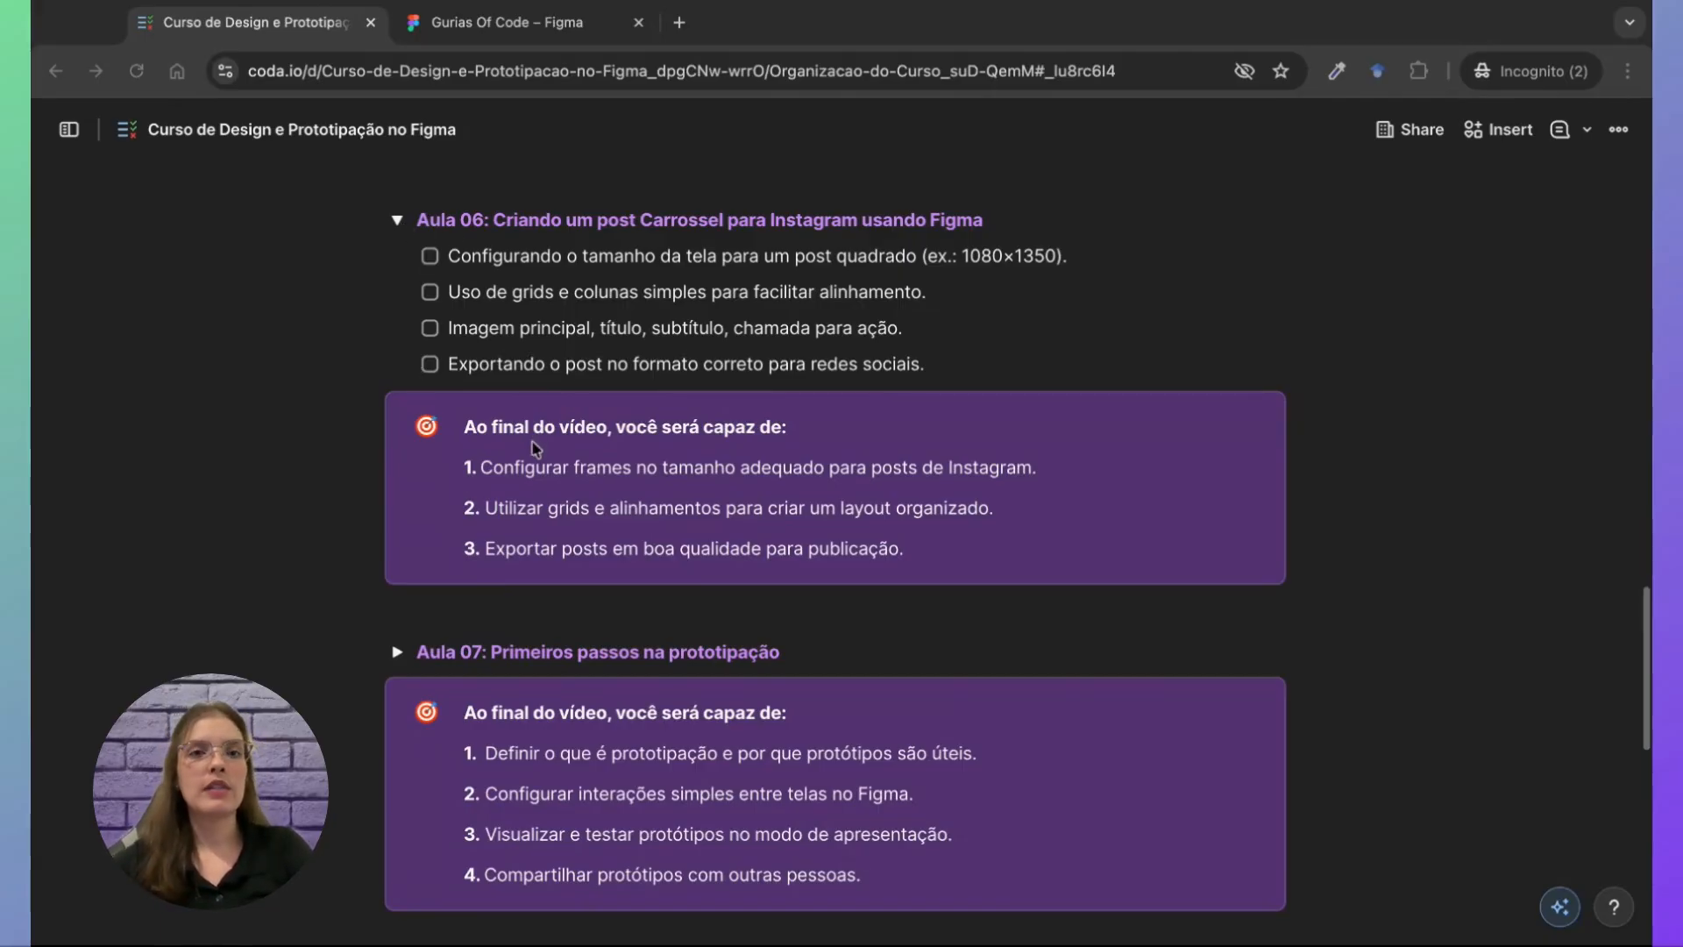
Step: Switch to the Gurias Of Code file in Figma and examine the five slides of the finished programming carousel
click(535, 22)
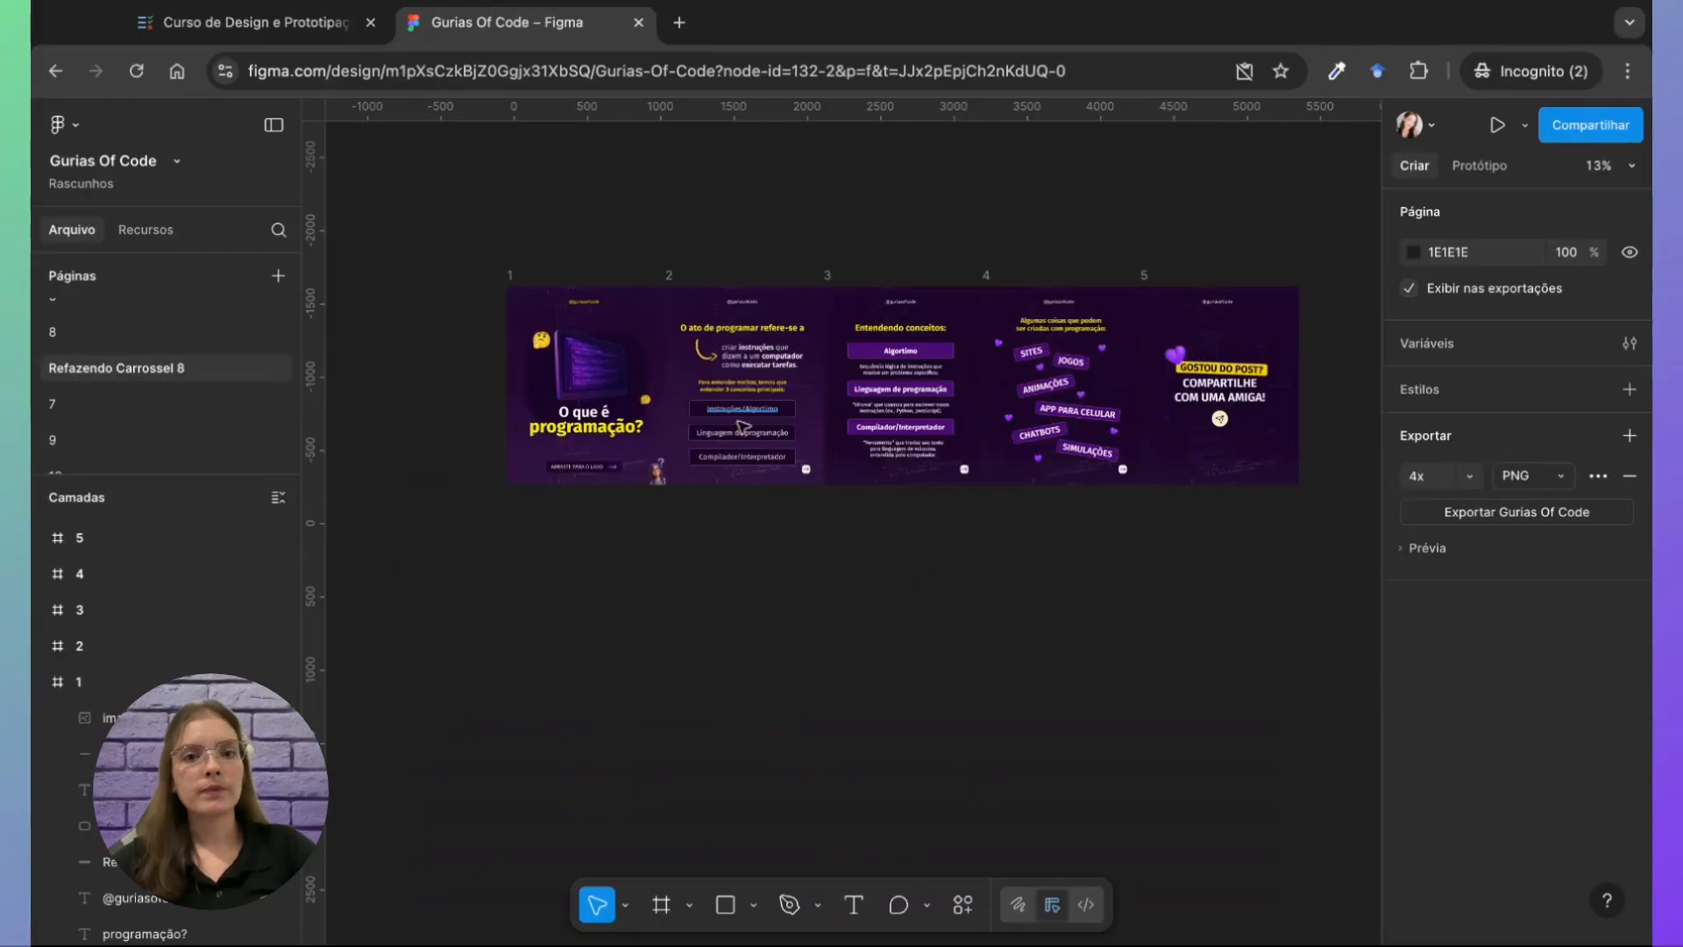
scroll(741, 425, up, 5)
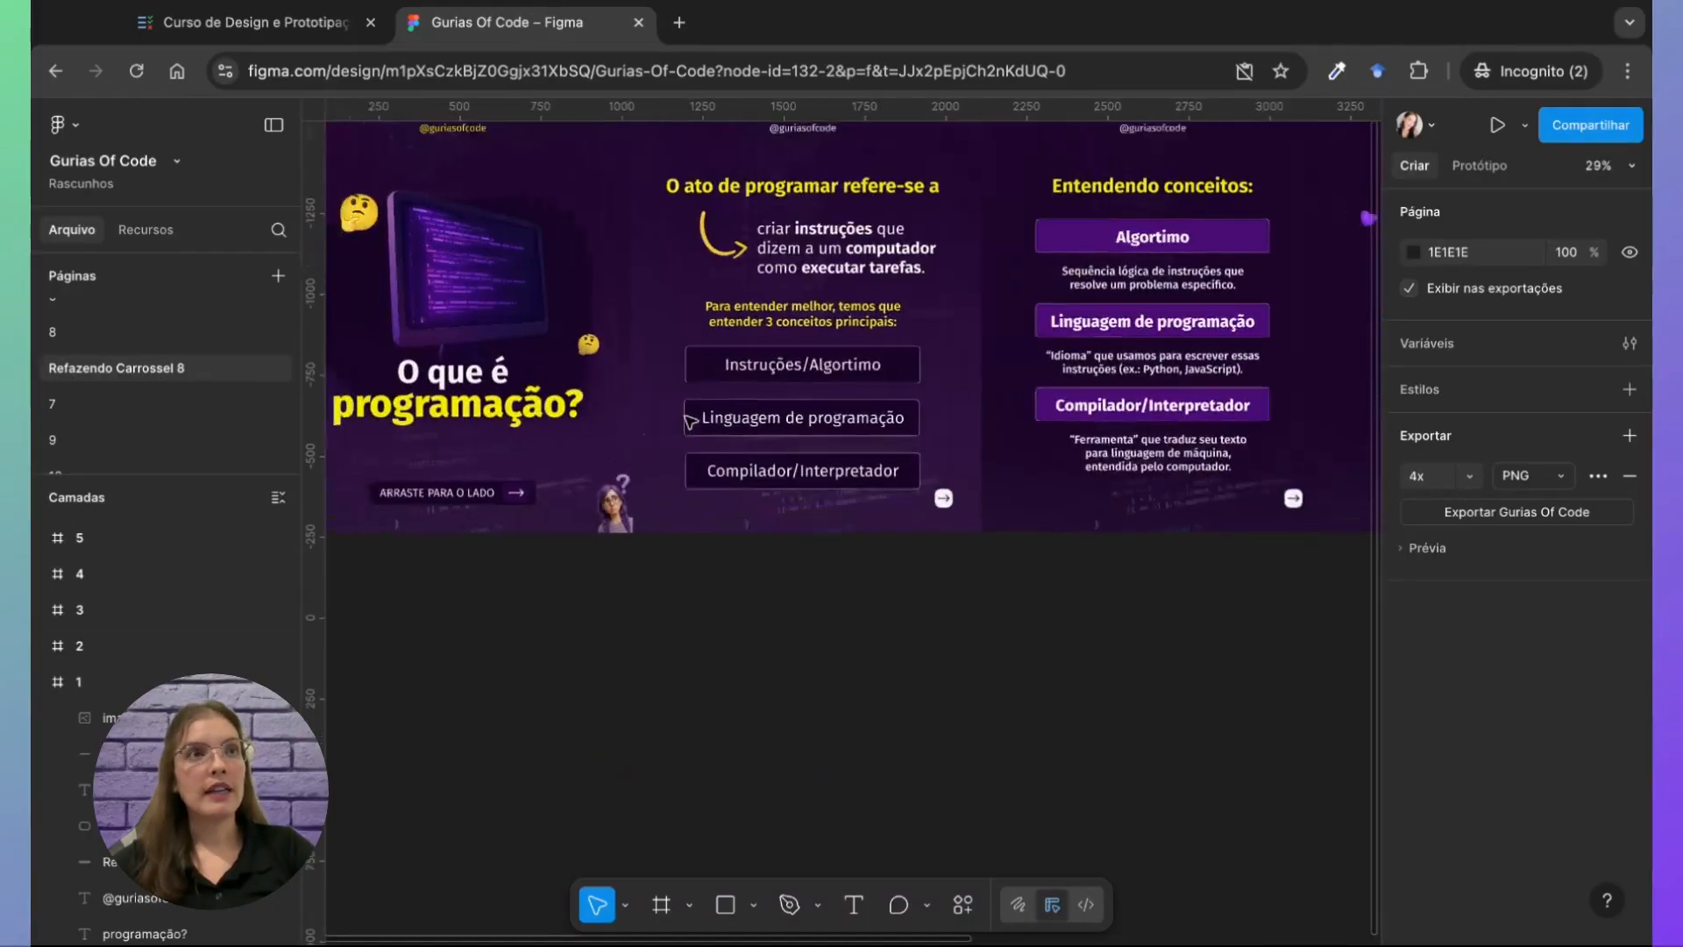
scroll(691, 421, up, 4)
scroll(691, 421, right, 5)
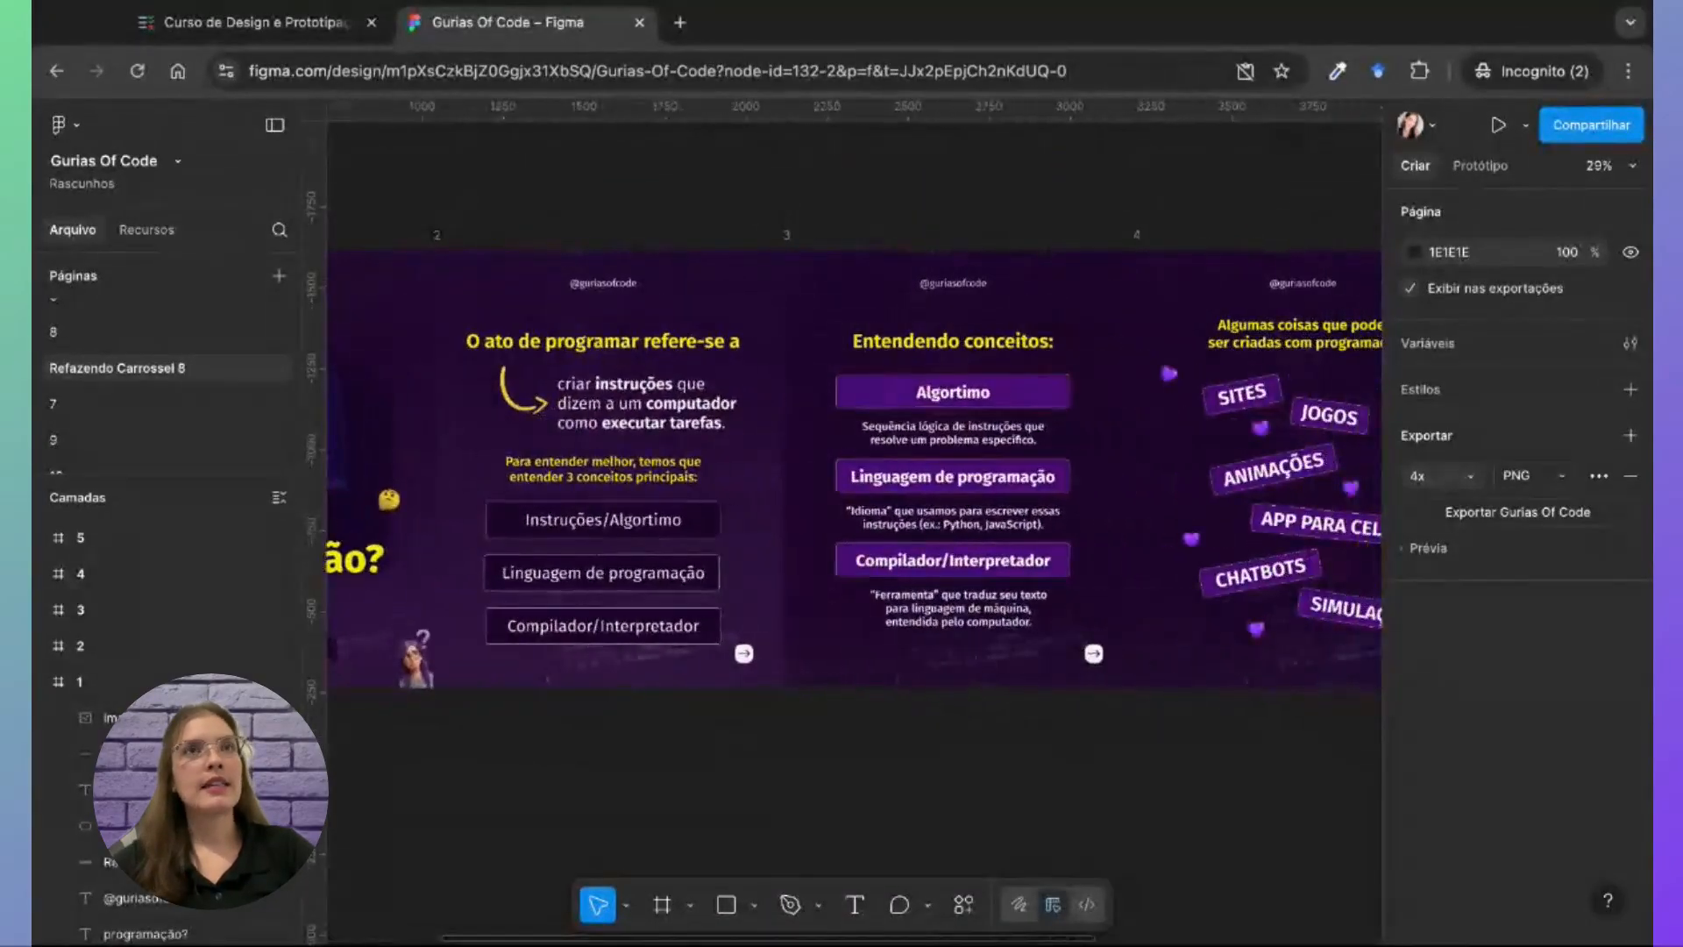
scroll(666, 439, right, 7)
scroll(666, 439, left, 7)
scroll(667, 439, down, 2)
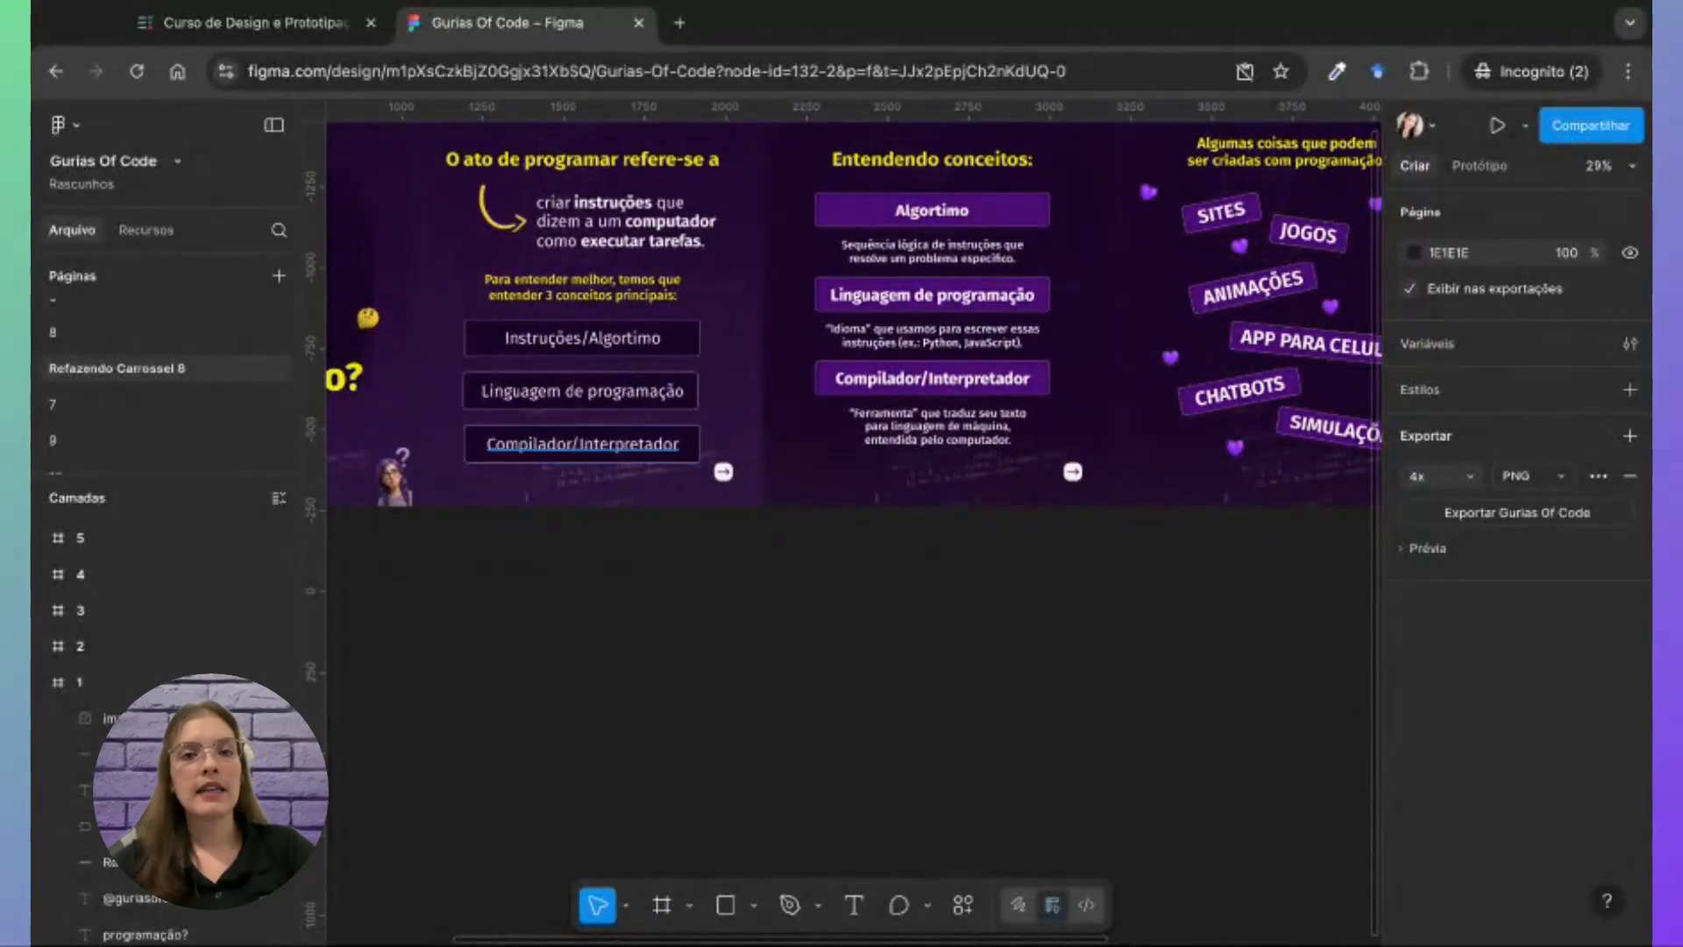
scroll(678, 425, down, 4)
scroll(679, 425, left, 4)
scroll(679, 425, up, 2)
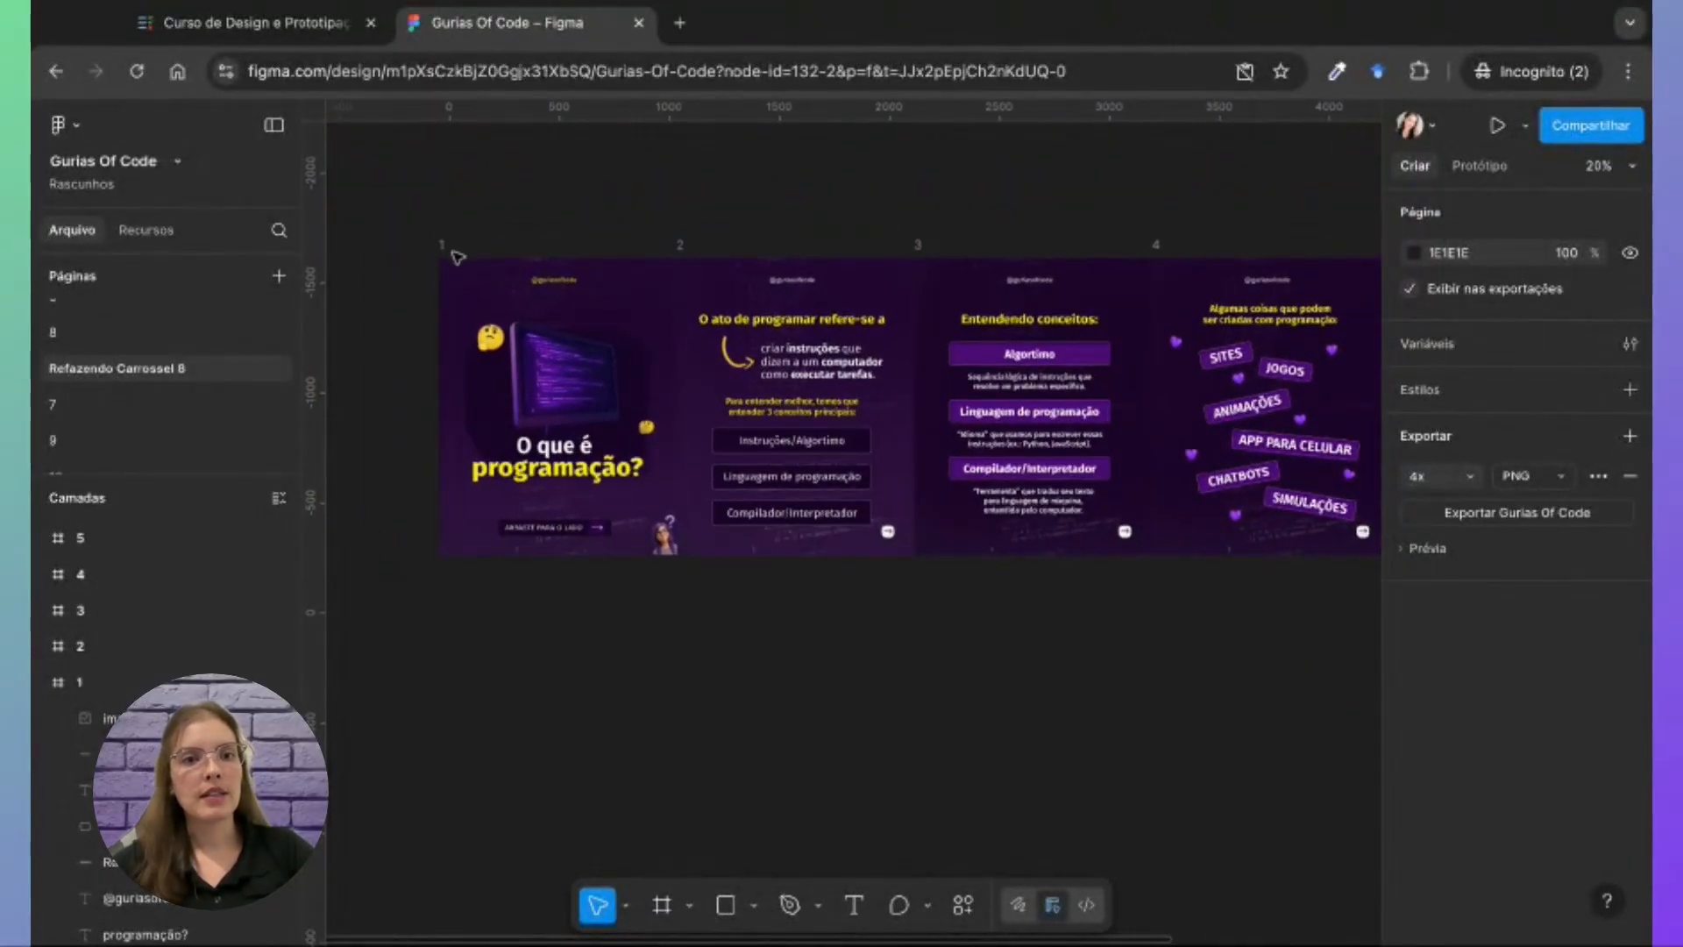
click(712, 268)
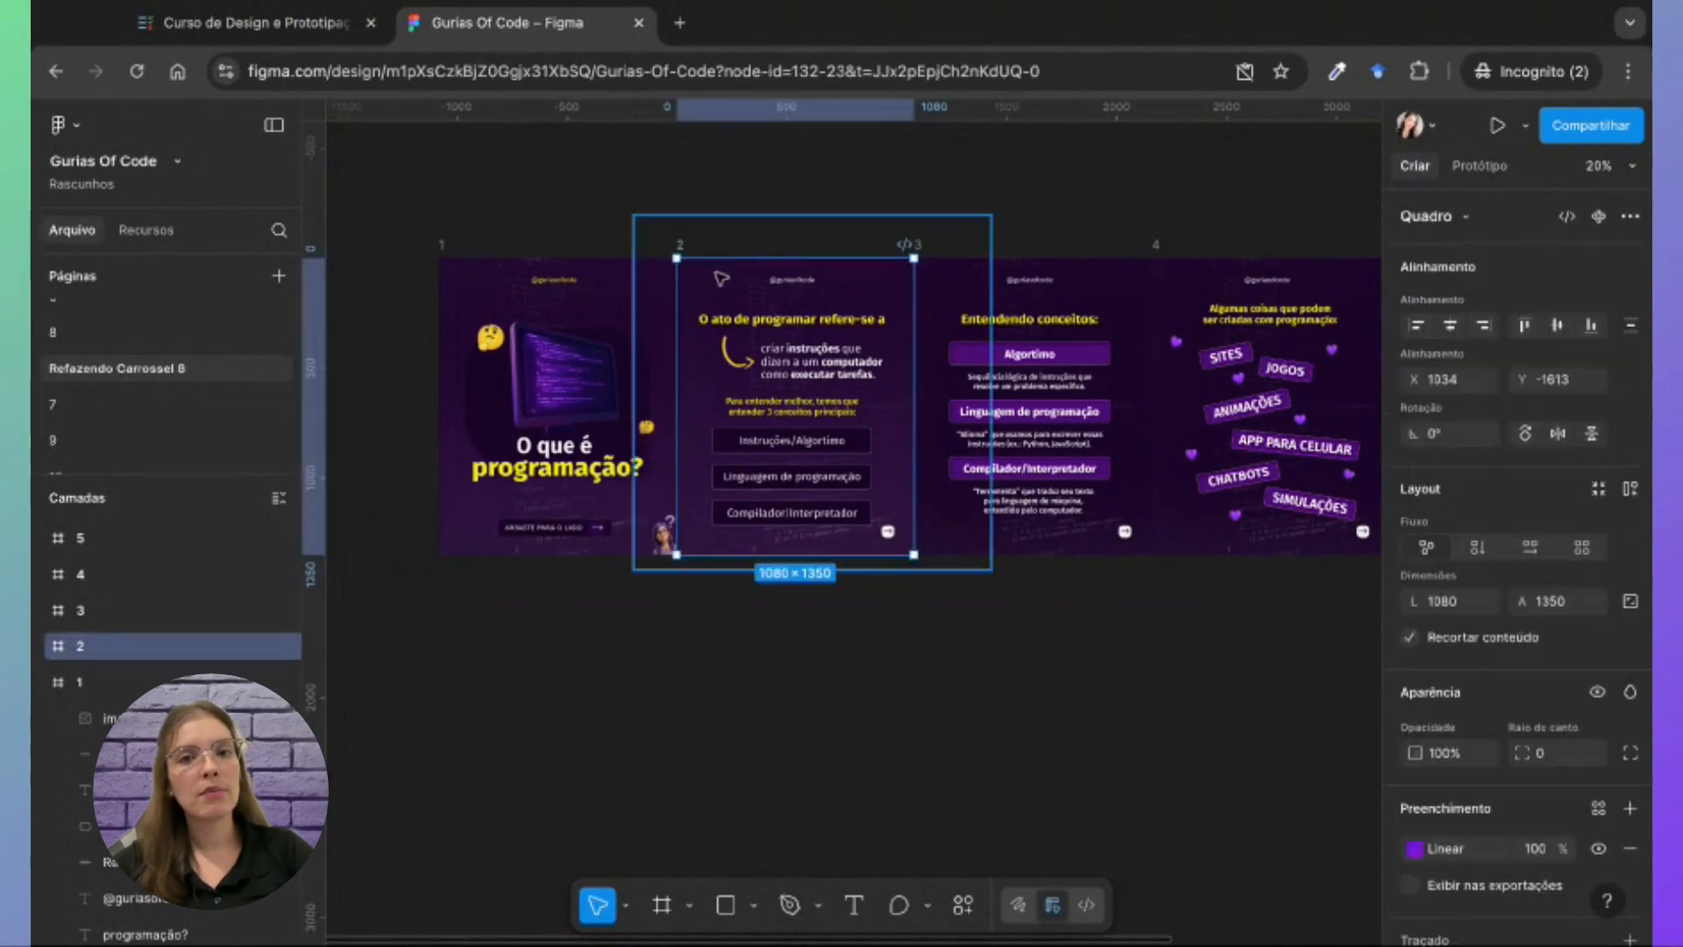
click(1027, 284)
scroll(789, 466, down, 2)
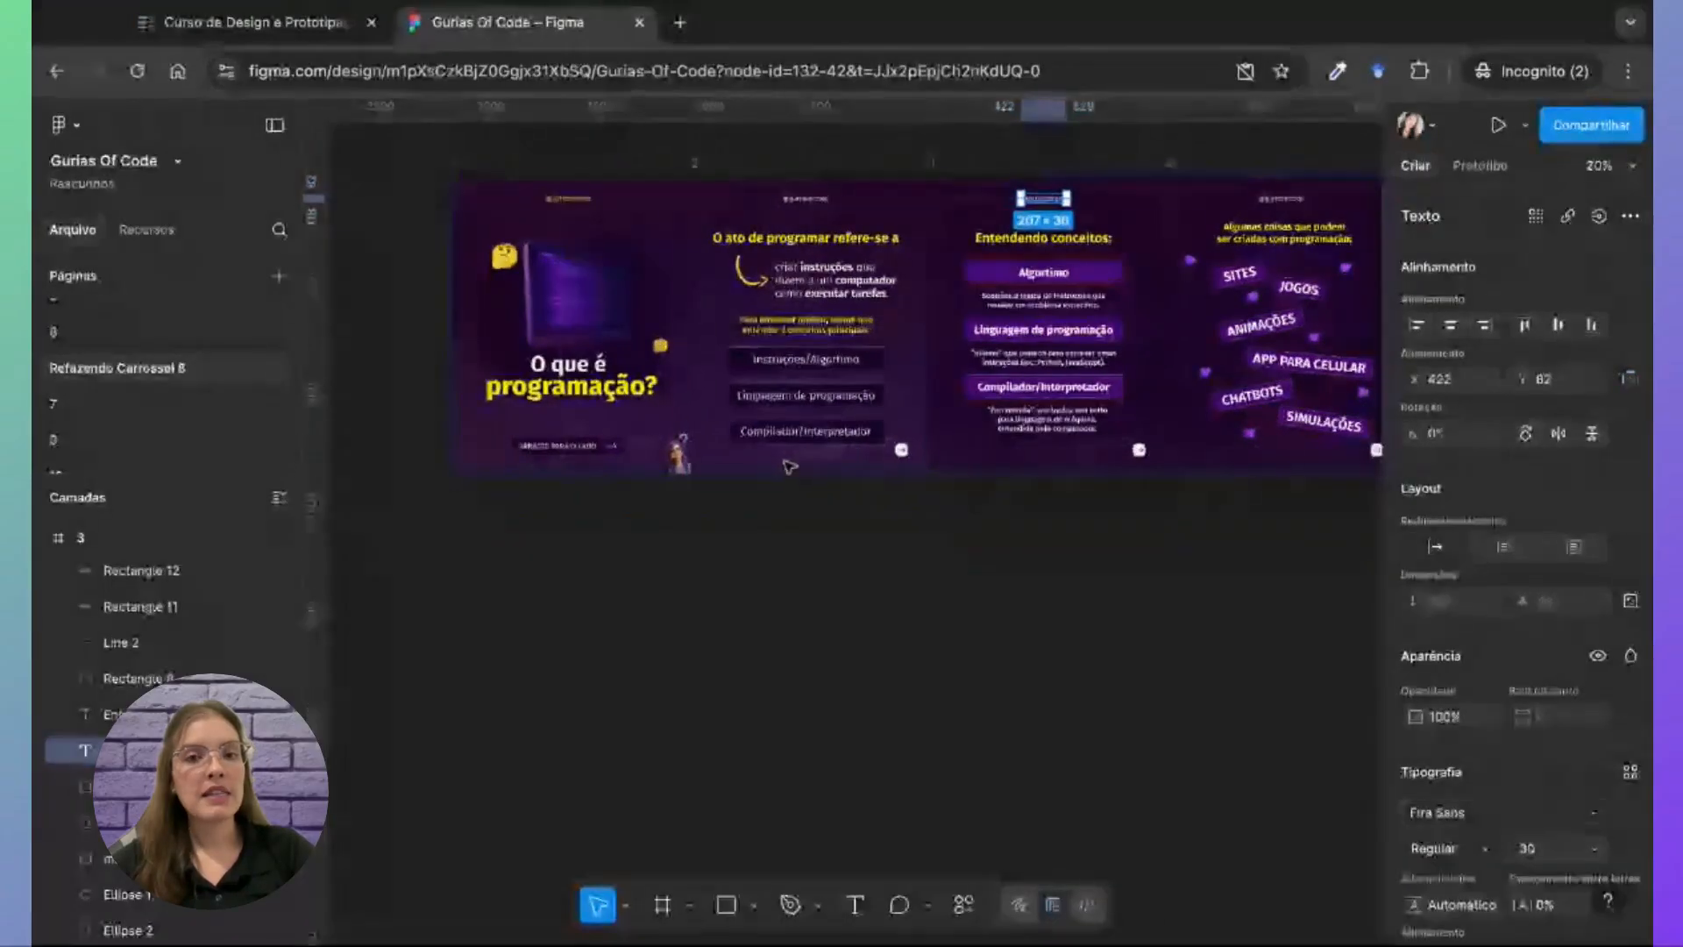
scroll(789, 467, down, 1)
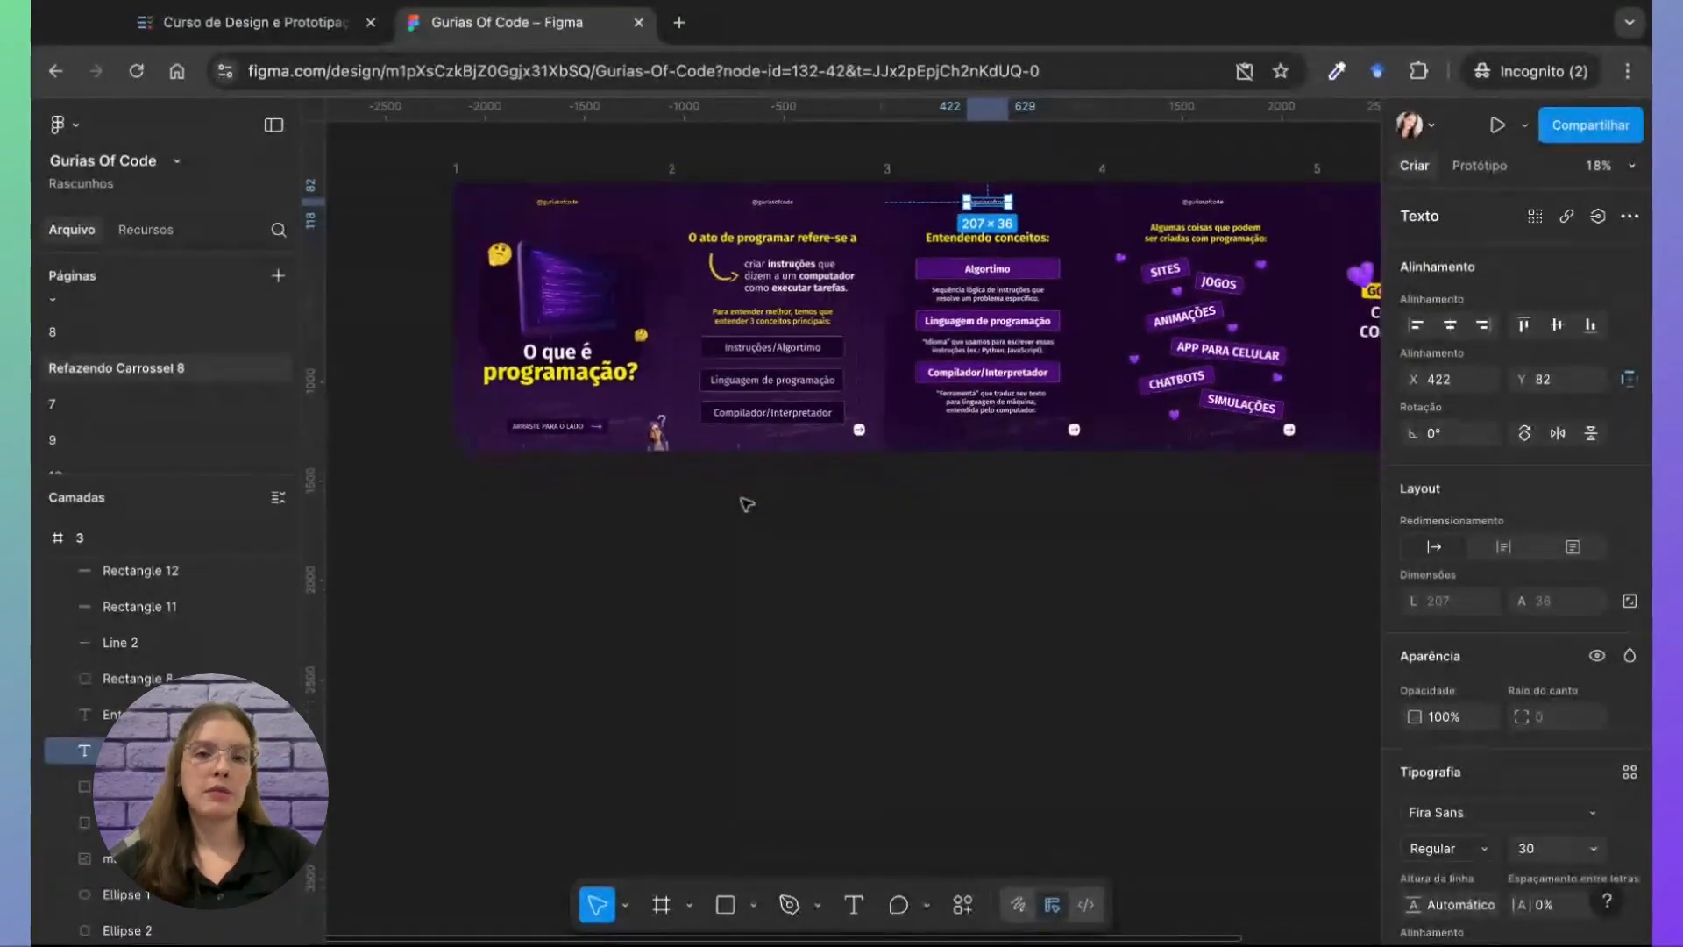
scroll(747, 504, right, 2)
scroll(822, 500, down, 1)
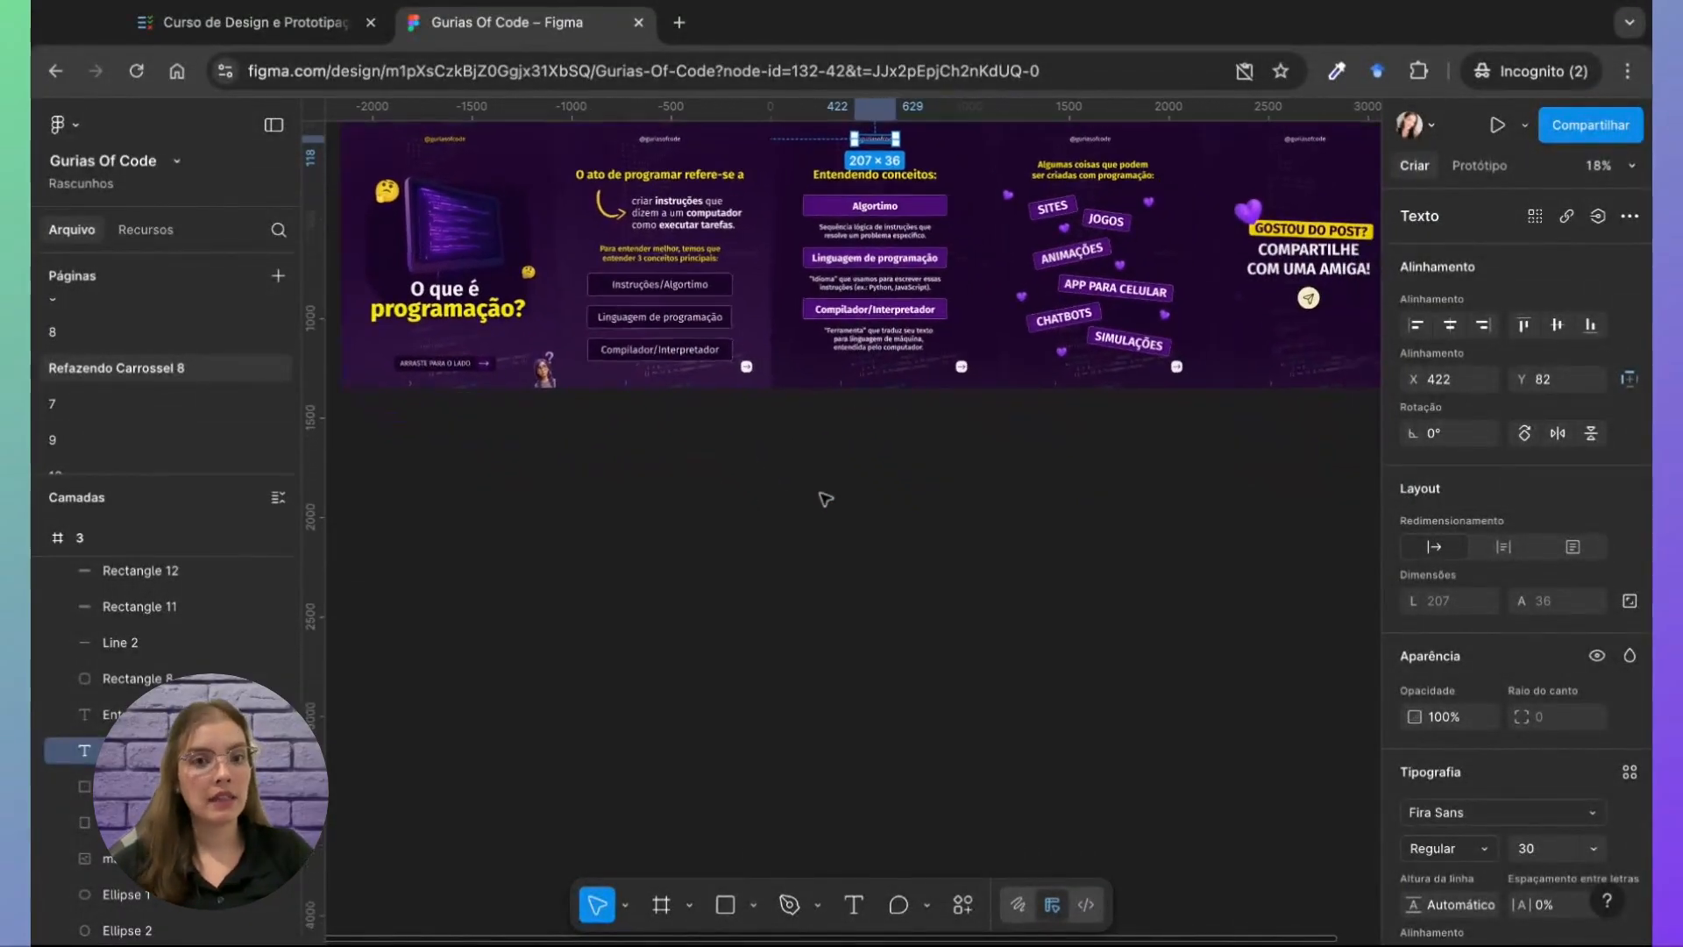
scroll(824, 498, up, 2)
scroll(824, 499, down, 2)
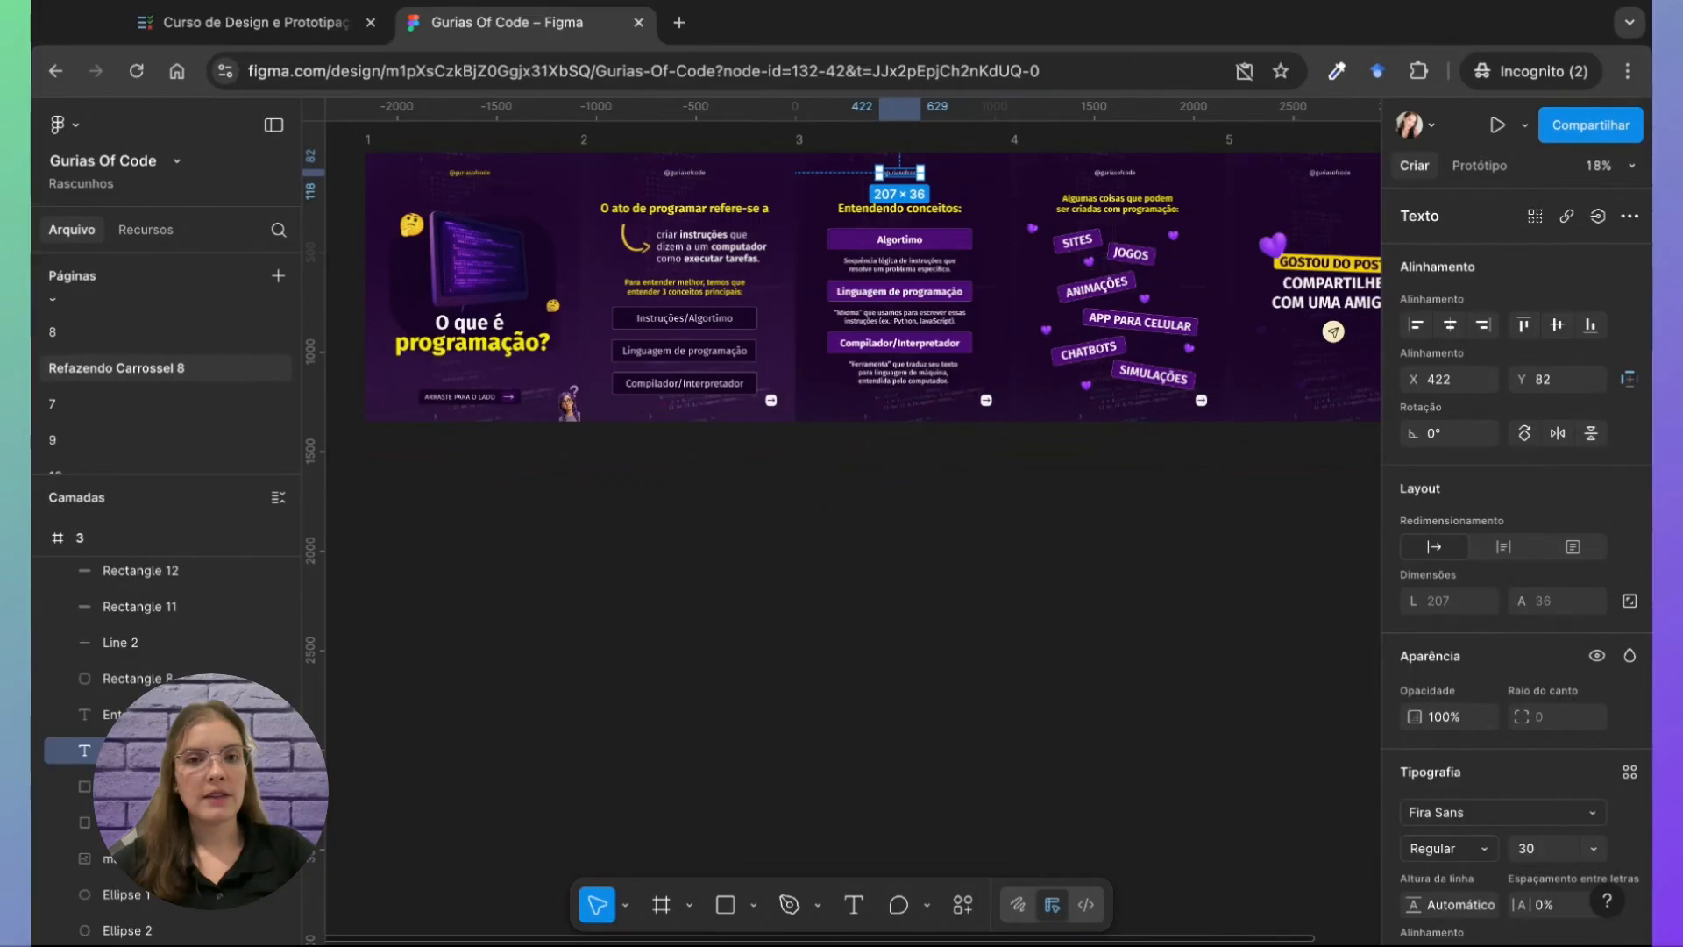
scroll(715, 560, down, 2)
scroll(715, 560, up, 1)
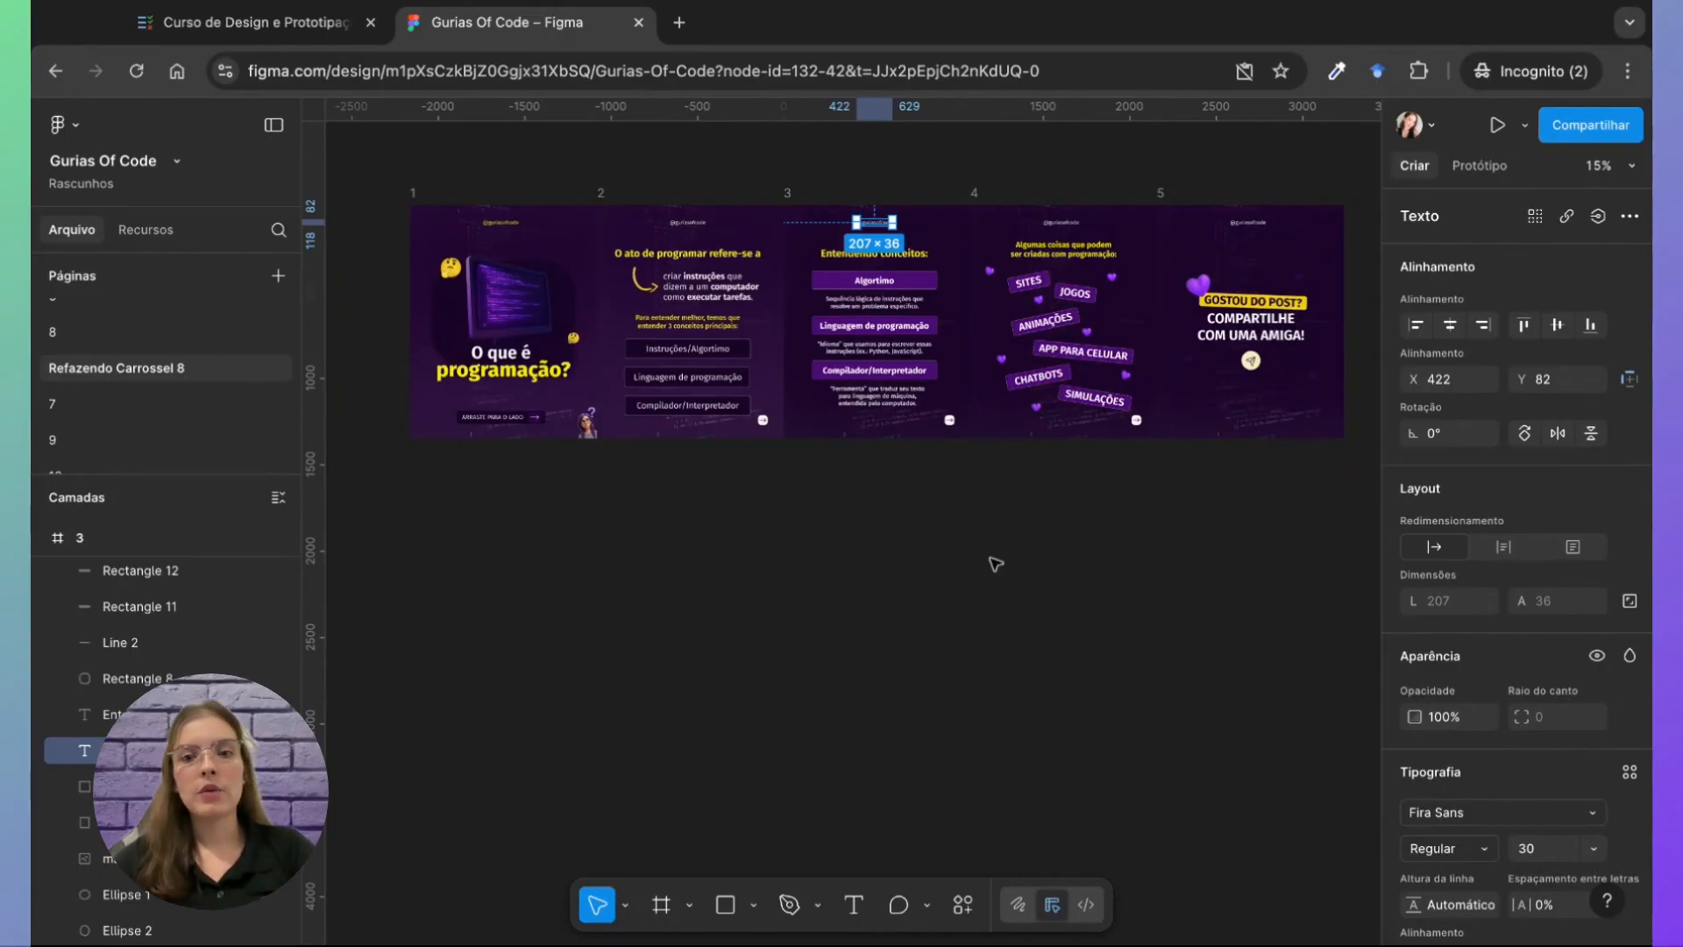
key(f)
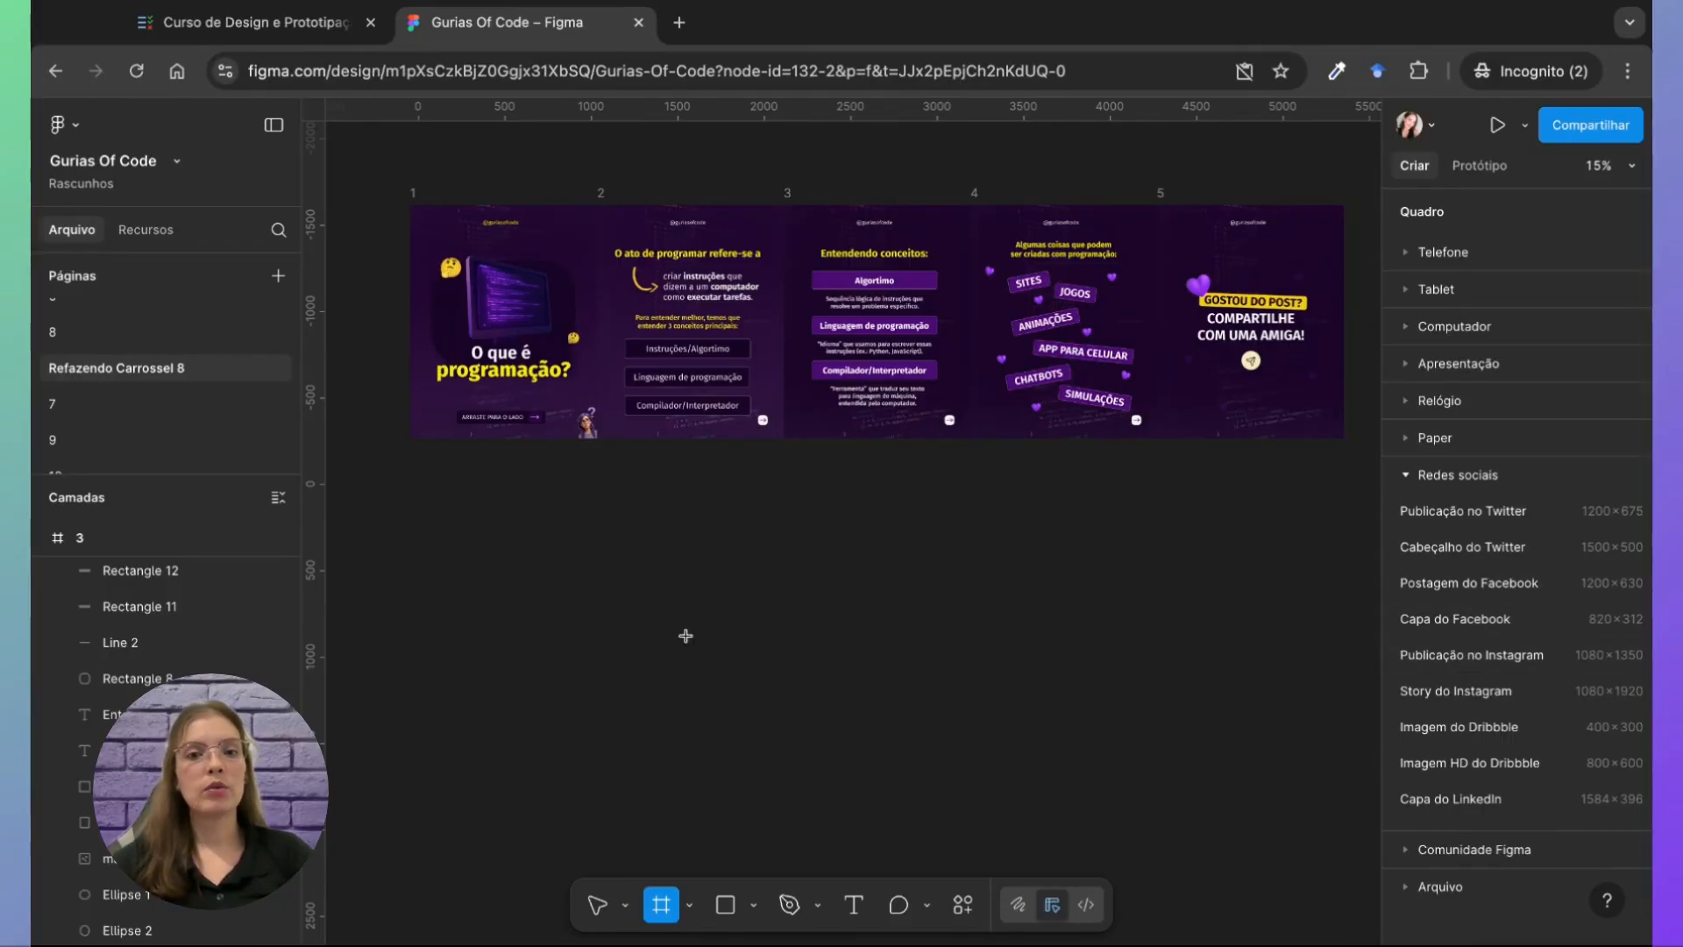
key(ctrl+v)
drag(500, 579, 621, 586)
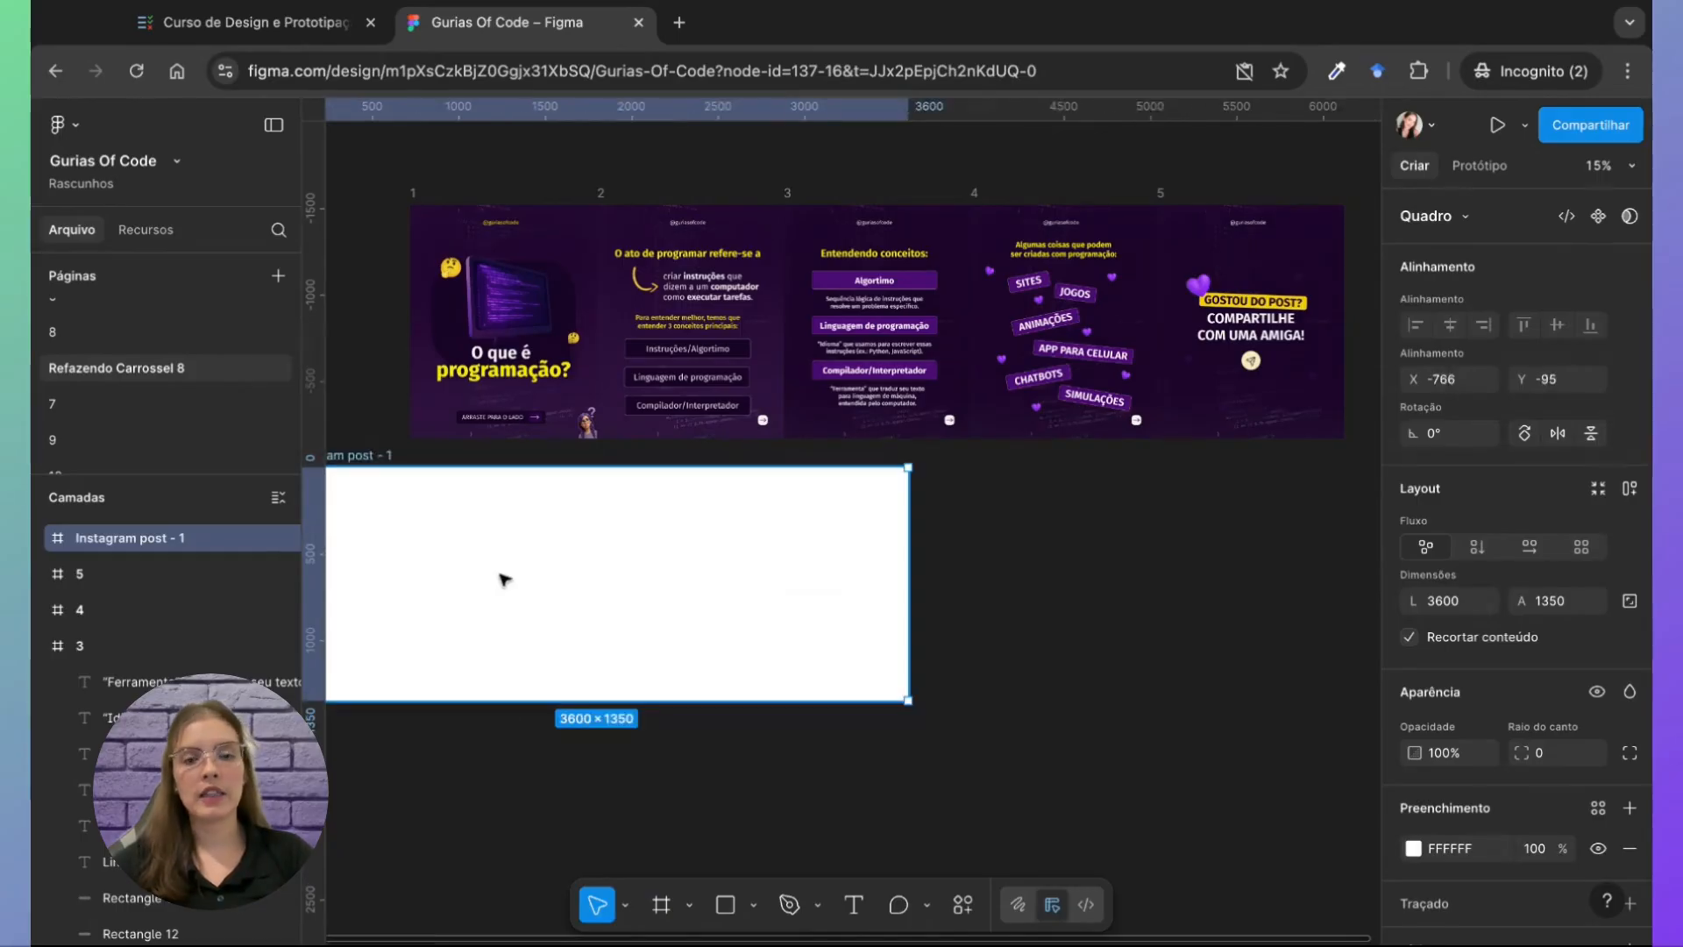
key(Delete)
Step: Create a 1080 × 1350 Instagram post frame and place it below the first carousel slide, aligned with its left edge
key(f)
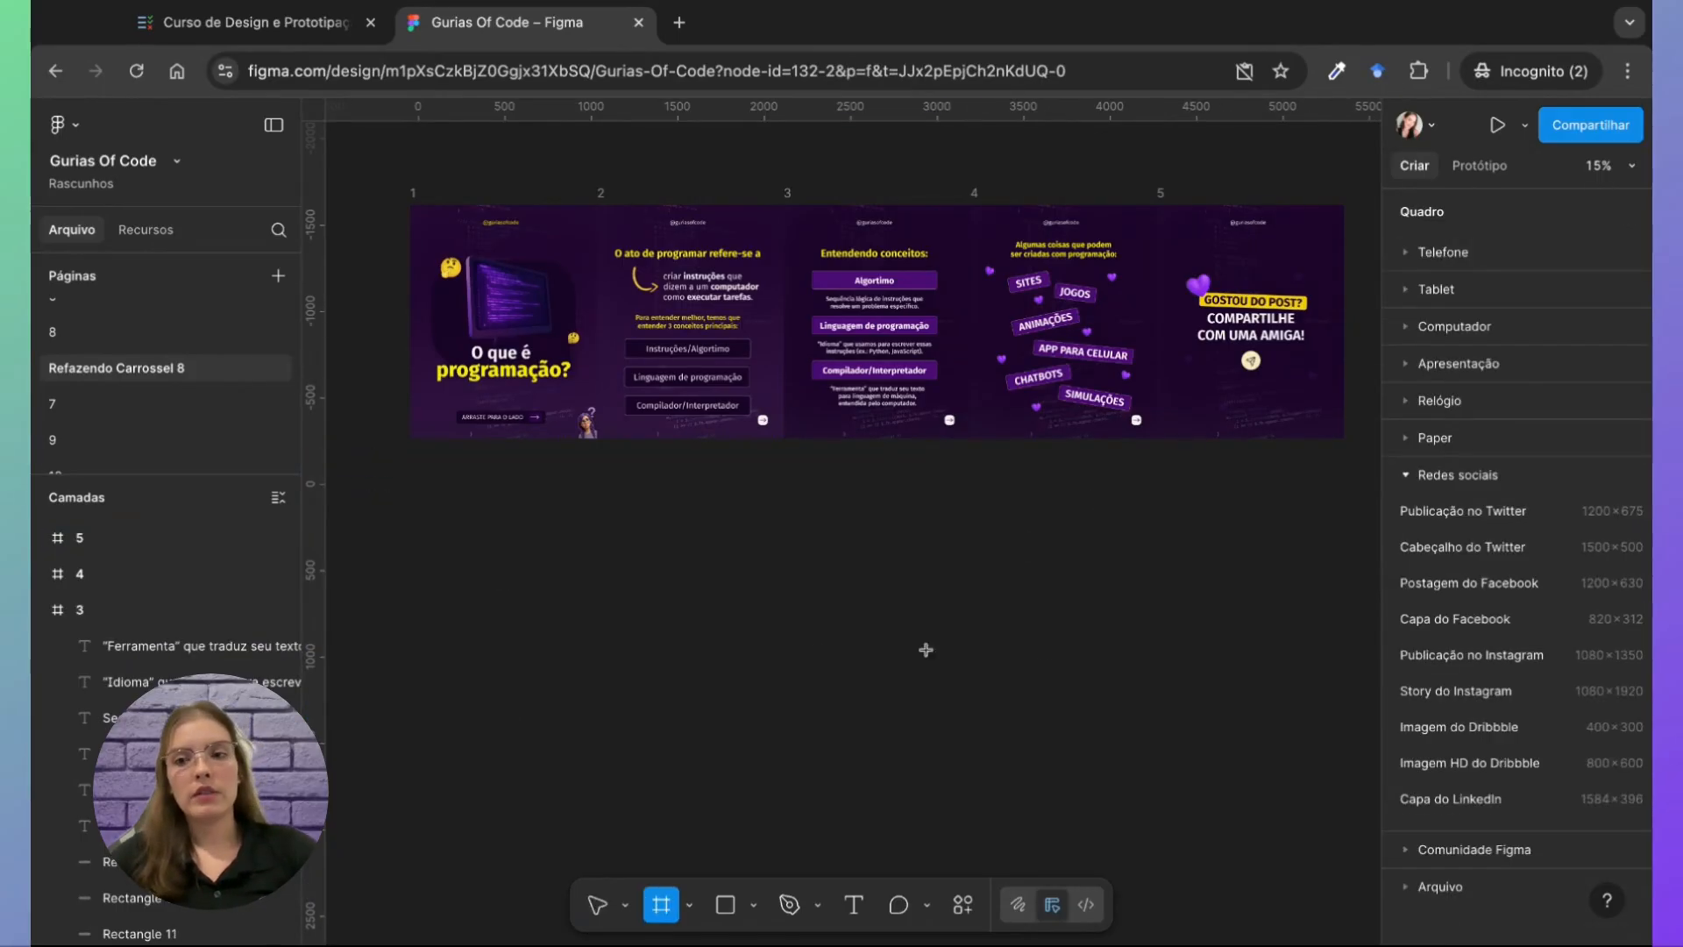
click(1479, 649)
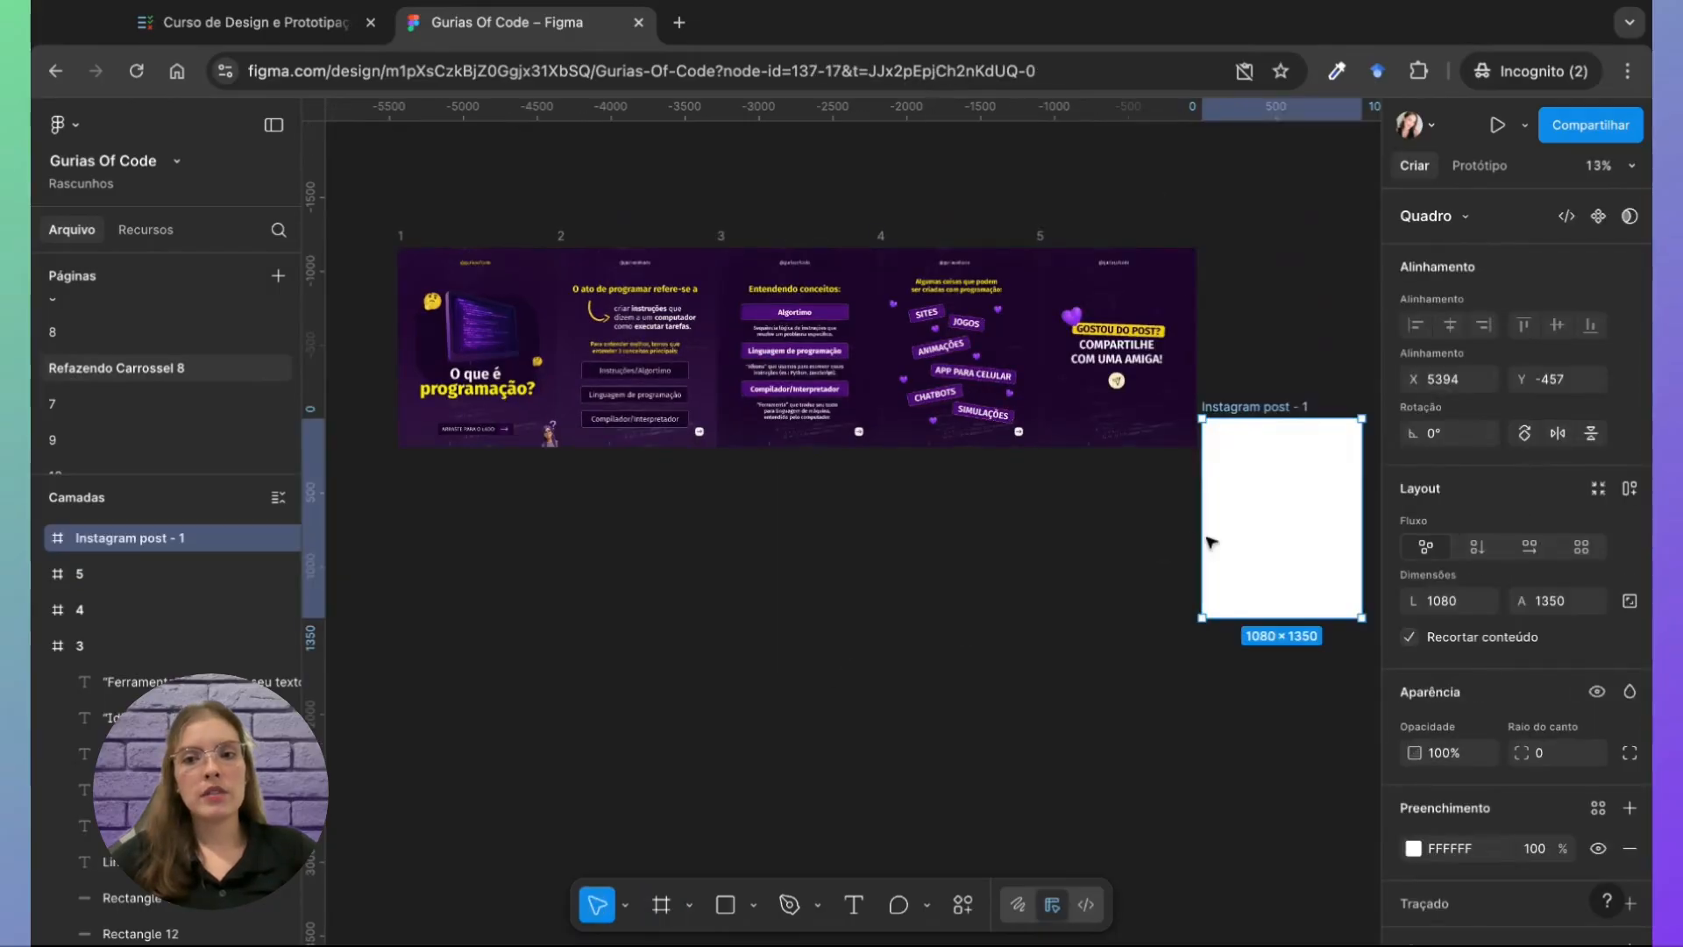
drag(421, 633, 427, 633)
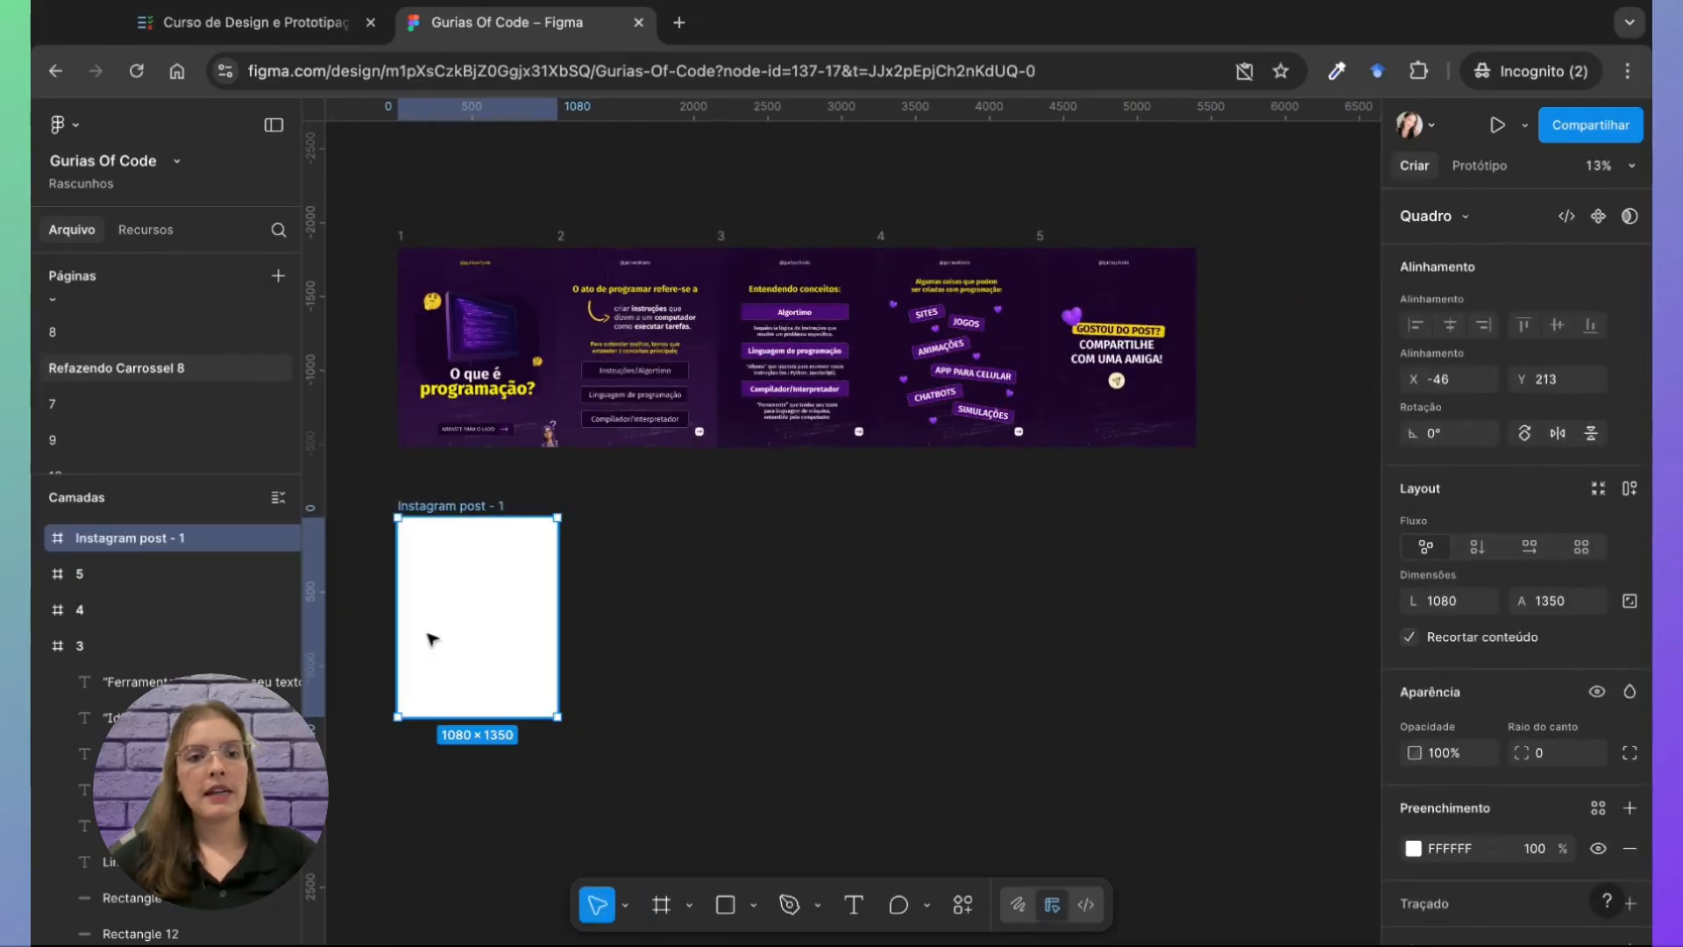
scroll(427, 633, left, 2)
scroll(427, 633, down, 2)
right_click(427, 633)
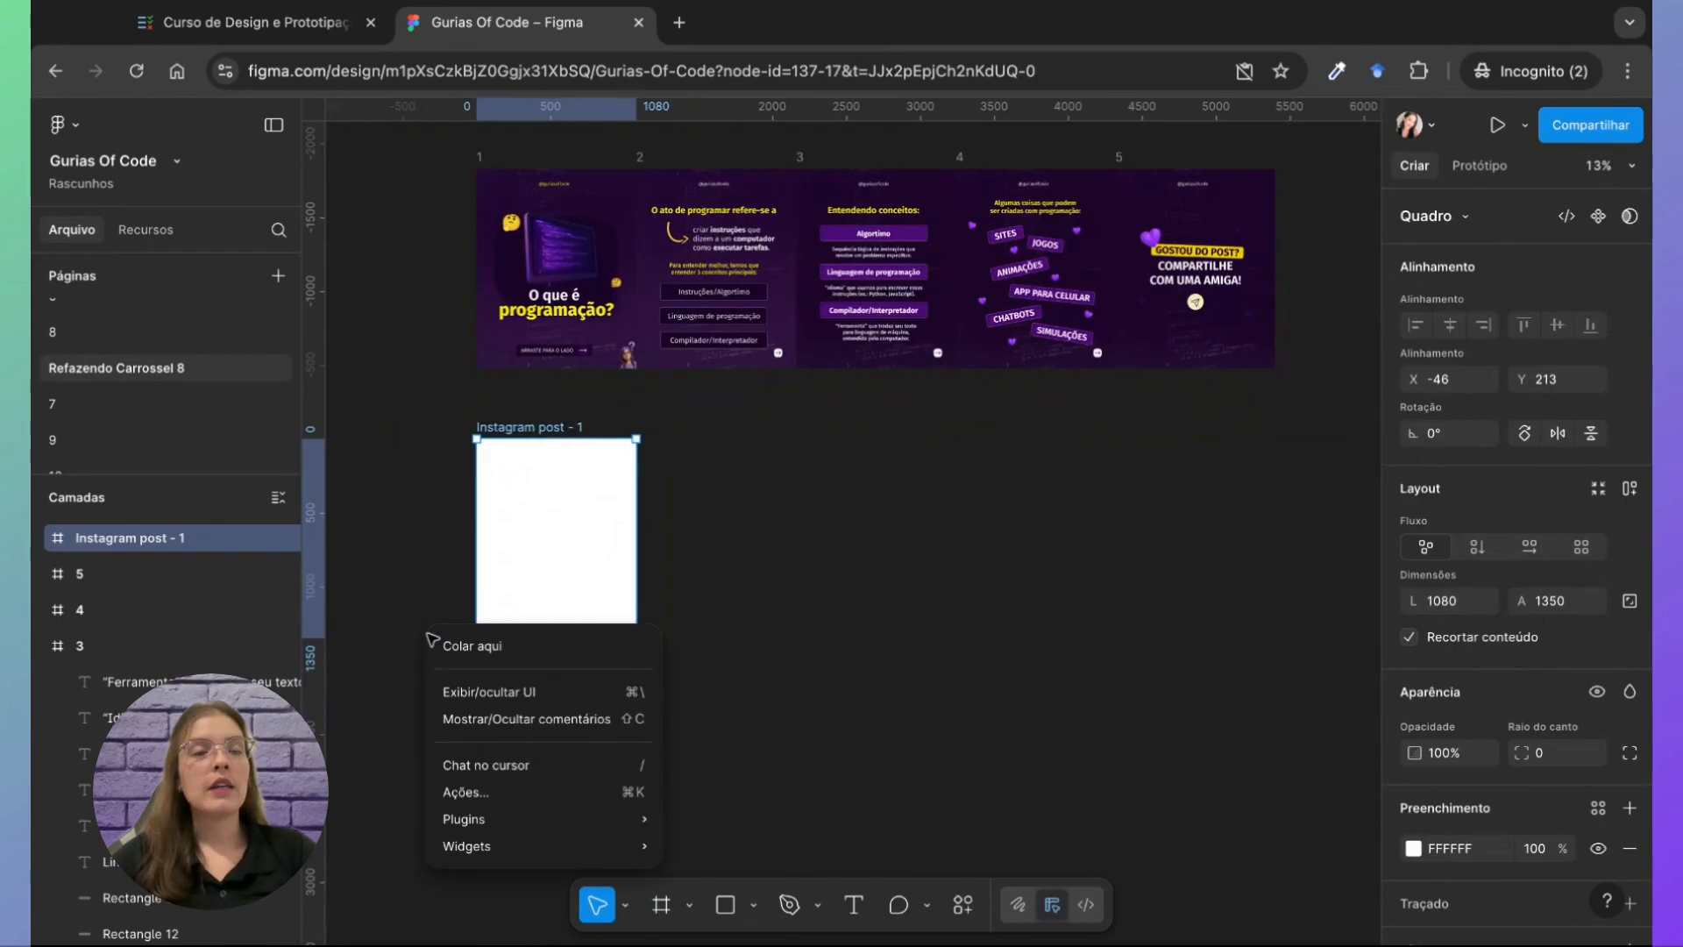
click(751, 604)
mouse_move(437, 321)
mouse_down()
mouse_move(1363, 334)
mouse_move(438, 320)
mouse_up()
key(Escape)
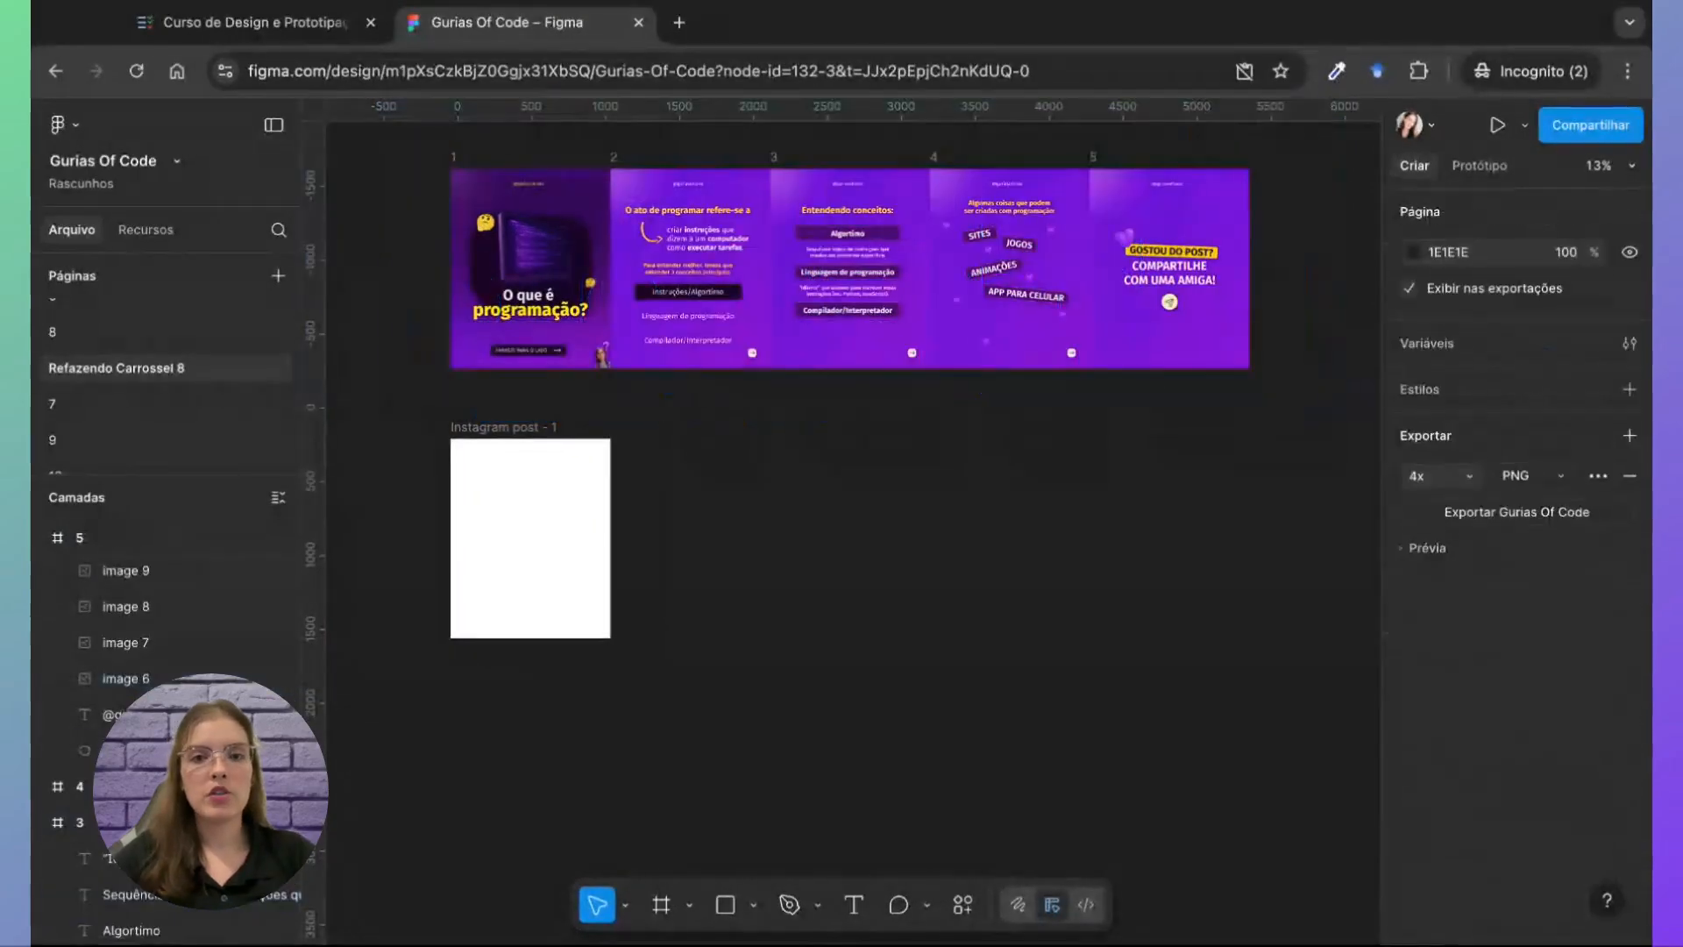
key(super+z)
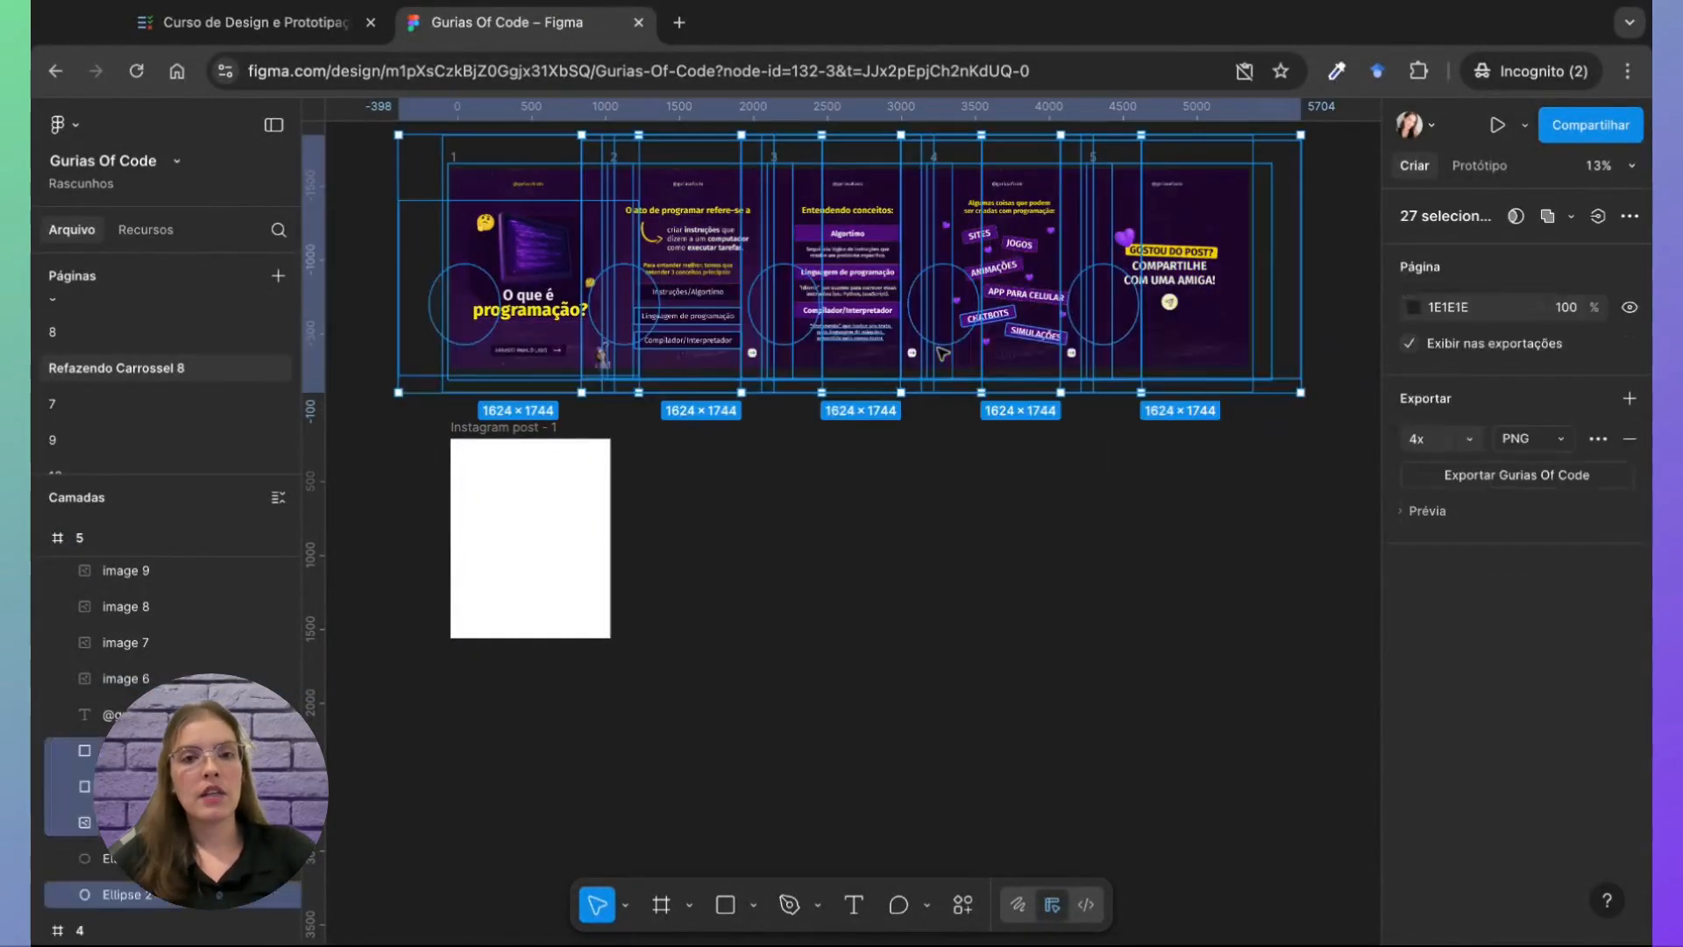
key(super+z)
scroll(739, 269, up, 3)
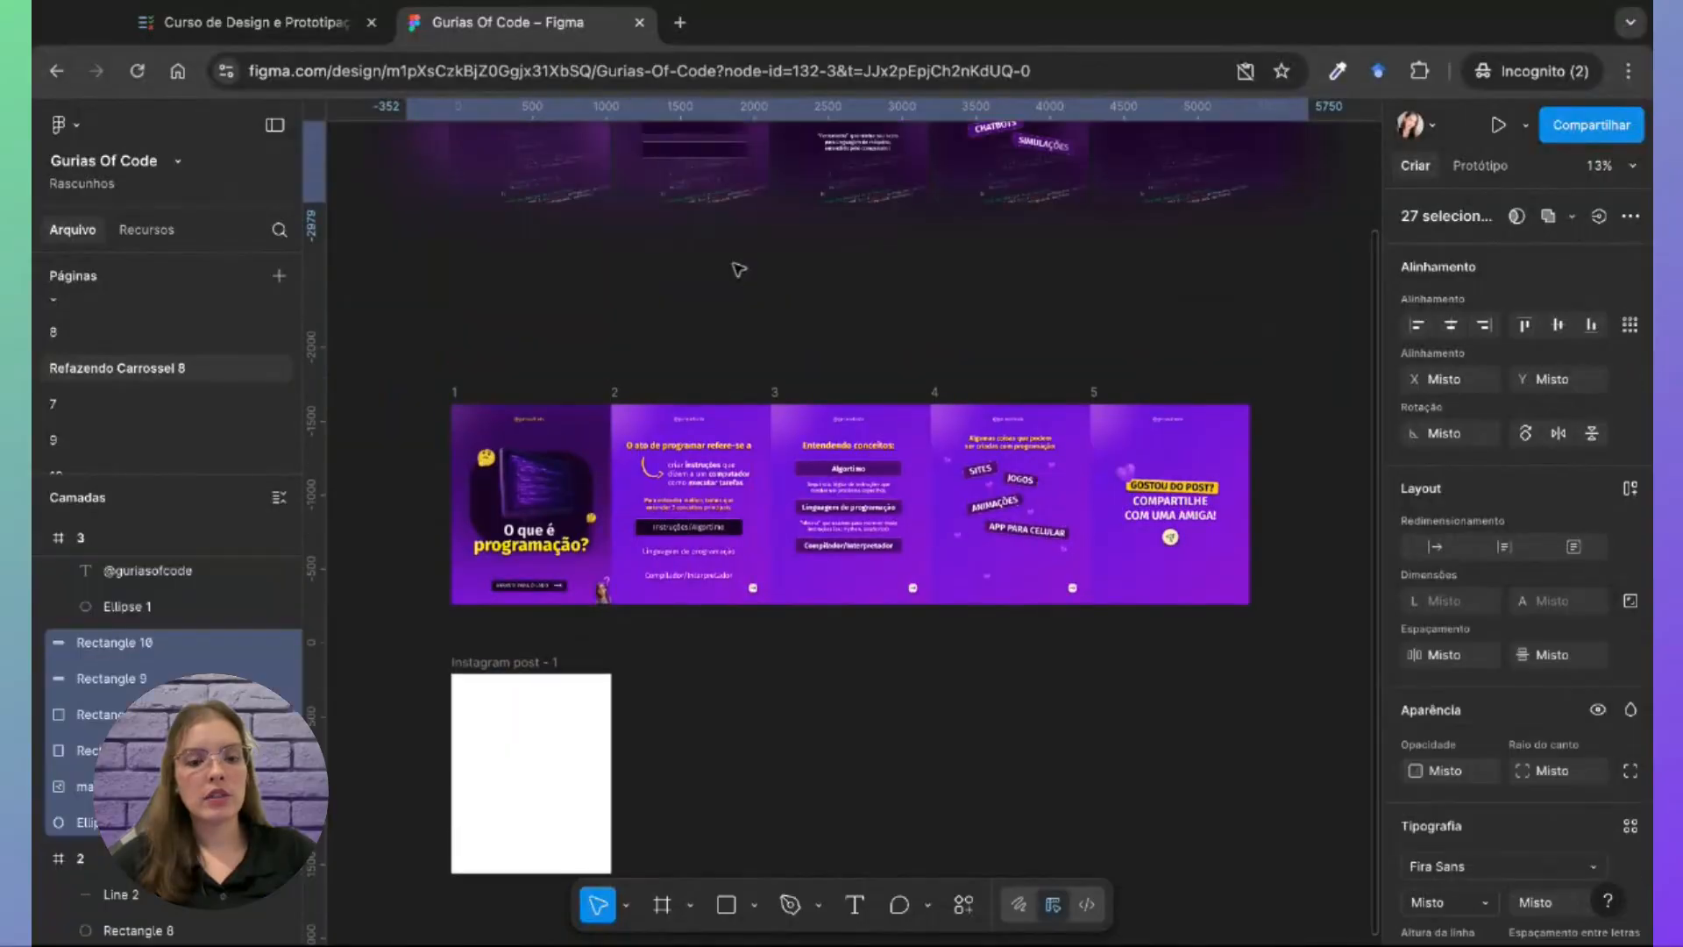
key(super+z)
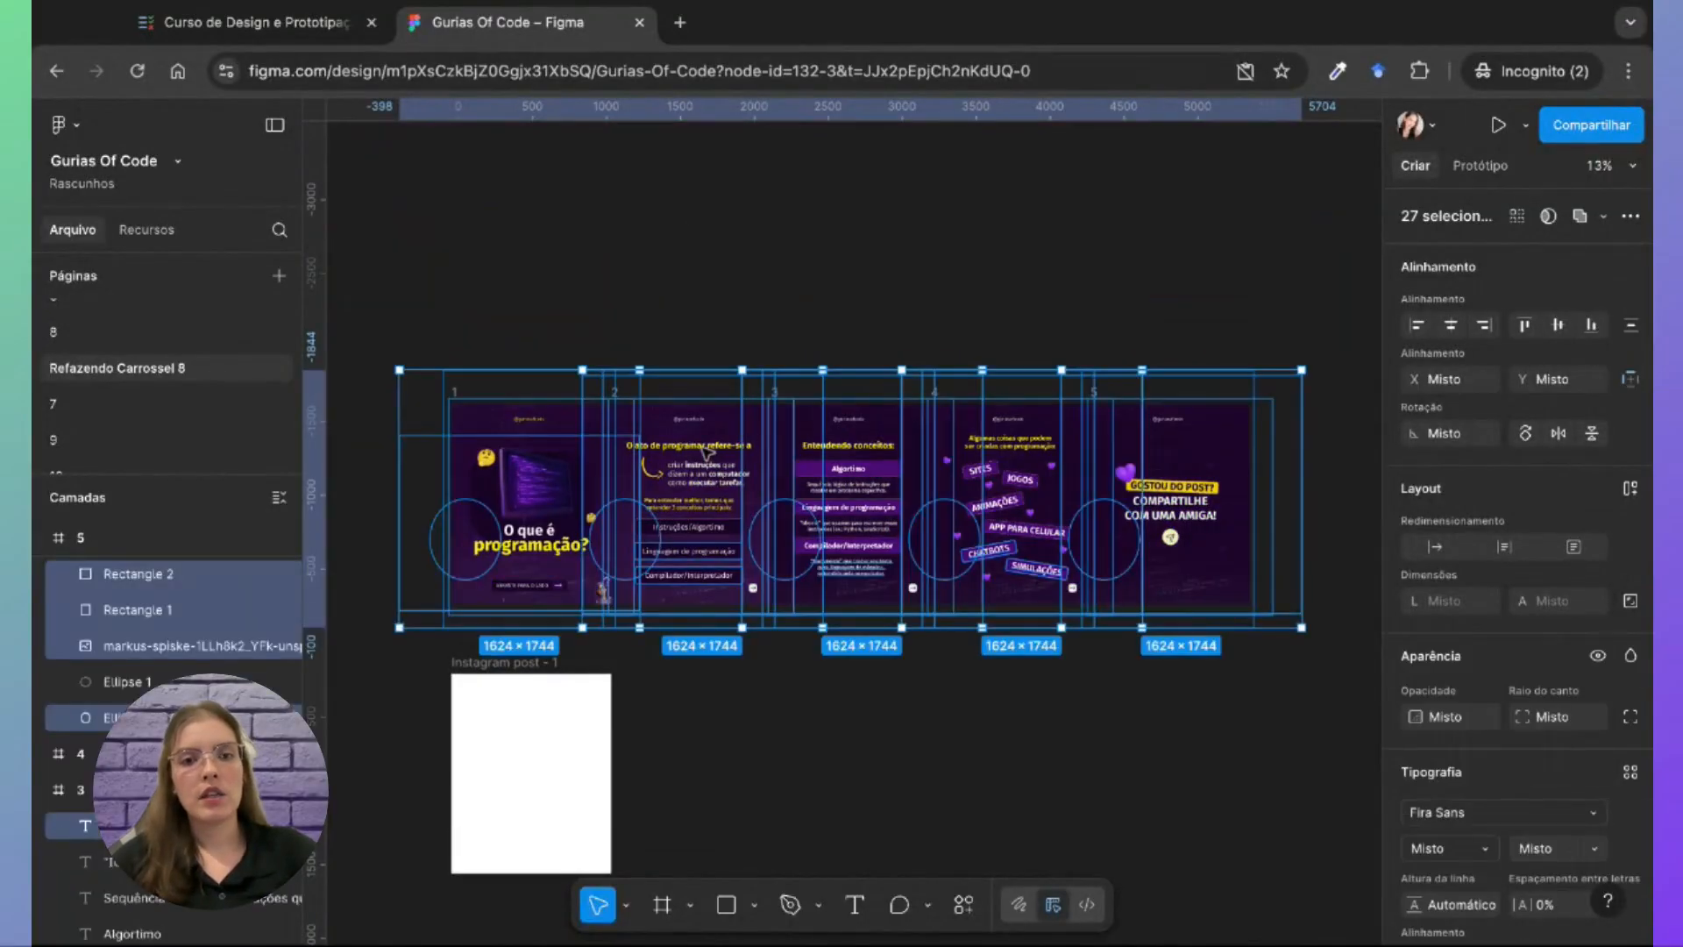
key(super+z)
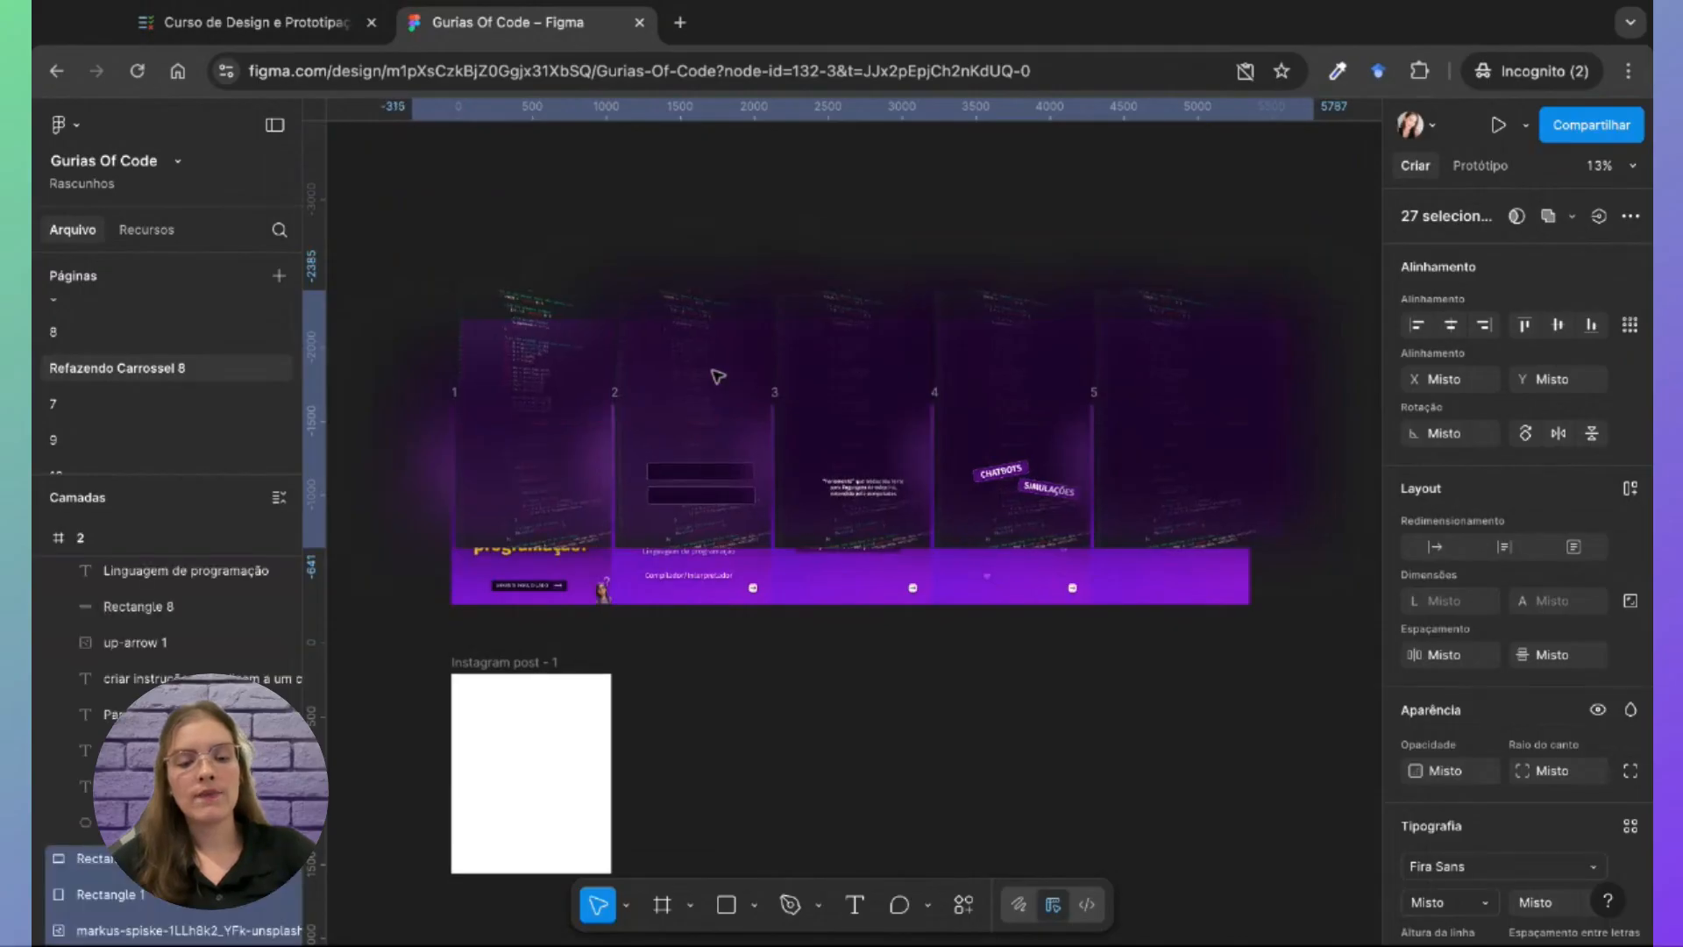
key(super+z)
click(718, 651)
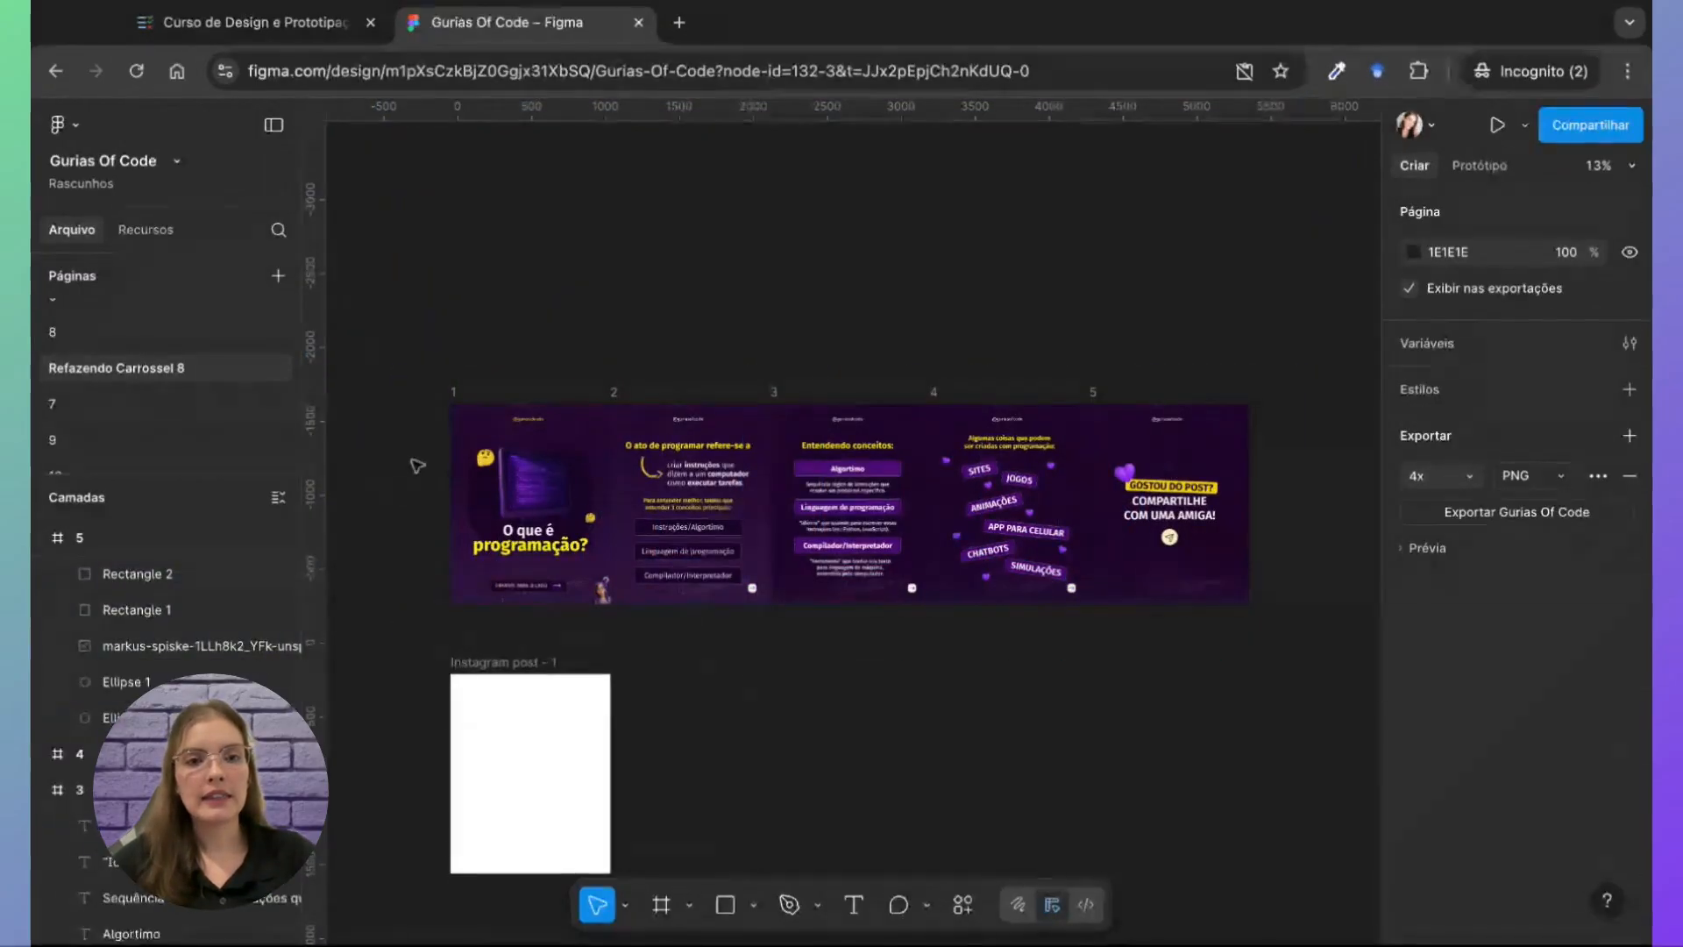
Step: Select all five carousel frames together and move them up, farther away from the blank Instagram post frame
drag(405, 394, 1271, 605)
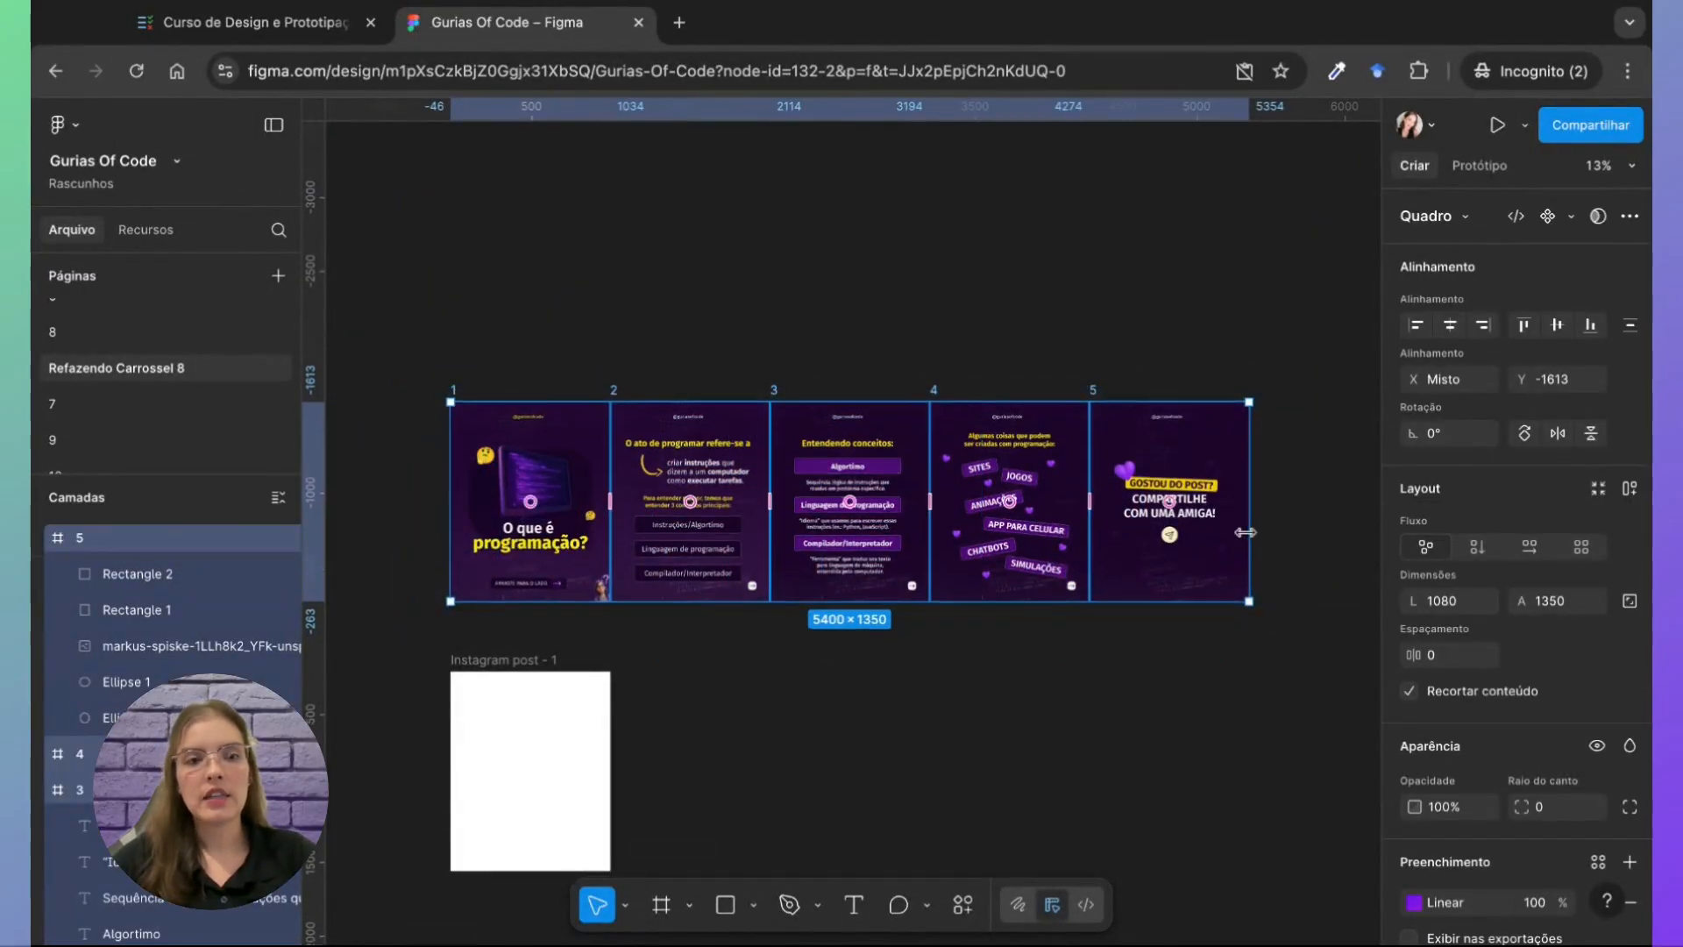
scroll(1245, 533, down, 2)
drag(700, 470, 611, 587)
scroll(618, 570, down, 4)
scroll(617, 570, left, 3)
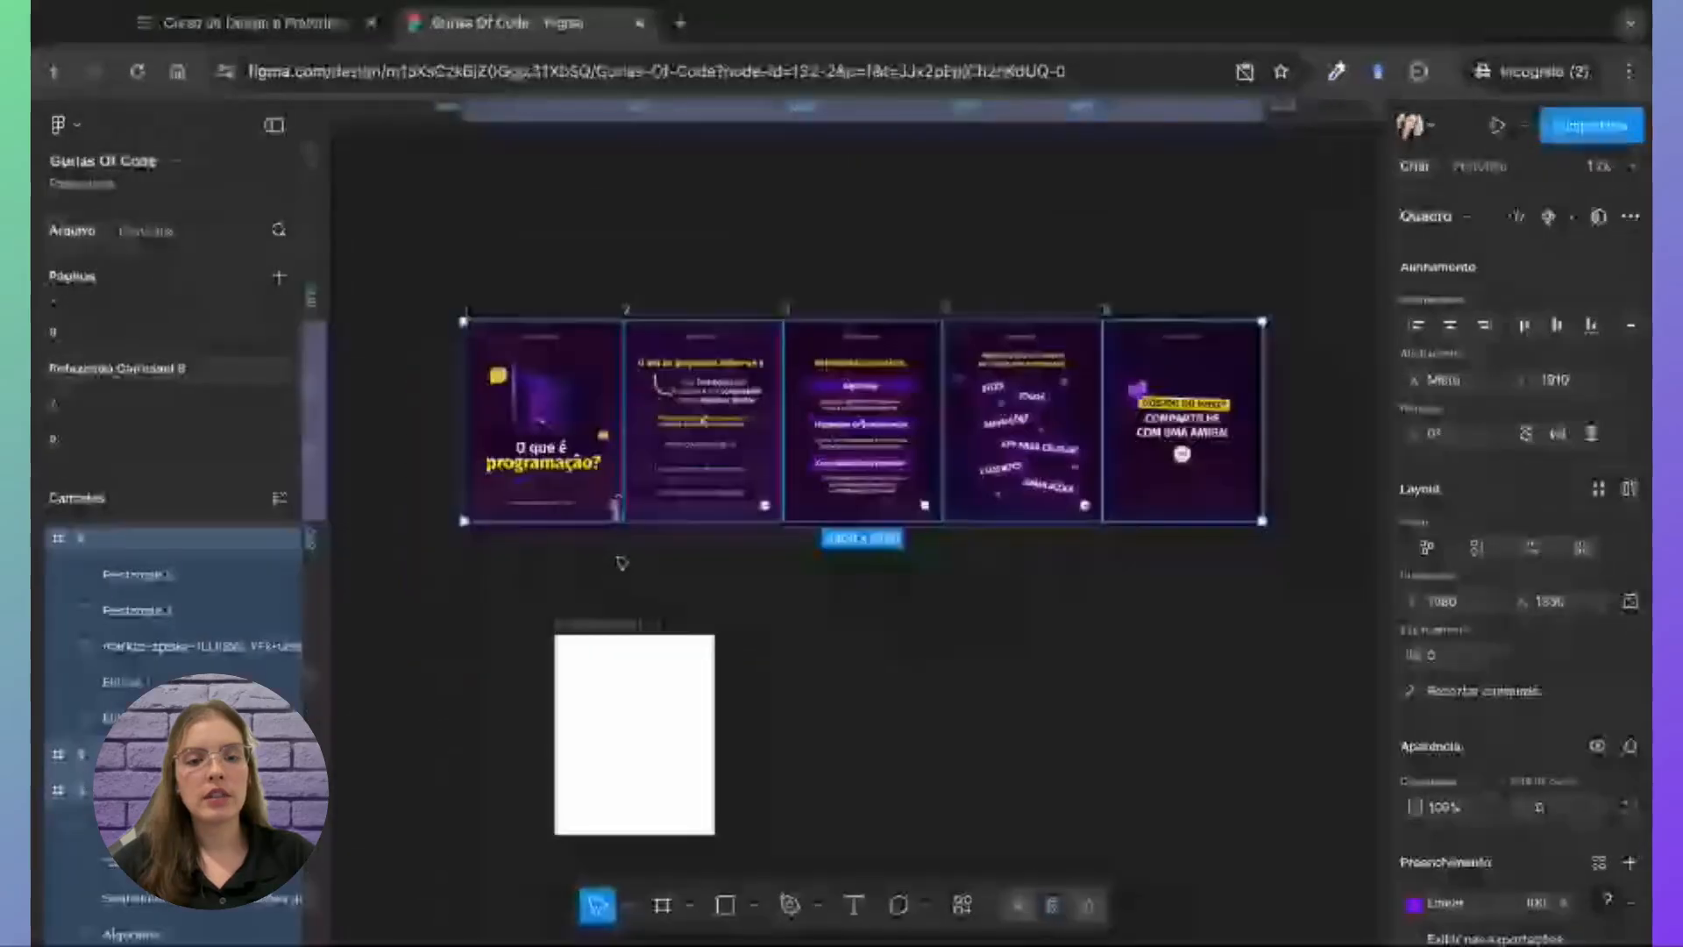
drag(726, 334, 697, 252)
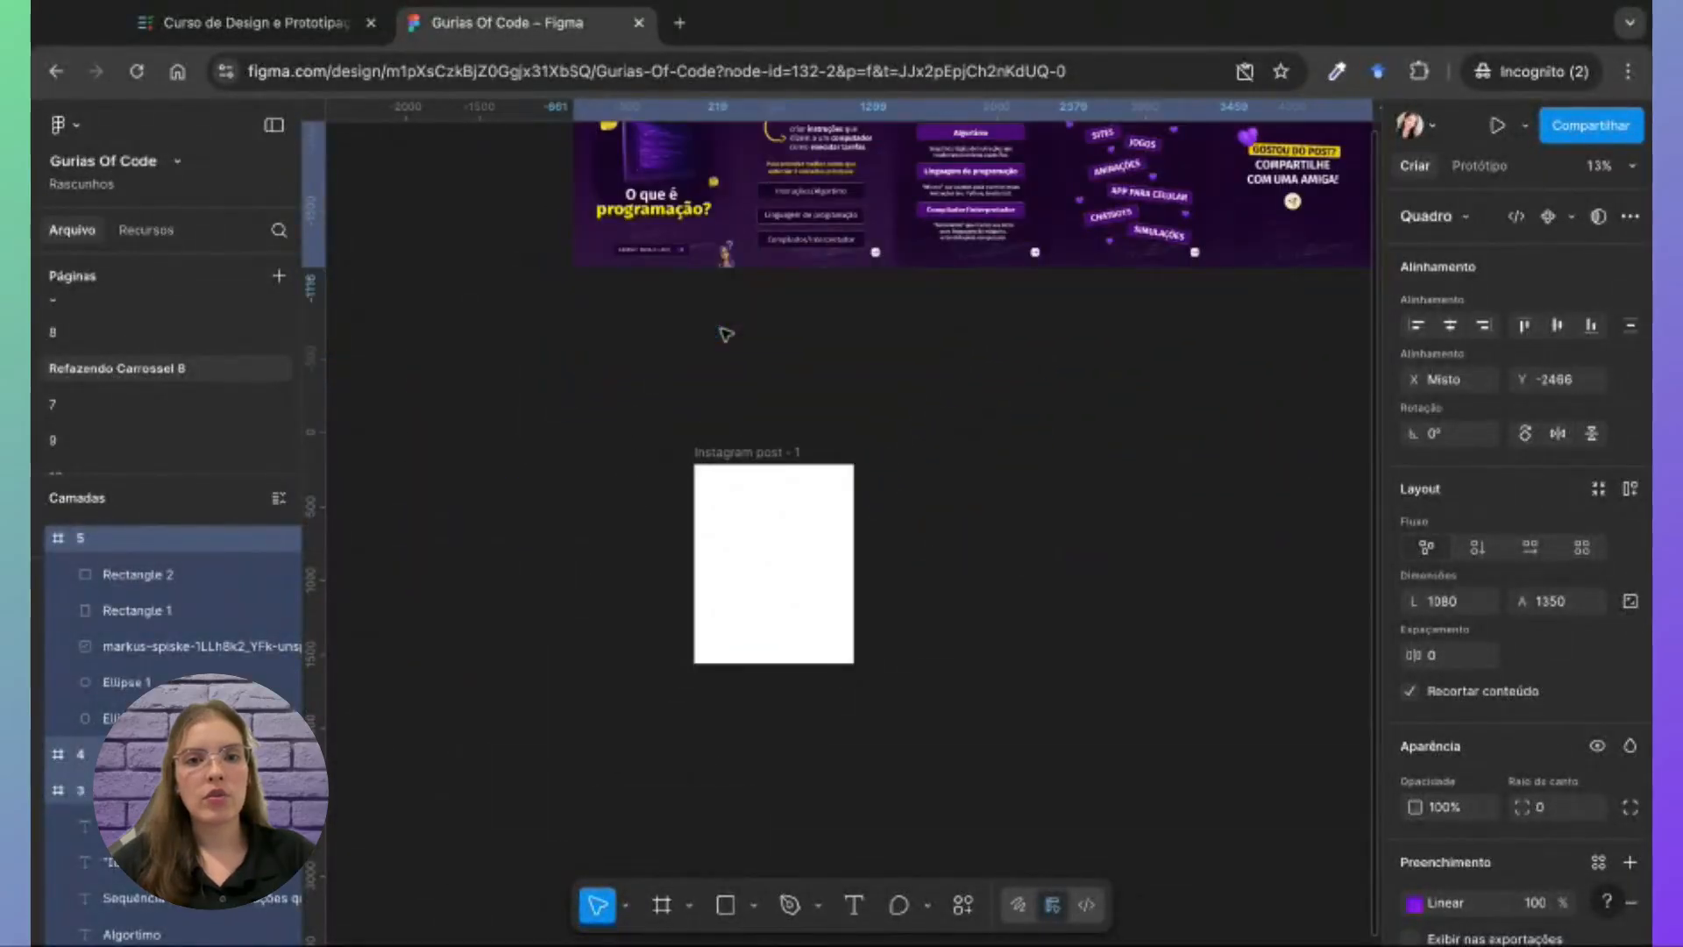
drag(727, 334, 668, 310)
drag(712, 391, 682, 251)
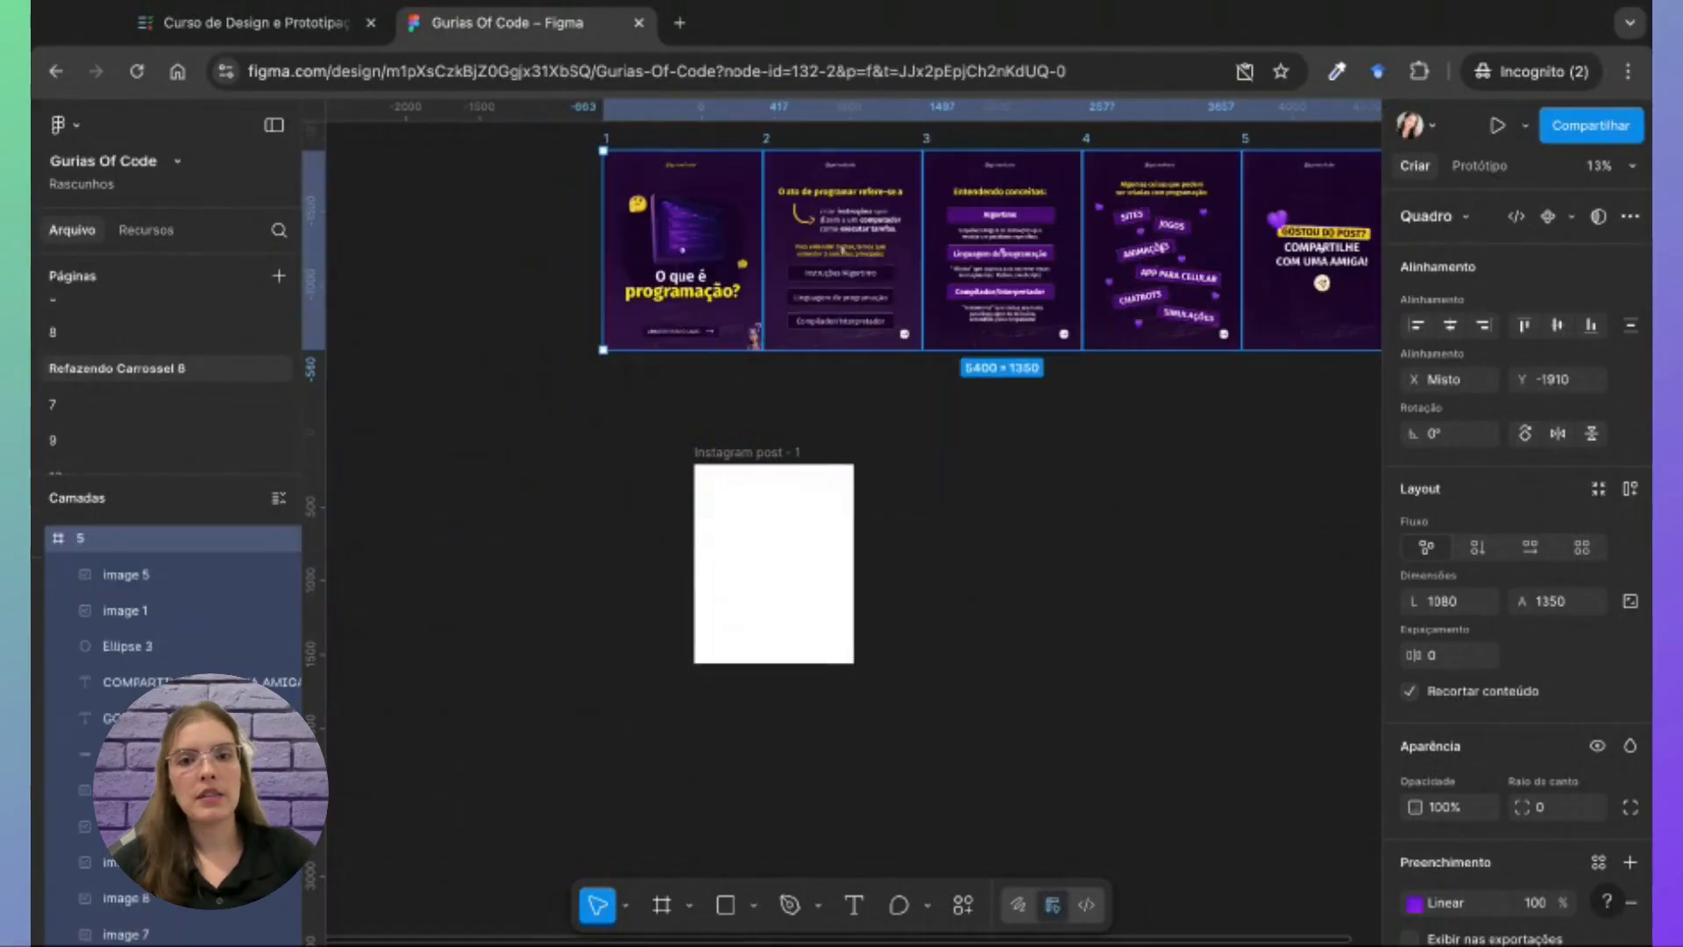
drag(827, 306, 715, 147)
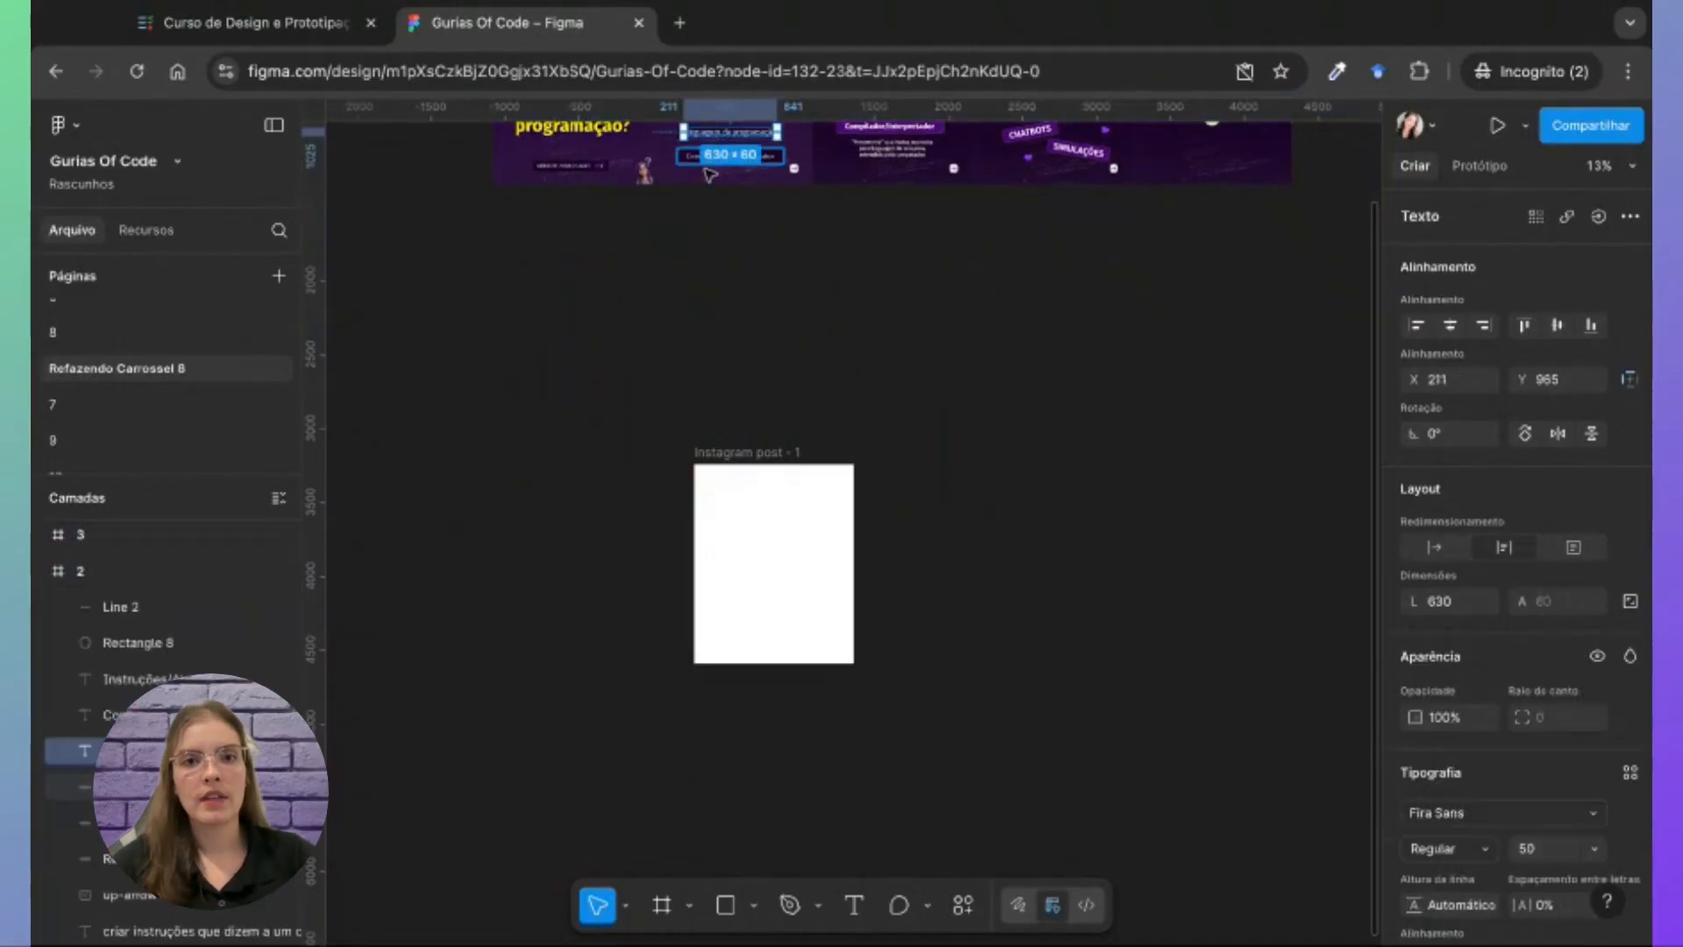
click(683, 331)
Step: Move the blank Instagram post frame to about X -632, Y 320 and open its width for editing
click(743, 466)
scroll(733, 470, down, 3)
scroll(733, 470, right, 4)
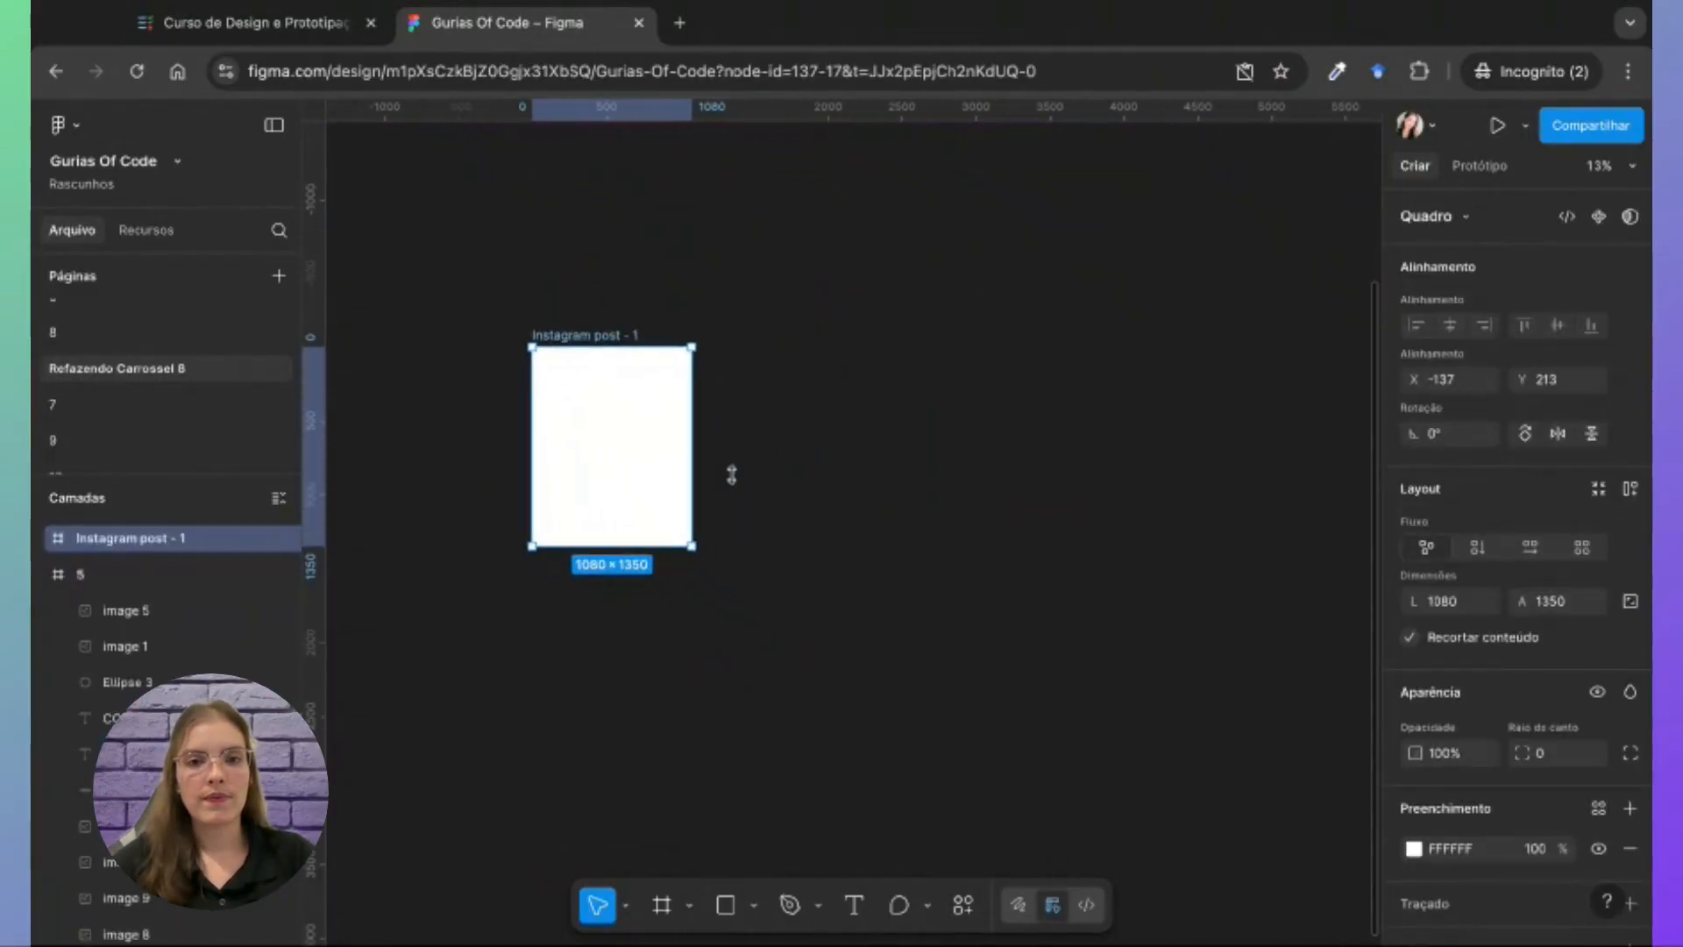
key(super+z)
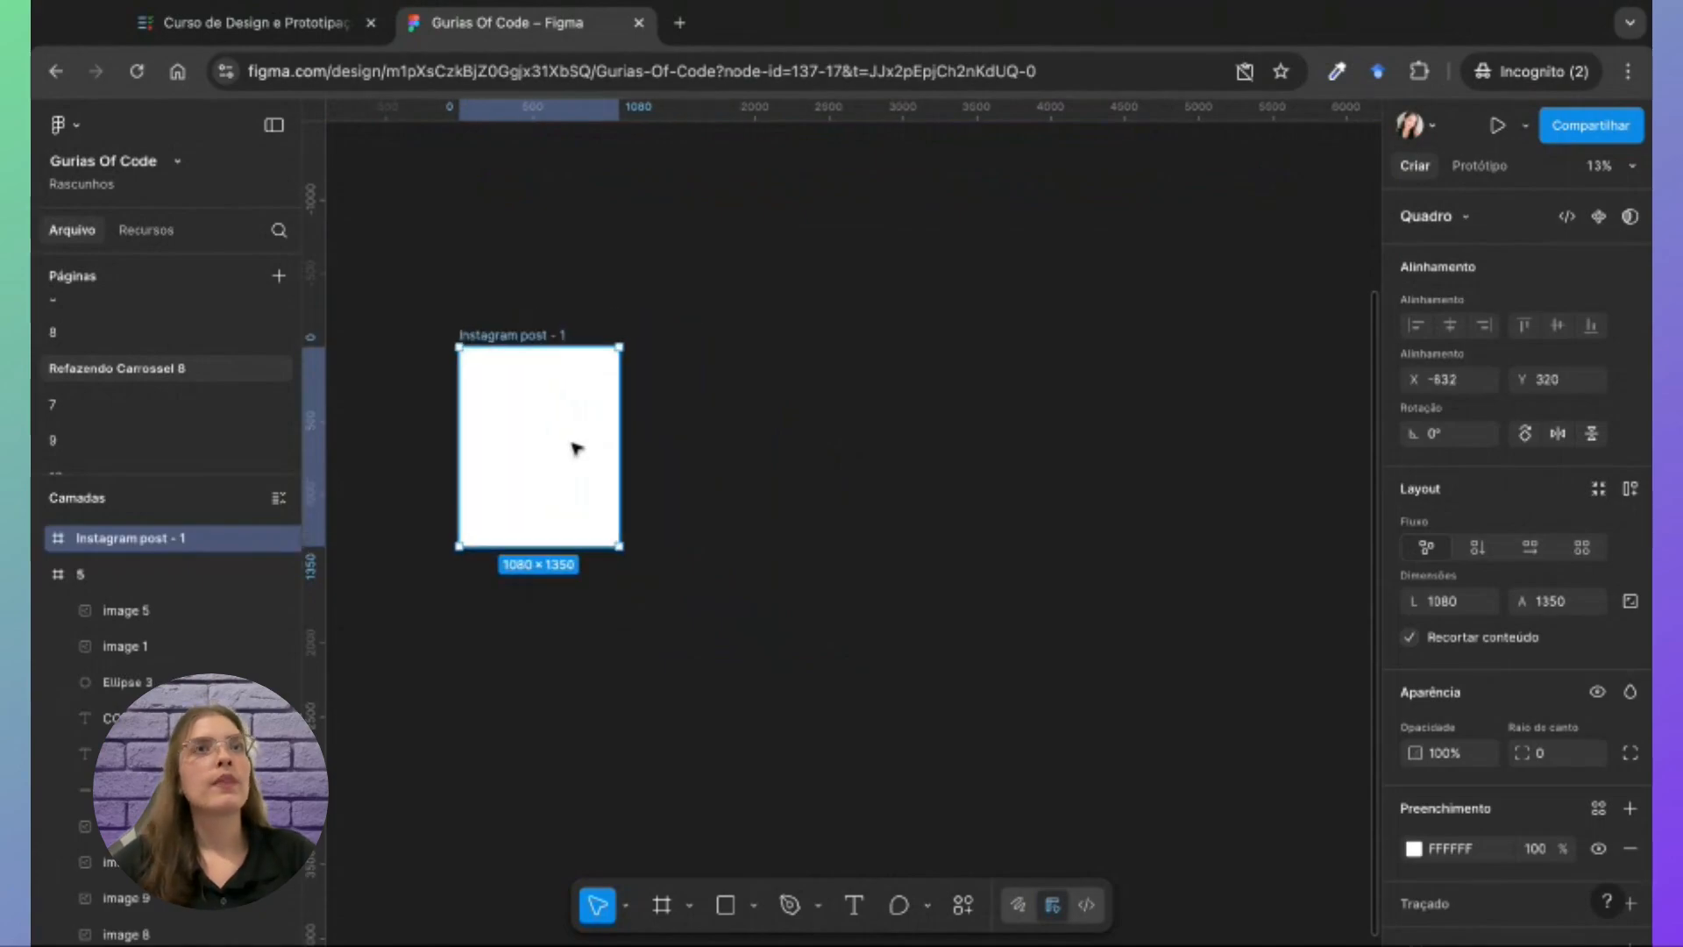
click(1446, 607)
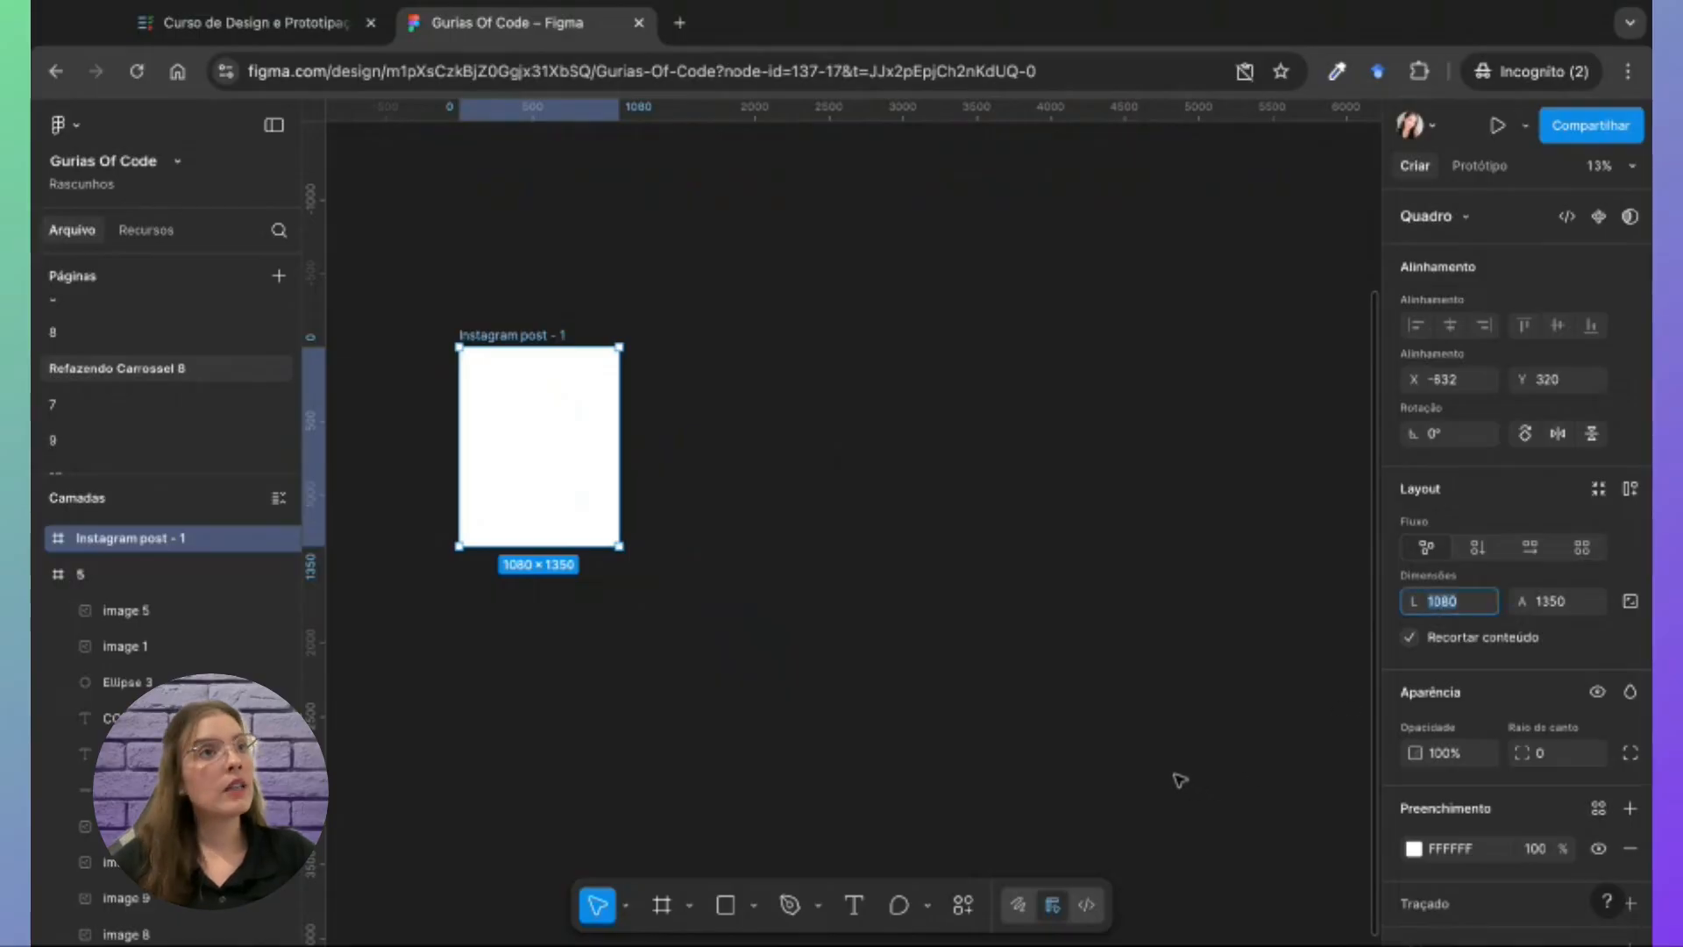
Step: Calculate 1080*5 with a Google search in a new browser tab, close it and return to the Figma file
click(680, 22)
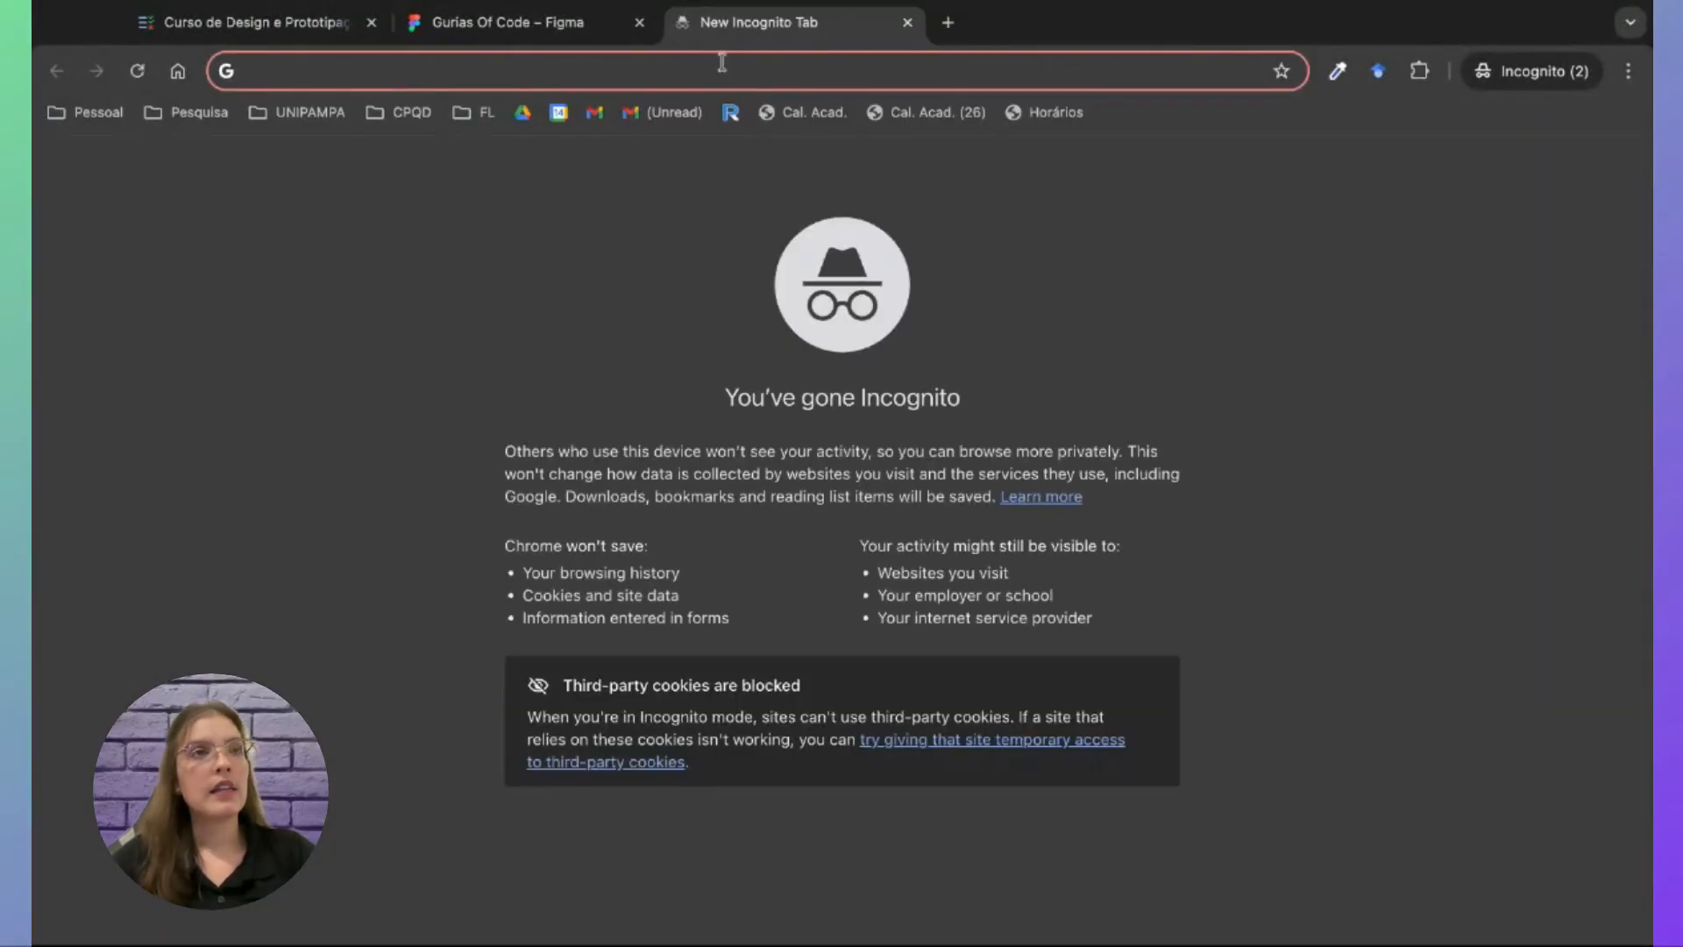
text(1080)
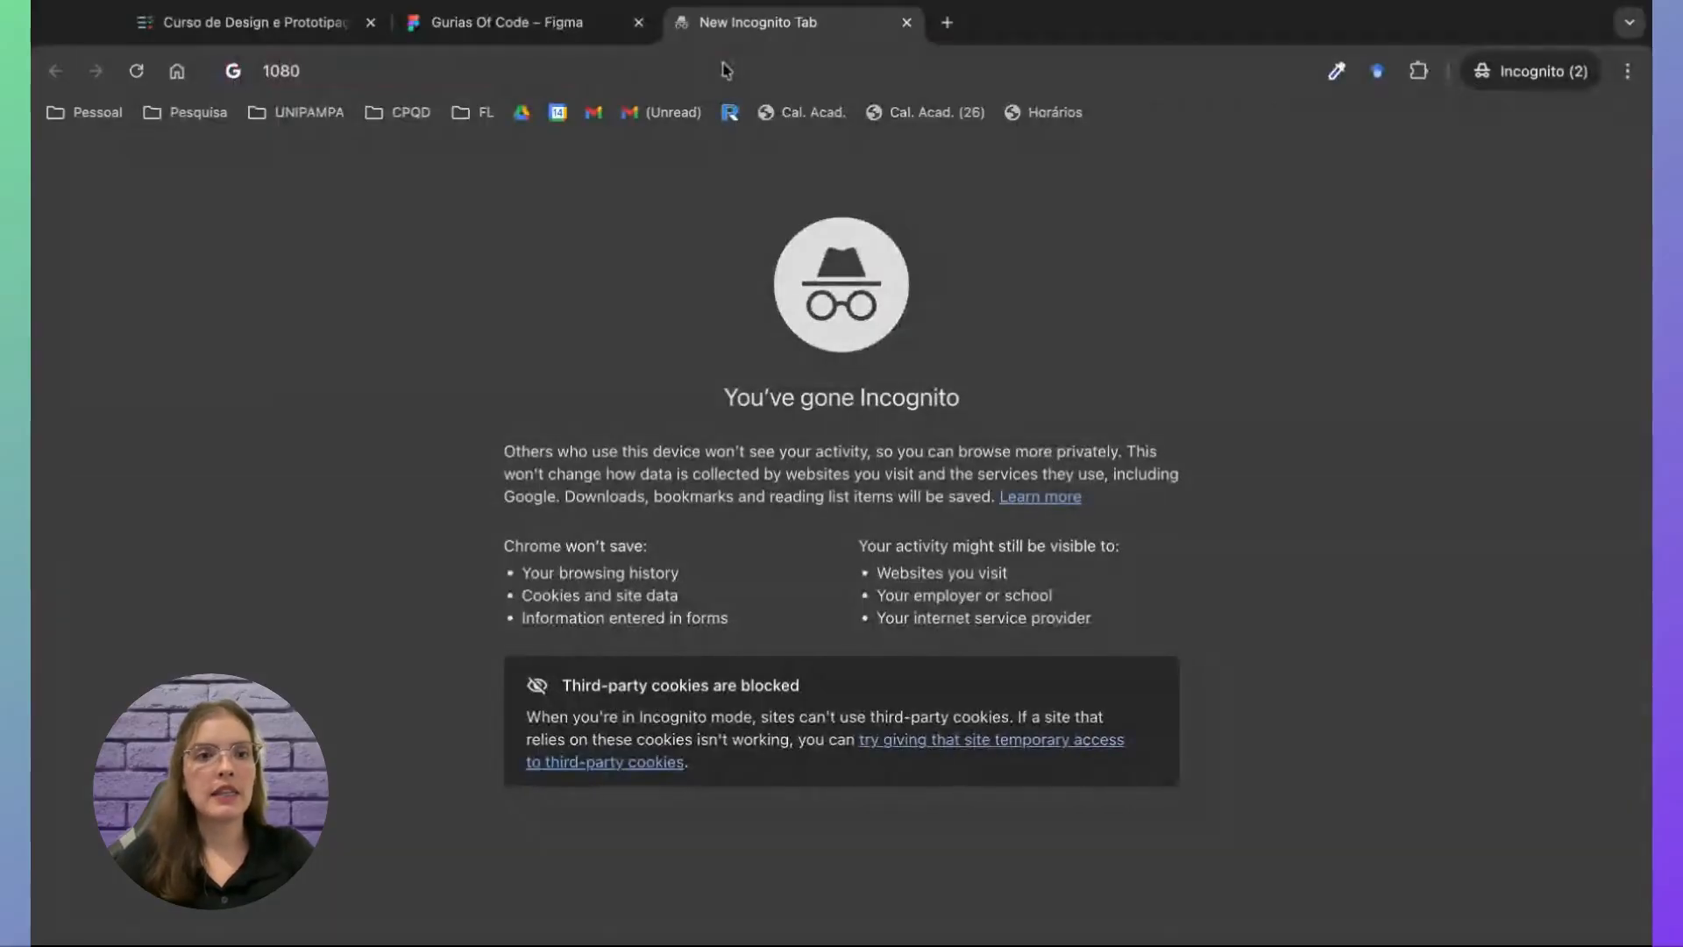
text(*)
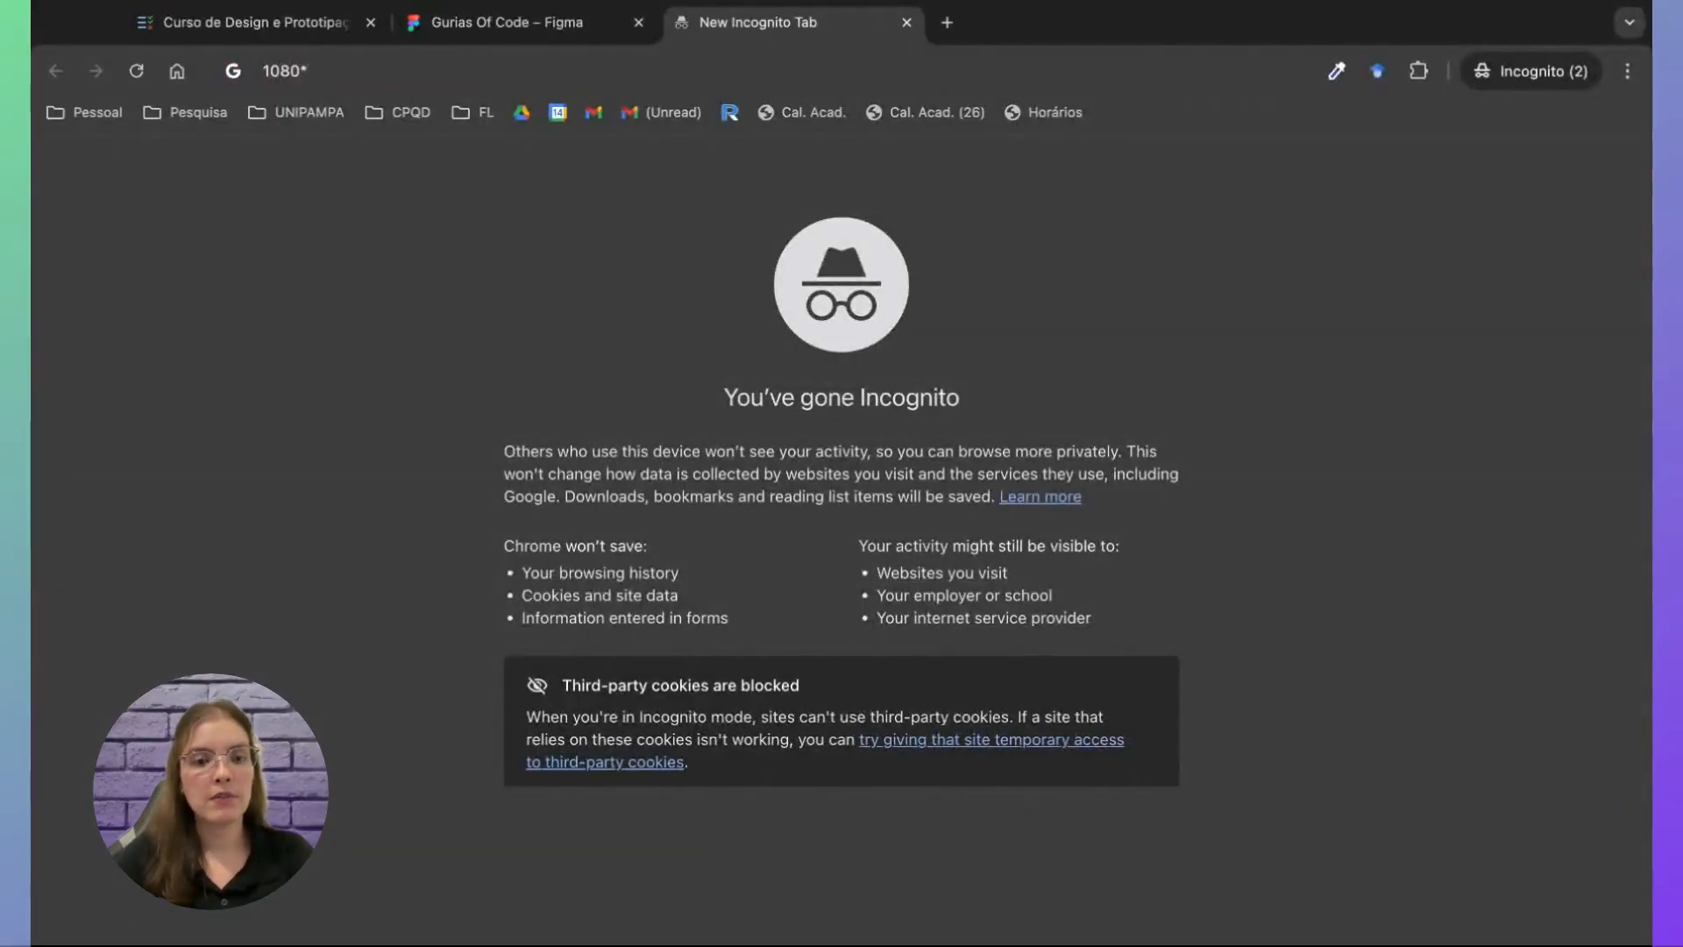
text(5)
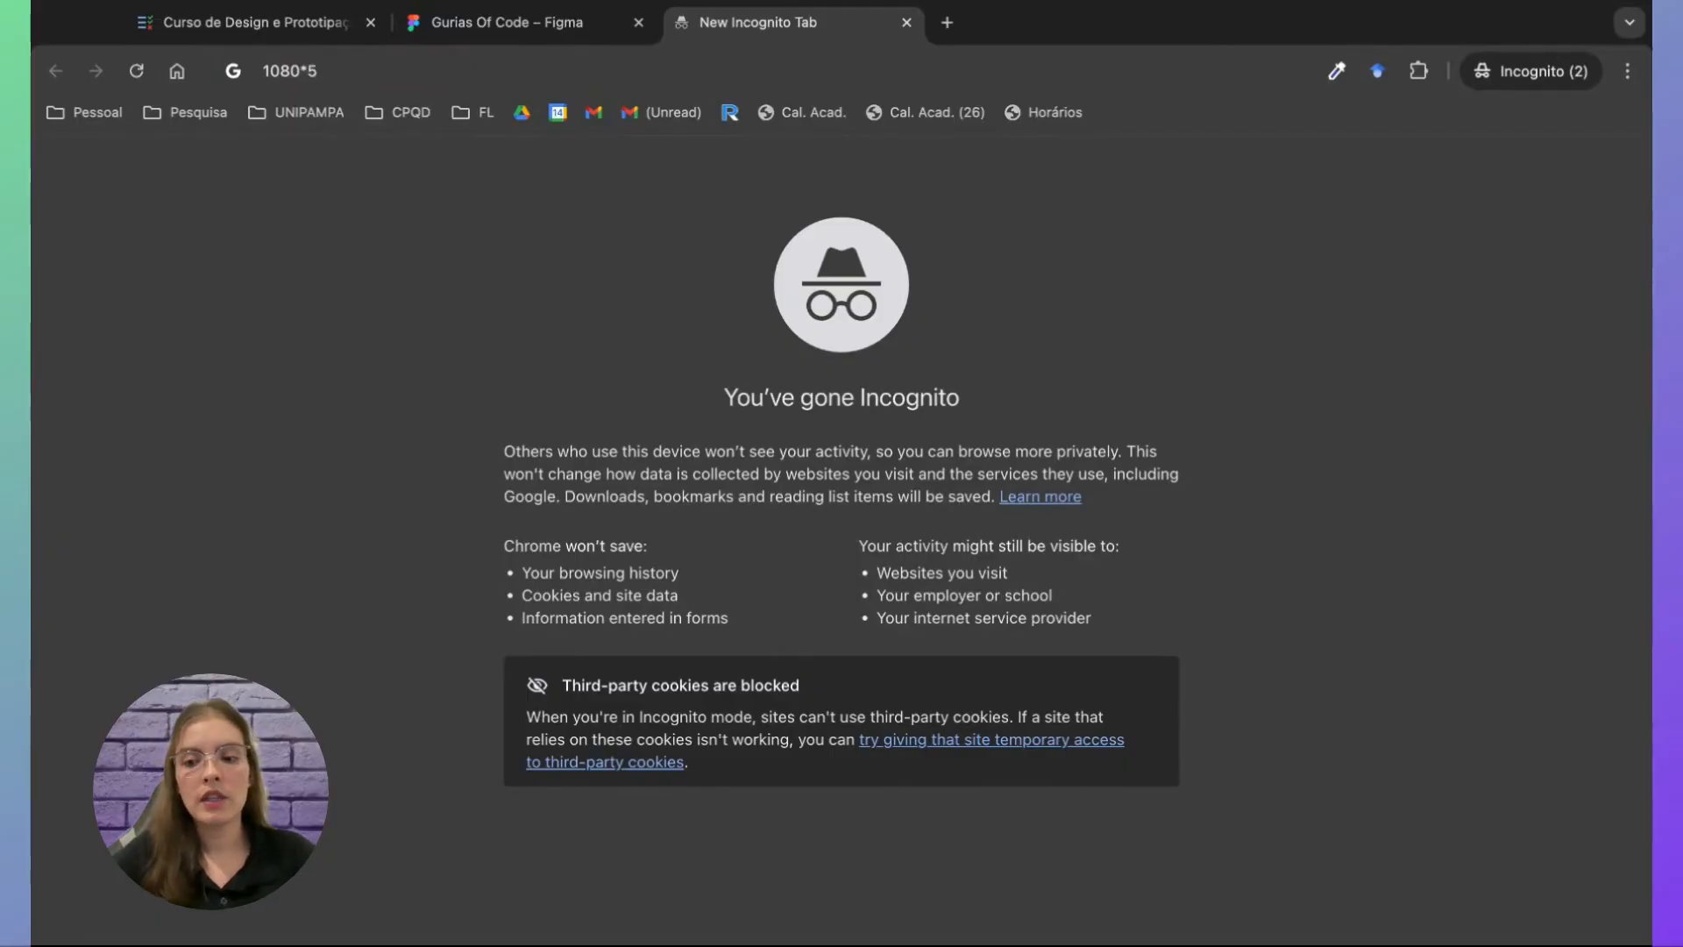
key(Return)
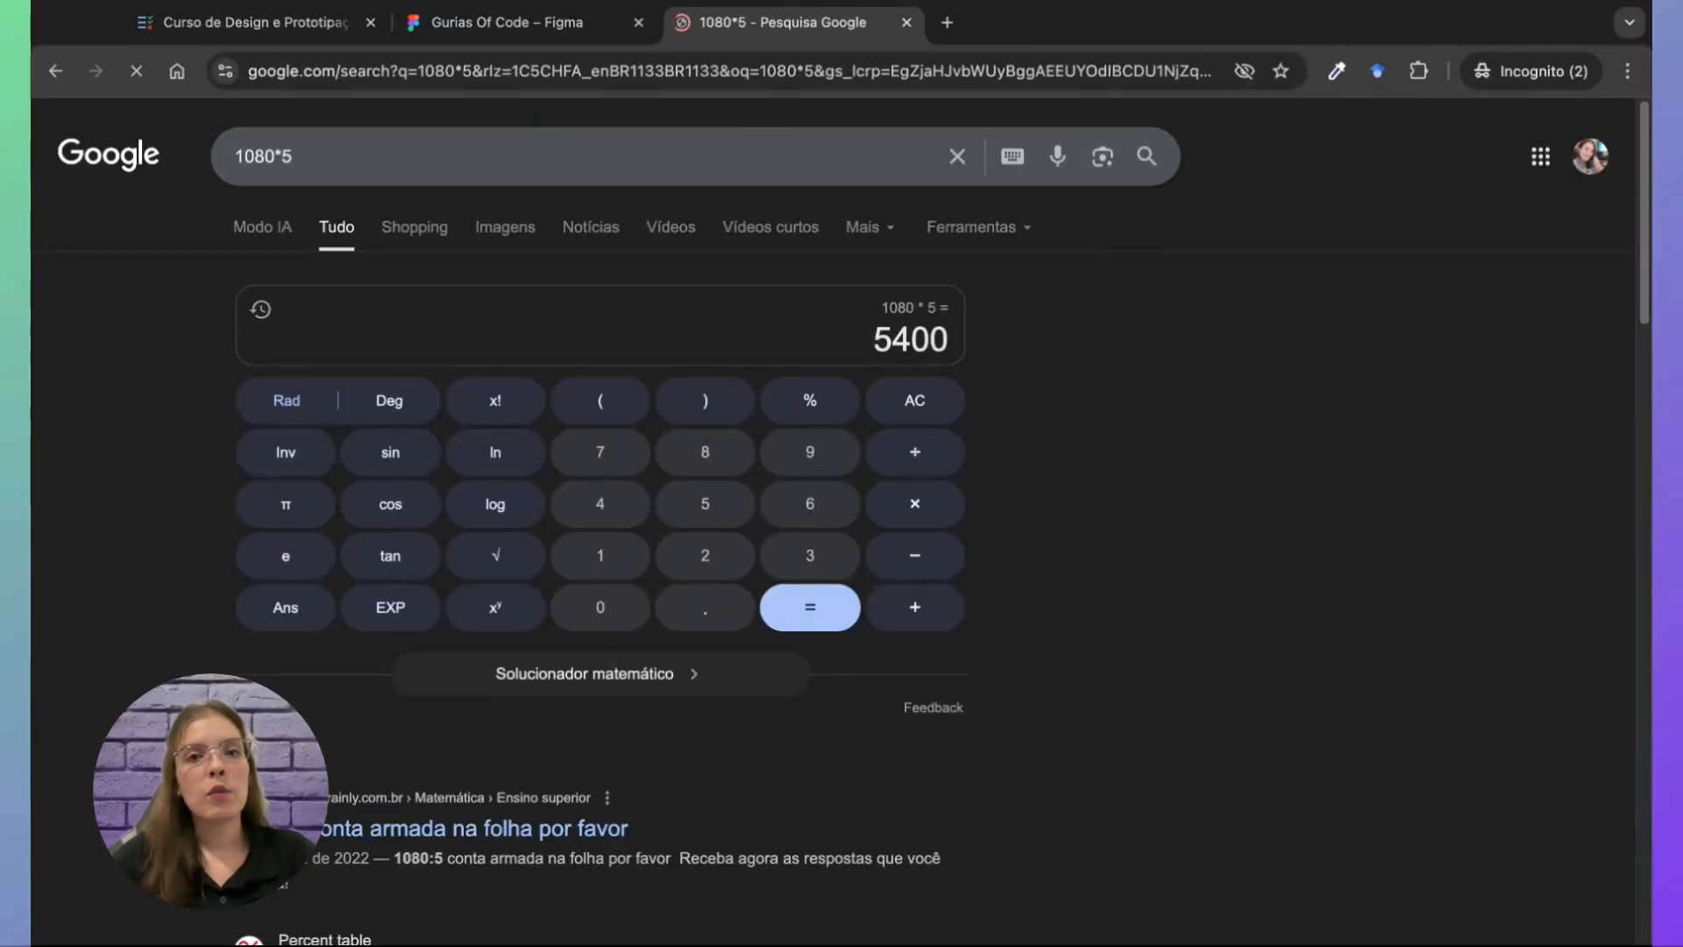
click(906, 22)
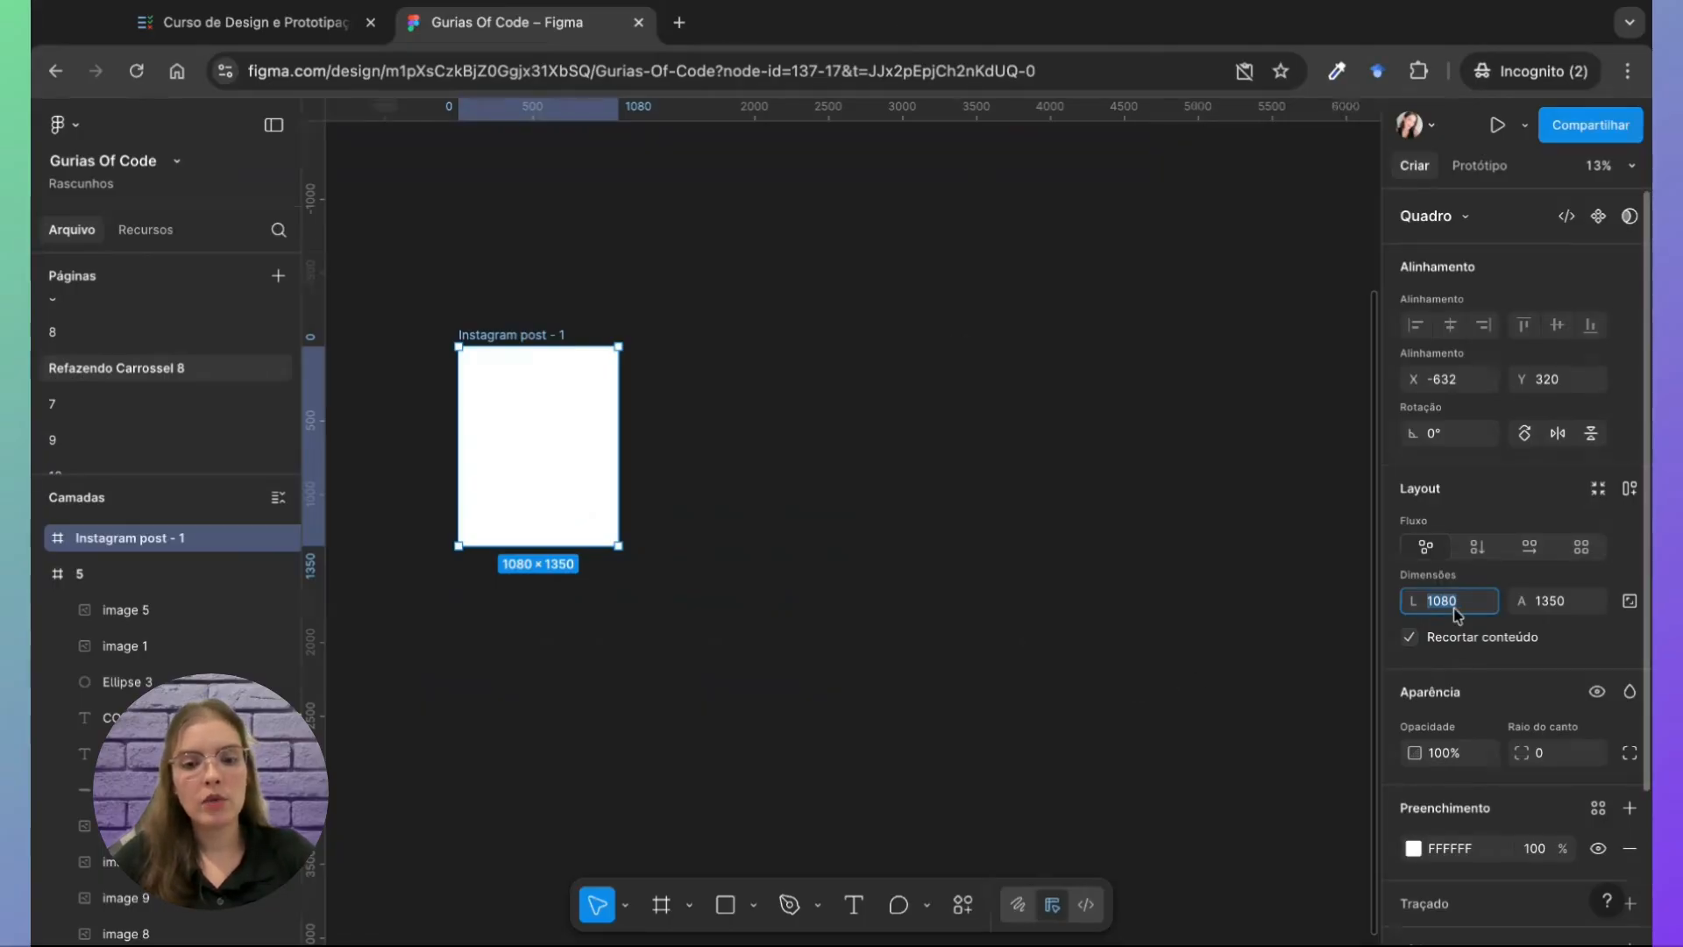
Step: Set the blank Instagram post frame's width to 5400 and rename the frame to 1
text(54)
key(Return)
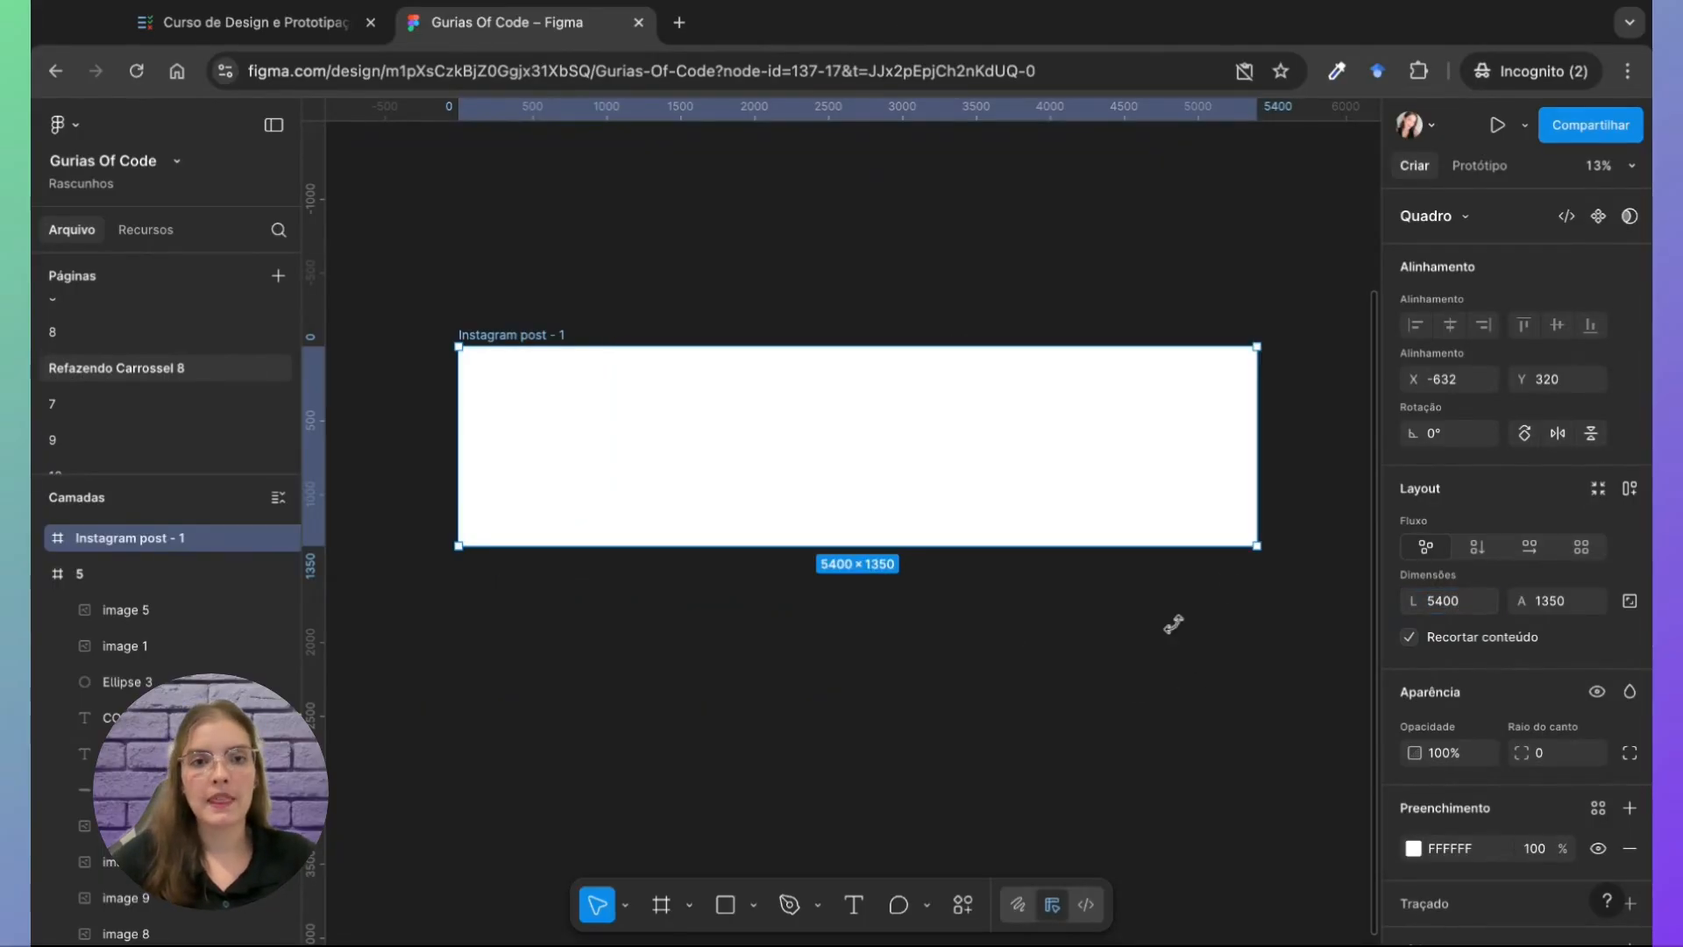
double_click(538, 336)
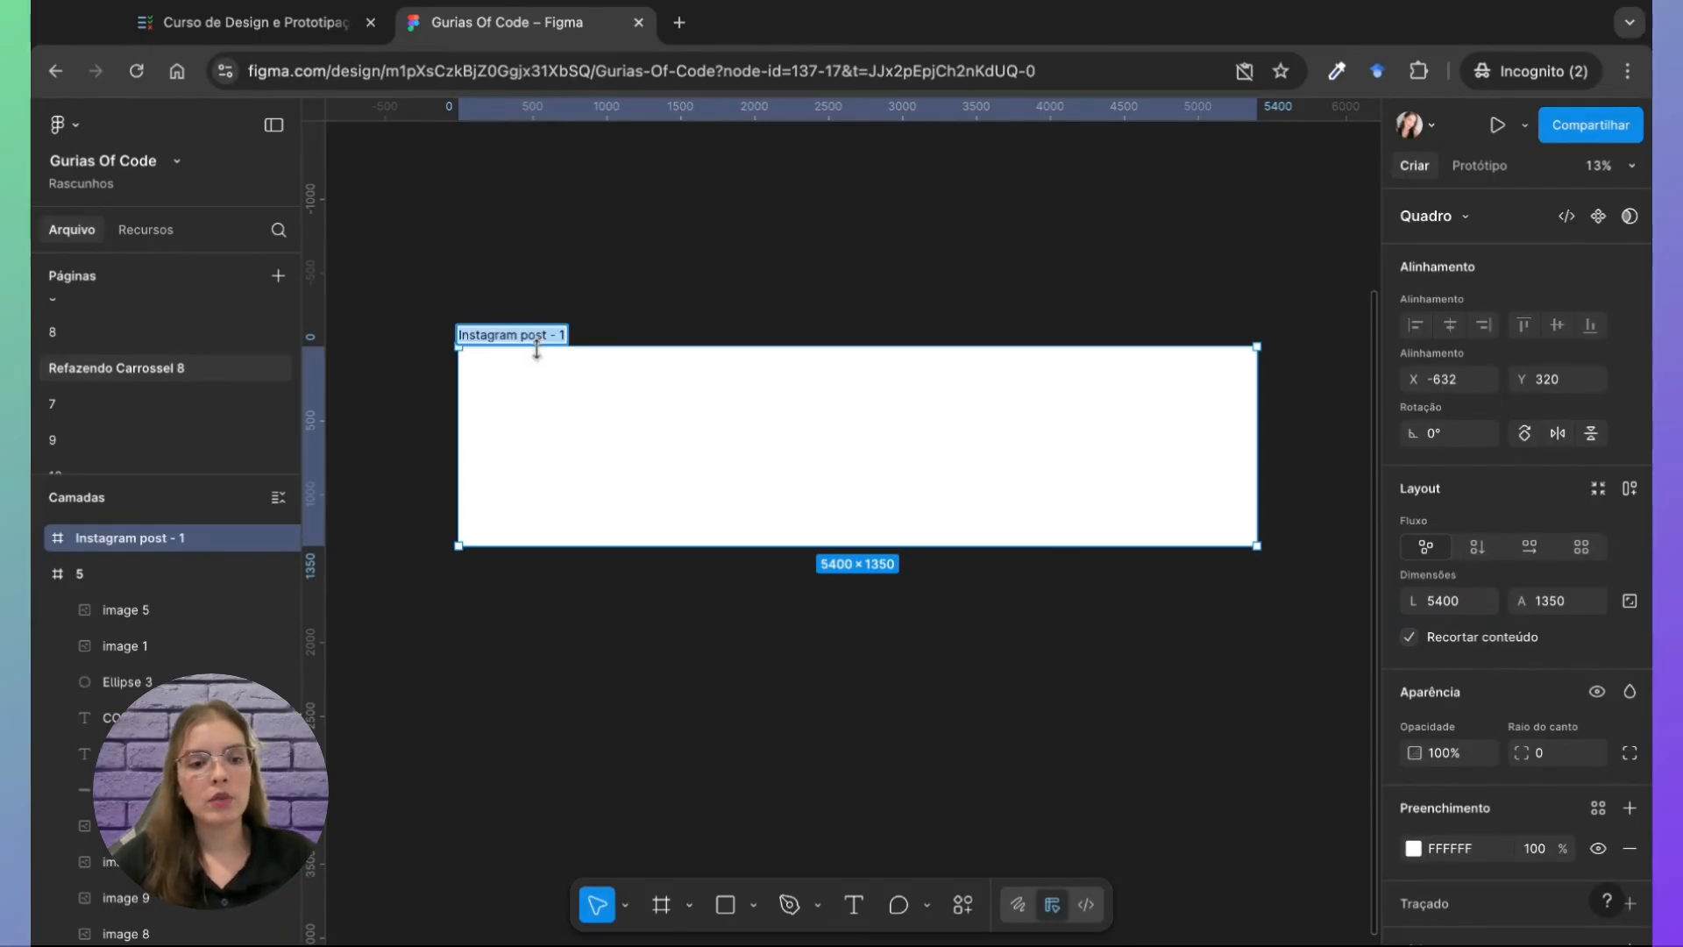
text(1)
key(Return)
click(589, 592)
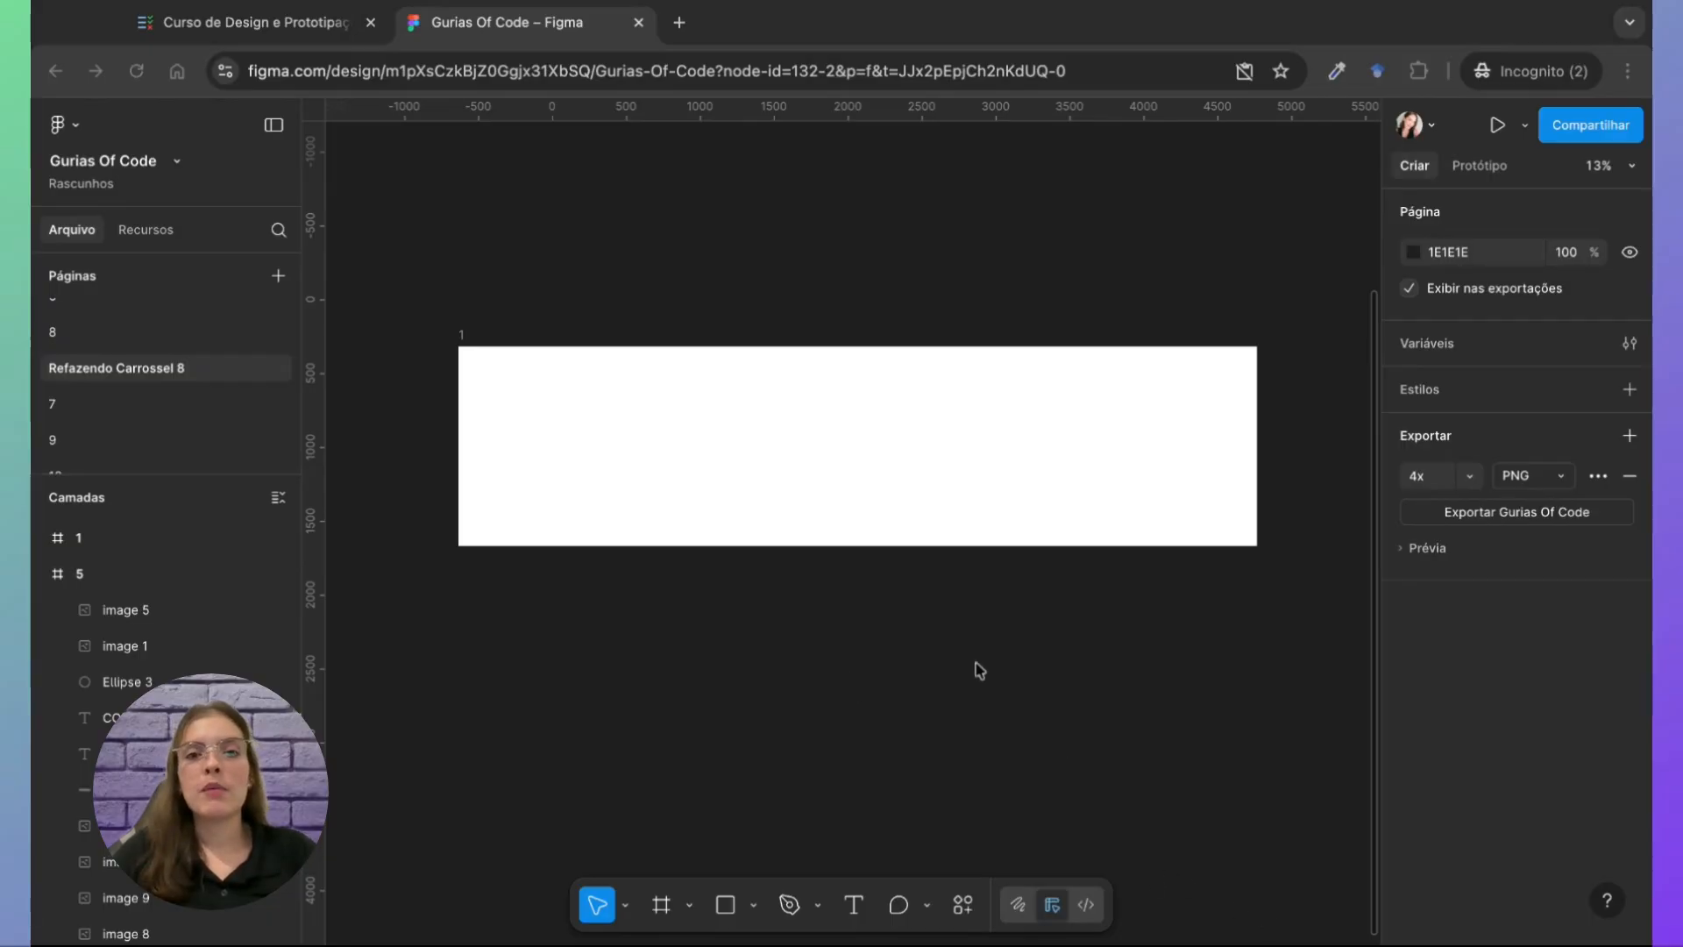
click(756, 677)
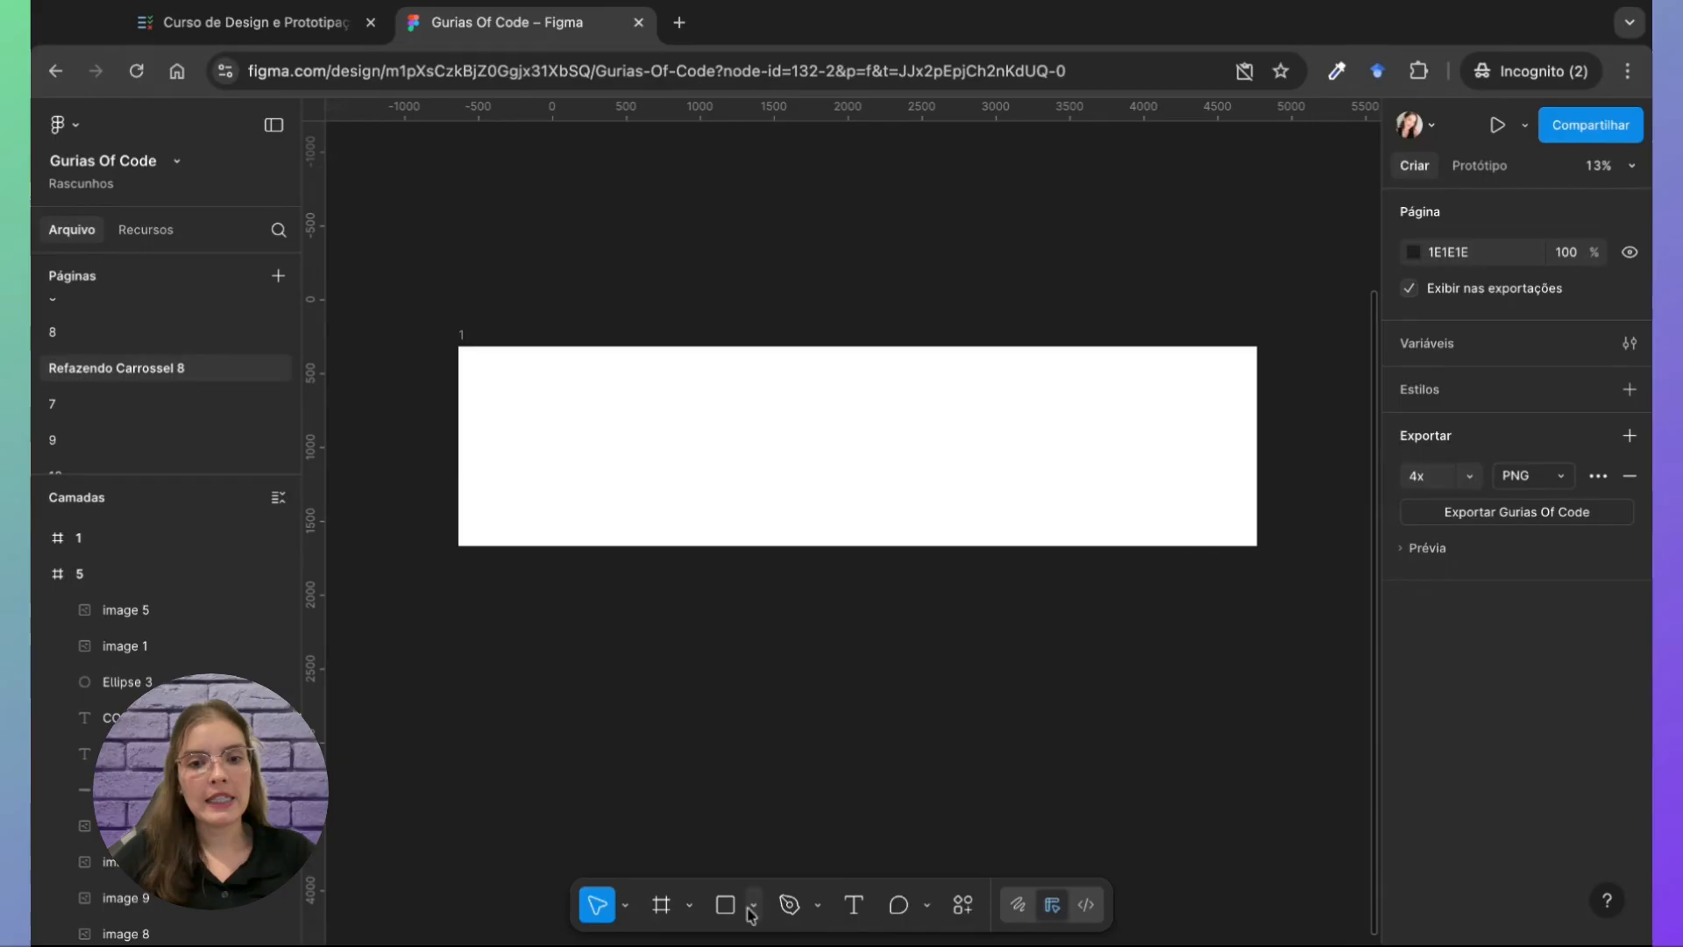
Step: Draw a full-height slice from the left edge of the blank frame 1 and set its width to 1080
click(689, 905)
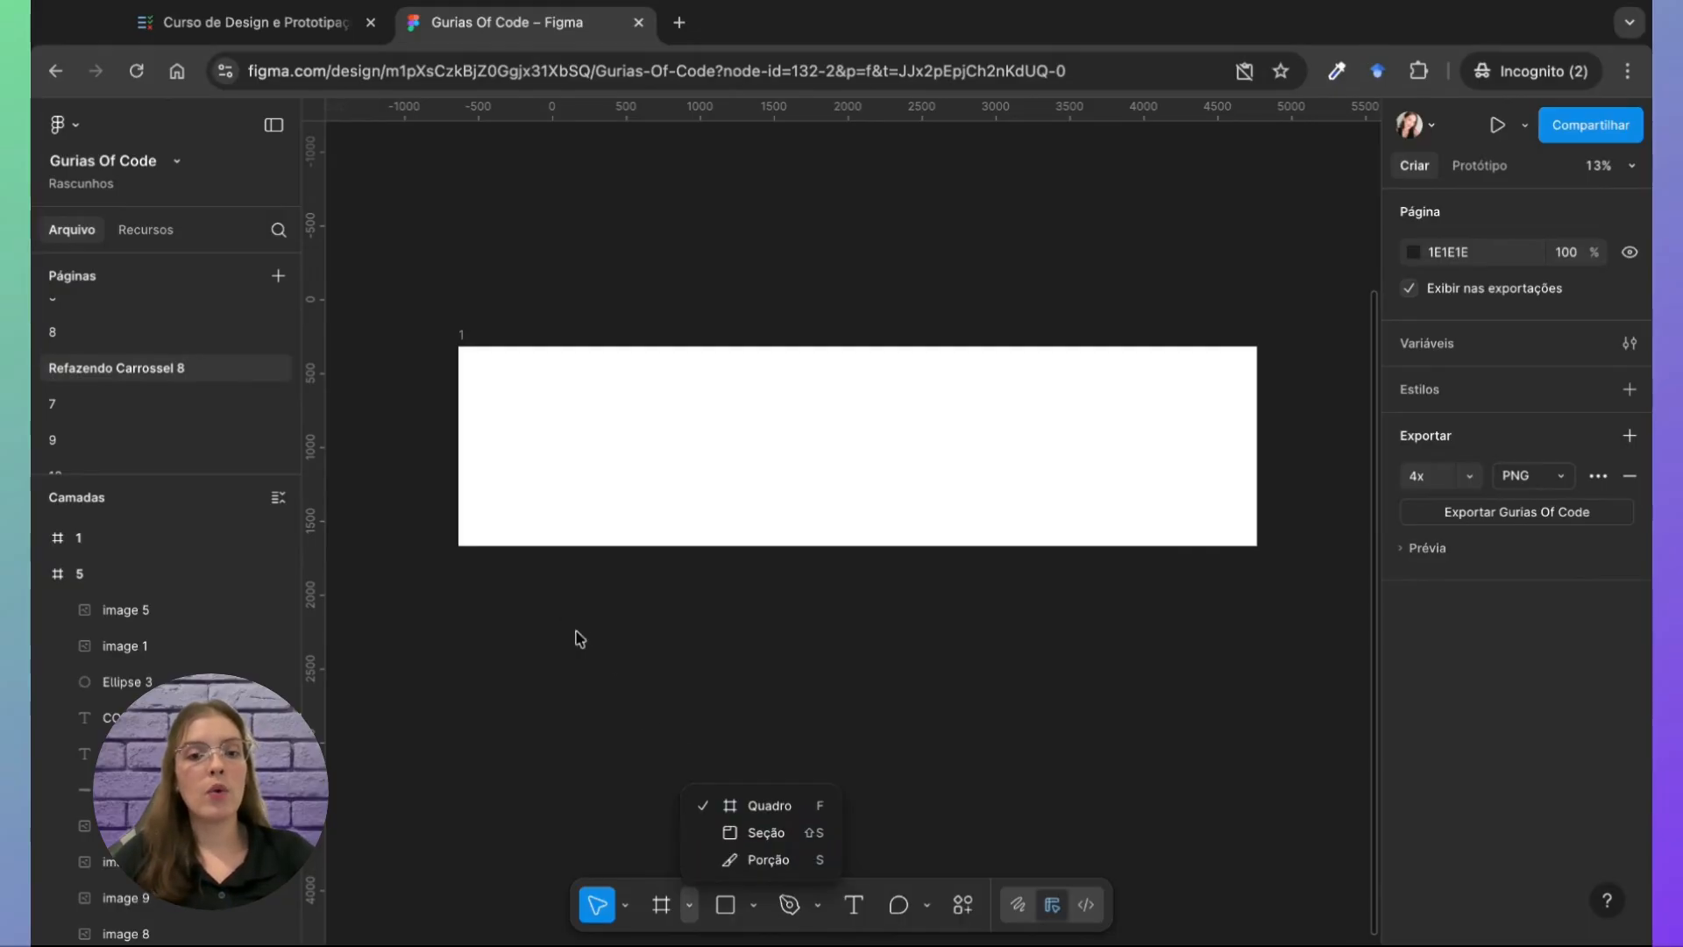
click(620, 651)
key(s)
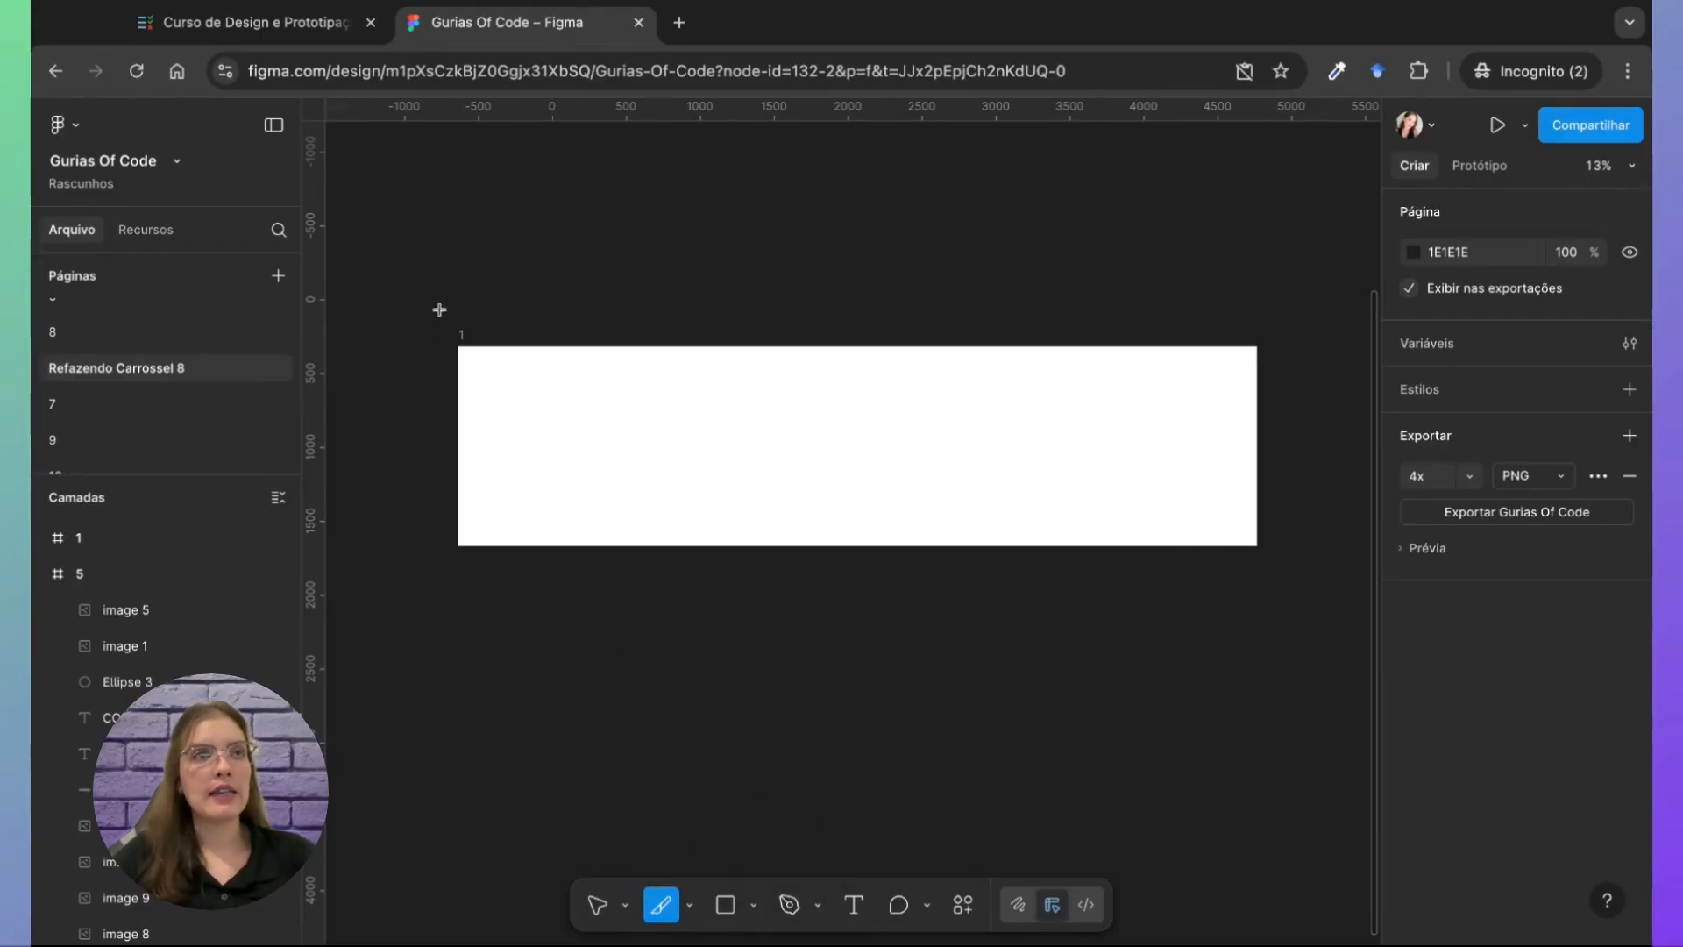
drag(458, 346, 600, 545)
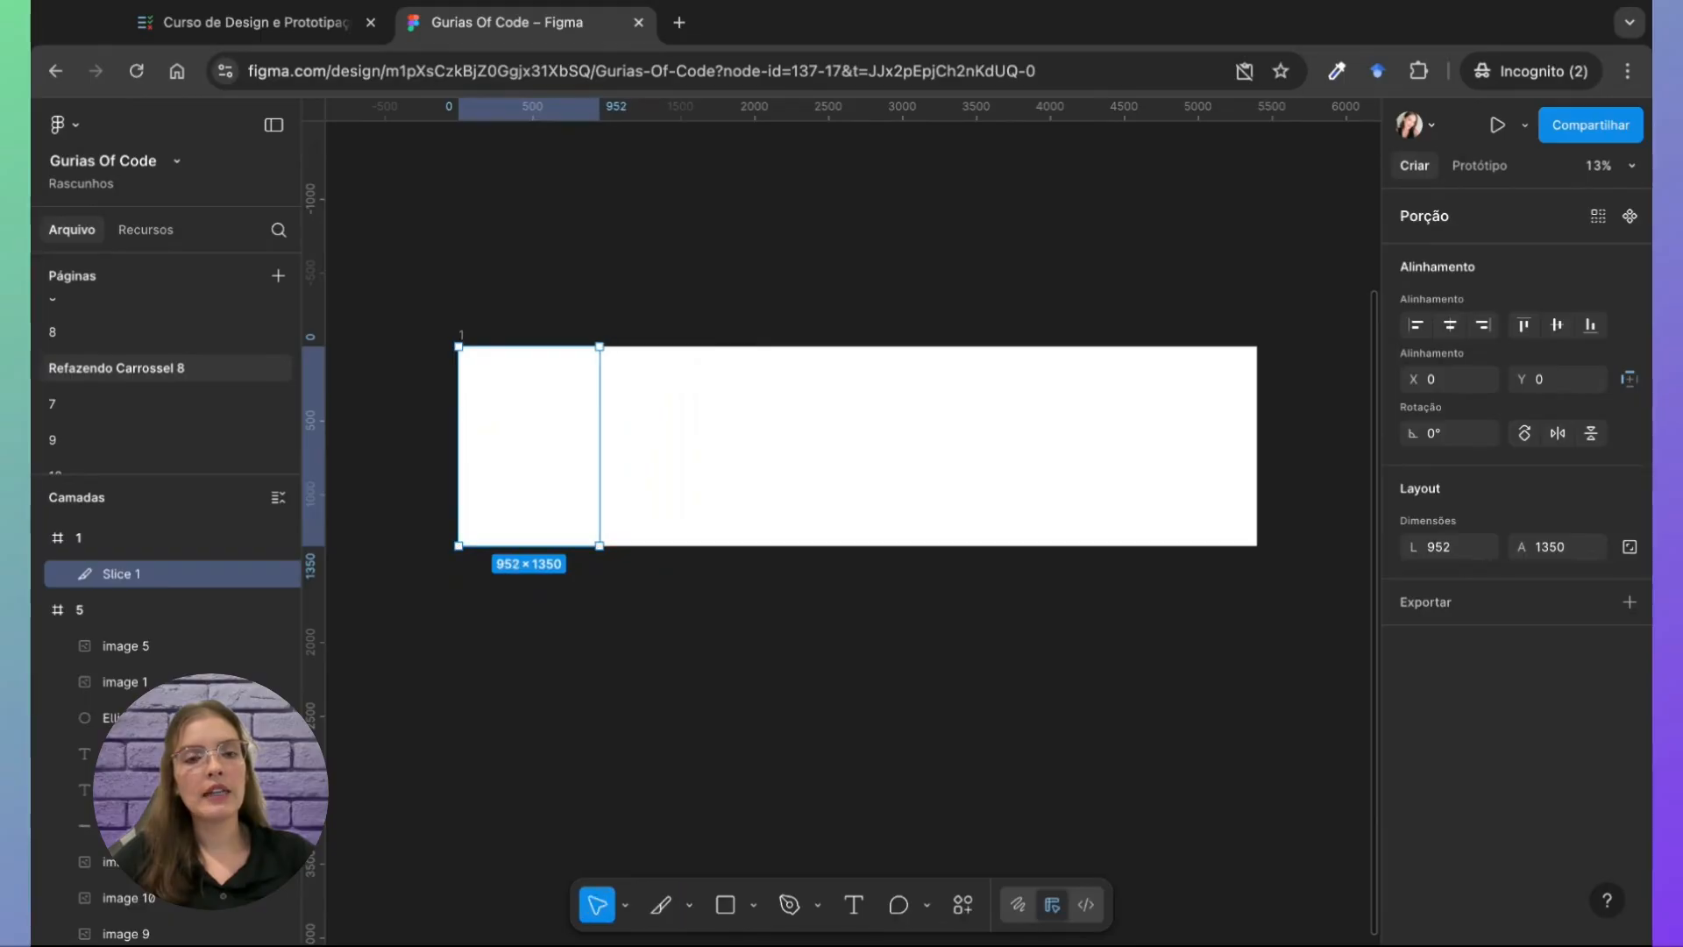
click(1456, 558)
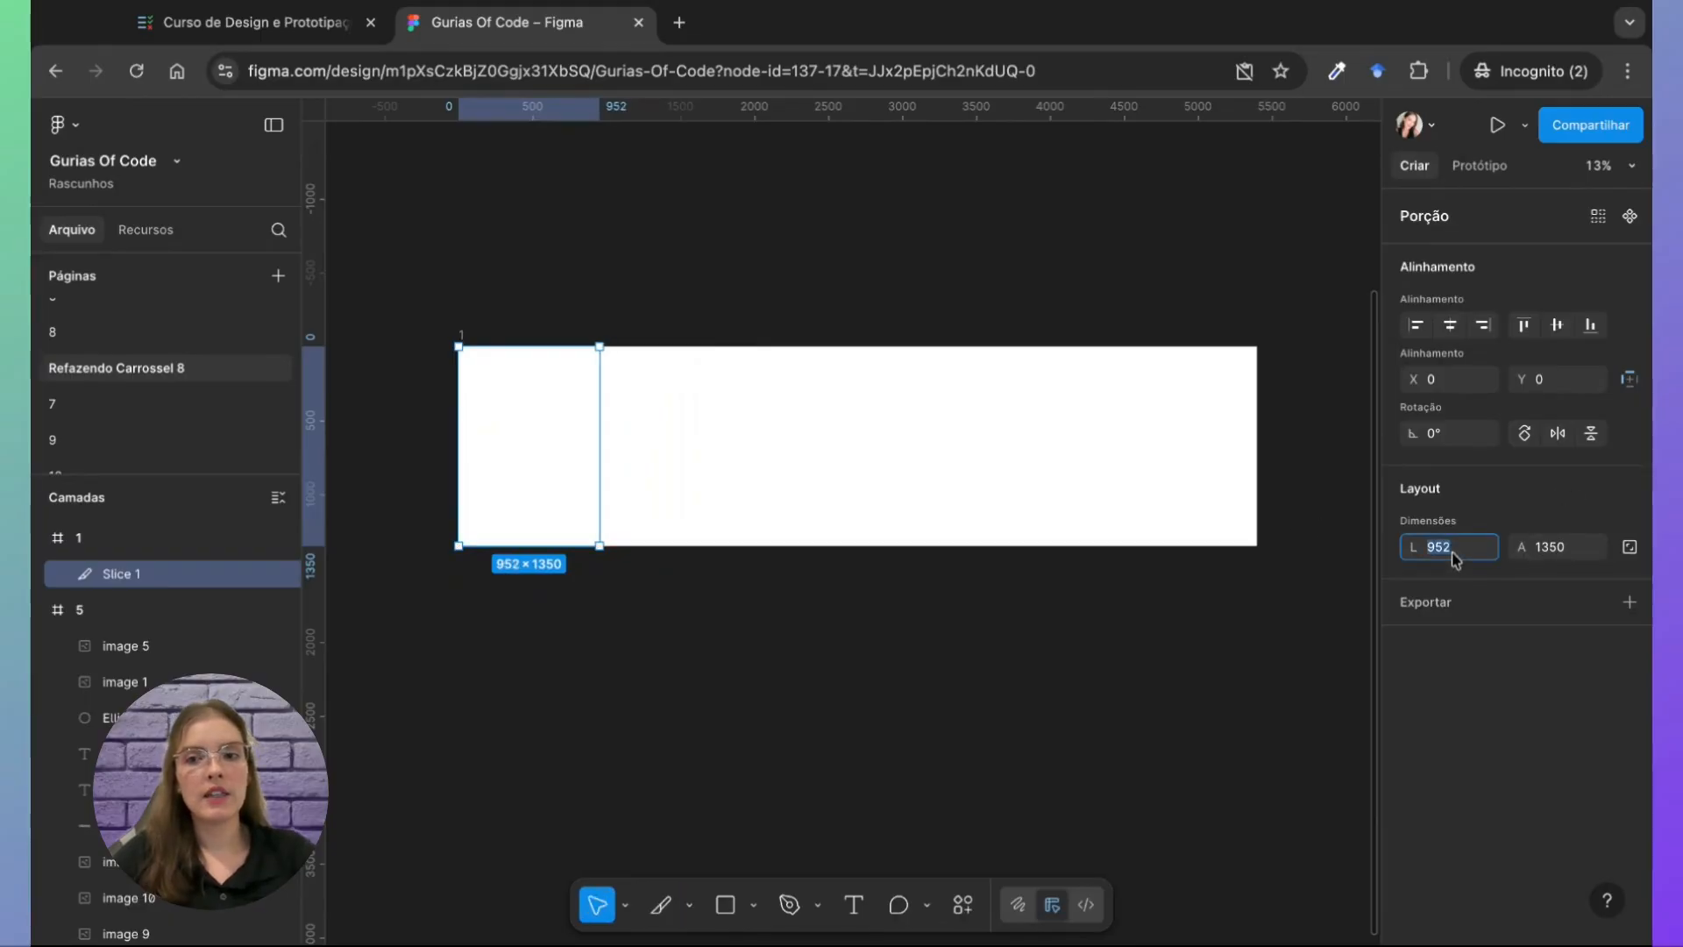
text(1080)
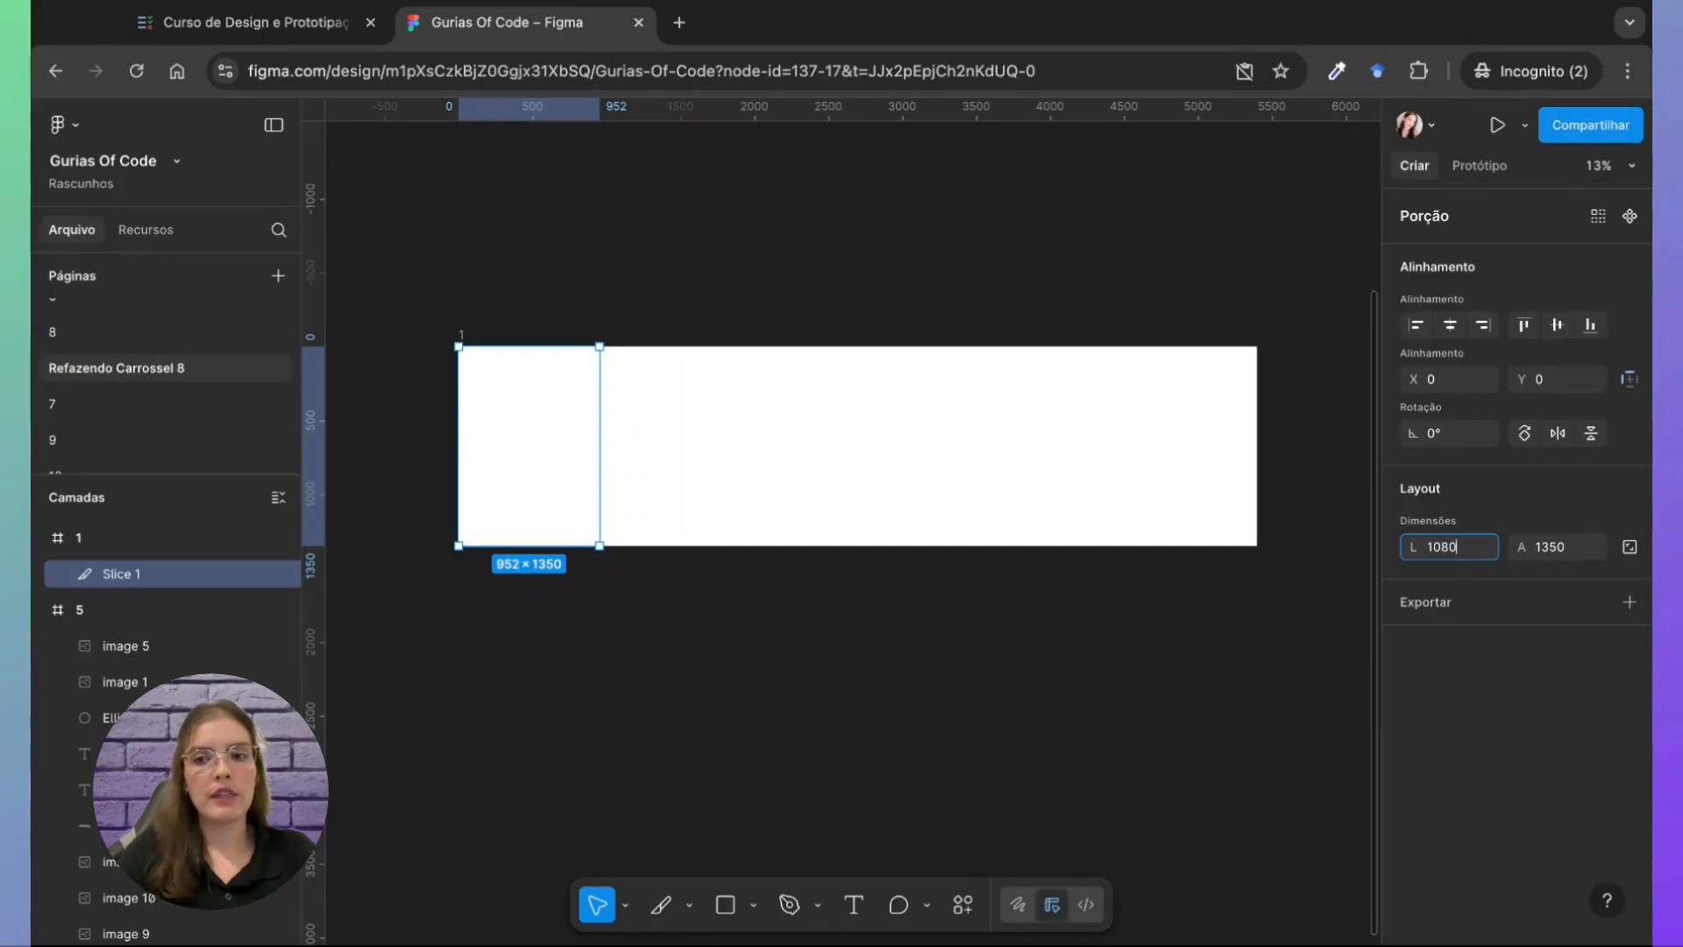
key(Return)
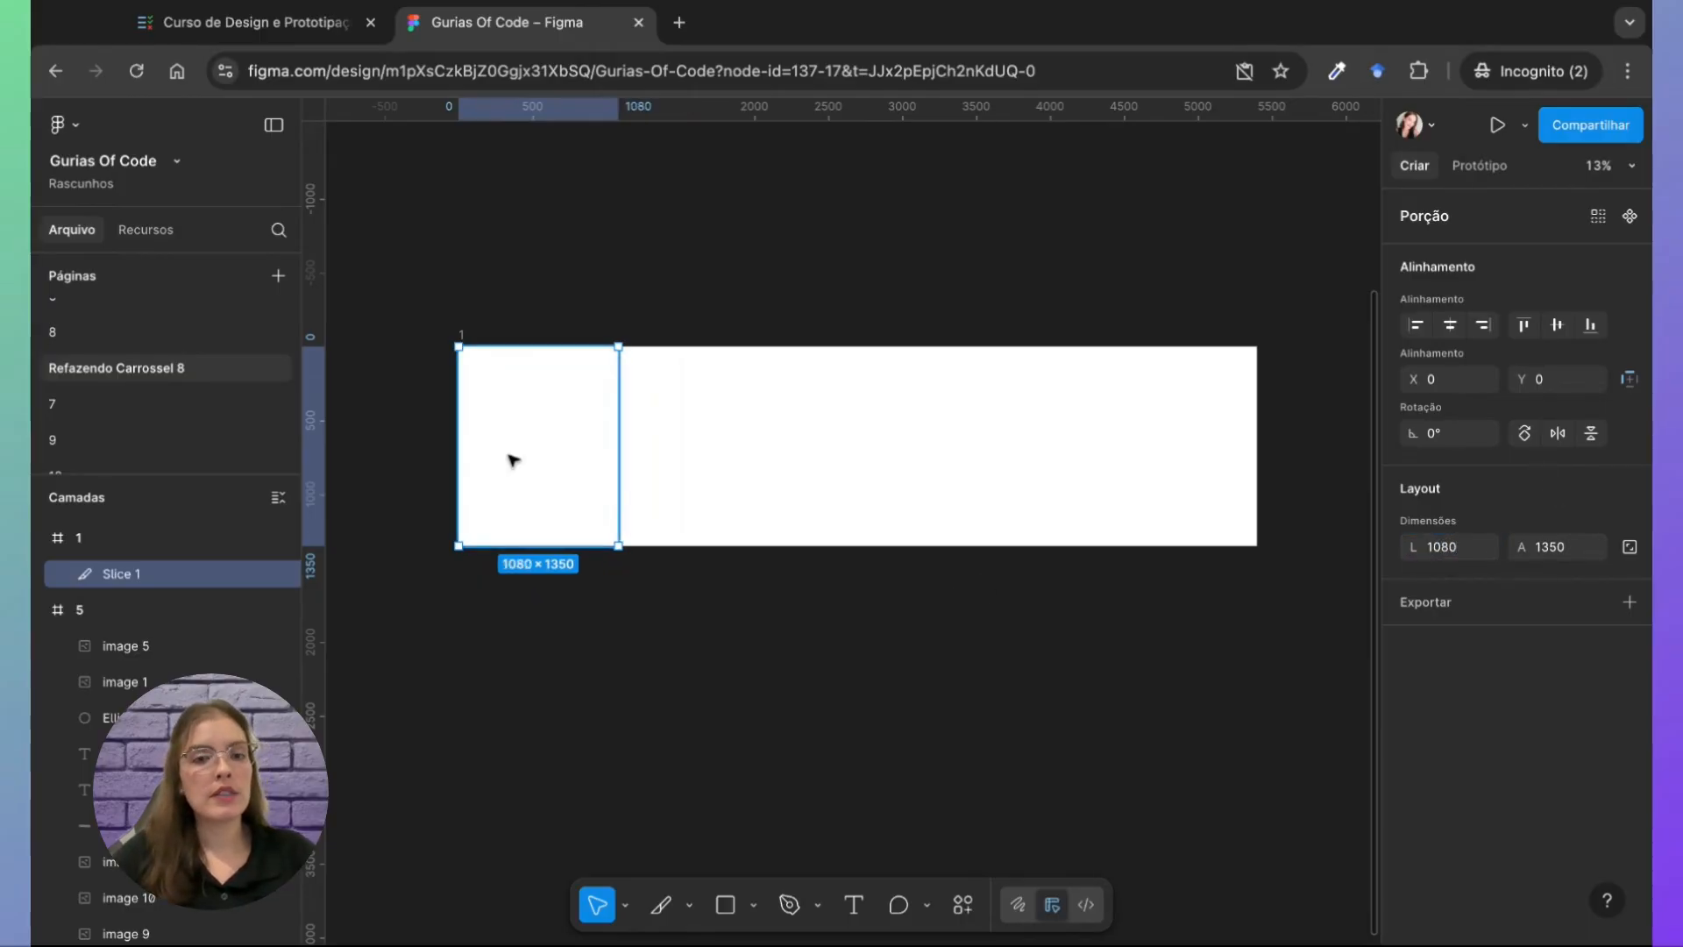
Step: Duplicate the 1080 × 1350 slice and place the copy directly beside the first one at X 1080
key(alt)
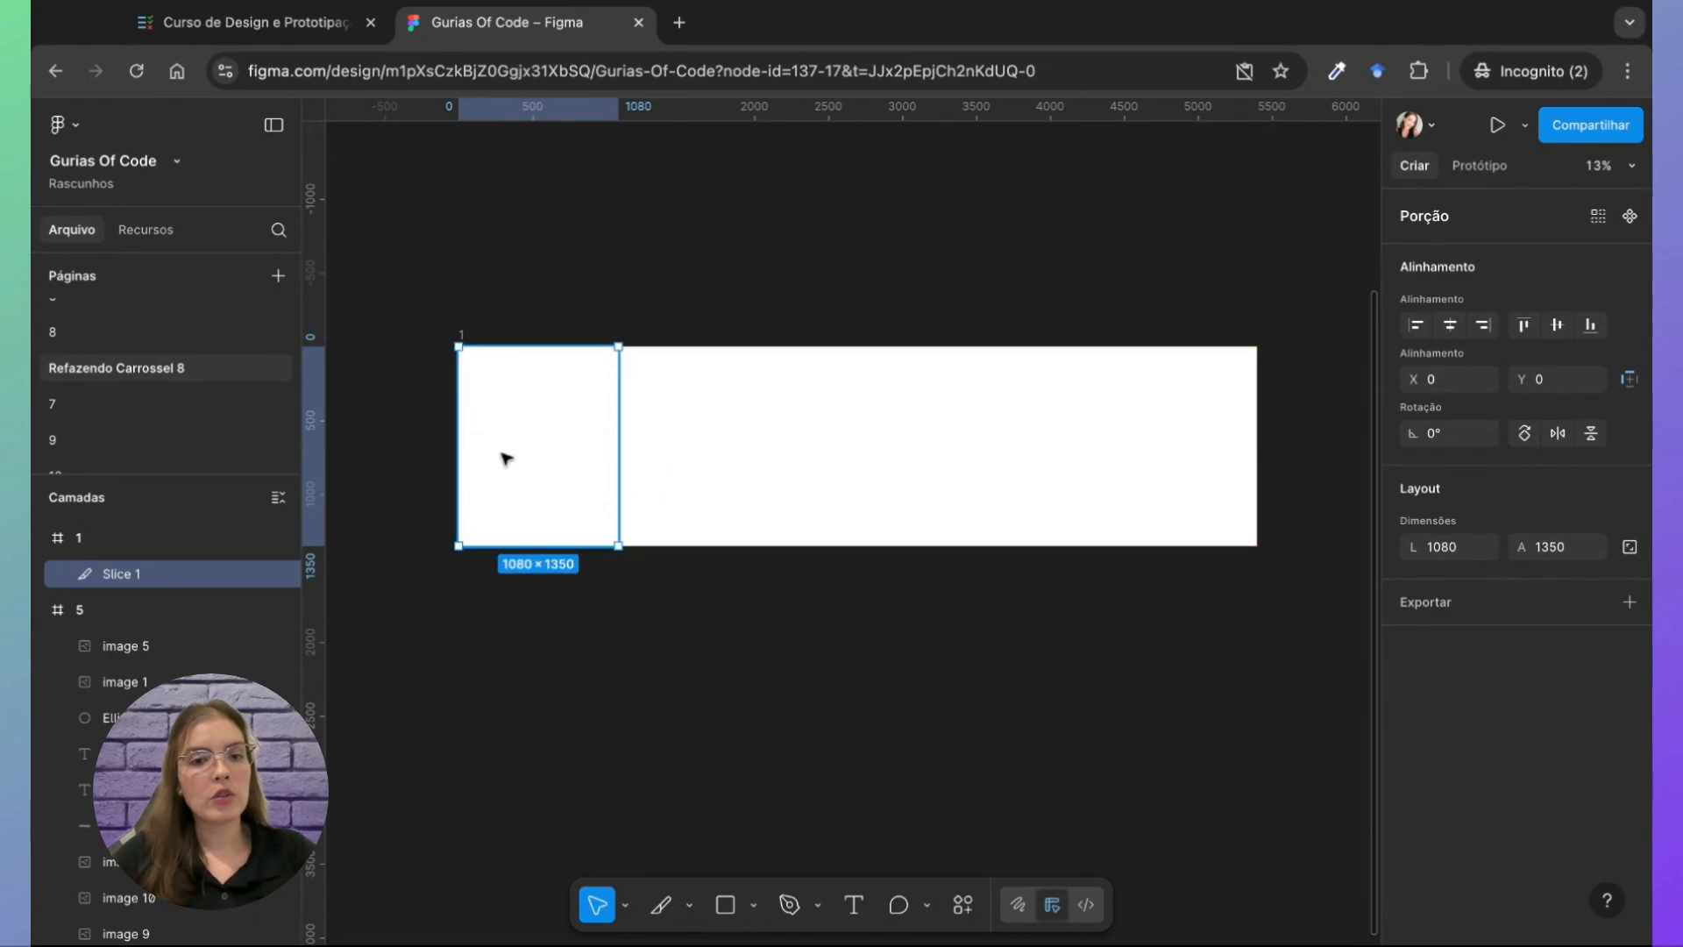
key(ctrl+d)
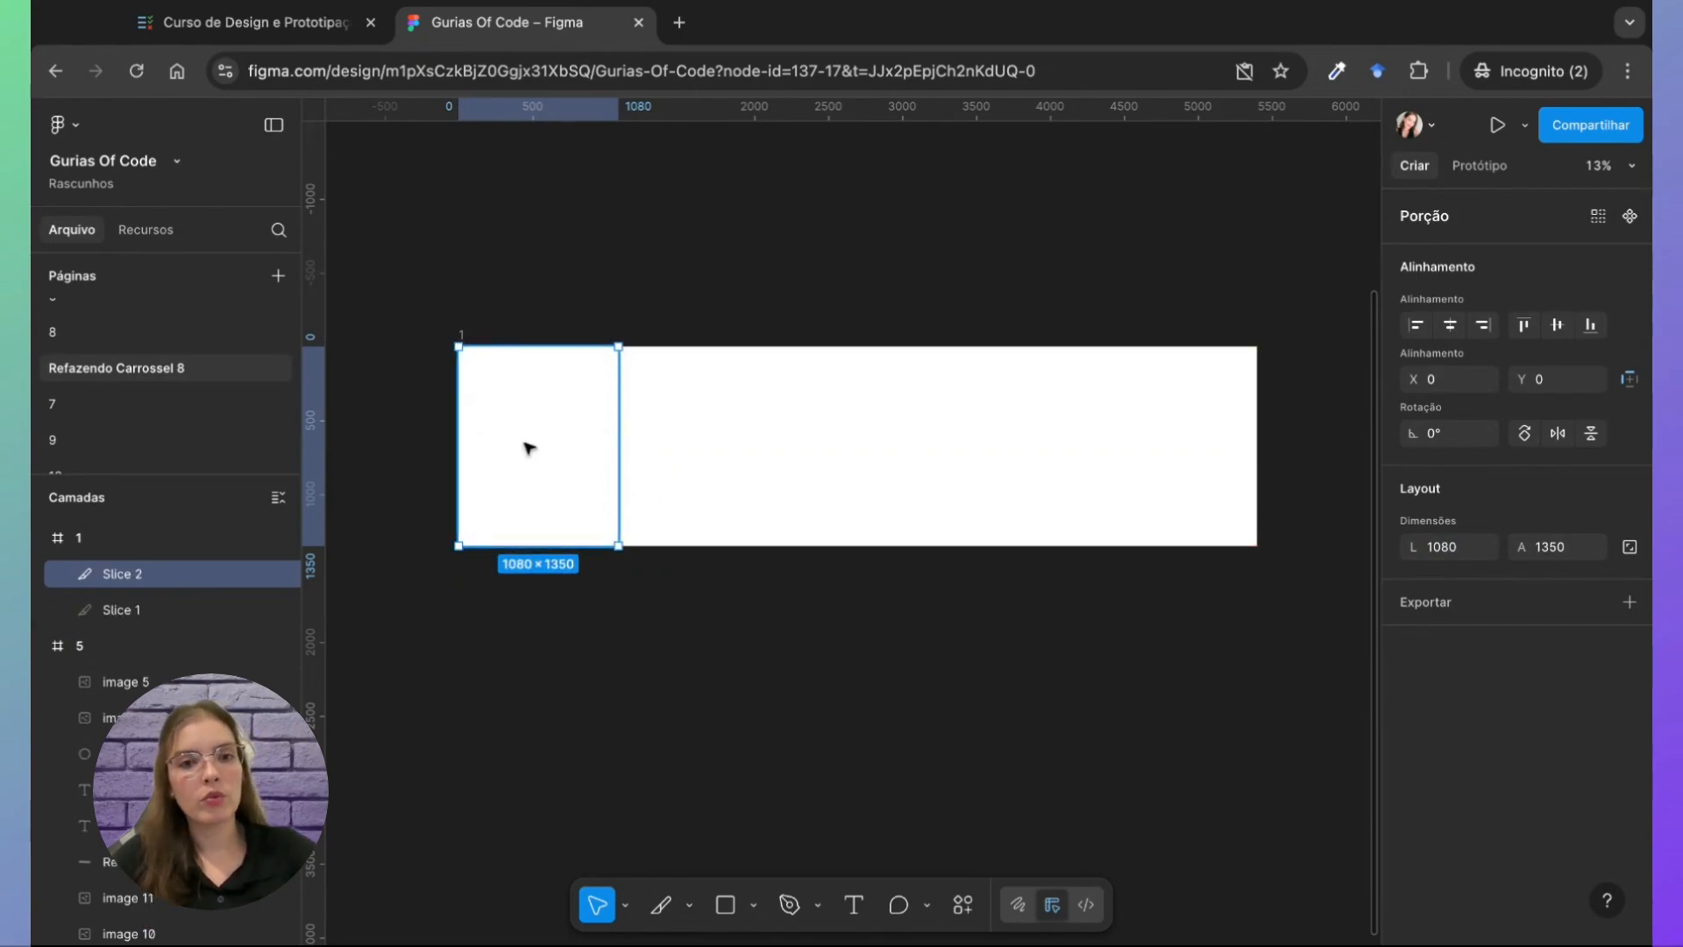
key(alt)
key(shift+Left)
key(shift+Left)
key(shift+Left)
key(shift+Left)
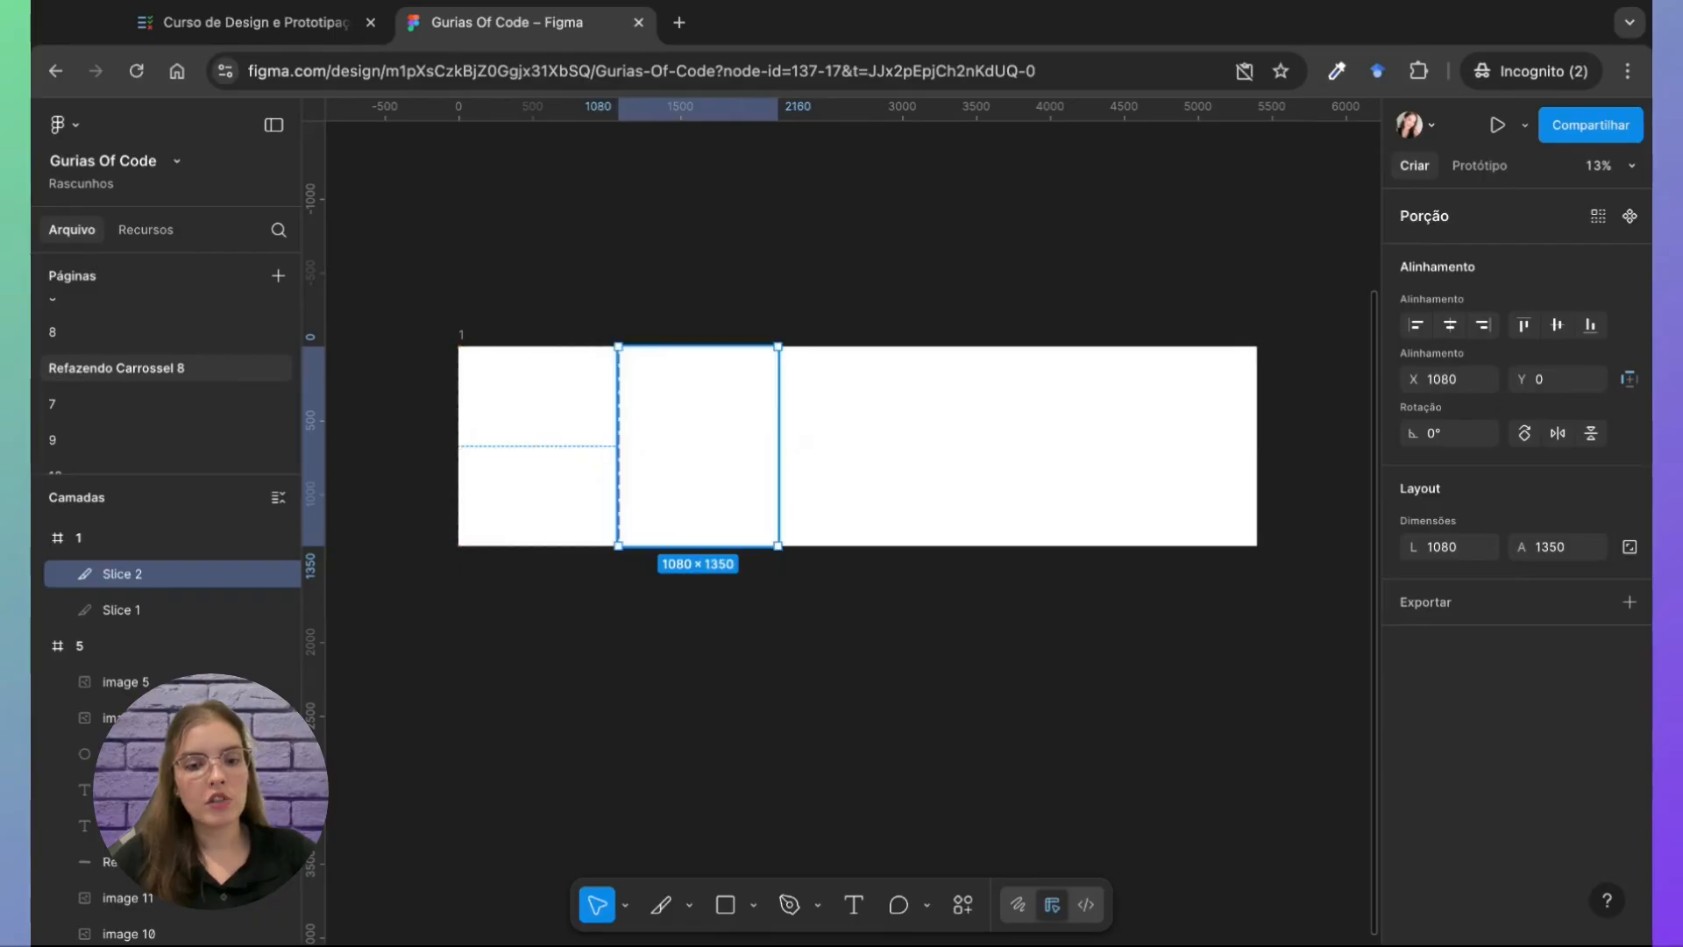
Step: Duplicate the slice three more times, placing the copies side by side to divide the rest of frame 1 evenly
key(ctrl+d)
drag(698, 445, 1177, 445)
key(ctrl+d)
key(ctrl+d)
click(916, 713)
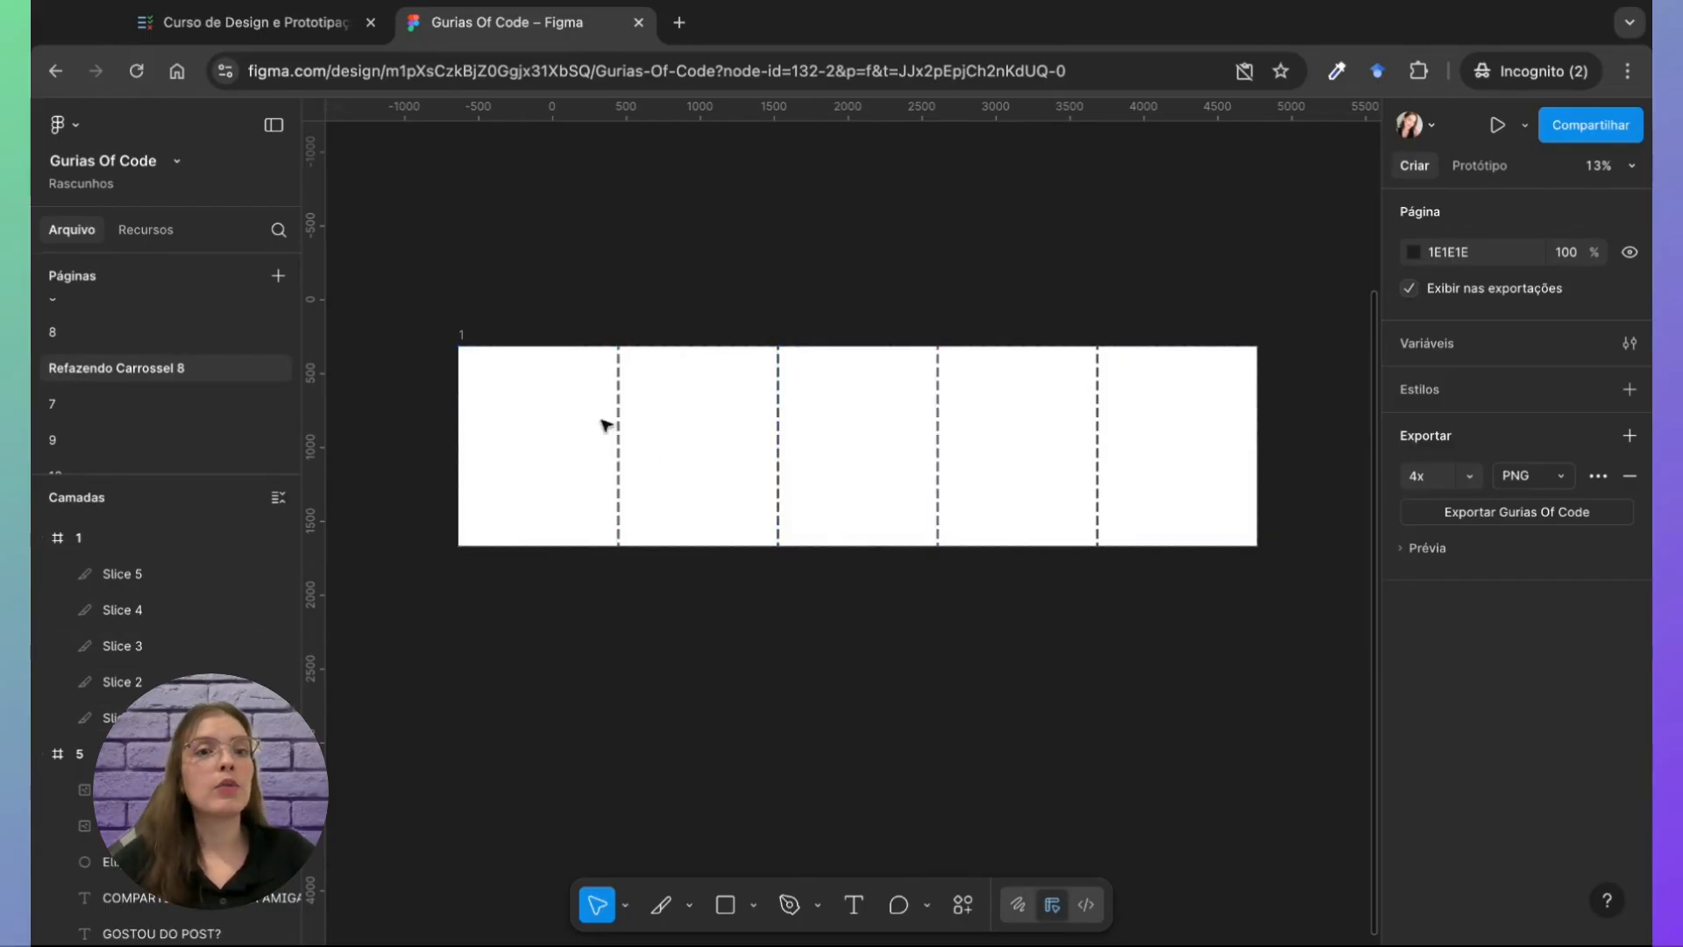
Step: Examine the finished carousel's first slide, including its background, monitor image, emojis, title and swipe prompt, and return to the blank frame
scroll(664, 388, up, 3)
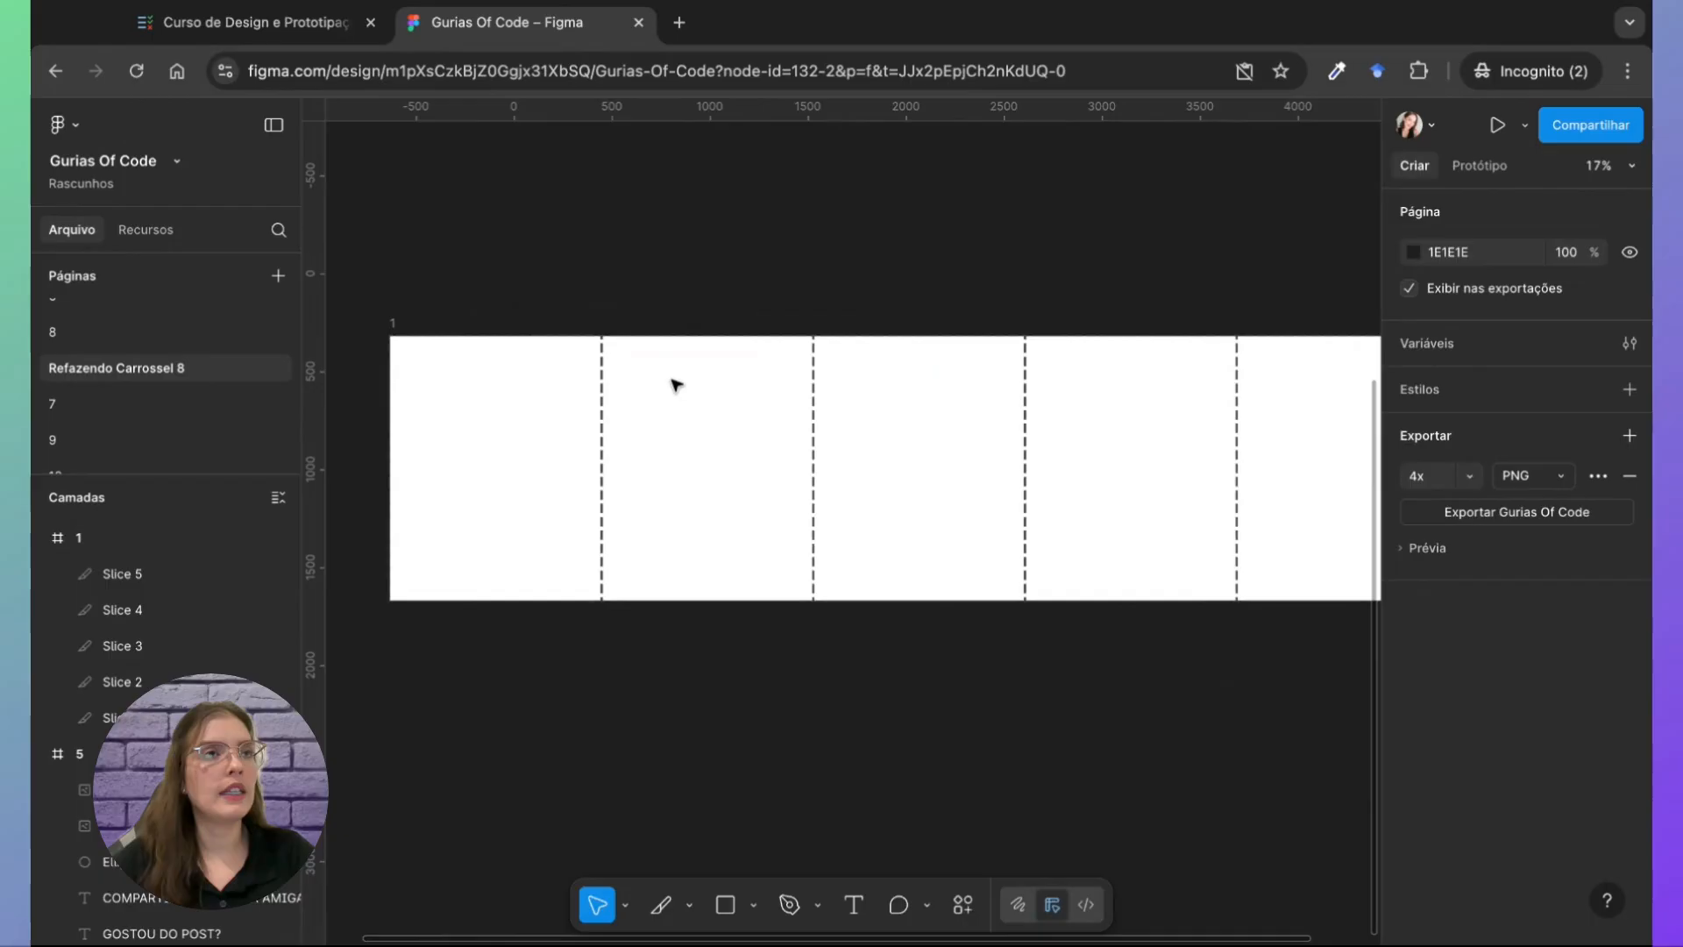
scroll(675, 384, up, 3)
scroll(617, 469, down, 5)
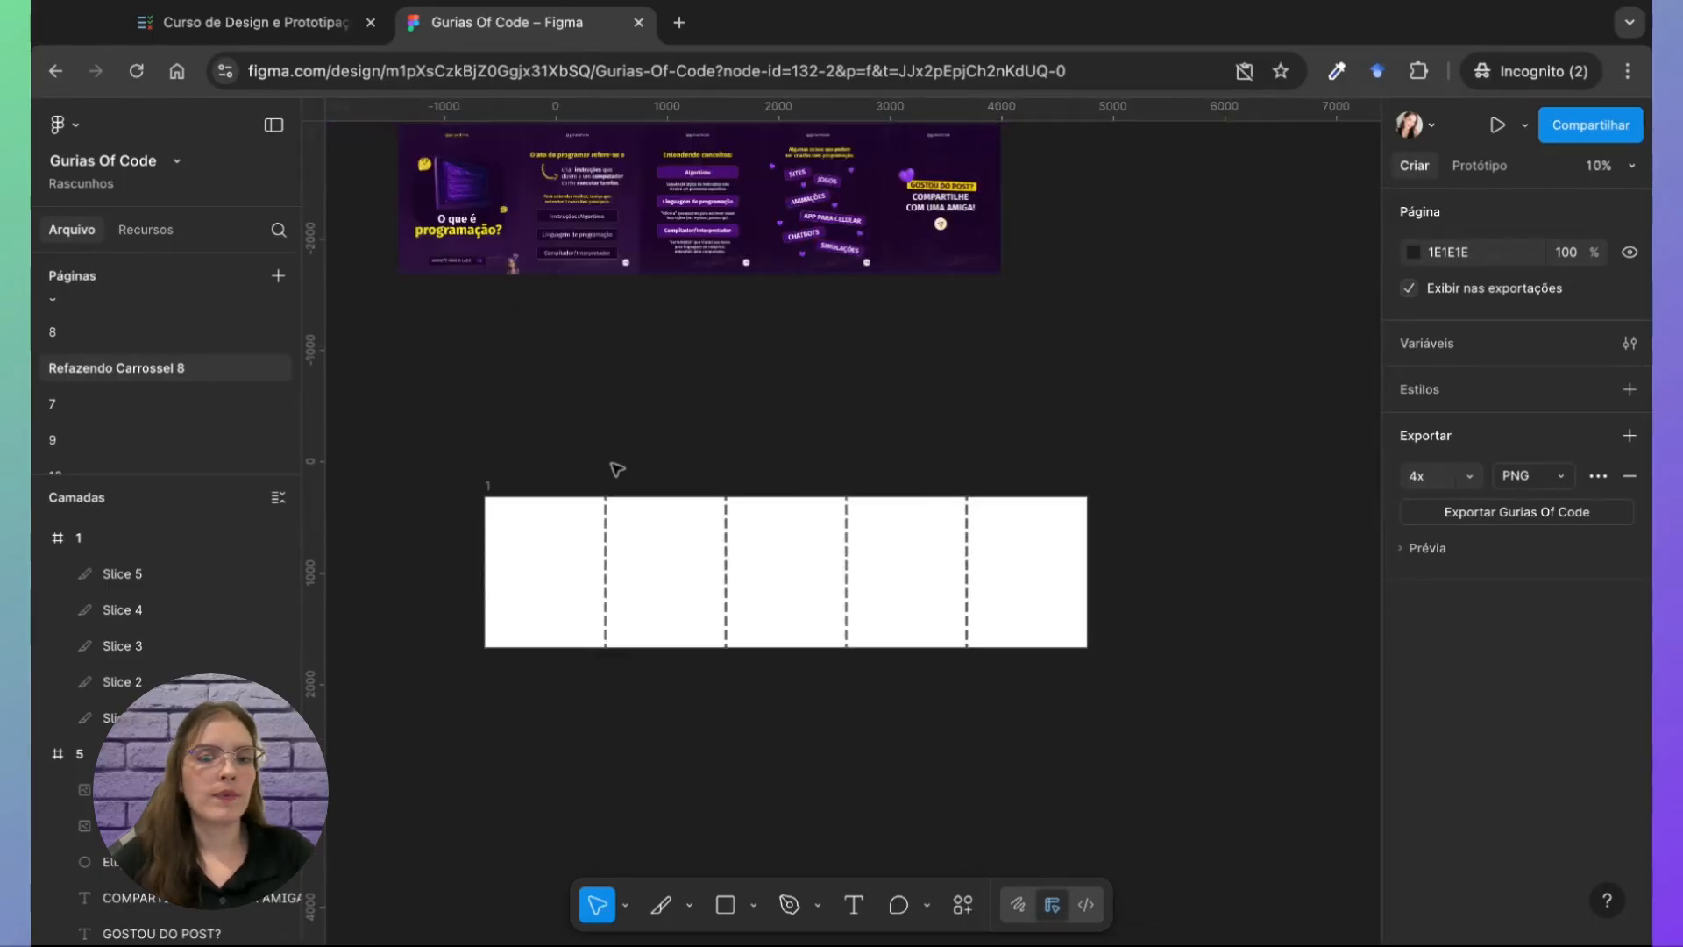
scroll(614, 466, up, 3)
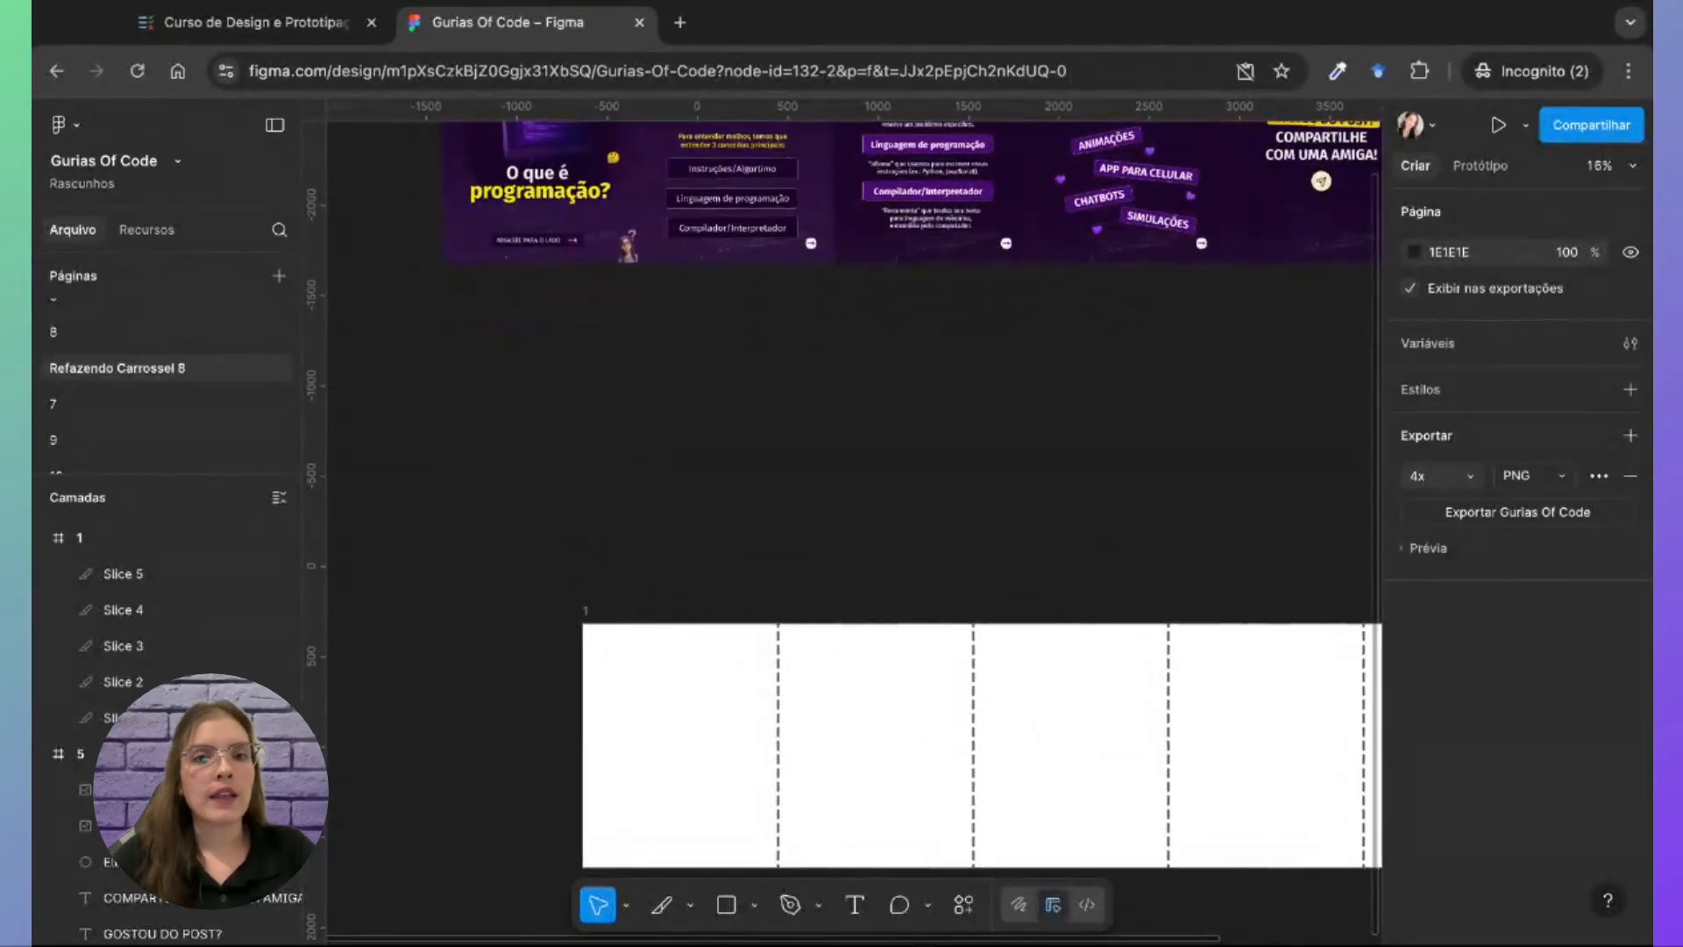
scroll(614, 465, up, 2)
scroll(334, 263, up, 5)
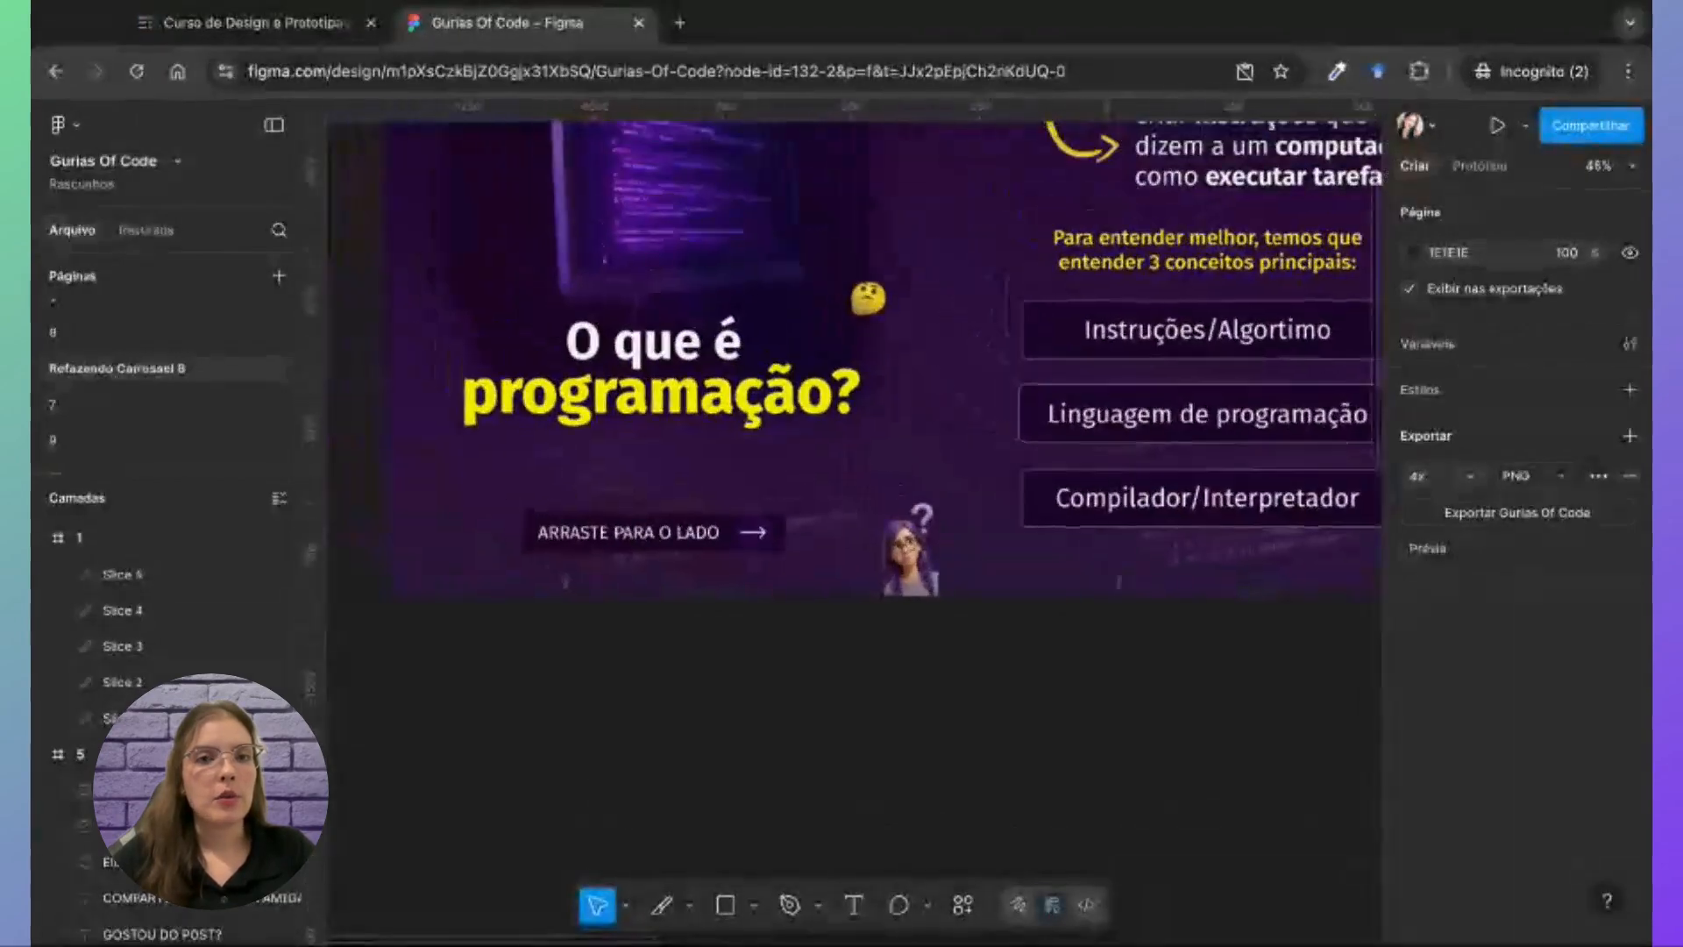
scroll(515, 590, down, 3)
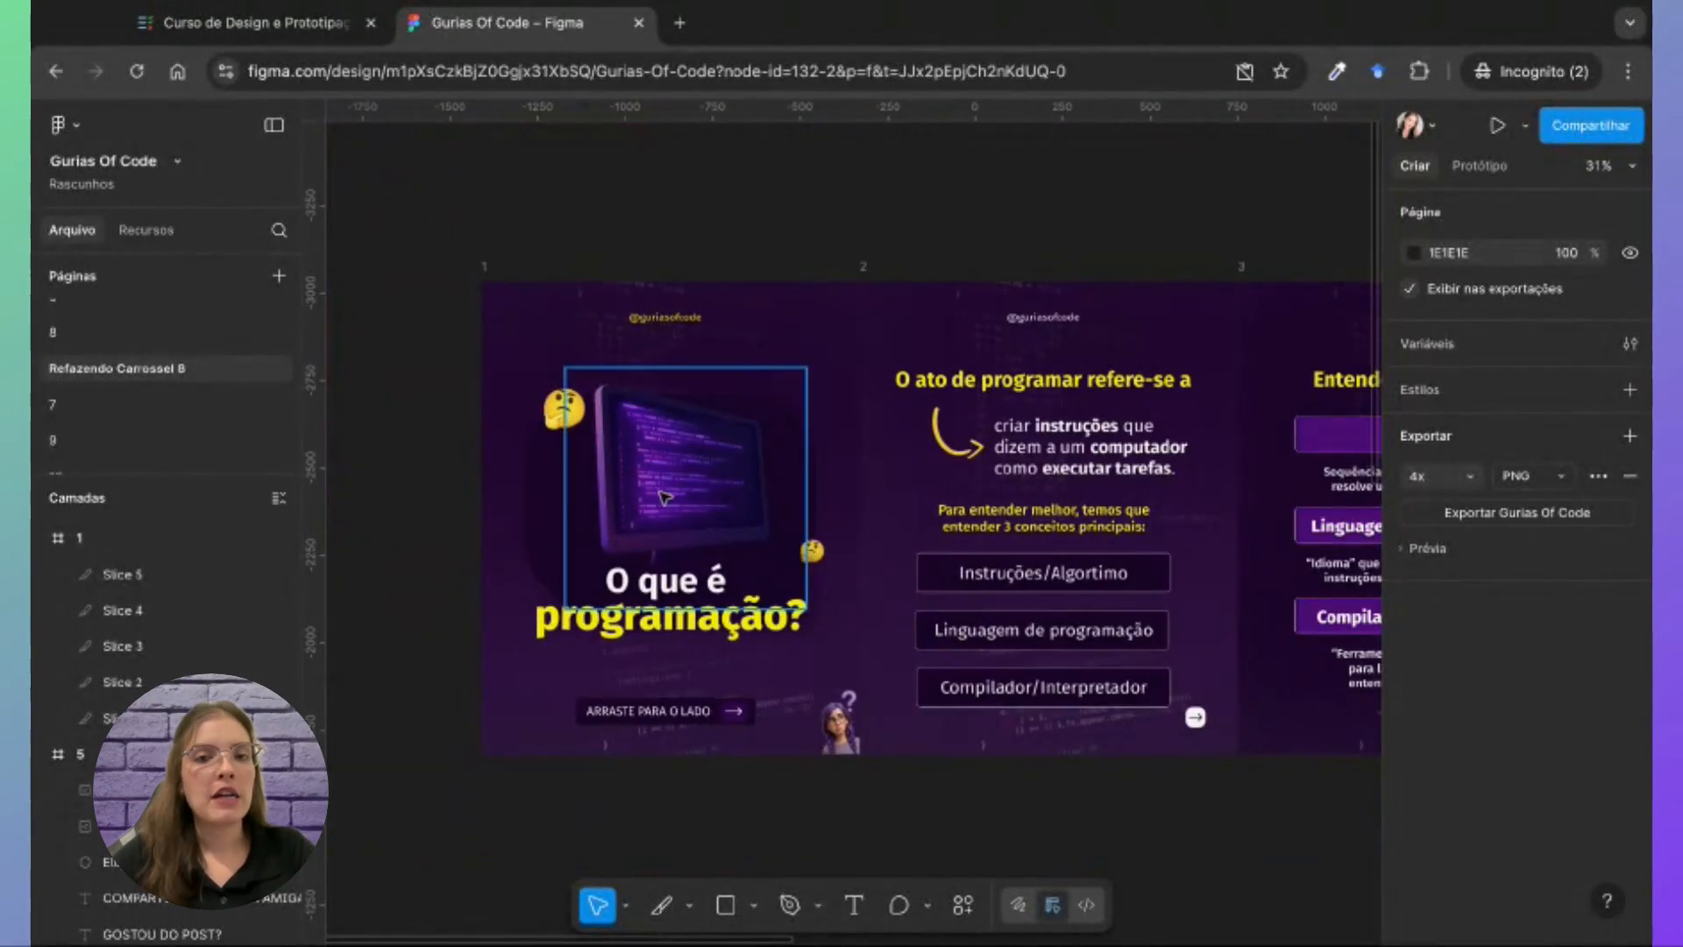
scroll(649, 429, up, 5)
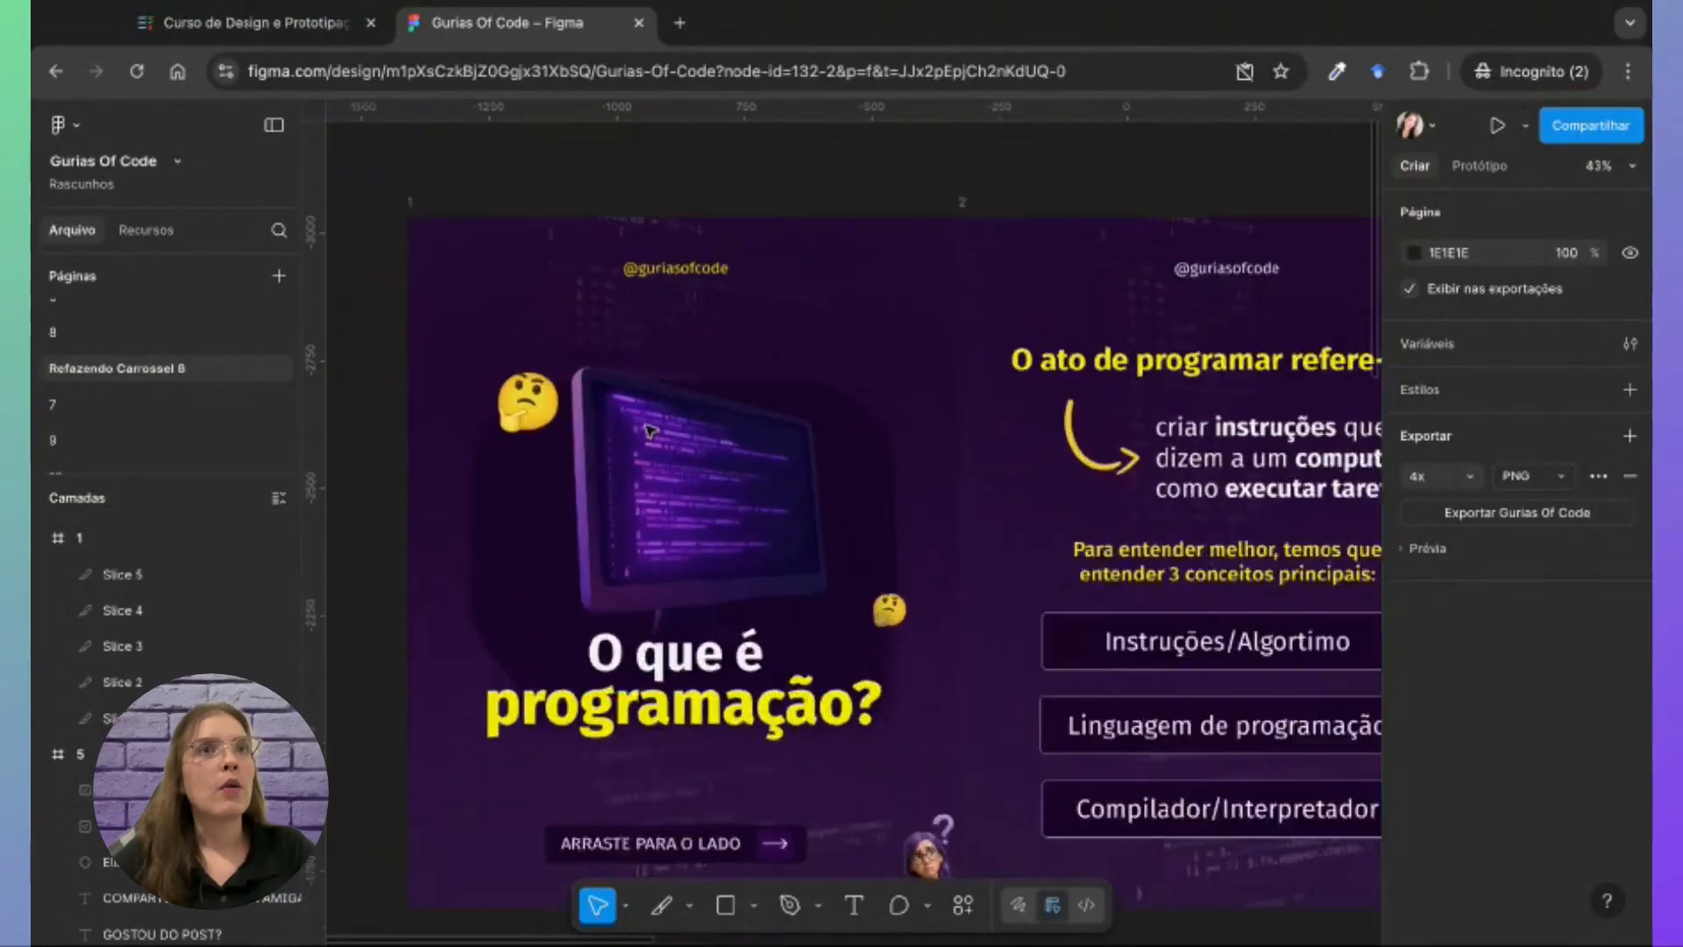
scroll(850, 526, down, 3)
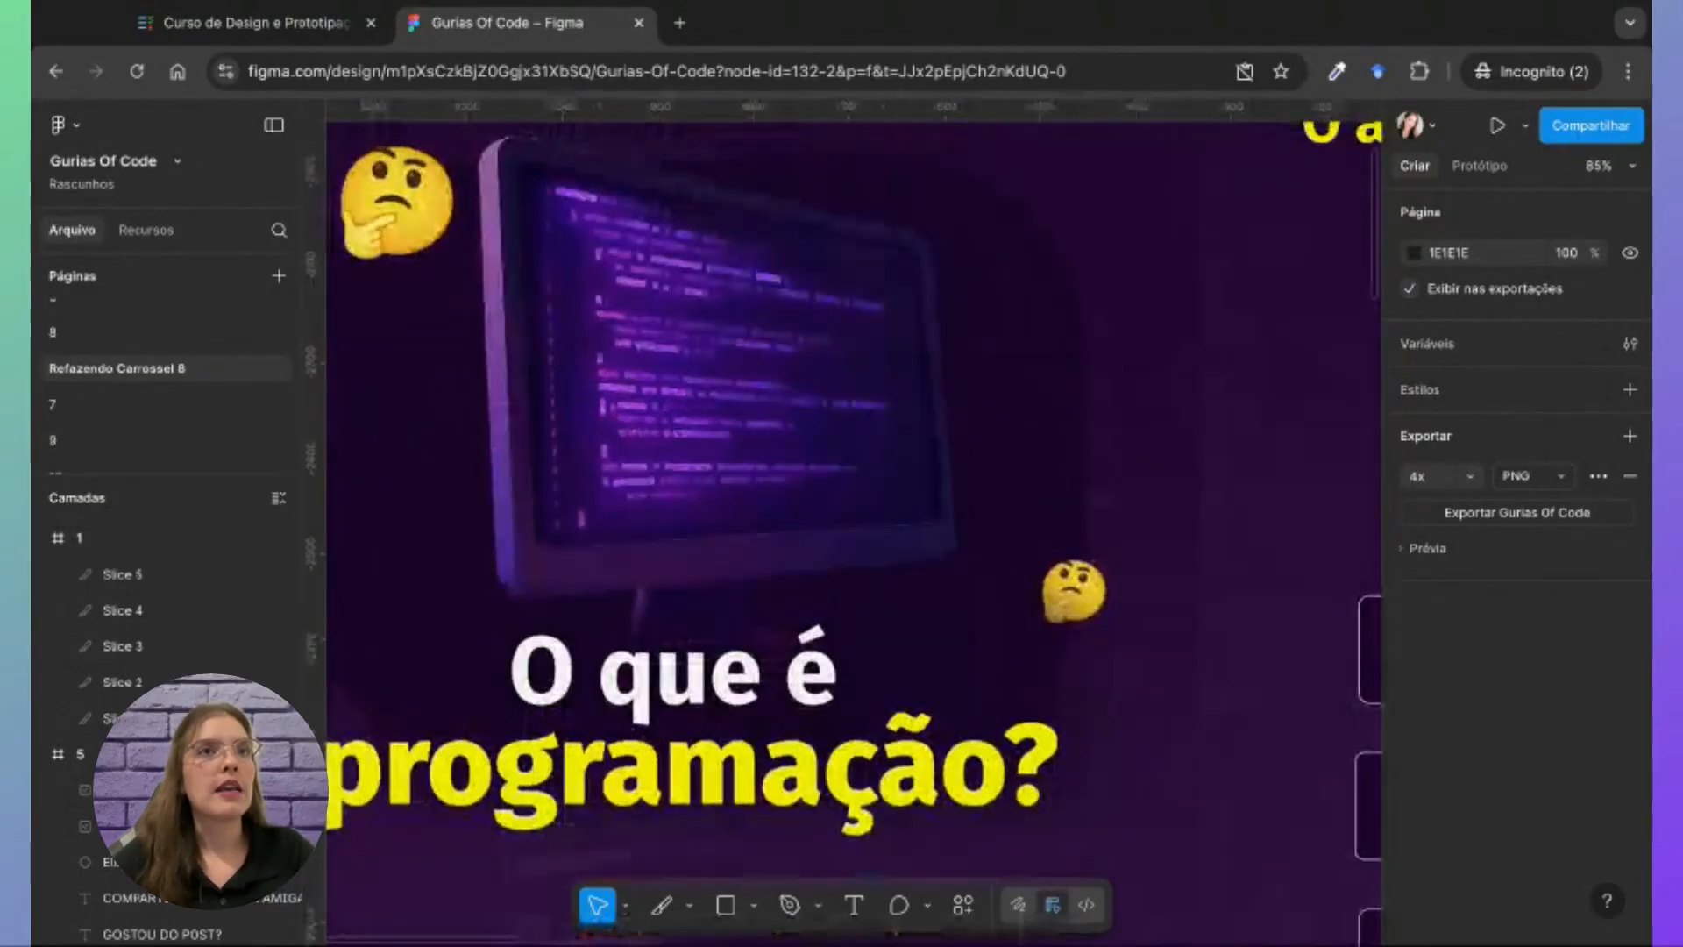
scroll(787, 476, down, 5)
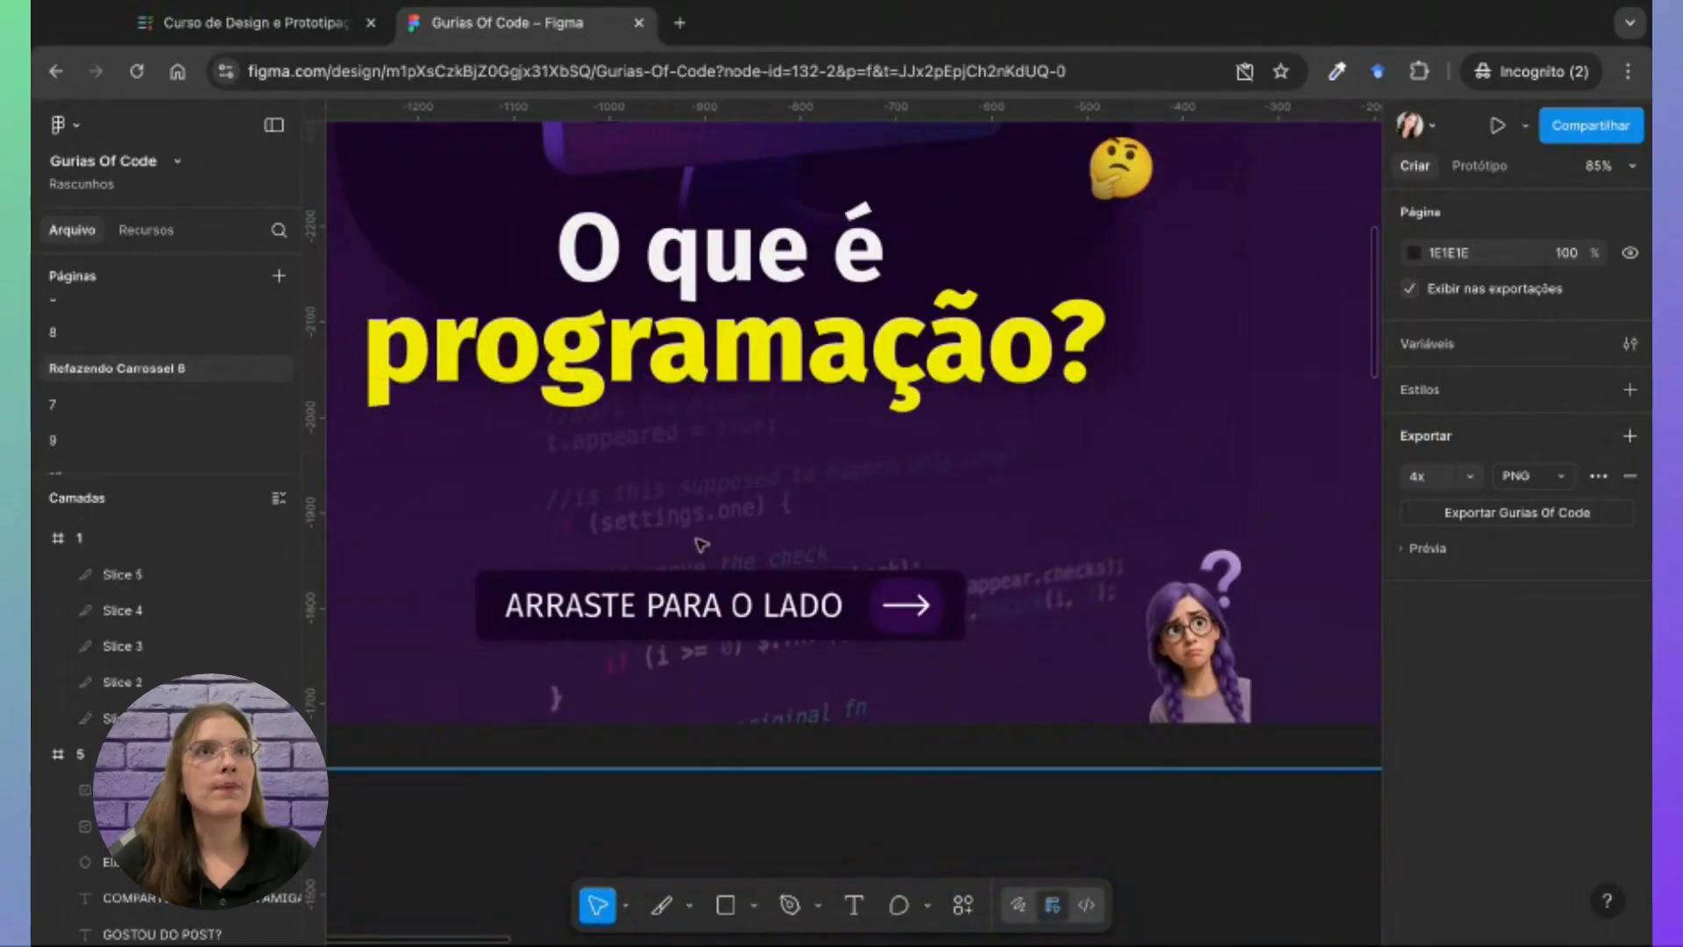
scroll(722, 539, down, 5)
scroll(718, 537, down, 10)
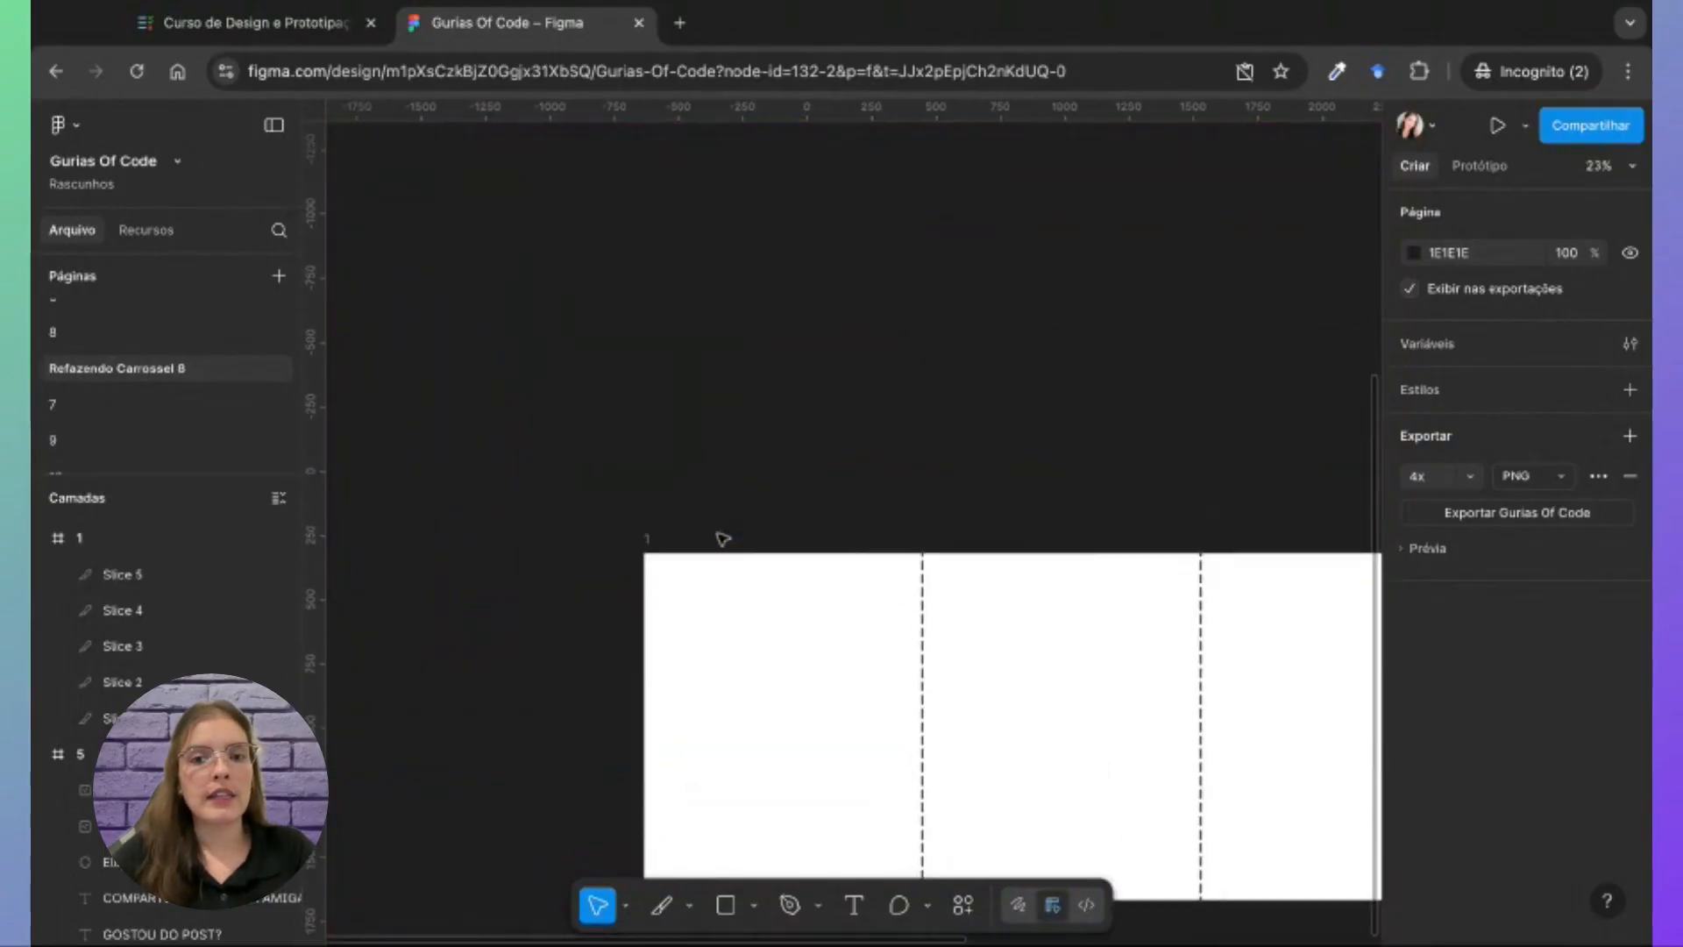
scroll(717, 471, down, 1)
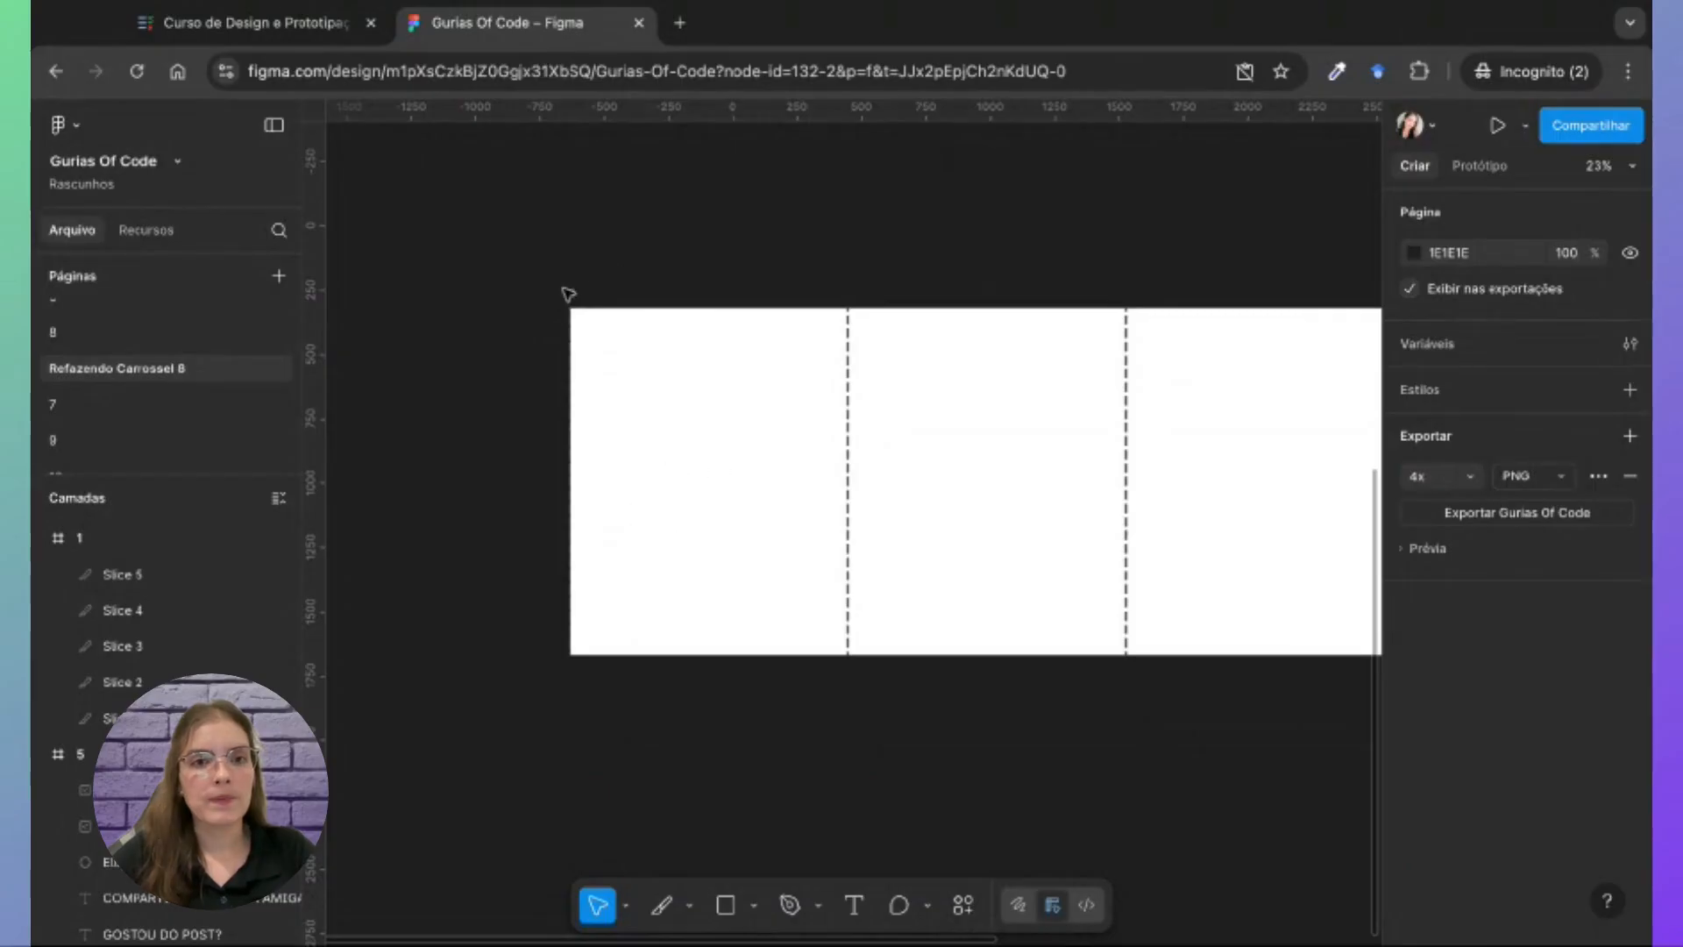
Step: Reorder the slice layers inside frame 1 so they run from Slice 1 first to Slice 5 last
click(118, 718)
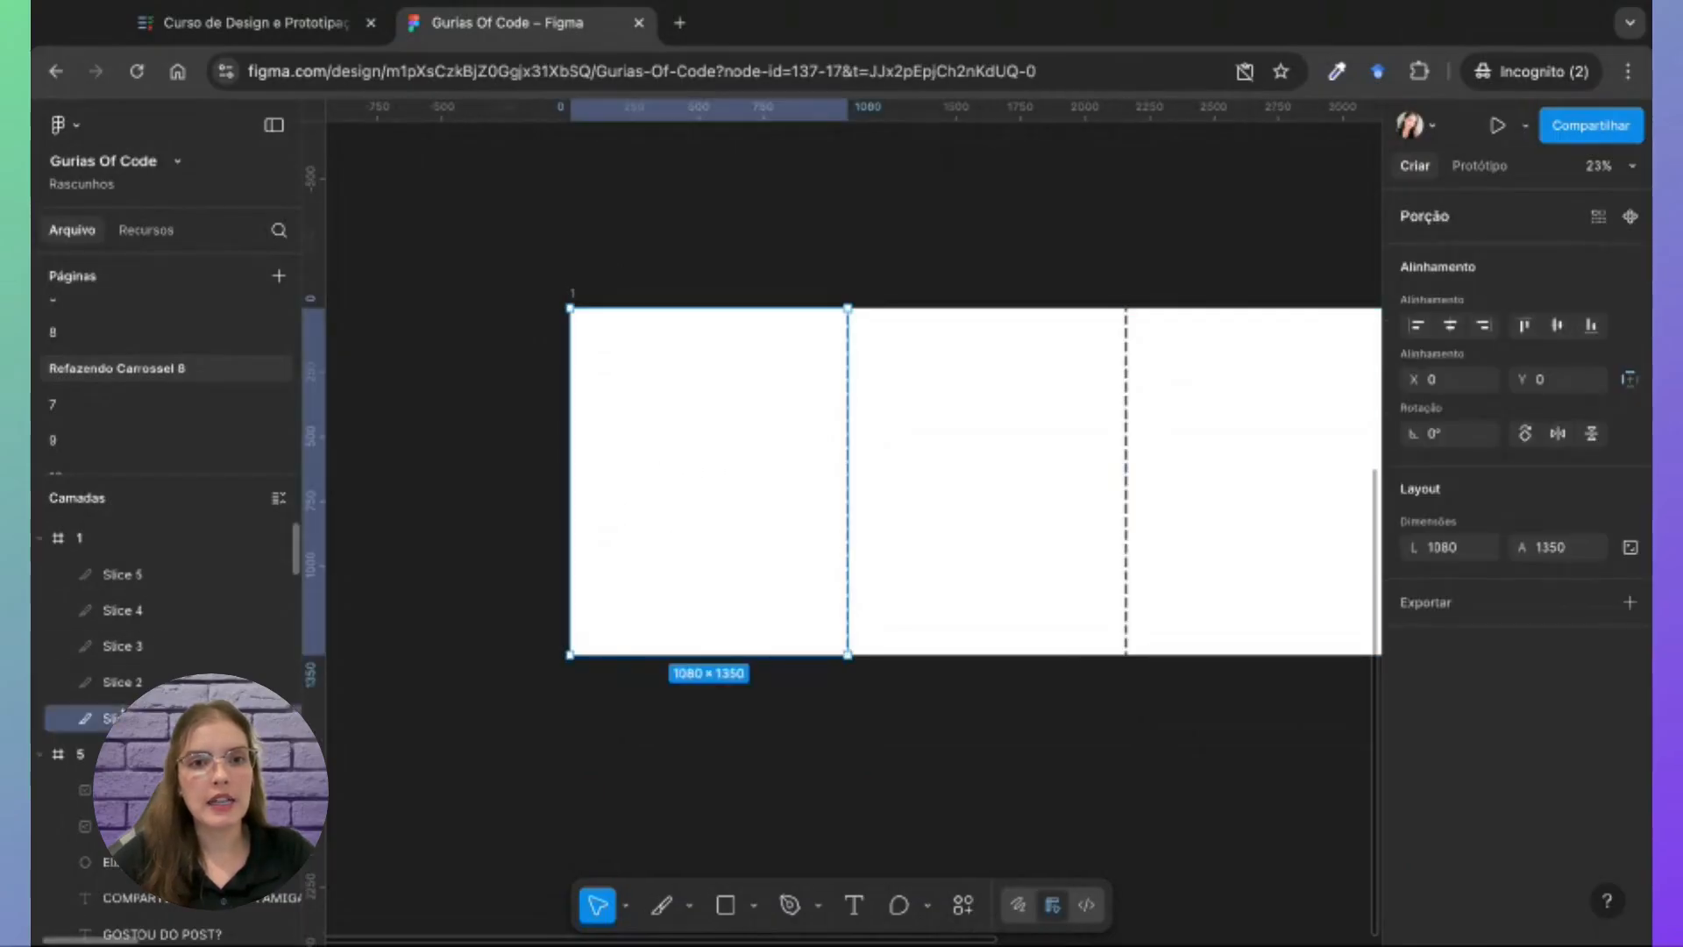
drag(119, 718, 119, 705)
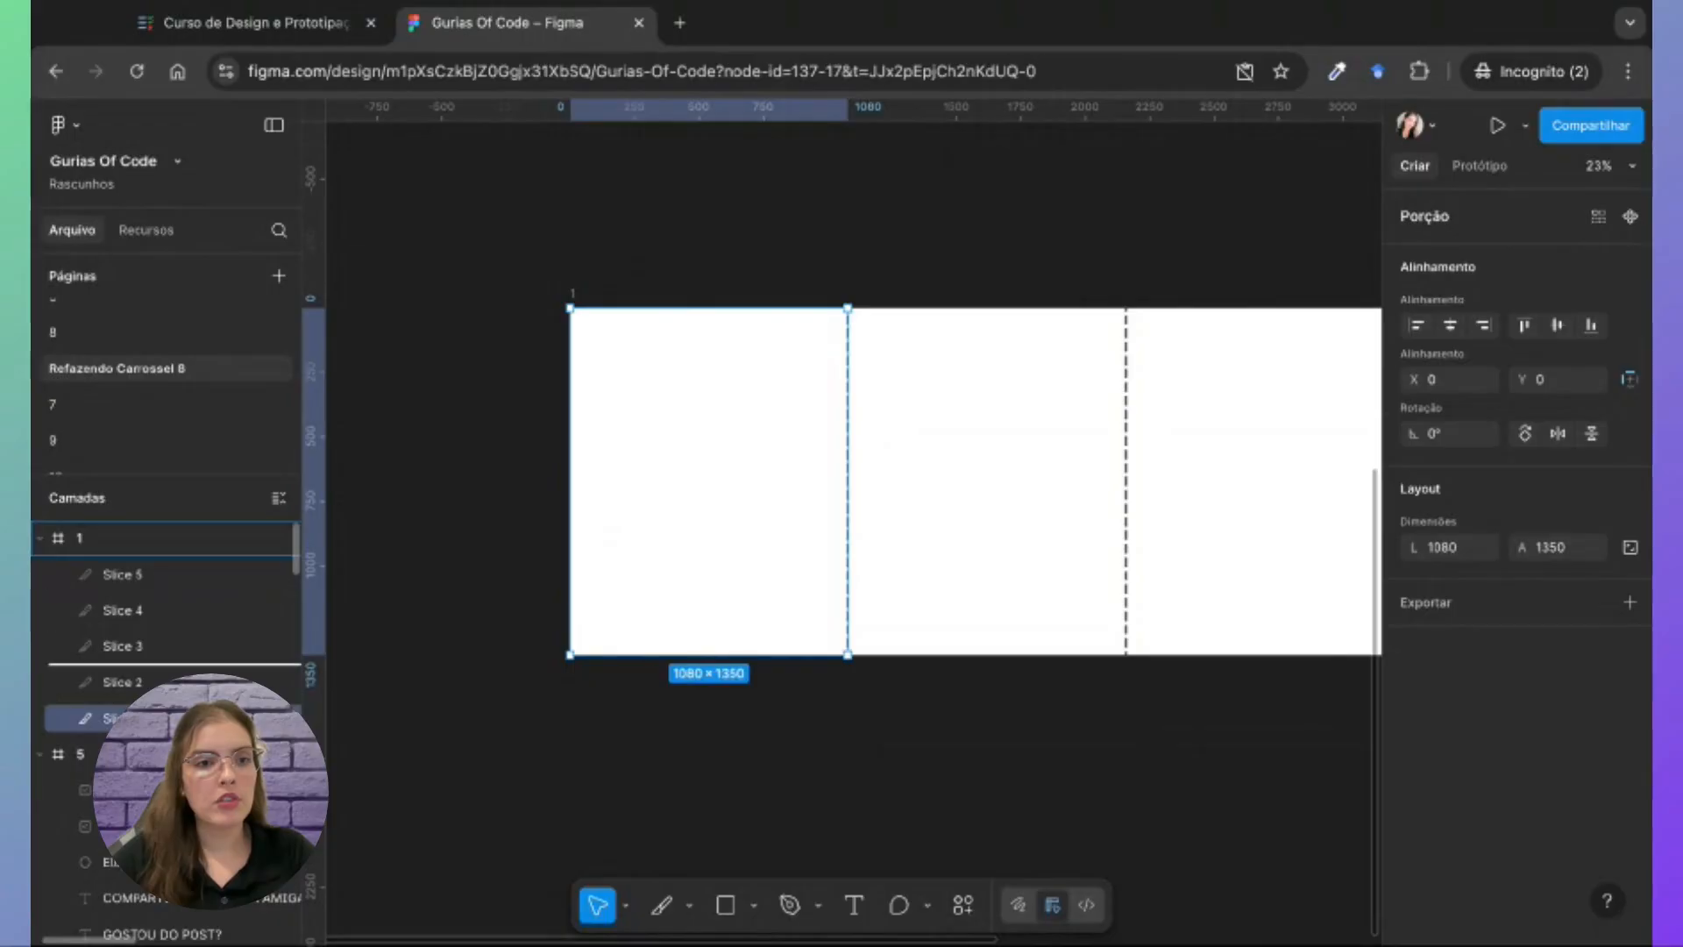
drag(123, 554, 122, 605)
click(103, 718)
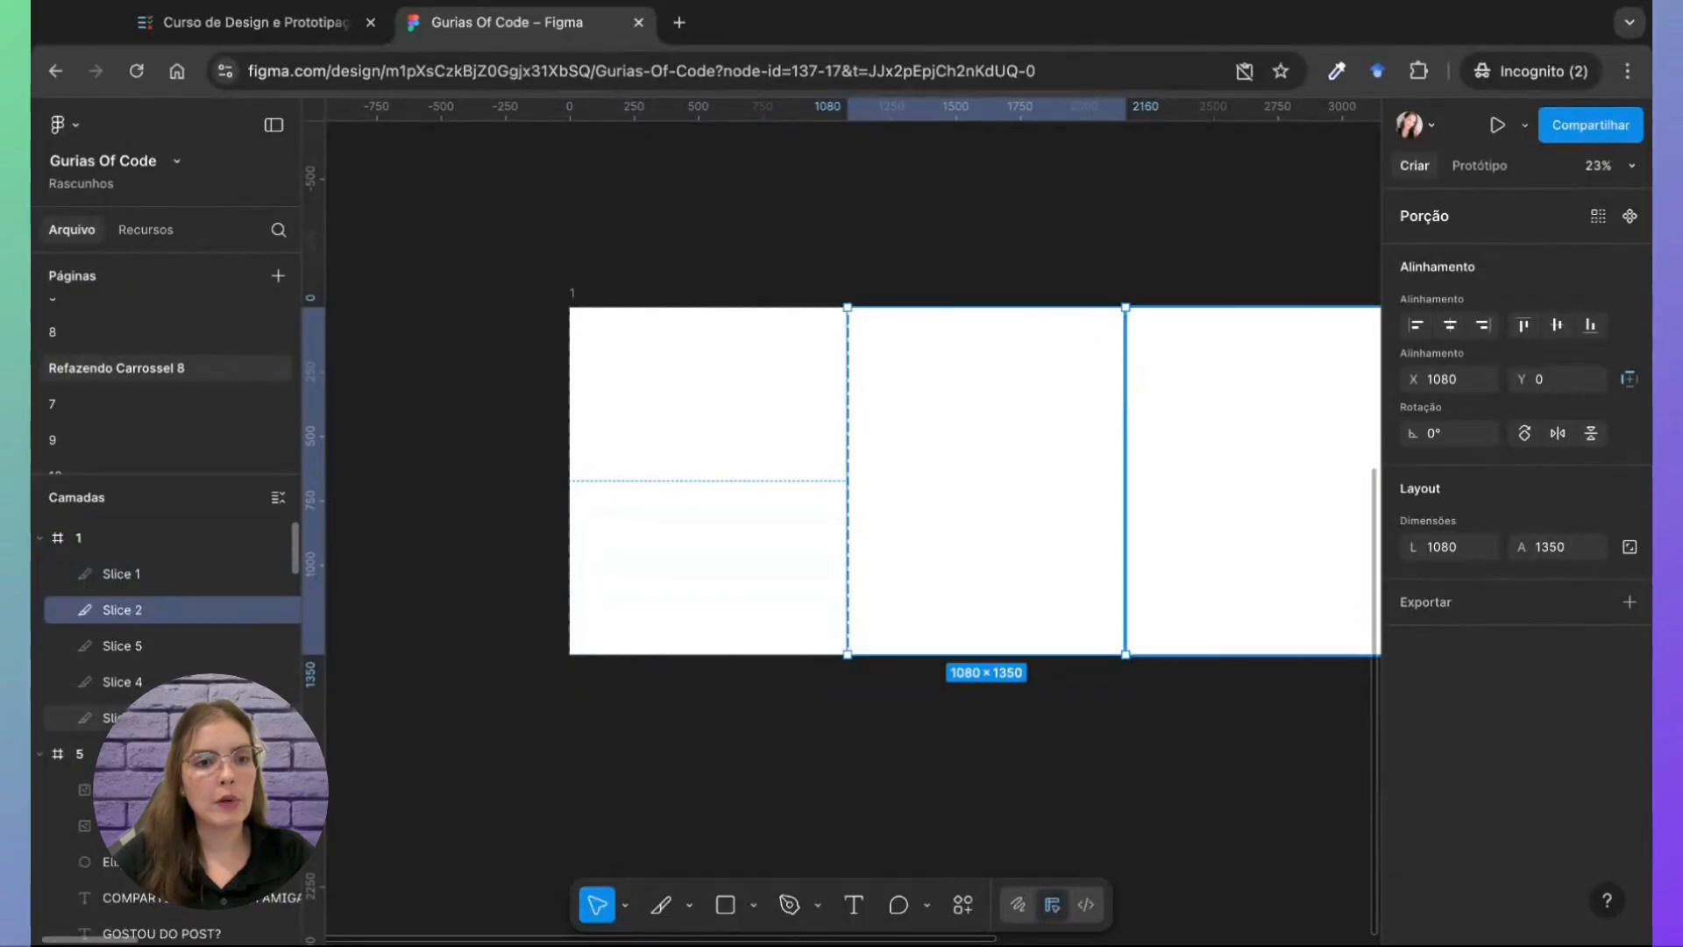
drag(114, 718, 118, 668)
click(104, 718)
Step: Insert the dark programming code image into frame 1, over the area of Slice 1
click(132, 574)
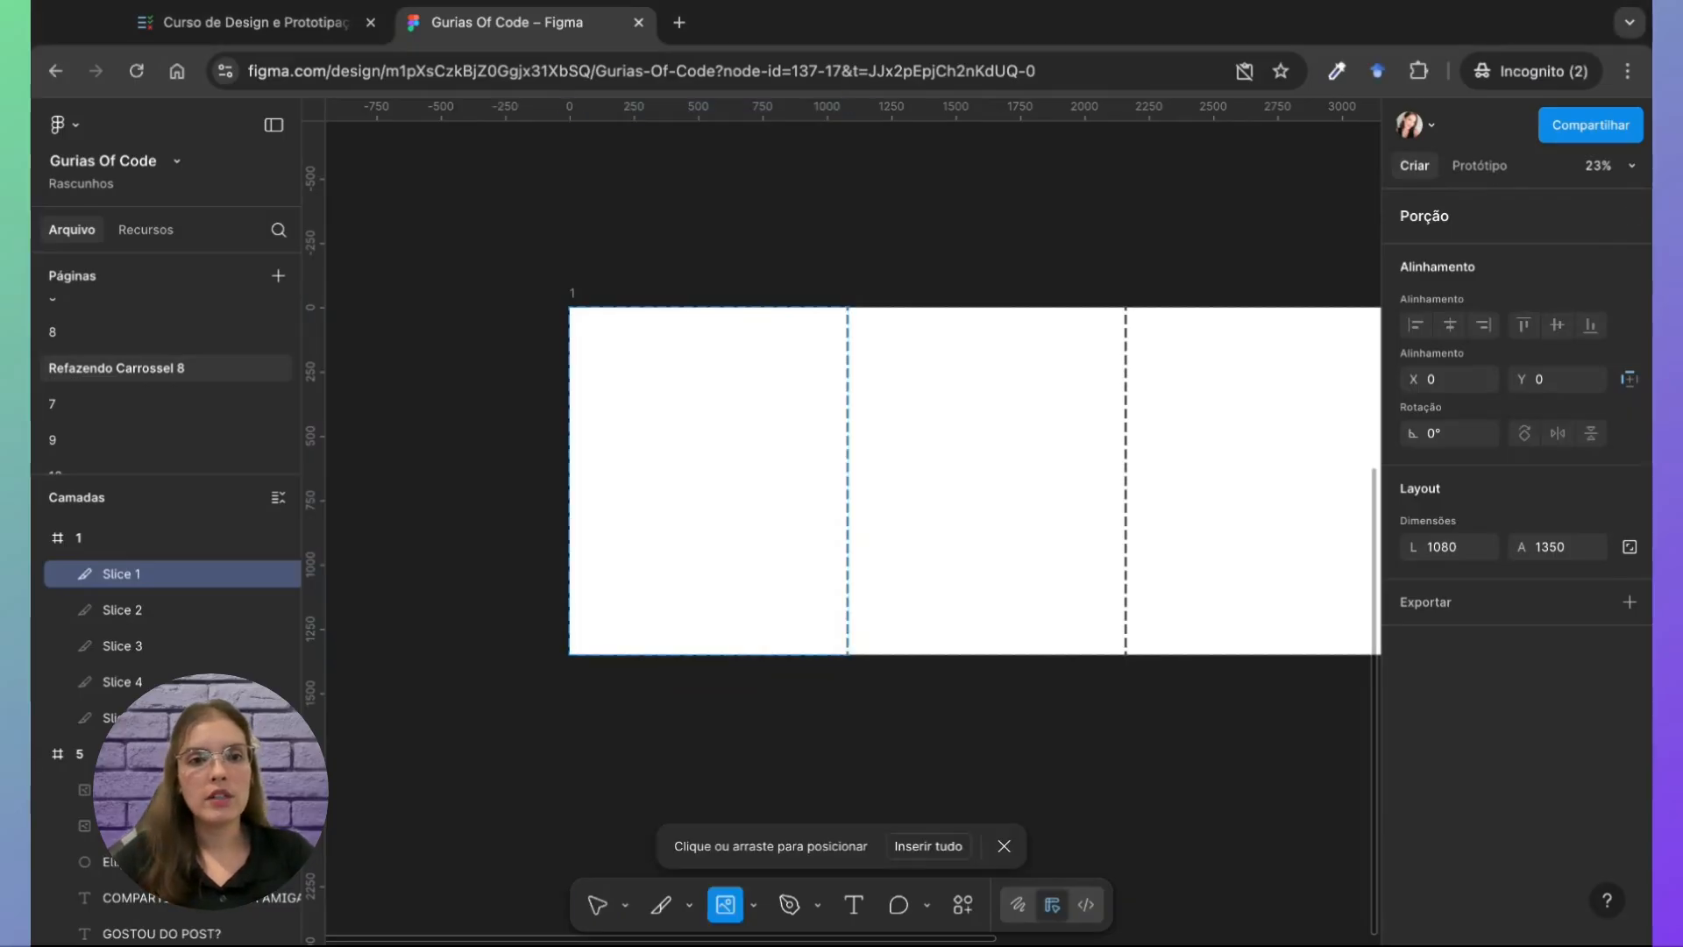
click(678, 425)
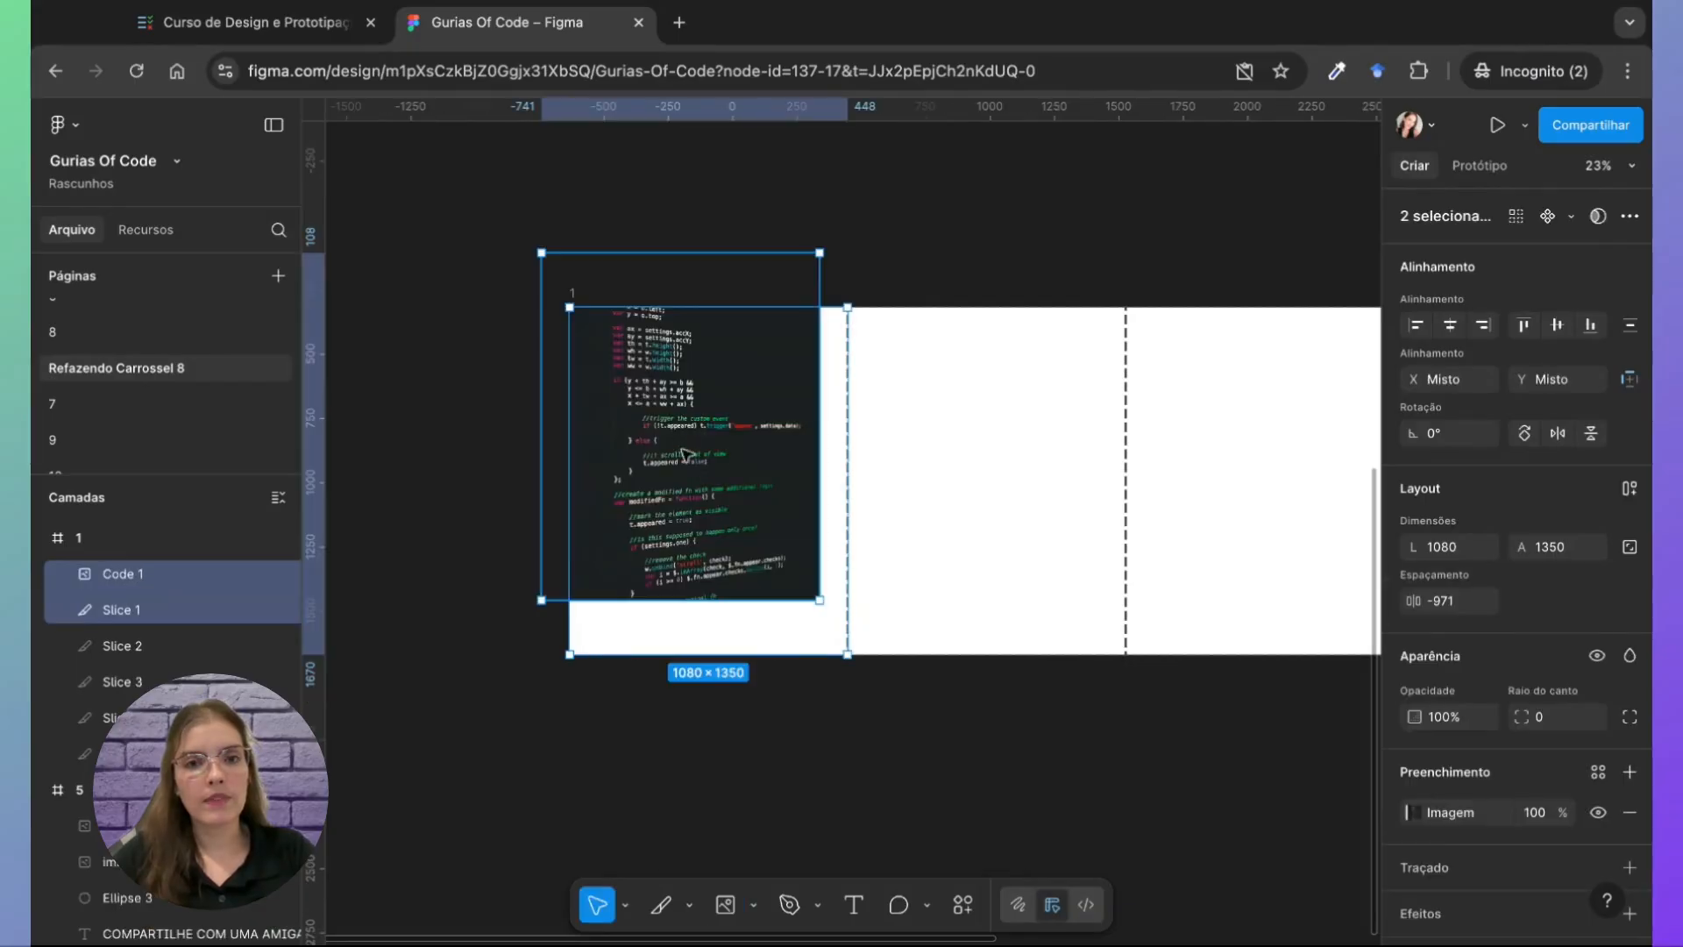
Step: Move the code image alone, without Slice 1, to X 0, Y 0 in frame 1 so it exactly covers the first slice
drag(657, 380, 682, 420)
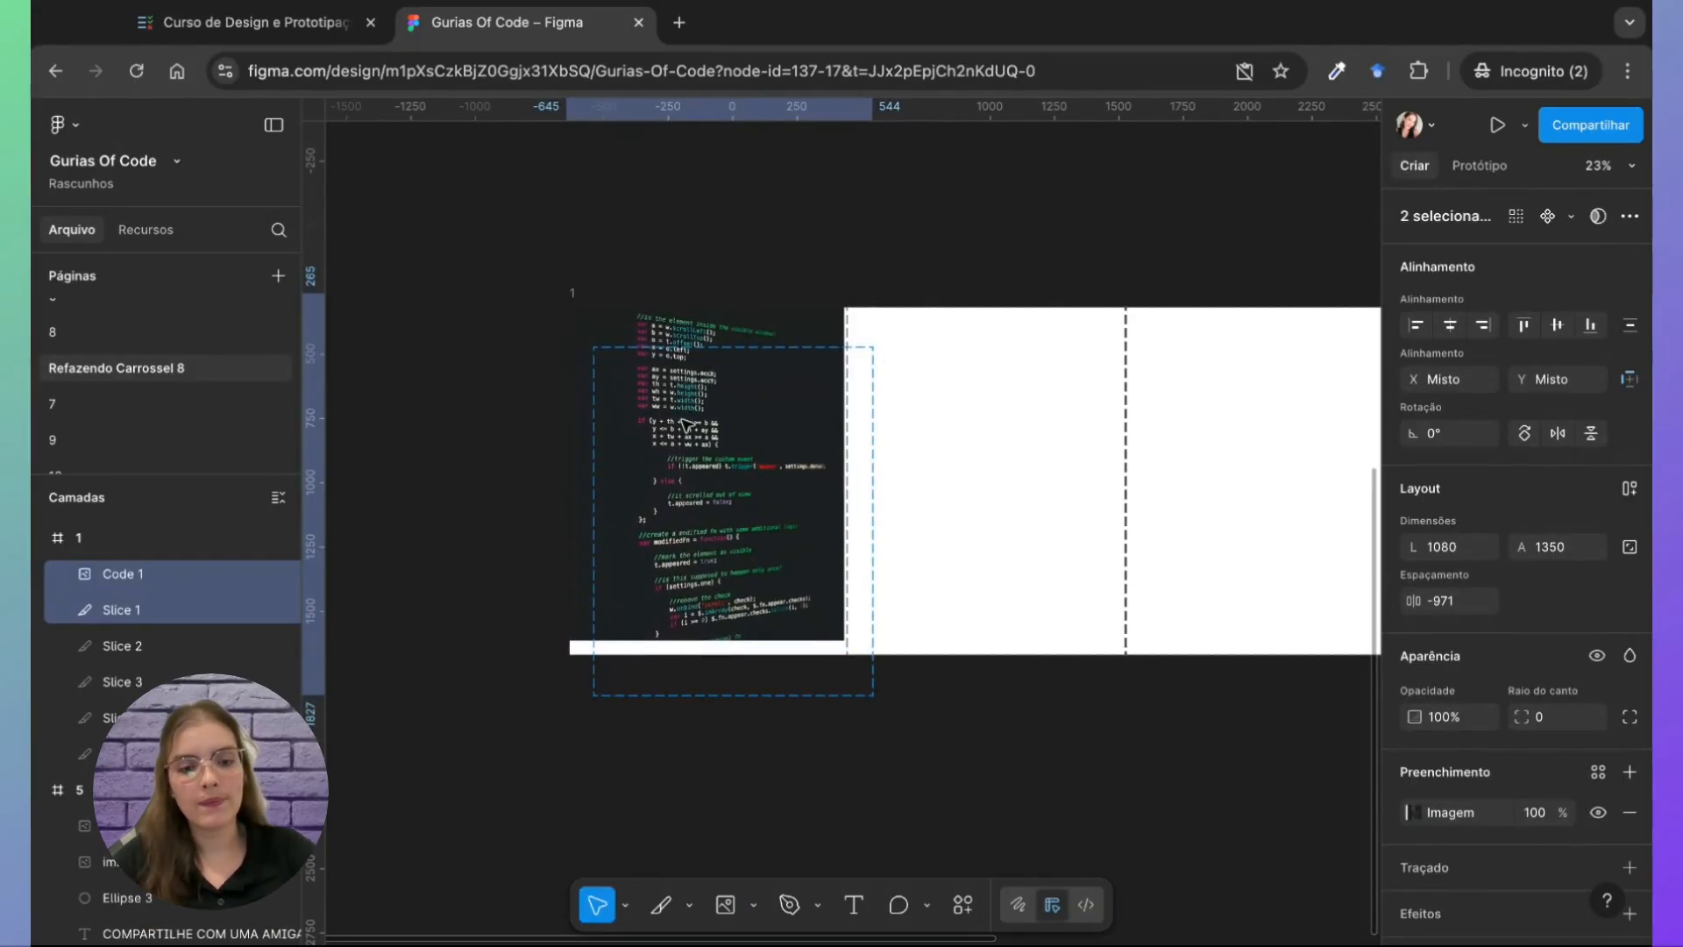
key(super+z)
click(689, 431)
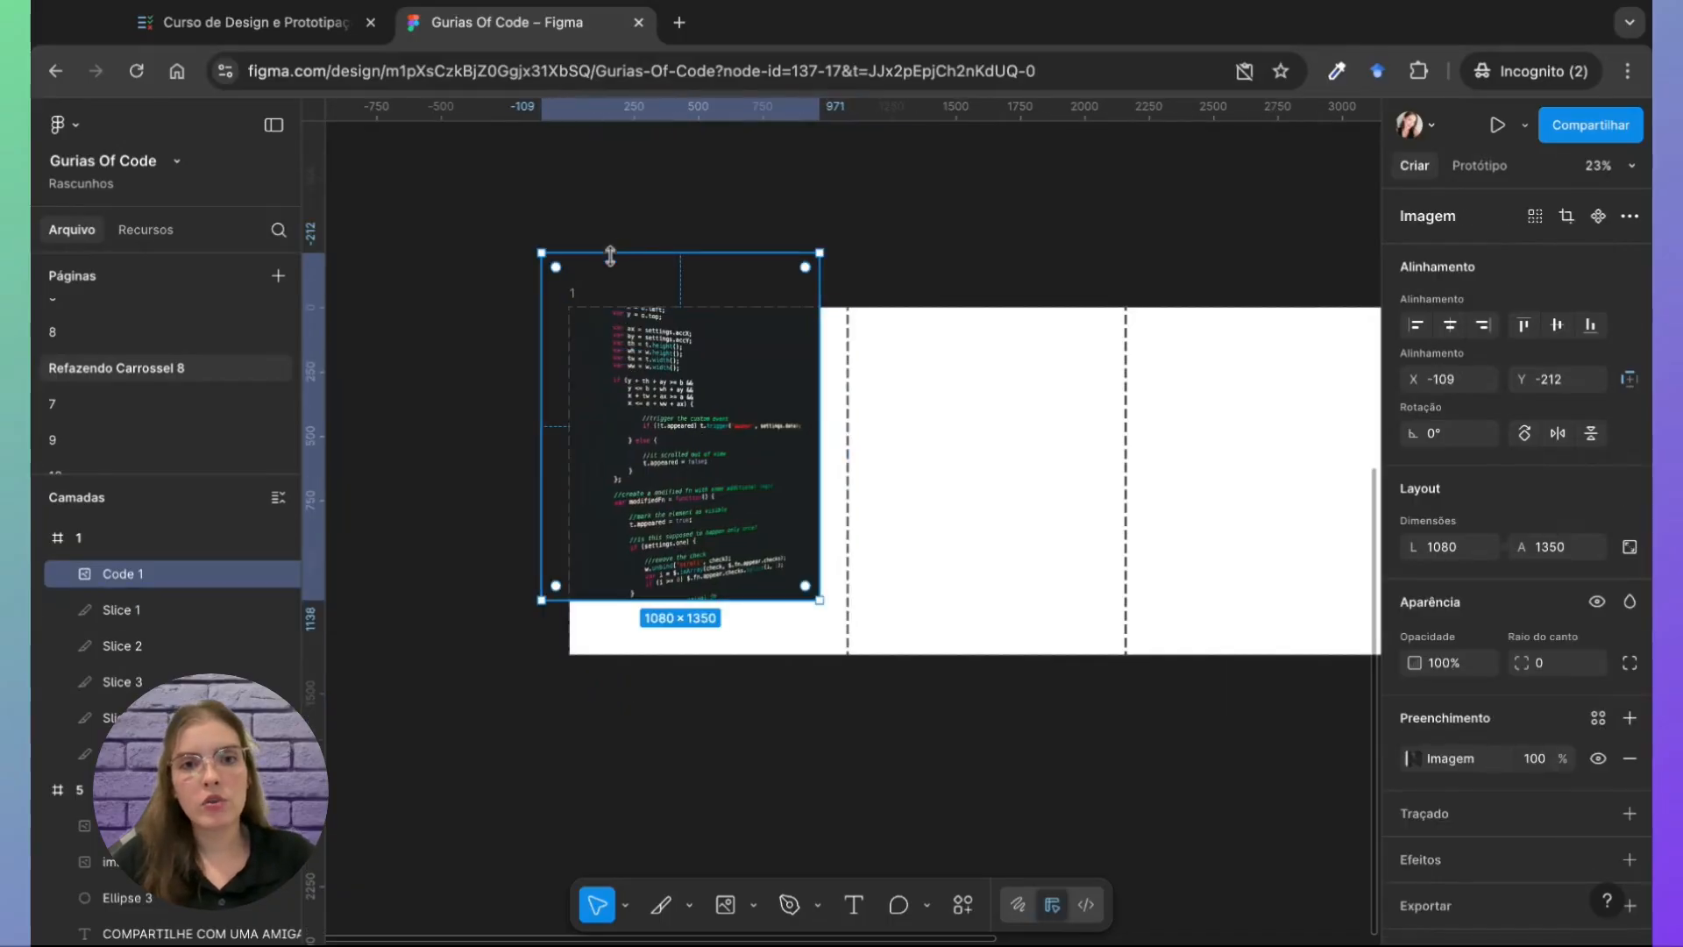
drag(612, 288, 640, 342)
click(503, 470)
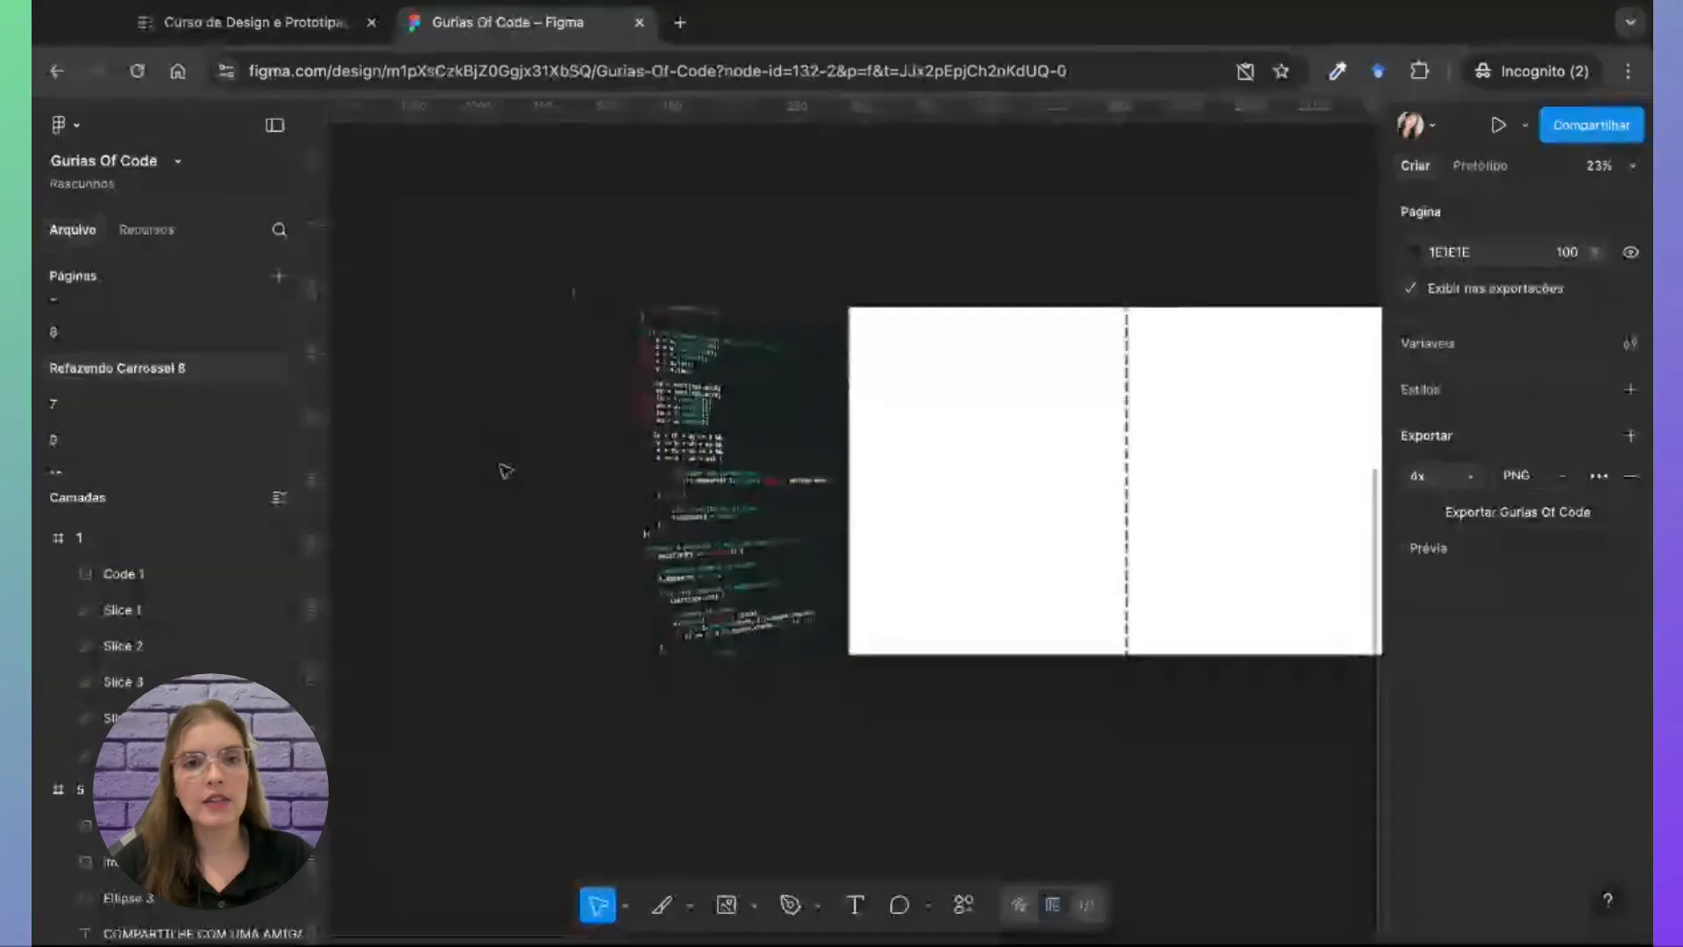
click(712, 481)
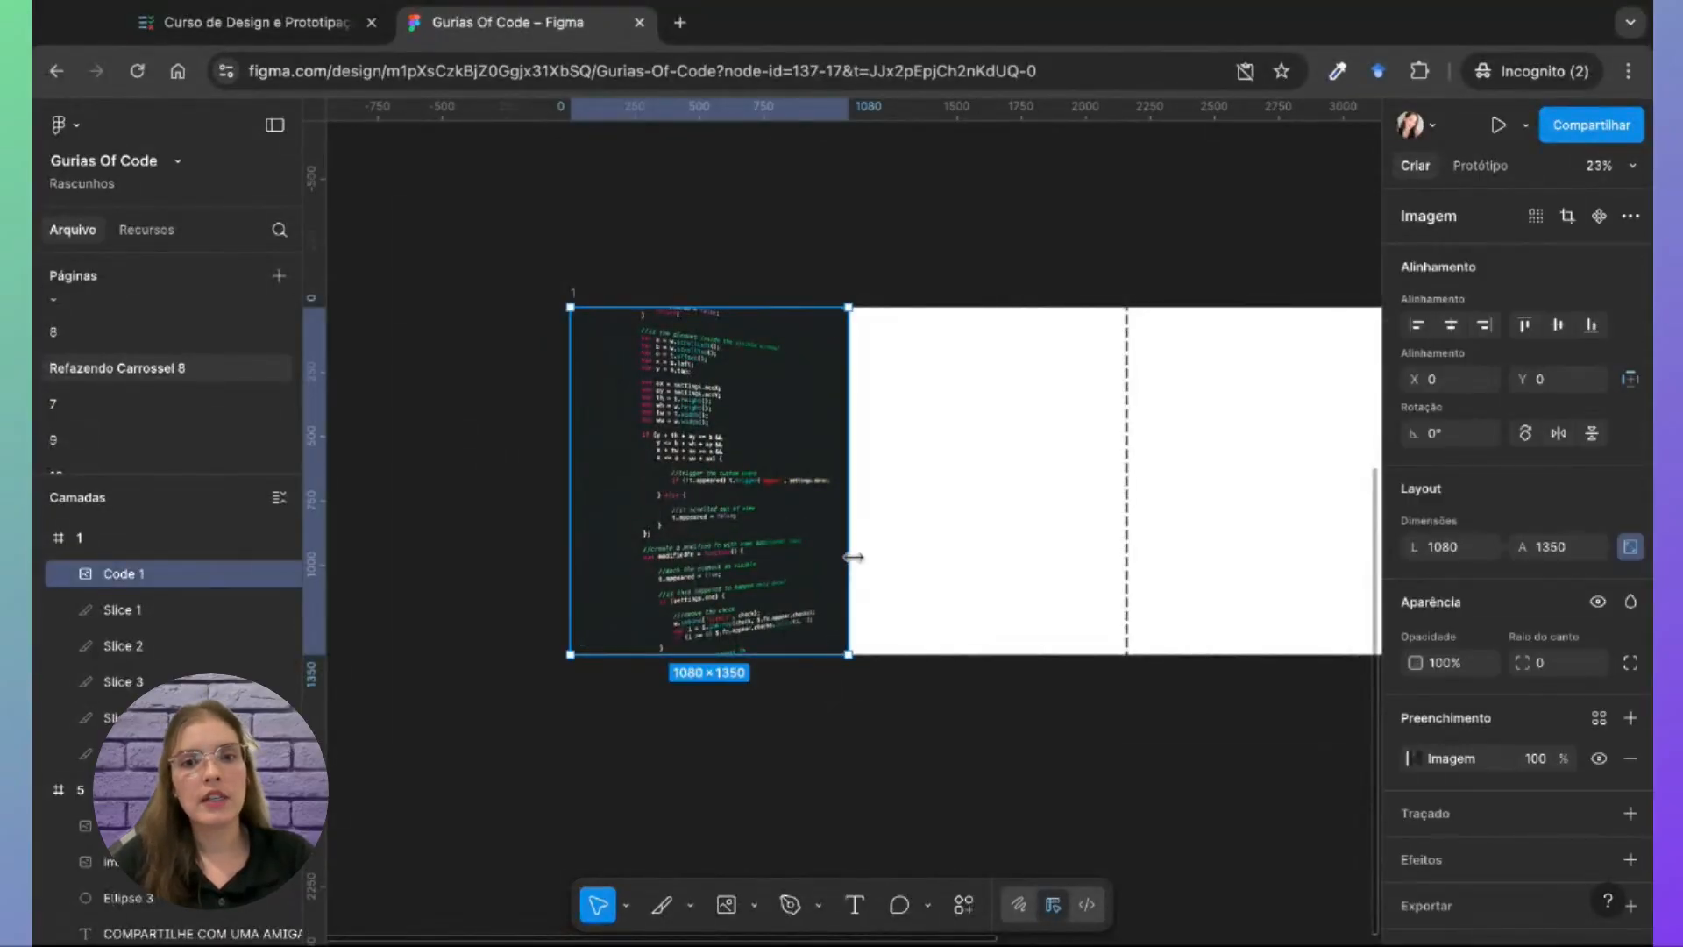
drag(847, 554, 854, 556)
drag(862, 696, 902, 698)
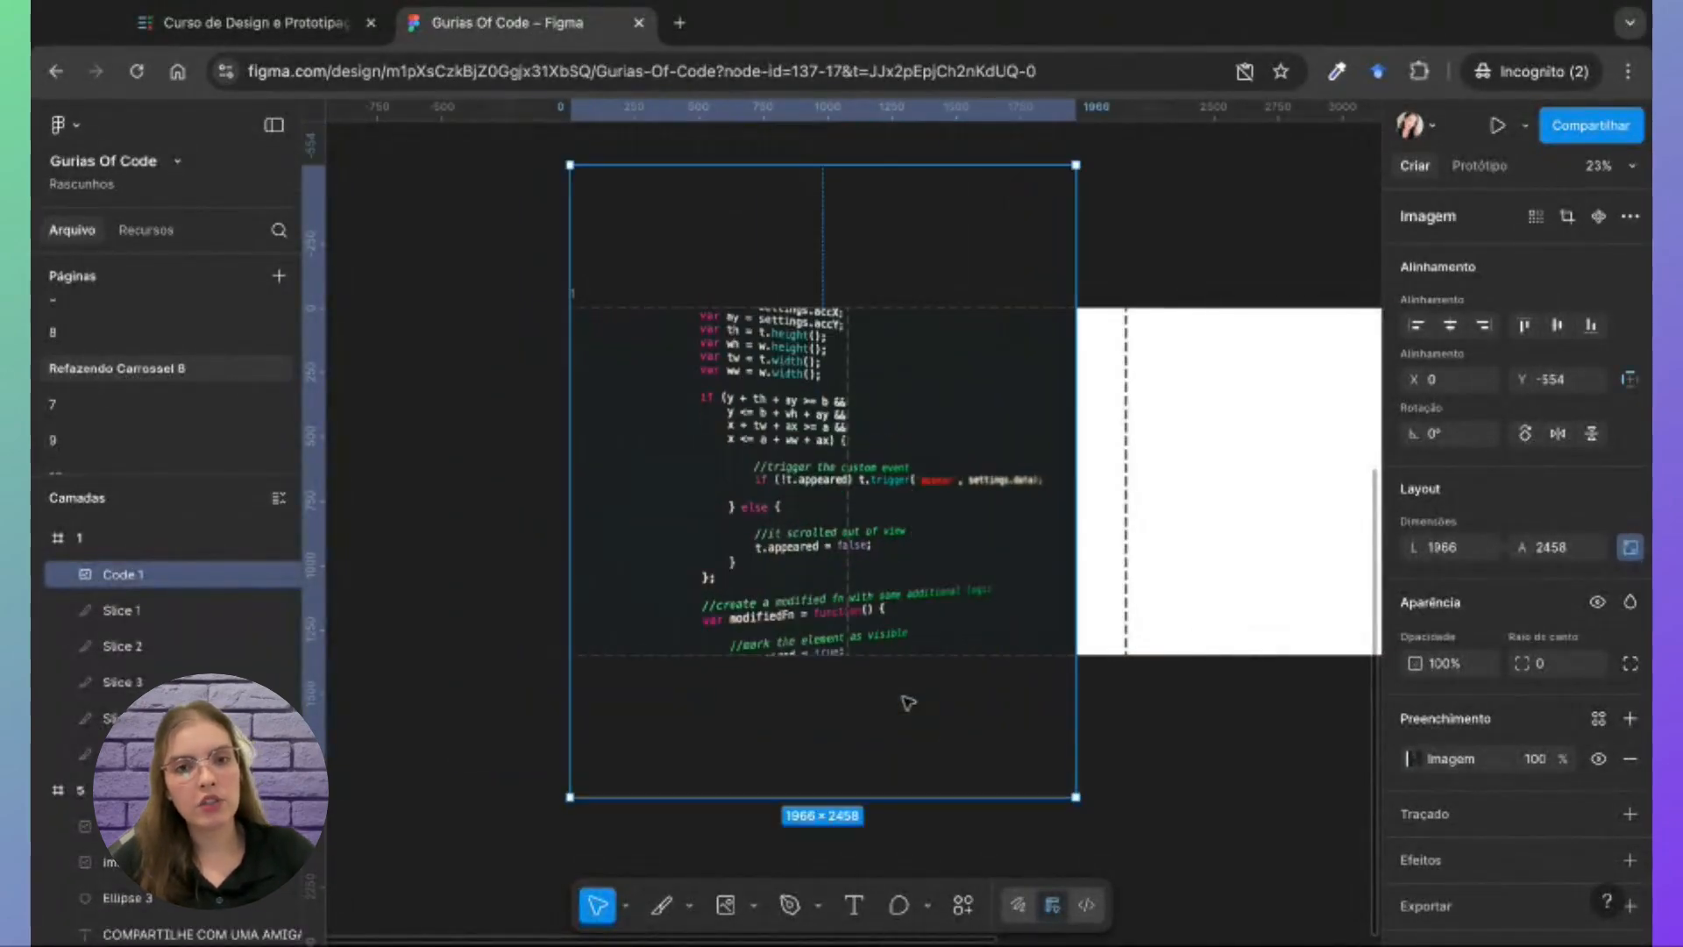
key(Escape)
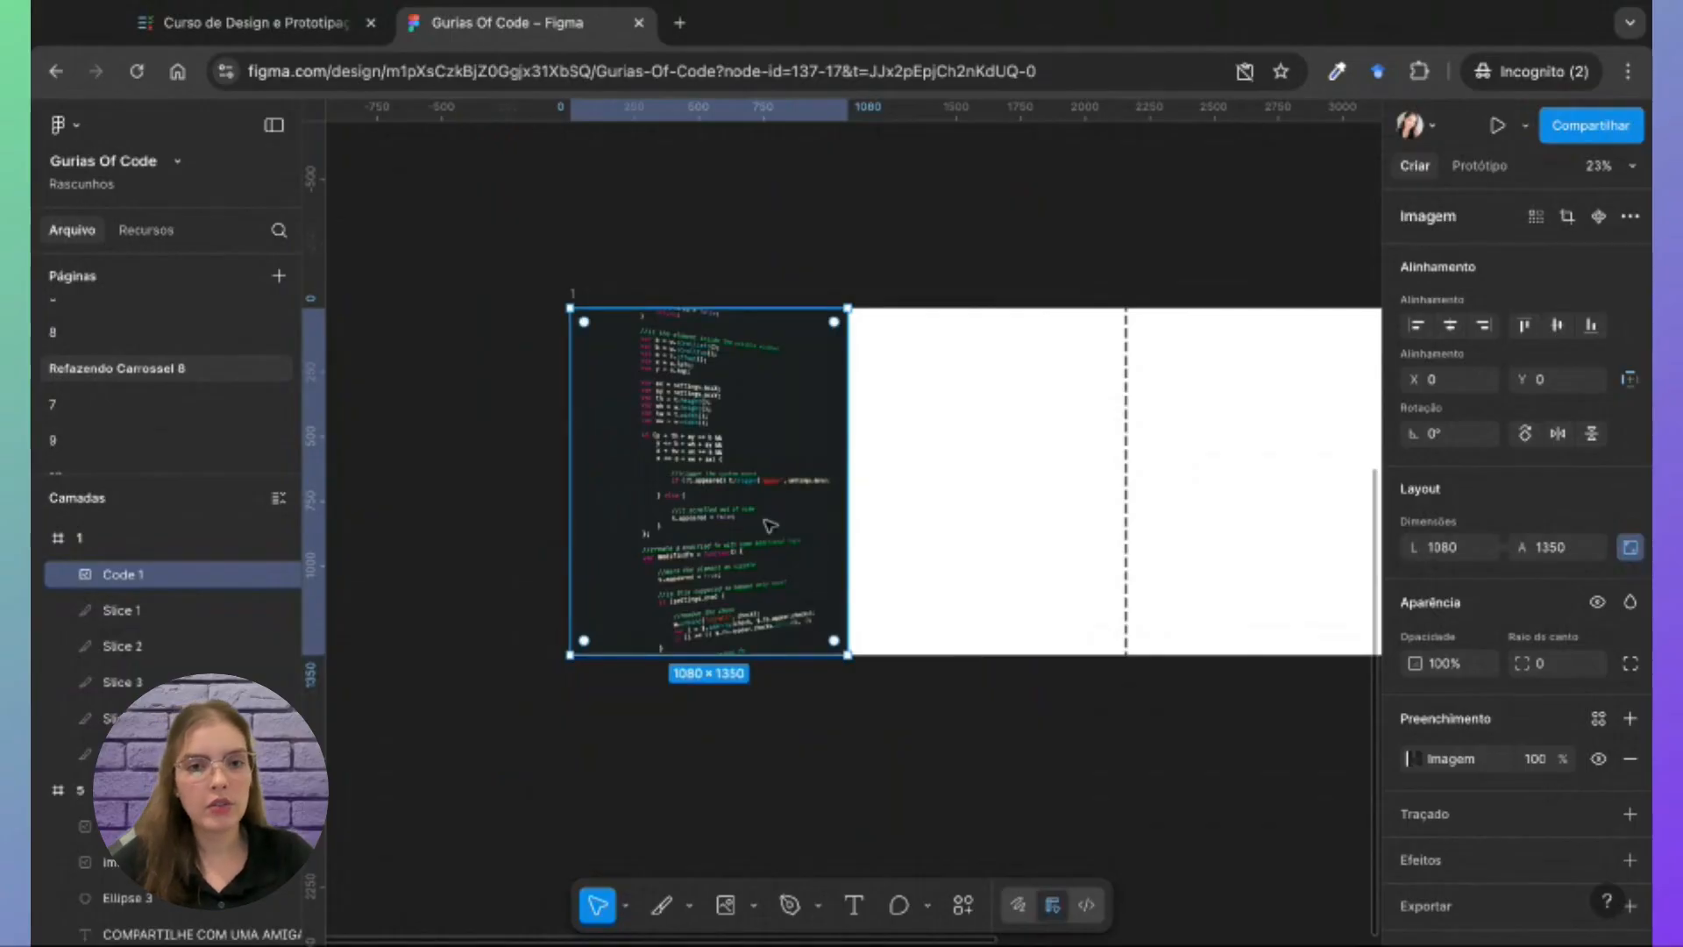
Step: Scale the code image proportionally to 2160 × 2700 so its width covers the first two slices of frame 1
scroll(770, 526, right, 2)
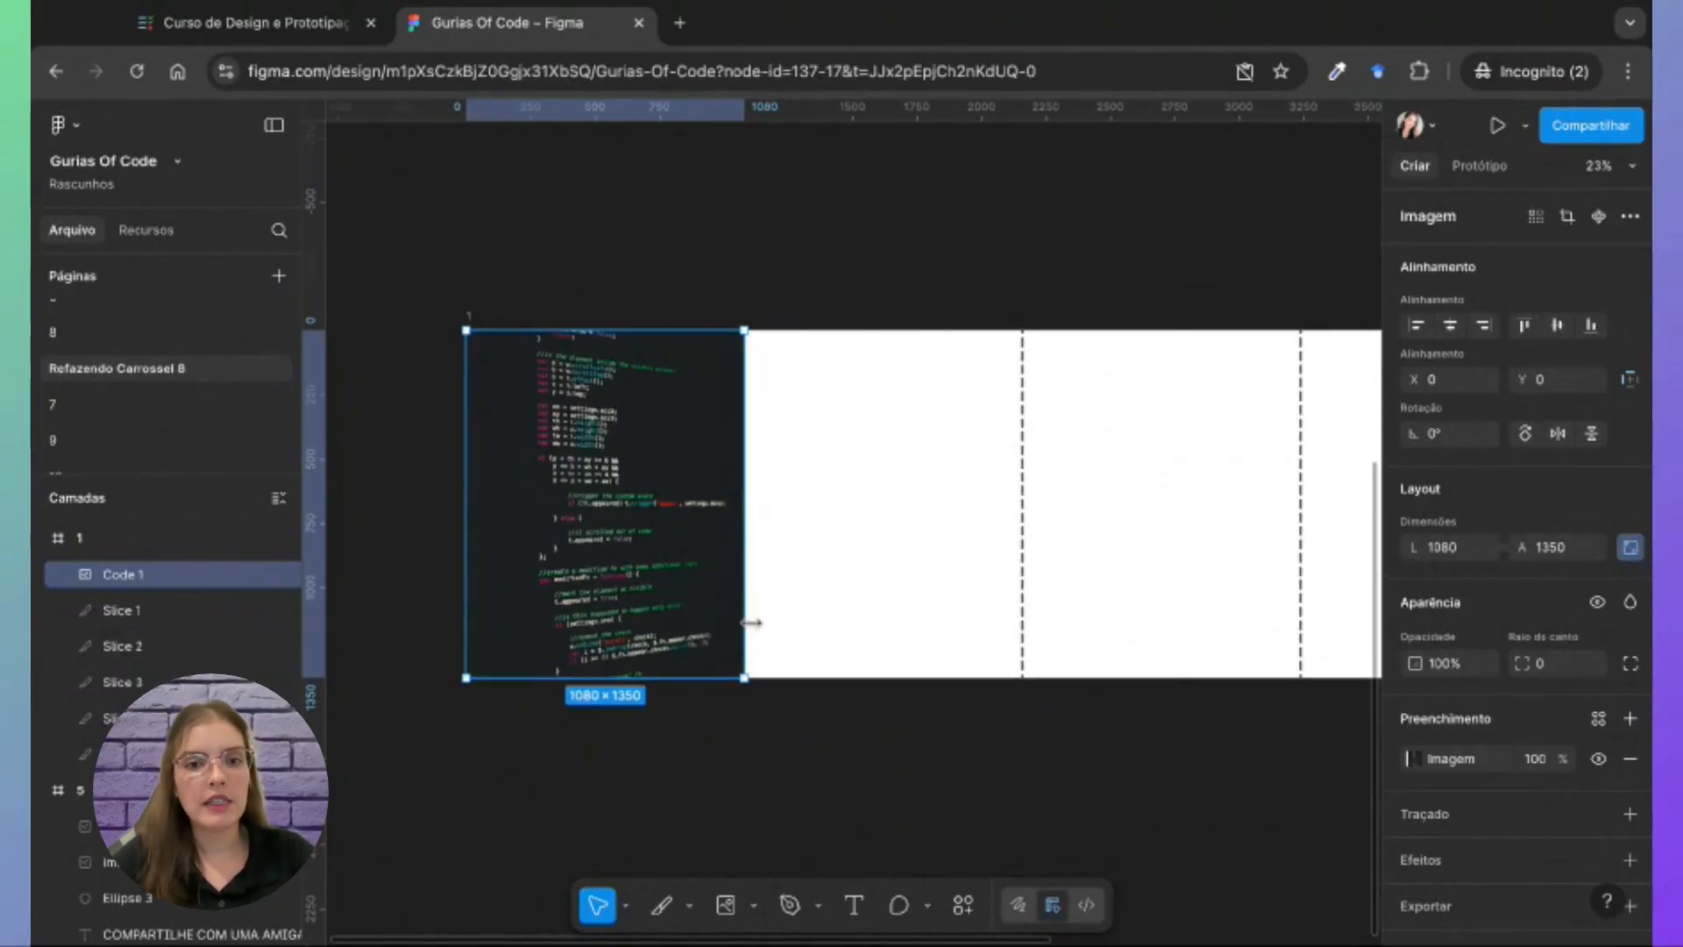
drag(745, 621, 1022, 621)
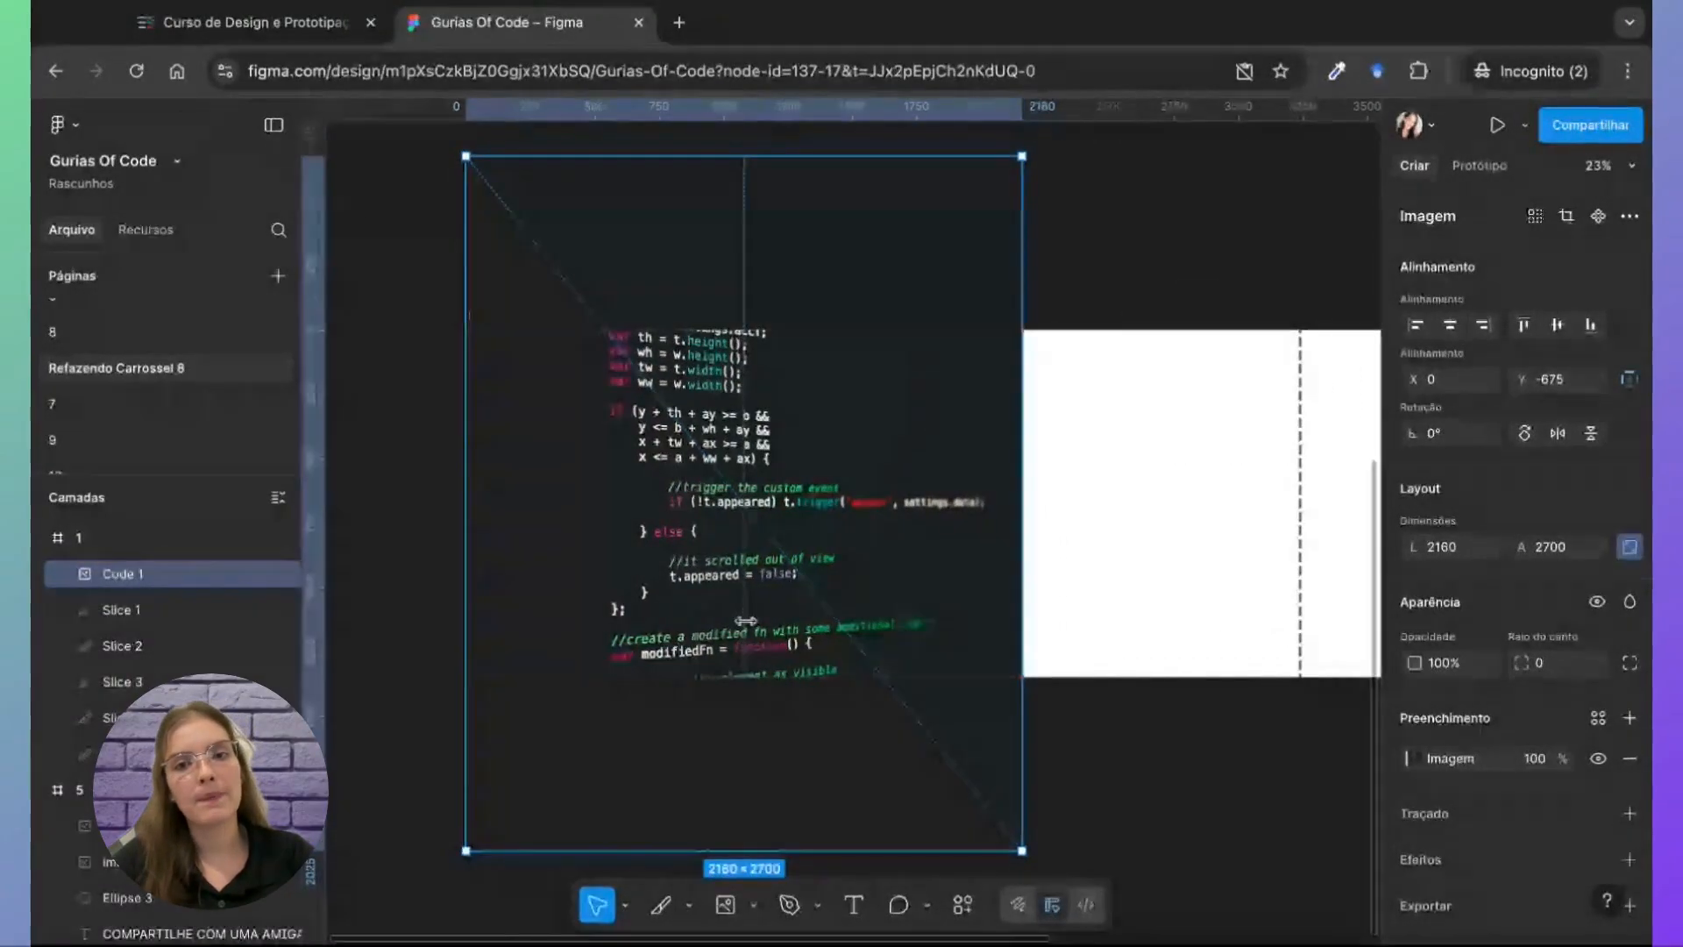
scroll(828, 611, right, 5)
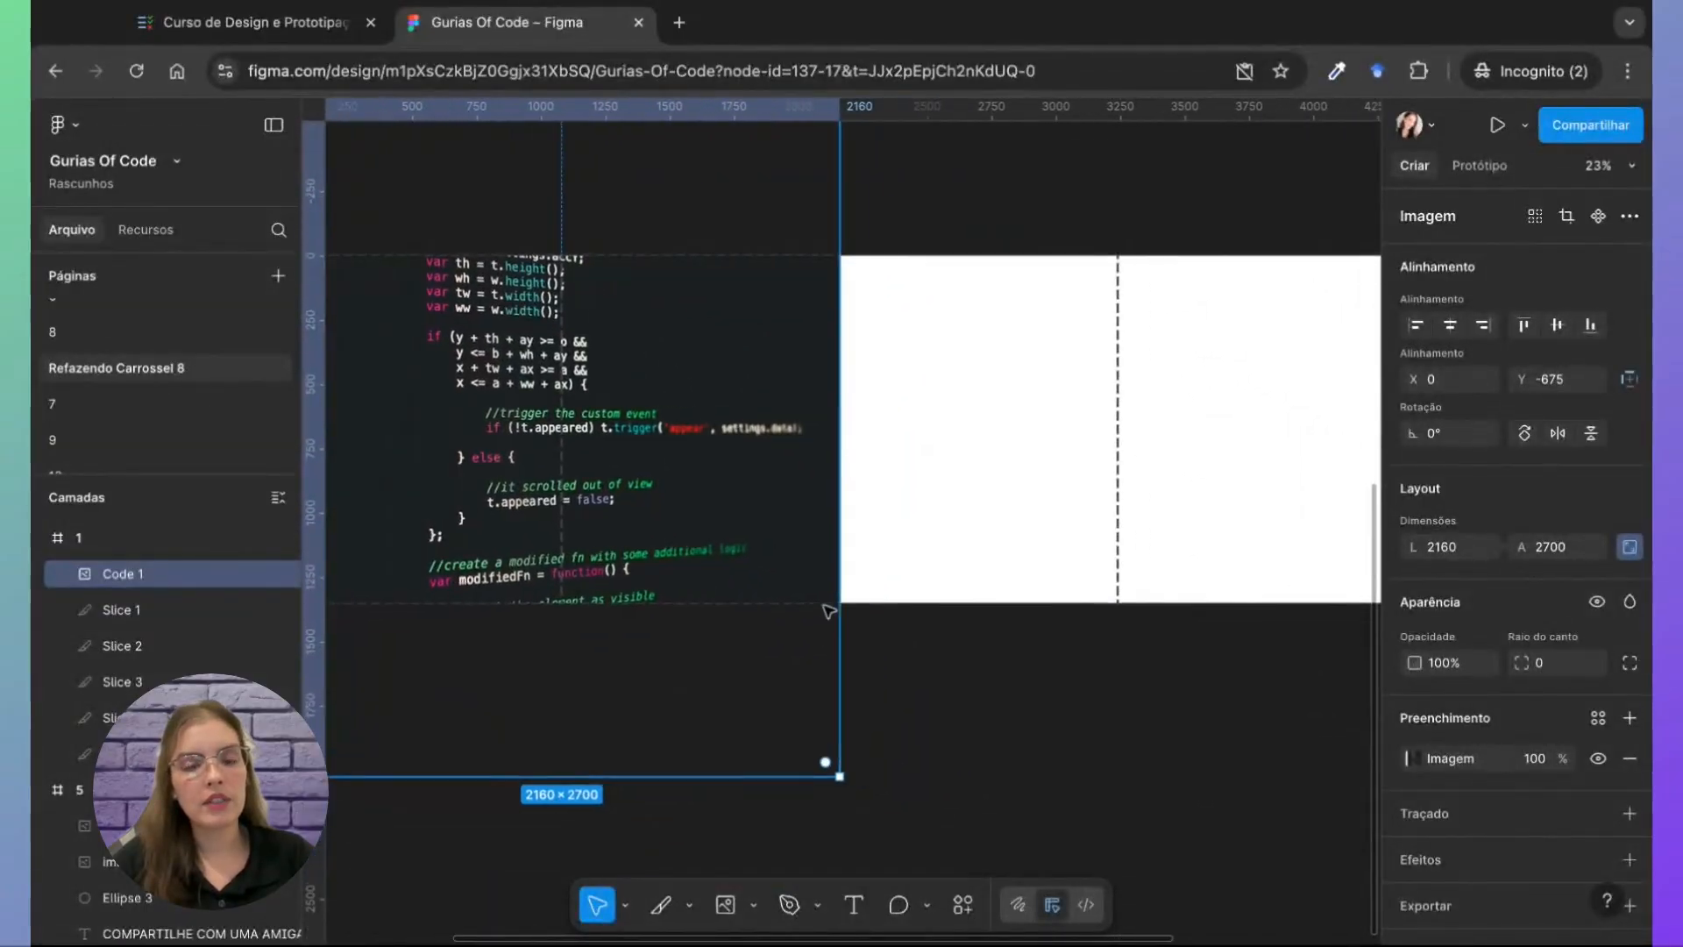
scroll(680, 537, left, 3)
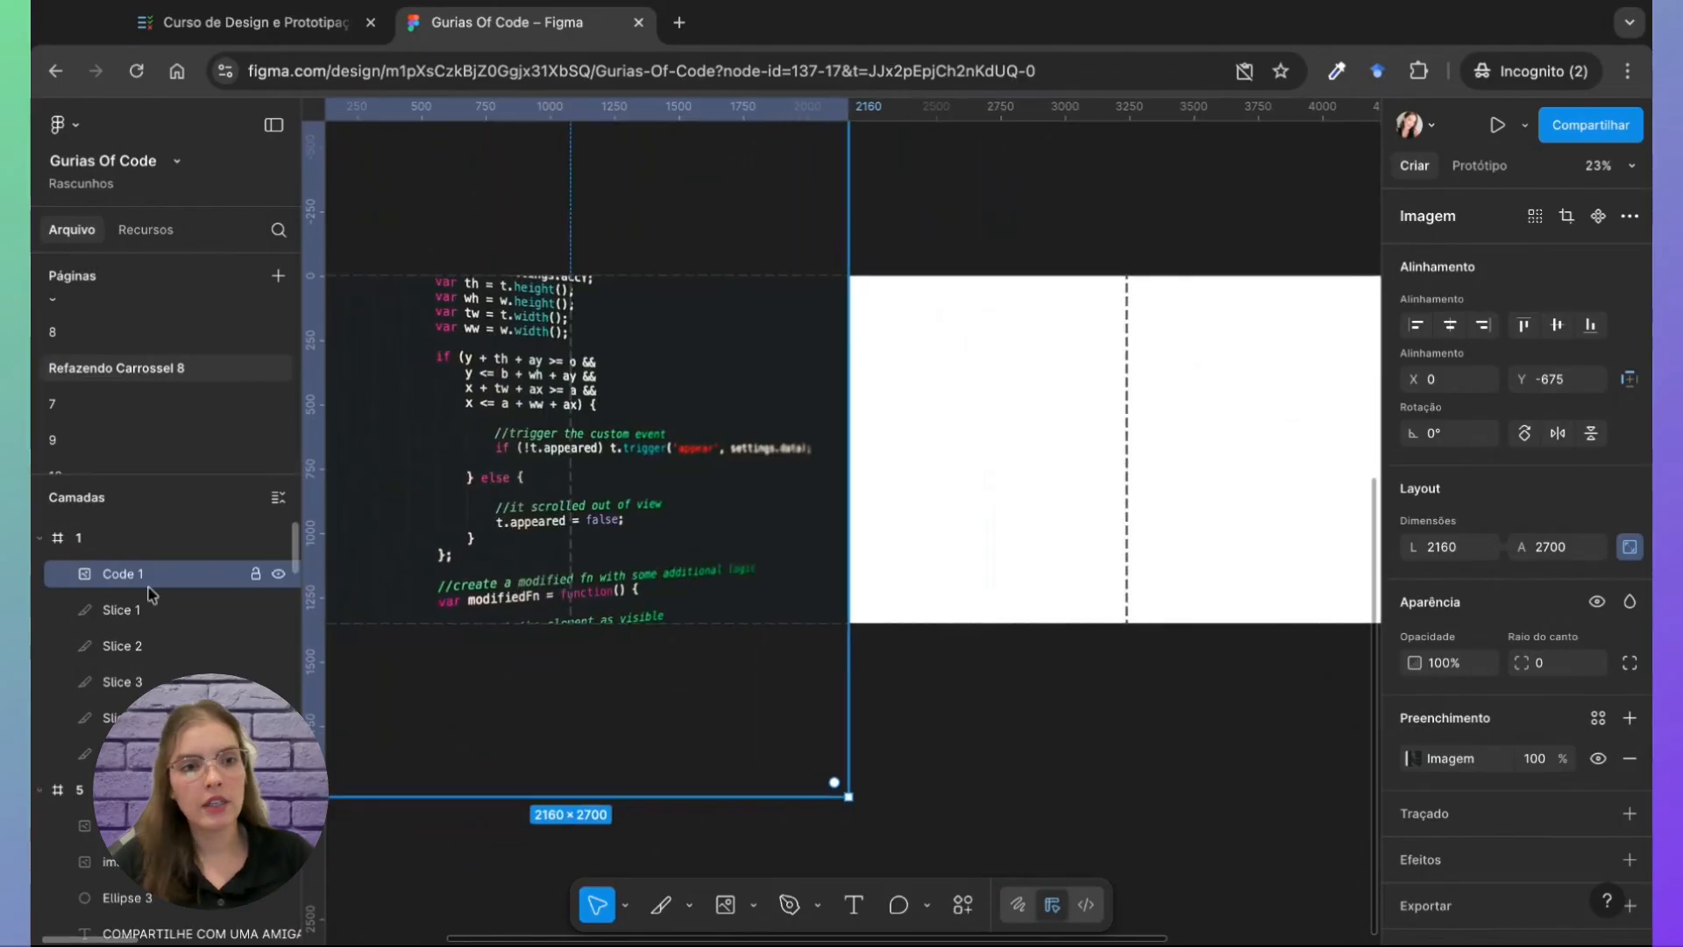
drag(110, 588, 153, 576)
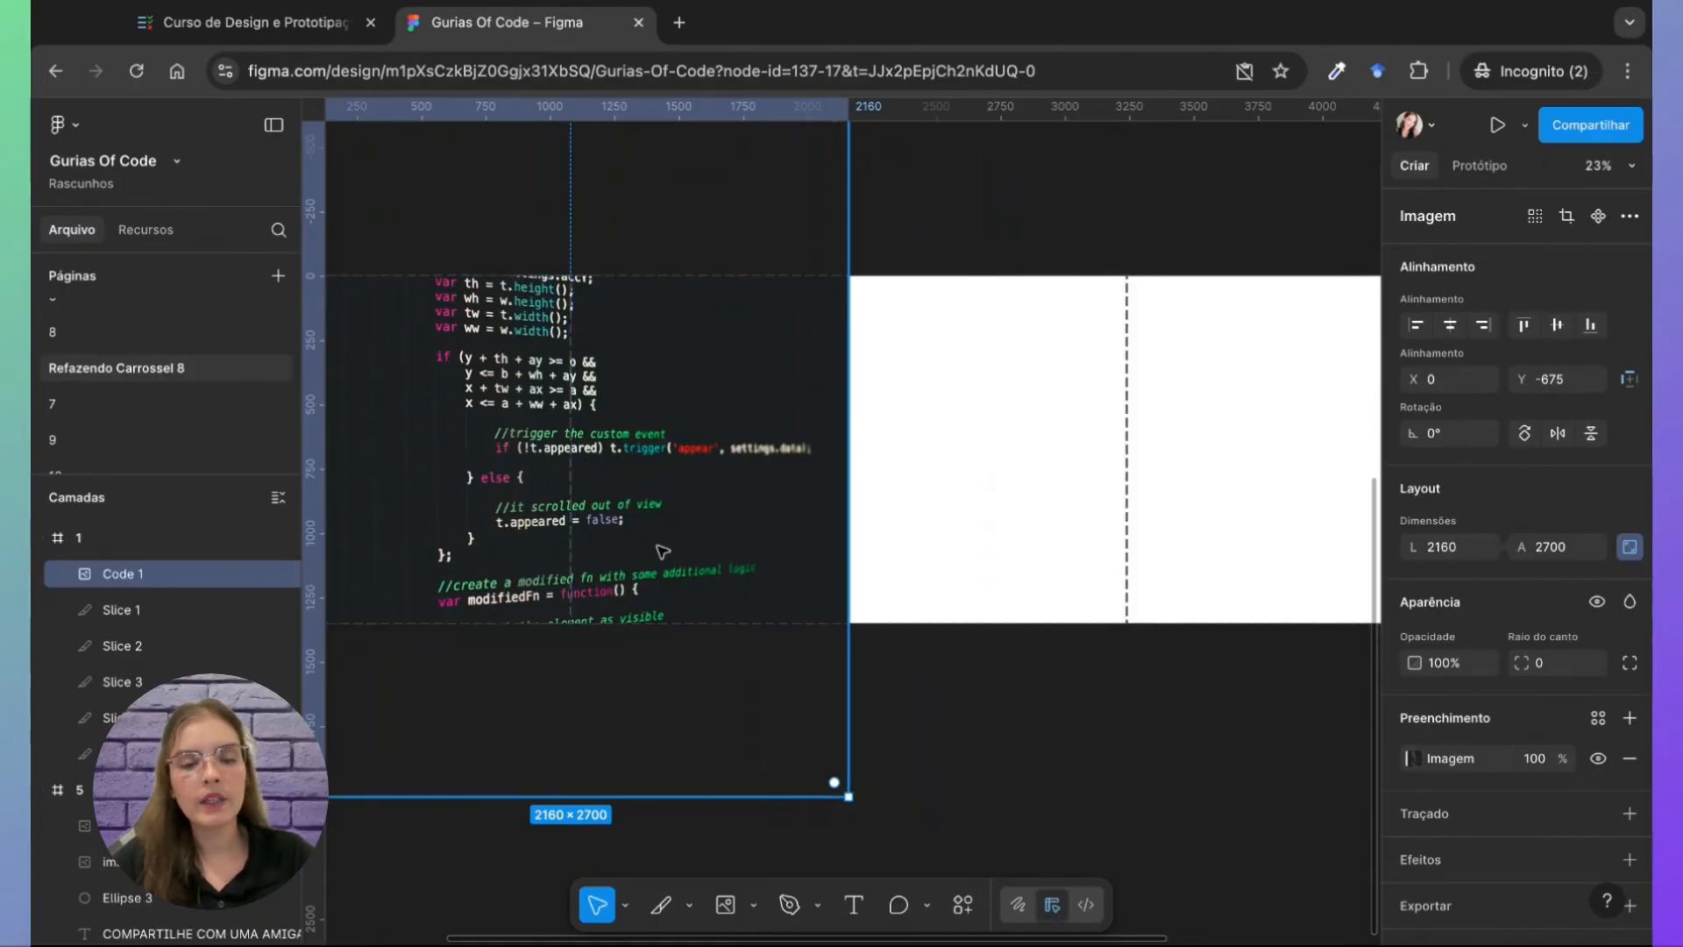
scroll(671, 550, left, 3)
scroll(671, 551, up, 1)
scroll(672, 550, right, 3)
scroll(671, 550, down, 2)
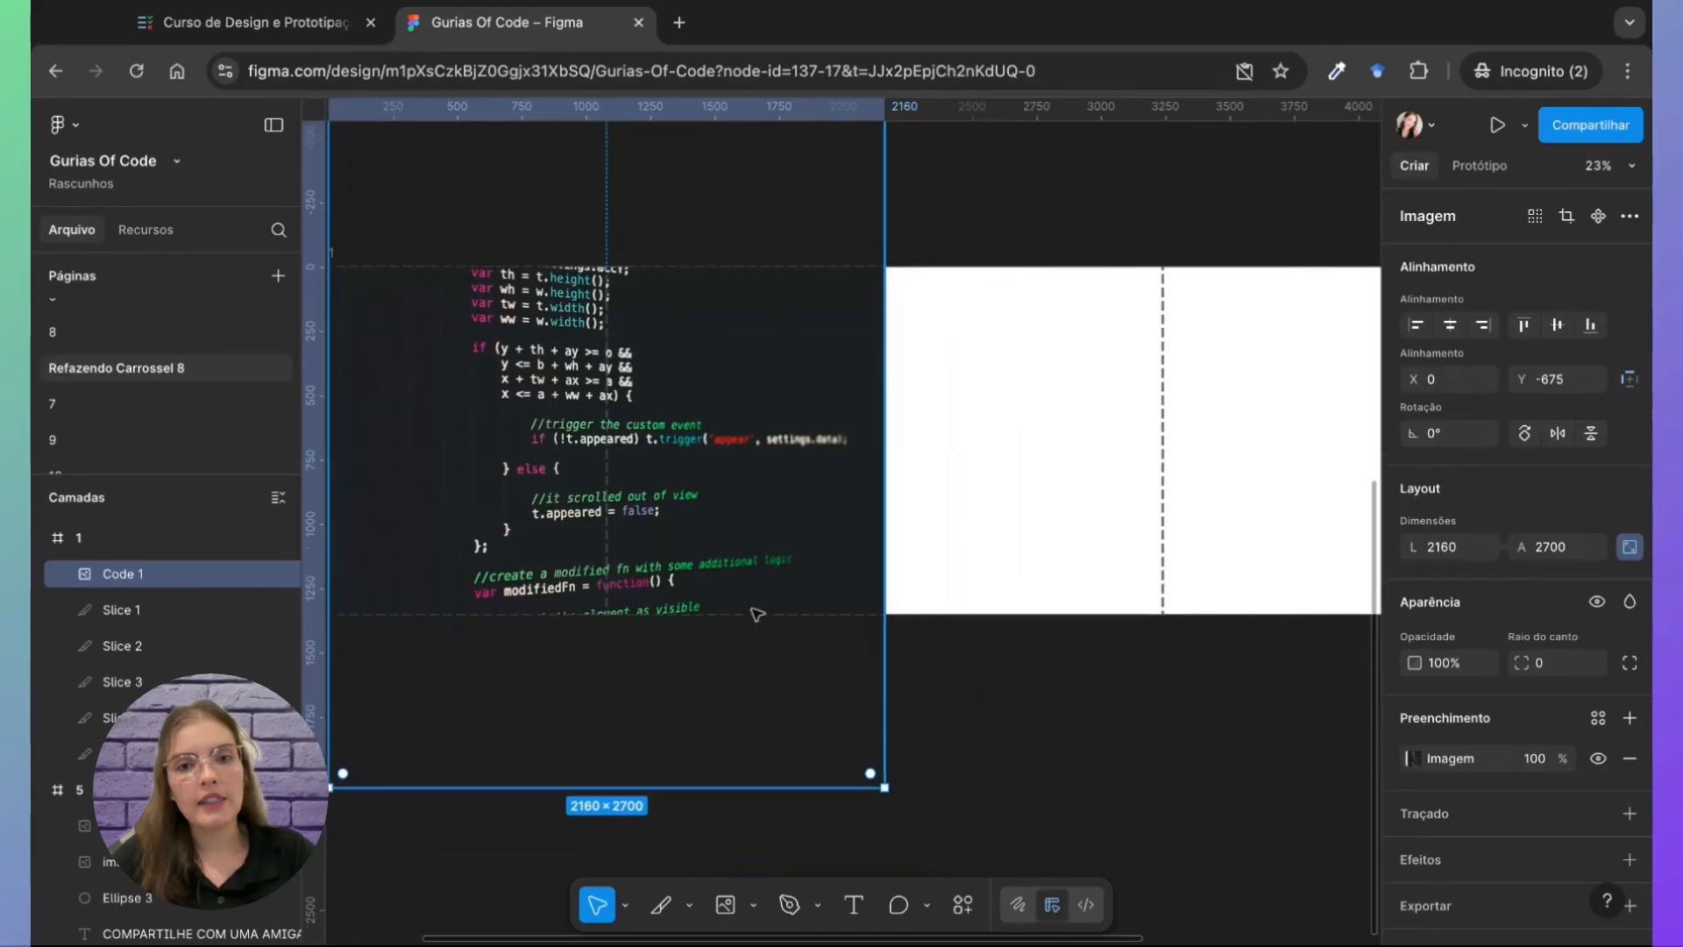
click(829, 660)
Step: Duplicate the enlarged code image and place the copy beside the original at X 2130, Y -675, over the third and fourth slices
click(132, 610)
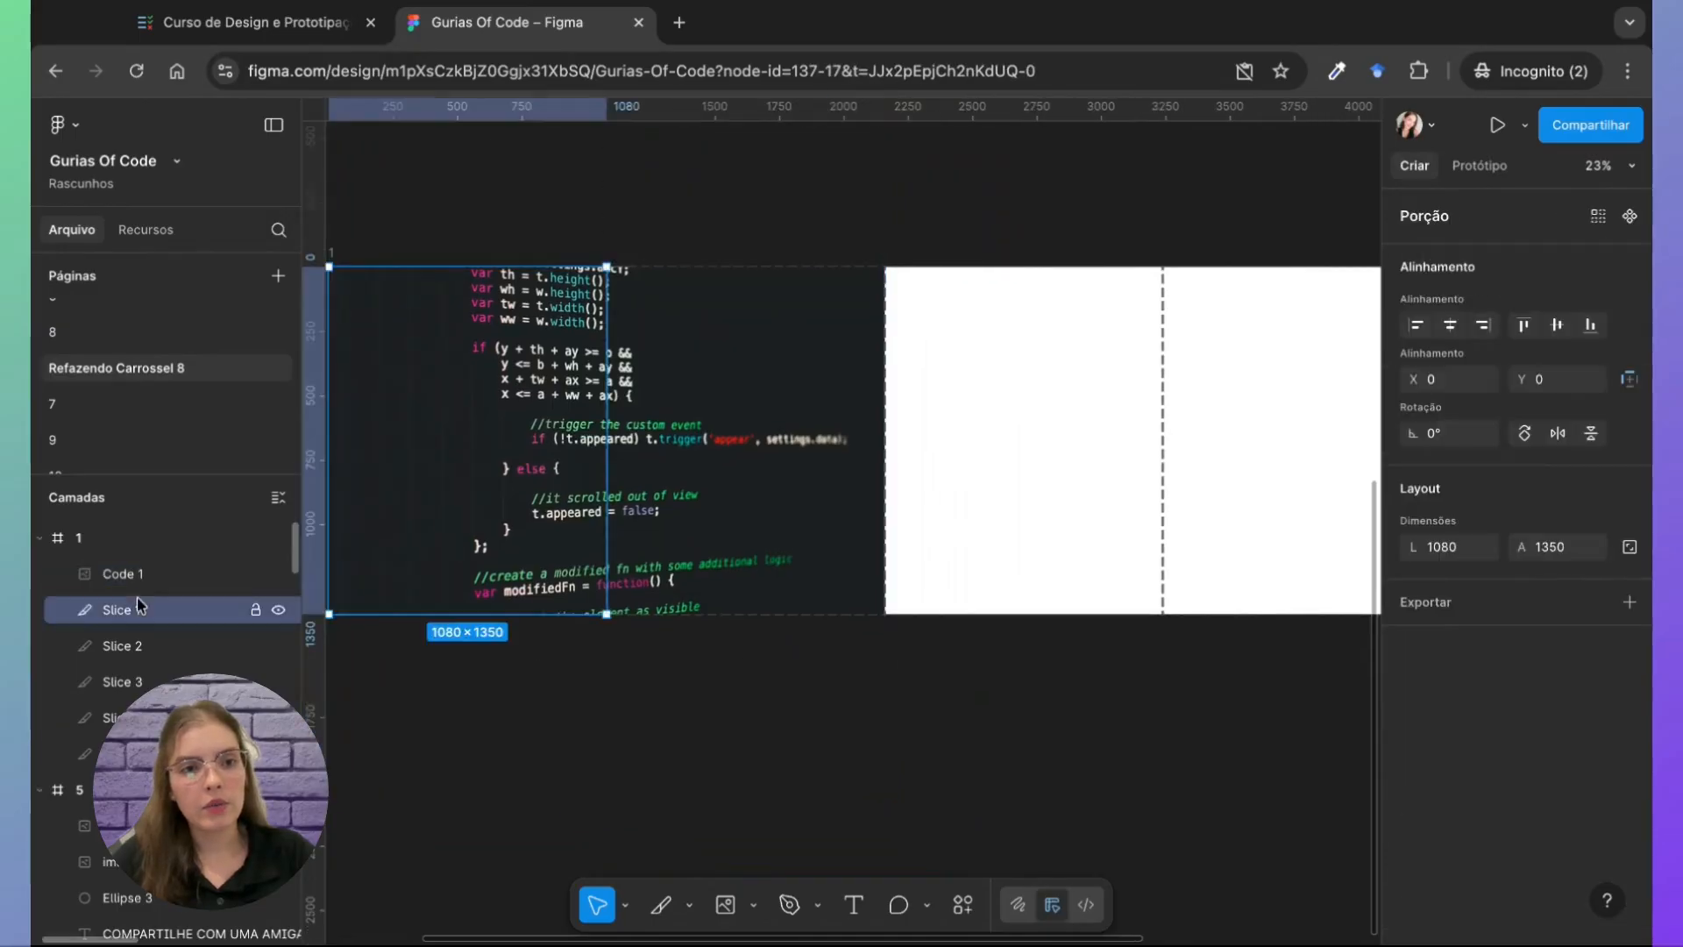
click(146, 582)
key(super+d)
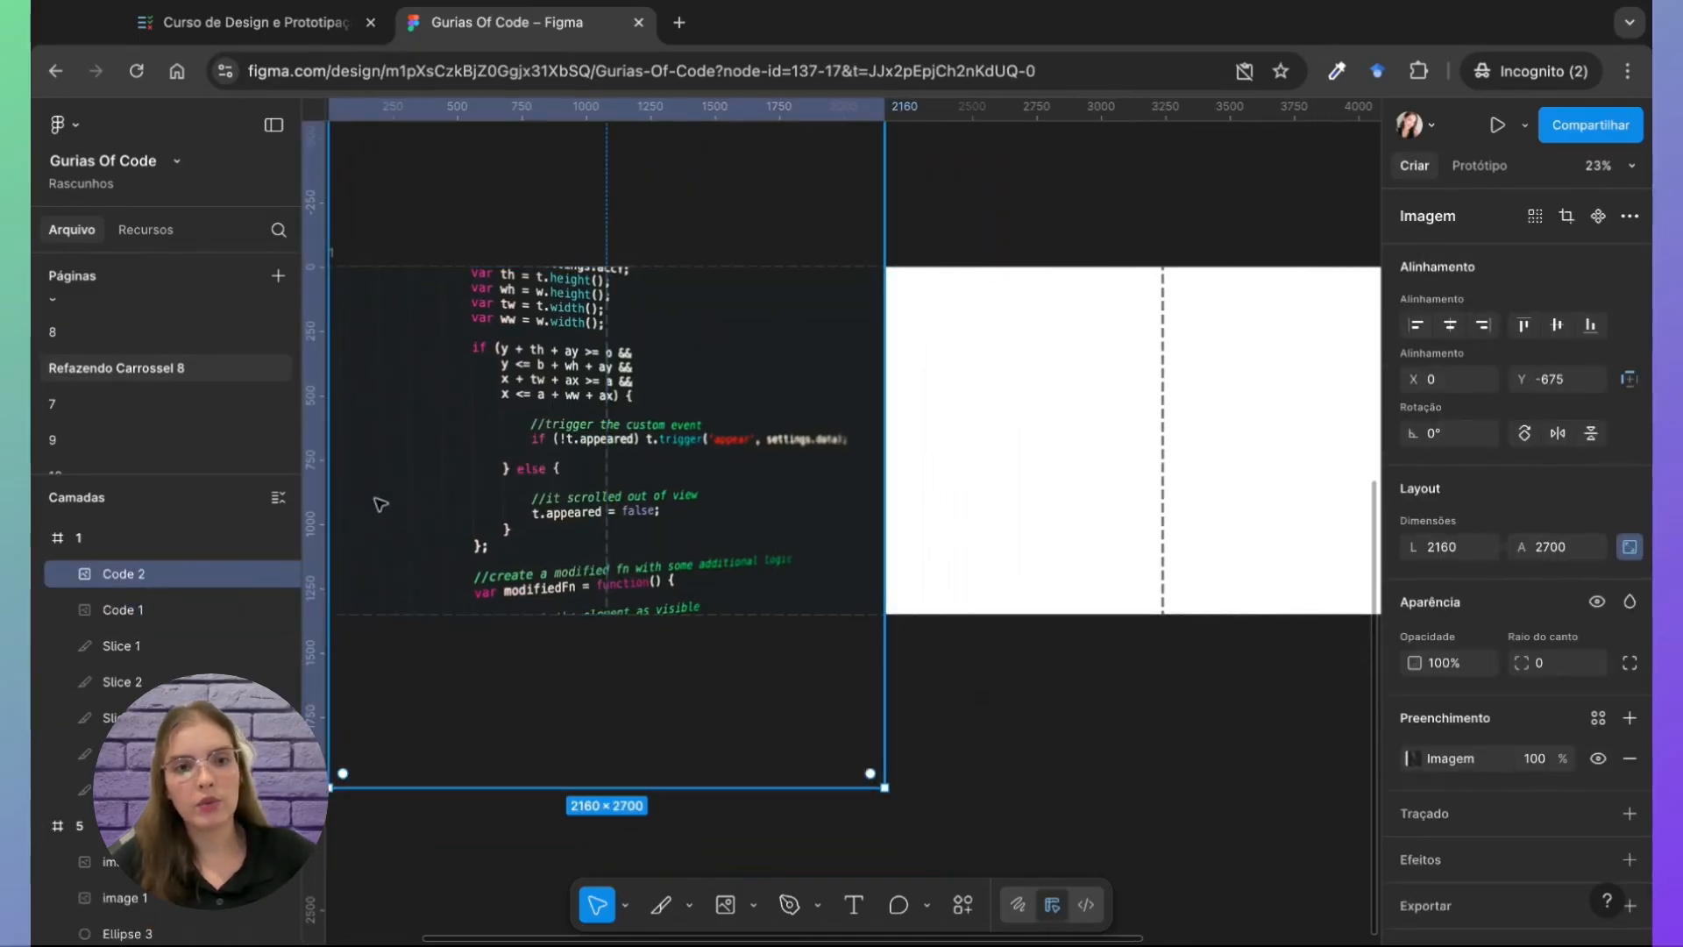
drag(554, 438, 1100, 442)
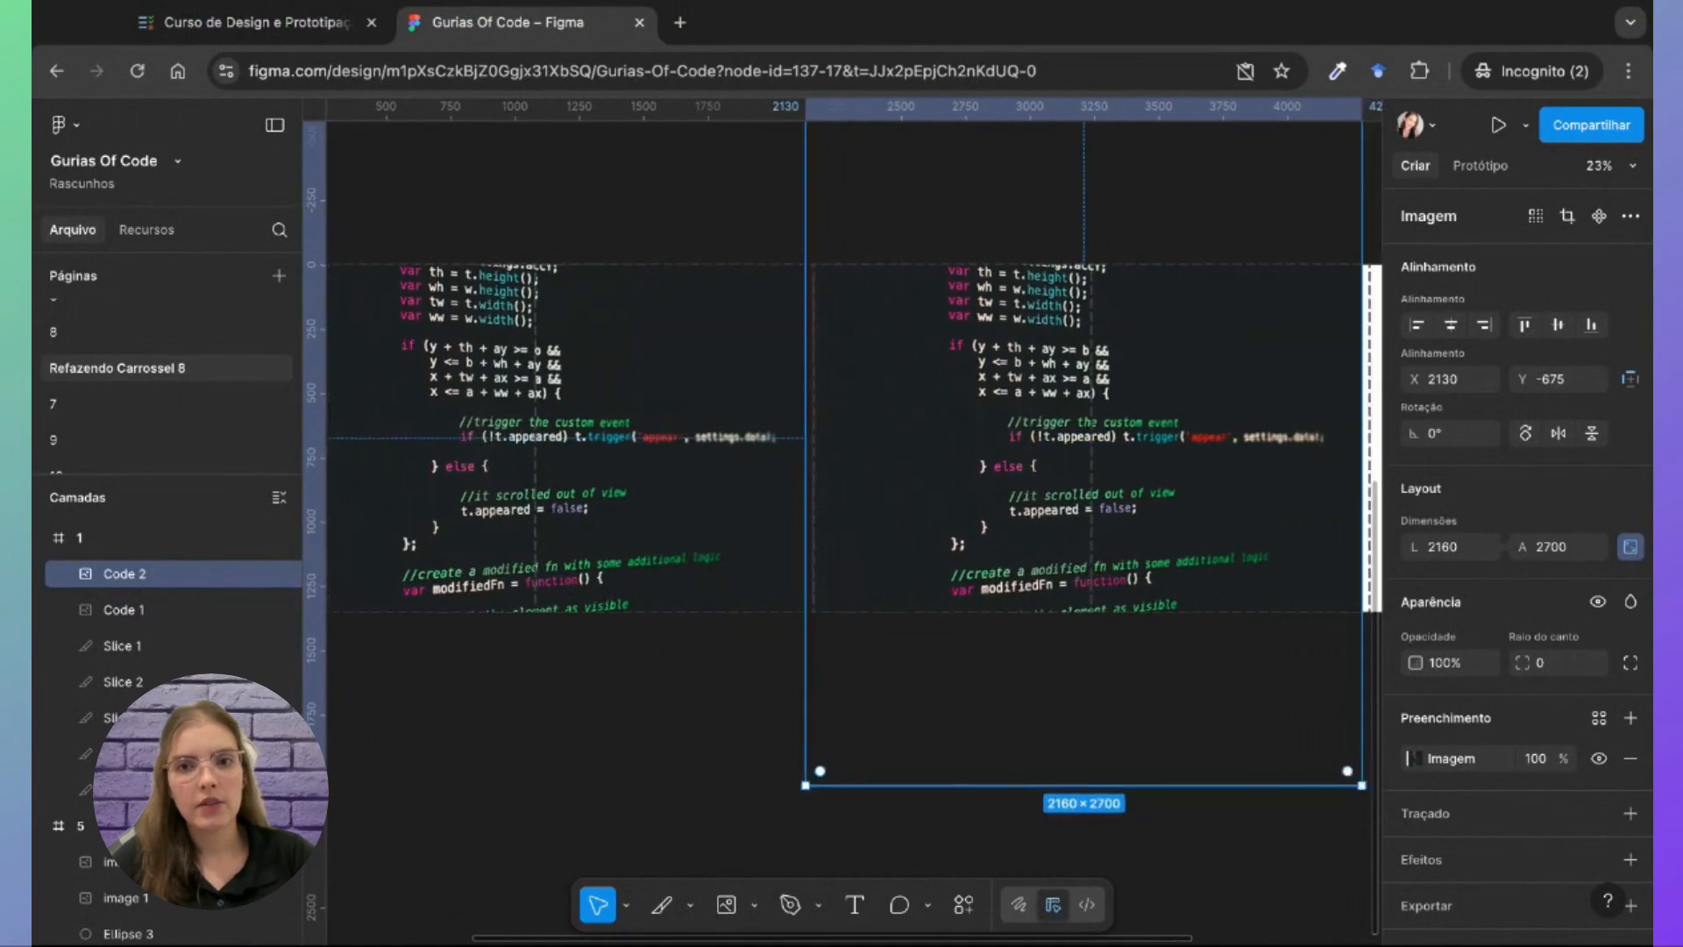
Step: Add a third copy of the code image beside the second one, lining up its code text and covering the fifth slice
scroll(1100, 442, right, 8)
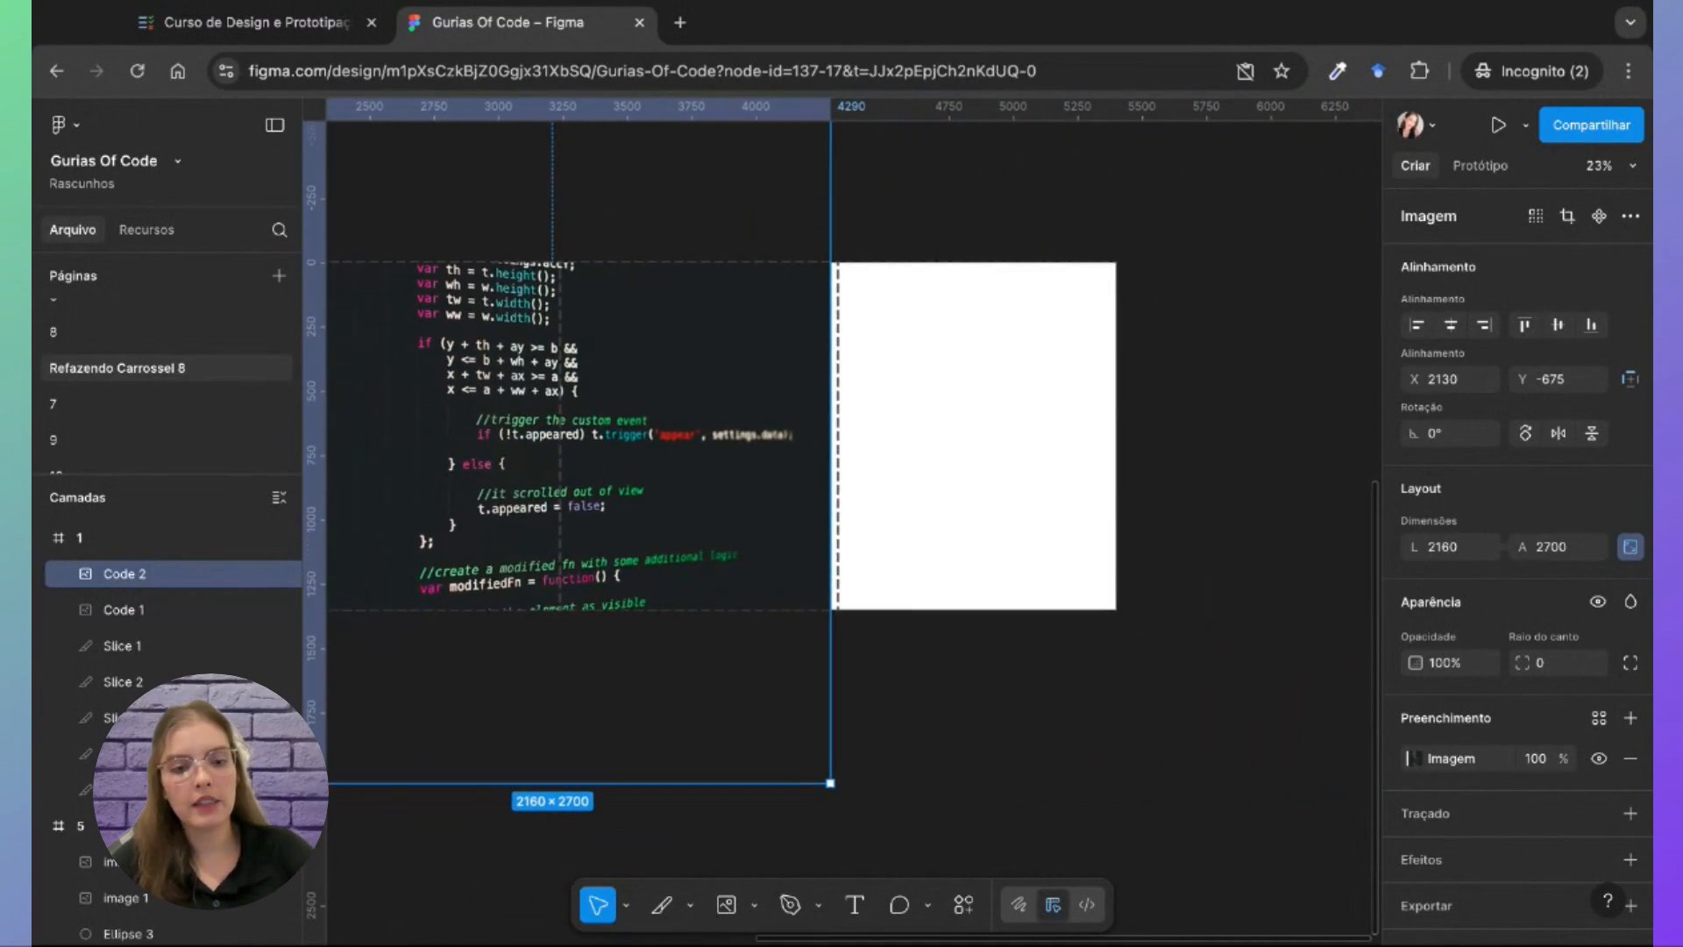
drag(755, 417, 1286, 442)
drag(971, 478, 971, 477)
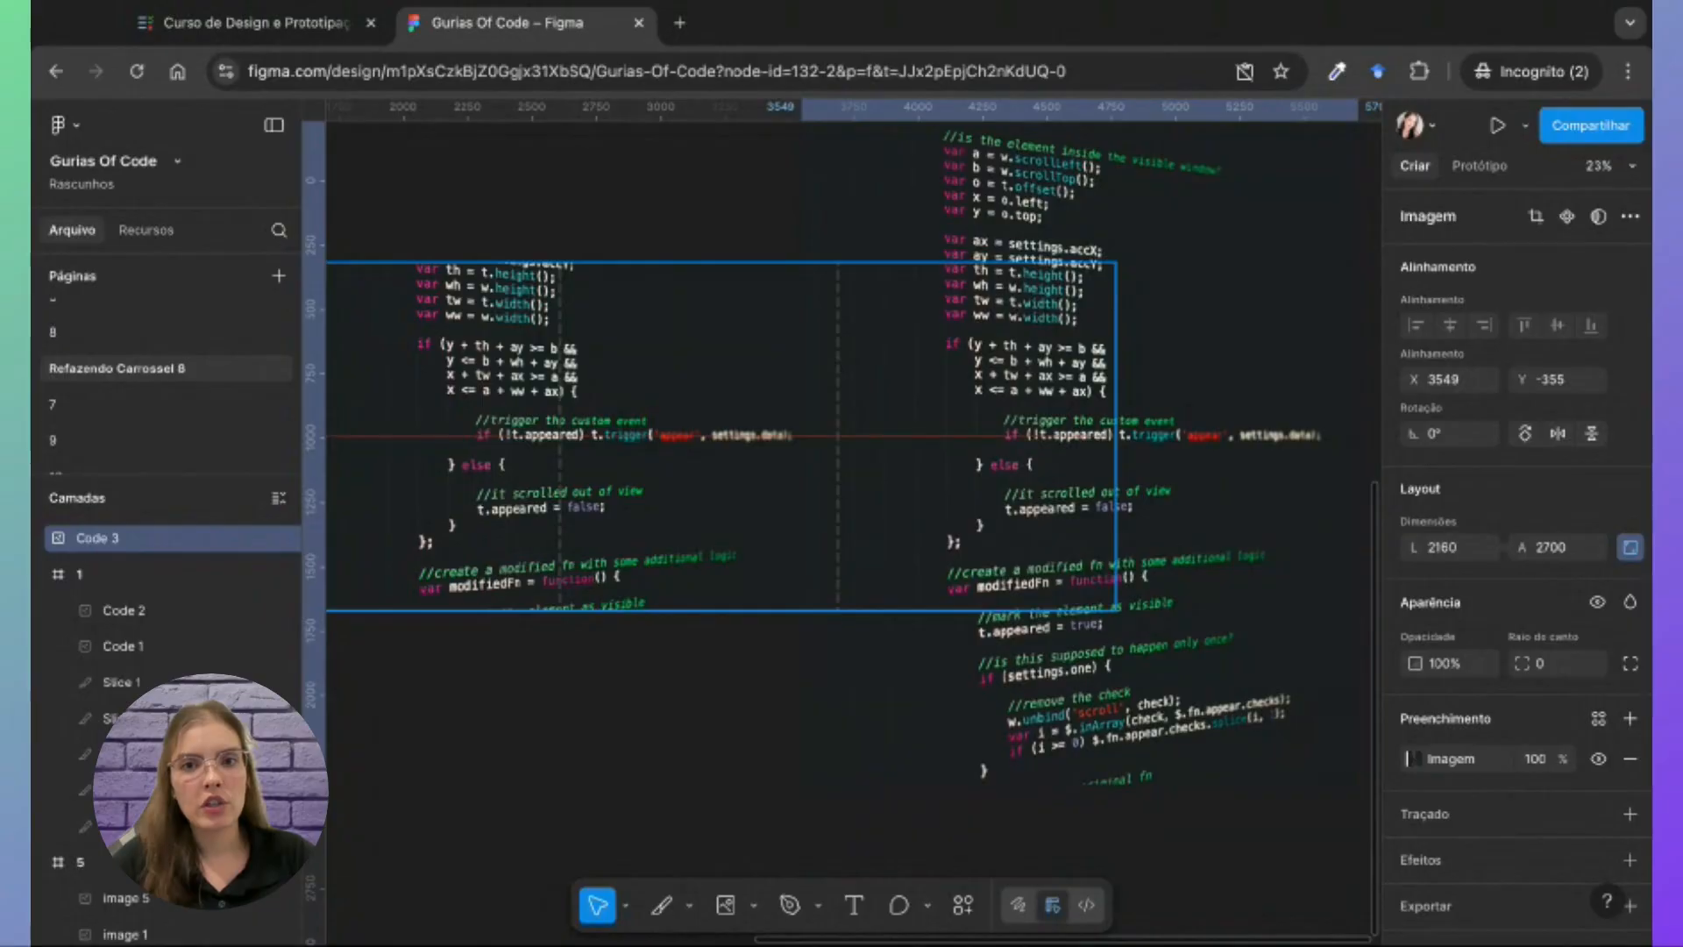
scroll(827, 552, left, 1)
click(674, 693)
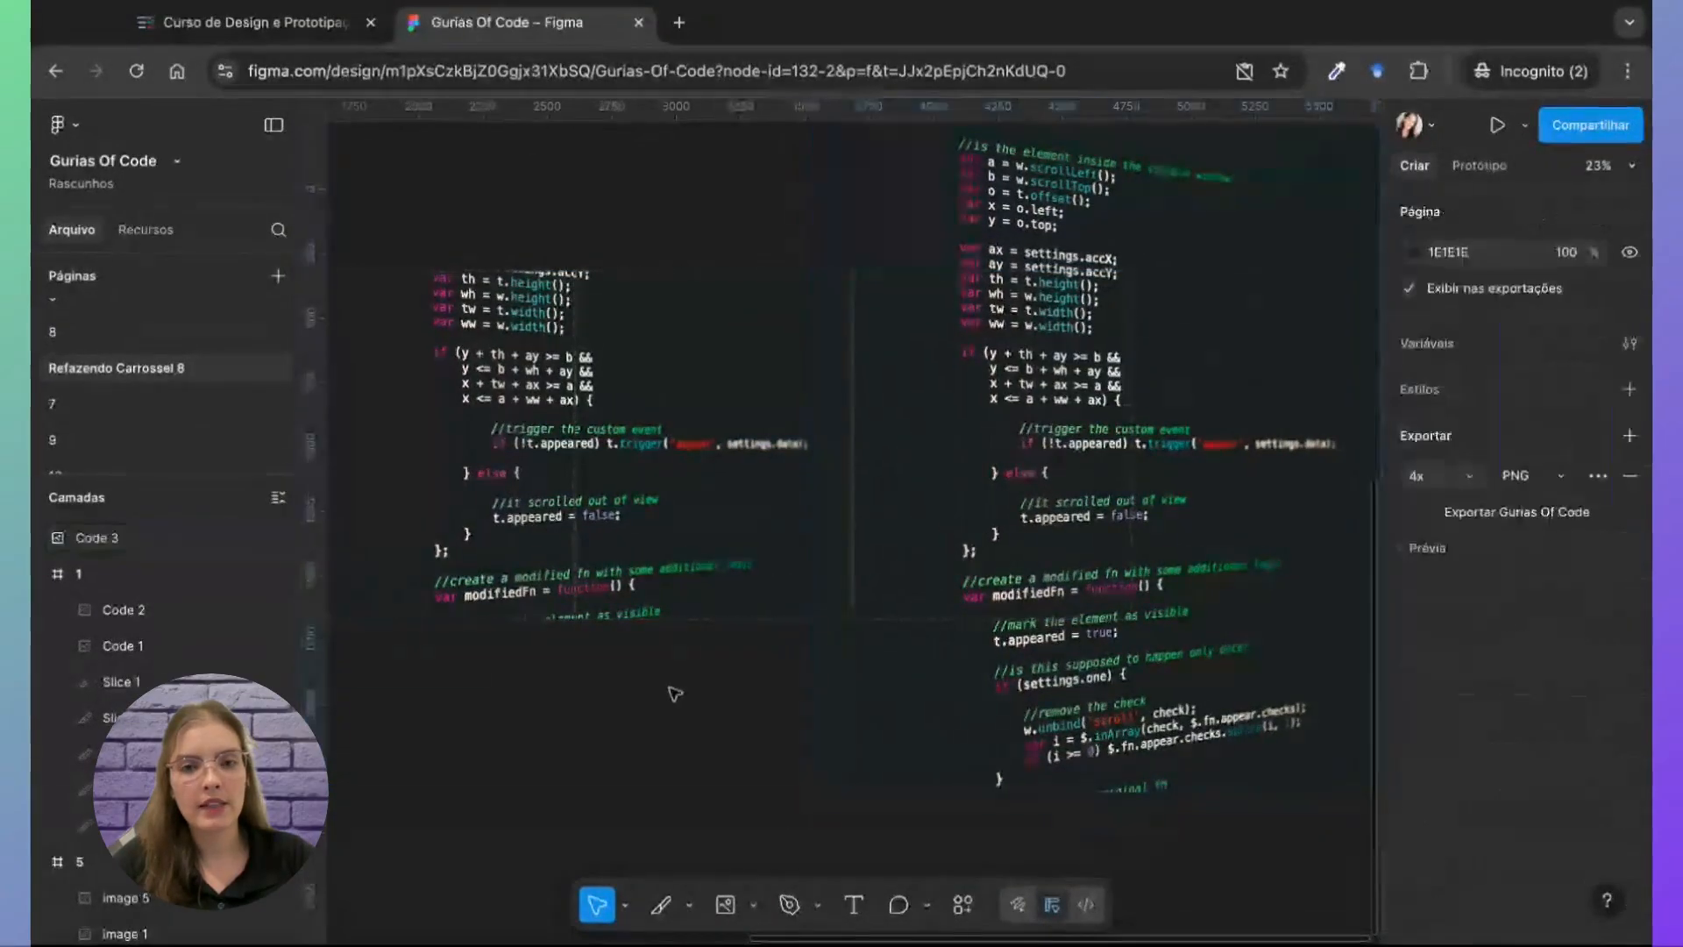
Step: Turn off content clipping on frame 1 to inspect the full height of the code images, and turn clipping back on
scroll(674, 694, left, 4)
scroll(674, 693, down, 3)
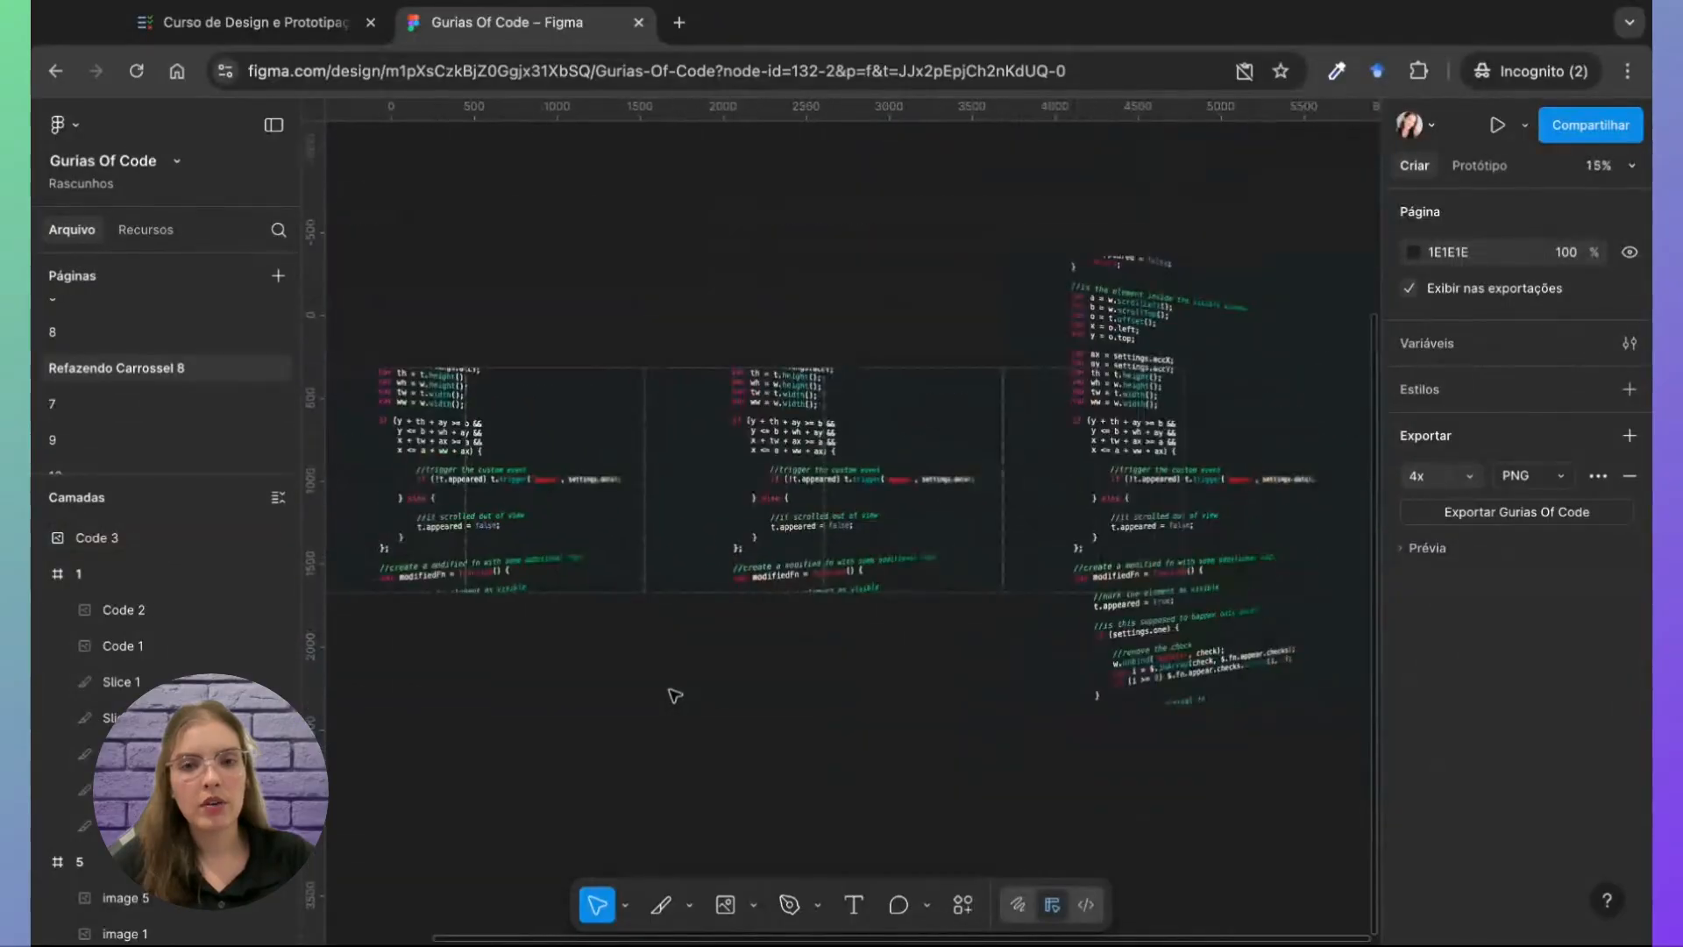
click(1190, 504)
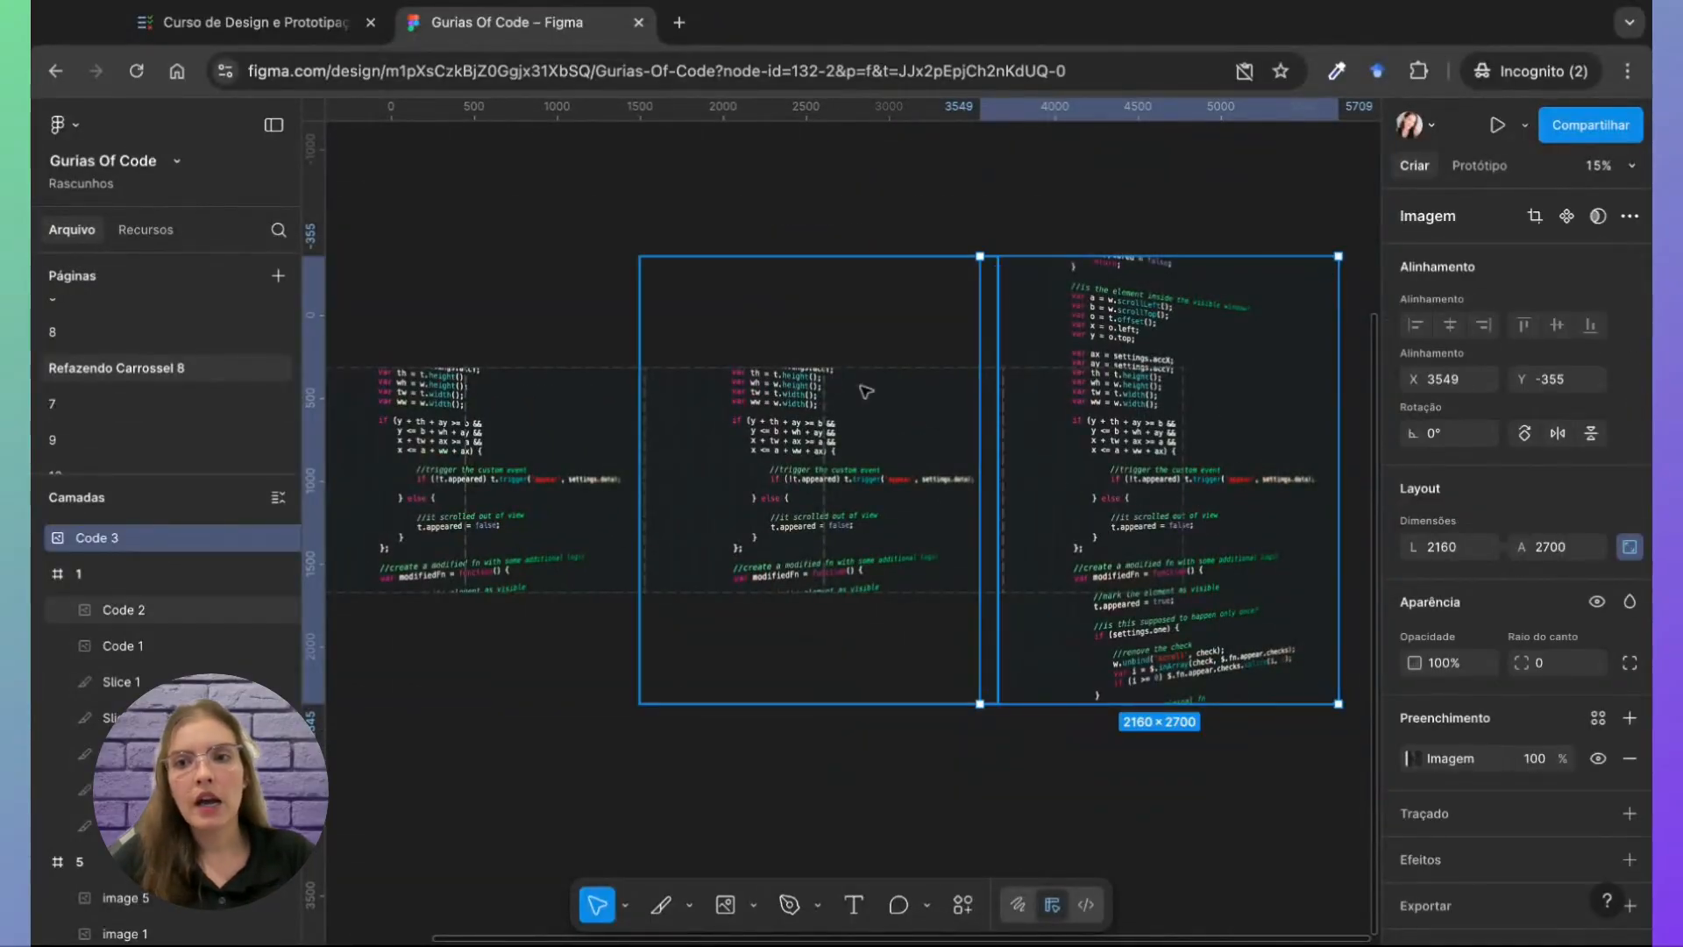
click(928, 398)
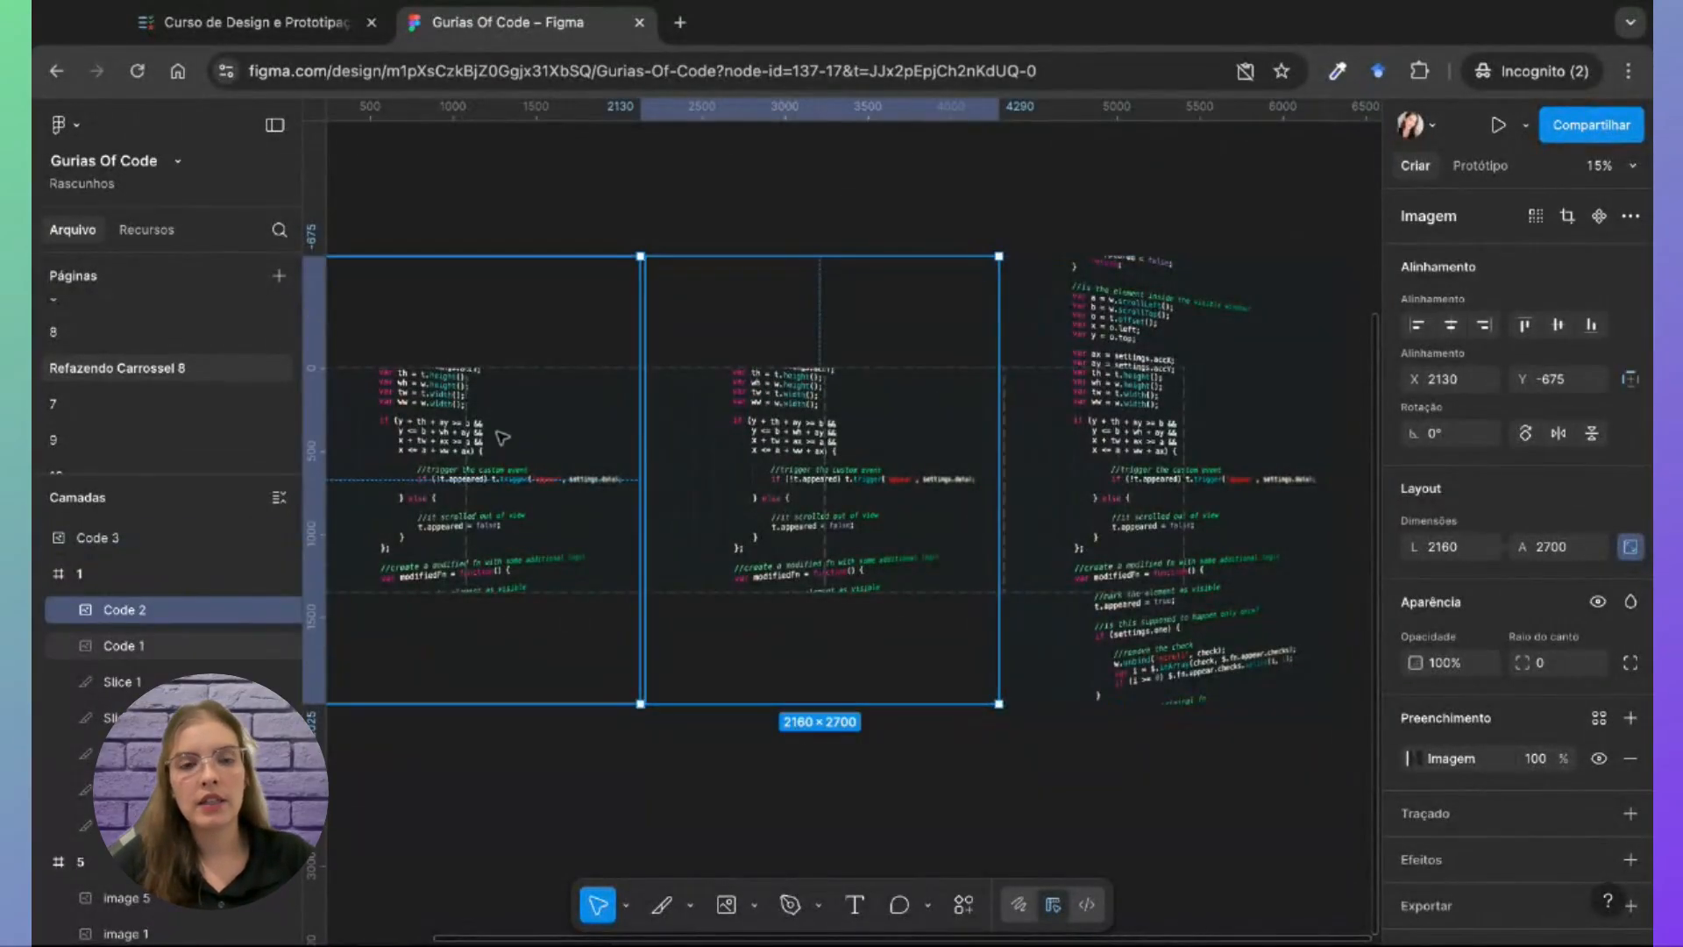
scroll(500, 436, left, 3)
scroll(500, 436, up, 1)
scroll(501, 436, left, 1)
click(463, 384)
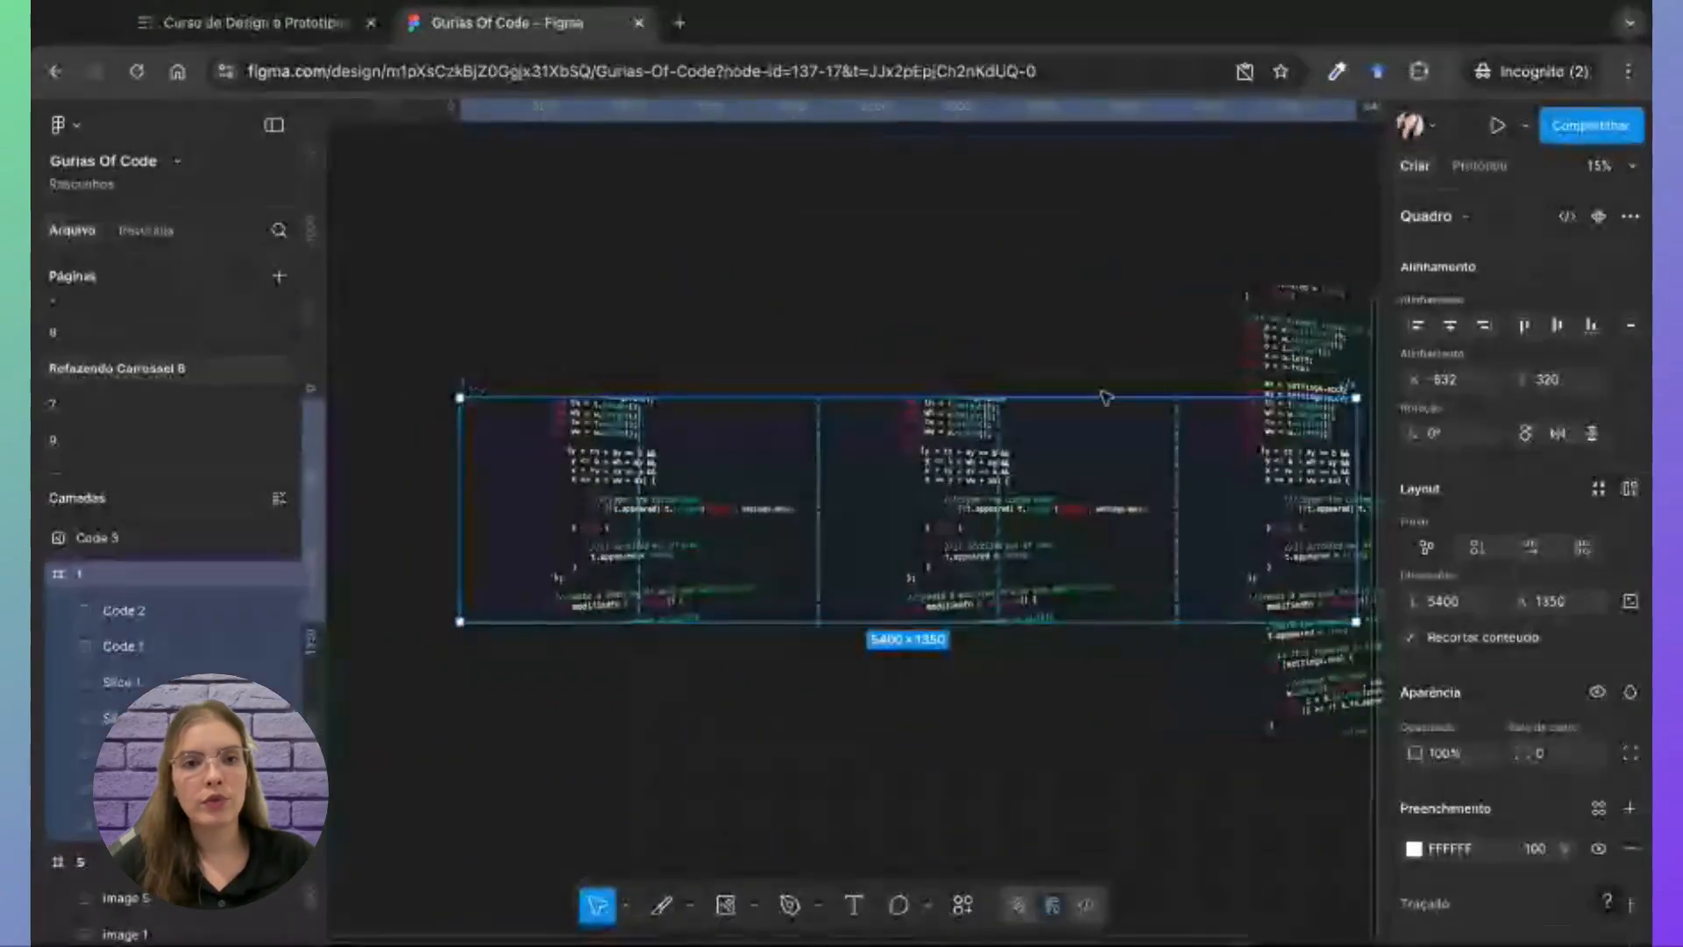
click(1410, 638)
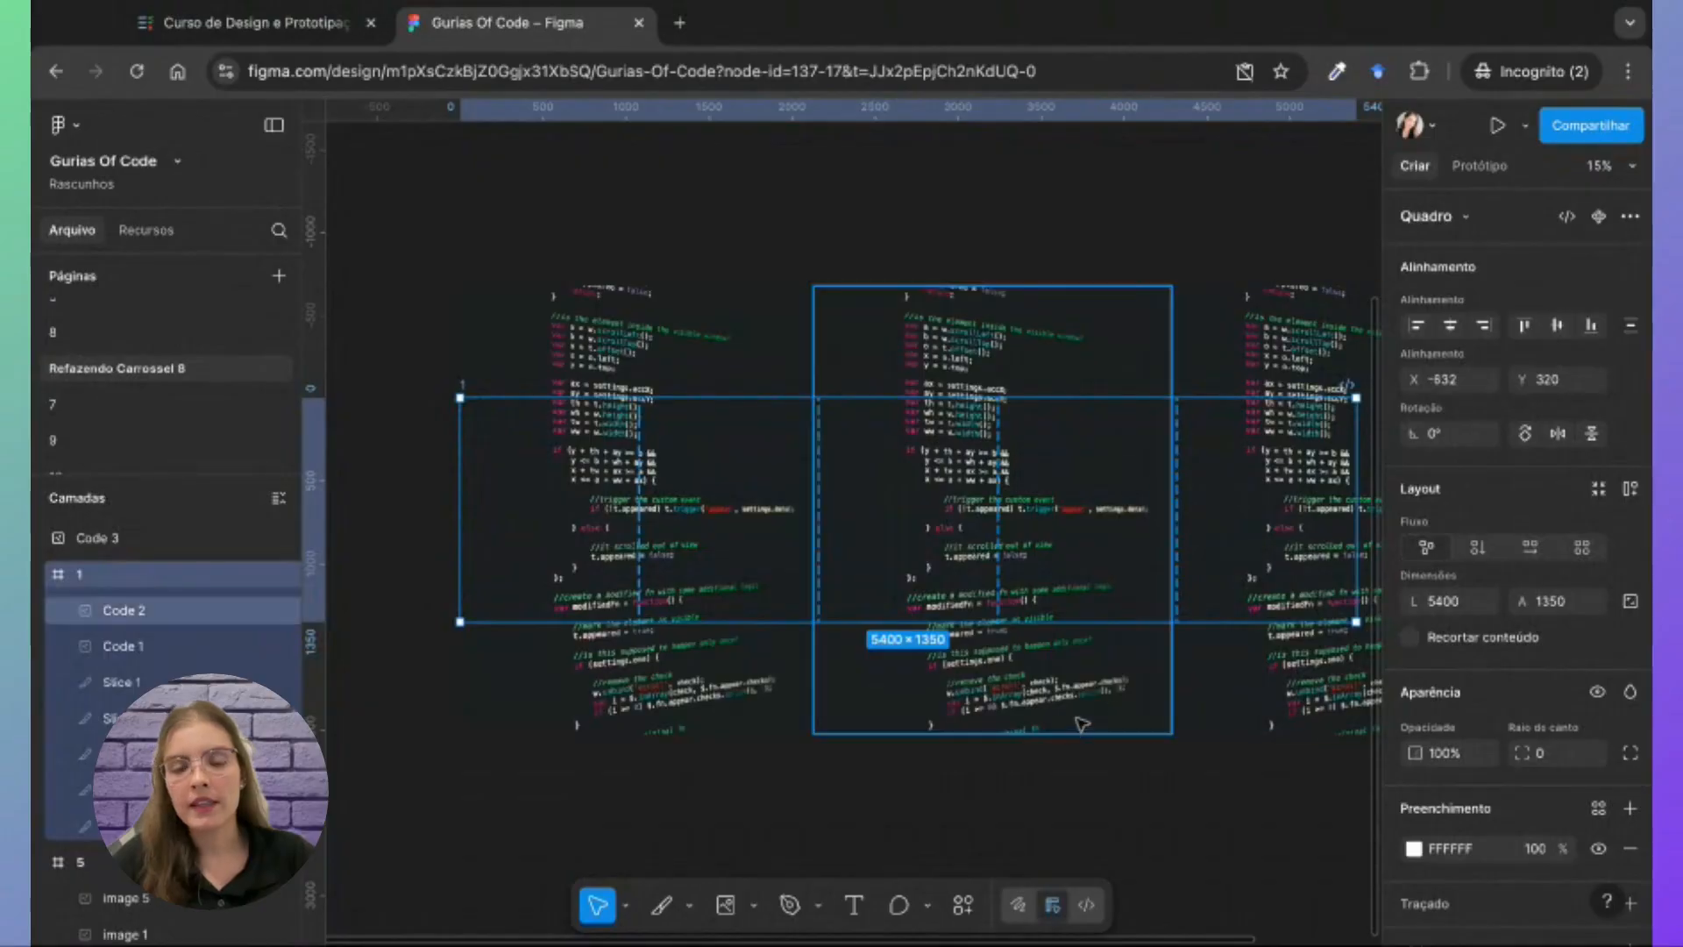
scroll(1183, 689, right, 4)
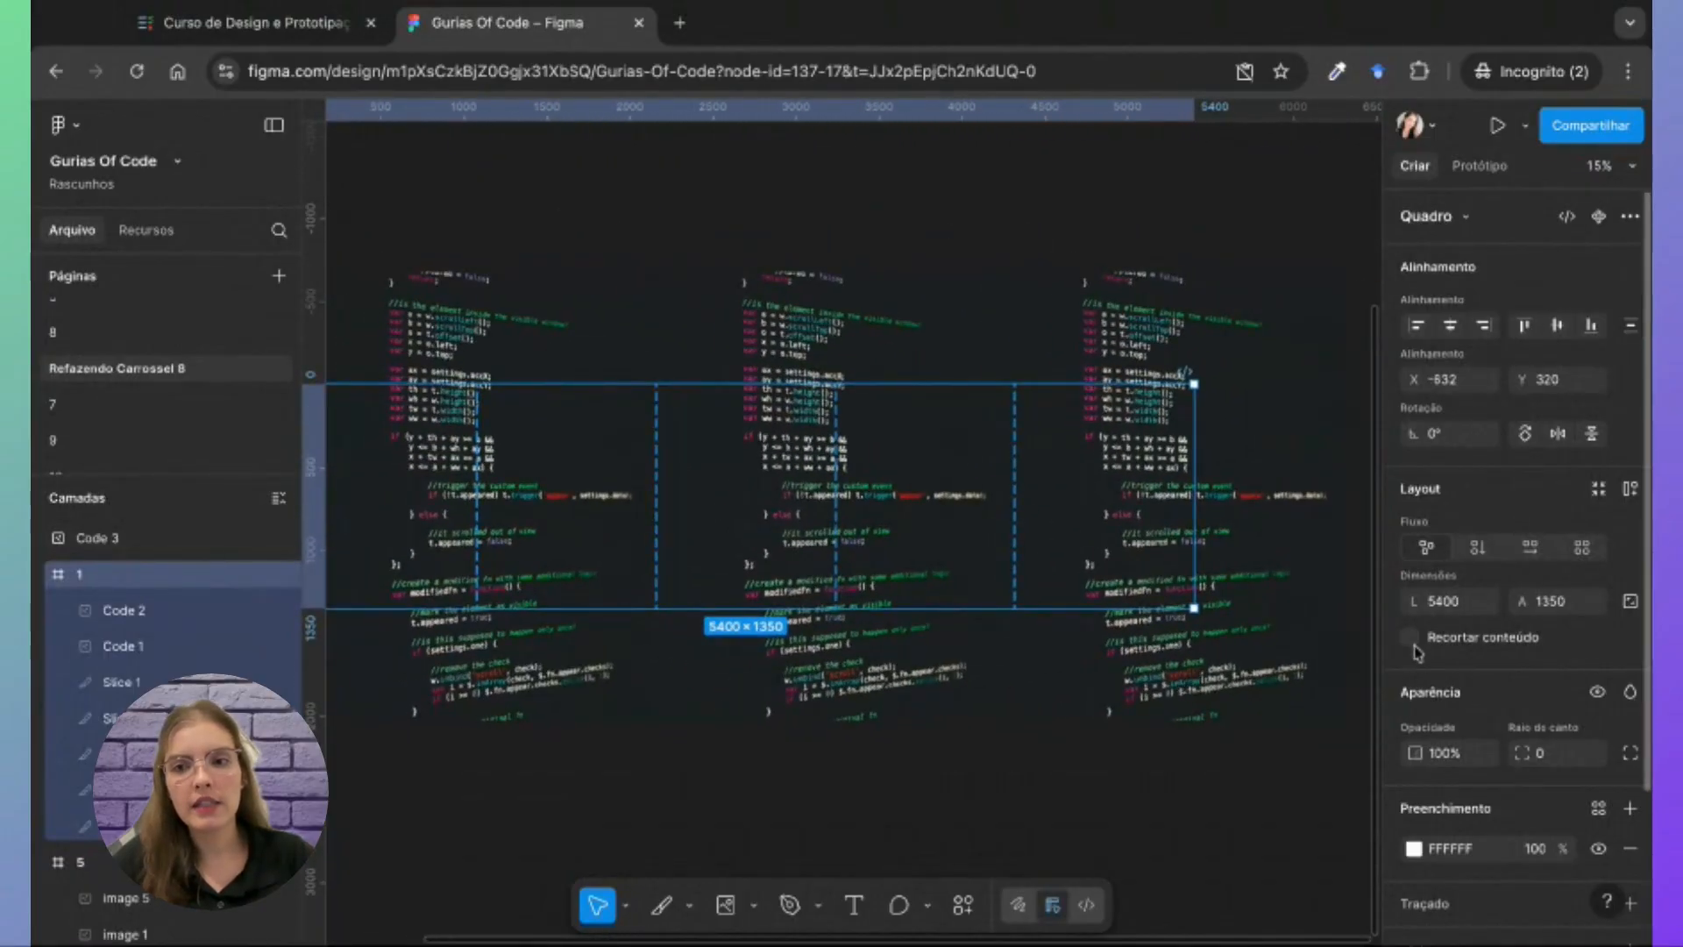
click(1411, 639)
click(1071, 675)
click(699, 727)
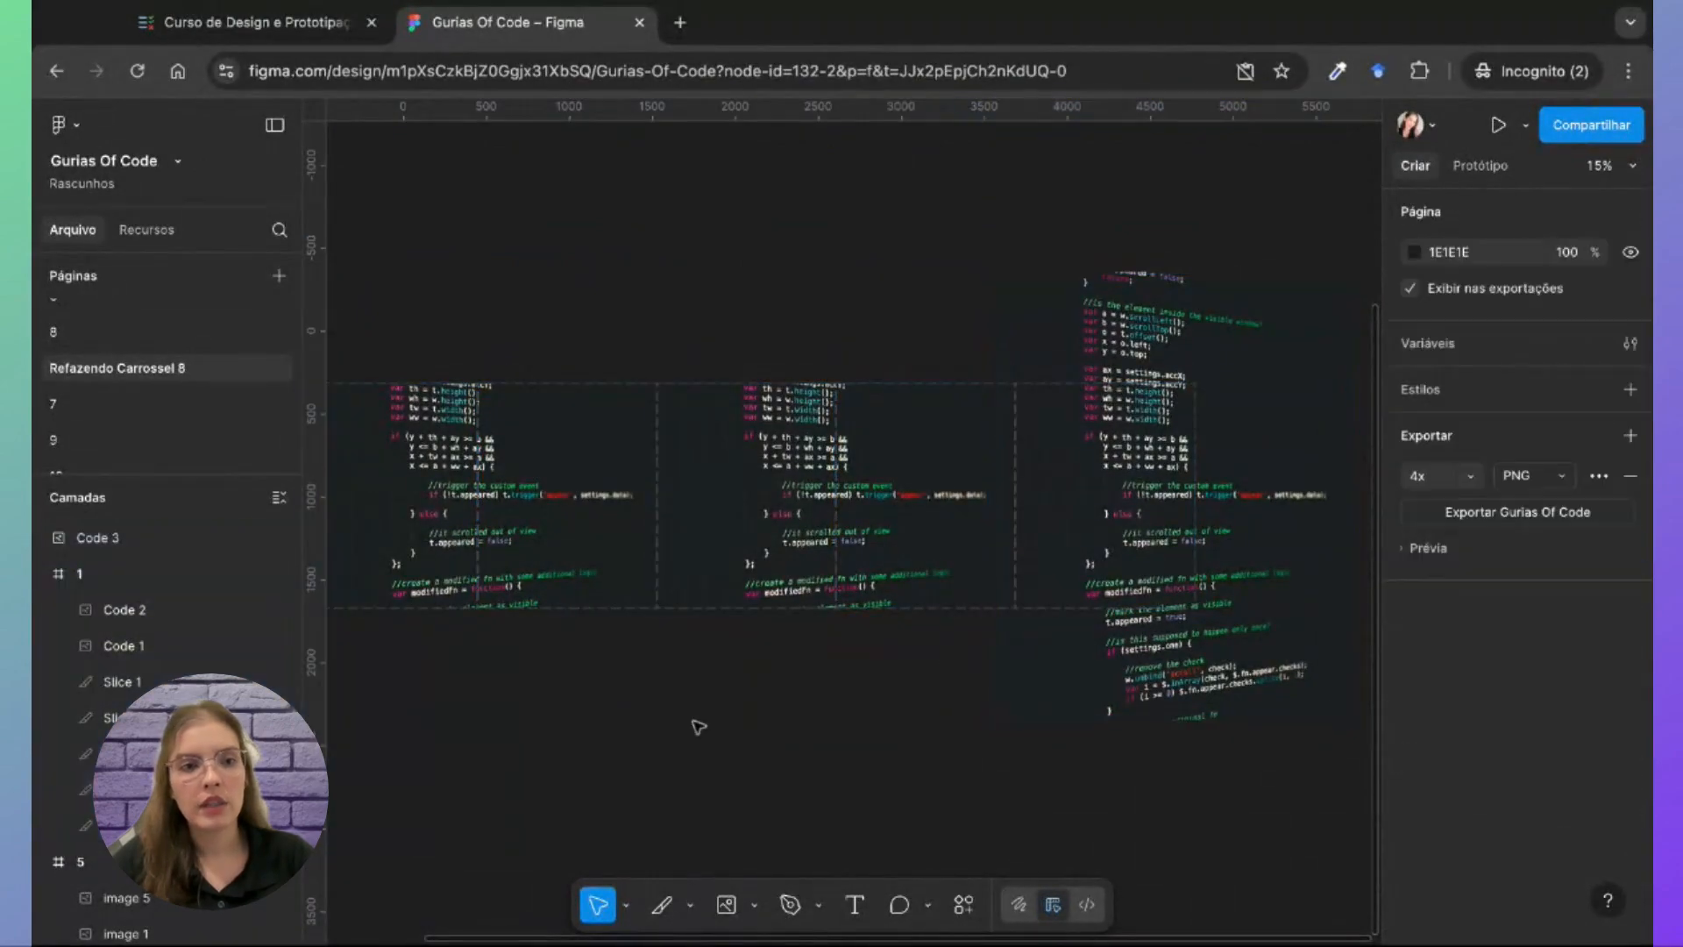
Step: Move the Code 3 layer into frame 1 so the third code image is clipped to the frame
click(112, 541)
mouse_move(112, 541)
mouse_down()
mouse_move(136, 611)
mouse_move(123, 550)
mouse_up()
click(114, 602)
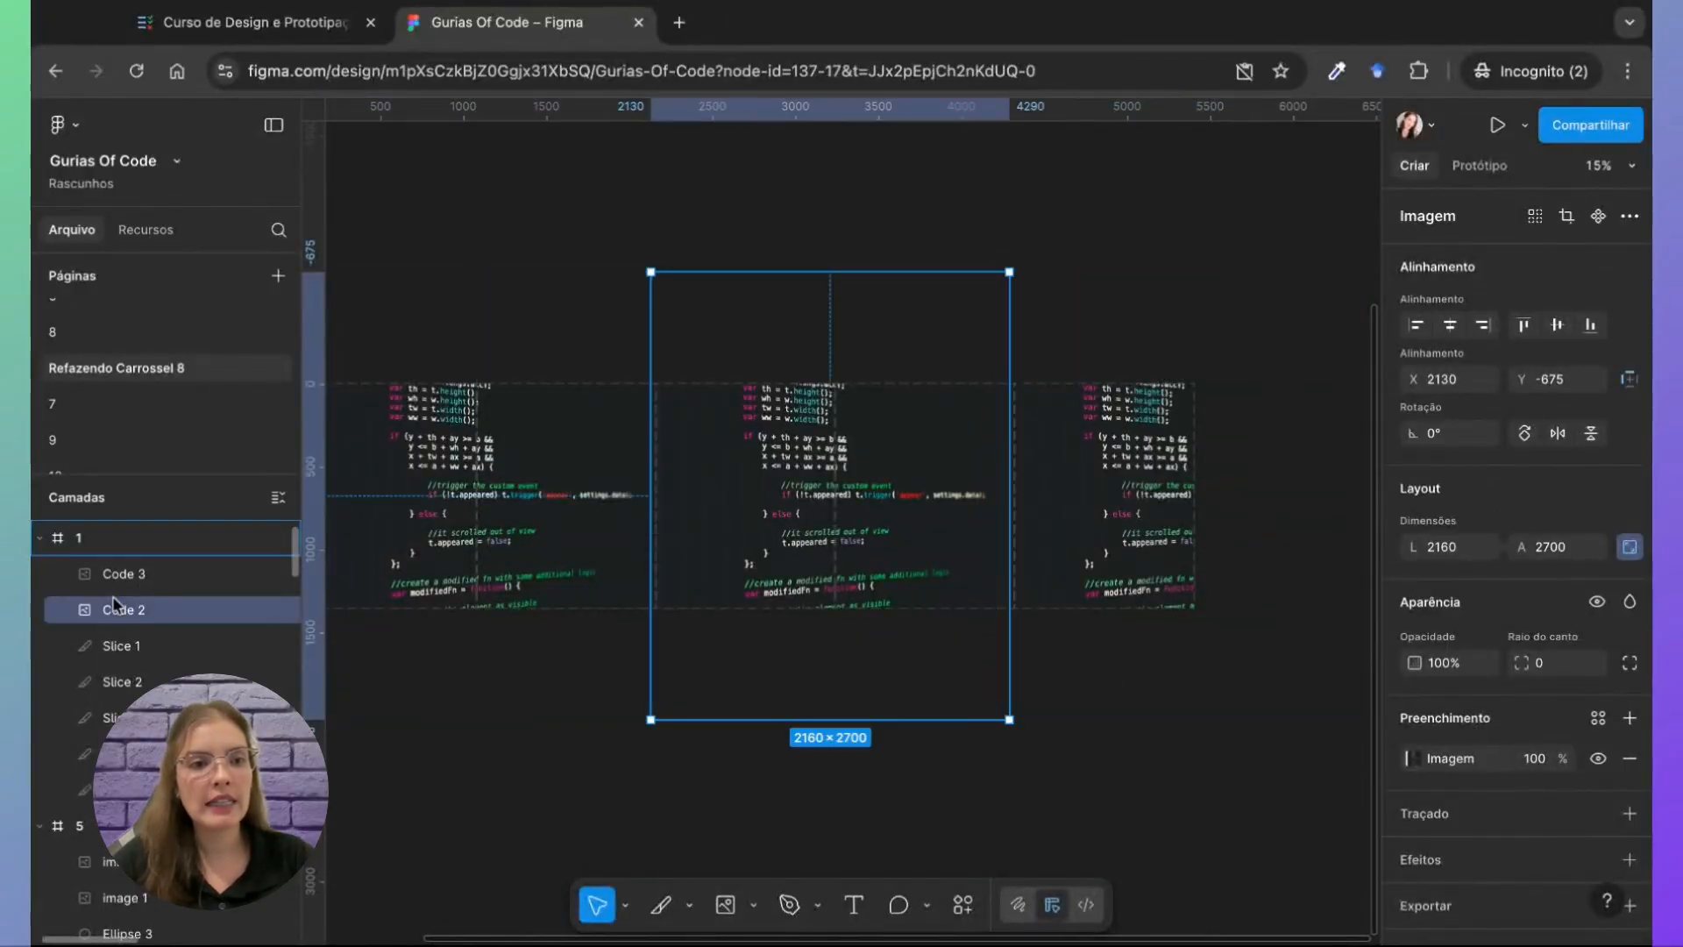
Step: Take the Code 2 layer out of frame 1 to compare its unclipped image, and put it back inside the frame
scroll(113, 599, up, 1)
drag(114, 638, 109, 533)
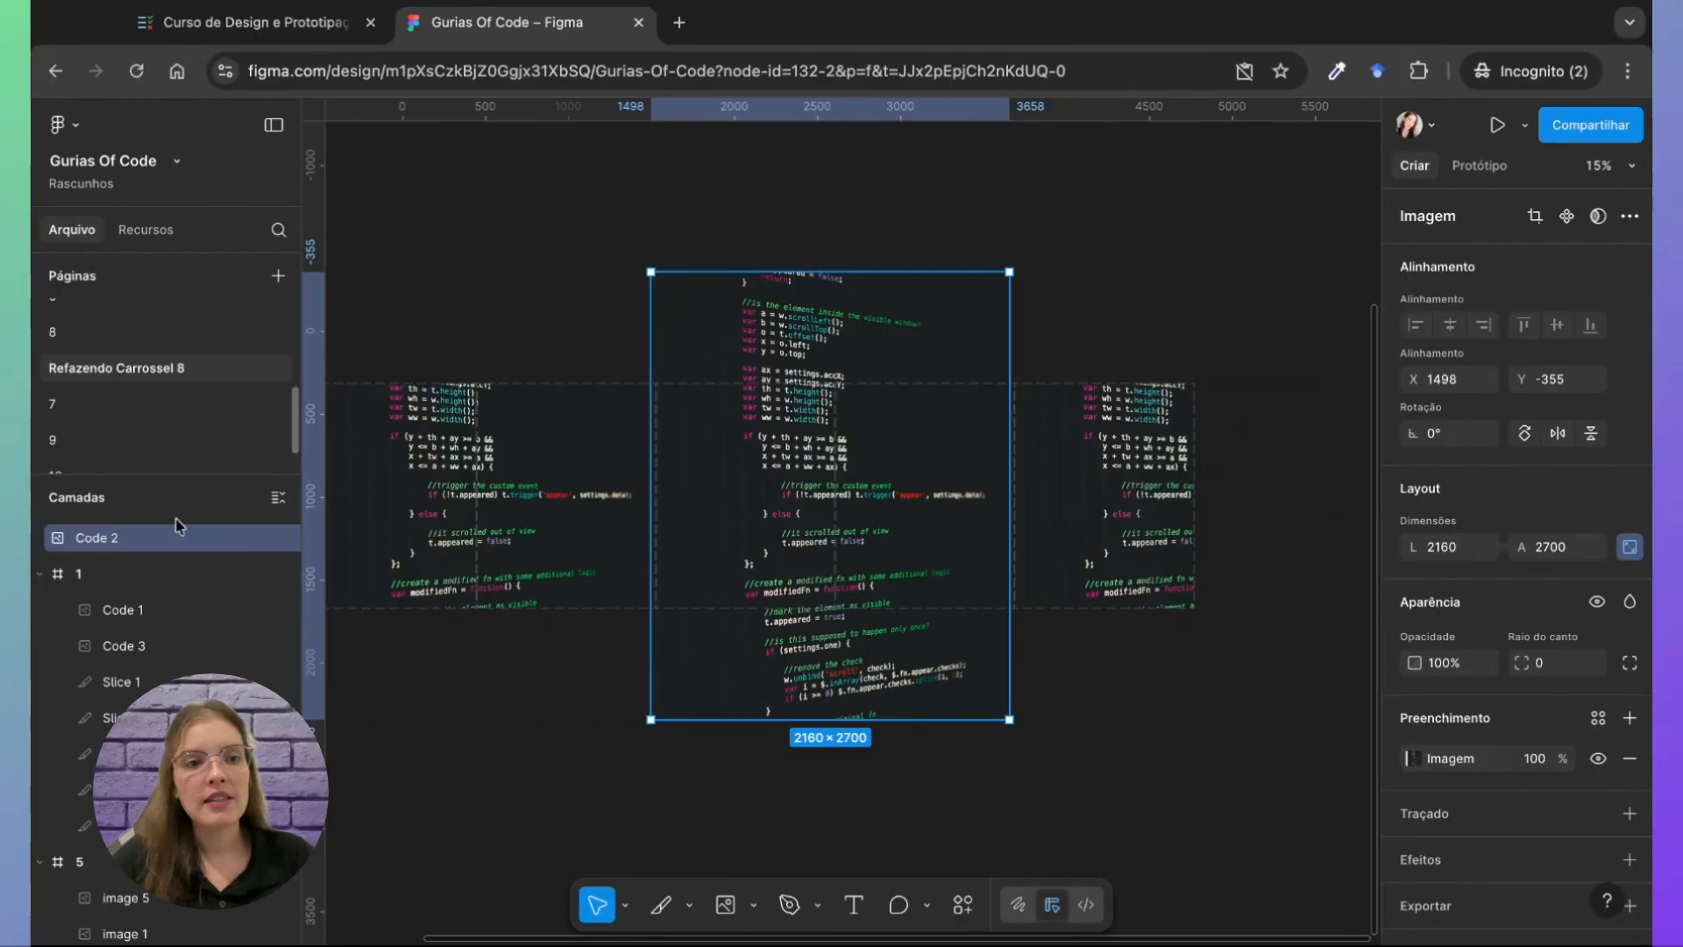
drag(106, 540, 131, 586)
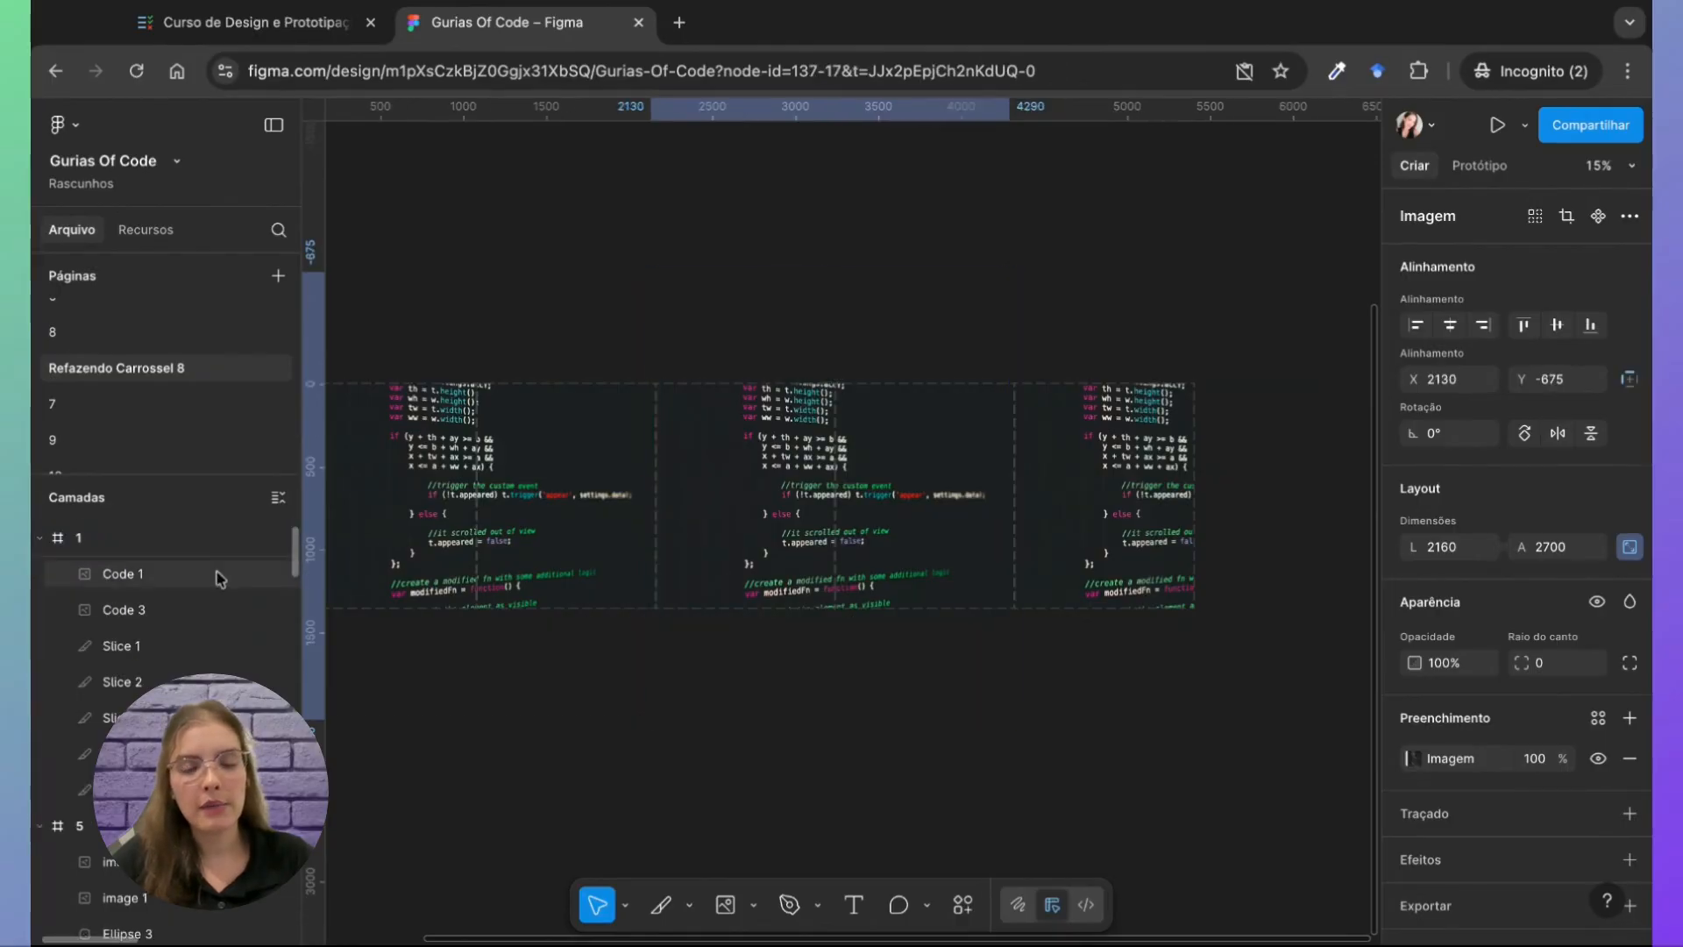
scroll(492, 492, left, 2)
scroll(503, 499, down, 1)
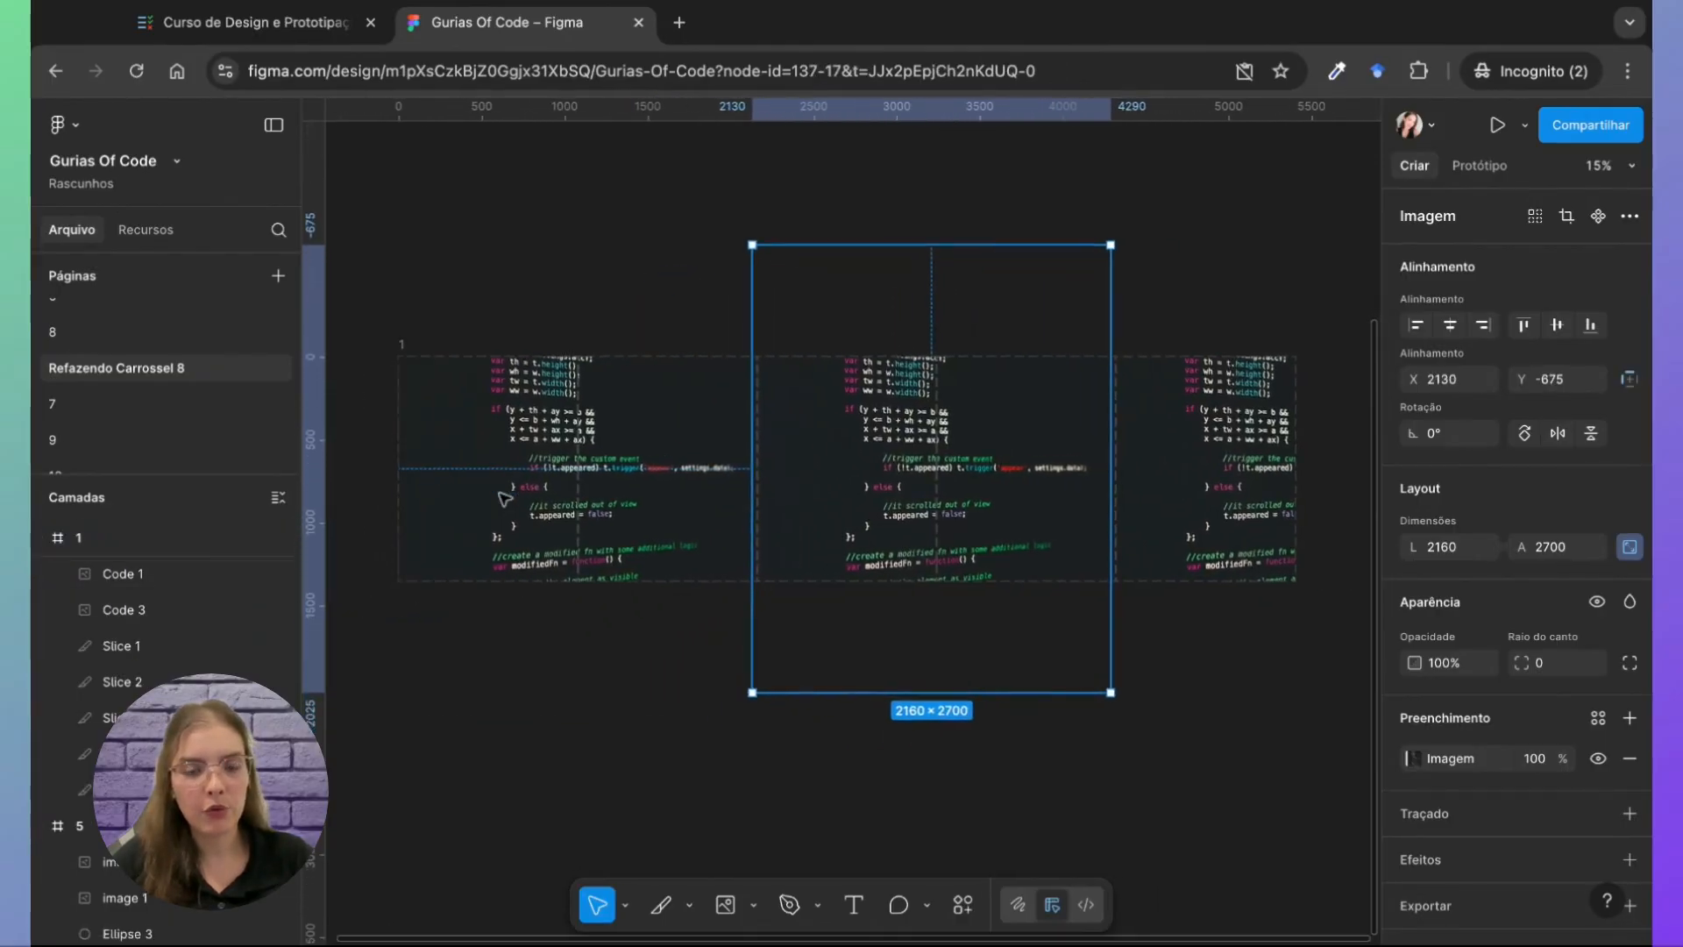
Step: Examine the repeated code background and the finished carousel's first slide, checking the purple gradient rectangle over its background
click(446, 710)
scroll(417, 539, left, 1)
scroll(417, 539, down, 1)
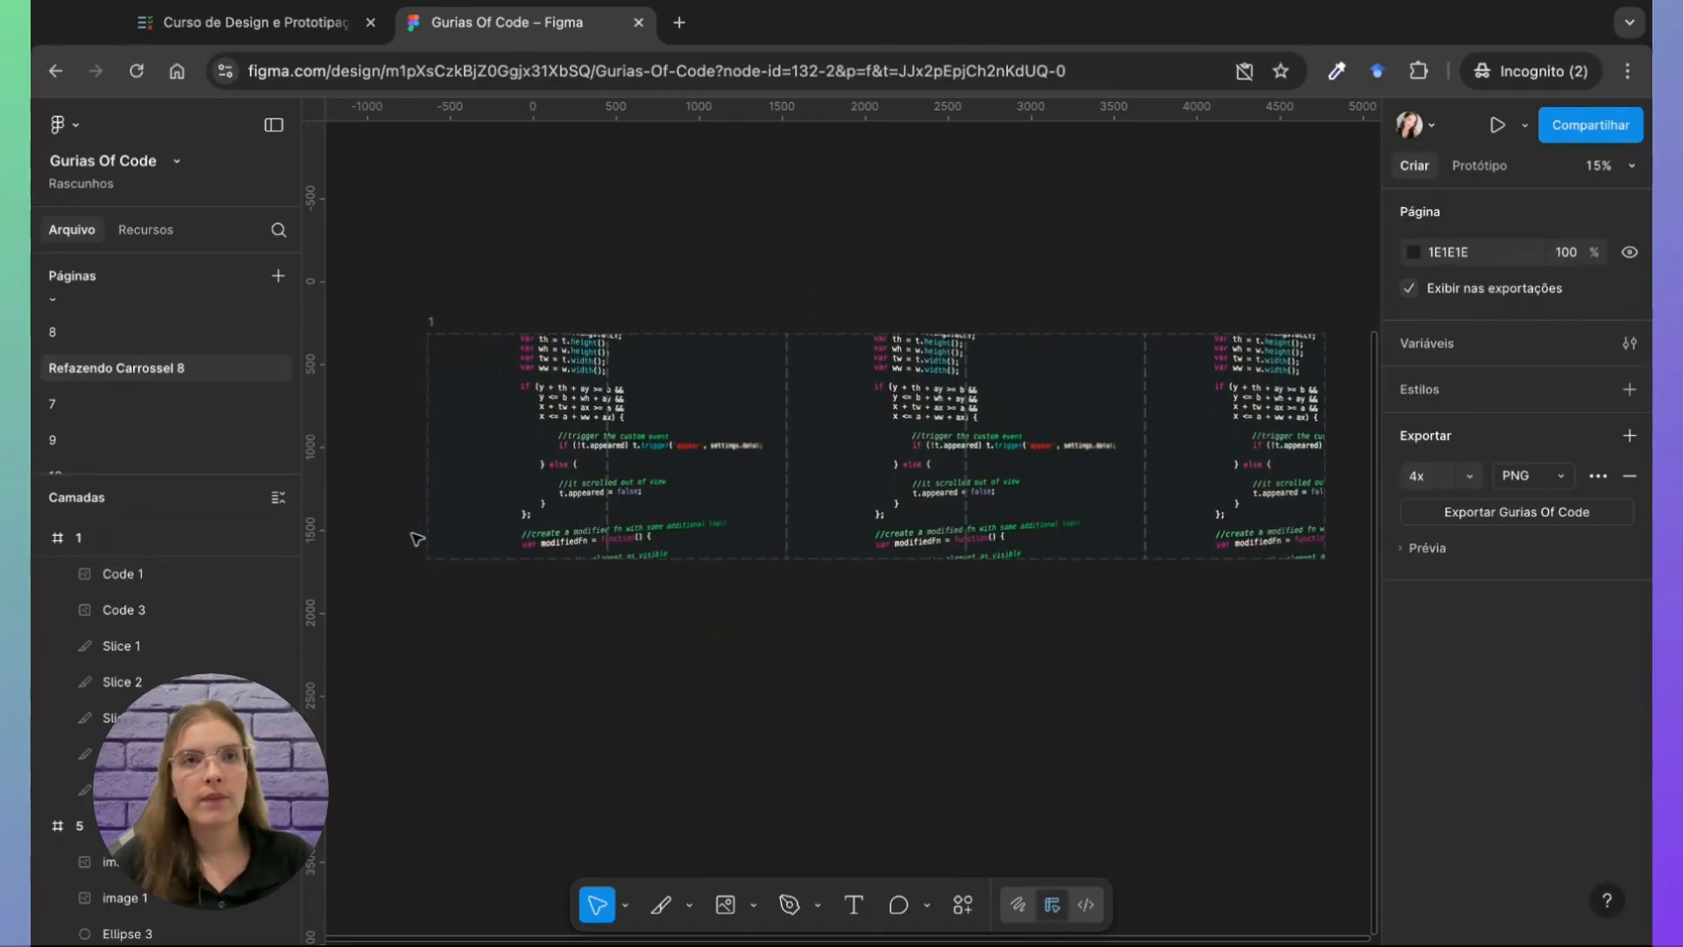
scroll(418, 539, right, 2)
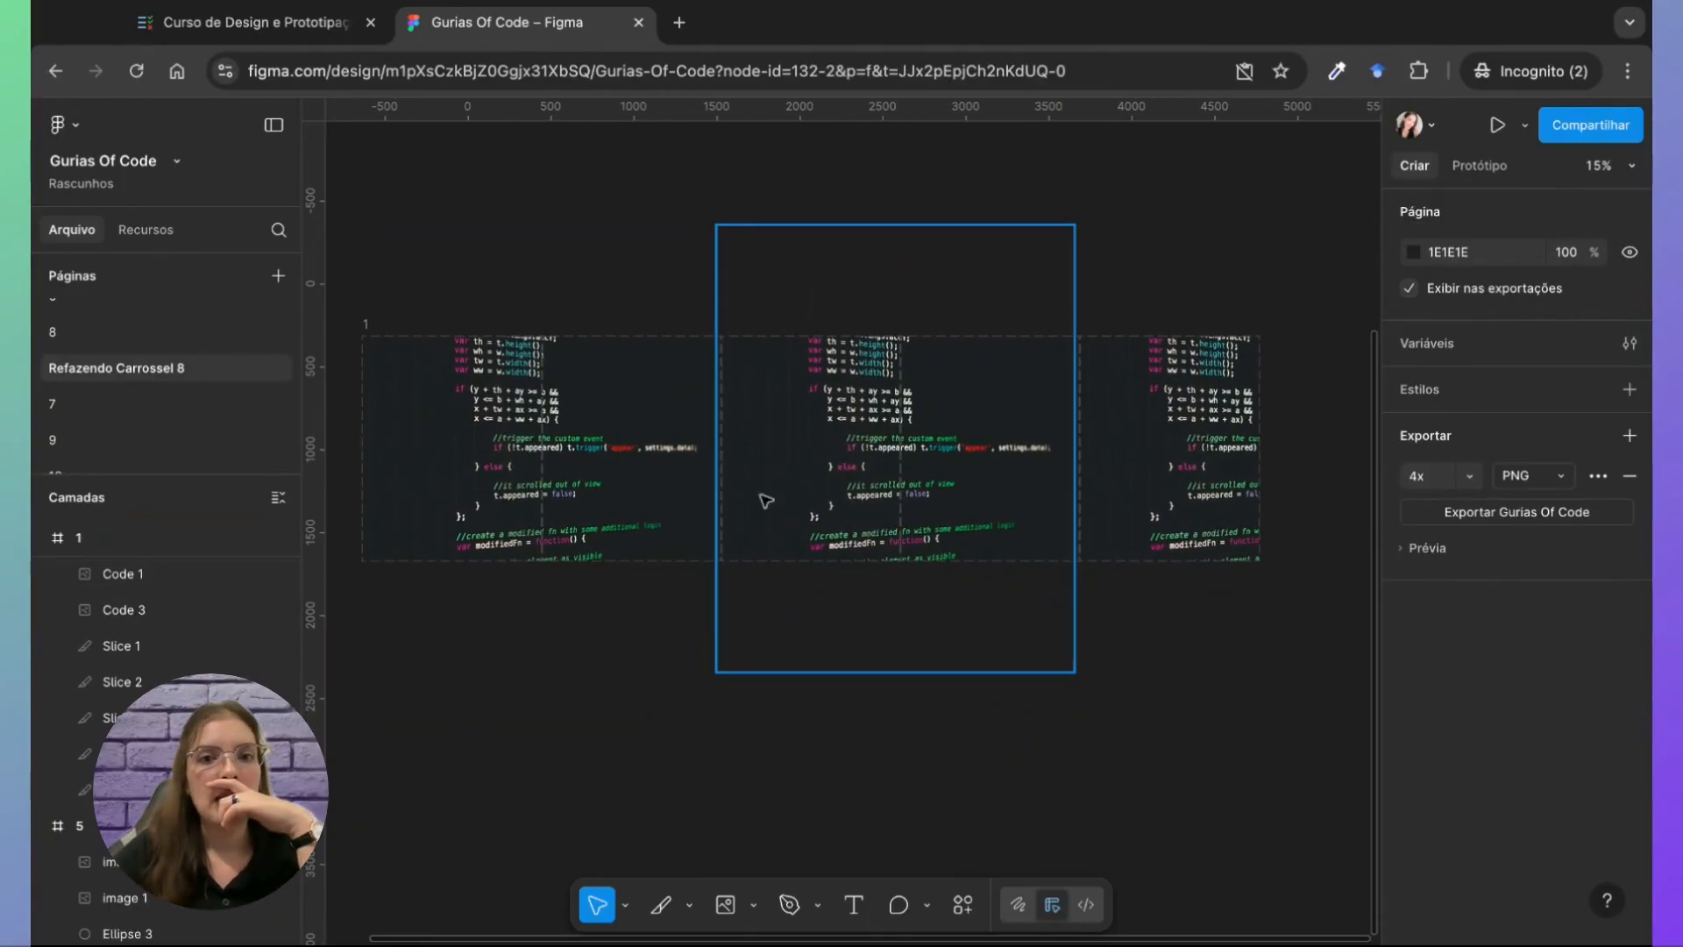
scroll(676, 594, left, 1)
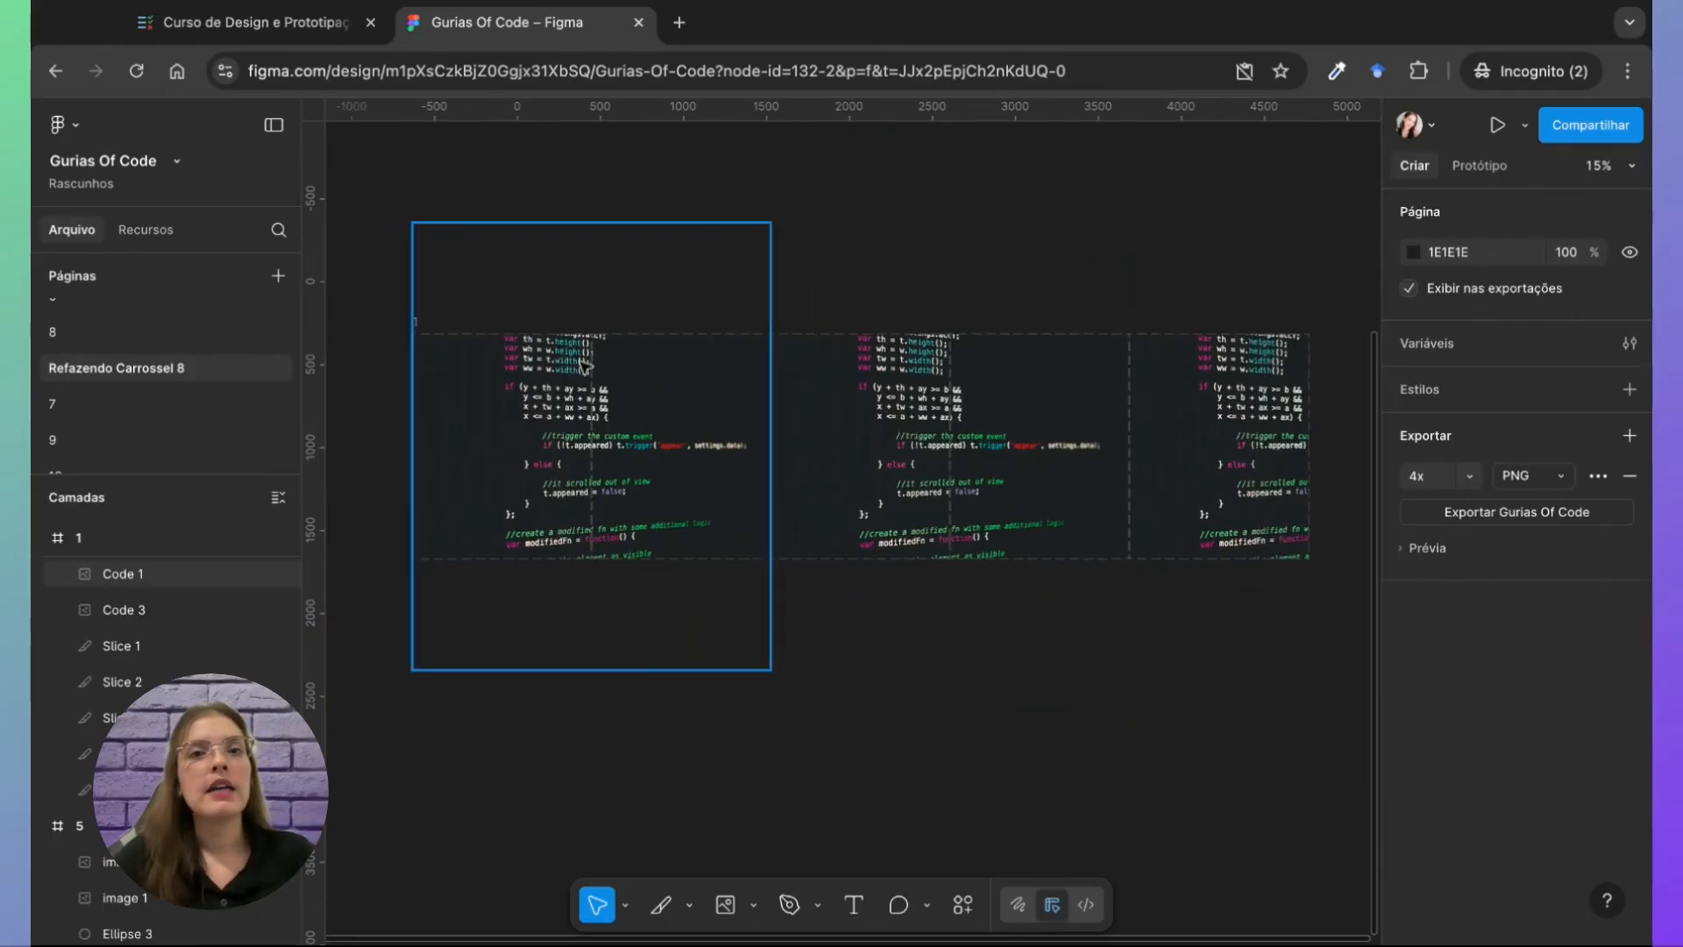
scroll(585, 366, up, 10)
scroll(585, 367, left, 4)
scroll(586, 366, down, 3)
scroll(585, 367, right, 2)
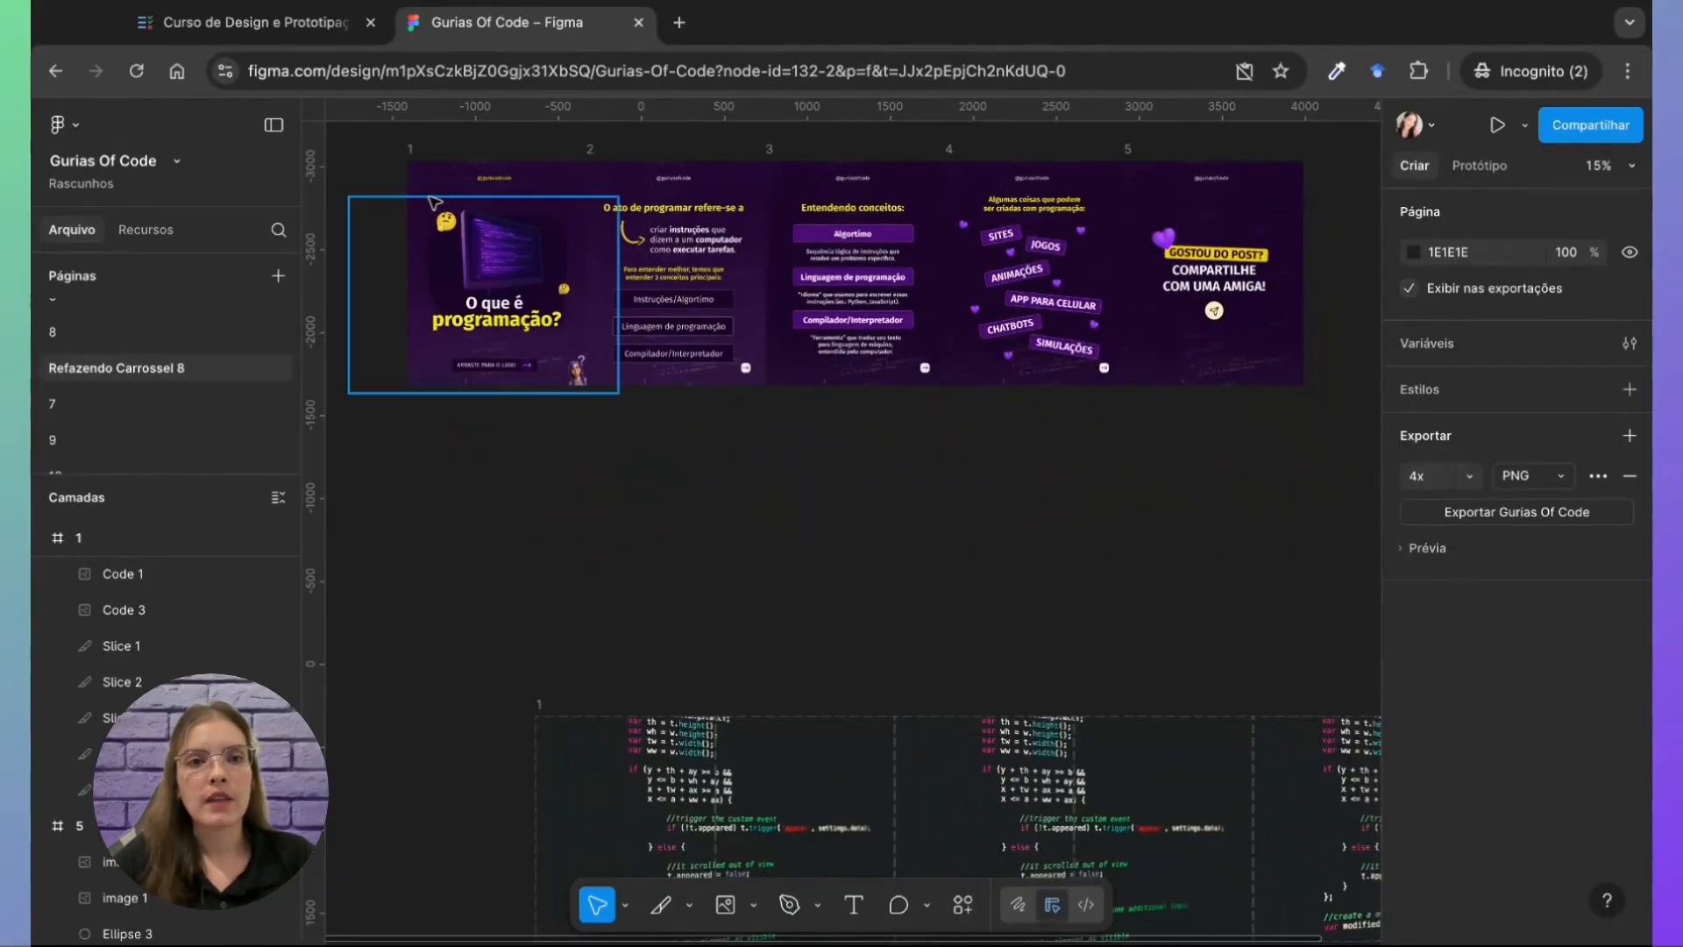
click(428, 197)
click(434, 172)
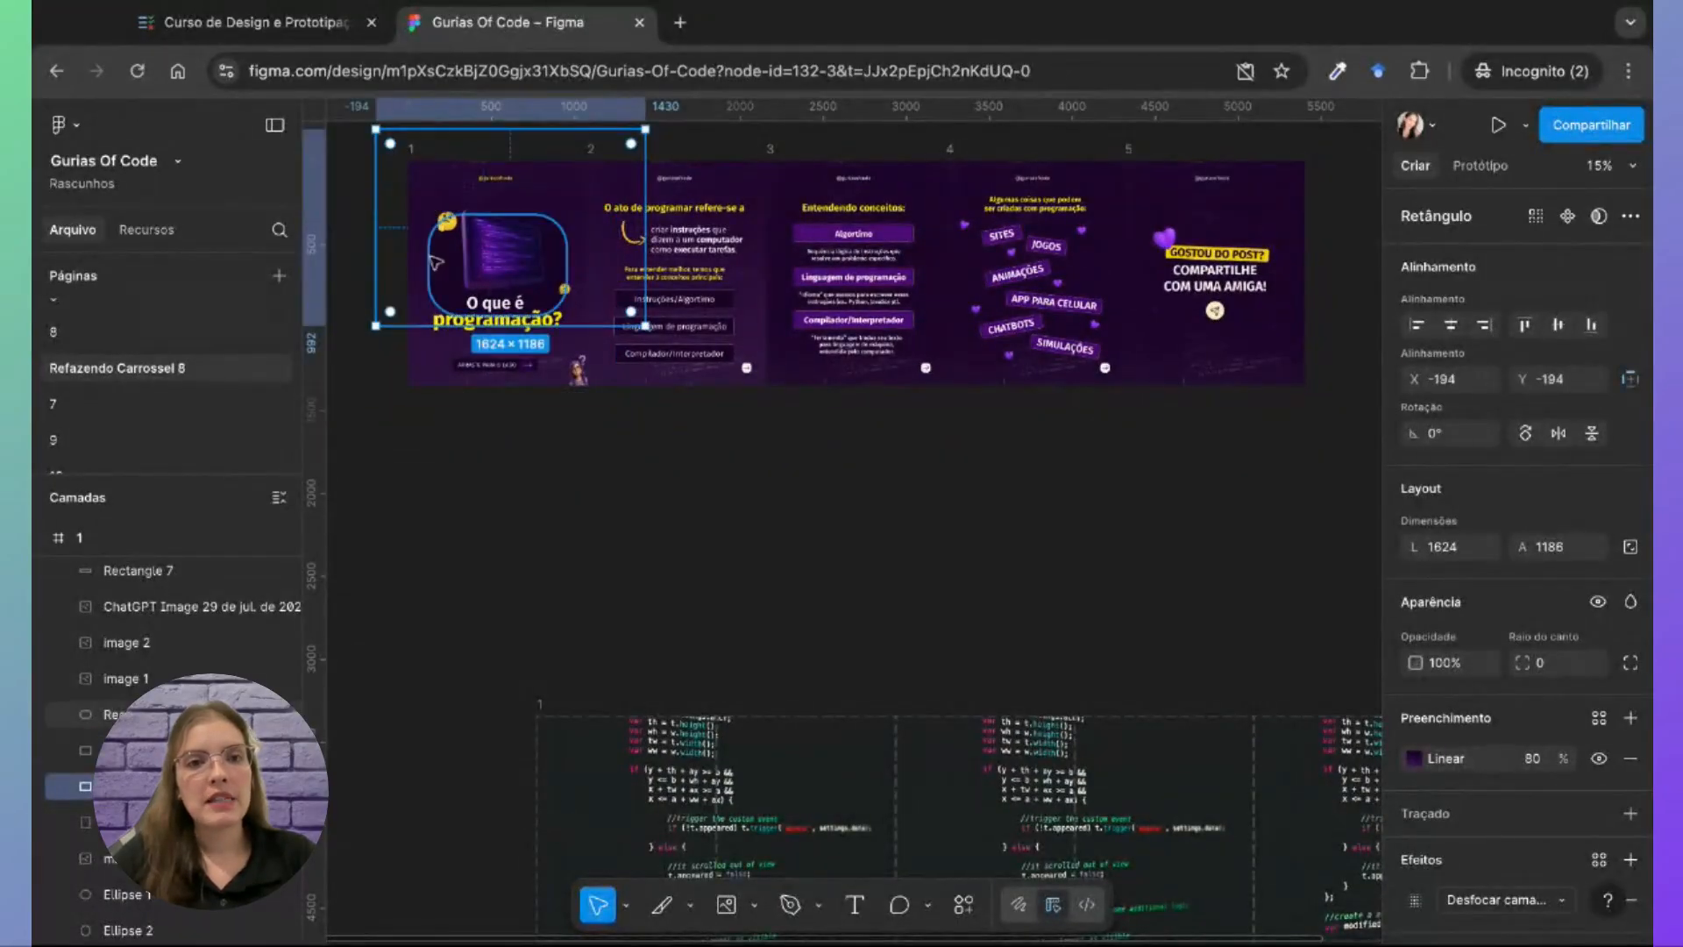
click(429, 541)
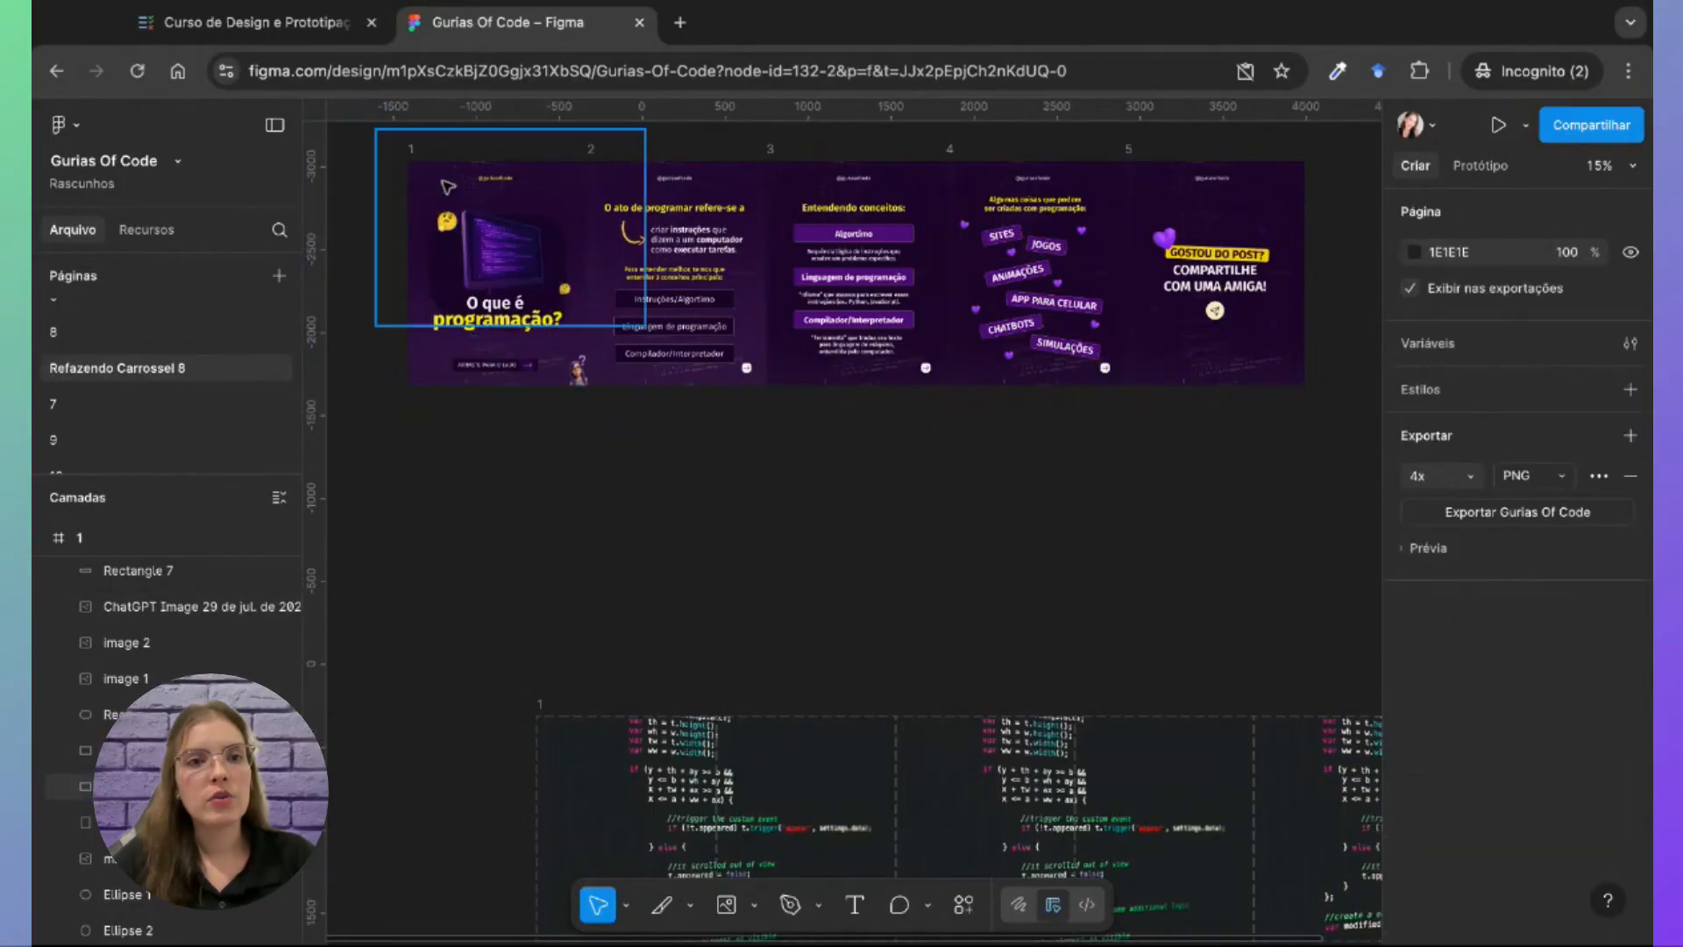
Step: Draw a rectangle about 5442 × 1471 covering the whole of frame 1 over the code images
click(434, 195)
scroll(511, 447, down, 3)
click(511, 447)
scroll(511, 447, down, 3)
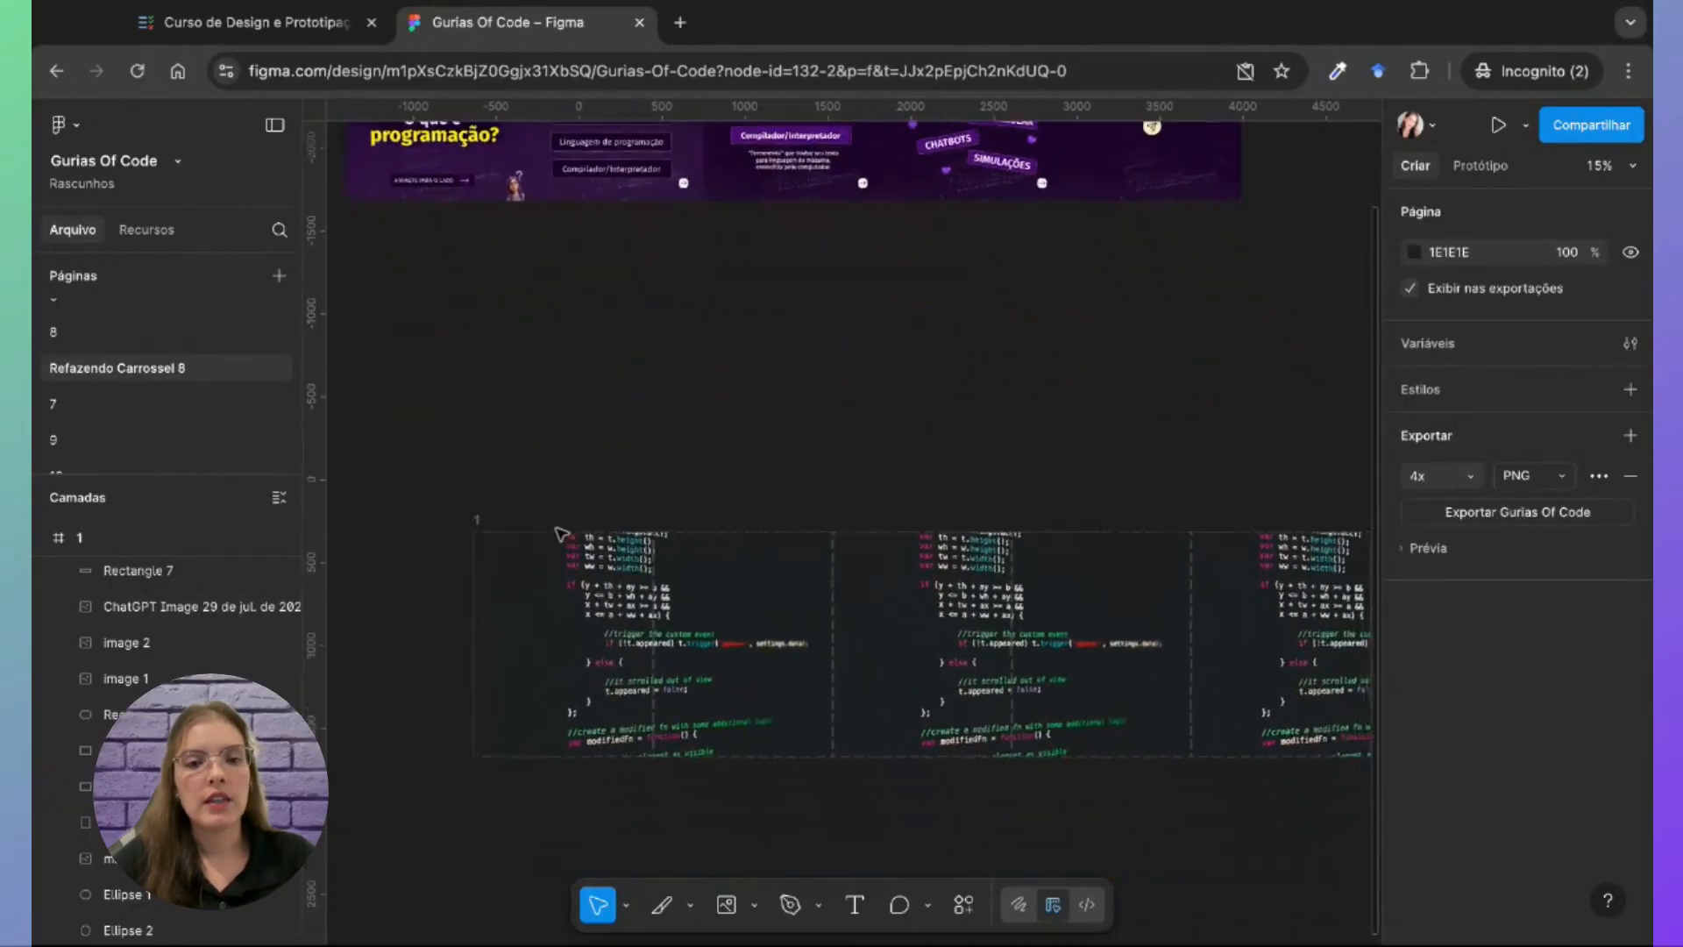
scroll(561, 533, up, 3)
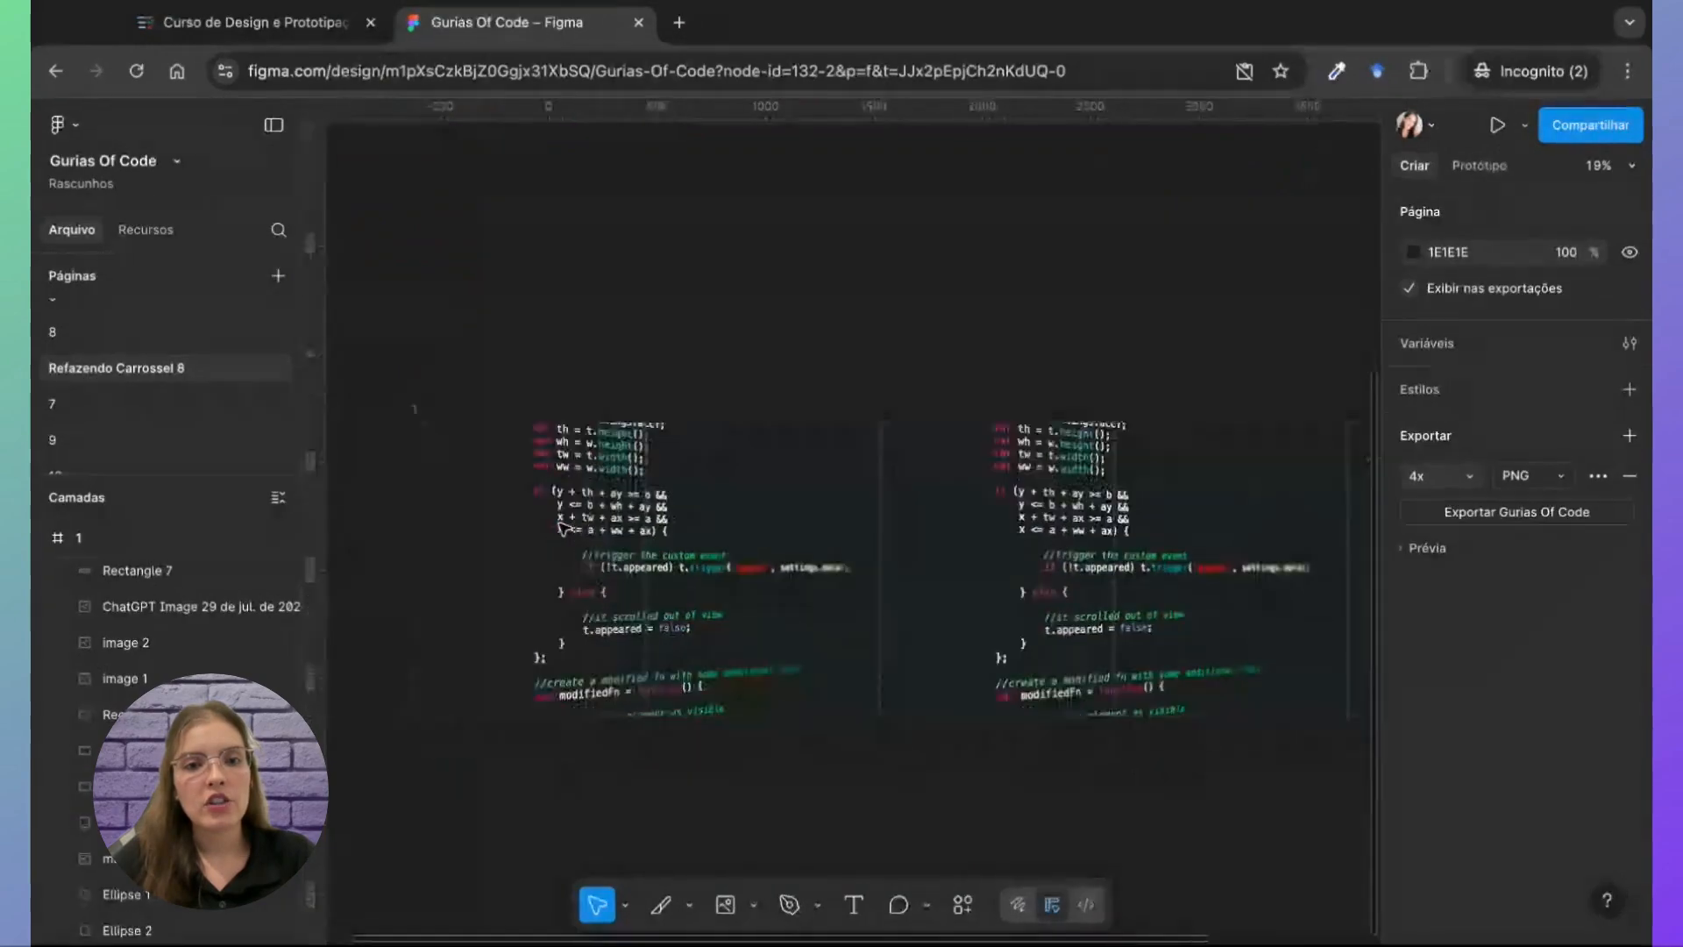
scroll(561, 525, right, 1)
scroll(526, 565, down, 2)
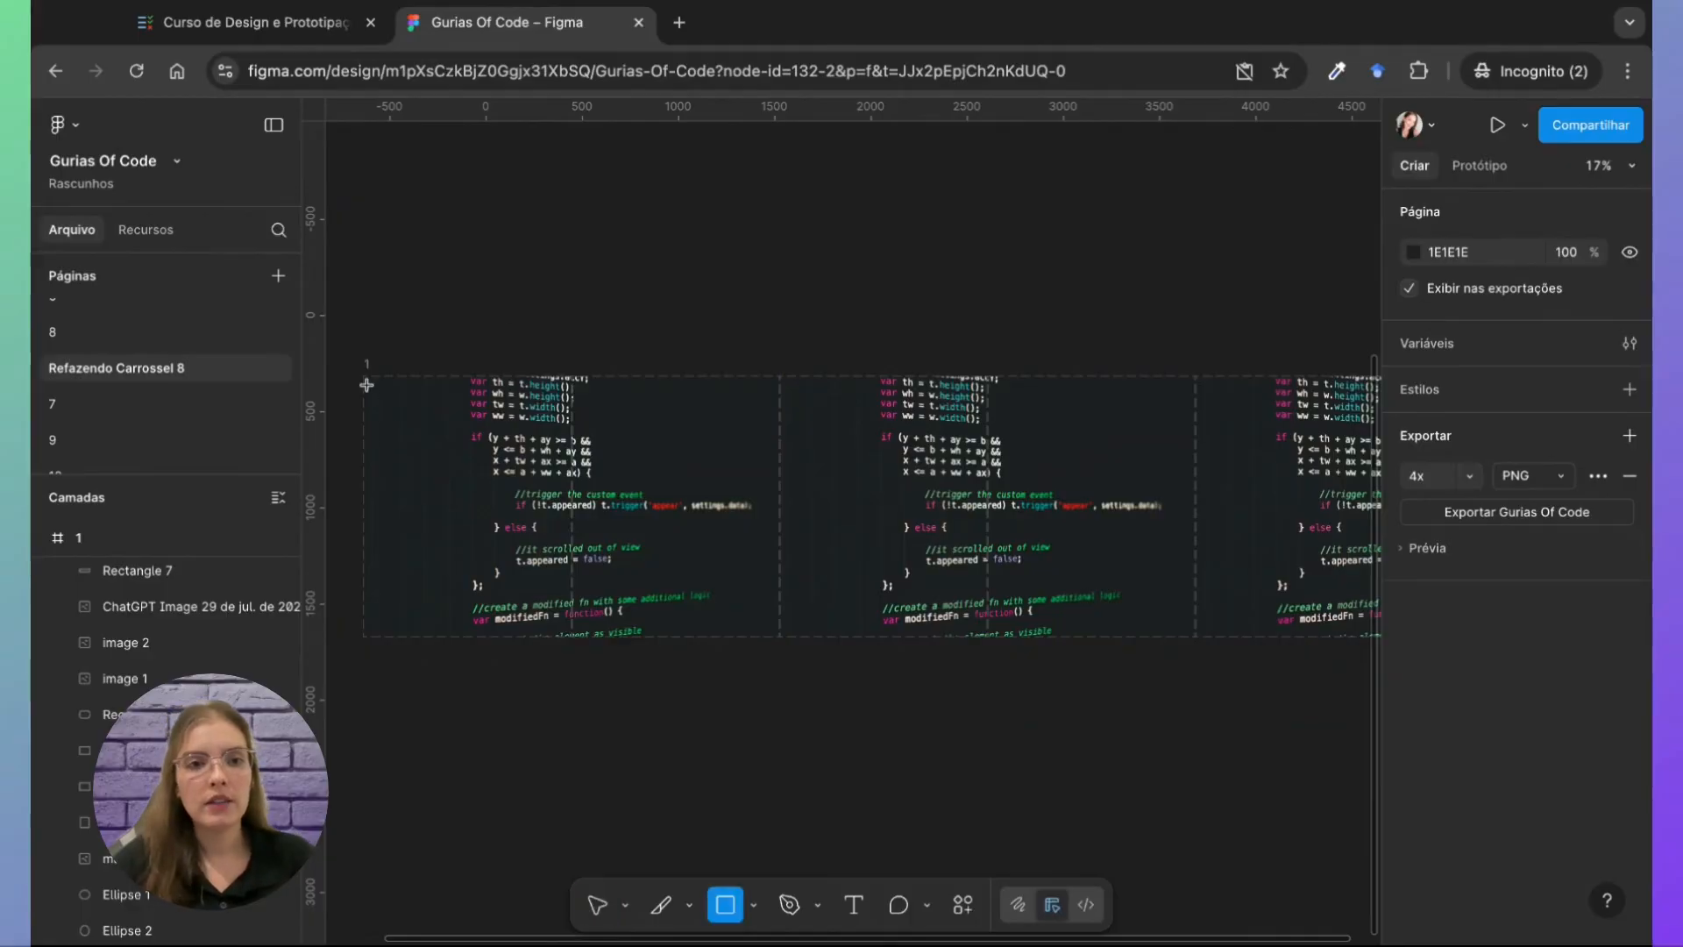
drag(366, 380, 1055, 660)
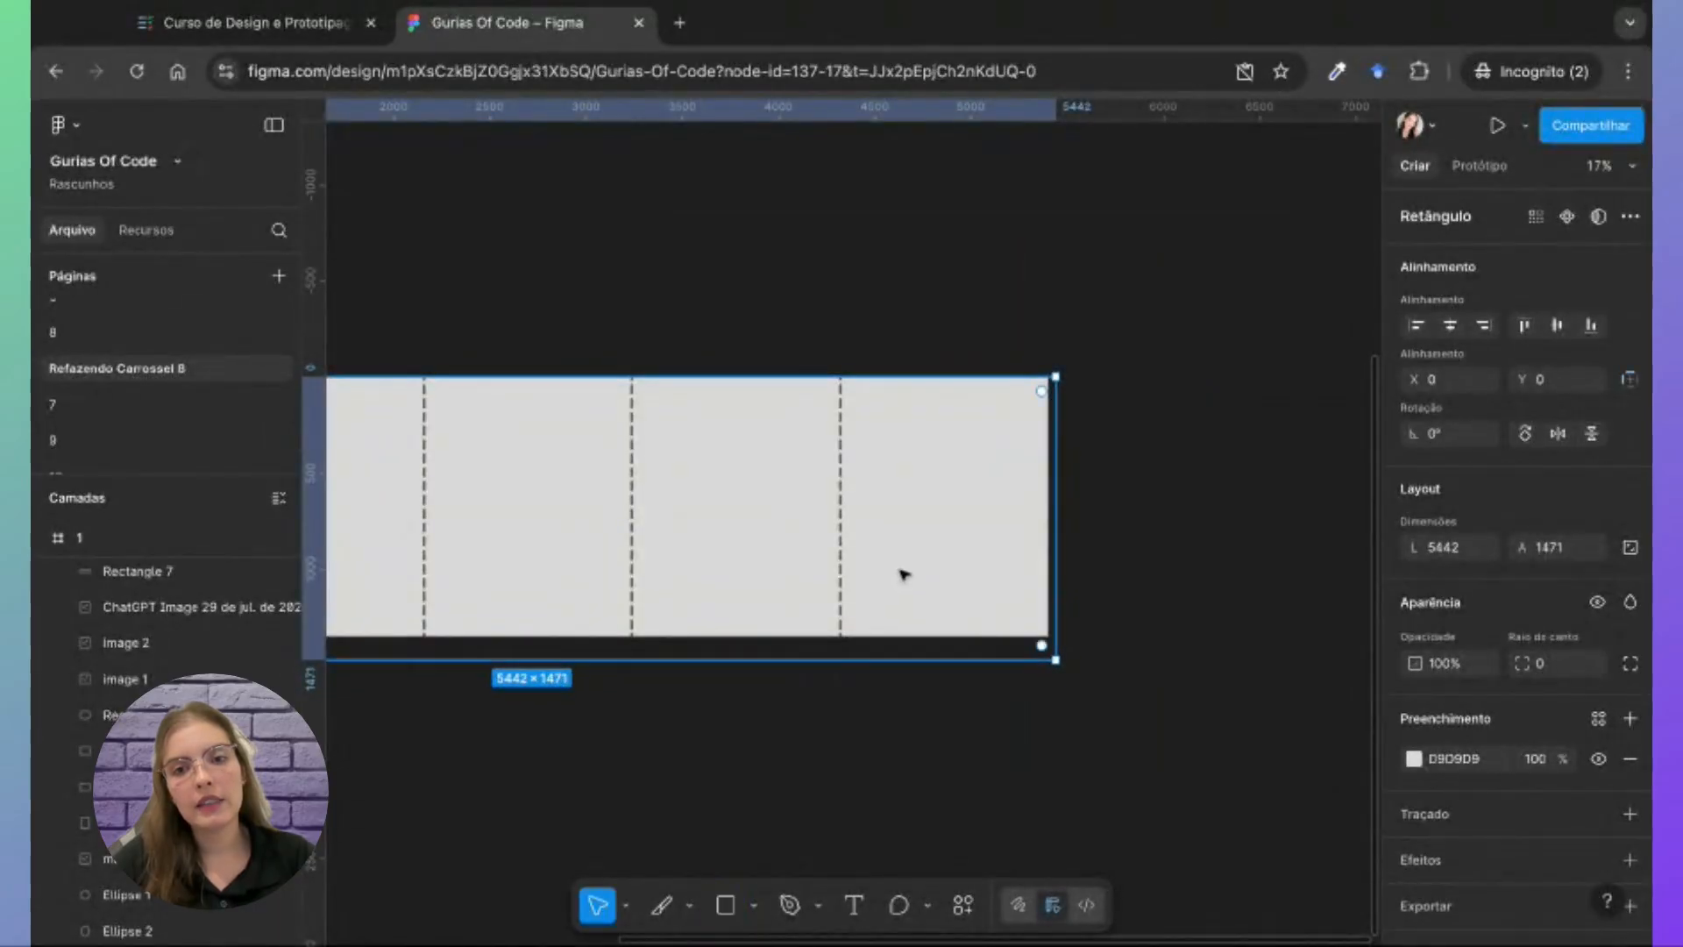
Step: Shift the new rectangle to about X -21, Y -61 so it overhangs frame 1 on every side
drag(895, 577, 892, 568)
scroll(894, 563, left, 6)
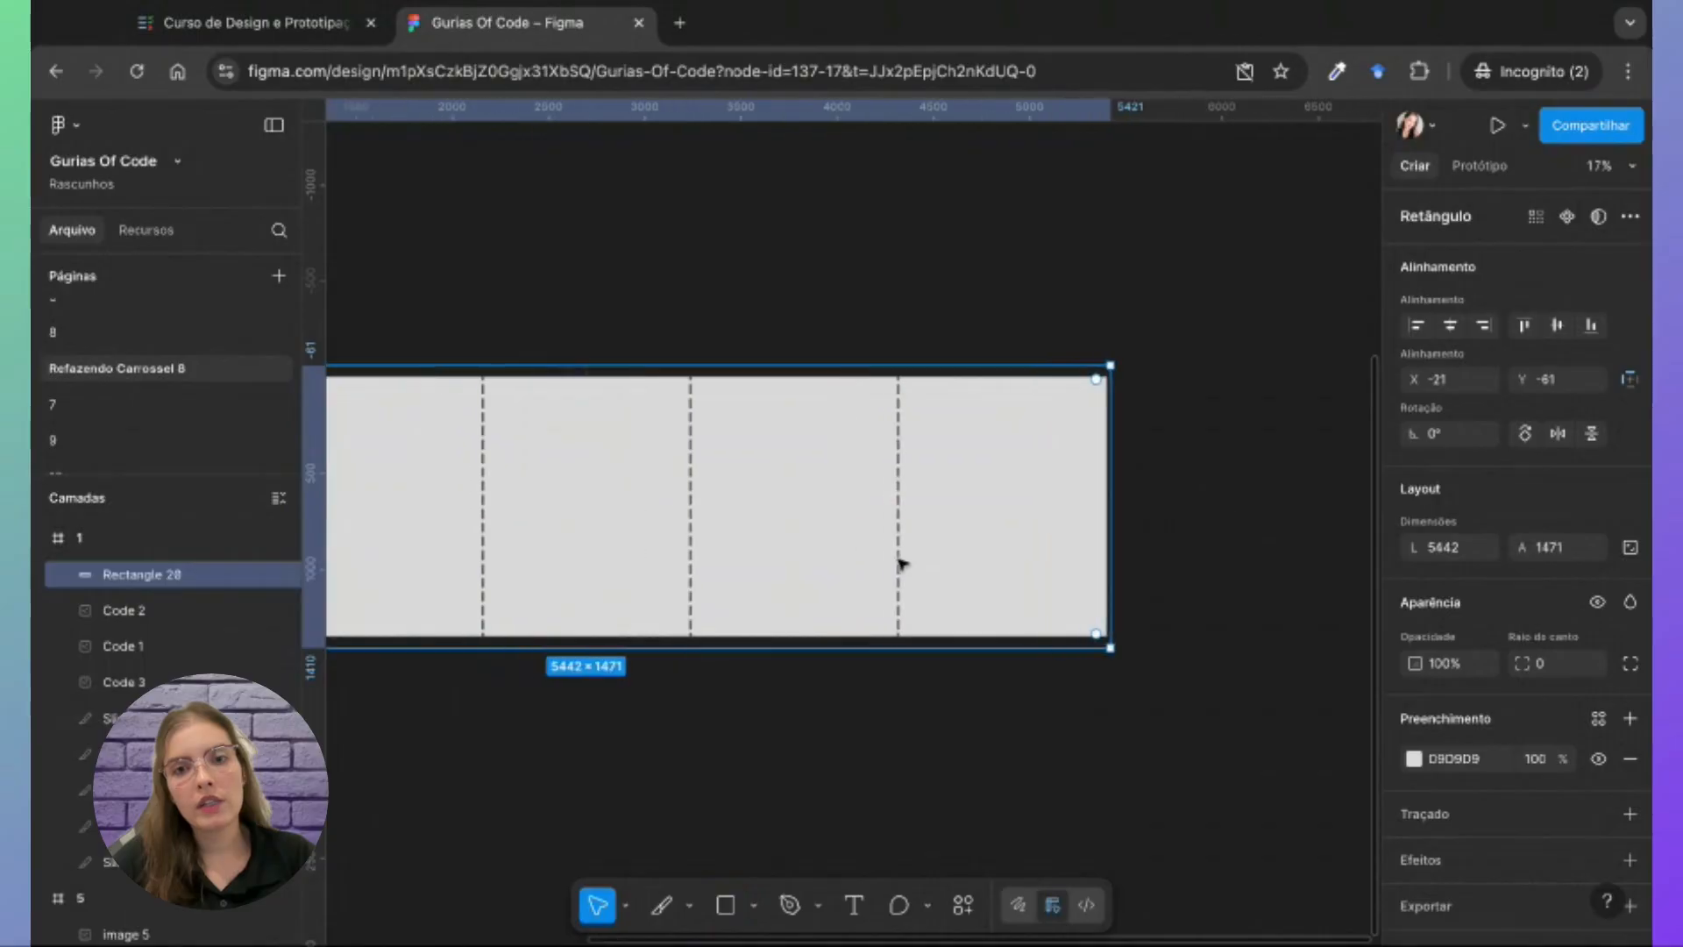
scroll(902, 562, left, 2)
drag(713, 511, 713, 511)
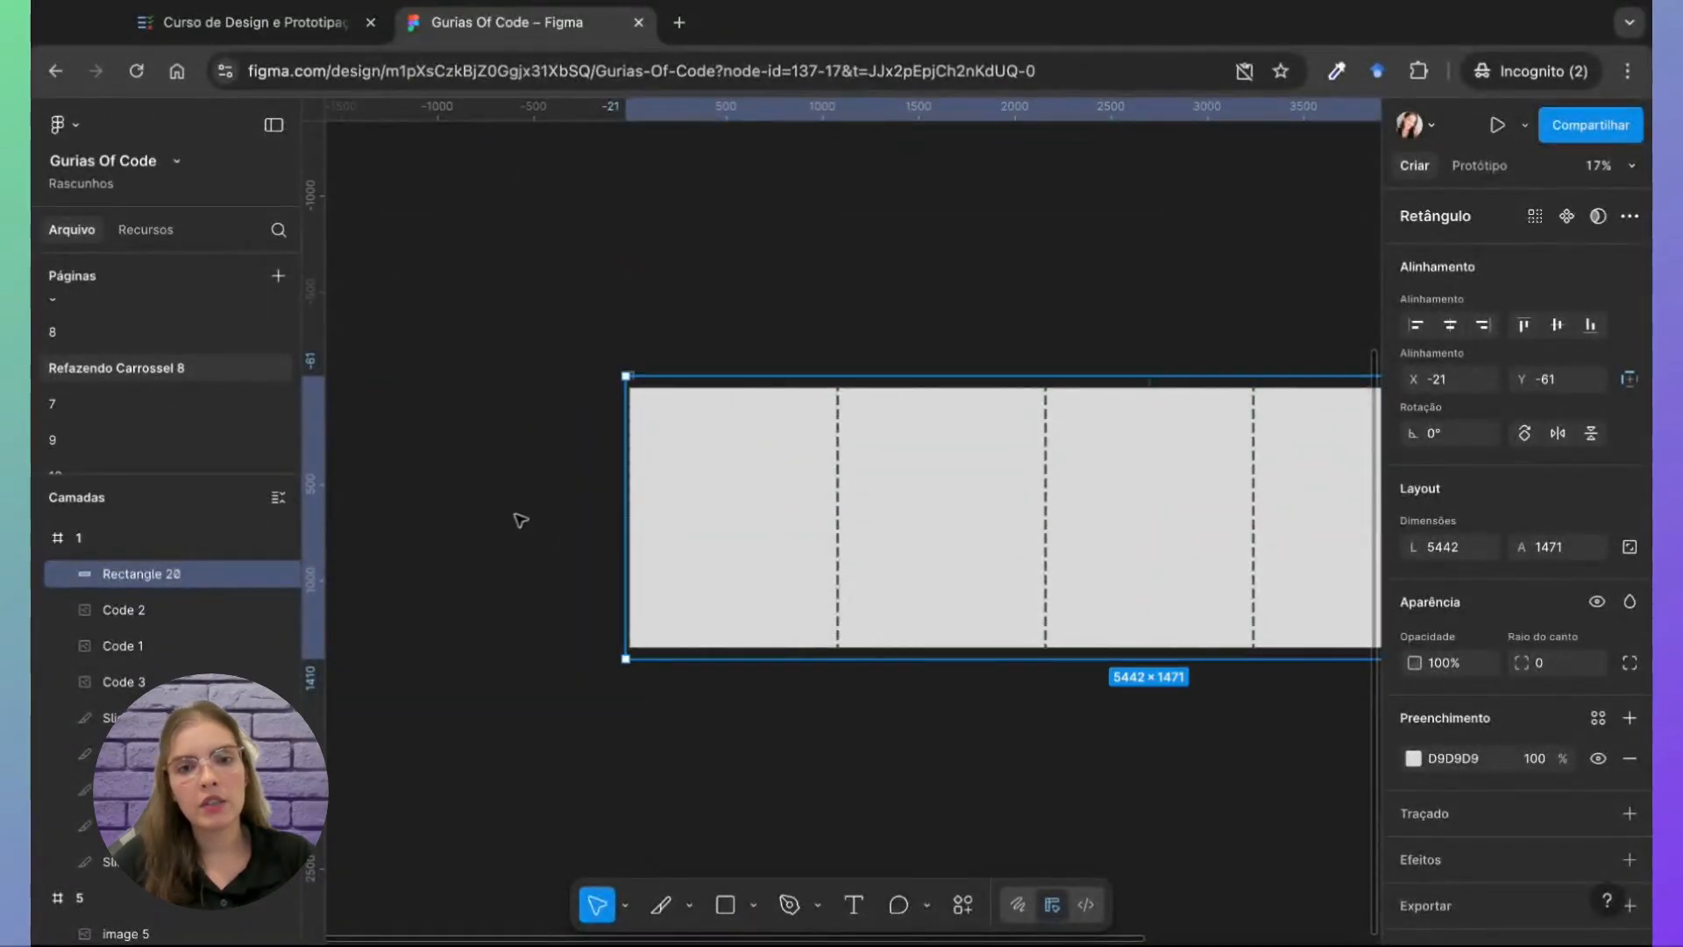
click(519, 518)
scroll(746, 586, right, 1)
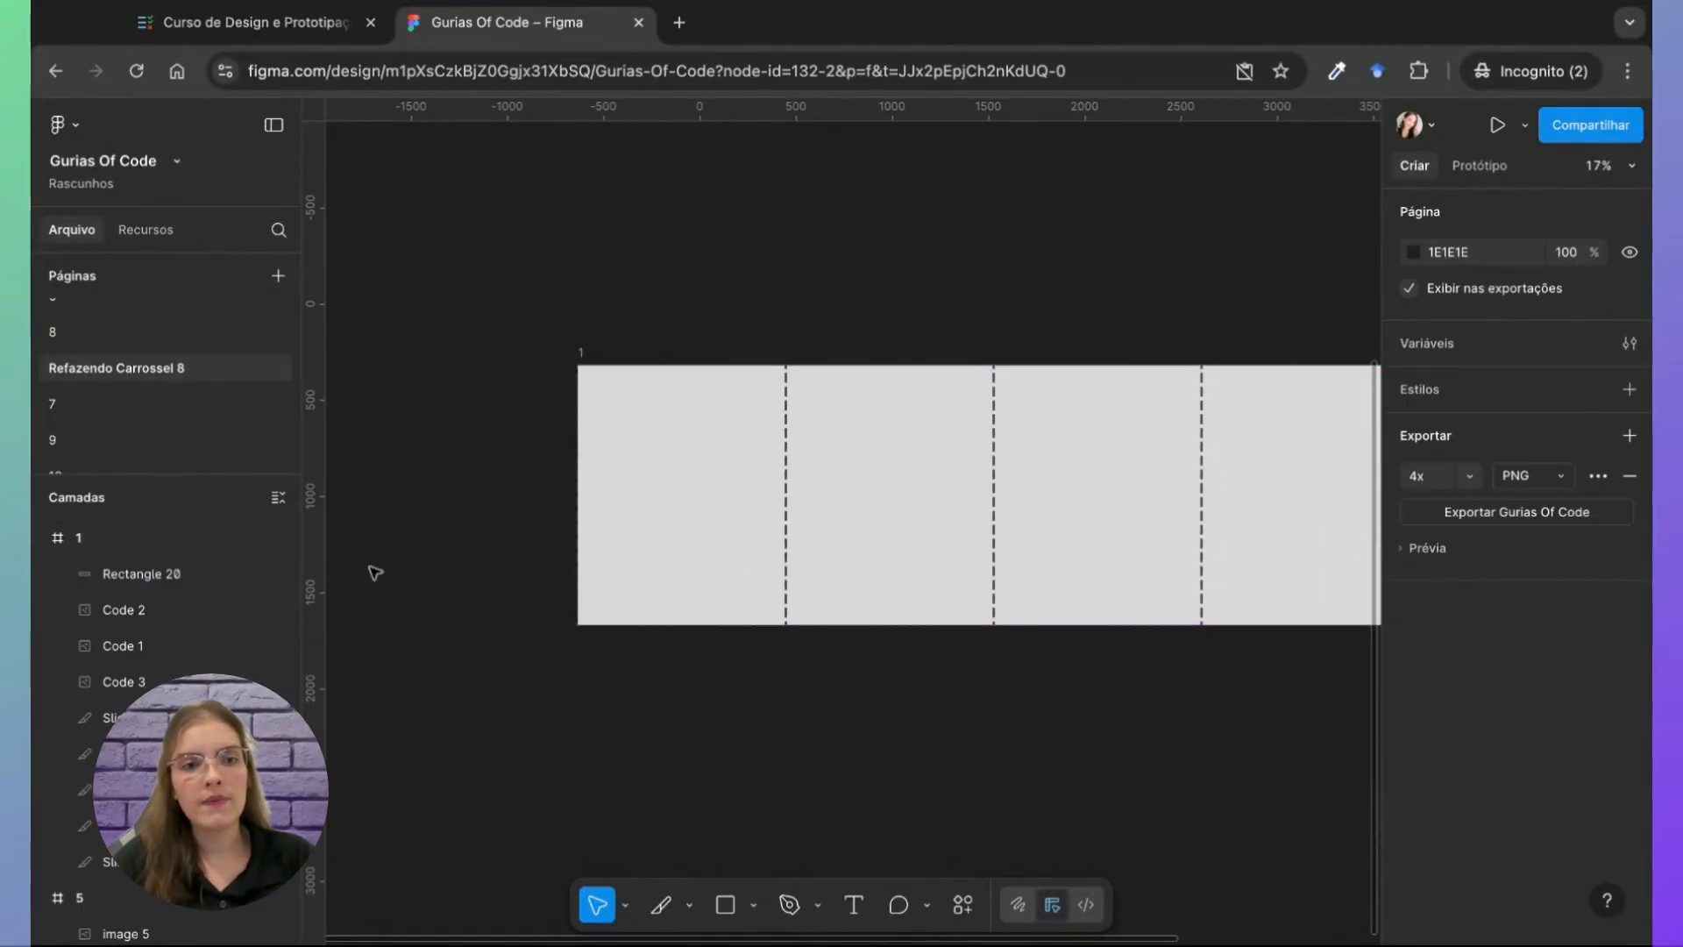
Step: Rename the new rectangle's layer as Fundo
click(195, 573)
scroll(1041, 587, right, 5)
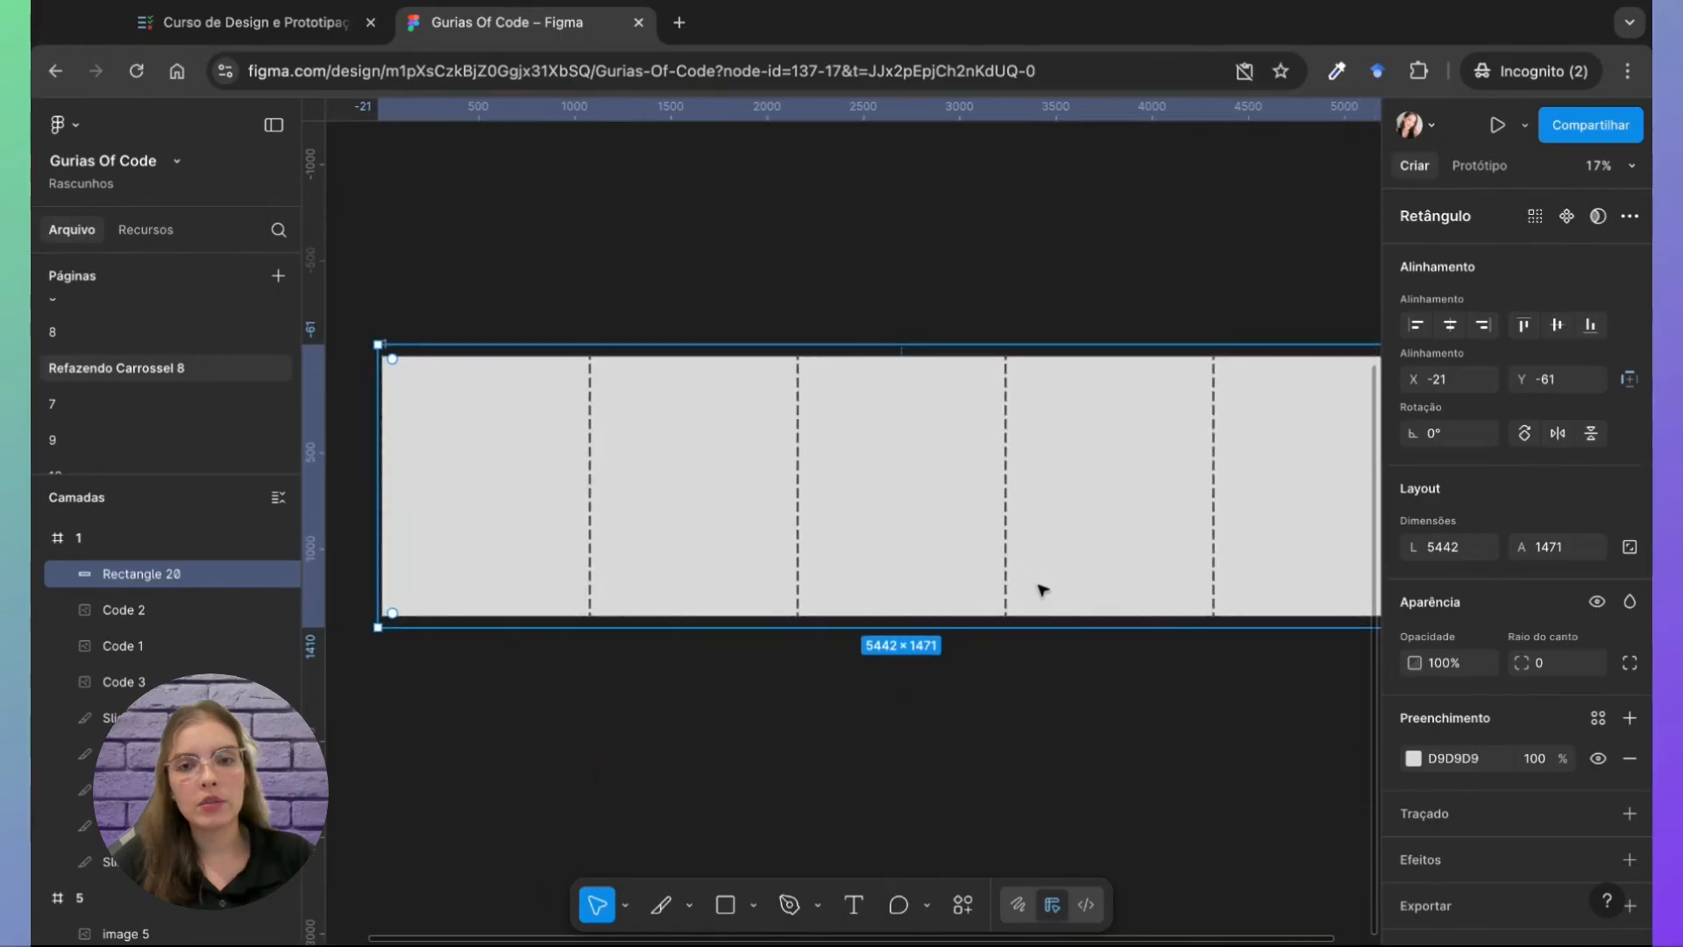
scroll(1038, 586, right, 1)
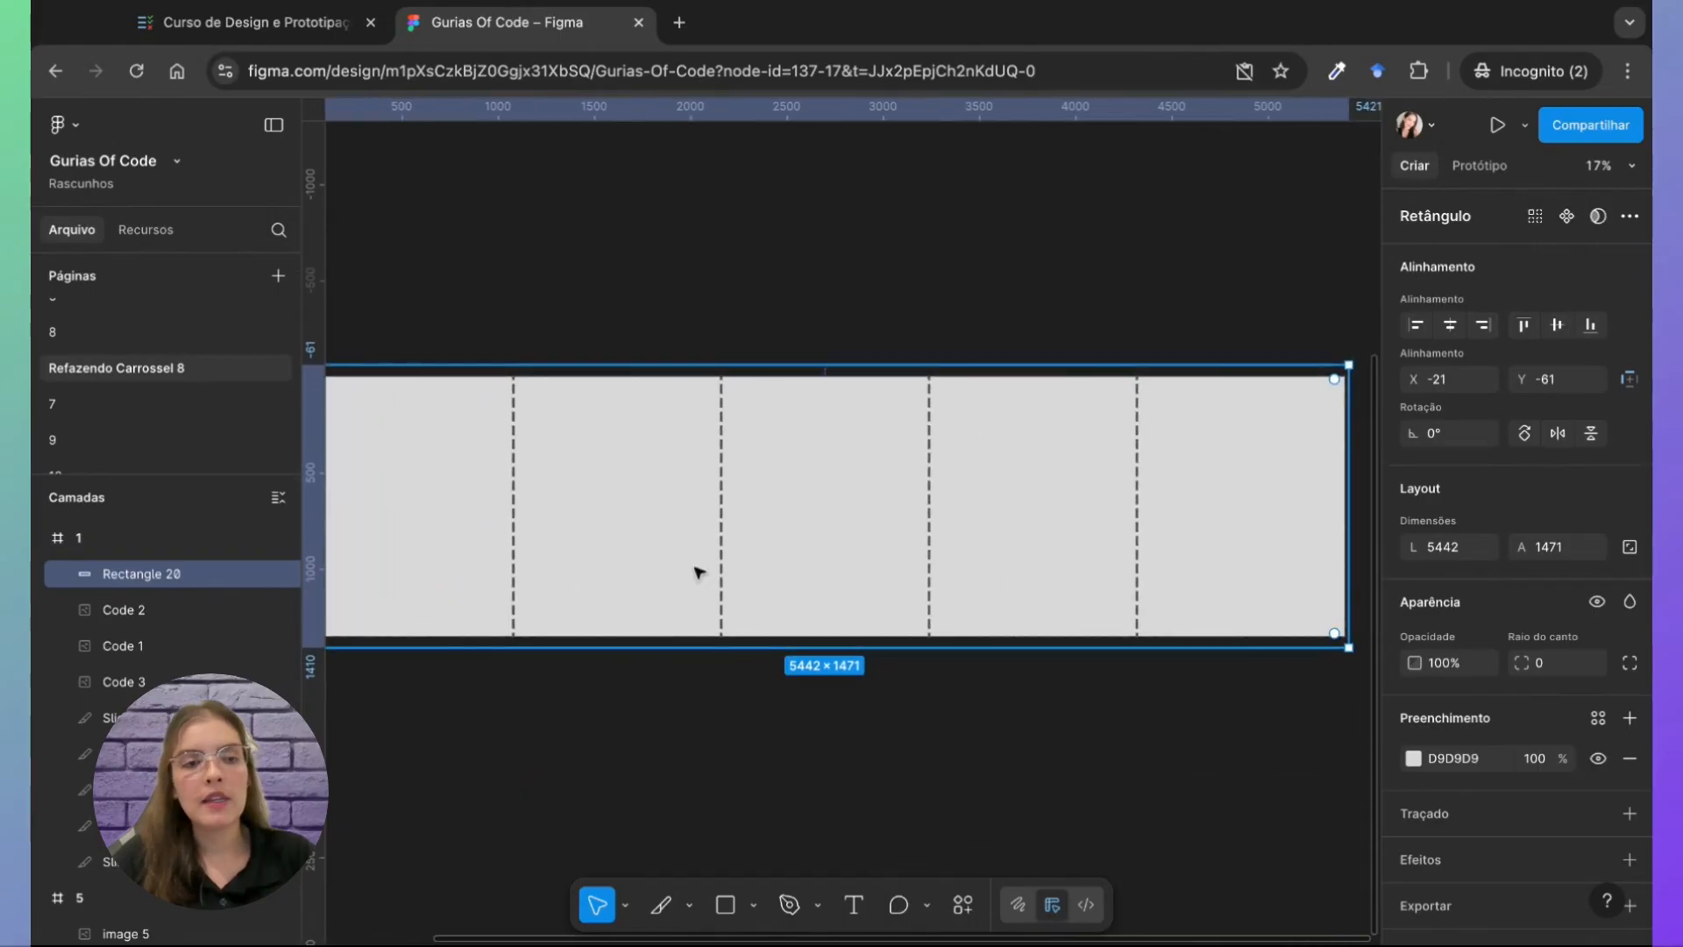
double_click(153, 574)
text(Fundo)
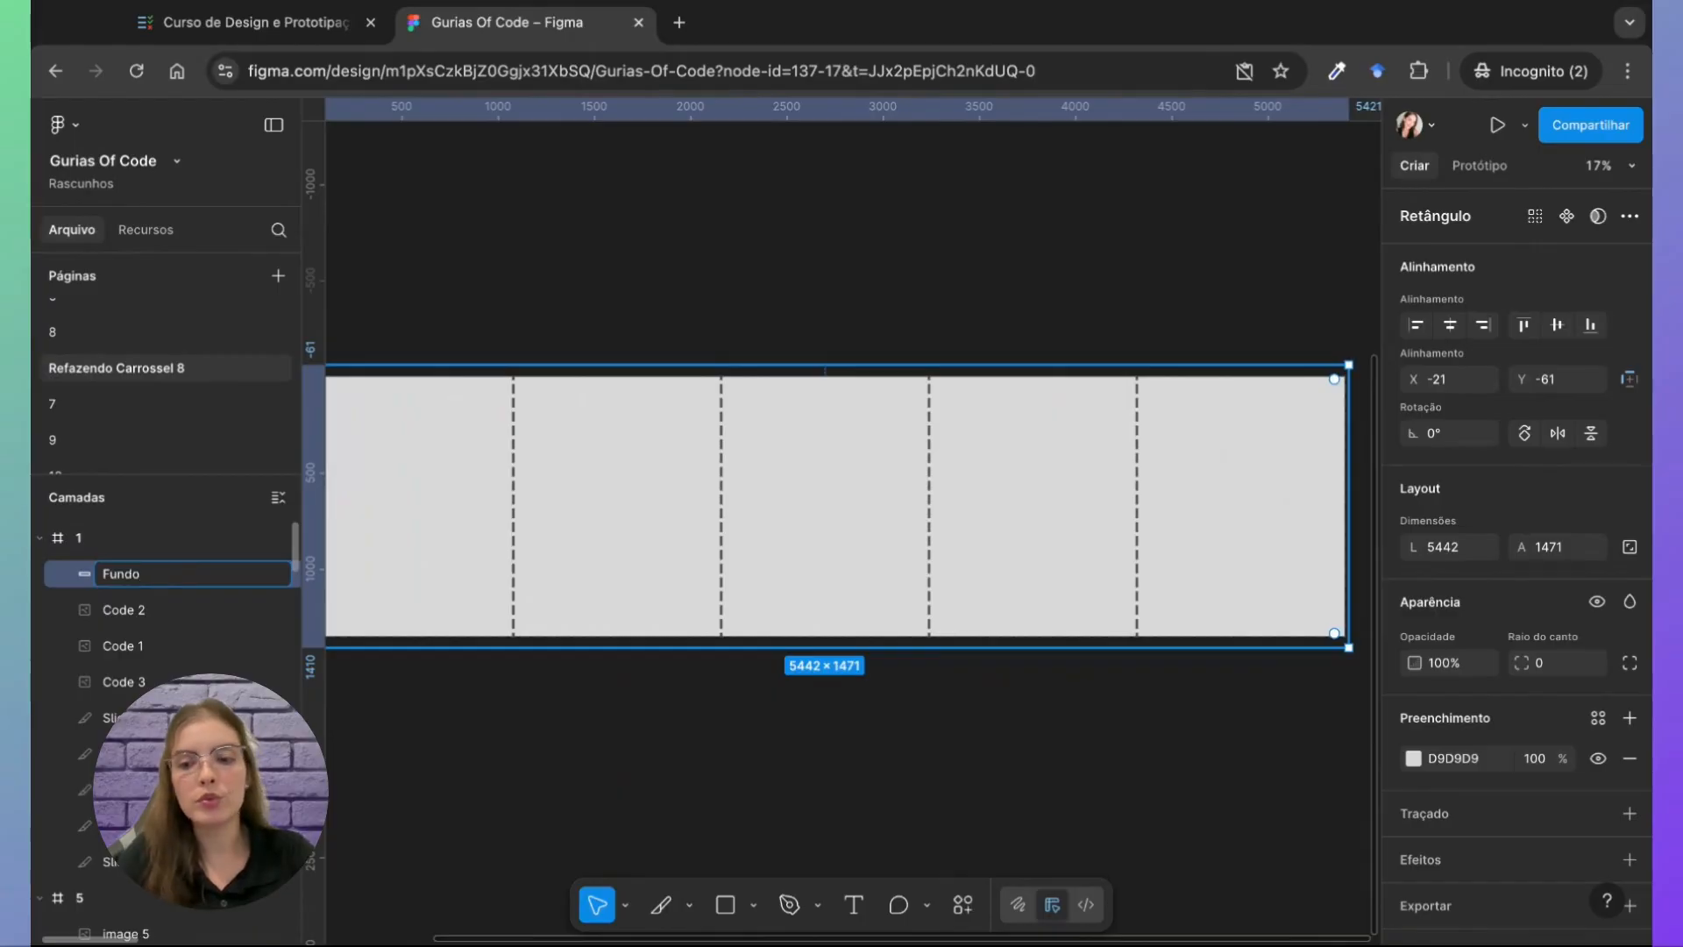
key(Return)
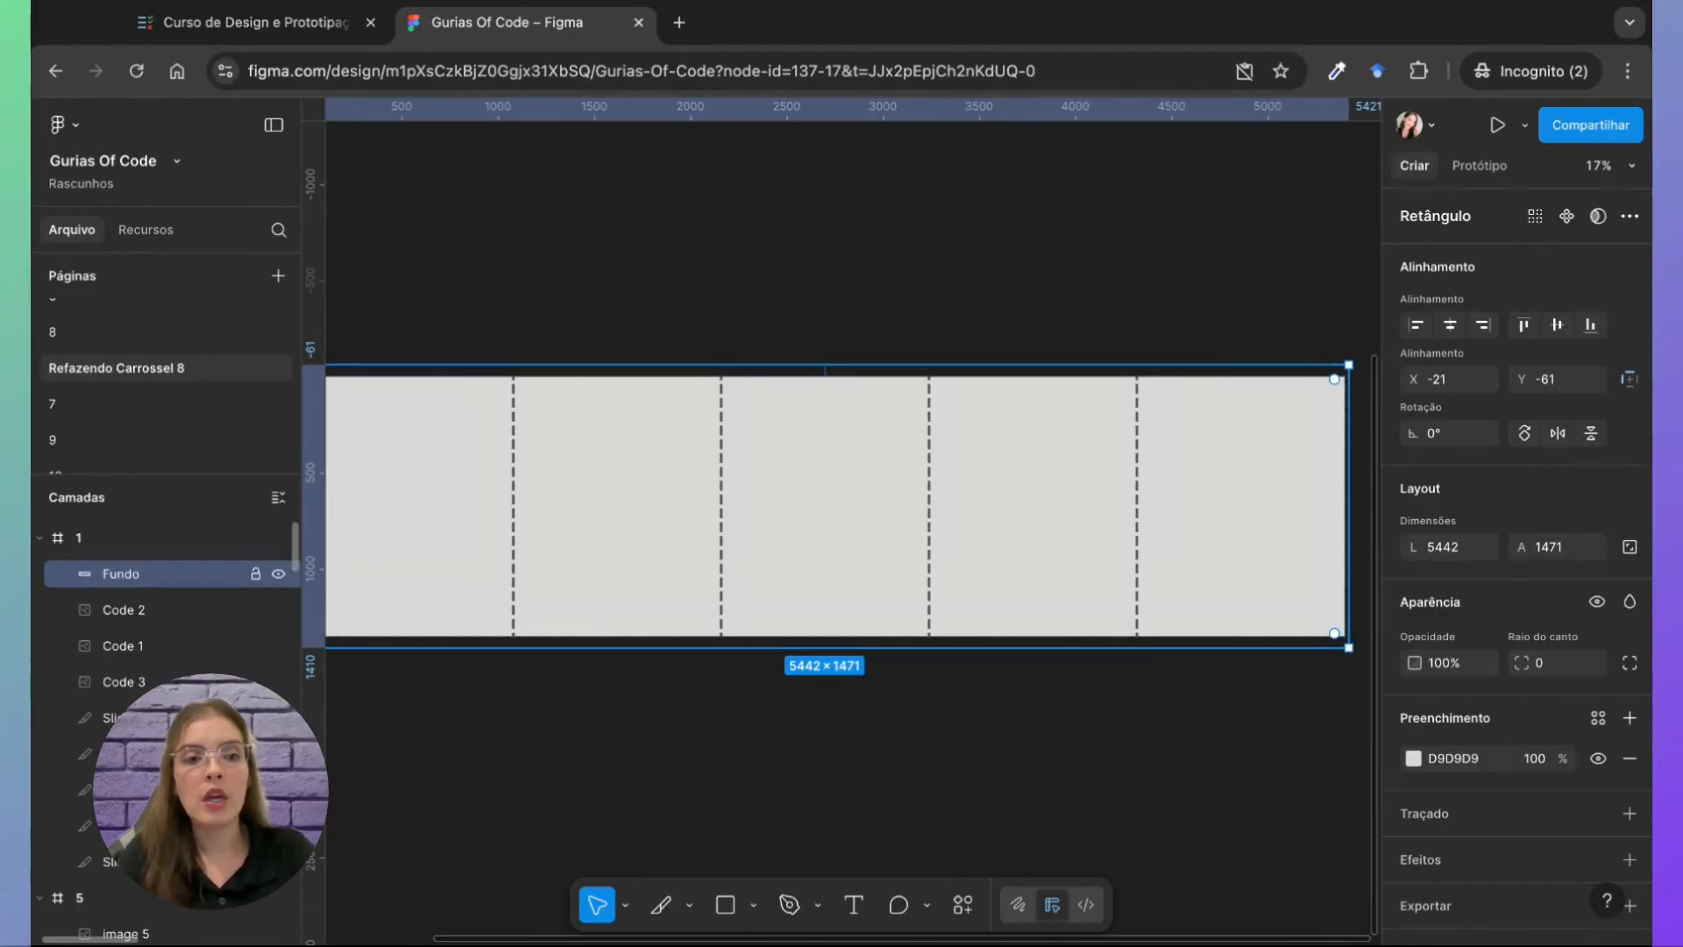
Step: Rename the Code 2 layer as Imagem
click(138, 622)
double_click(141, 625)
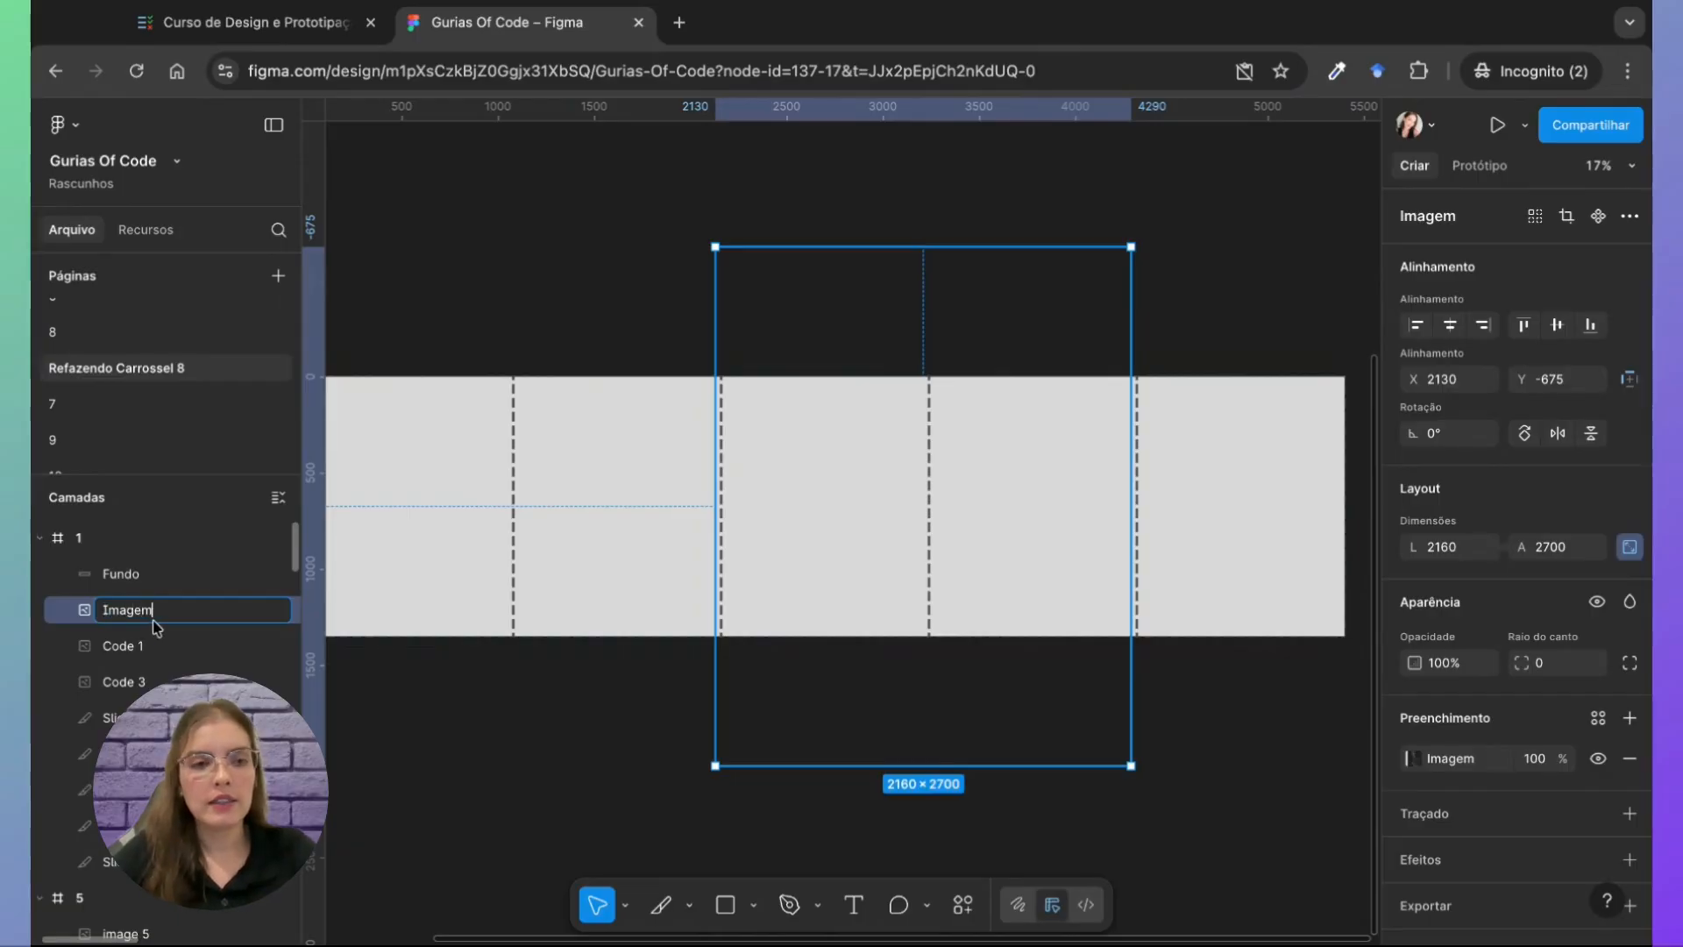
text(Imagem)
key(Return)
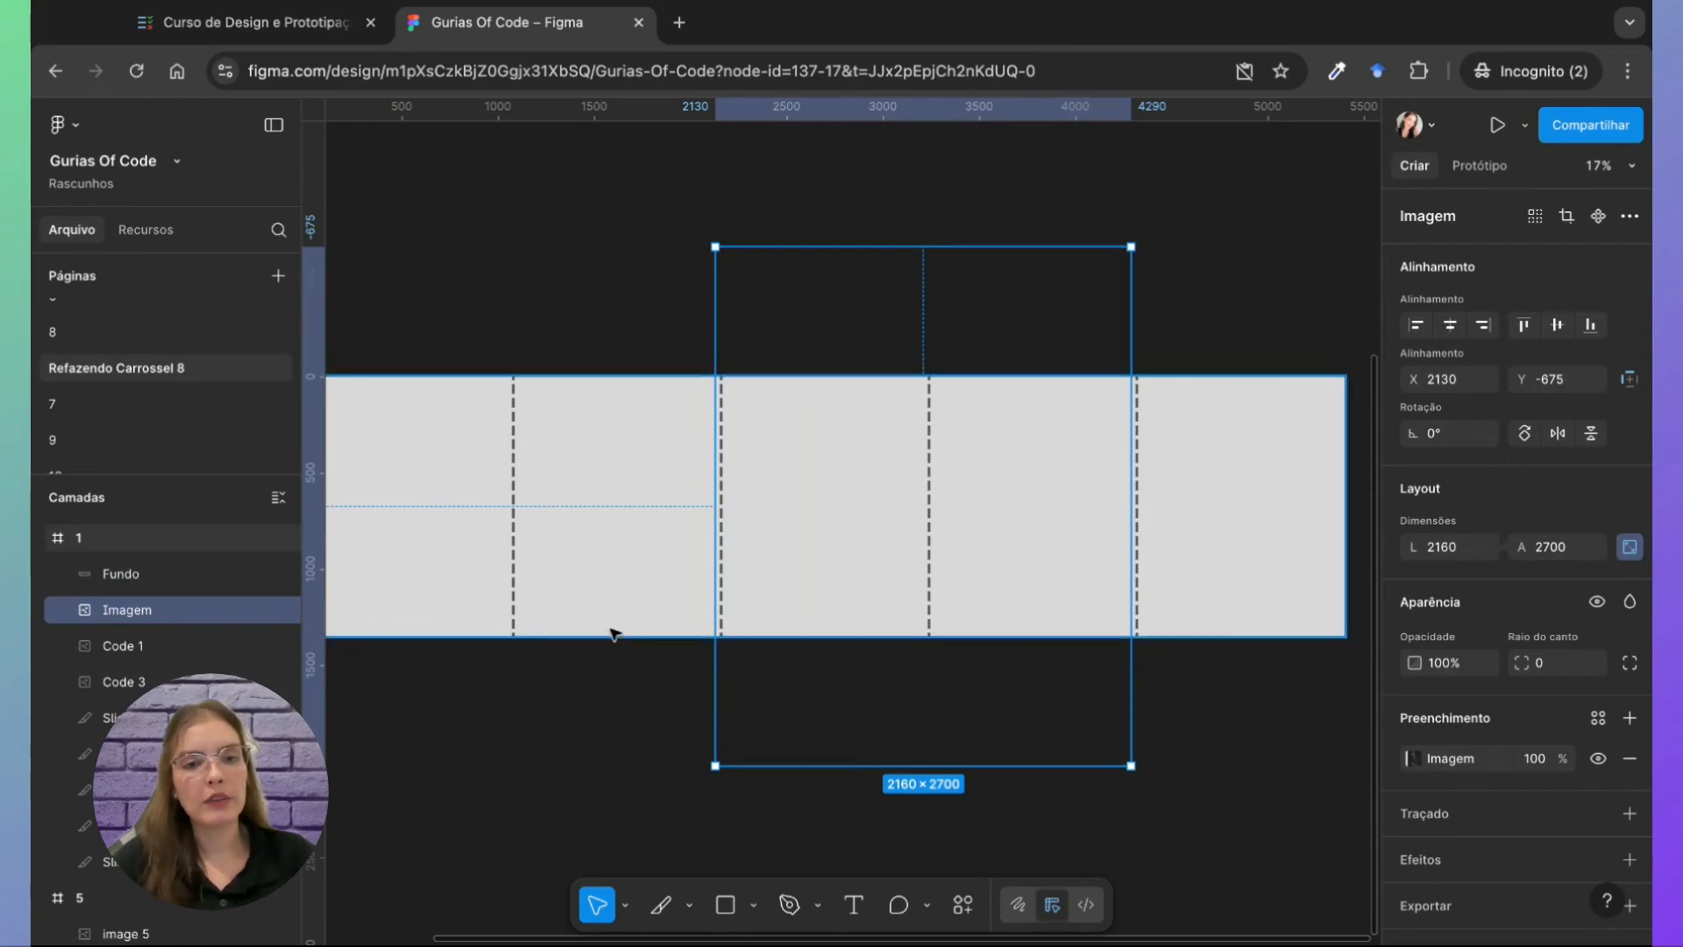
Step: Select the Fundo rectangle and compare it with the purple background of the finished carousel
scroll(613, 632, down, 2)
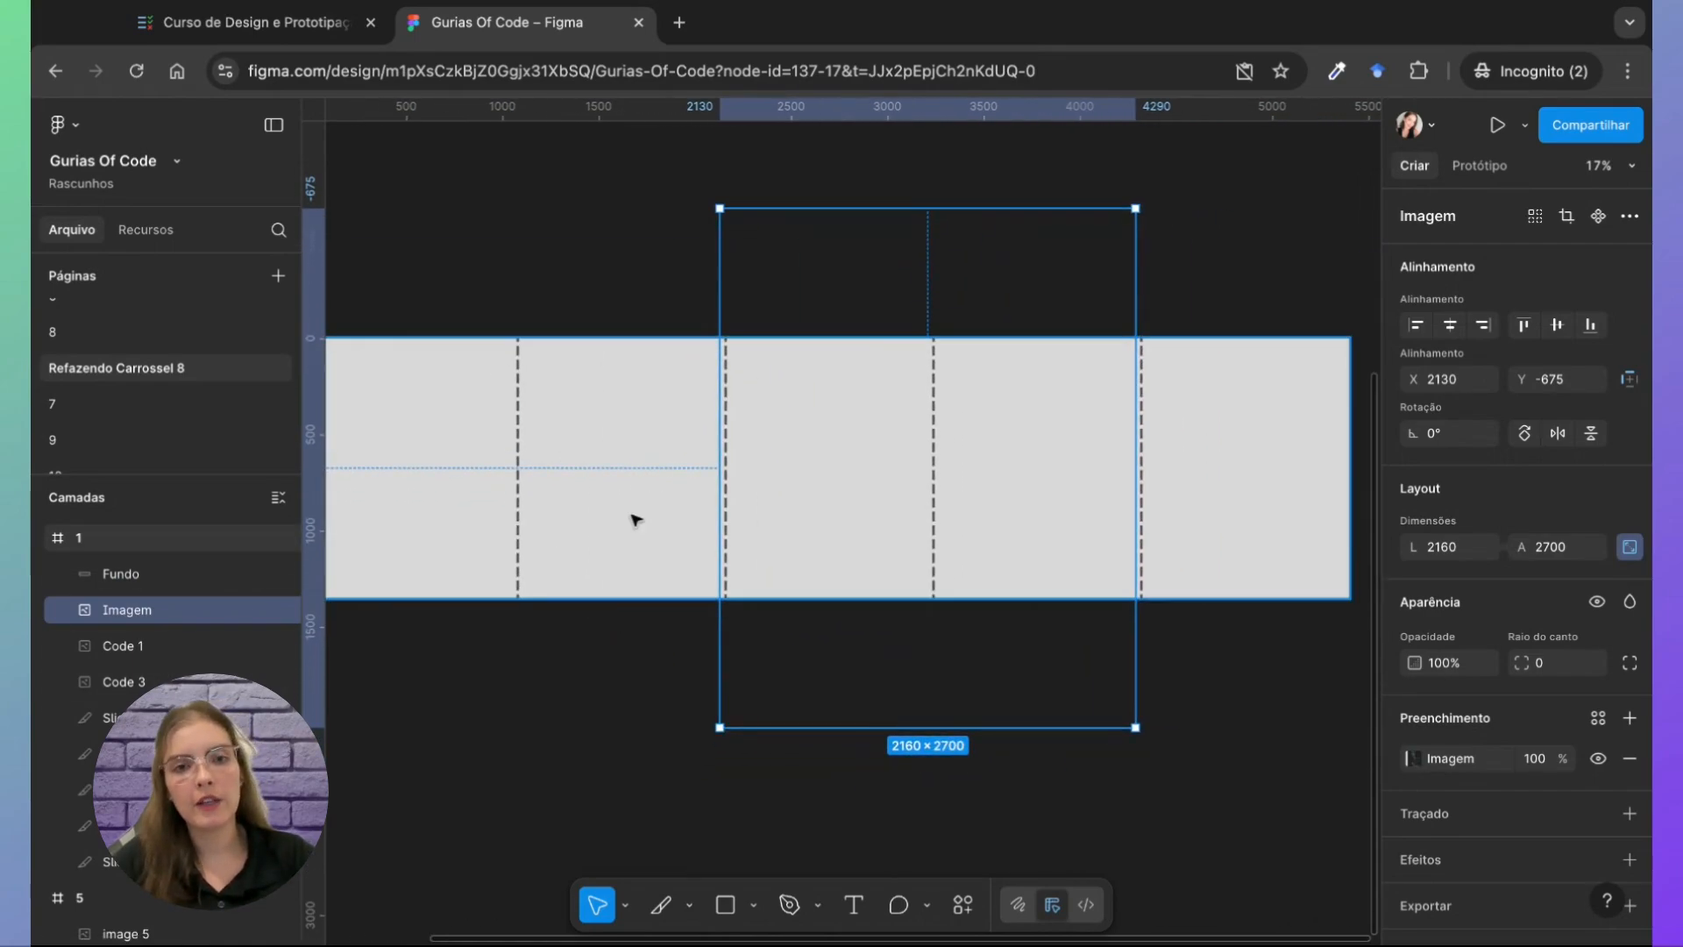
click(653, 551)
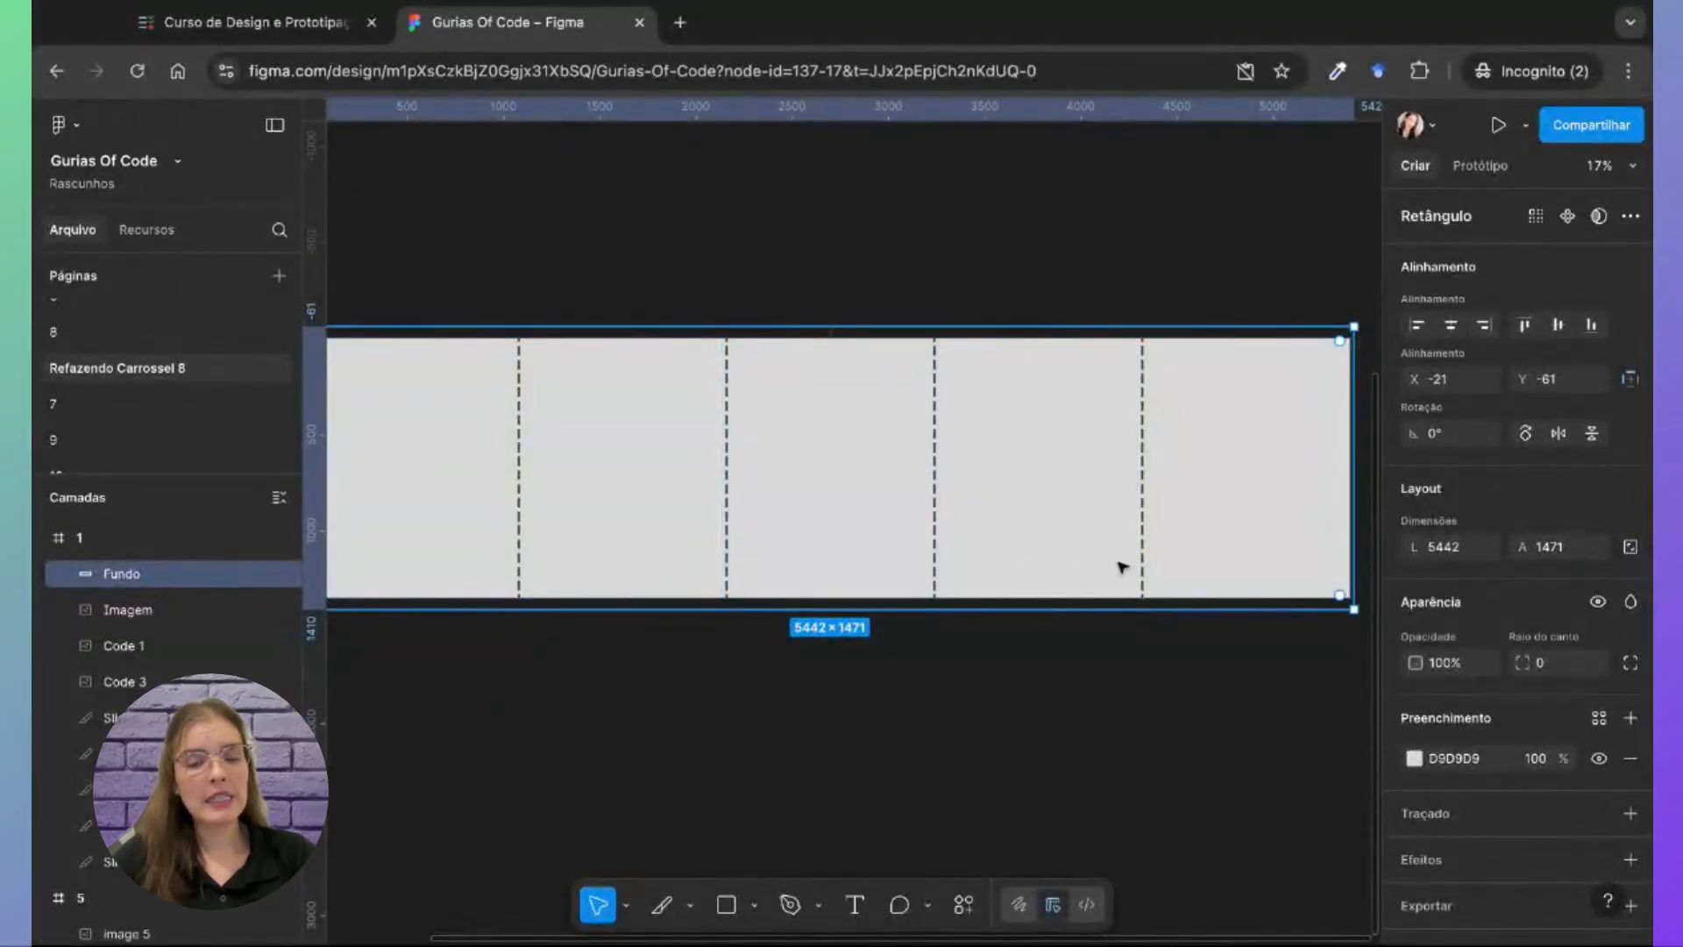
scroll(1210, 725, up, 6)
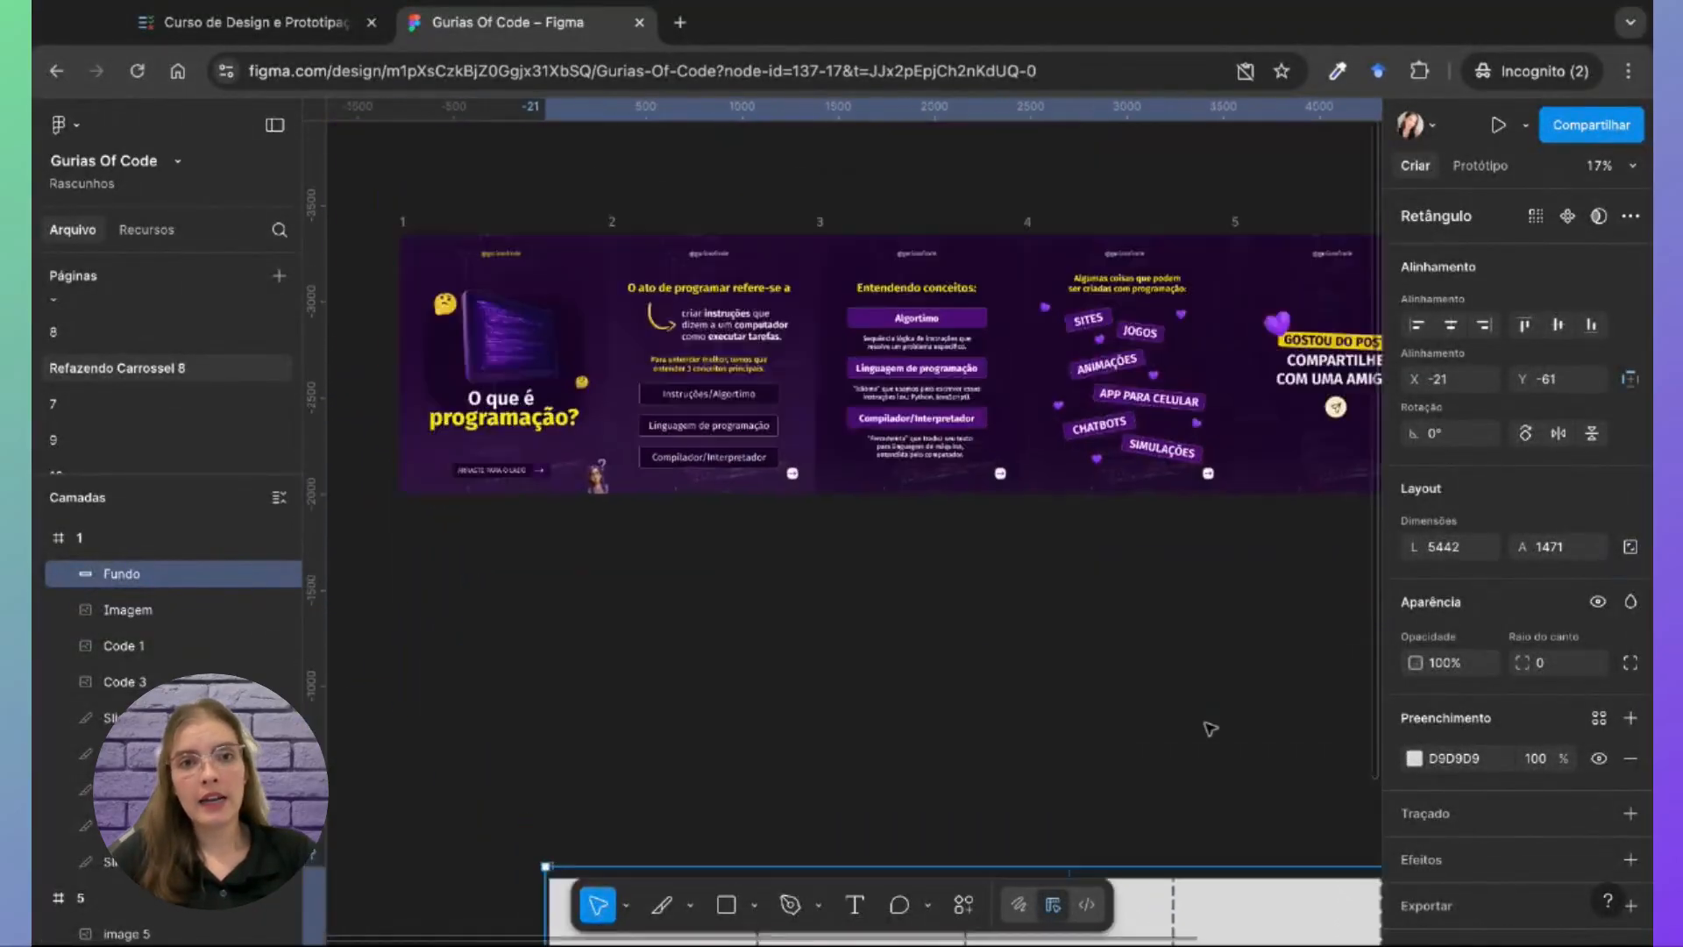
scroll(1209, 726, up, 3)
scroll(1210, 726, down, 4)
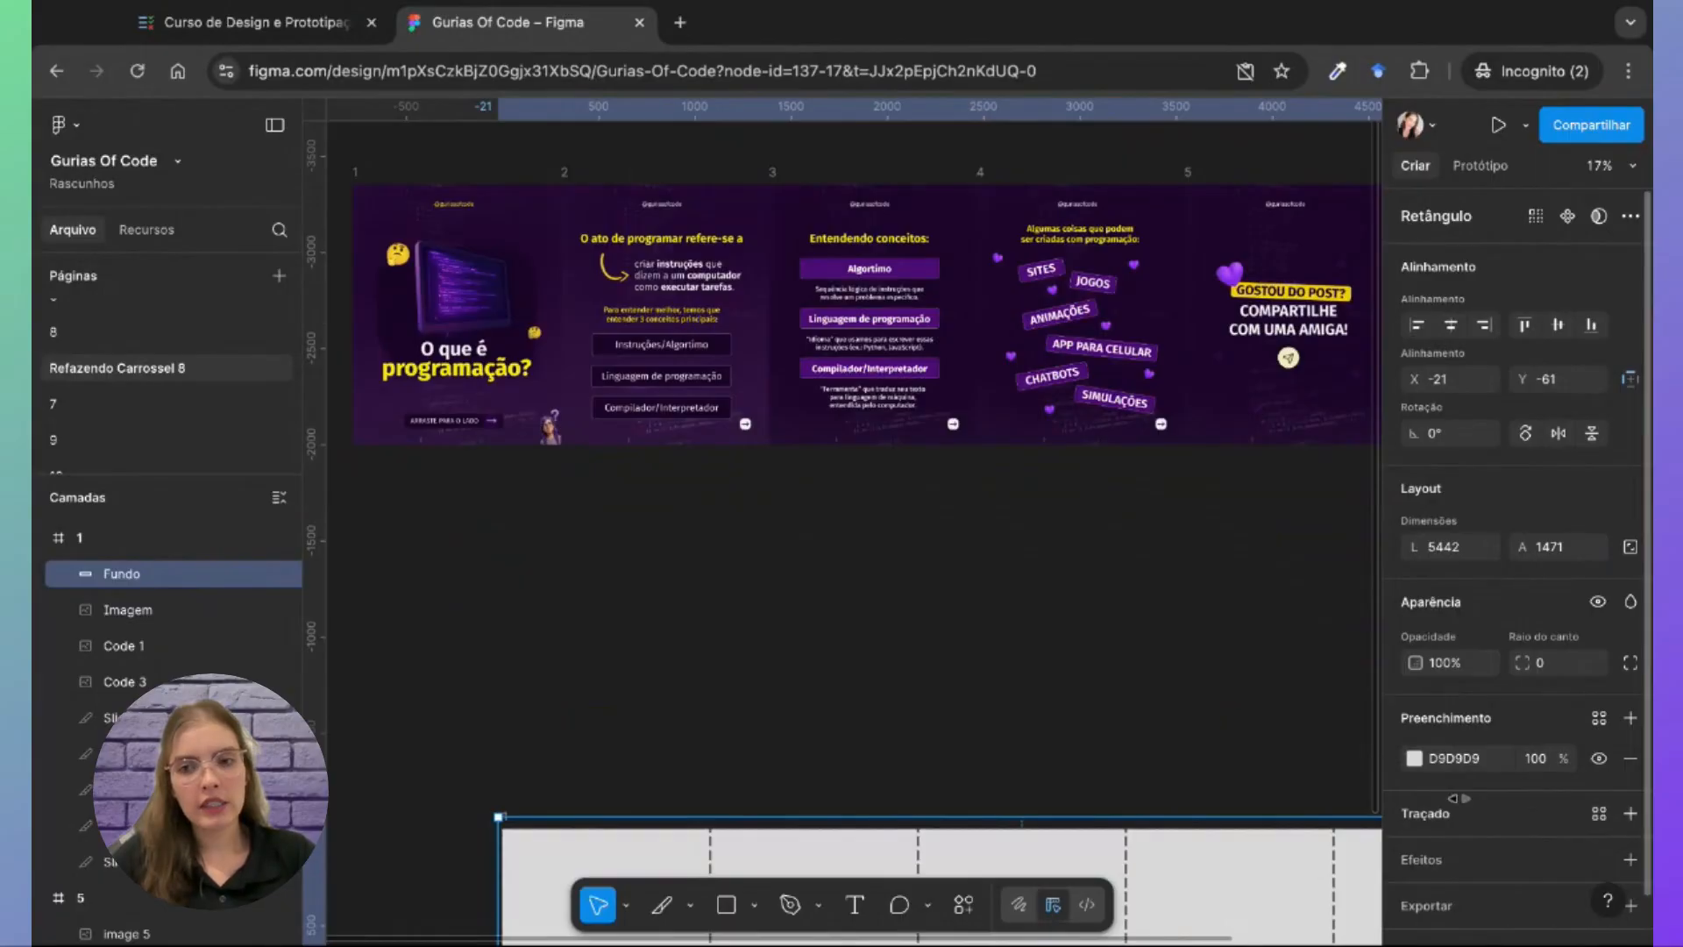
scroll(1177, 759, down, 5)
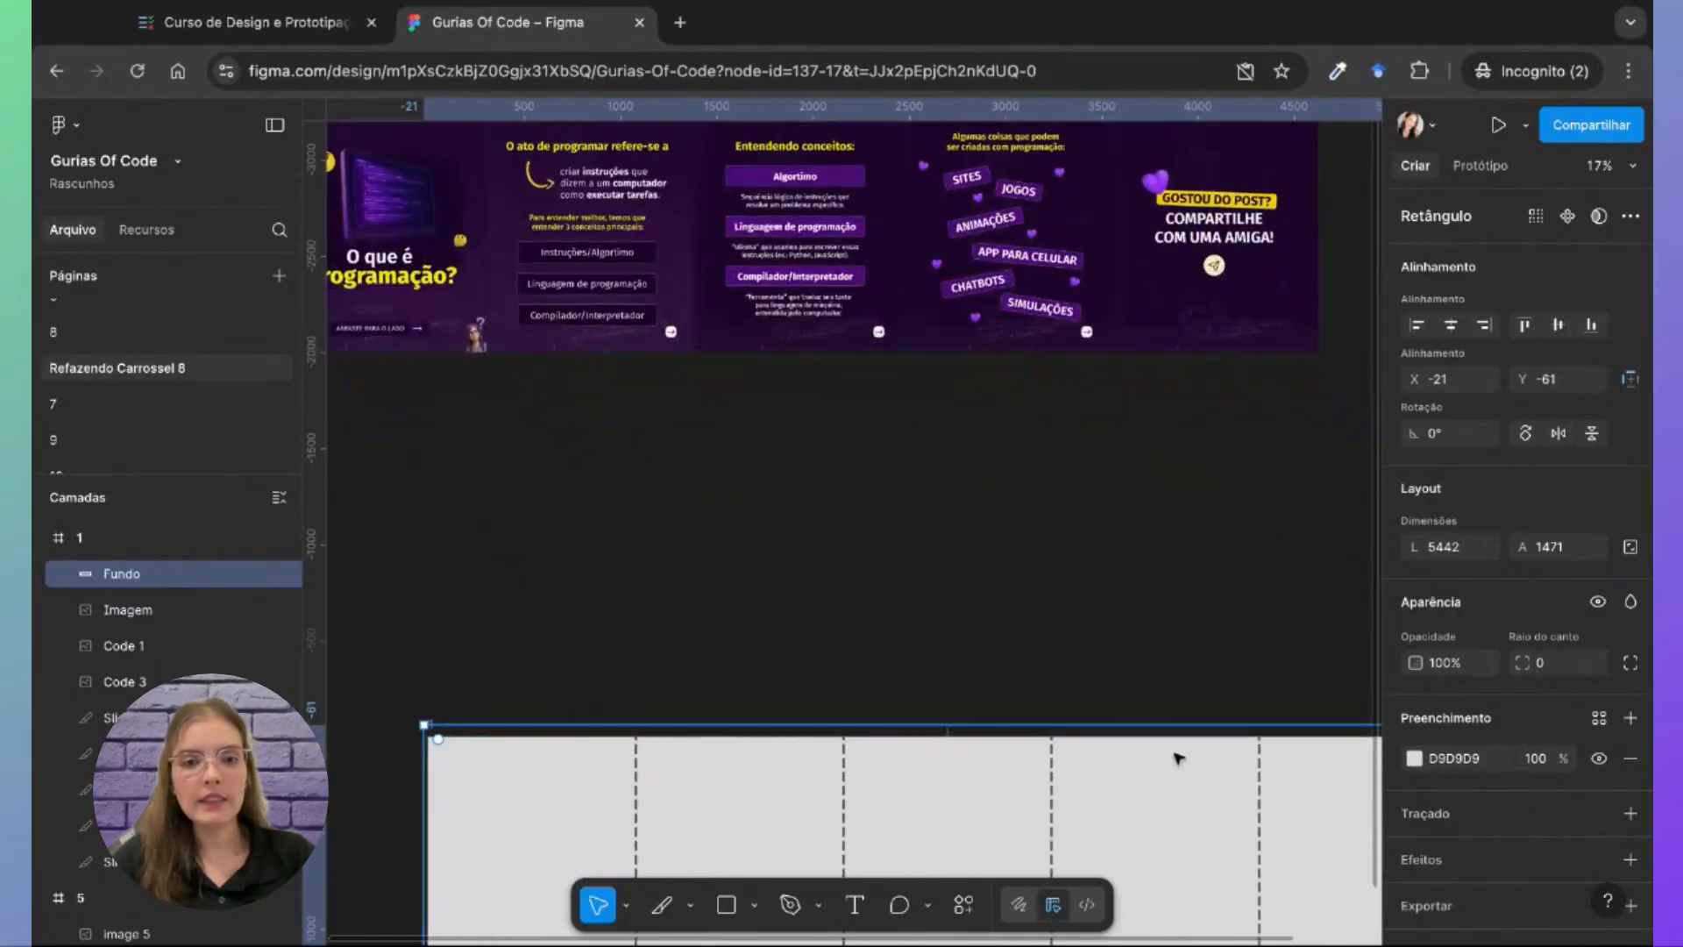
scroll(1177, 760, right, 1)
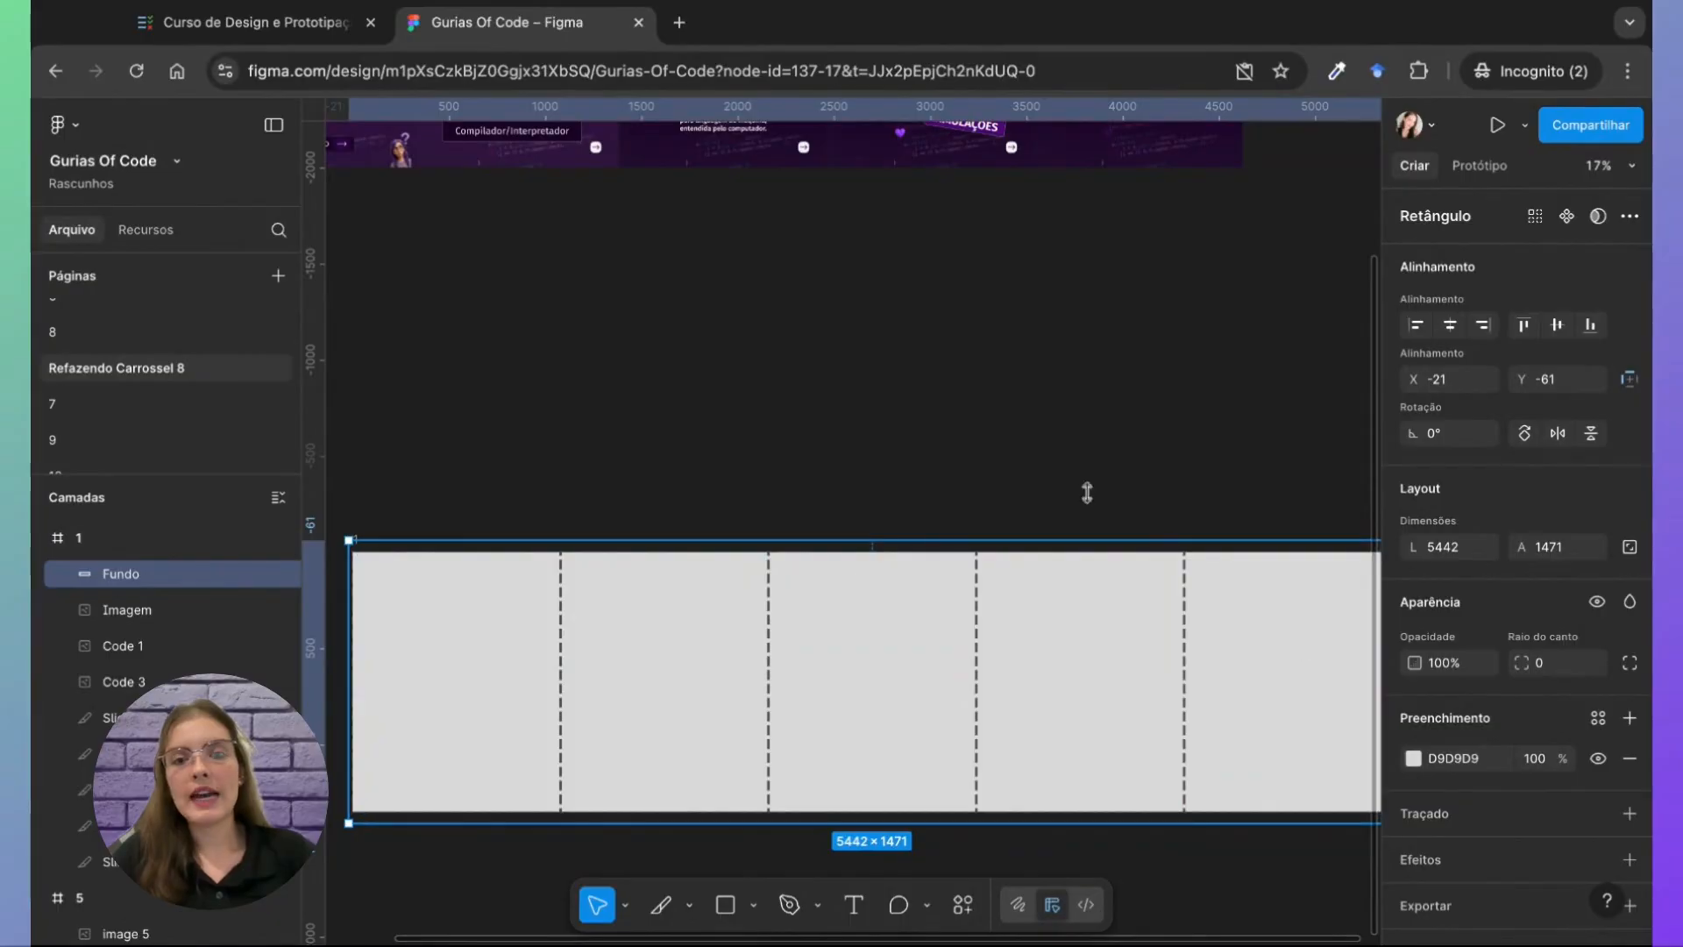
scroll(936, 375, left, 2)
scroll(936, 375, up, 1)
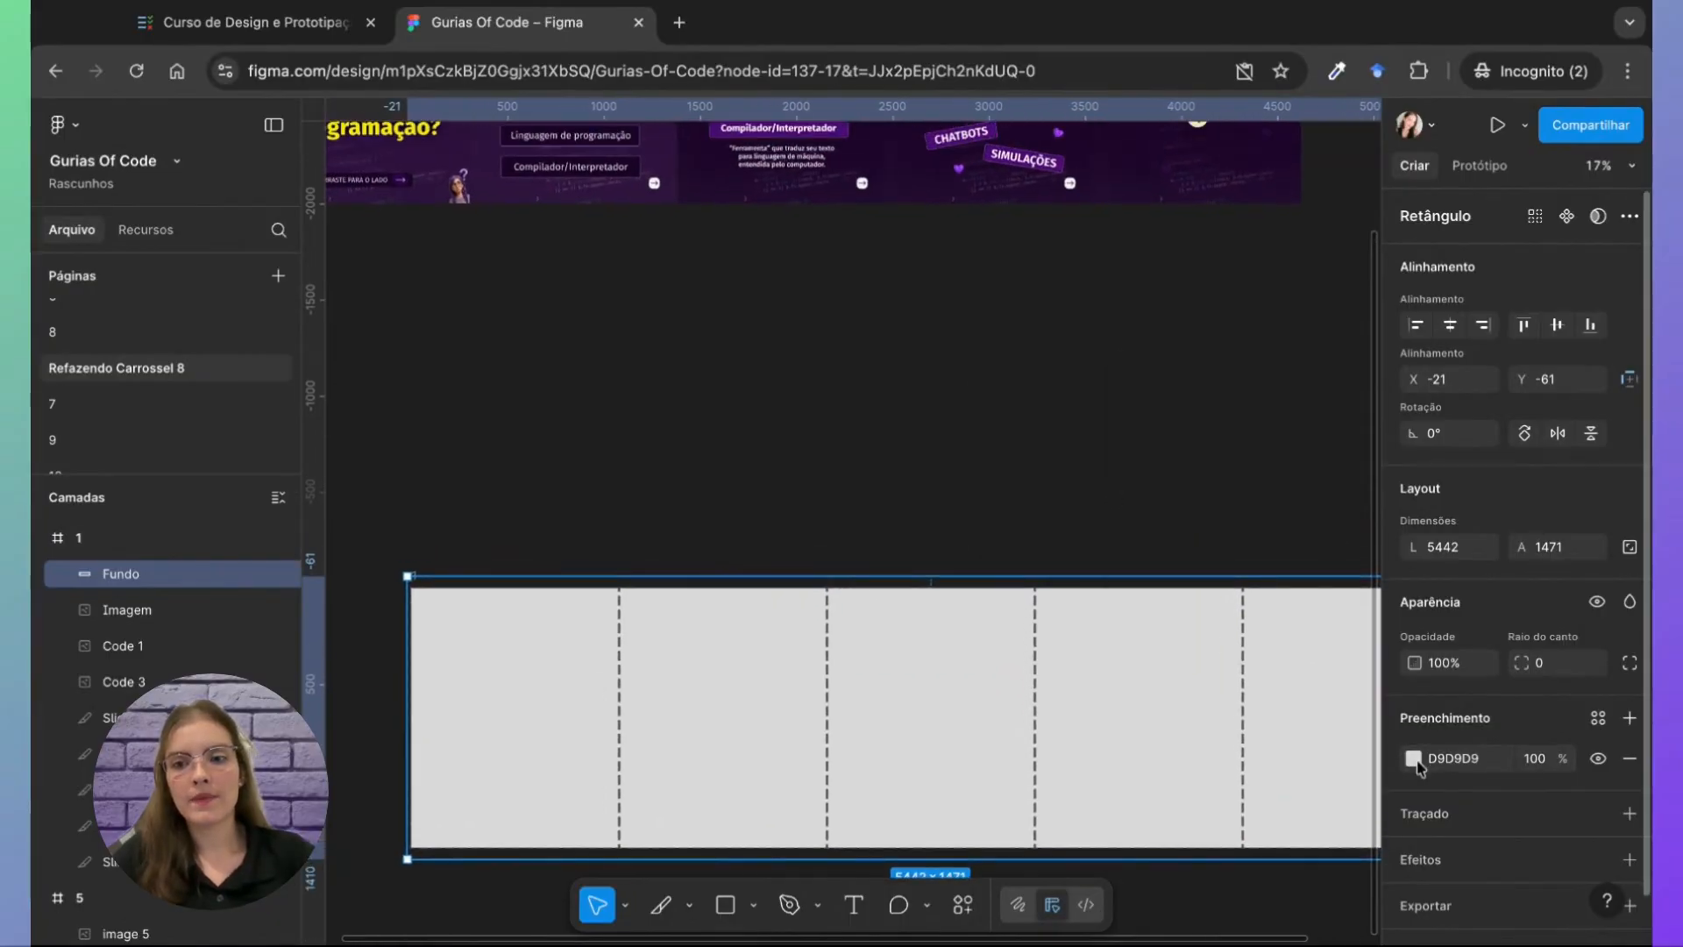
Step: Fill the Fundo rectangle with the dark purple 240833 sampled from the finished carousel's first slide
click(1414, 759)
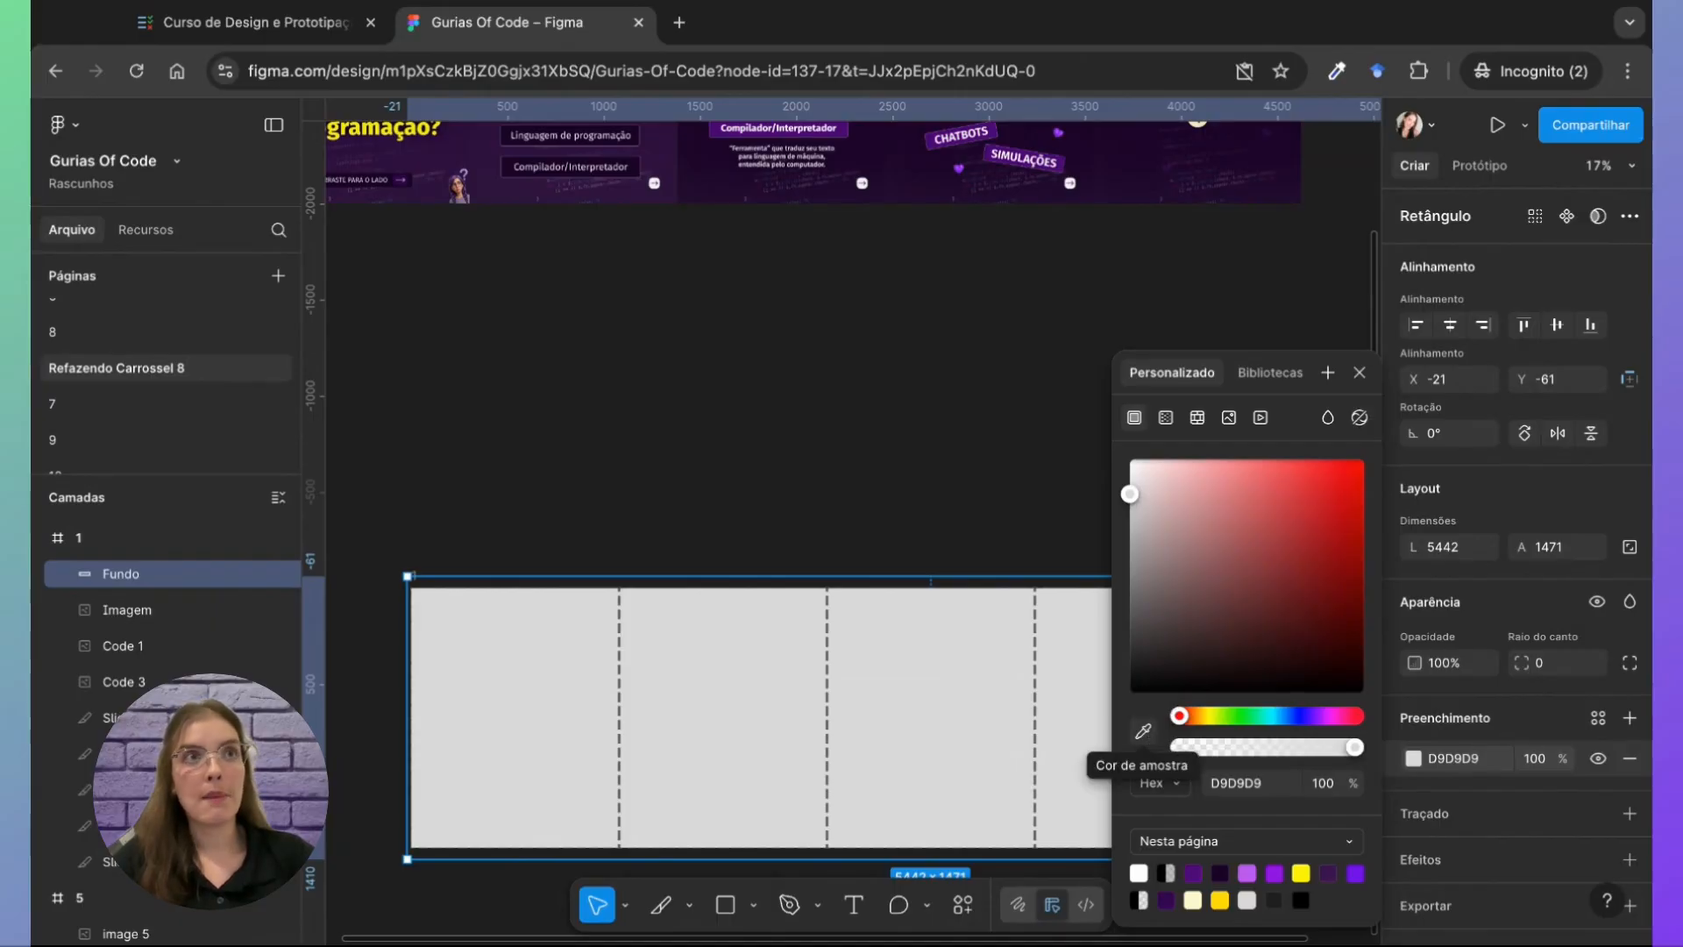
click(1143, 730)
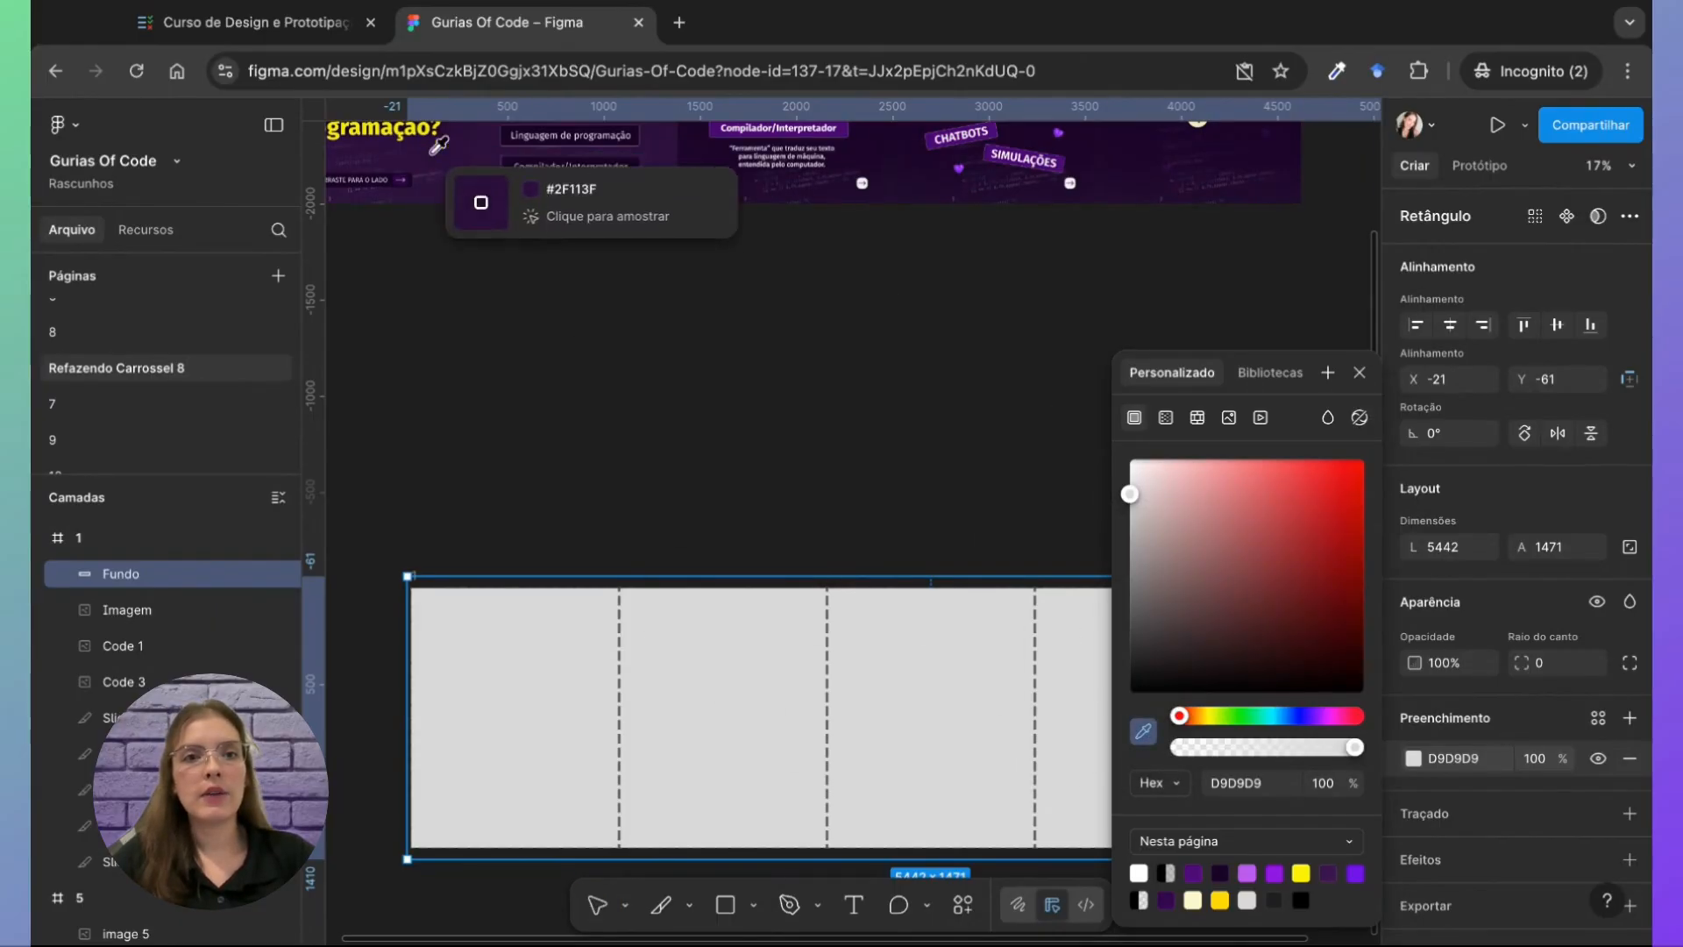
scroll(447, 166, up, 4)
scroll(447, 167, left, 3)
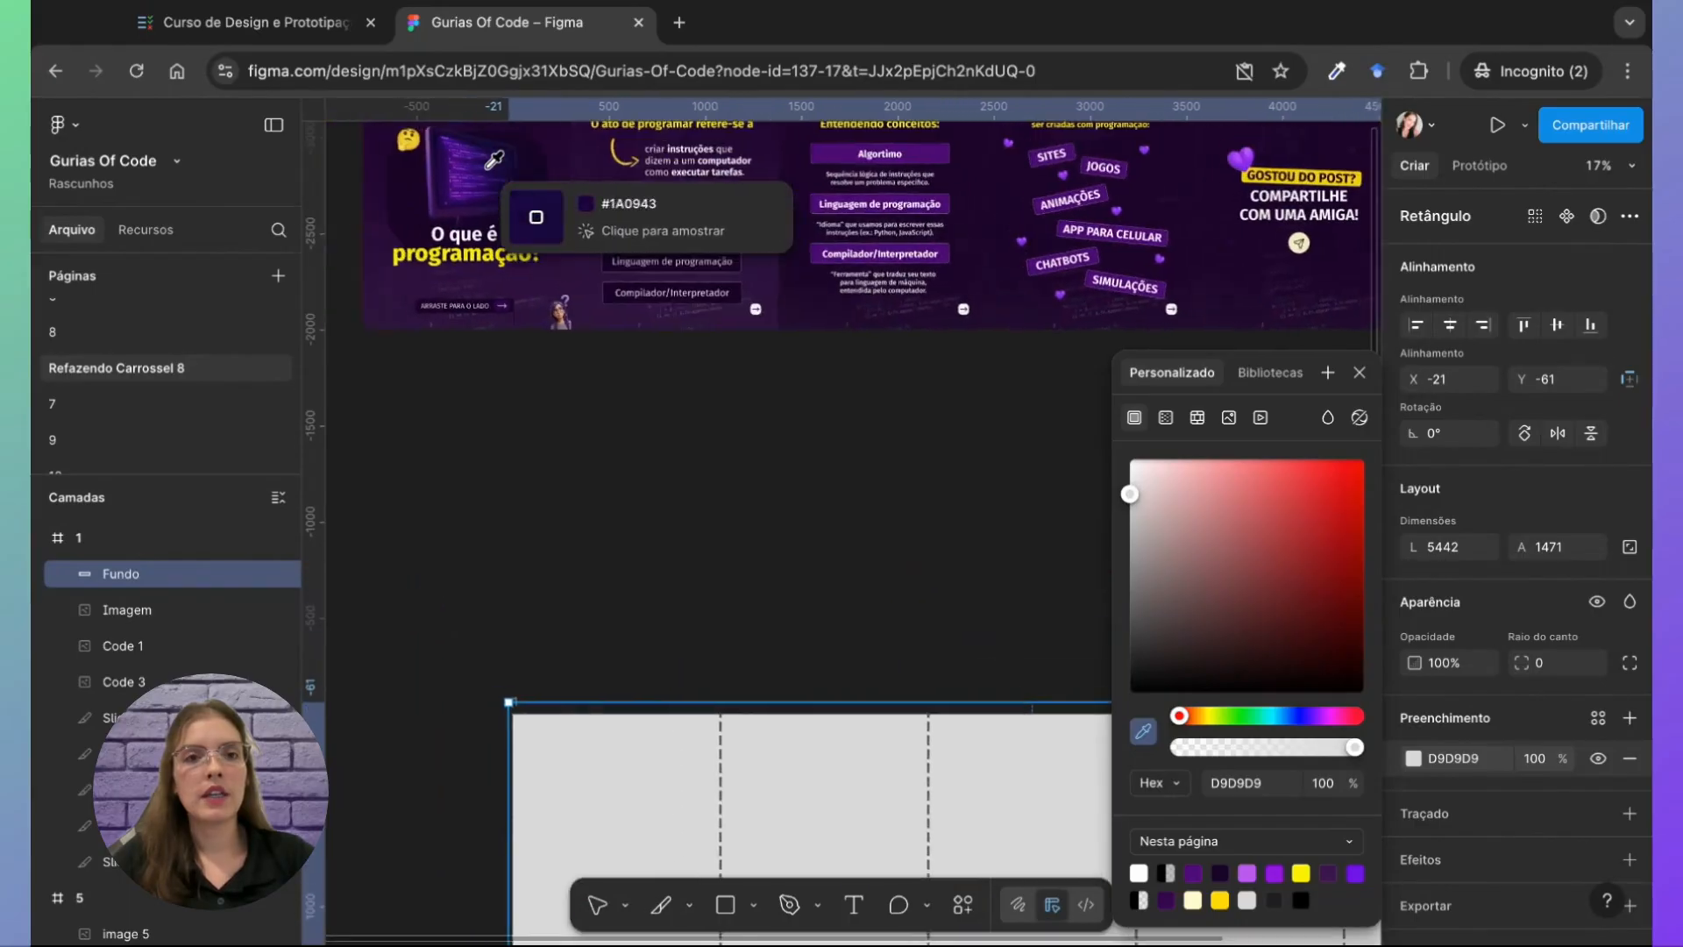
click(449, 214)
scroll(615, 378, down, 3)
scroll(616, 378, right, 2)
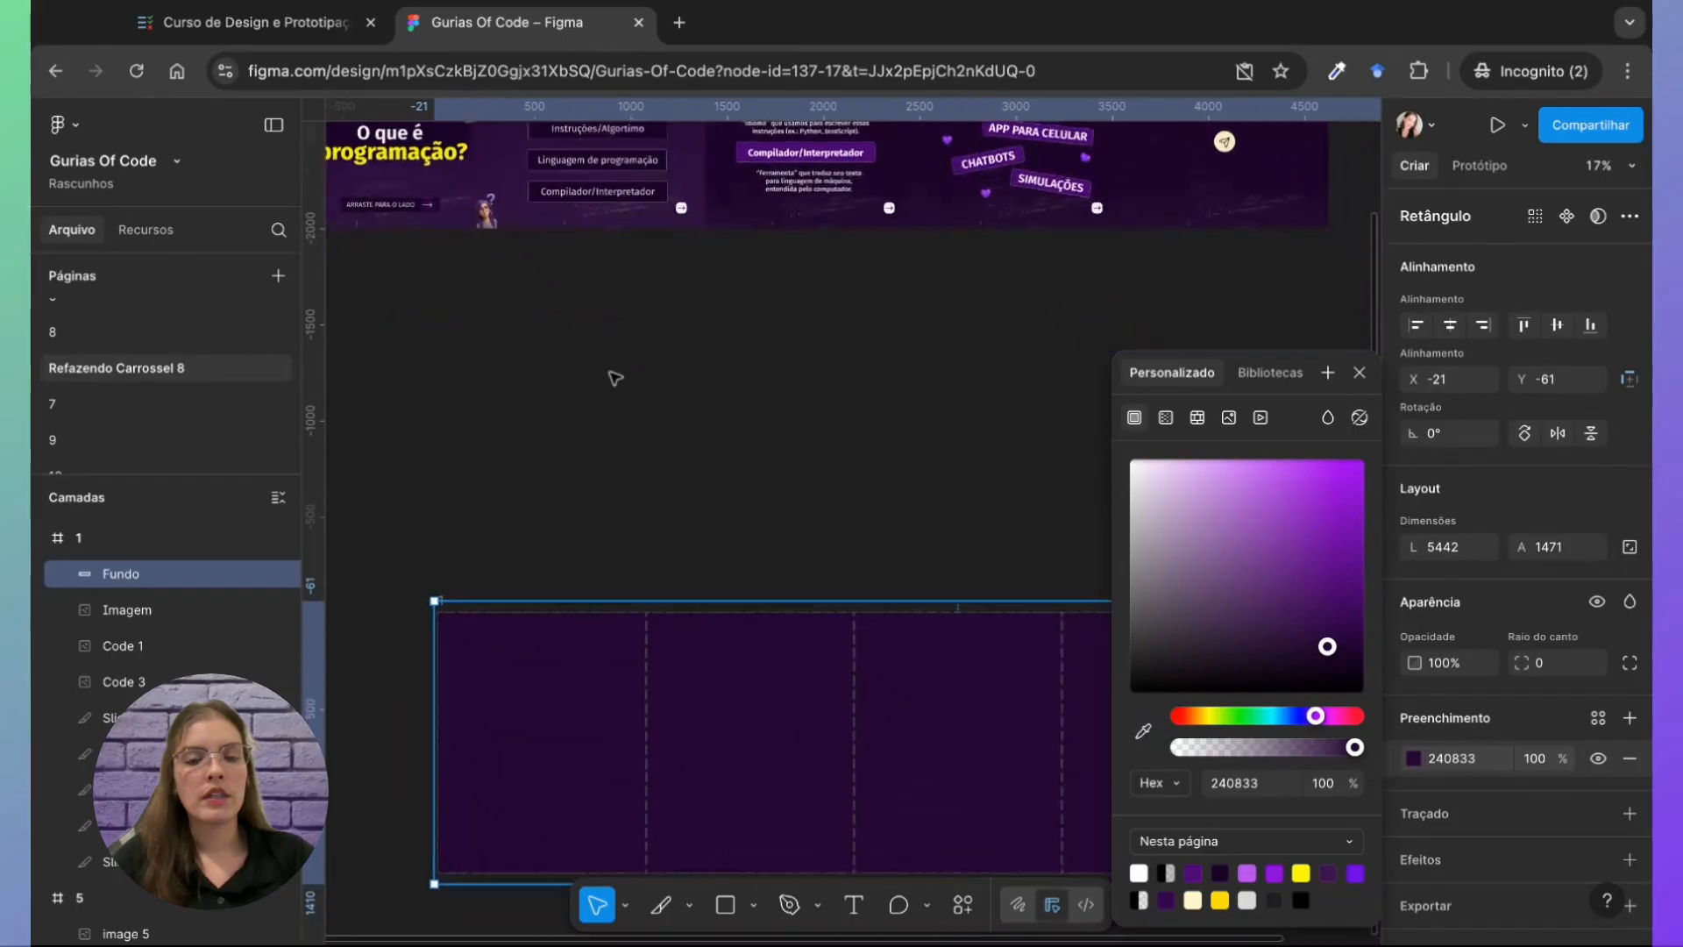
click(616, 379)
scroll(618, 377, down, 3)
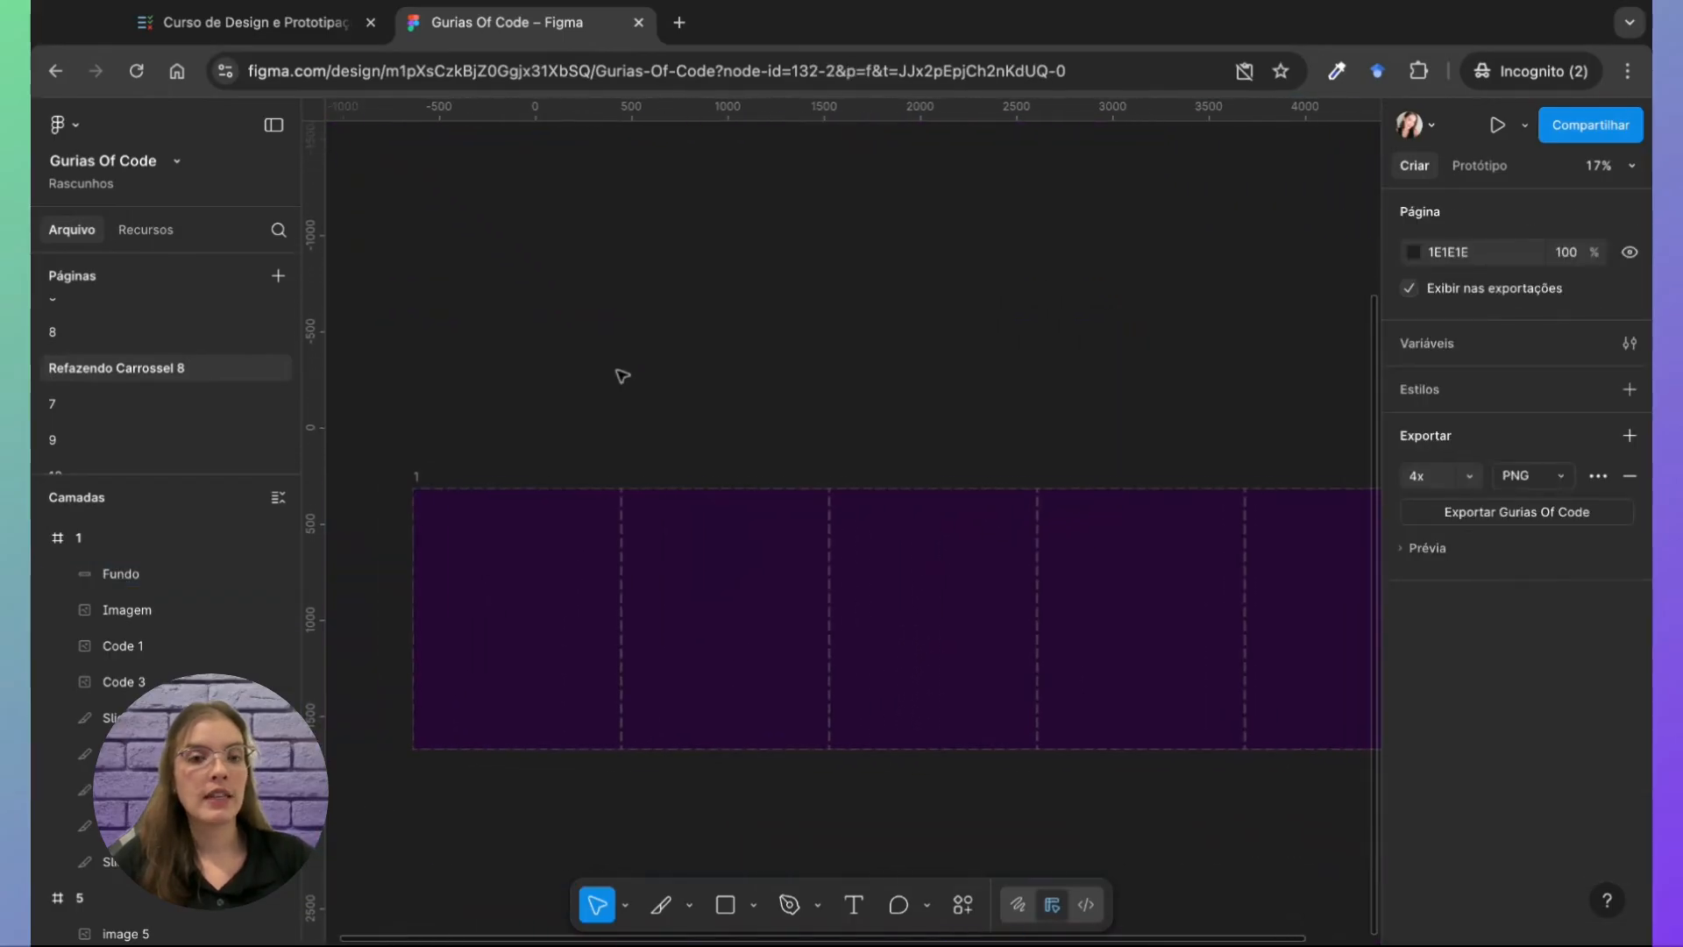
Step: Try setting frame 1's own white fill to 50% opacity, and undo that change
click(575, 593)
scroll(861, 647, right, 2)
scroll(866, 649, down, 1)
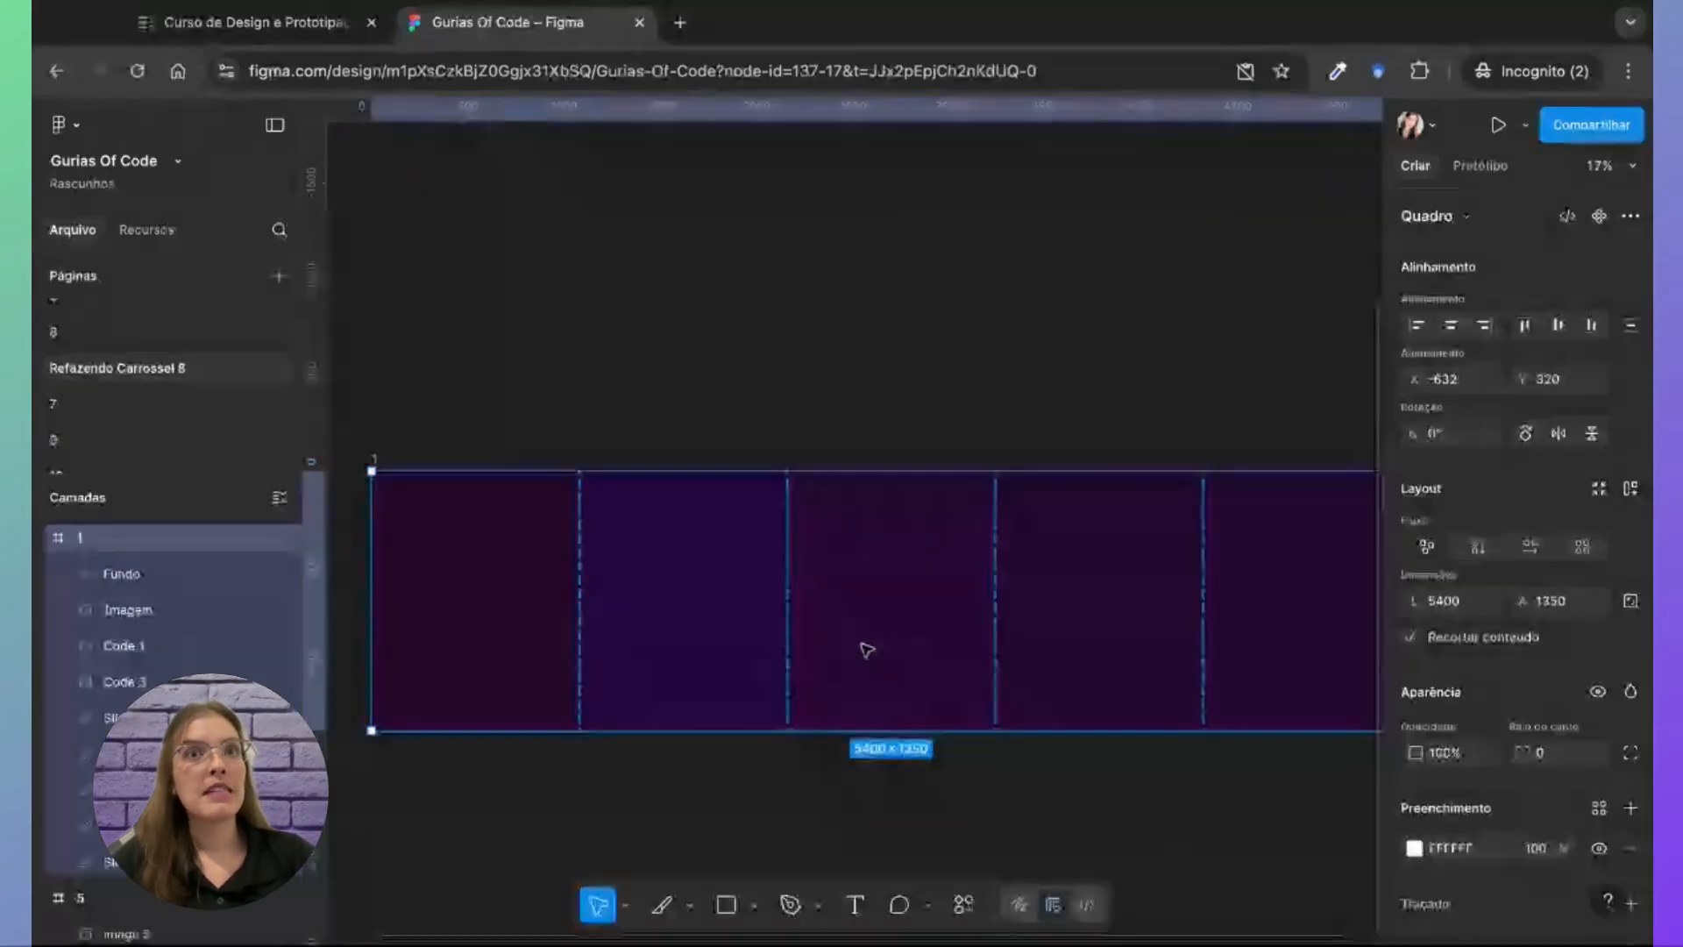
scroll(866, 649, right, 1)
click(1535, 849)
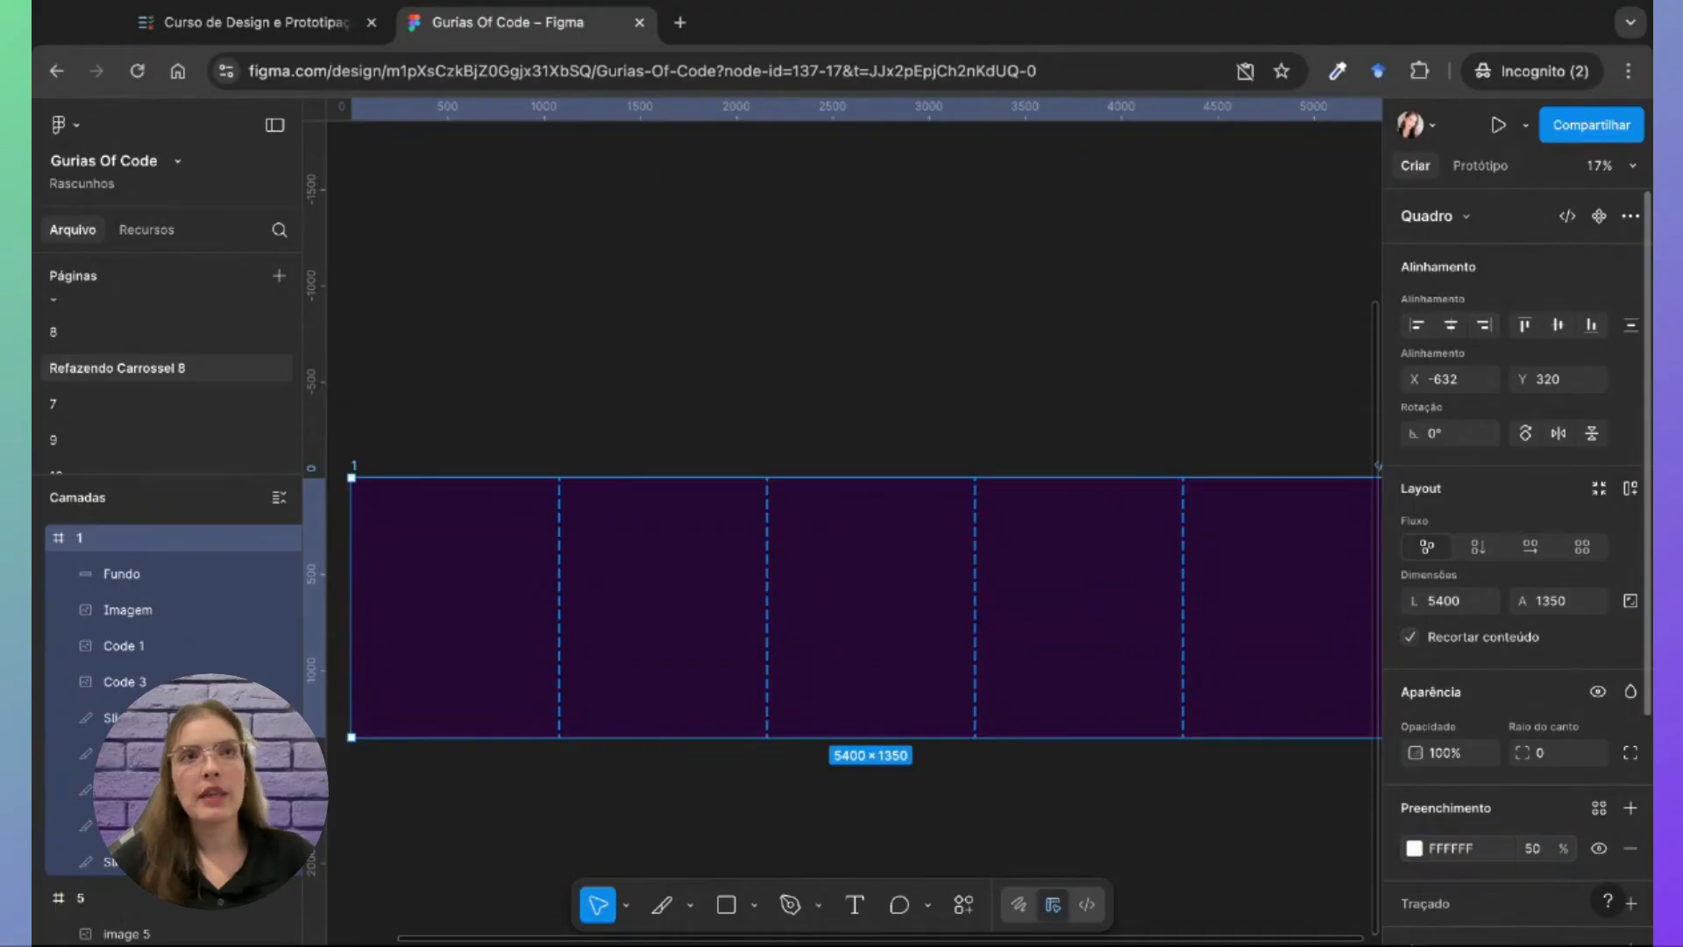
scroll(1448, 775, down, 1)
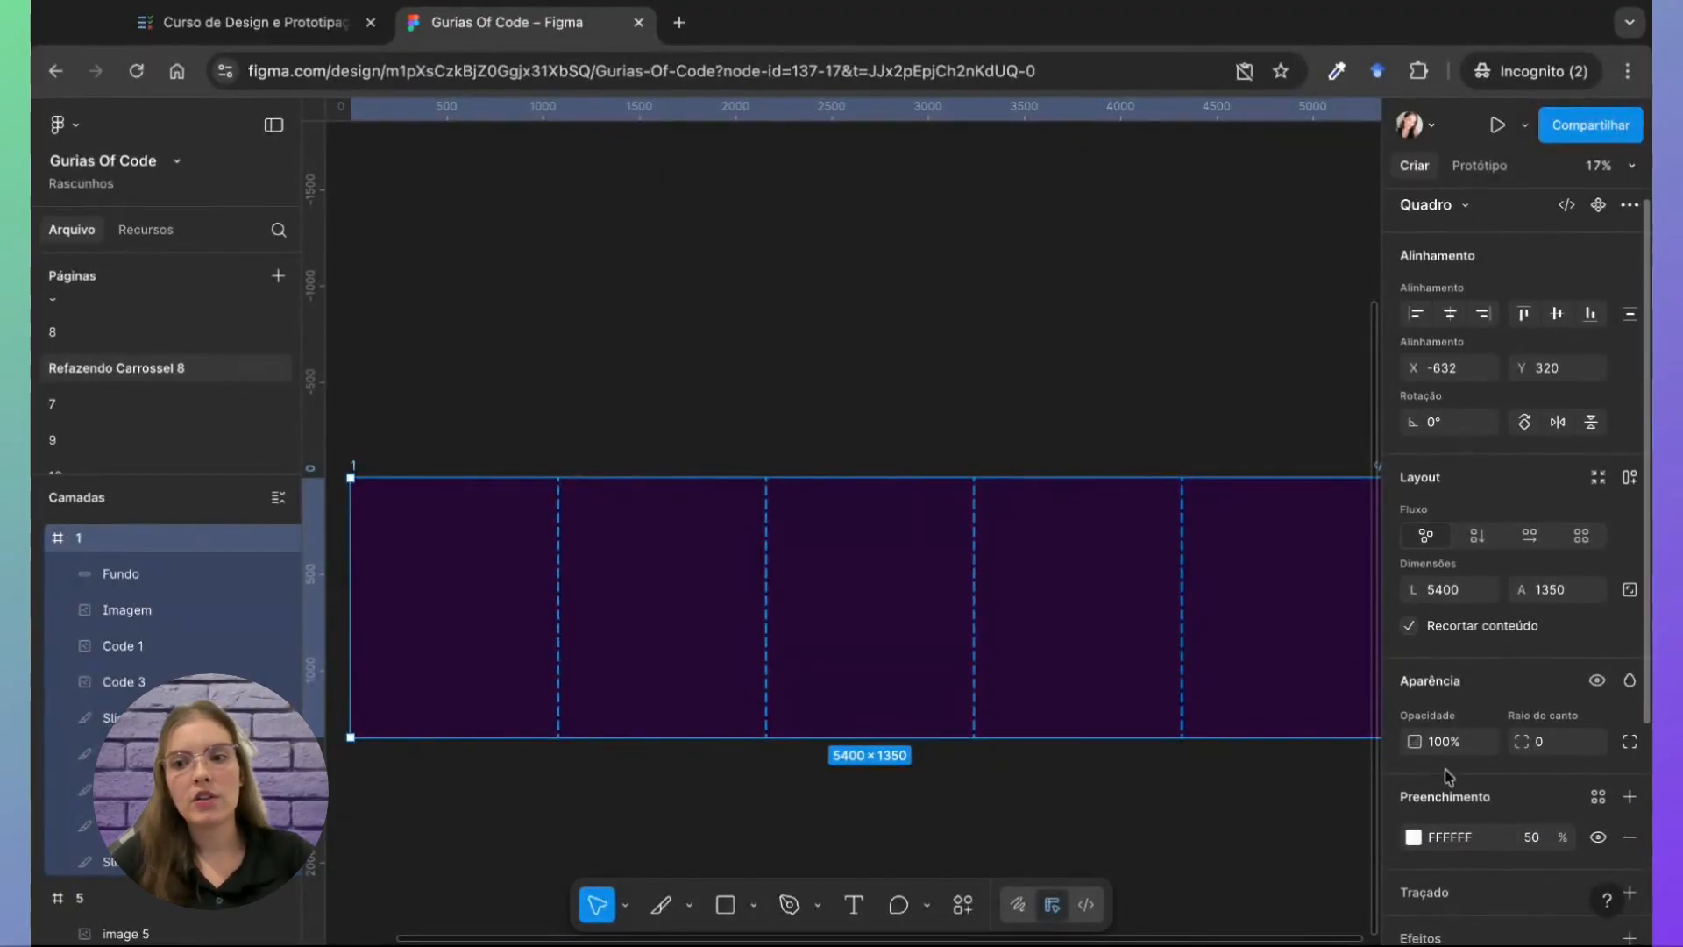
scroll(1448, 775, down, 3)
scroll(1065, 691, down, 2)
scroll(1065, 692, right, 1)
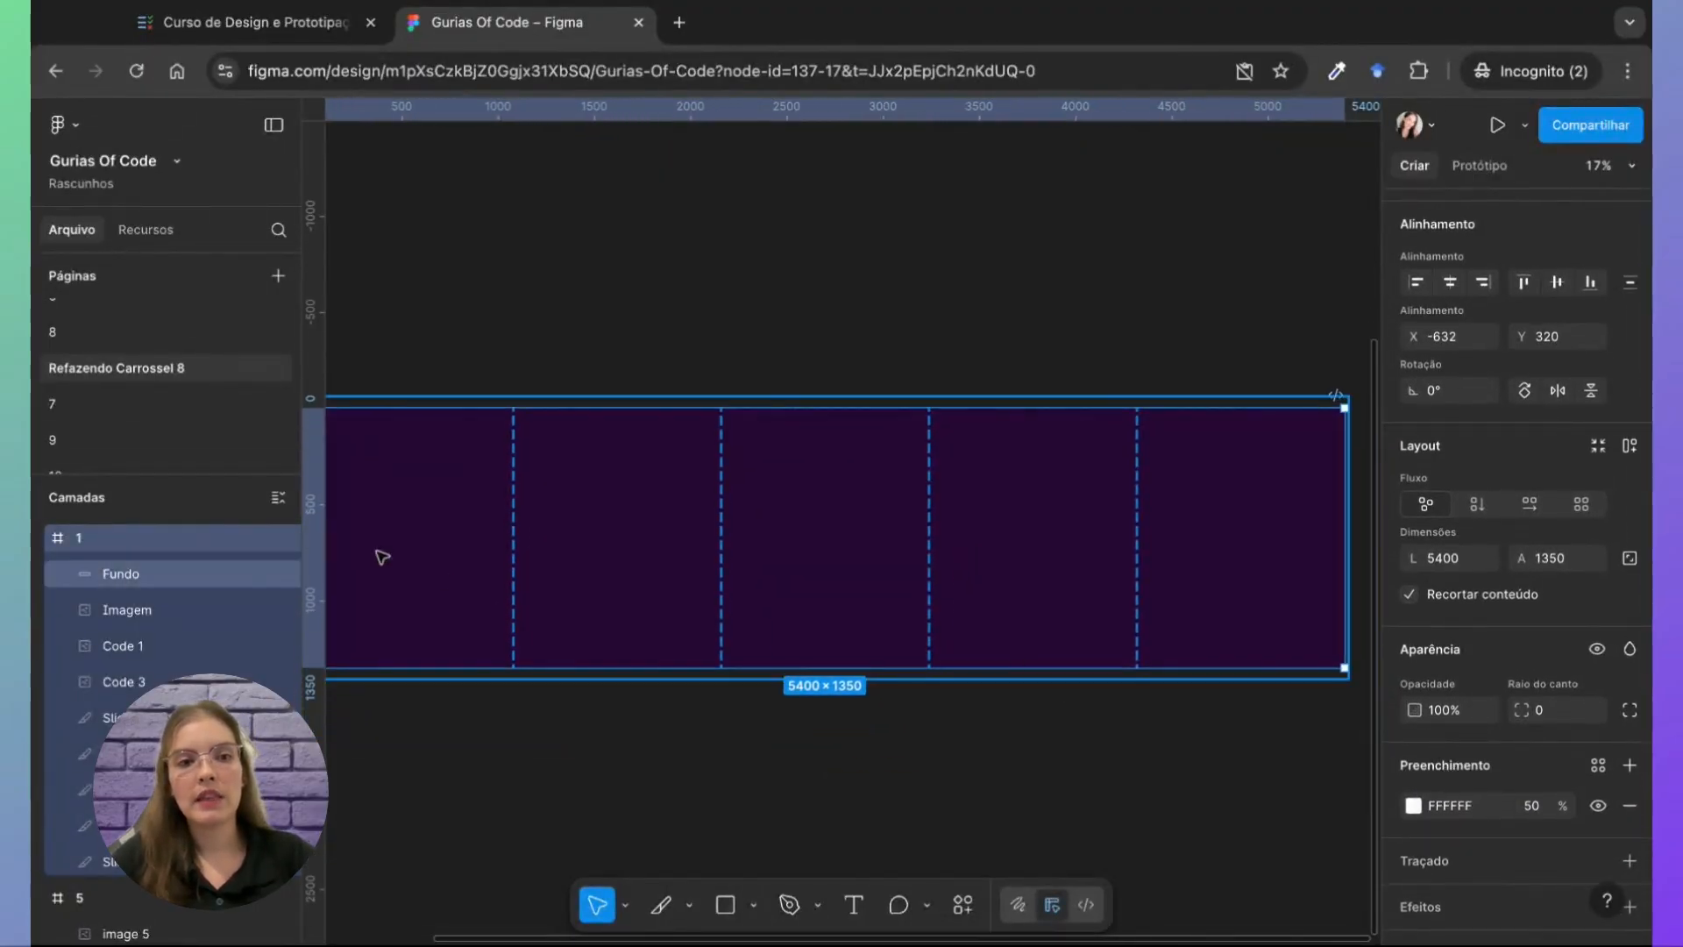
click(140, 570)
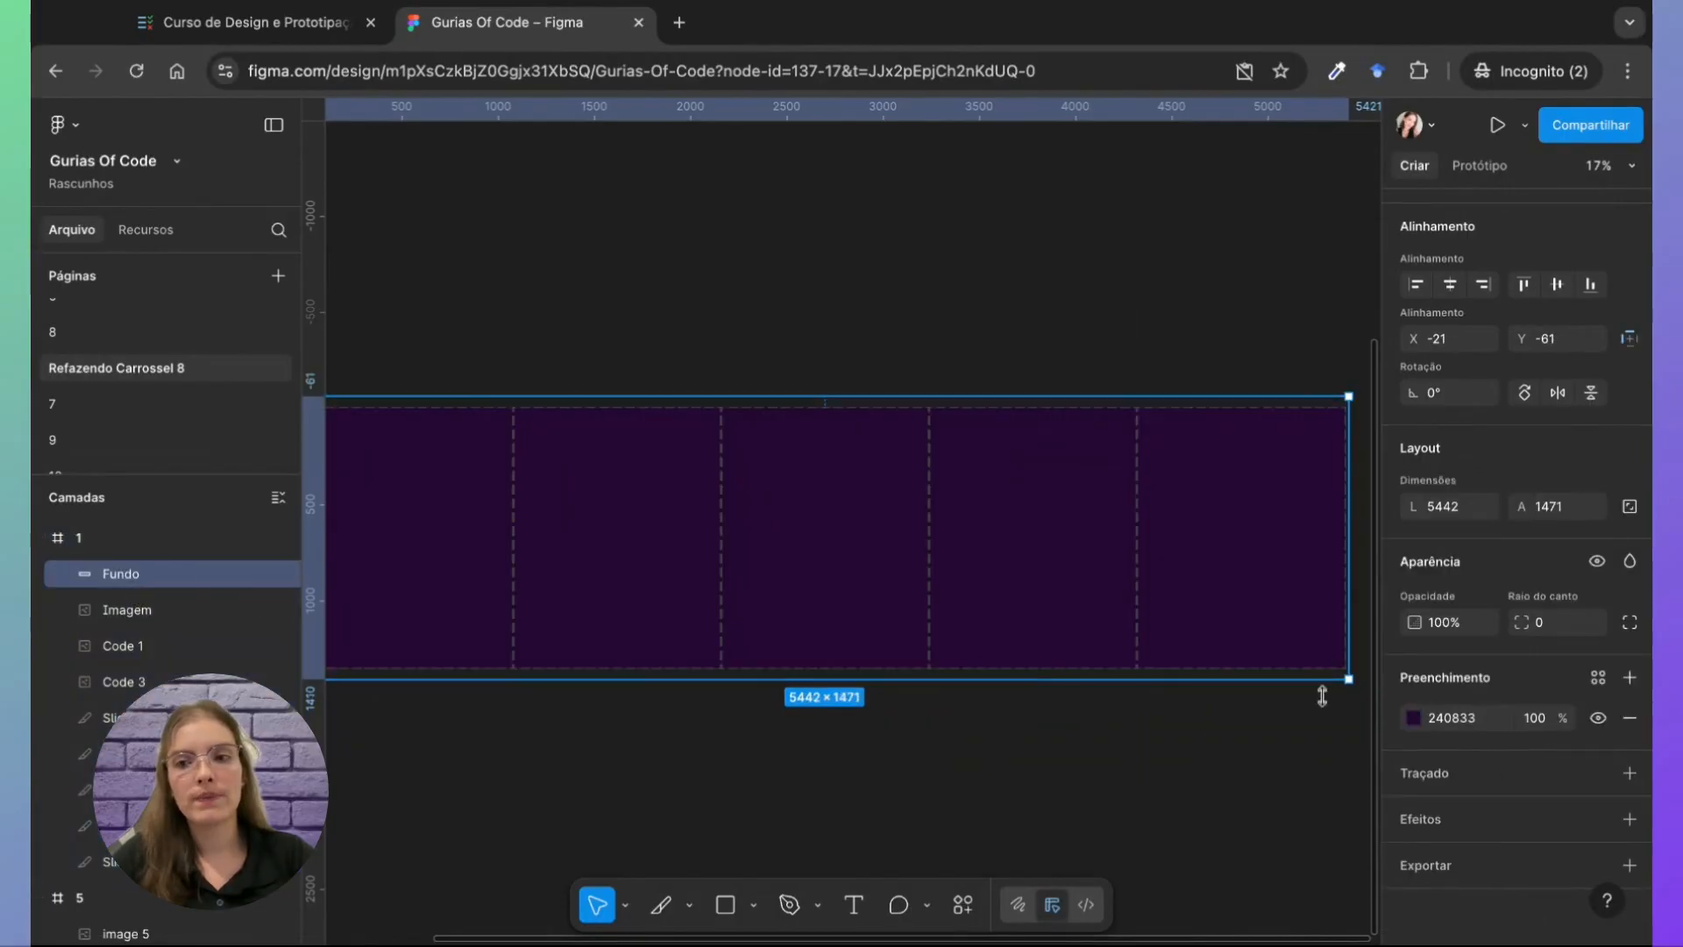
key(Escape)
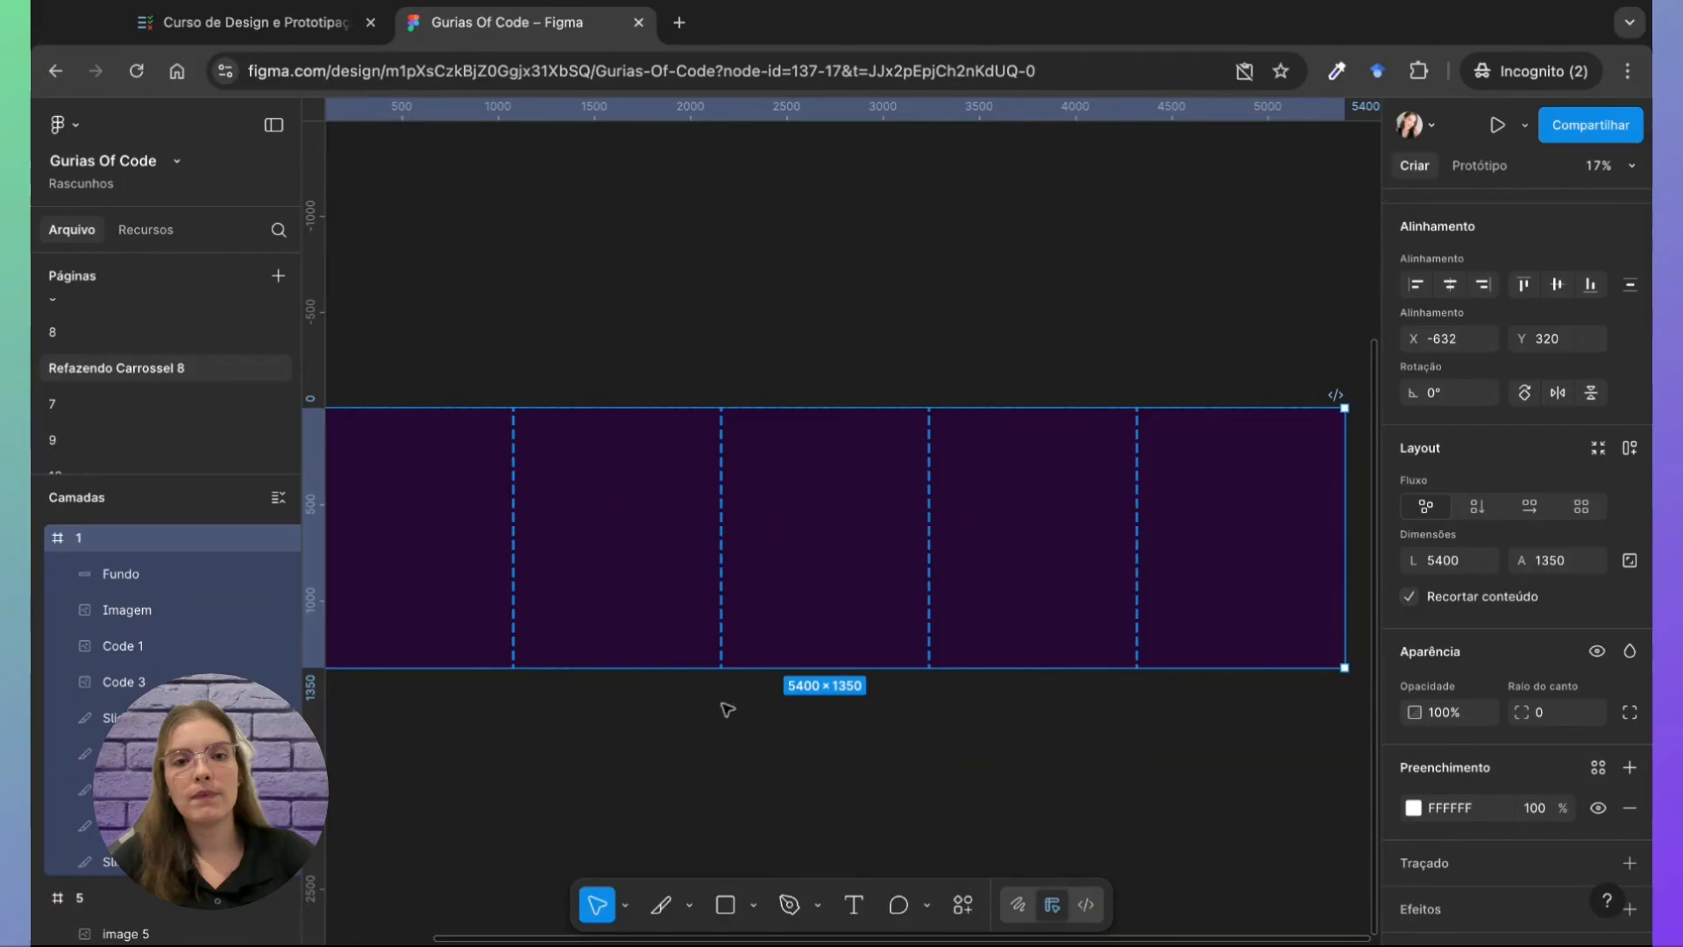
click(445, 782)
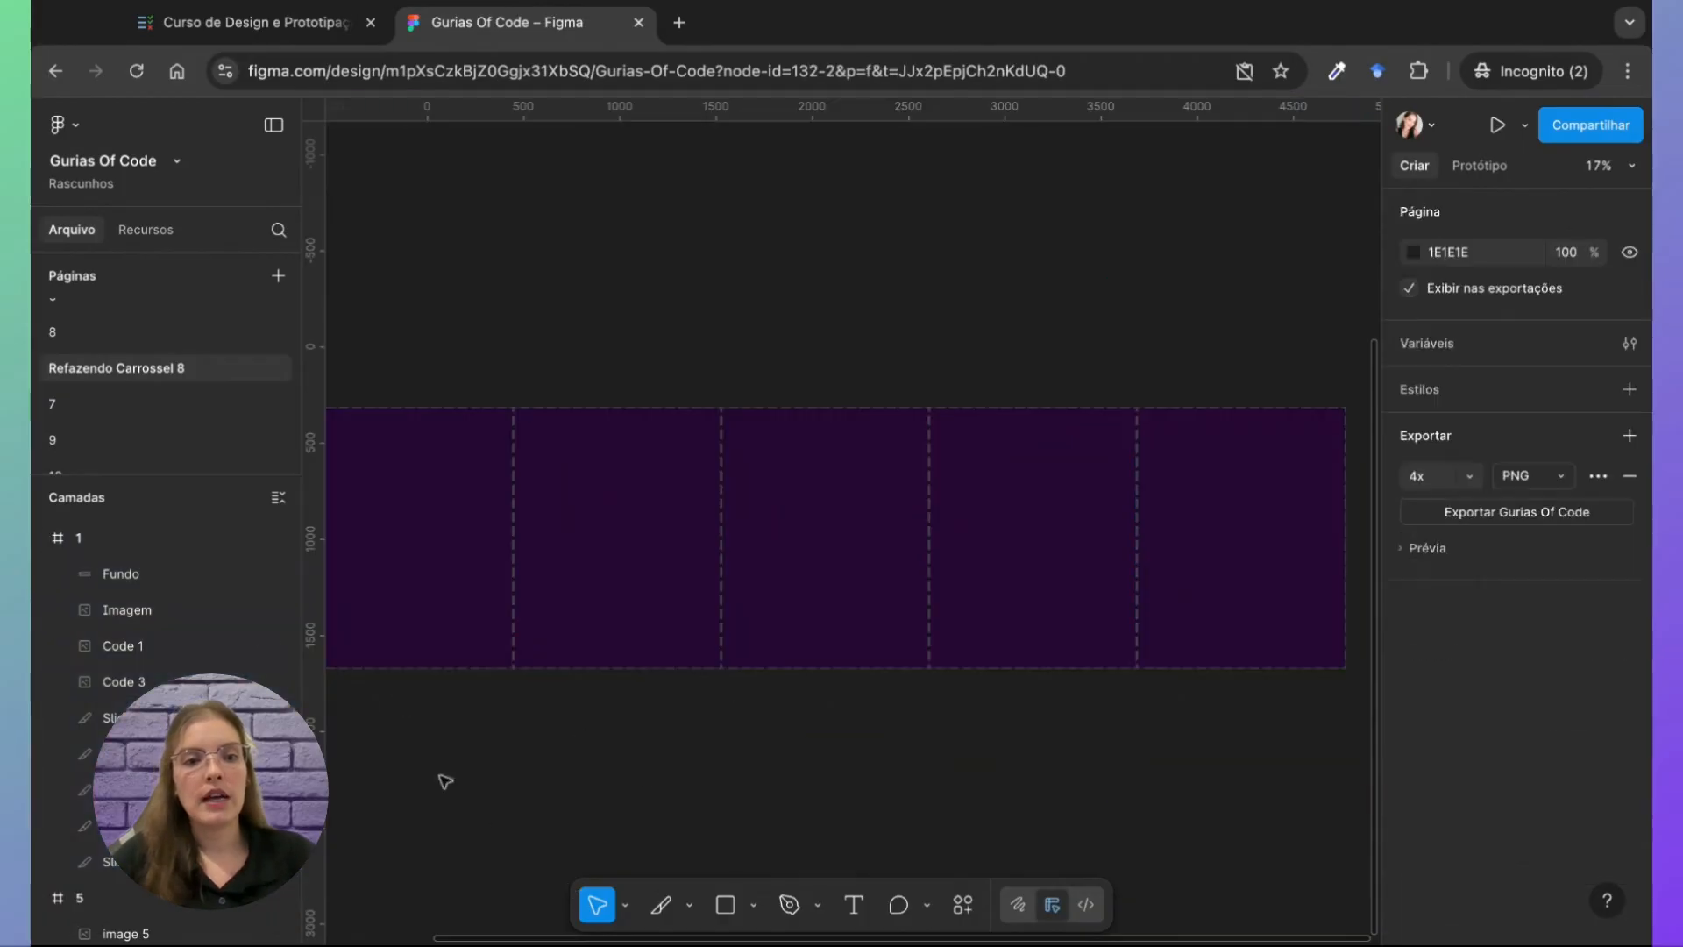
Step: Set the Fundo rectangle's purple fill to 50% opacity and compare the code background with the finished carousel
click(174, 582)
click(1526, 769)
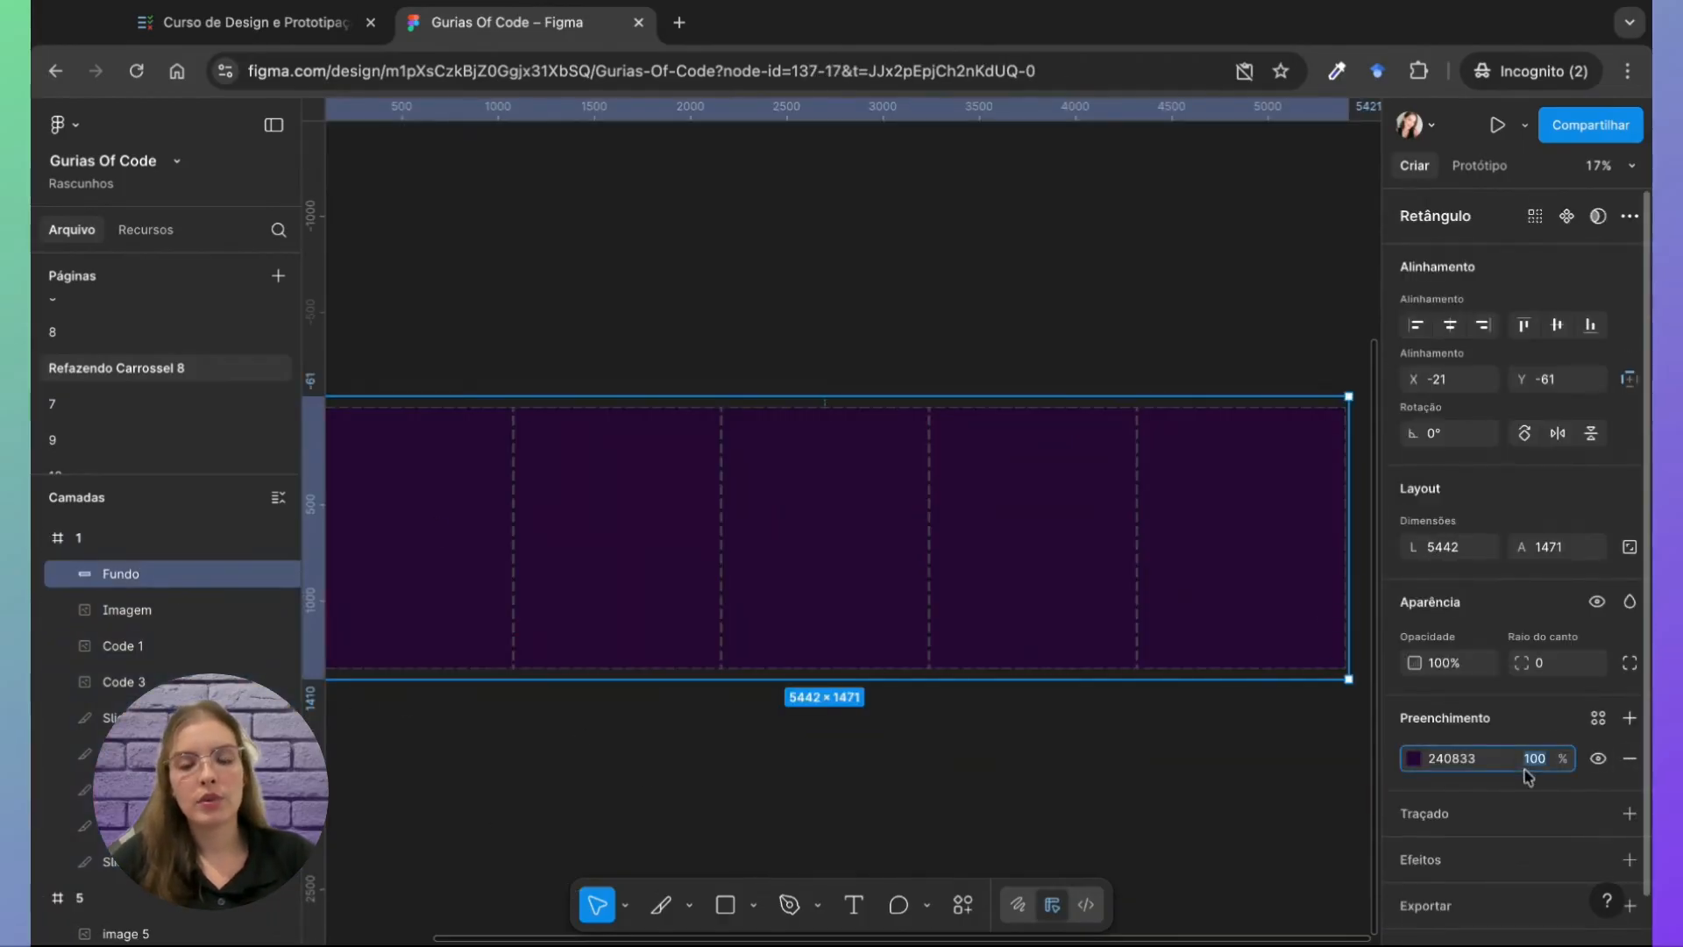
key(Return)
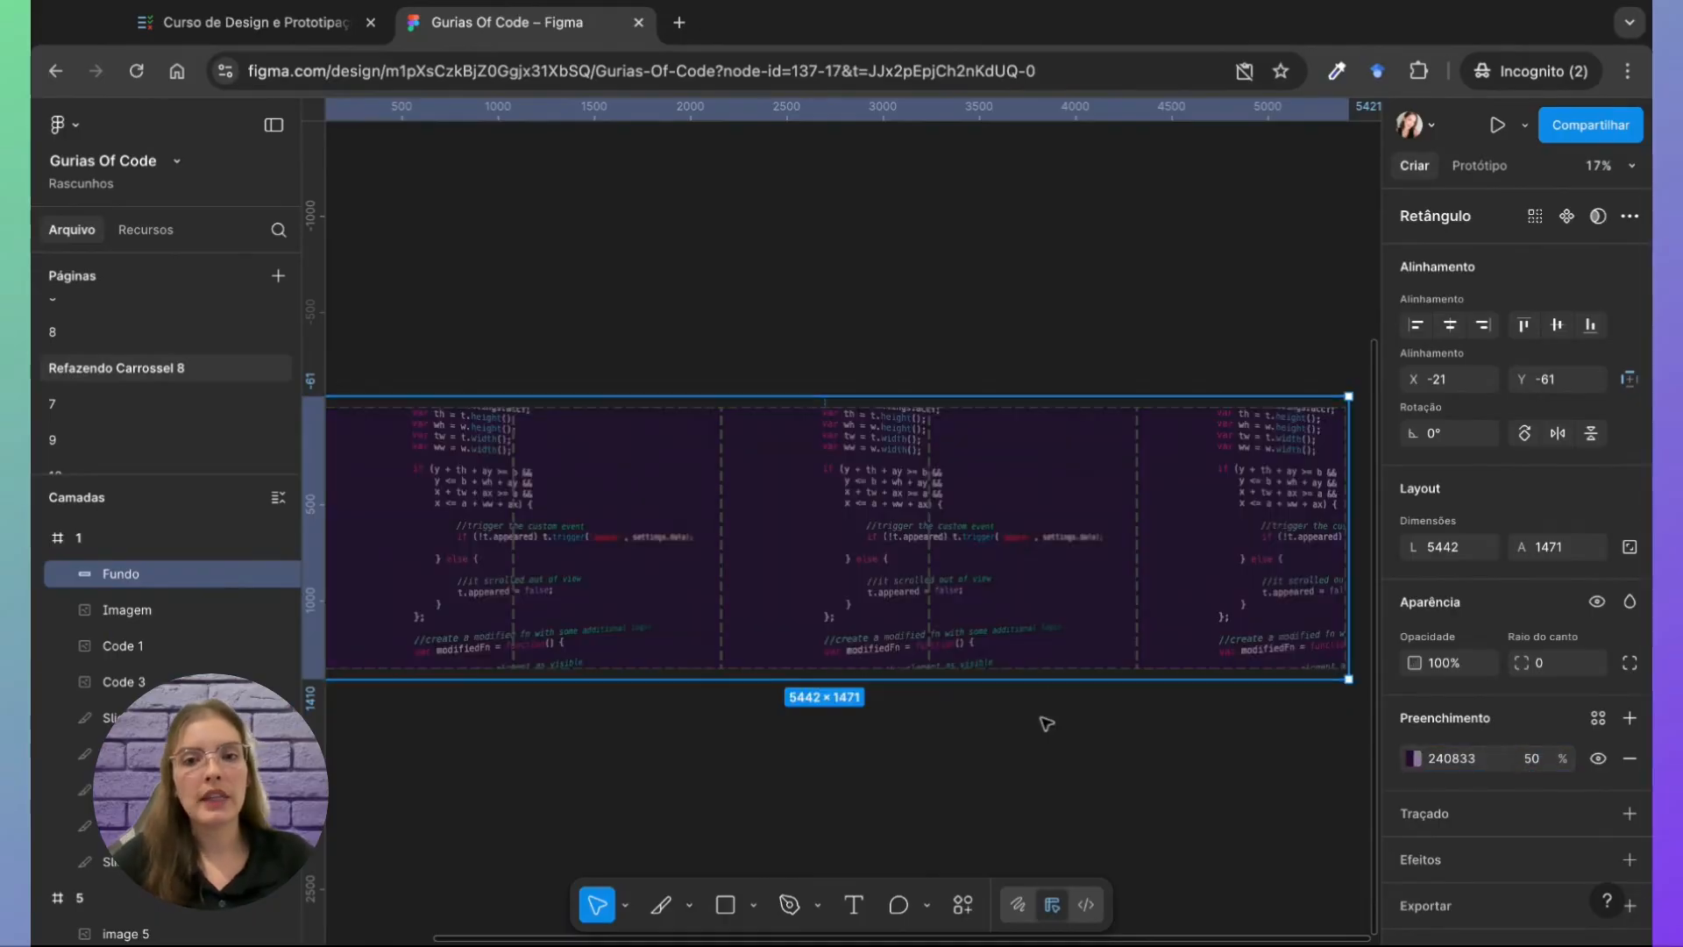
scroll(1046, 724, up, 5)
scroll(1046, 724, left, 2)
scroll(1046, 724, up, 1)
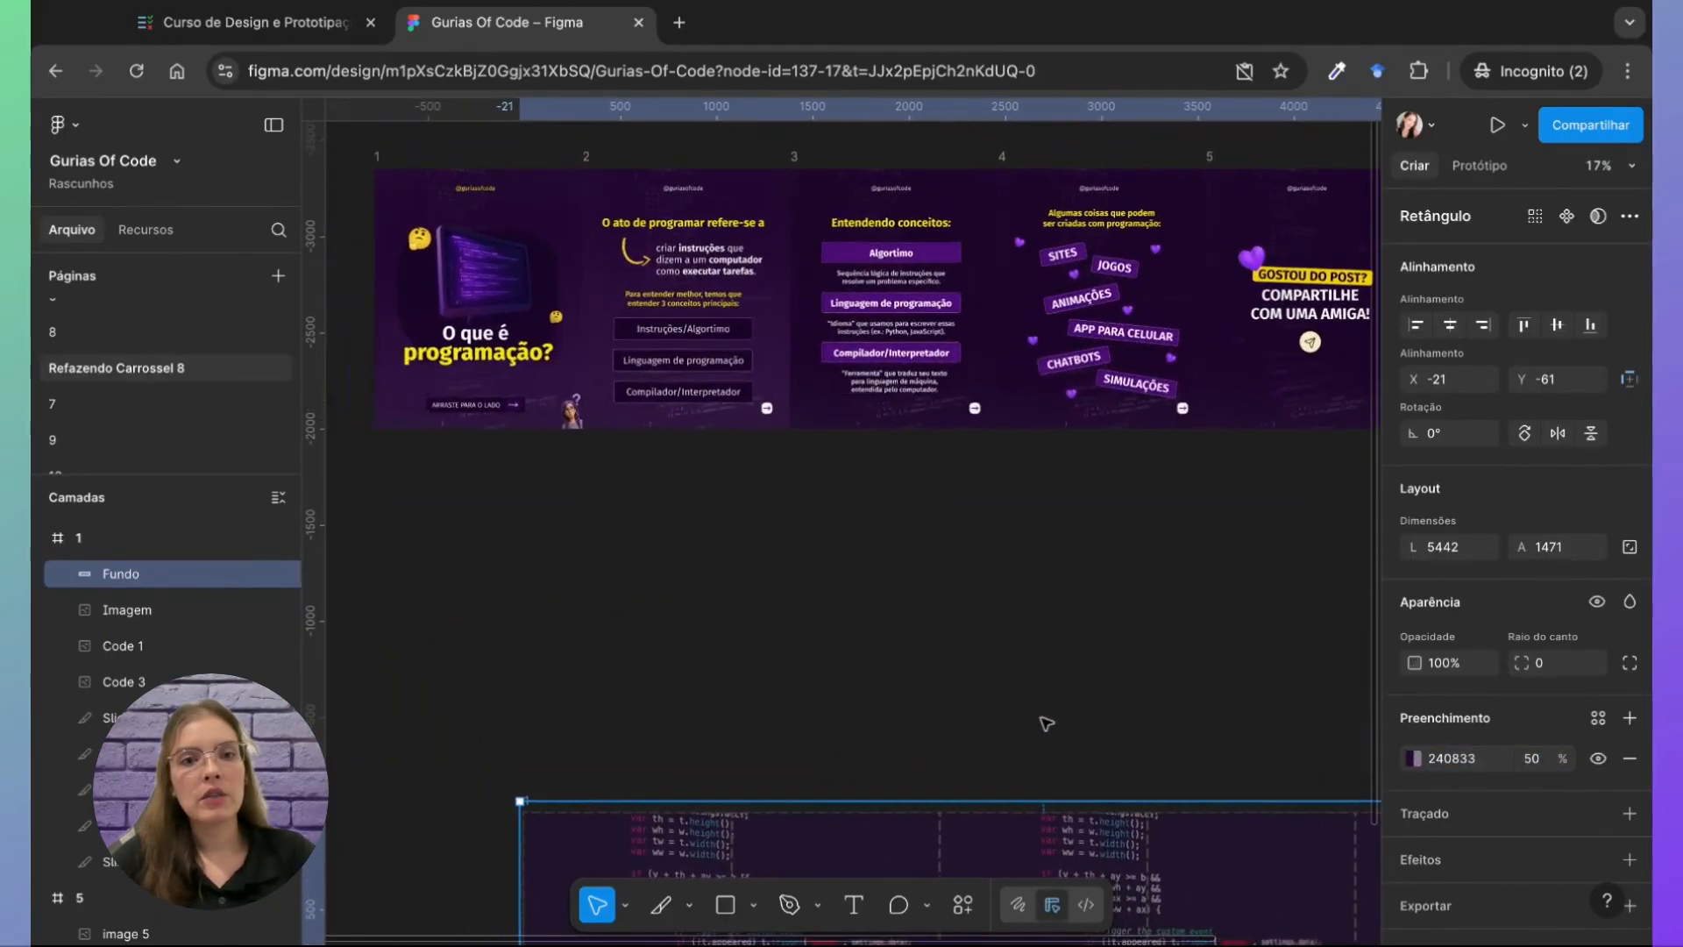
Step: Try the Fundo rectangle's purple fill at 75% opacity over the code background
scroll(1046, 724, down, 6)
scroll(1046, 724, right, 2)
scroll(841, 544, left, 1)
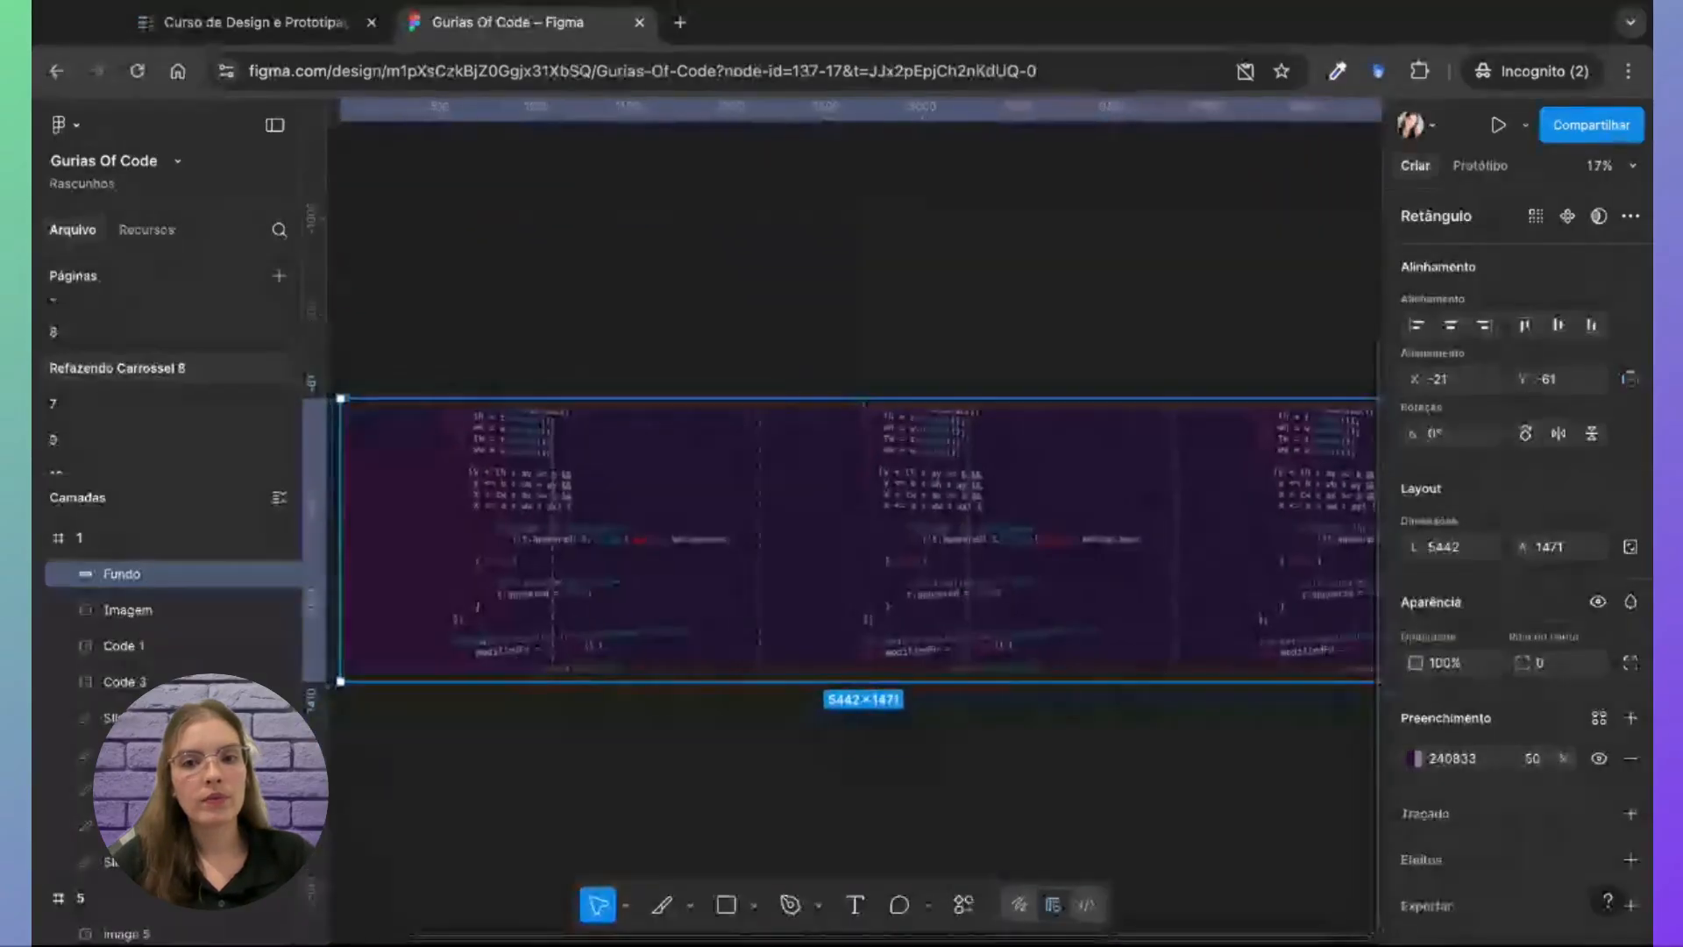
click(1541, 768)
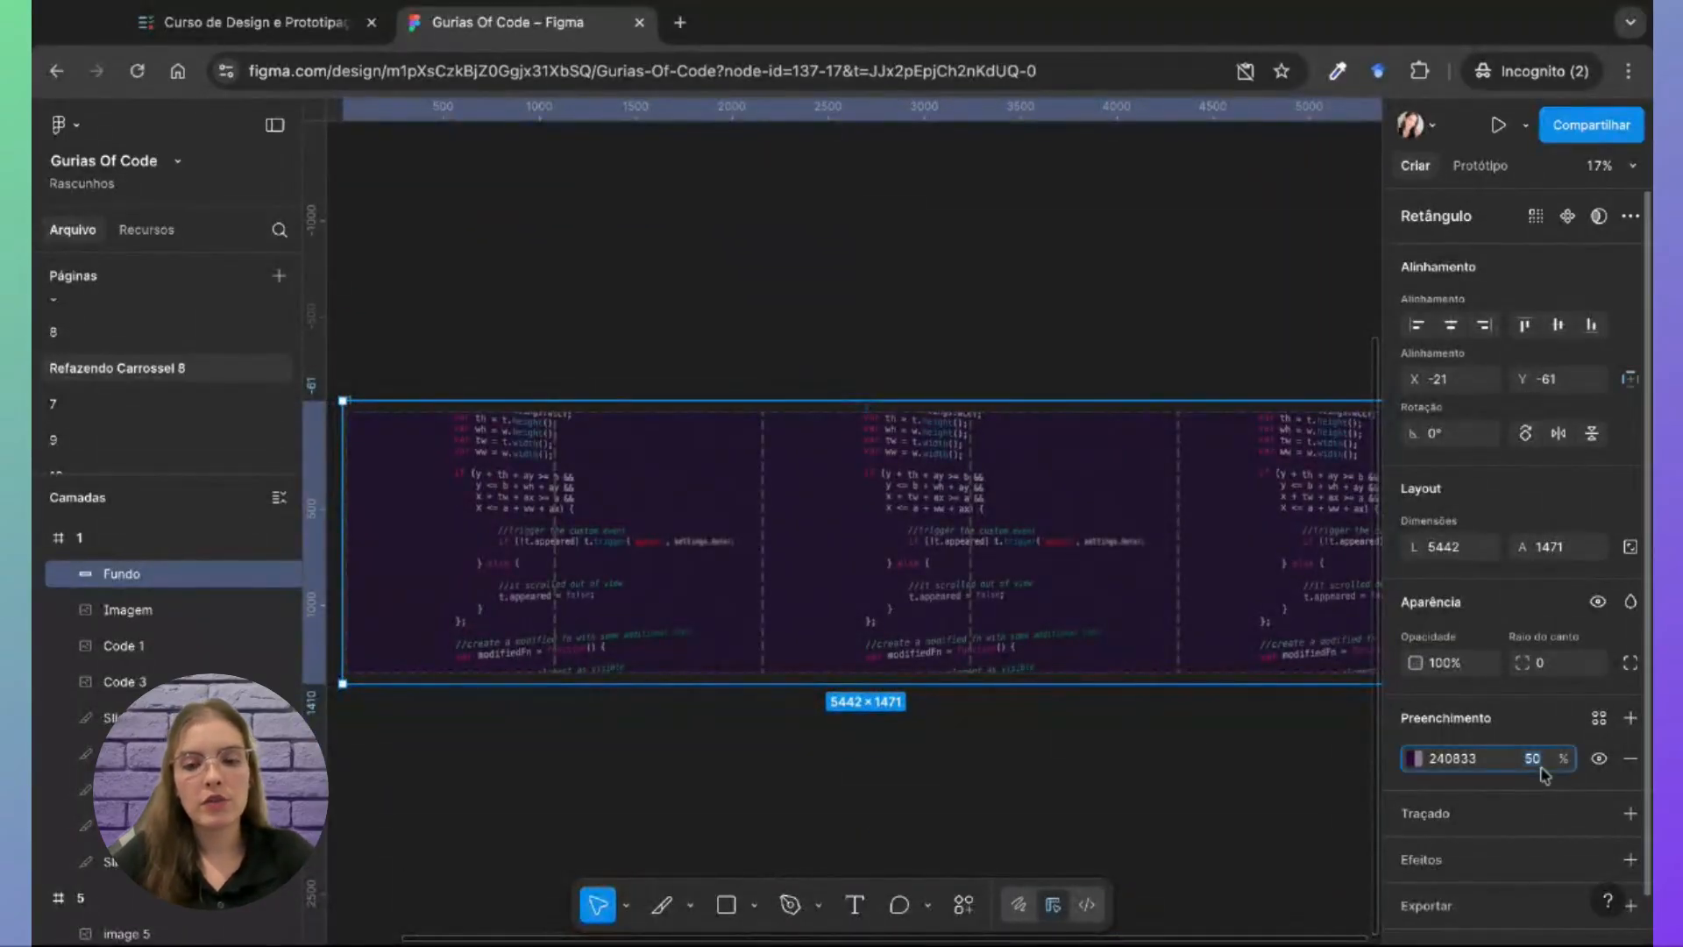
text(75)
key(Return)
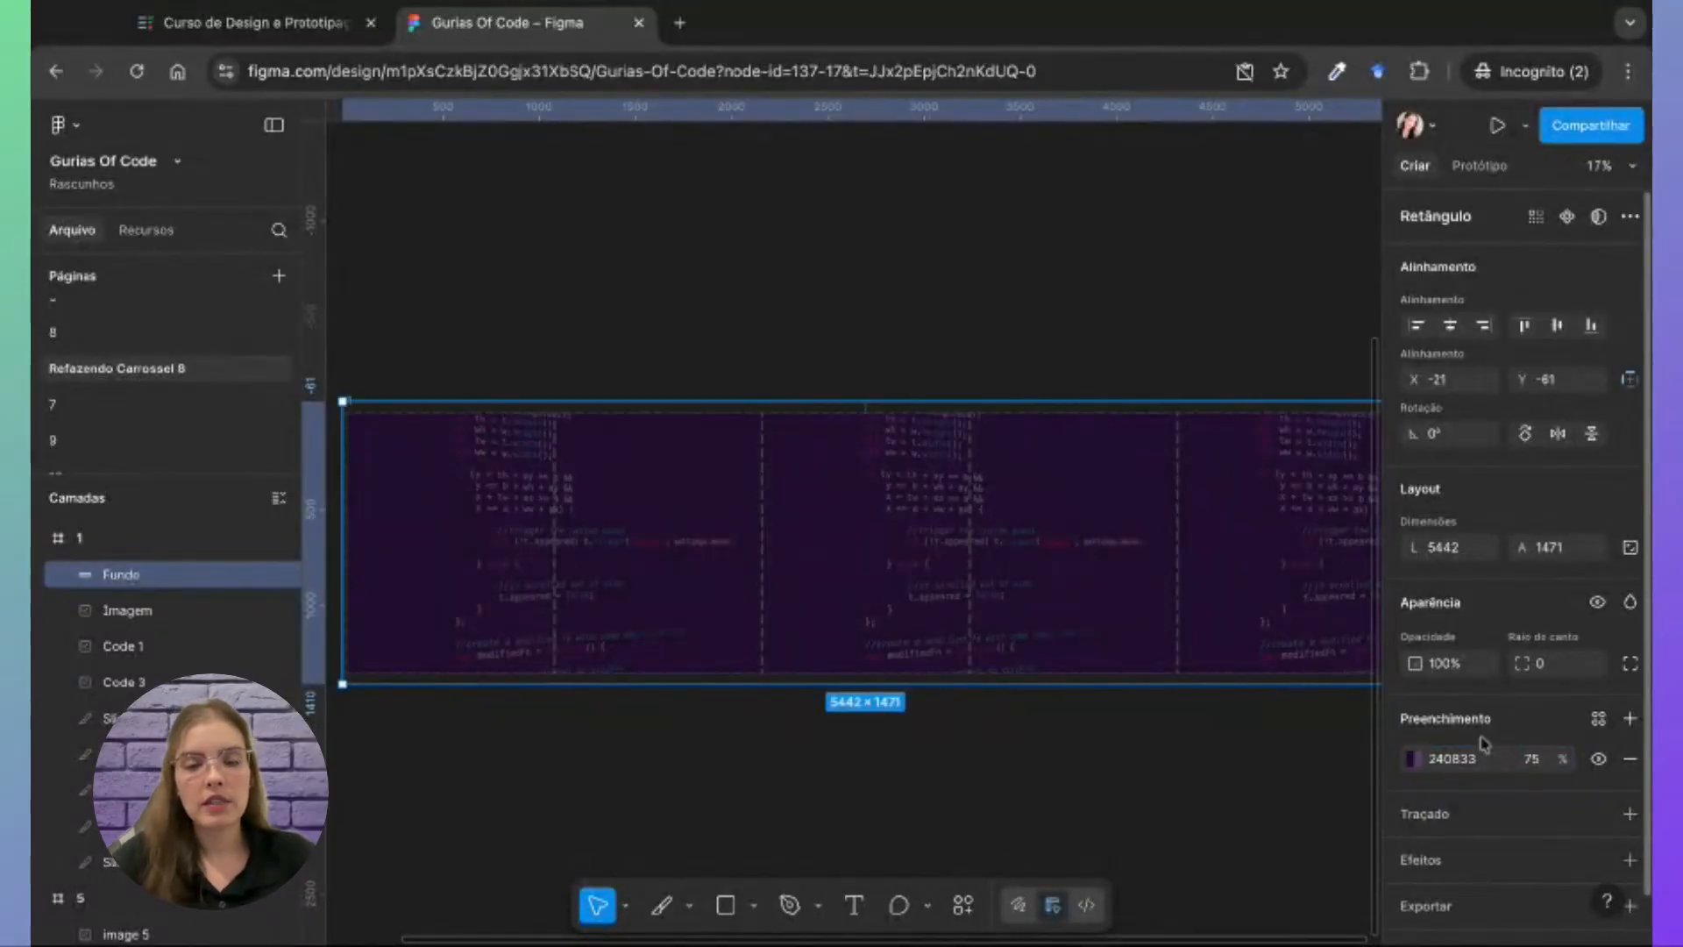
Step: Set the Fundo rectangle's purple fill to 80% opacity and check the overlay across frame 1
click(1541, 768)
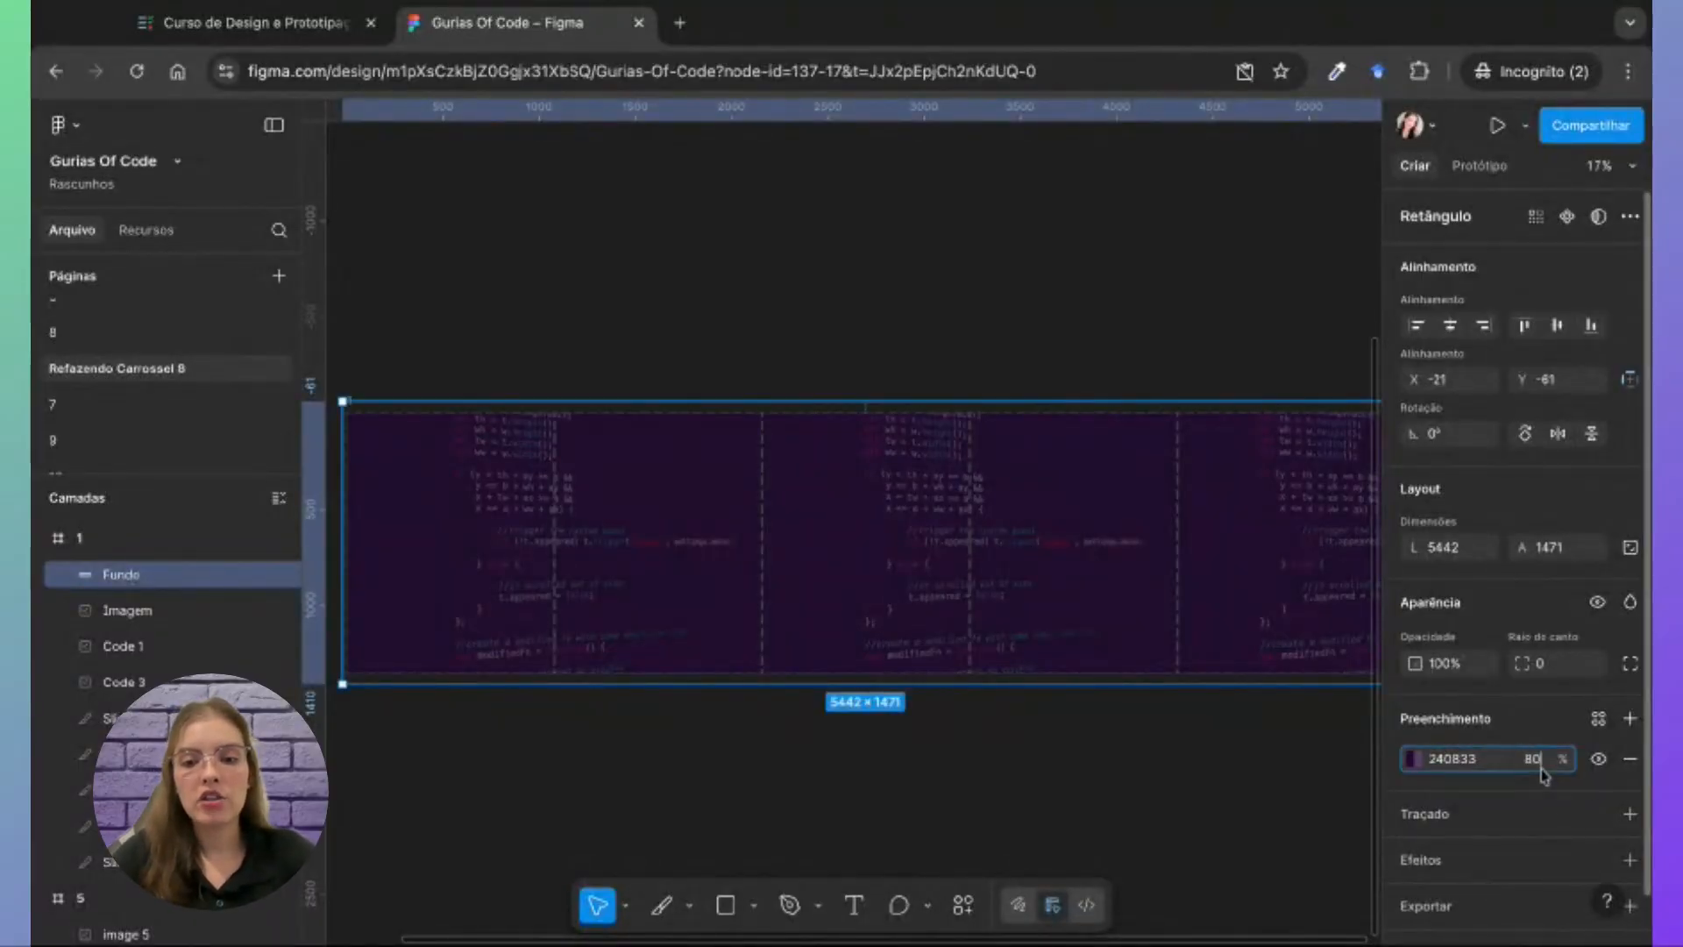
key(Return)
scroll(907, 622, right, 1)
scroll(908, 623, up, 1)
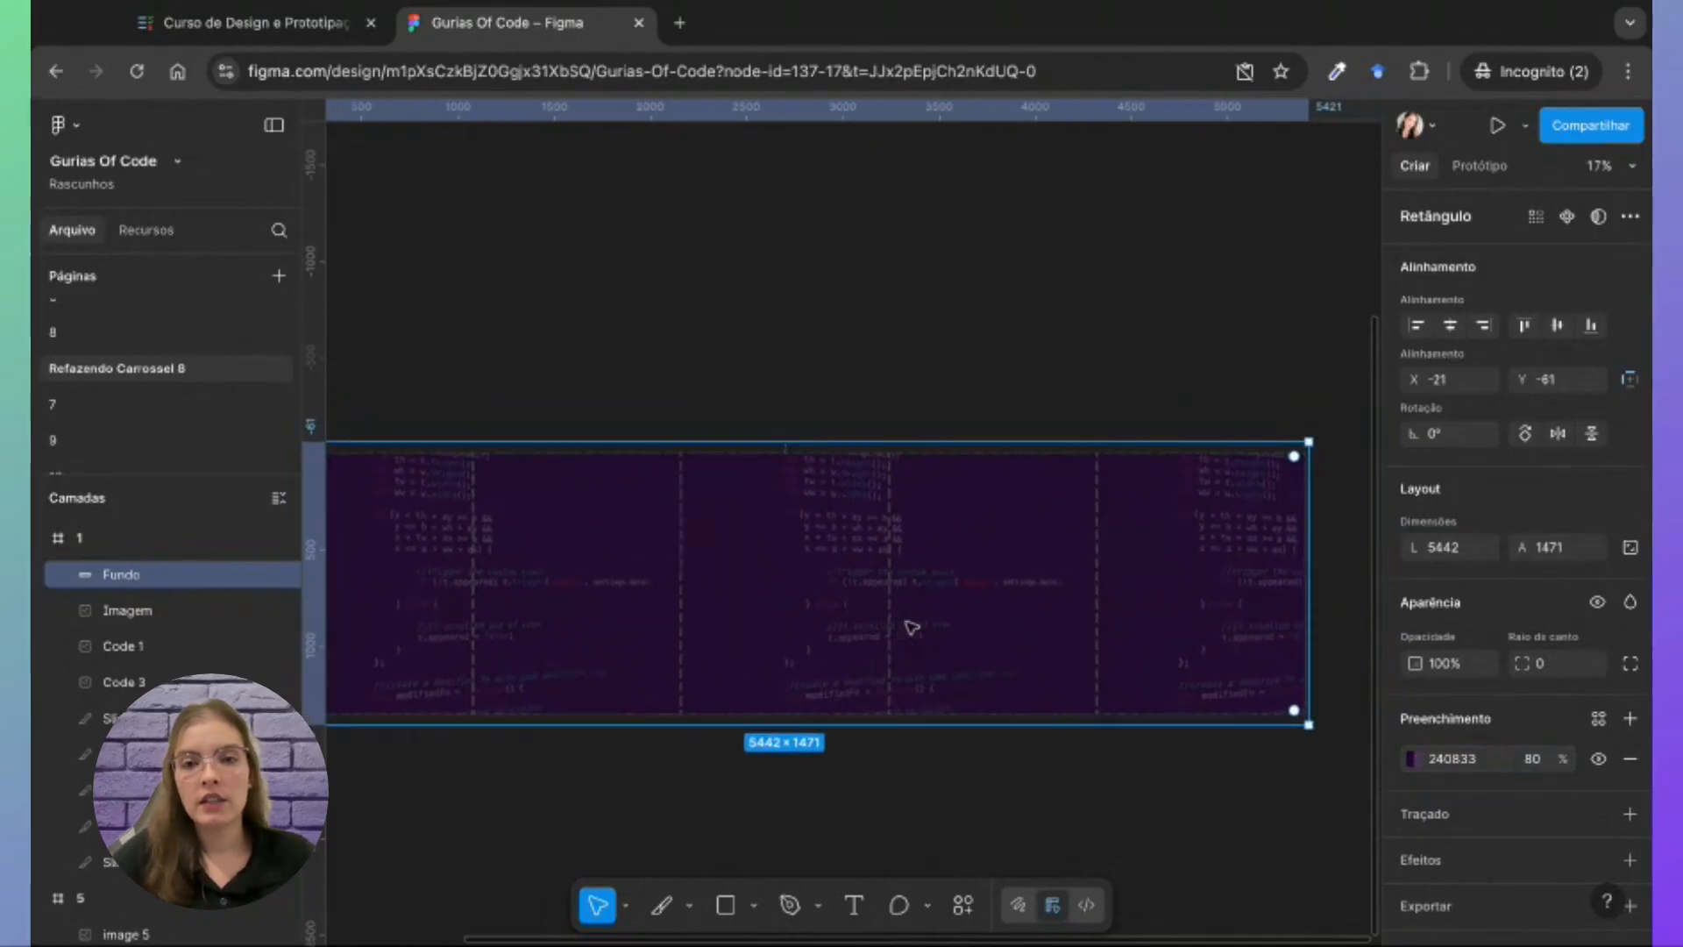
scroll(912, 627, left, 3)
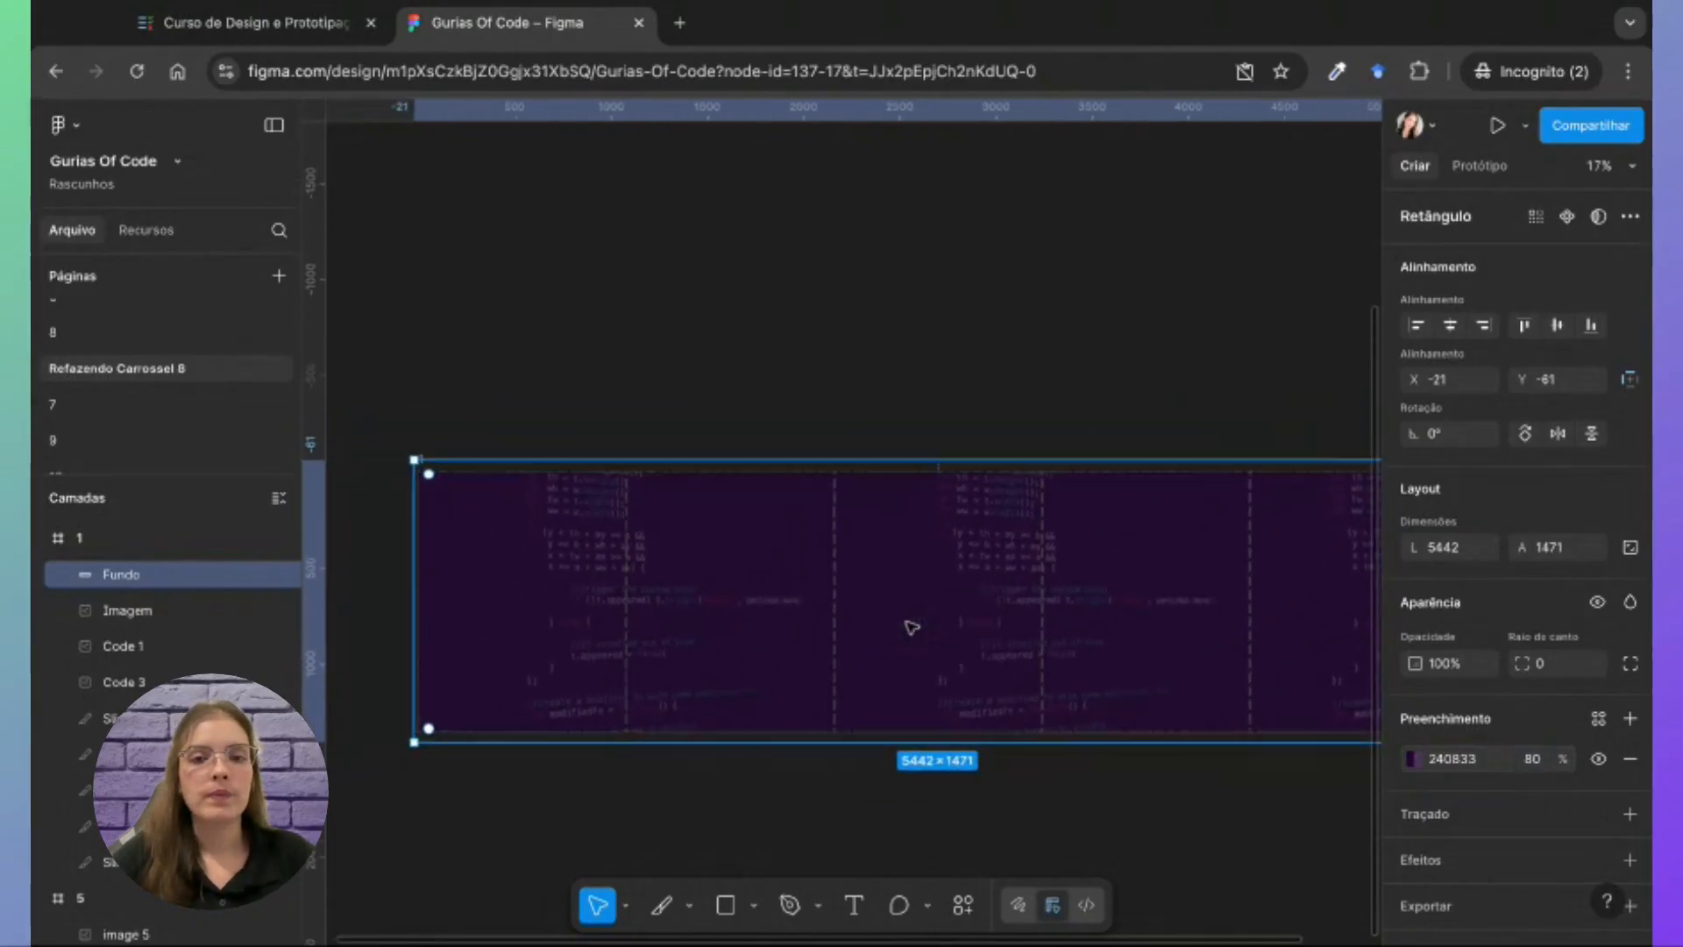
Step: Compare the background of the finished carousel's first slides with the purple code background of frame 1
click(783, 378)
scroll(783, 379, up, 5)
scroll(807, 372, left, 2)
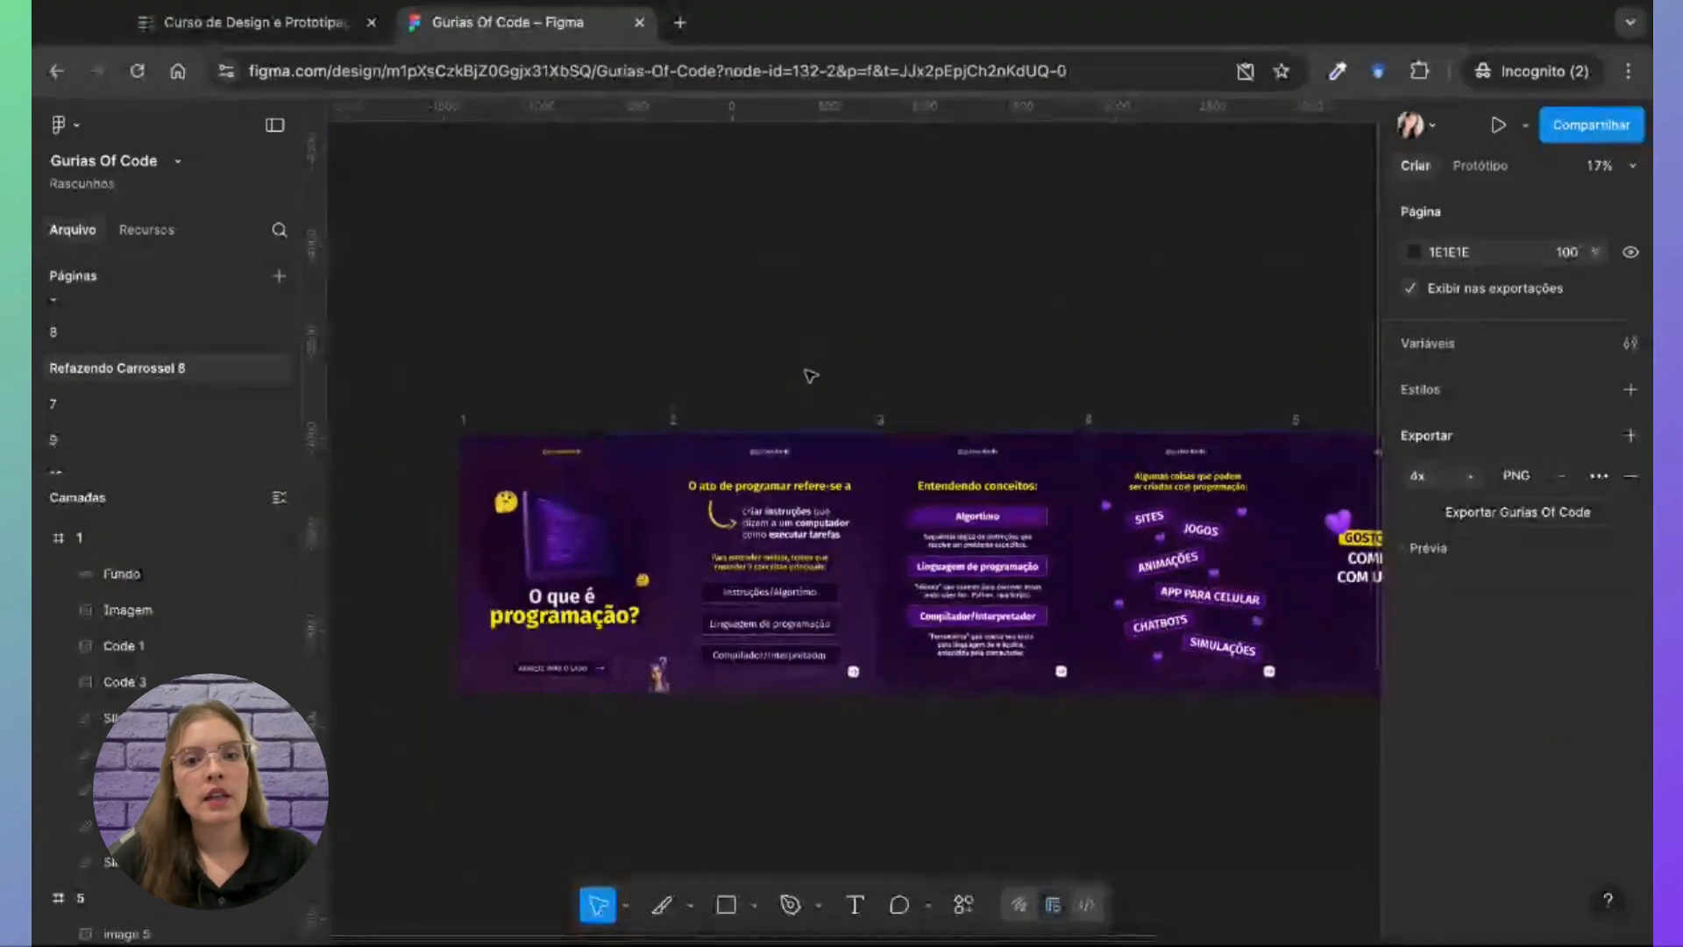
scroll(810, 376, left, 4)
scroll(810, 375, up, 3)
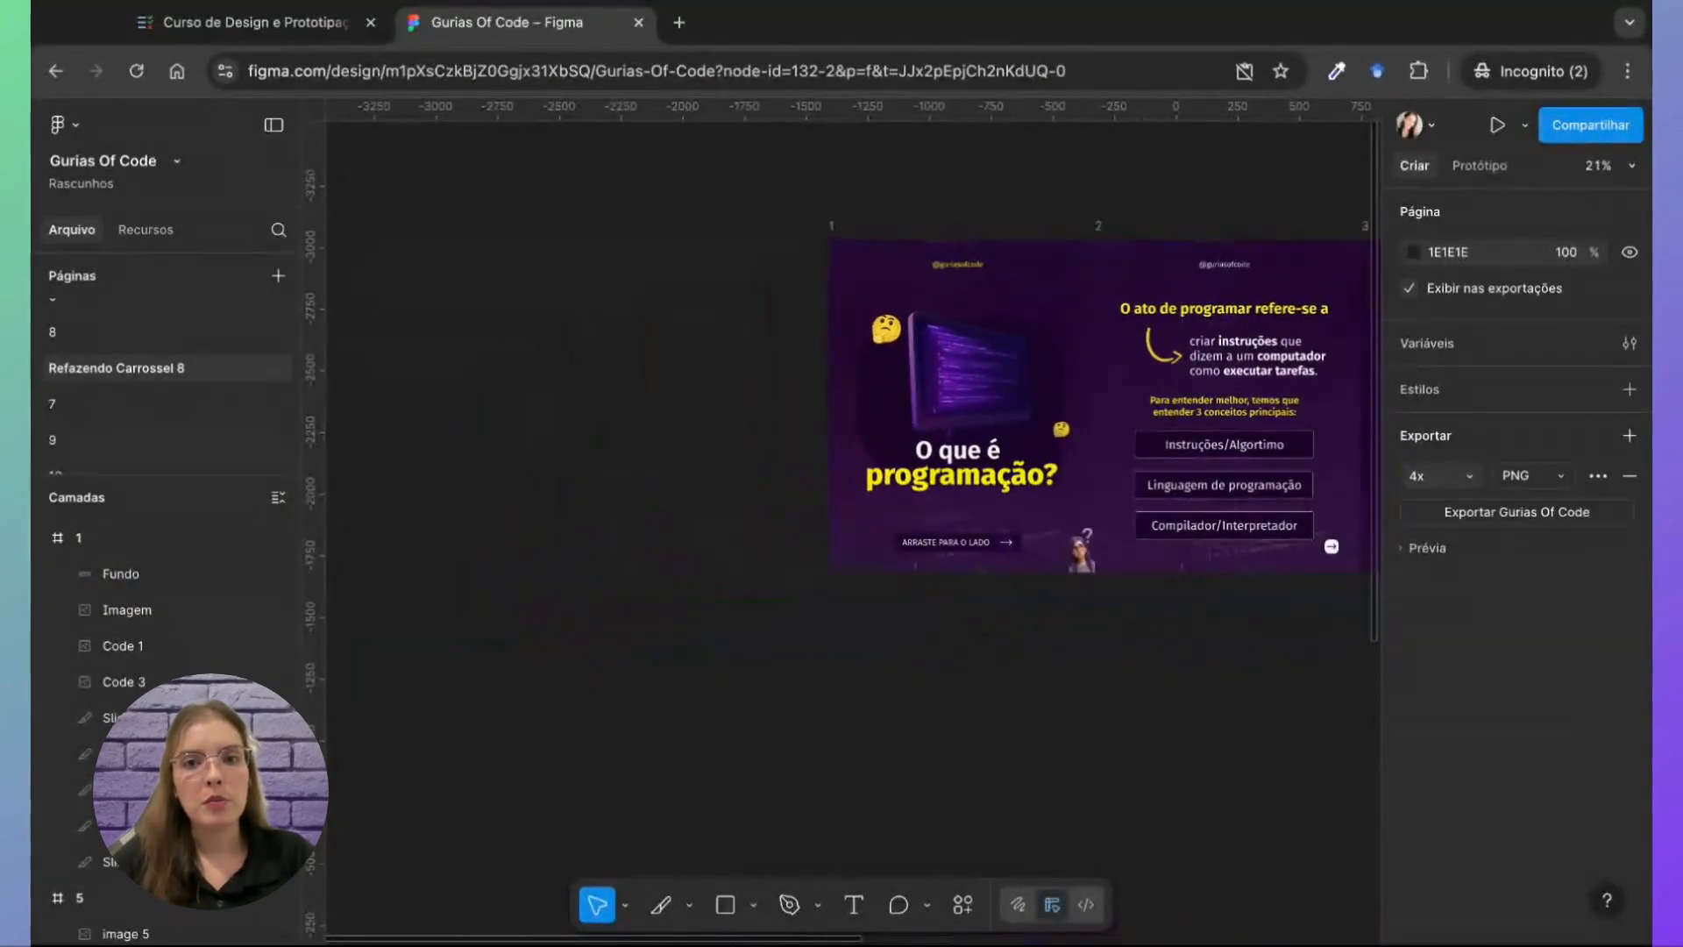
scroll(921, 256, up, 1)
scroll(776, 405, up, 5)
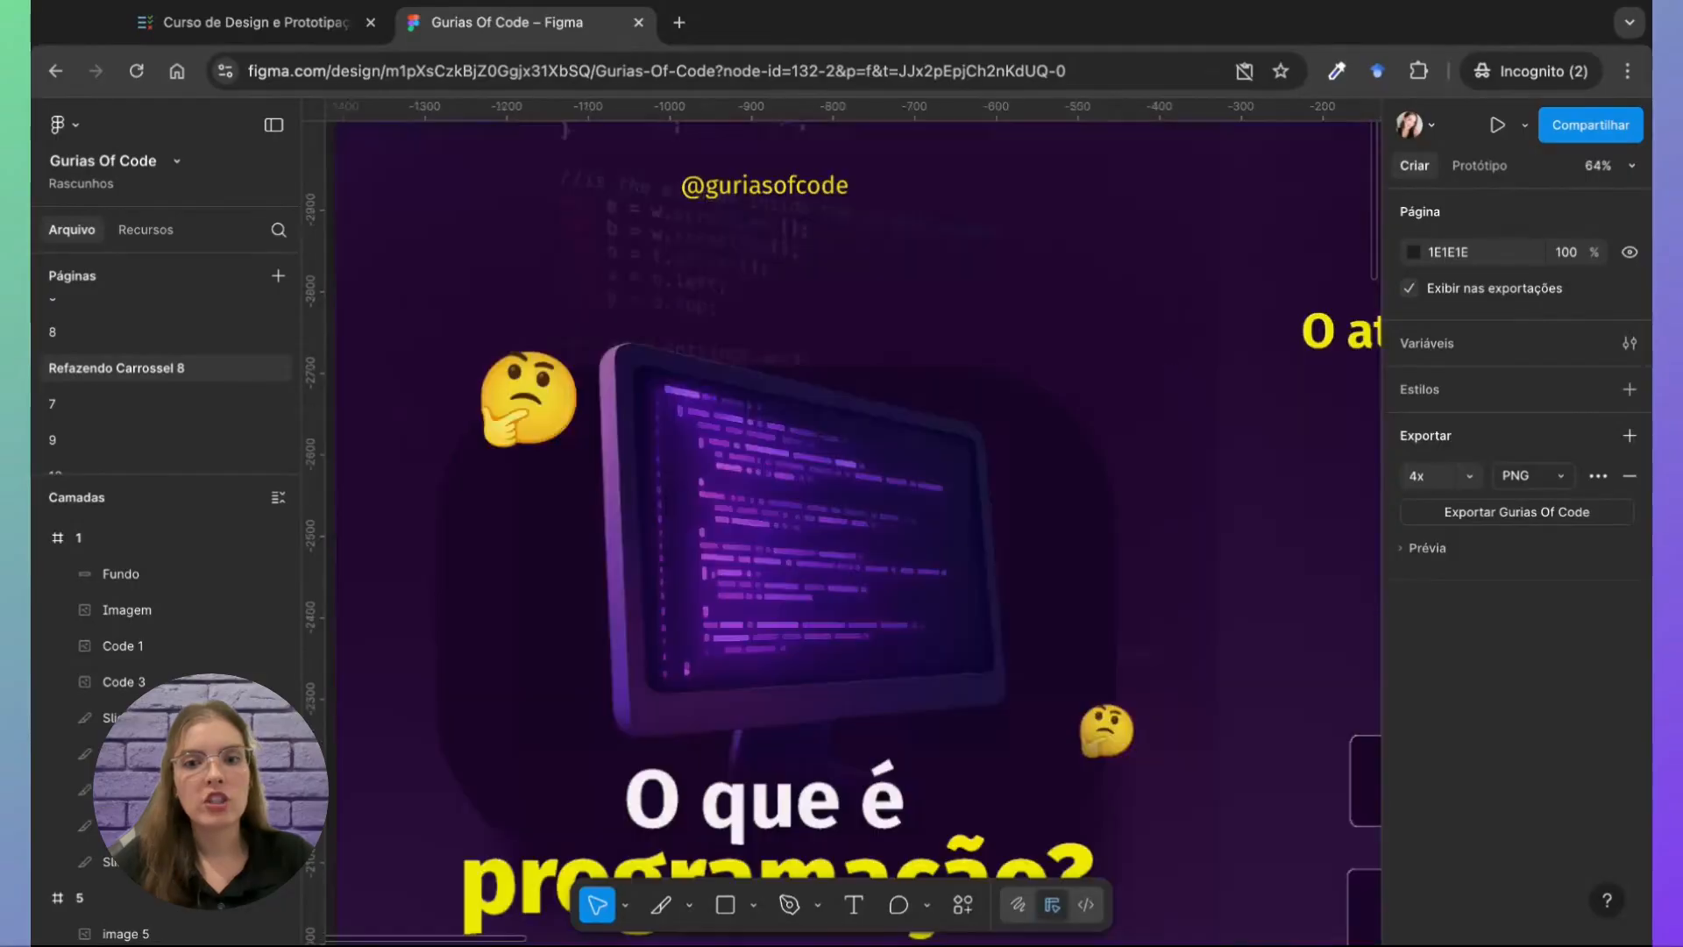
scroll(767, 402, down, 4)
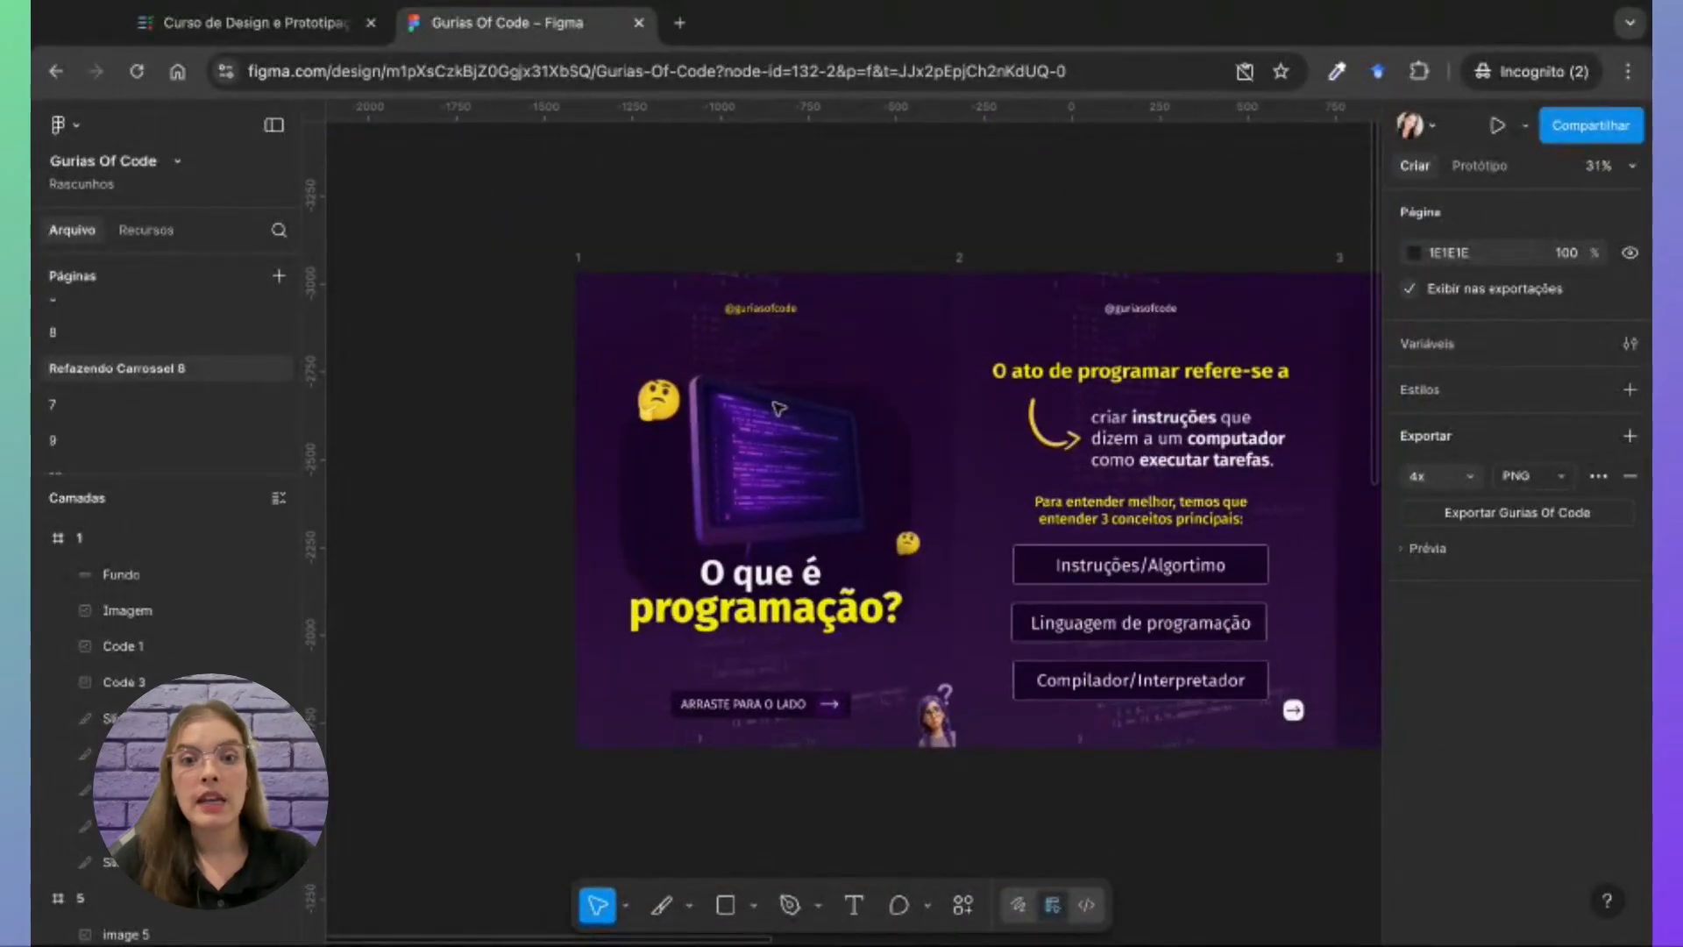
scroll(777, 409, down, 5)
scroll(778, 409, down, 3)
scroll(1026, 504, down, 3)
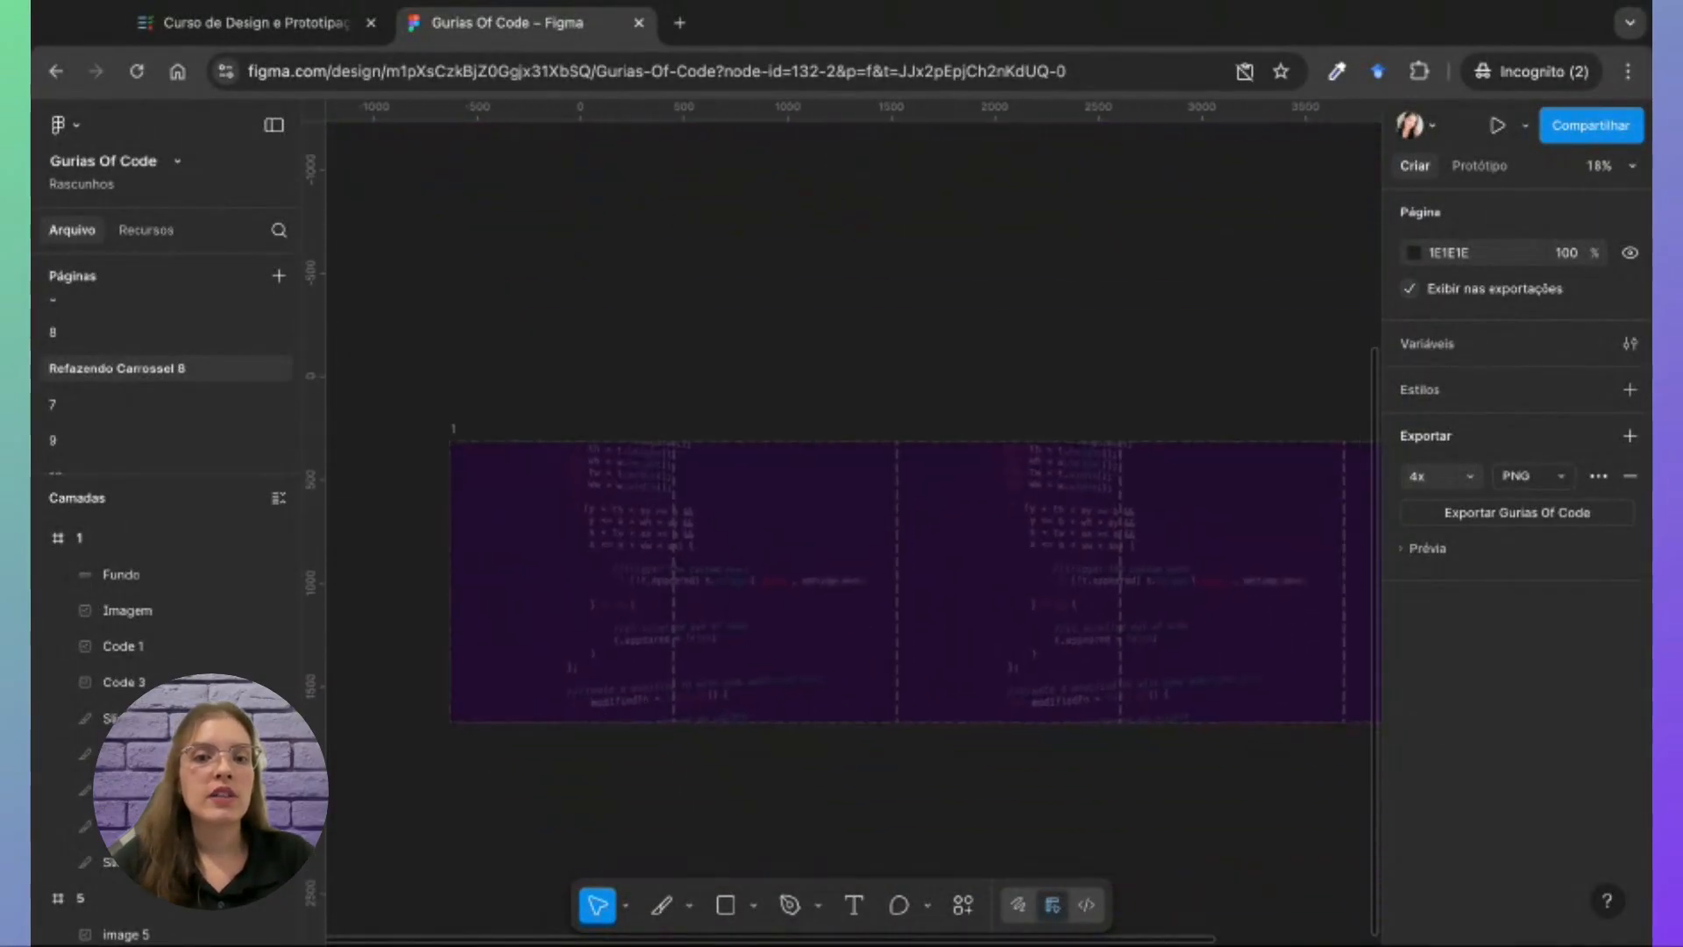
scroll(1025, 504, up, 4)
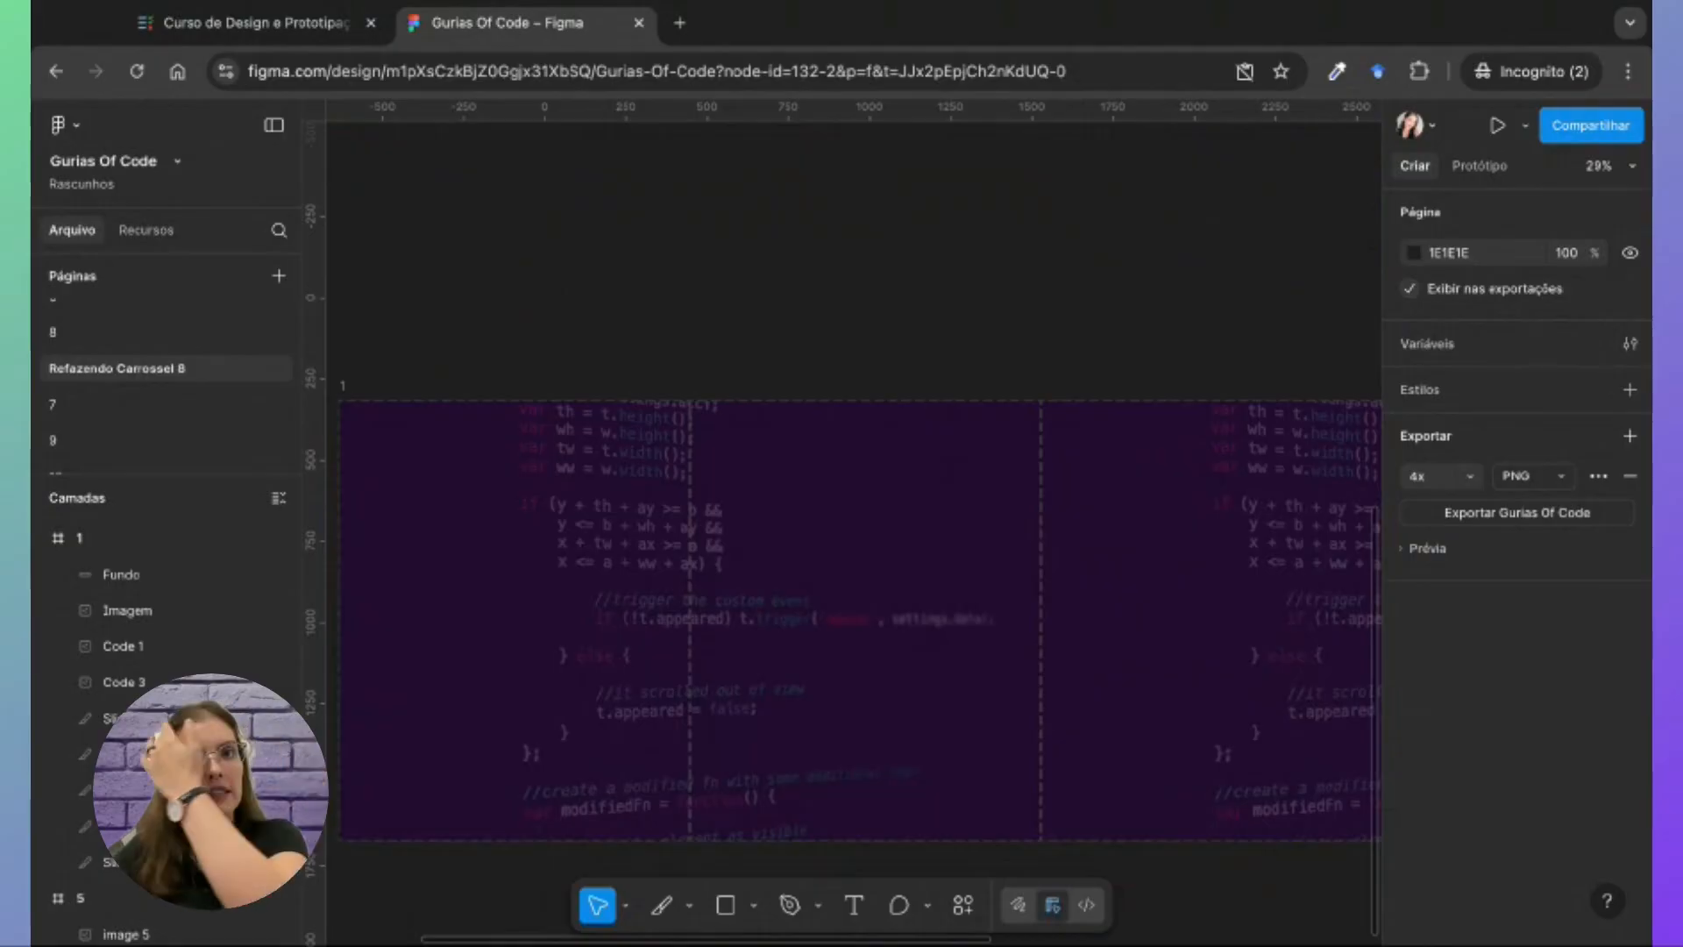
scroll(608, 628, down, 4)
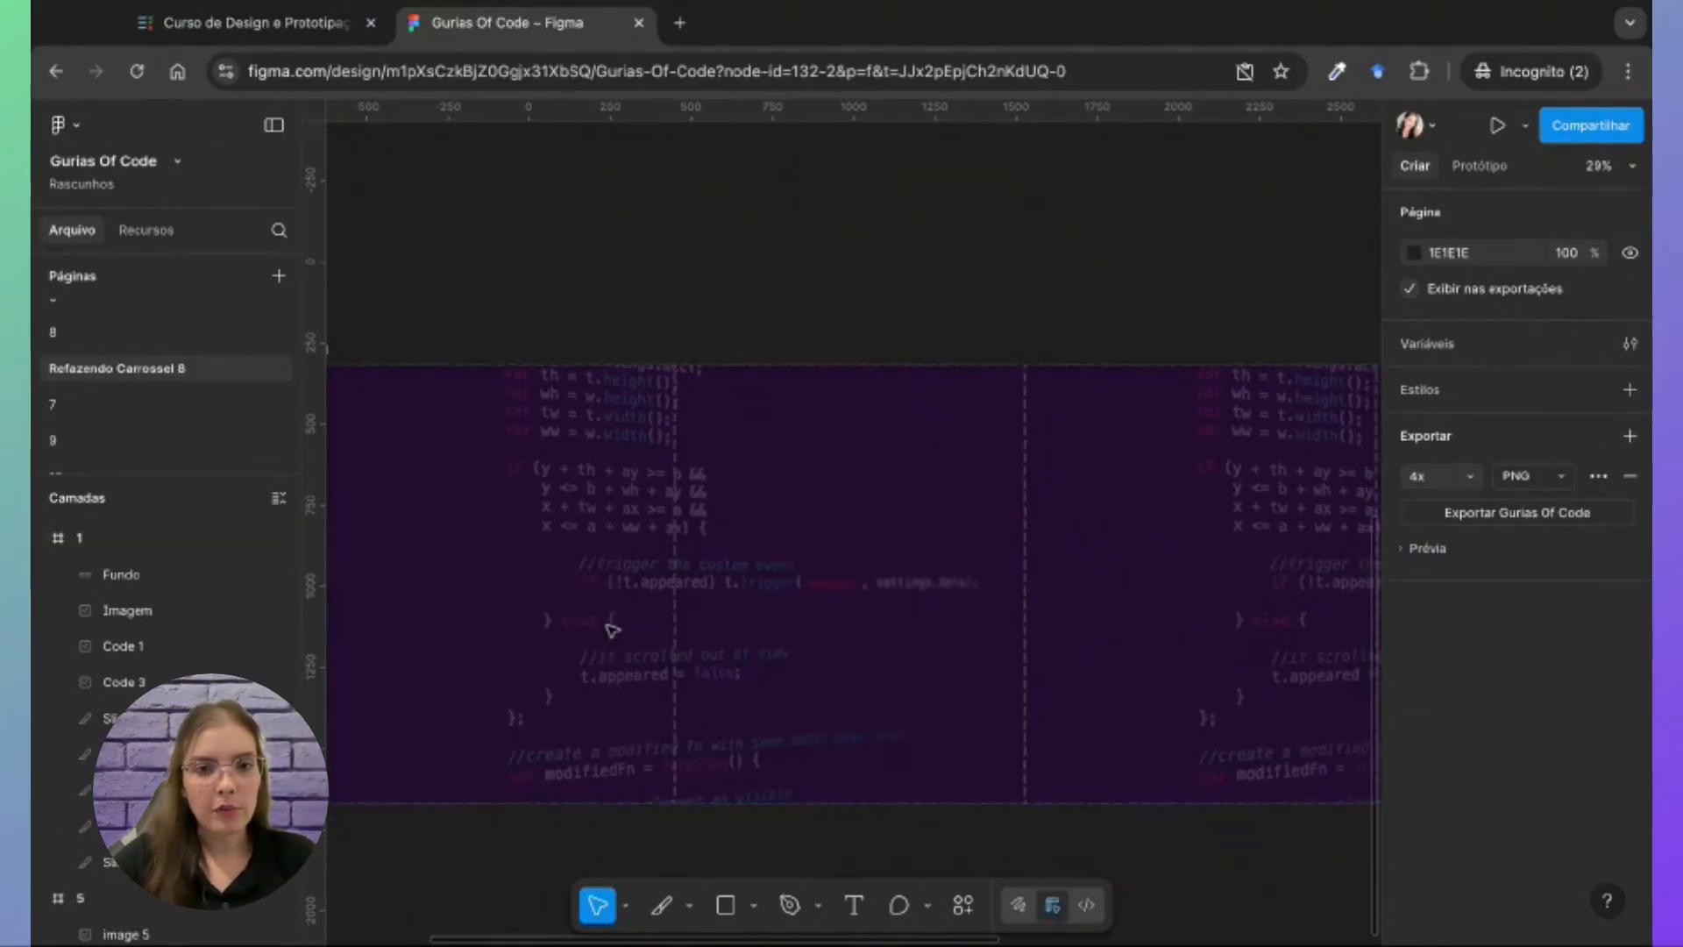
Step: Change the Fundo rectangle's fill to a linear gradient from 240833 at about 9% to 6C1899 at about 87%
click(771, 605)
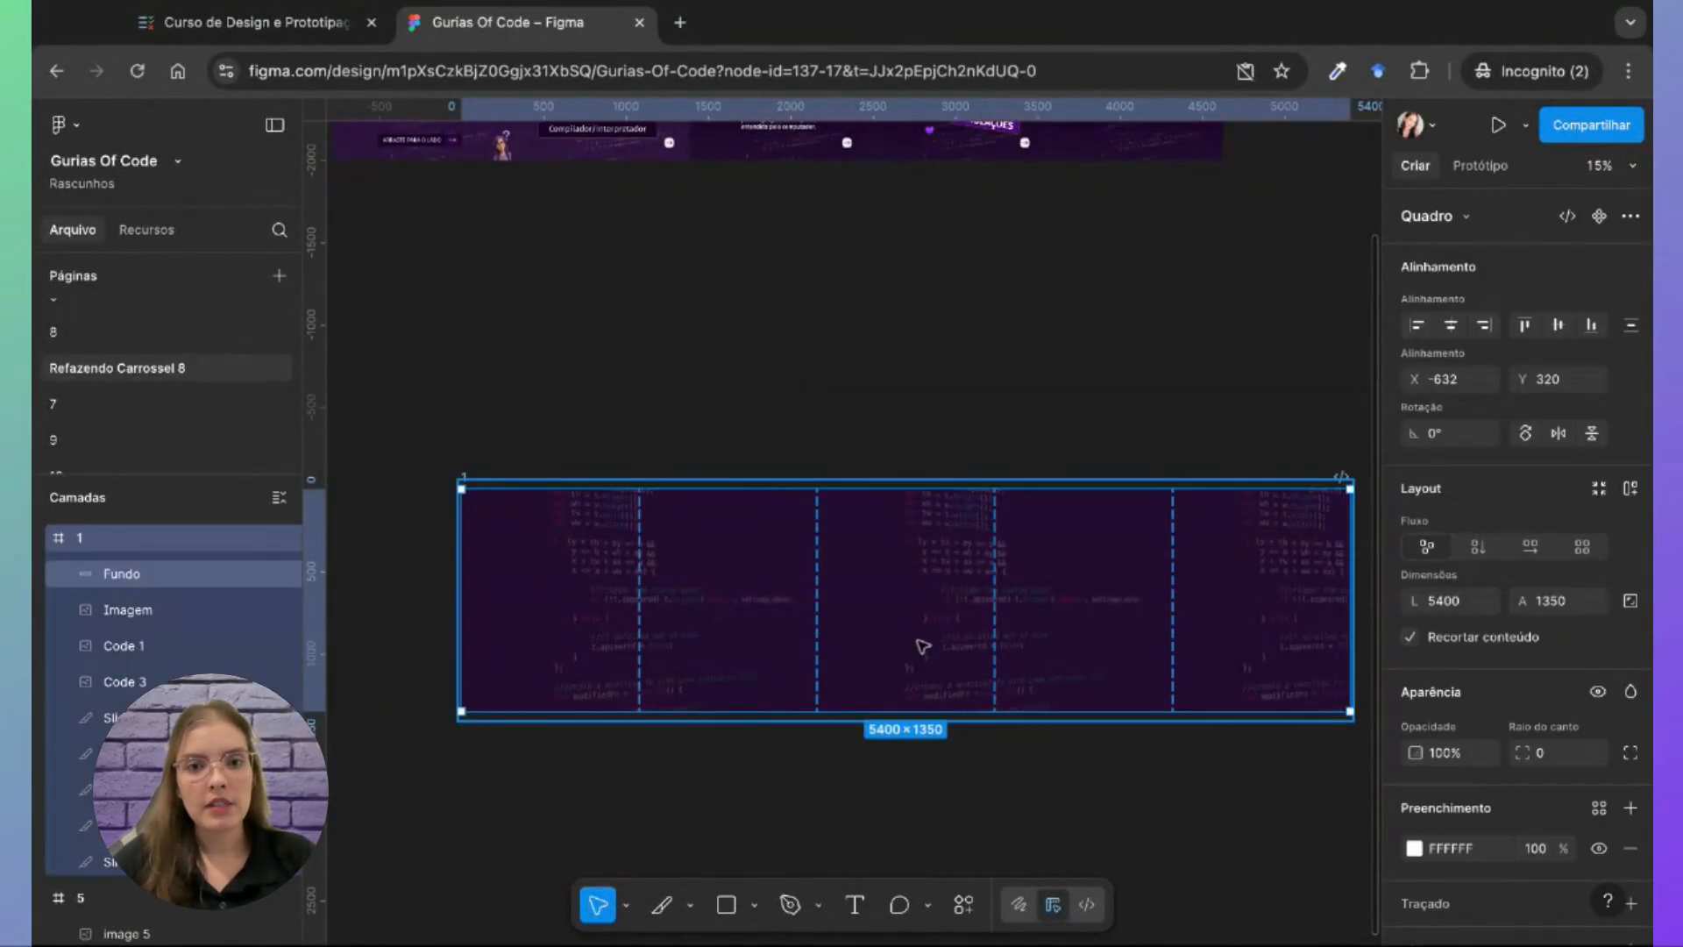
scroll(912, 642, right, 3)
click(848, 613)
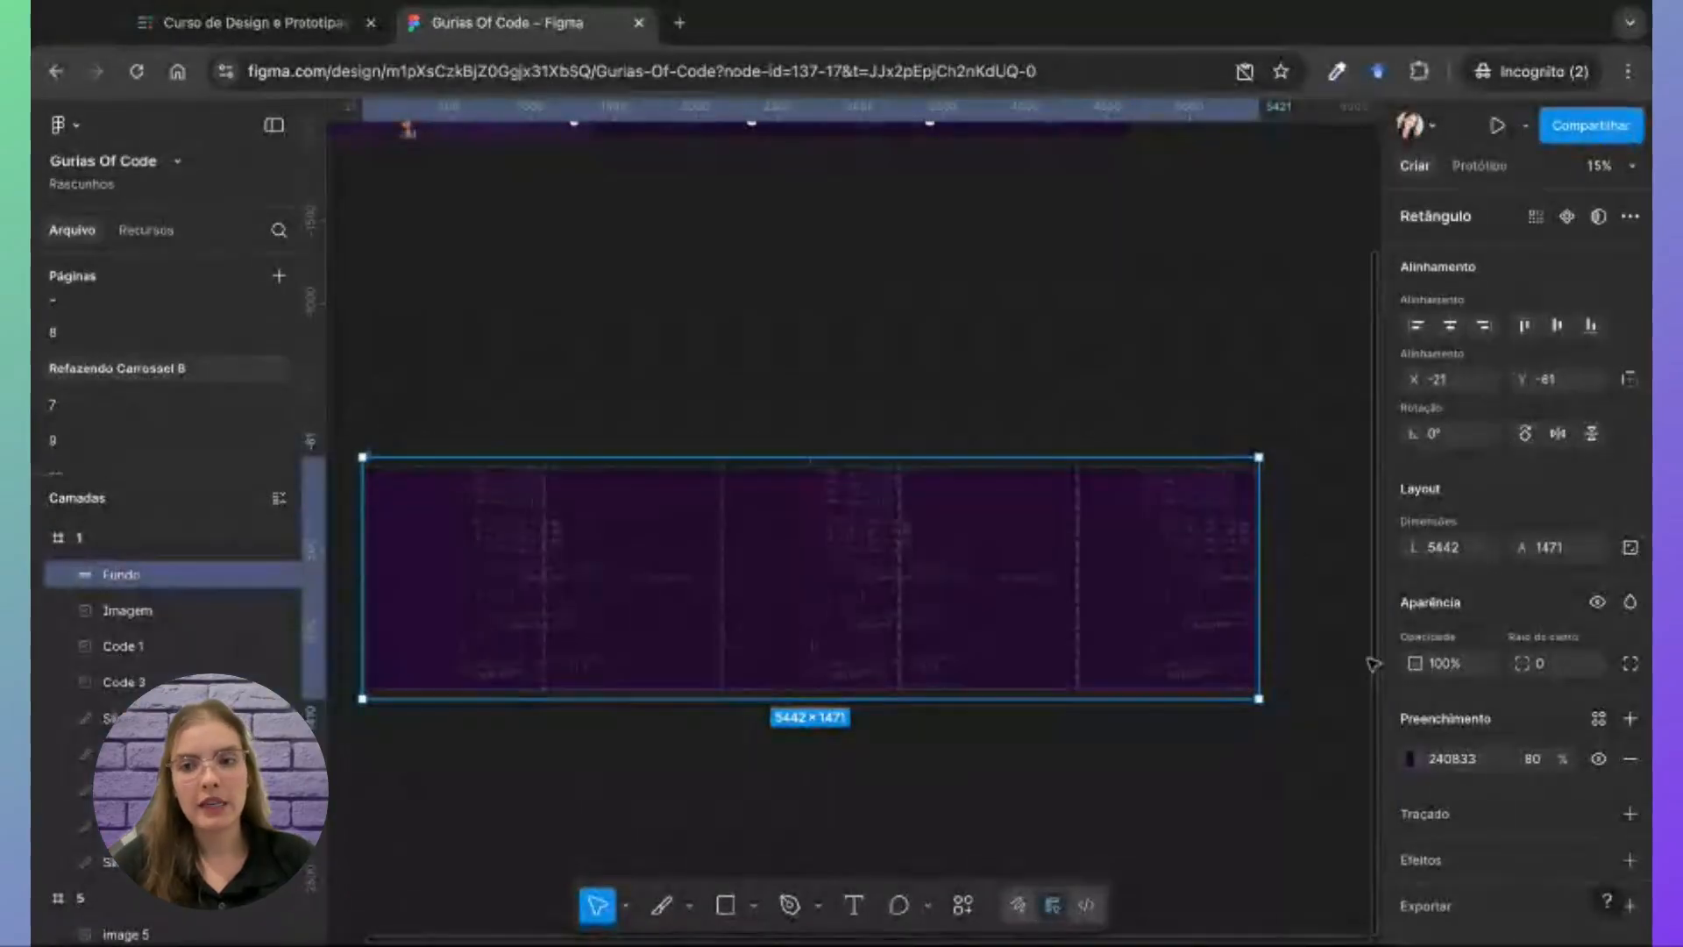
click(1410, 758)
click(1165, 419)
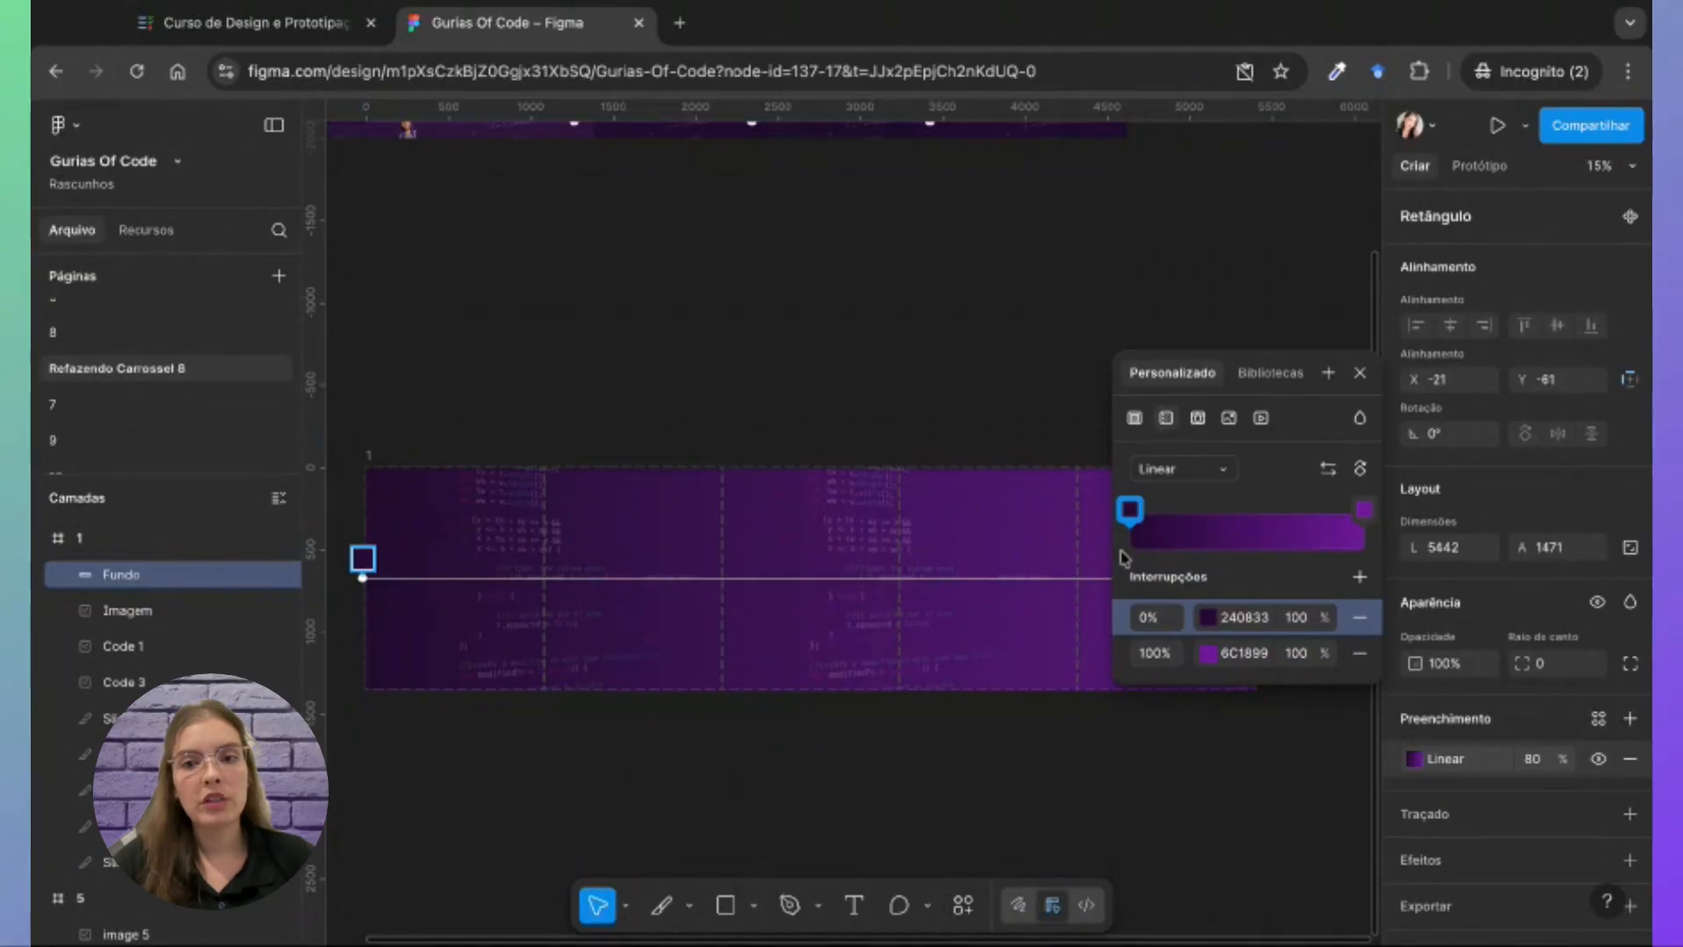
mouse_move(1129, 518)
mouse_down()
mouse_move(1169, 511)
mouse_move(1151, 511)
mouse_up()
click(1210, 654)
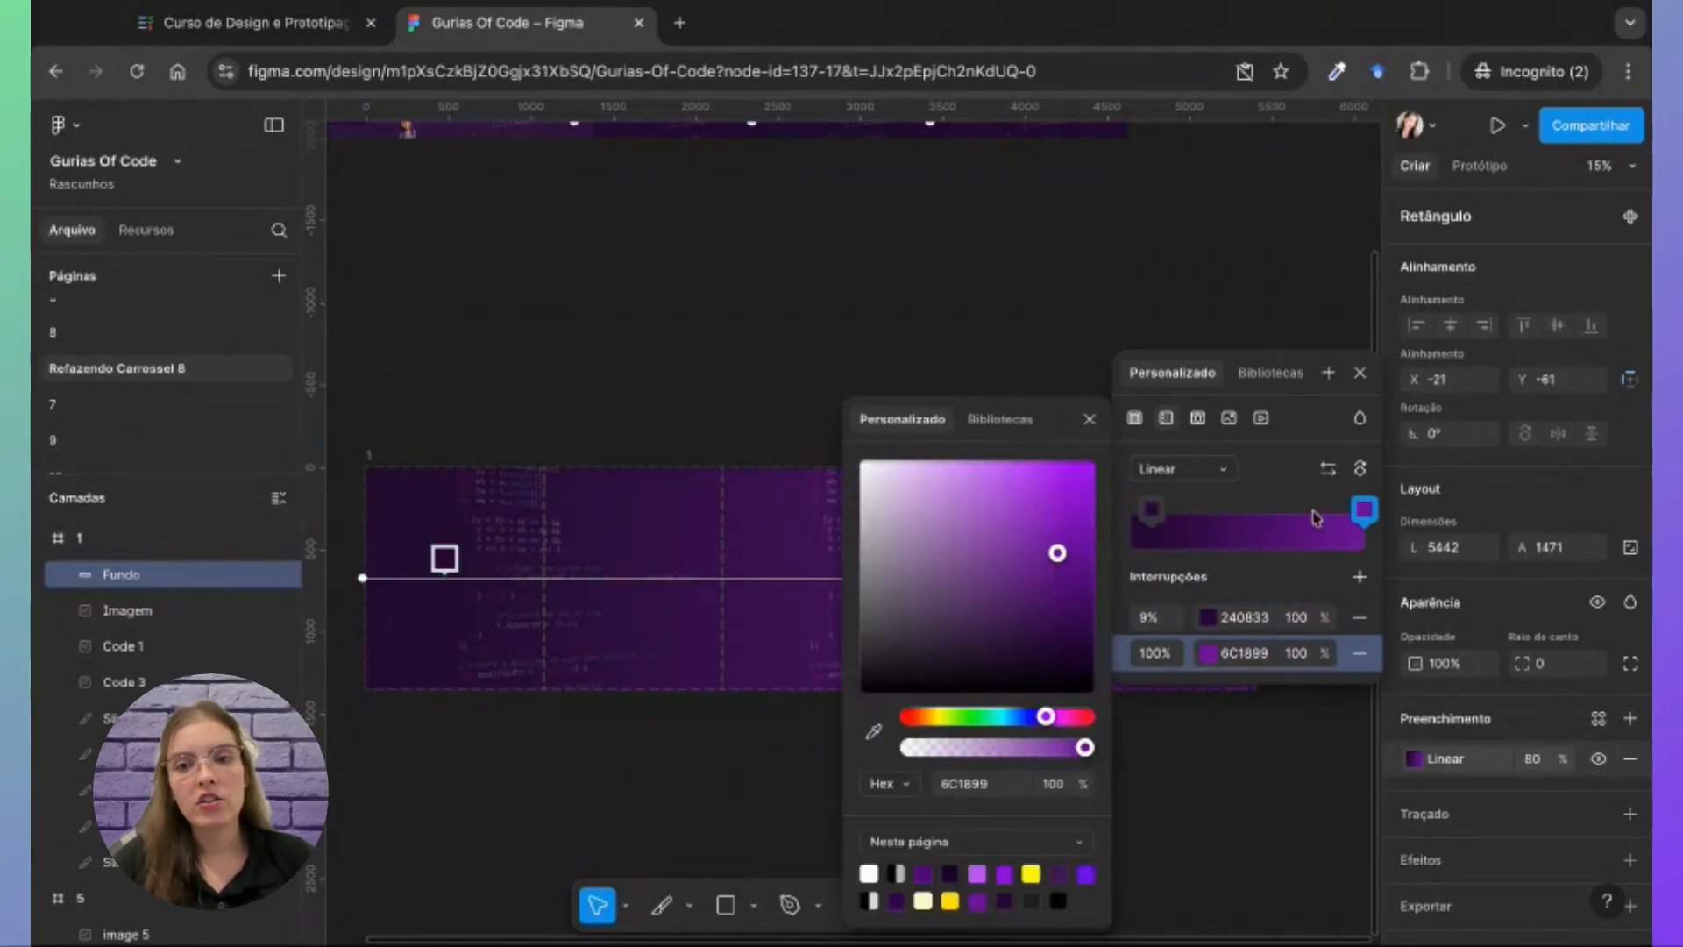
mouse_move(1362, 526)
mouse_down()
mouse_move(1180, 511)
mouse_move(1340, 511)
mouse_up()
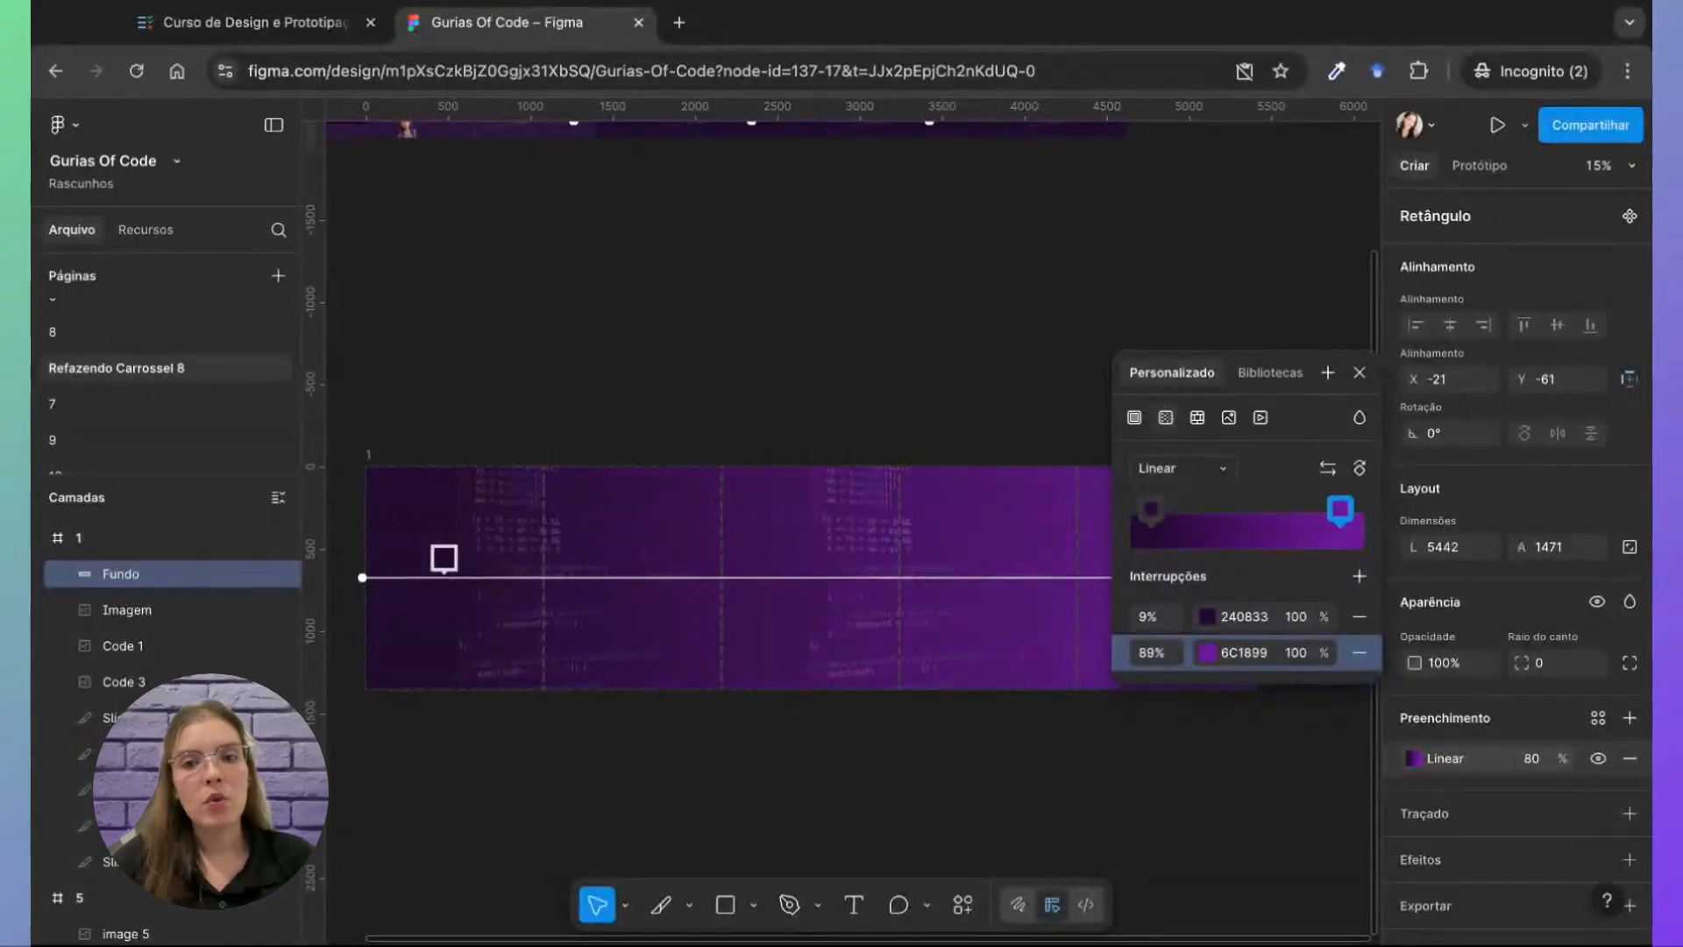
Step: Add a middle stop 481066 at about 55% to the Fundo gradient and check the result on frame 1
click(1360, 577)
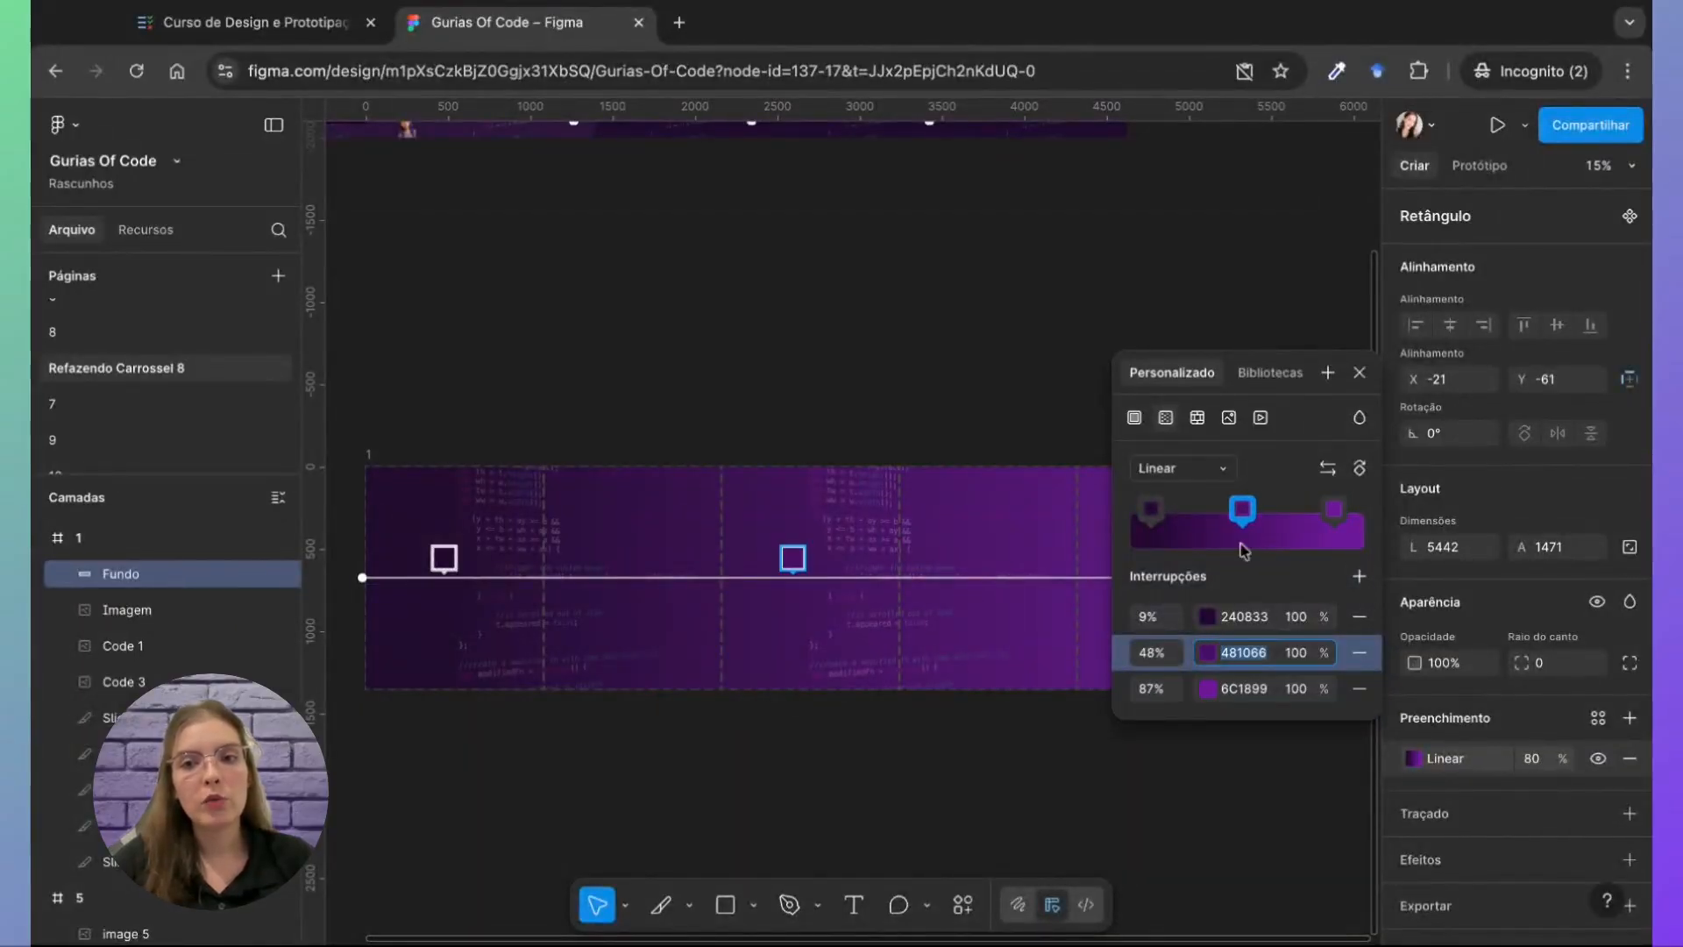
drag(1242, 511, 1256, 516)
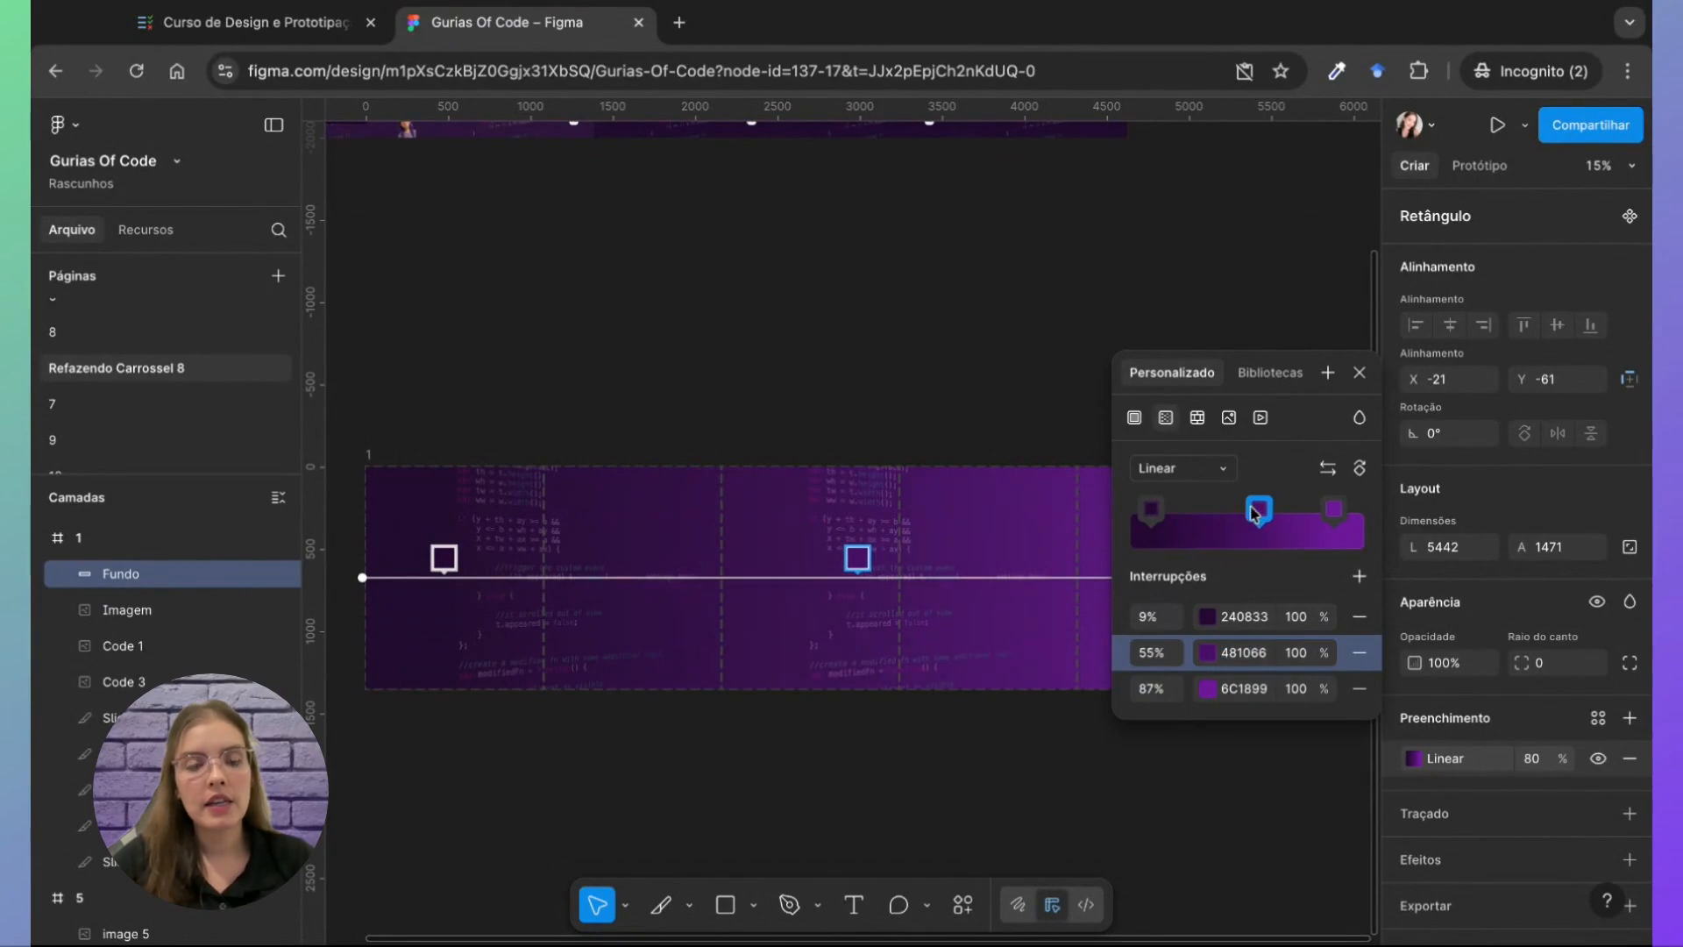
click(848, 779)
scroll(834, 620, left, 5)
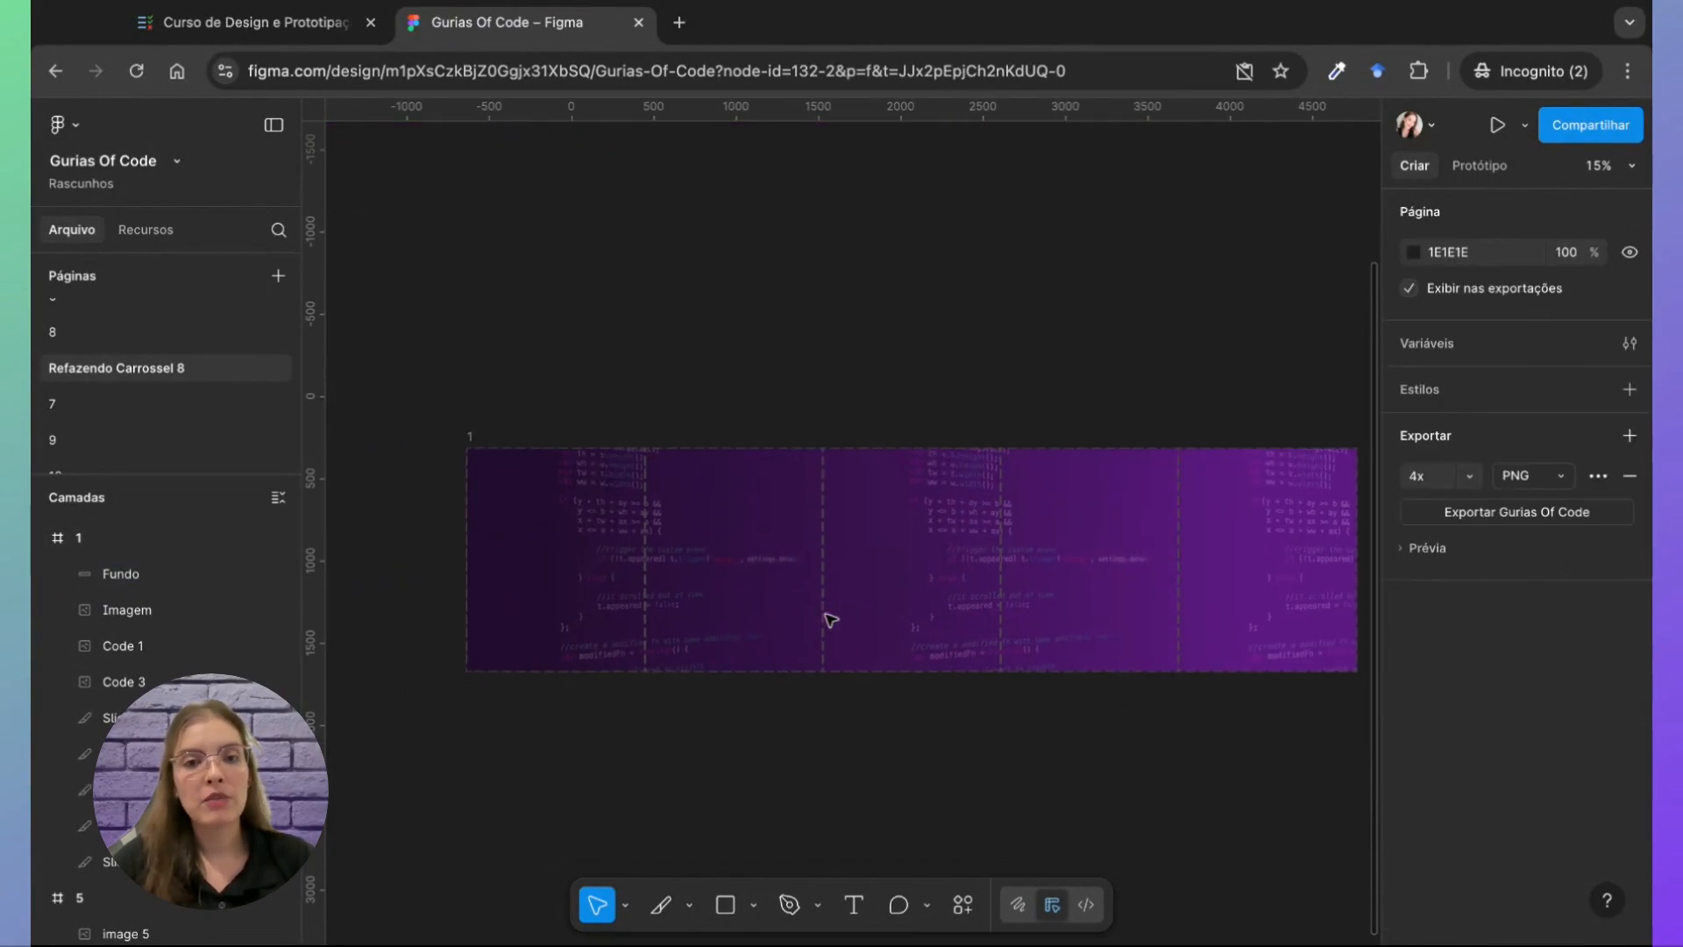
scroll(829, 619, up, 3)
click(762, 593)
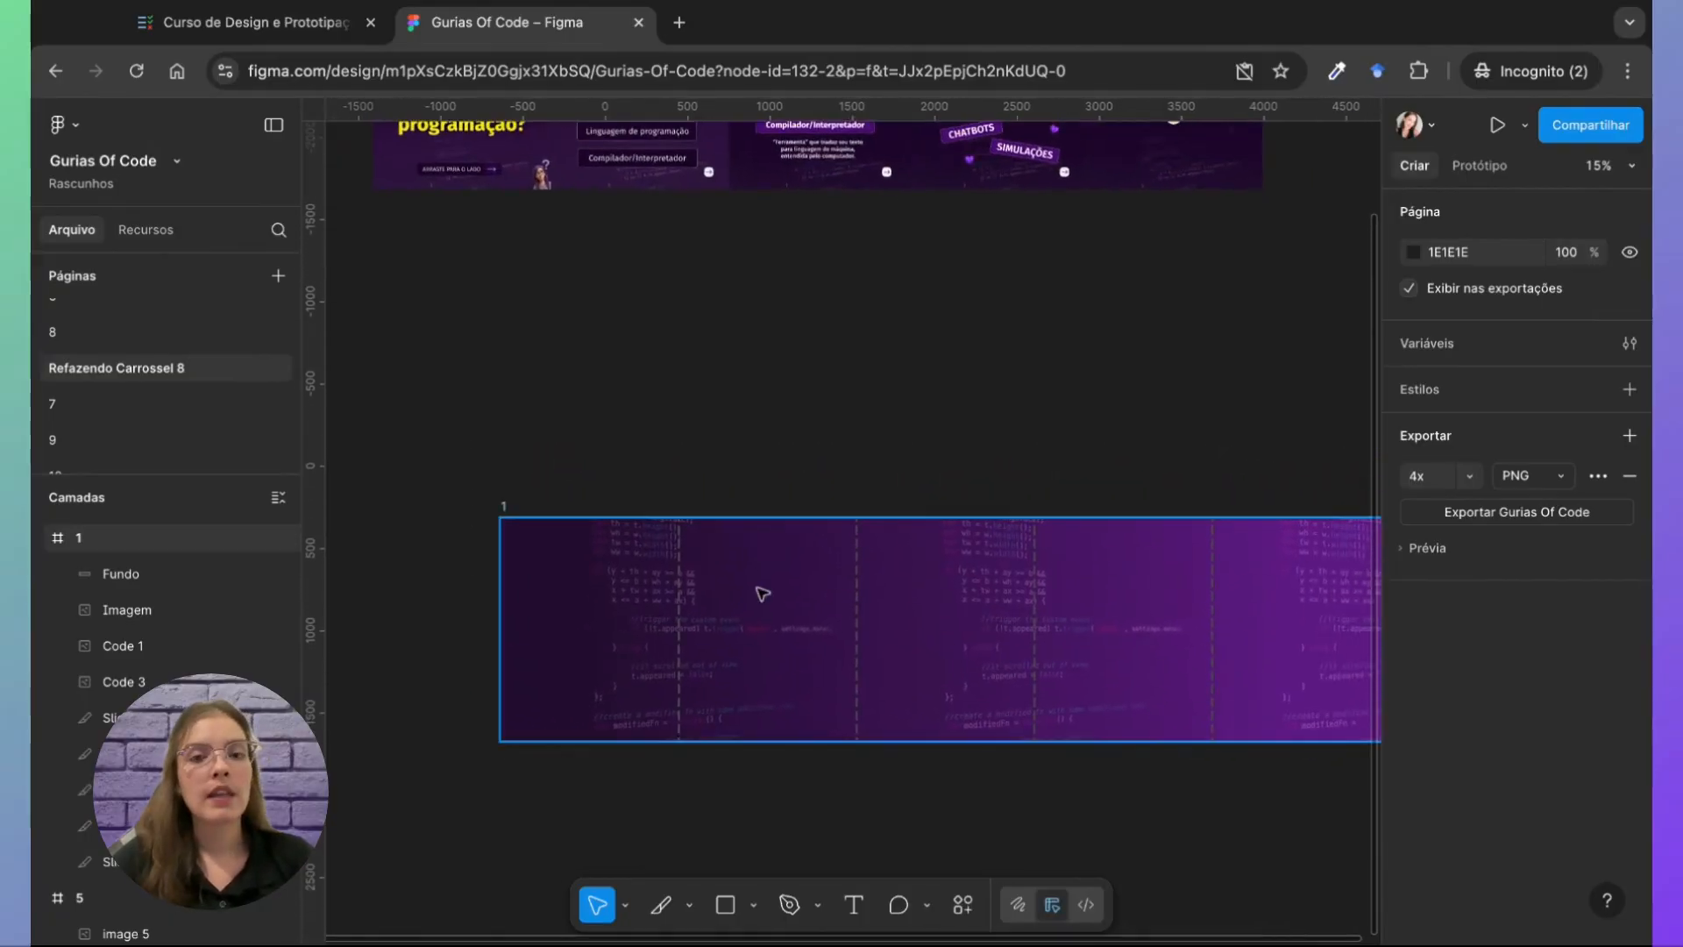
scroll(761, 593, up, 5)
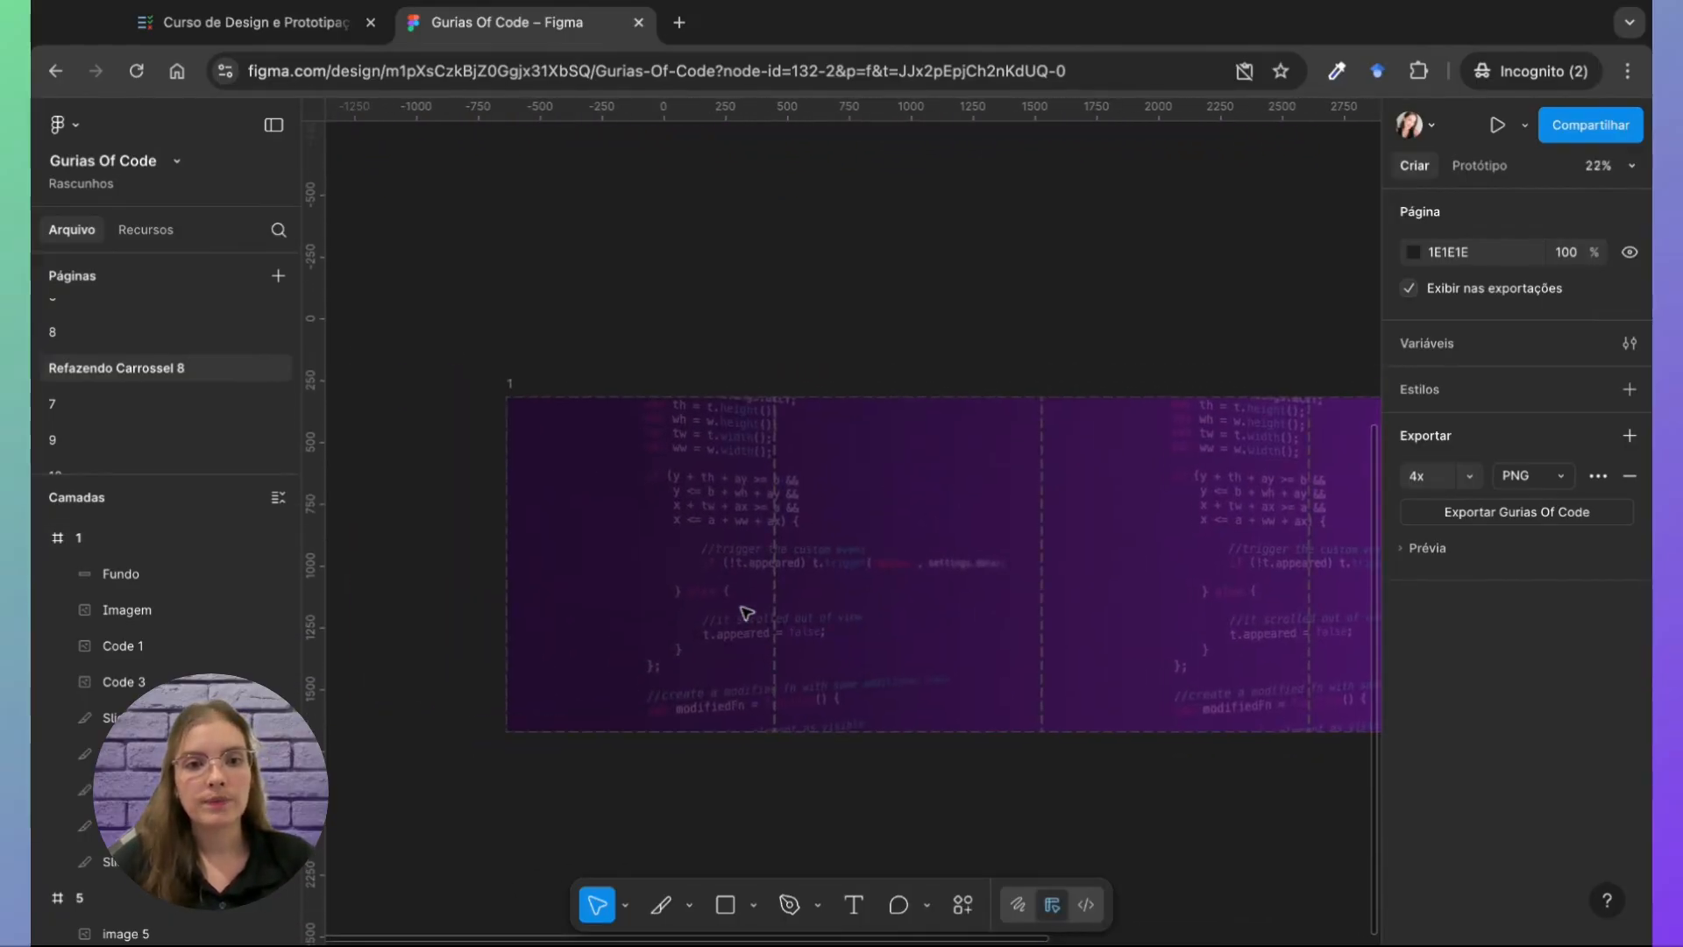
click(538, 601)
click(552, 849)
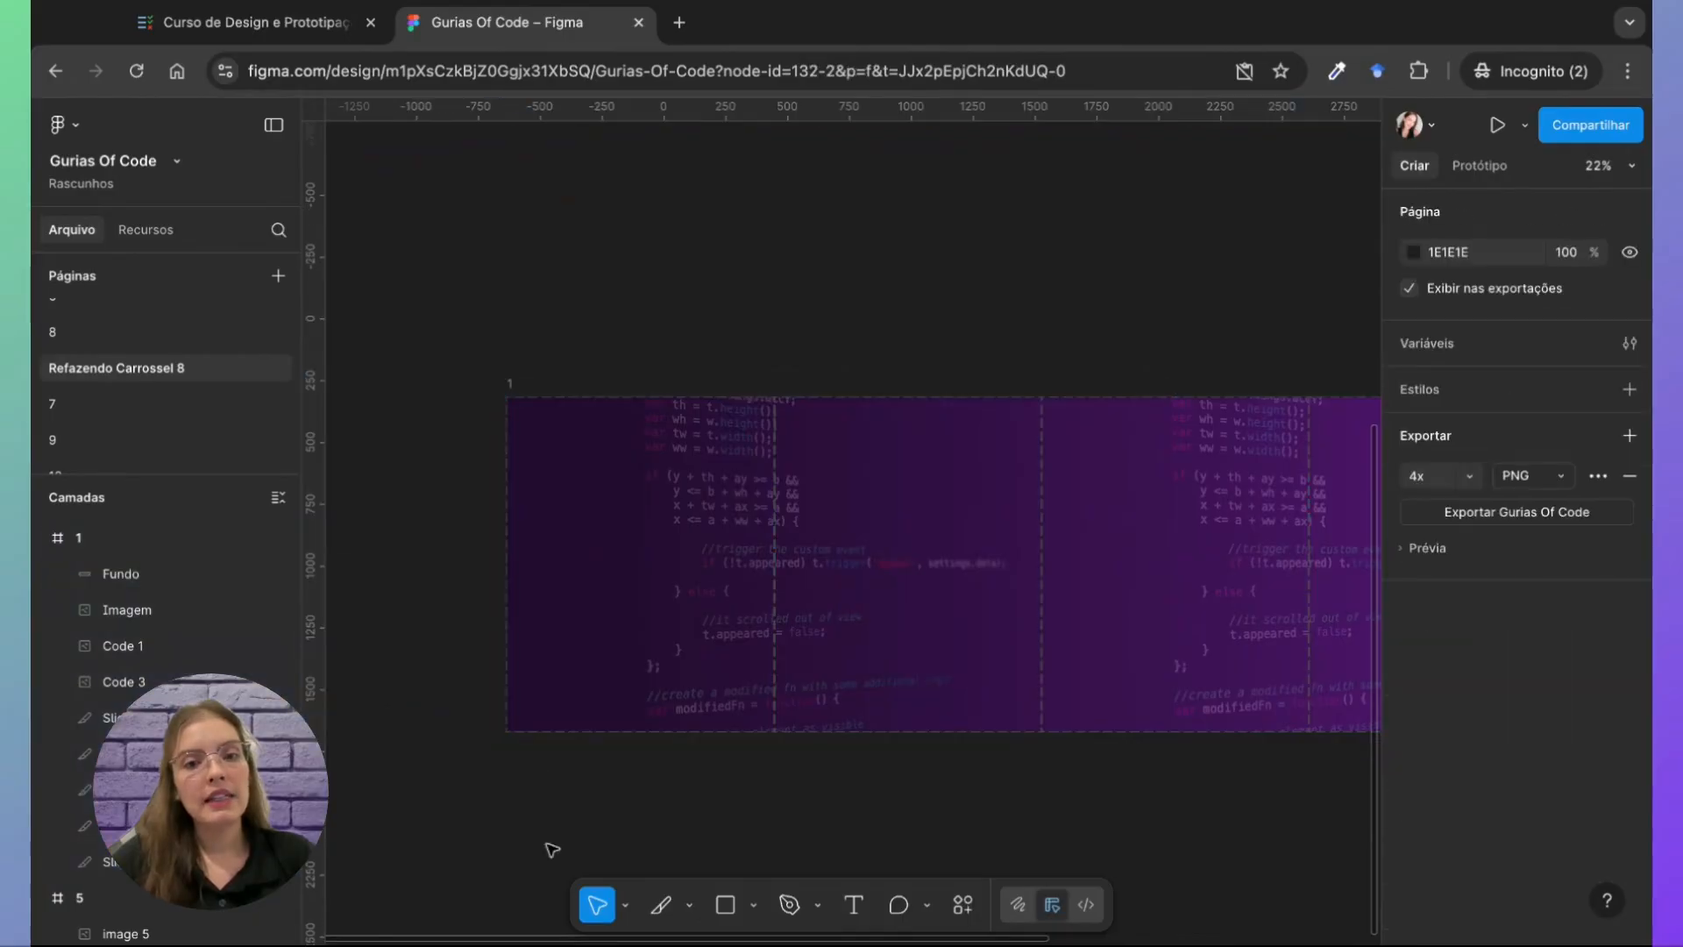
Step: Draw an ellipse about 696 × 751 on the first slide of frame 1
key(o)
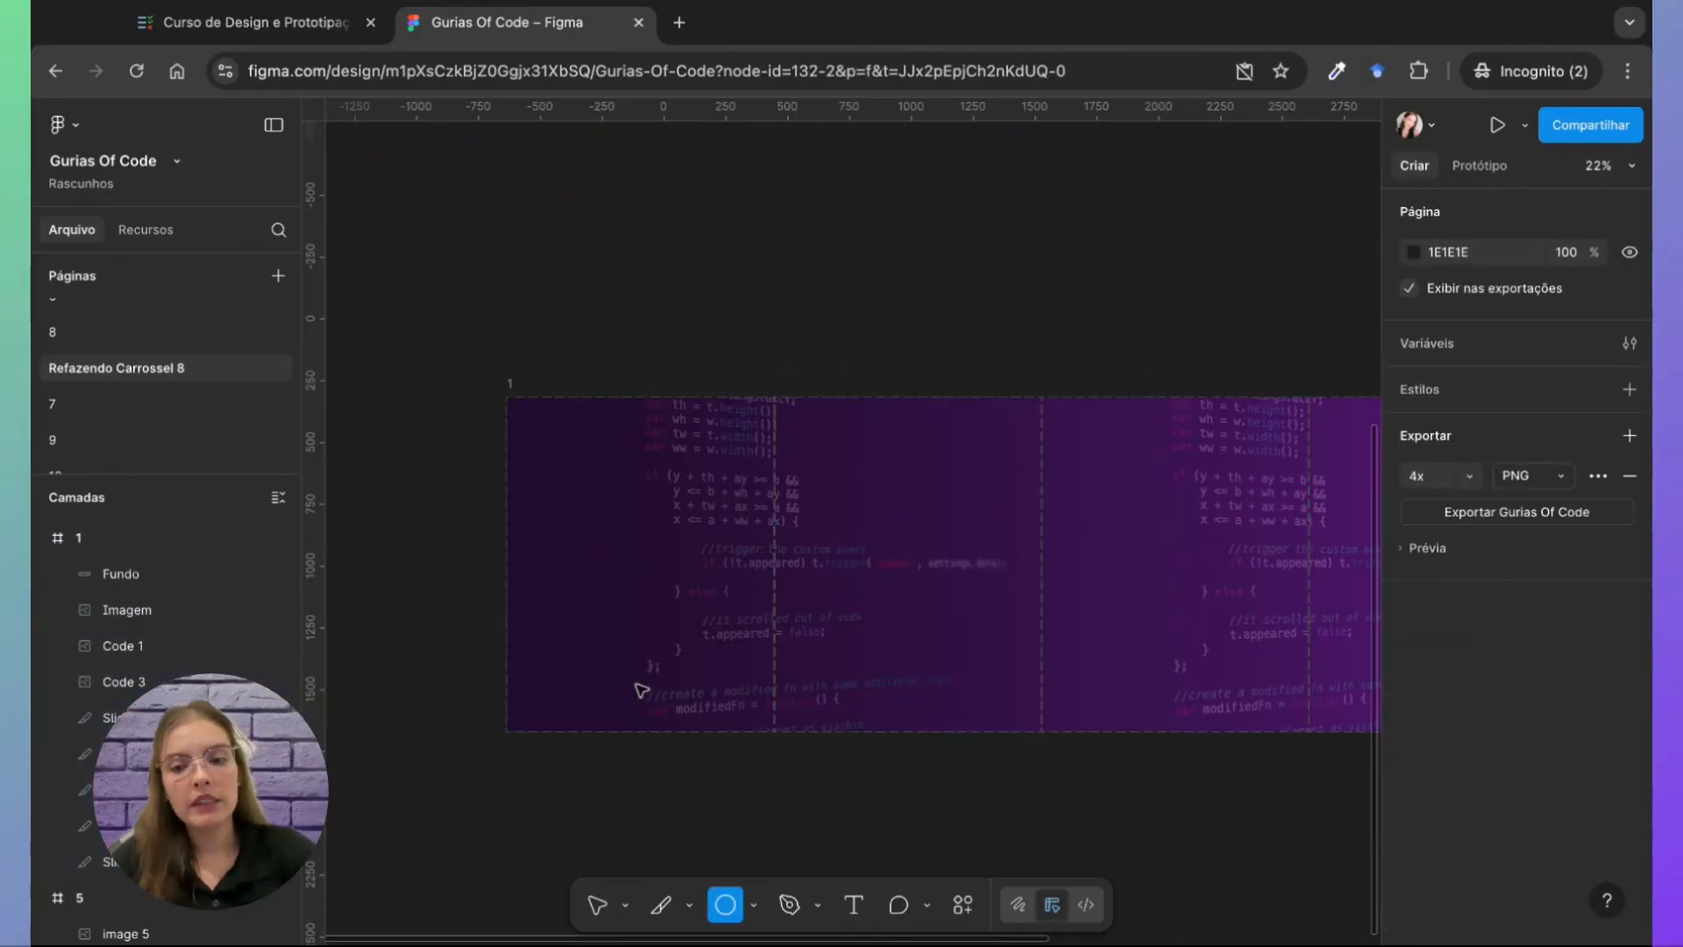
click(598, 514)
drag(612, 530, 759, 689)
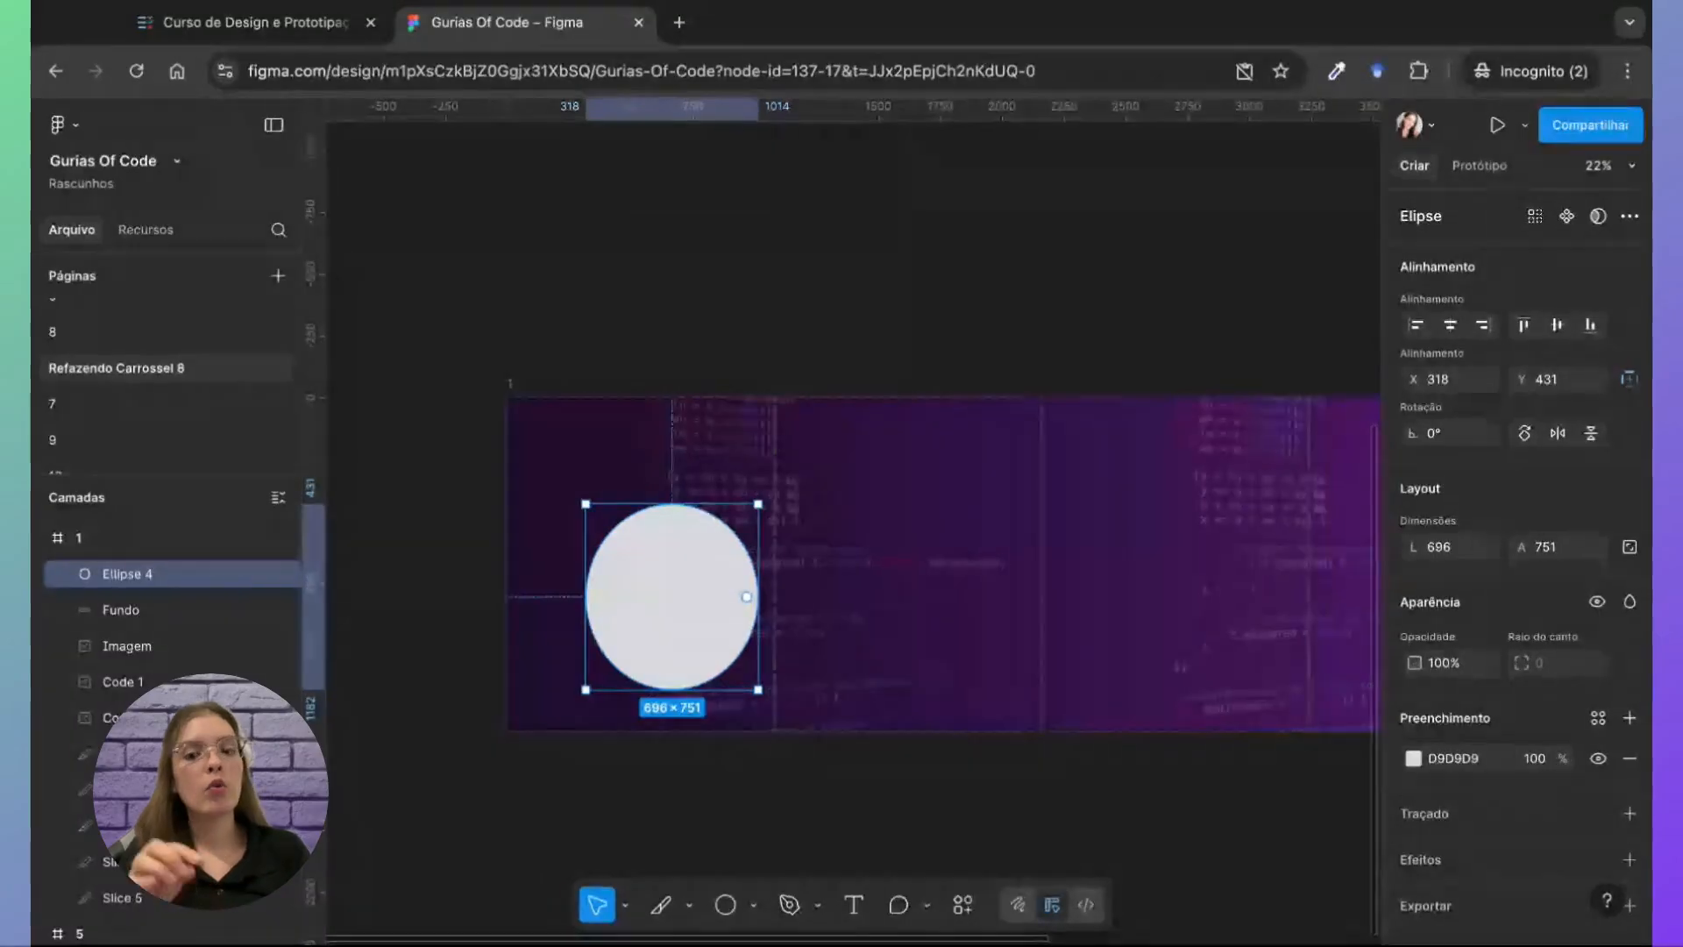
Step: Scale the ellipse proportionally to about 560 × 604 with the Scale tool
key(k)
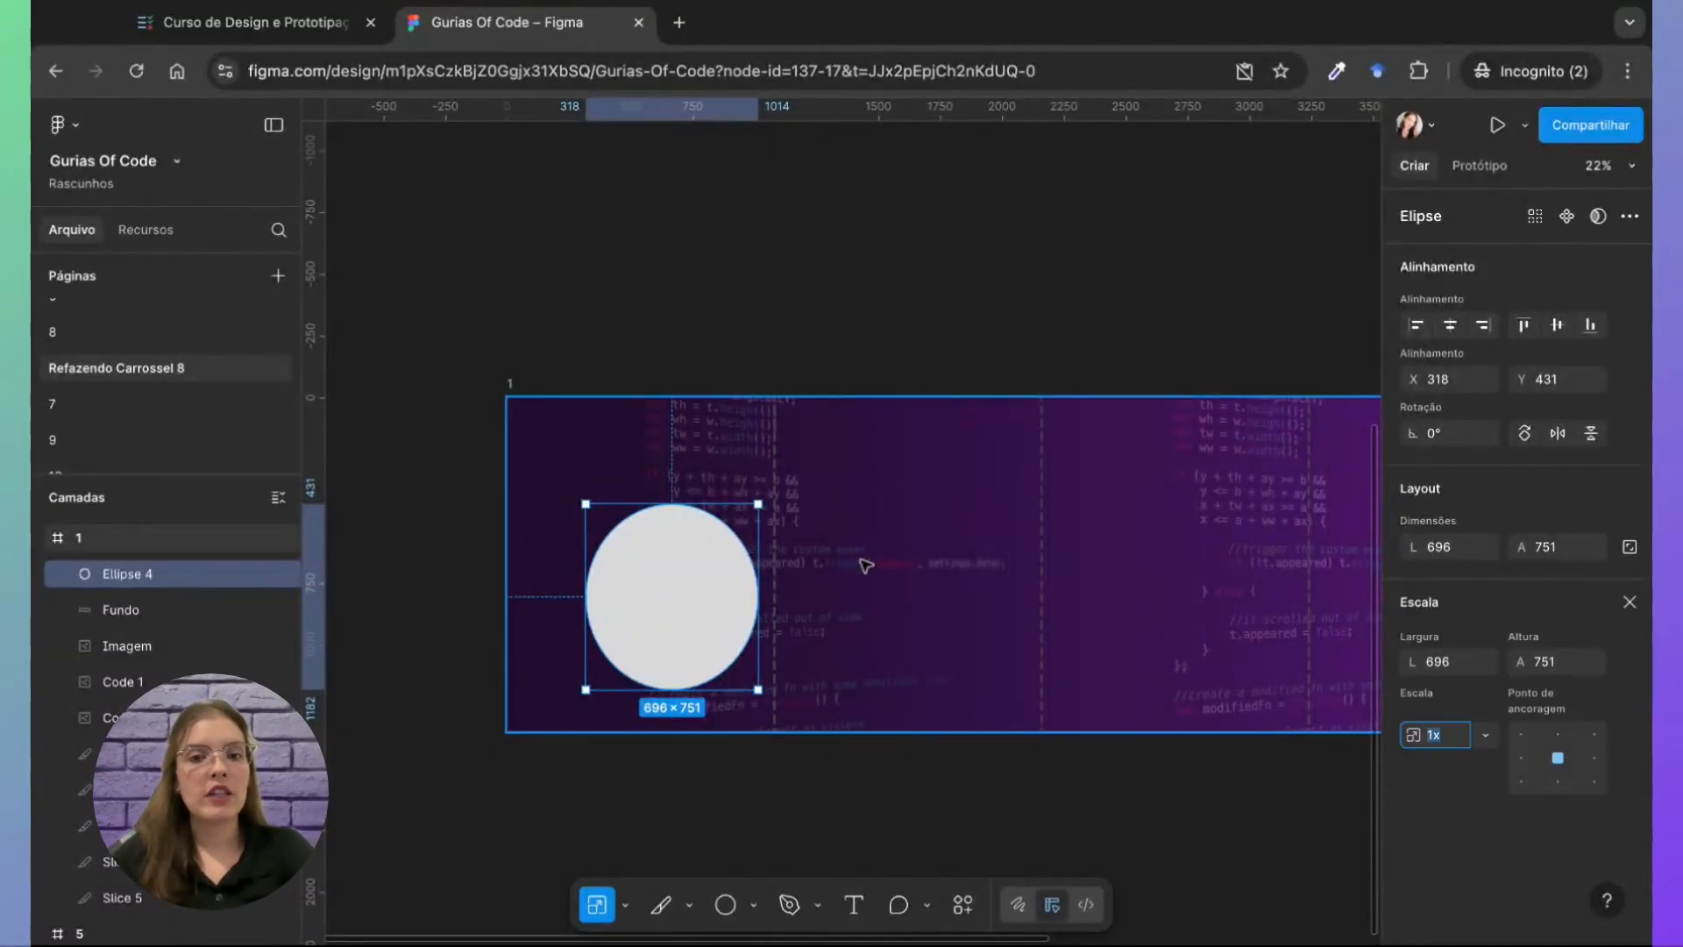
click(626, 906)
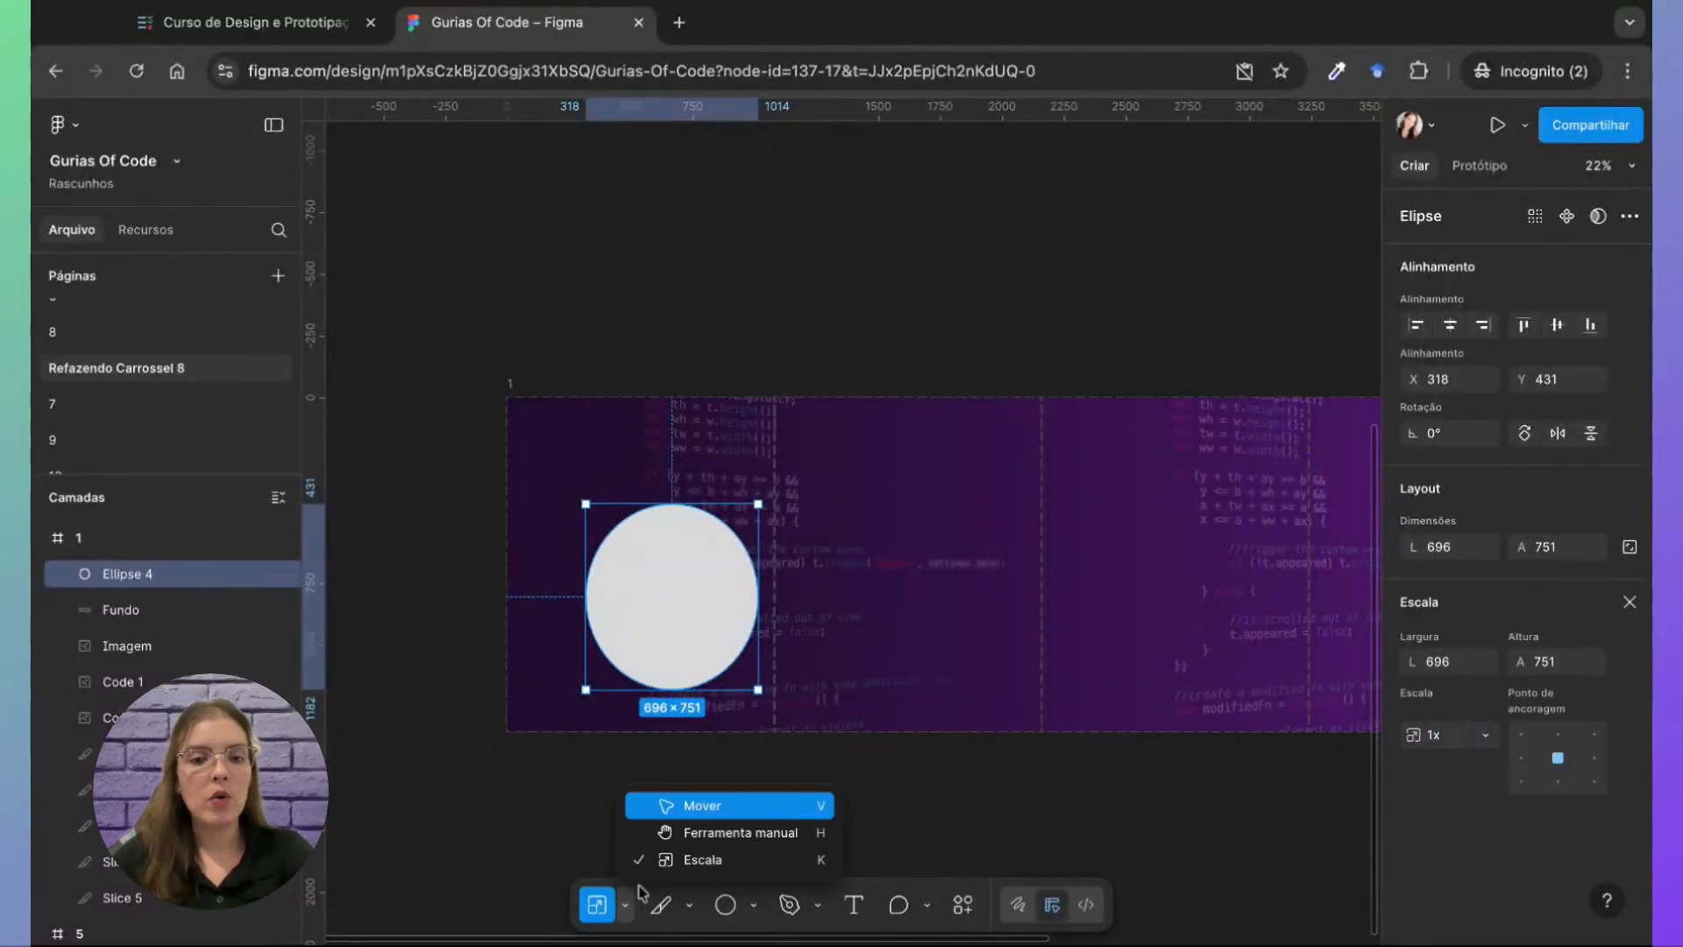
click(702, 868)
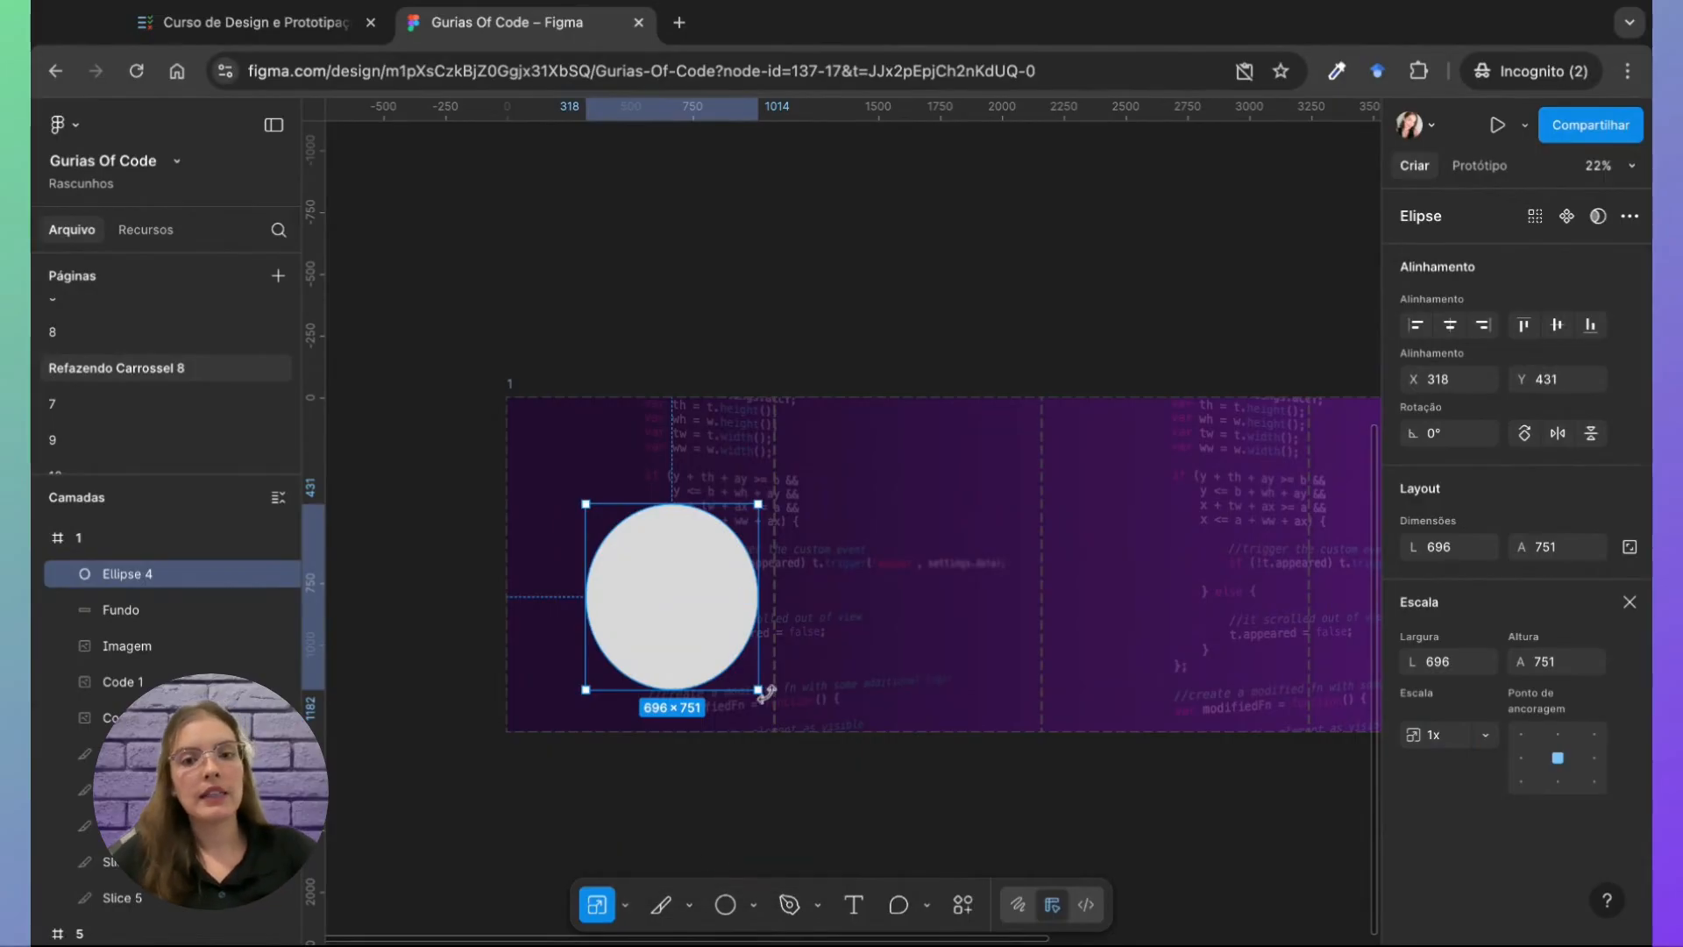
drag(760, 689, 724, 653)
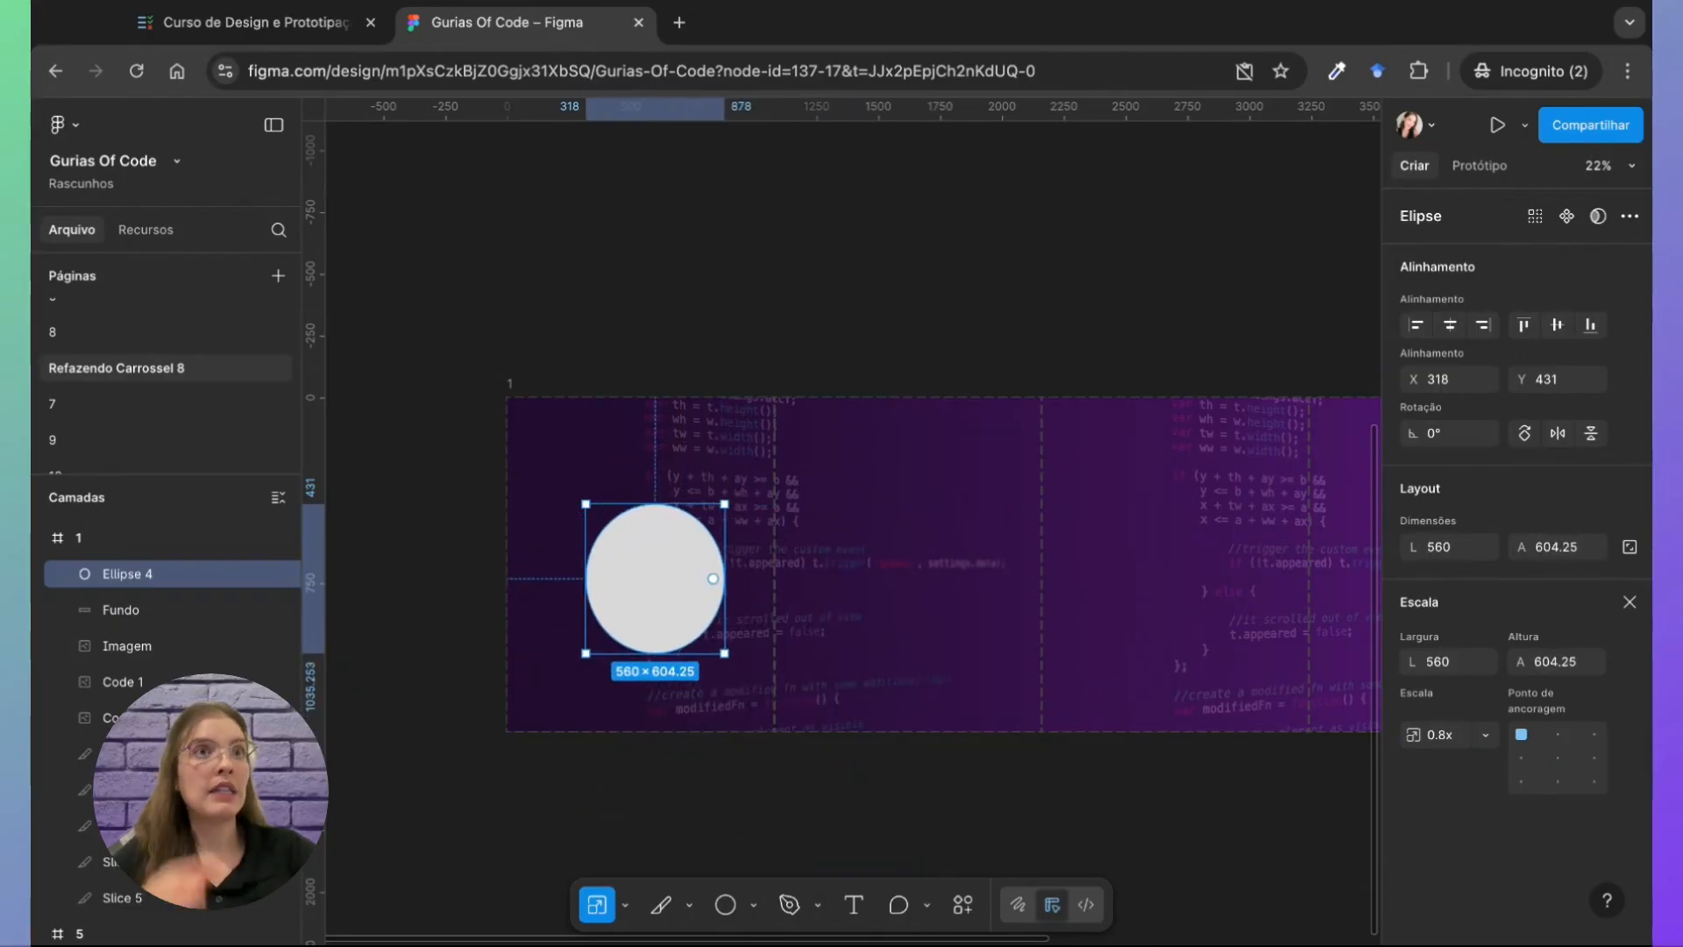
Step: Resize the ellipse freely to about 762 × 724 and fill it with the light purple BA5AEE
key(v)
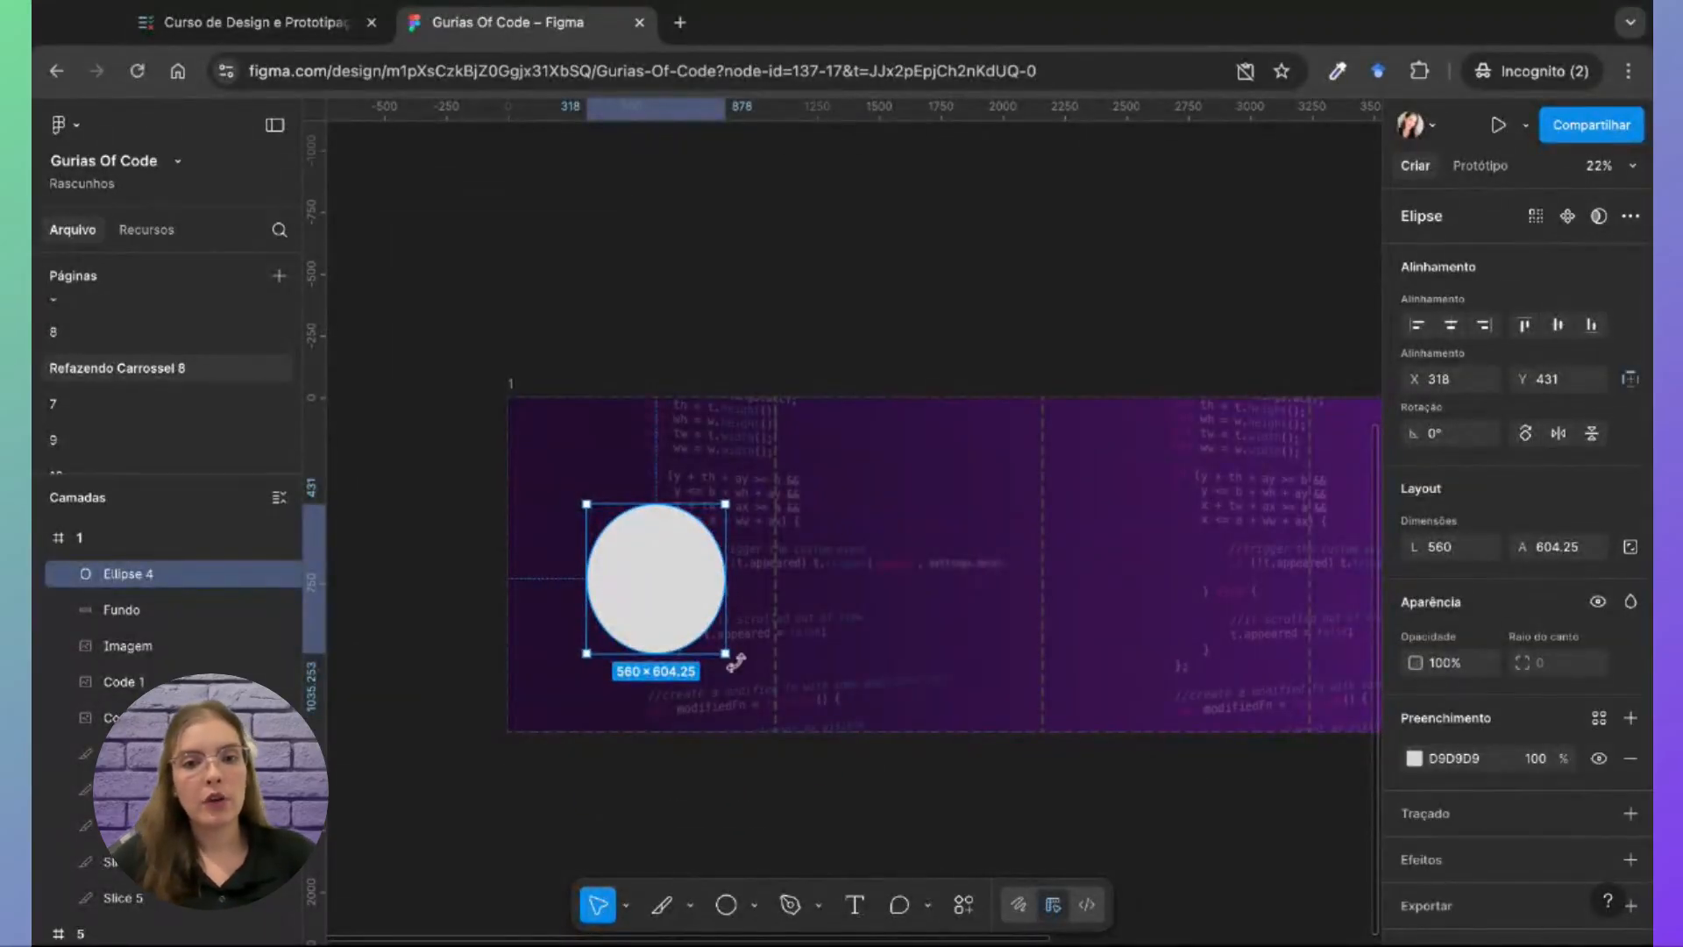
drag(726, 653, 775, 683)
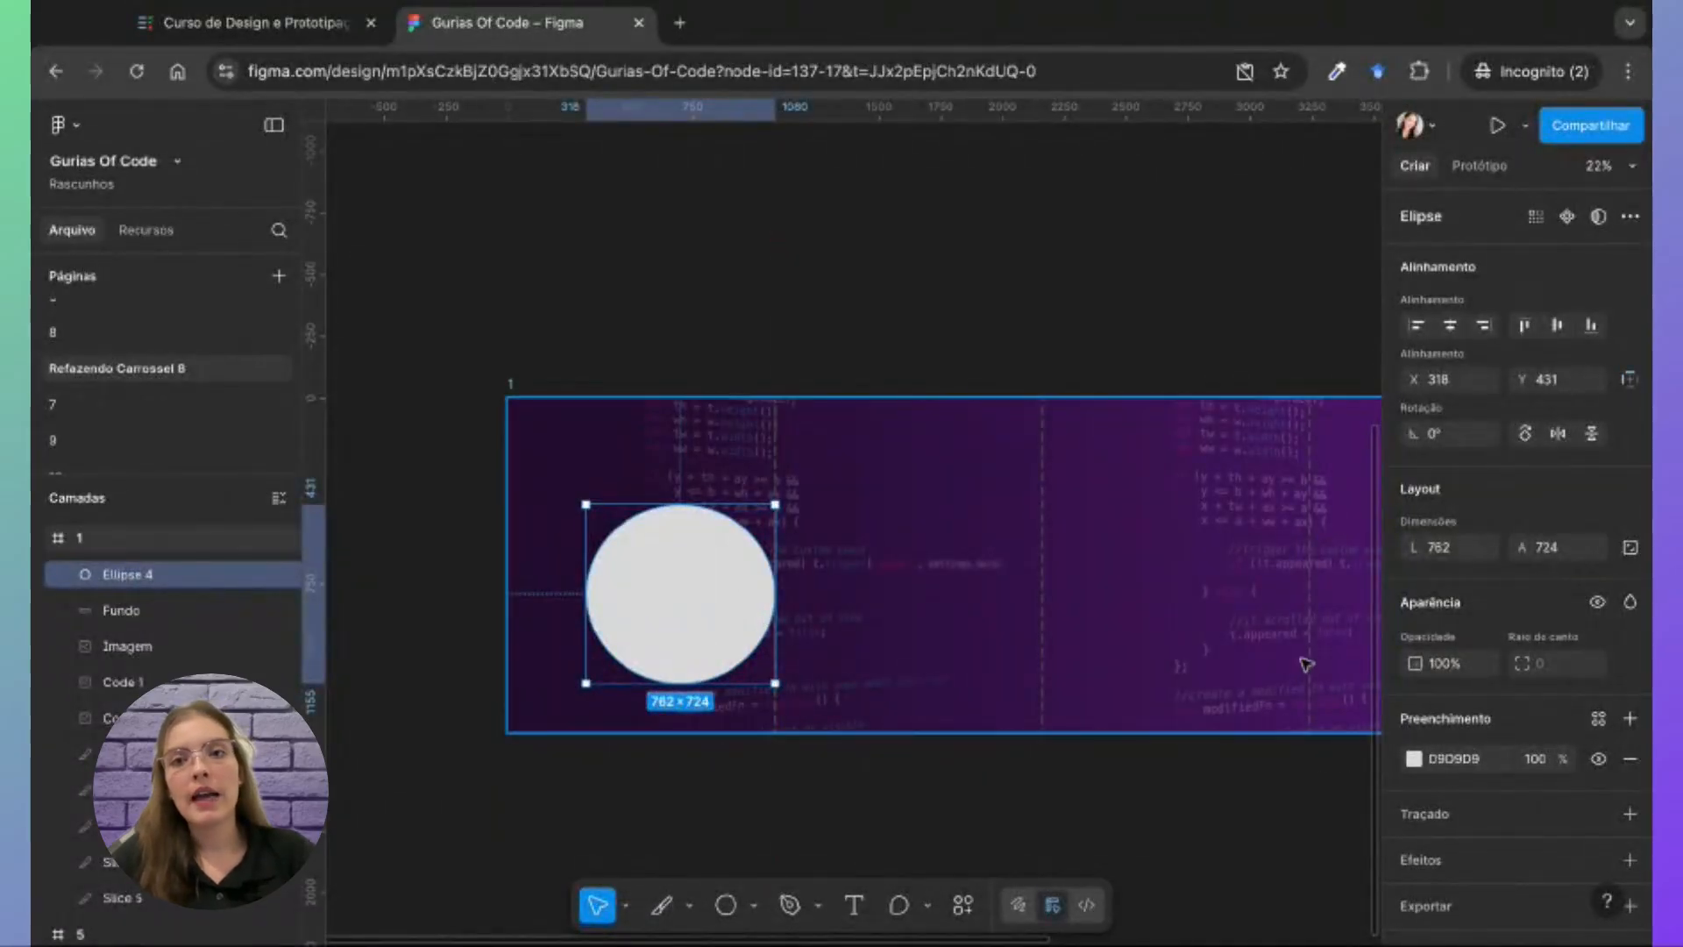
scroll(1305, 664, up, 1)
scroll(1305, 664, up, 2)
scroll(1305, 664, down, 5)
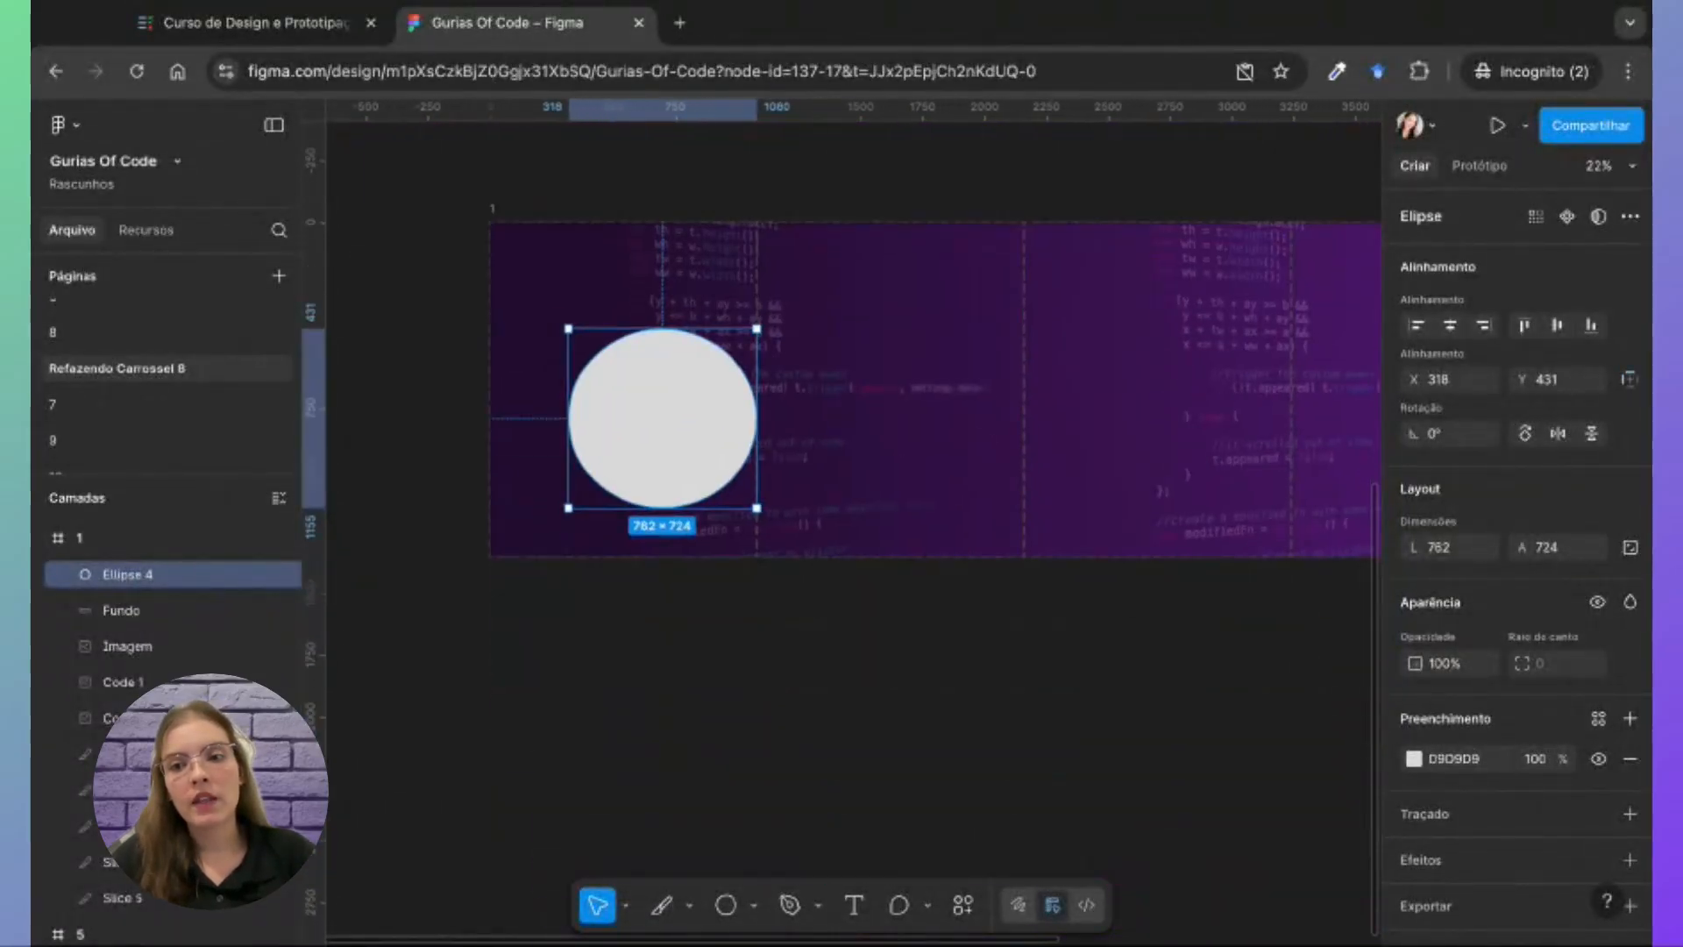
click(1413, 758)
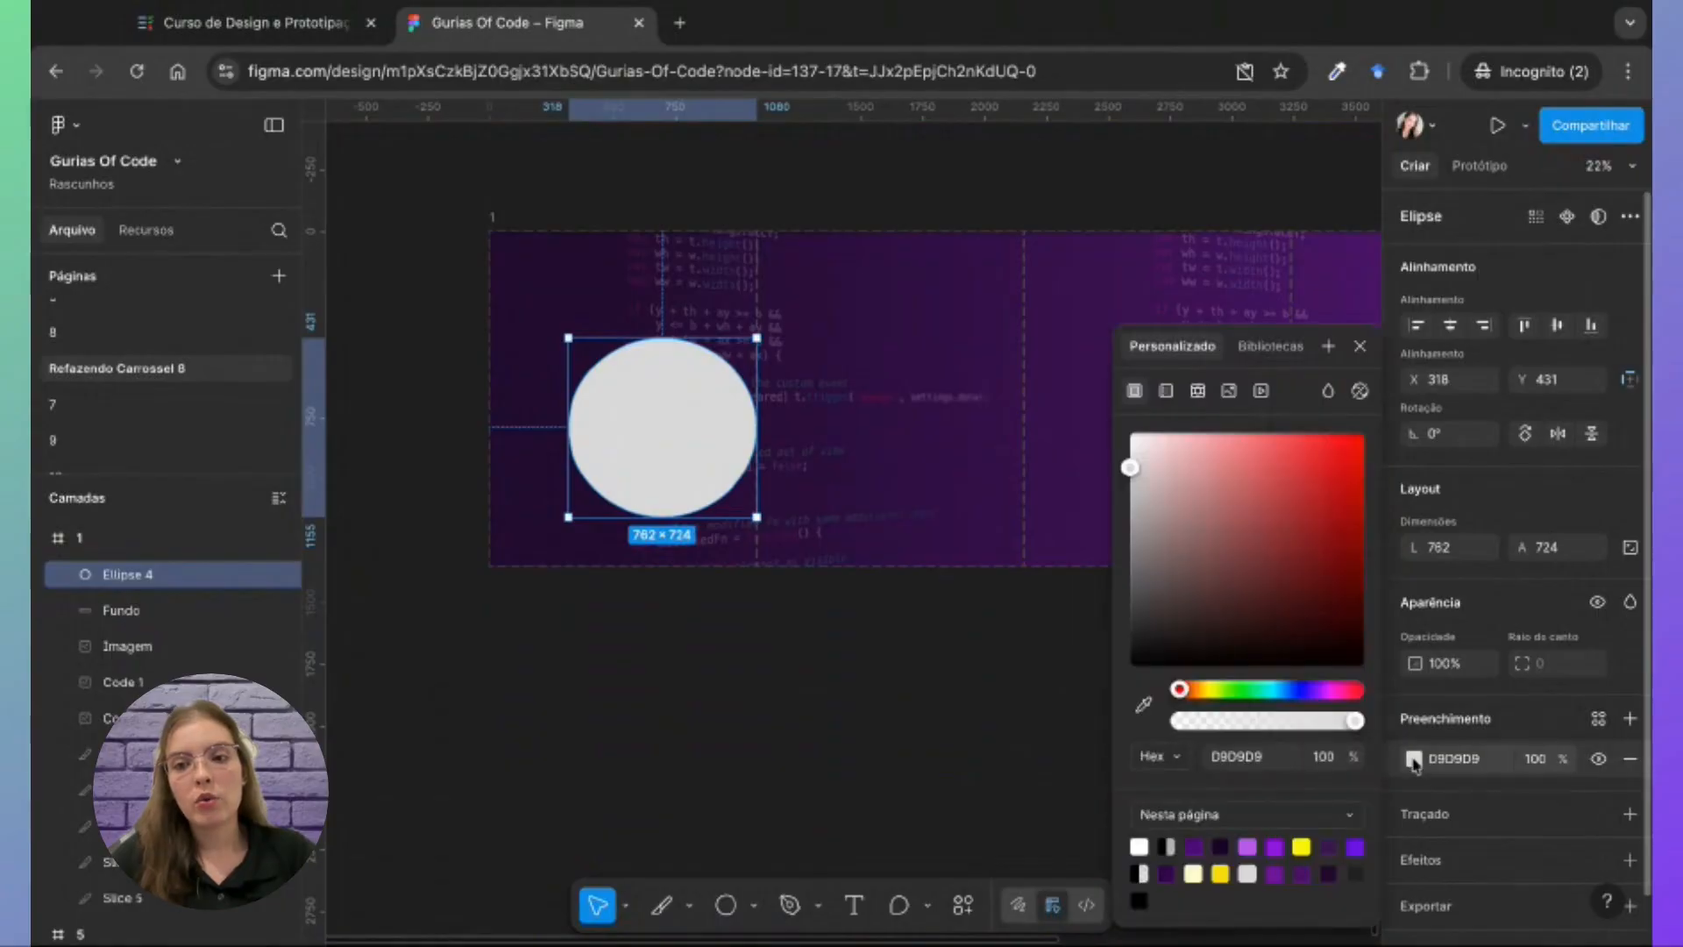
click(1256, 846)
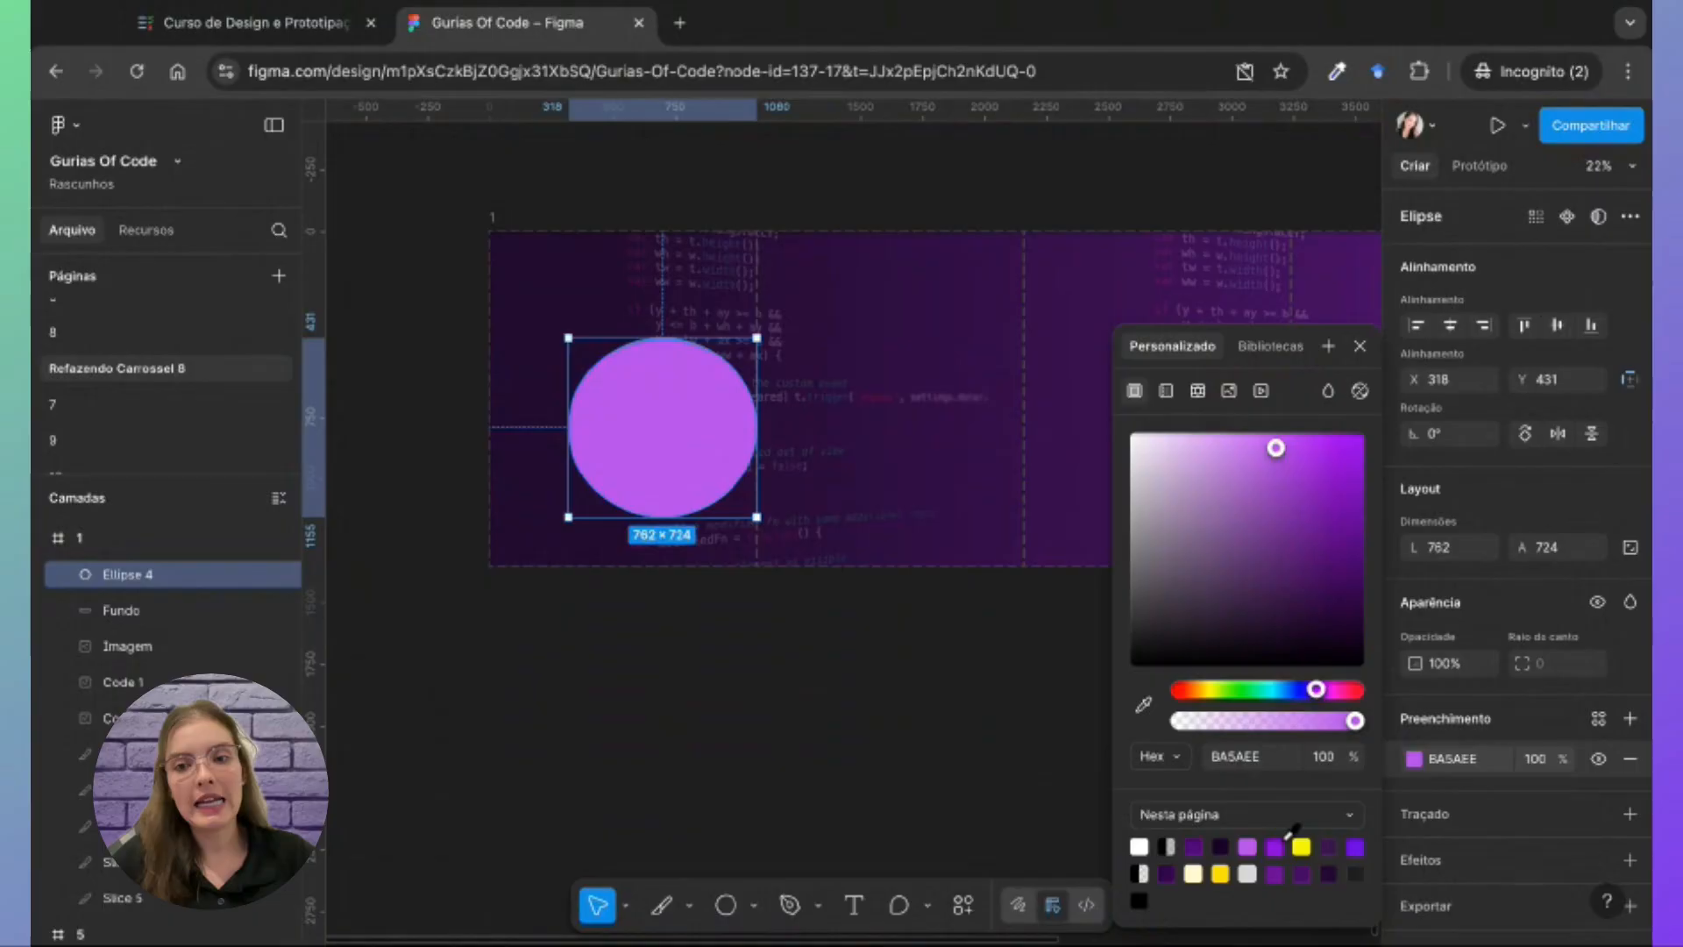
Step: Fill the ellipse with the purple 9200E1 and give it a layer blur effect
click(1280, 844)
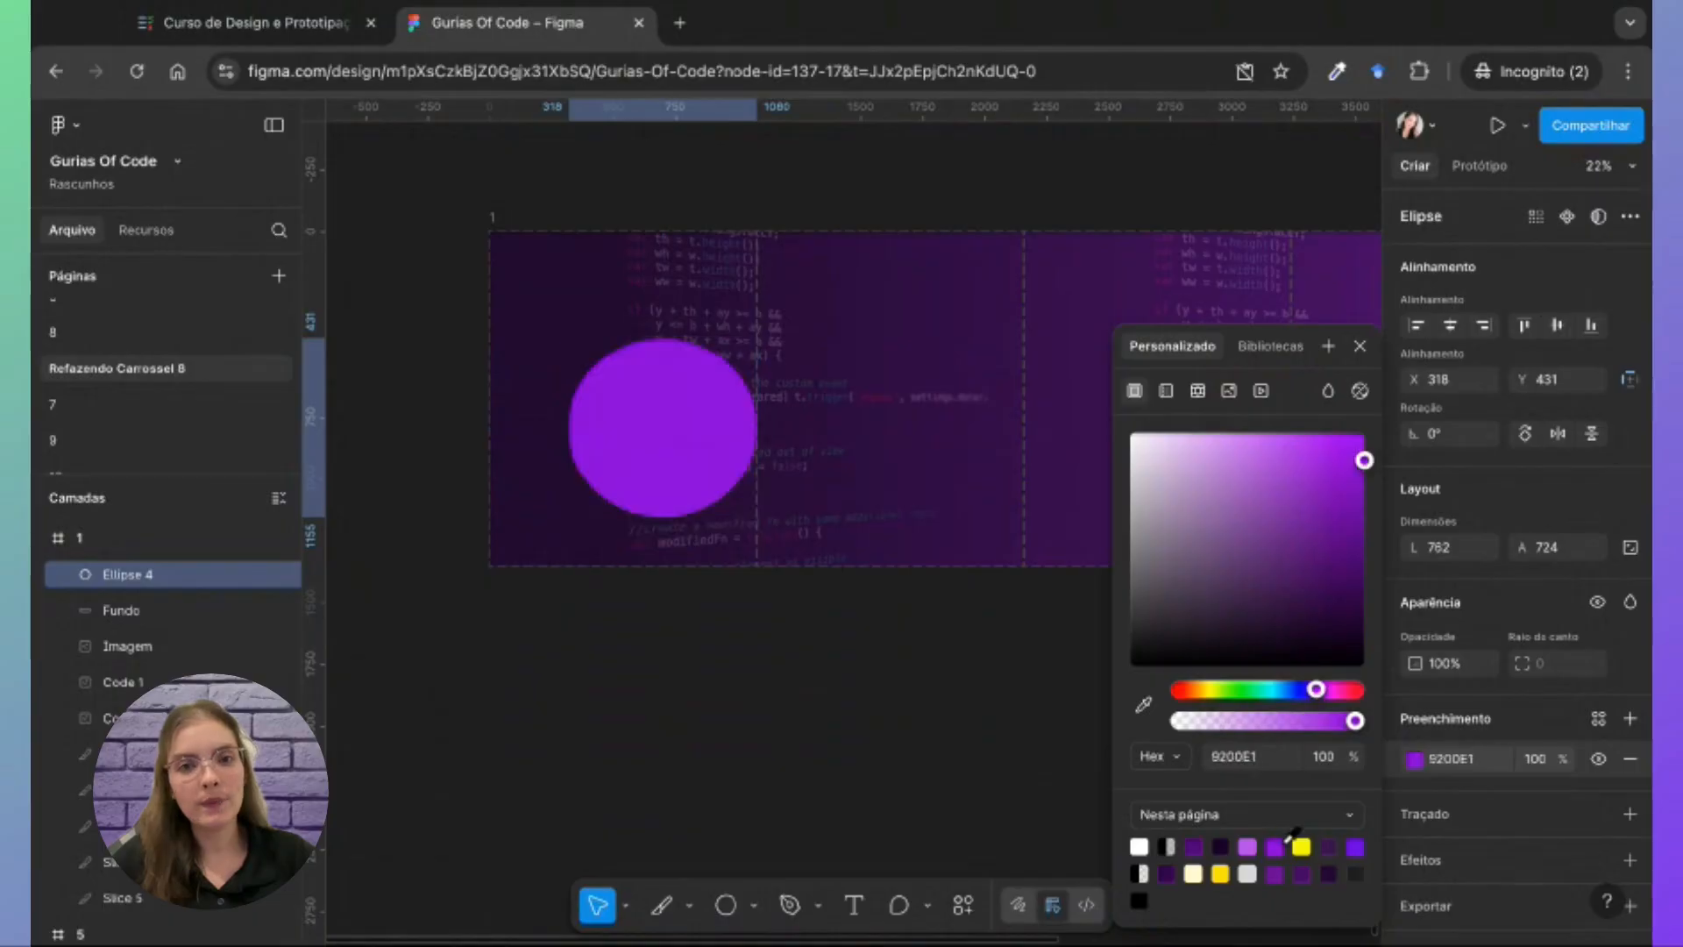
click(1629, 859)
click(1238, 699)
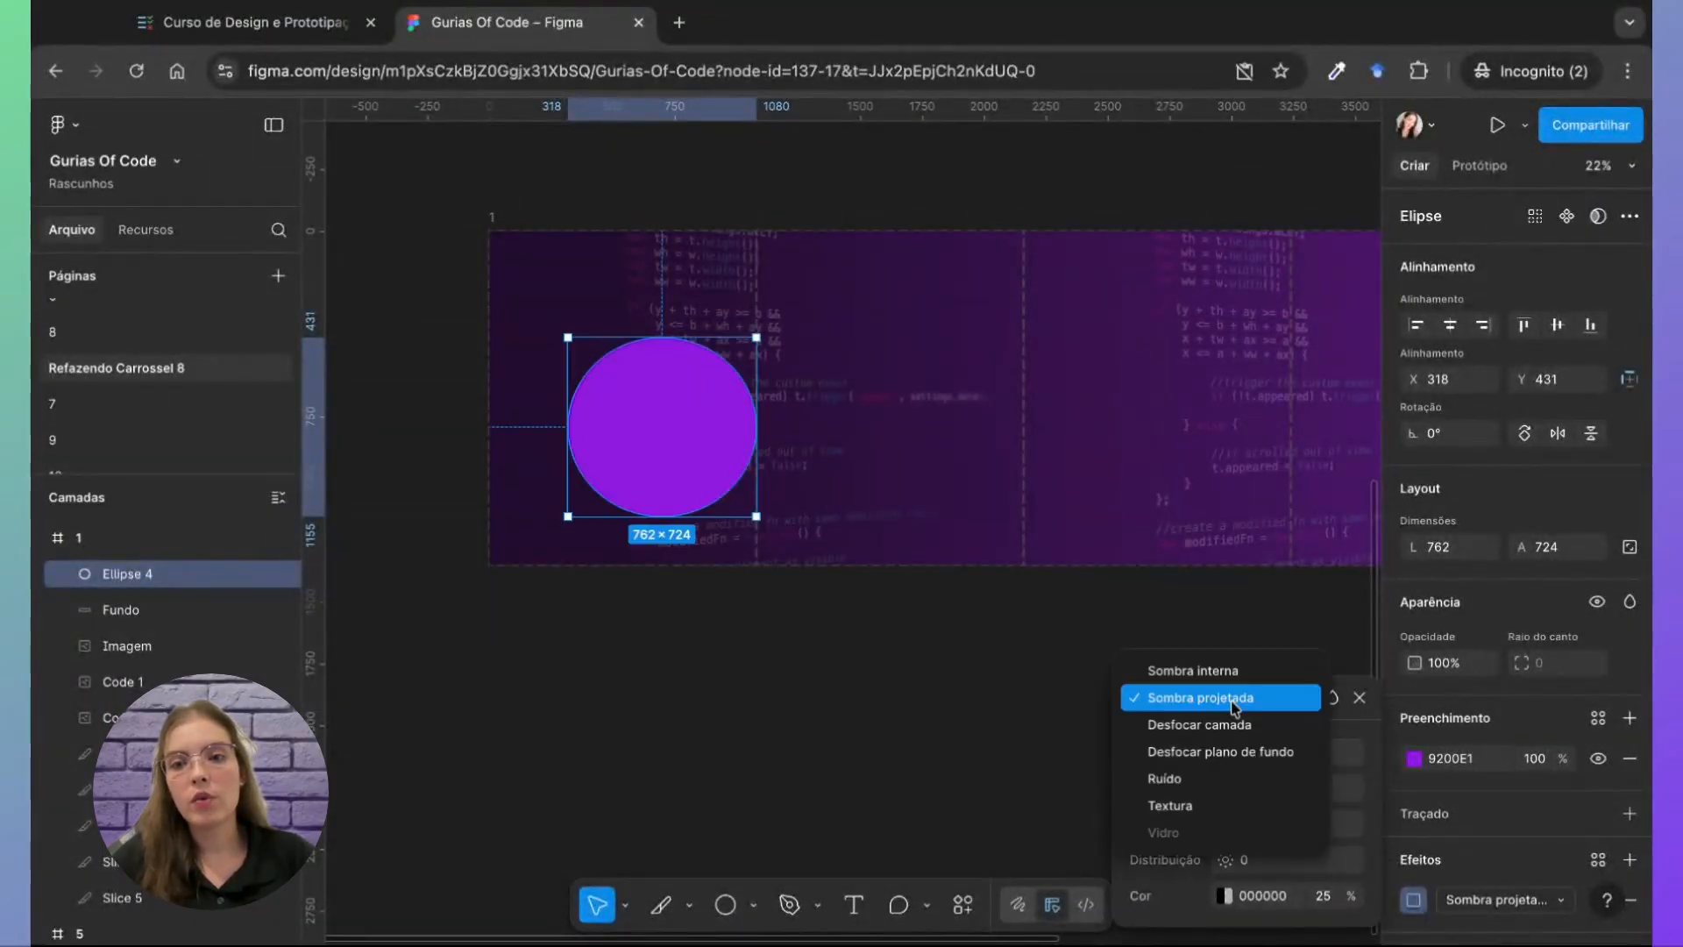
click(1232, 721)
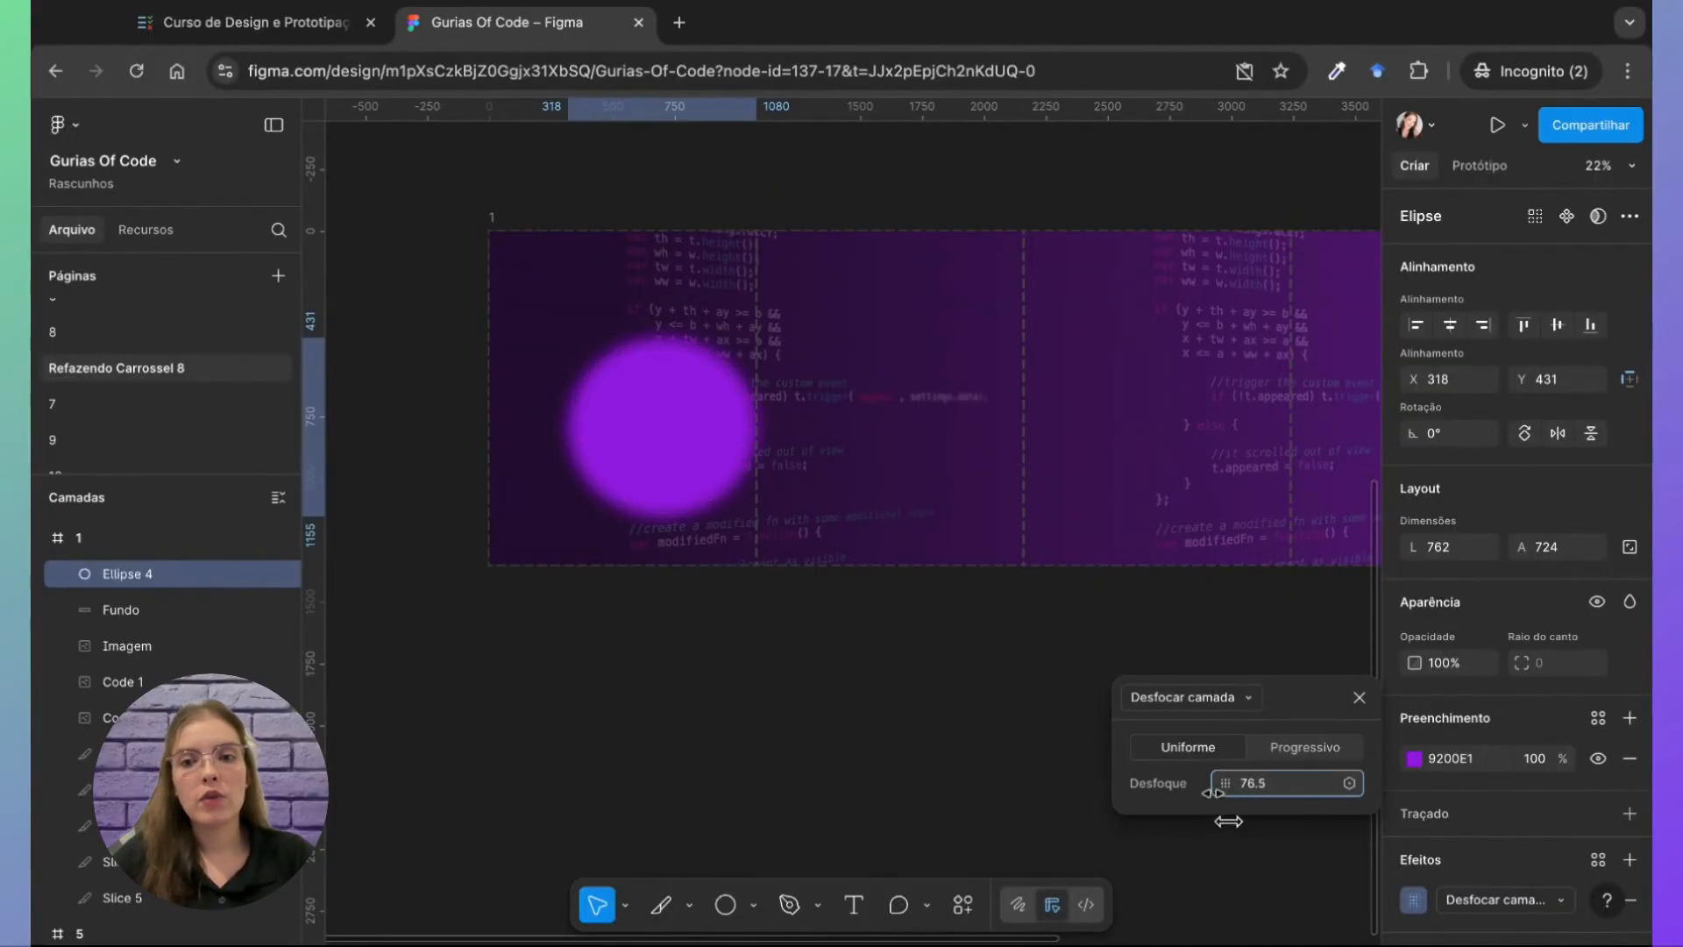
Step: Try increasingly strong uniform layer blur values of 200, 500 and 700 on the ellipse
drag(1228, 821, 1238, 820)
click(1251, 780)
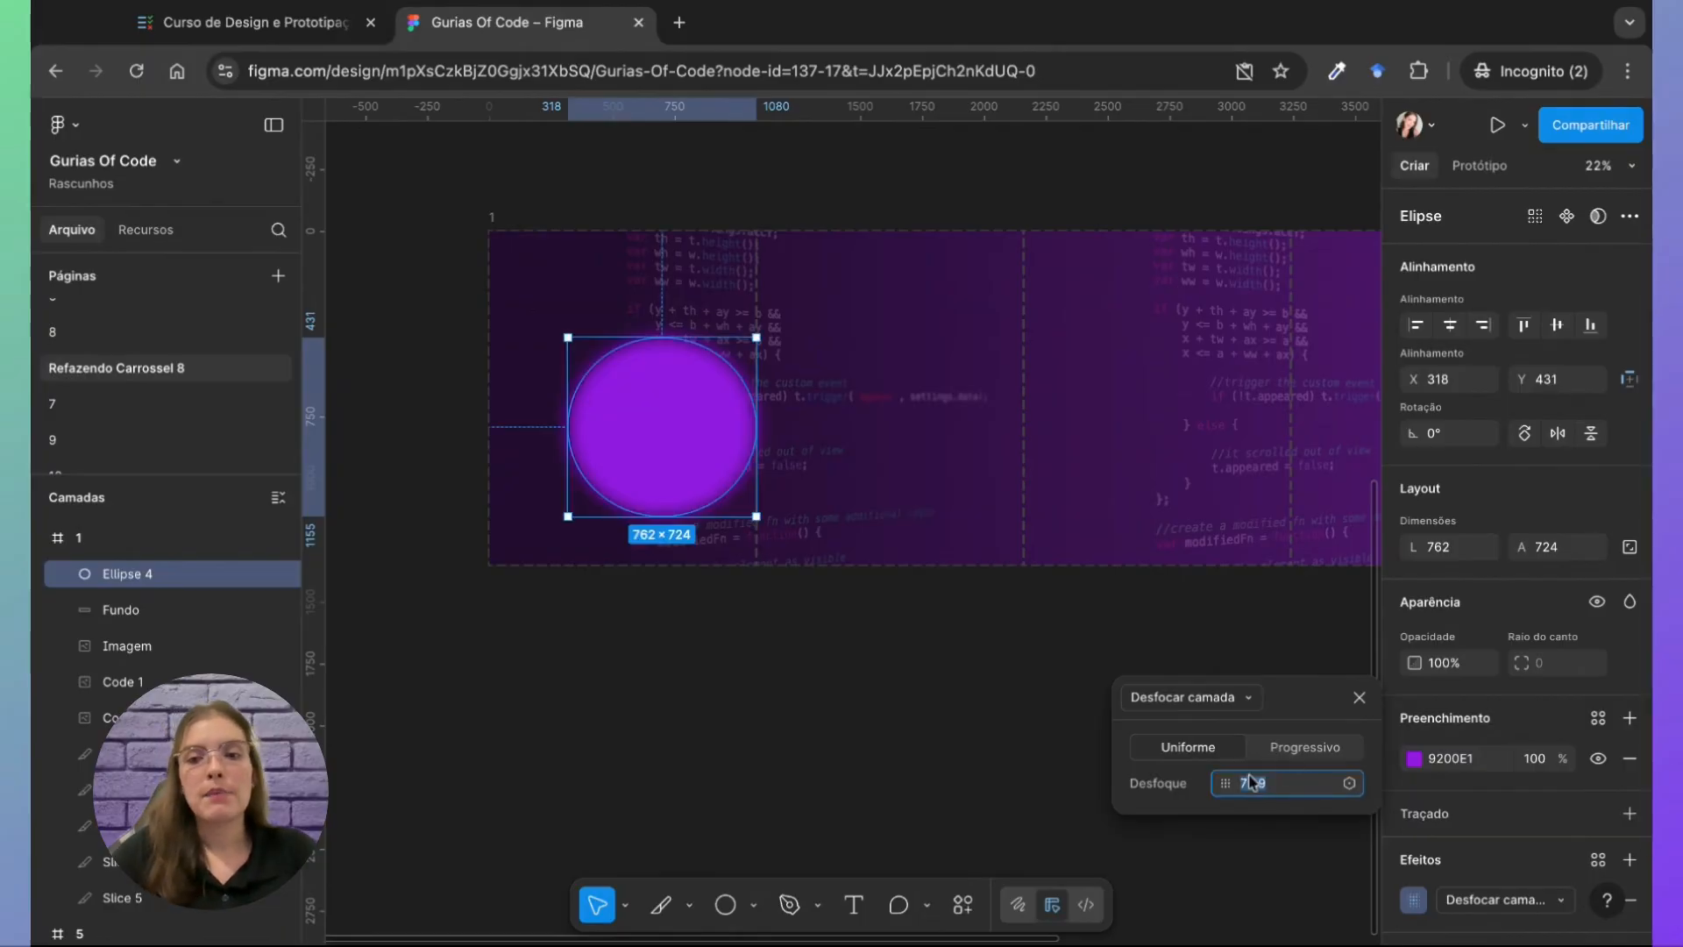
drag(1219, 783, 1358, 783)
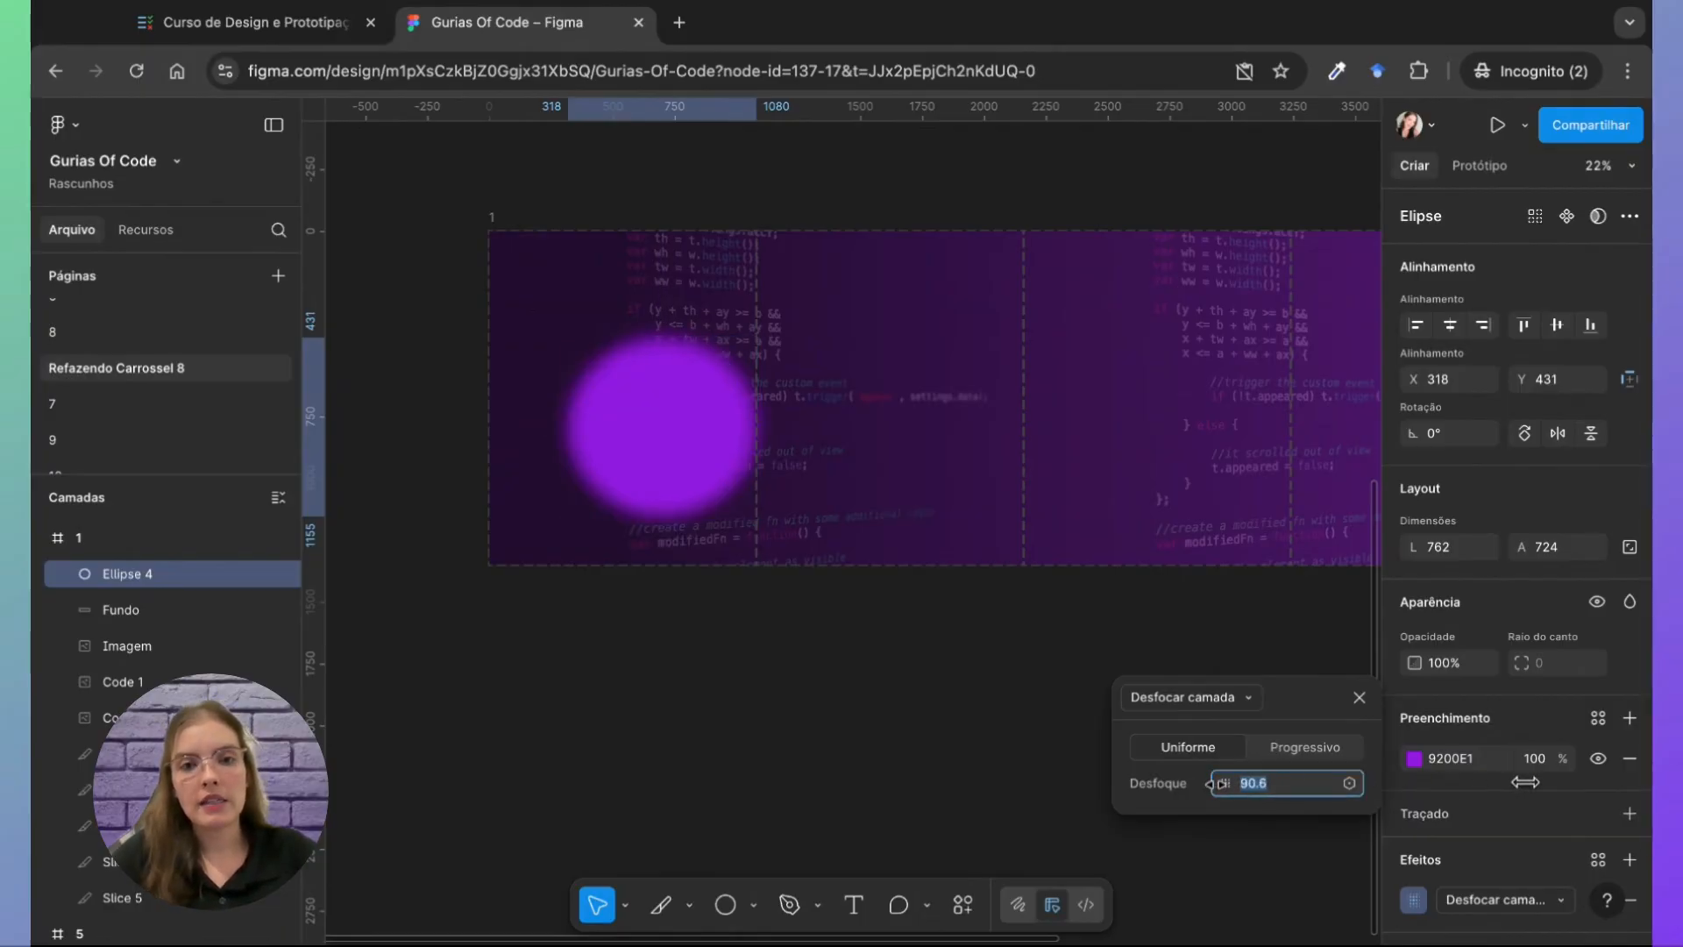
click(1264, 784)
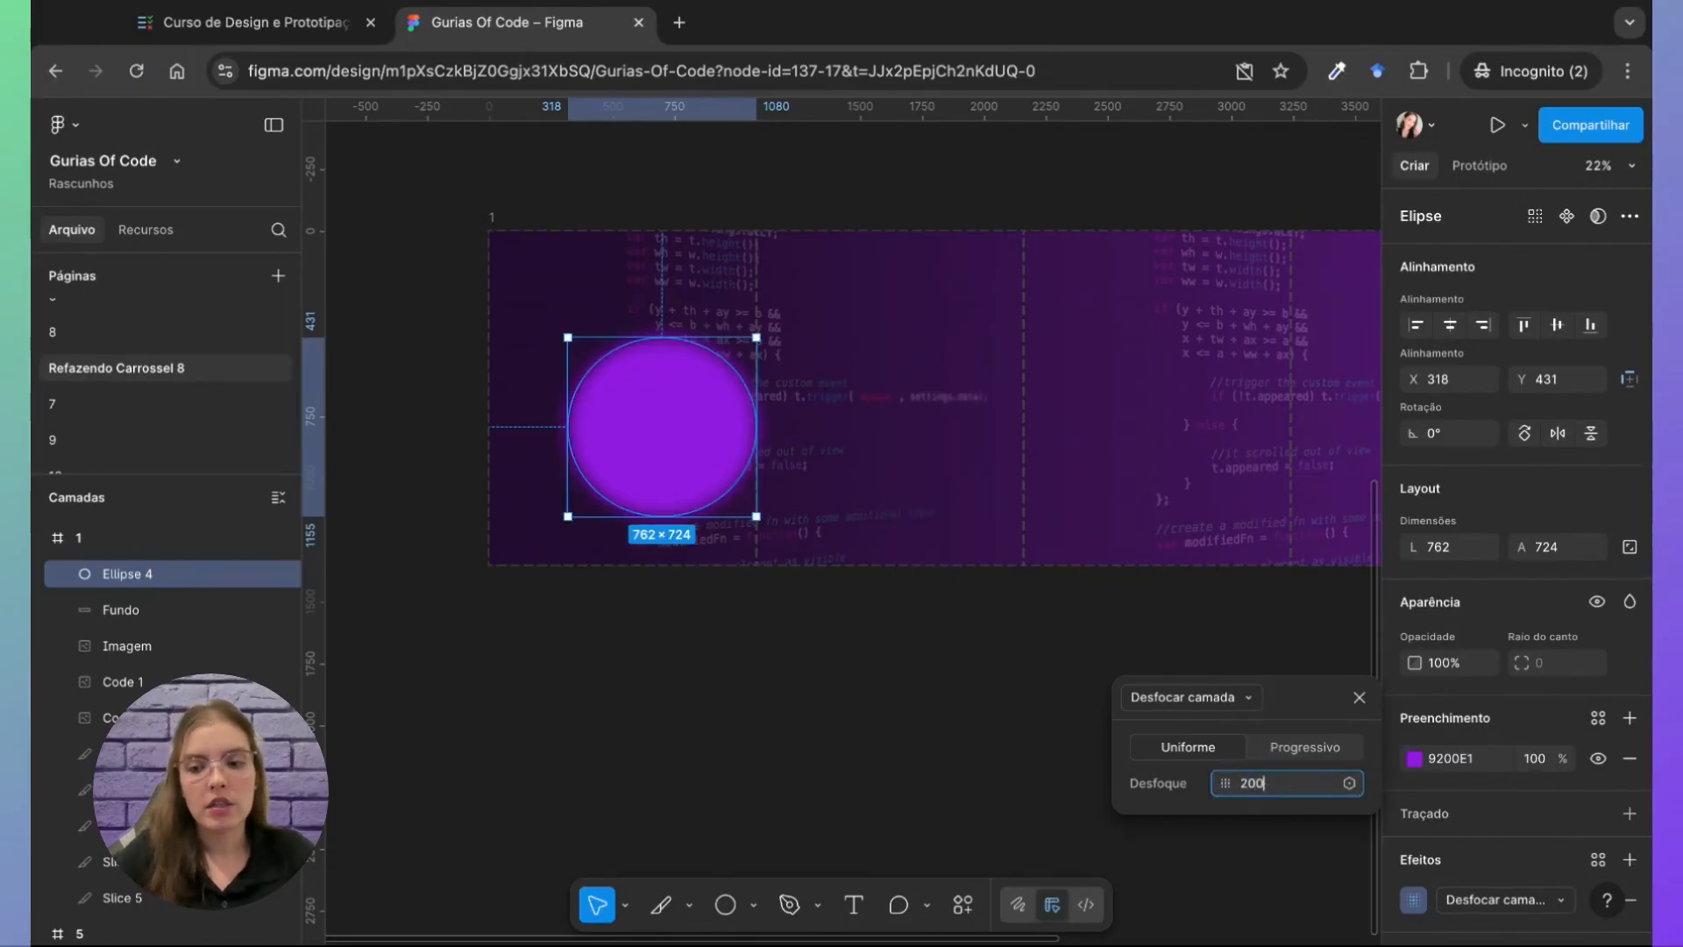
text(200)
key(Return)
click(1258, 784)
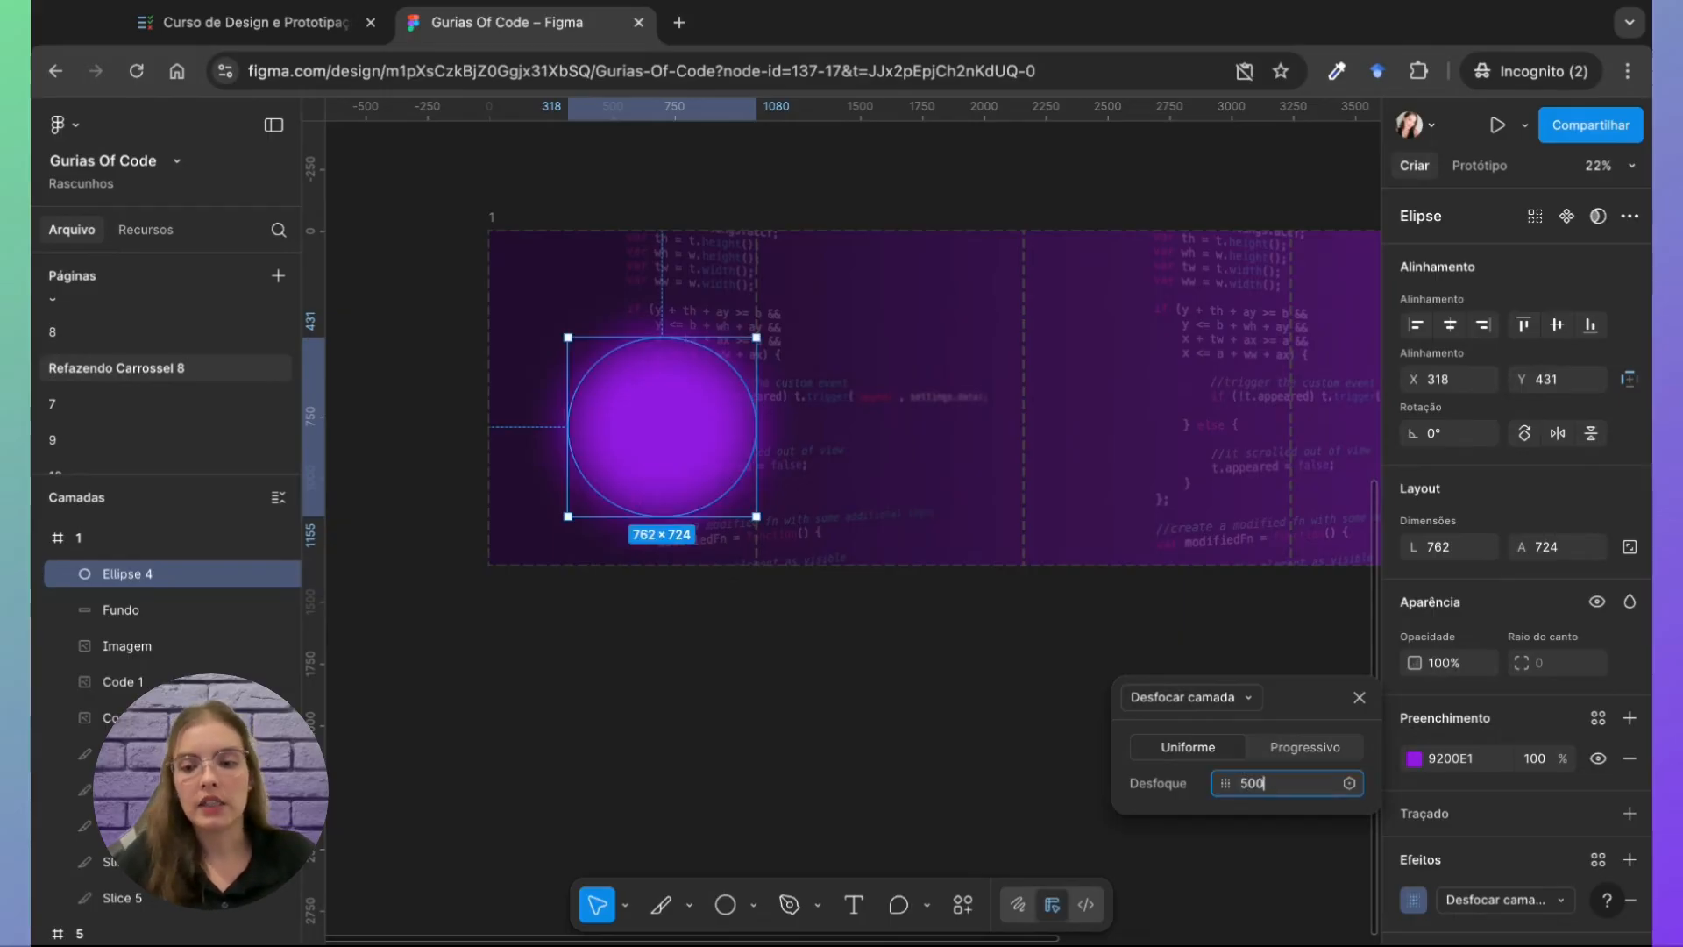
key(Return)
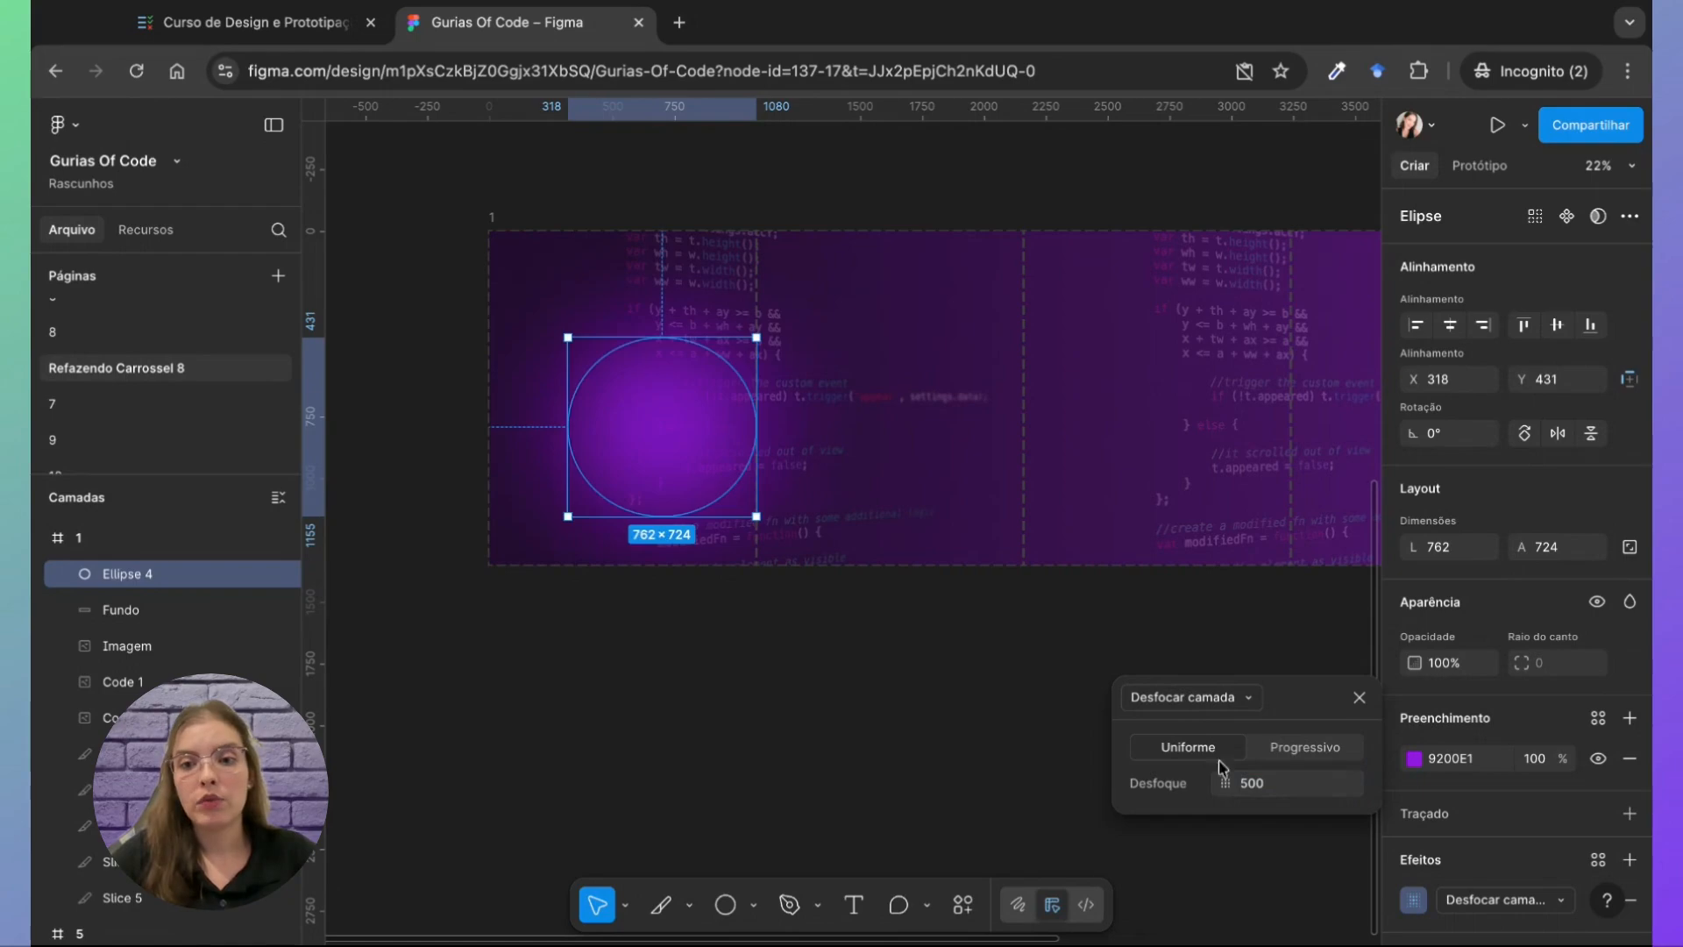
click(1250, 785)
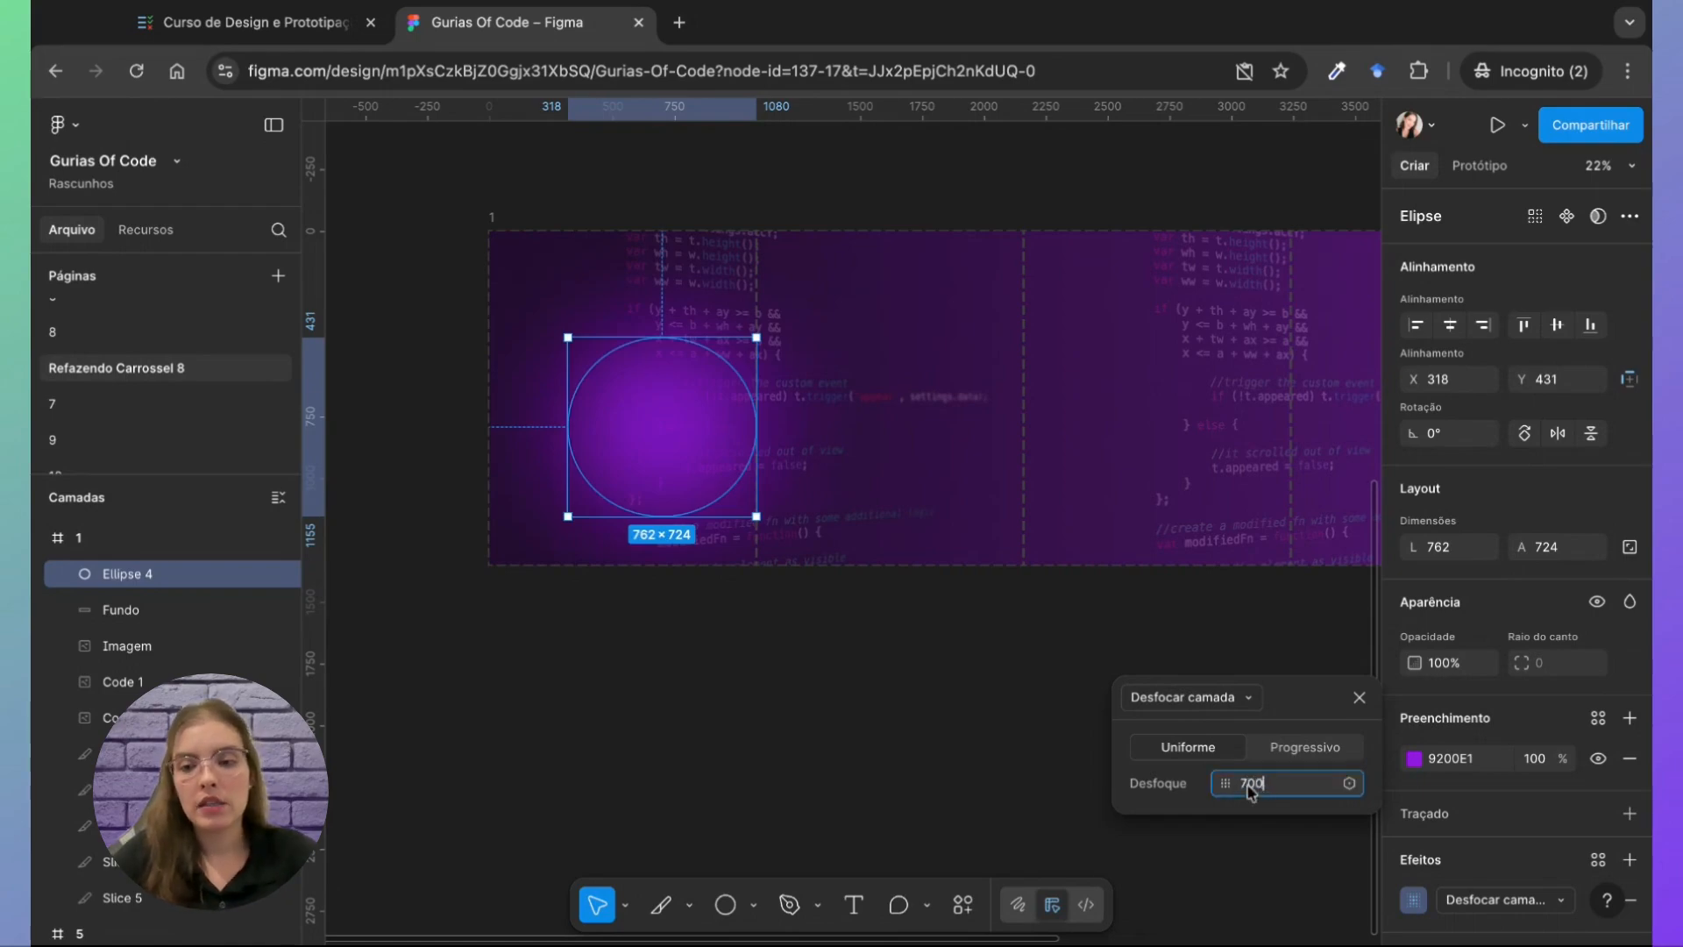
text(700)
key(Return)
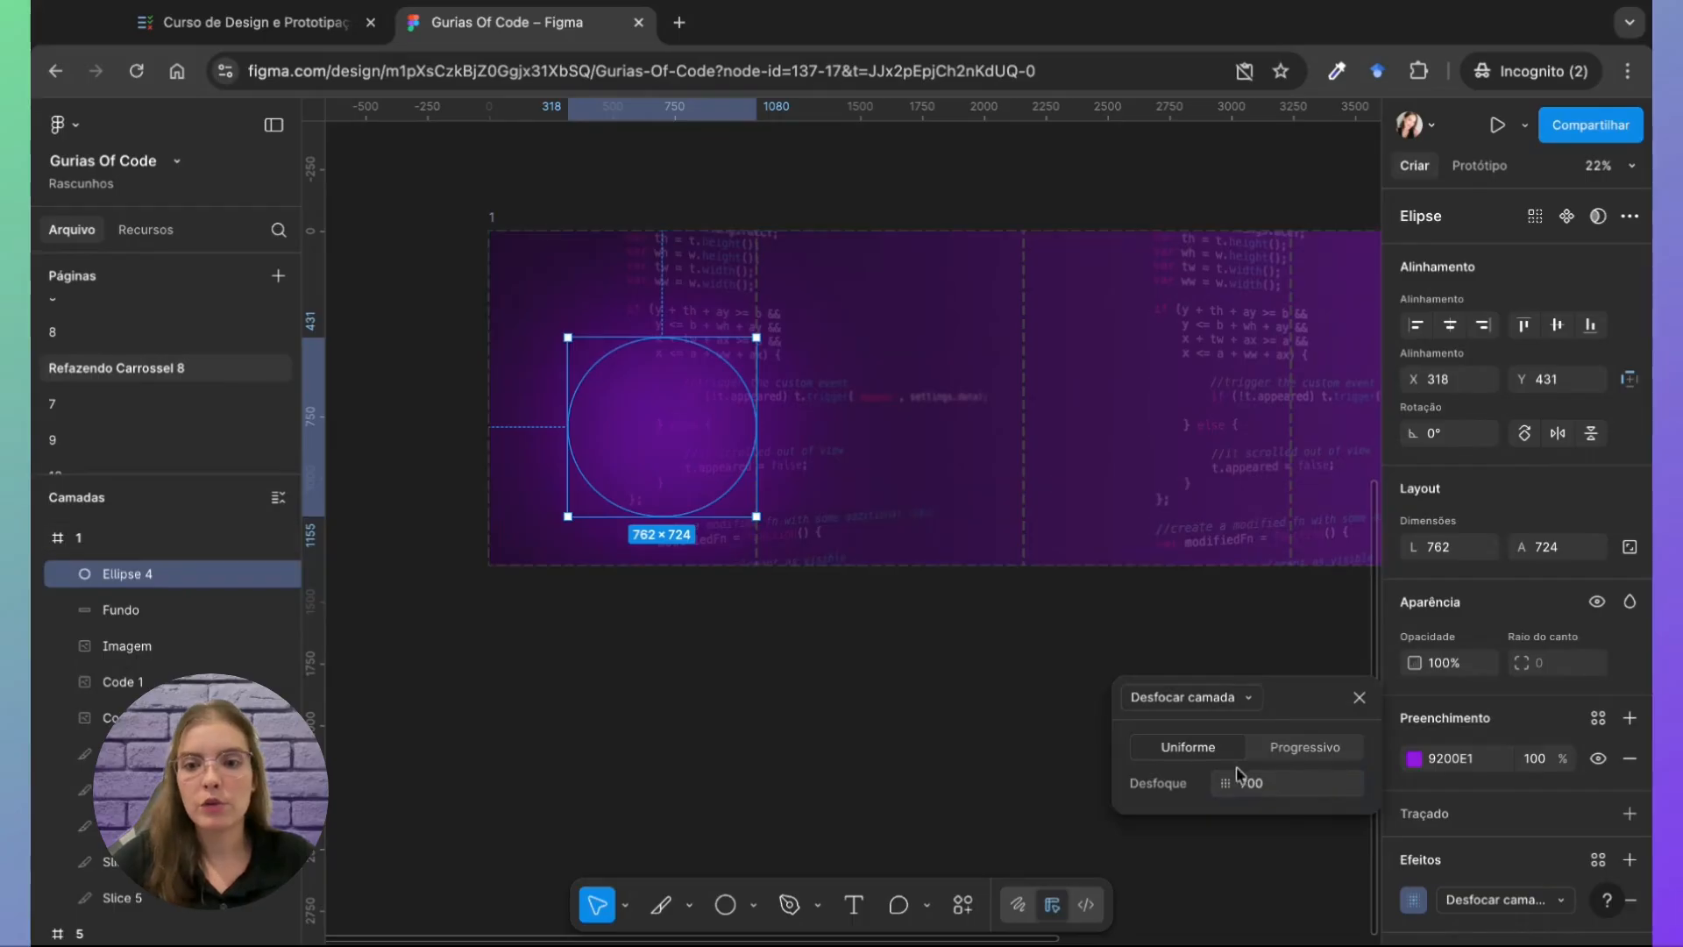
Step: Set the ellipse's layer blur to 800 and move it over frame 1's upper-left corner, at about X -192, Y -211
click(1251, 783)
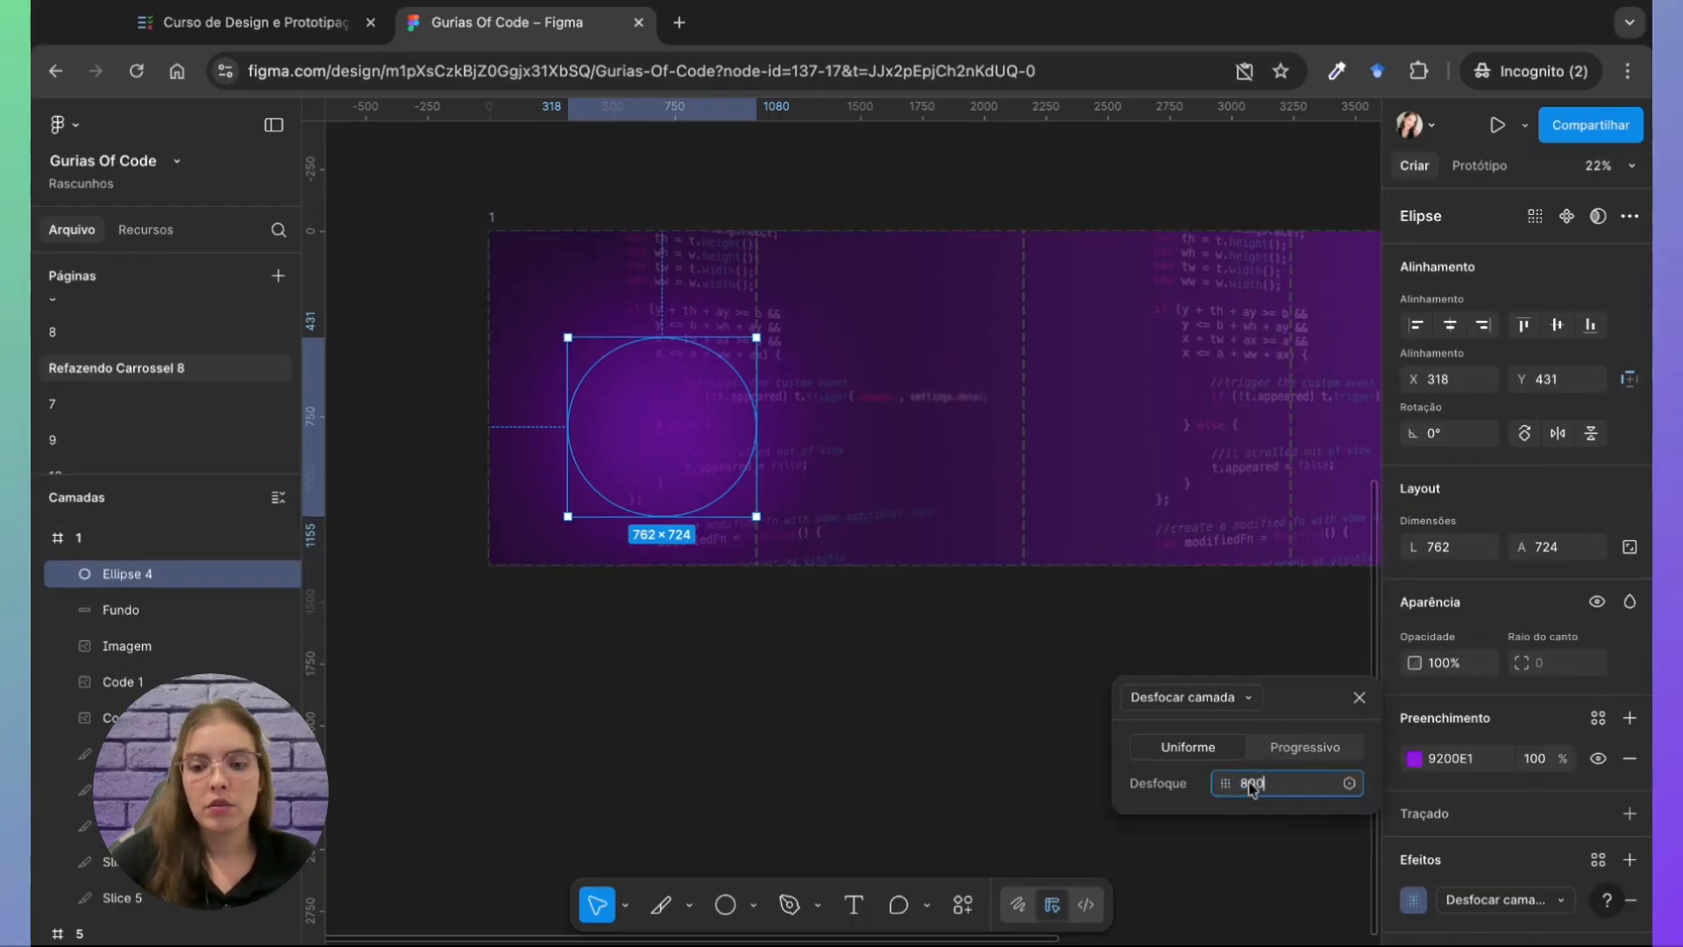
text(800)
key(Return)
scroll(683, 434, up, 3)
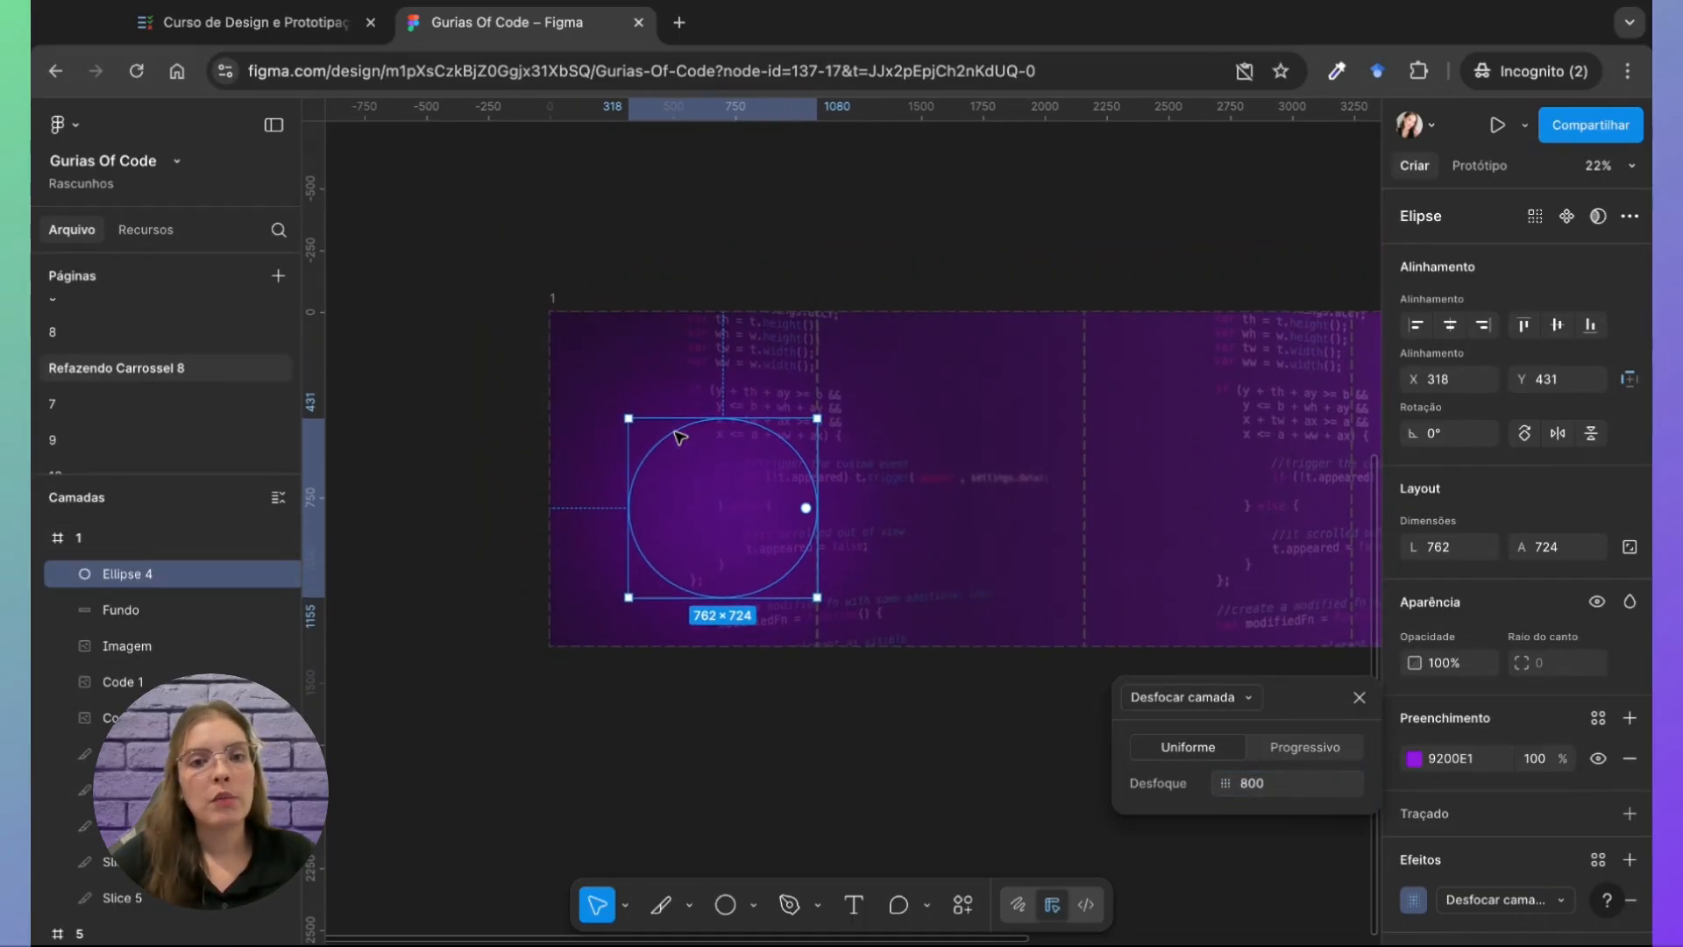
mouse_move(717, 482)
mouse_down()
mouse_move(630, 403)
mouse_move(594, 324)
mouse_up()
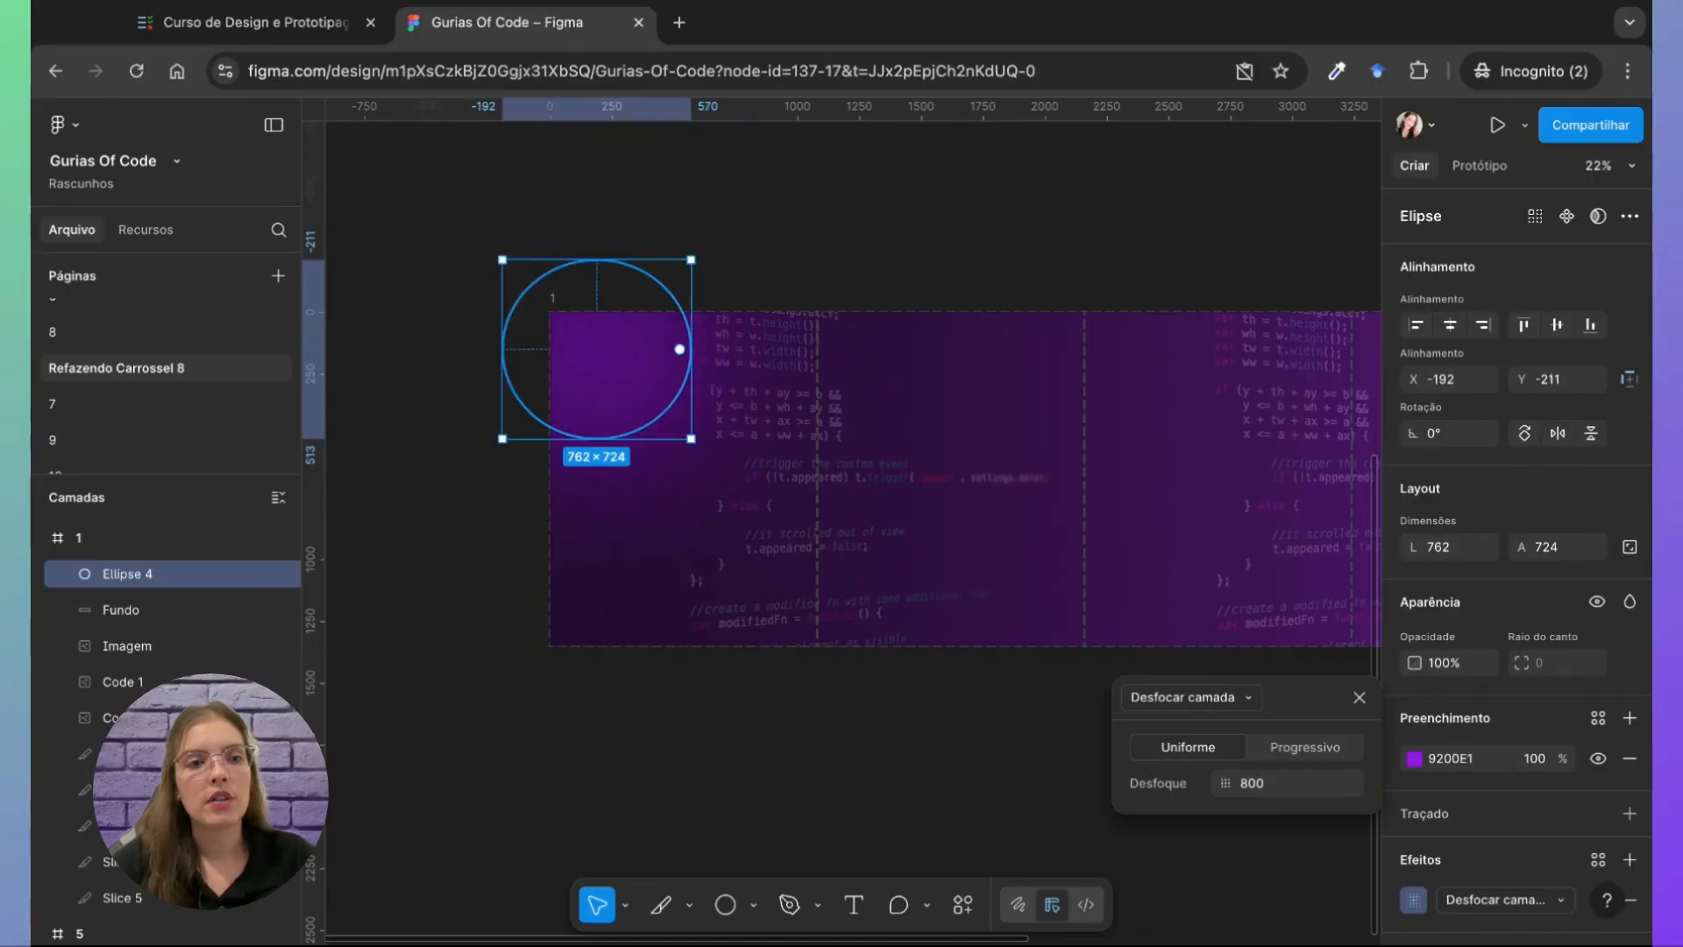
click(481, 556)
Step: Rename the blurred ellipse's layer as Ponto de Luz and deselect it
click(168, 577)
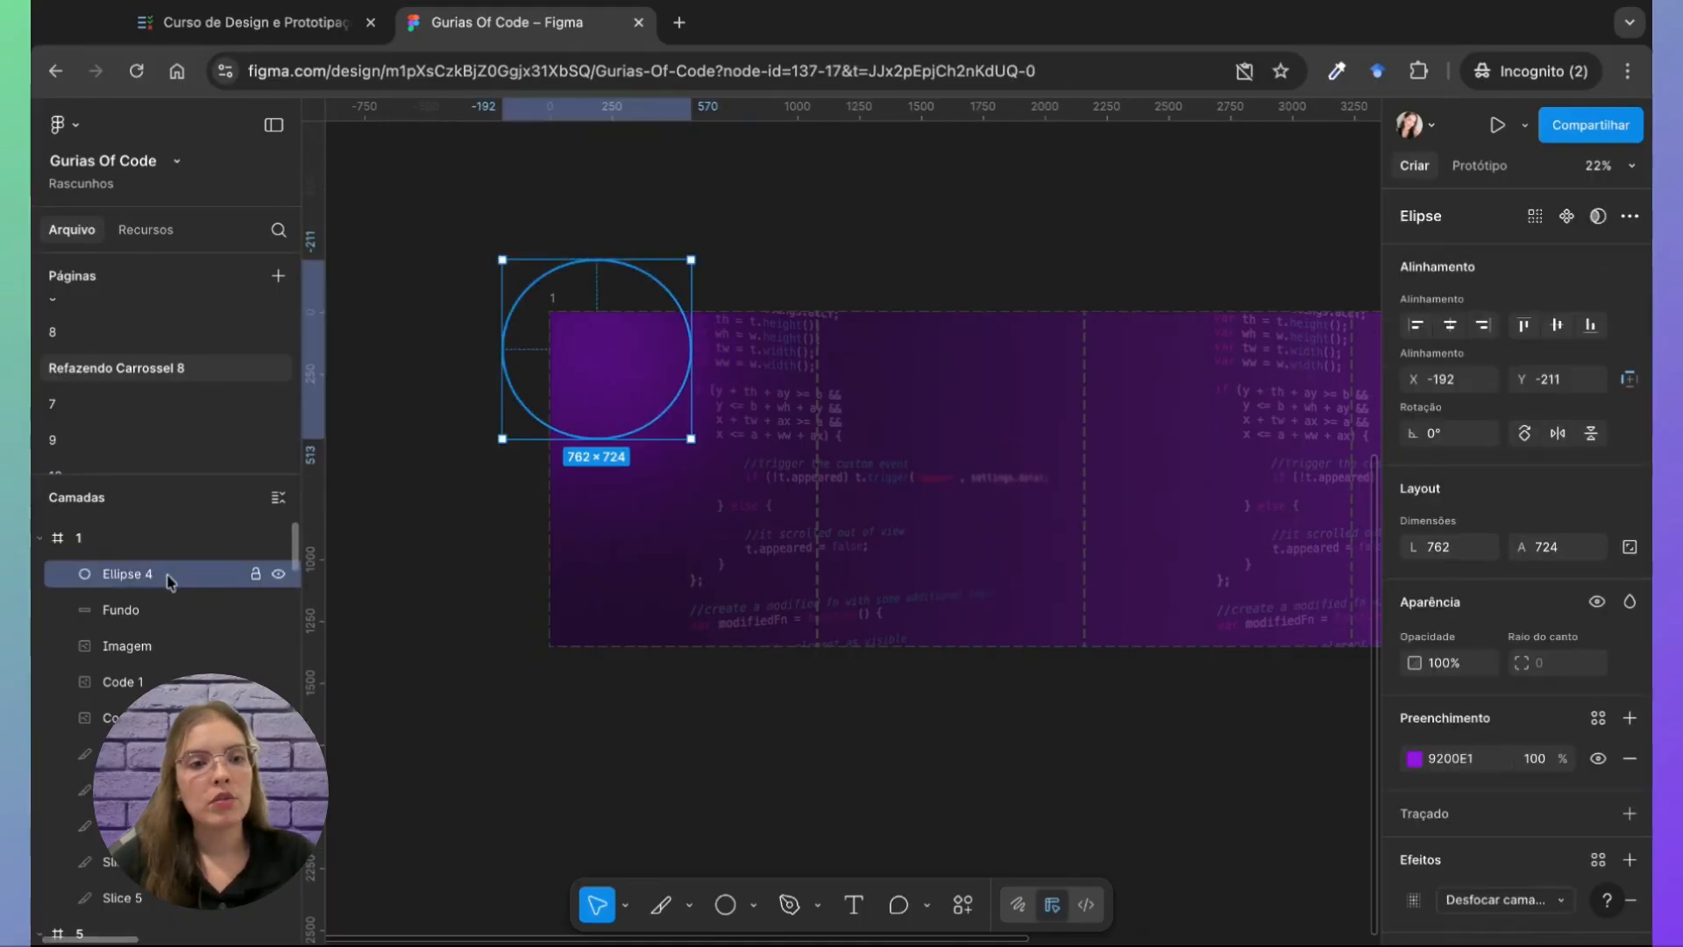
double_click(131, 574)
text(Ponto de Luz)
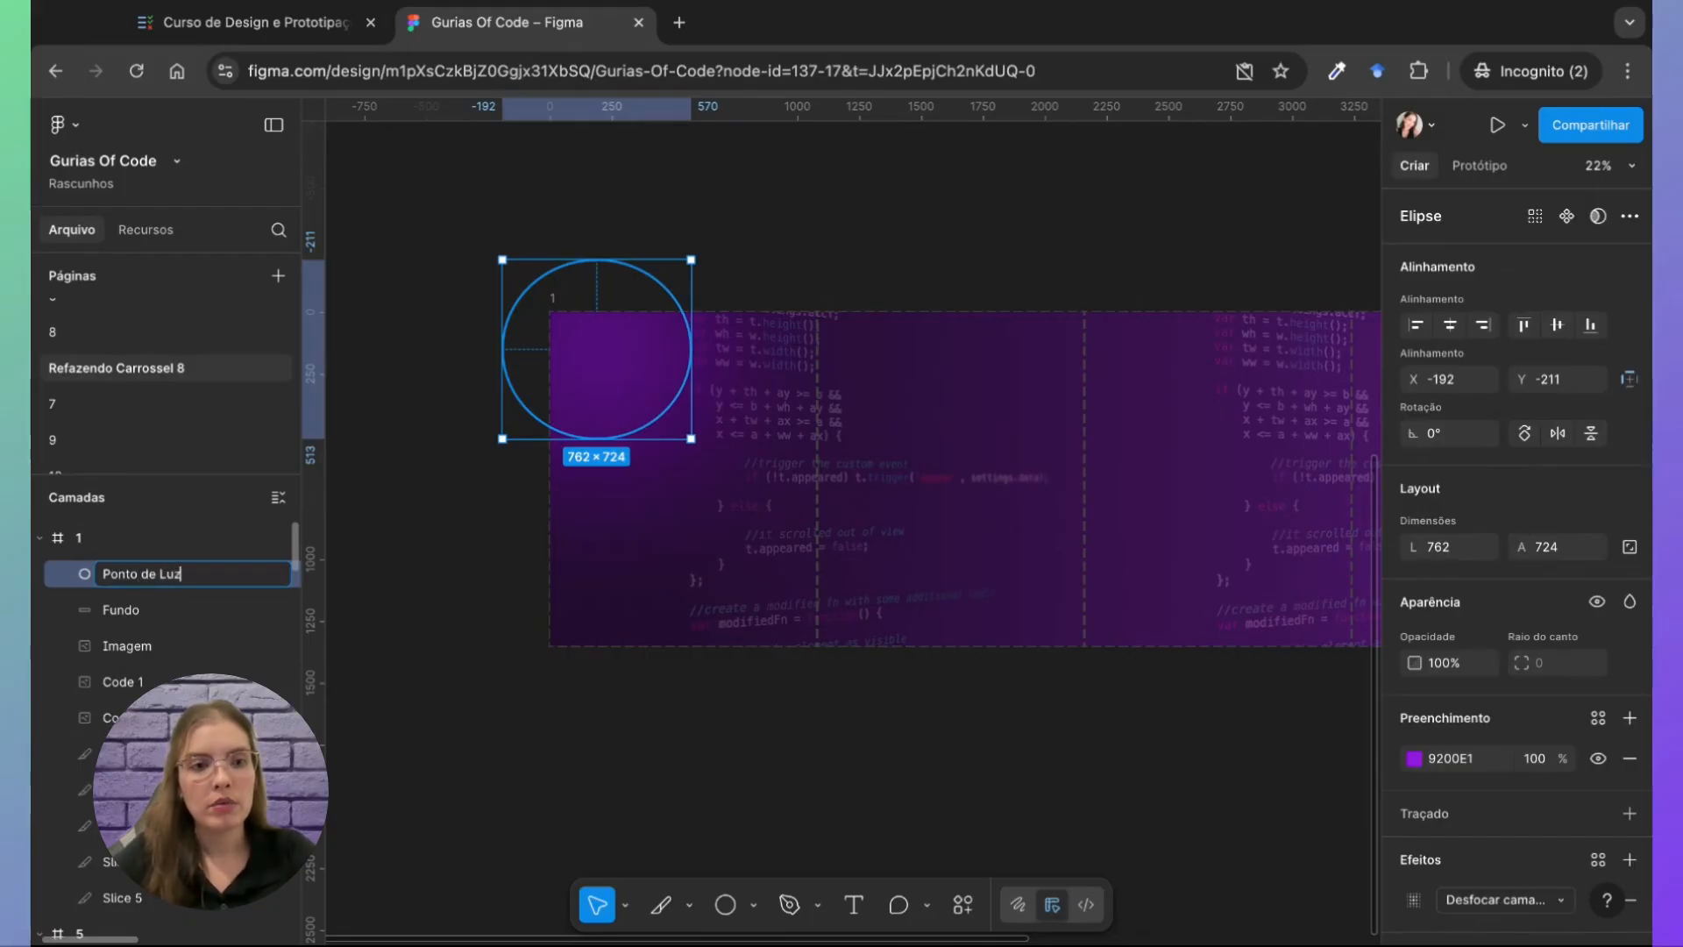
key(Return)
click(491, 556)
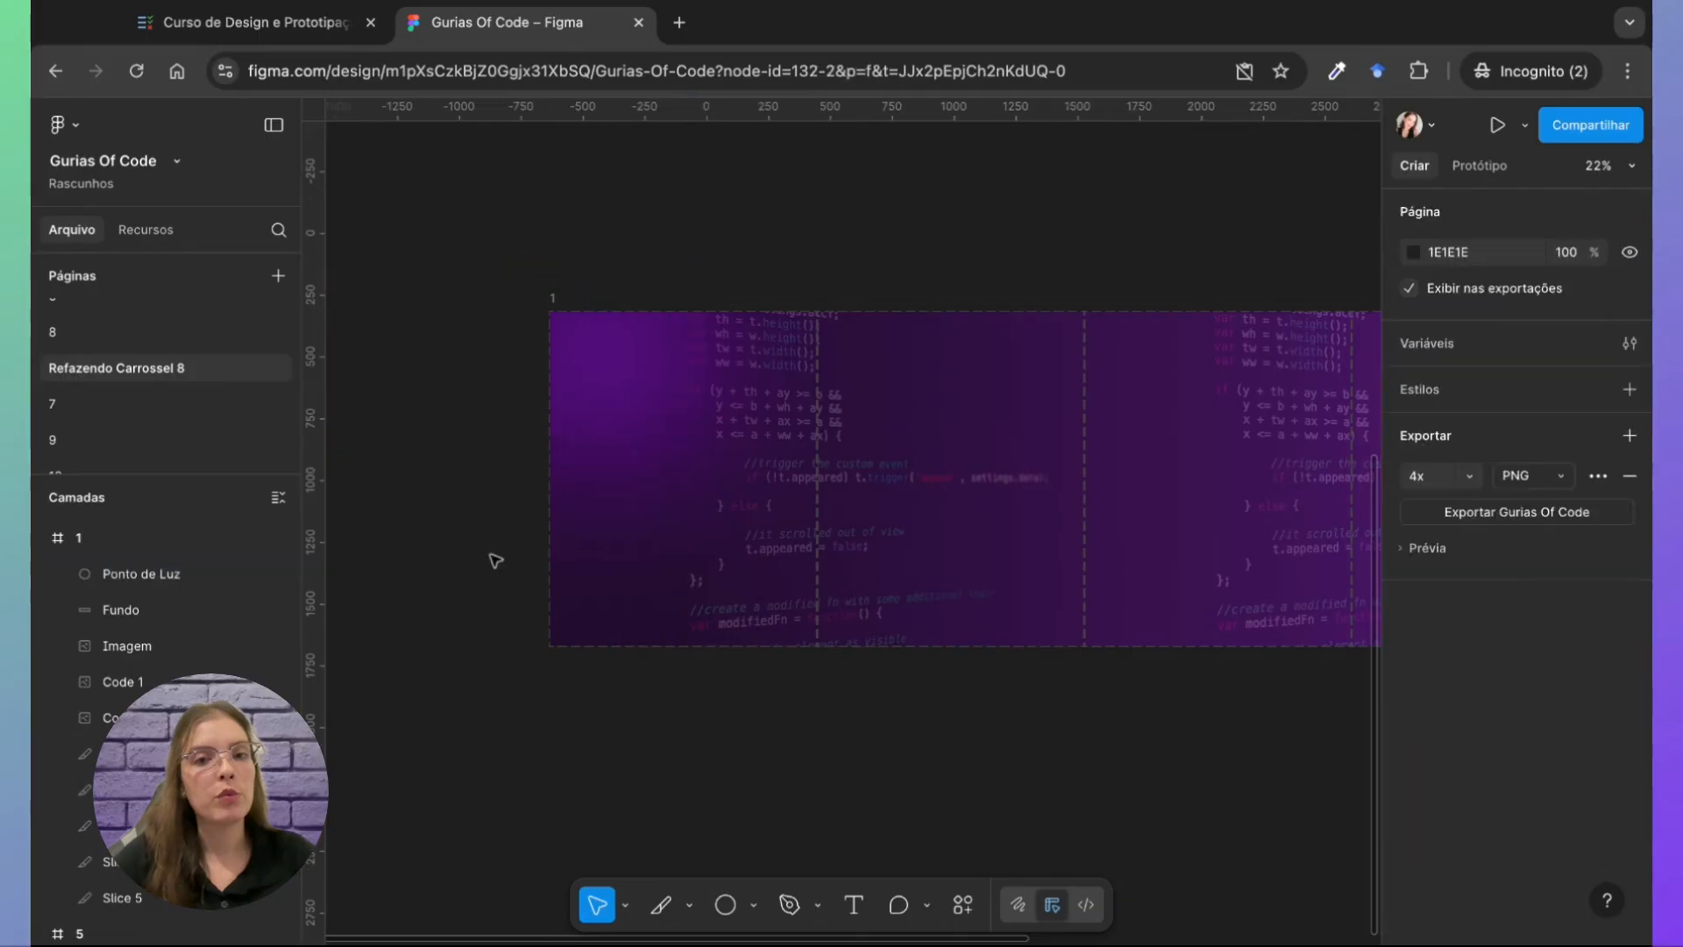
click(608, 406)
double_click(608, 406)
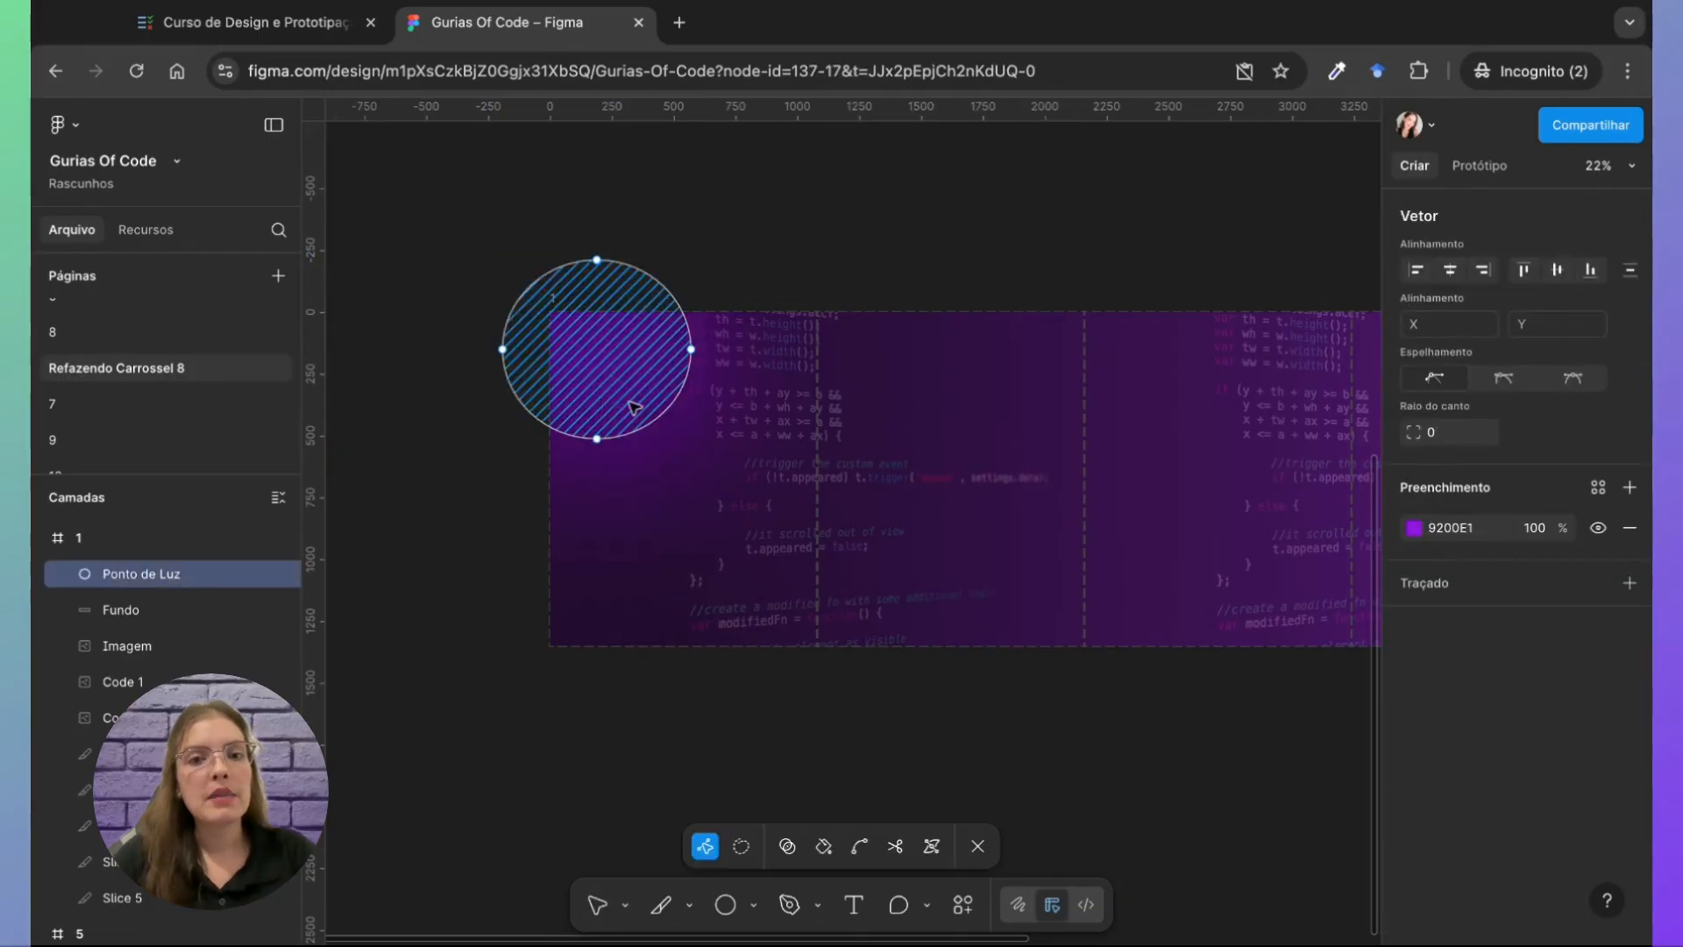
key(Escape)
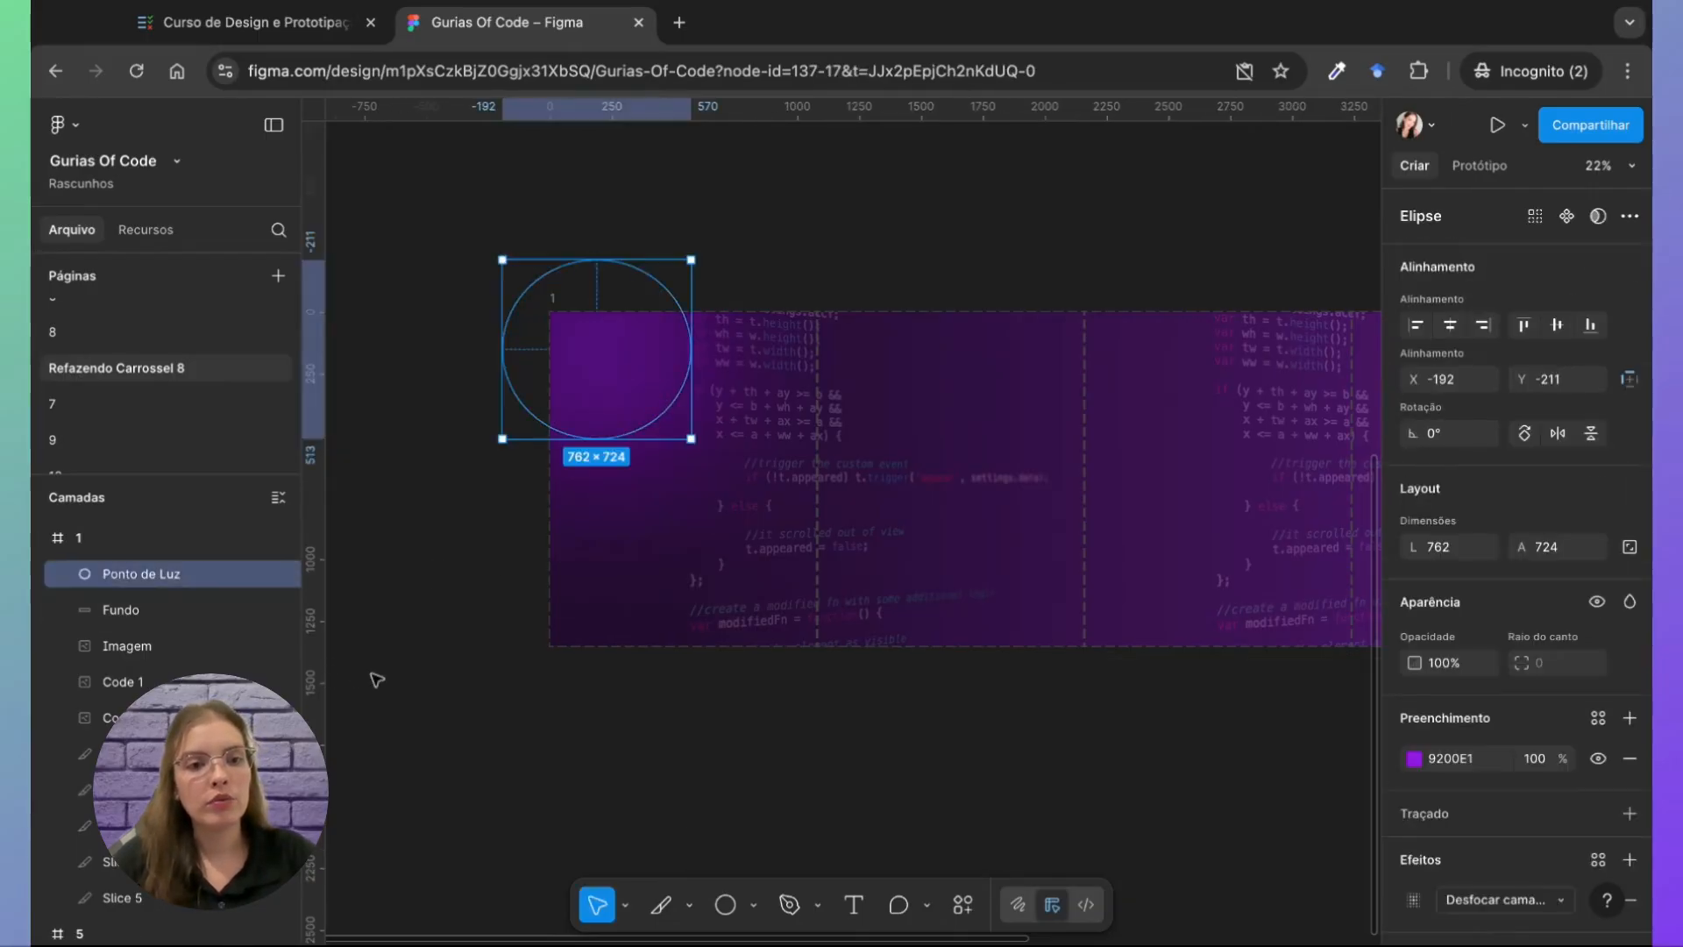
Step: Add an effect to the Fundo rectangle and try the Texture type with a size of about 1.6
click(104, 604)
scroll(1214, 760, right, 2)
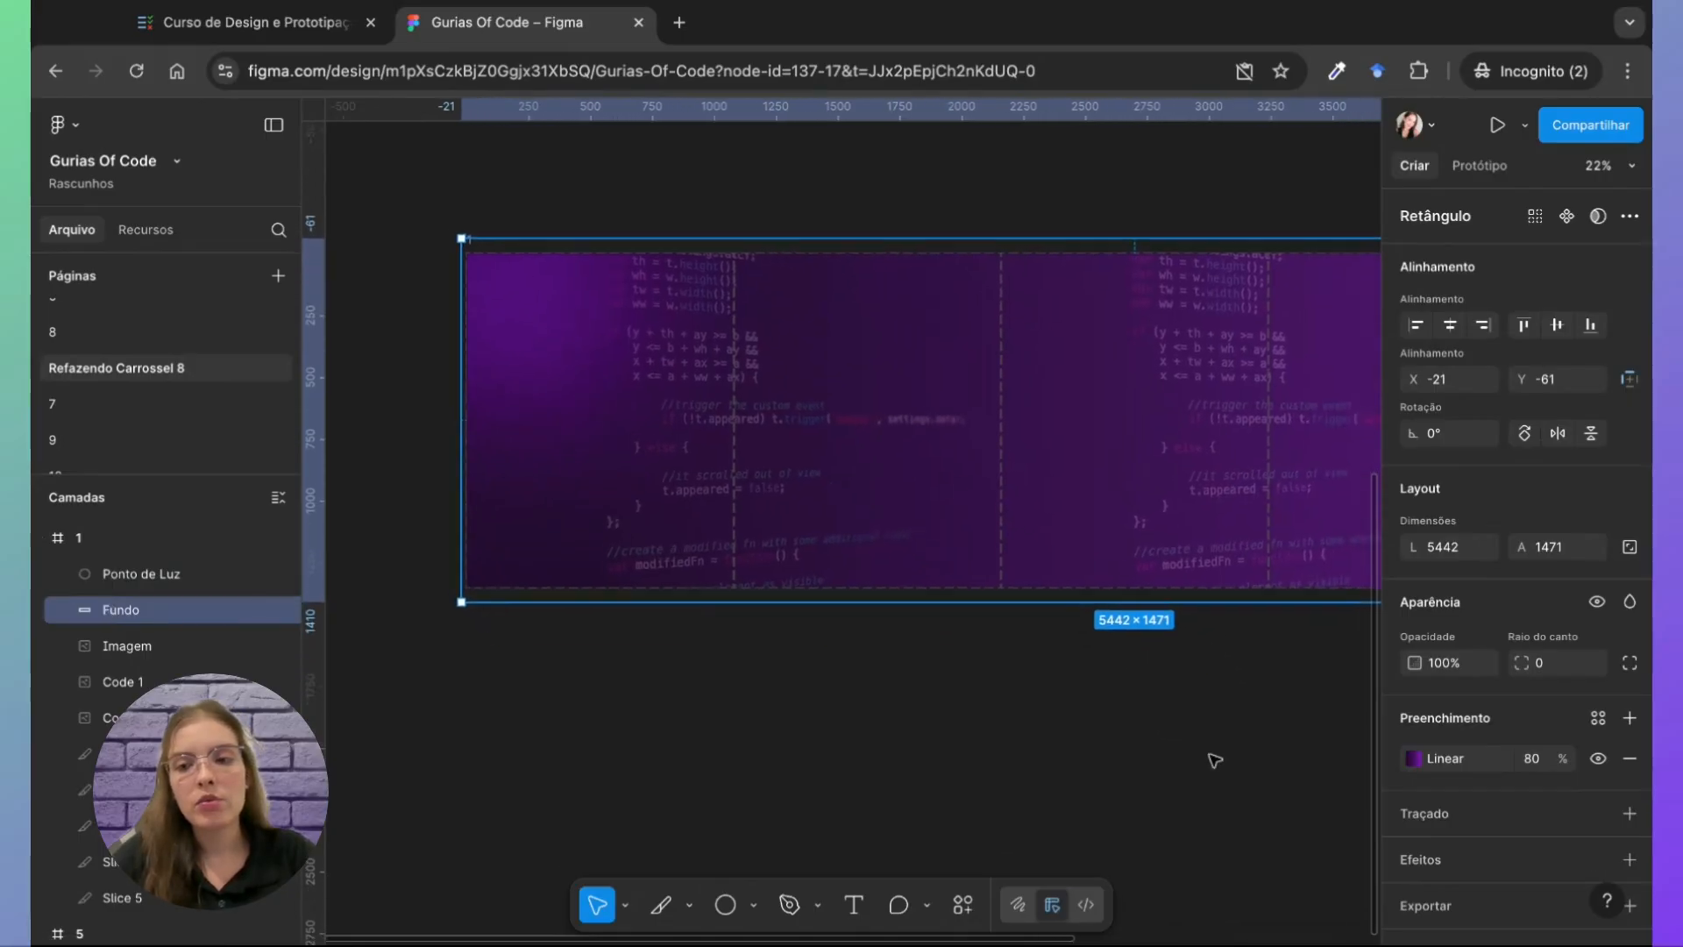
click(1629, 859)
click(1413, 900)
scroll(1406, 829, down, 1)
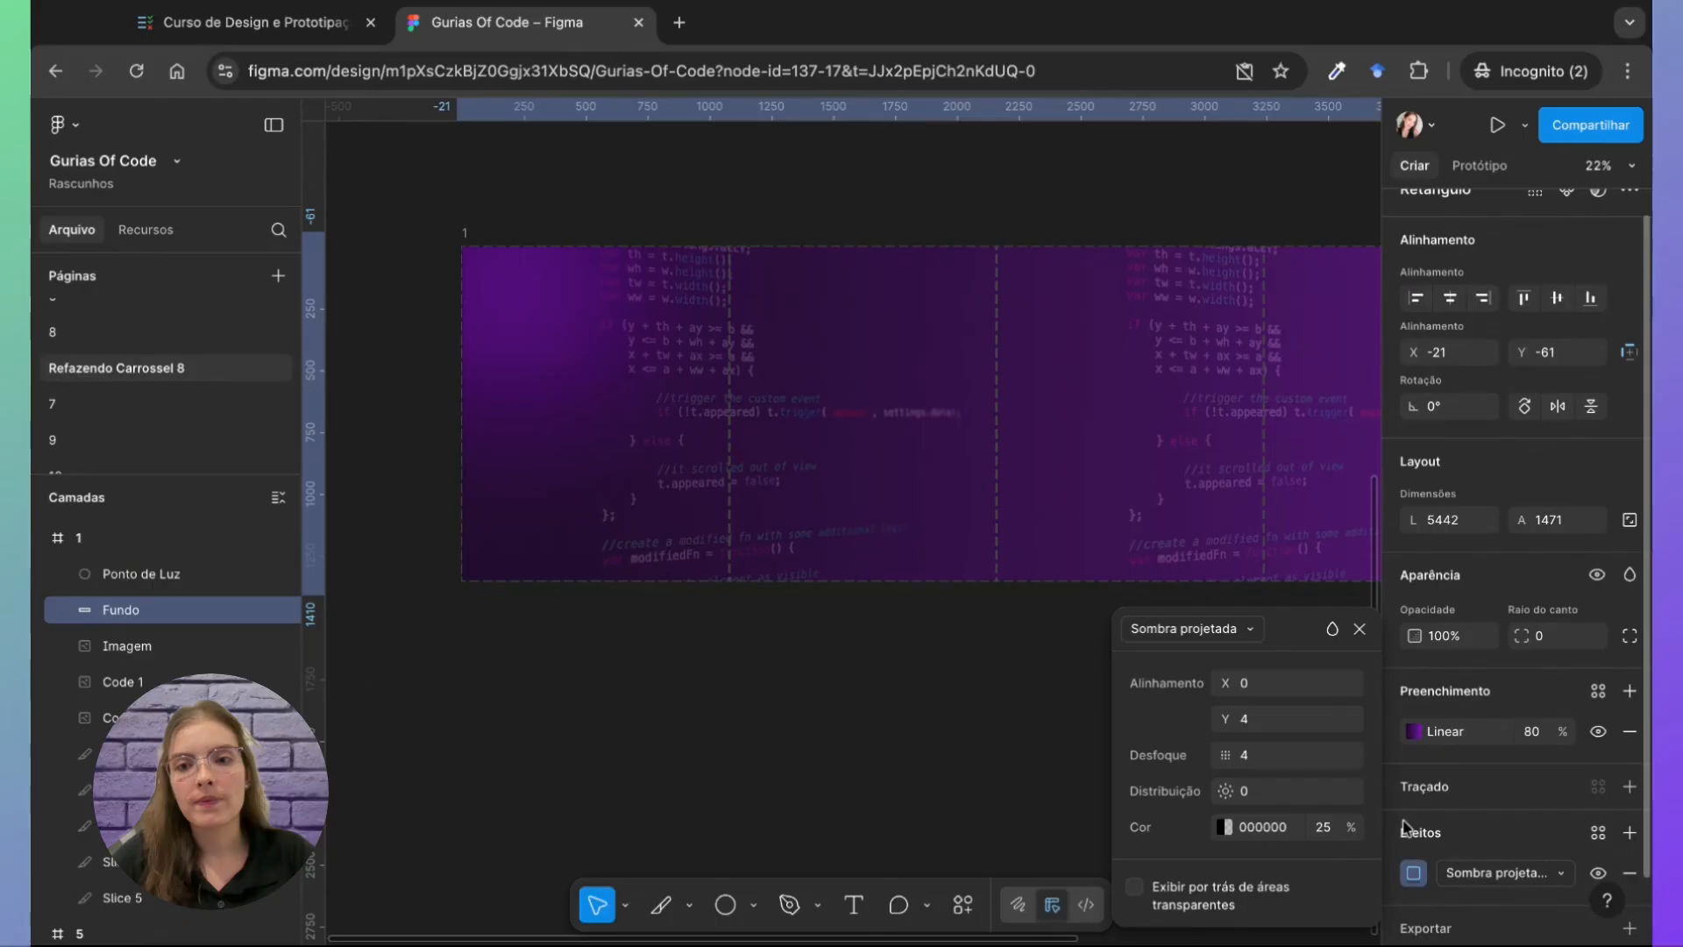
click(1227, 629)
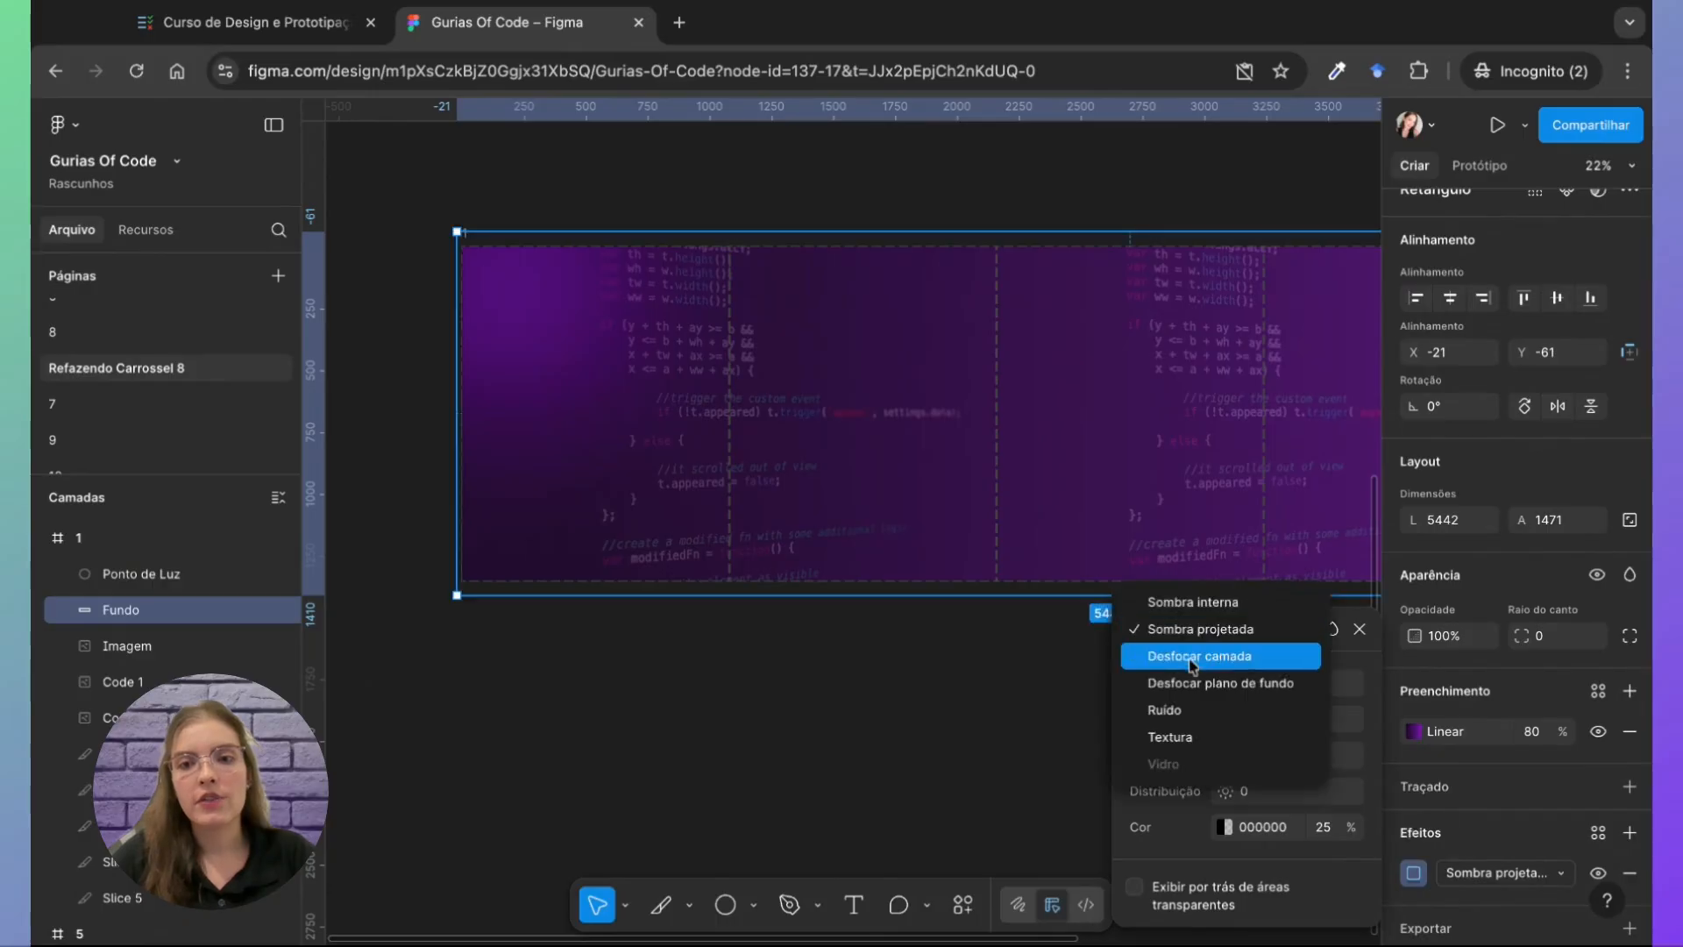
click(1189, 745)
drag(1227, 683, 1158, 641)
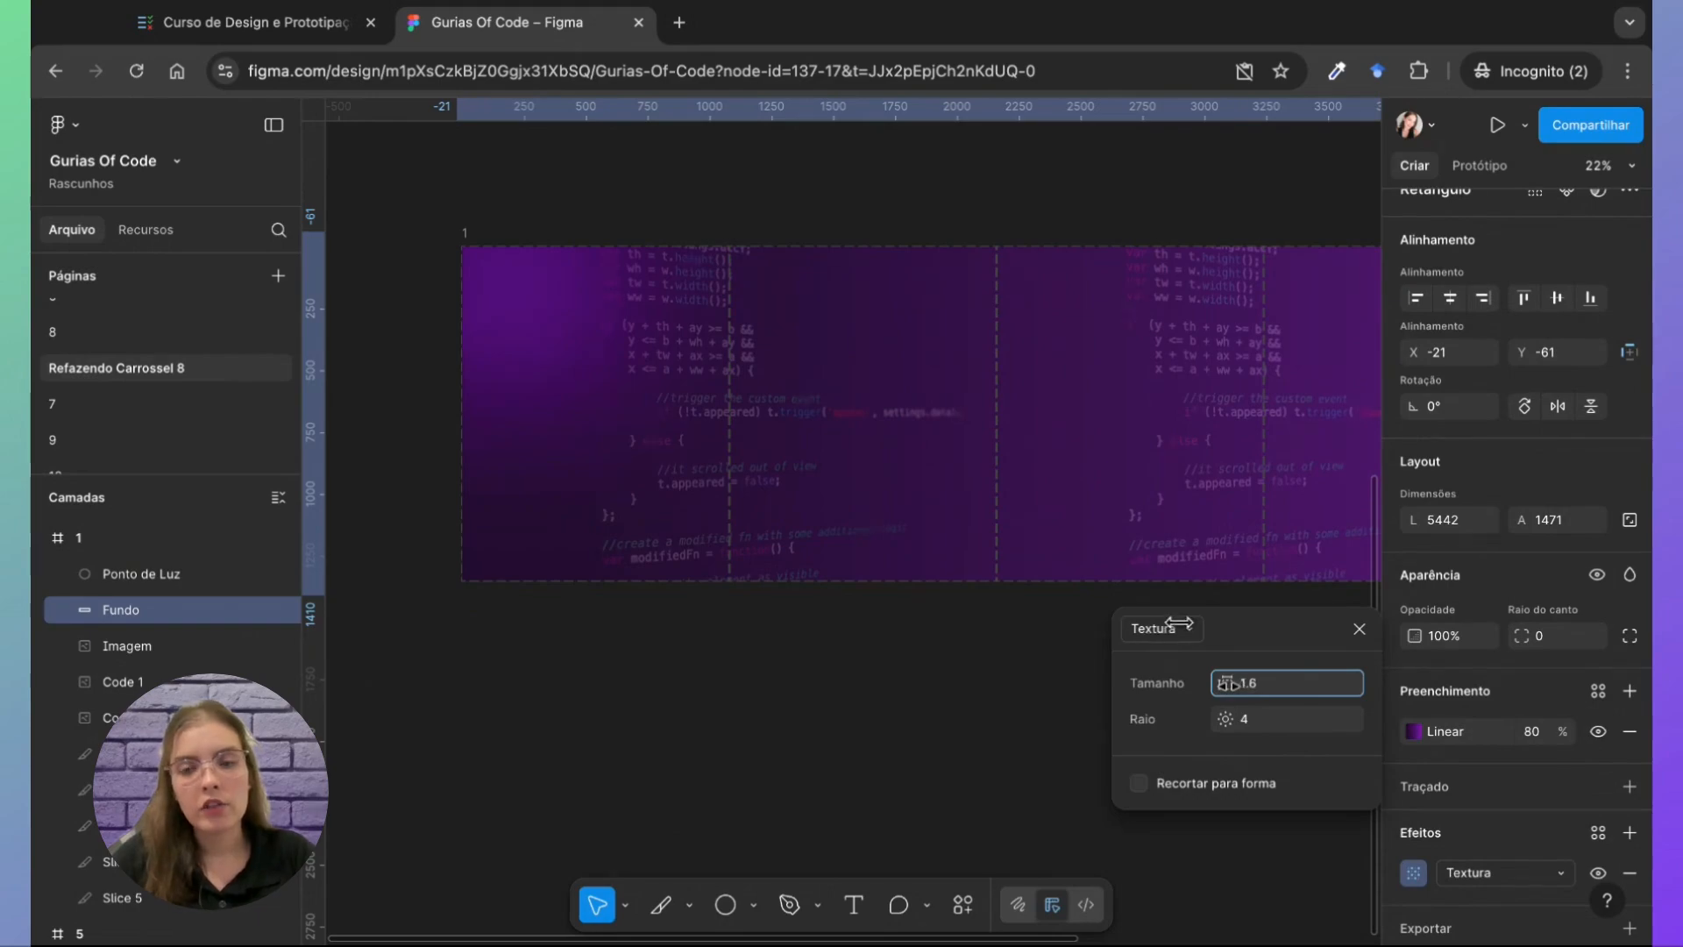
Step: Change the Fundo rectangle's effect from Texture to Noise (Ruído)
click(1154, 628)
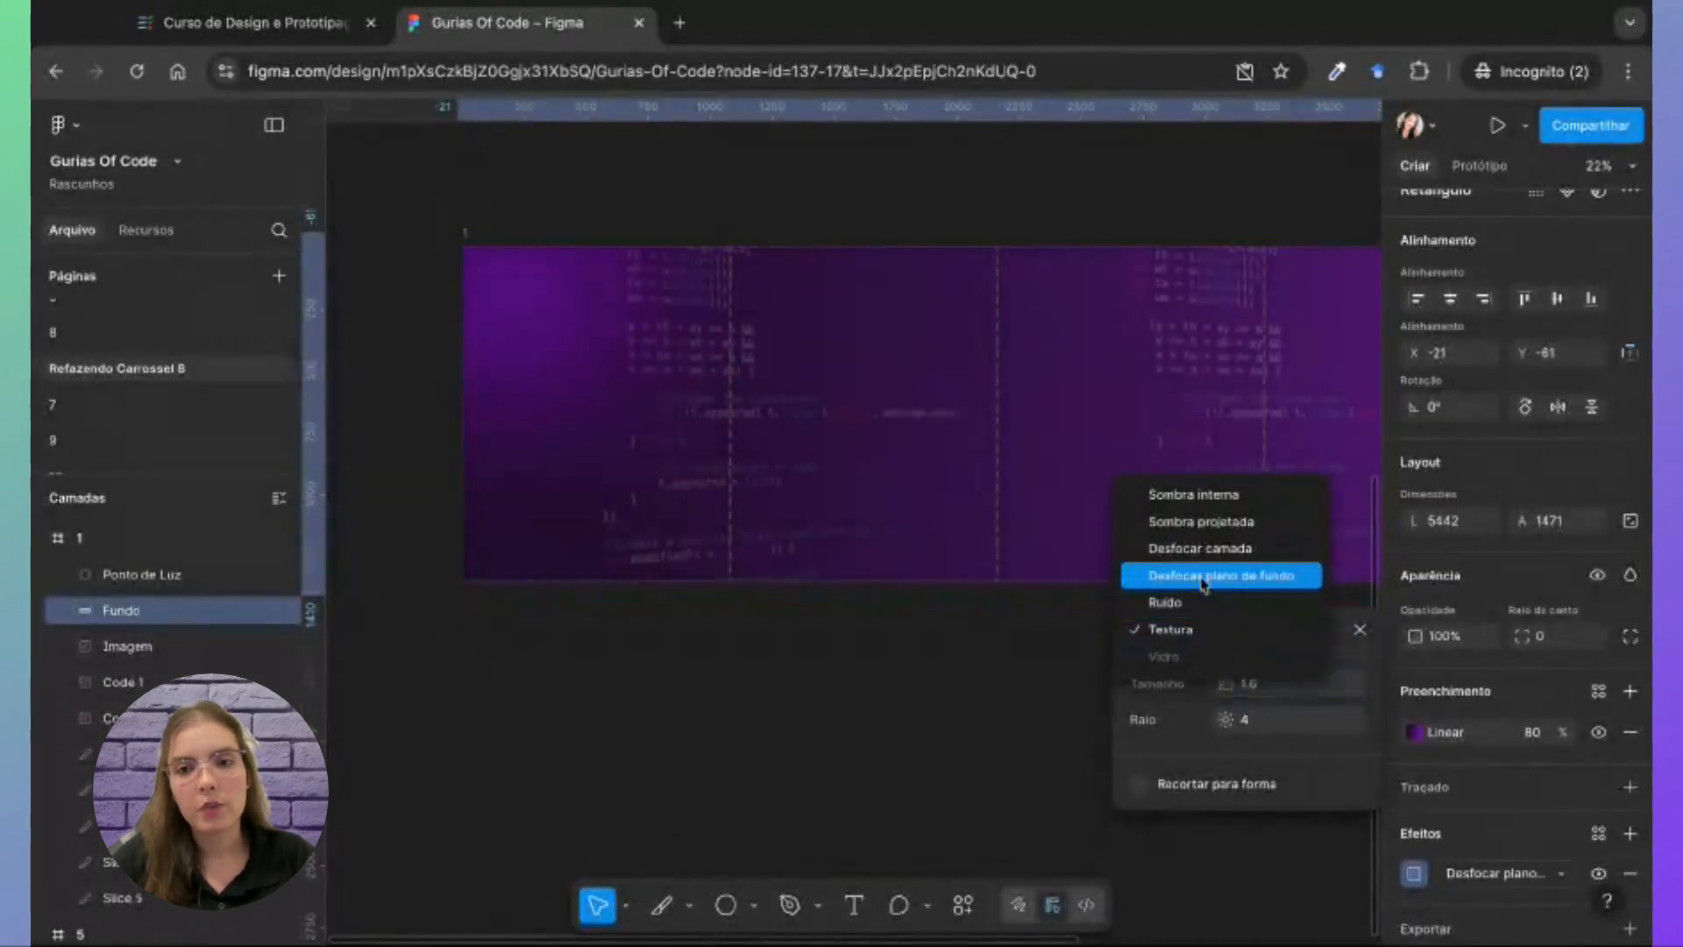
click(1199, 604)
click(1179, 624)
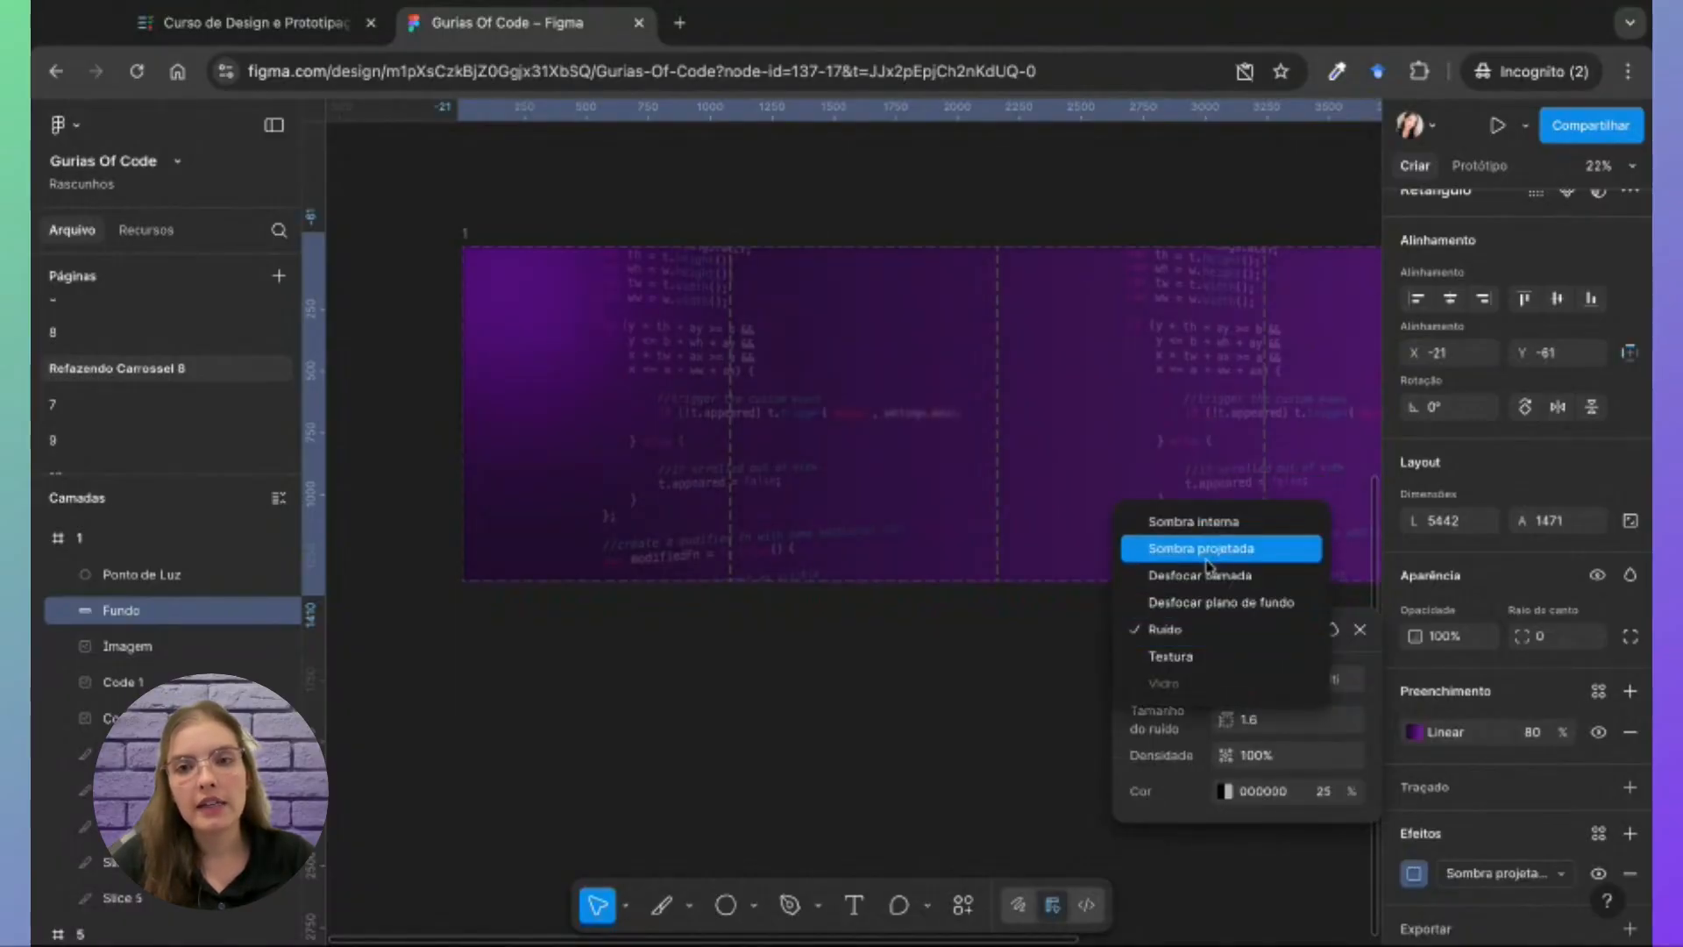
click(1201, 640)
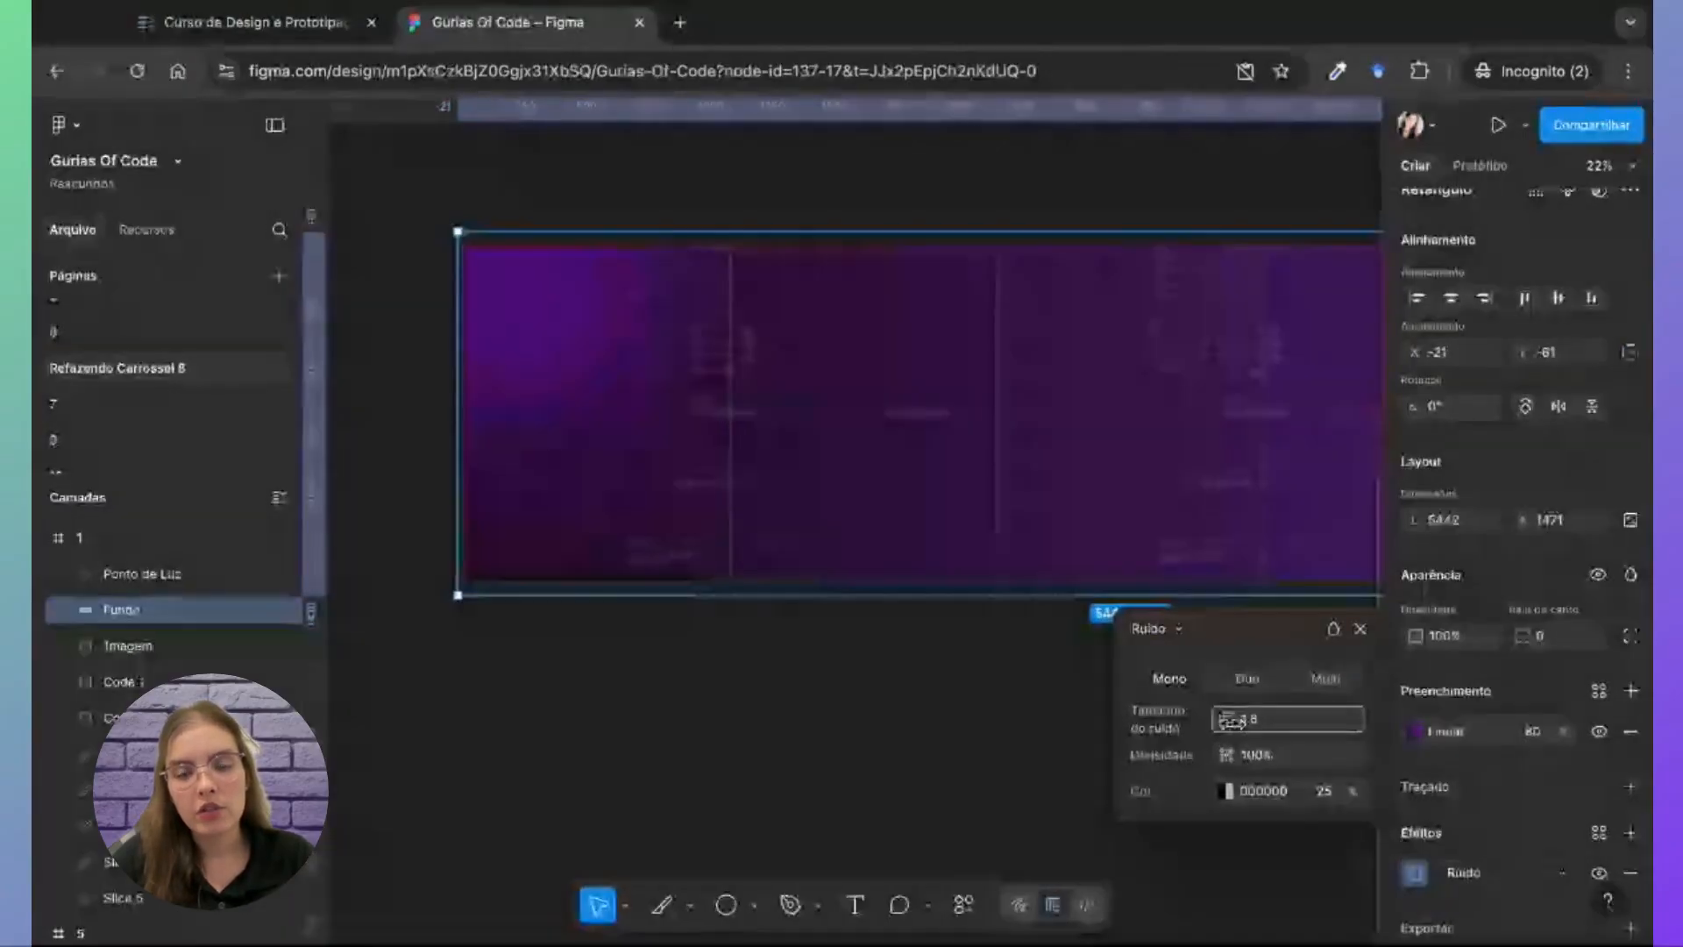
Step: Try Mono noise sizes of about 20.3, 9.2 and 2.4 on Fundo and inspect the grain up close
drag(1227, 720, 1476, 710)
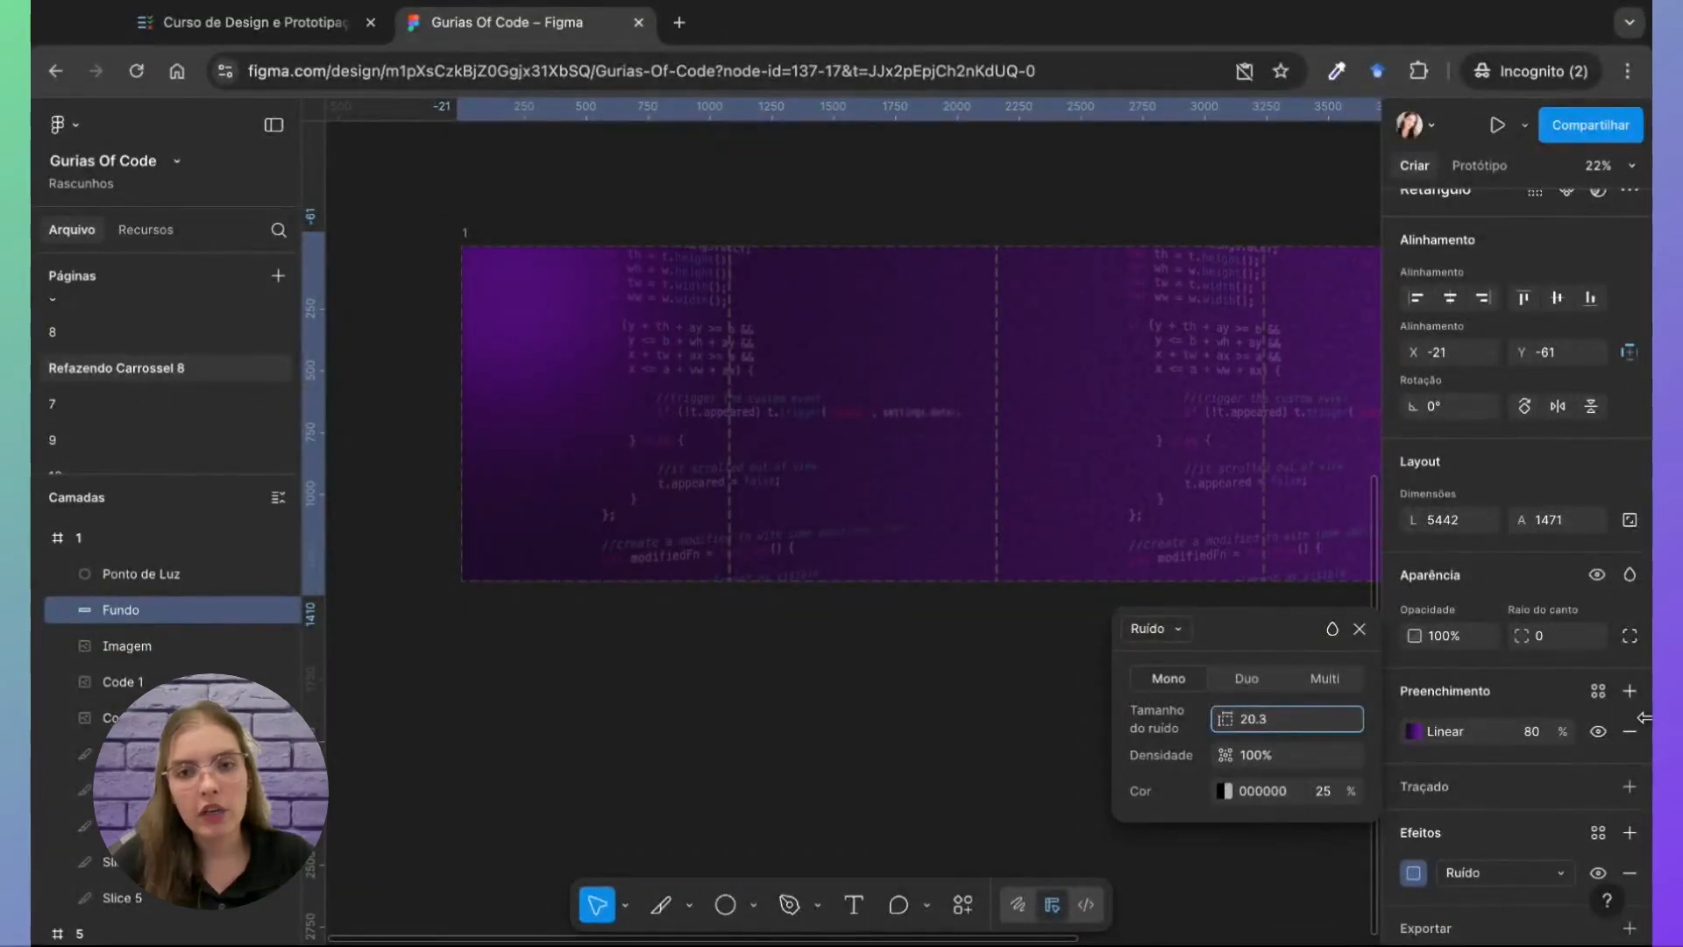
drag(1609, 708, 1402, 707)
scroll(902, 593, up, 5)
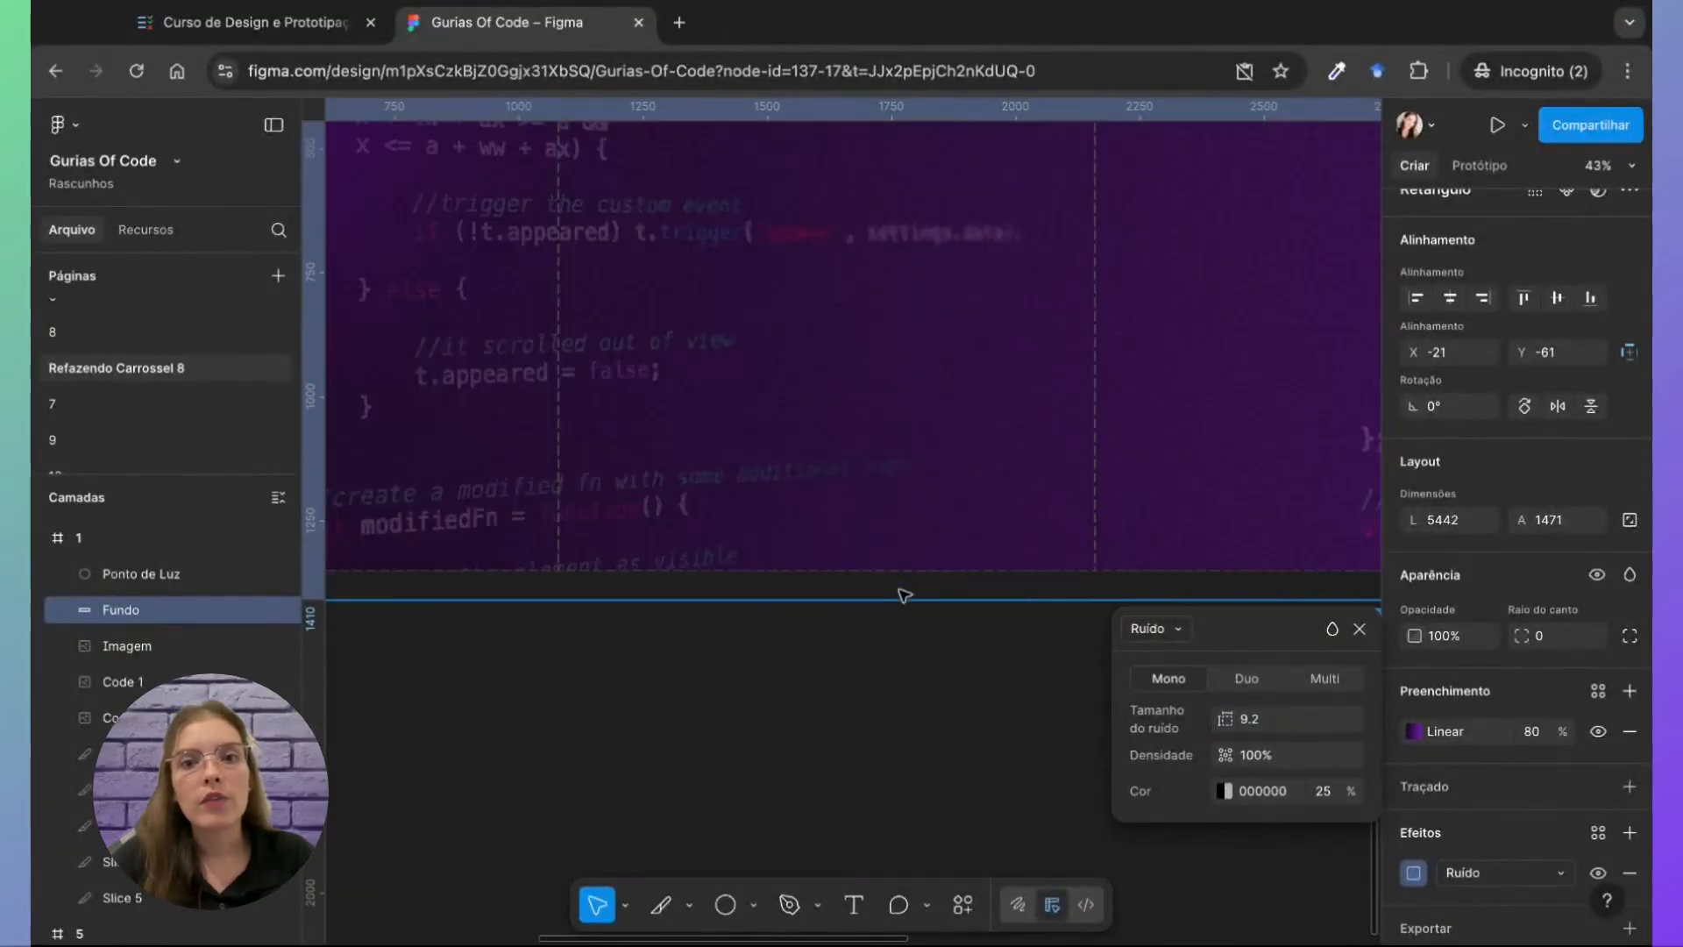
scroll(902, 594, up, 2)
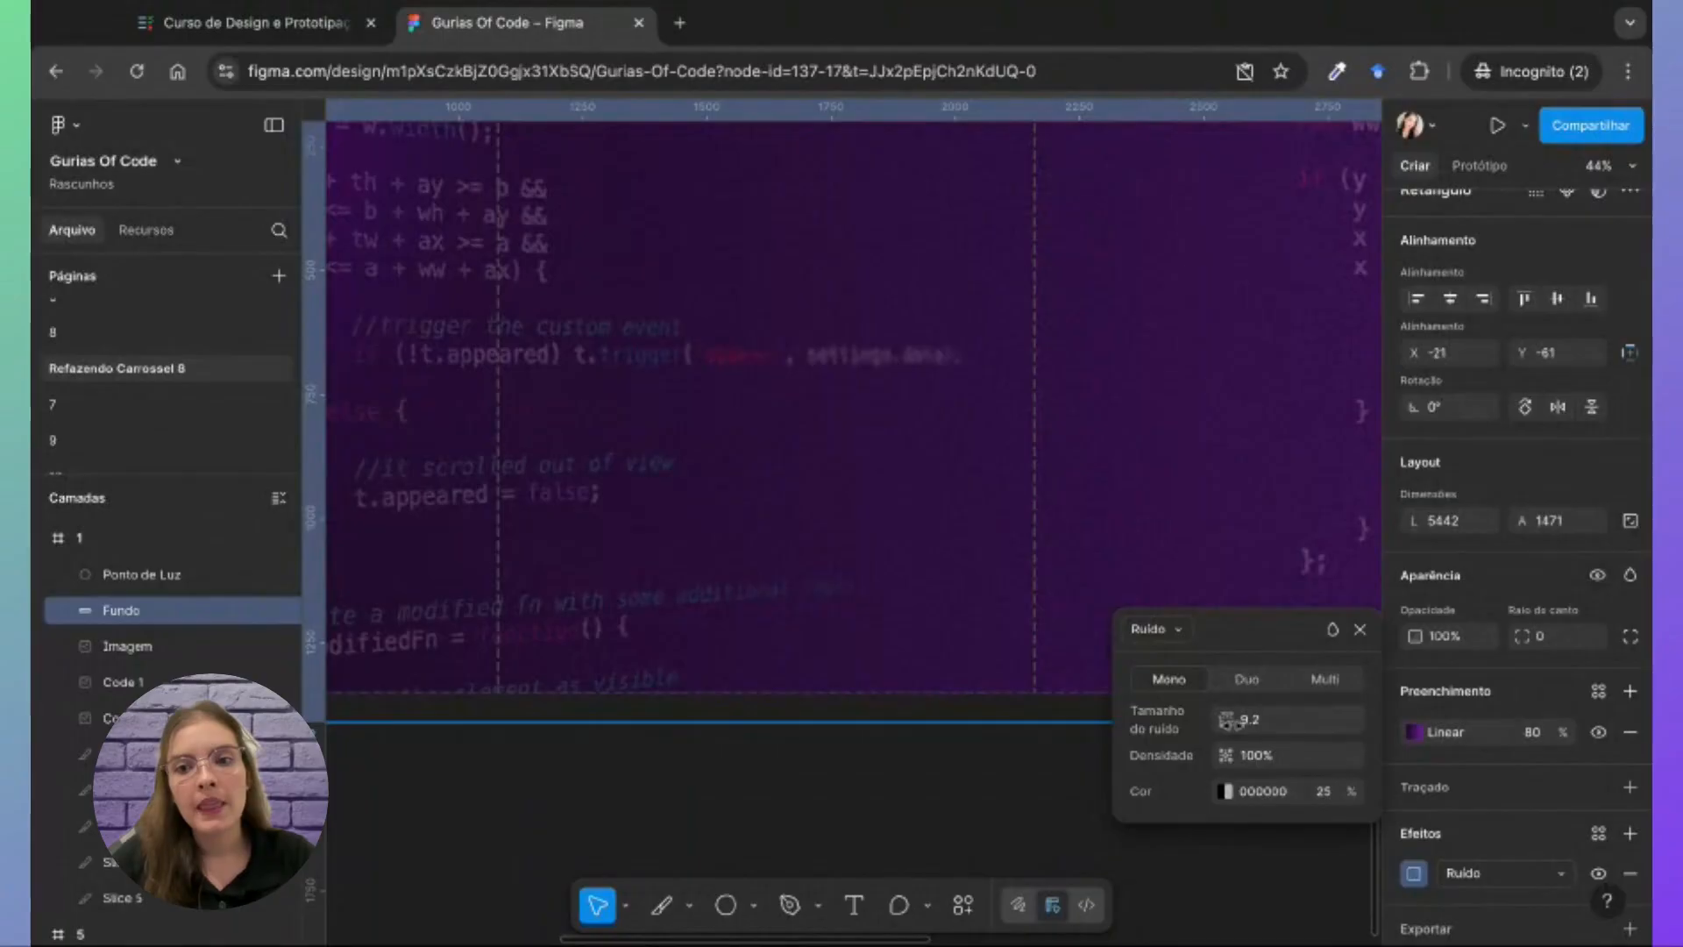
drag(1235, 722, 1087, 717)
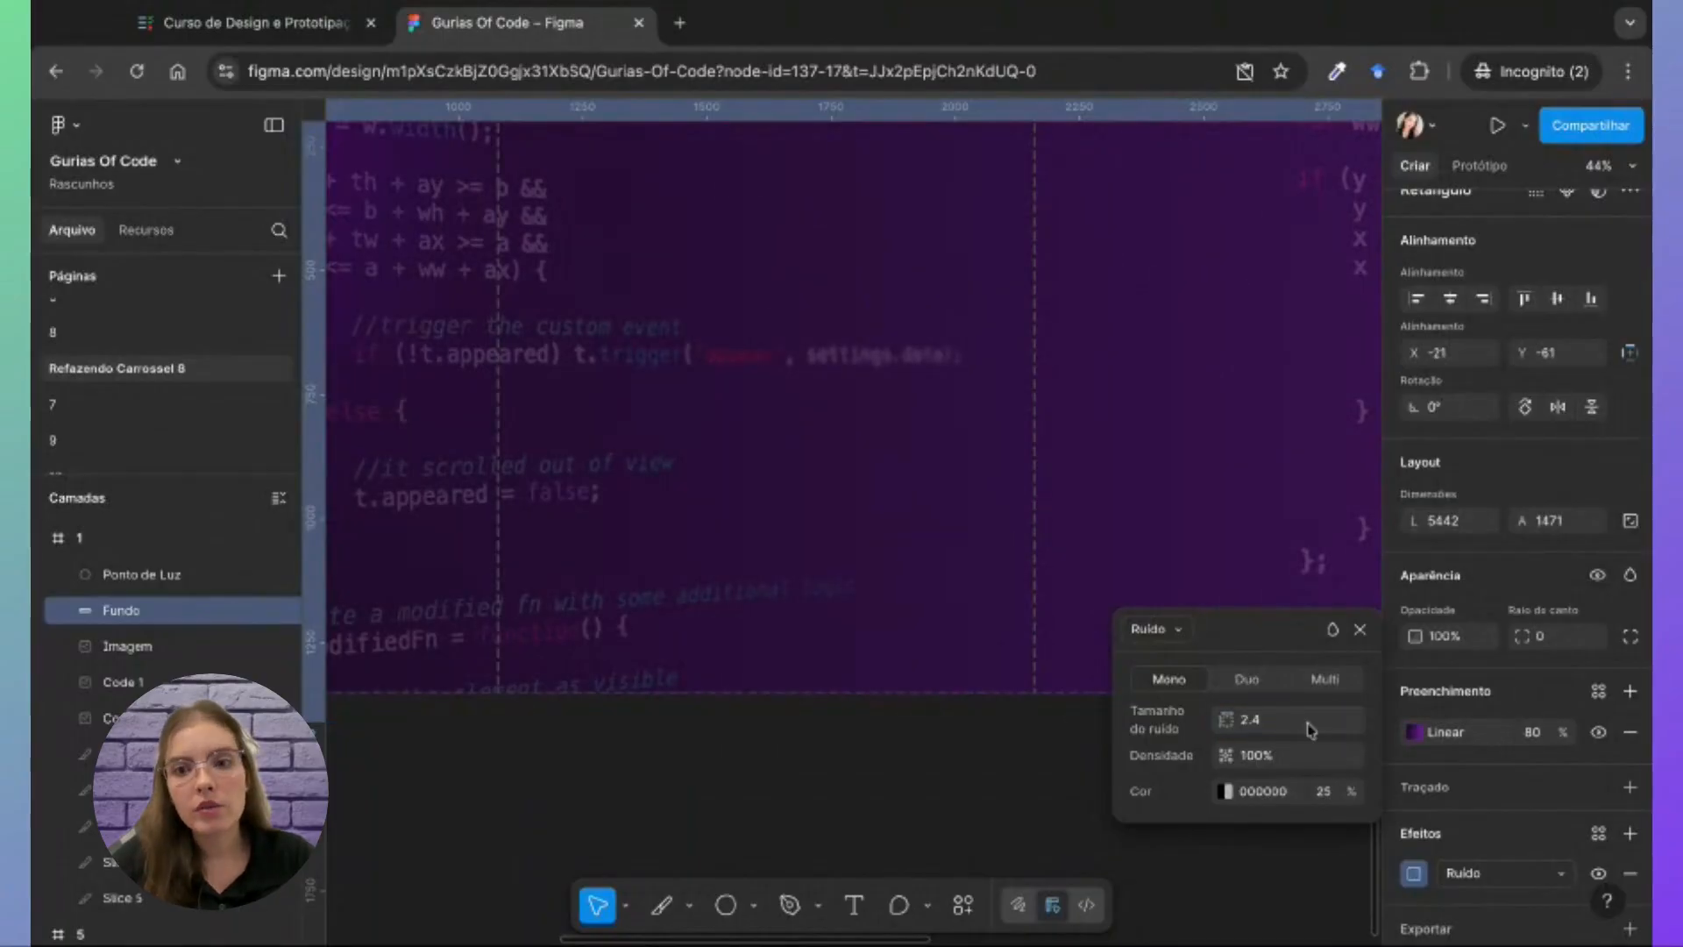
Step: Set the noise size of the Fundo effect to 0.5 and deselect the rectangle
click(1277, 723)
text(0.5)
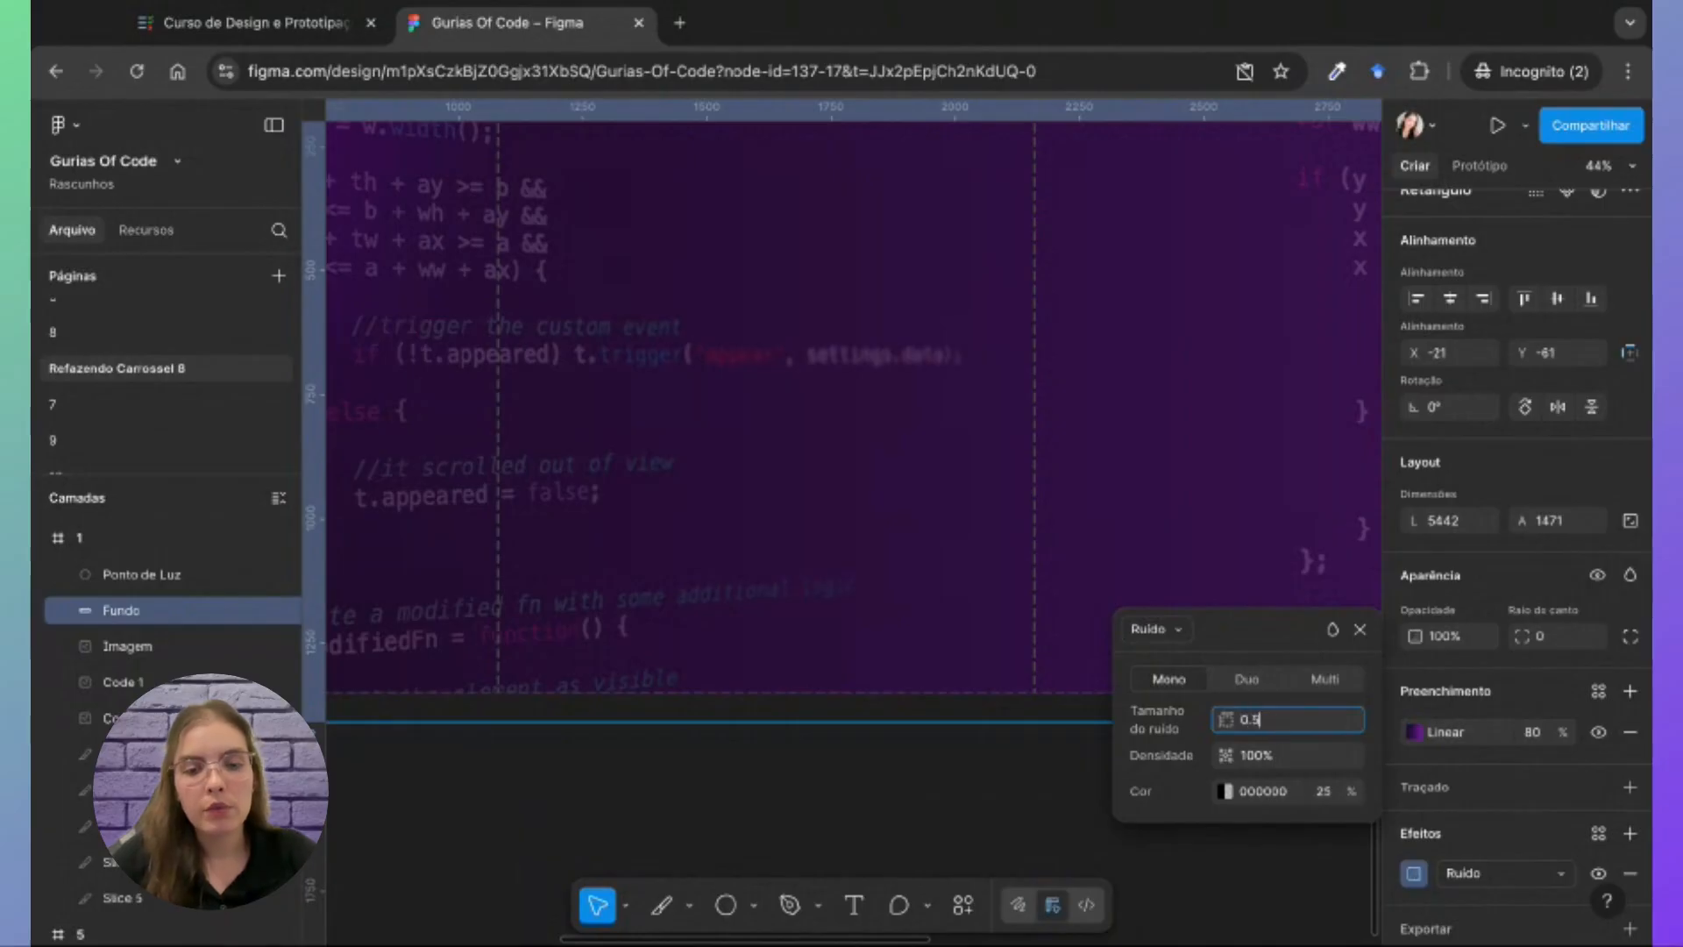
key(Return)
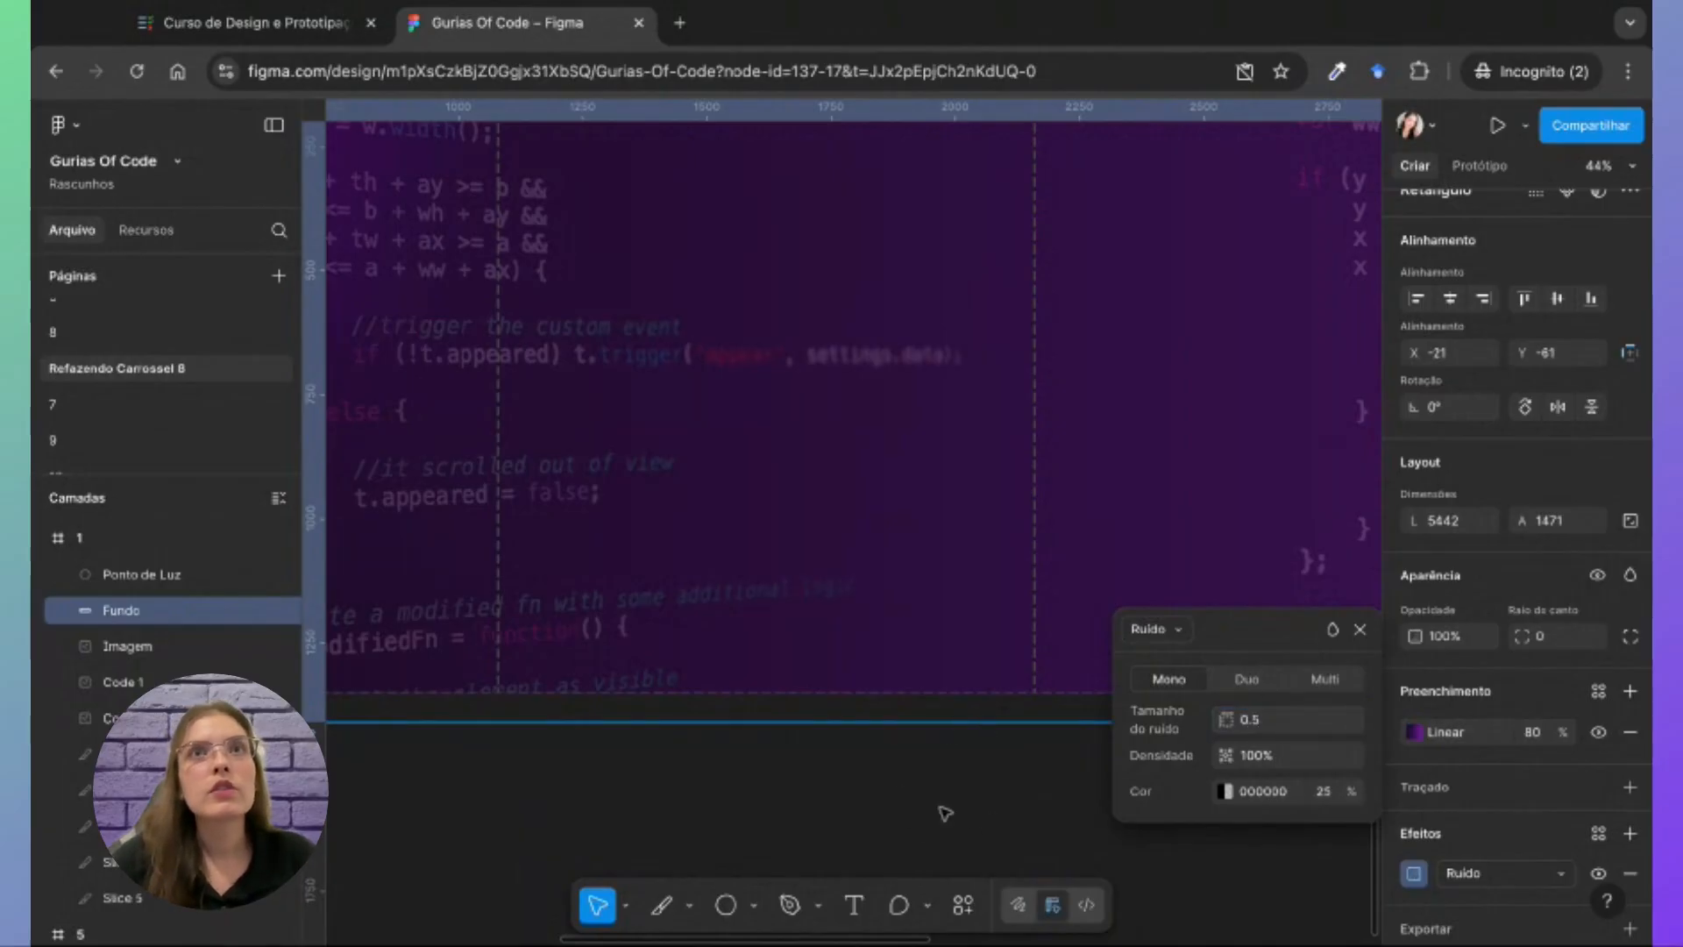
click(886, 768)
Step: Examine how the noise, gradient and light spot look across the slides of frame 1
scroll(886, 768, down, 2)
scroll(850, 803, down, 2)
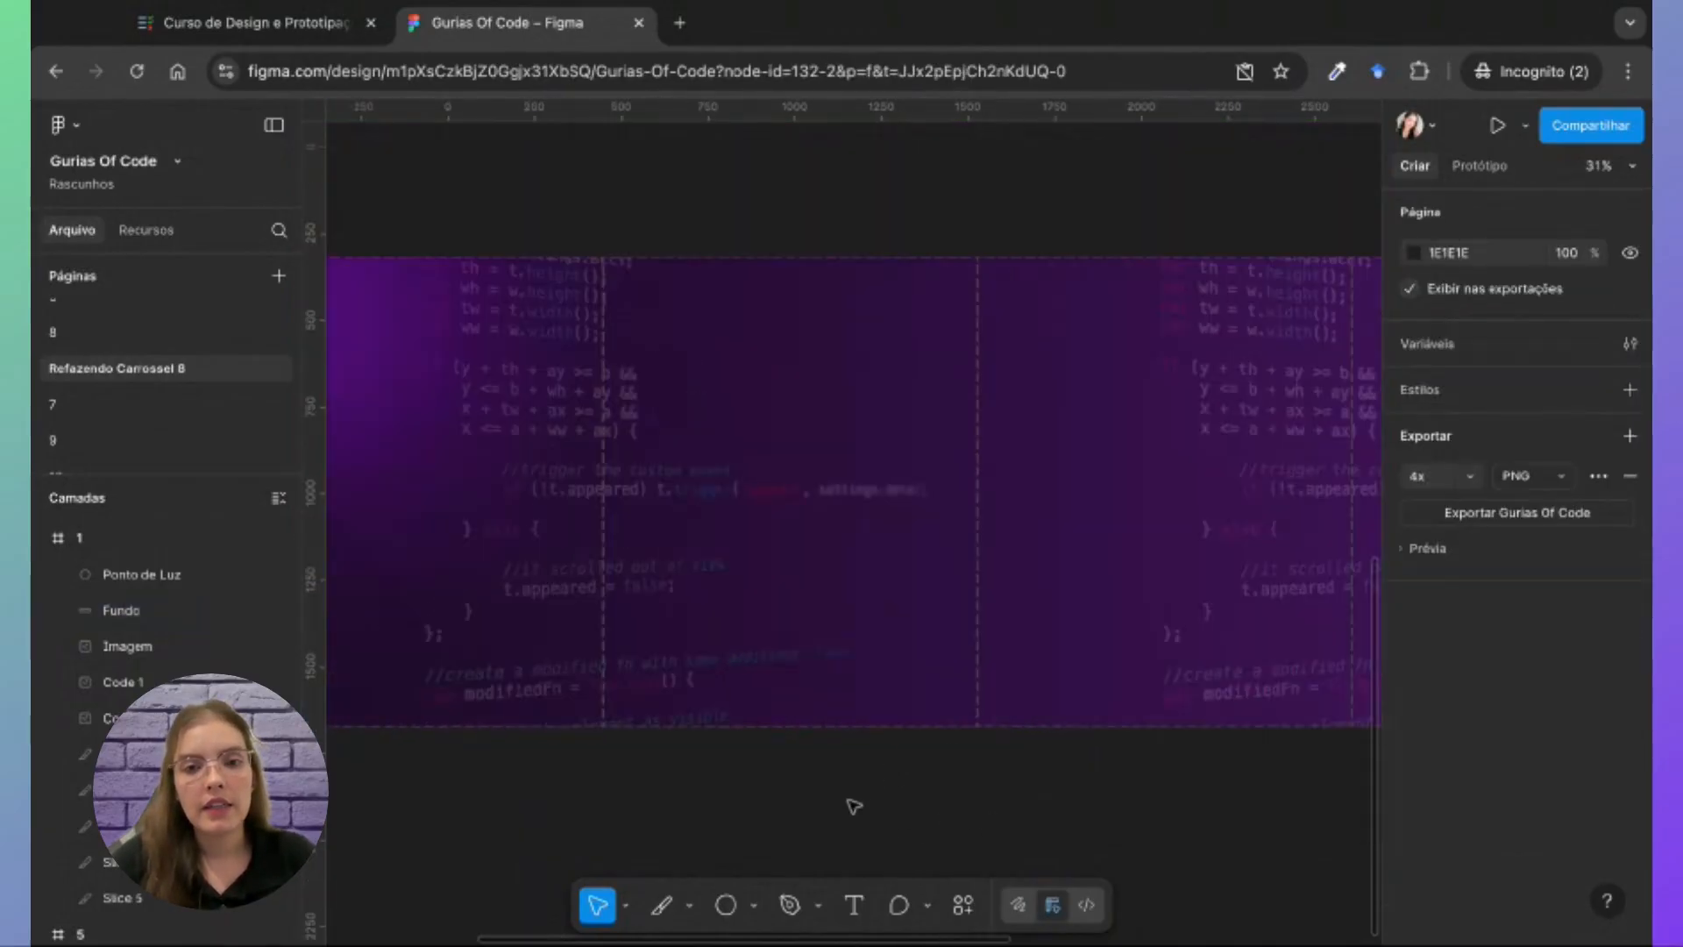
right_click(842, 818)
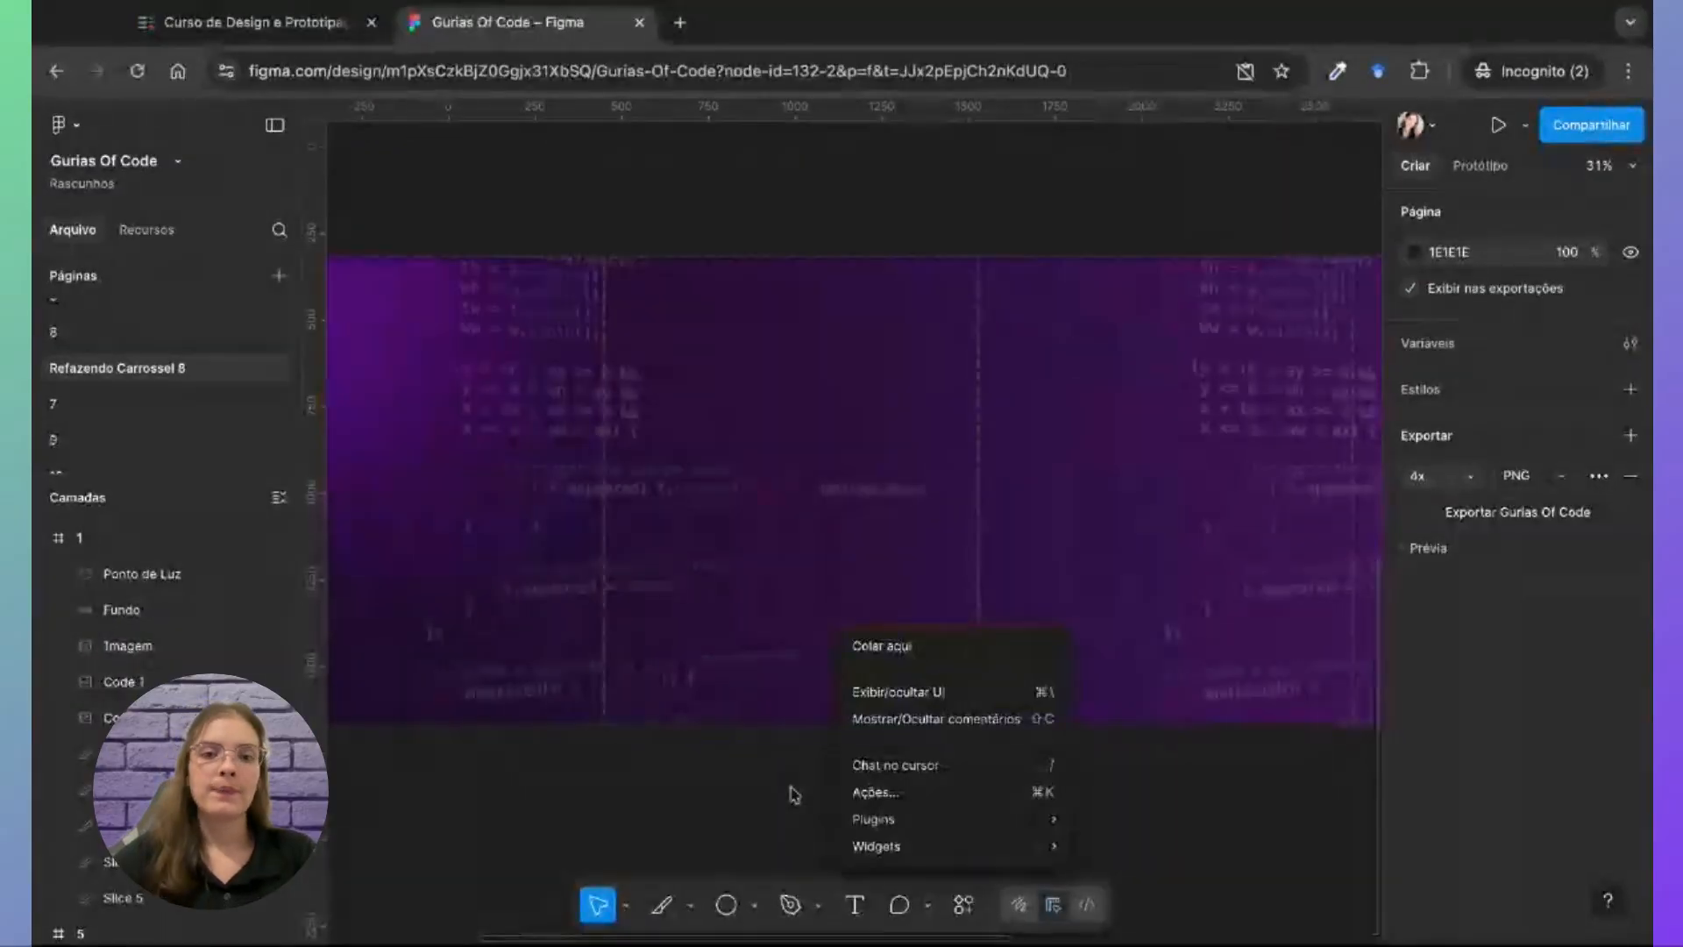
click(701, 789)
click(987, 622)
key(Escape)
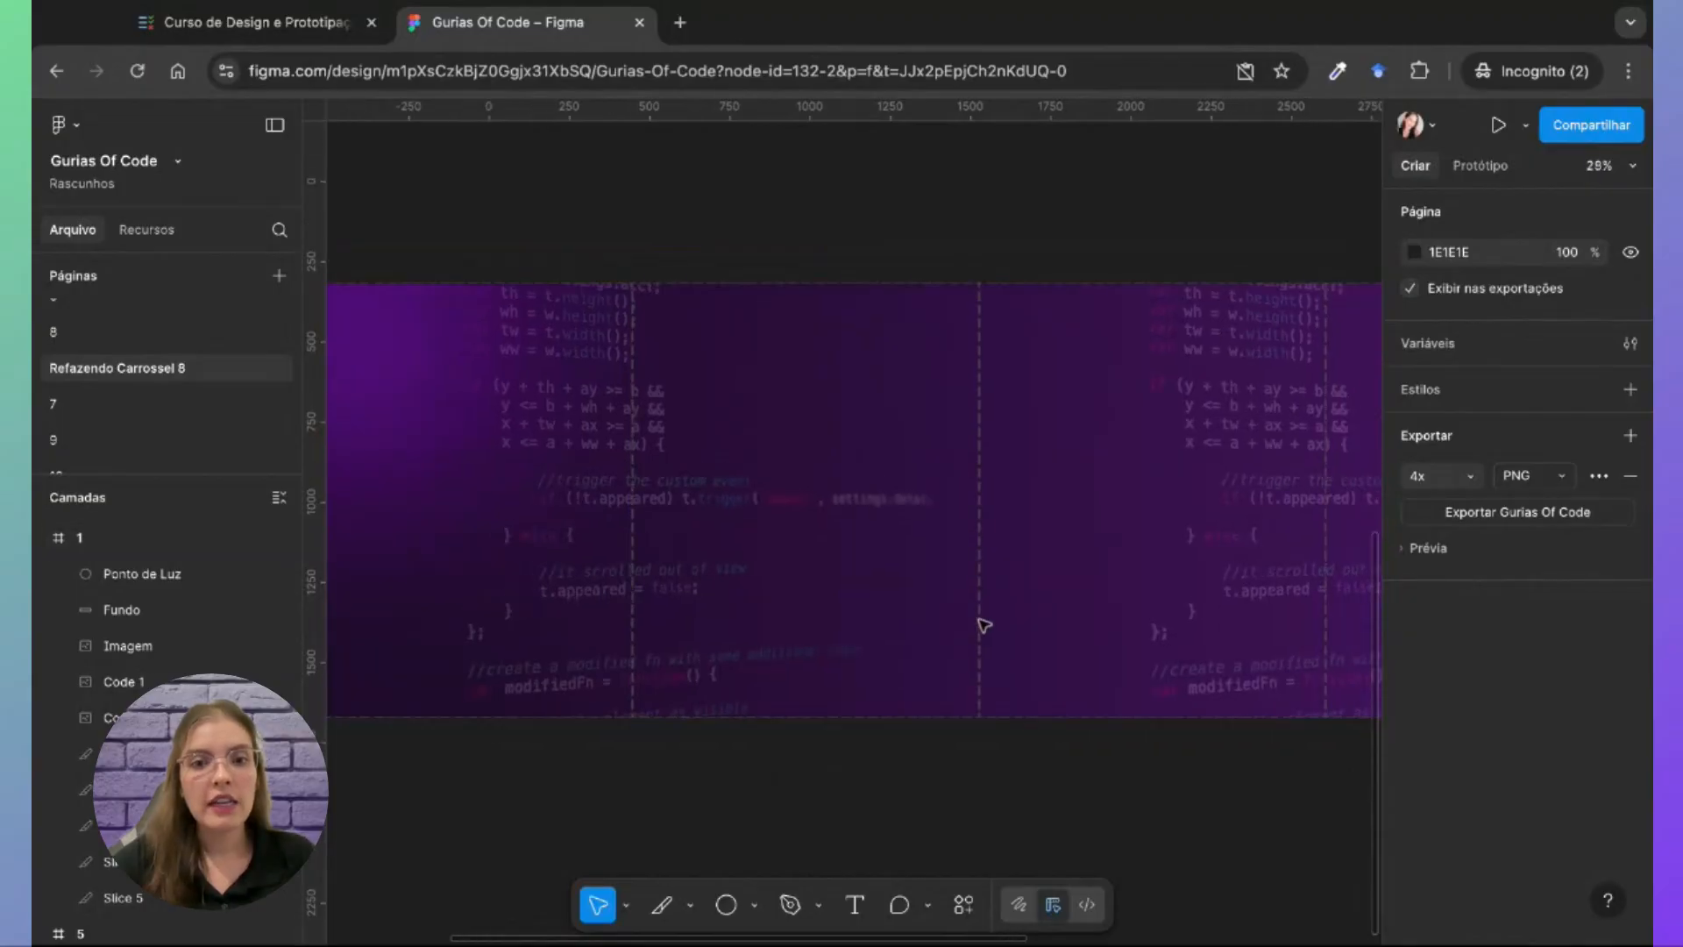
scroll(985, 624, down, 3)
scroll(981, 627, right, 2)
scroll(982, 627, down, 1)
click(962, 646)
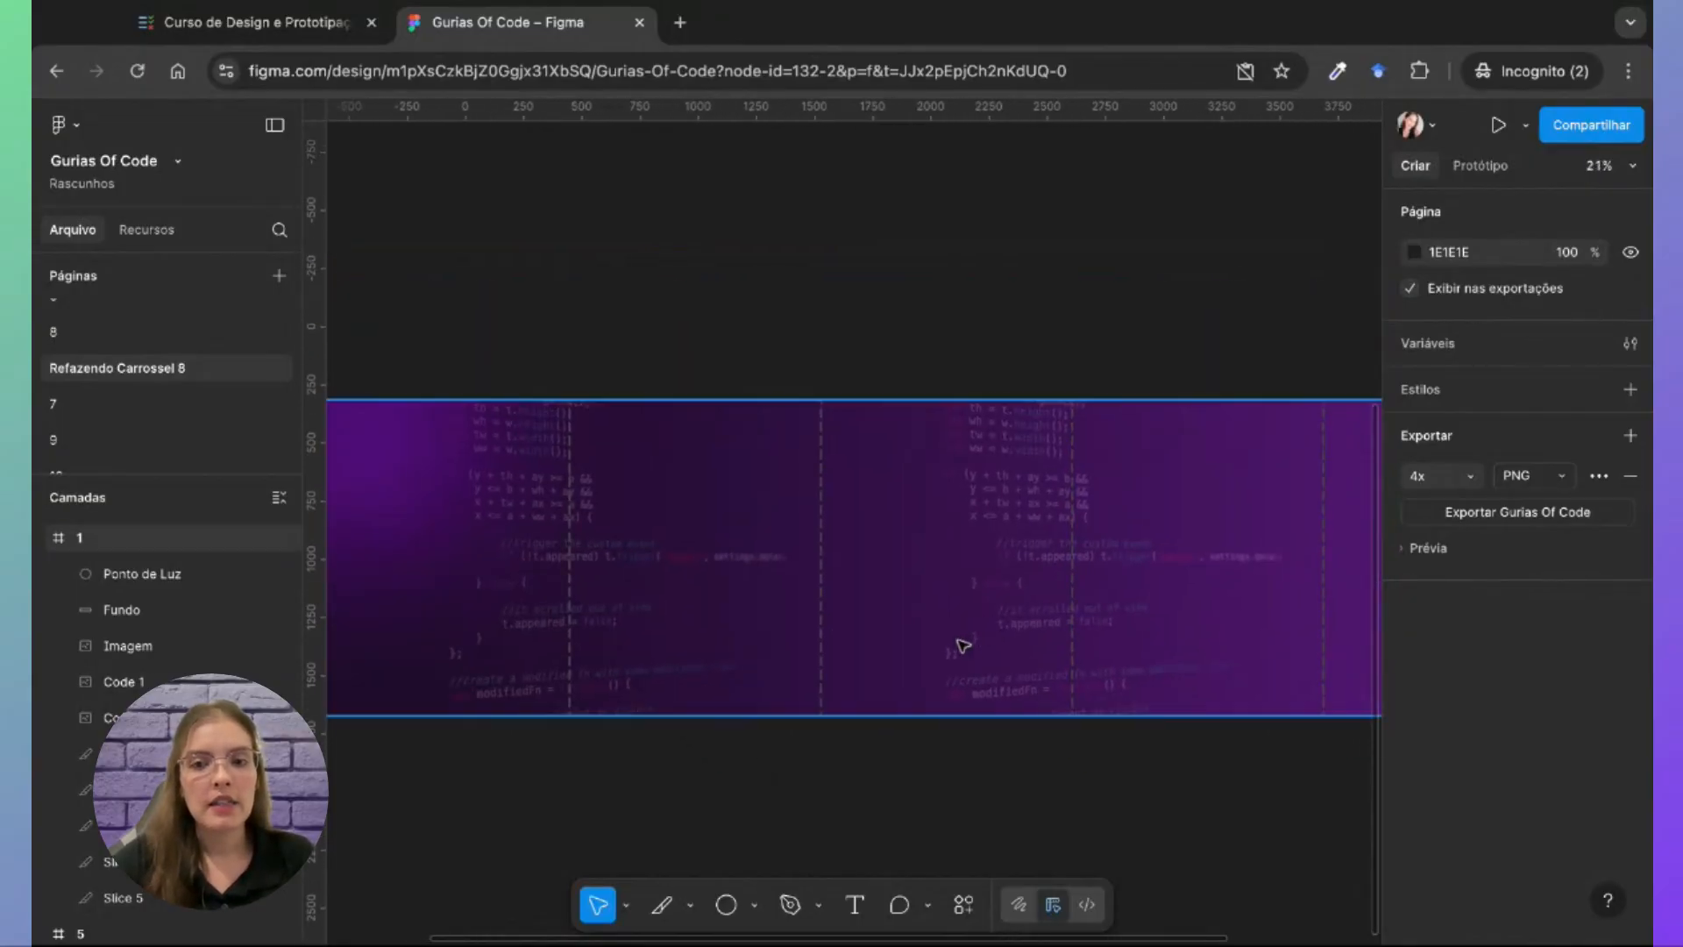
Step: Duplicate the Ponto de Luz ellipse and place the copy in the last slide's lower-right corner, at X 4807, Y 626
scroll(962, 646, down, 3)
click(585, 522)
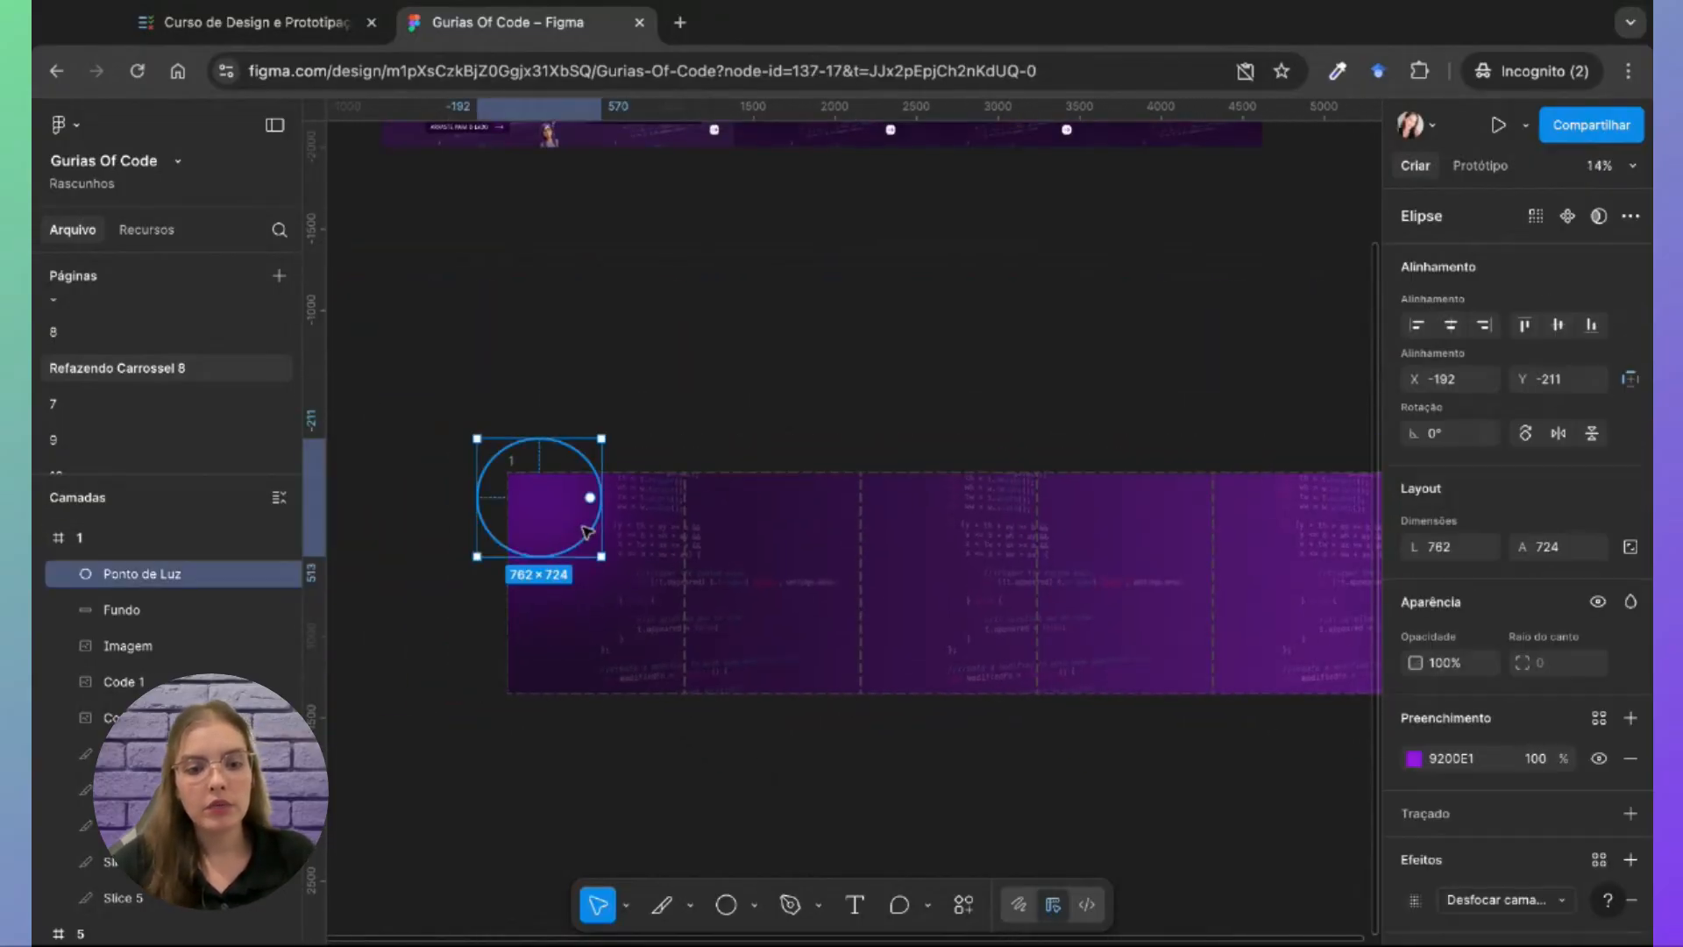
key(ctrl+d)
drag(552, 518, 1094, 656)
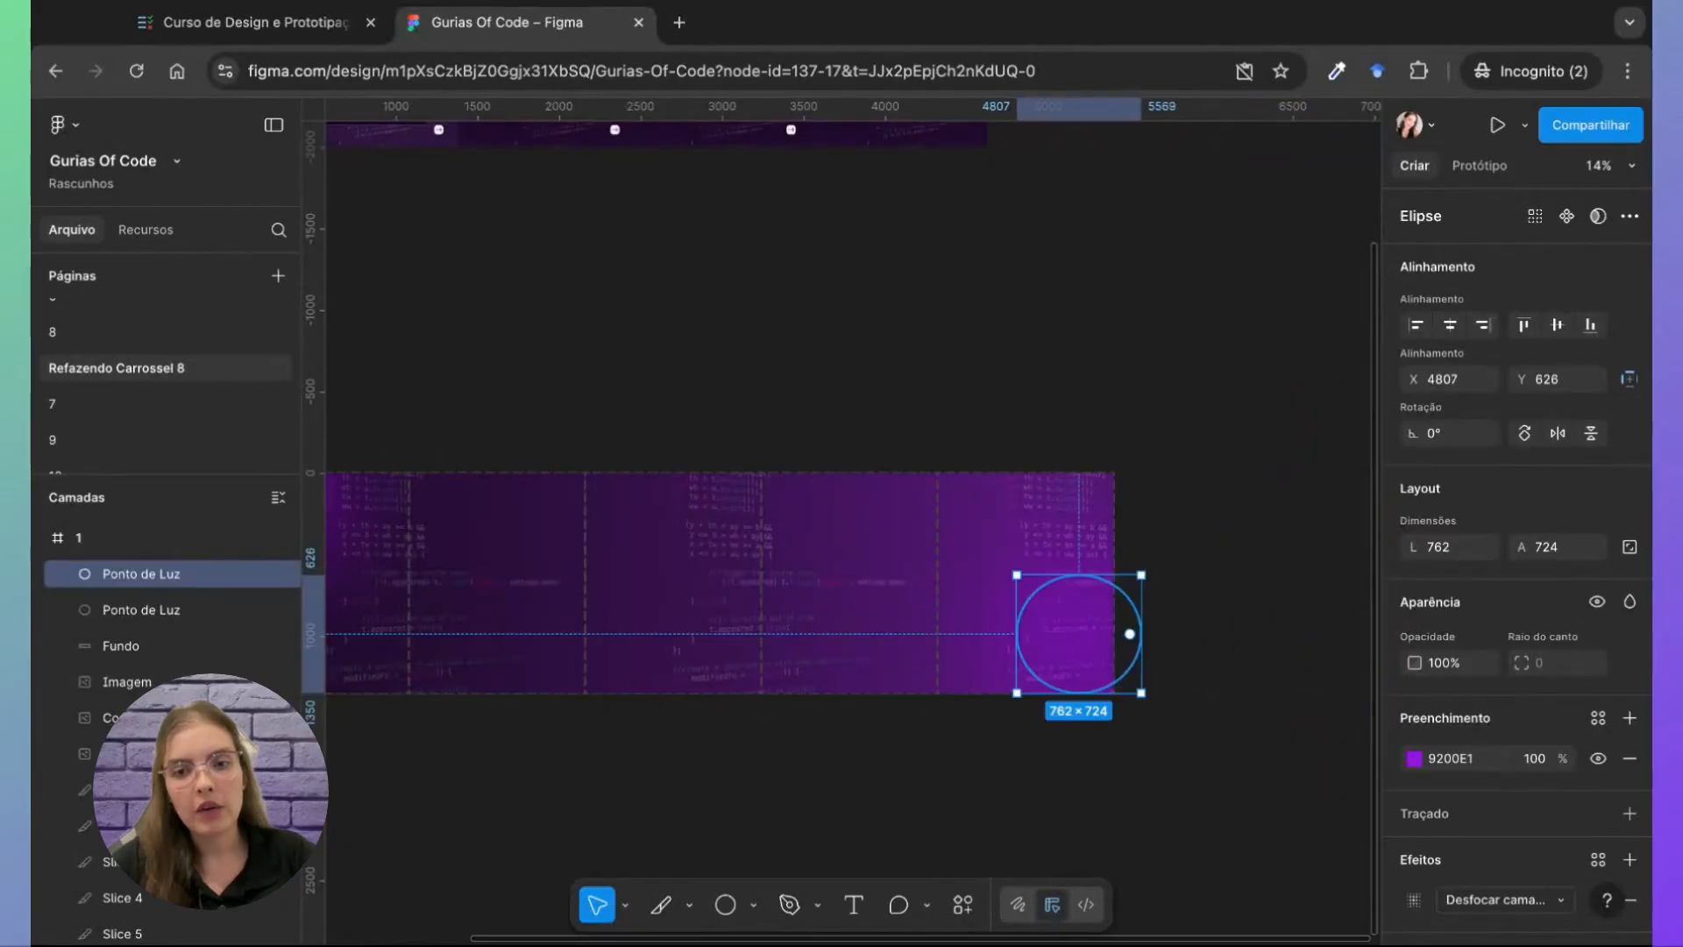
Step: Try the page colours 50007B and 33014E as the fill of the copied light spot
click(1415, 759)
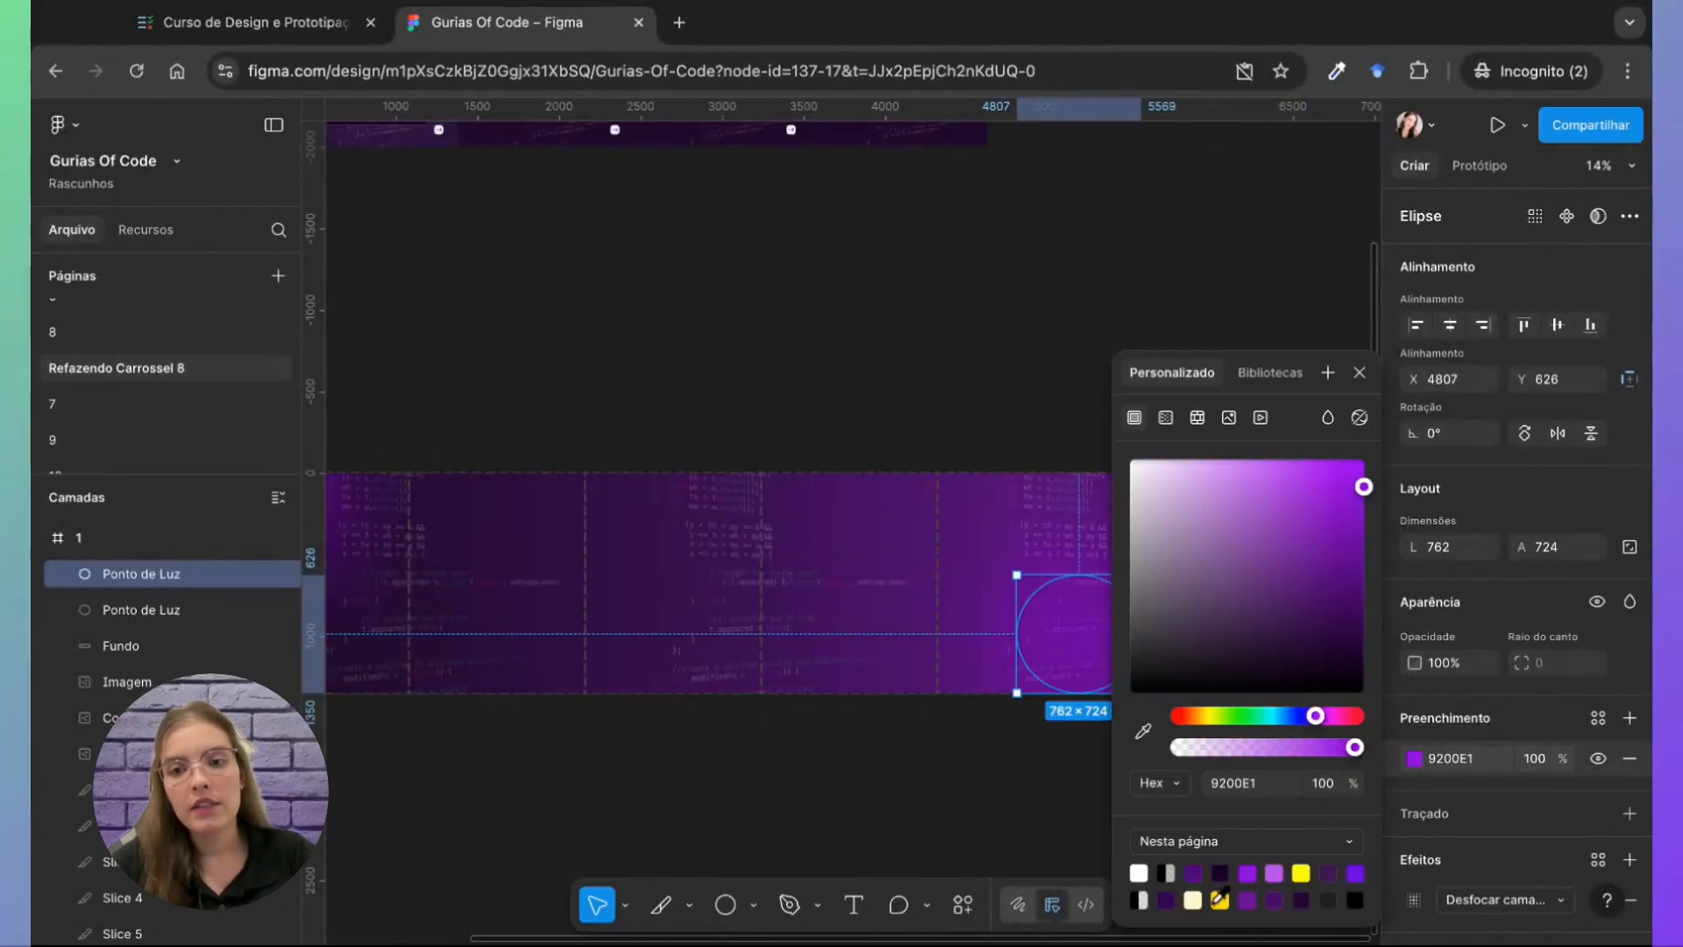
click(1205, 873)
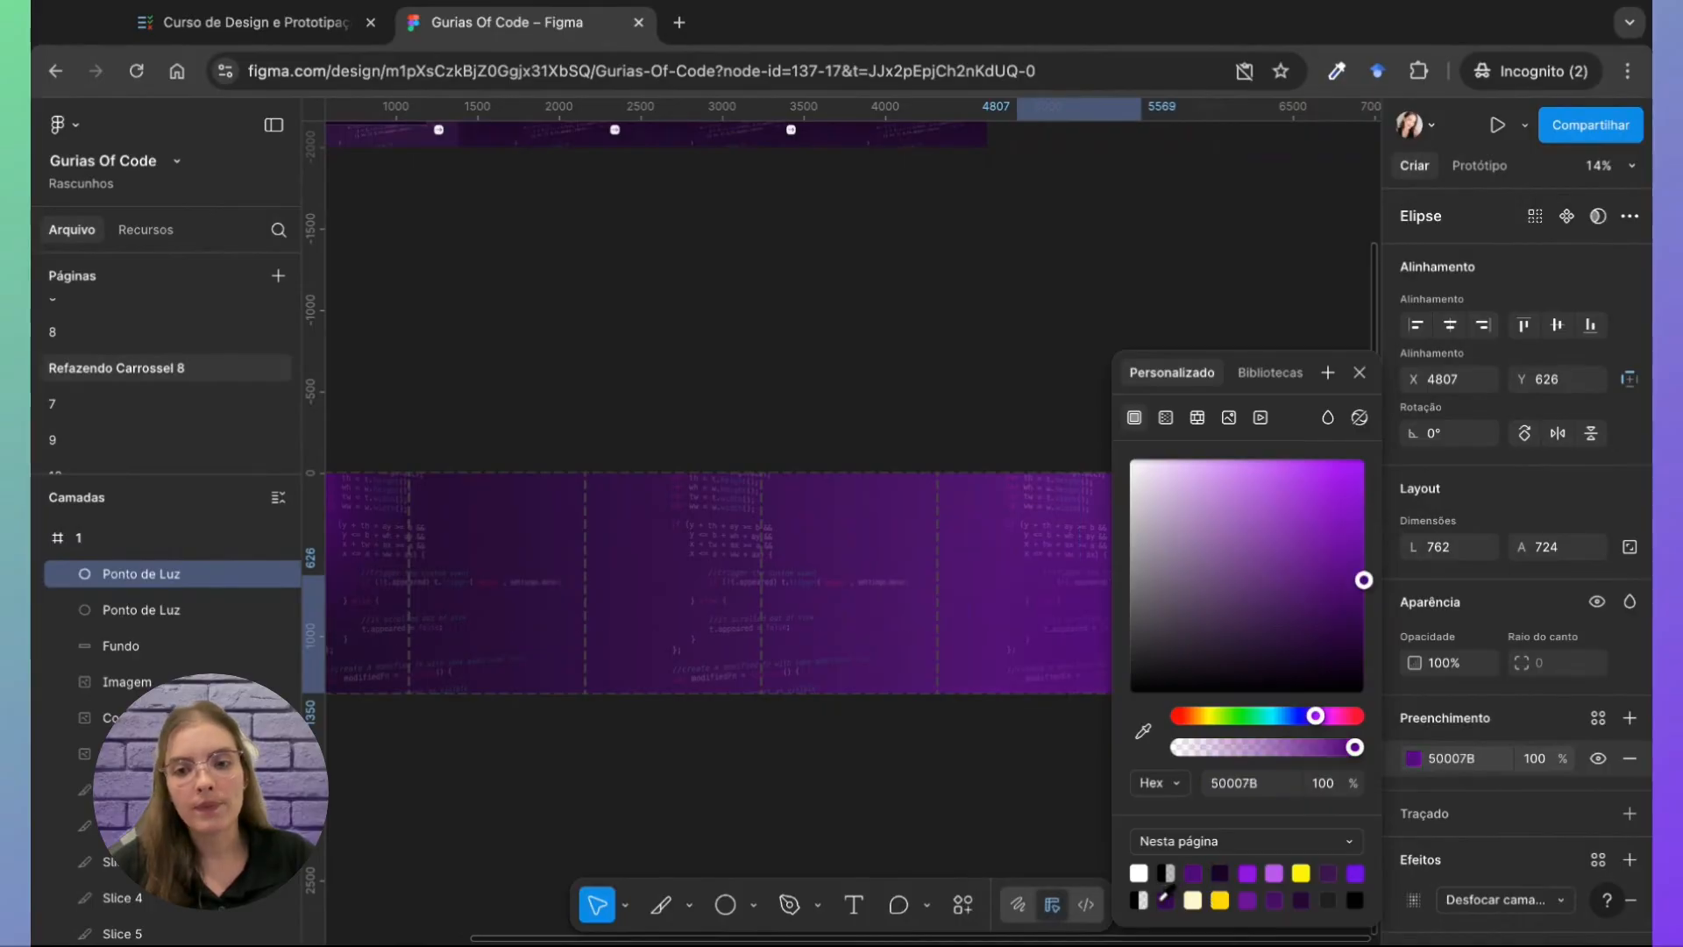
click(1219, 873)
click(988, 849)
Step: Move the copied light spot farther past the frame's lower-right corner, to X 4880, Y 826
drag(1059, 633, 1073, 675)
click(935, 762)
click(1087, 688)
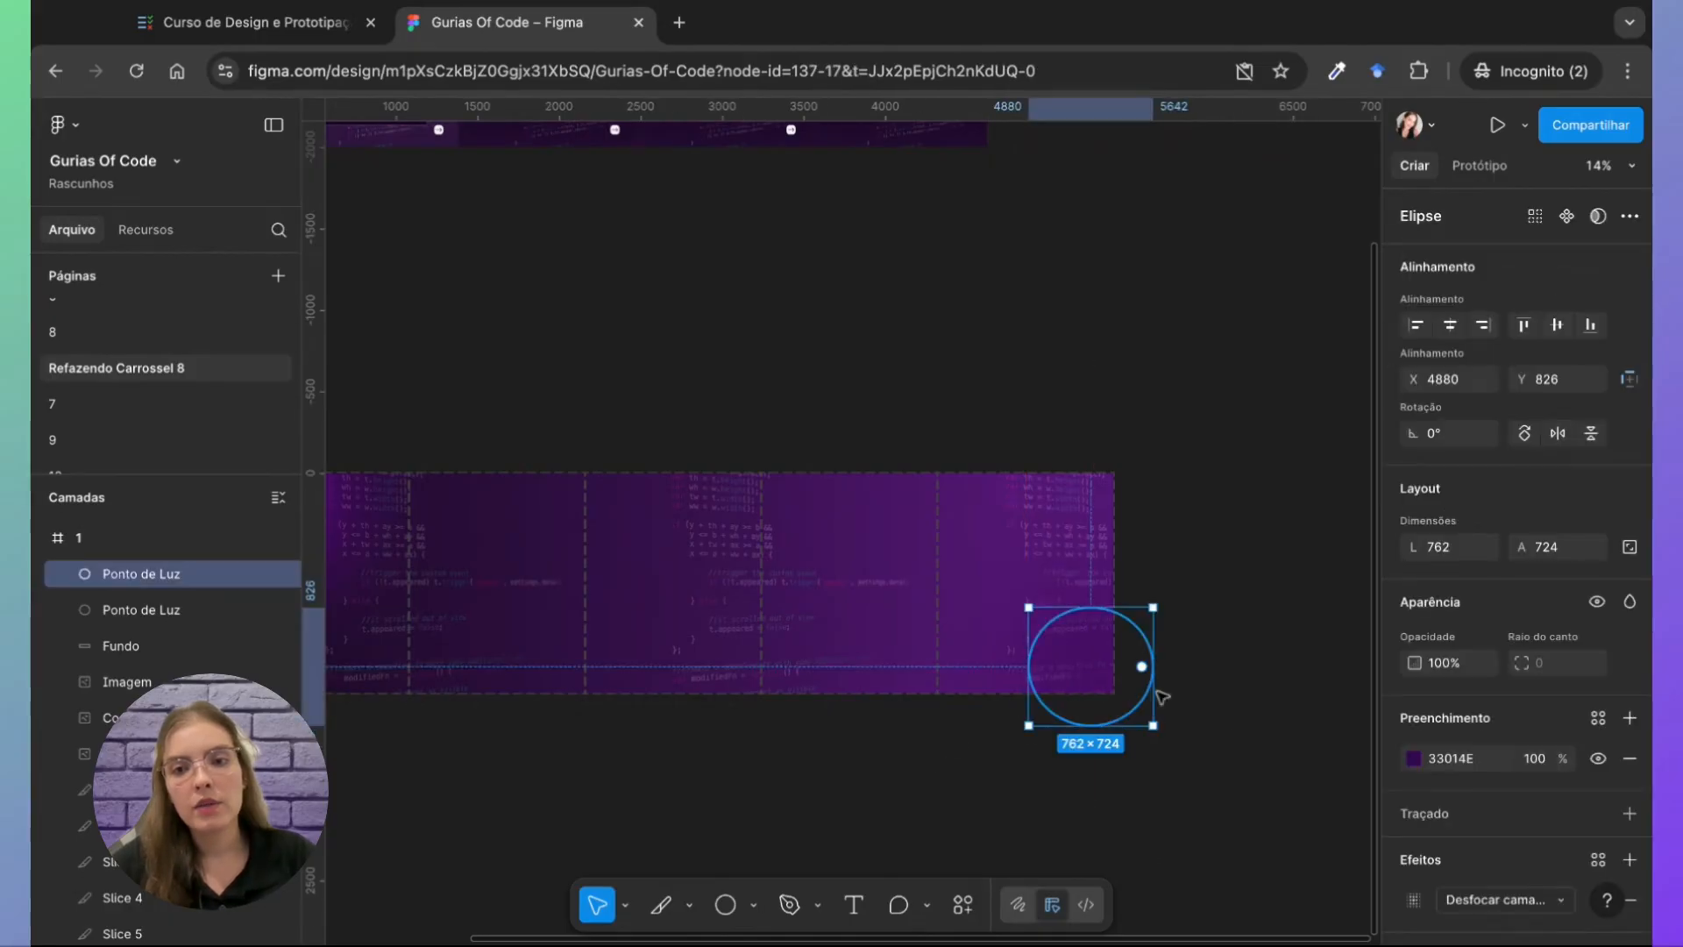
Step: Try black (000000) as the fill of the copied light spot and check it against the whole frame
click(1413, 759)
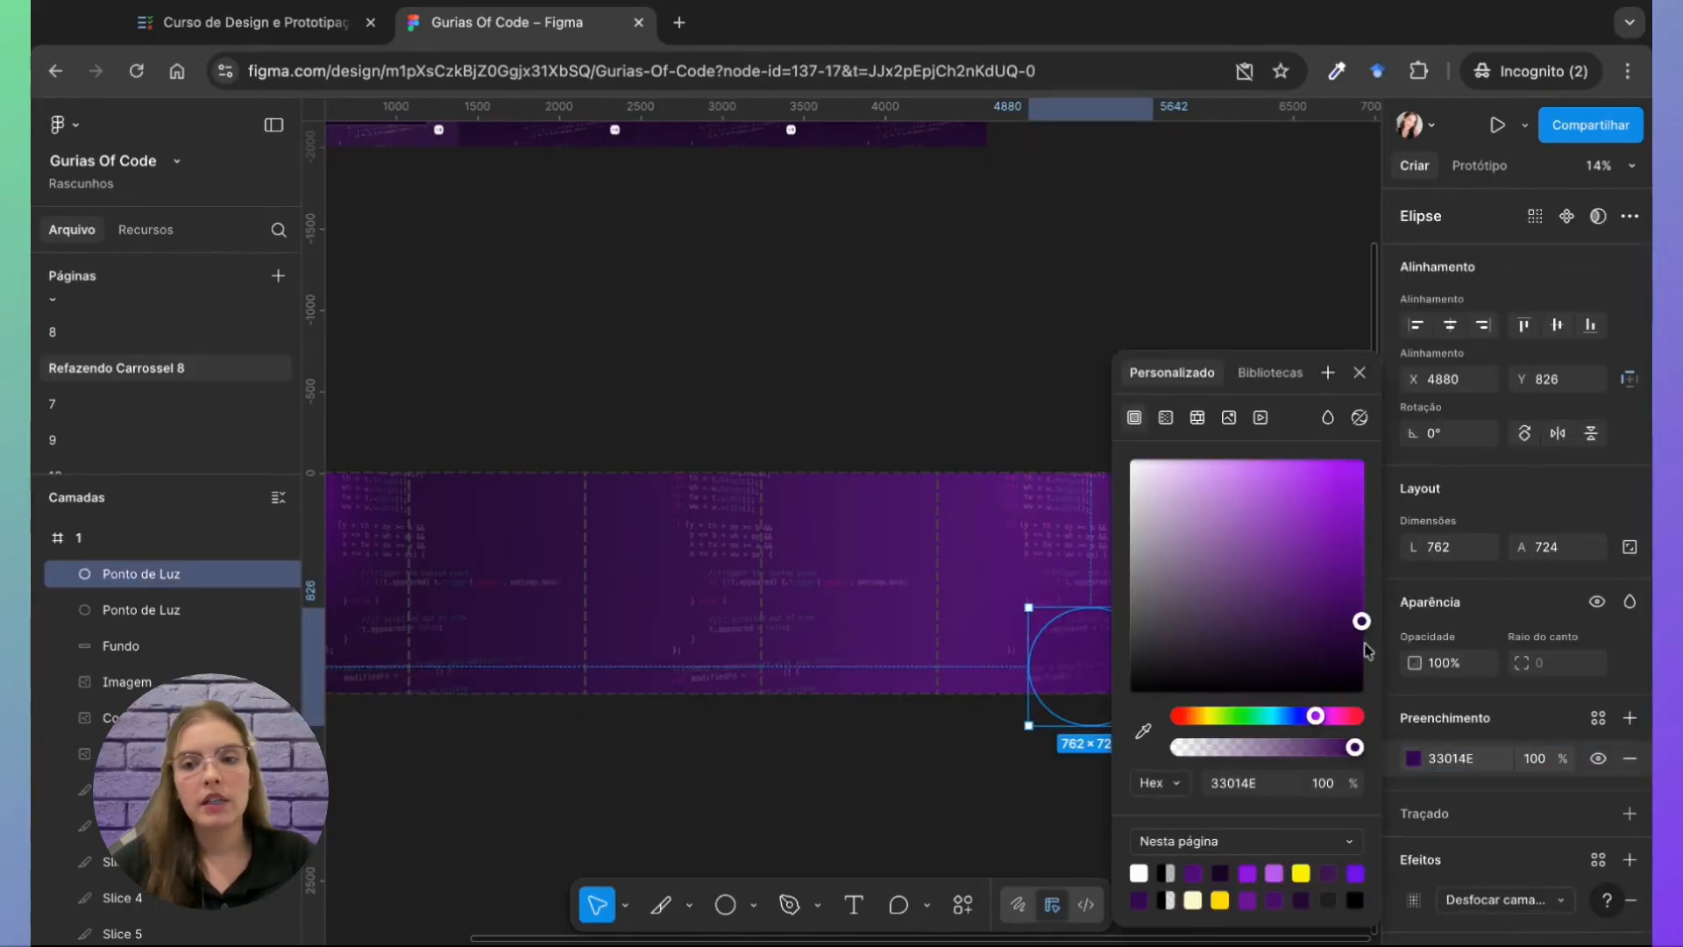
drag(1364, 647, 1130, 691)
scroll(955, 746, right, 2)
key(Escape)
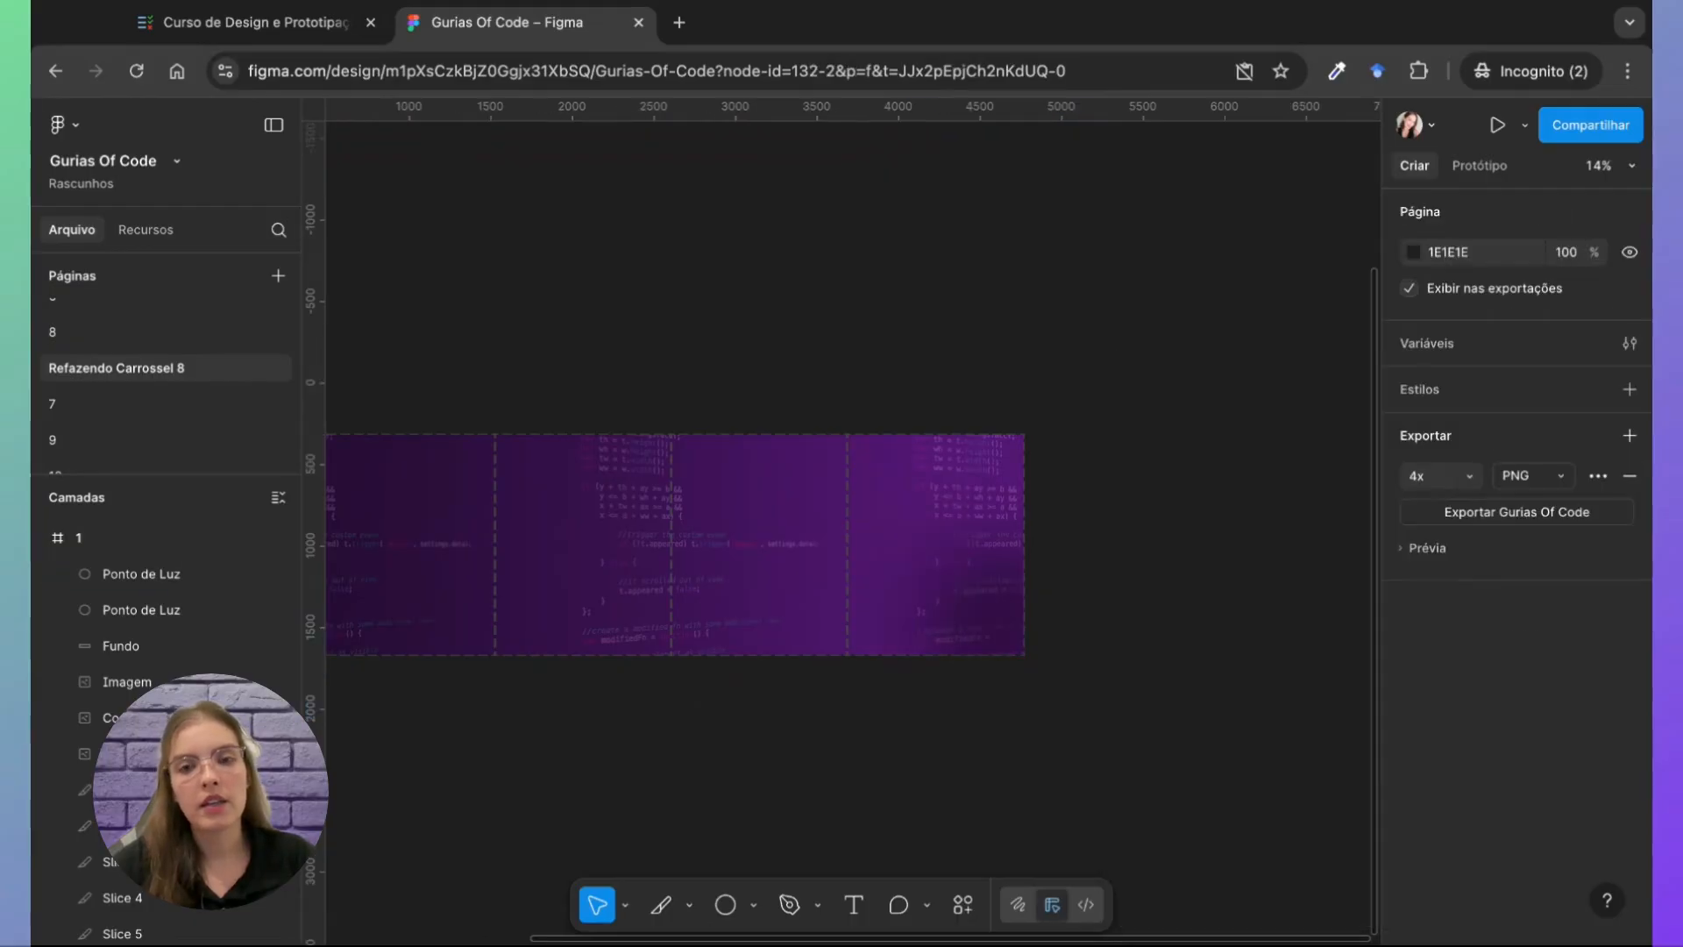
scroll(928, 807, left, 5)
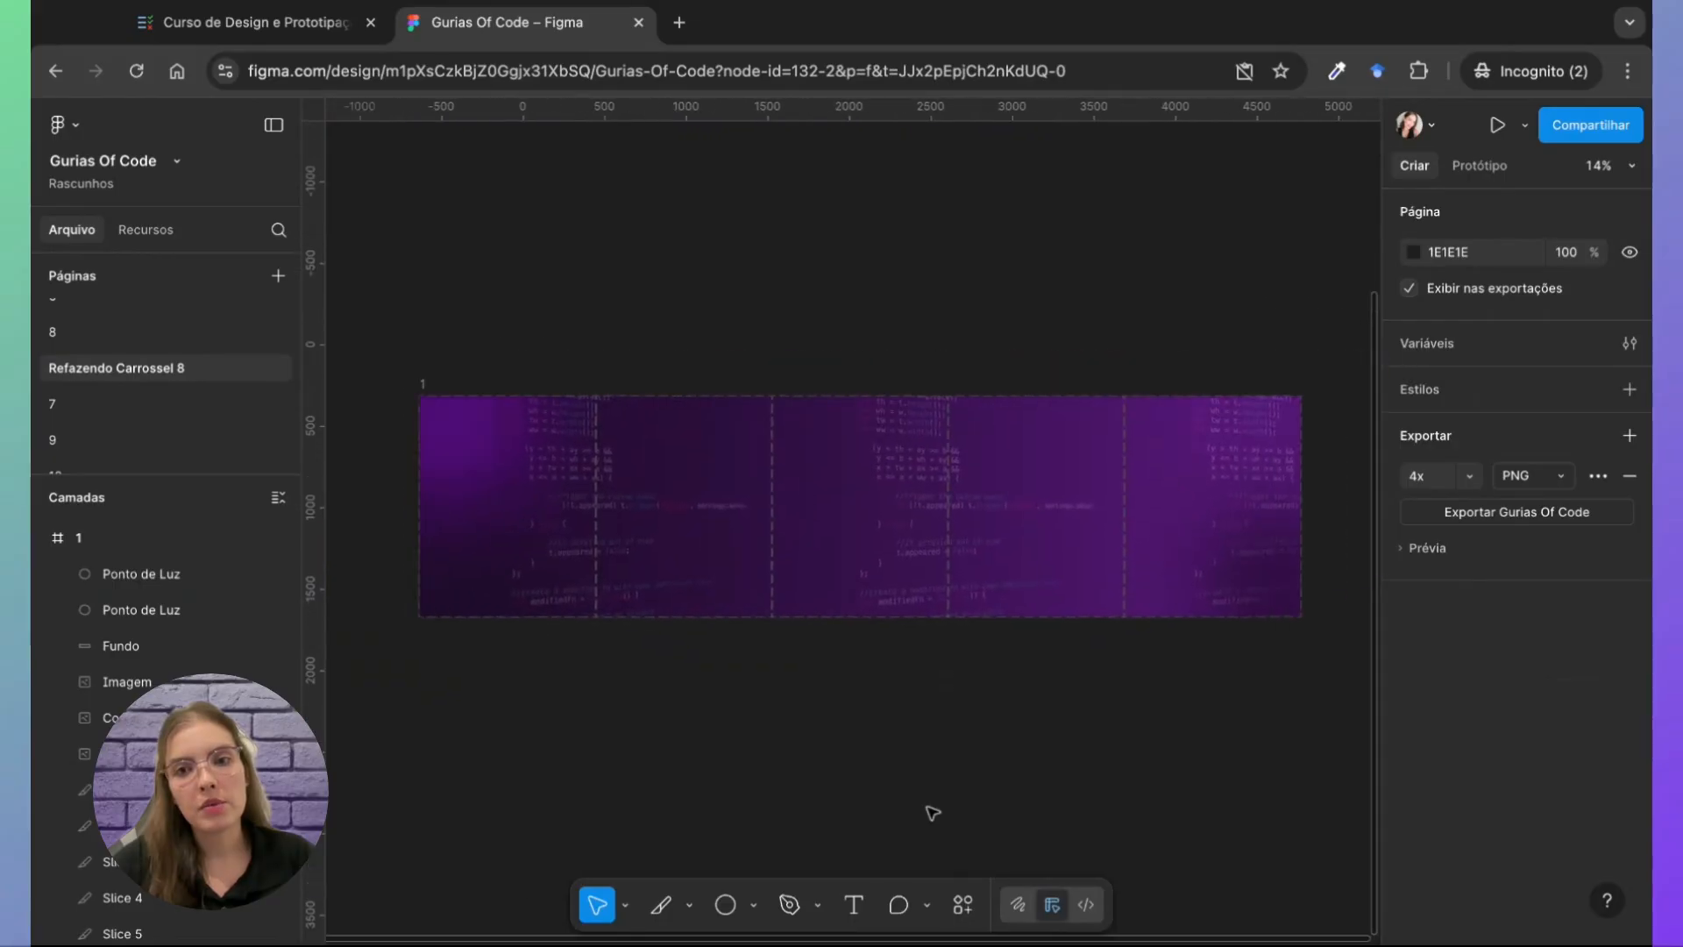
Step: Try 3C174F on the copied light spot, settle on a darker purple from the page colours, and deselect it
click(1268, 606)
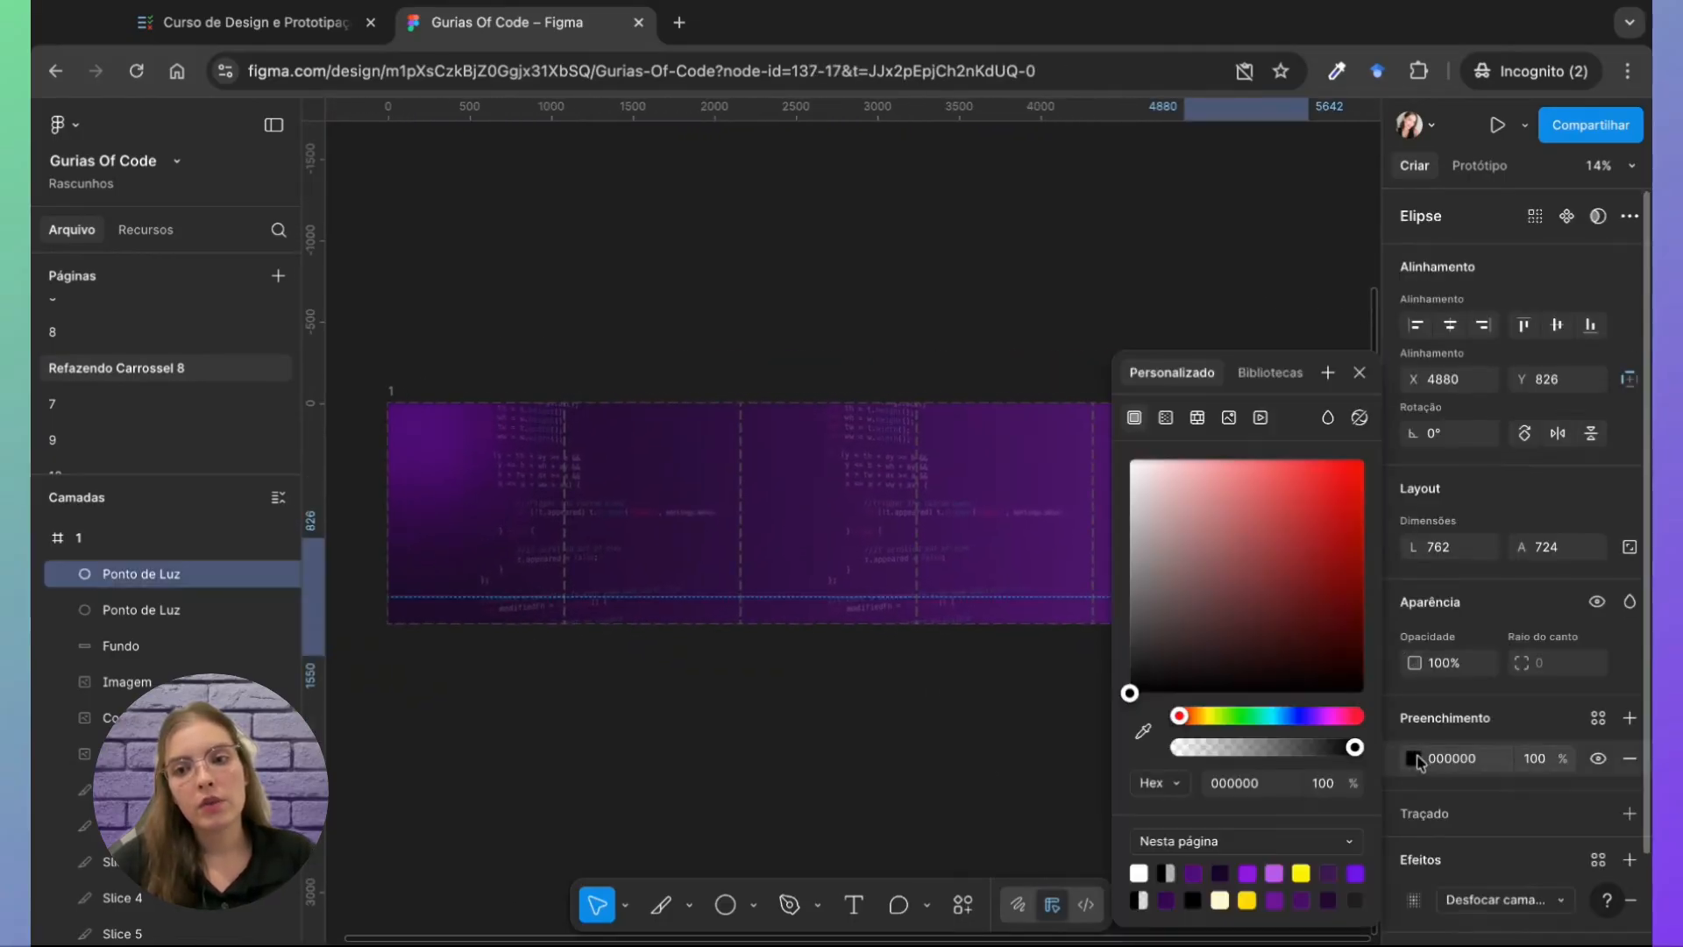
click(1413, 758)
click(1328, 873)
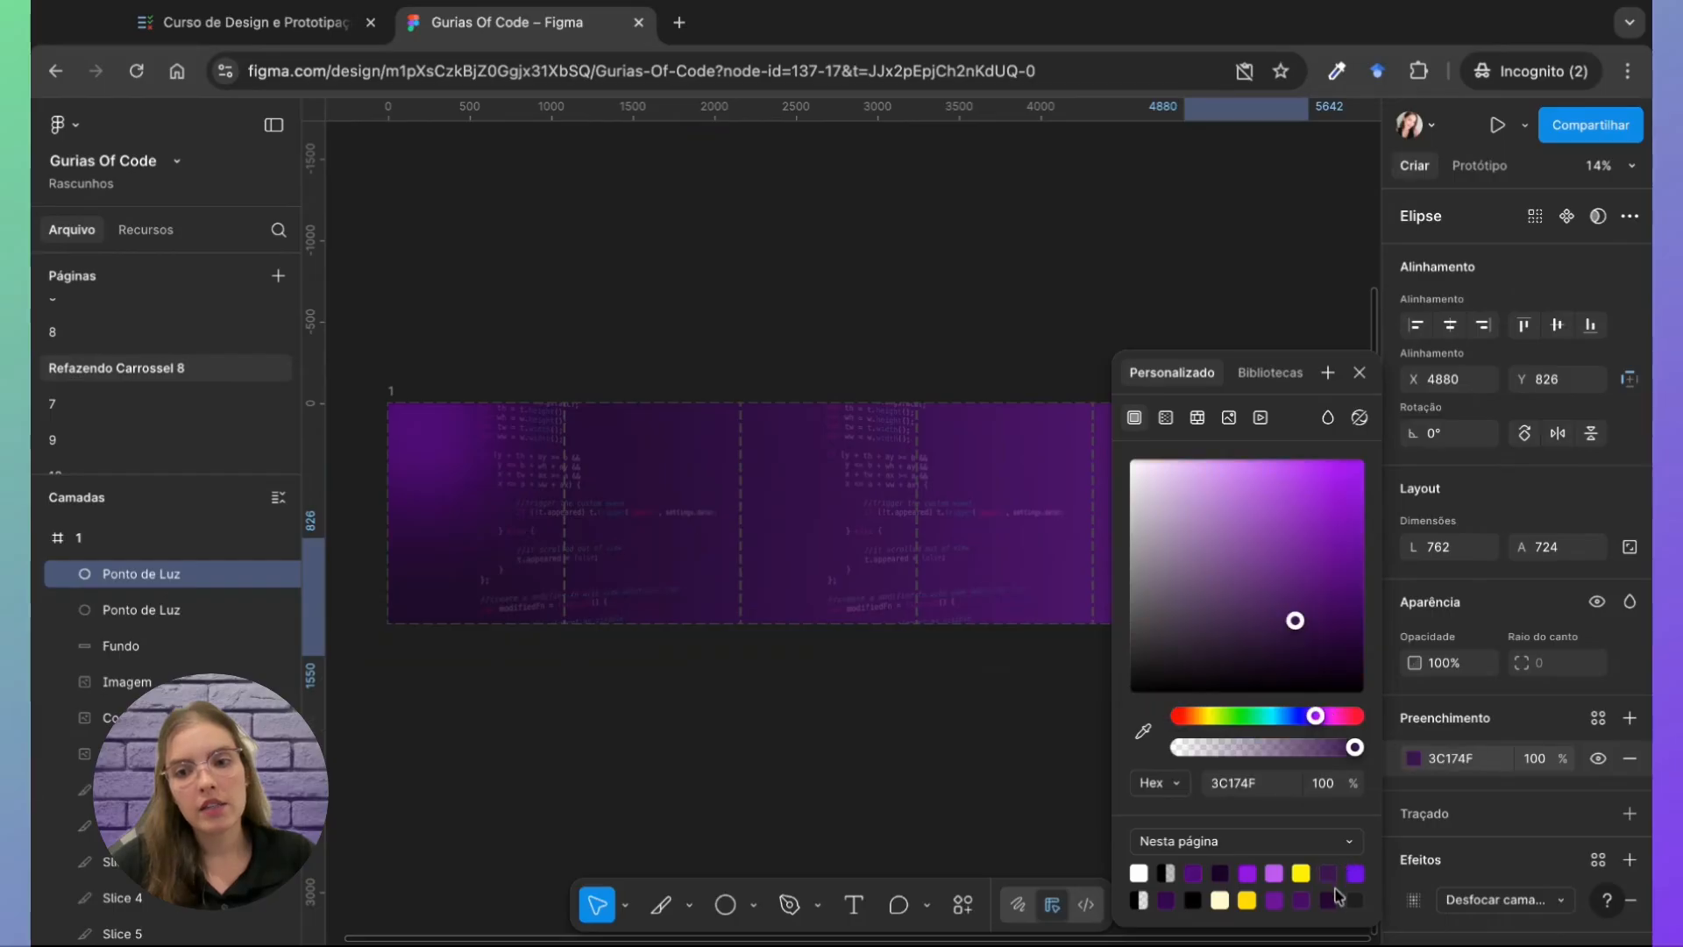
click(1329, 898)
click(926, 847)
scroll(994, 815, left, 3)
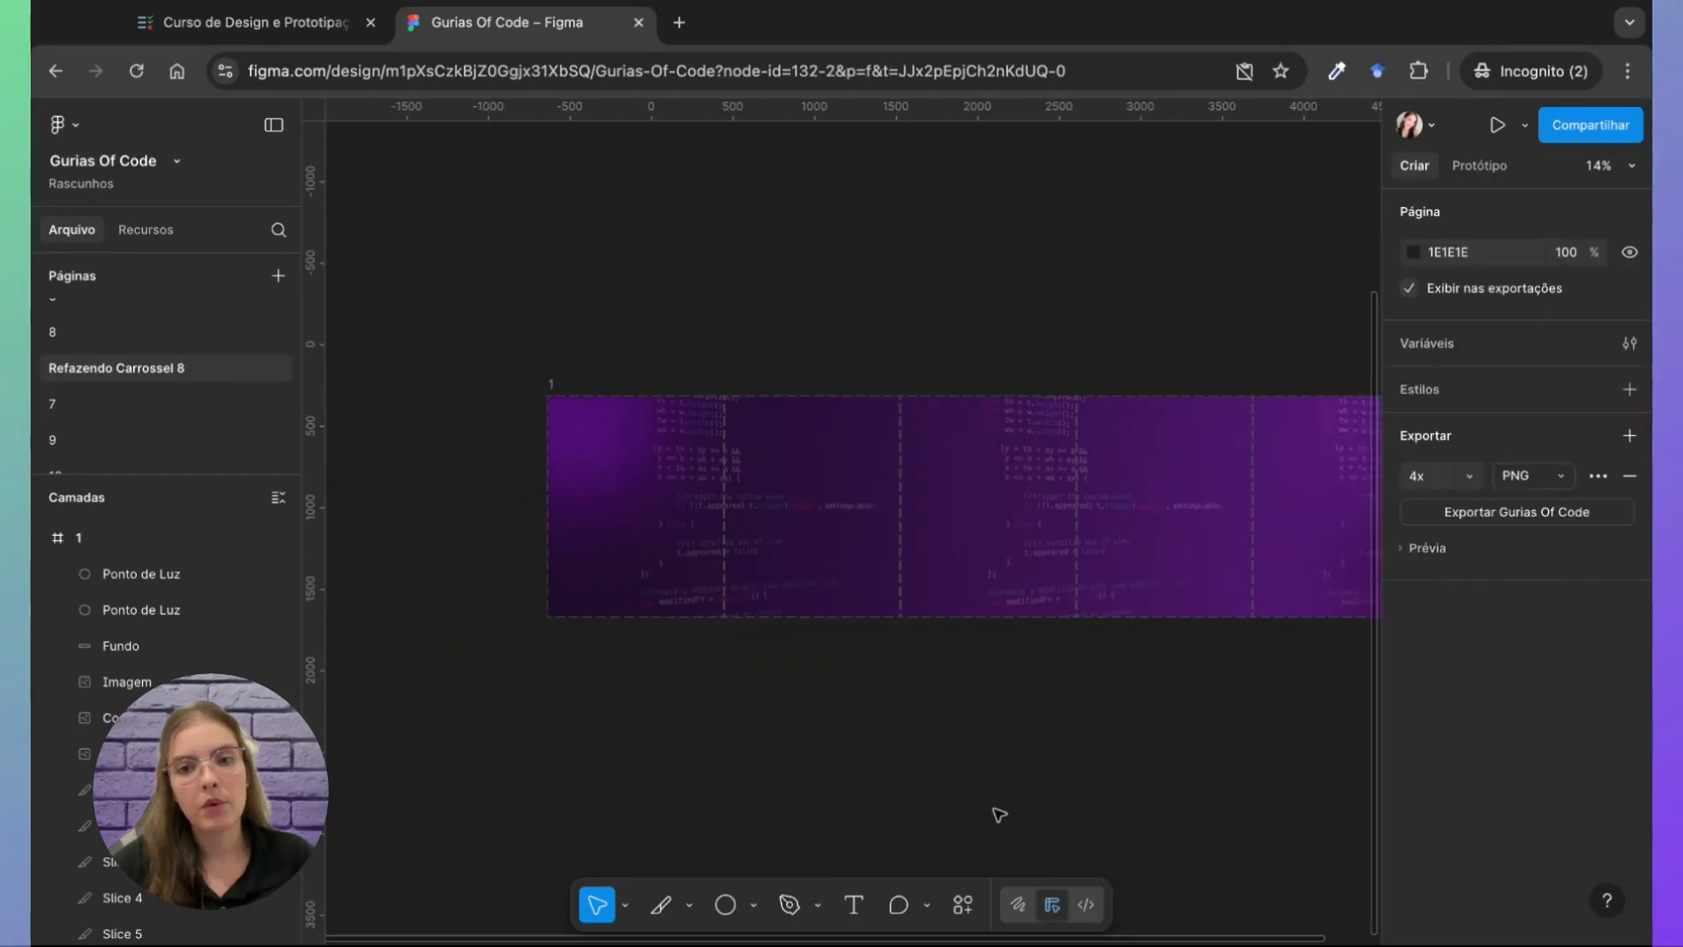
scroll(996, 811, up, 1)
scroll(755, 639, right, 3)
scroll(789, 638, left, 4)
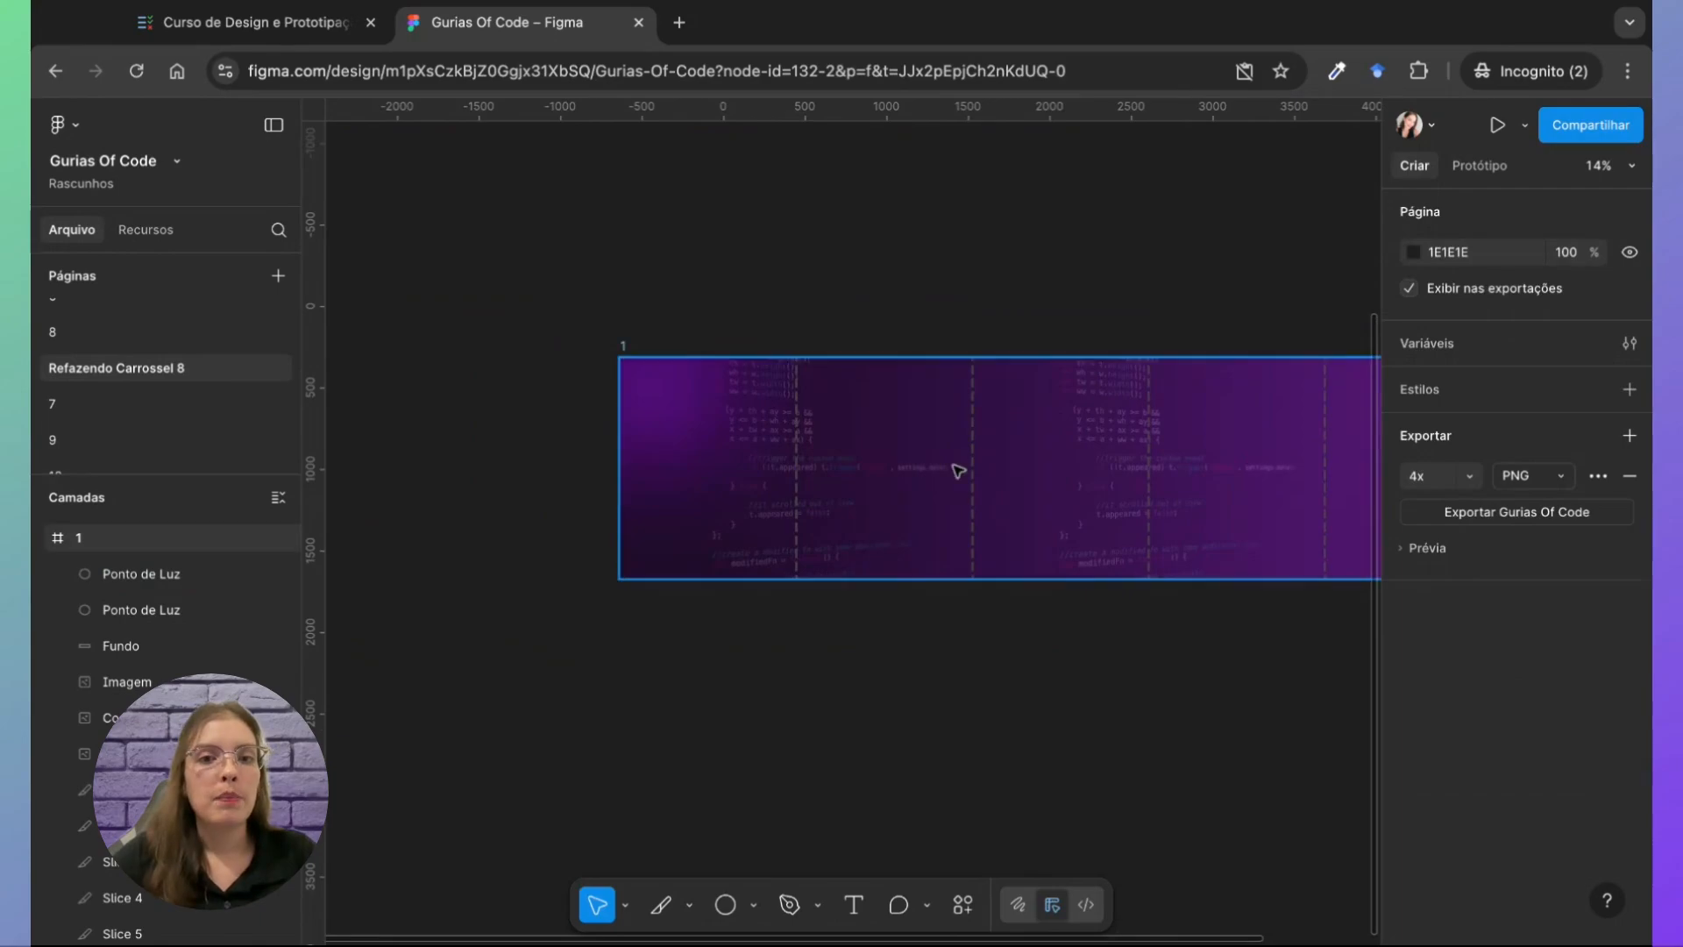
Step: Examine the rounded backdrop rectangle and the monitor image on the first slide of the original carousel
scroll(720, 457, up, 3)
right_click(710, 462)
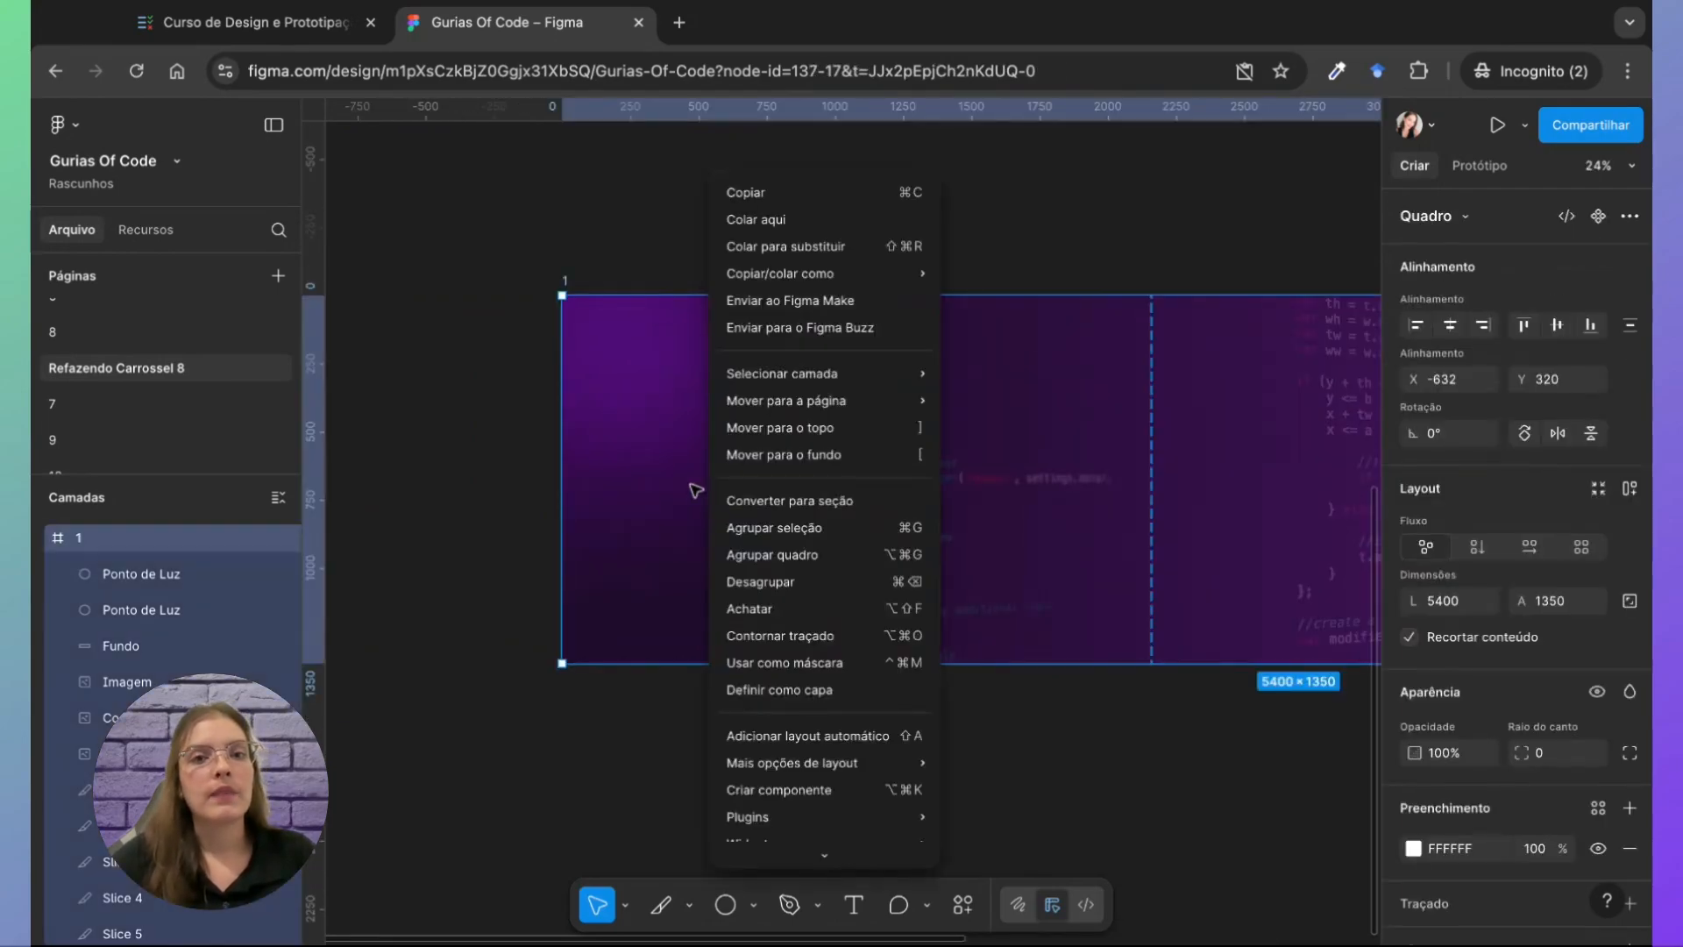
click(492, 492)
scroll(789, 345, up, 5)
scroll(789, 346, up, 5)
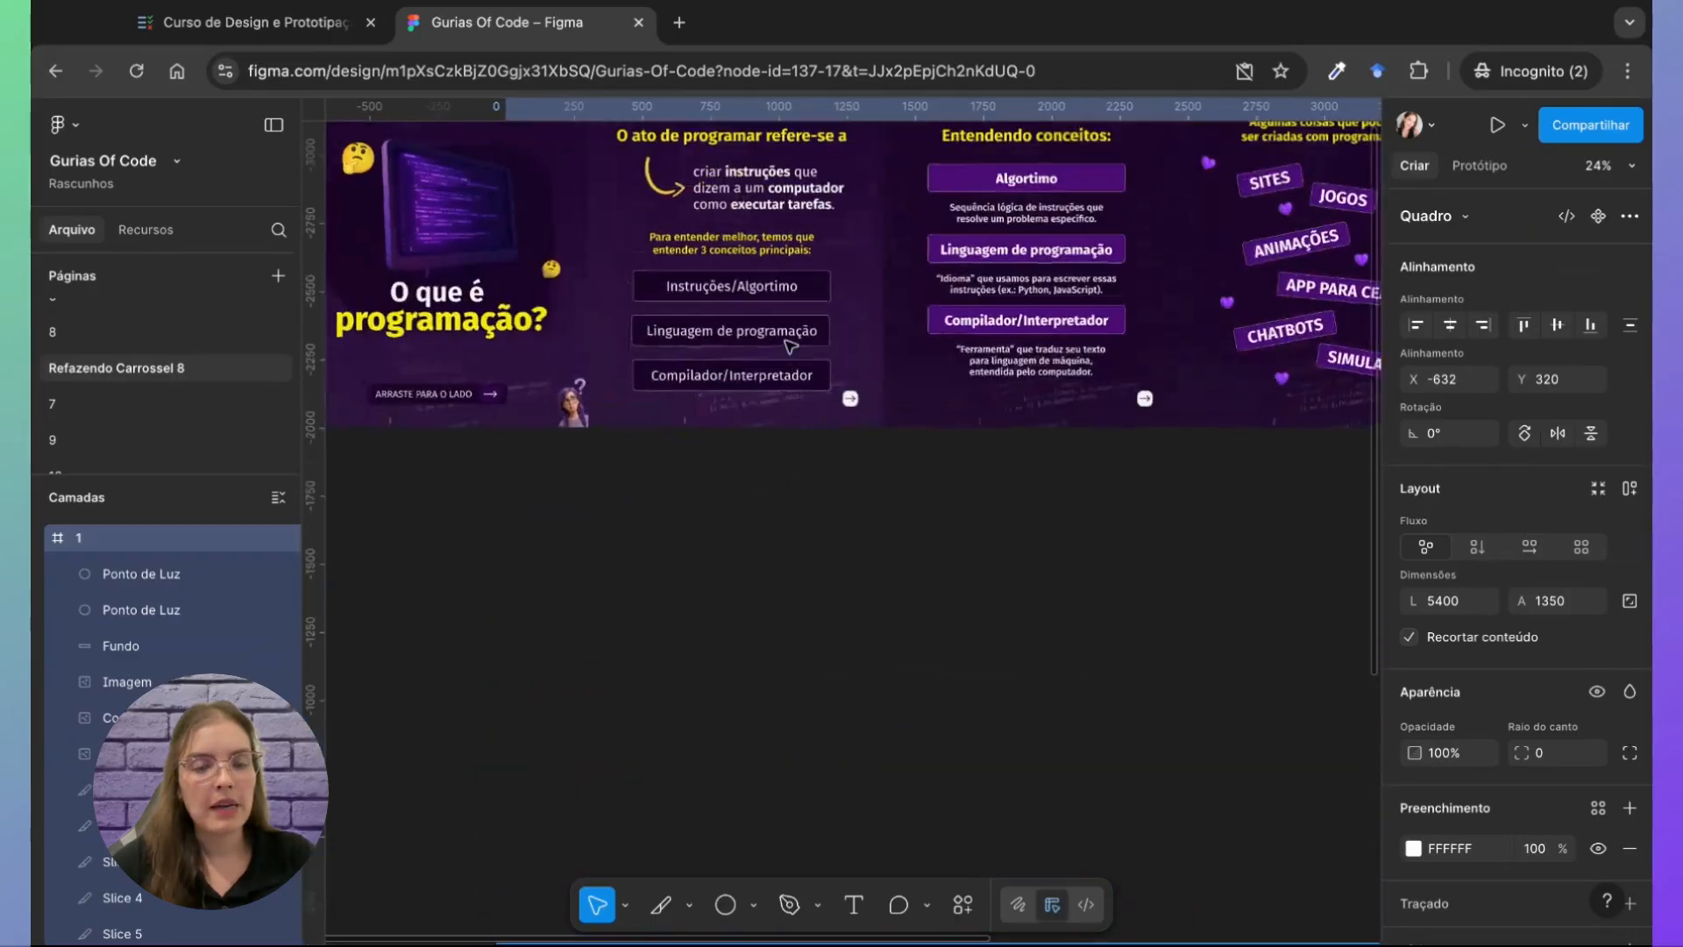
scroll(667, 369, left, 3)
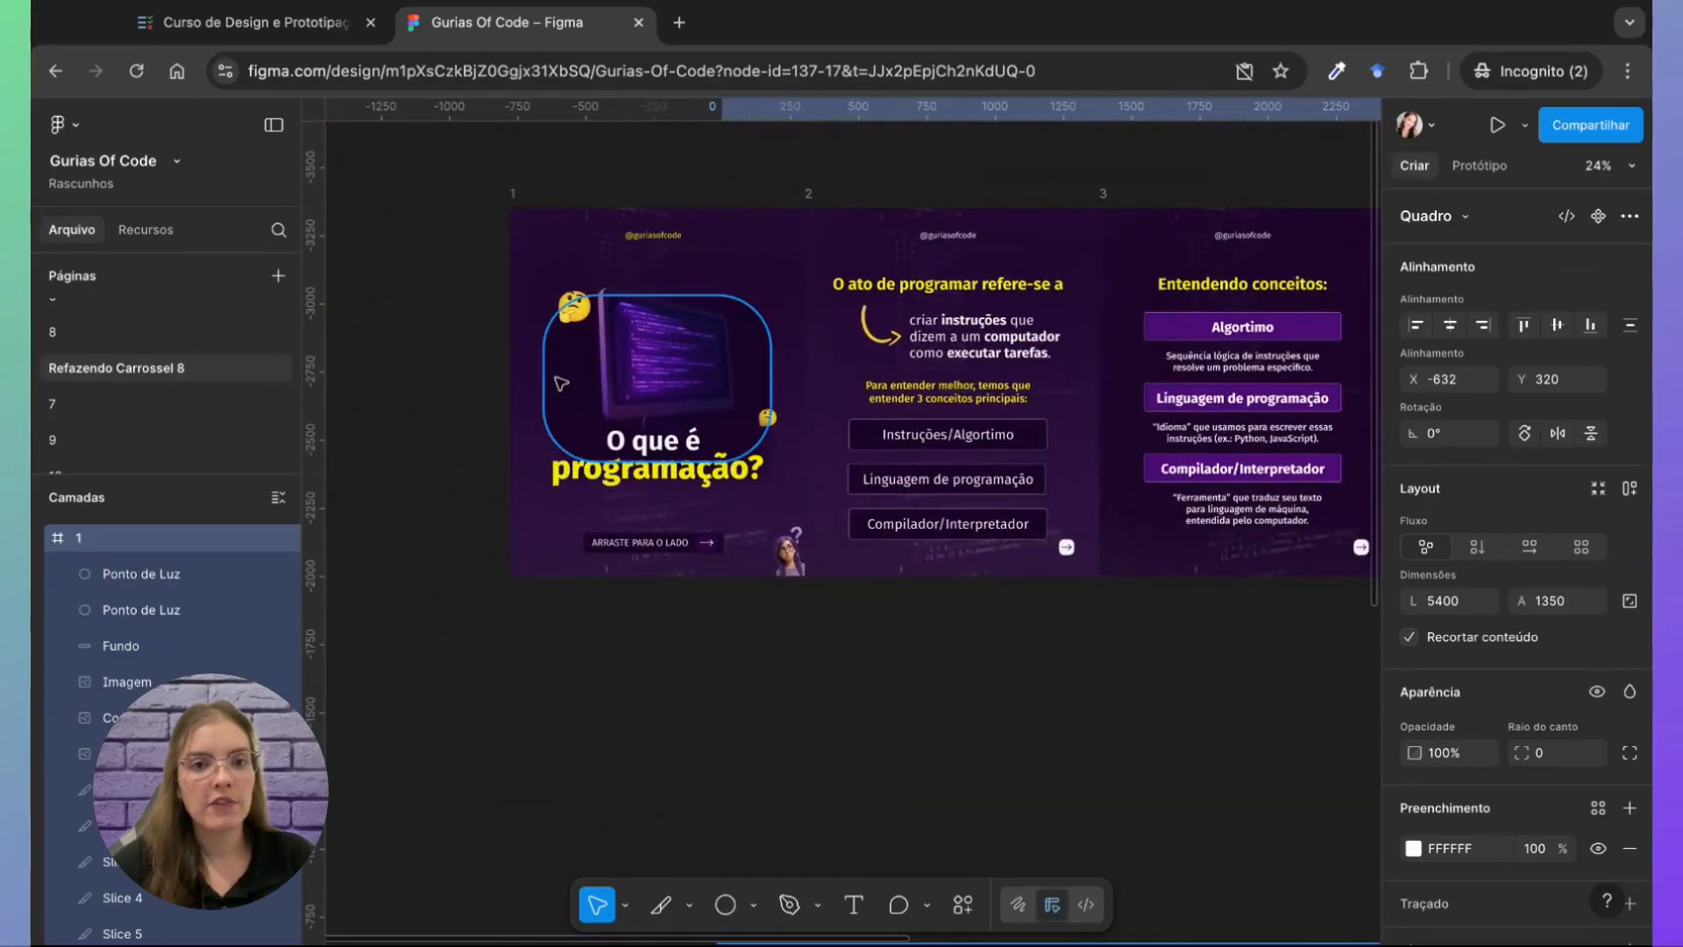
click(568, 381)
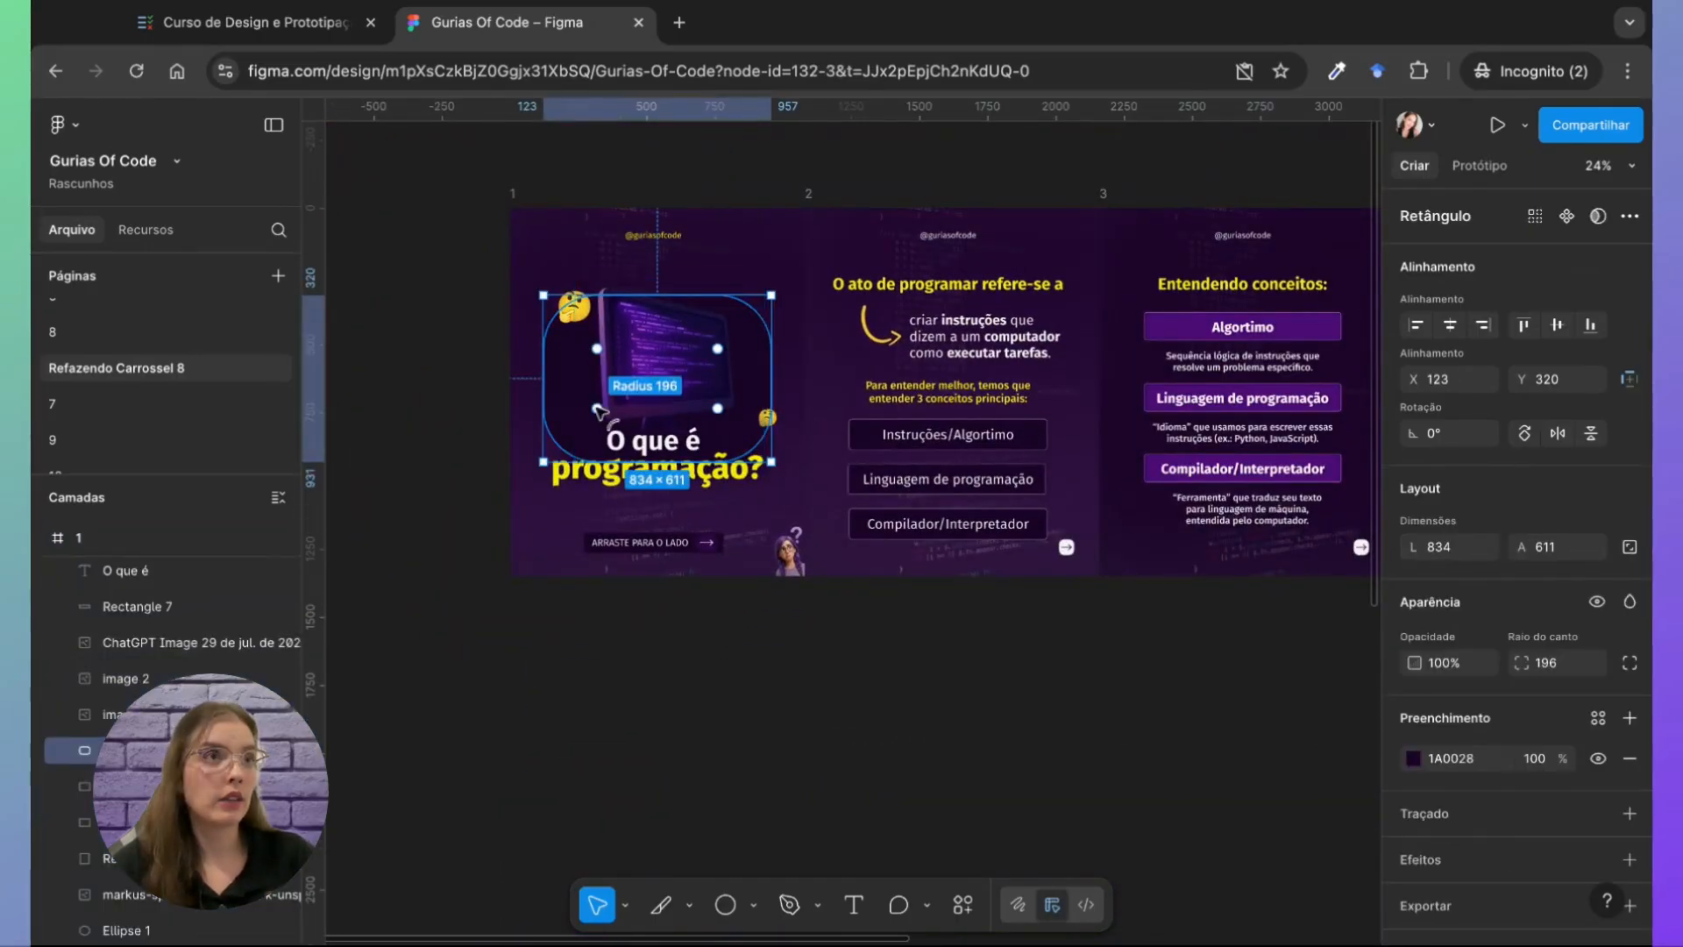
click(659, 377)
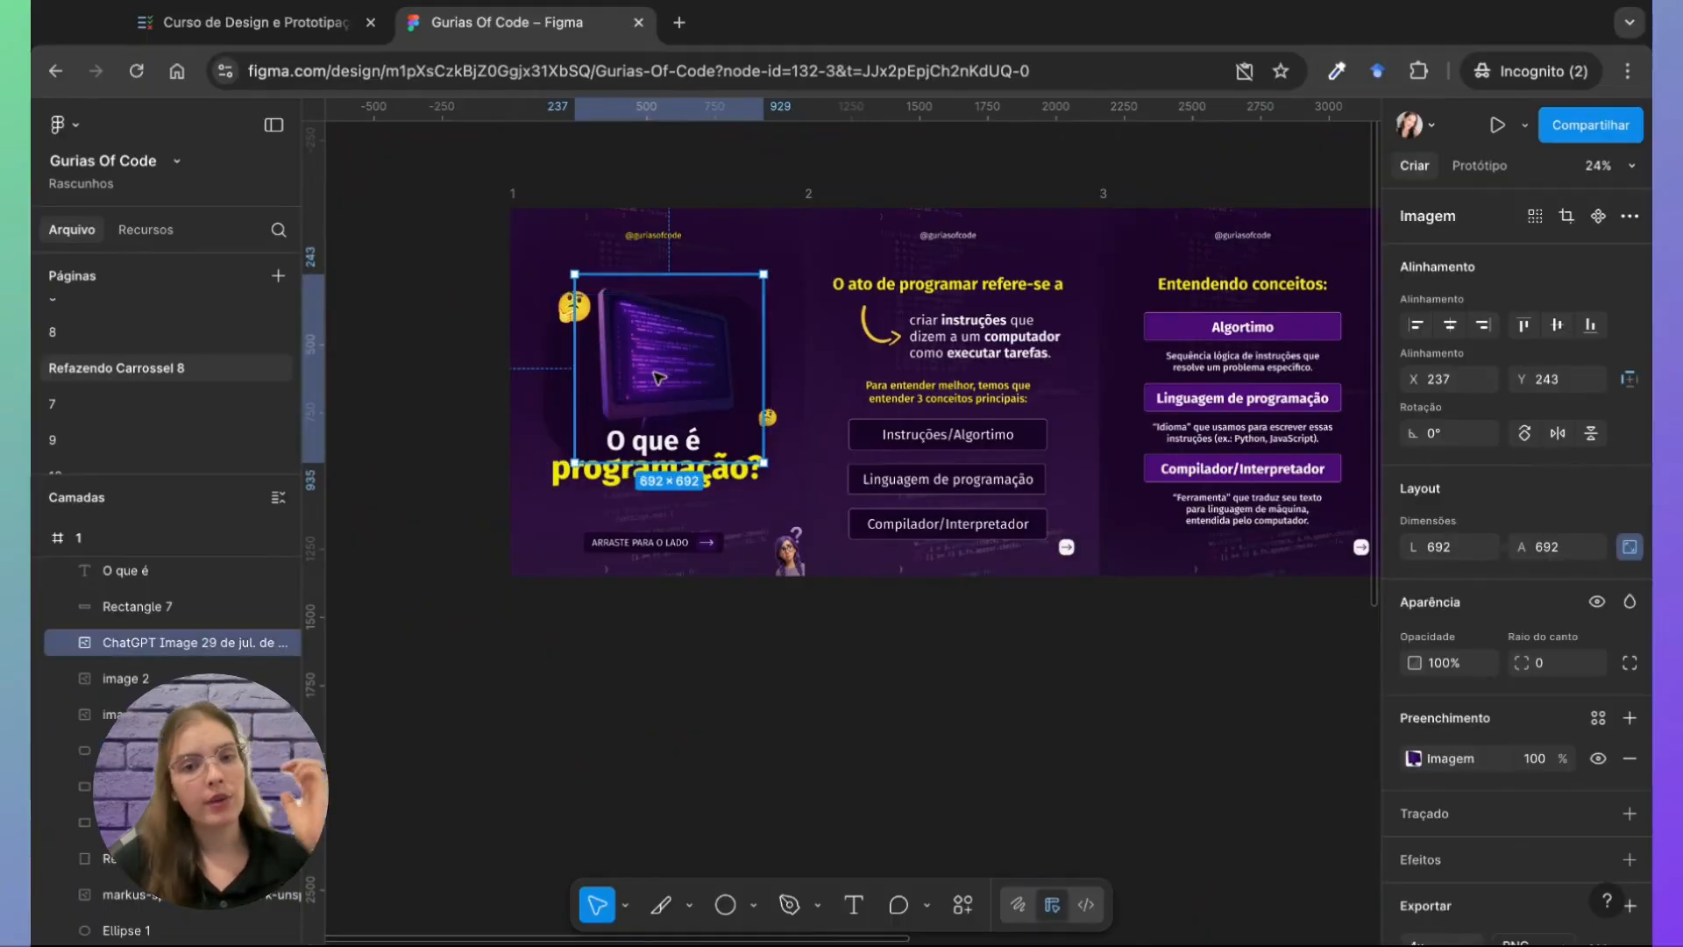
click(619, 480)
click(660, 729)
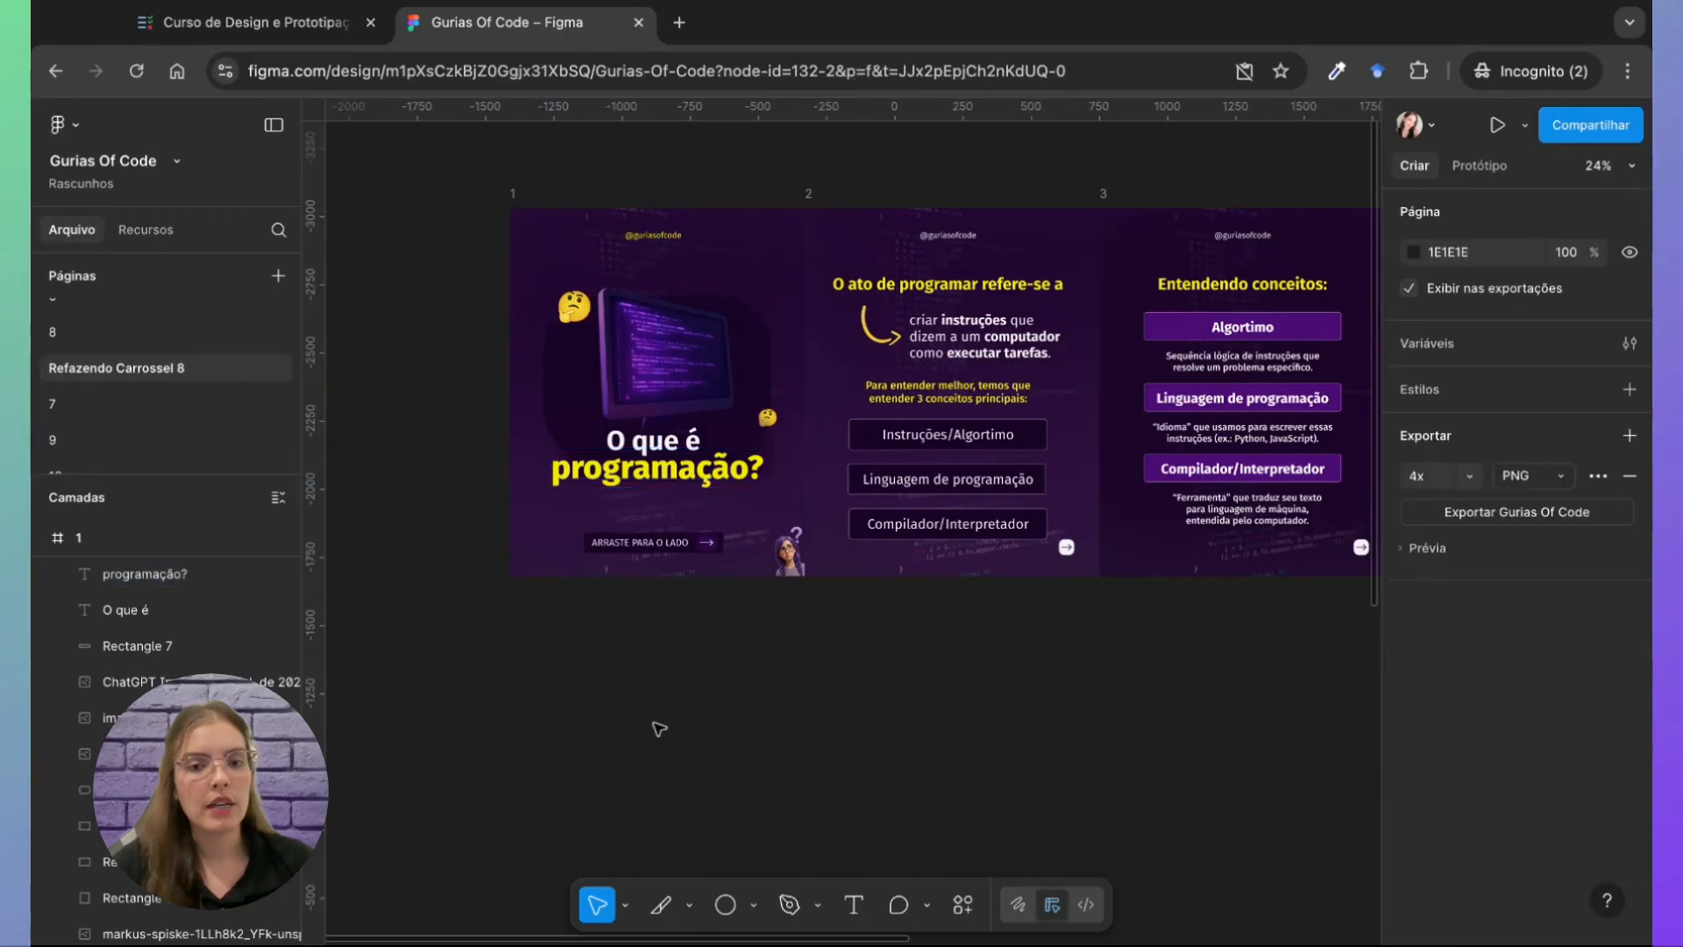
Step: Draw a rectangle of about 557 × 337 in the middle of the first slide in the new frame 1
scroll(659, 729, down, 5)
scroll(659, 728, down, 8)
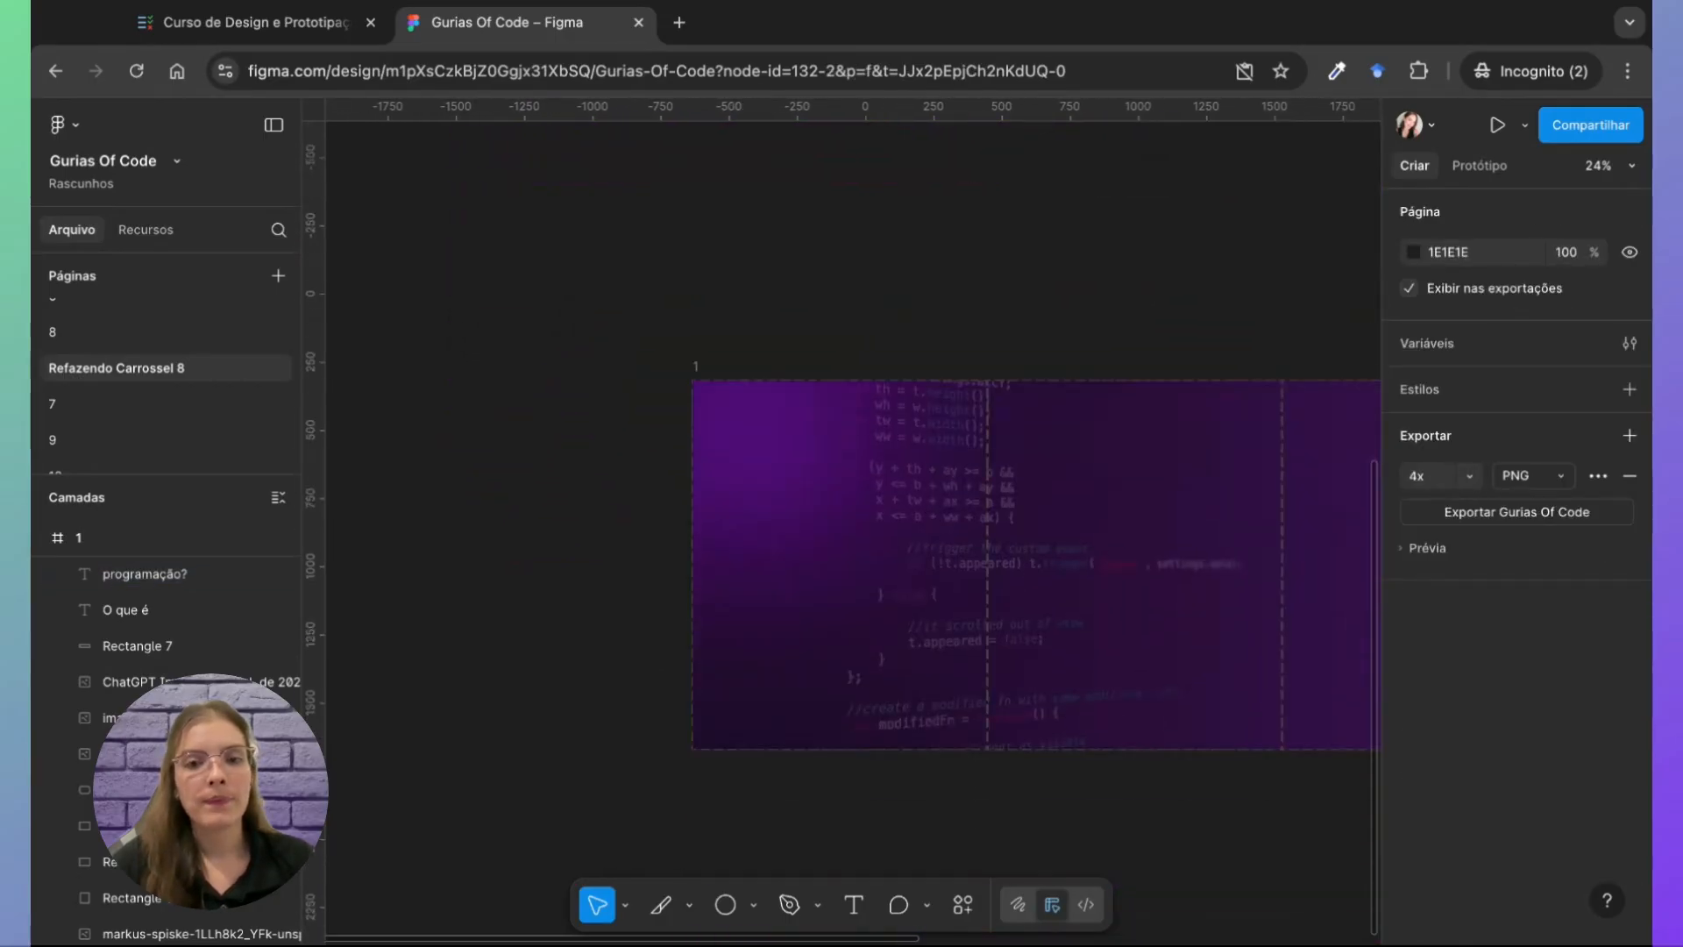
scroll(660, 729, right, 2)
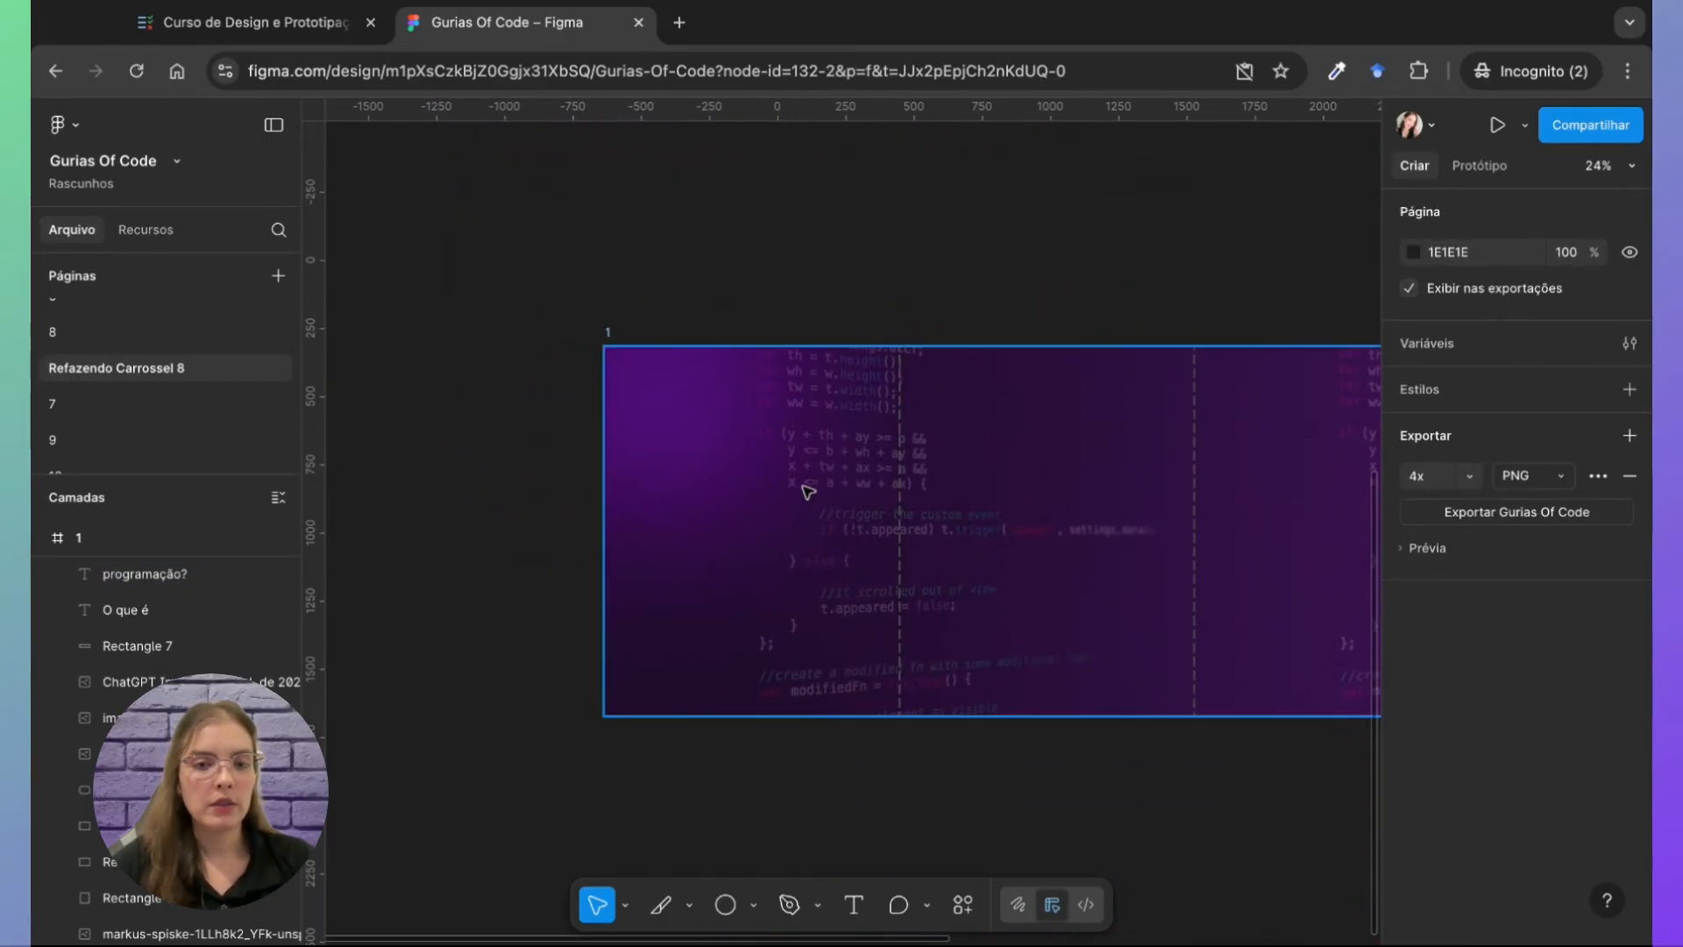
scroll(802, 490, up, 4)
key(r)
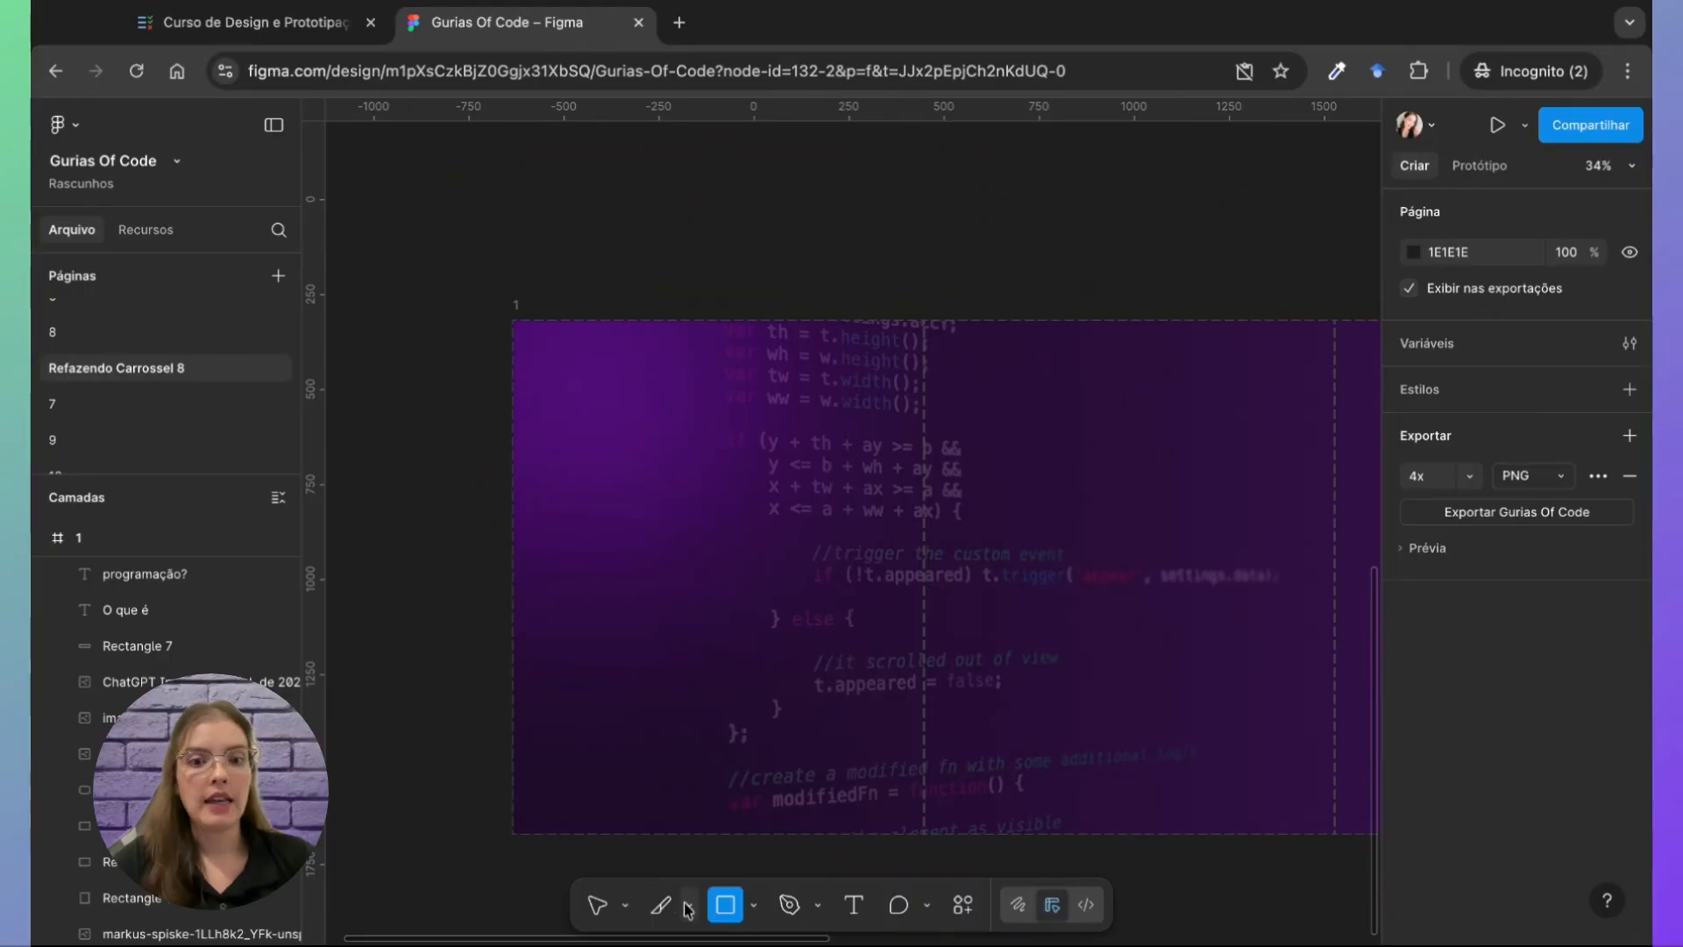
click(753, 904)
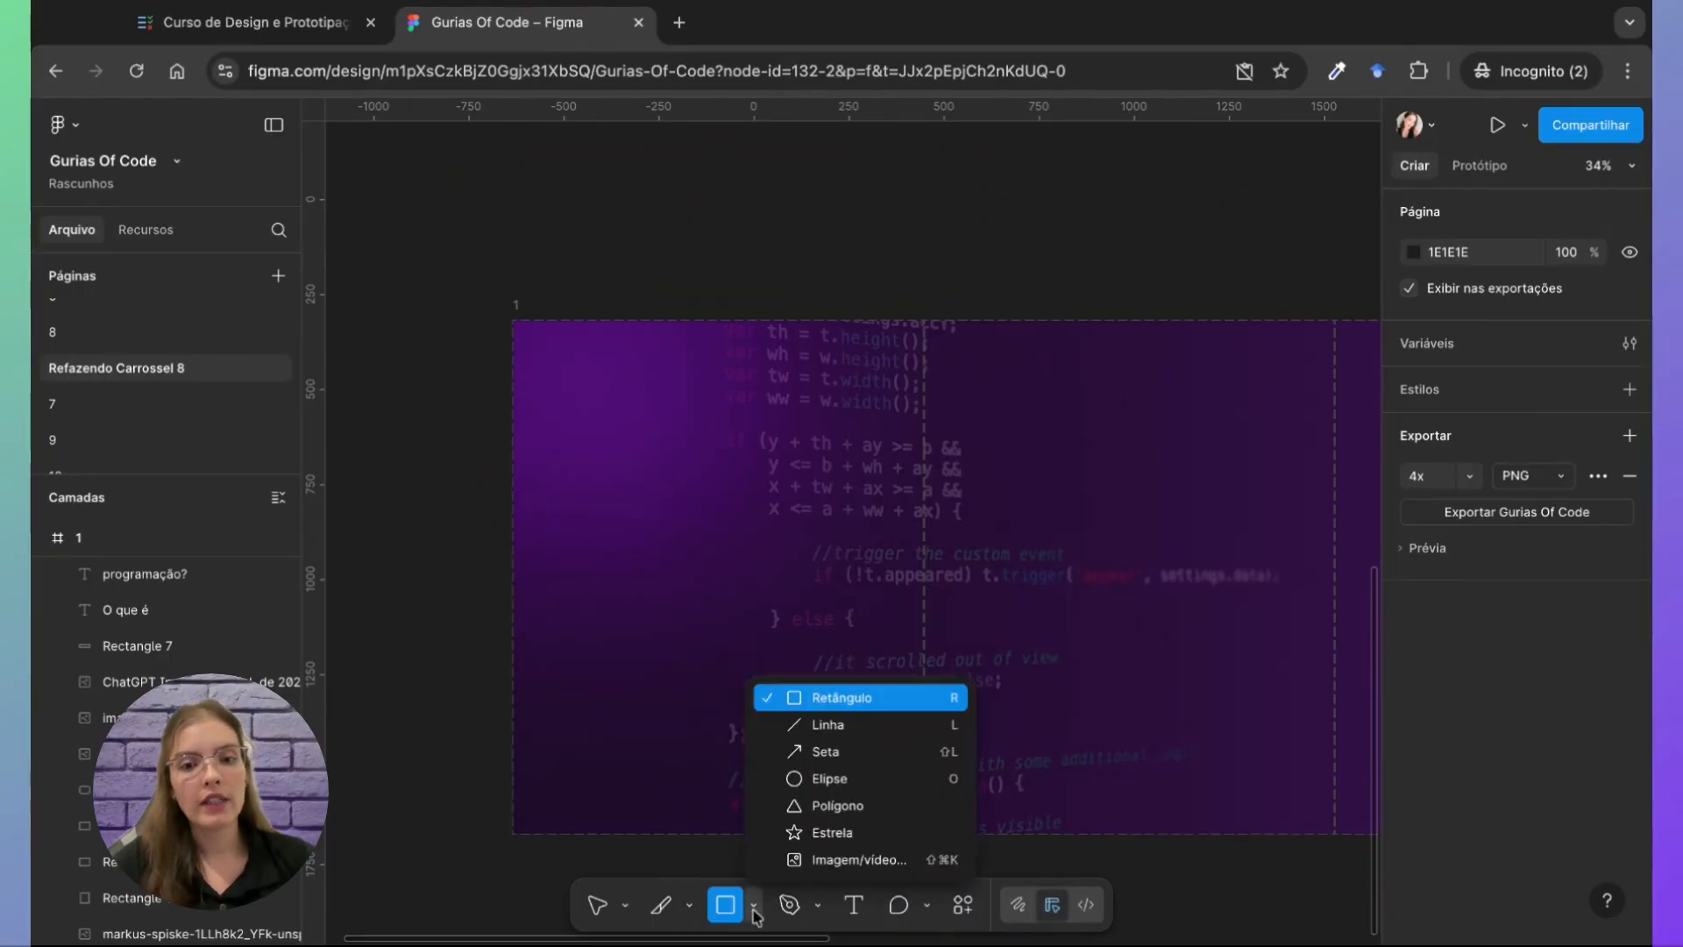
click(837, 696)
click(651, 571)
drag(671, 571, 845, 571)
drag(719, 550, 719, 461)
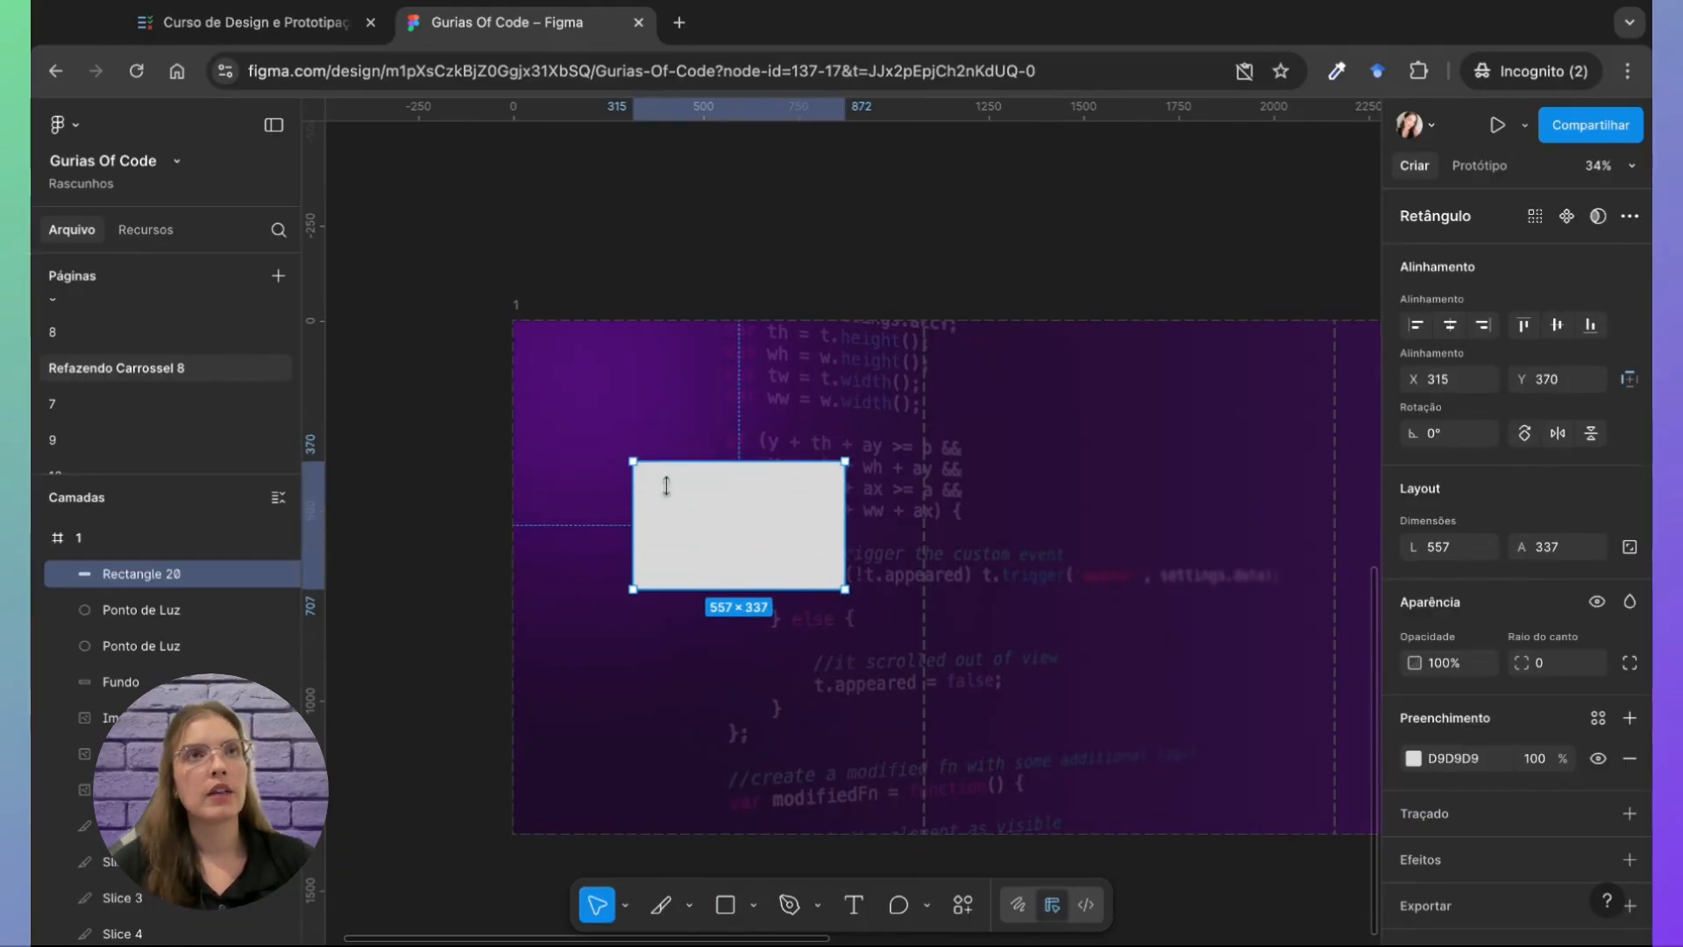
Step: Widen the new rectangle to 578 and reposition it on the first slide at X 251, Y 506
drag(634, 534, 699, 585)
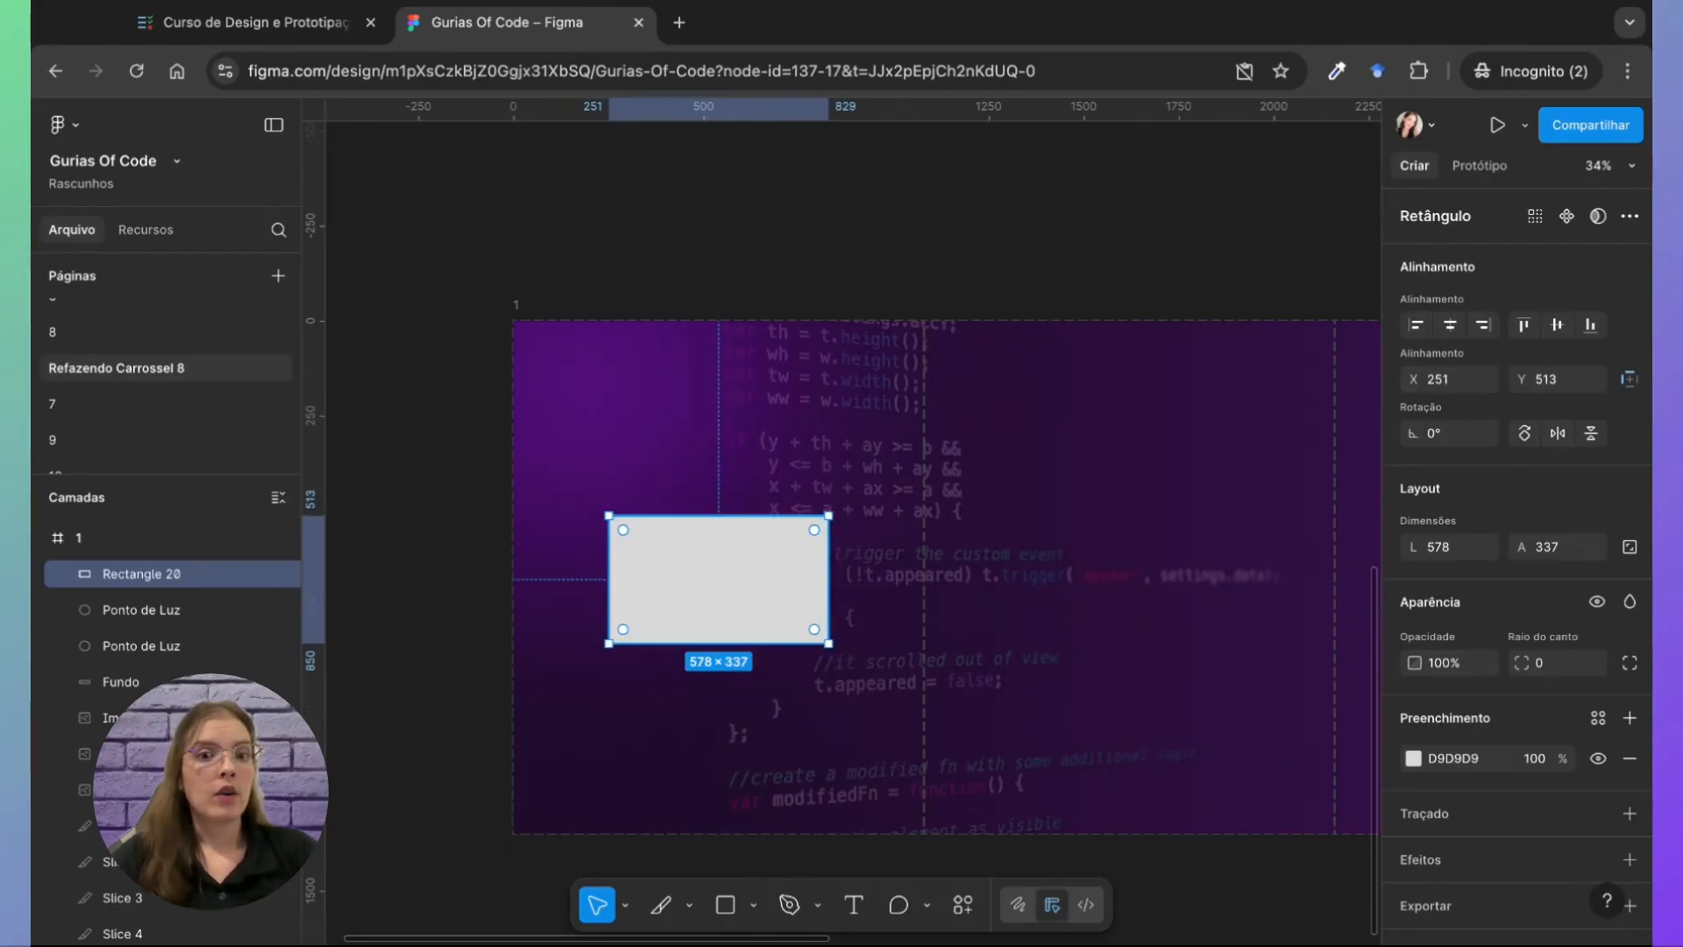
scroll(706, 583, up, 3)
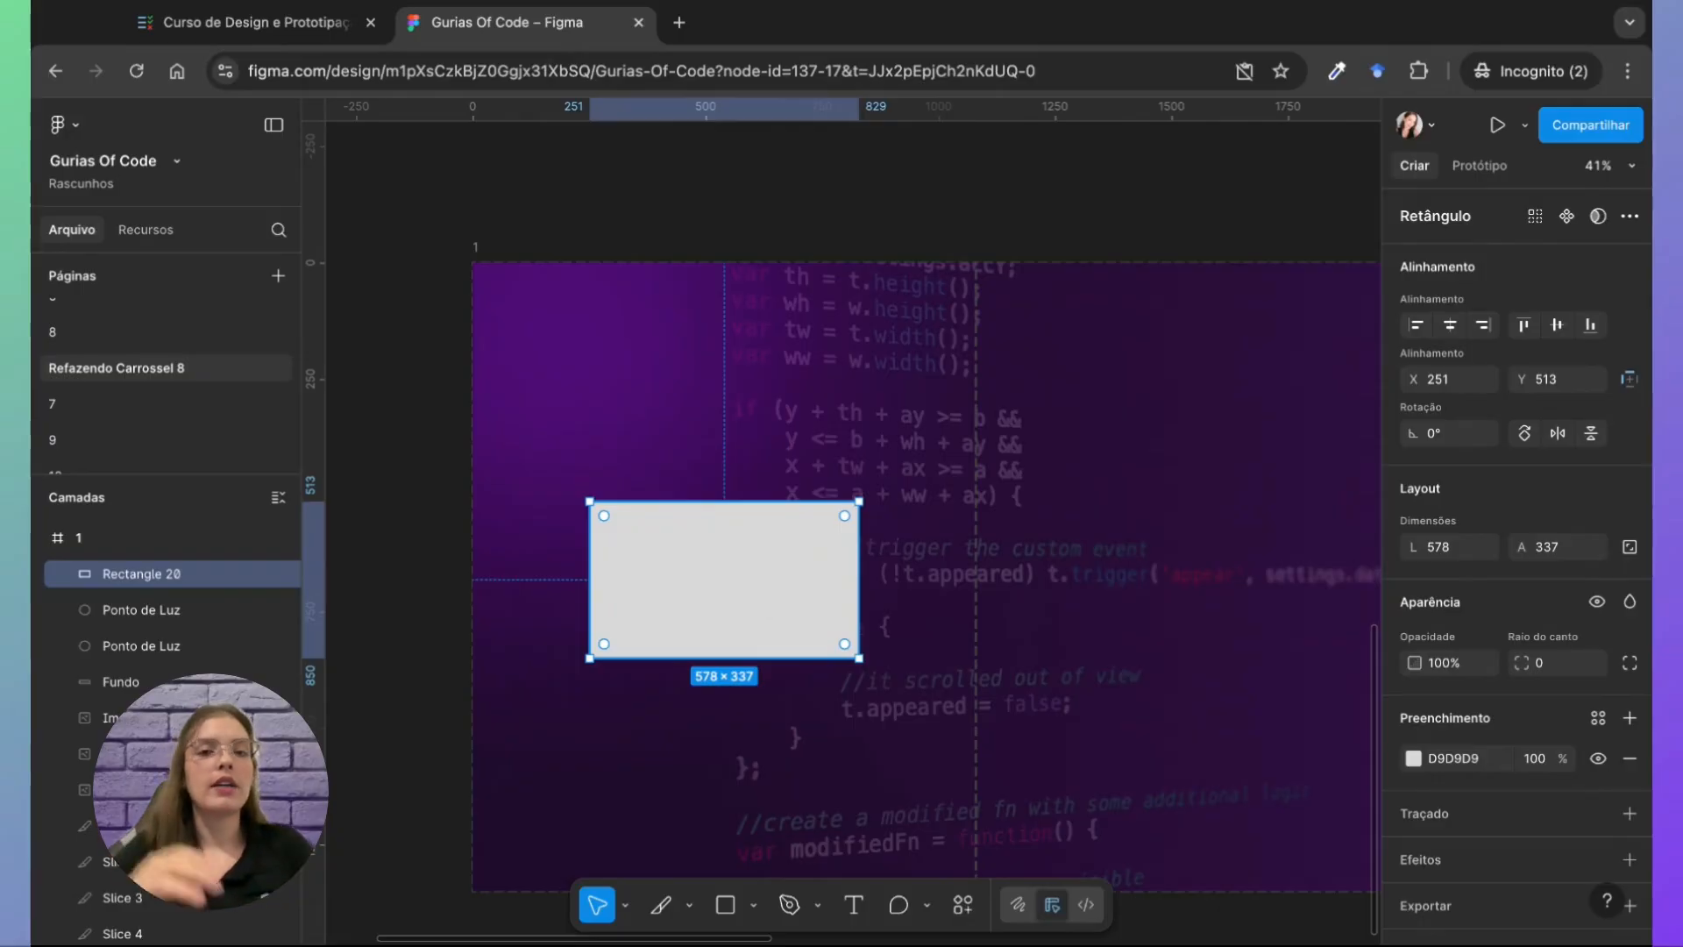
drag(725, 602, 724, 599)
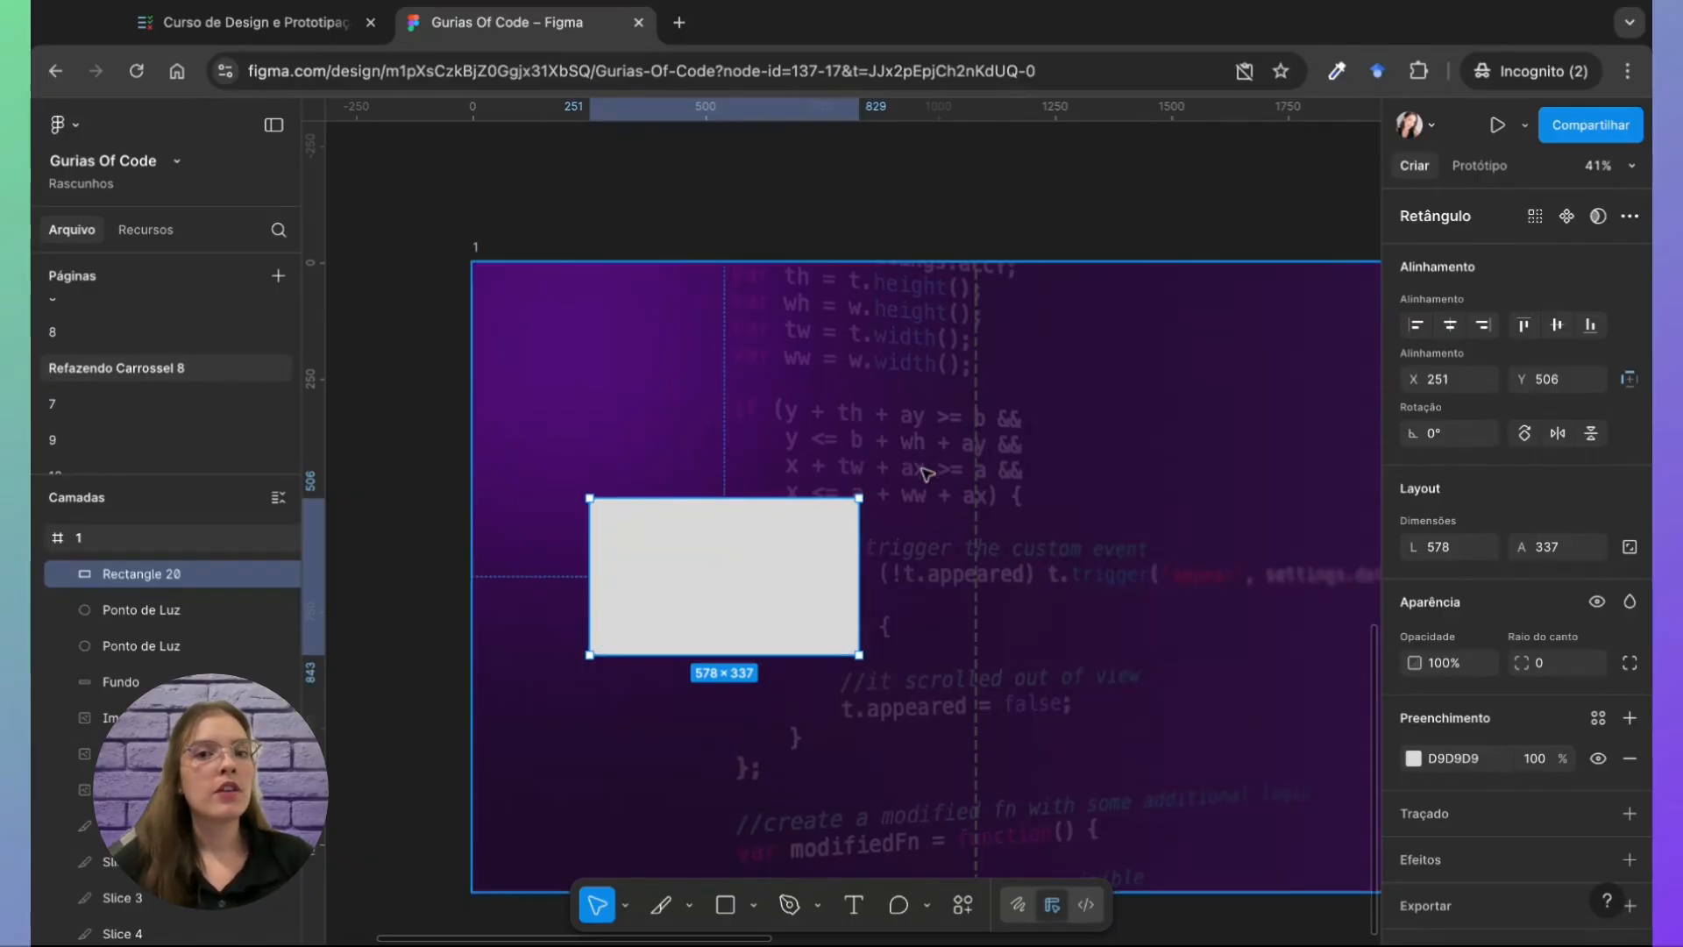
Step: Set the rectangle's corner radius to 20 and look at the rounded corners
scroll(967, 484, left, 5)
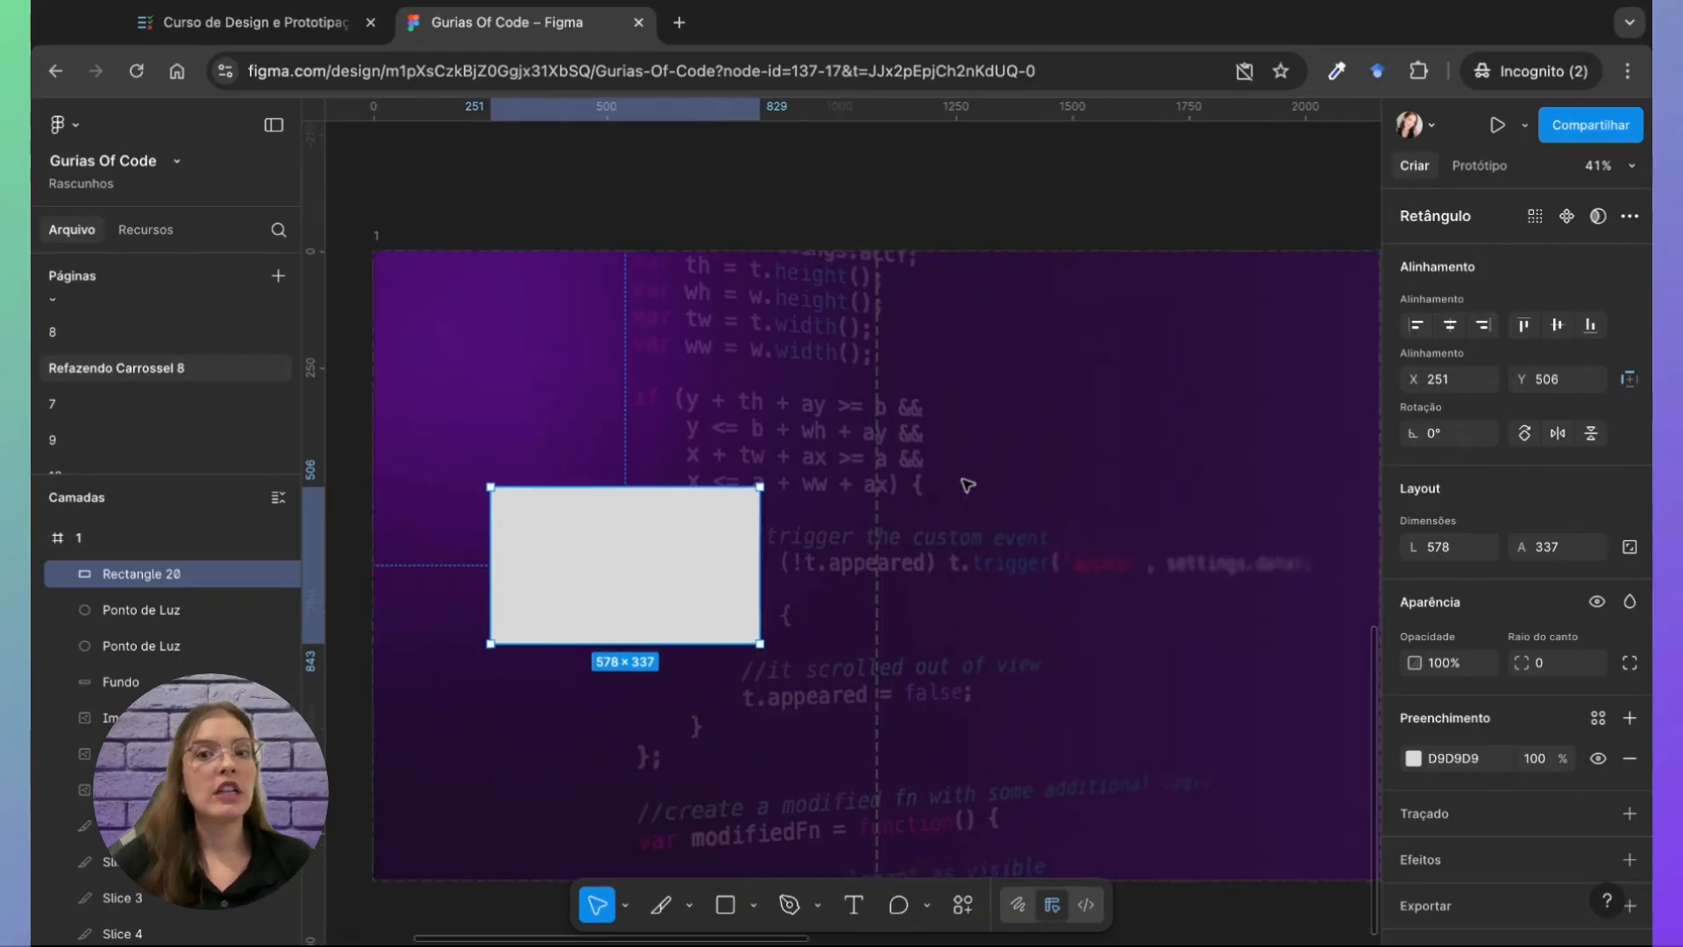
scroll(815, 506, right, 3)
scroll(815, 506, down, 1)
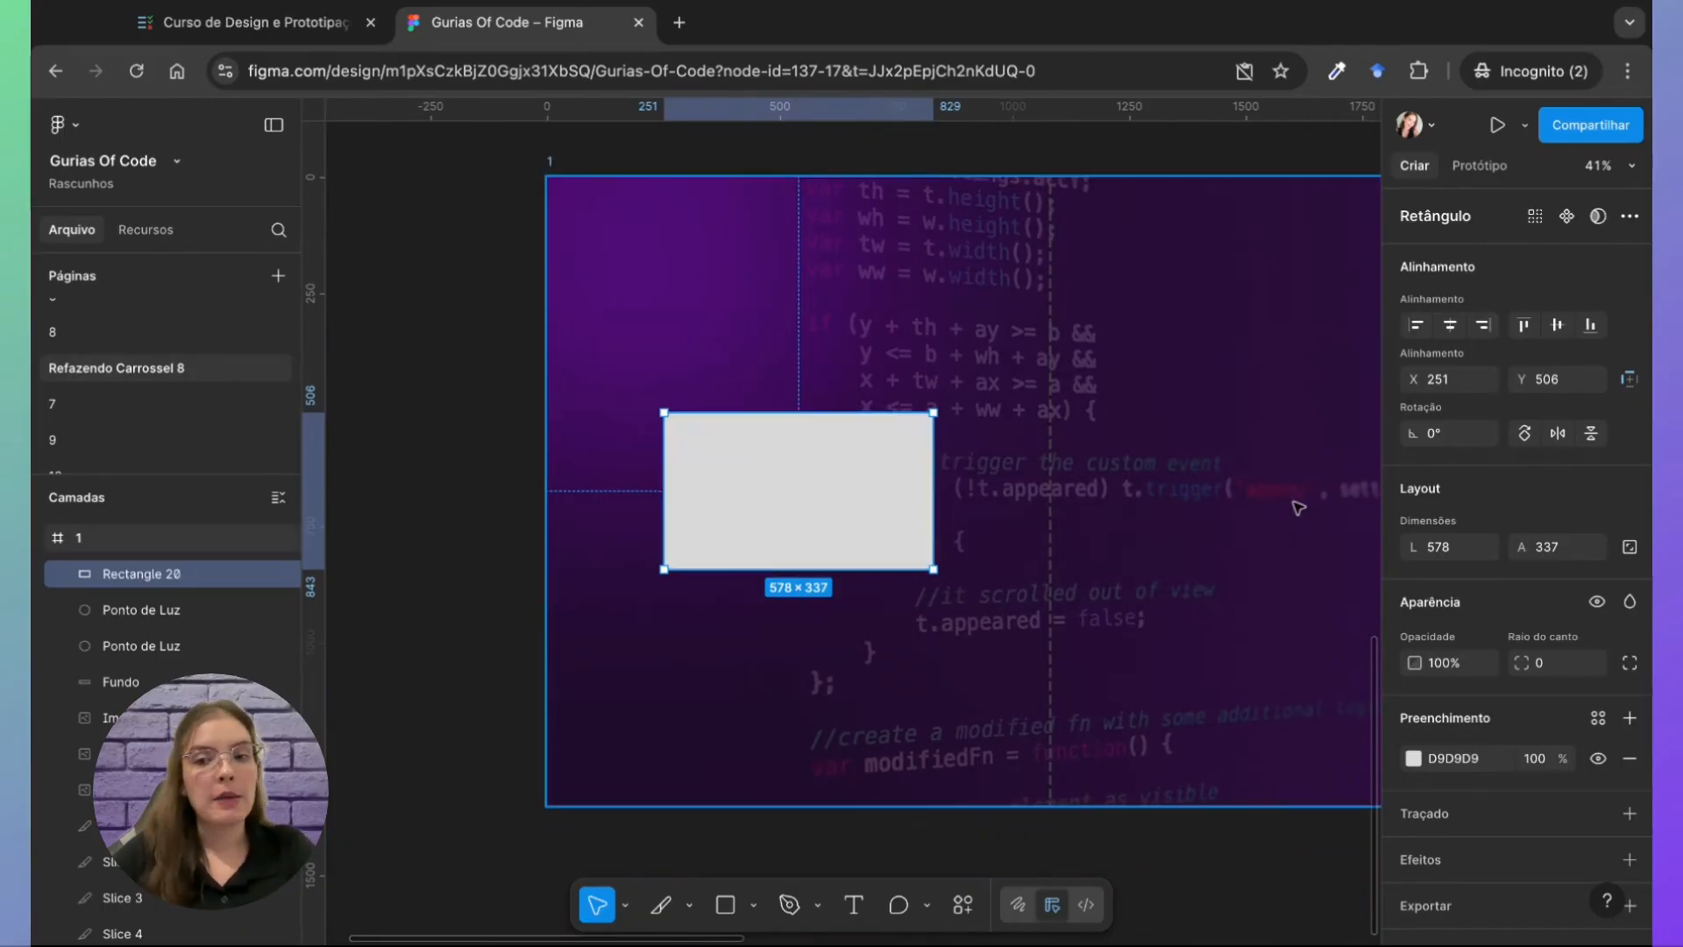
click(1550, 673)
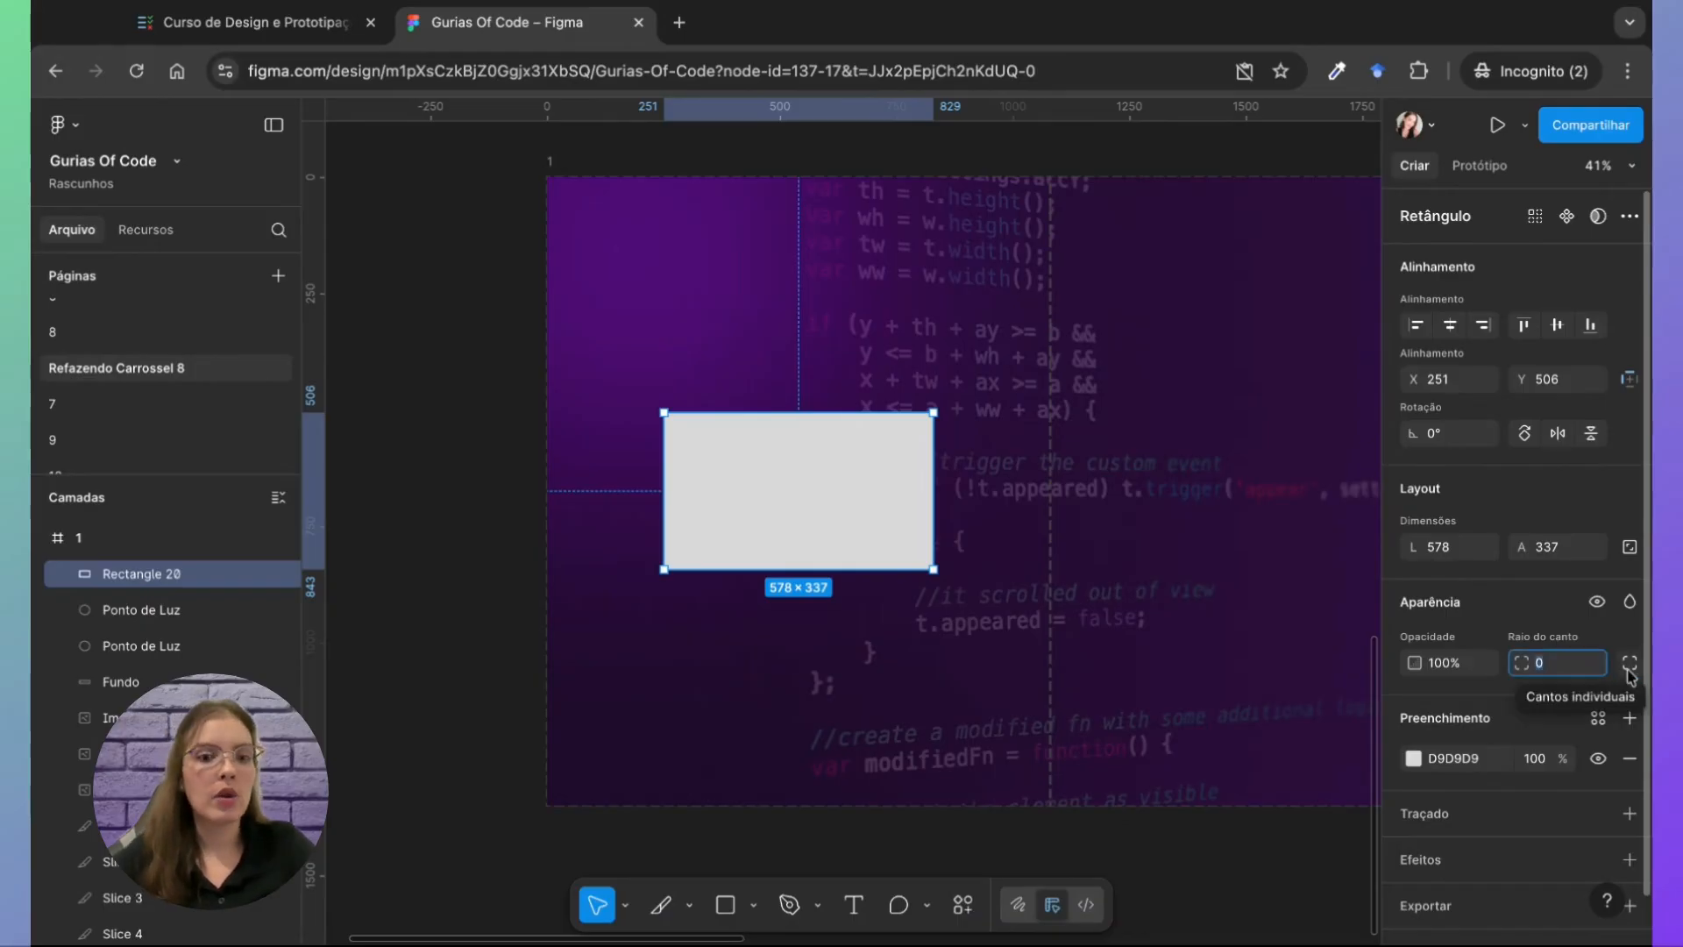
text(20)
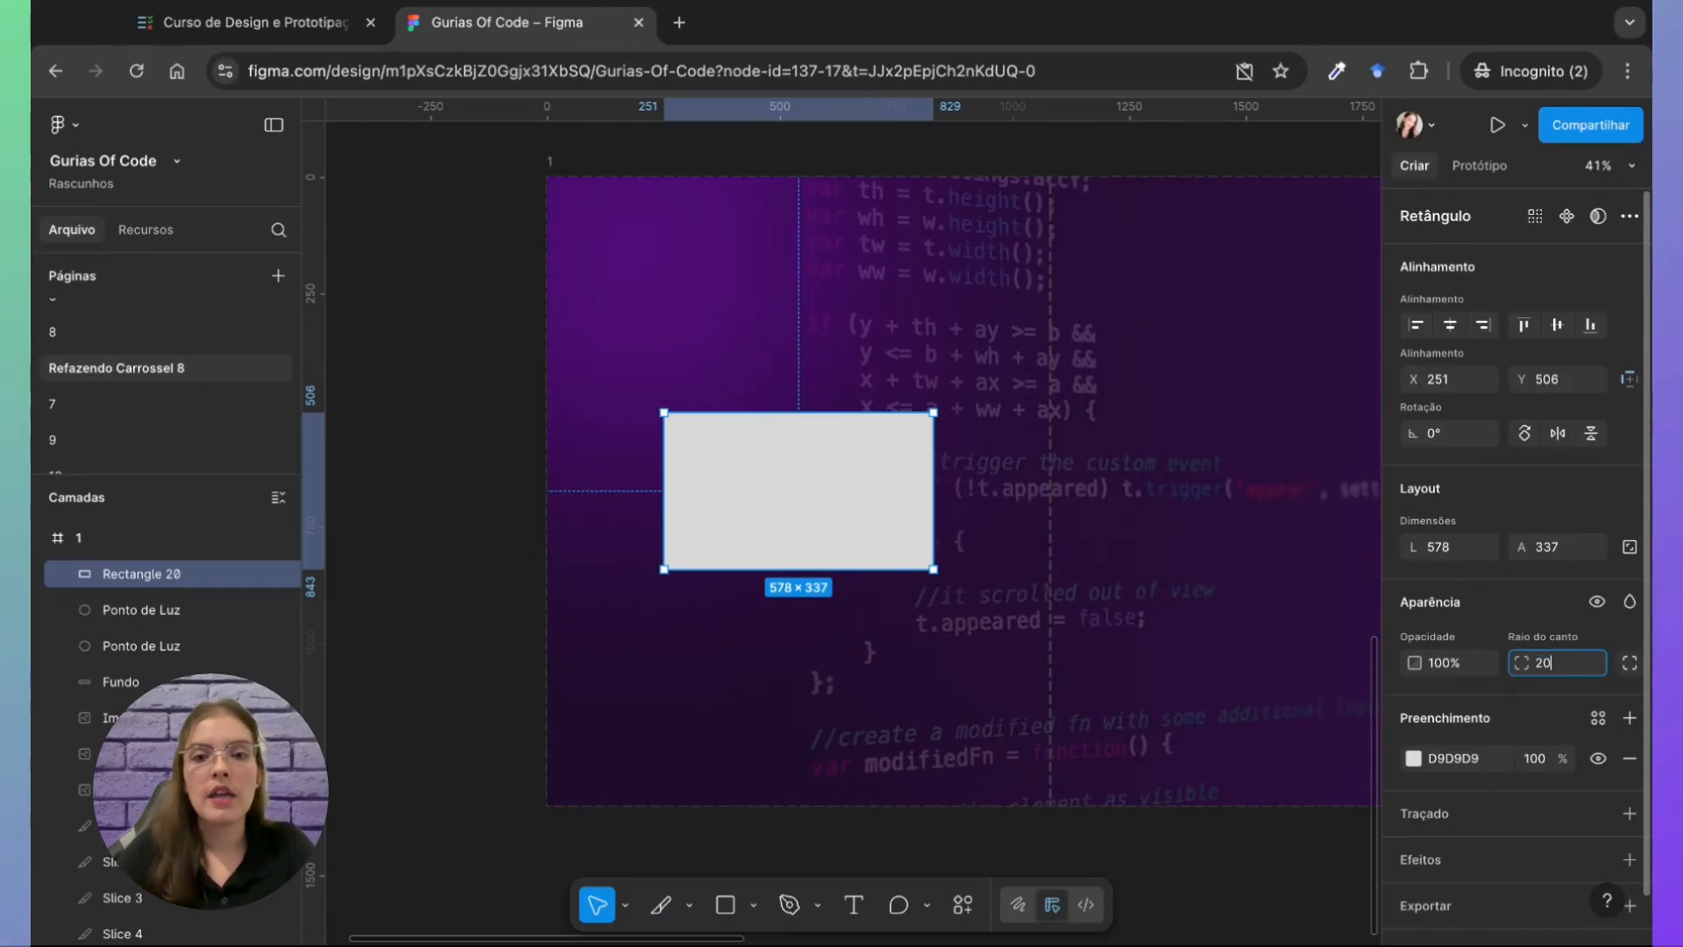
key(Return)
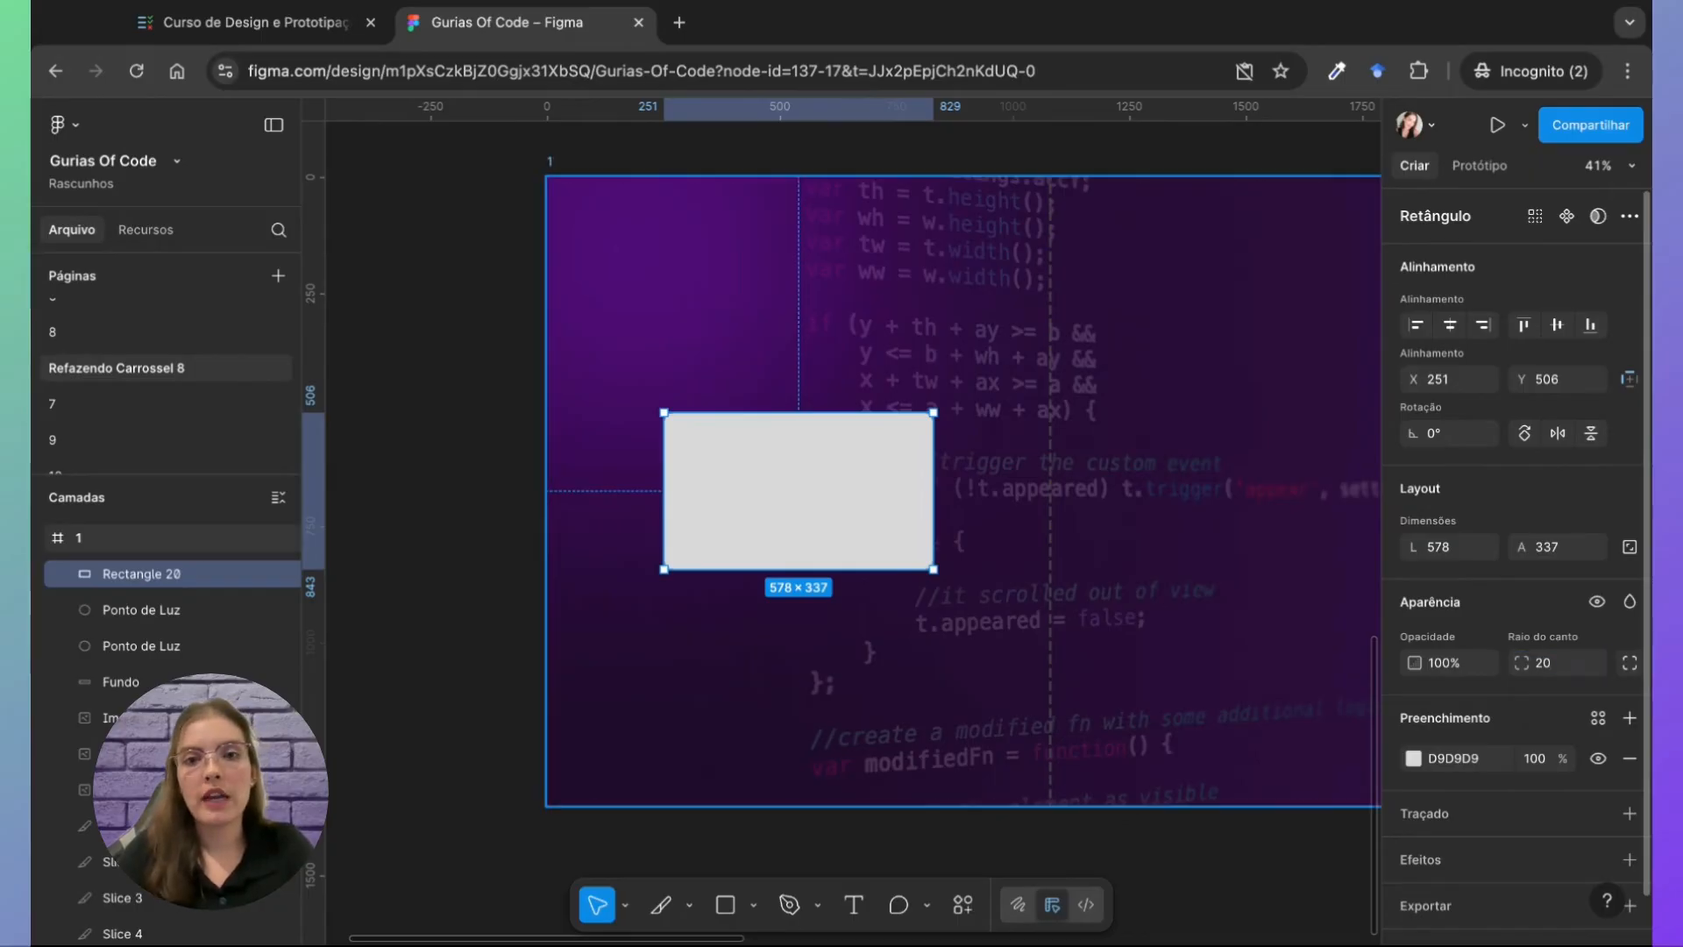
click(888, 843)
click(875, 503)
Step: Compare the rectangle with the original carousel's backdrop and set its corner radius to 50
scroll(881, 500, up, 5)
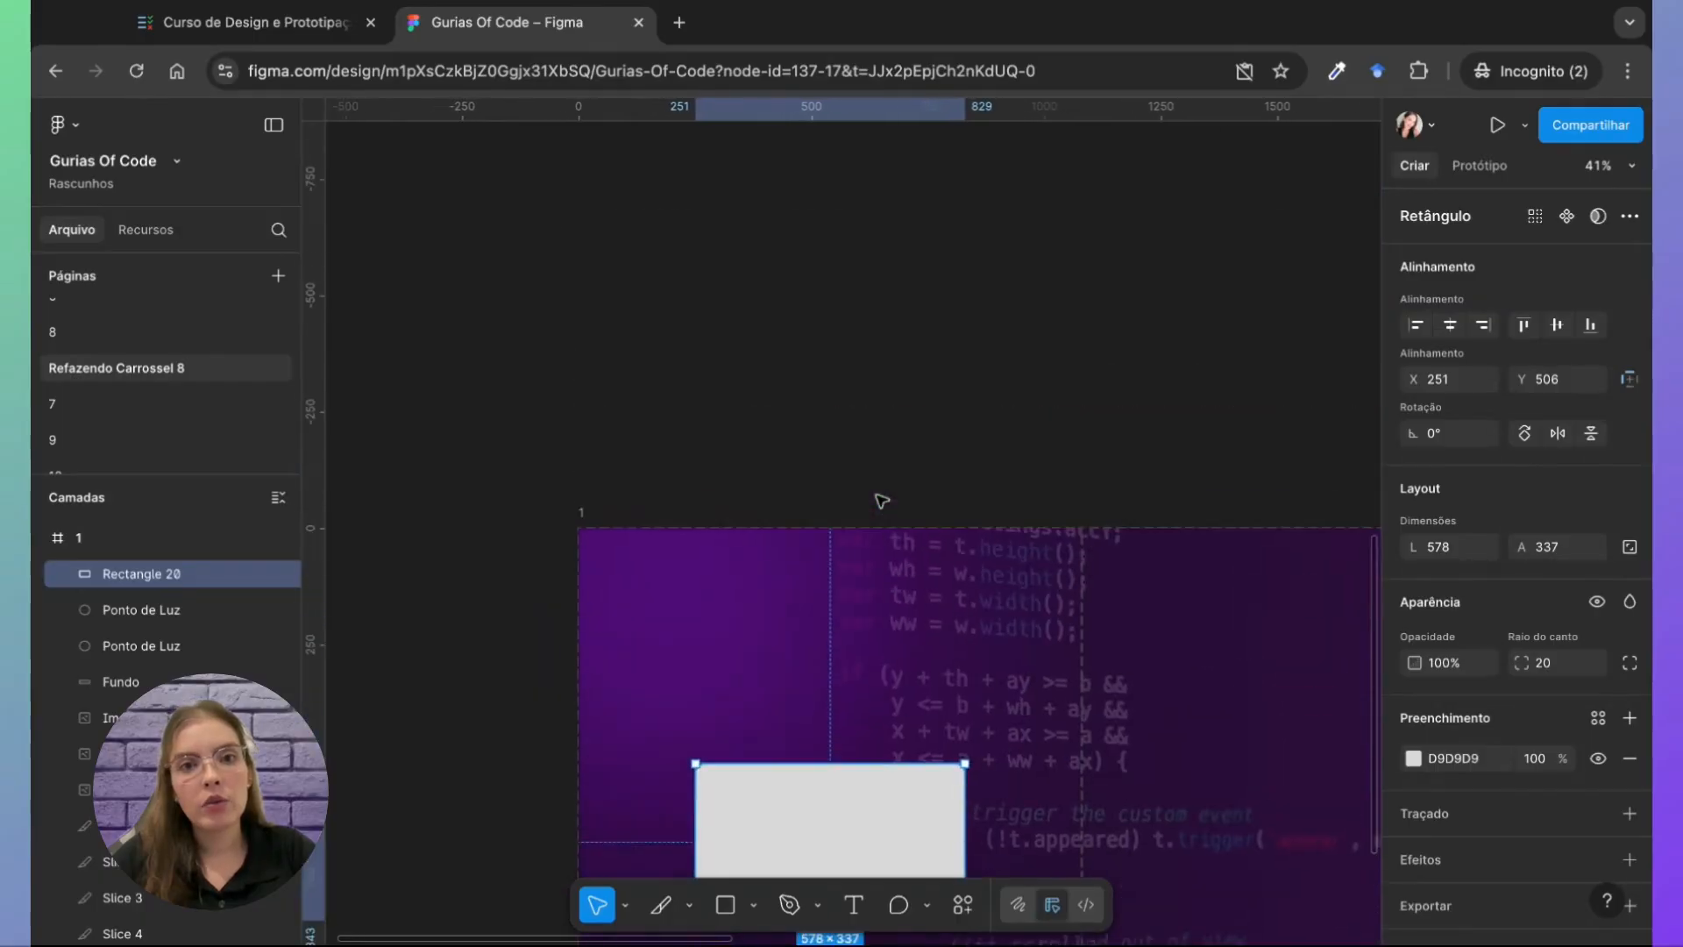
scroll(881, 500, up, 15)
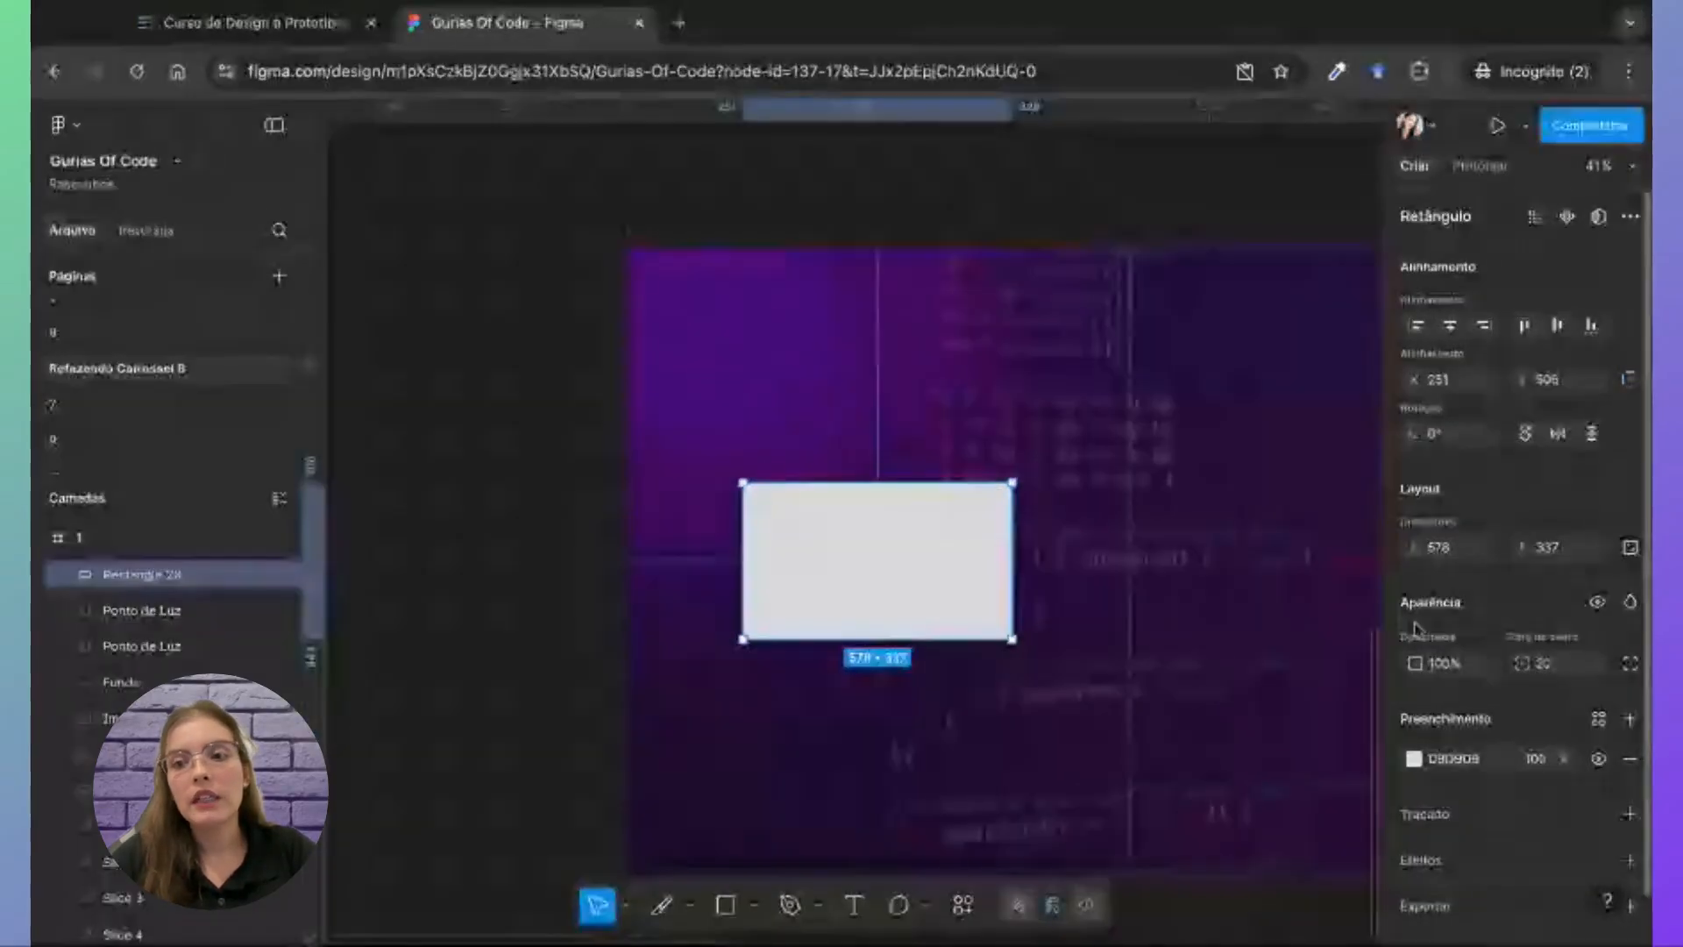
click(1588, 671)
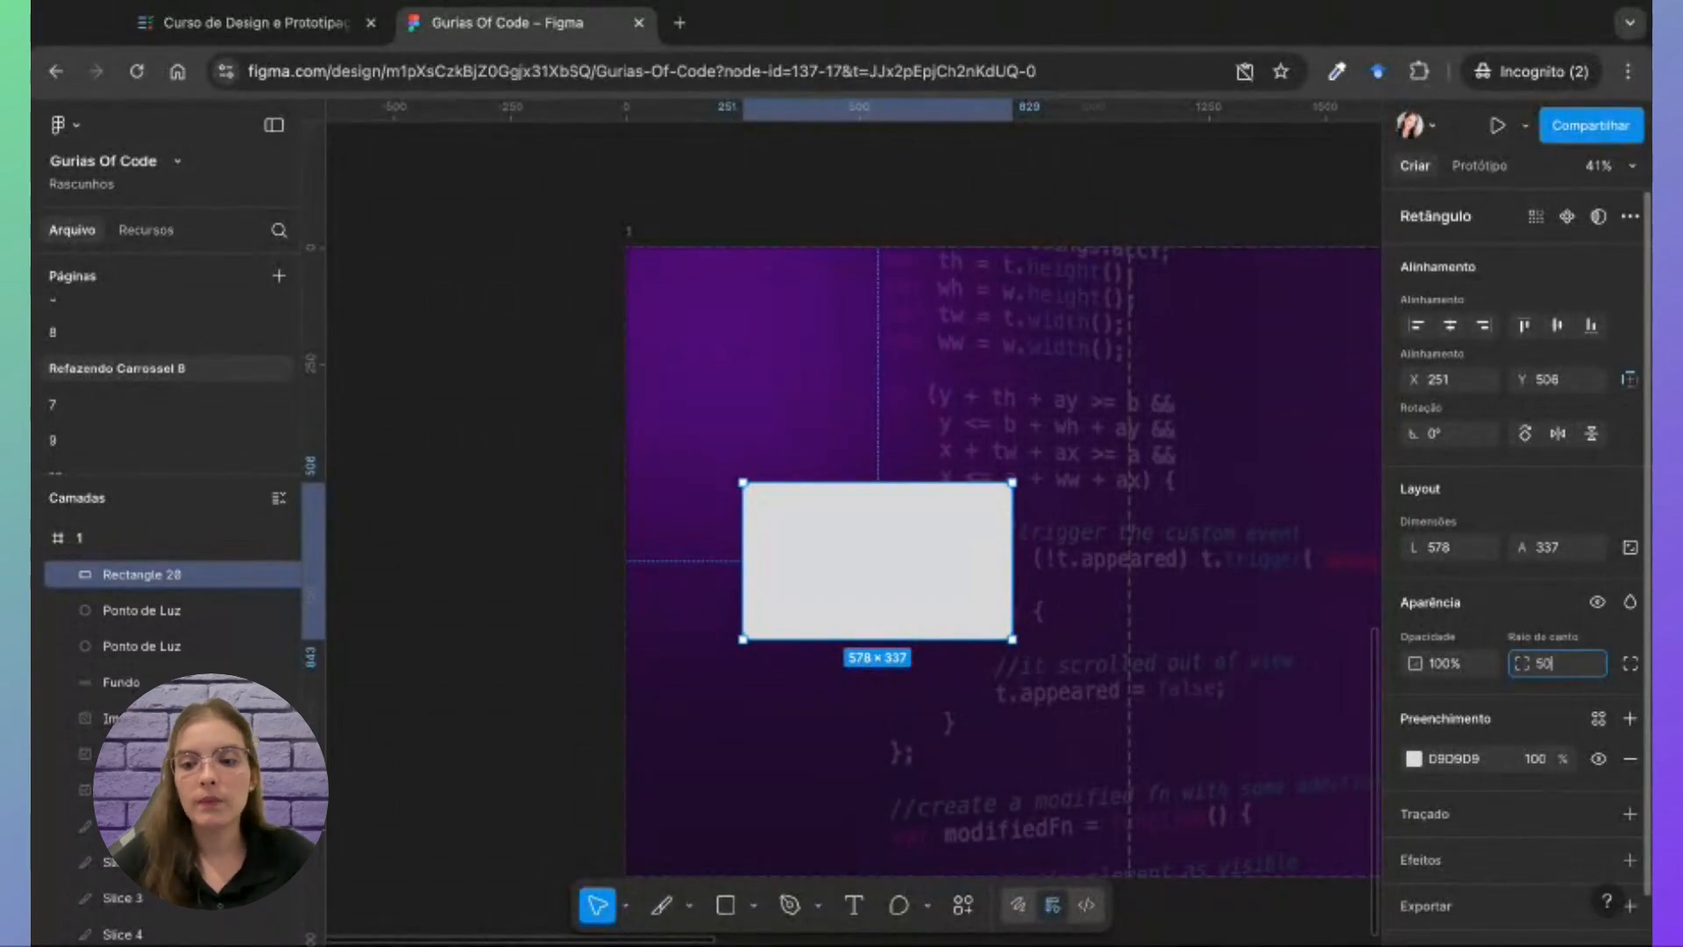
text(50)
key(Return)
scroll(857, 571, up, 5)
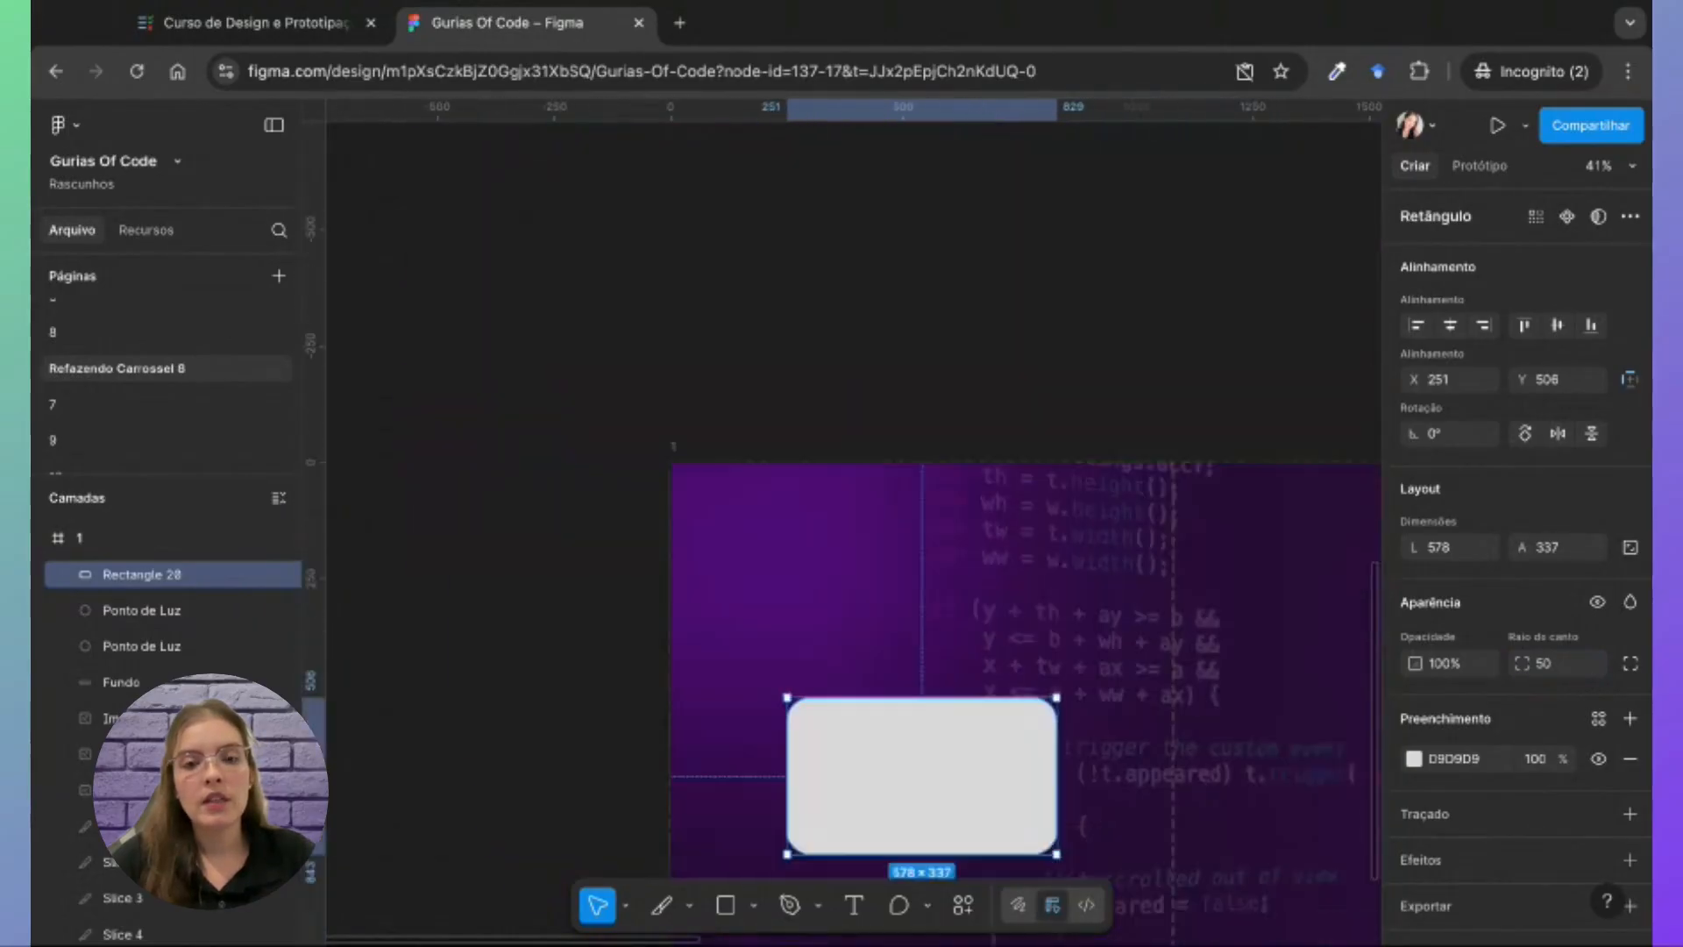
Step: Set the rectangle's corner radius to 80
scroll(1008, 526, down, 4)
click(1559, 669)
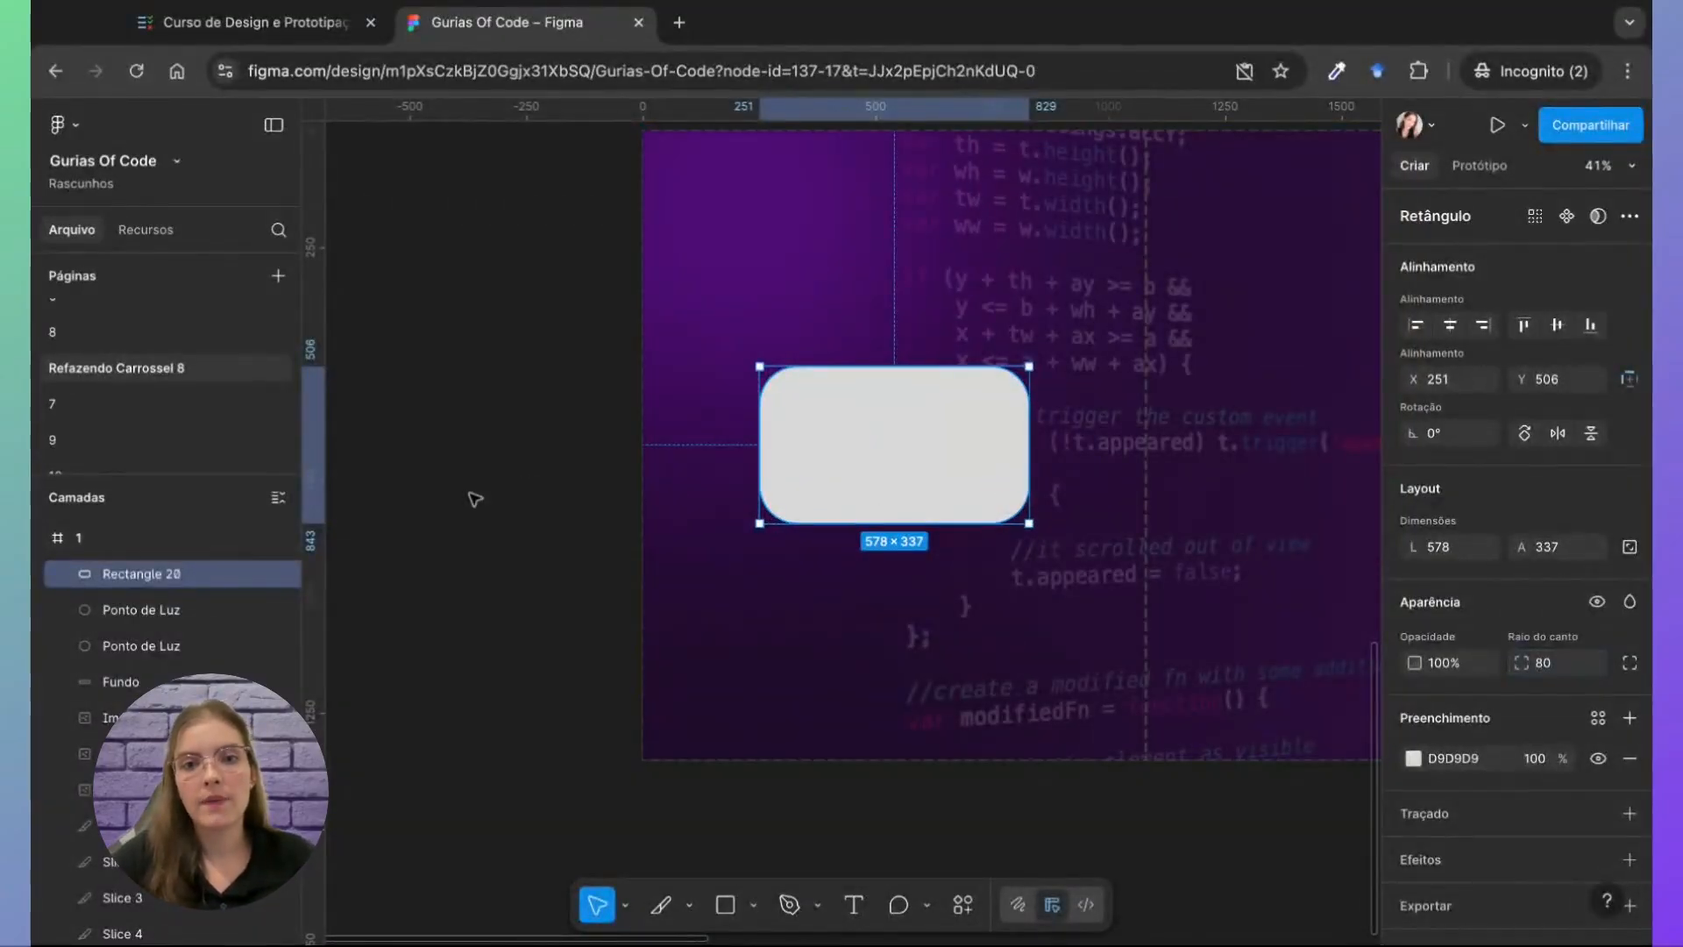
click(500, 496)
scroll(501, 501, right, 2)
Step: Fill the rectangle with the dark purple 1A0027 sampled from the backdrop shape on the original carousel's first slide
click(881, 472)
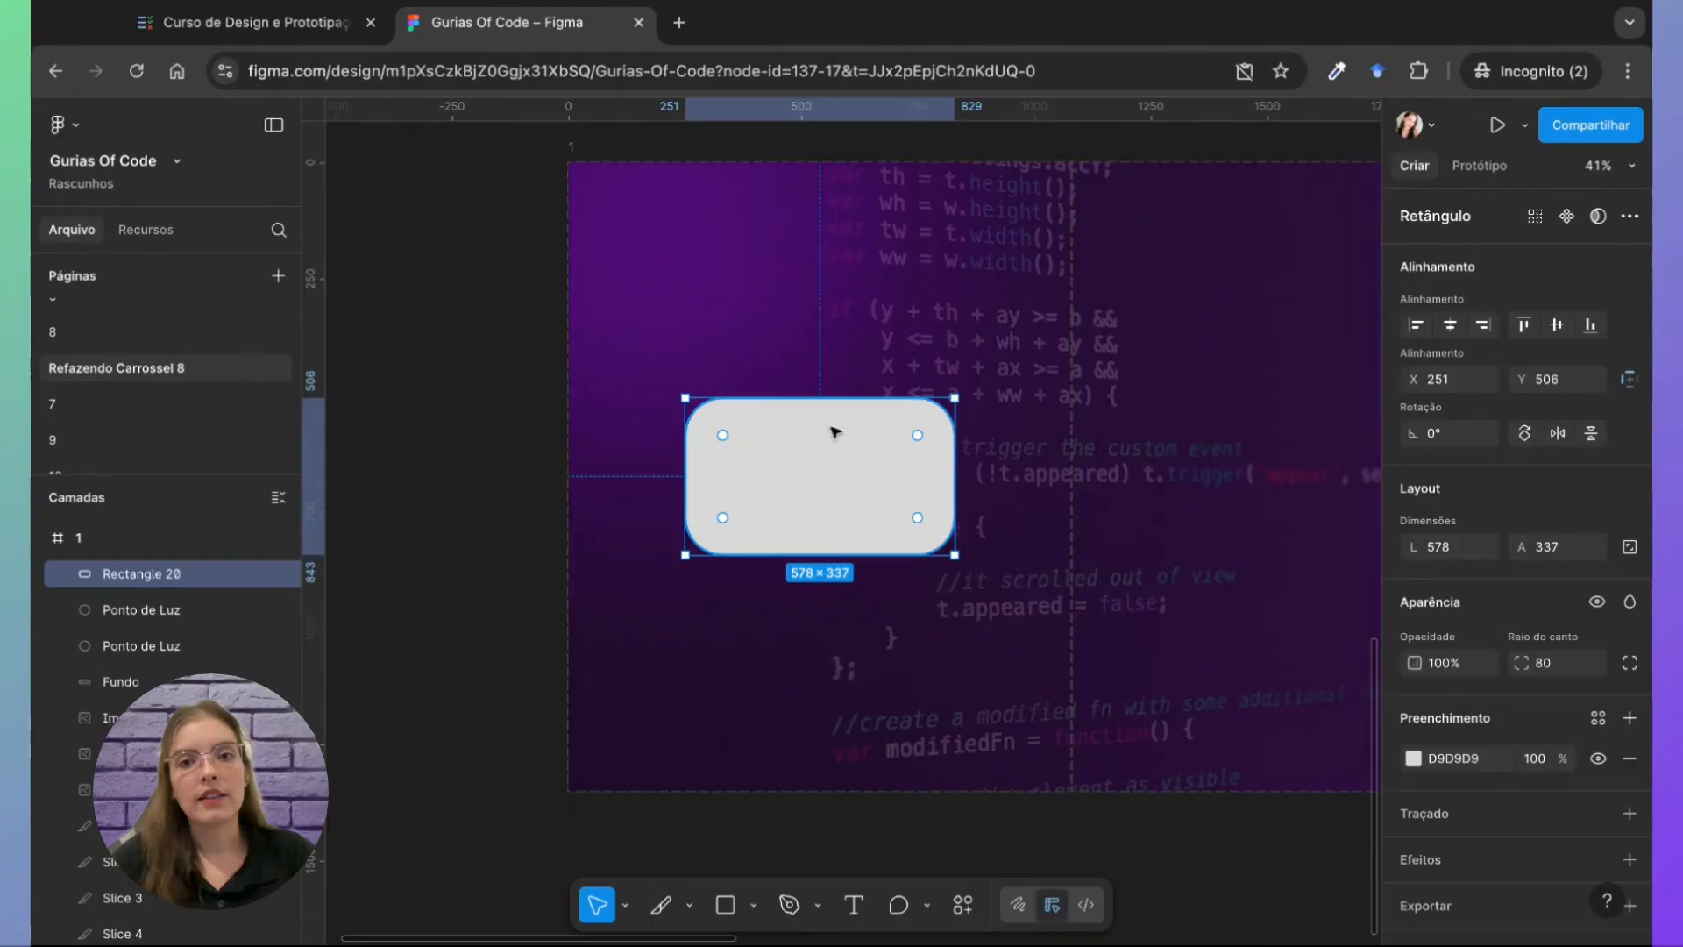
scroll(834, 429, up, 8)
scroll(836, 432, down, 10)
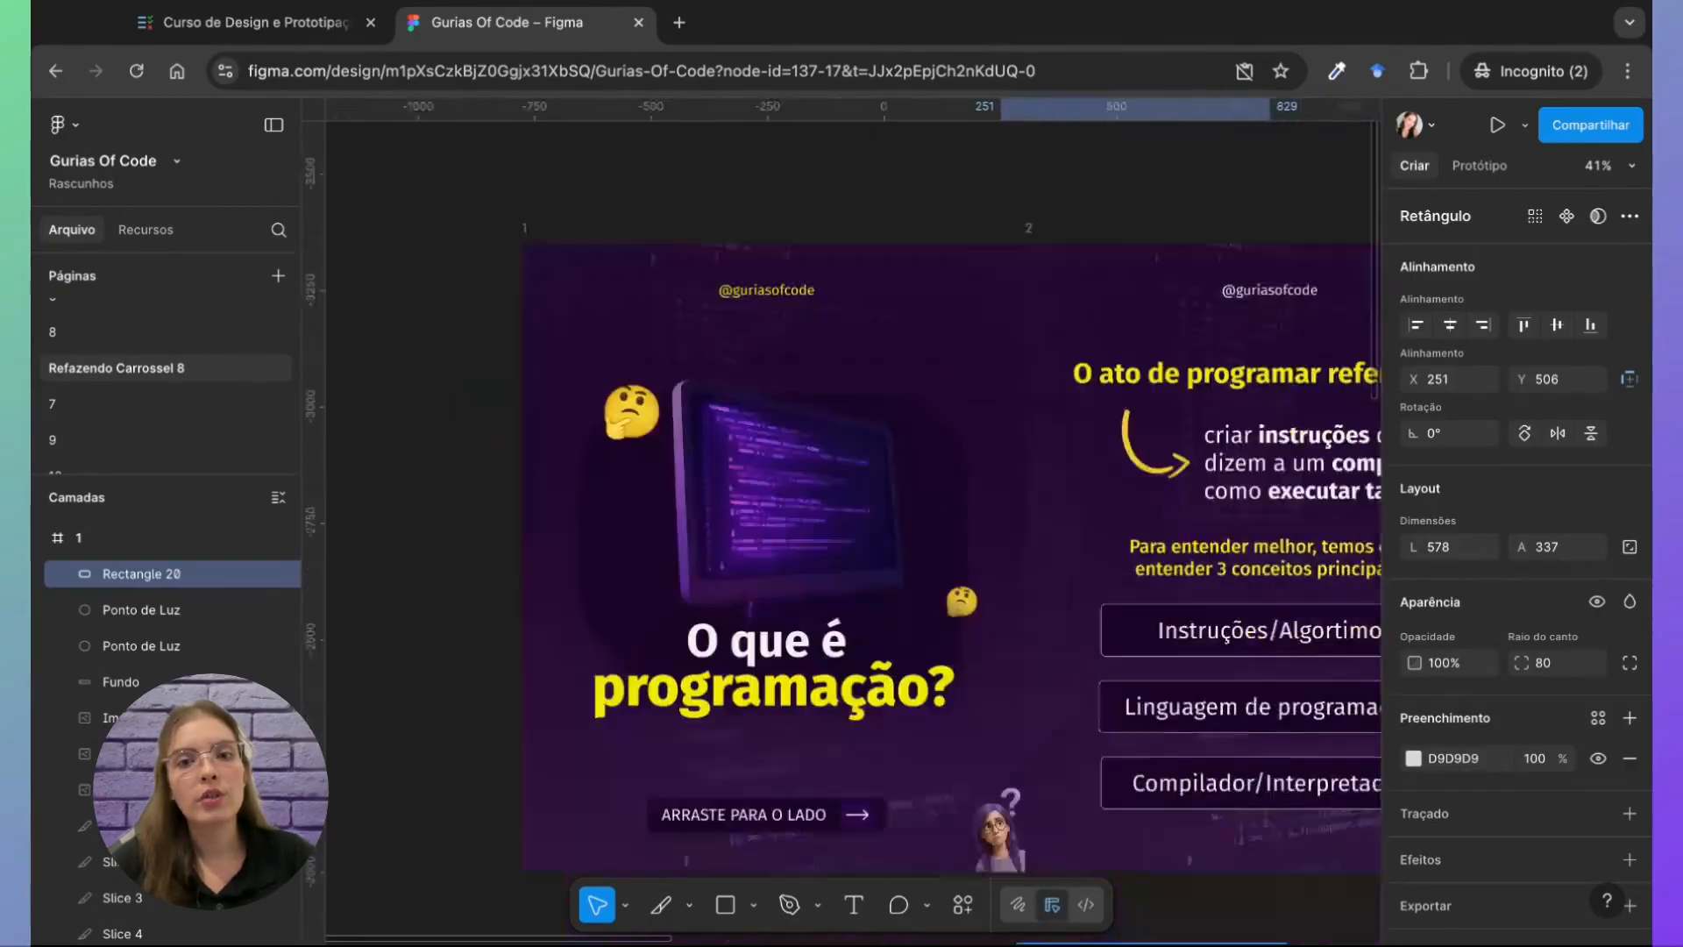
scroll(1262, 724, down, 3)
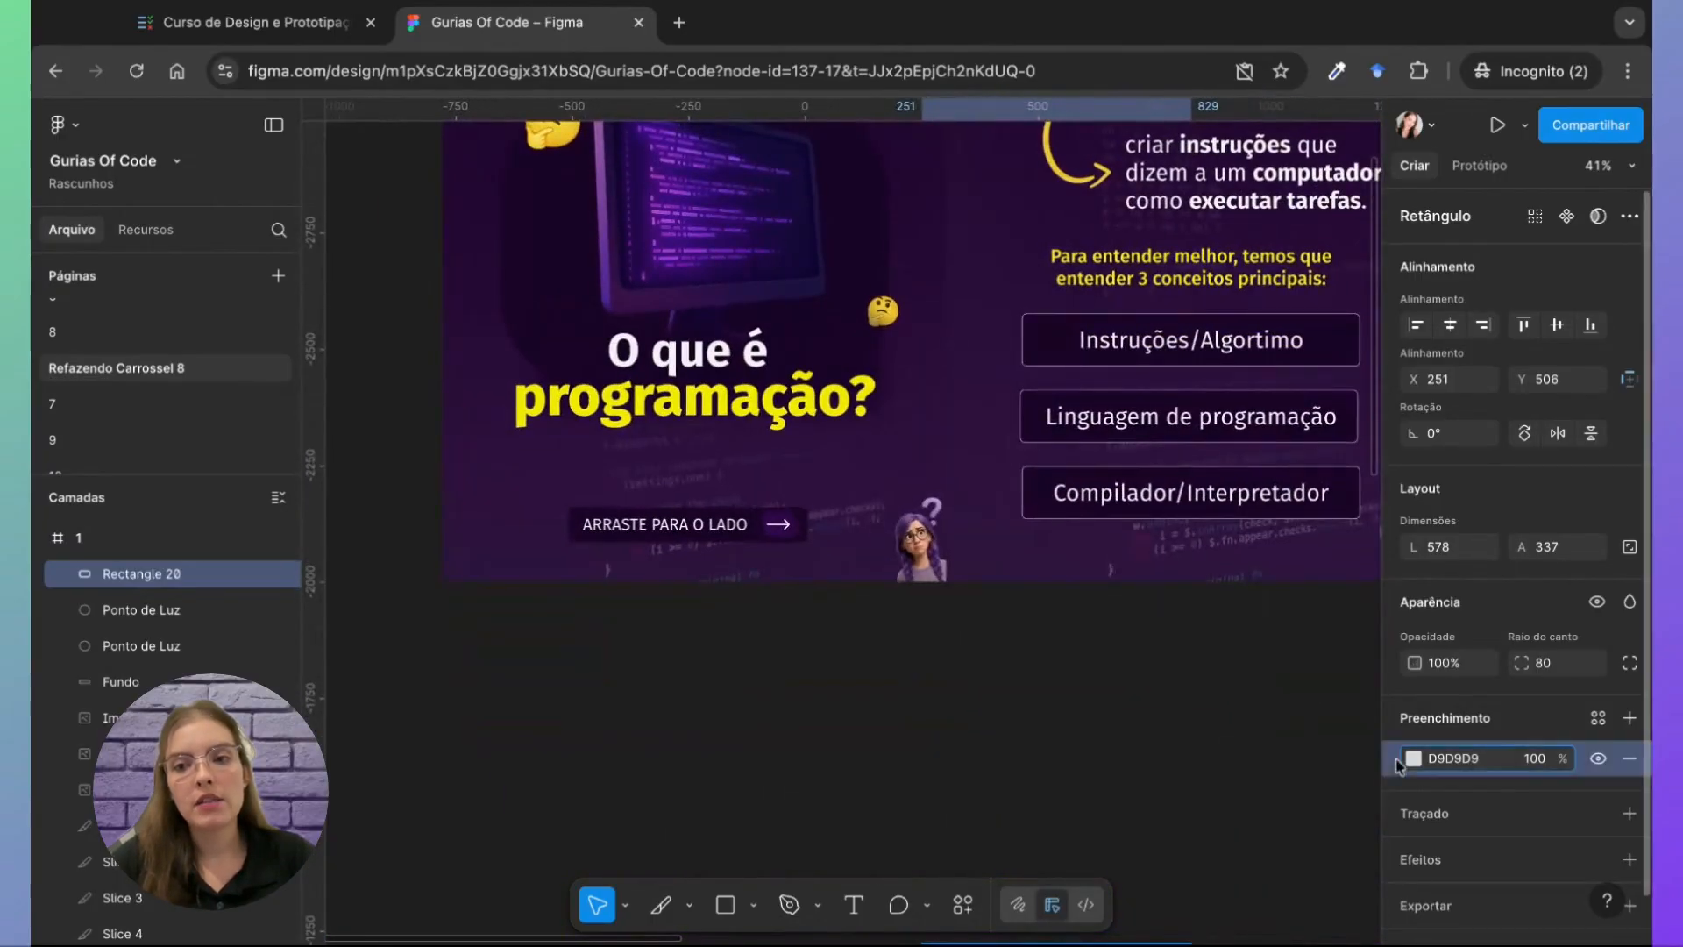
click(1412, 759)
click(1143, 703)
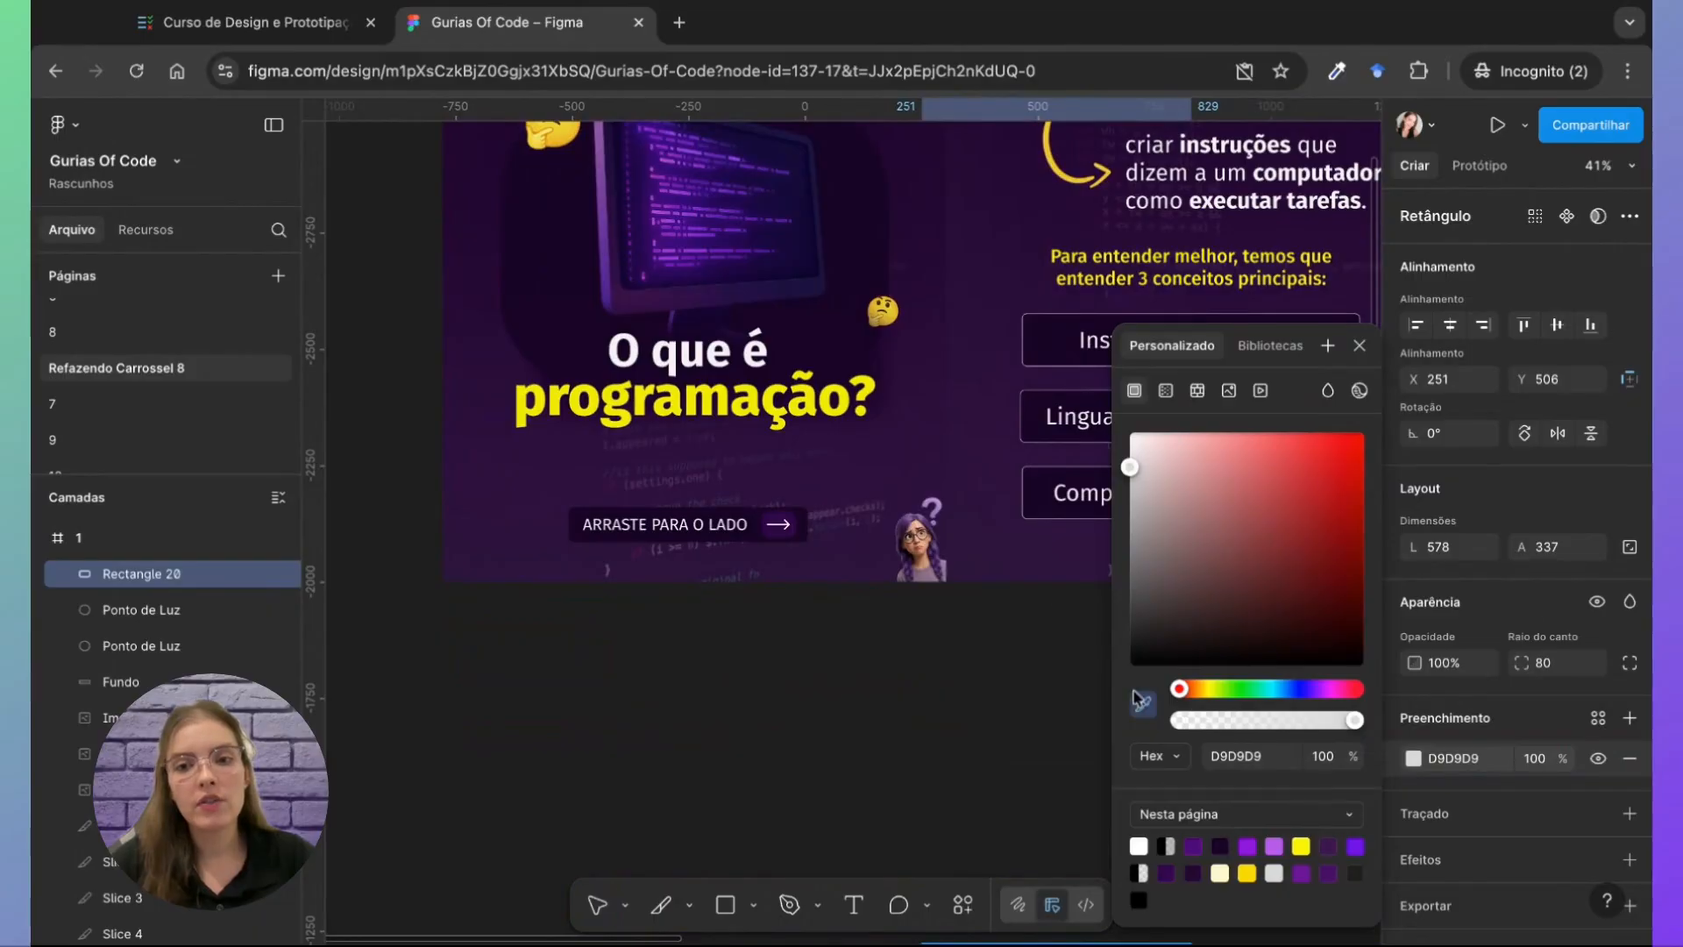
click(828, 317)
scroll(895, 601, down, 15)
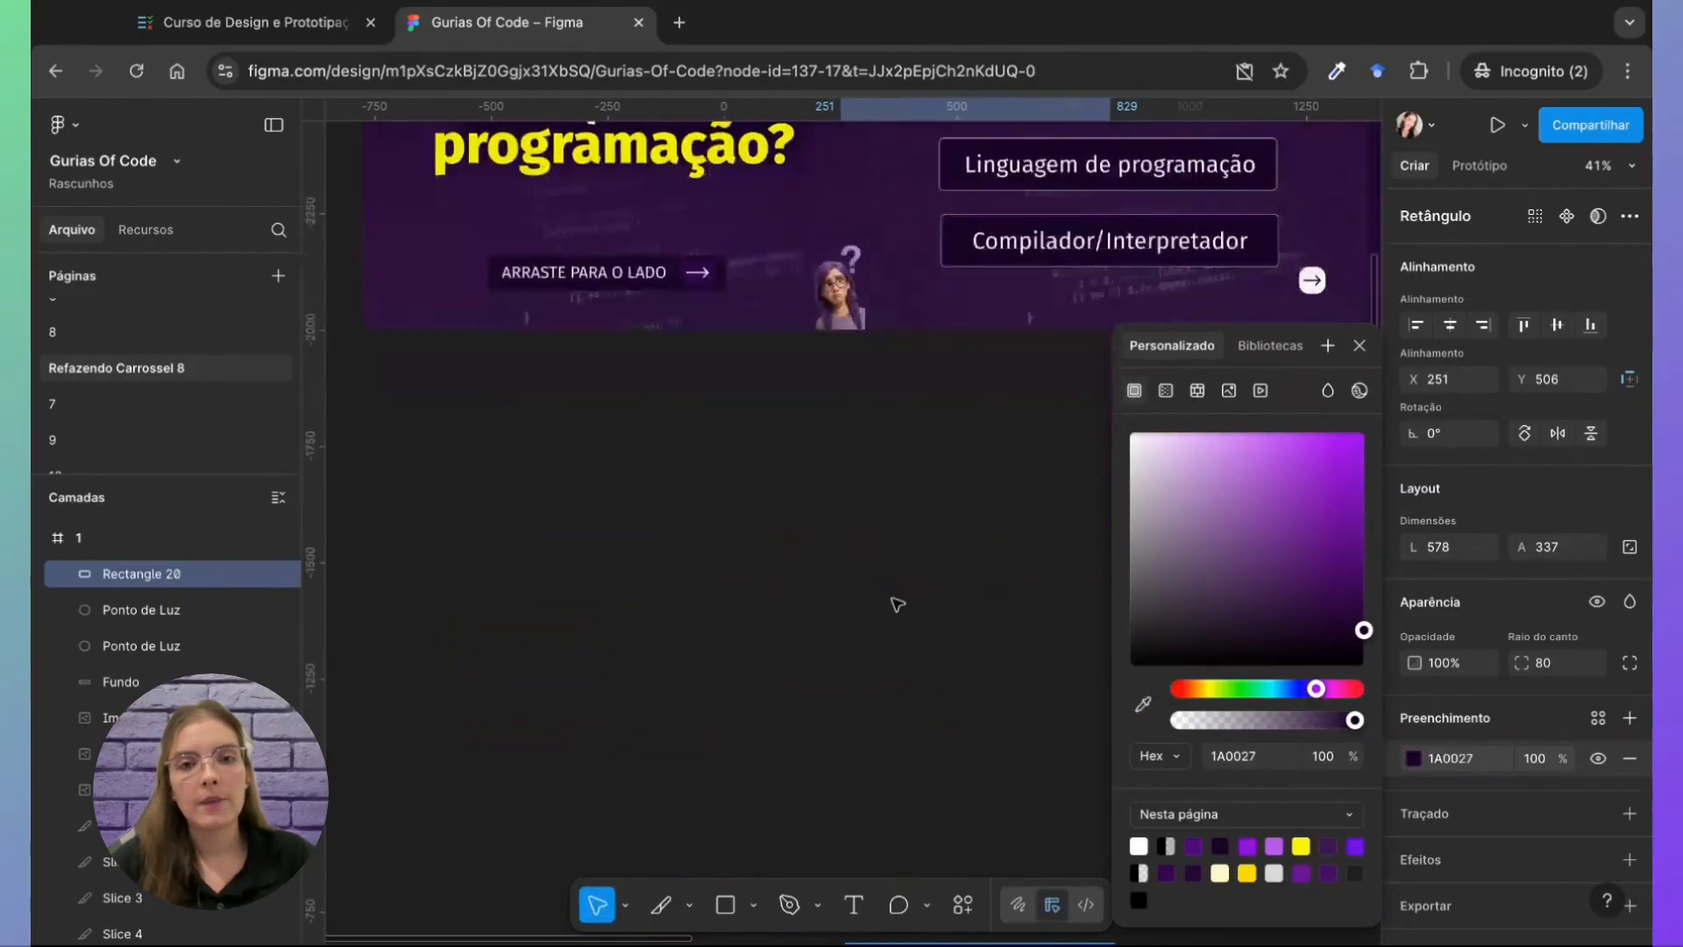
scroll(891, 599, down, 5)
click(846, 787)
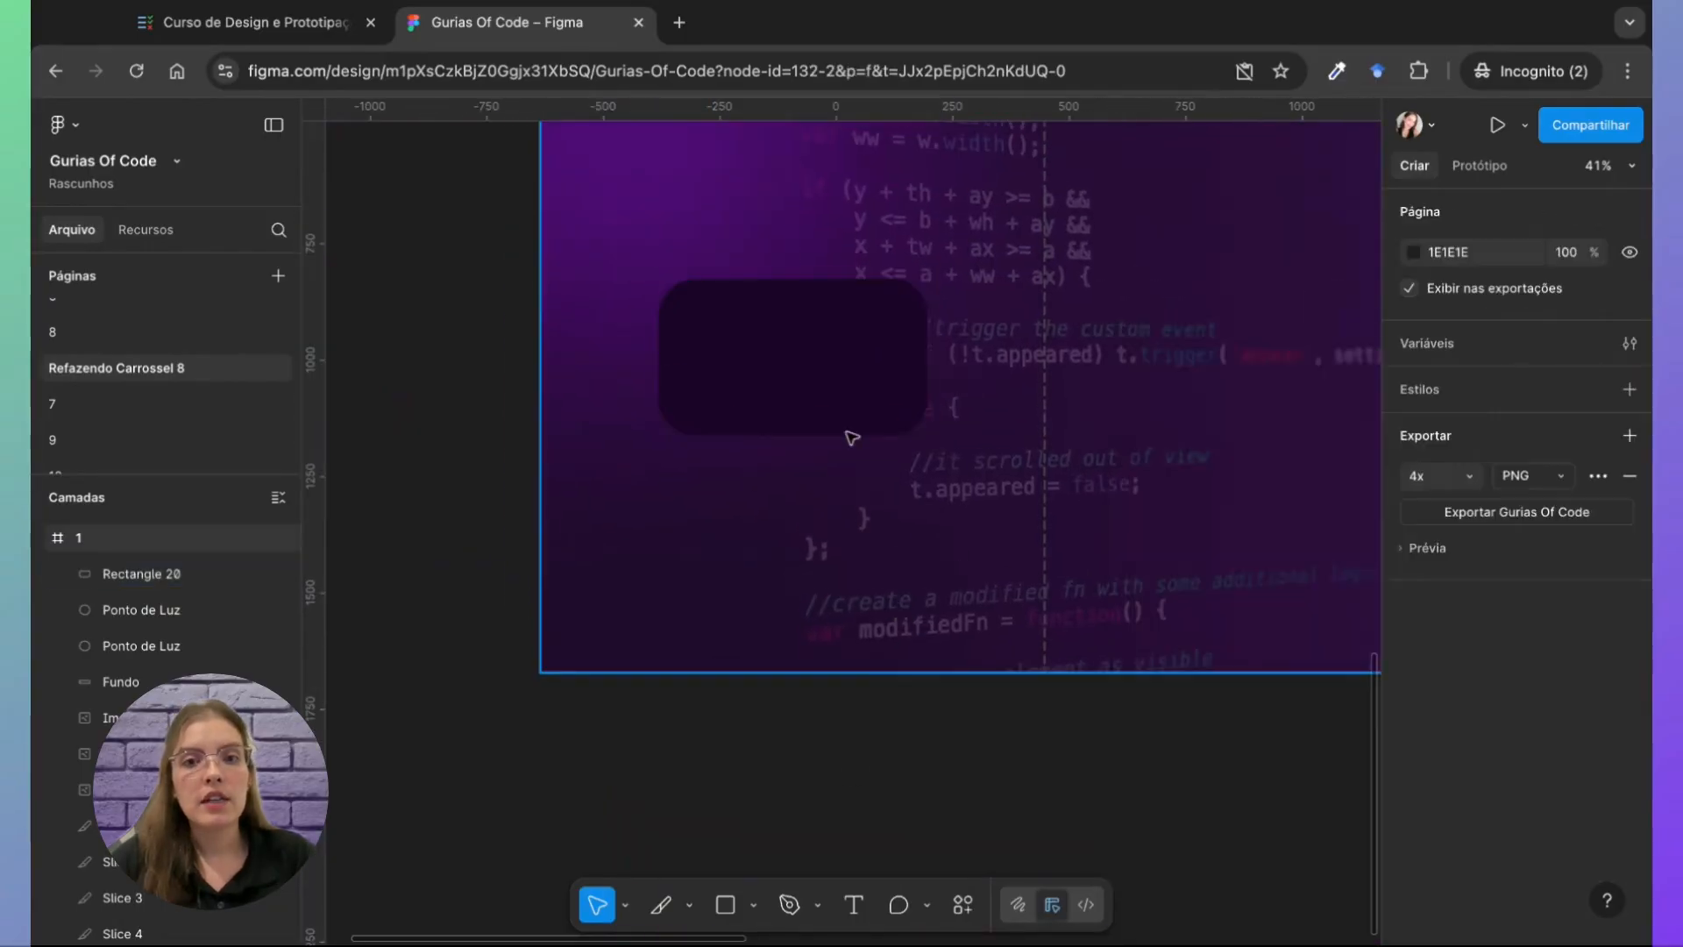
Step: Try the lighter purple 6B00A0 as the rectangle's fill and undo the colour change
mouse_move(800, 328)
mouse_down()
mouse_move(814, 342)
mouse_move(801, 327)
mouse_up()
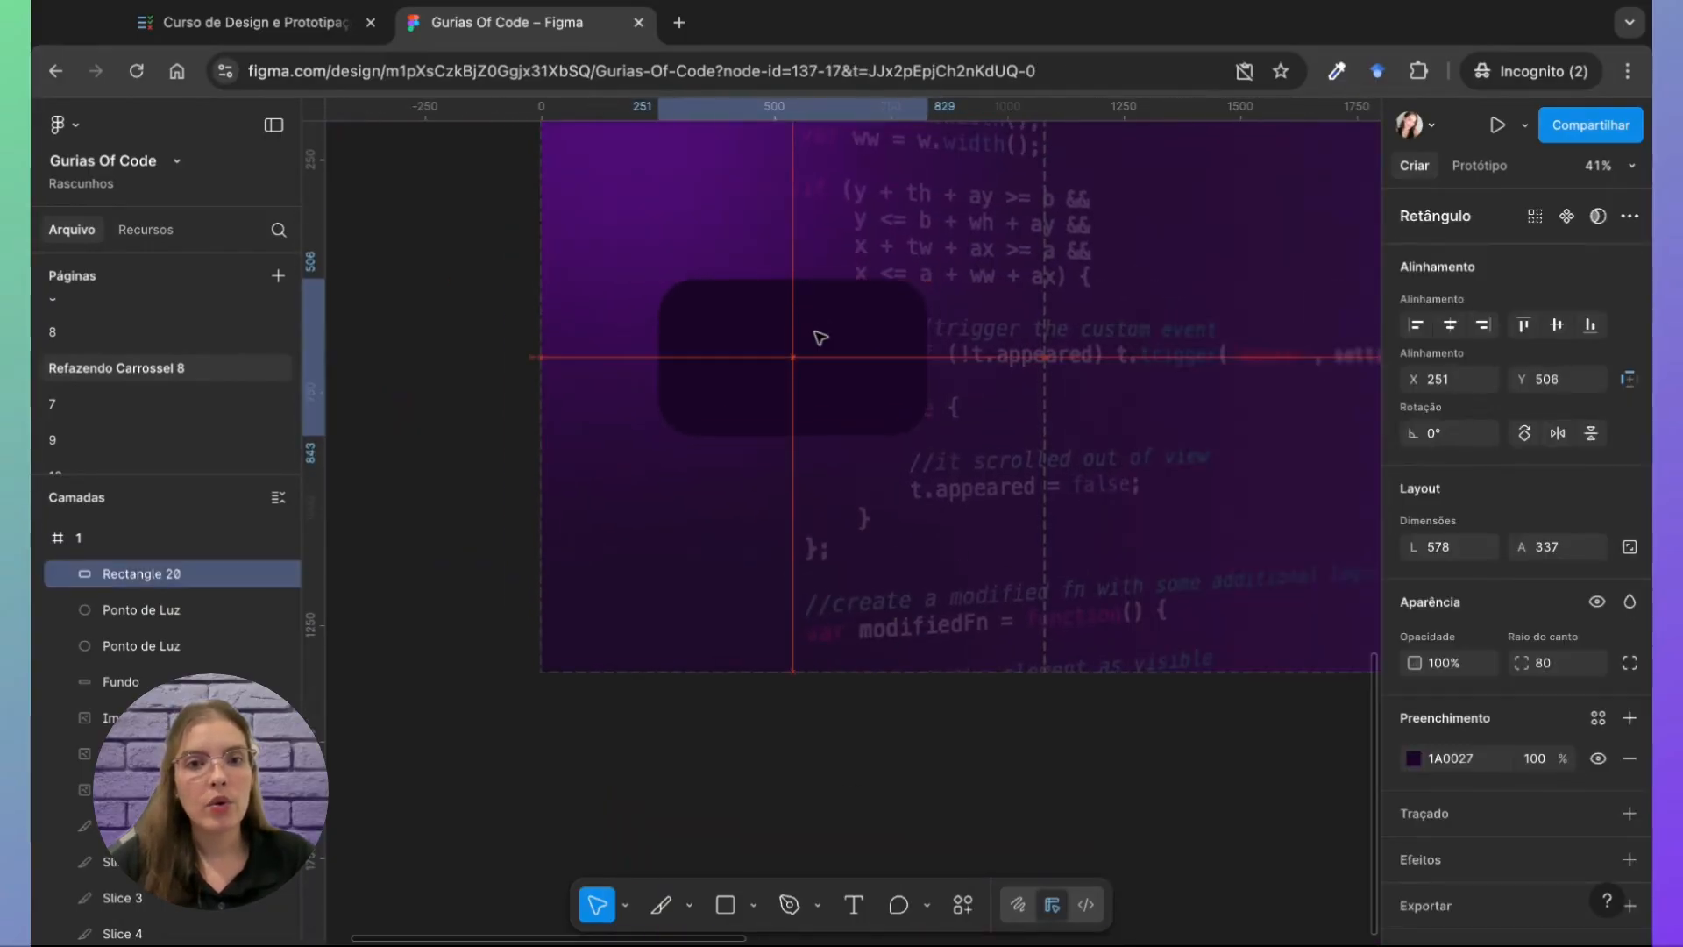
click(1413, 758)
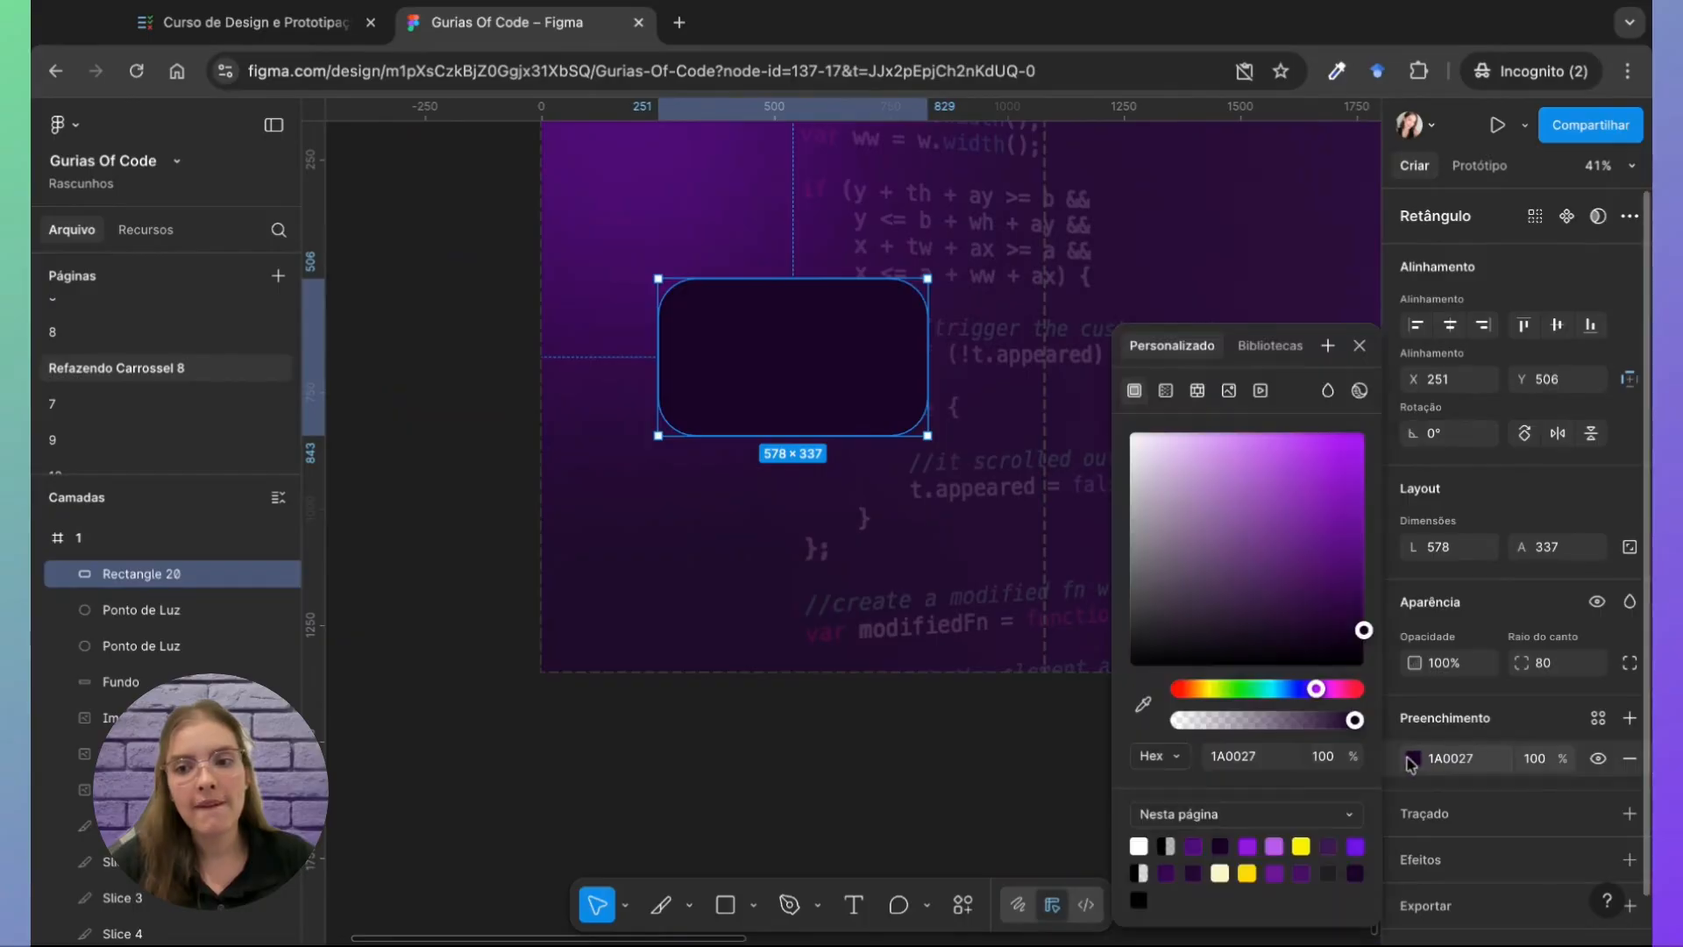
drag(1364, 629, 1364, 518)
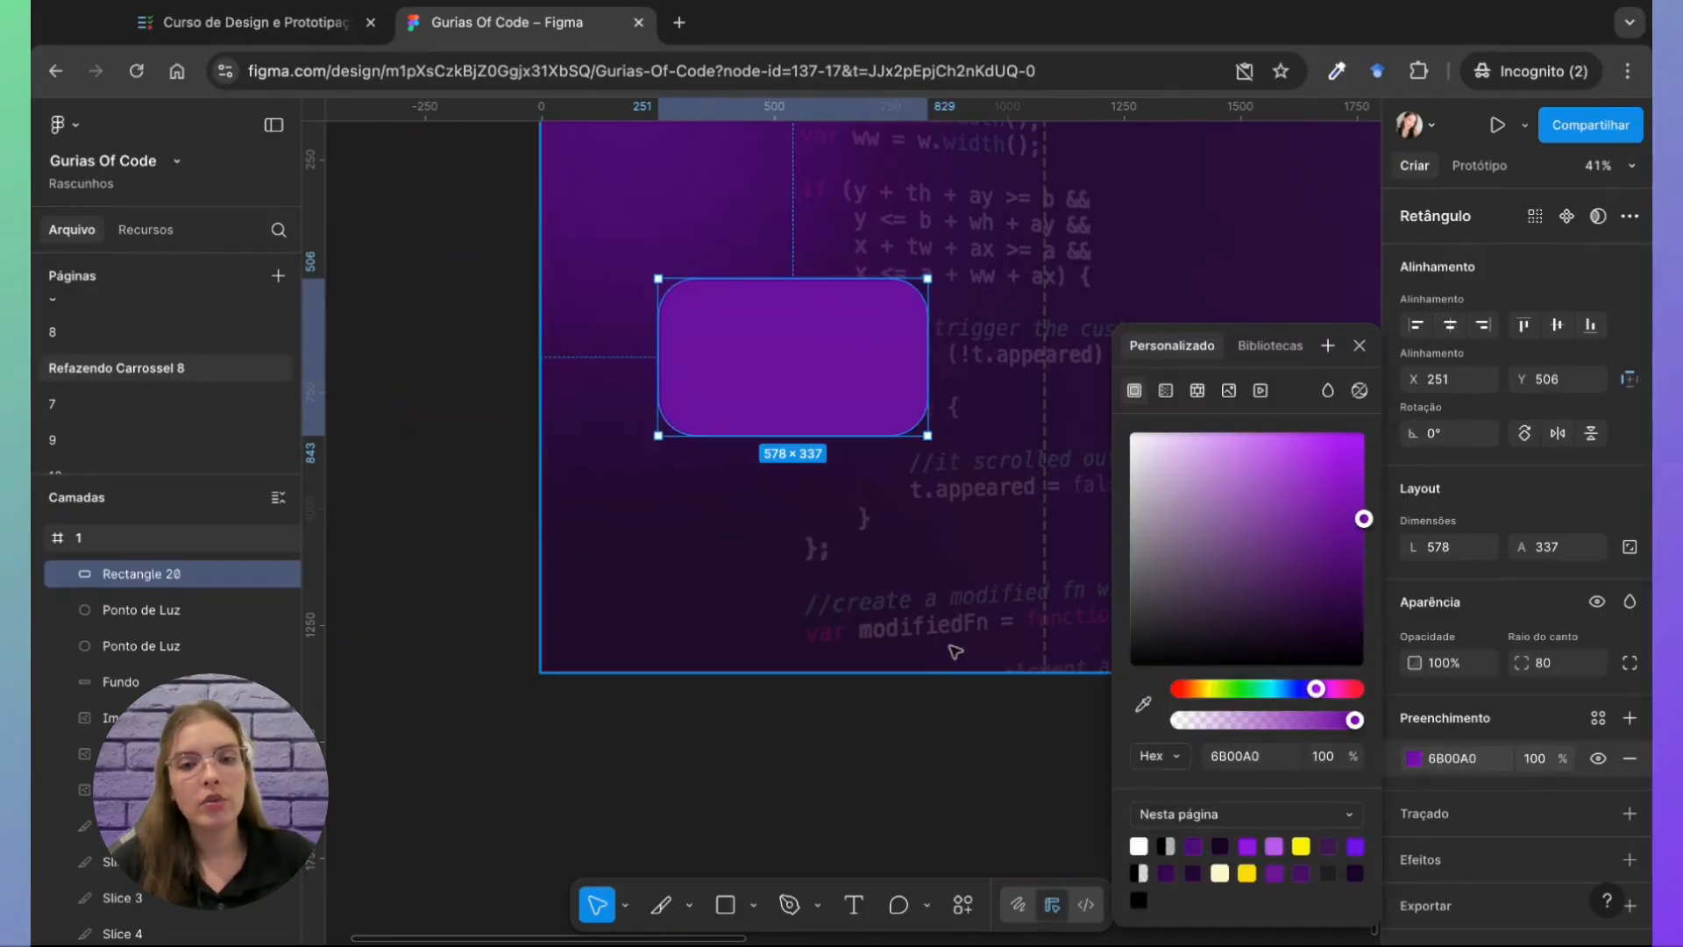
click(952, 803)
key(ctrl+z)
key(ctrl+z)
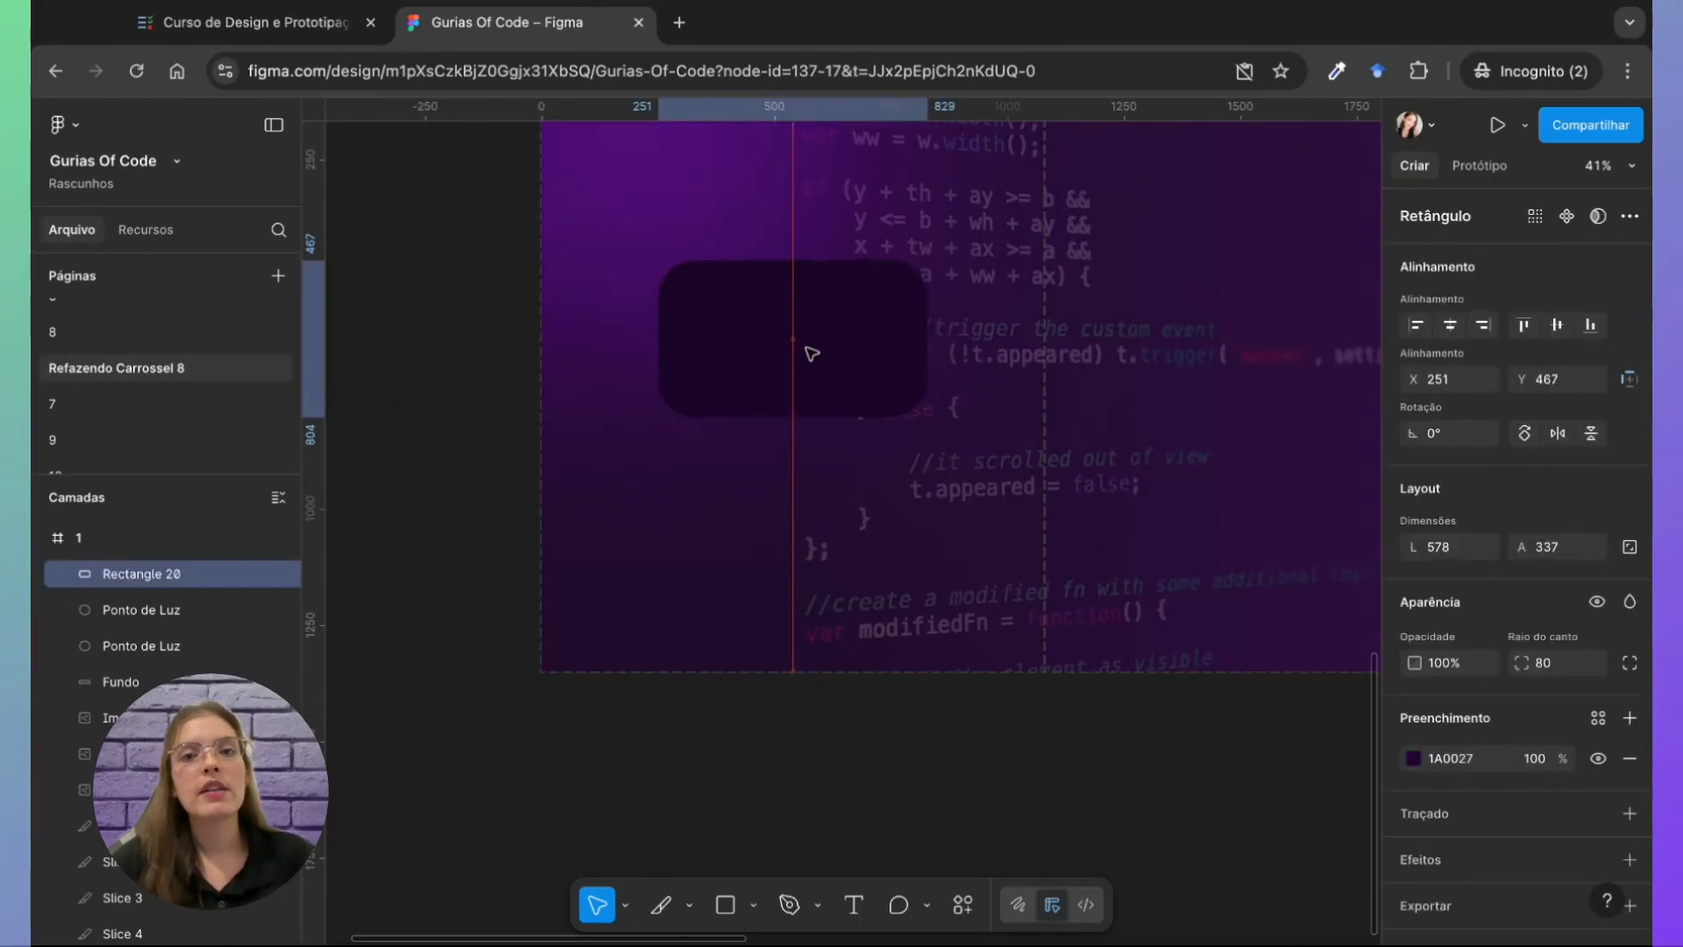
drag(827, 365, 827, 365)
Step: Create a new colour style named Cor 1 for the file
scroll(974, 504, right, 1)
scroll(980, 509, right, 1)
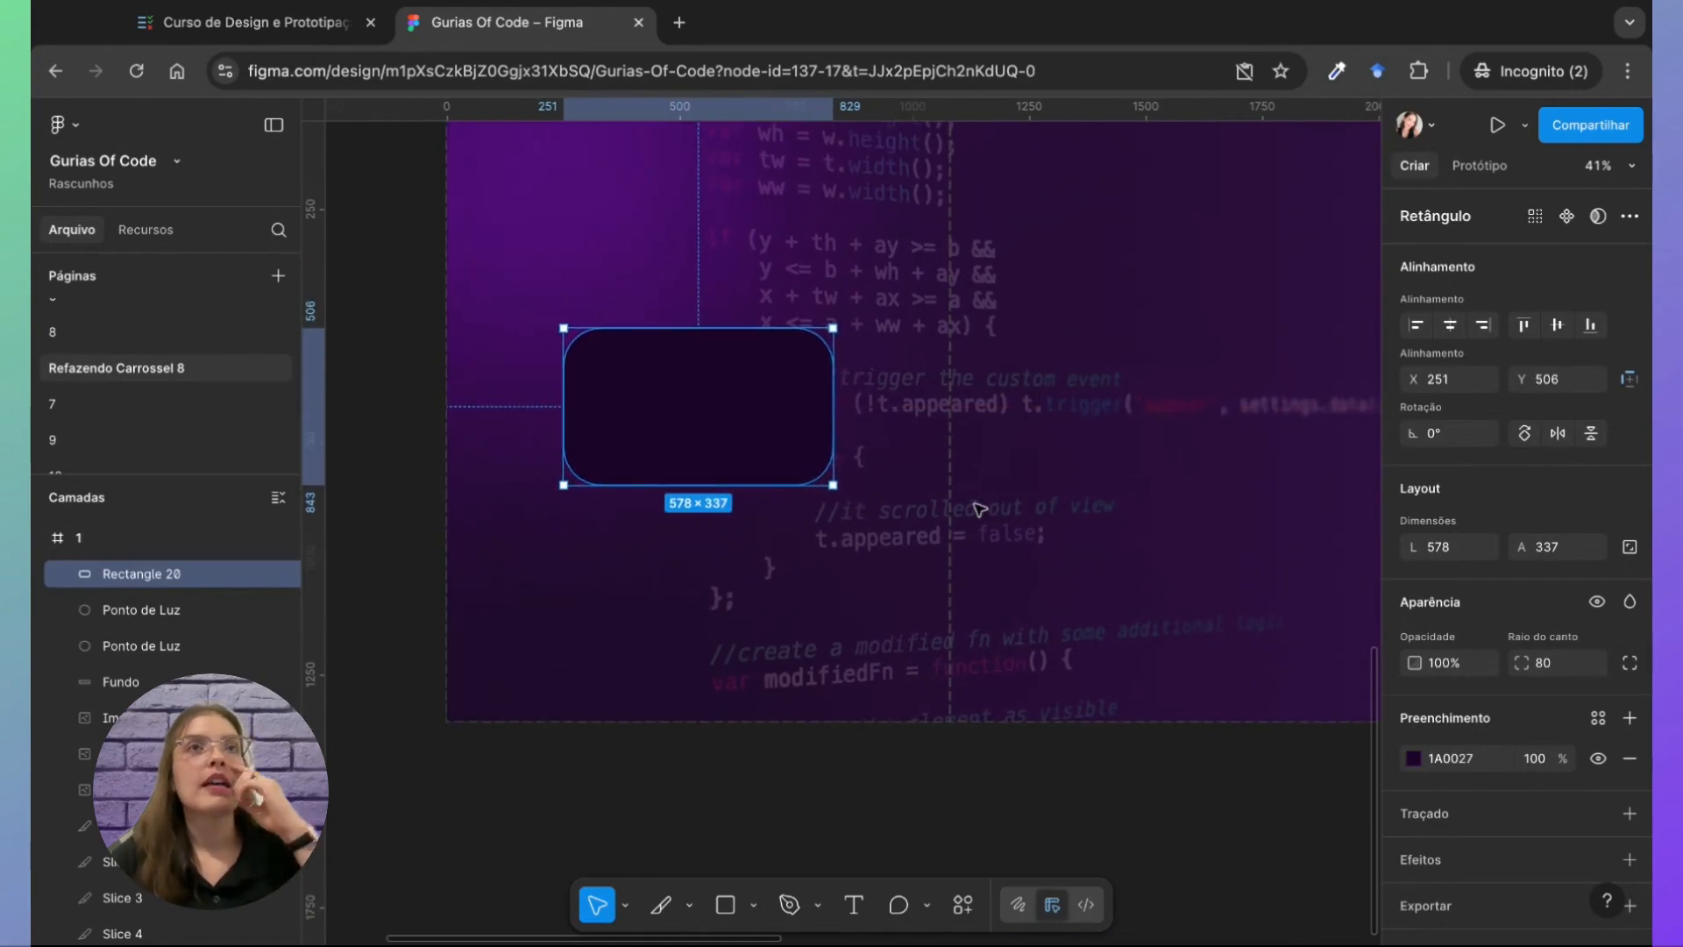
scroll(1328, 586, right, 3)
scroll(1327, 587, down, 2)
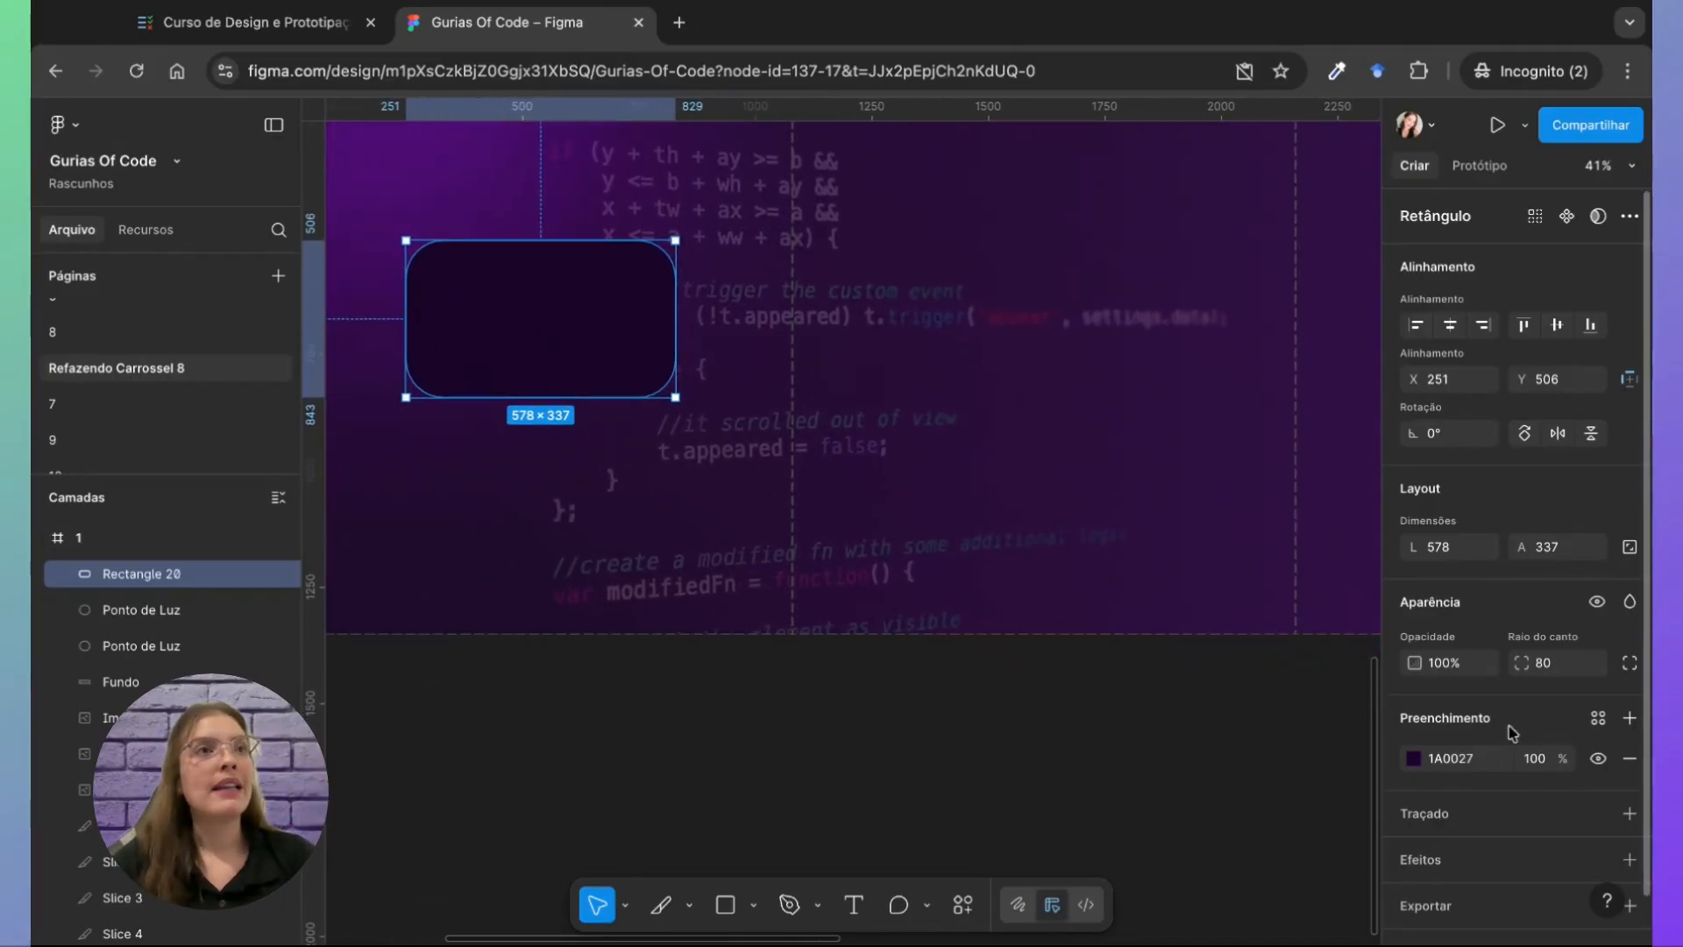
scroll(1559, 677, down, 1)
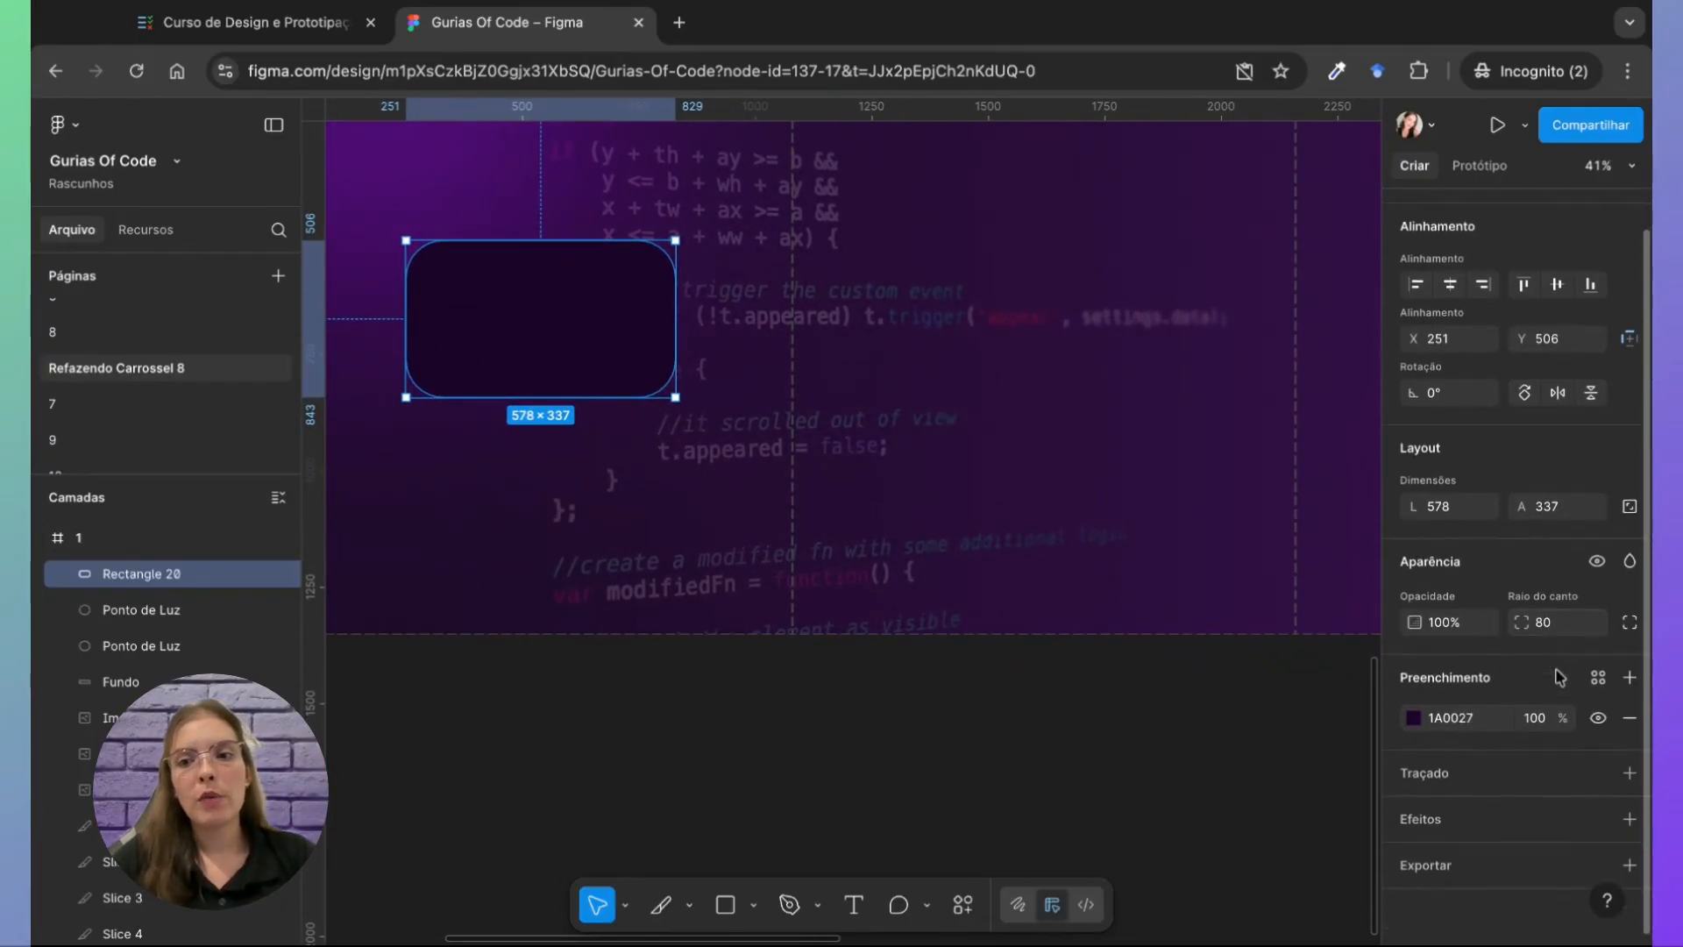
click(1270, 849)
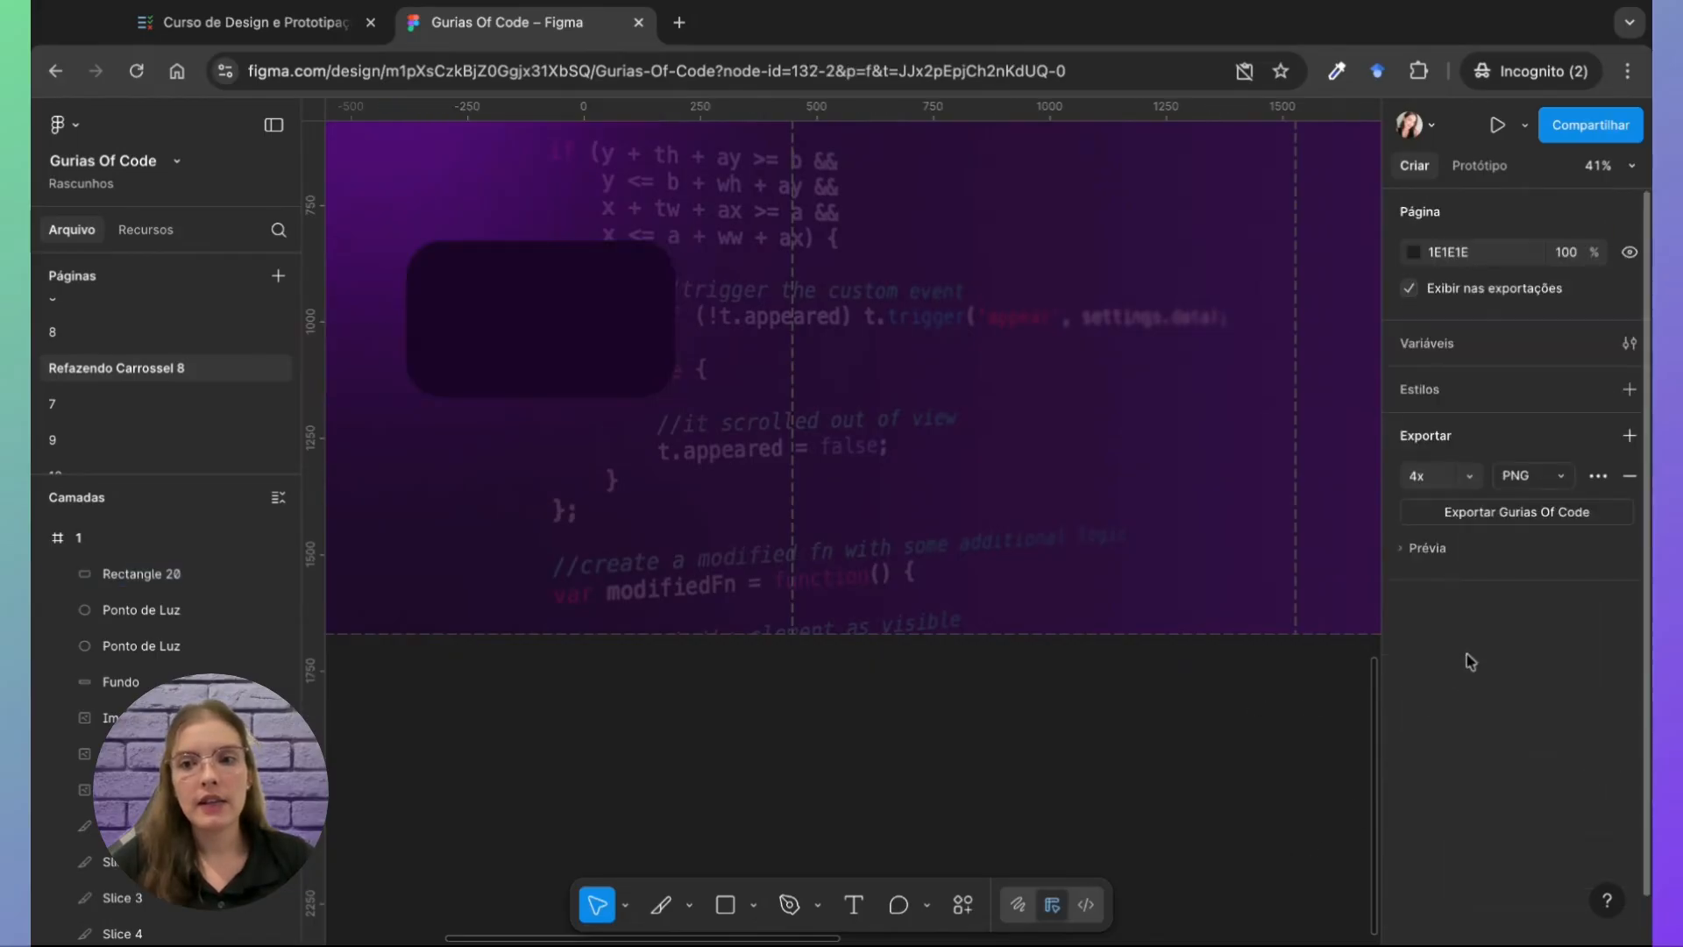
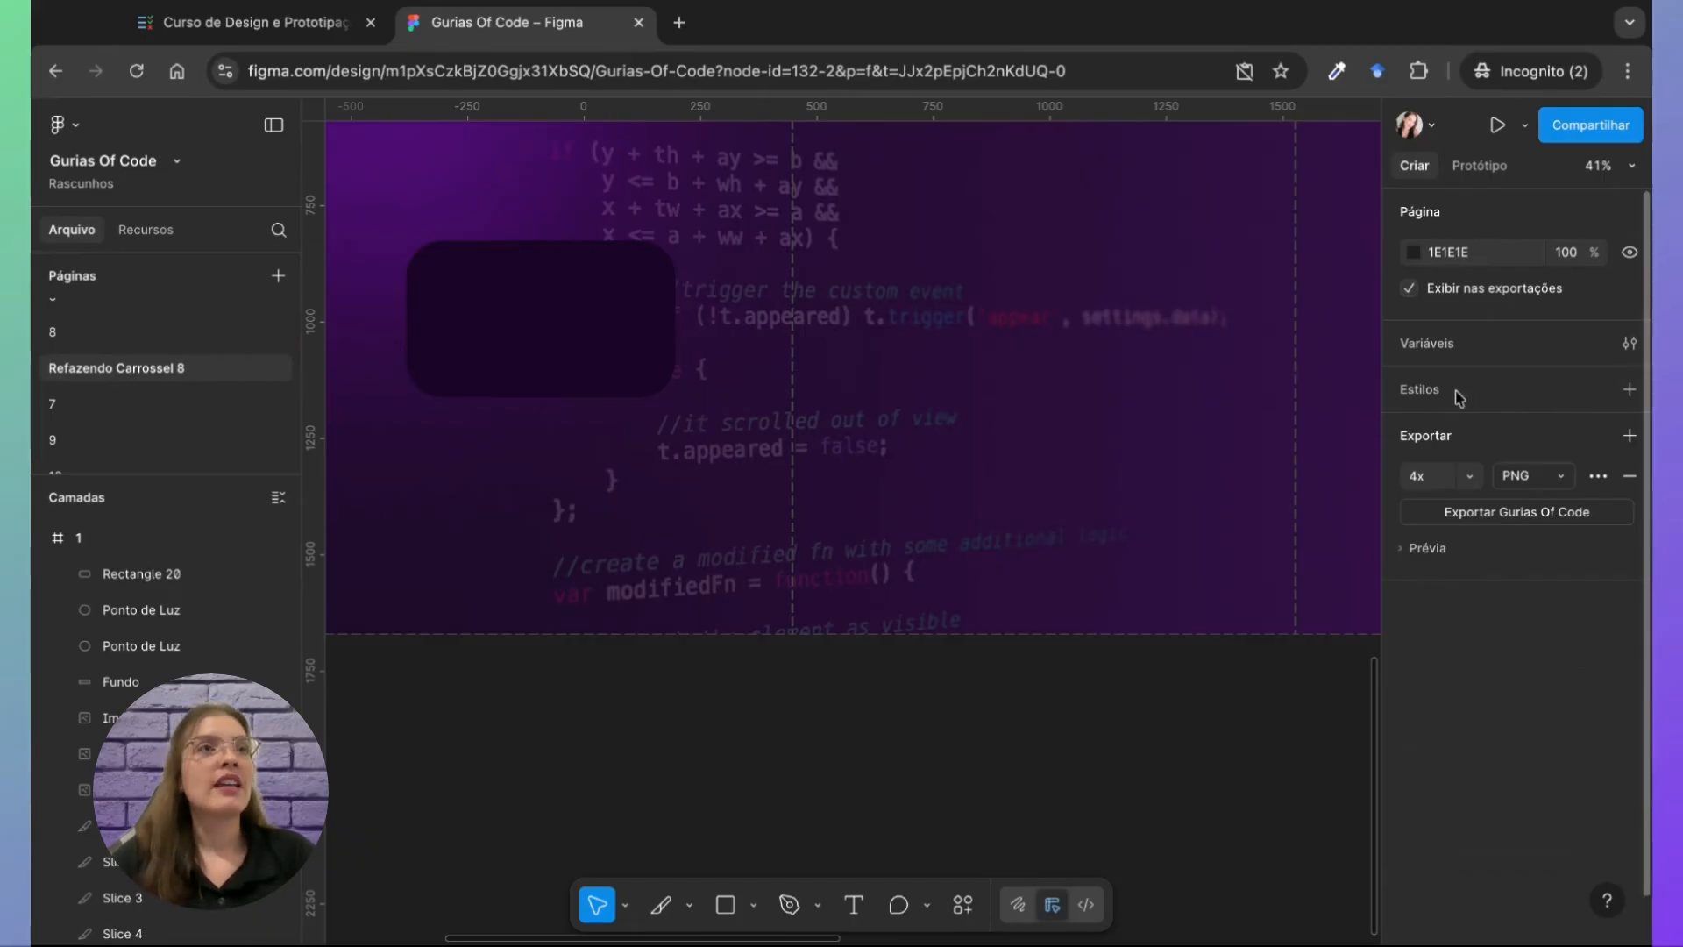
click(1630, 393)
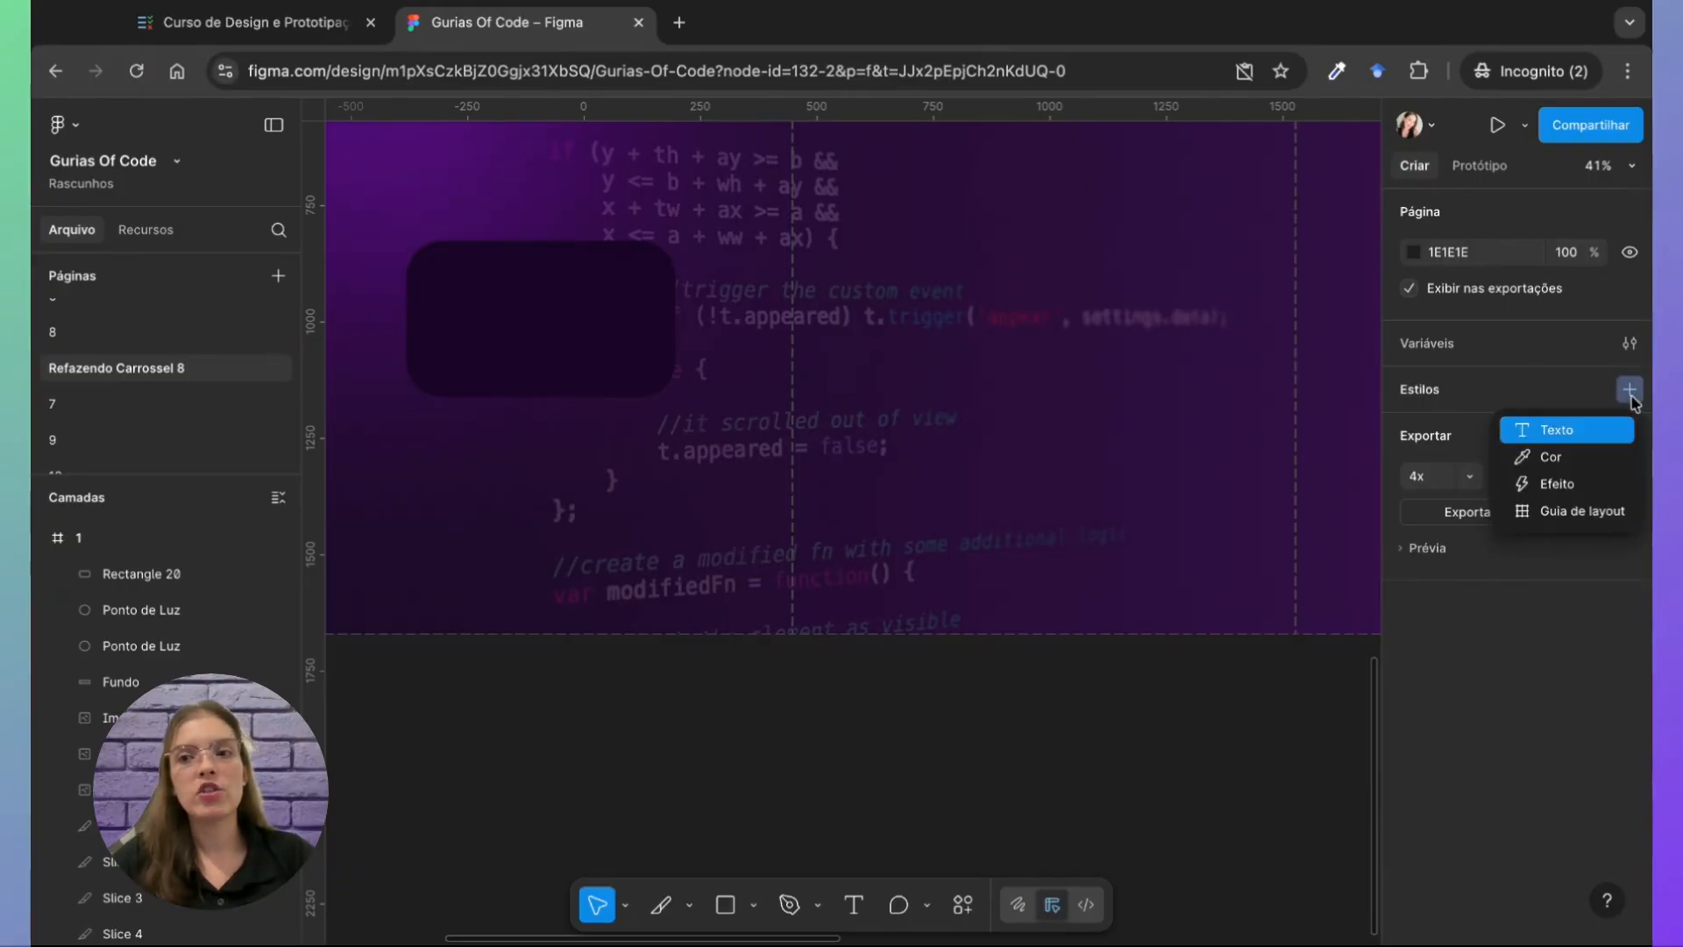
click(1577, 463)
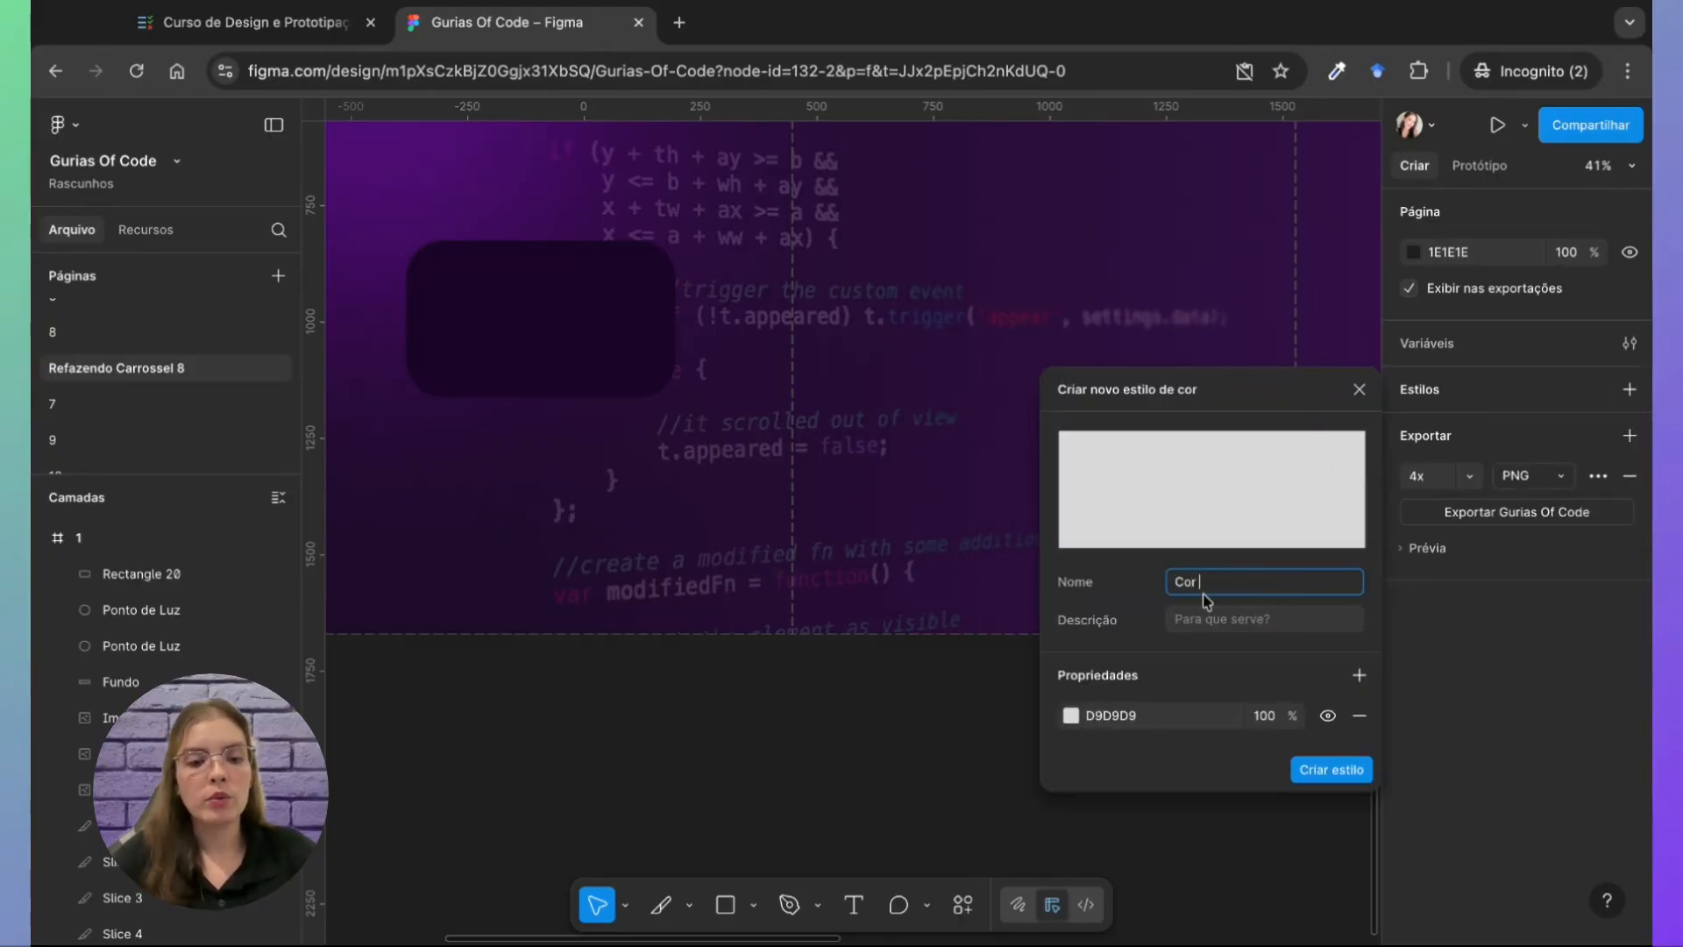
click(1333, 769)
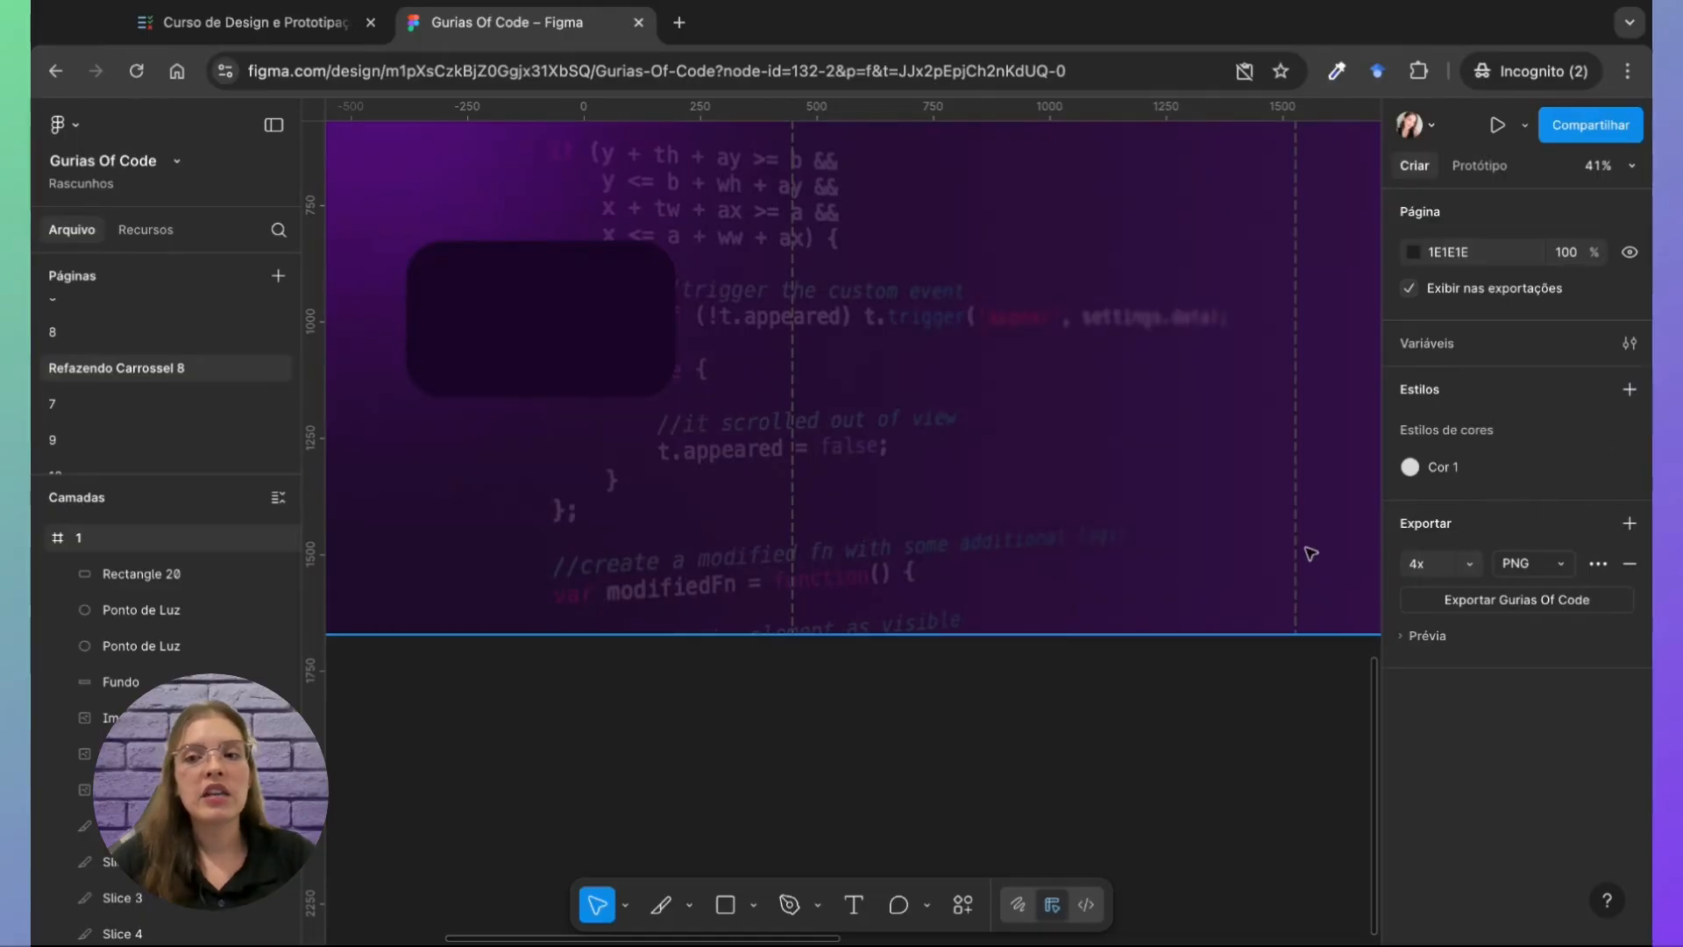
Step: Set the Cor 1 style's colour to red C80000
click(1630, 467)
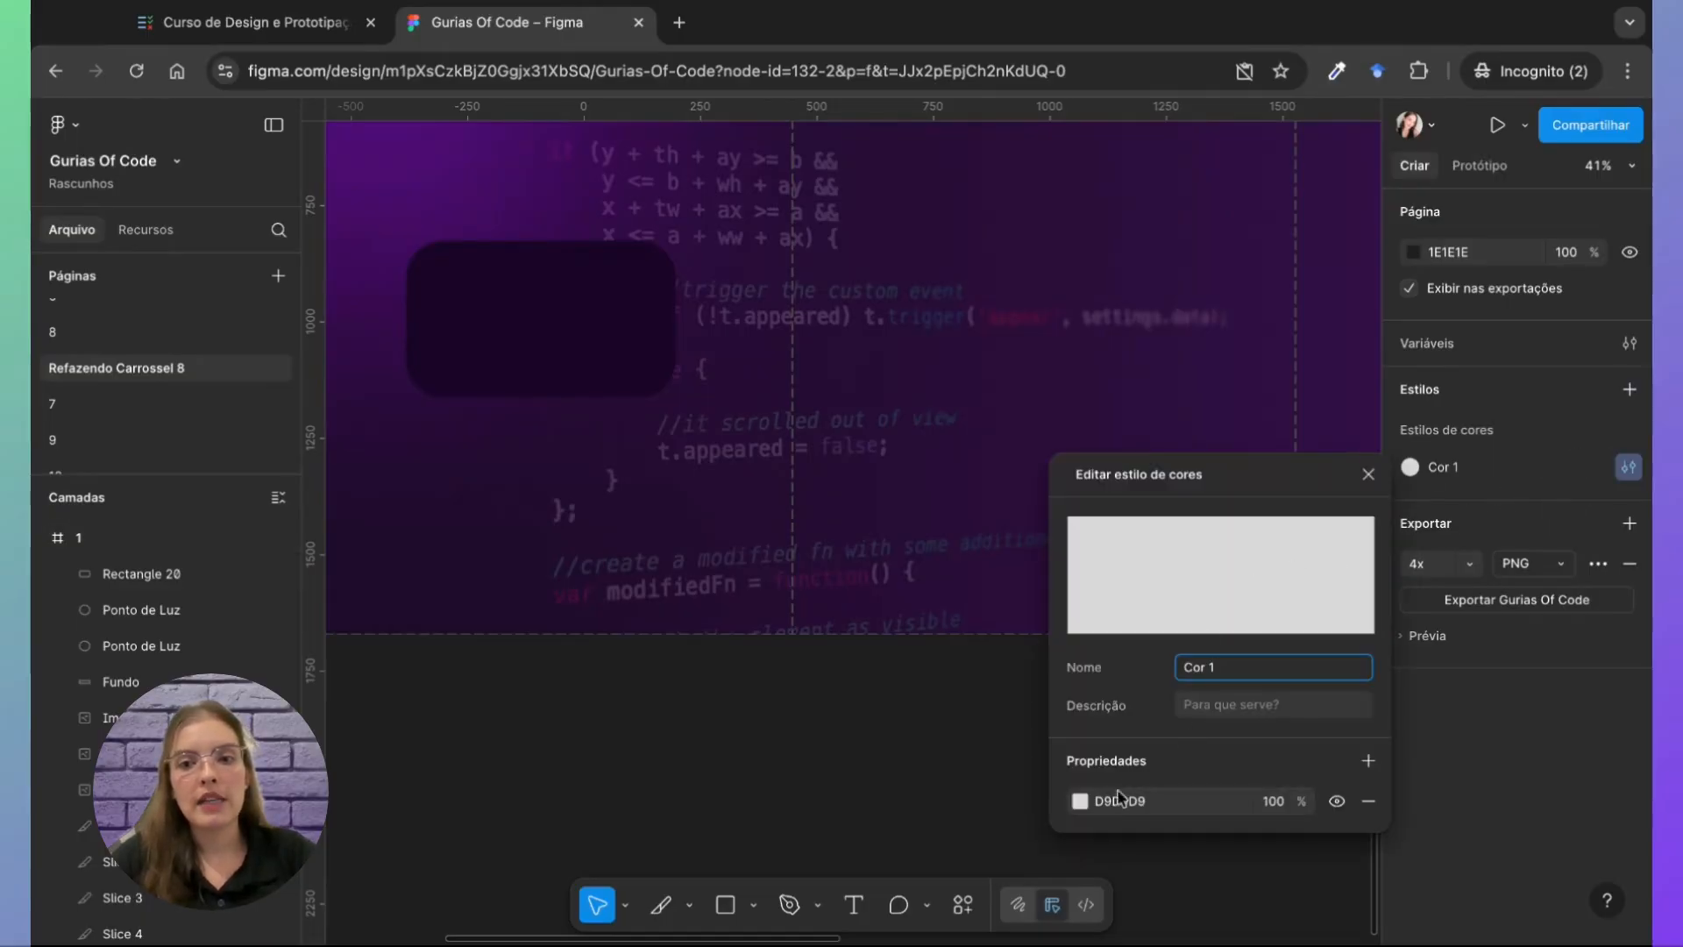
click(1089, 804)
drag(793, 459, 1011, 550)
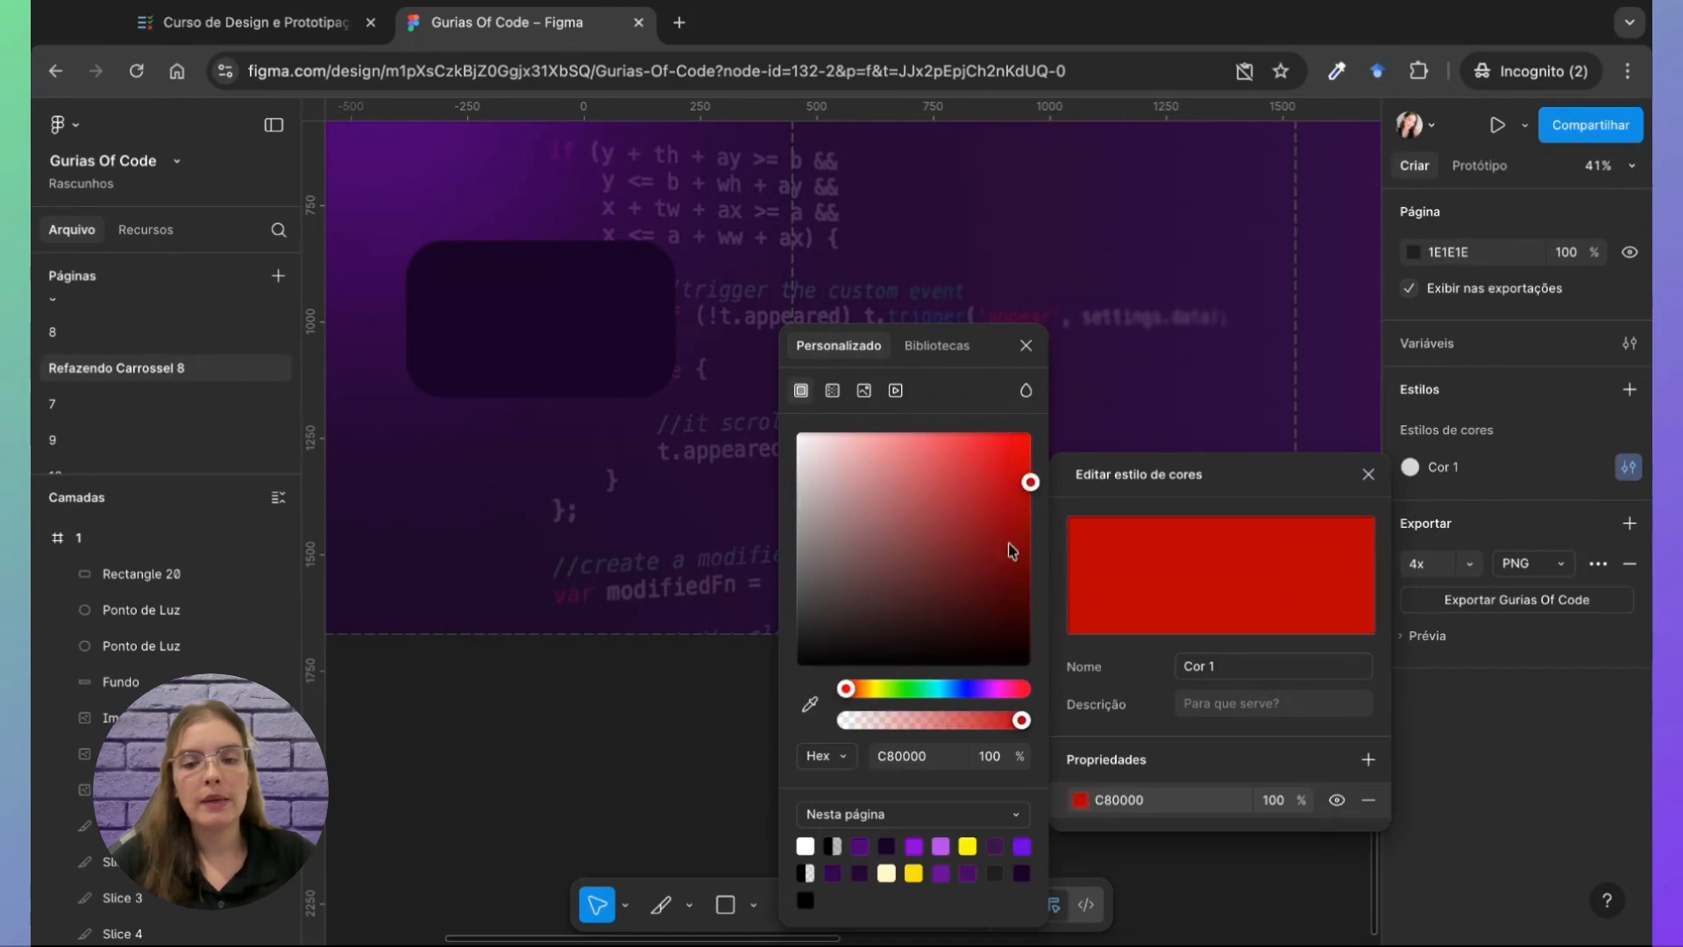
click(1237, 879)
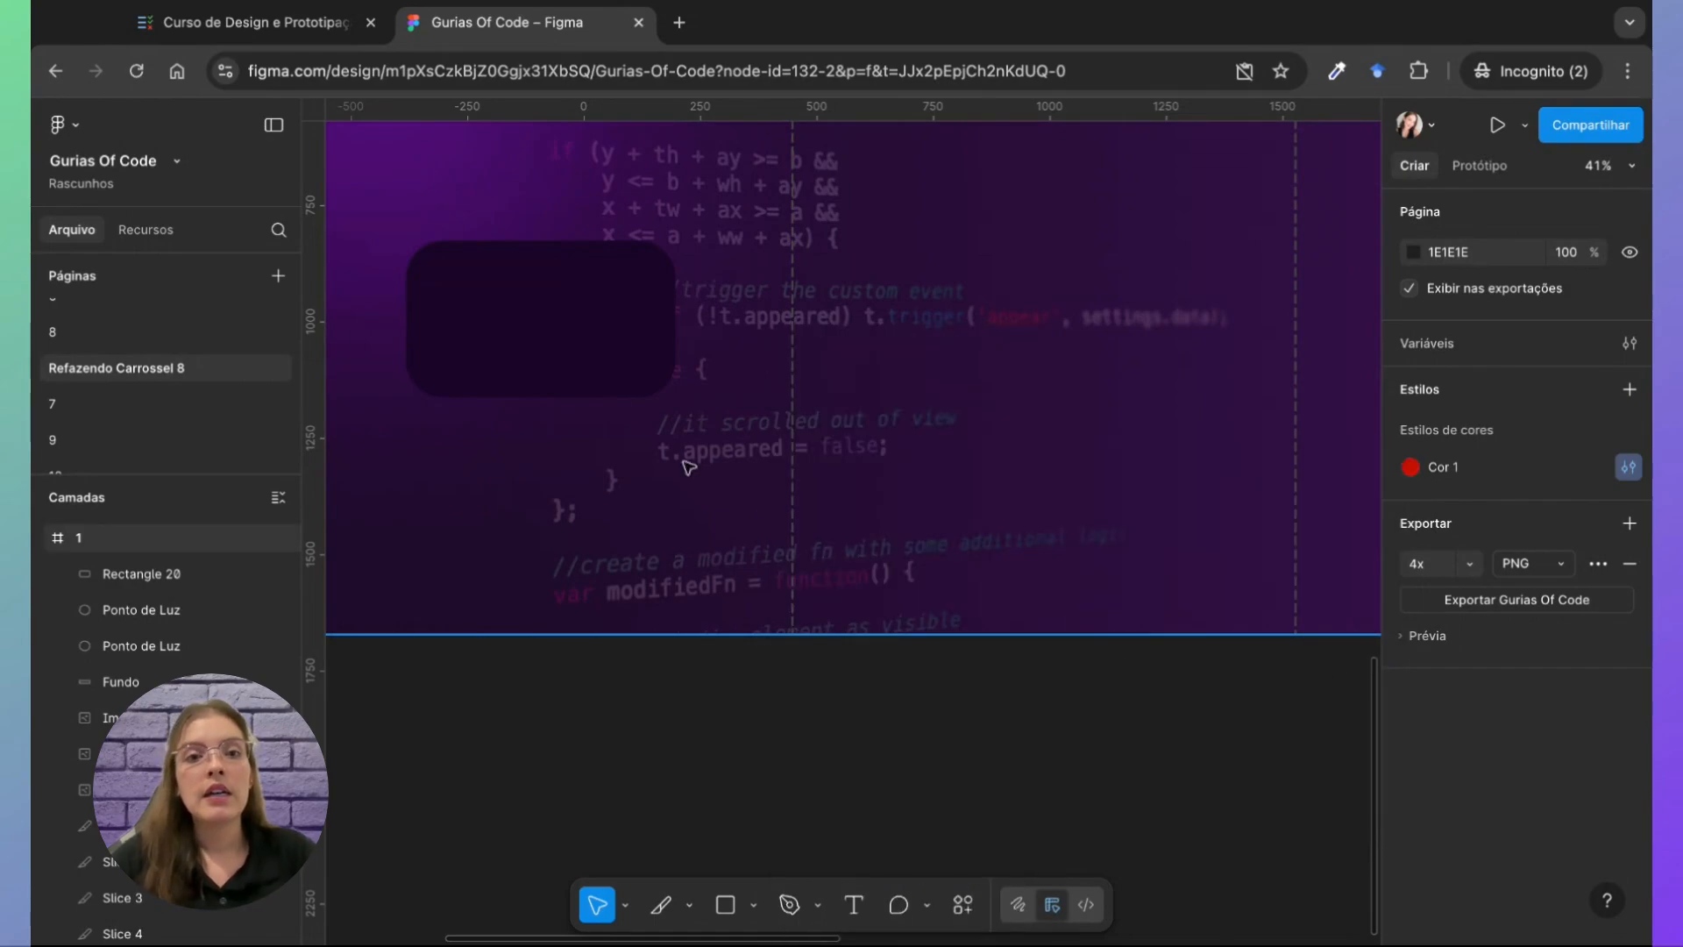
Step: Fill the rectangle with the red Cor 1 swatch from the colours created in this file
click(582, 364)
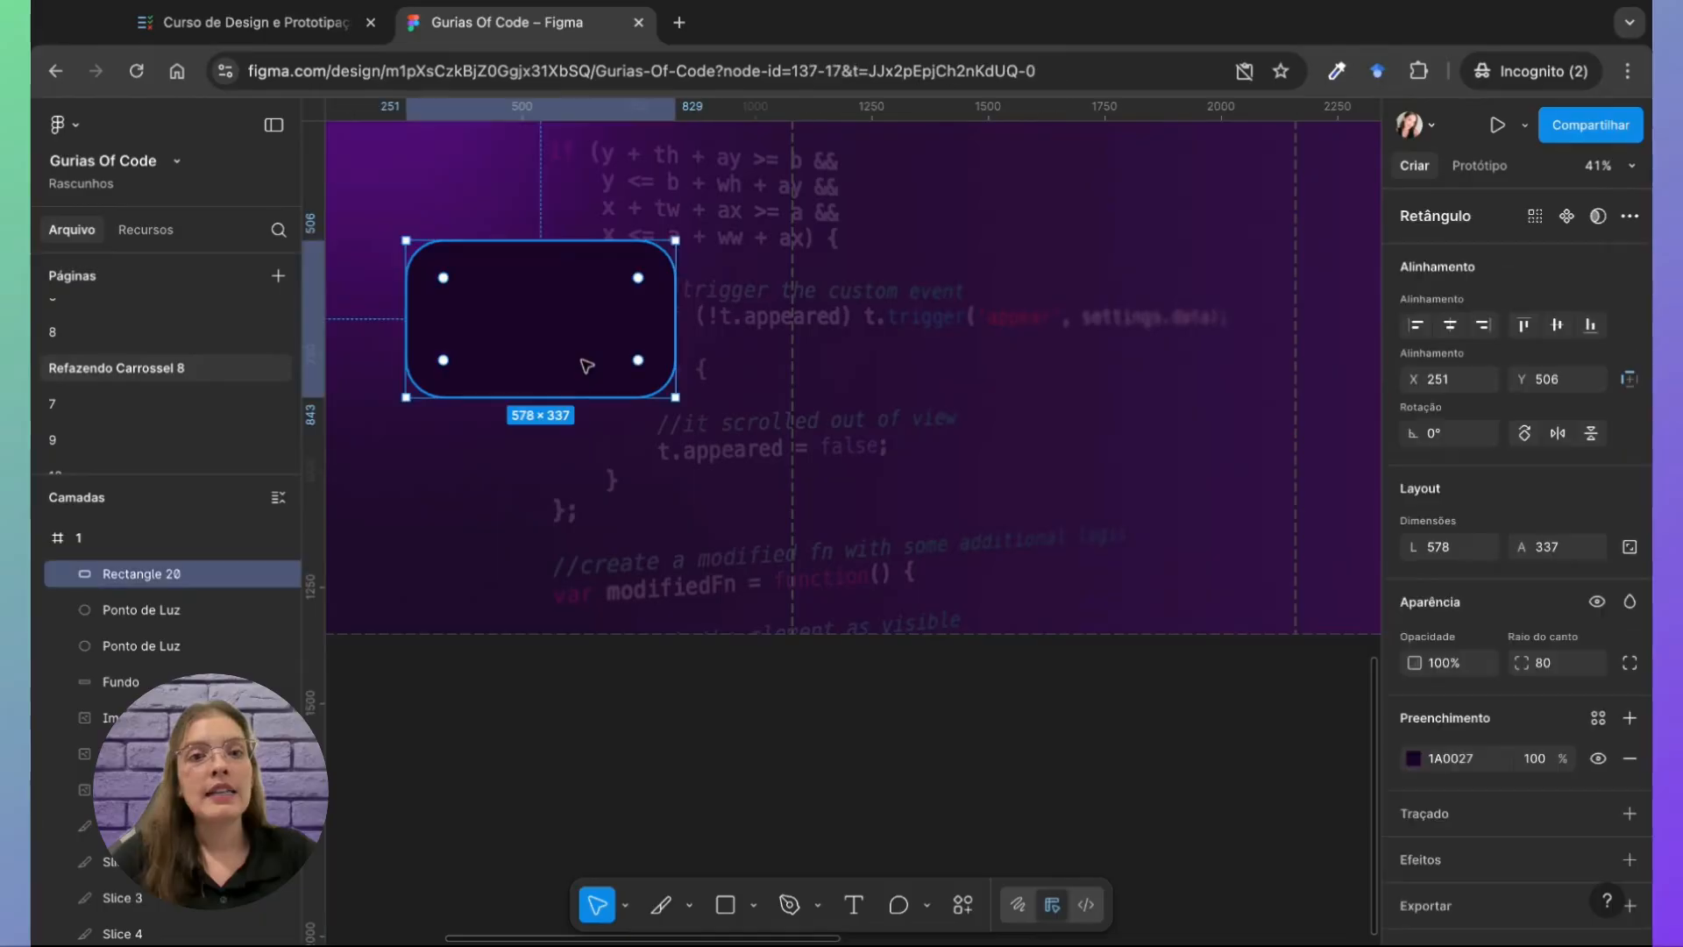
click(1419, 752)
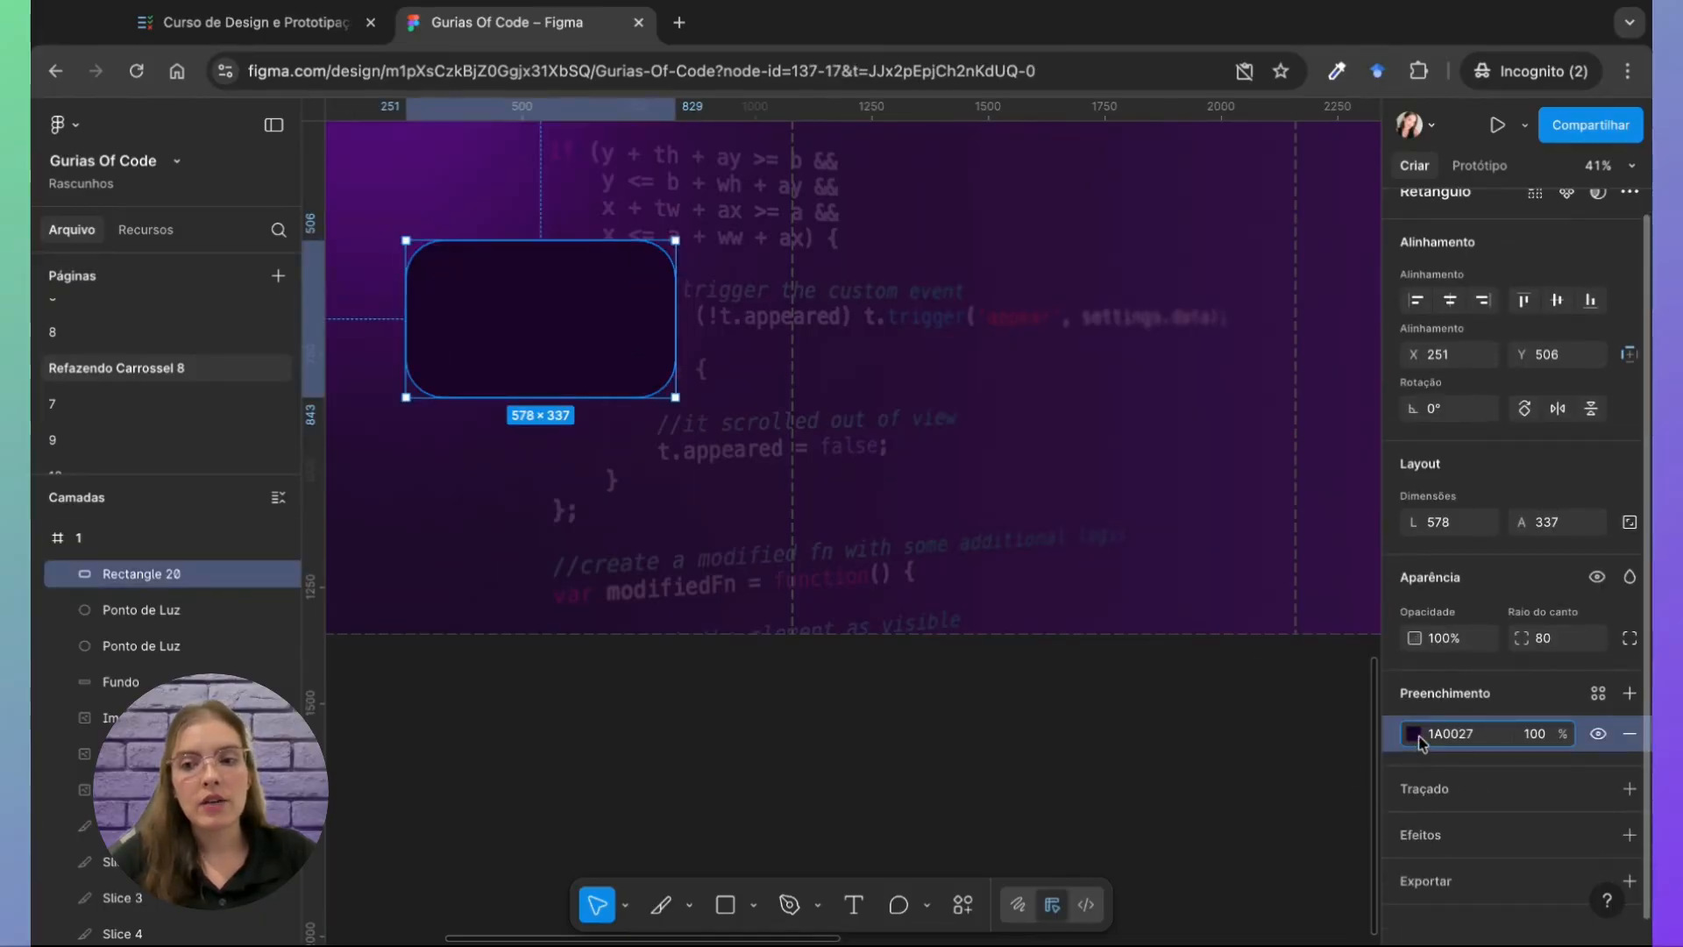
click(1415, 736)
click(1294, 816)
click(1249, 839)
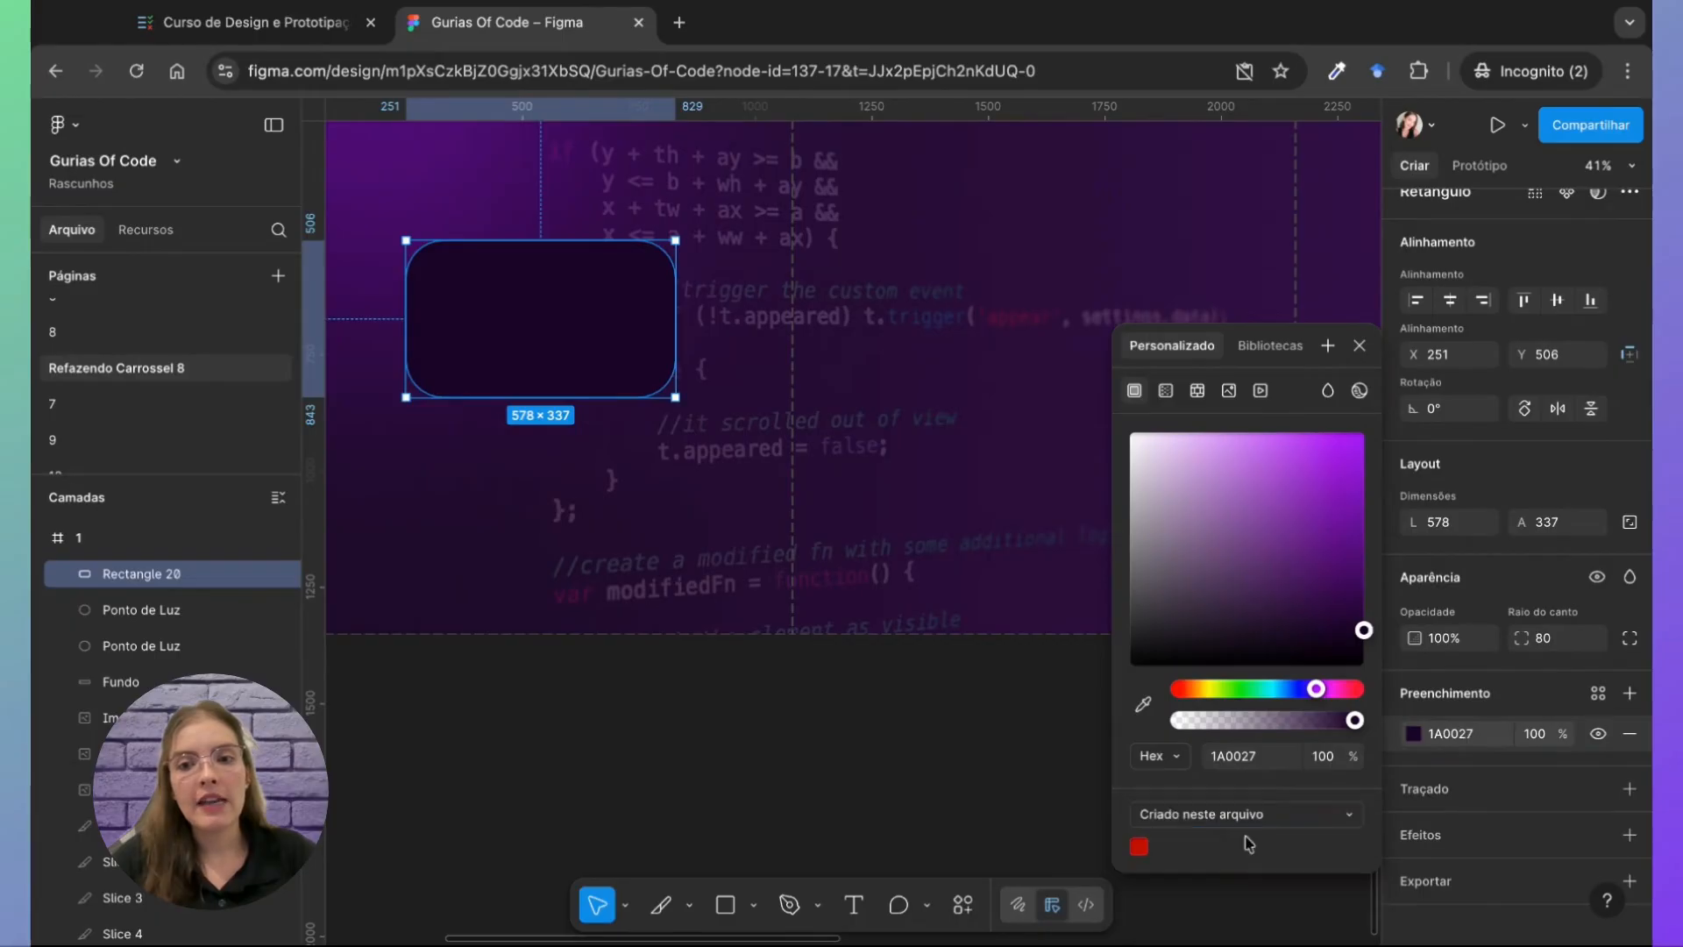
click(1139, 845)
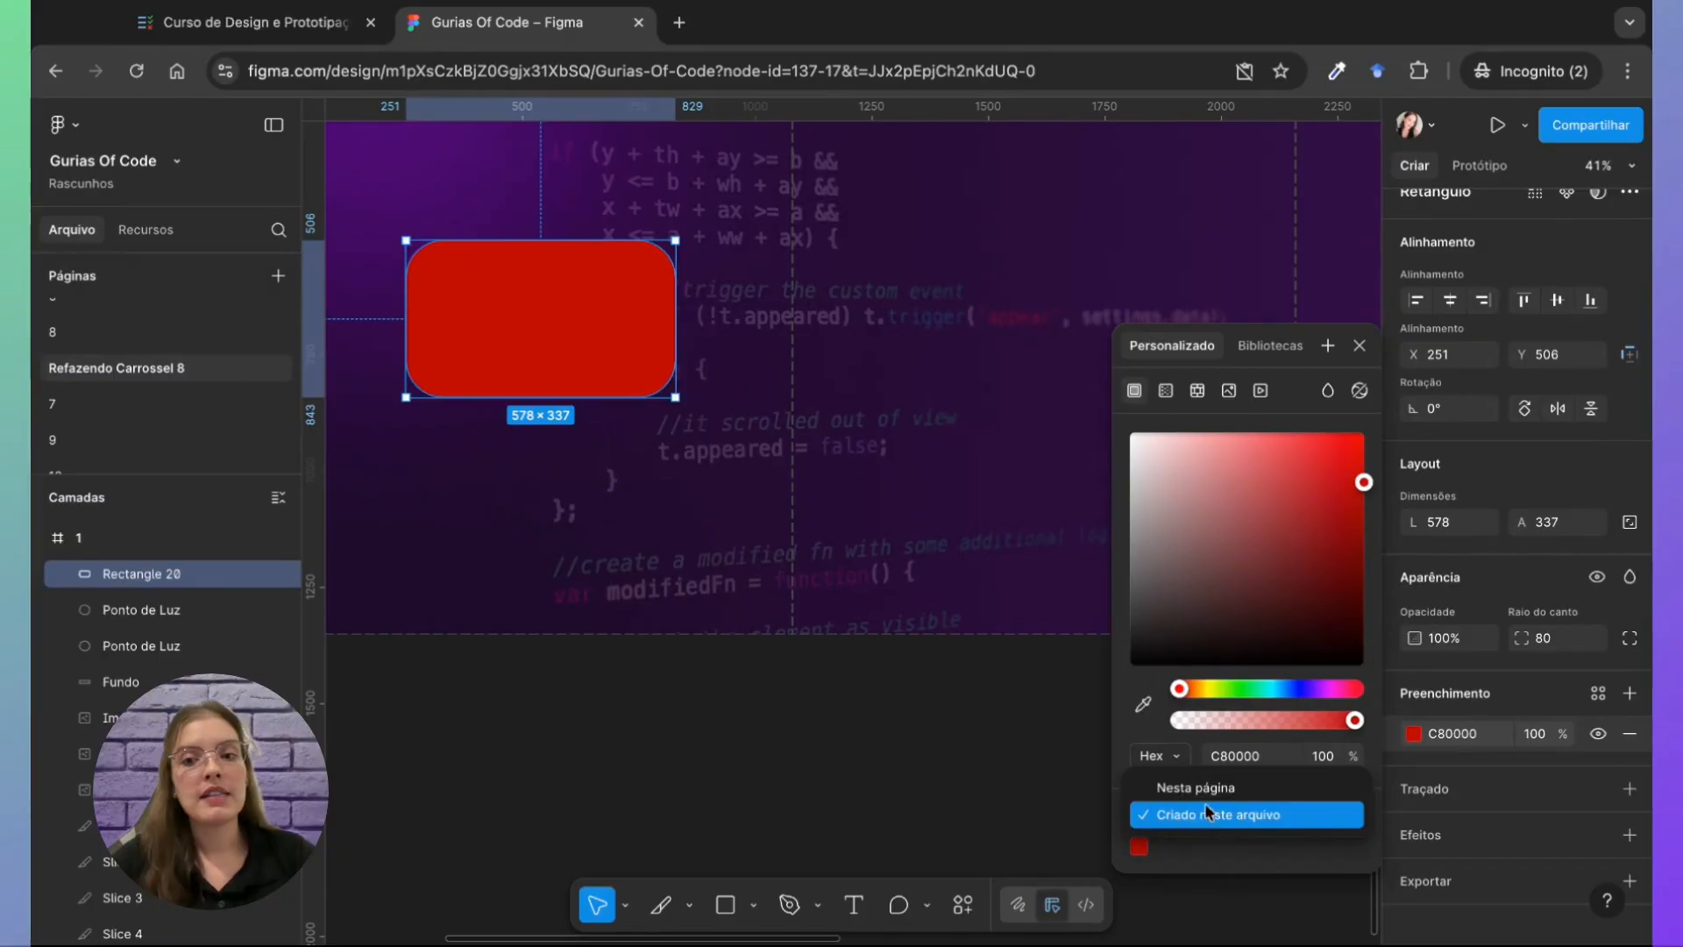
Step: Compare the swatches of this page with those created in this file and undo the rectangle's red fill
click(1201, 787)
click(1212, 813)
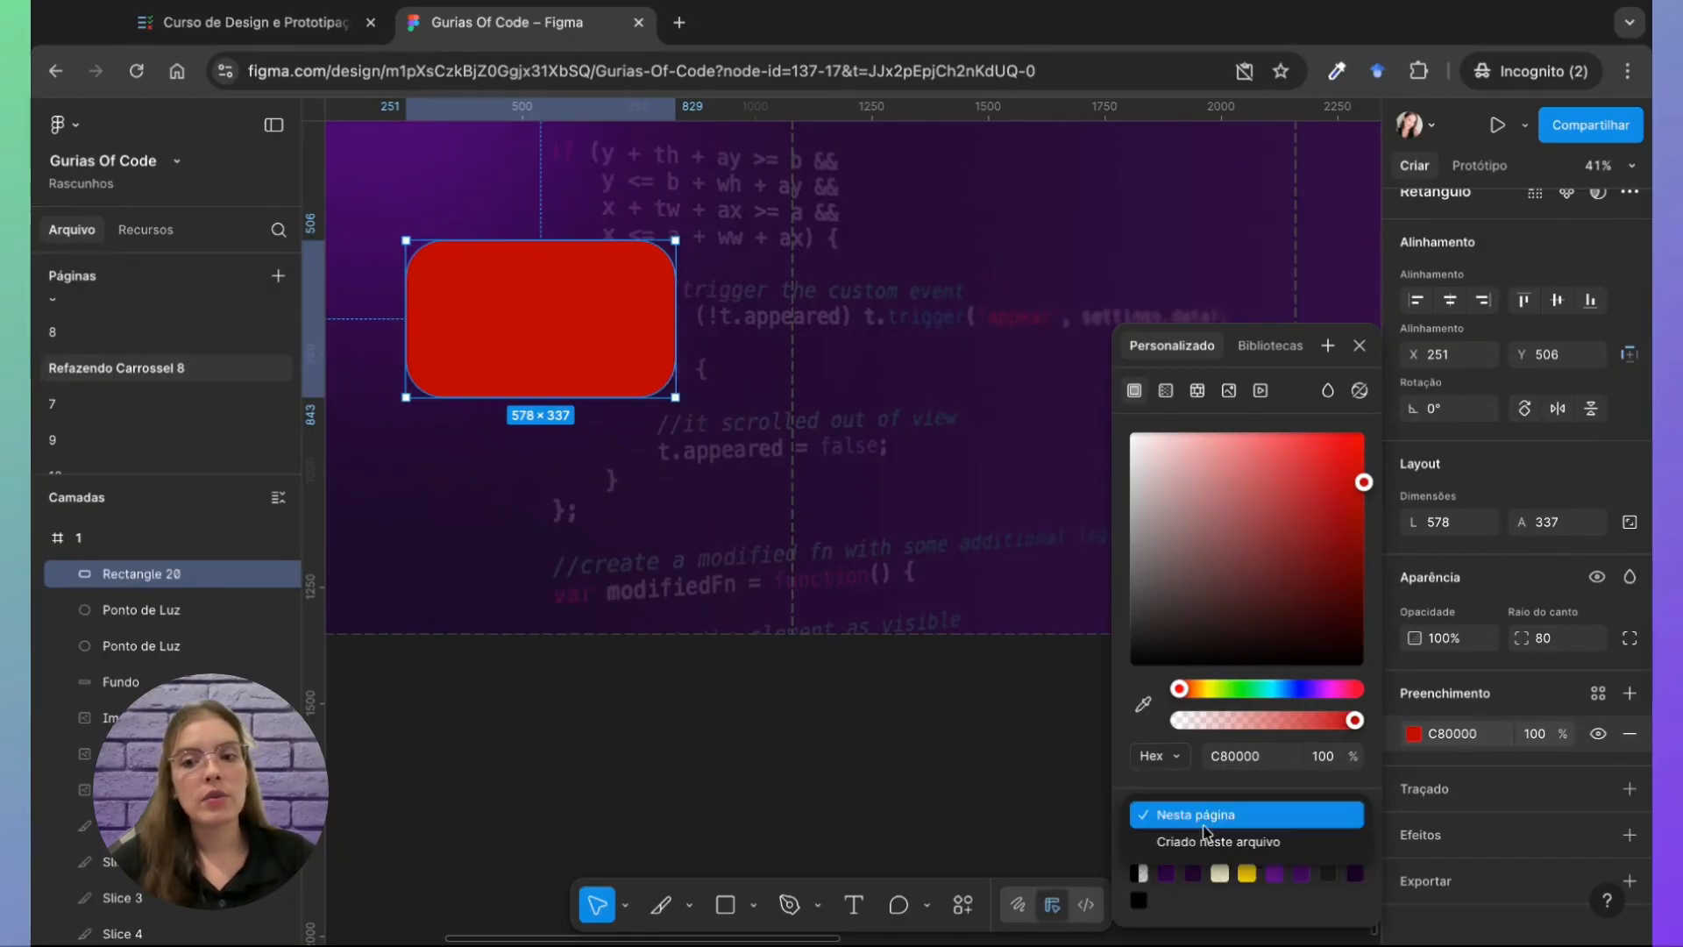
click(1201, 837)
click(942, 861)
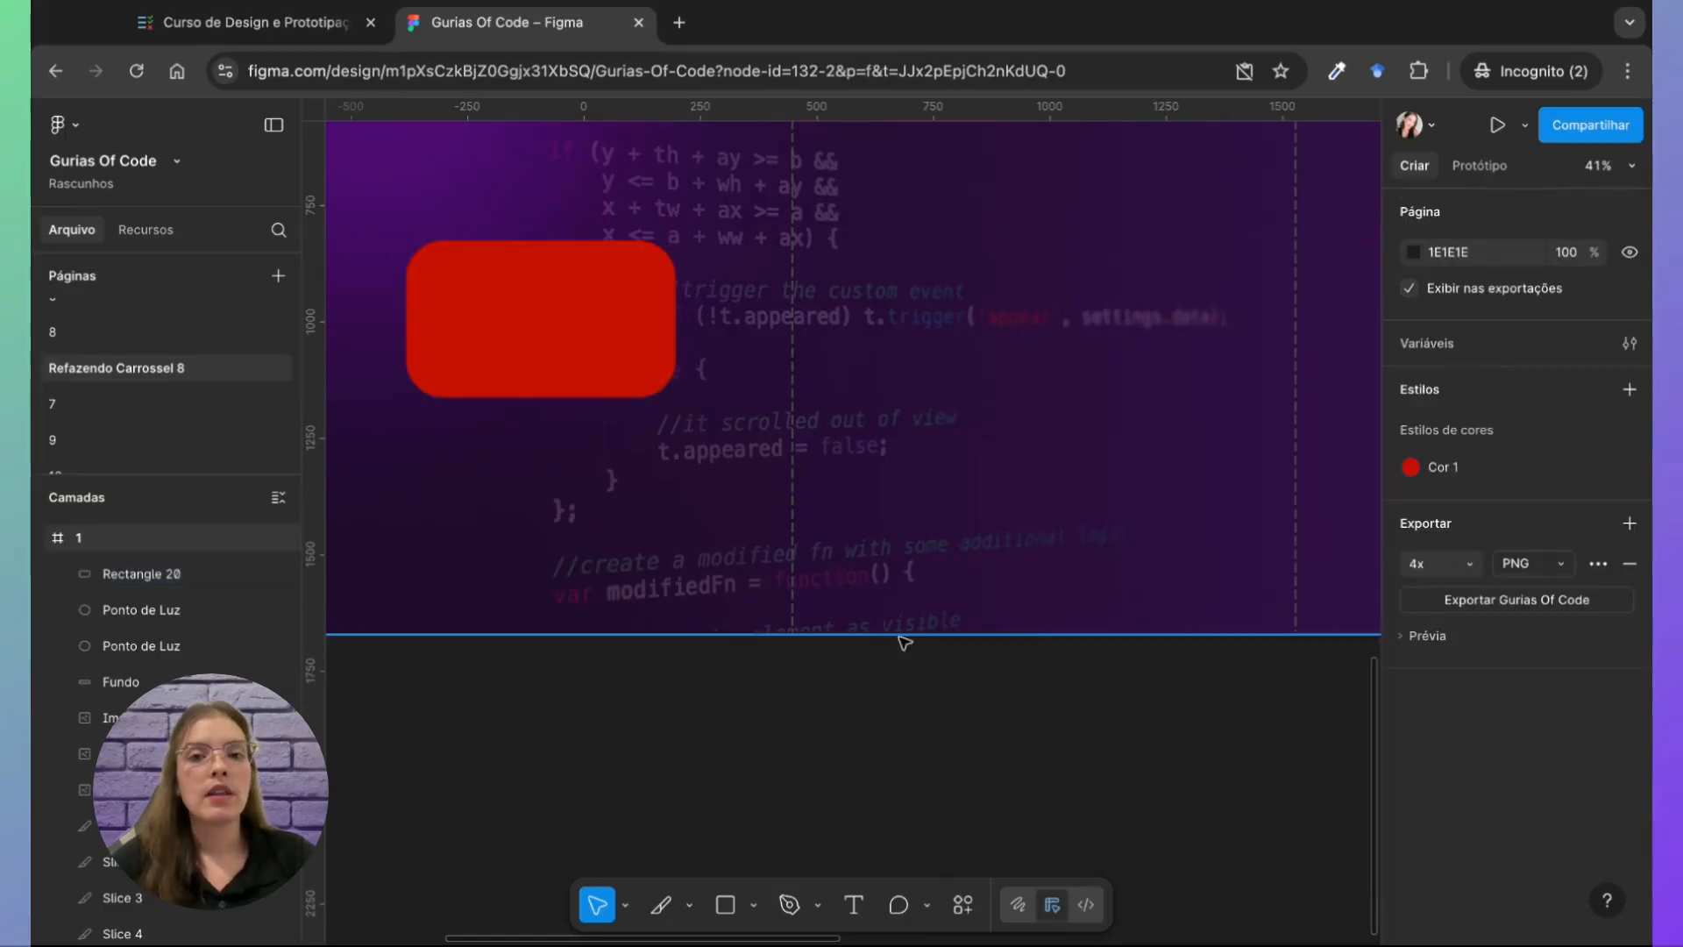
scroll(772, 679, up, 2)
scroll(771, 679, left, 2)
key(ctrl+z)
key(ctrl+z)
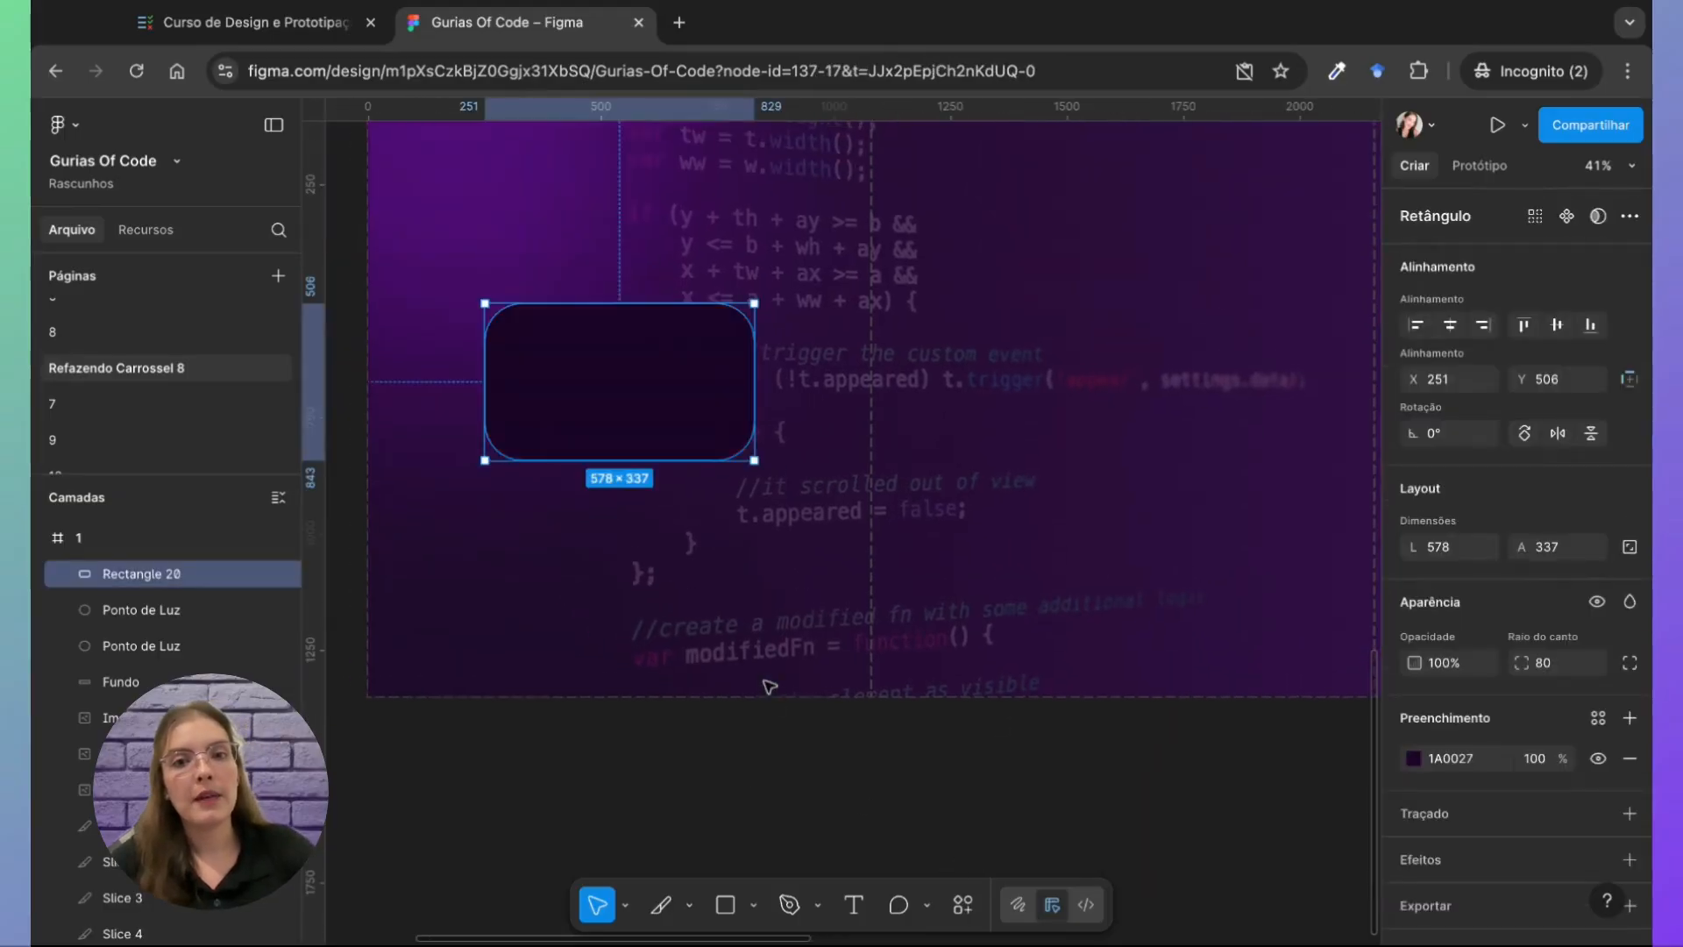
Step: Enlarge the dark rectangle to 637 × 491 and centre it on the first slide
drag(637, 391, 632, 390)
click(673, 823)
scroll(772, 558, up, 5)
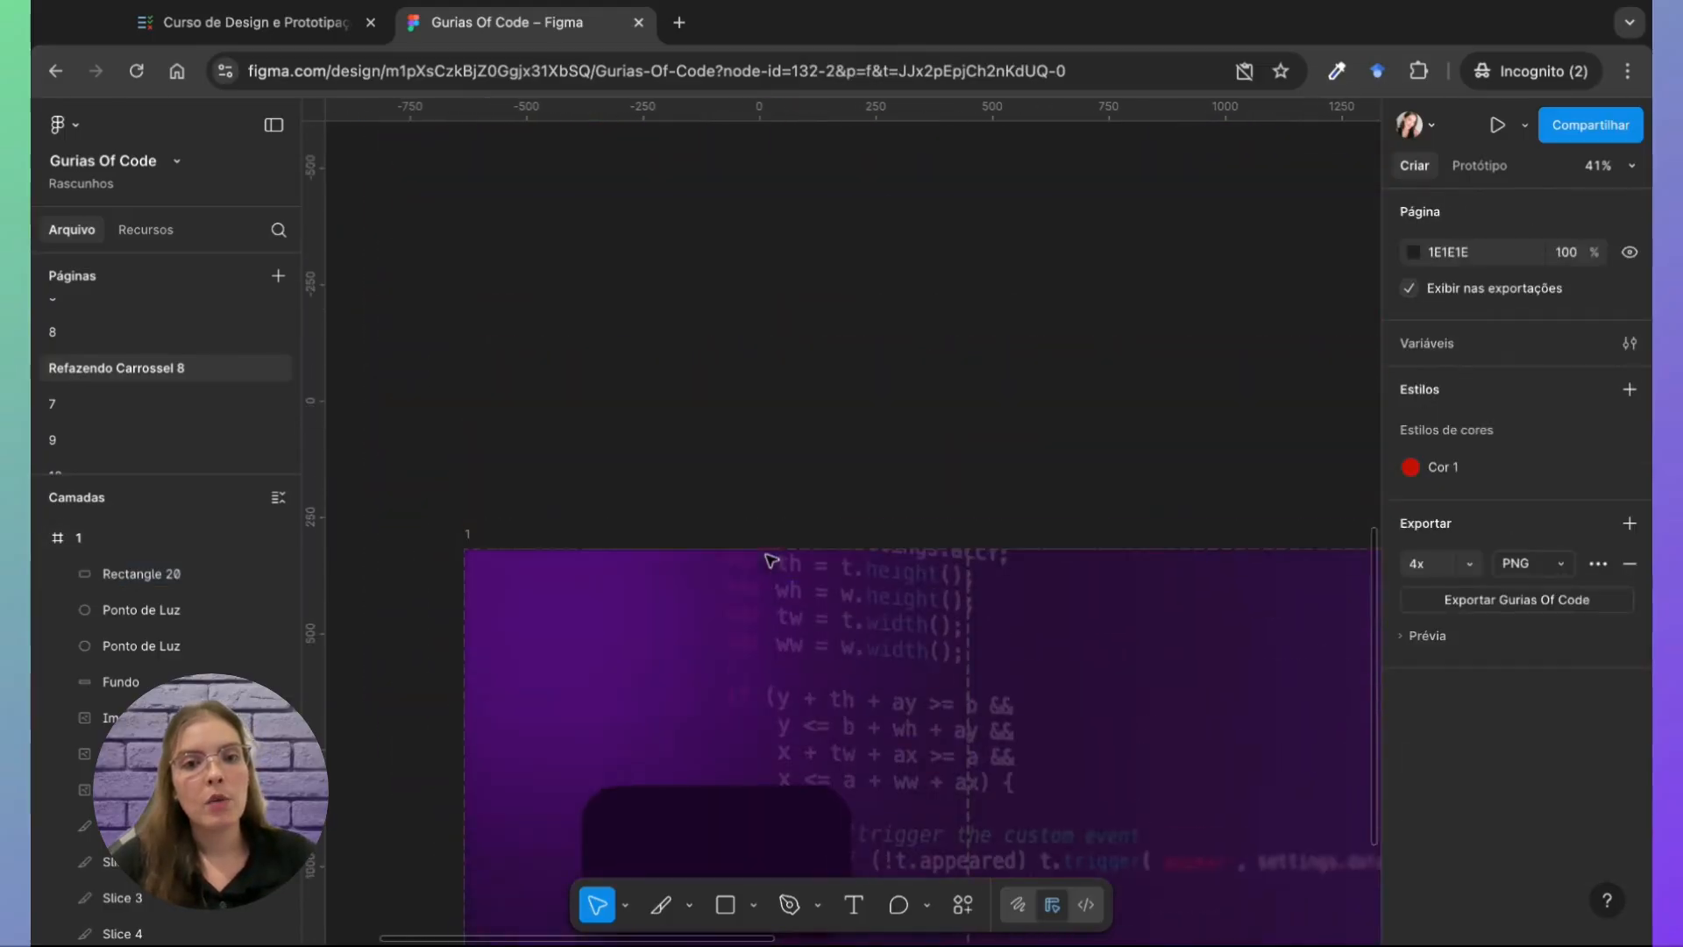
scroll(771, 558, left, 10)
scroll(771, 558, down, 10)
scroll(772, 557, right, 5)
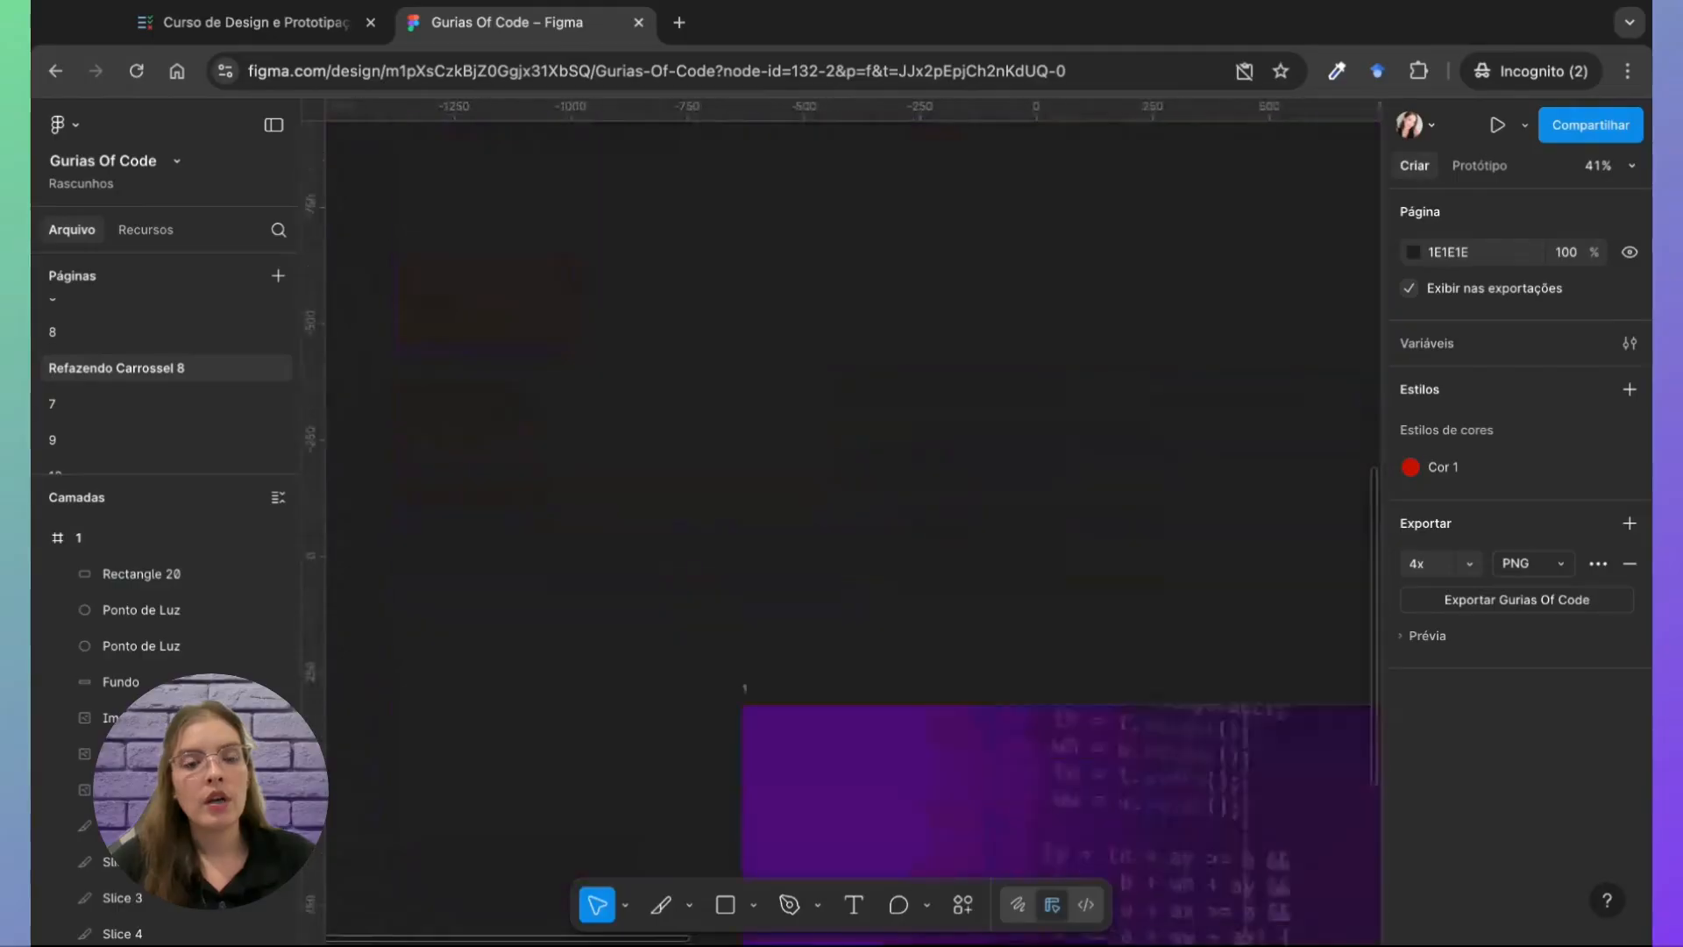
click(874, 598)
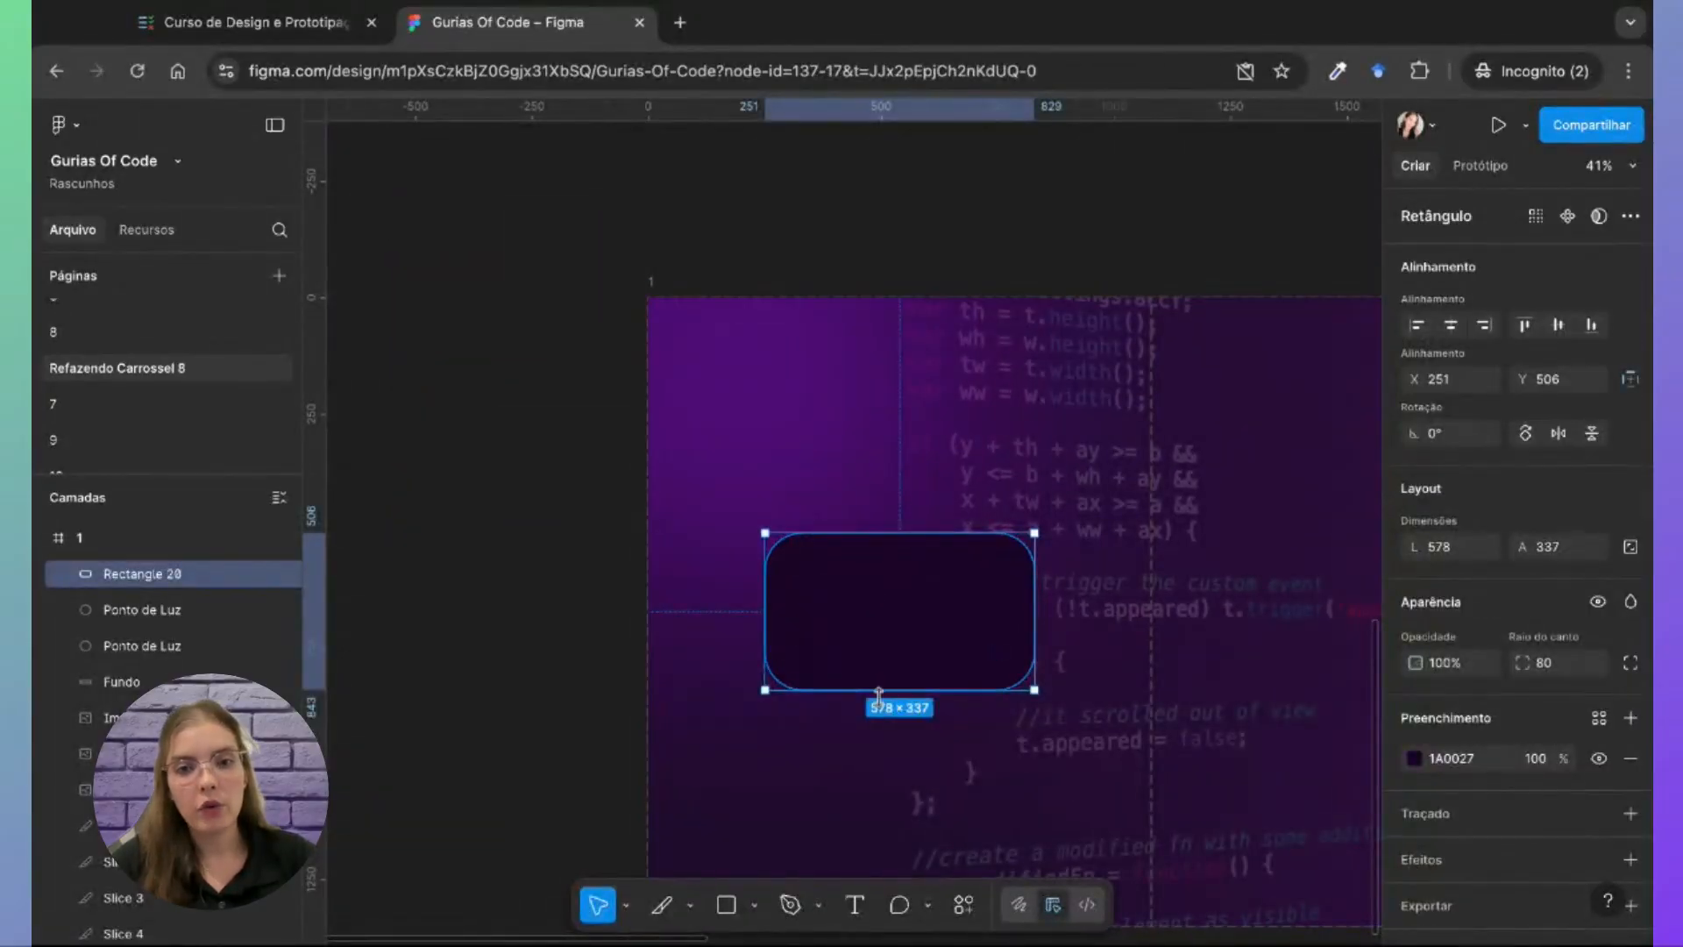
drag(879, 690, 878, 765)
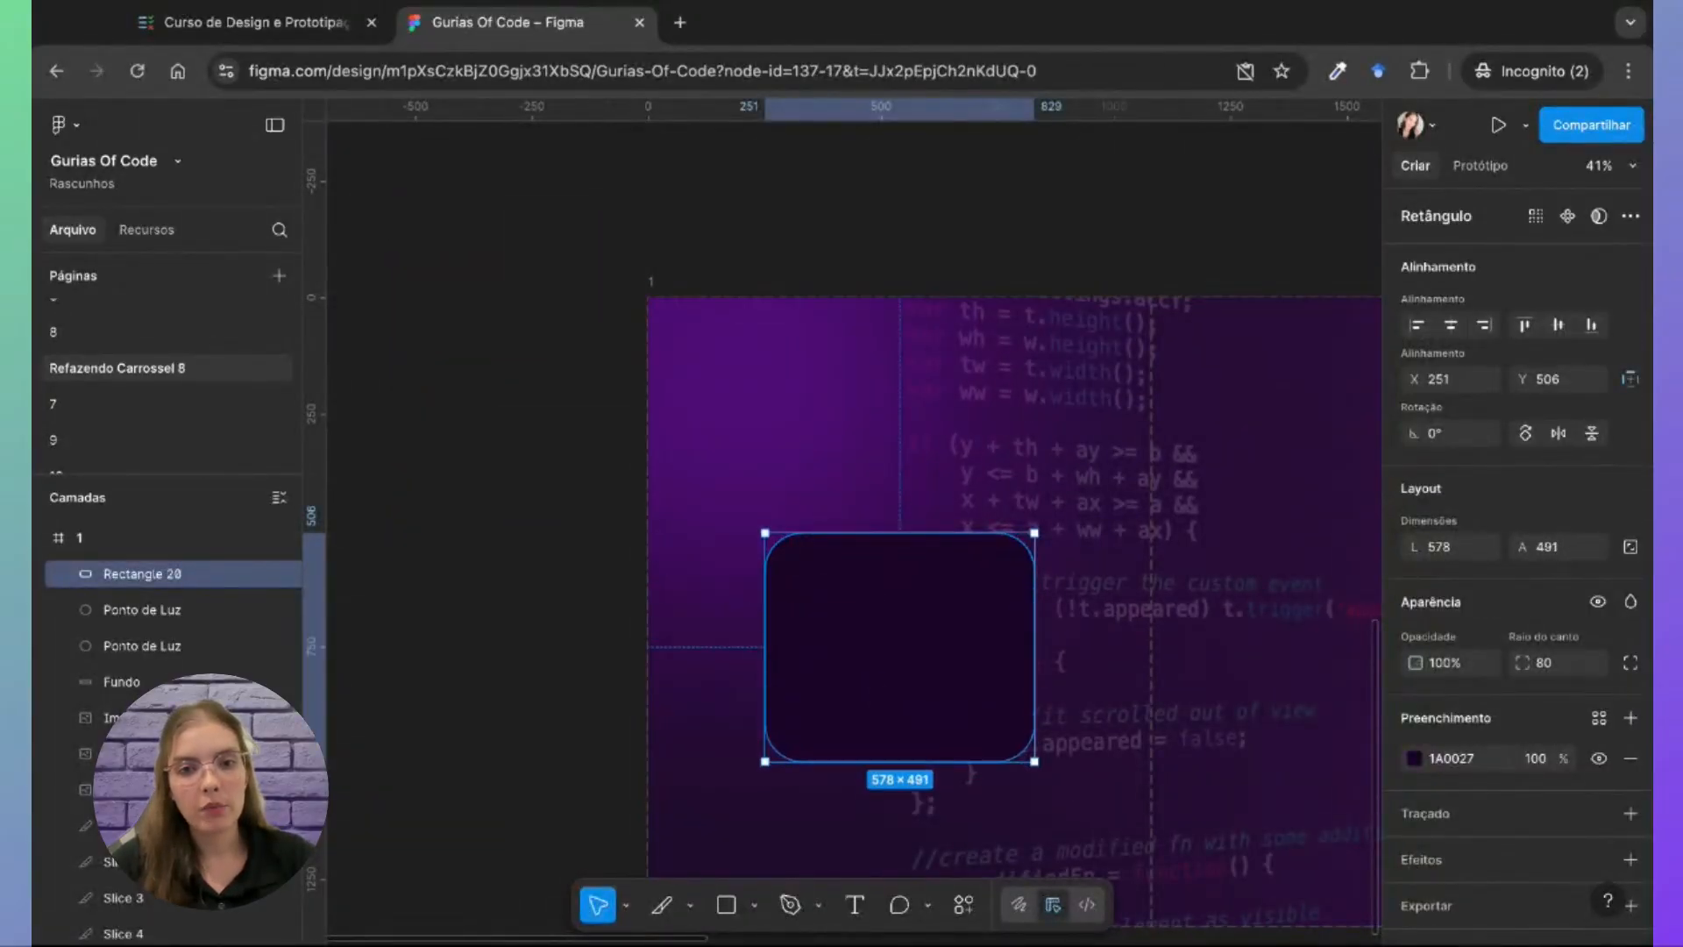
drag(759, 640, 737, 640)
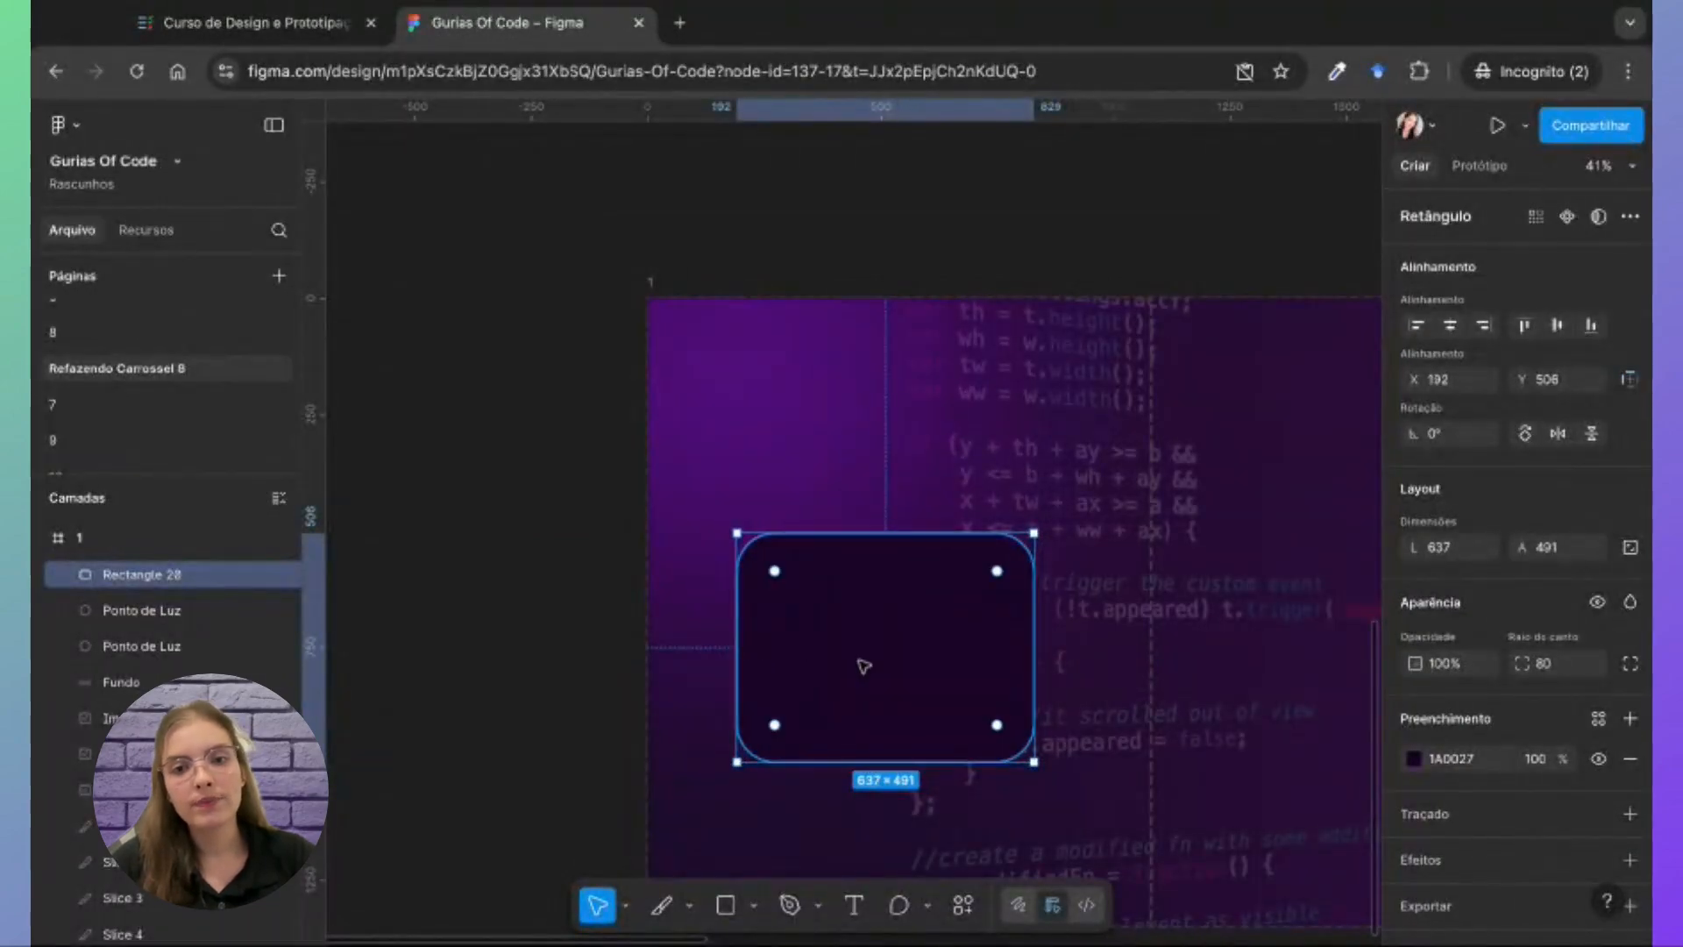
drag(860, 666, 862, 639)
click(496, 402)
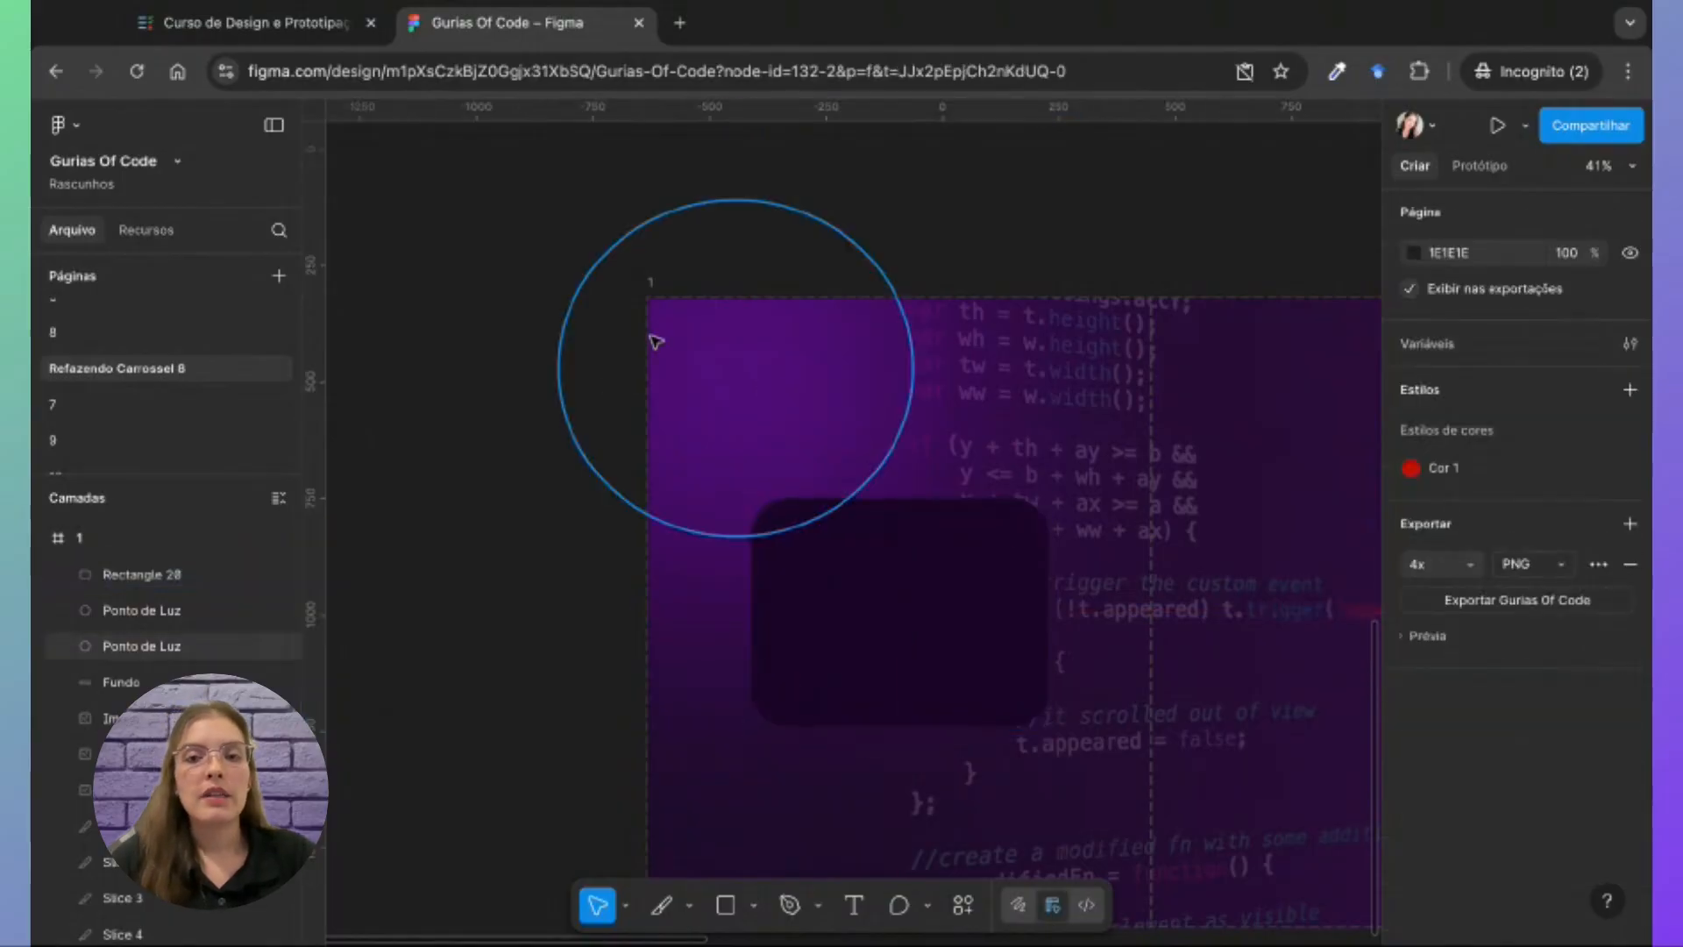
Step: Add a drop shadow effect to the dark rounded rectangle on slide 1 and check its edges
scroll(654, 339, up, 13)
scroll(654, 339, left, 4)
scroll(655, 341, up, 2)
scroll(655, 341, left, 1)
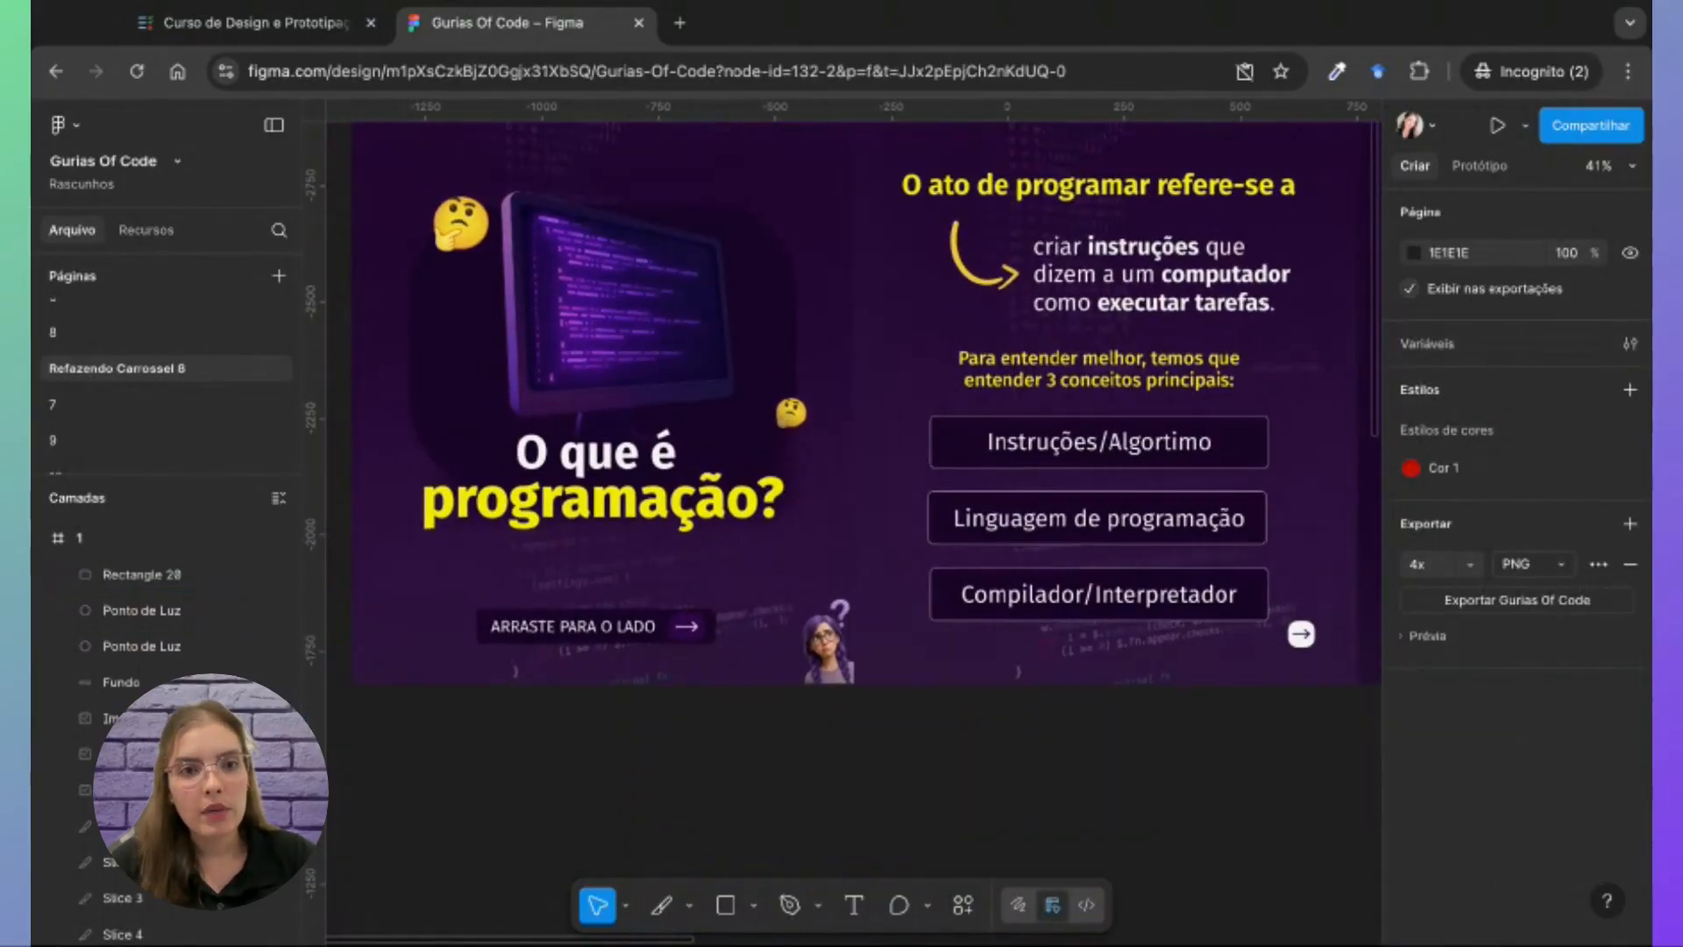
scroll(798, 615, down, 15)
scroll(799, 614, right, 3)
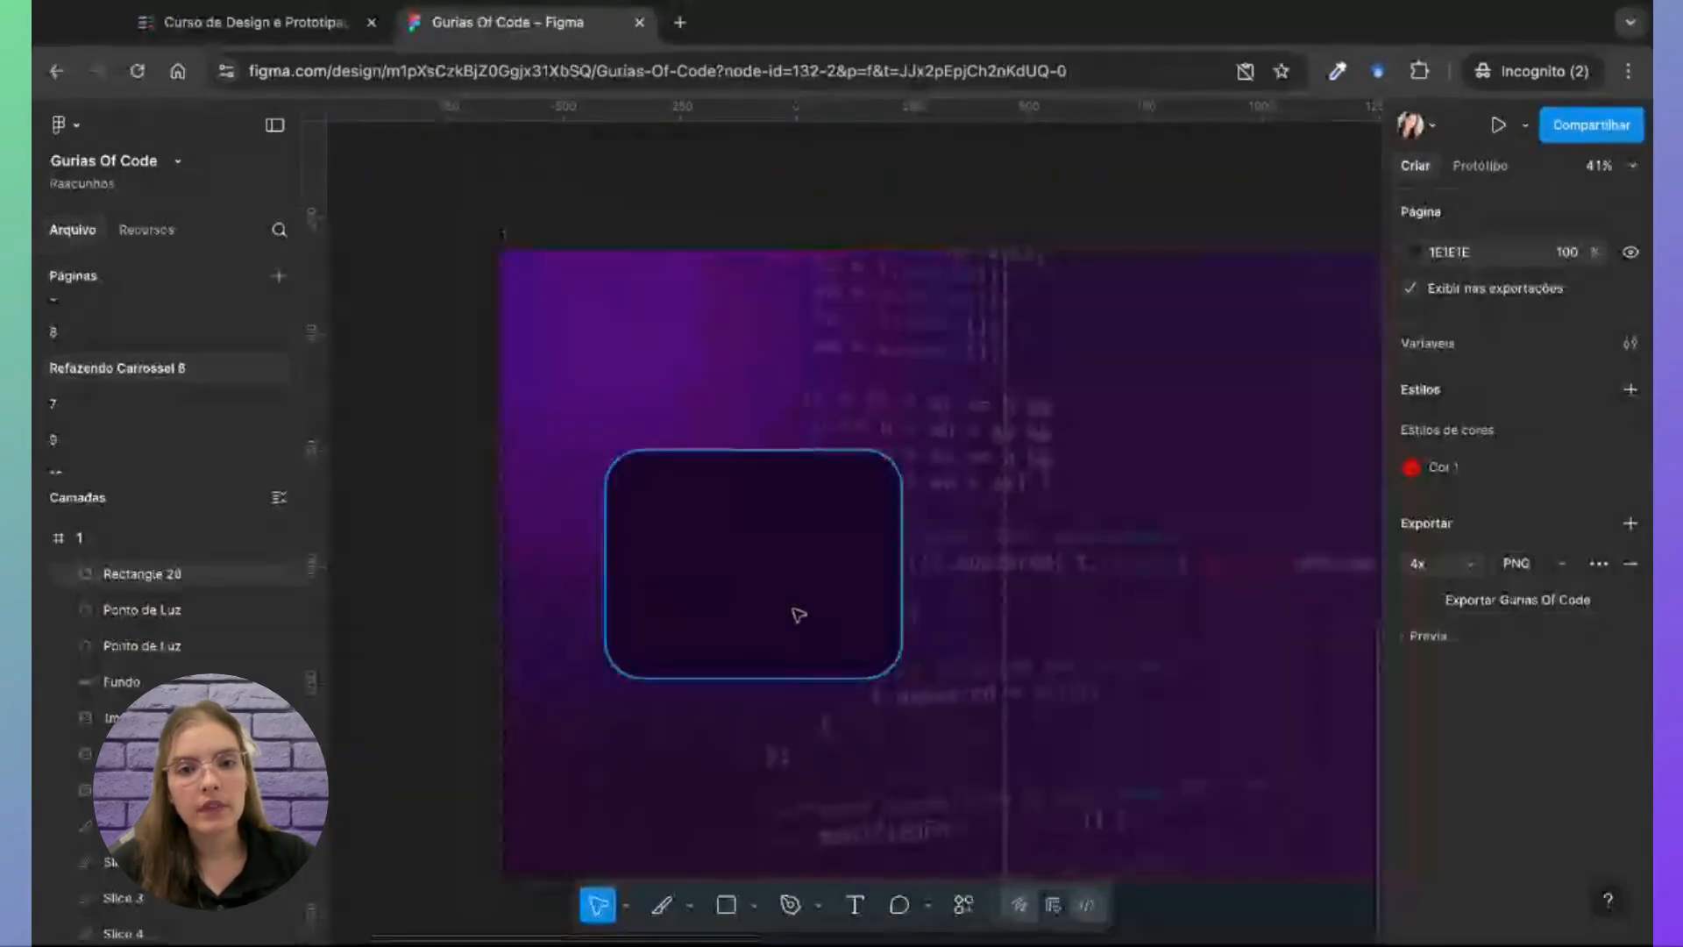
click(793, 608)
click(1629, 859)
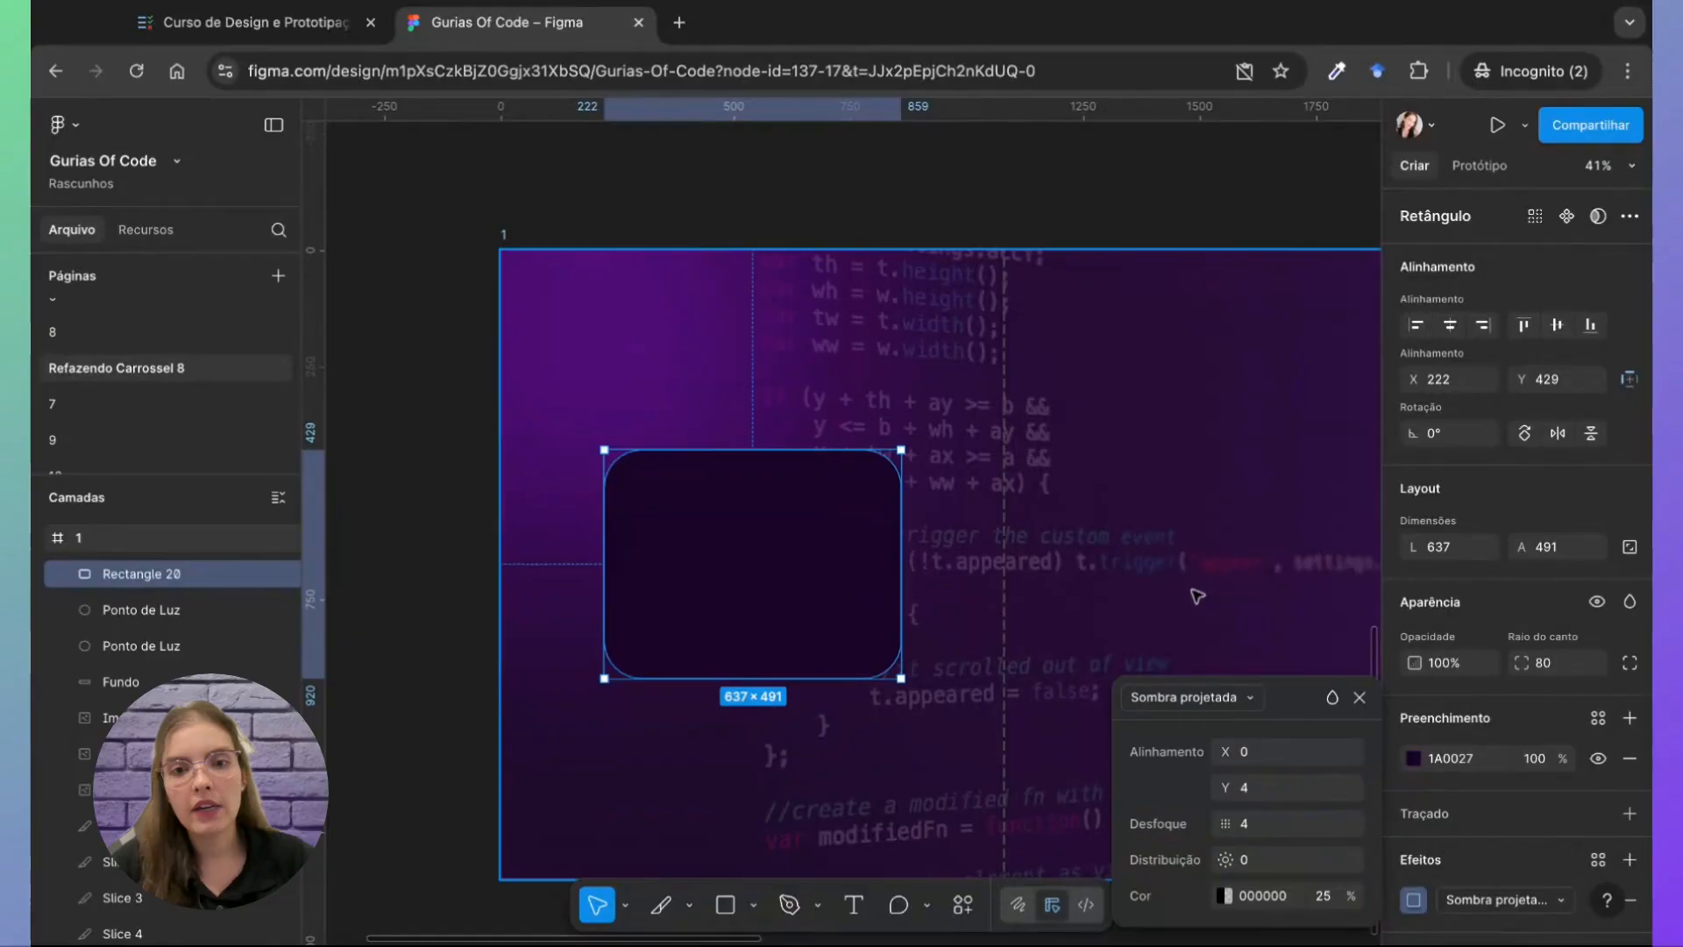
click(996, 184)
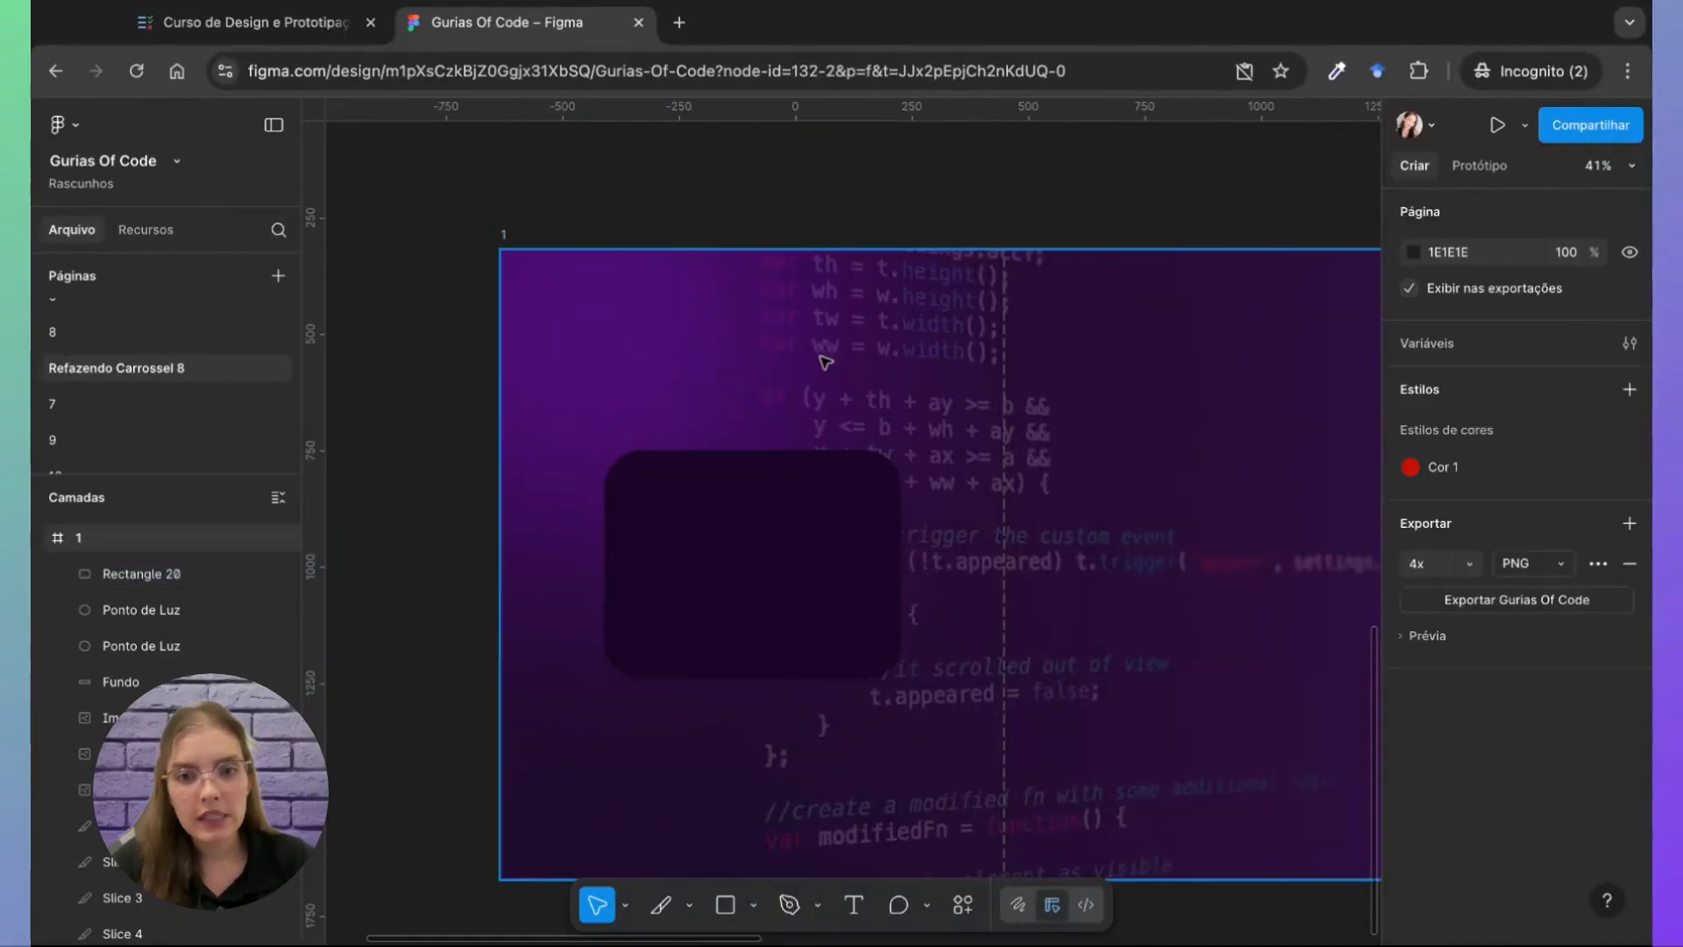
scroll(788, 501, up, 10)
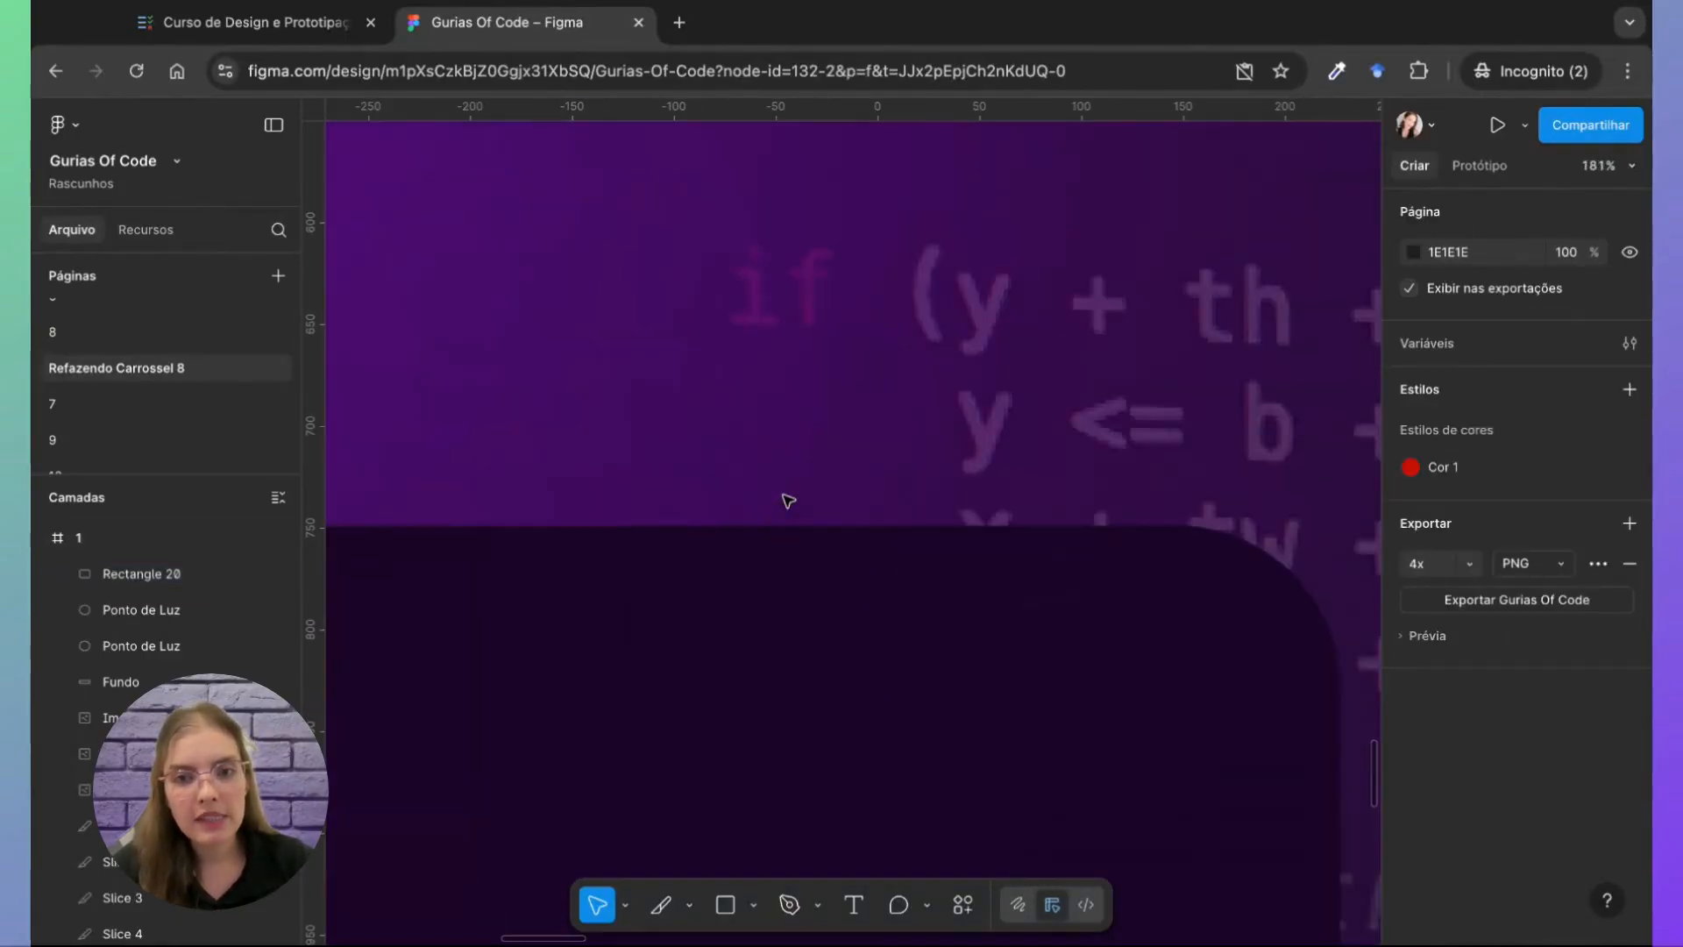
scroll(788, 502, down, 8)
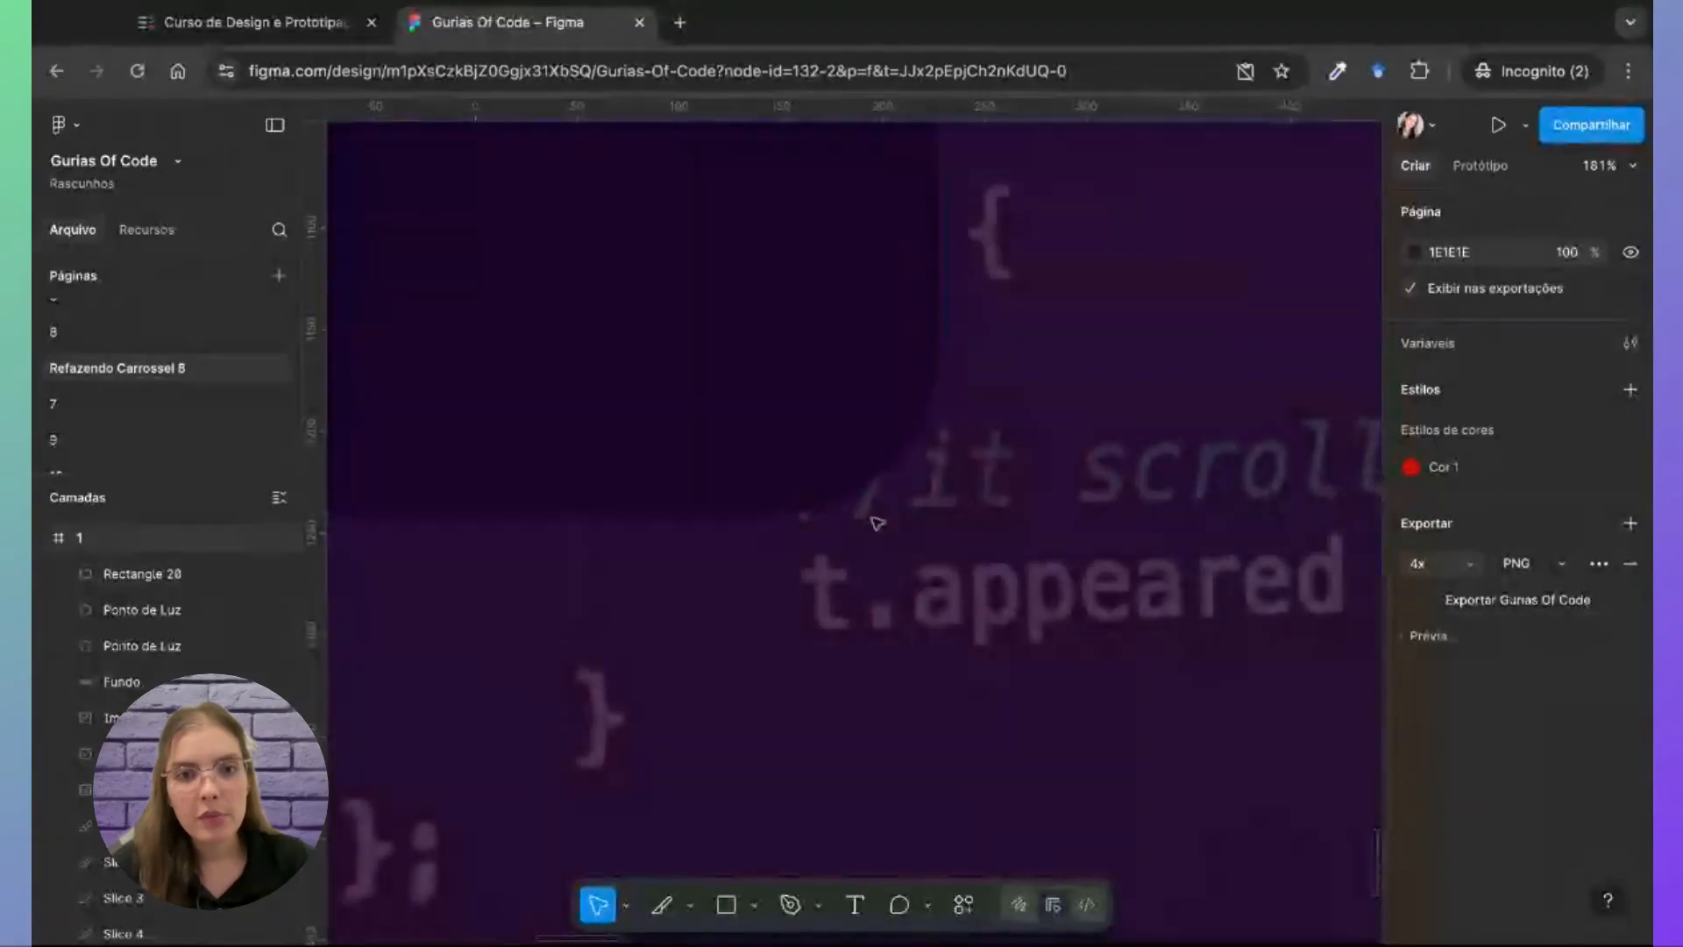
Step: Examine the computer image on the reference carousel's first slide and compare it with the new slide's dark rectangle
scroll(875, 524, down, 3)
scroll(872, 526, up, 10)
scroll(871, 526, left, 4)
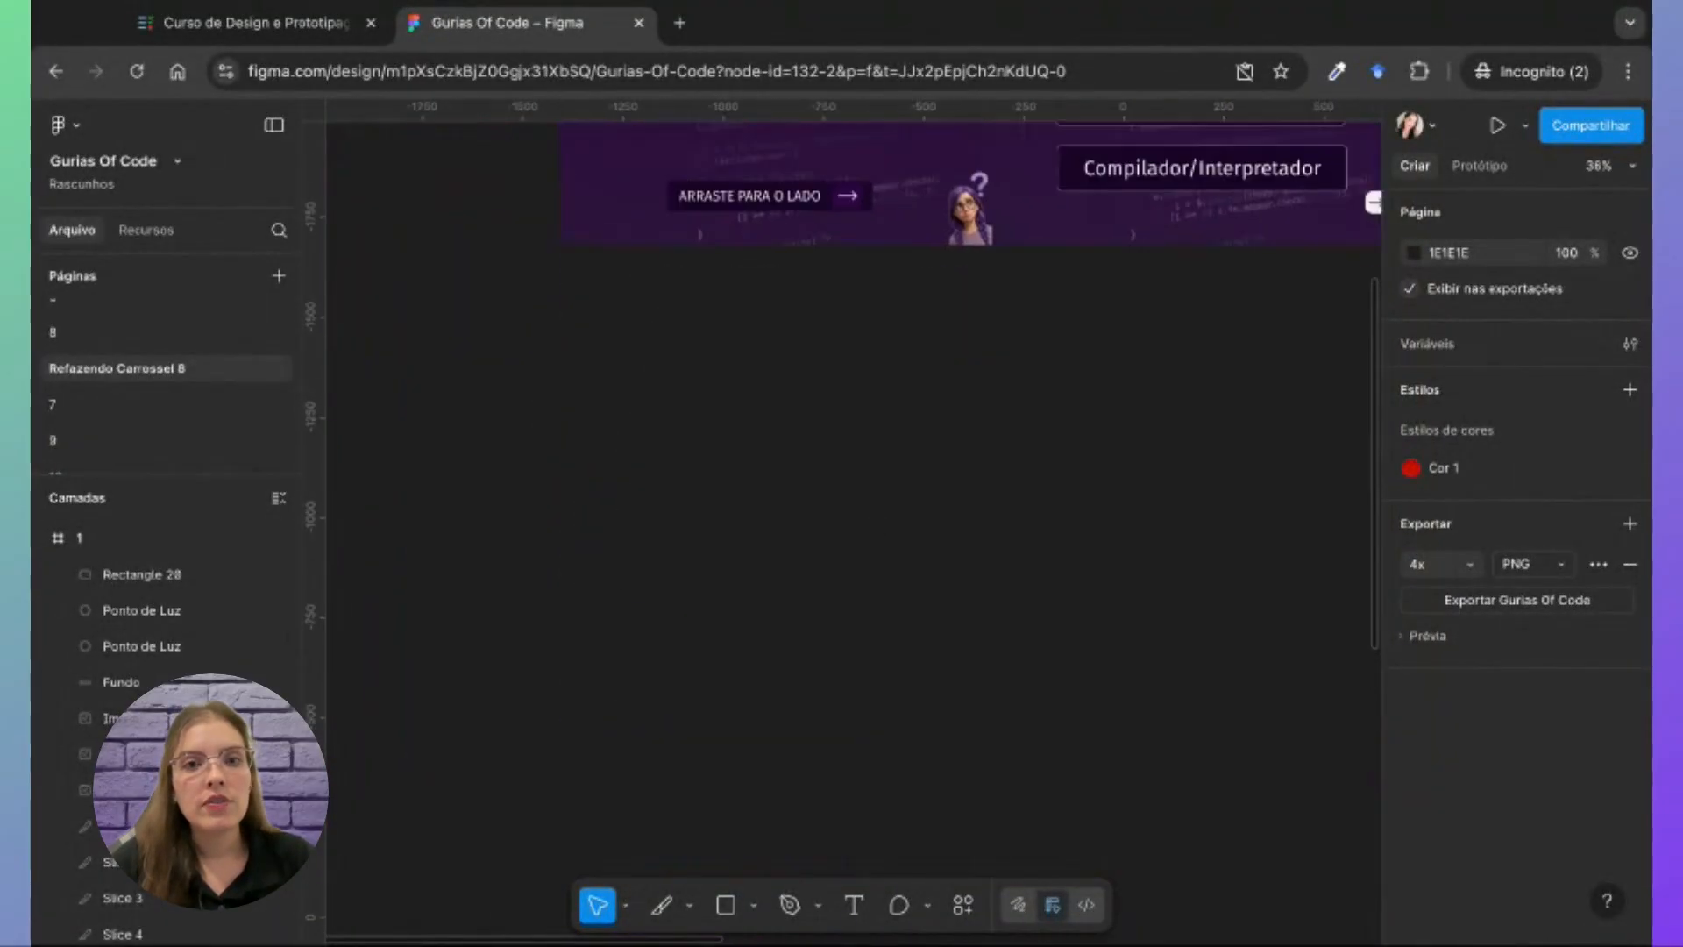
scroll(853, 526, right, 5)
scroll(853, 526, up, 3)
click(394, 386)
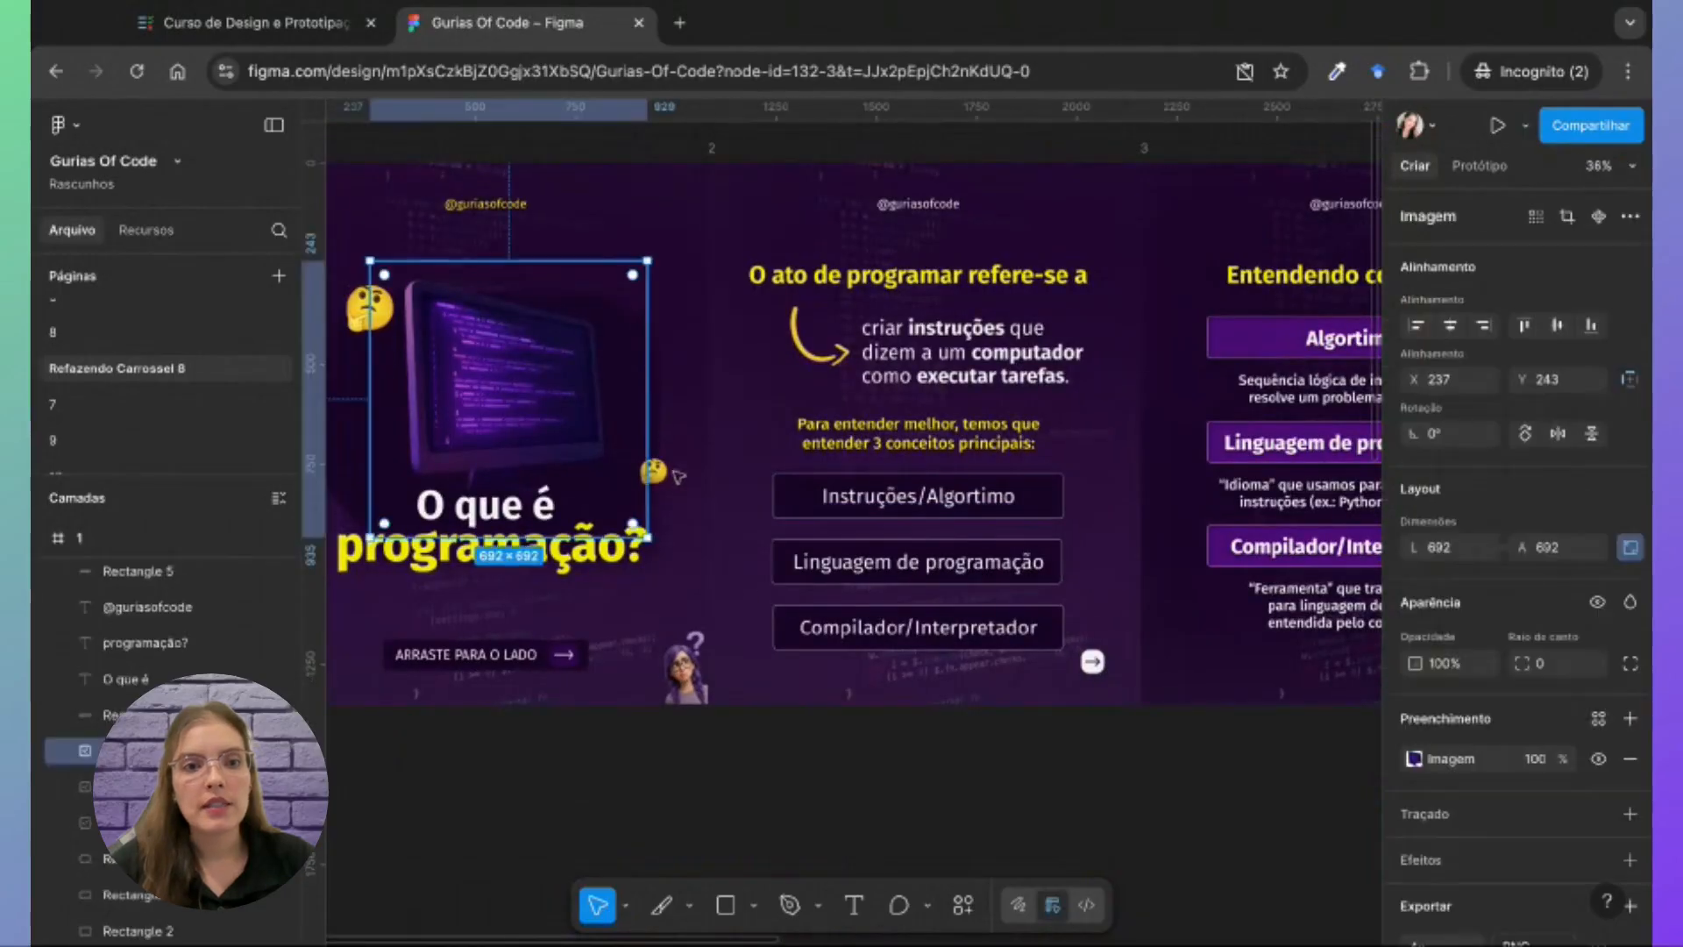
scroll(684, 481, down, 2)
scroll(687, 481, down, 10)
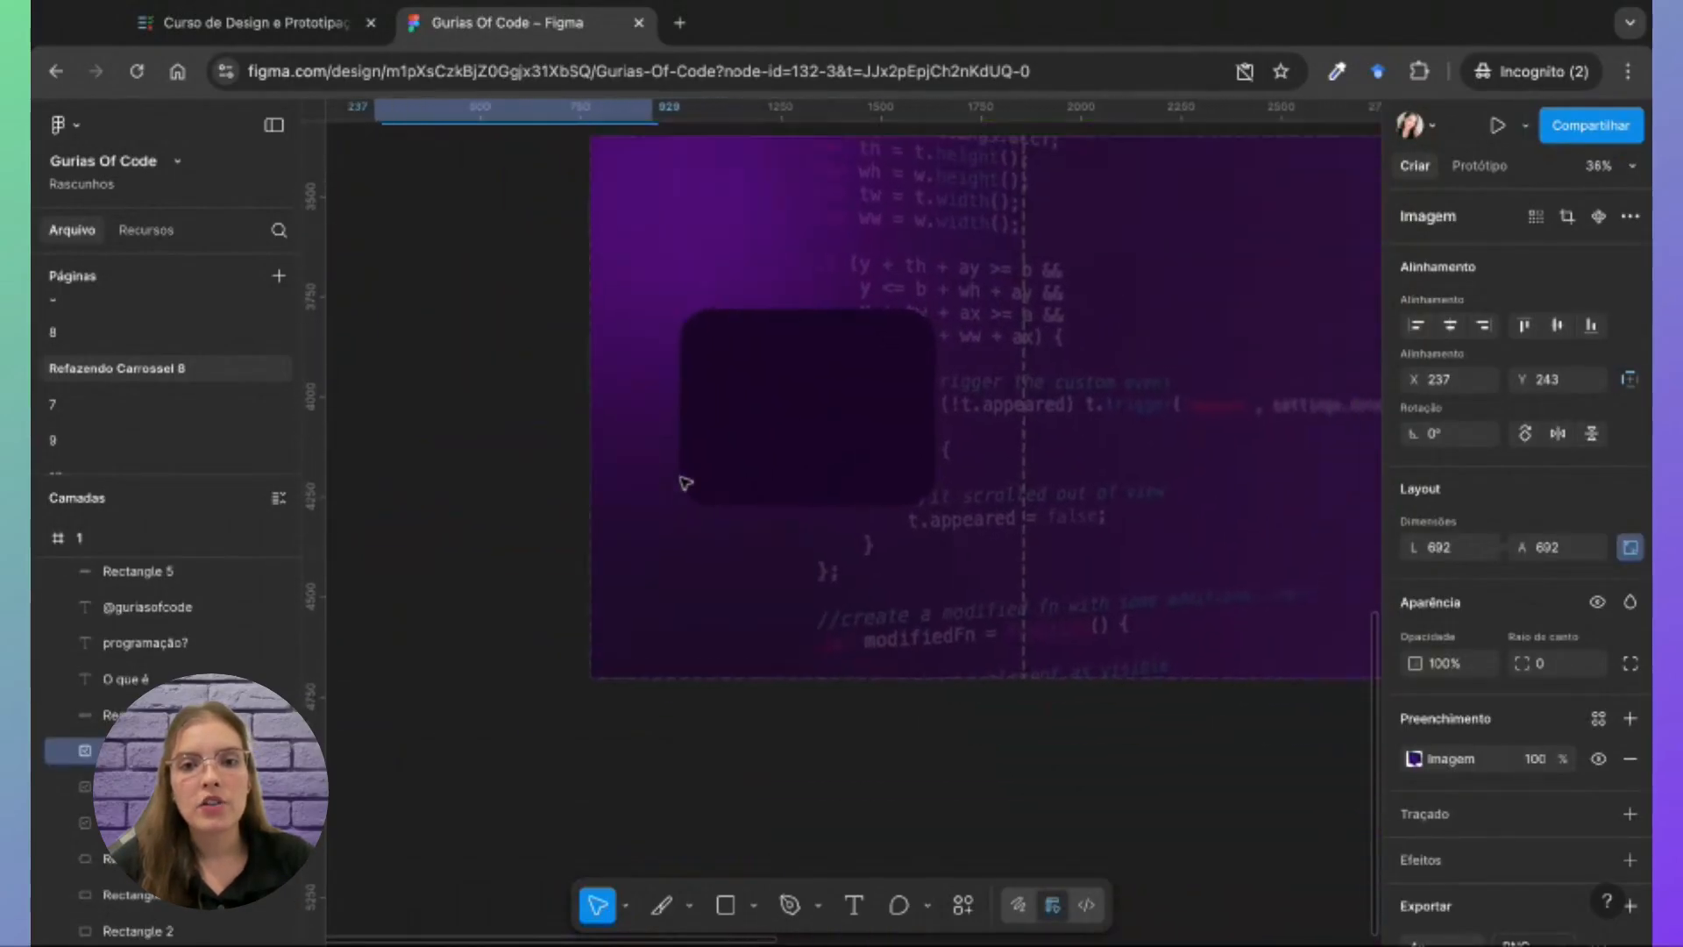
click(713, 482)
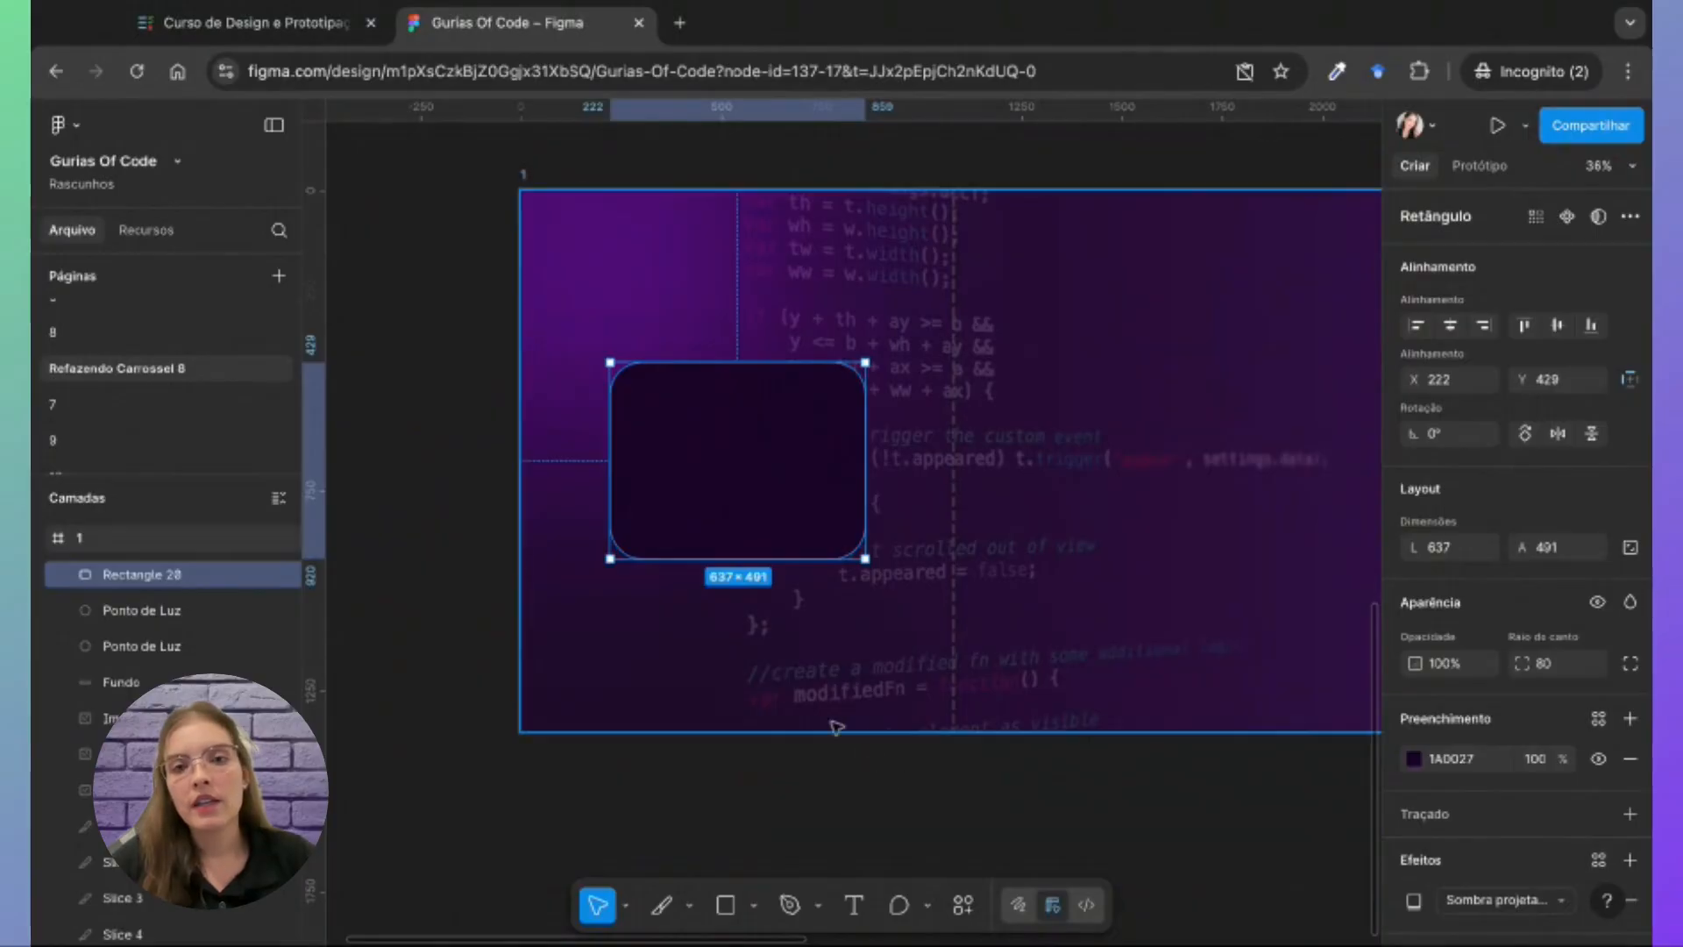
click(884, 748)
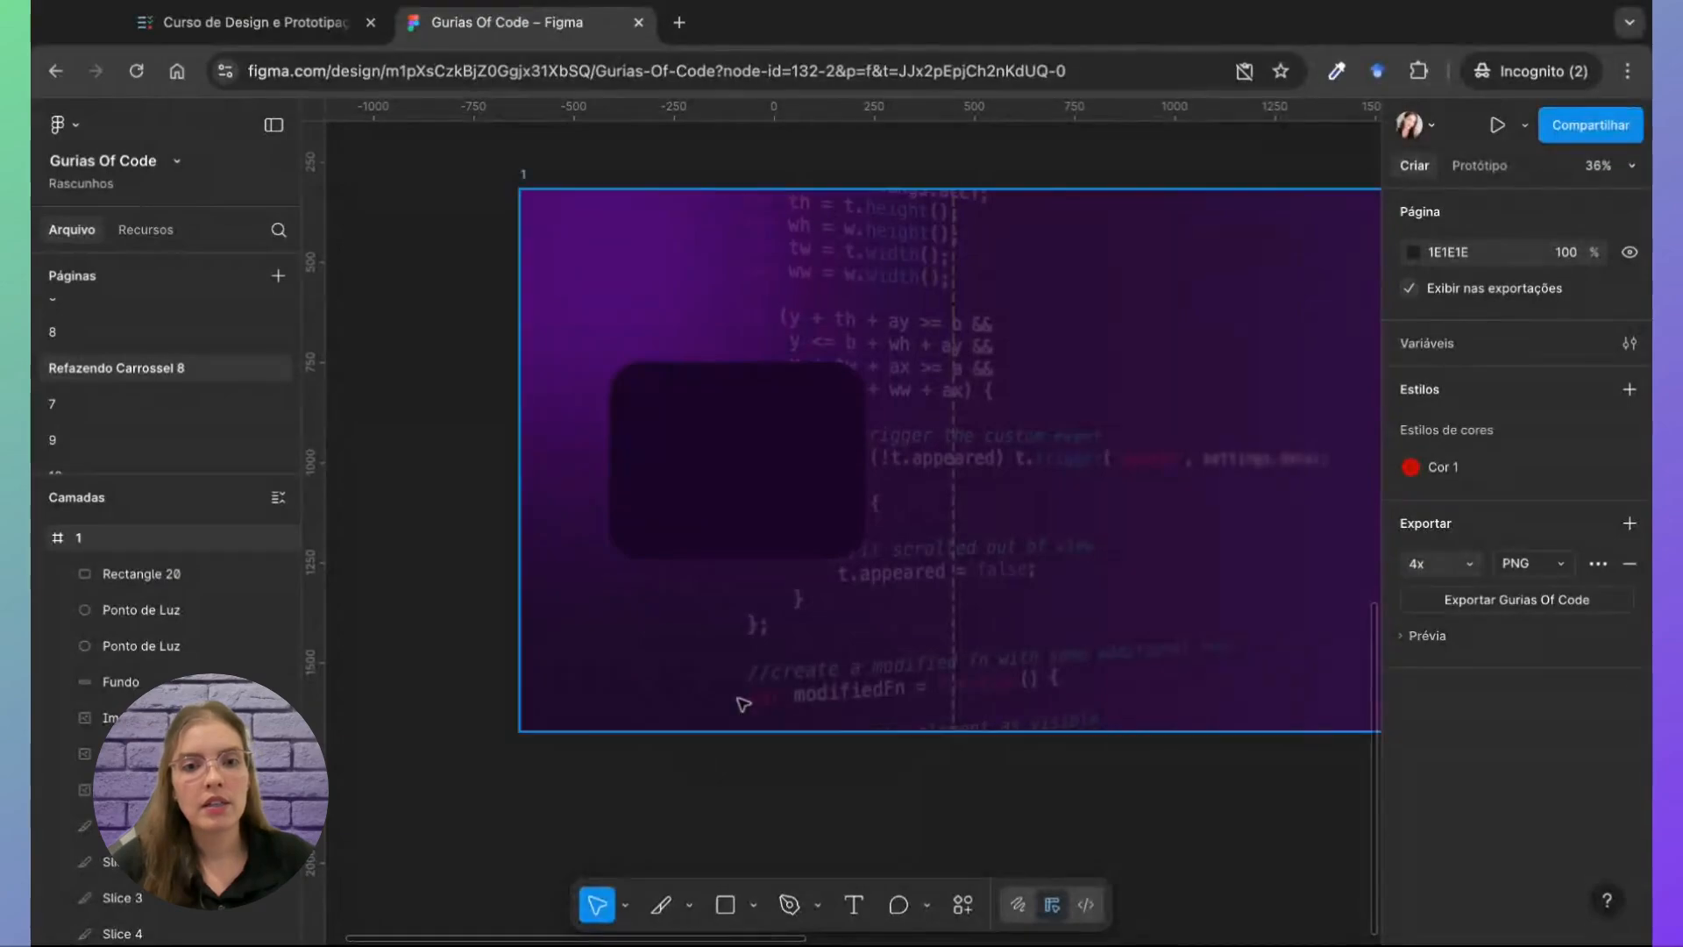
Step: Paste the computer image, scale it proportionally to 600 × 600 and position it over the dark rectangle on slide 1
key(ctrl+v)
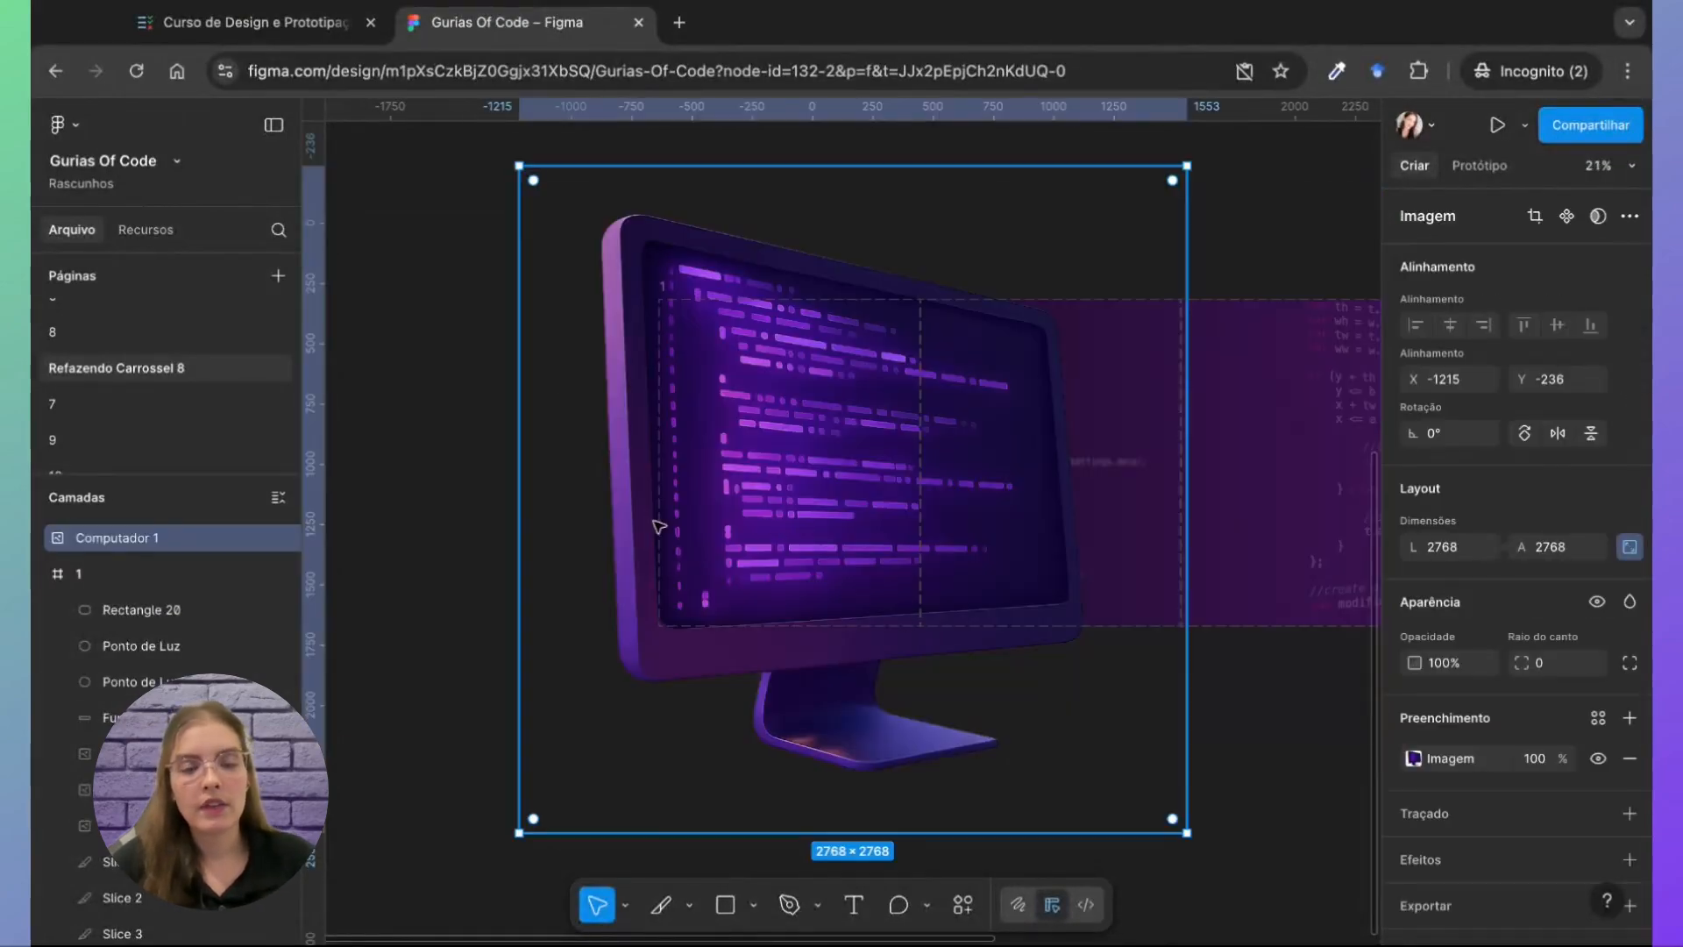
key(k)
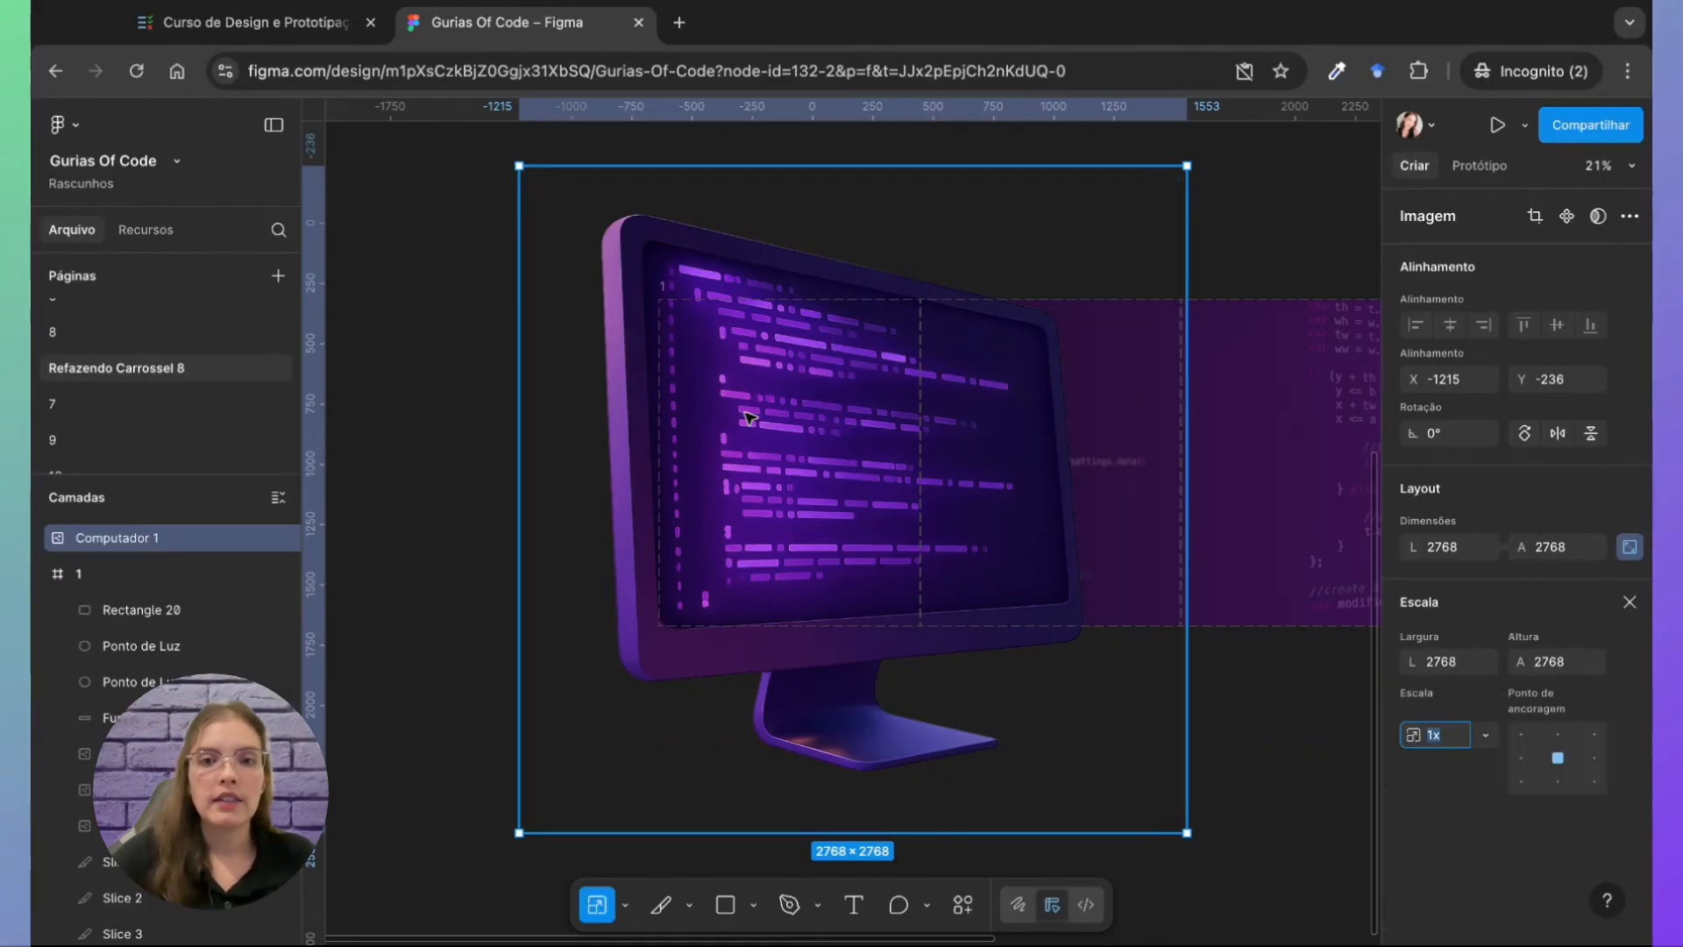
drag(1190, 832, 646, 293)
drag(592, 233, 806, 454)
scroll(854, 526, up, 10)
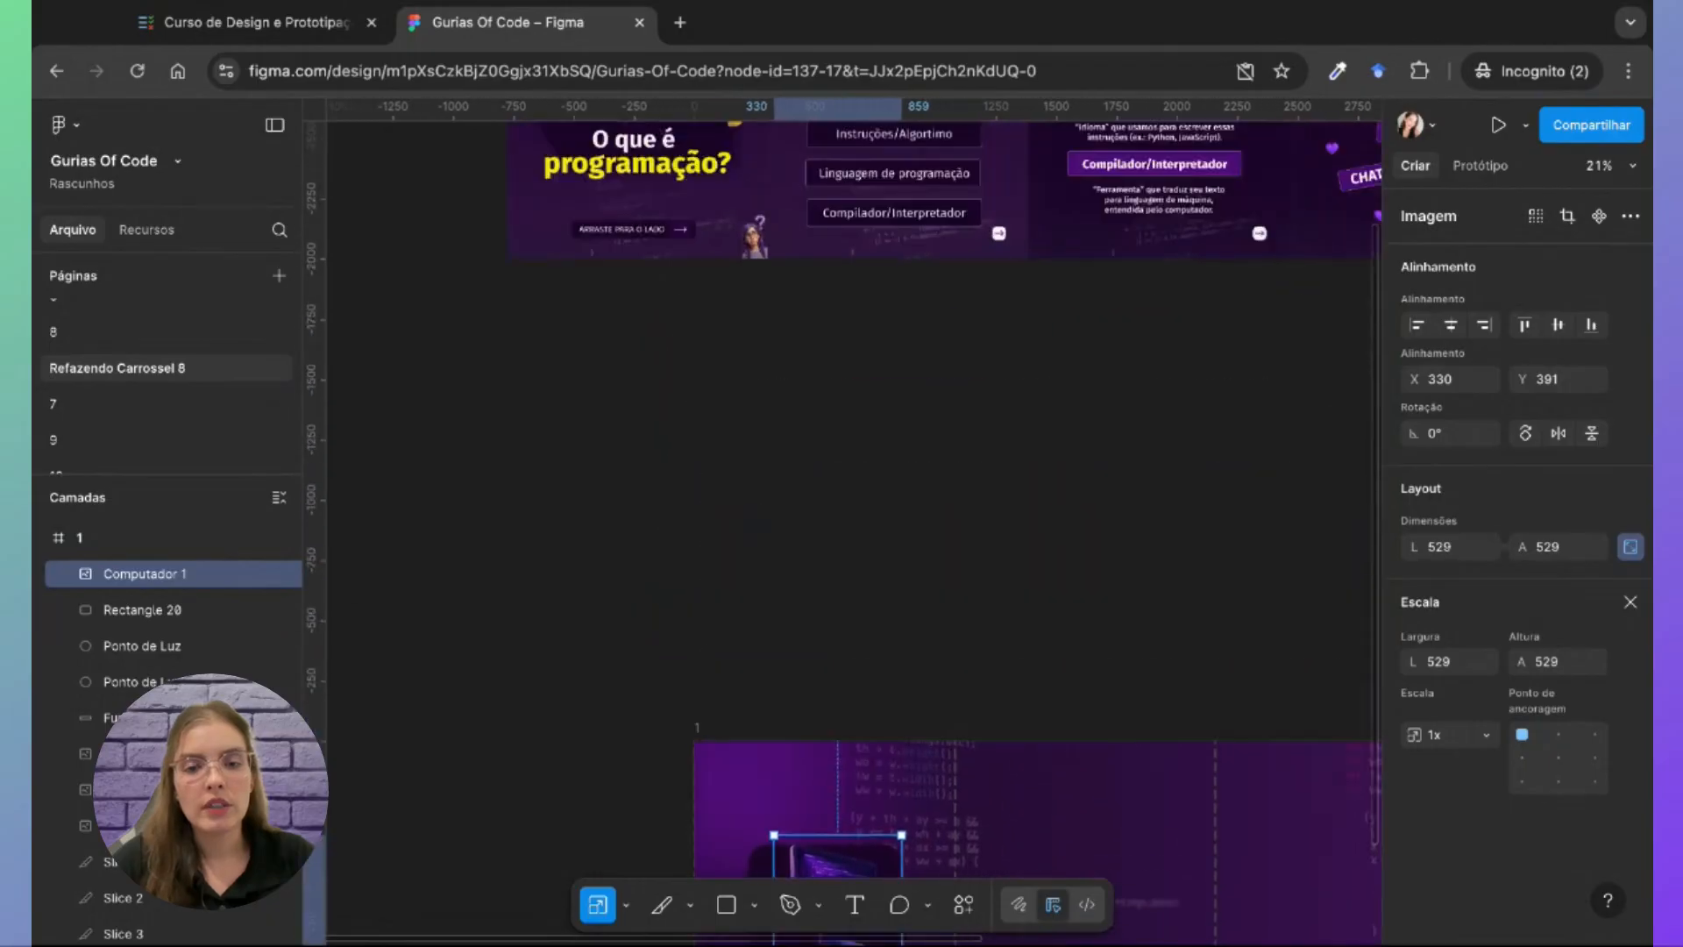
scroll(855, 526, down, 10)
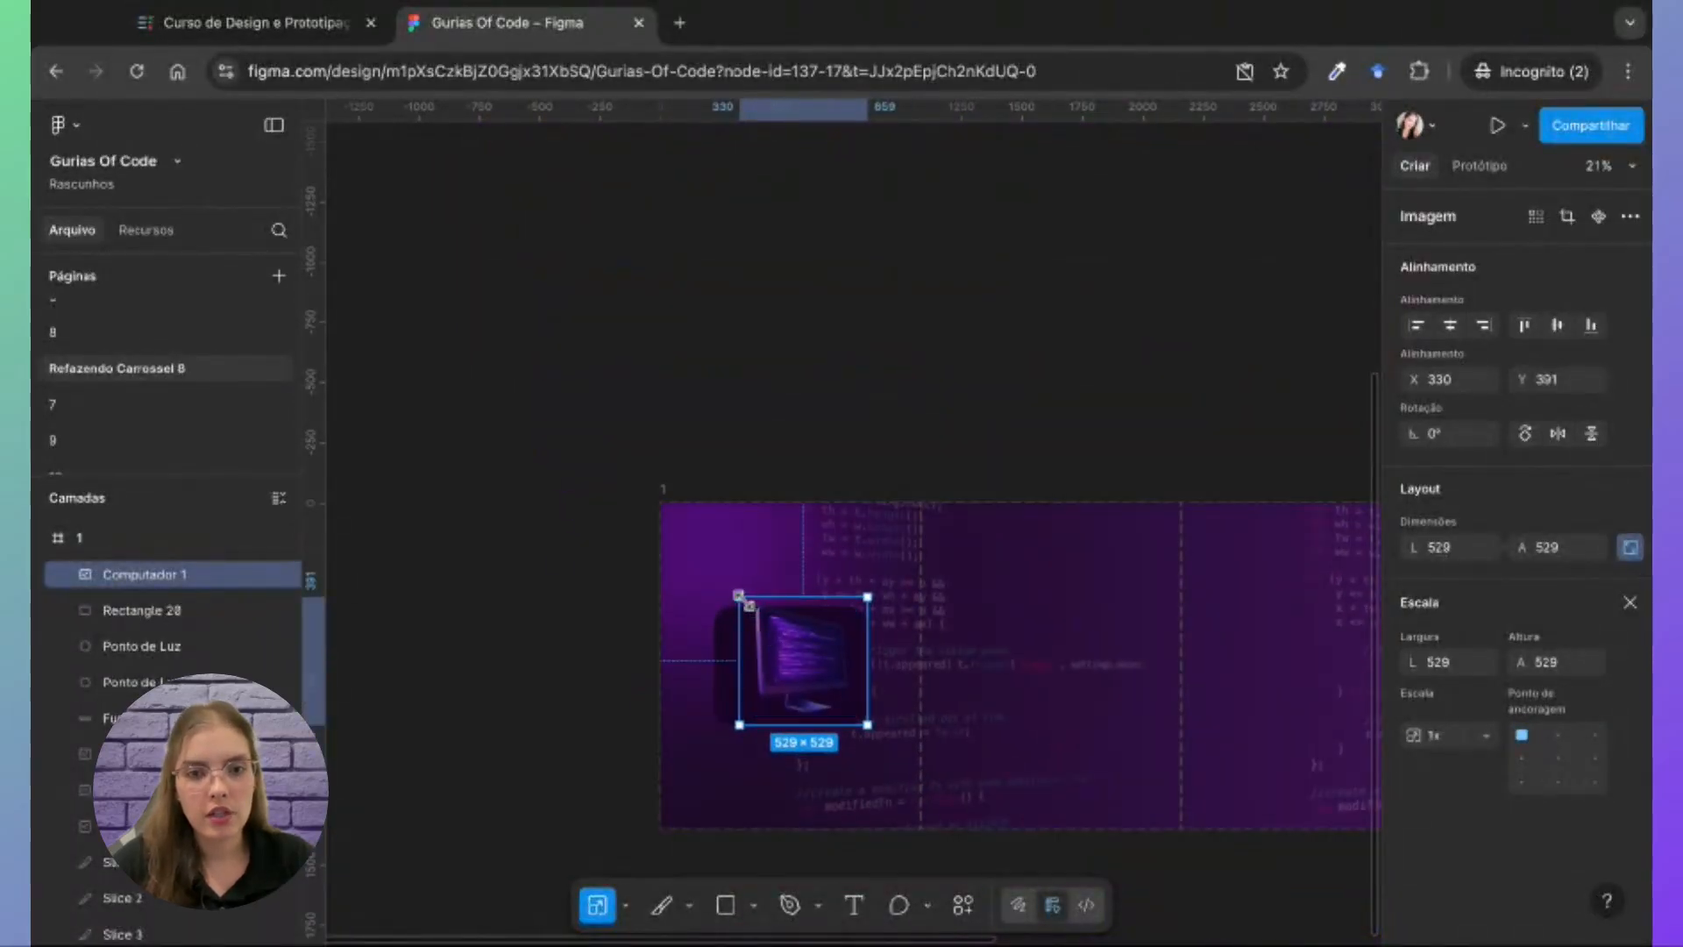
drag(741, 599, 734, 589)
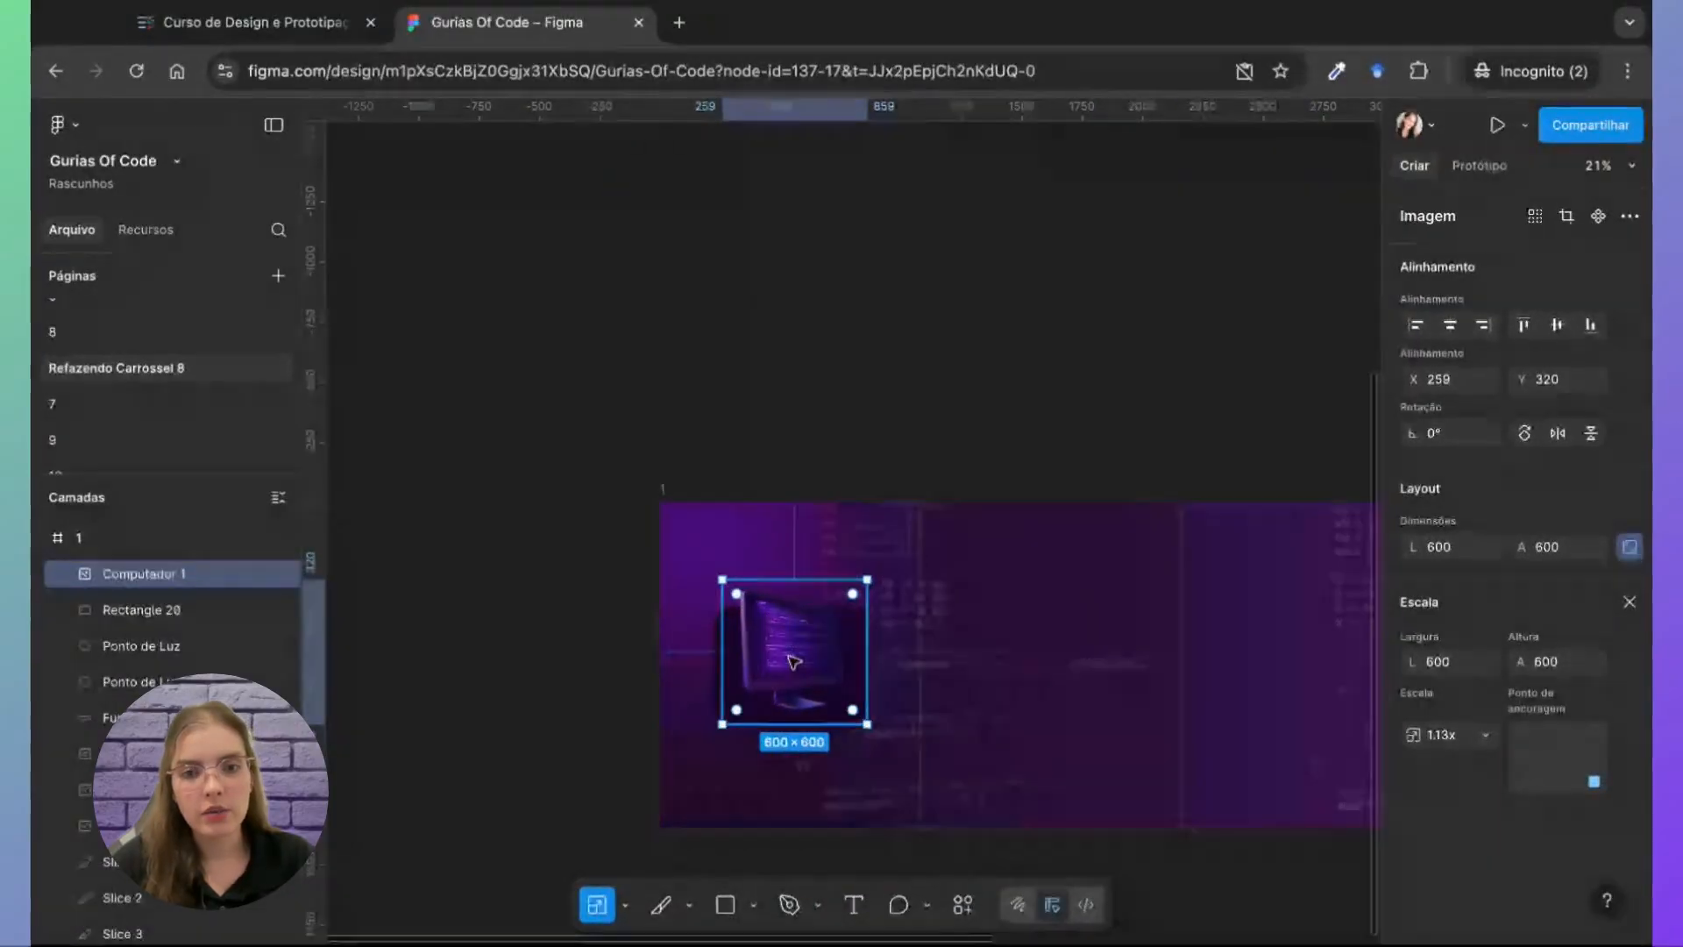
drag(794, 661, 787, 663)
click(515, 725)
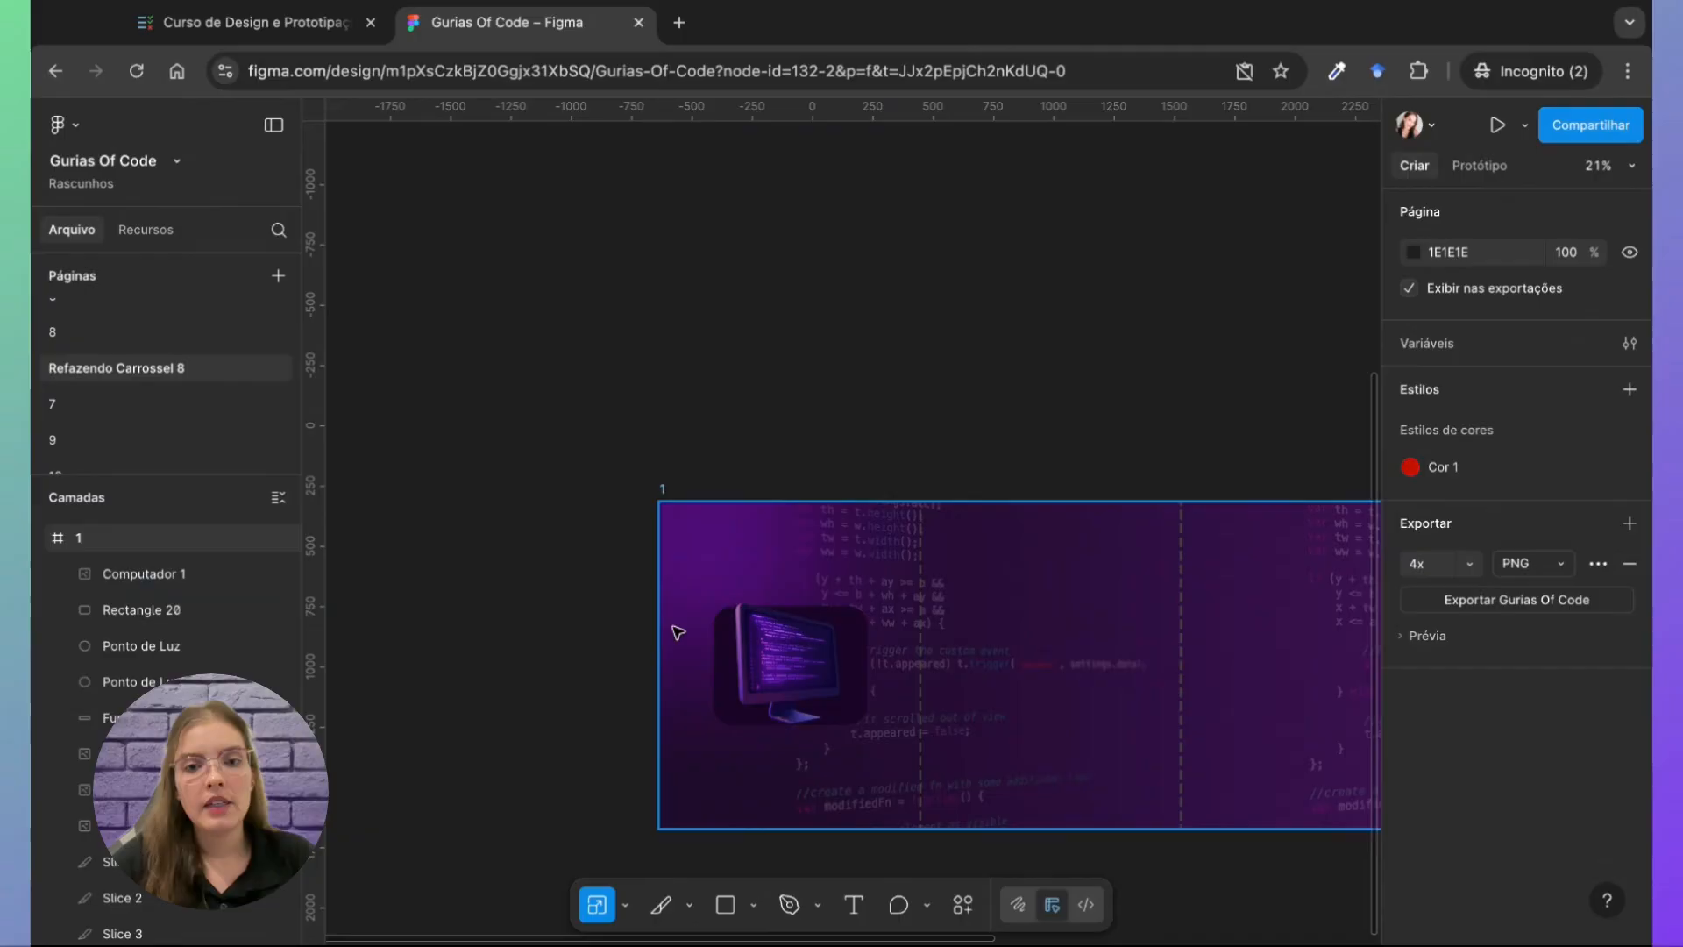
Step: Compare the reference cover with the new slide and inspect the typography of its "programação?" title
scroll(677, 632, up, 10)
scroll(677, 631, down, 10)
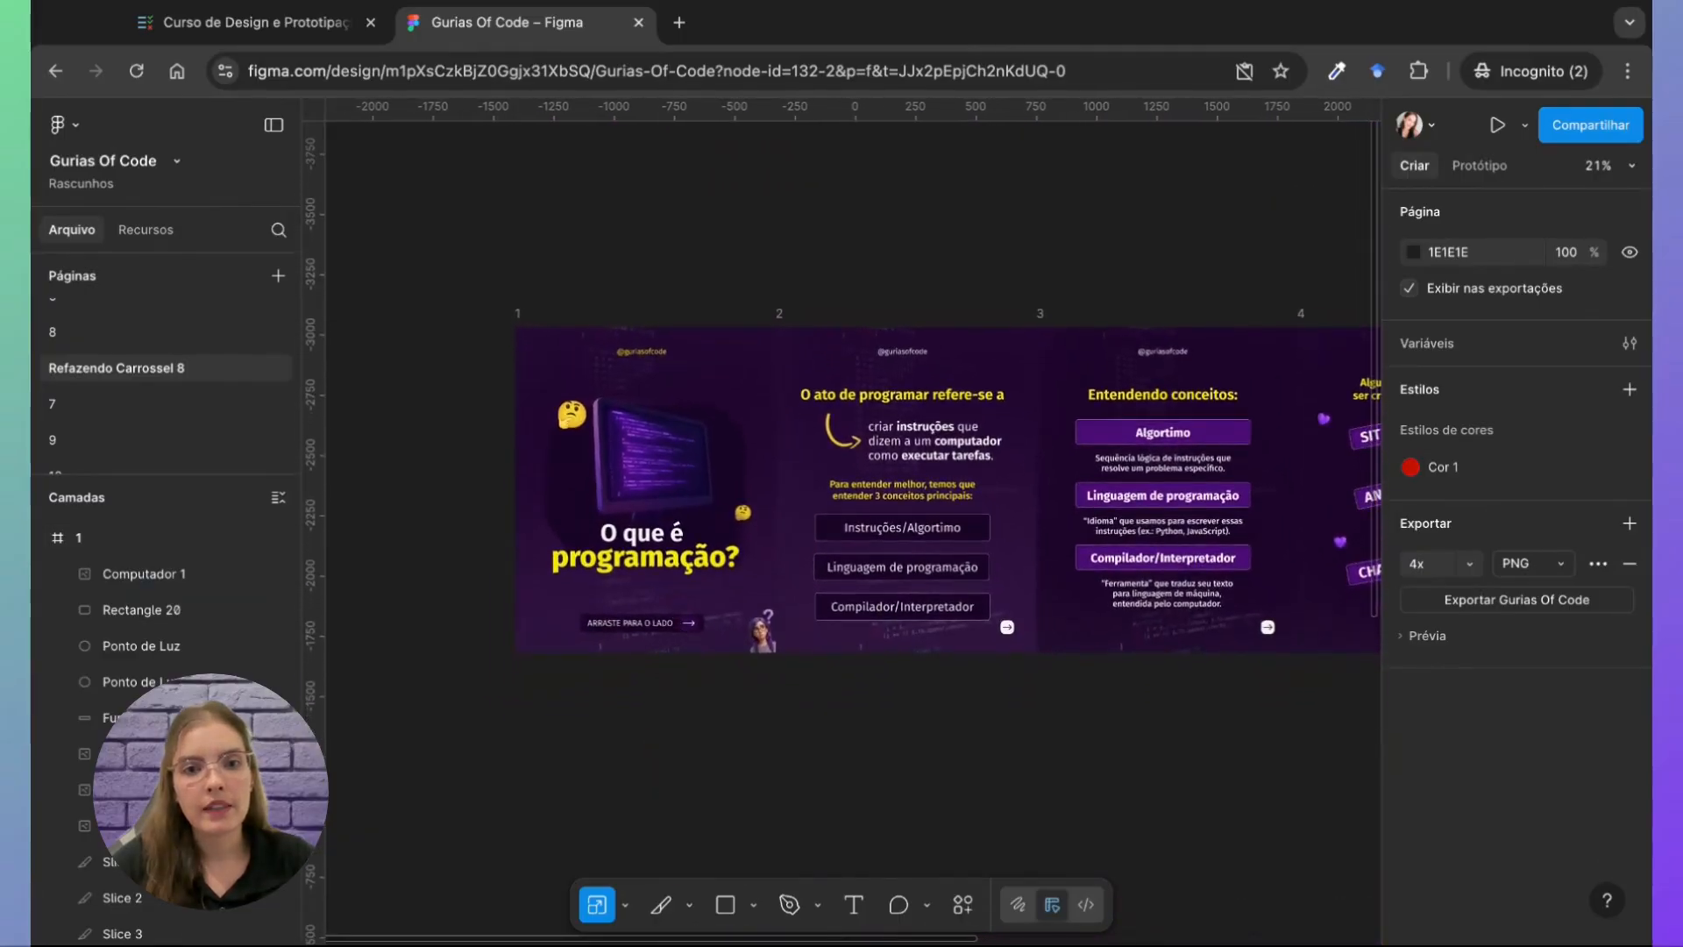
scroll(689, 701, down, 3)
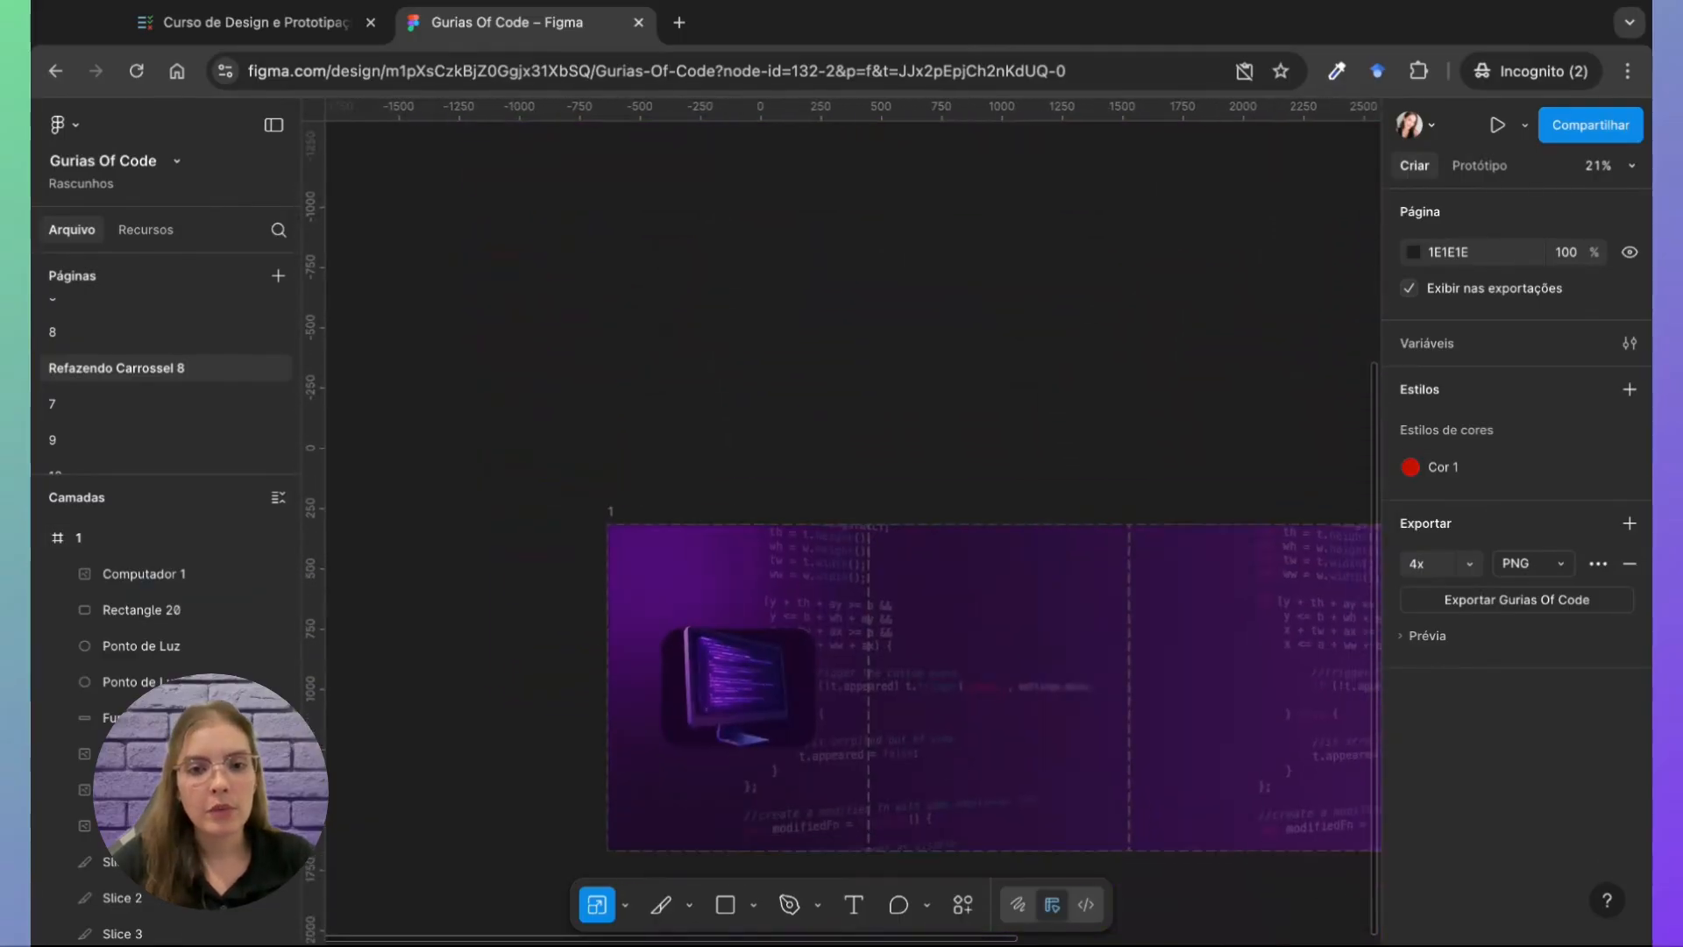
scroll(688, 701, up, 5)
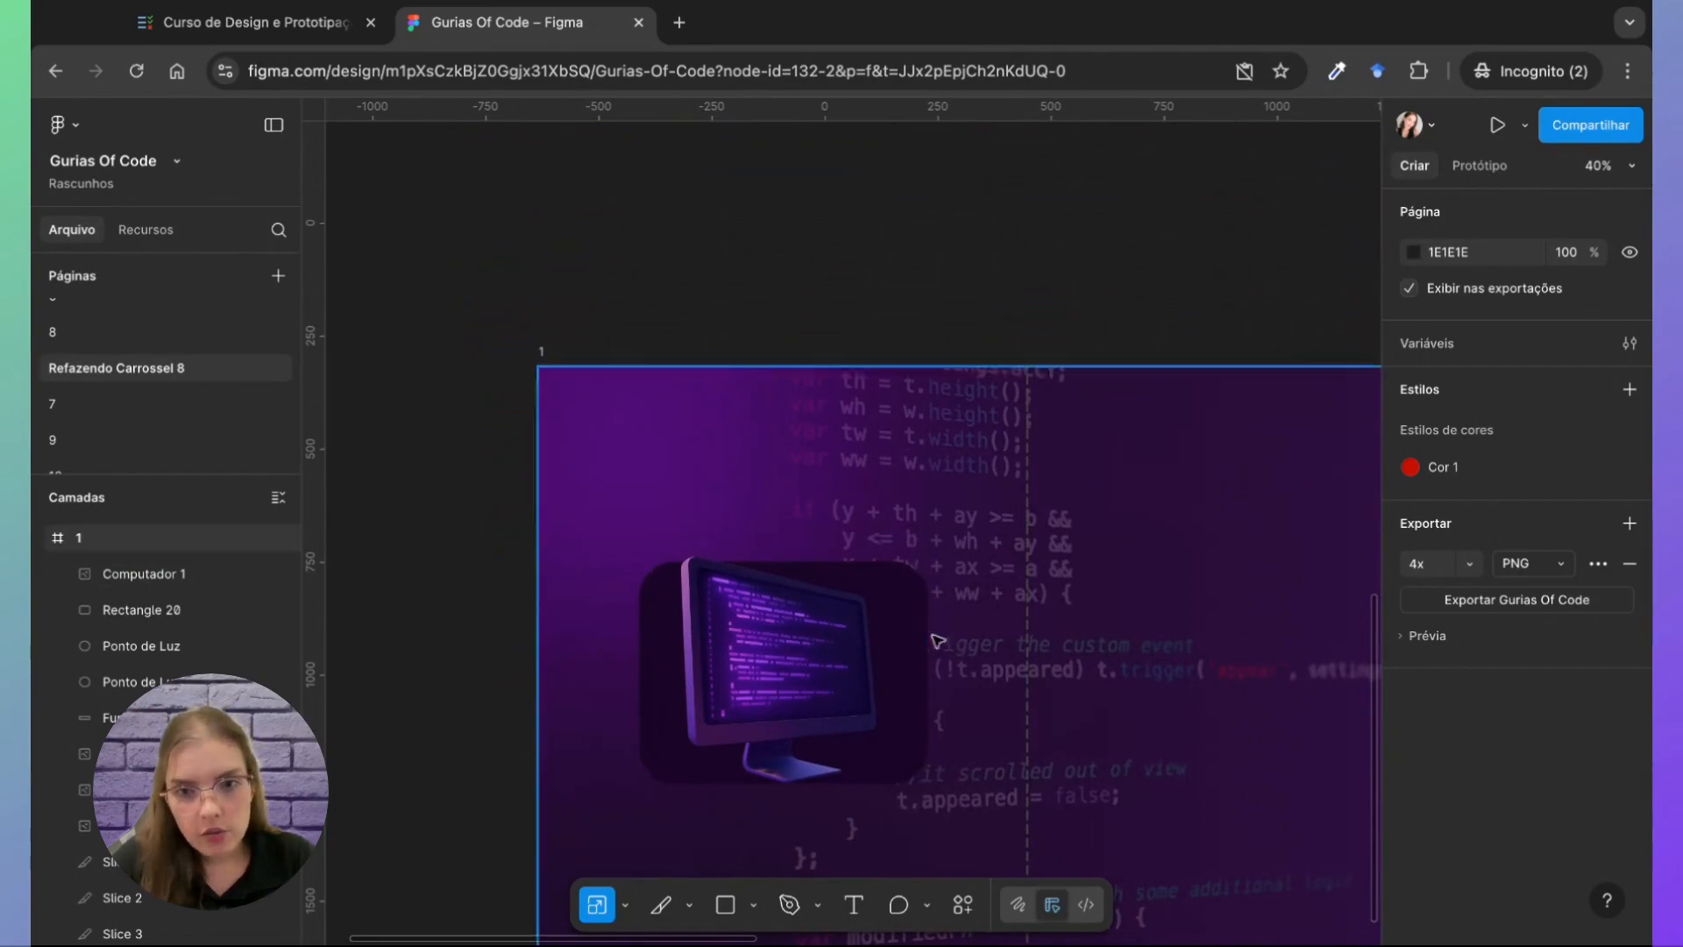
scroll(676, 440, up, 10)
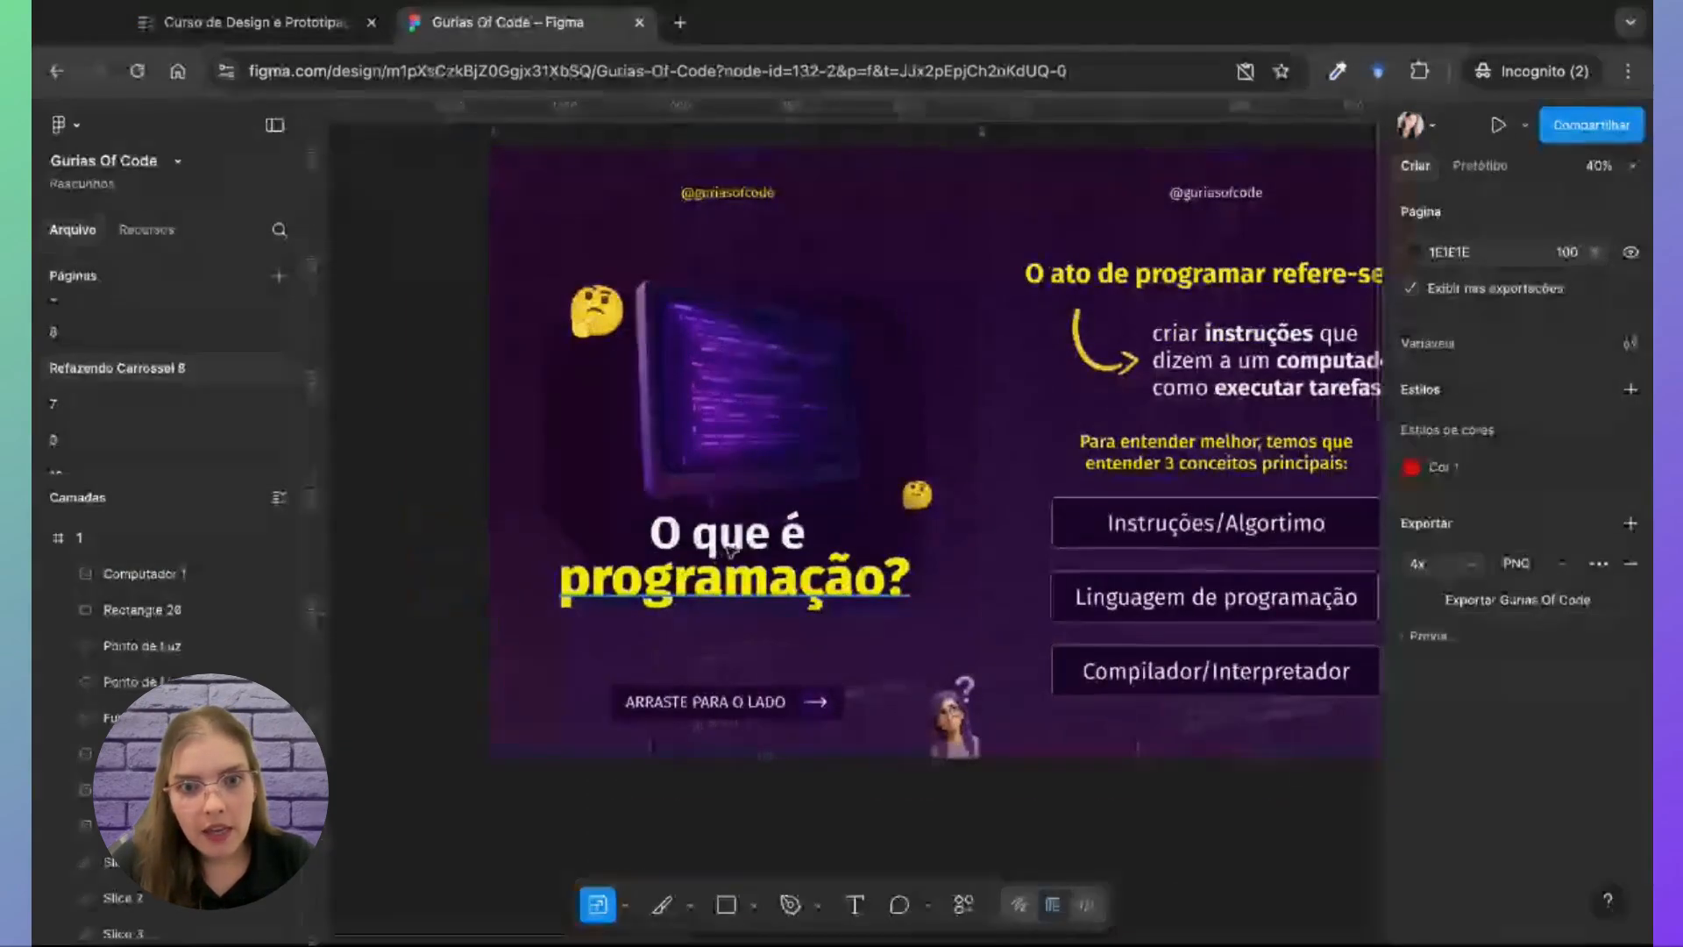
scroll(715, 501, down, 5)
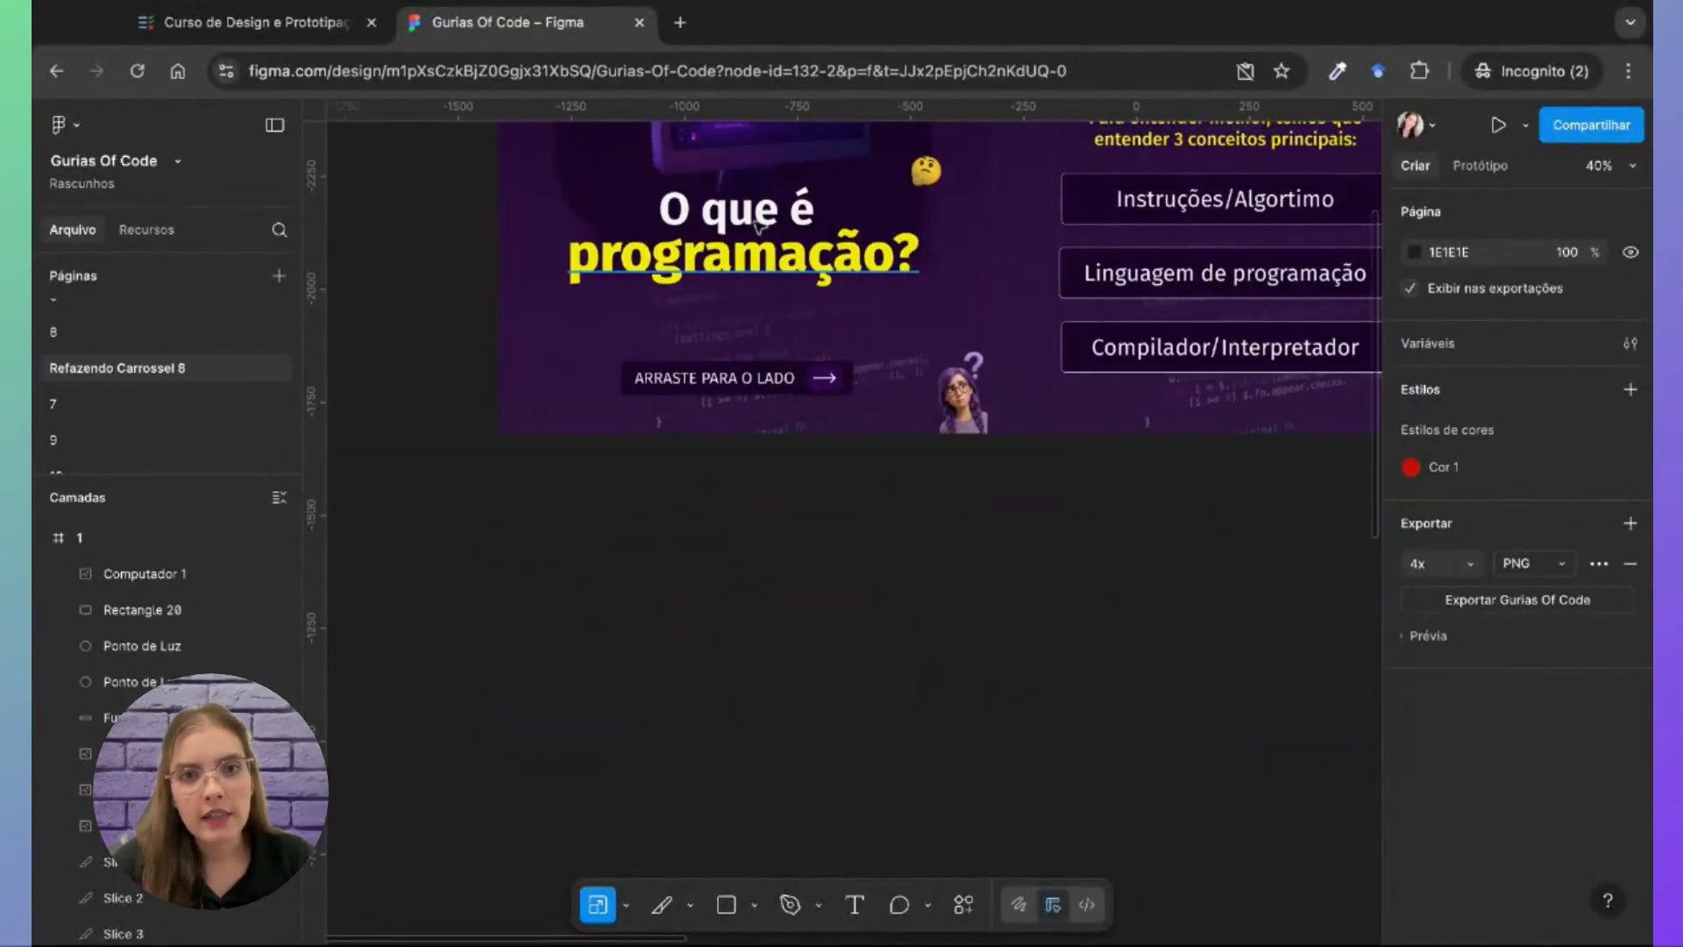
click(756, 230)
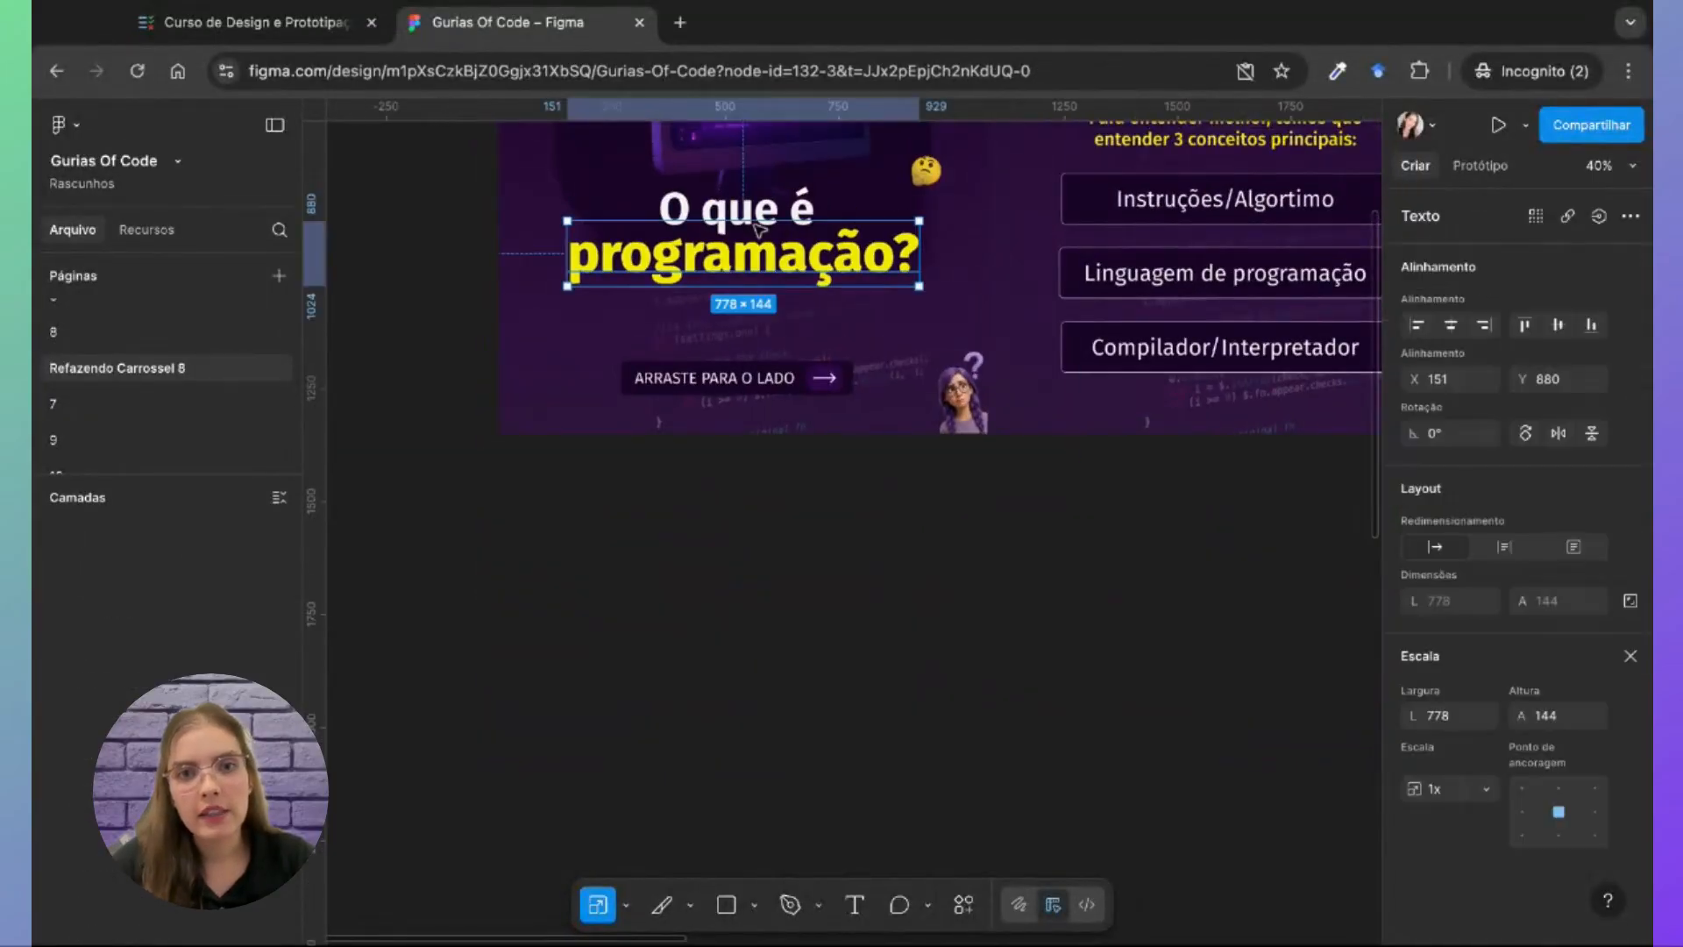
click(1631, 656)
scroll(1525, 614, down, 1)
scroll(887, 642, down, 10)
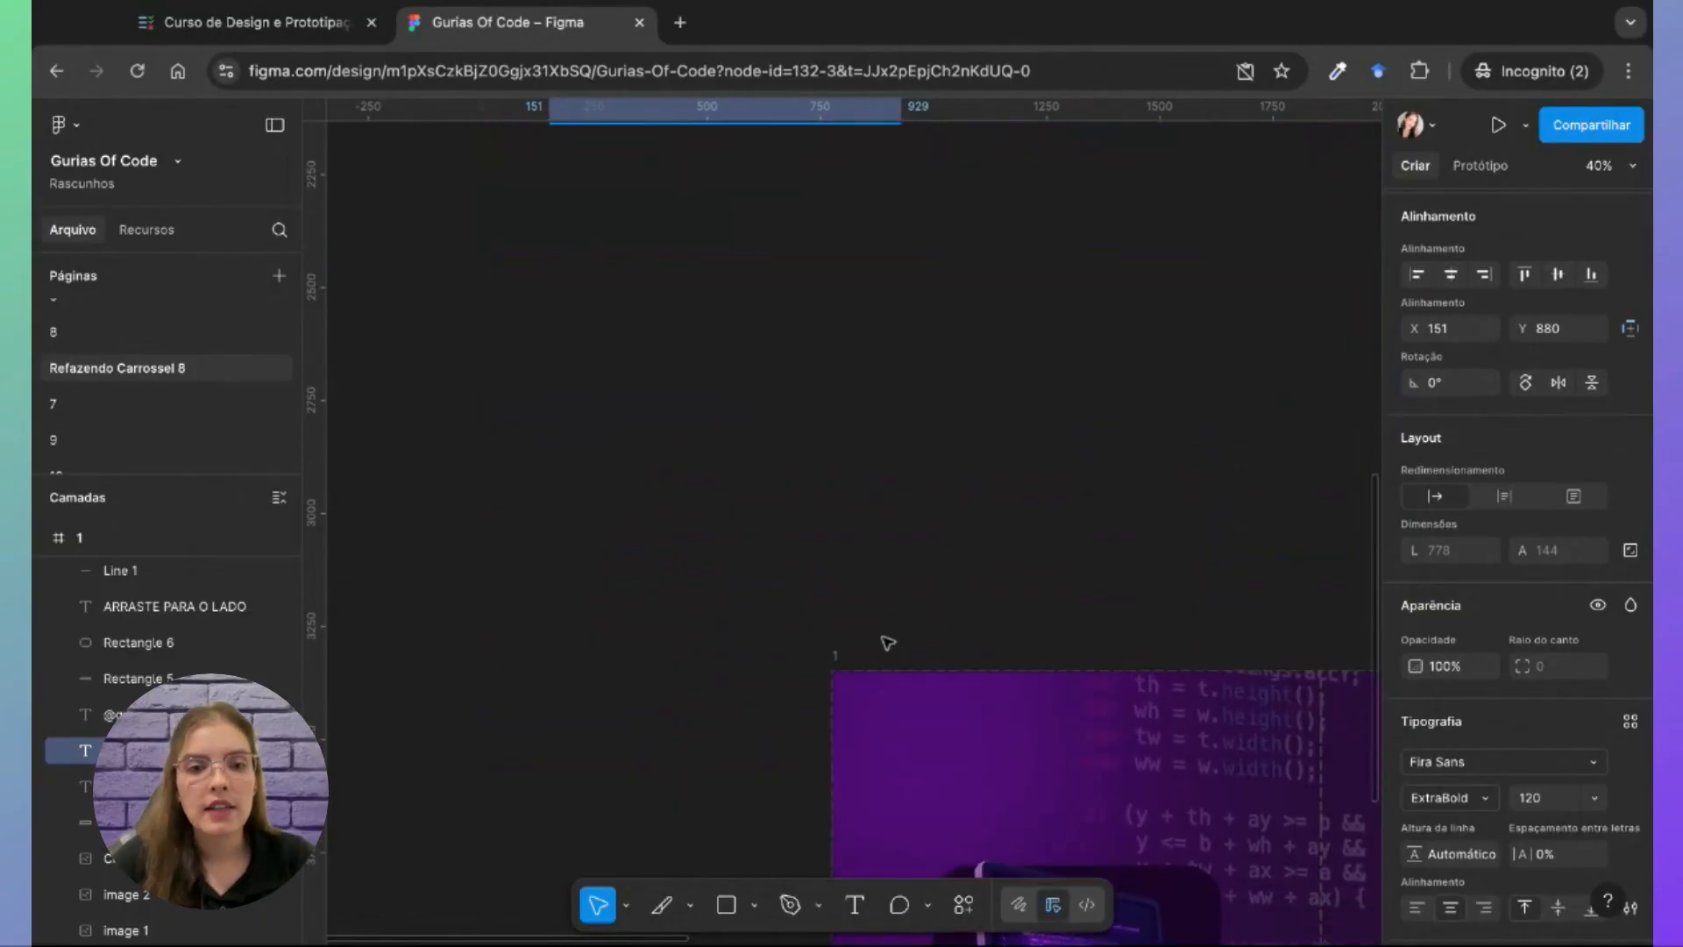
Step: Add the text "O que é" below the computer image on slide 1
scroll(887, 642, down, 8)
scroll(887, 642, right, 4)
click(793, 632)
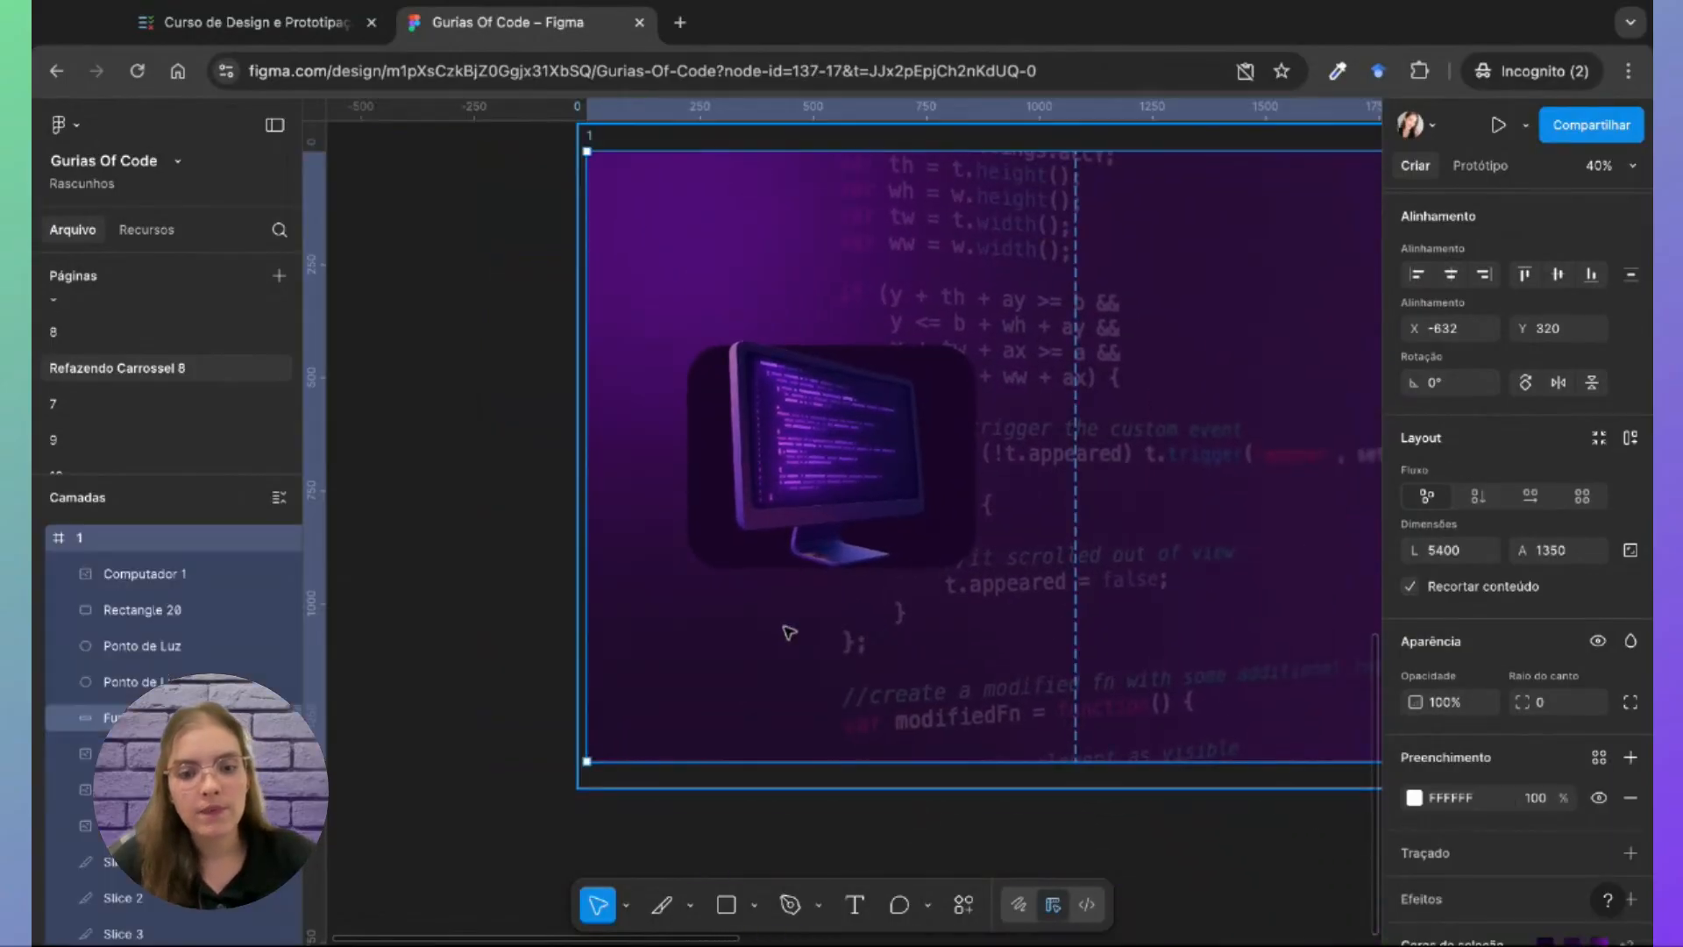
key(t)
click(822, 621)
scroll(828, 627, up, 3)
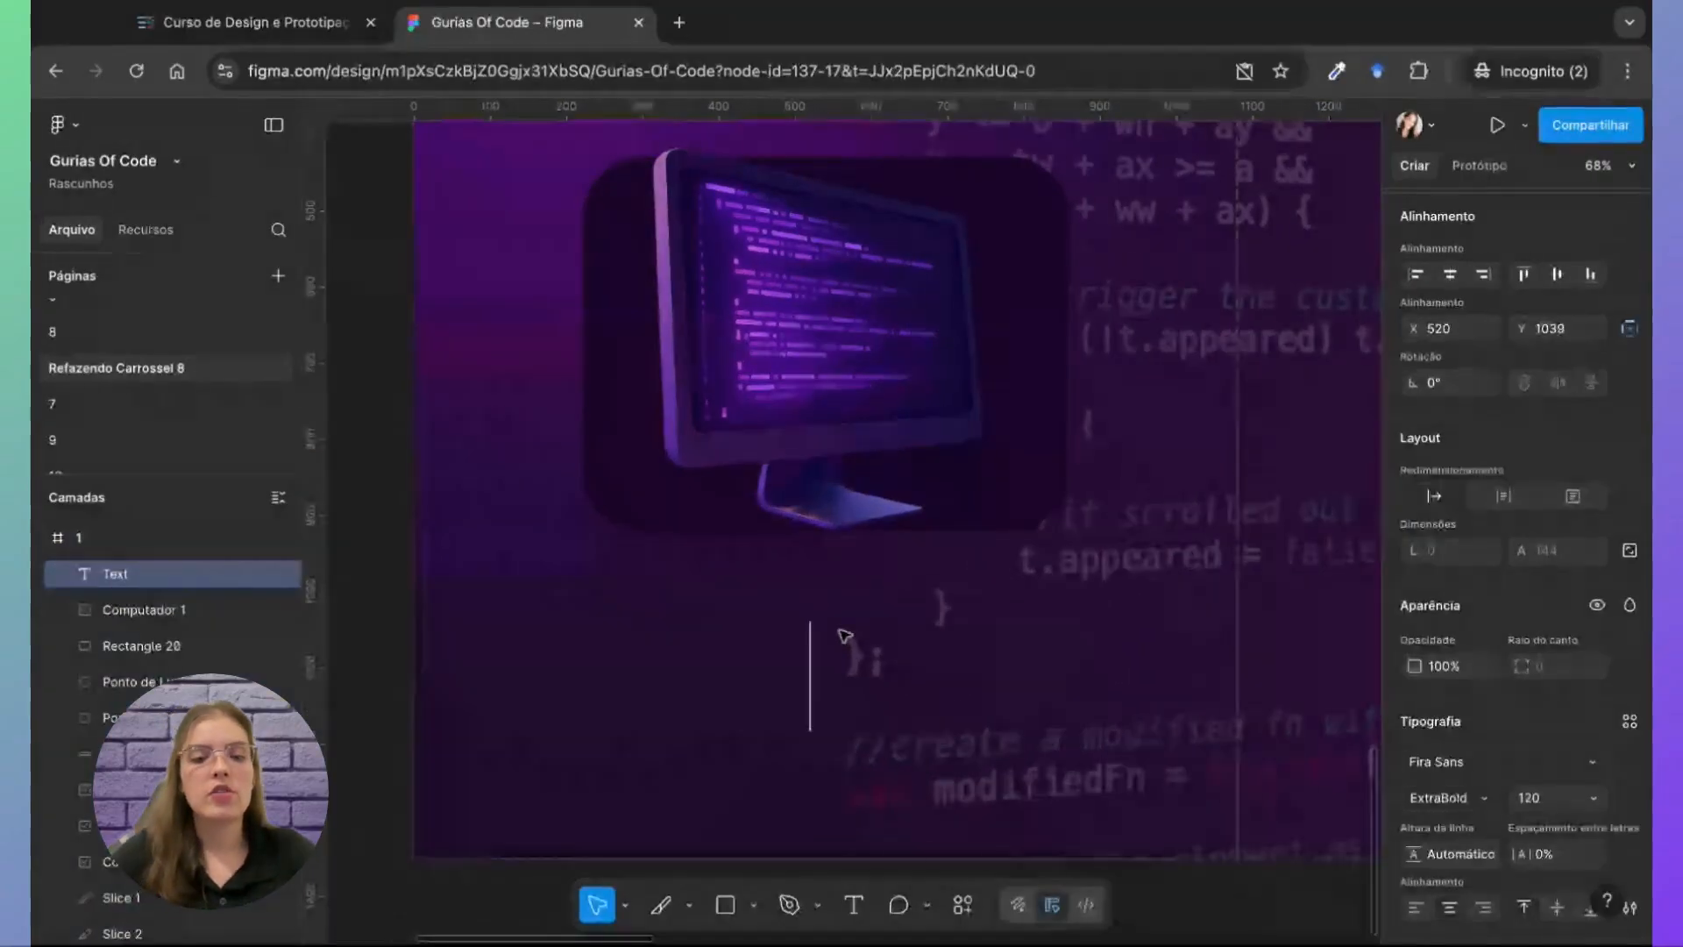
text(0)
text( que)
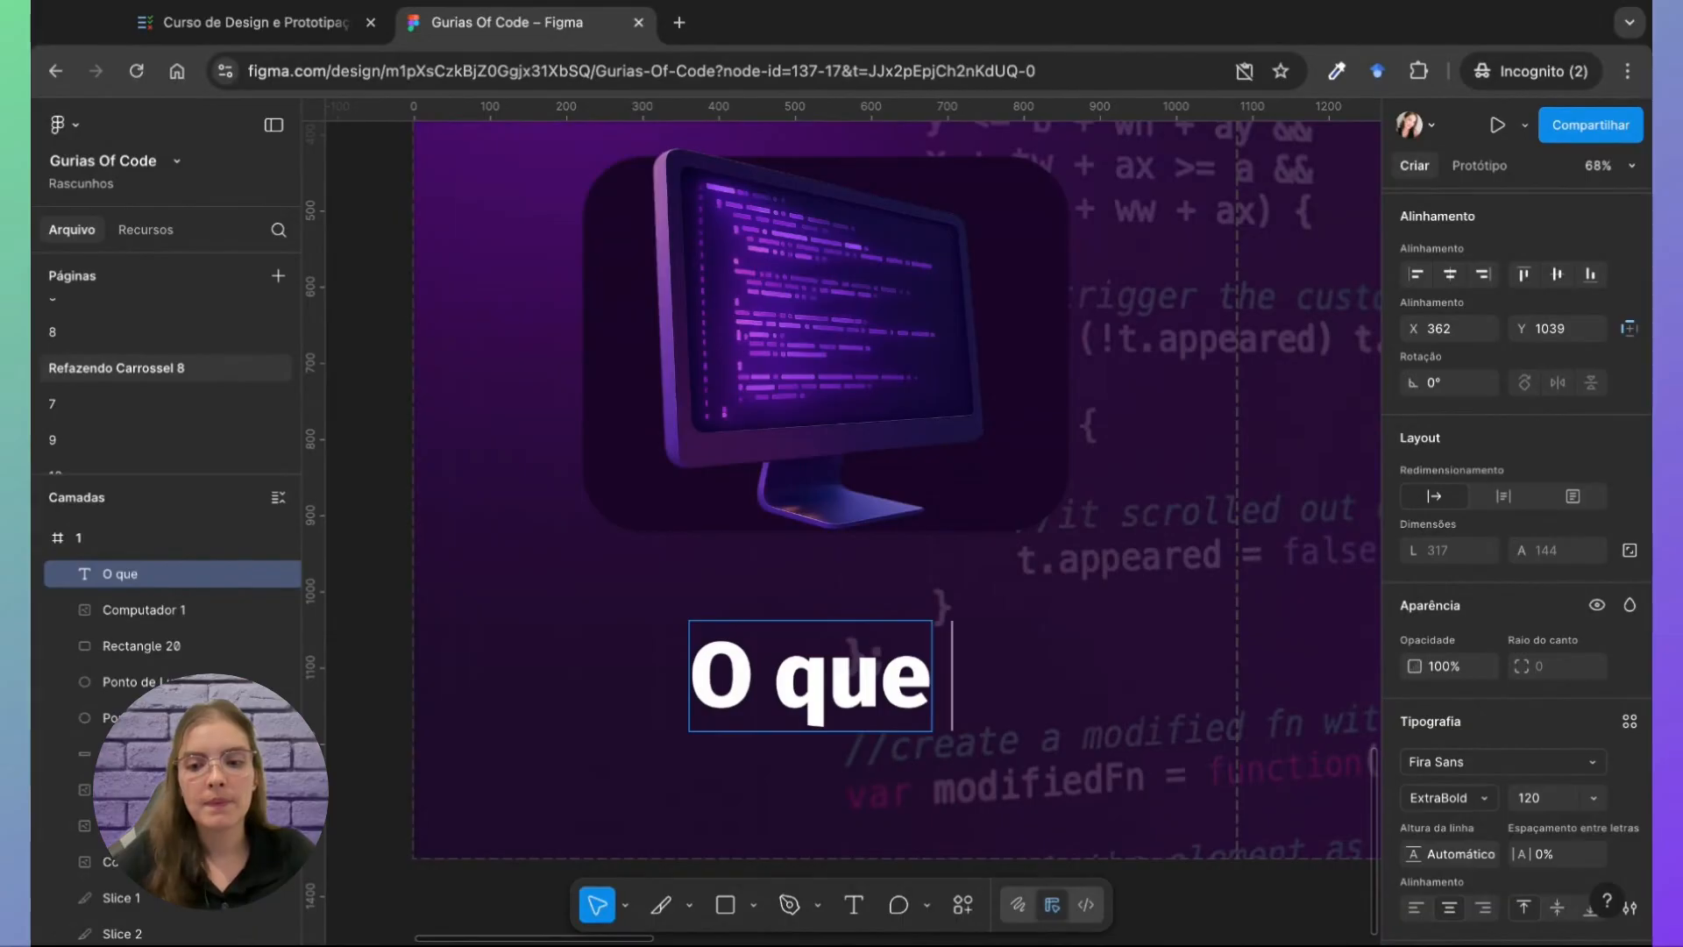
text( é)
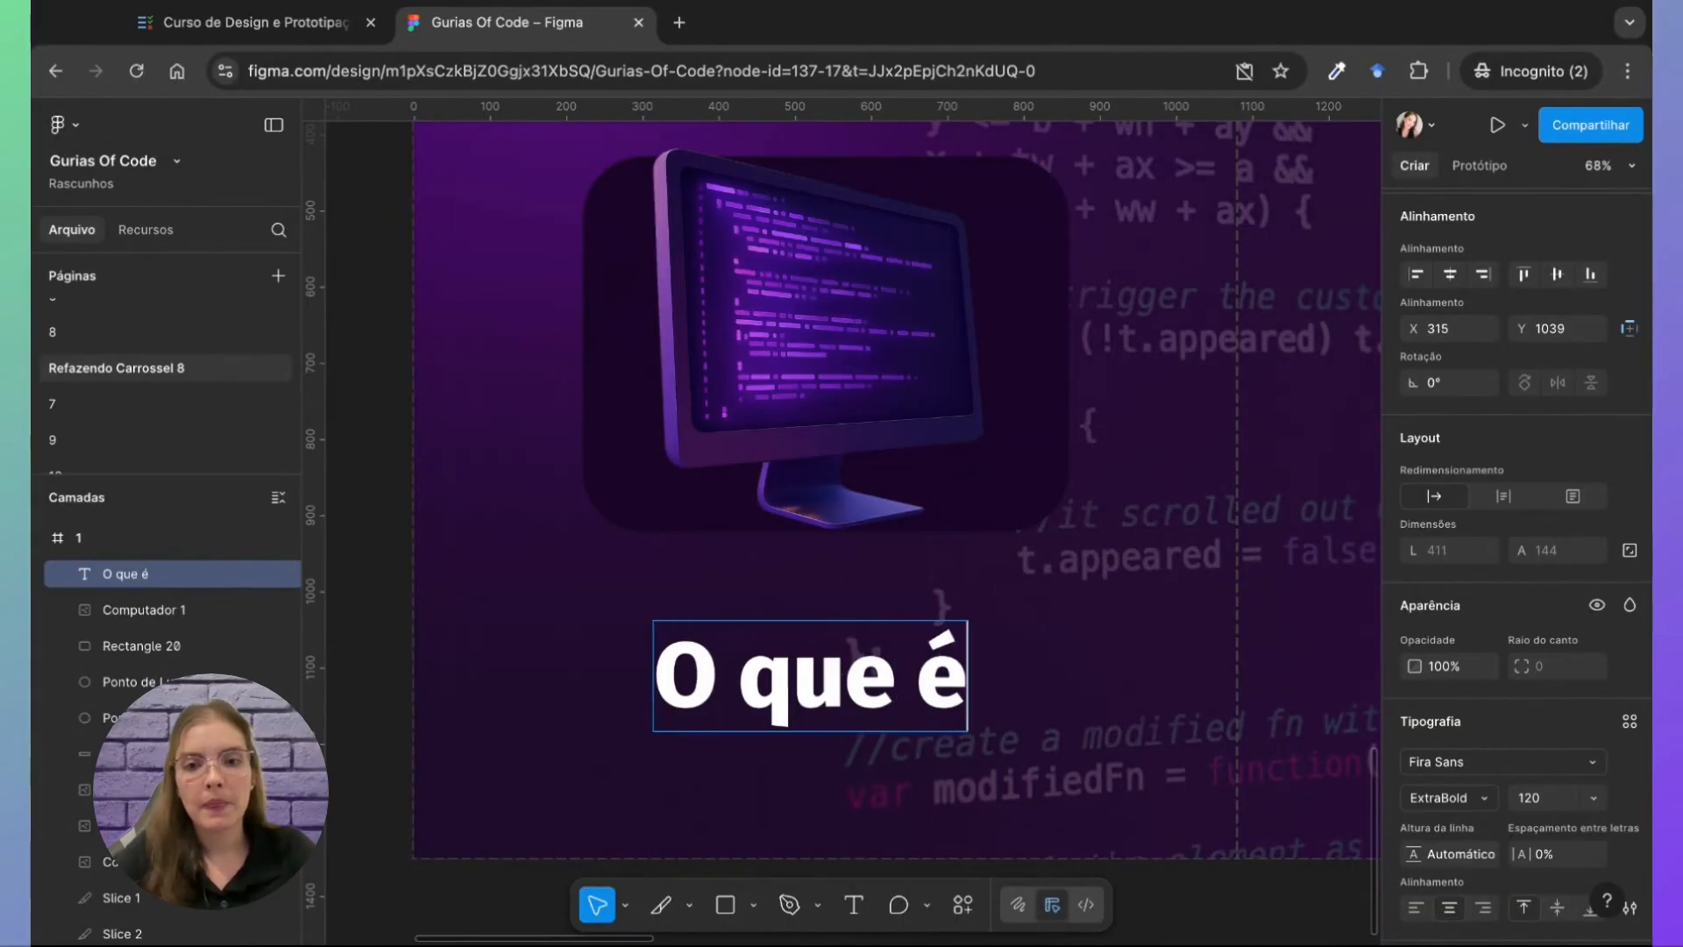
Step: Set the font size of the "O que é" text to 60
triple_click(859, 656)
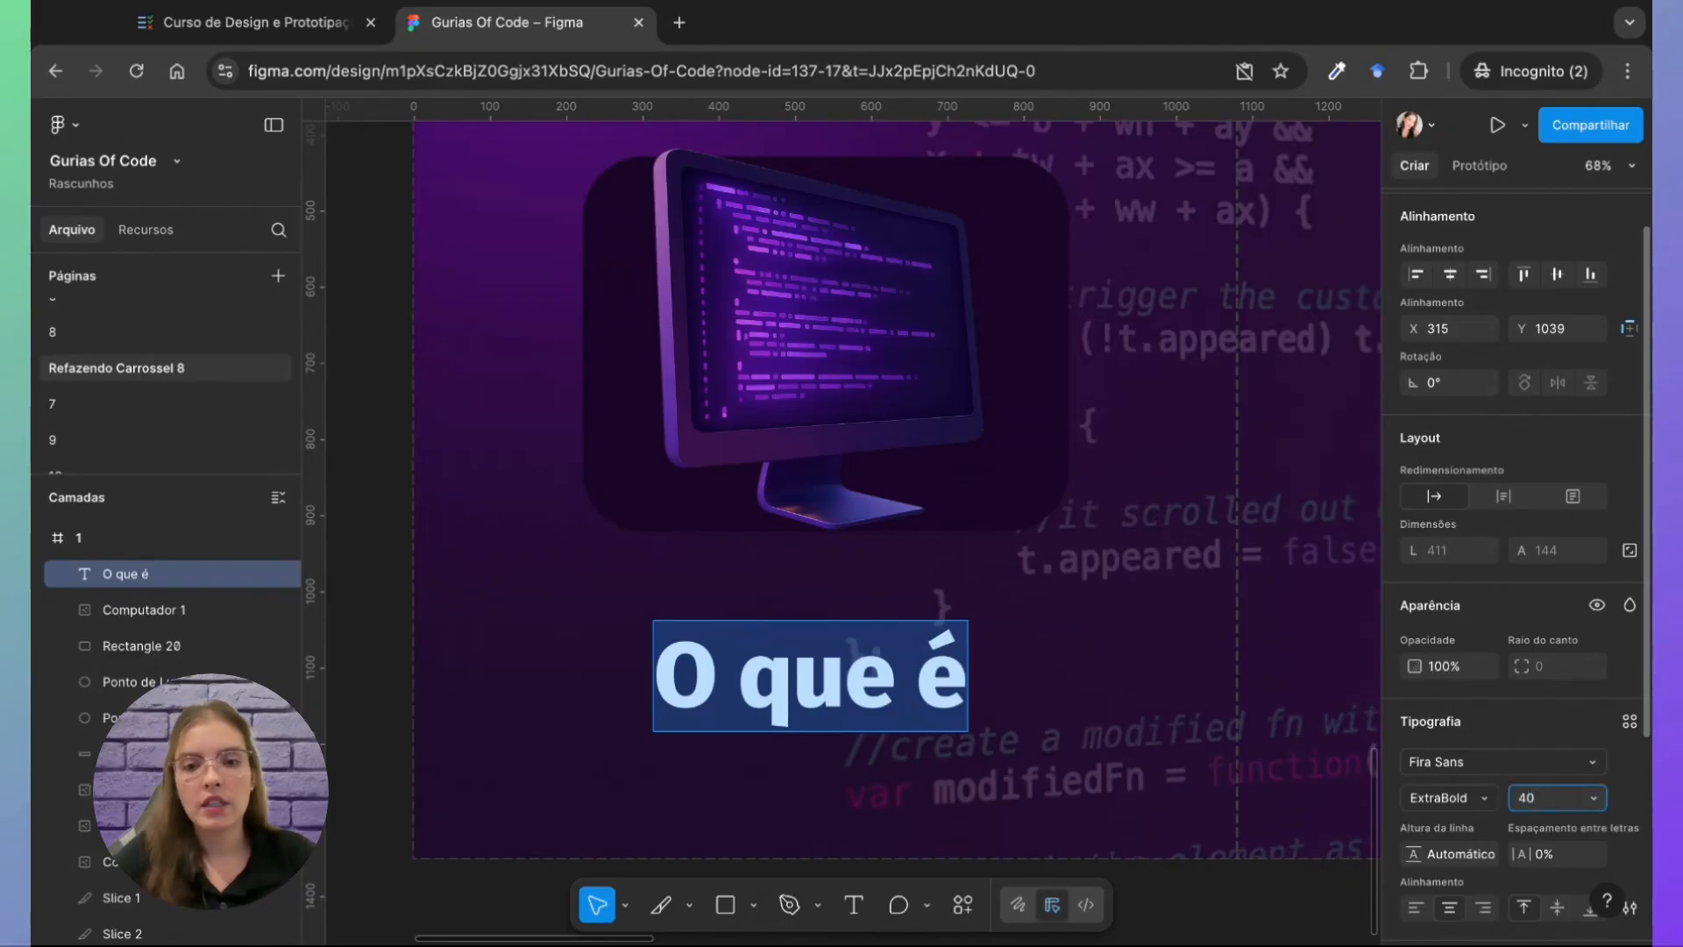
text(40)
key(Return)
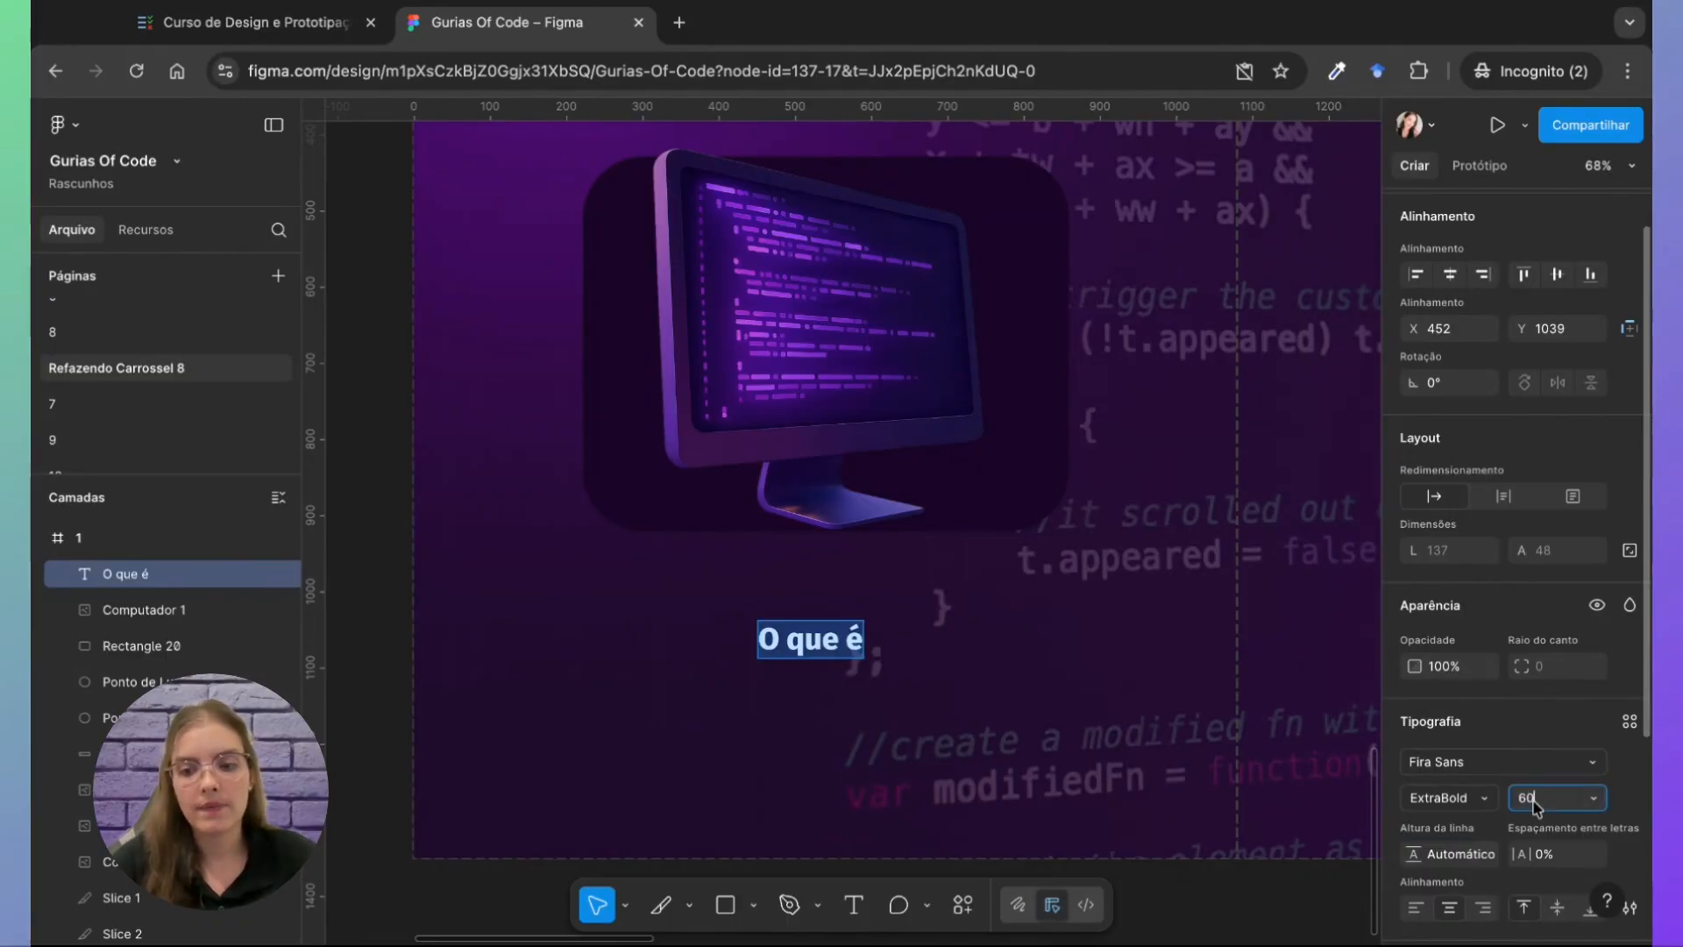
key(Return)
click(830, 765)
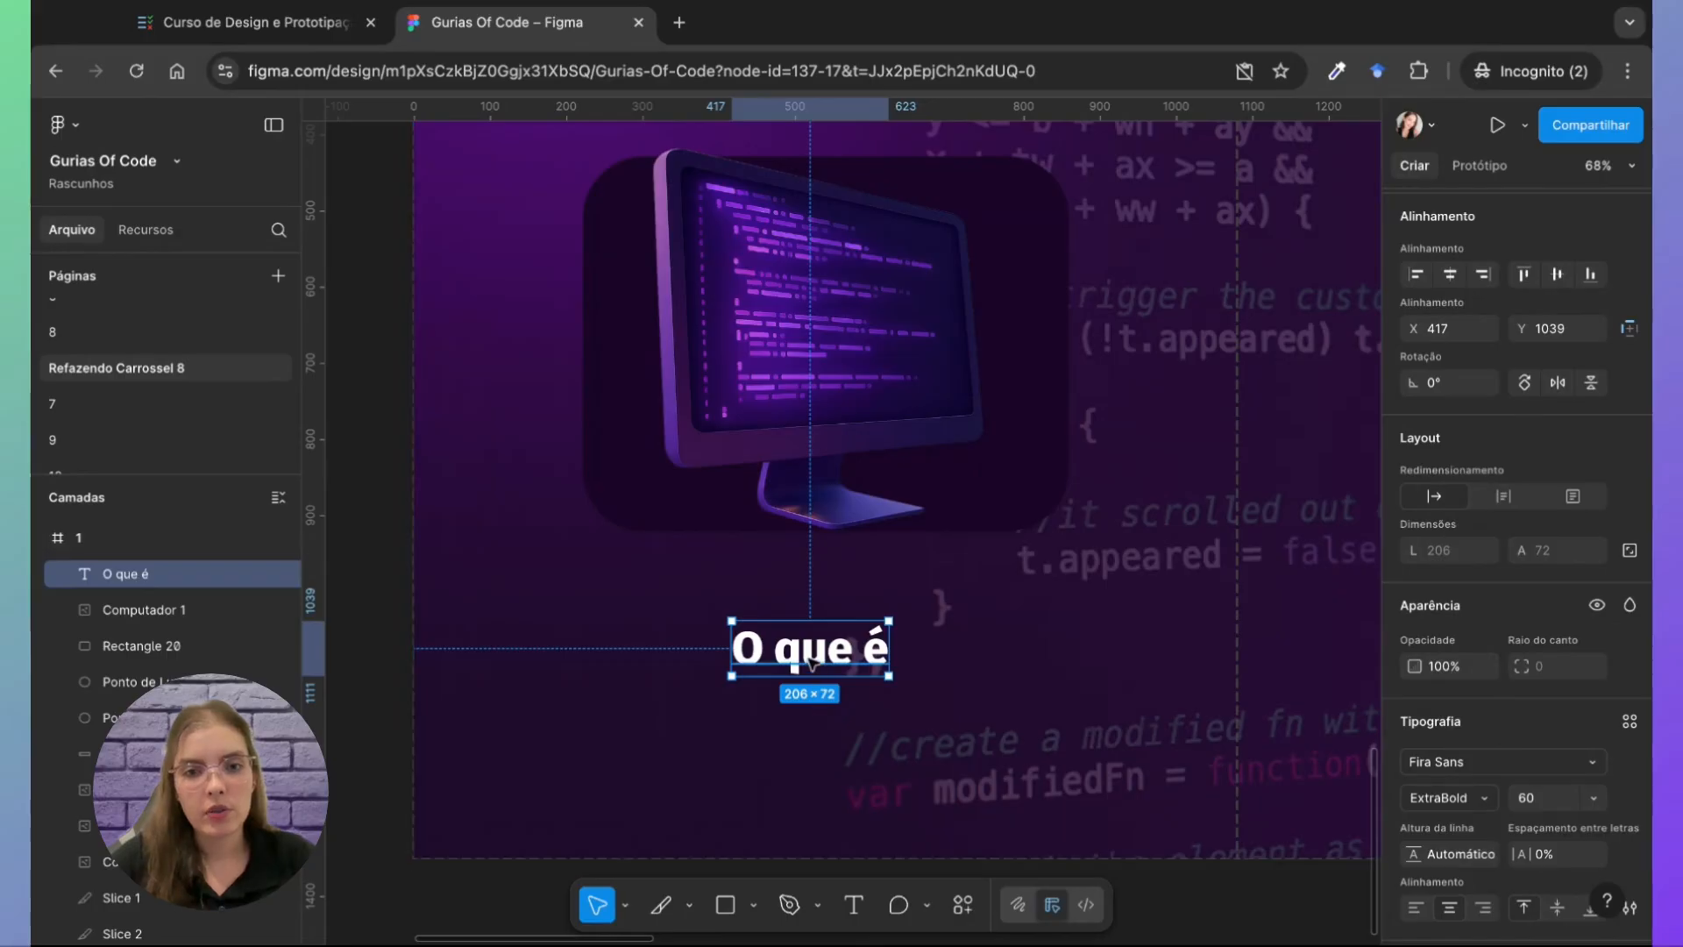
Step: Move "O que é" up to the monitor's base and place one duplicate directly beneath it at Y 944
drag(810, 663, 821, 596)
key(ctrl+d)
key(ctrl+d)
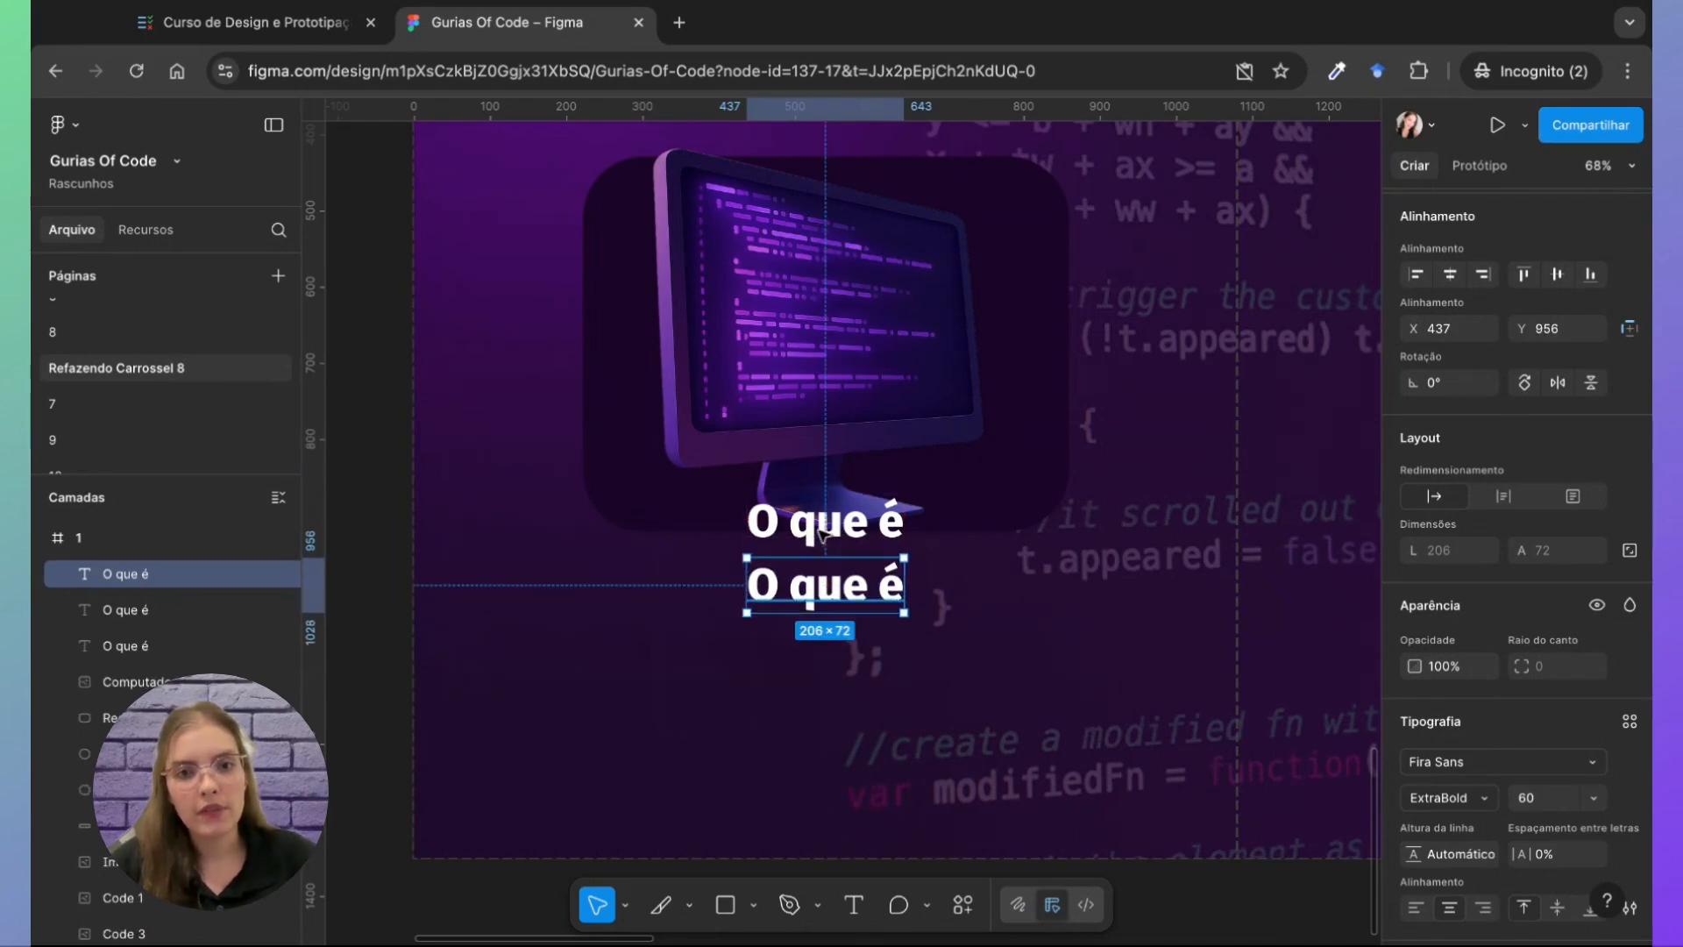
key(Delete)
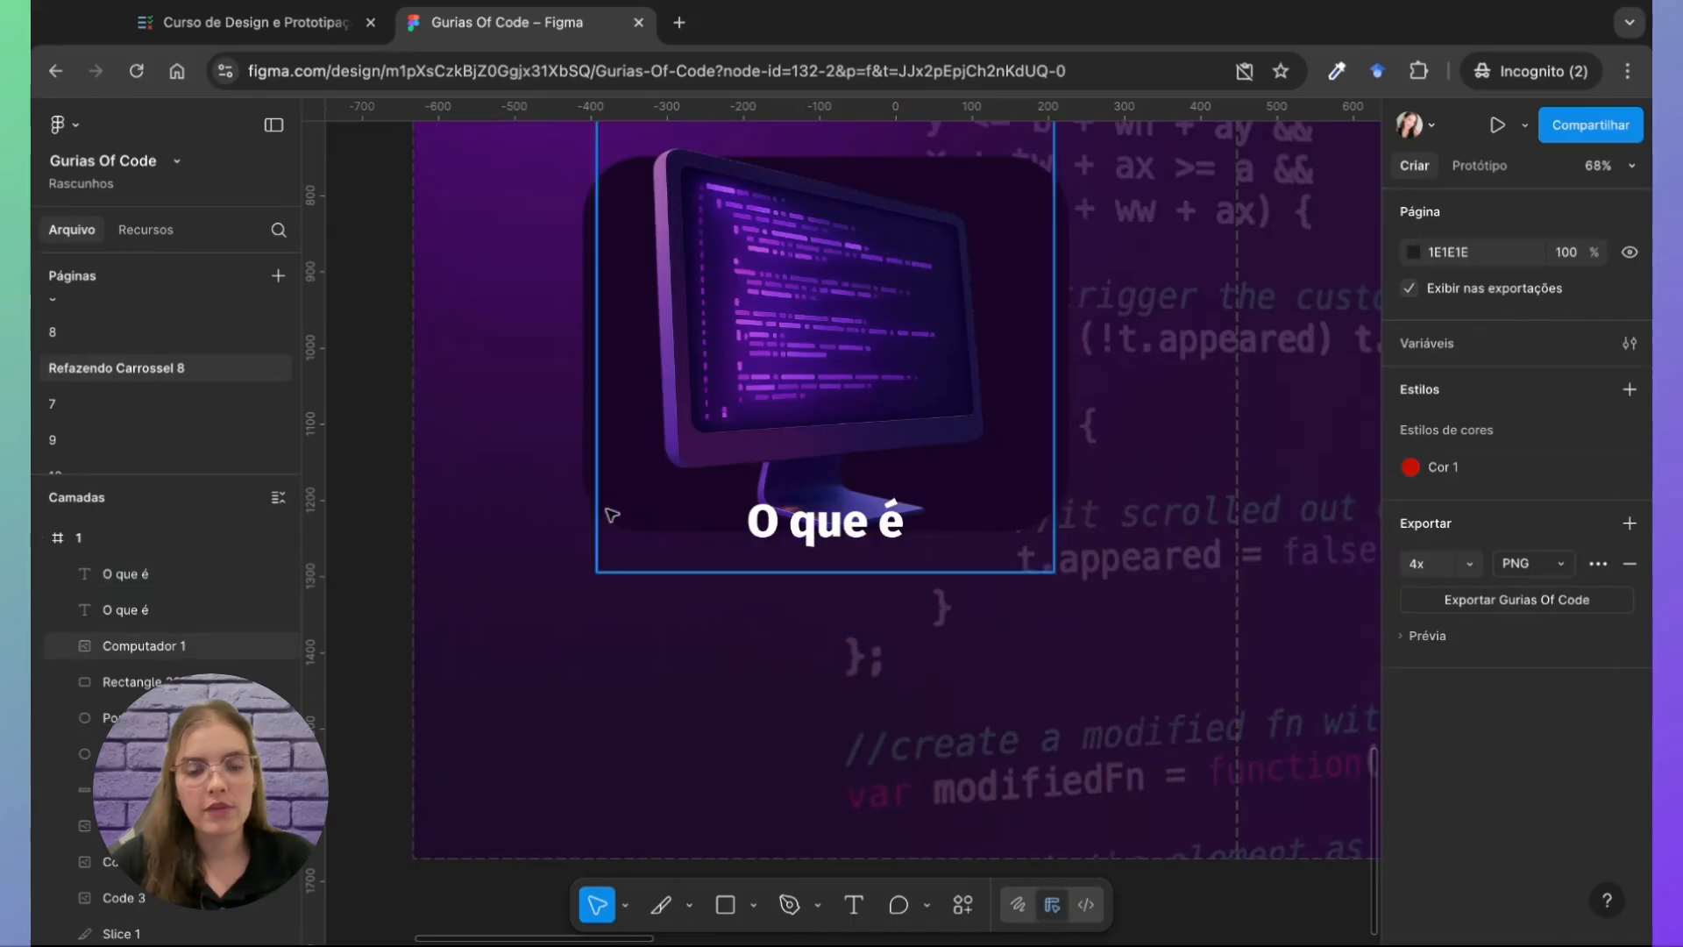
click(811, 526)
key(shift+Down)
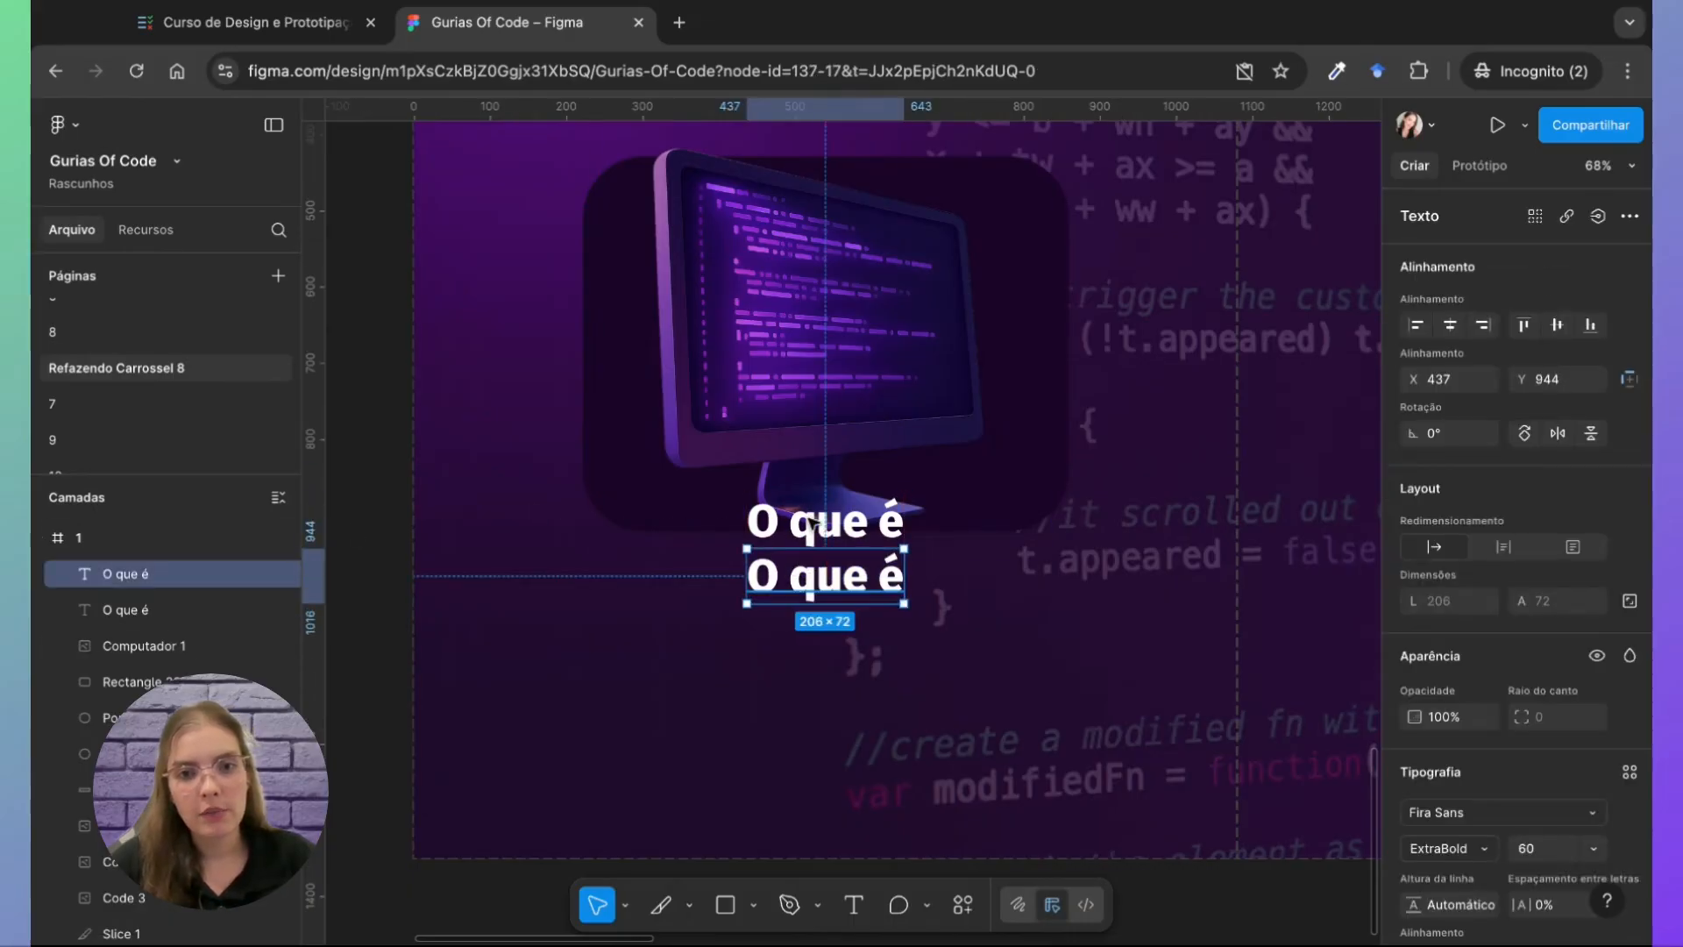
Step: Replace the text of the lower "O que é" duplicate with "programacao"
key(Return)
scroll(863, 487, up, 20)
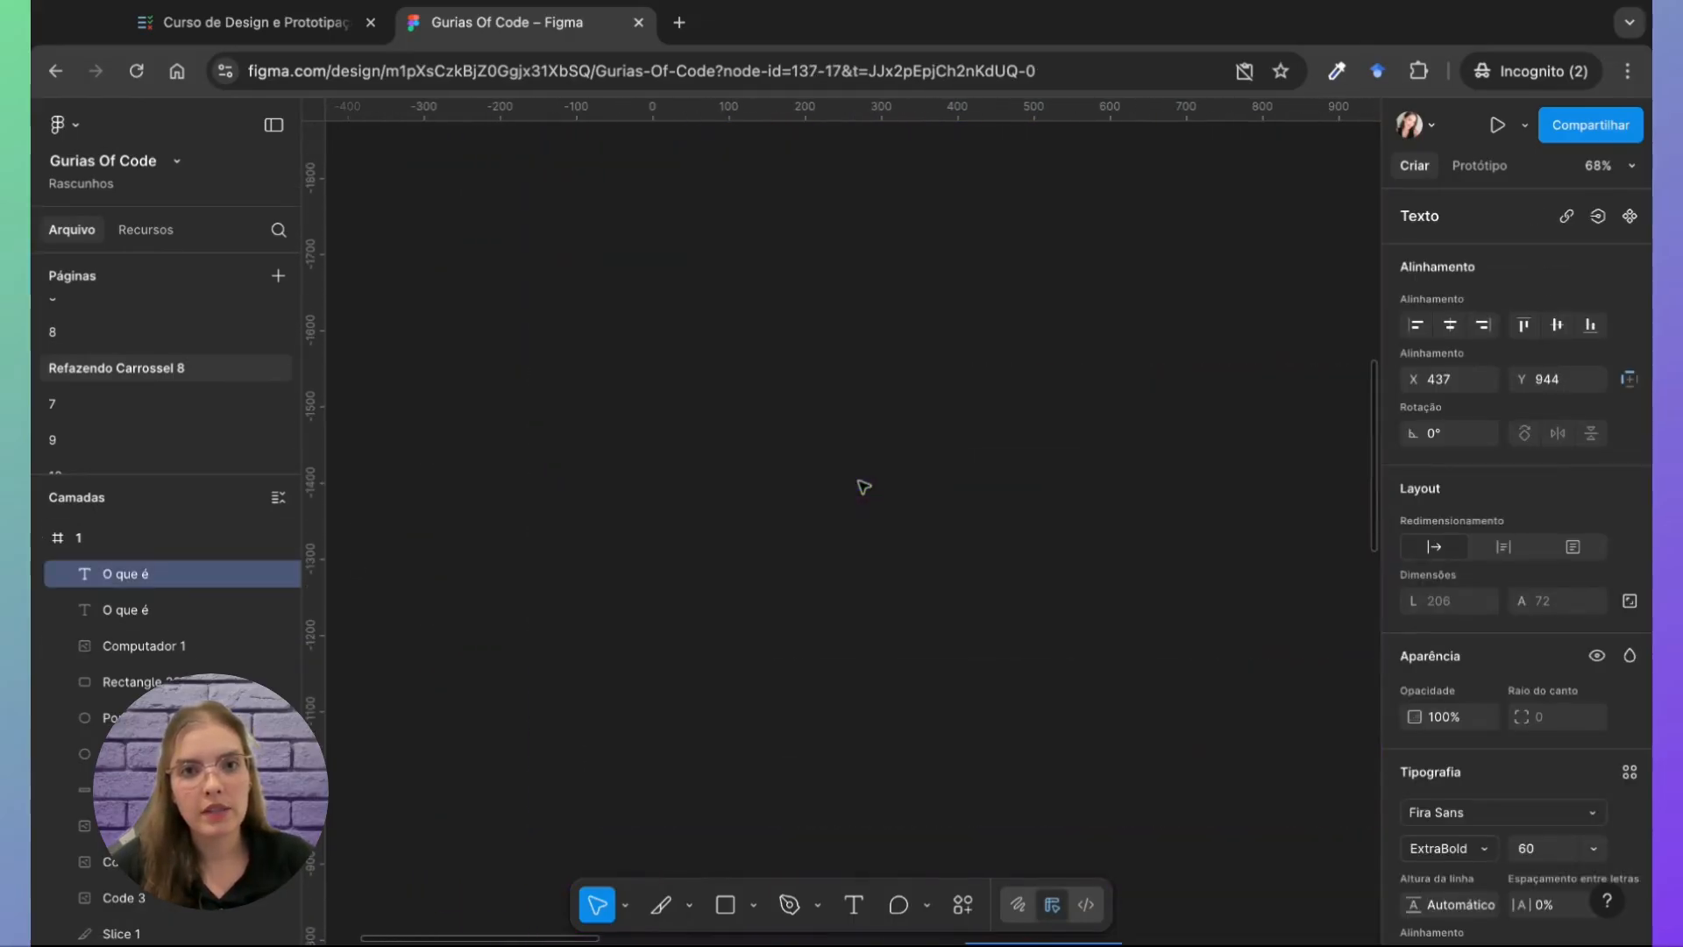
scroll(864, 486, down, 20)
scroll(864, 487, right, 4)
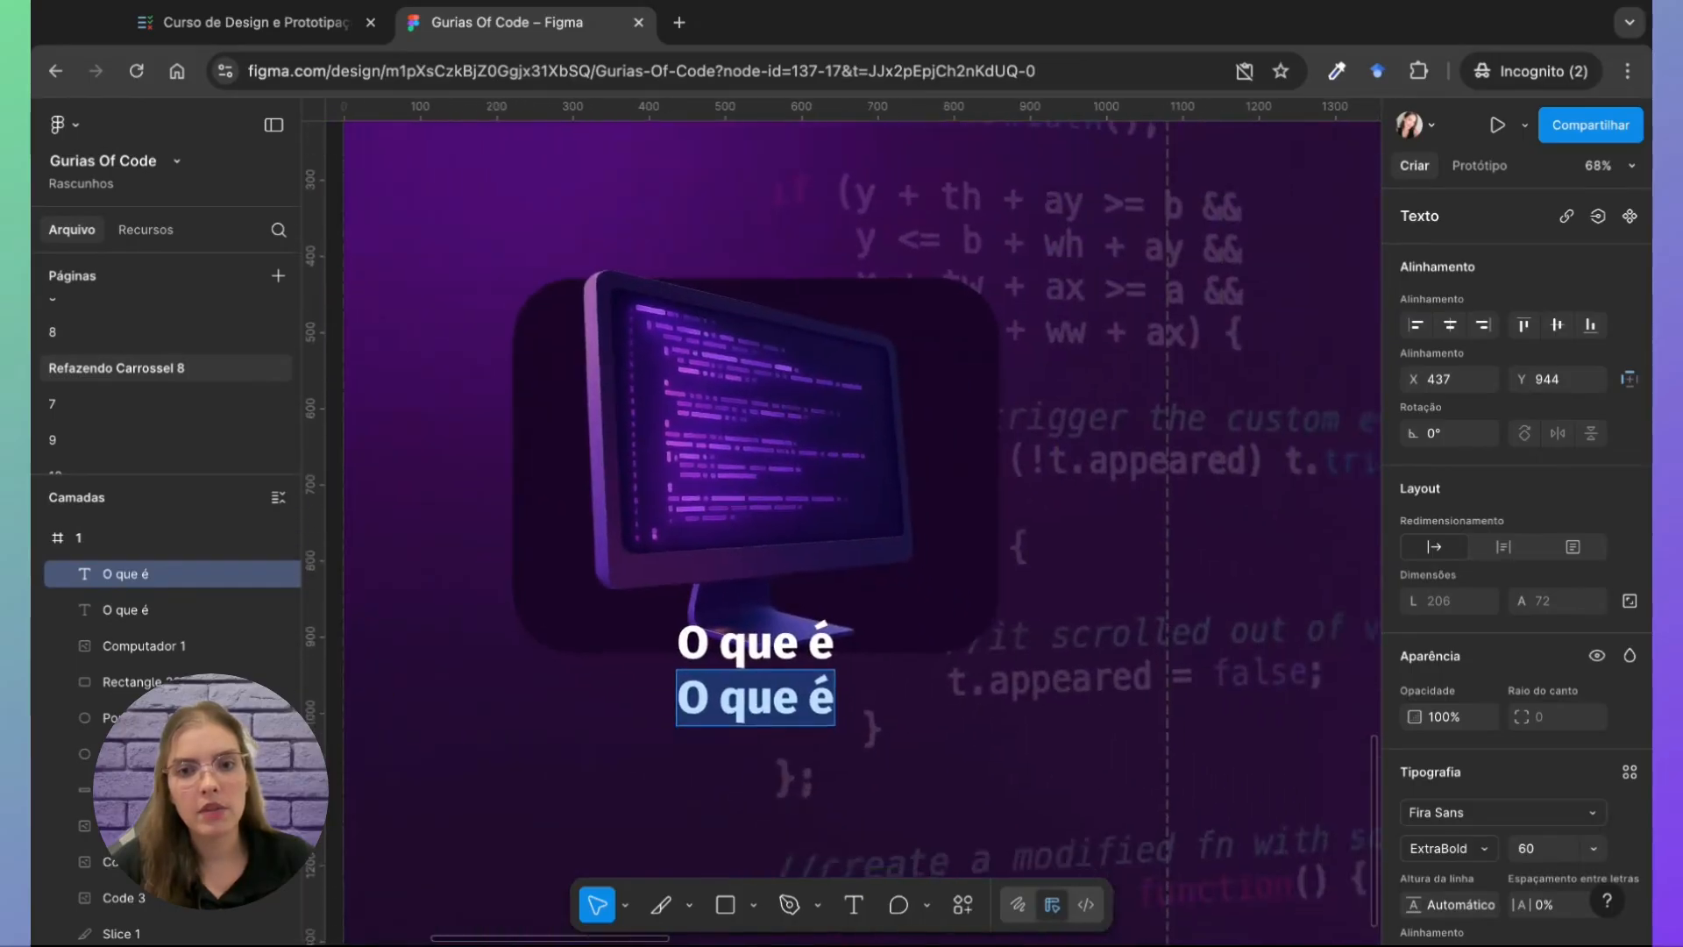
scroll(863, 487, down, 1)
text(pro)
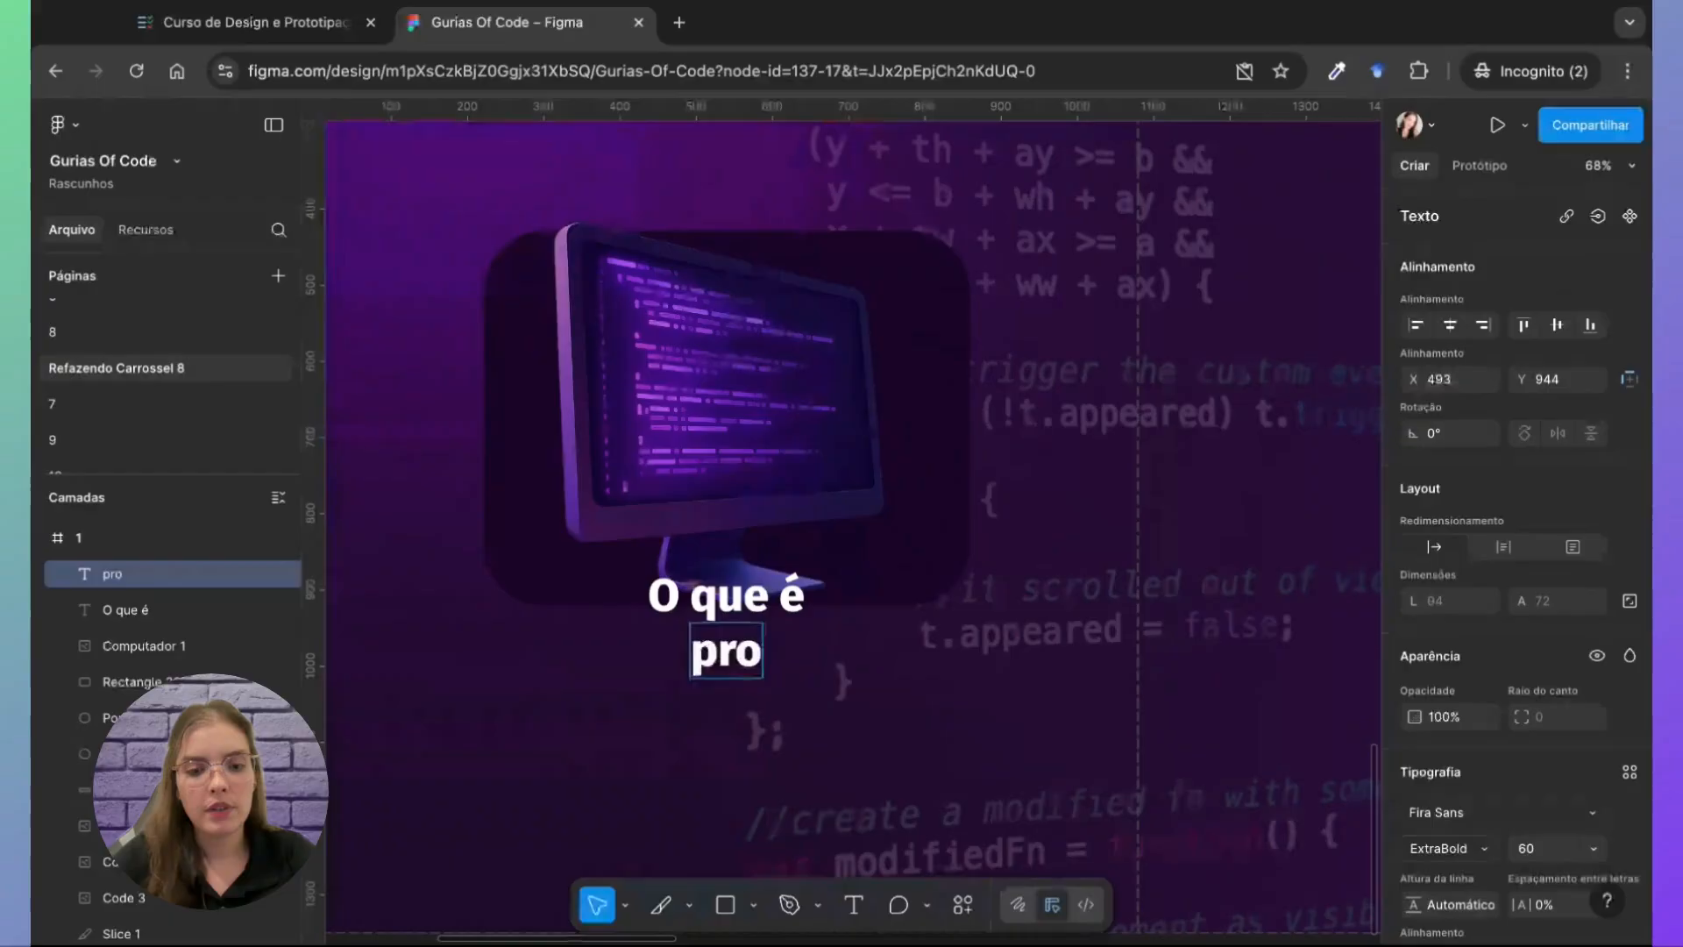
text(grama)
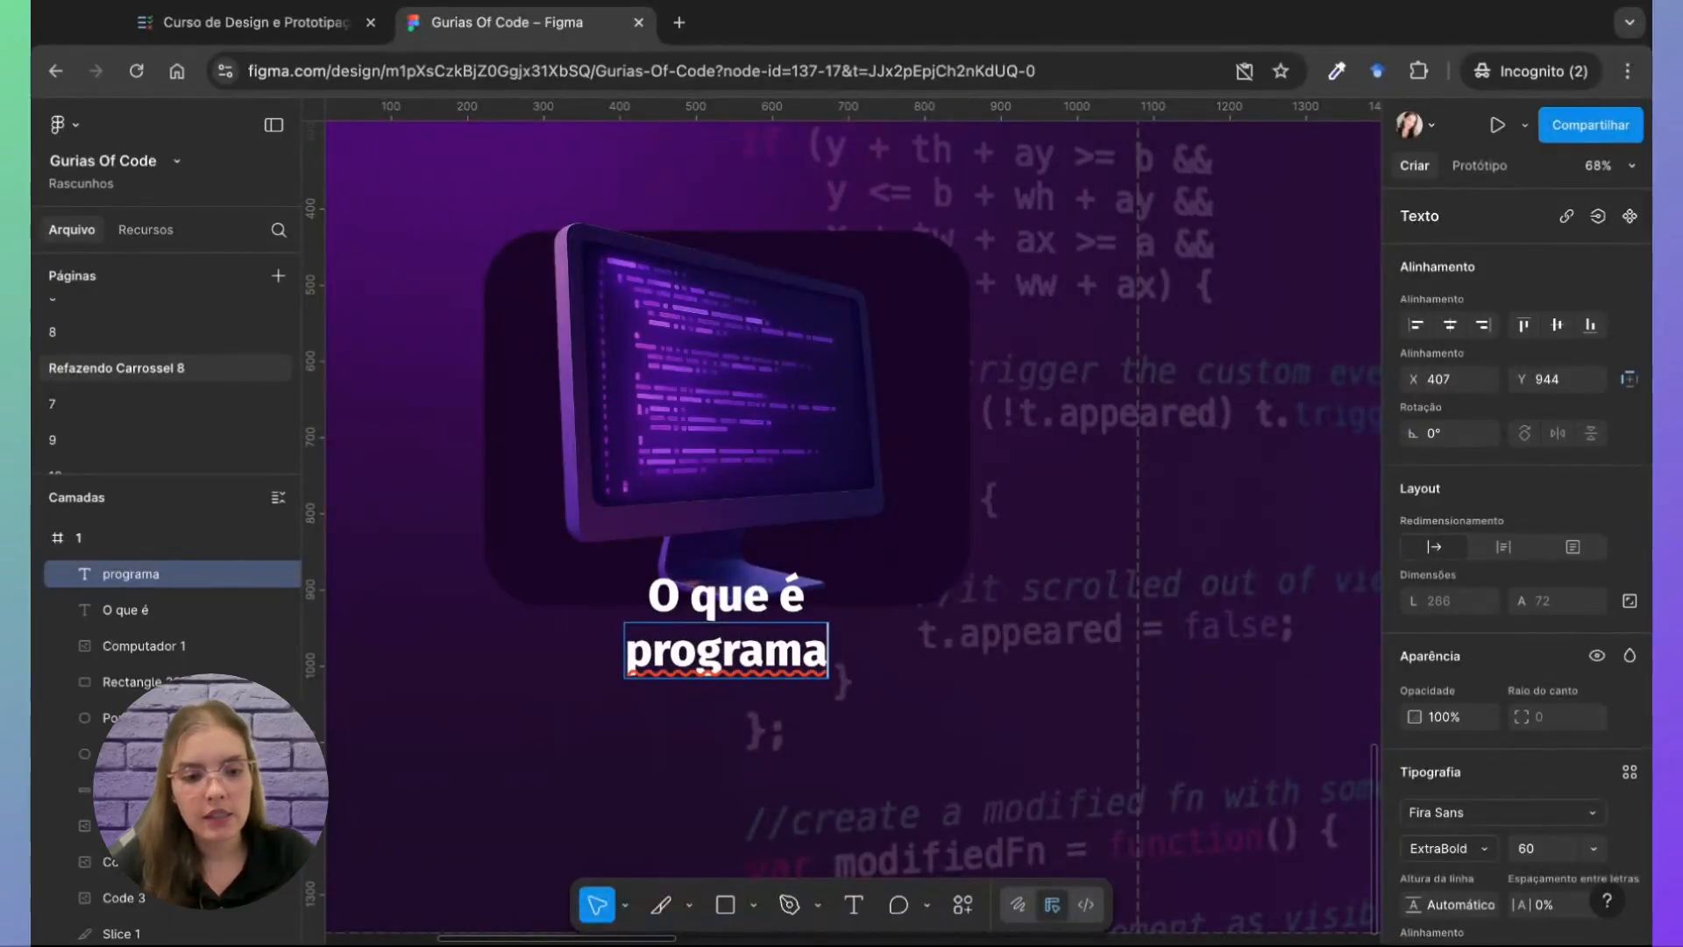
text(cso)
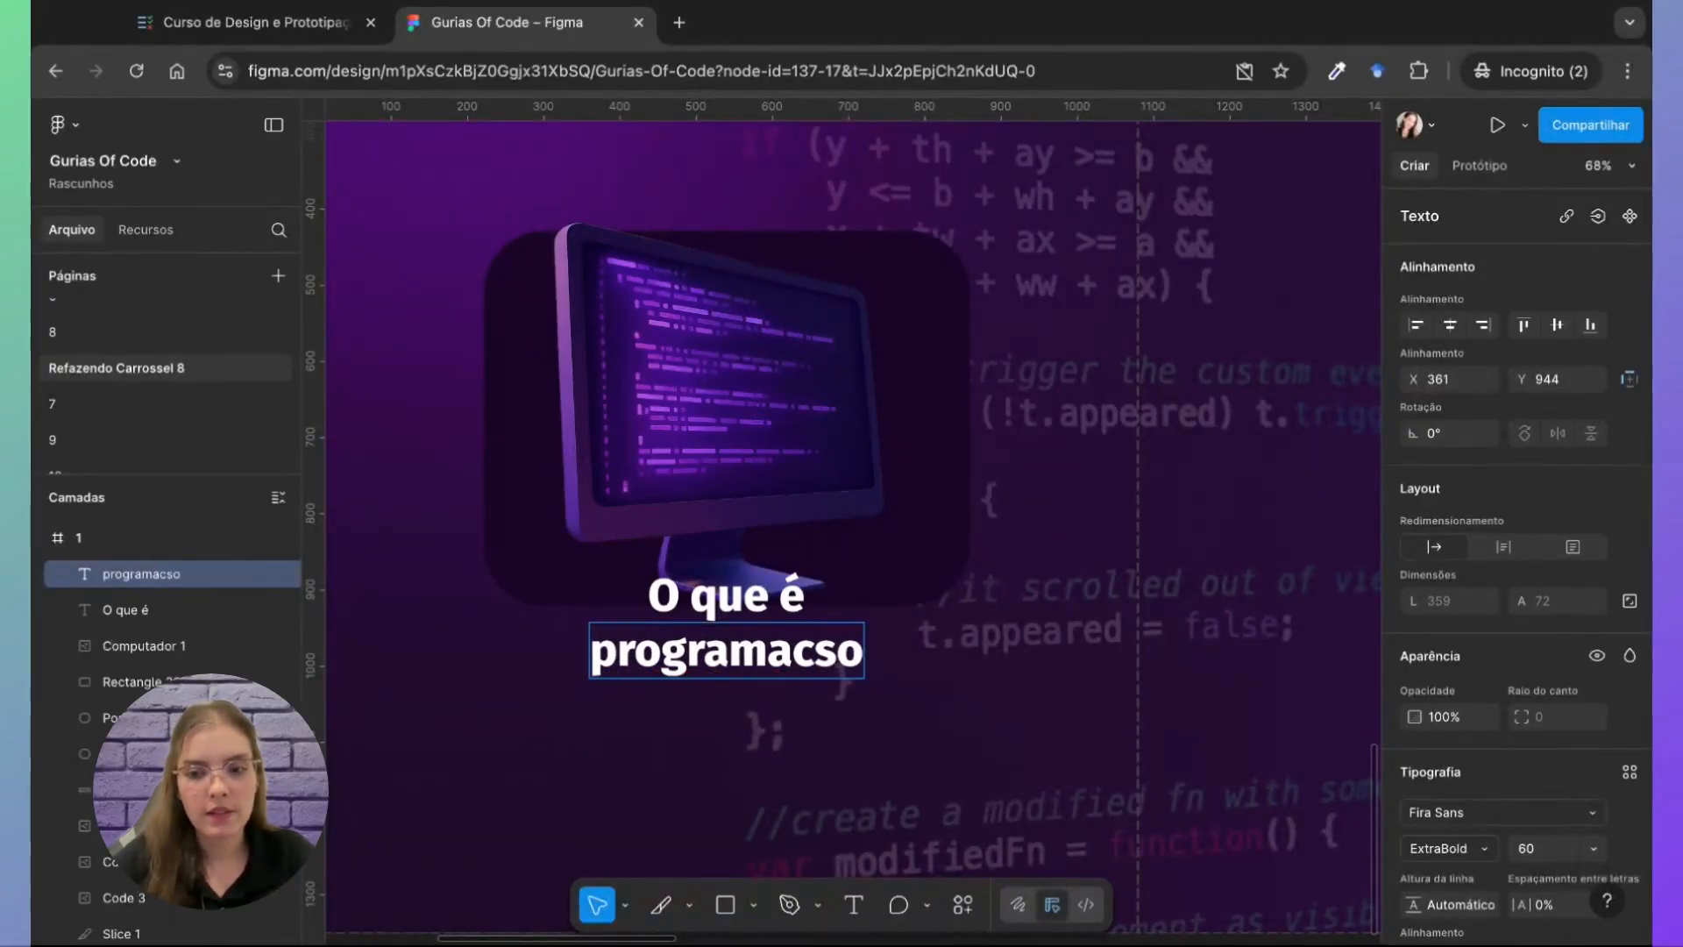
key(BackSpace)
key(BackSpace)
text(ao)
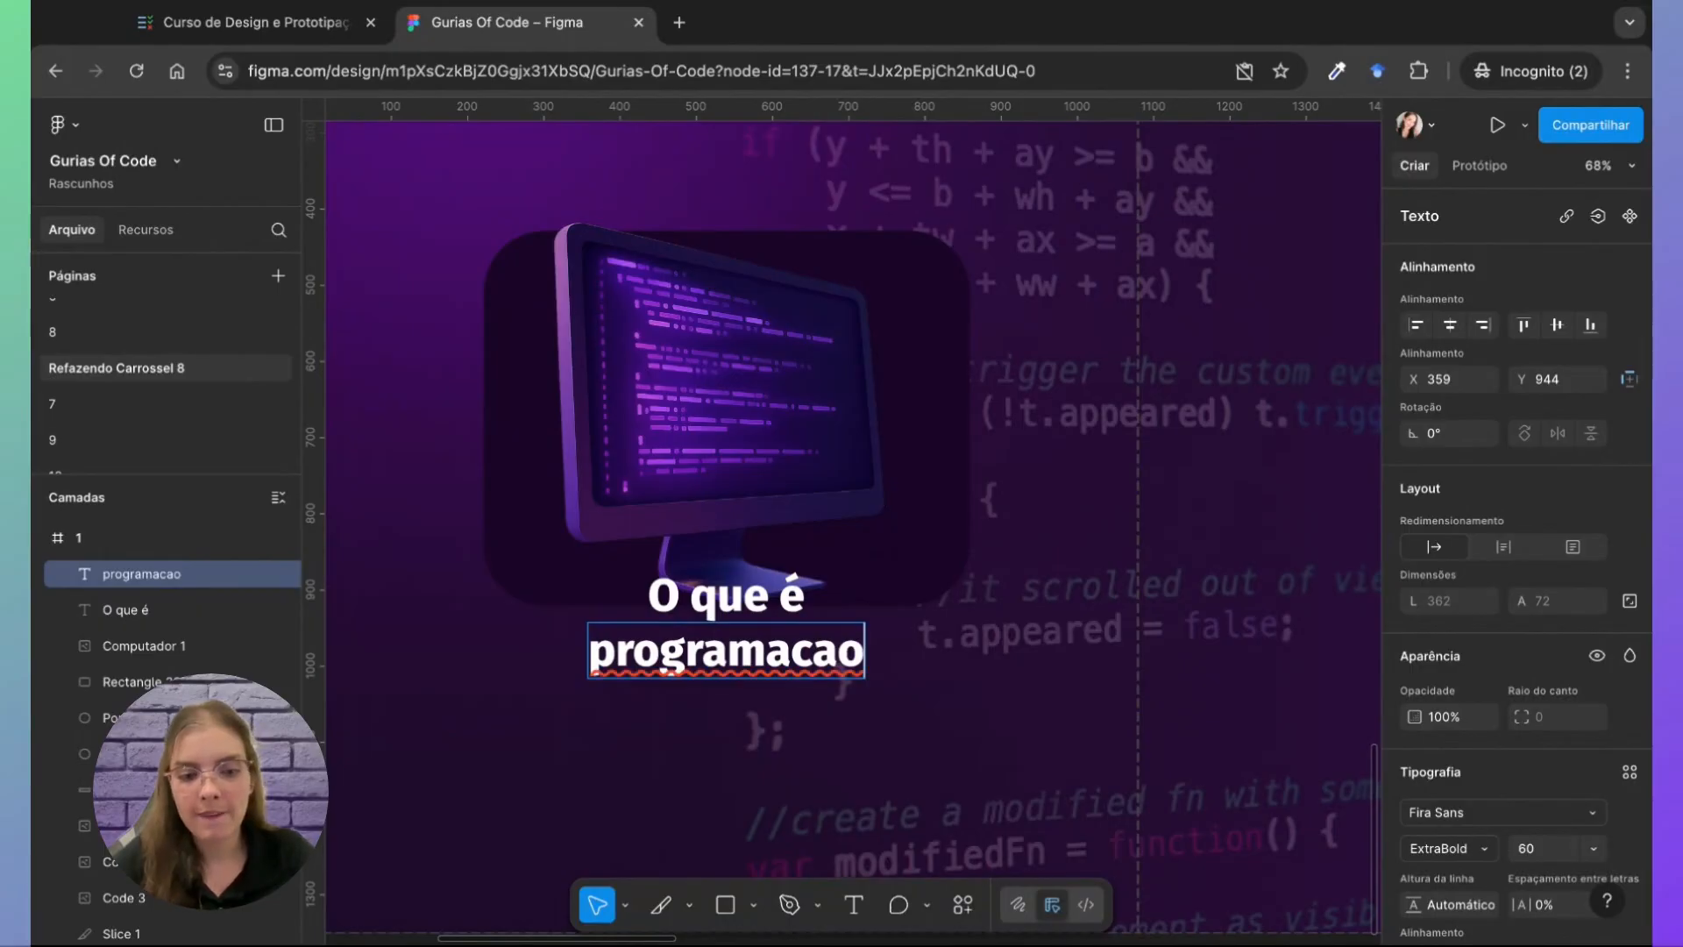
text(z/)
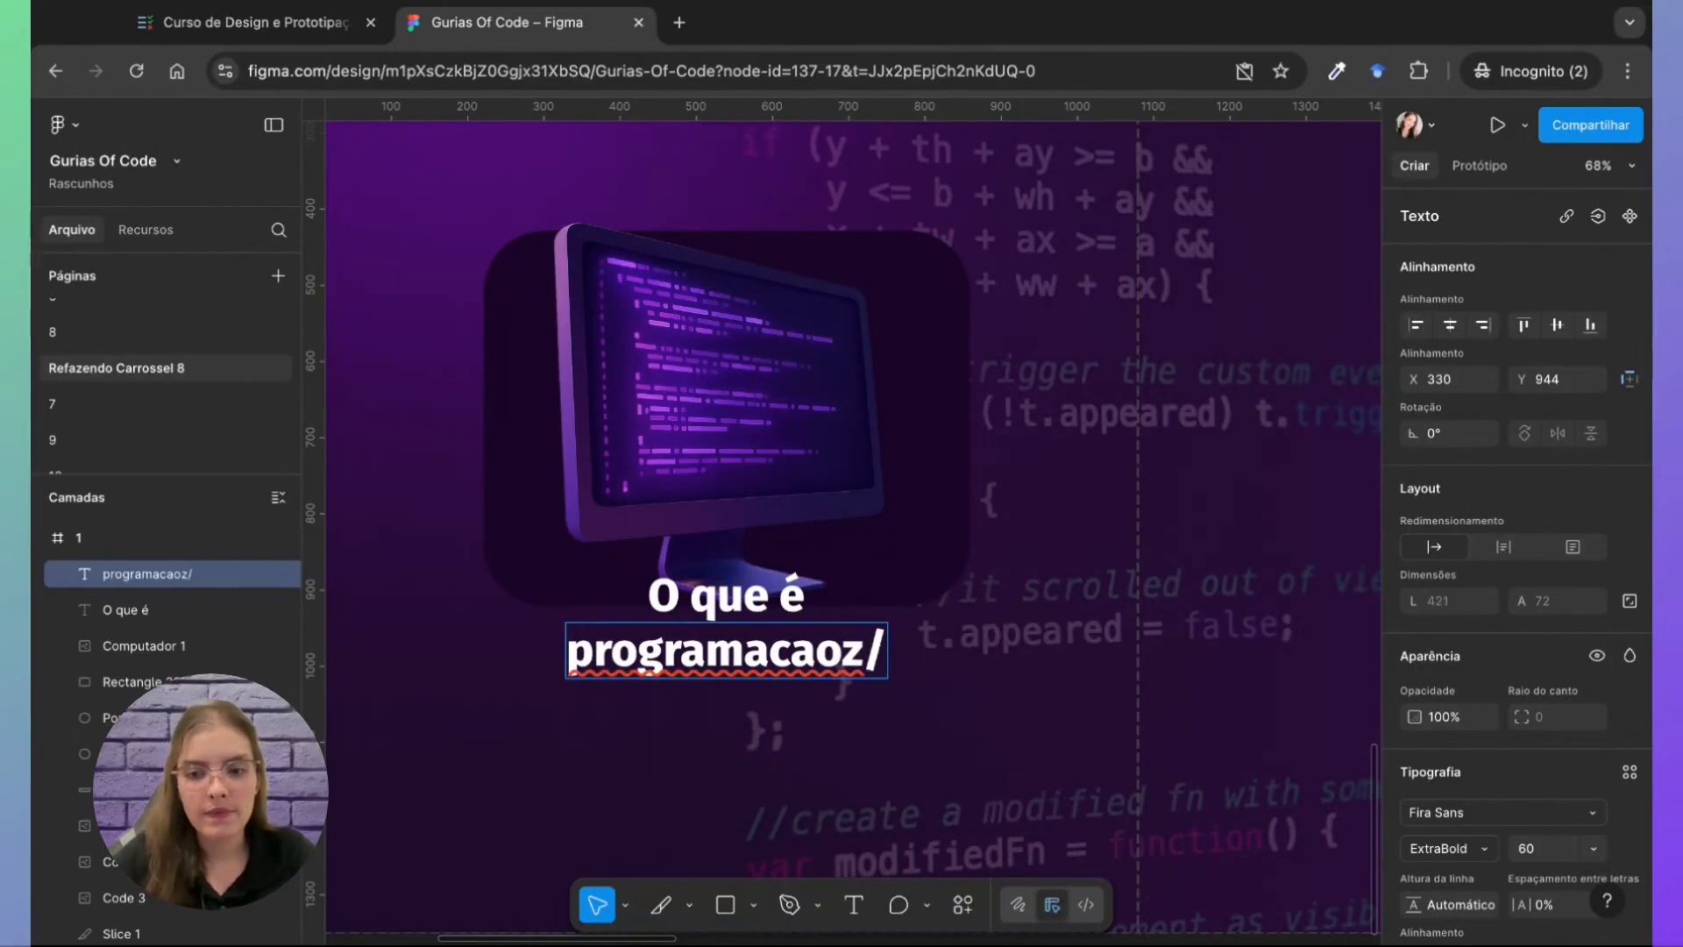
key(BackSpace)
key(BackSpace)
key(super+slash)
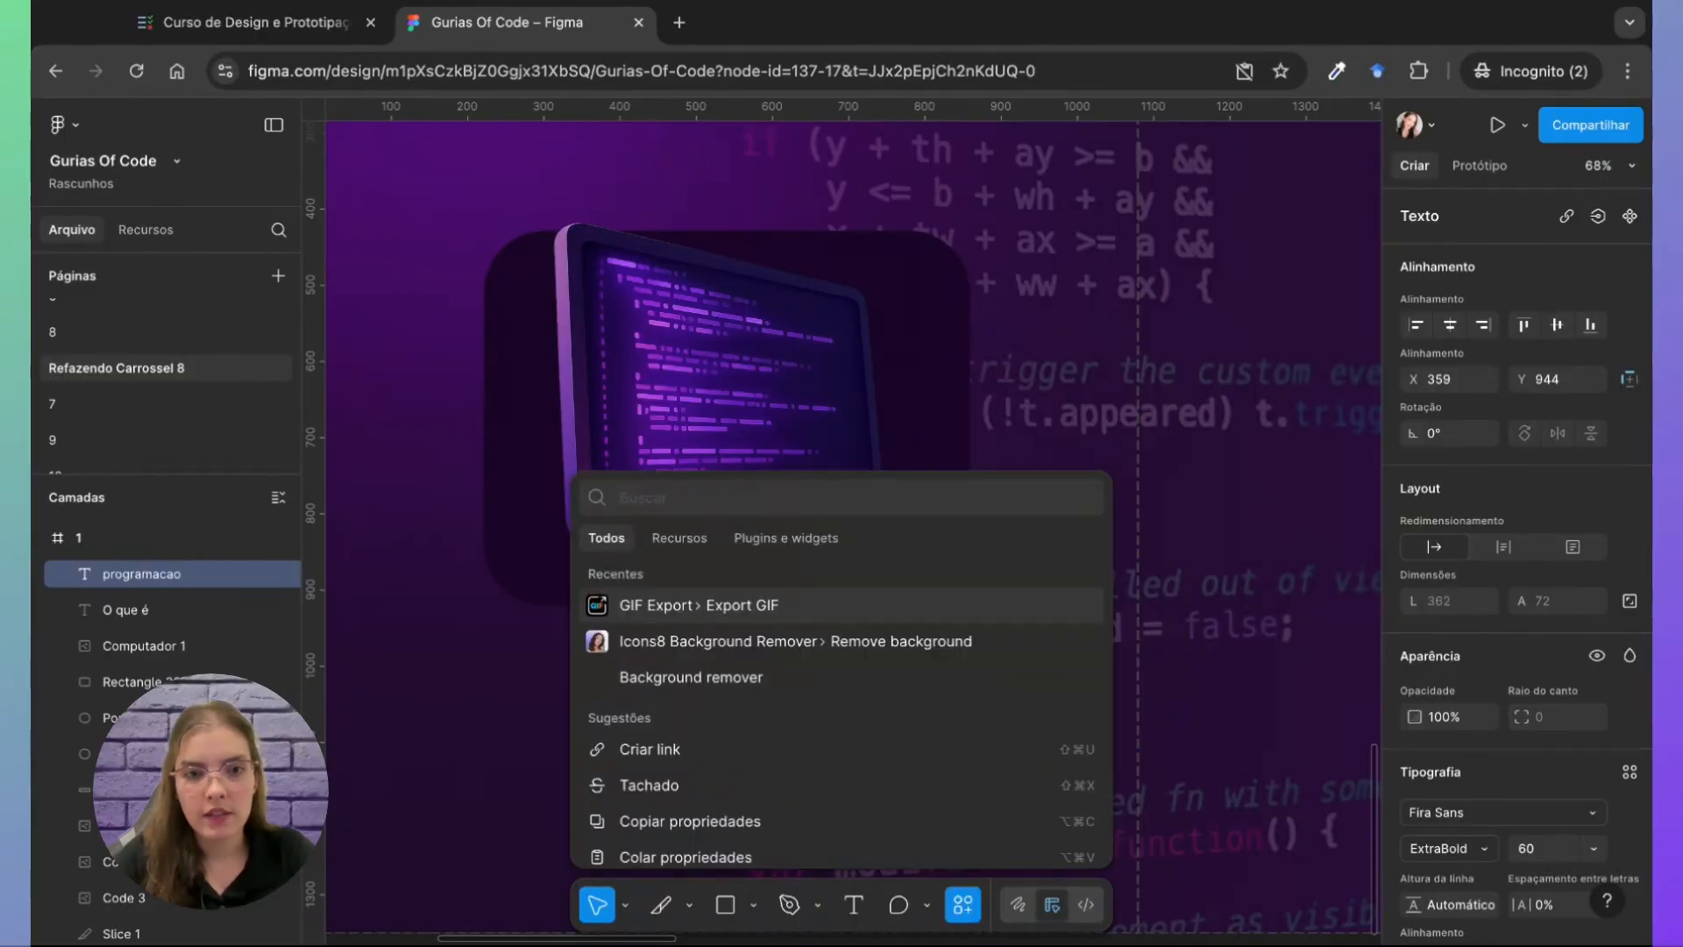
click(975, 356)
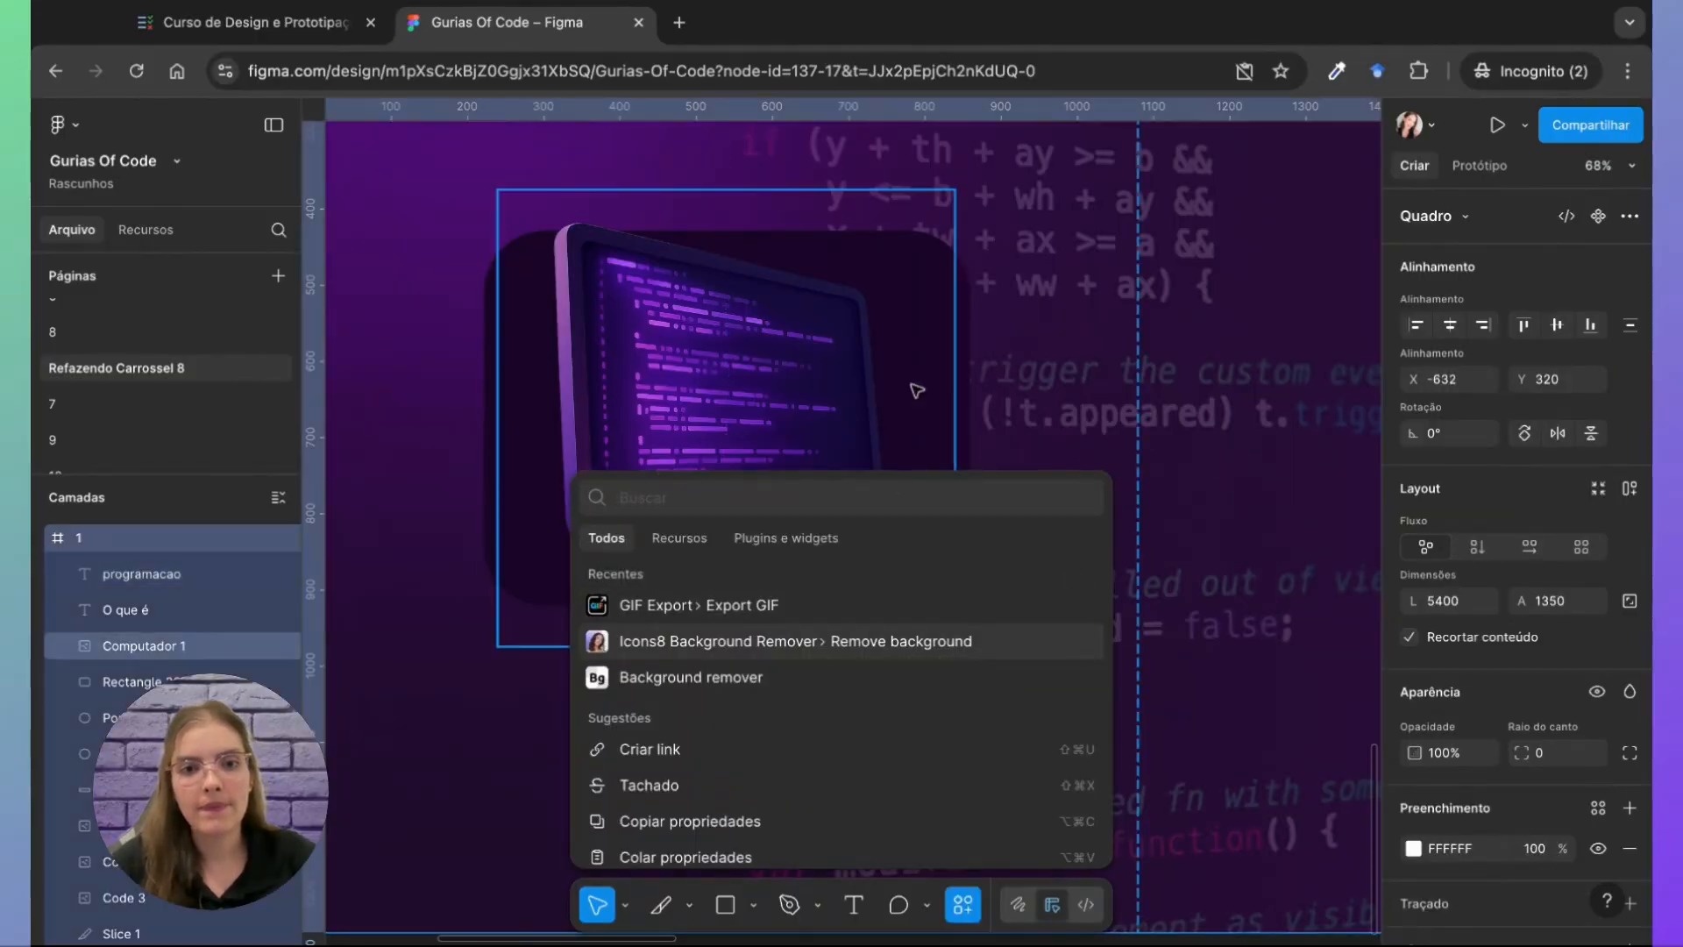
click(1149, 438)
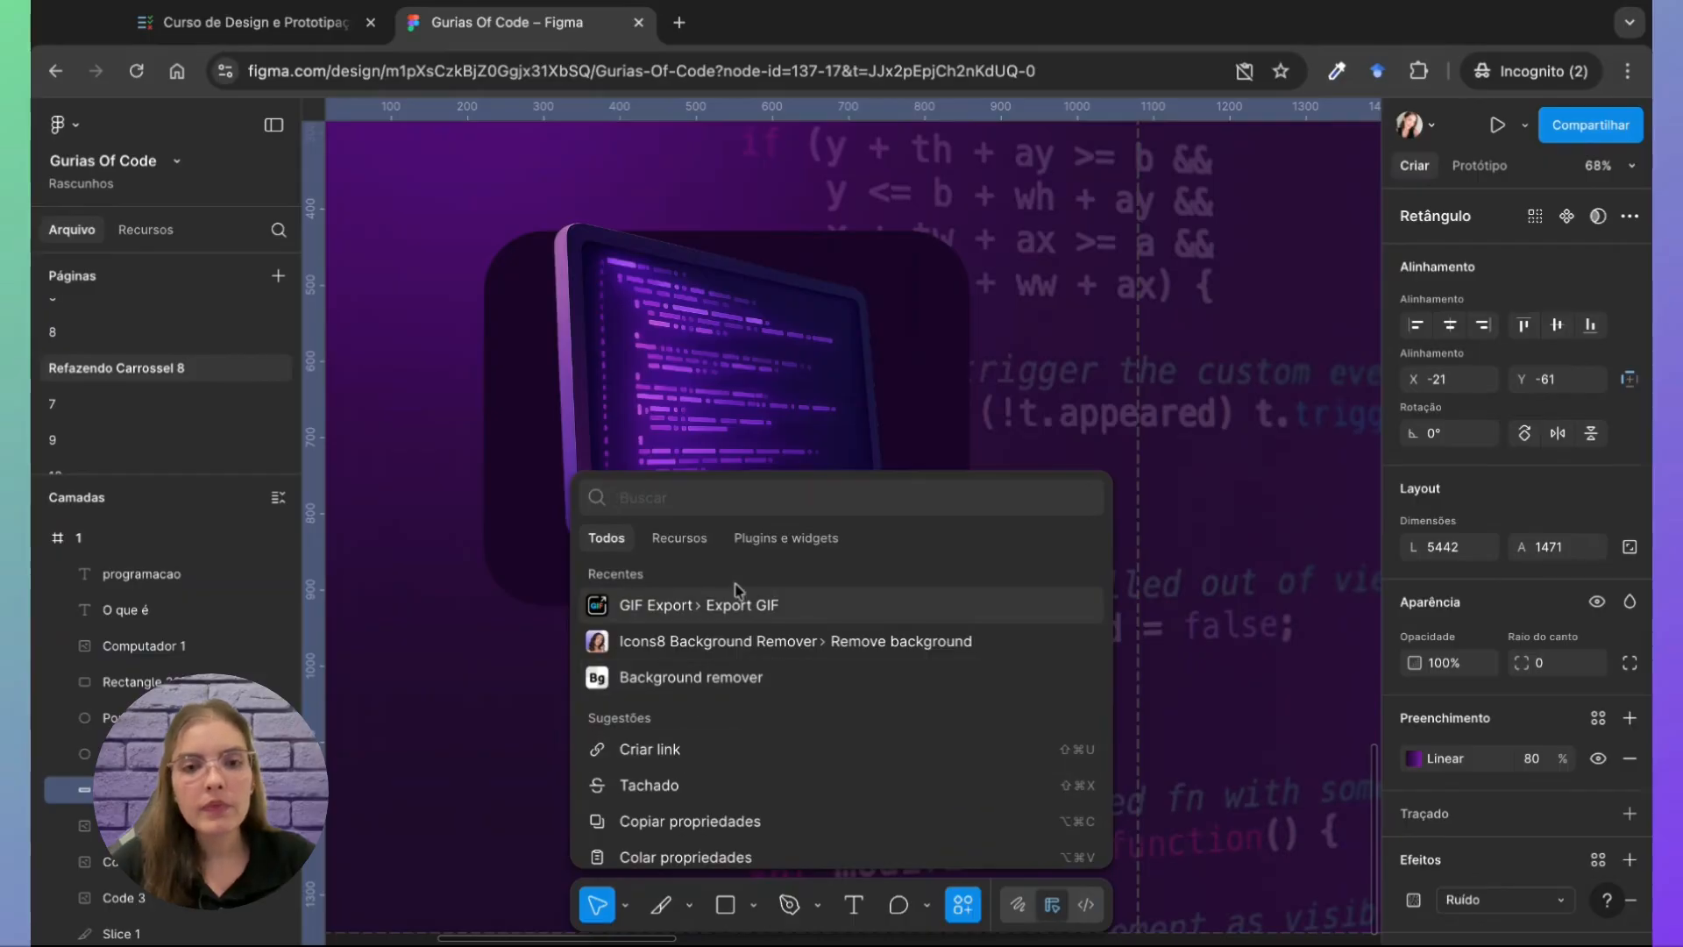
click(677, 541)
click(620, 544)
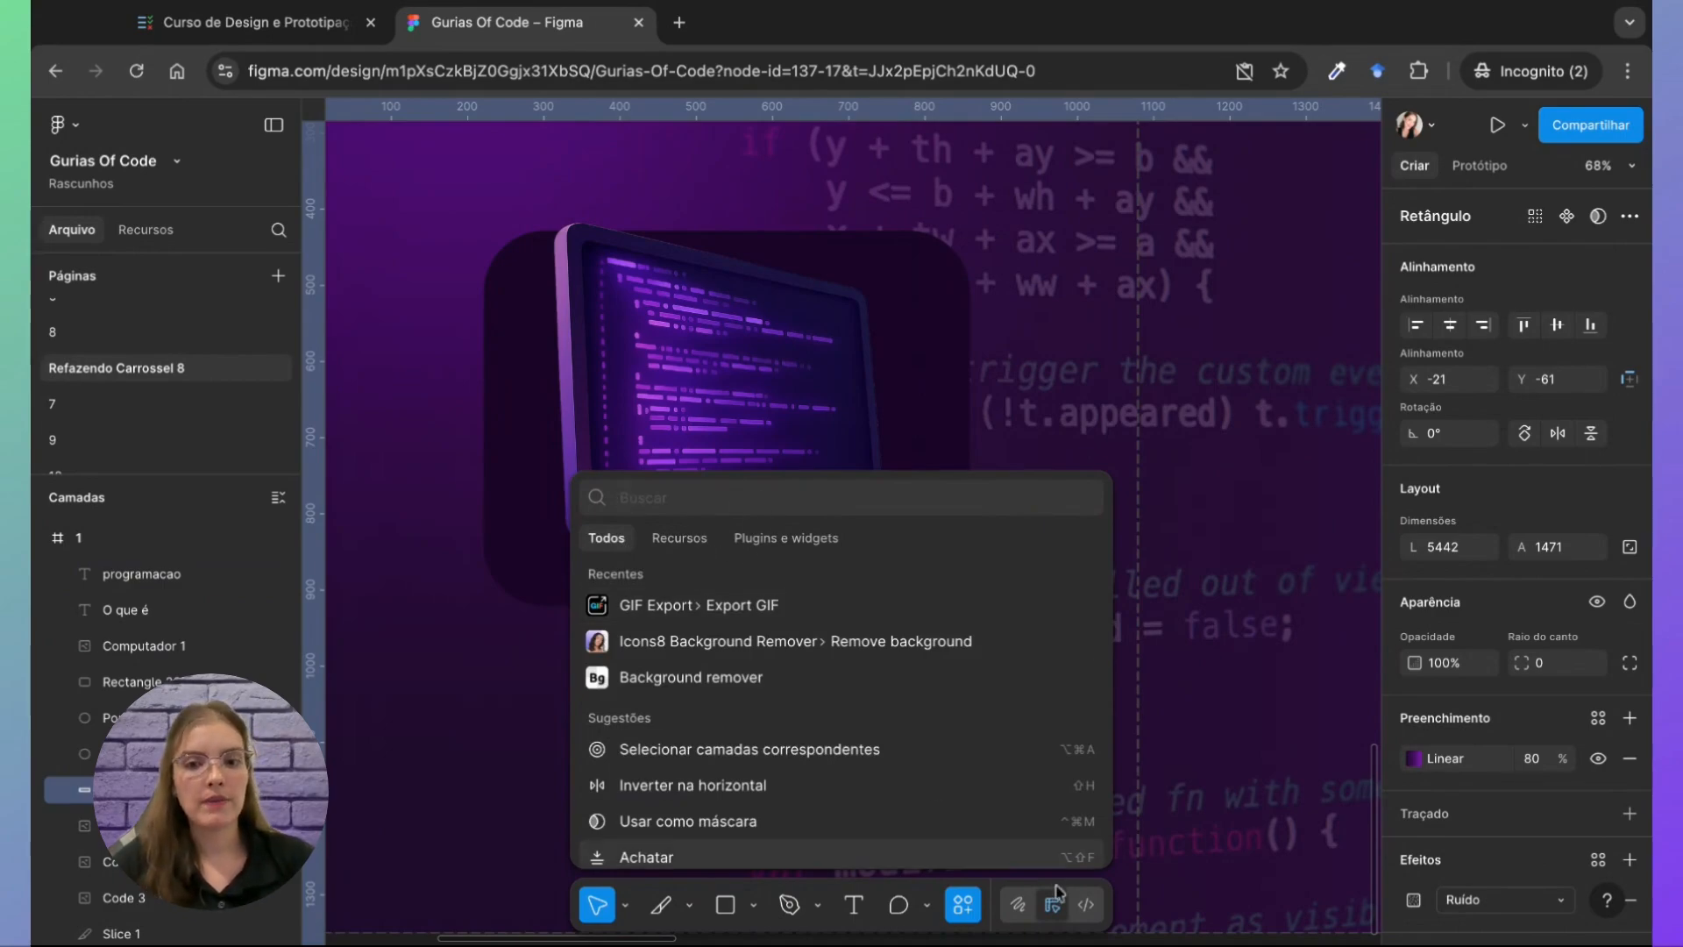
click(1049, 912)
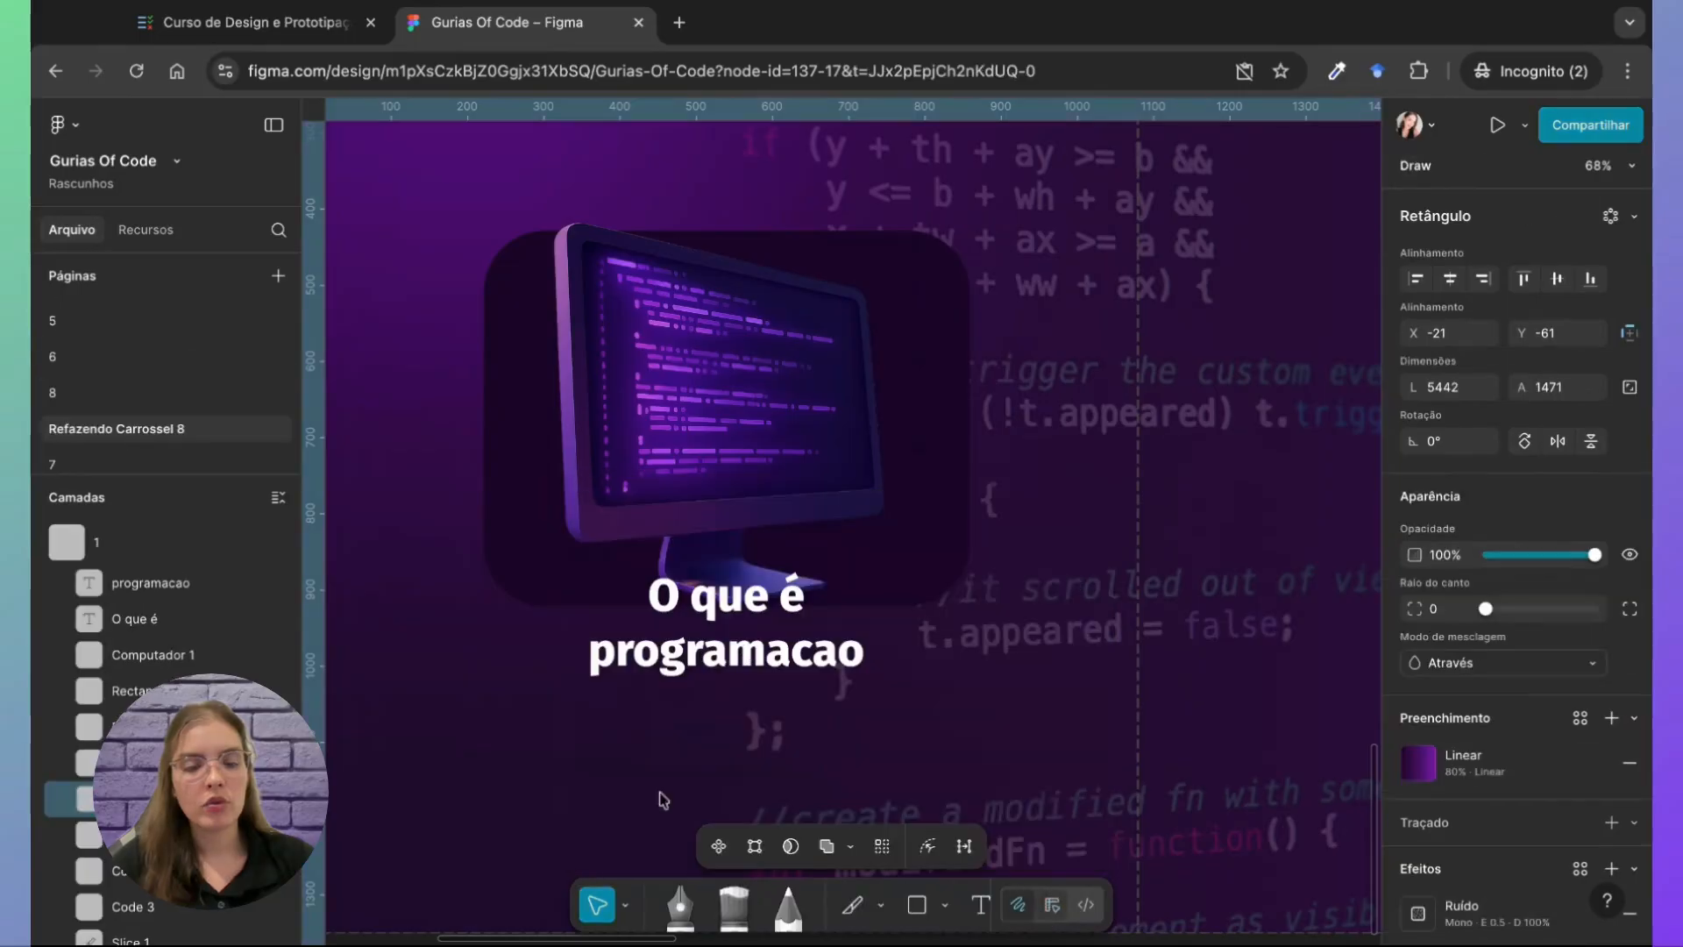
click(1051, 905)
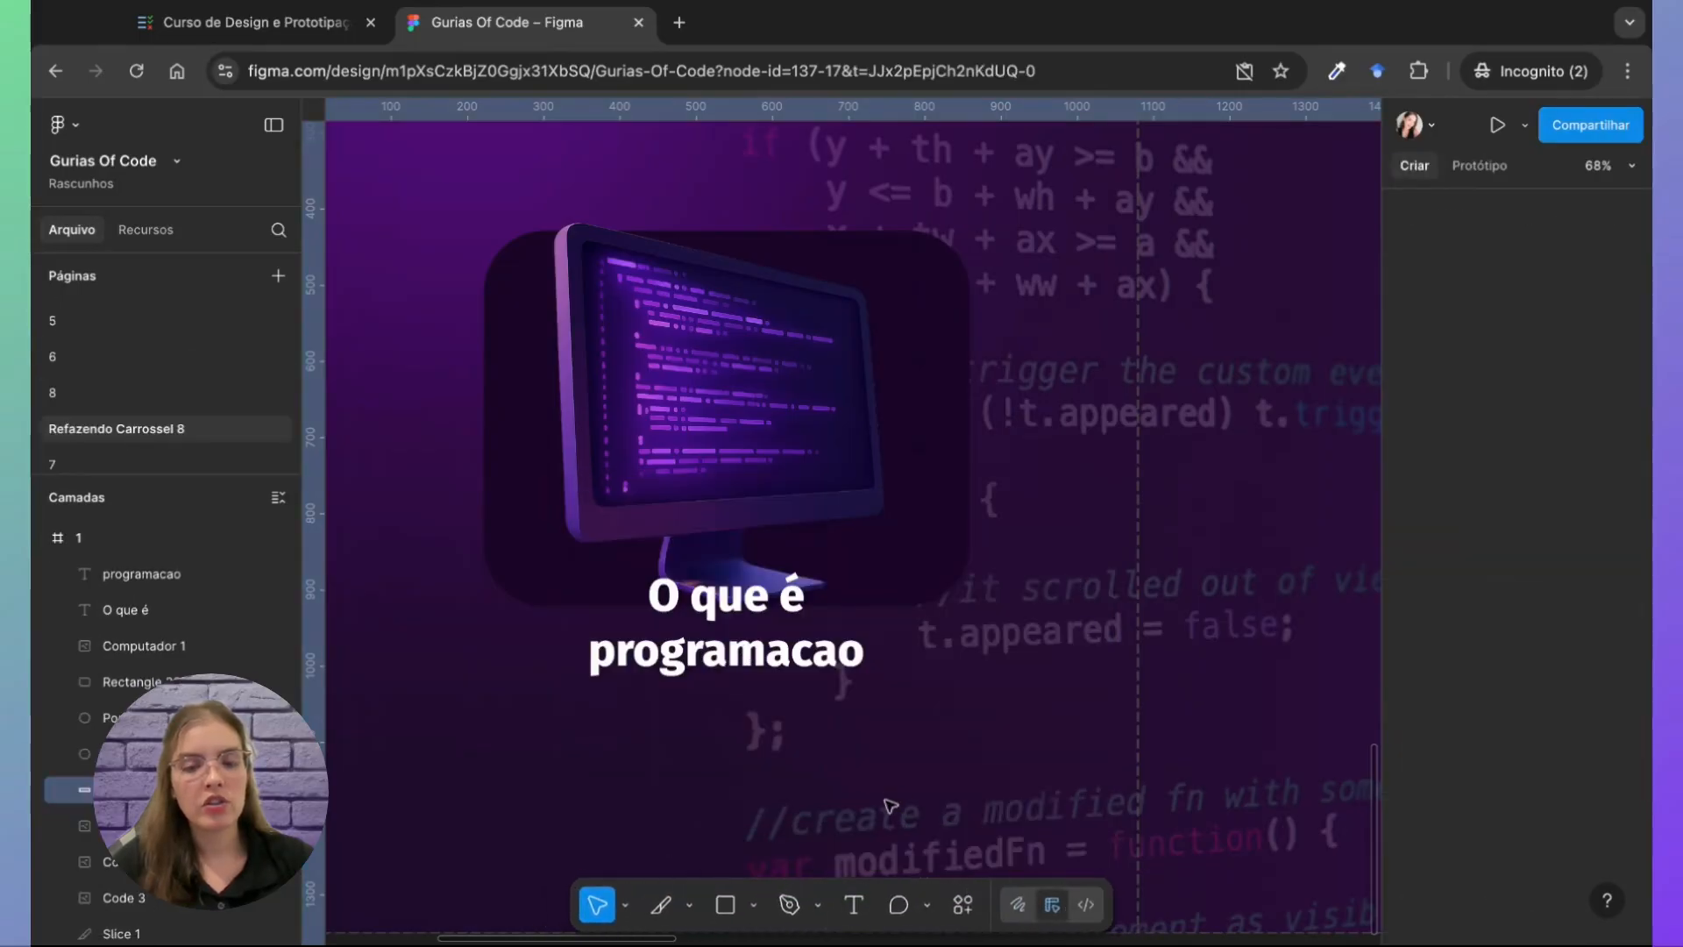
Step: Select the "programacao" text and cycle through the Draw and Dev modes back to Design mode to restore its editable properties
click(731, 658)
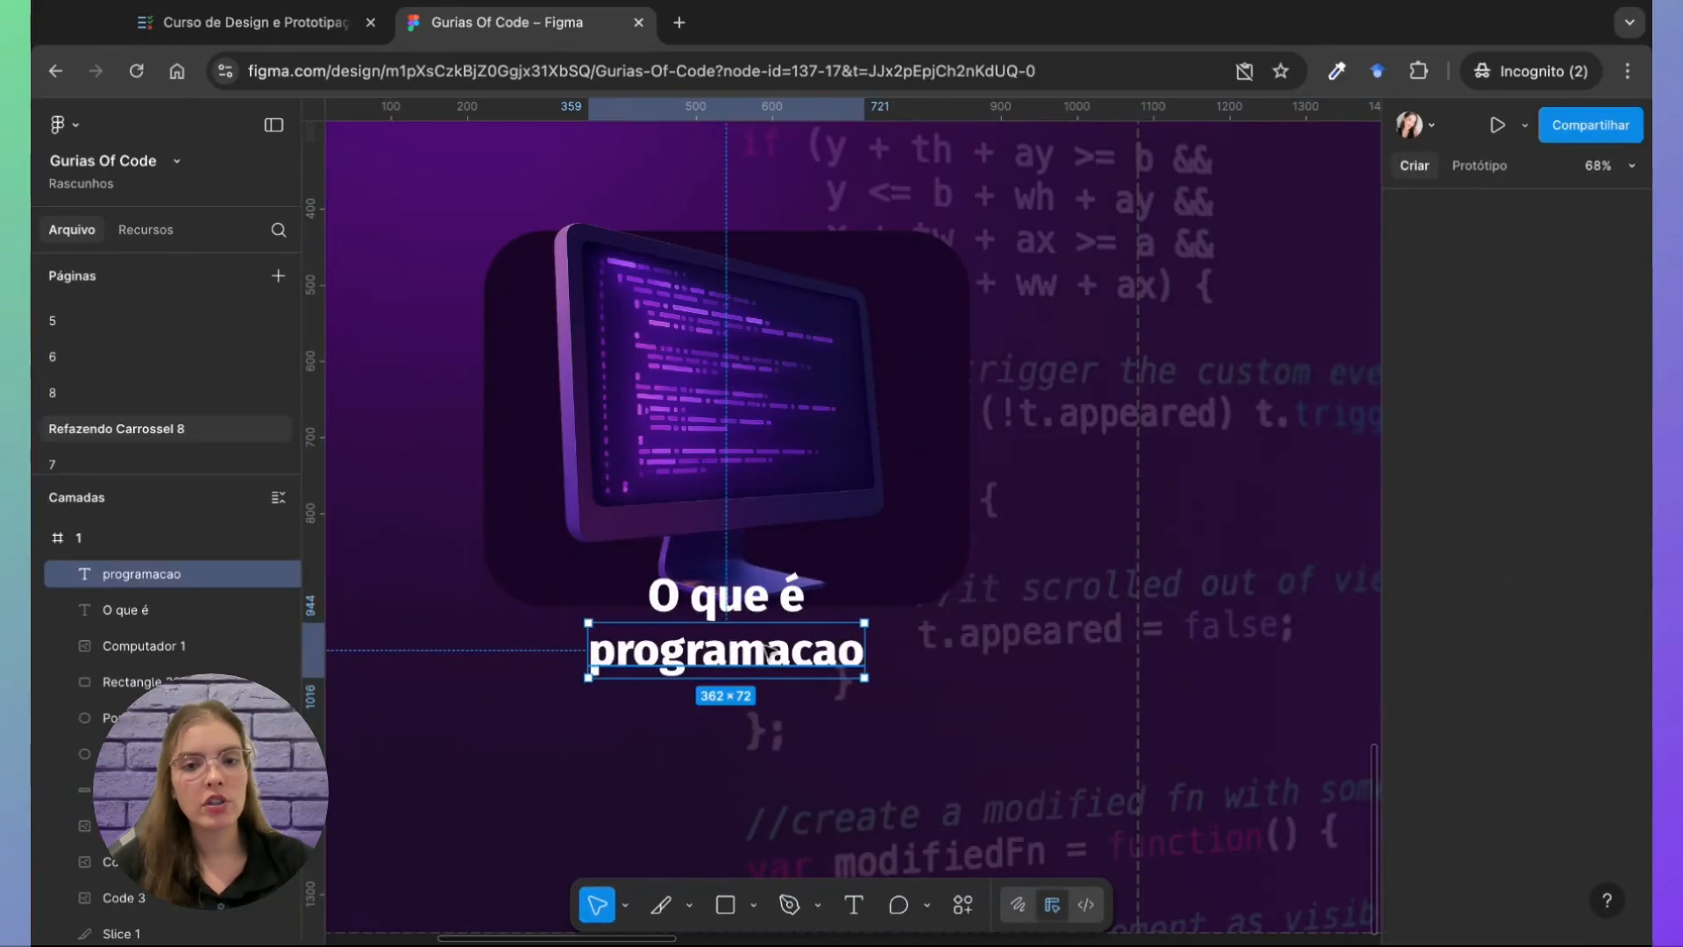
double_click(776, 657)
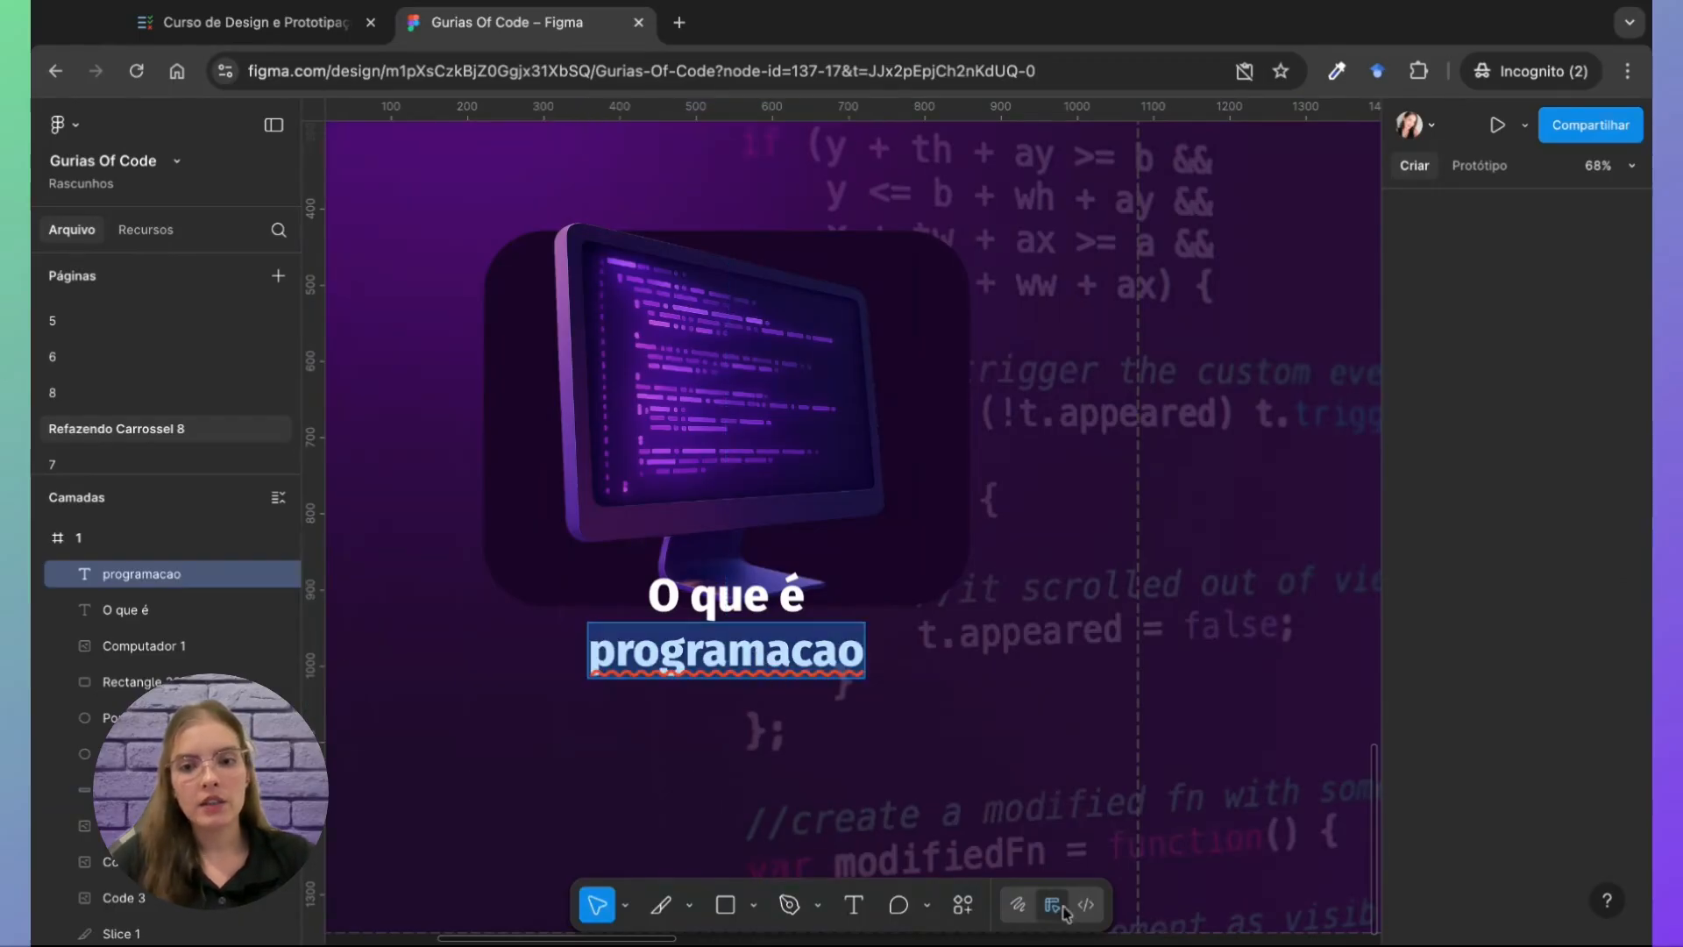
scroll(732, 769, down, 3)
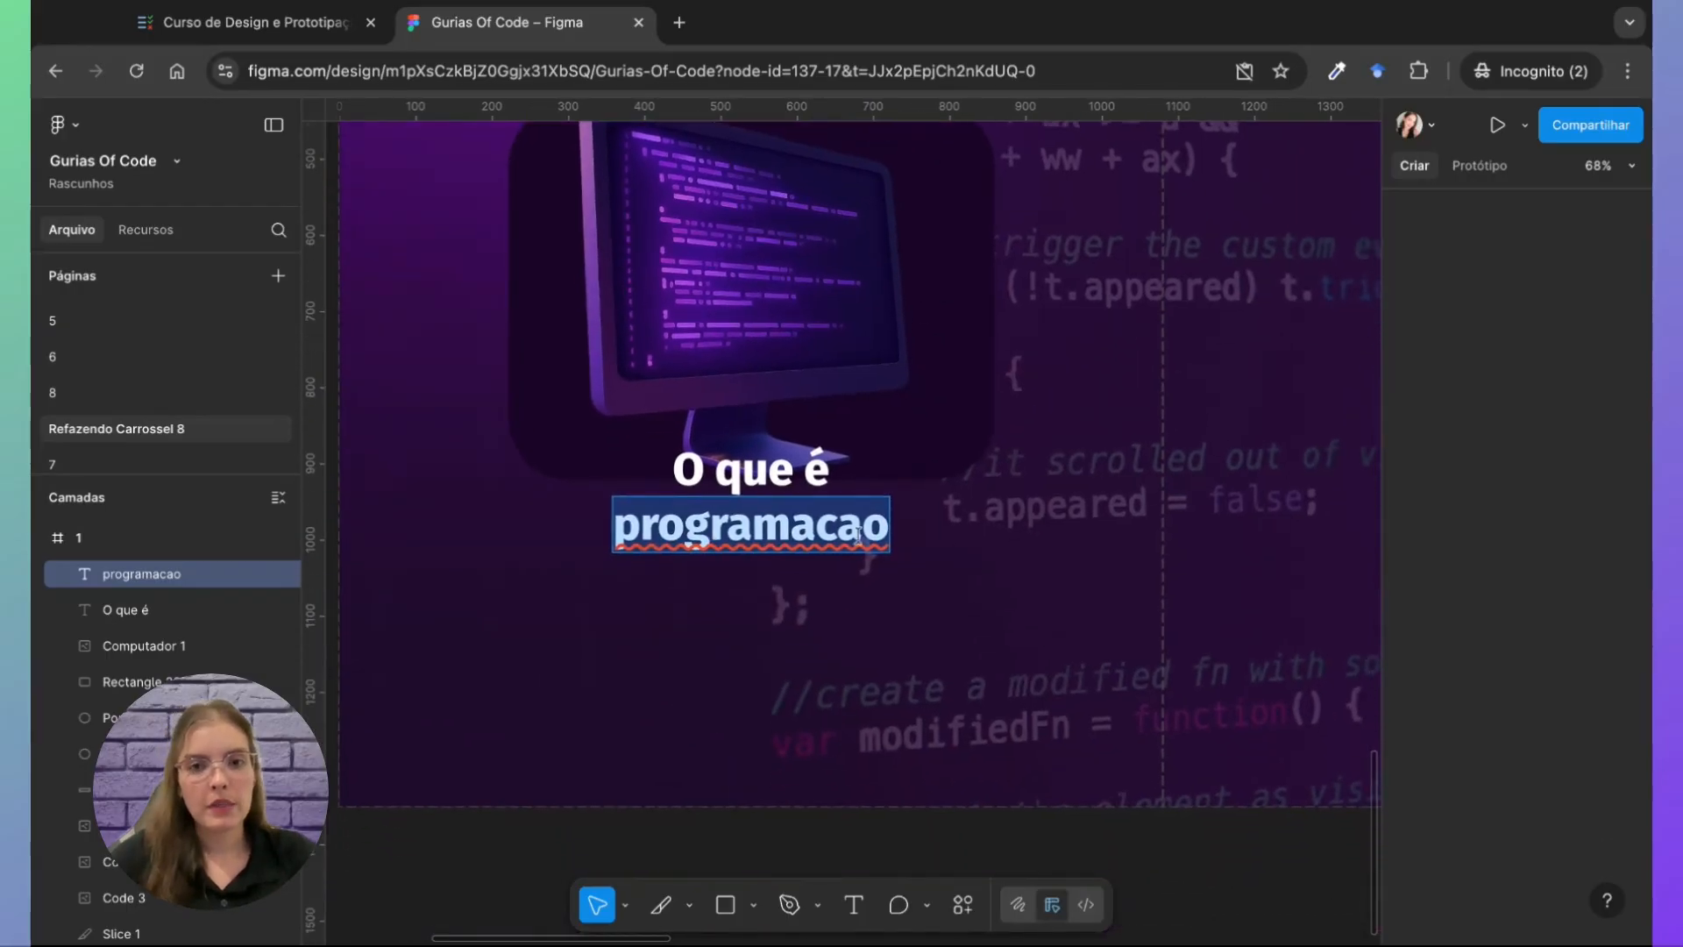
click(873, 527)
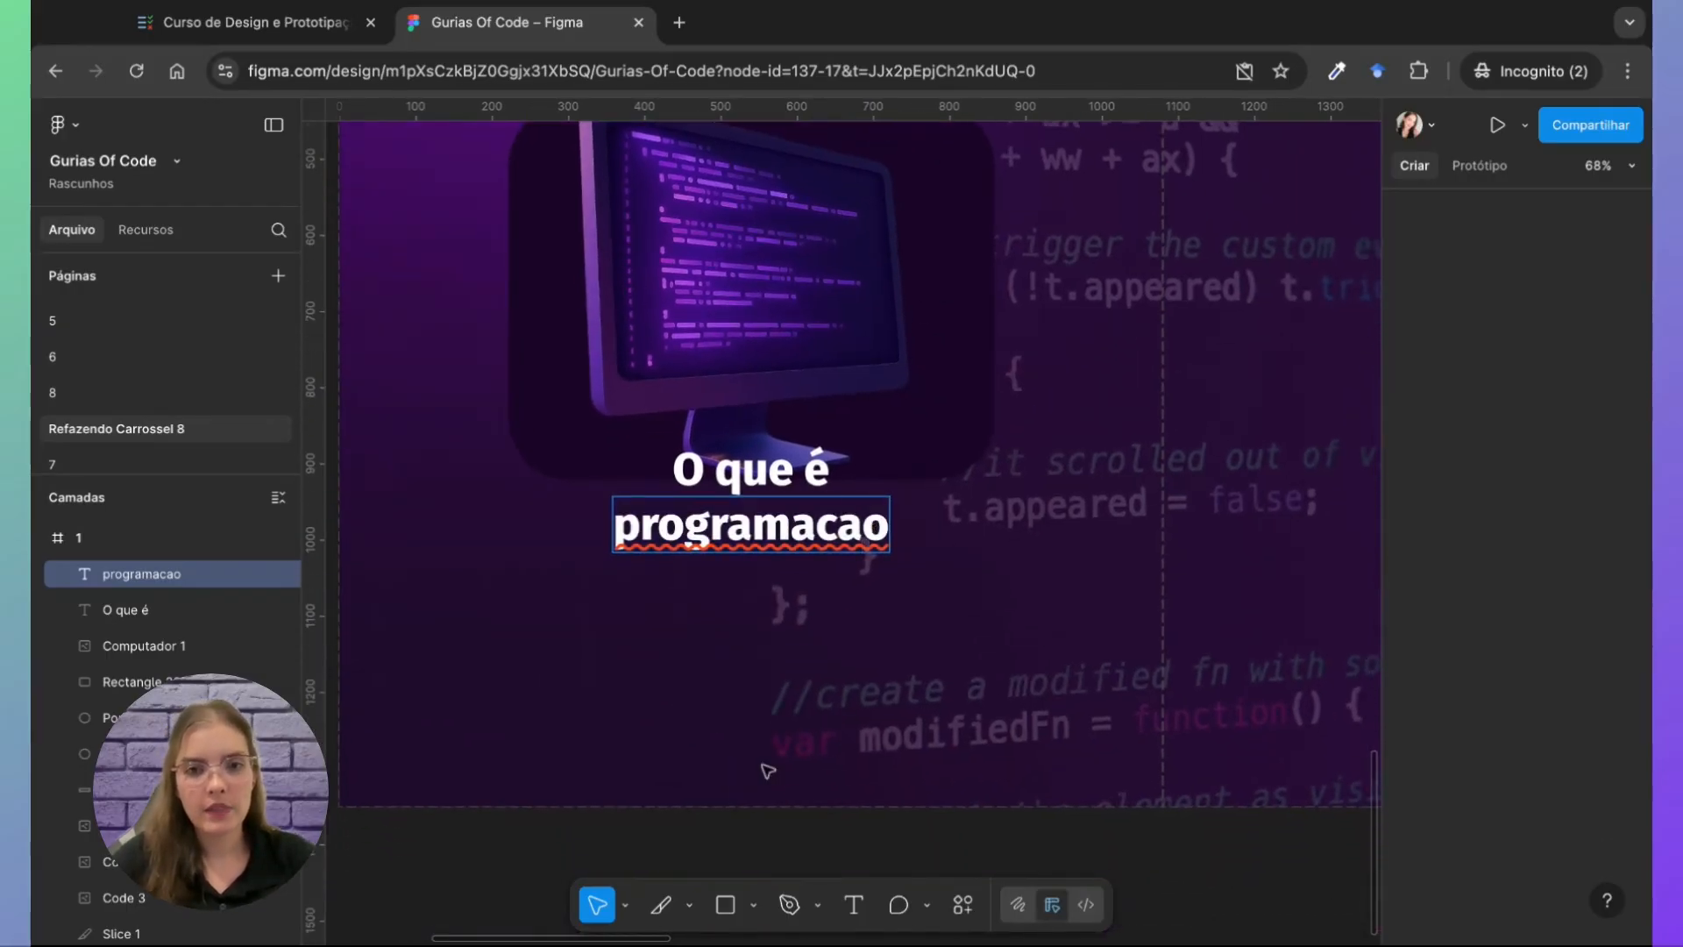
key(Escape)
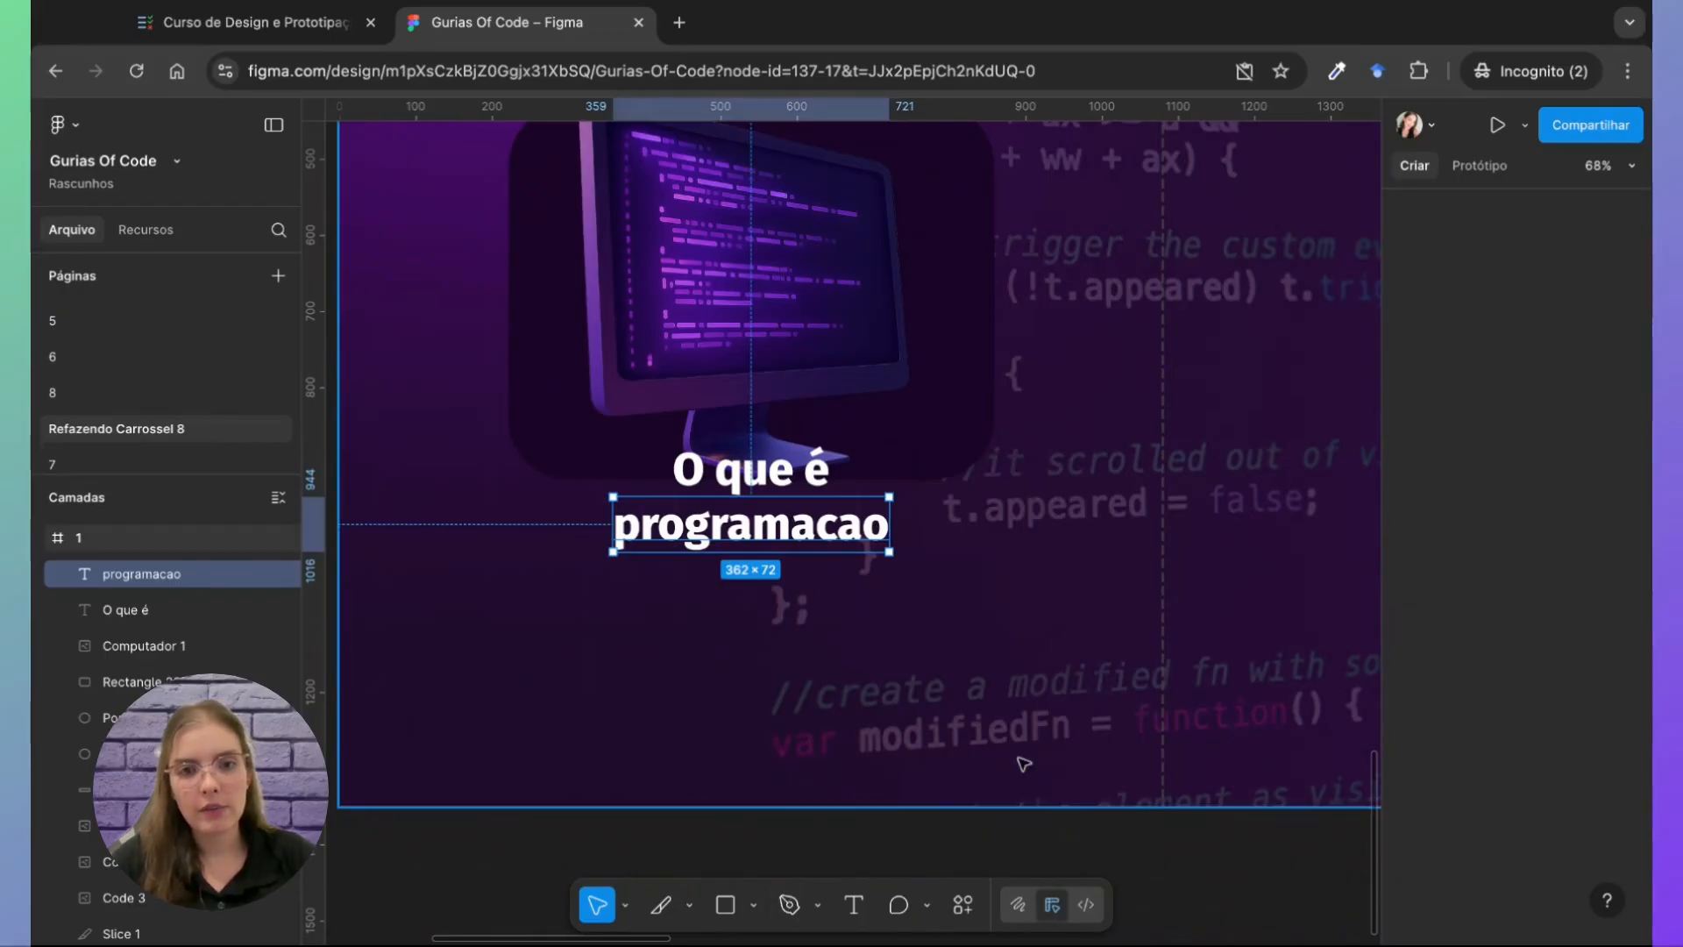
double_click(817, 530)
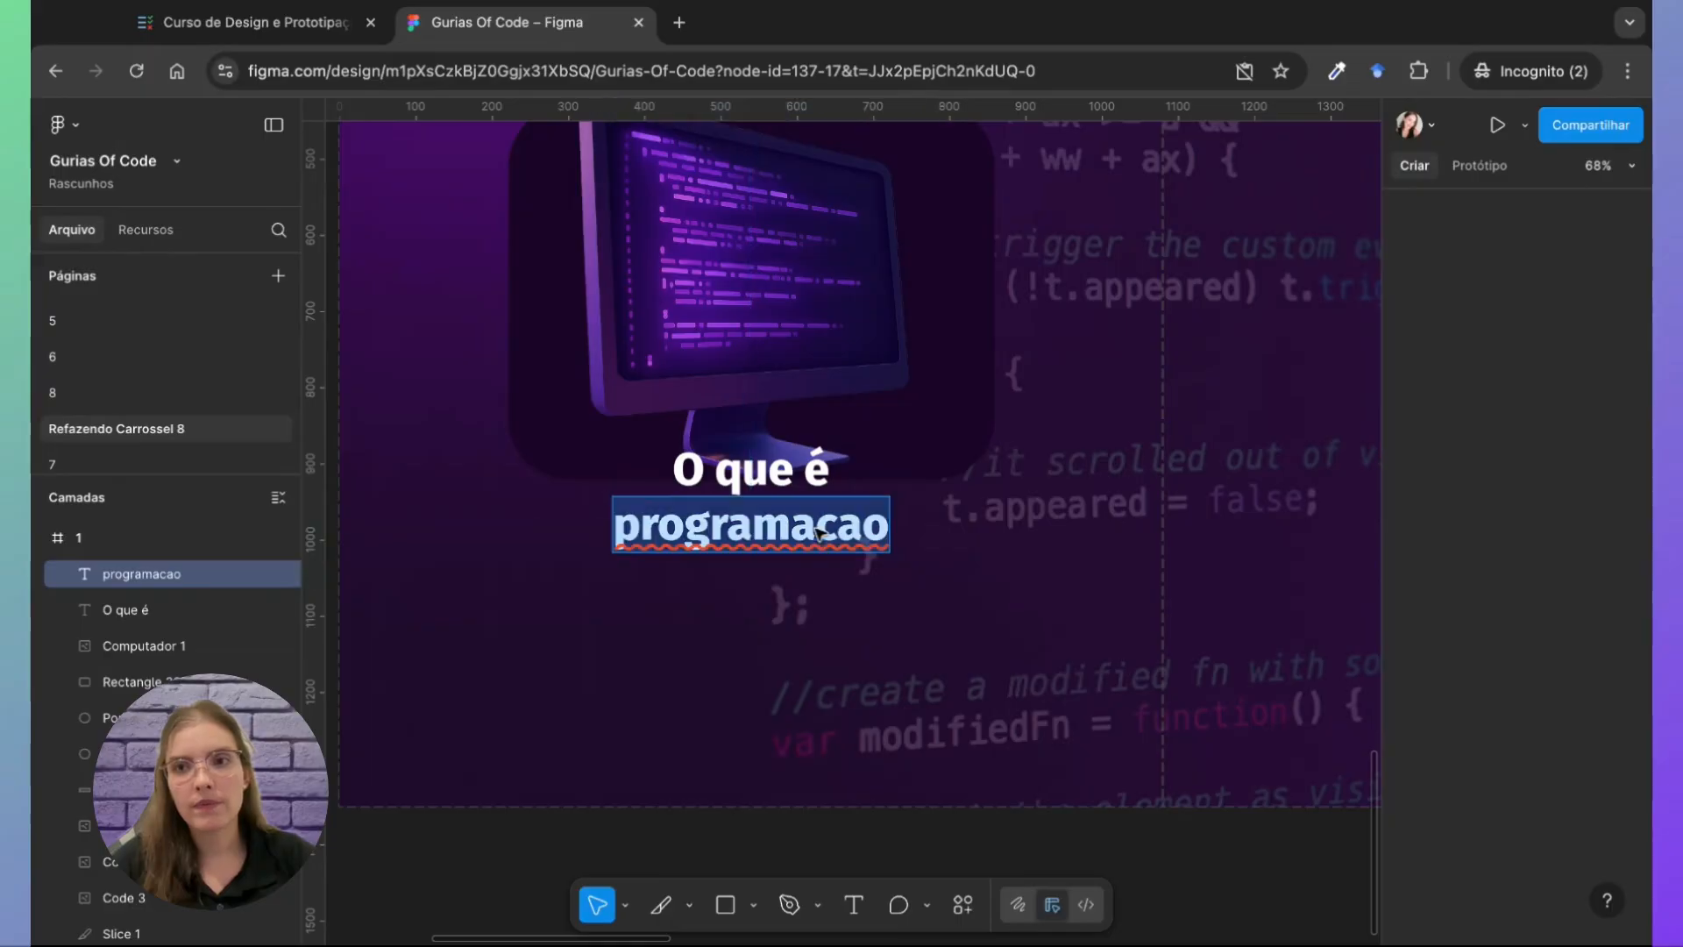
click(1018, 904)
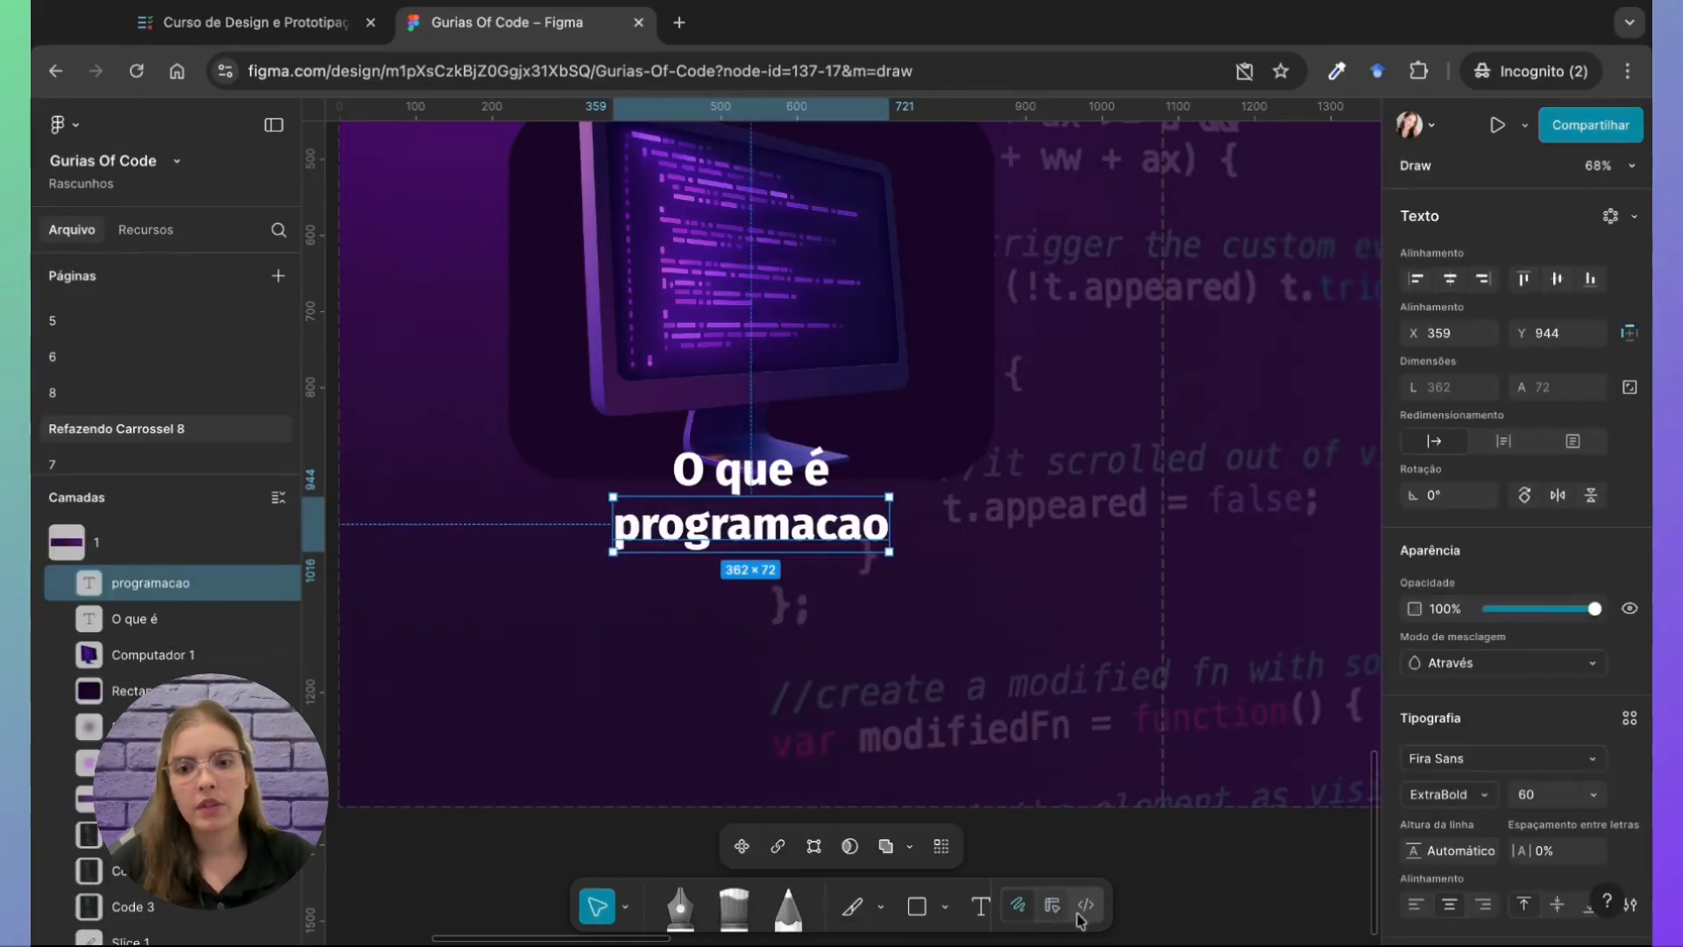
scroll(1545, 589, down, 1)
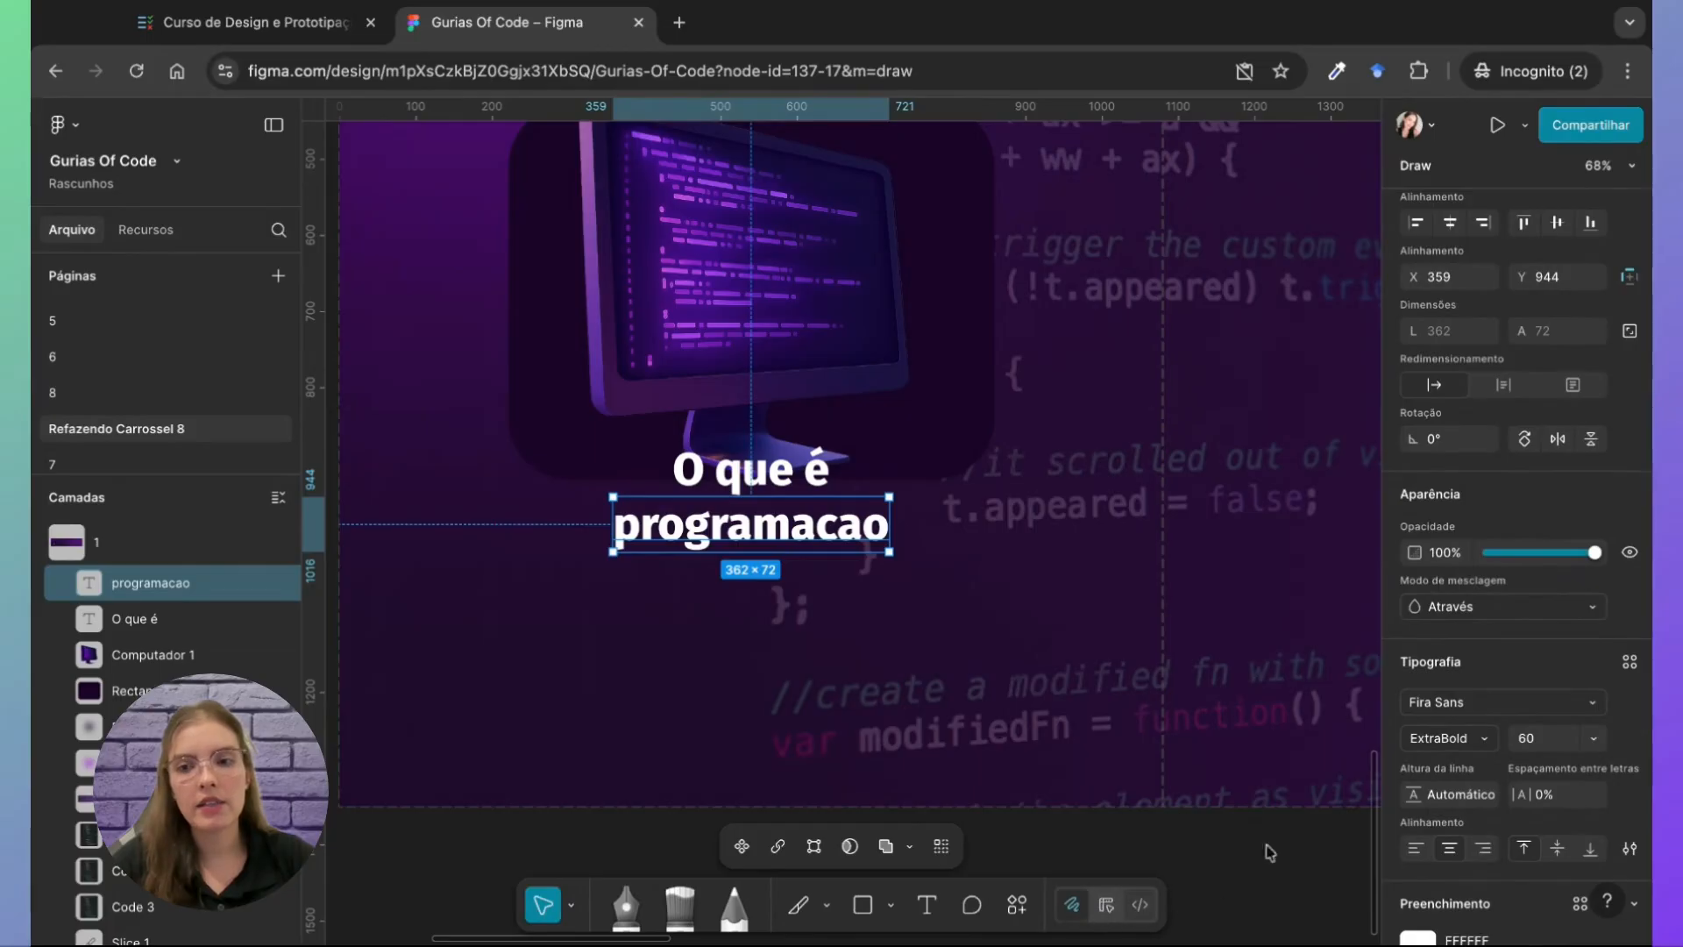
scroll(1262, 793, down, 2)
scroll(1262, 793, left, 1)
scroll(1488, 783, down, 1)
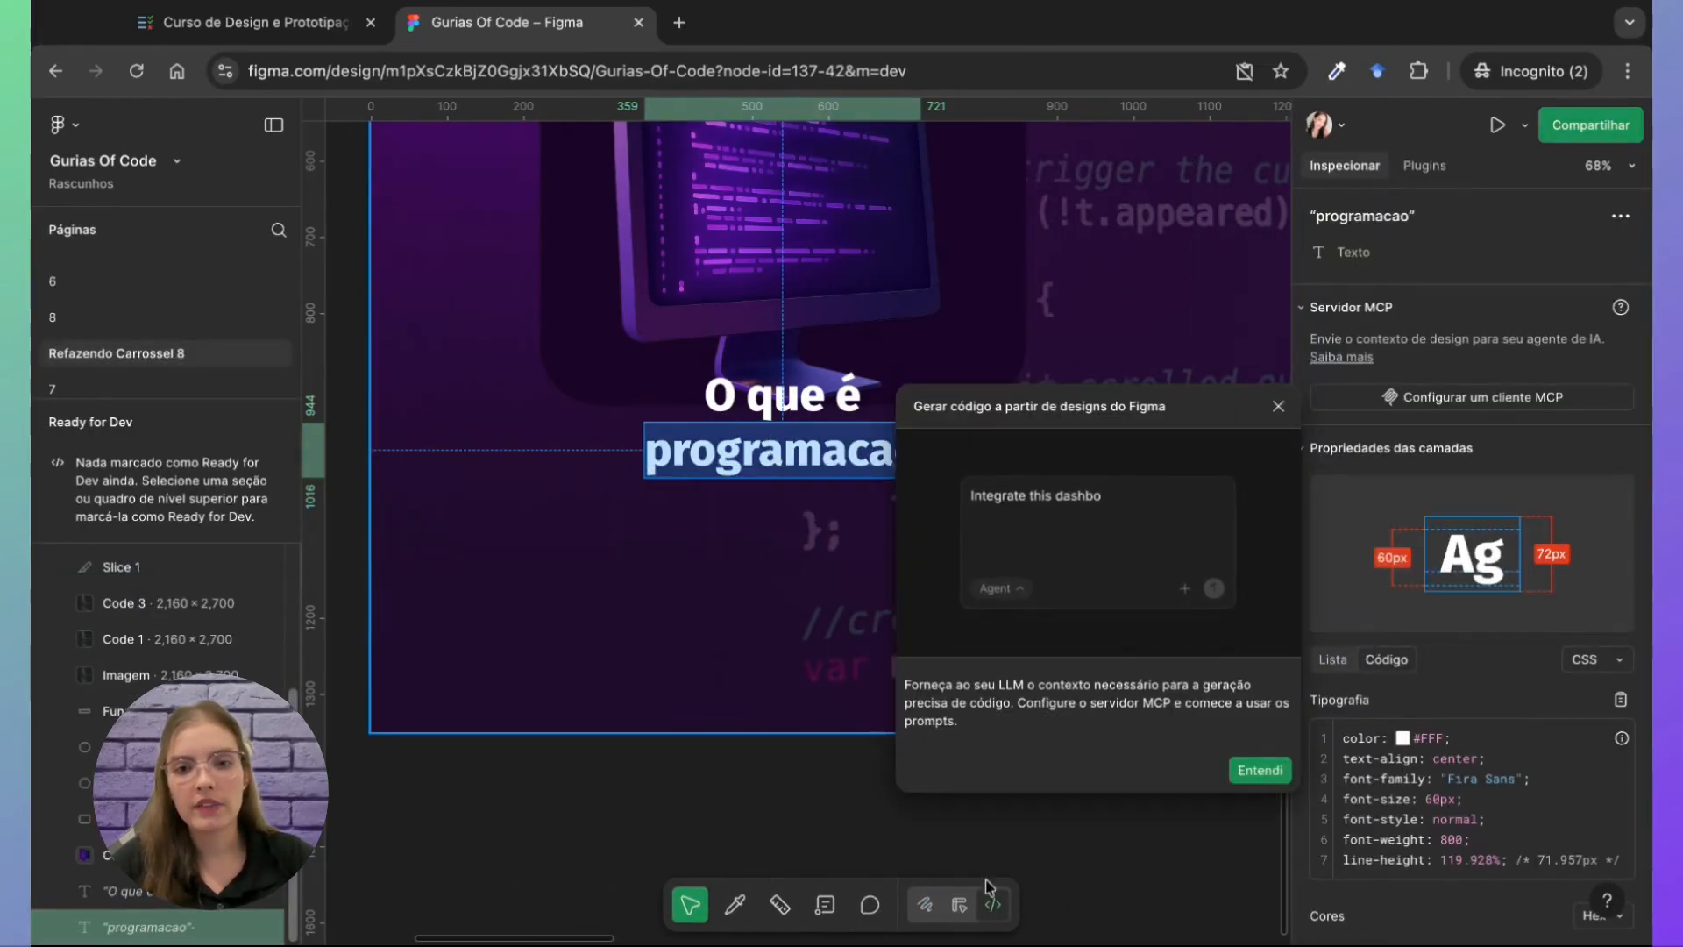
click(926, 906)
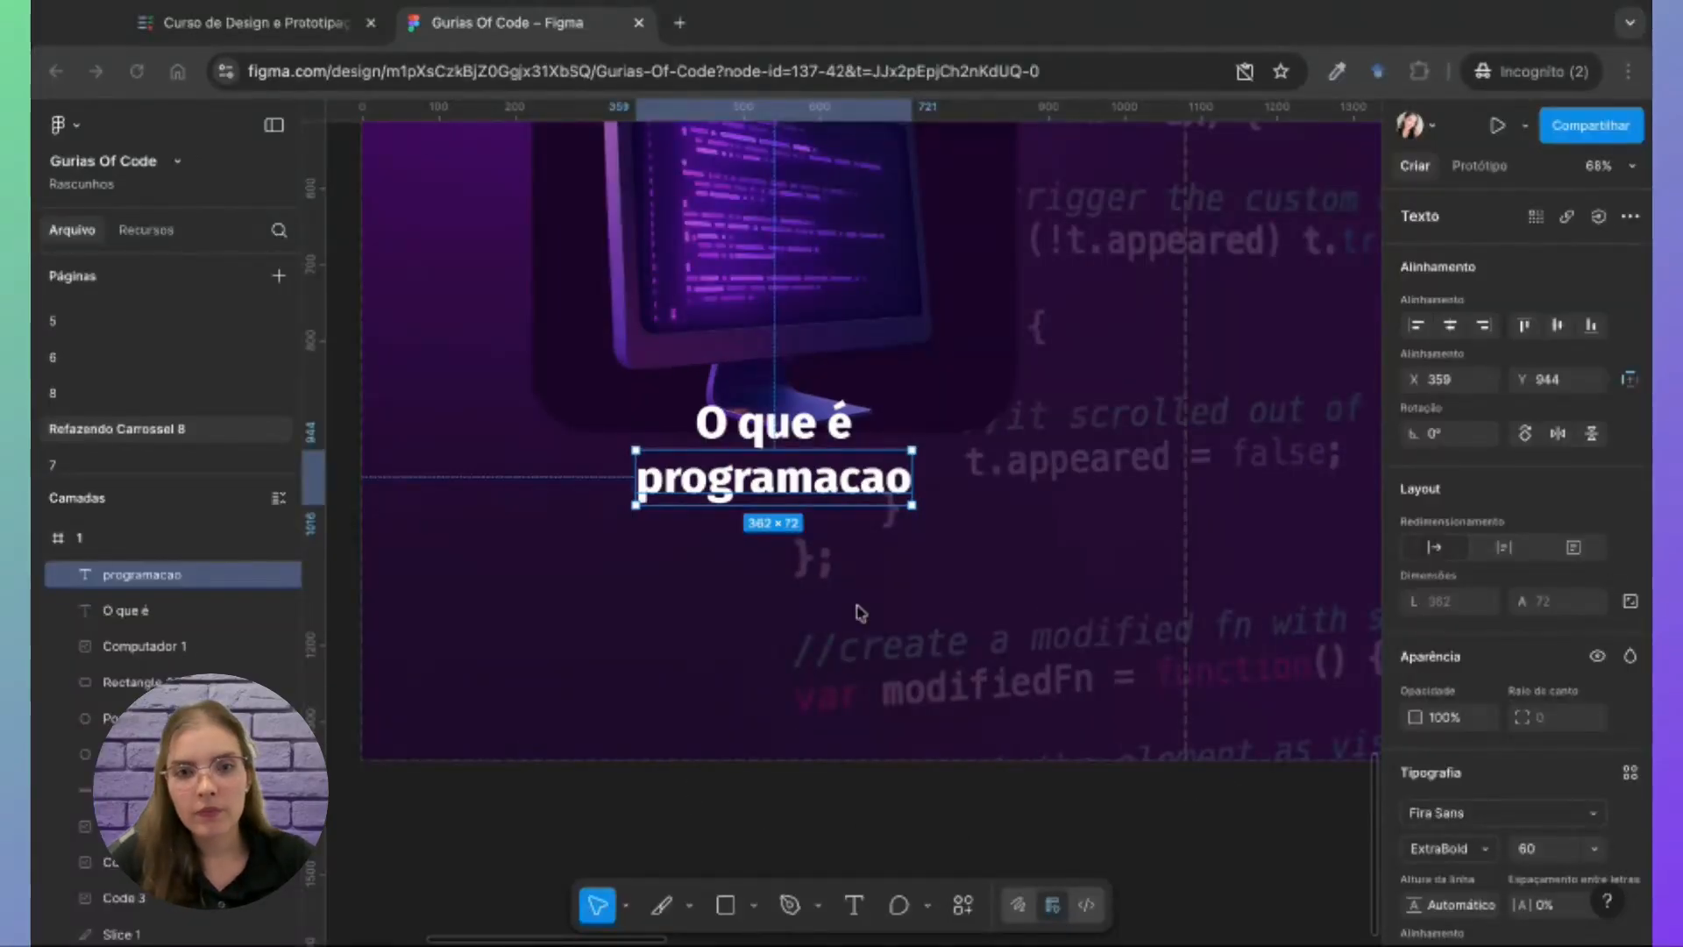
Step: Fill the "programacao" text with yellow F2EA00 sampled from the "programação?" title on the reference cover
double_click(879, 483)
scroll(1431, 859, down, 4)
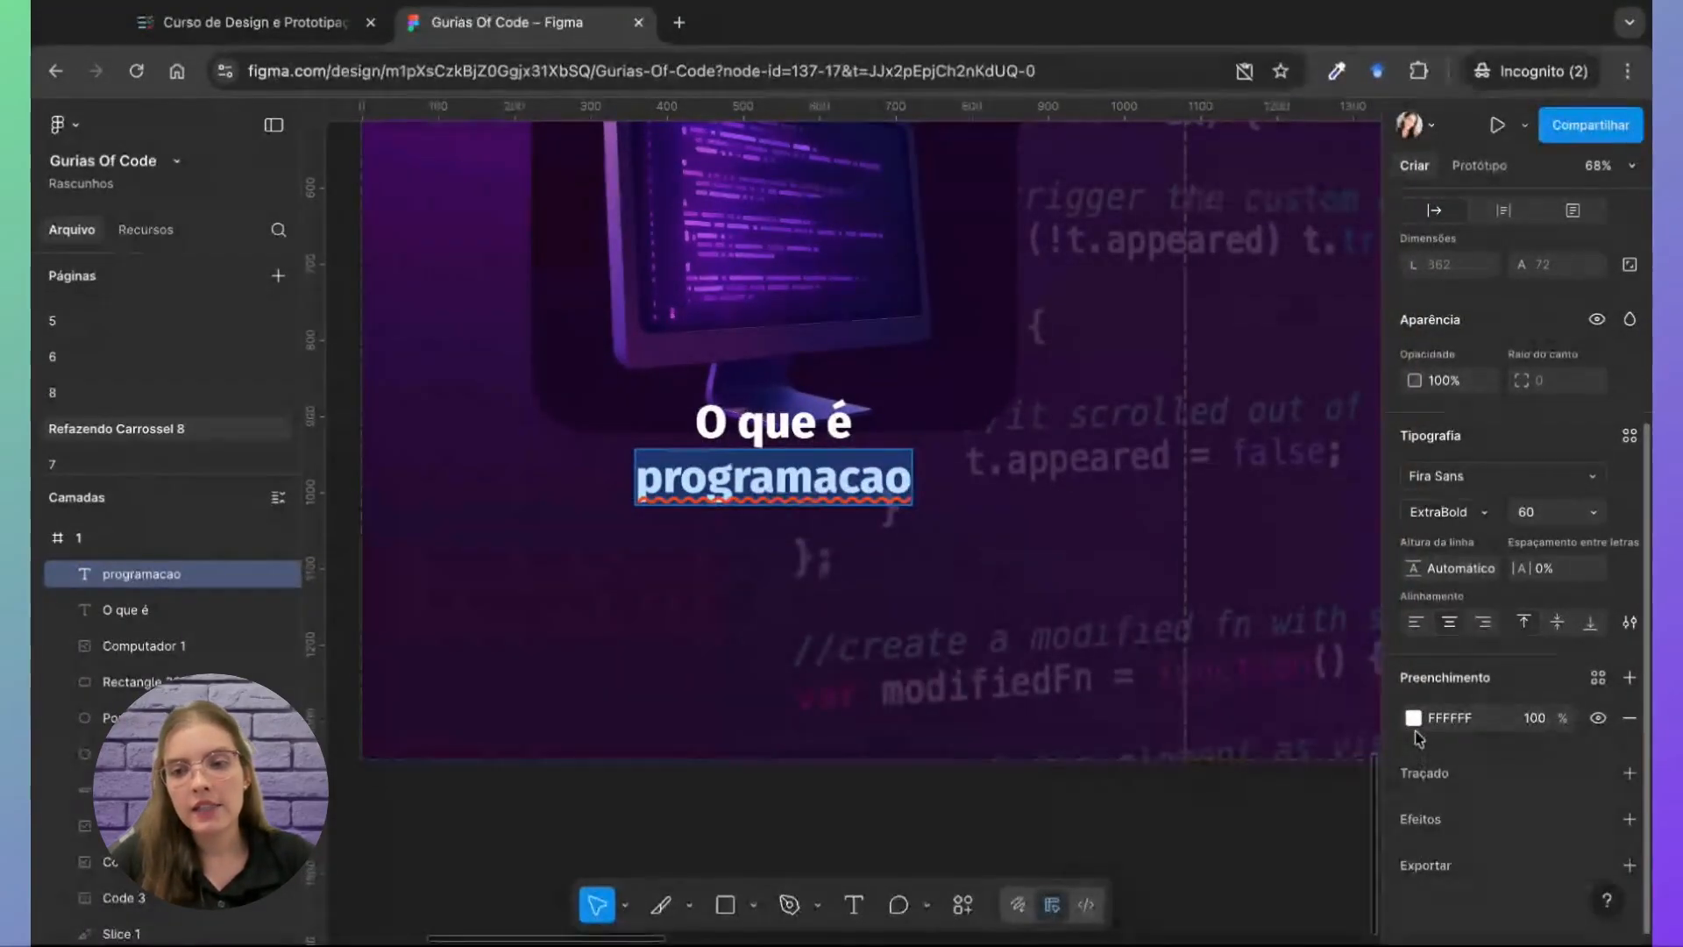
click(1414, 718)
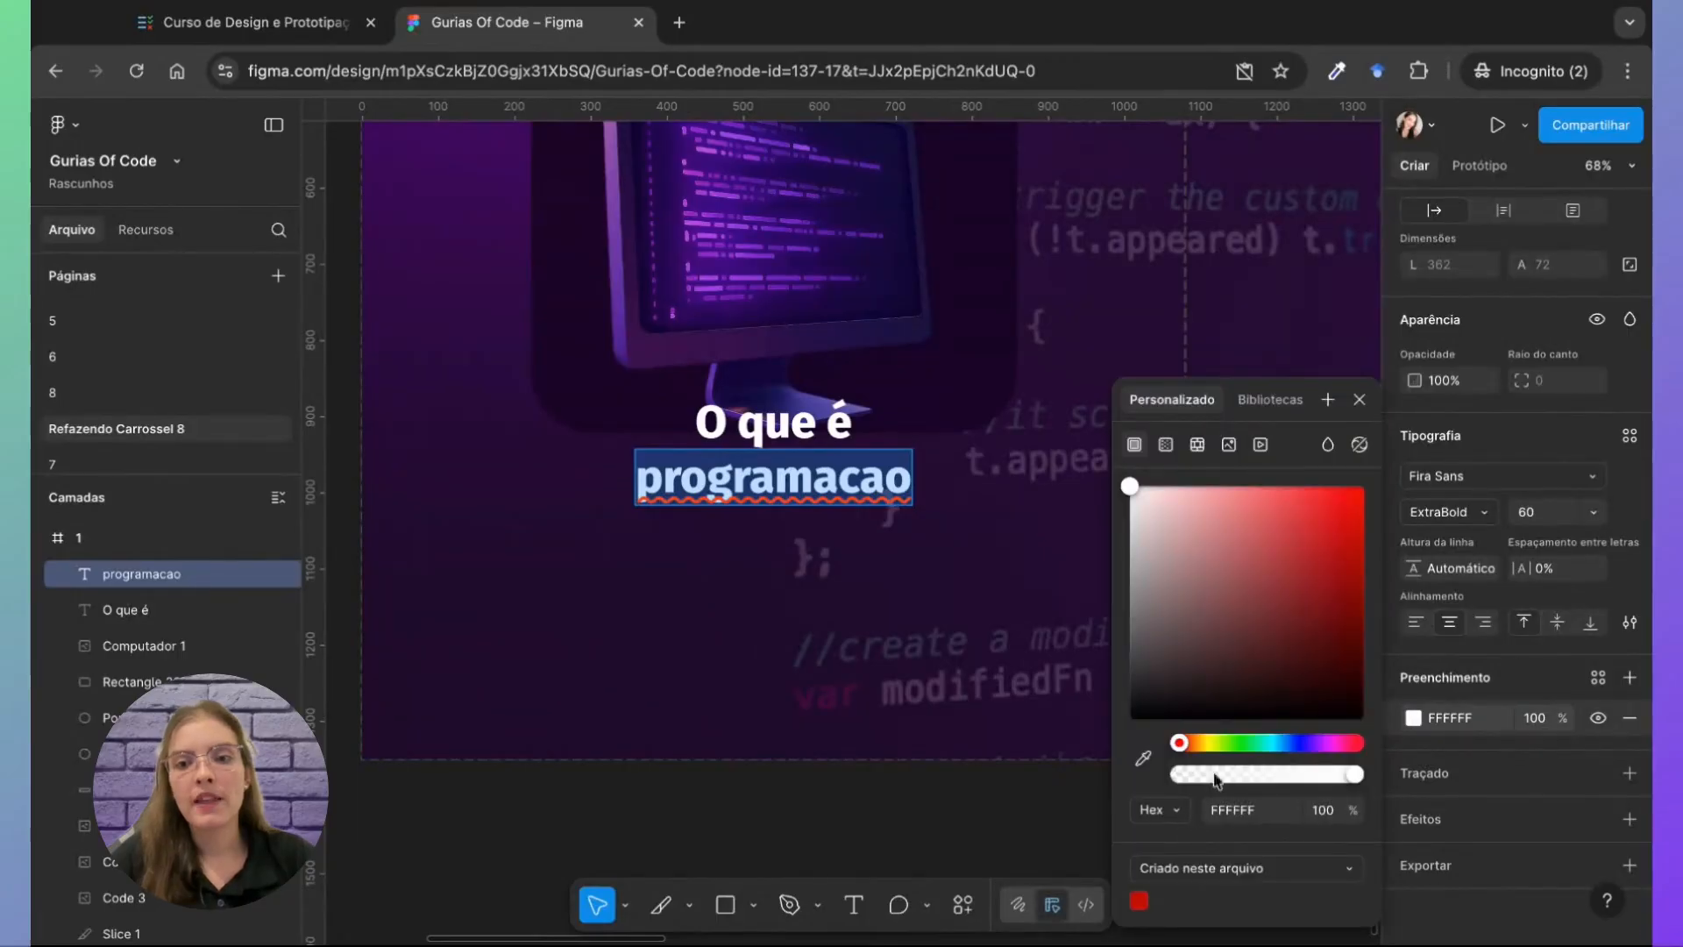
scroll(871, 603, up, 20)
scroll(868, 603, left, 5)
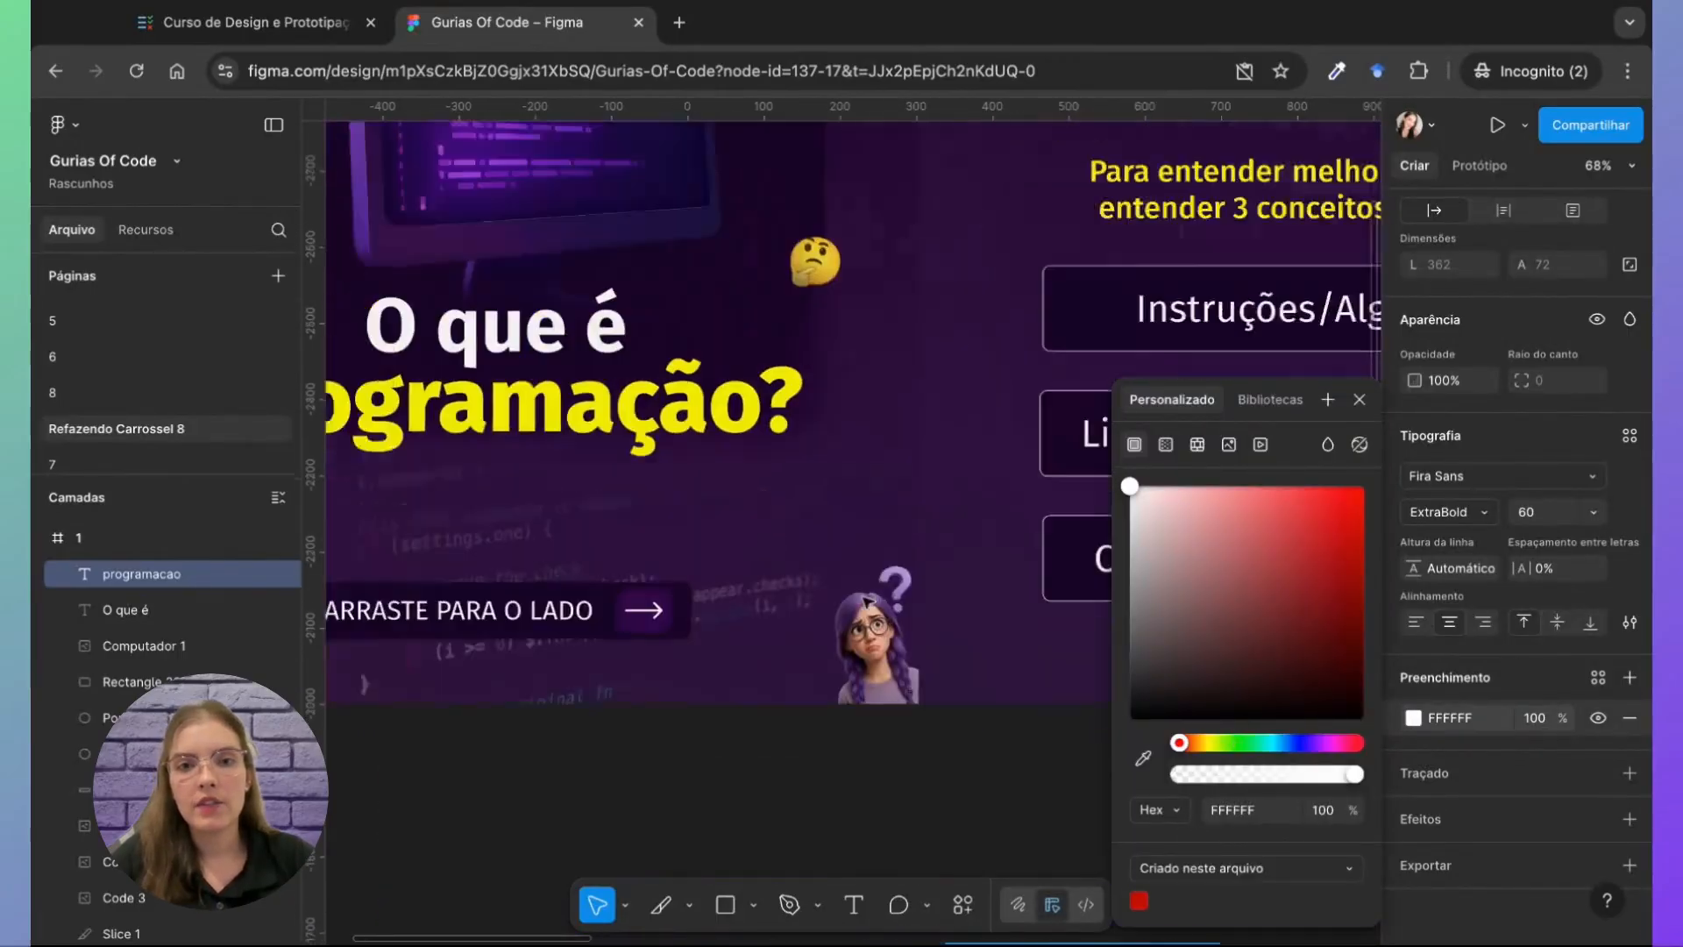
click(1141, 759)
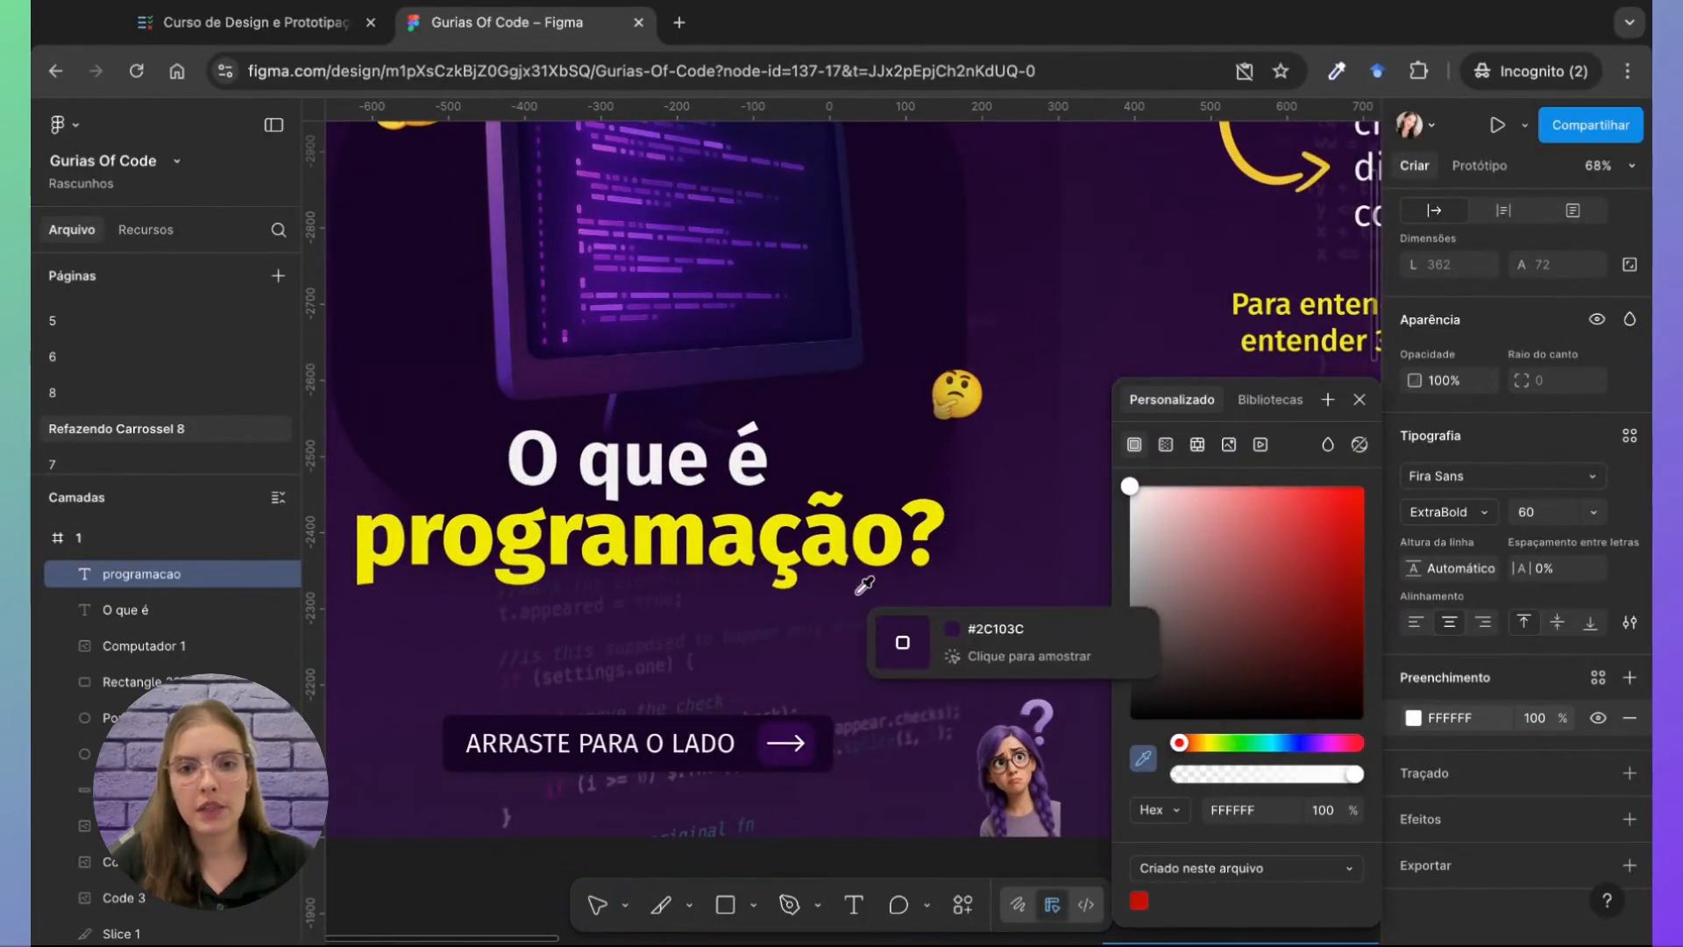
click(876, 561)
scroll(831, 750, down, 3)
scroll(831, 749, left, 1)
scroll(831, 749, down, 20)
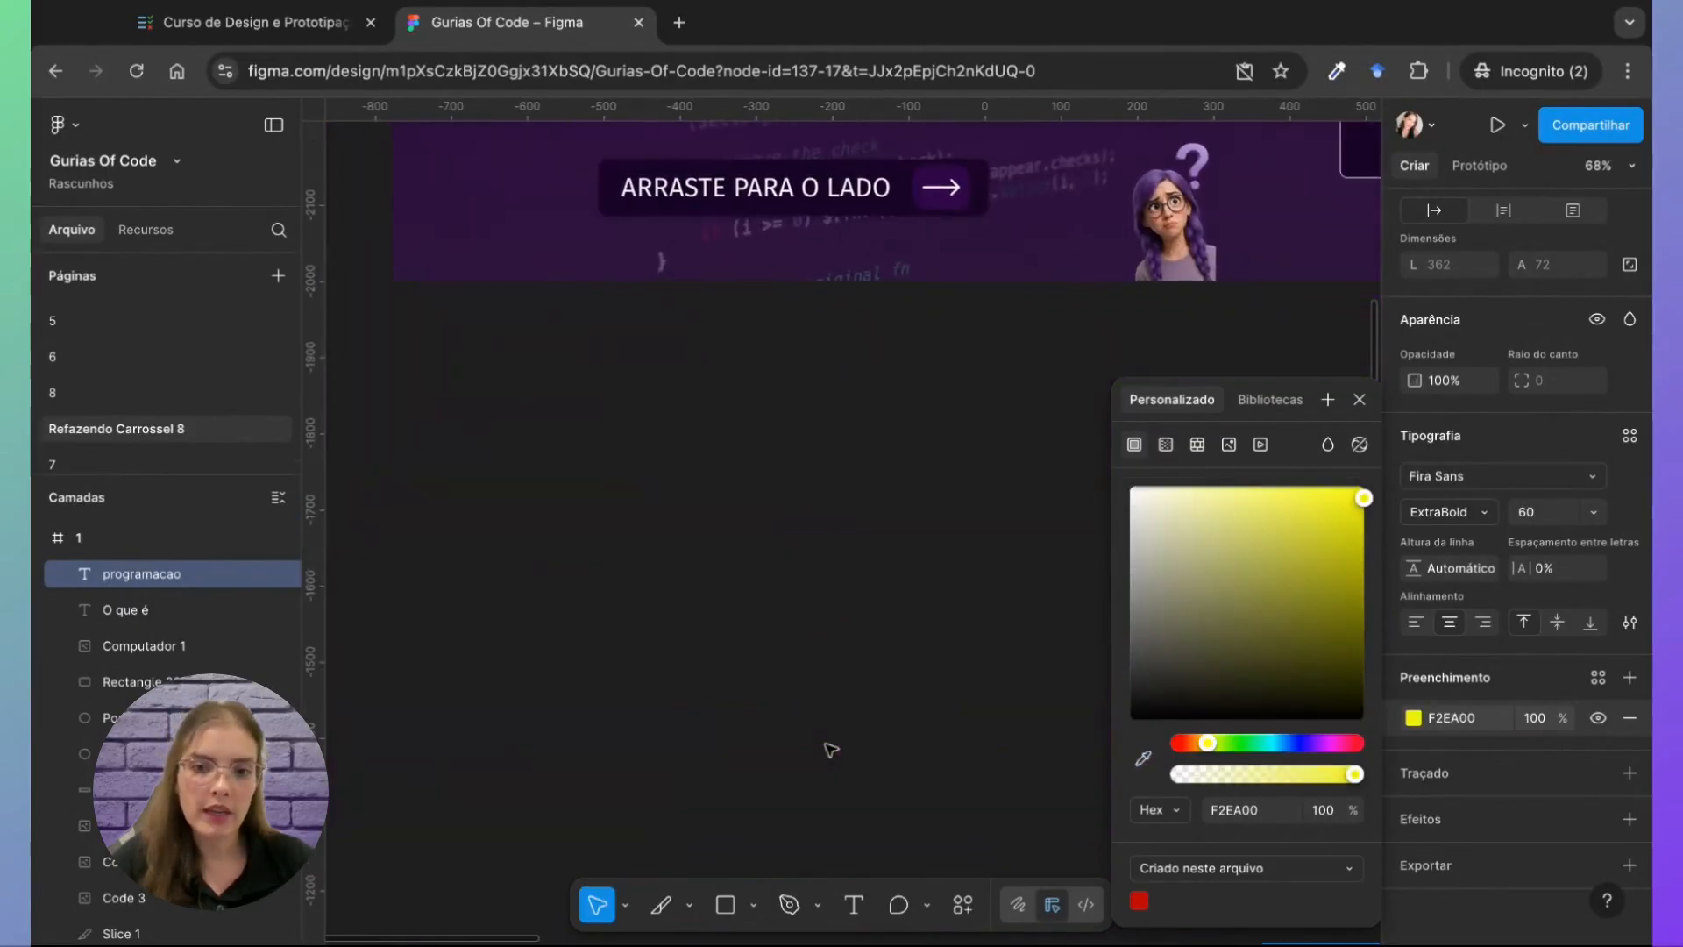
scroll(832, 750, right, 5)
scroll(762, 746, up, 3)
scroll(762, 746, left, 2)
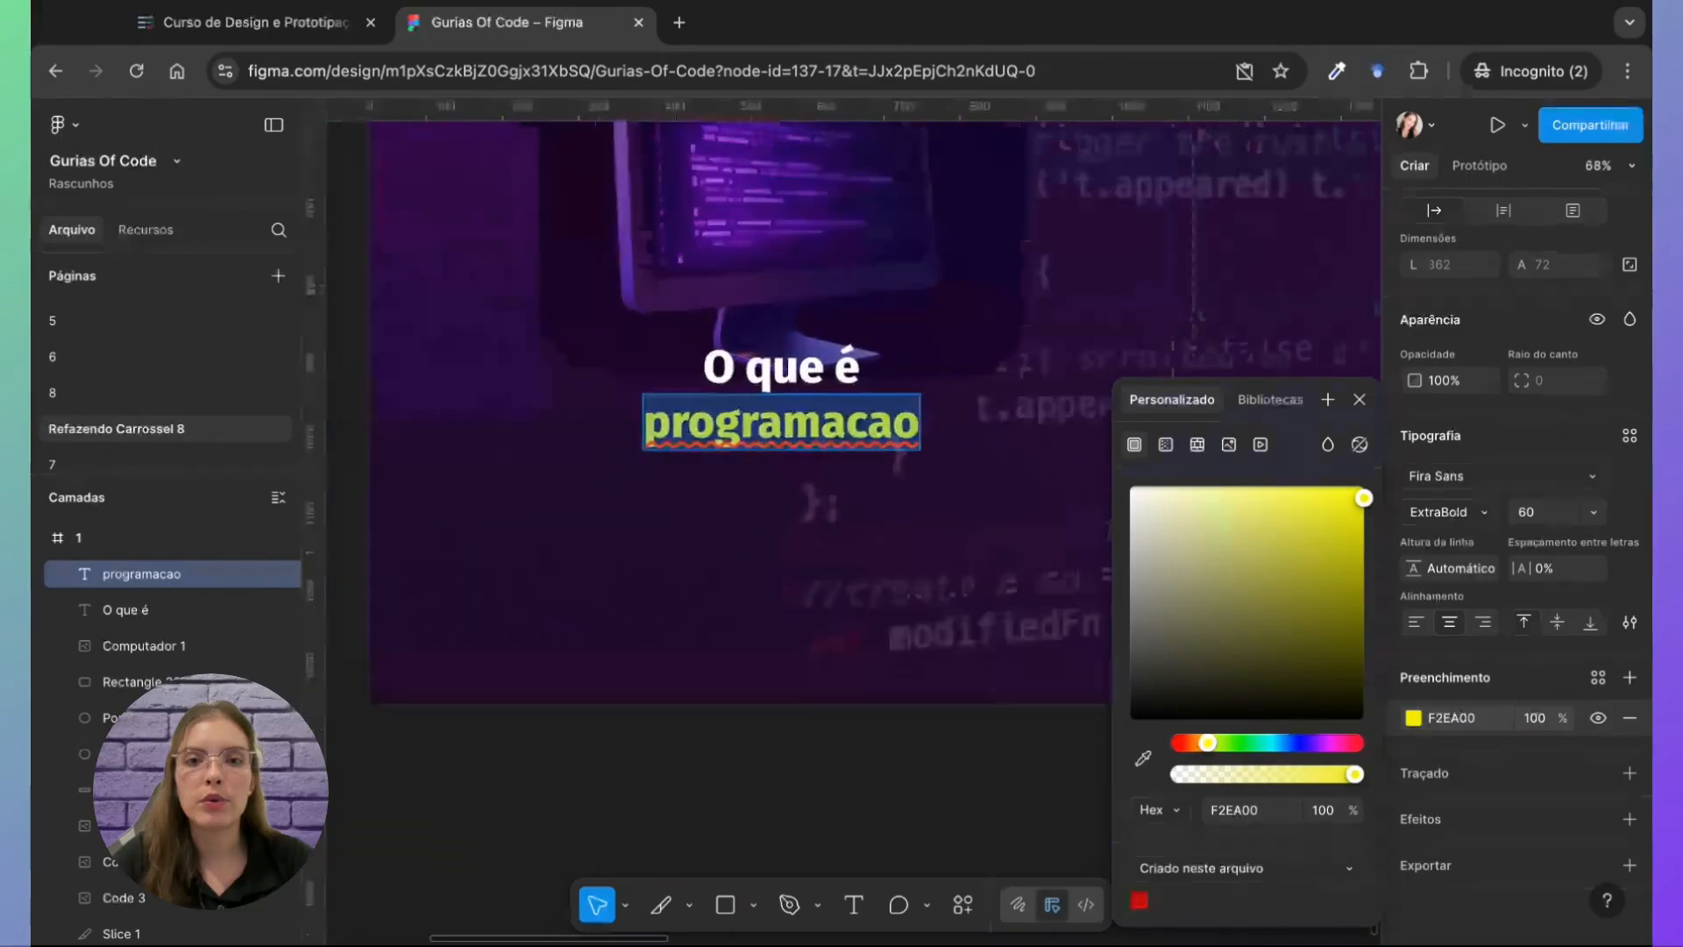
key(Escape)
Step: Open the yellow "programacao" text for editing with the cursor at the end of the word
double_click(918, 443)
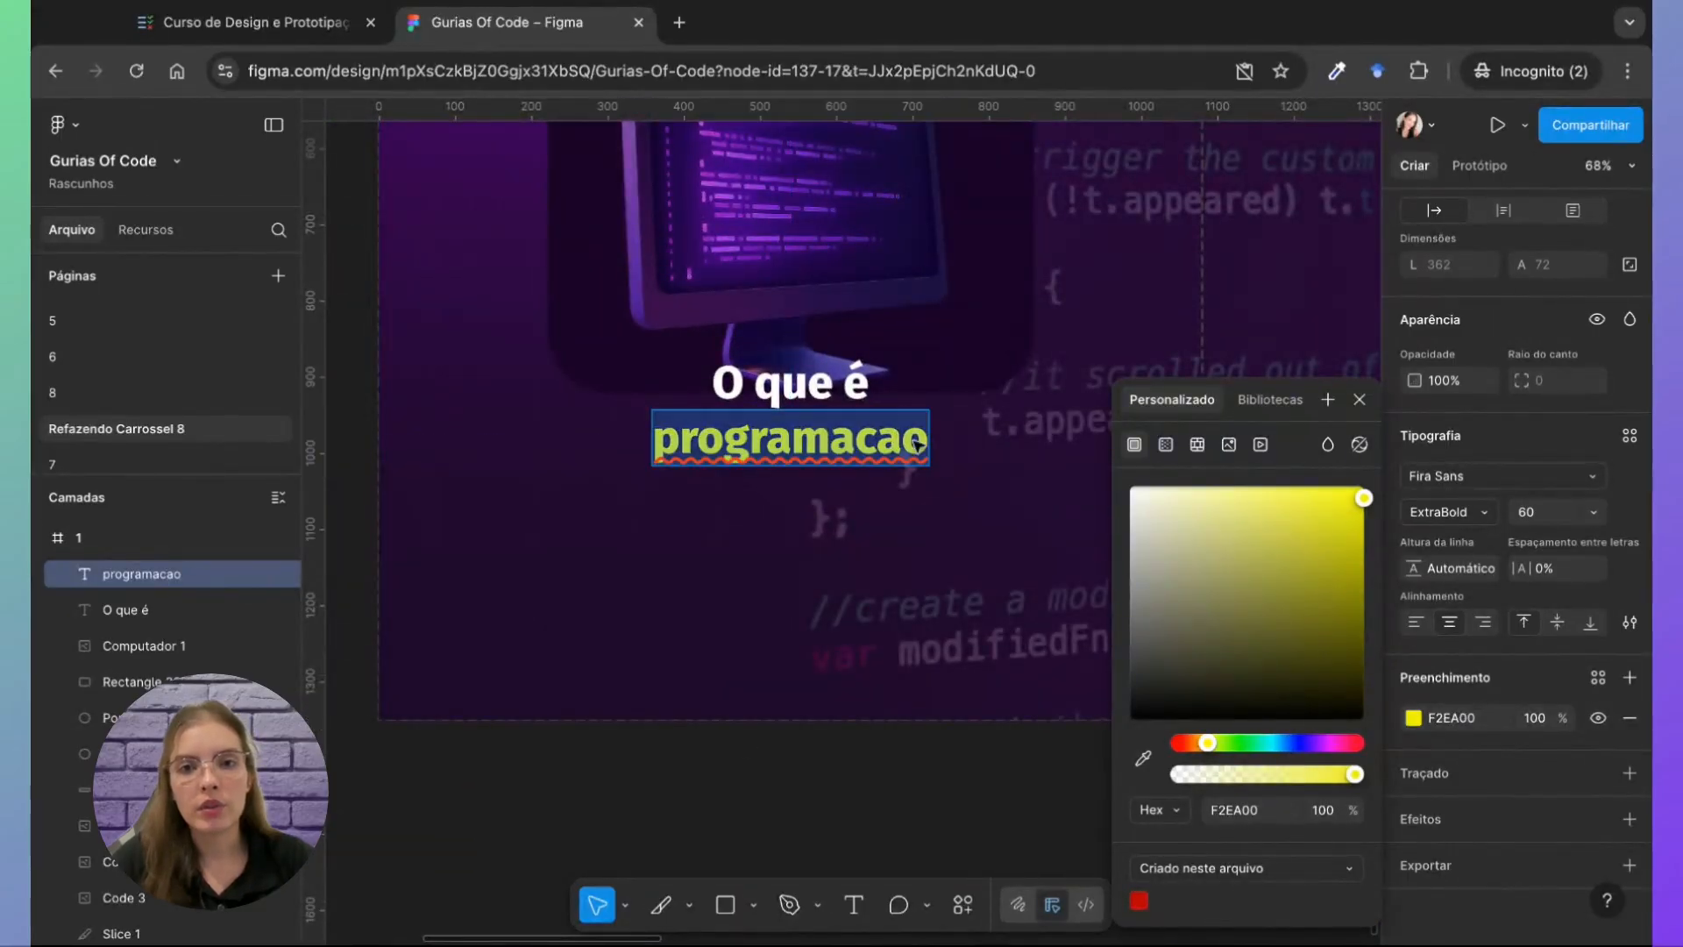
click(920, 443)
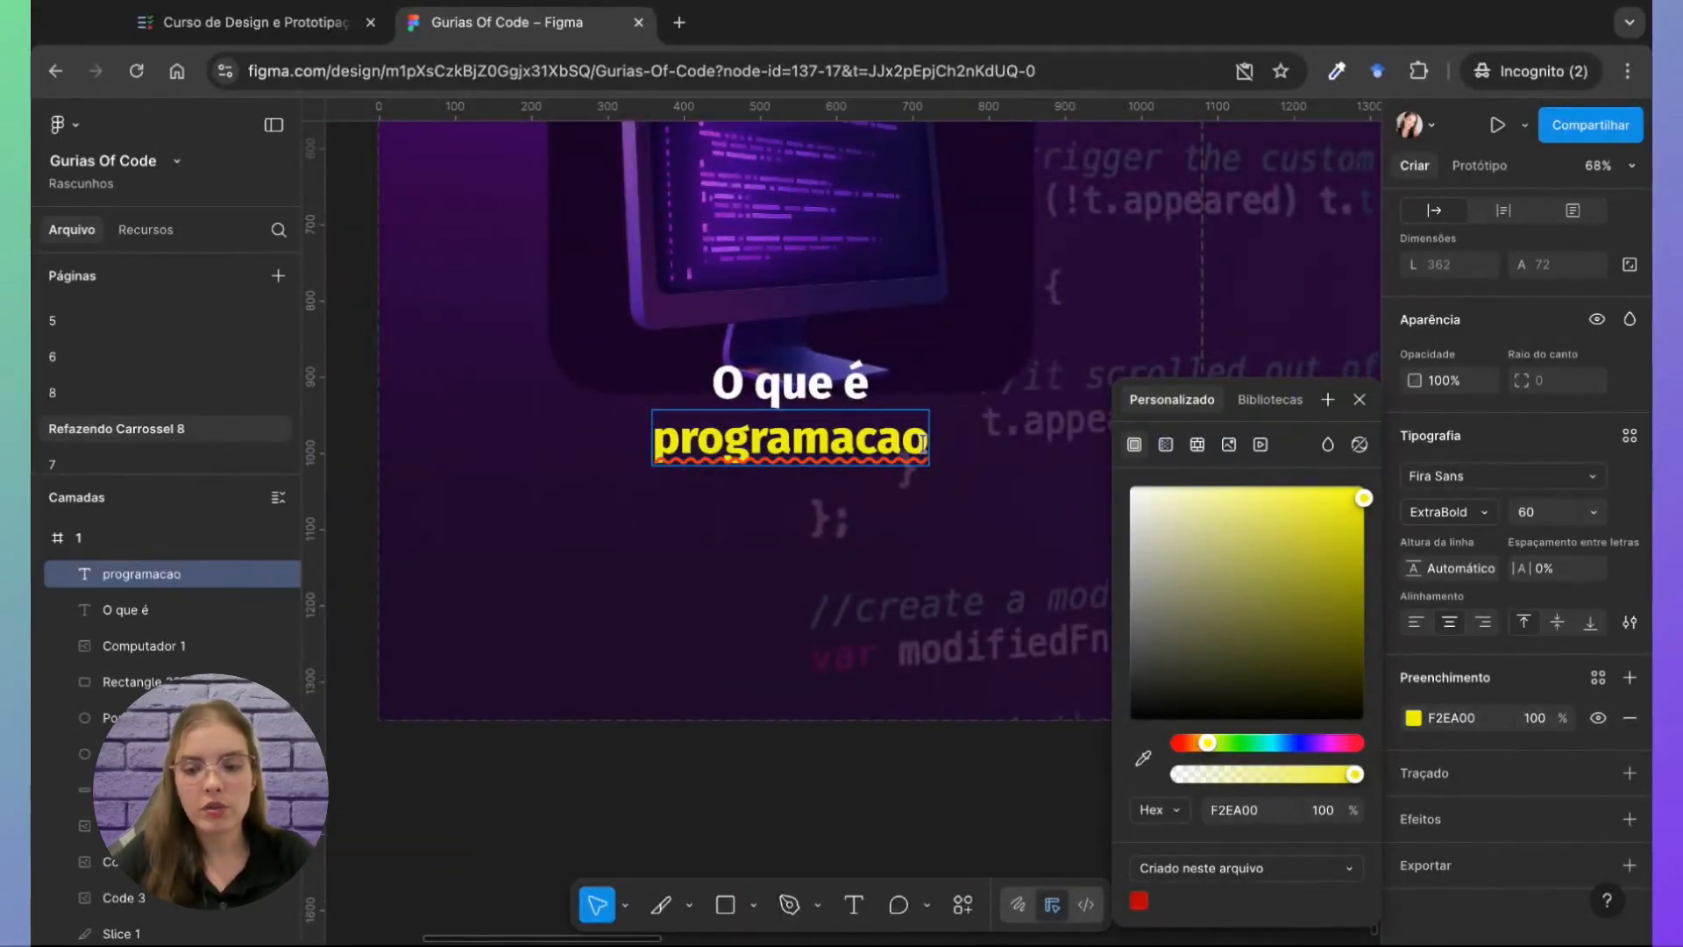
key(ctrl+k)
key(Escape)
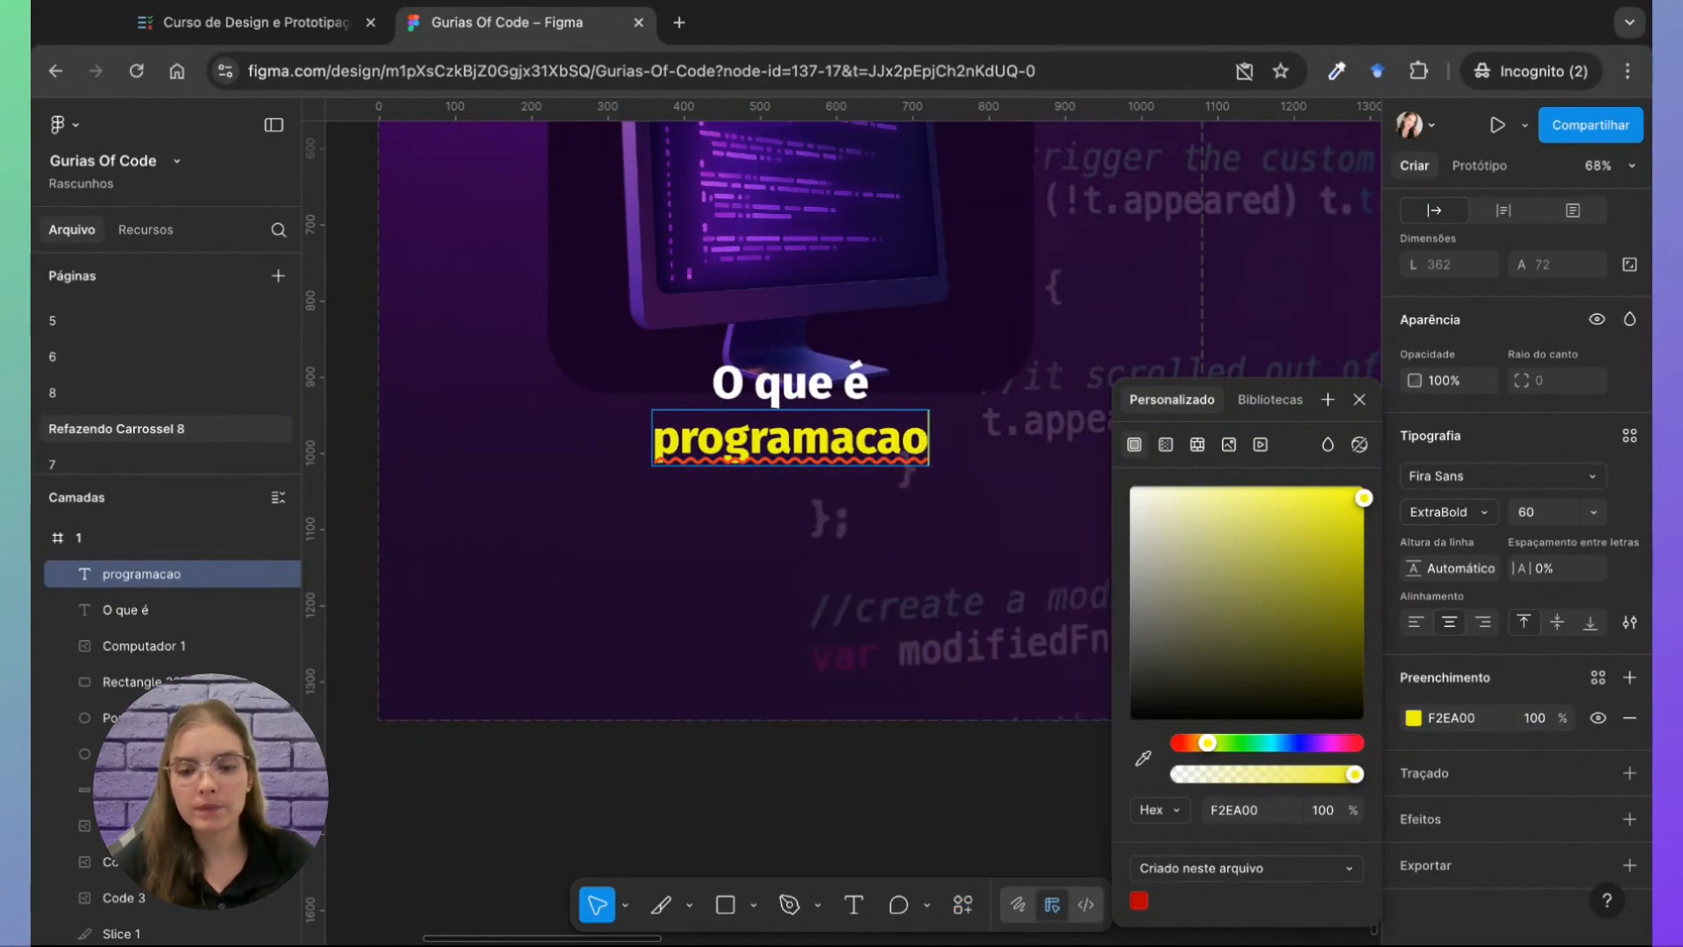
Step: Add a question mark to the yellow "programacao" text and centre it under "O que é"
key(ctrl+k)
key(Escape)
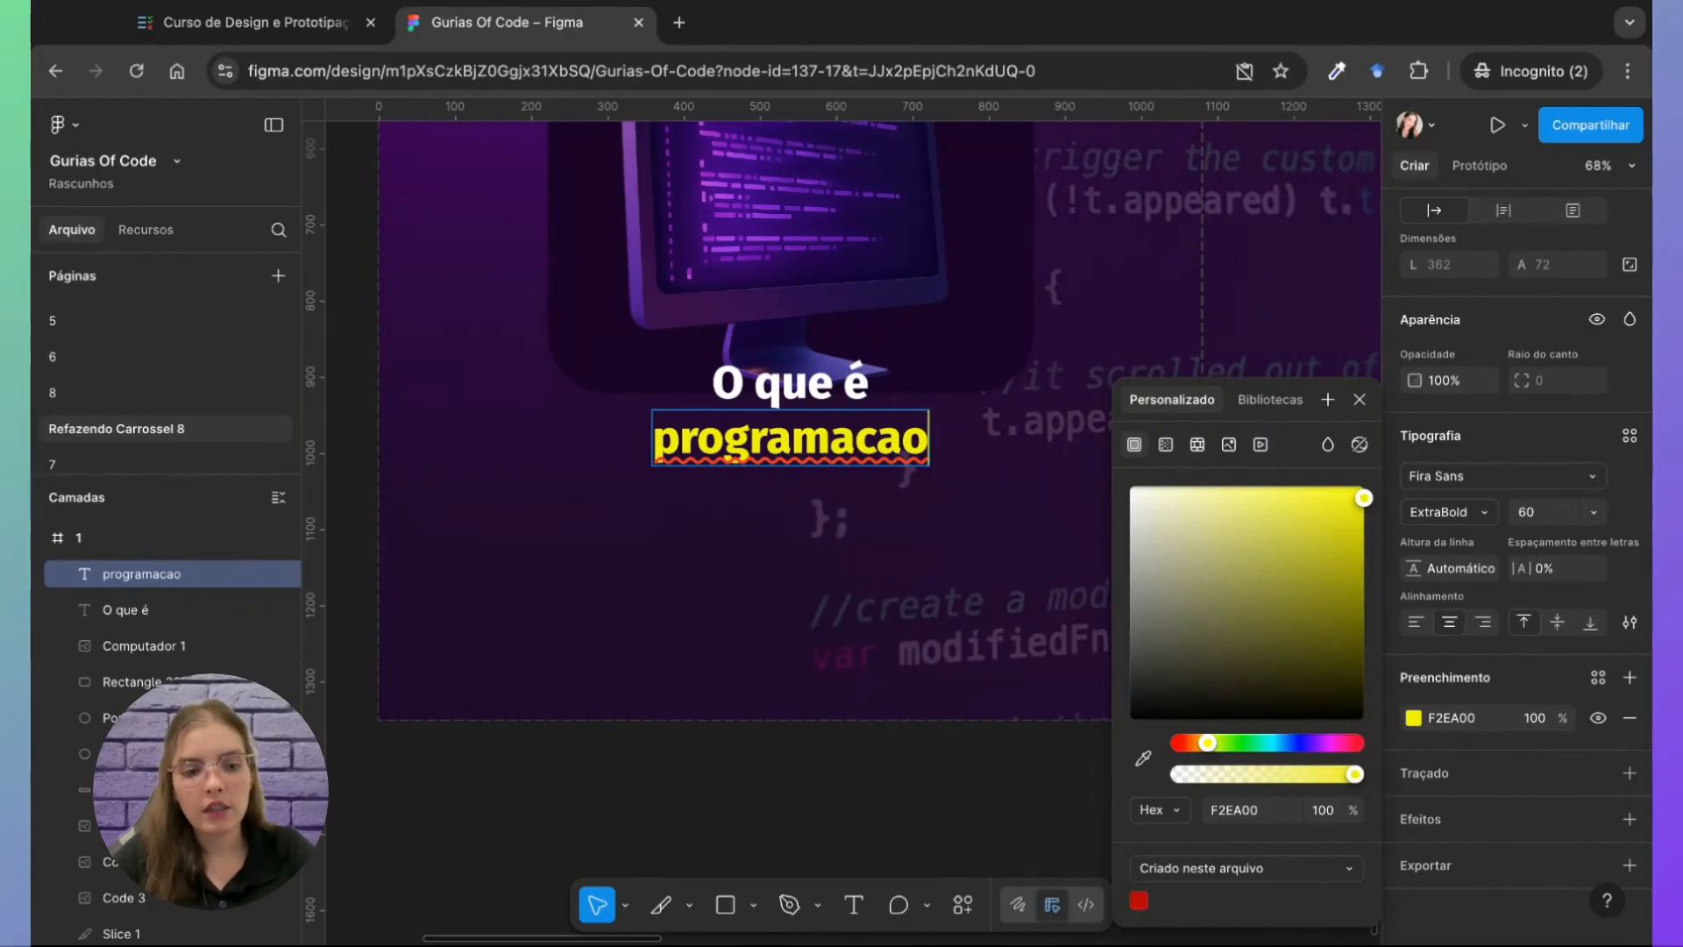
text(?/)
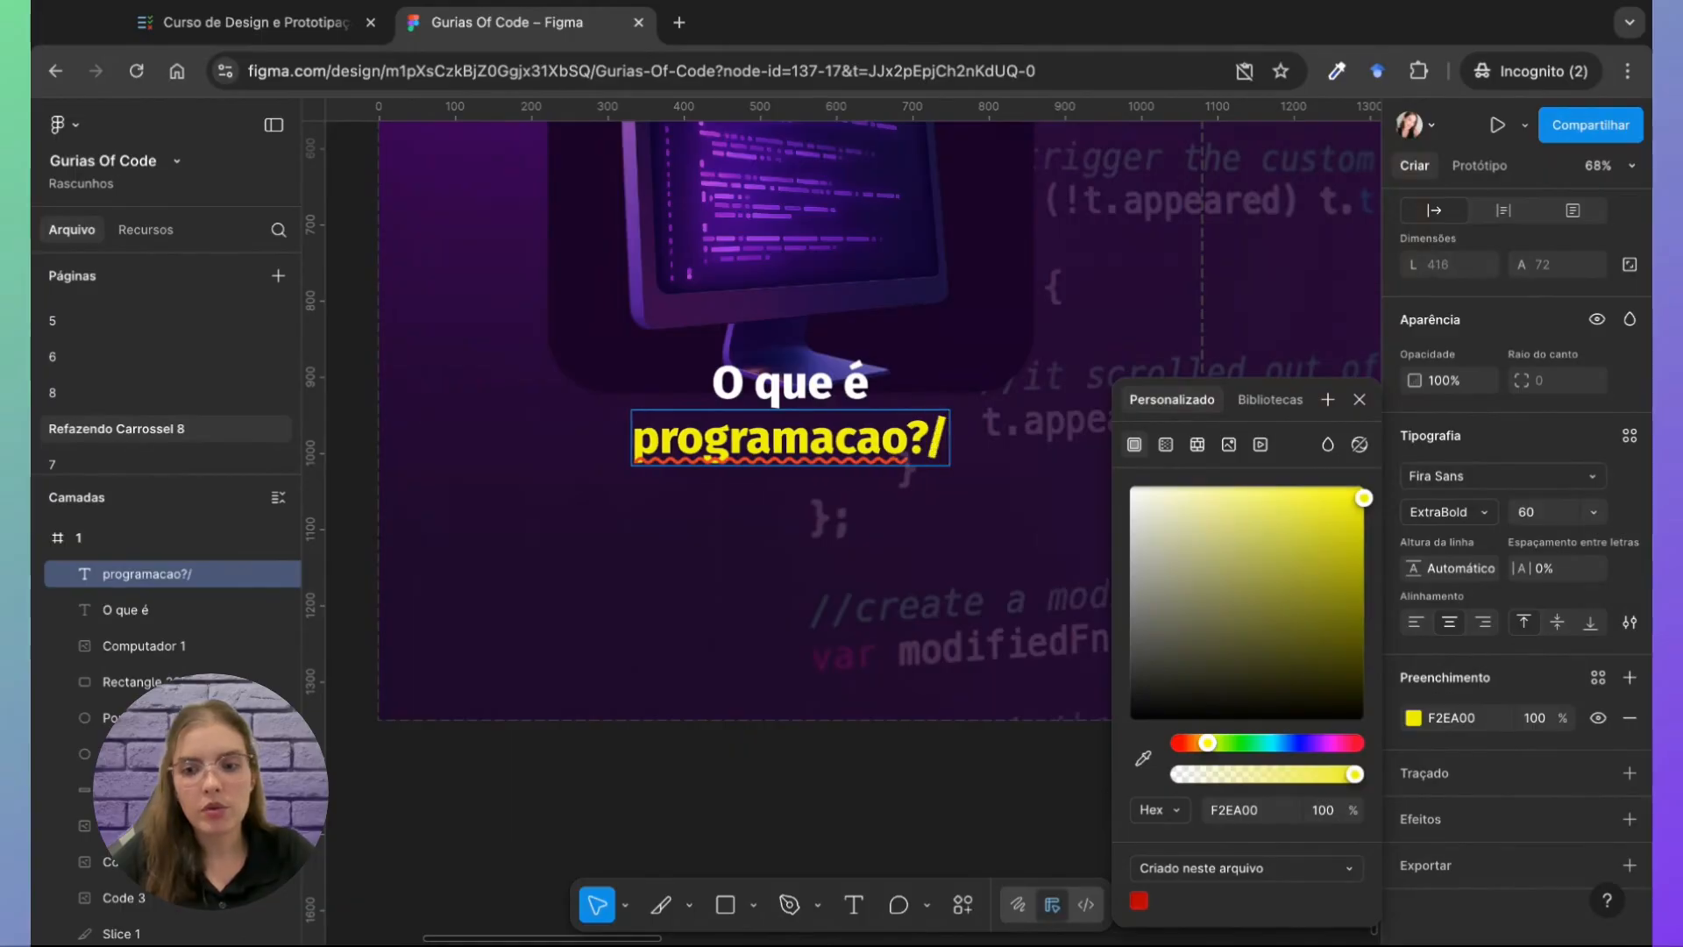
key(BackSpace)
key(Escape)
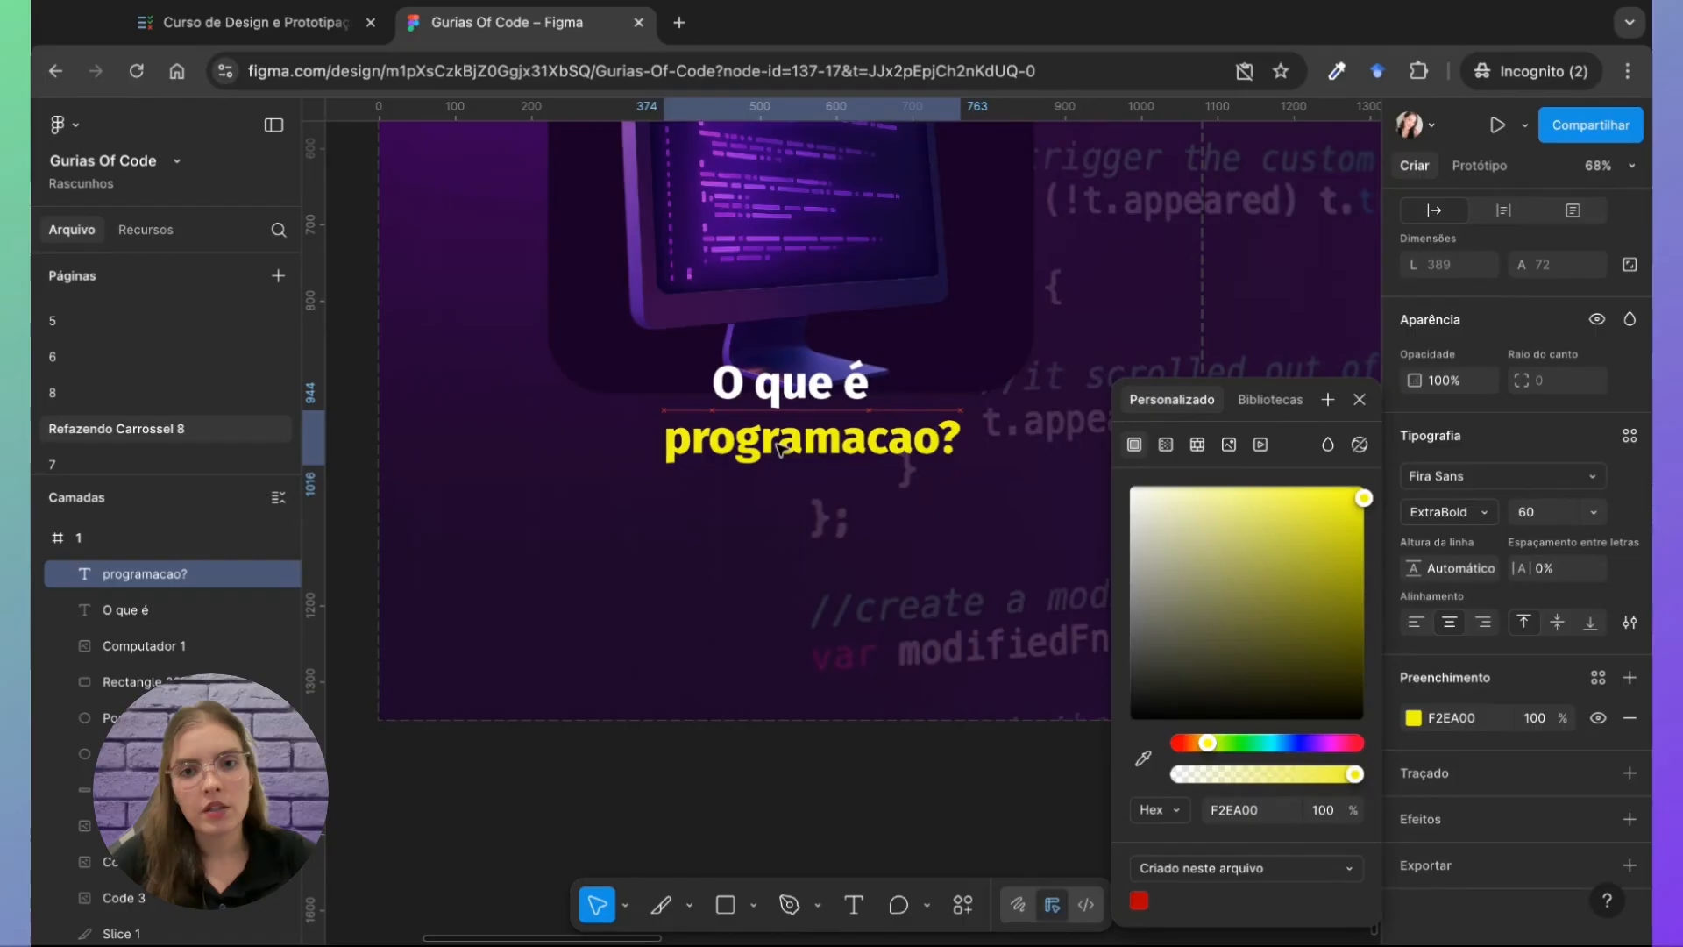
drag(783, 449, 762, 444)
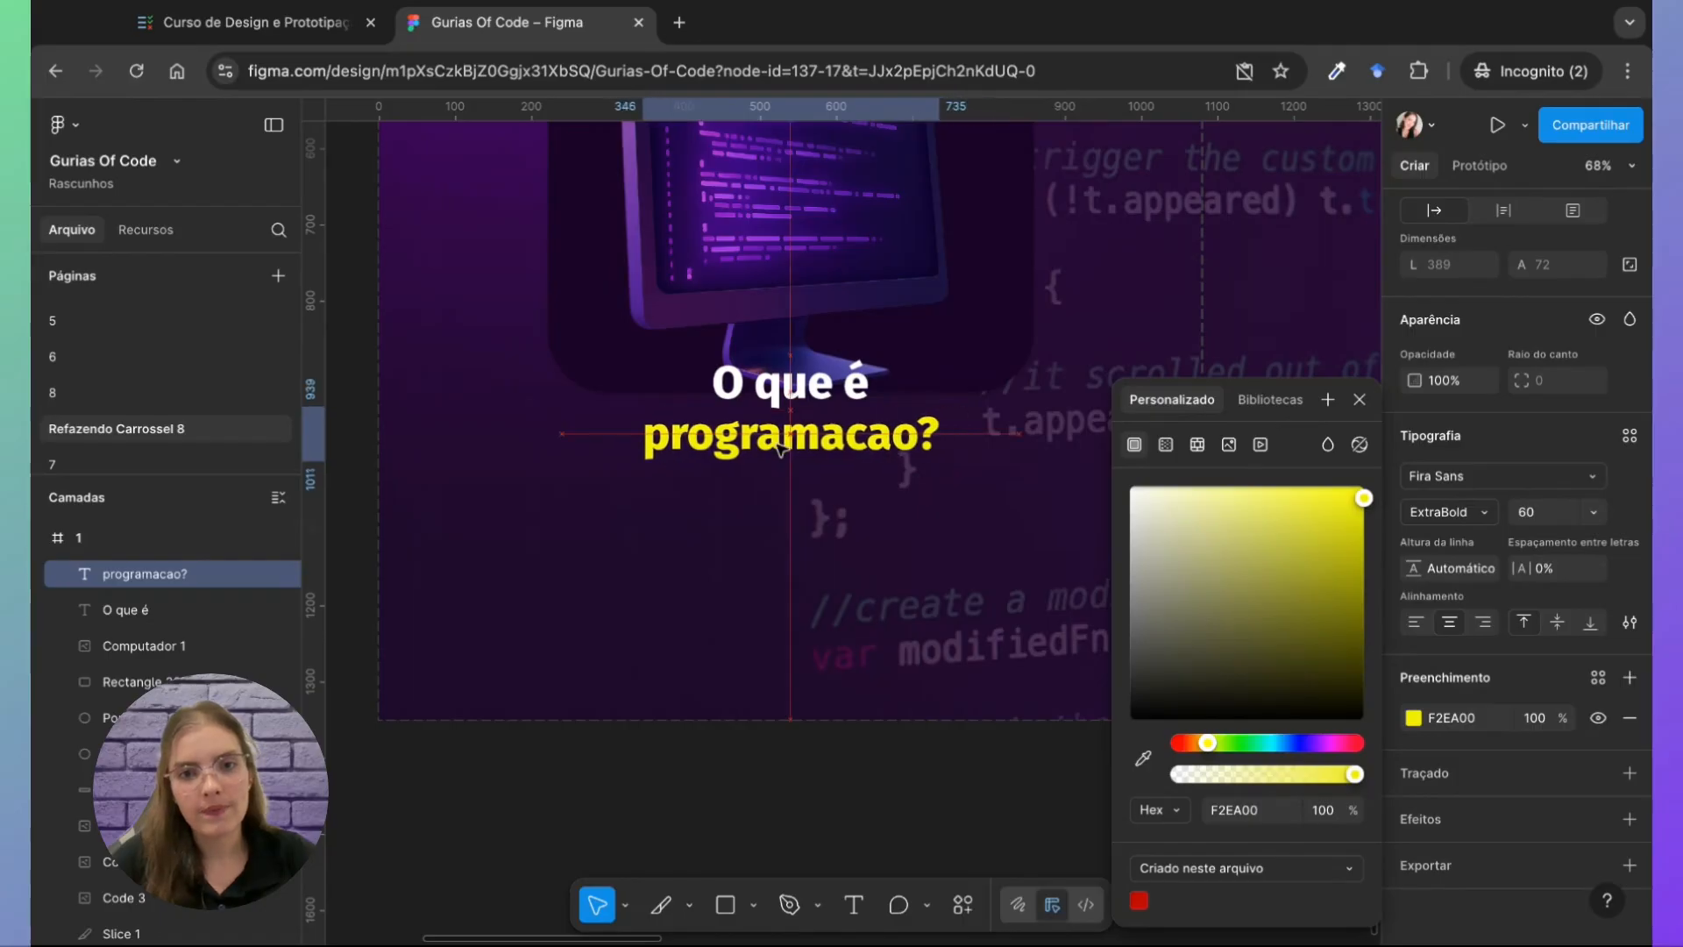
Step: Scale the two title texts together to about 675 × 241 and re-centre them below the monitor
shift+click(803, 399)
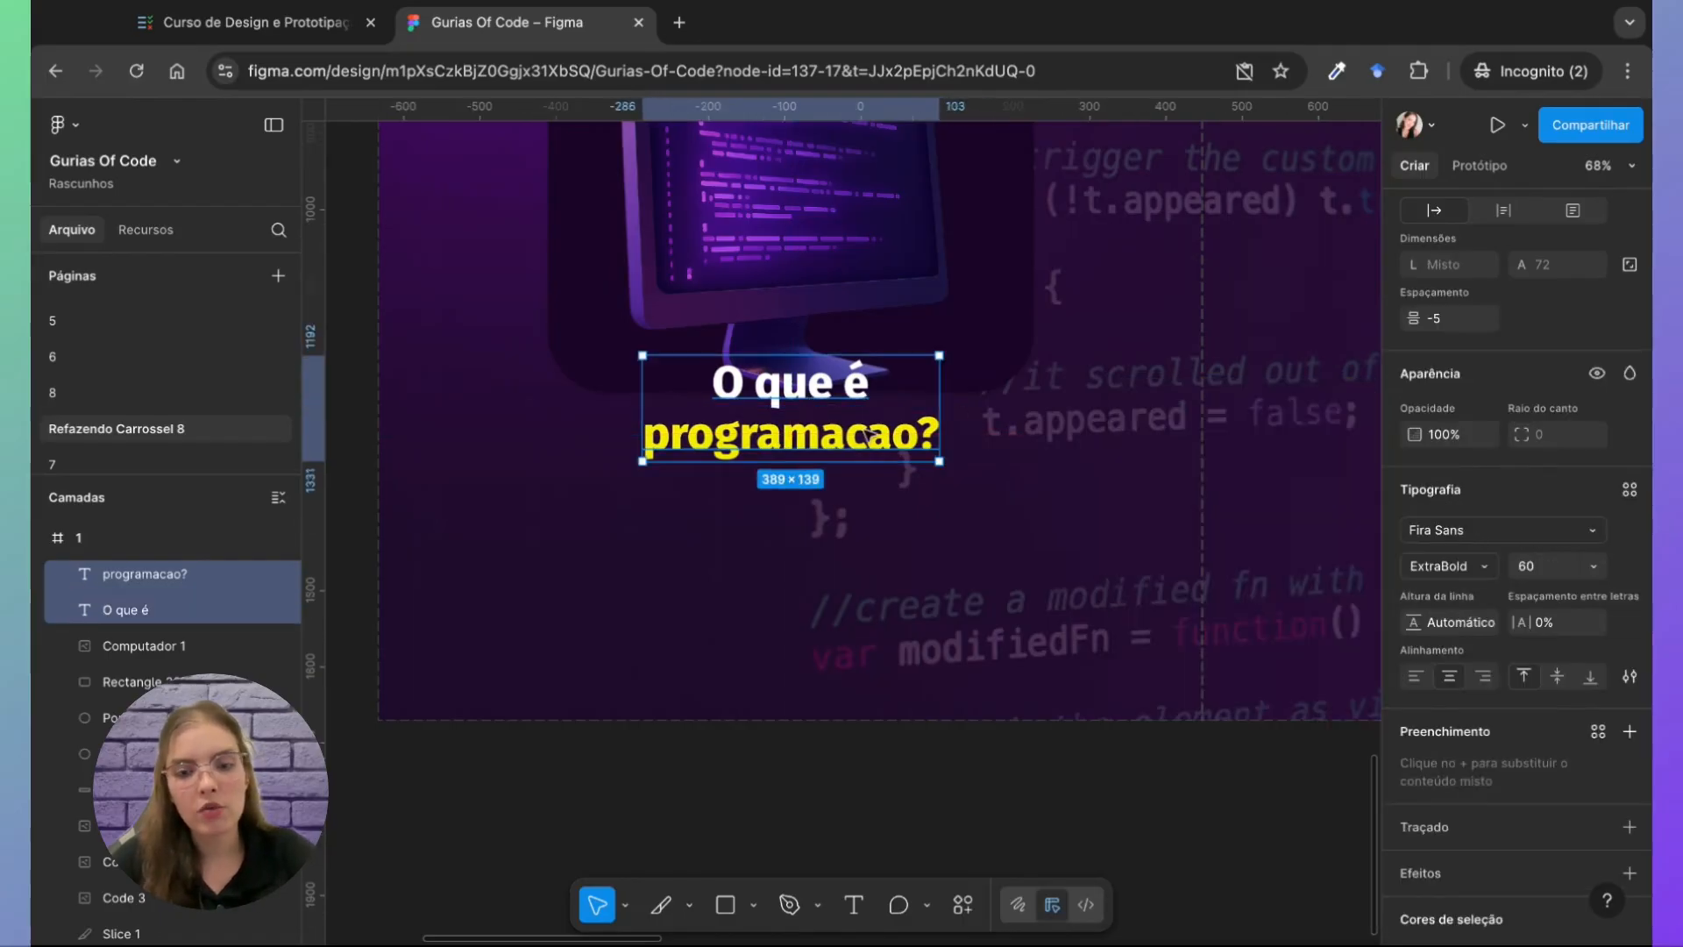
key(k)
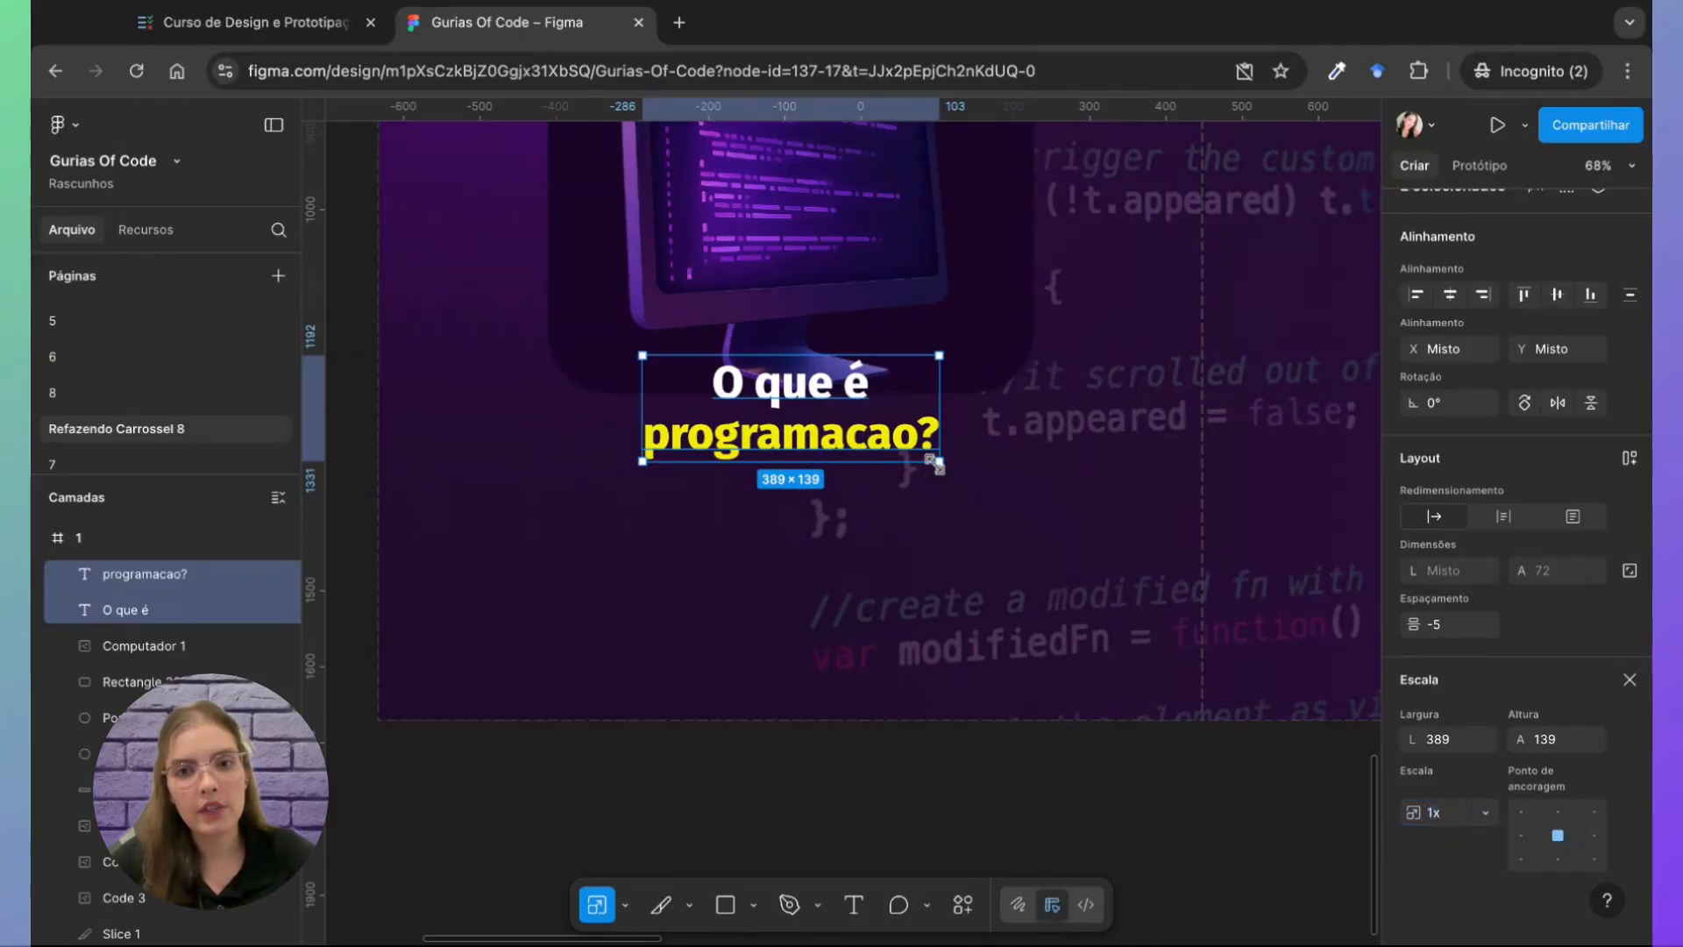
drag(937, 465, 1157, 538)
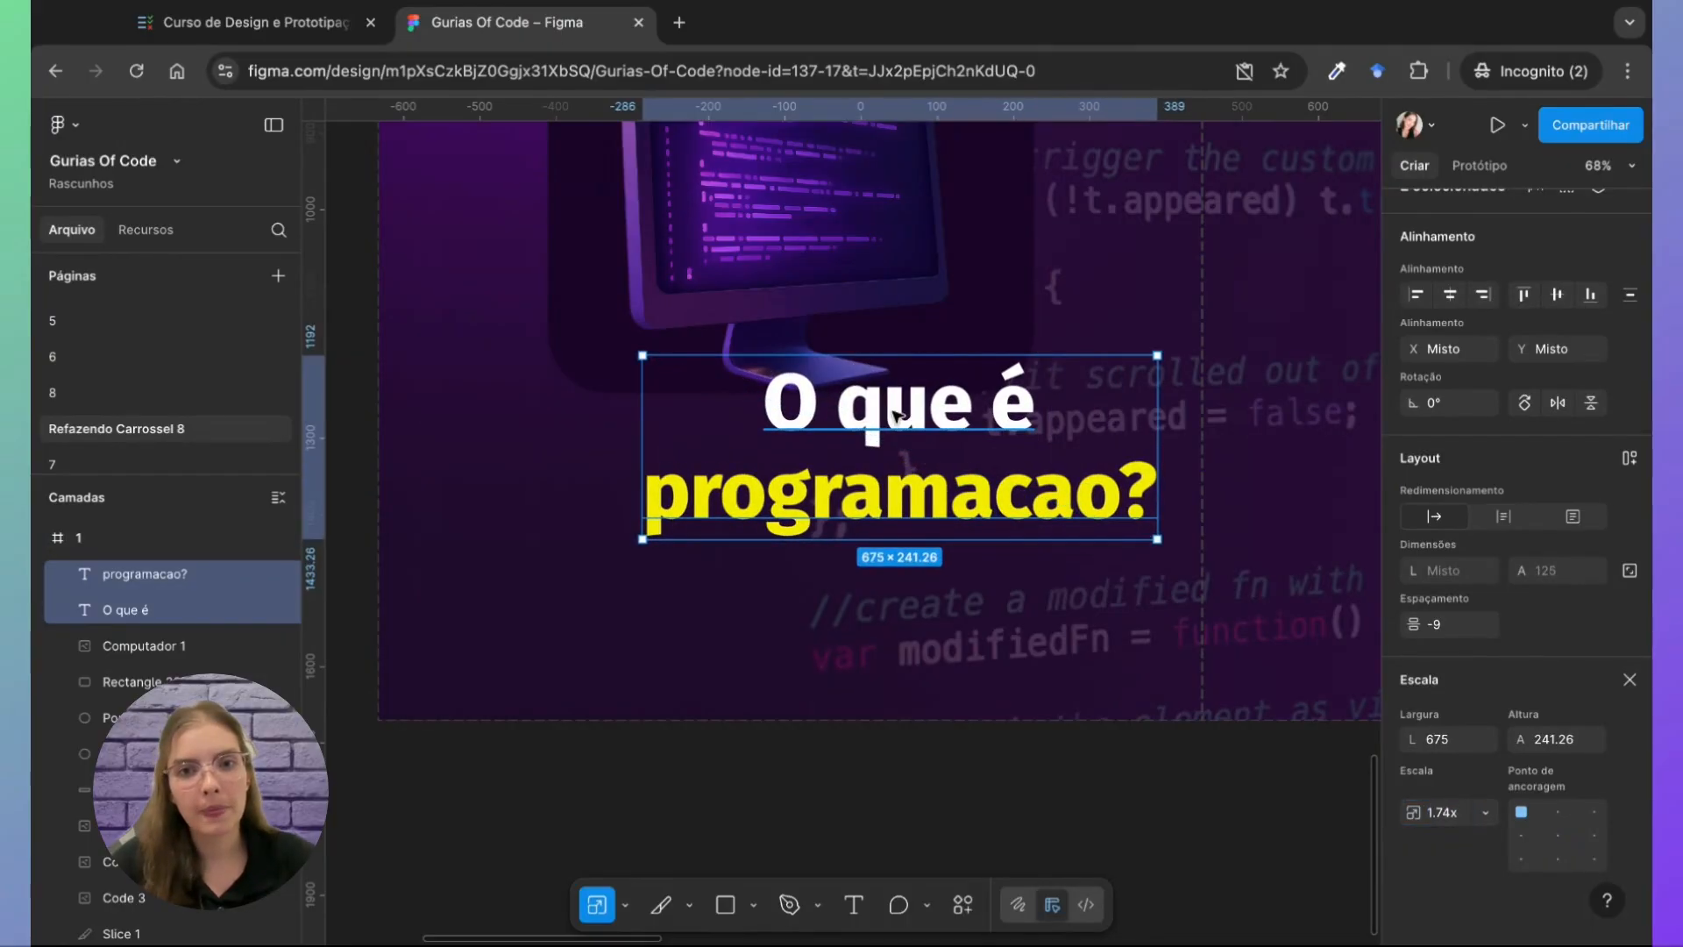
drag(998, 431, 885, 410)
Step: Compare the enlarged title with the original cover design, examining the area behind "O que é"
click(616, 633)
scroll(735, 484, up, 10)
scroll(739, 489, up, 4)
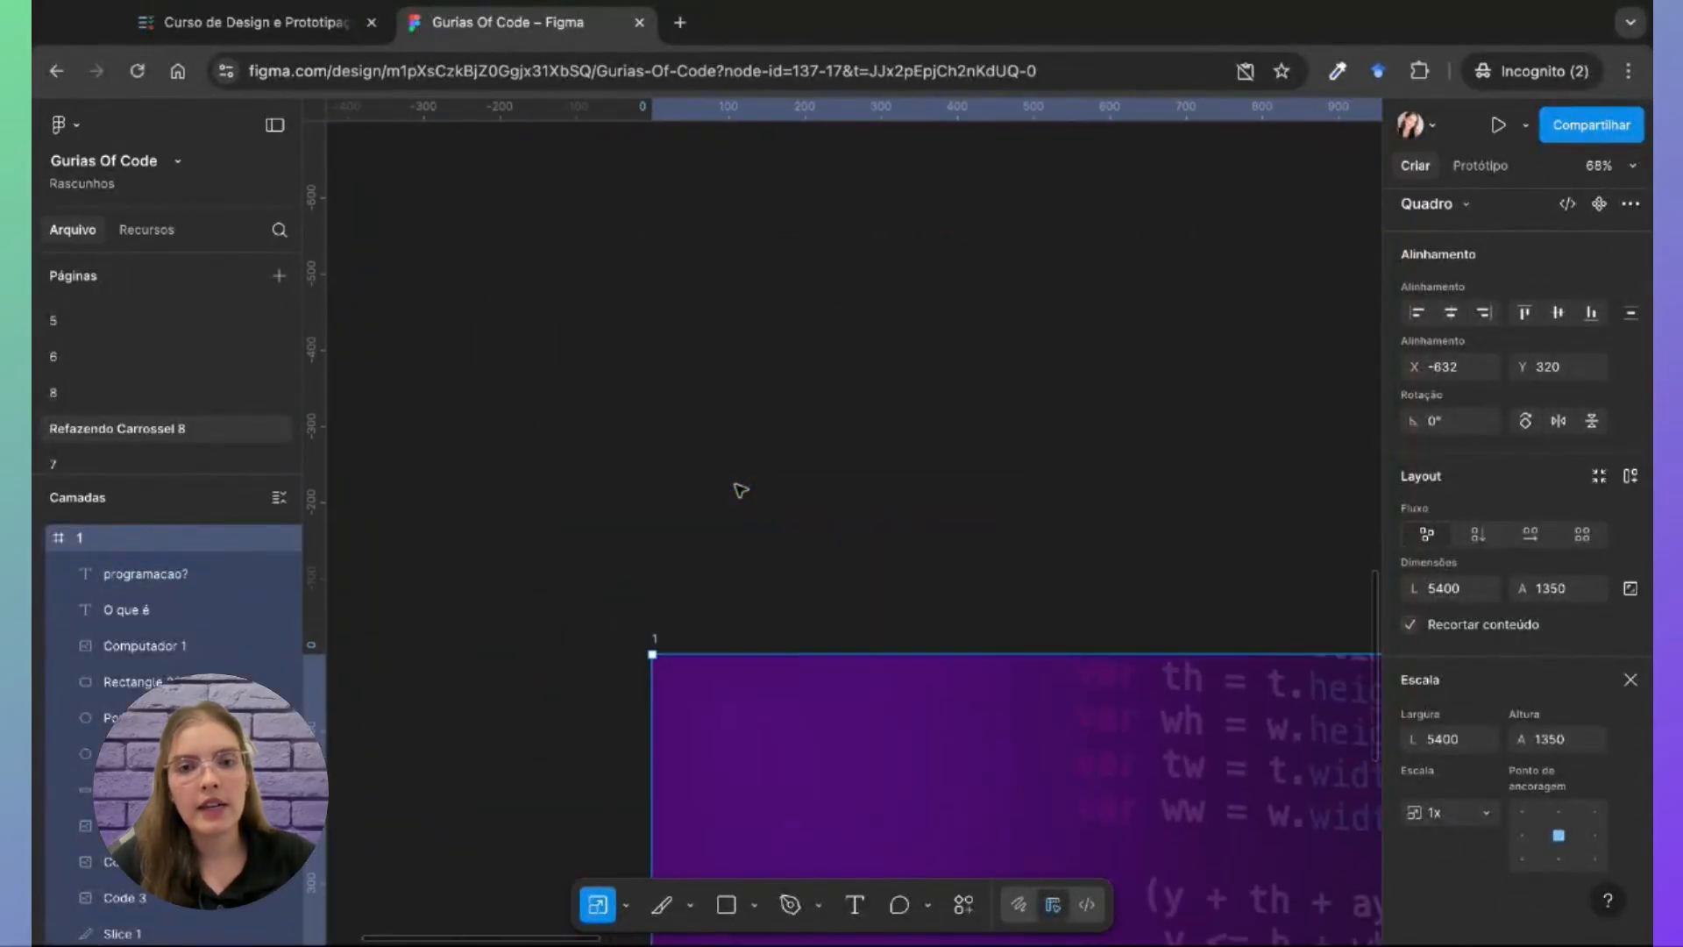
scroll(739, 489, down, 3)
scroll(739, 489, up, 12)
scroll(739, 489, down, 5)
scroll(739, 489, down, 1)
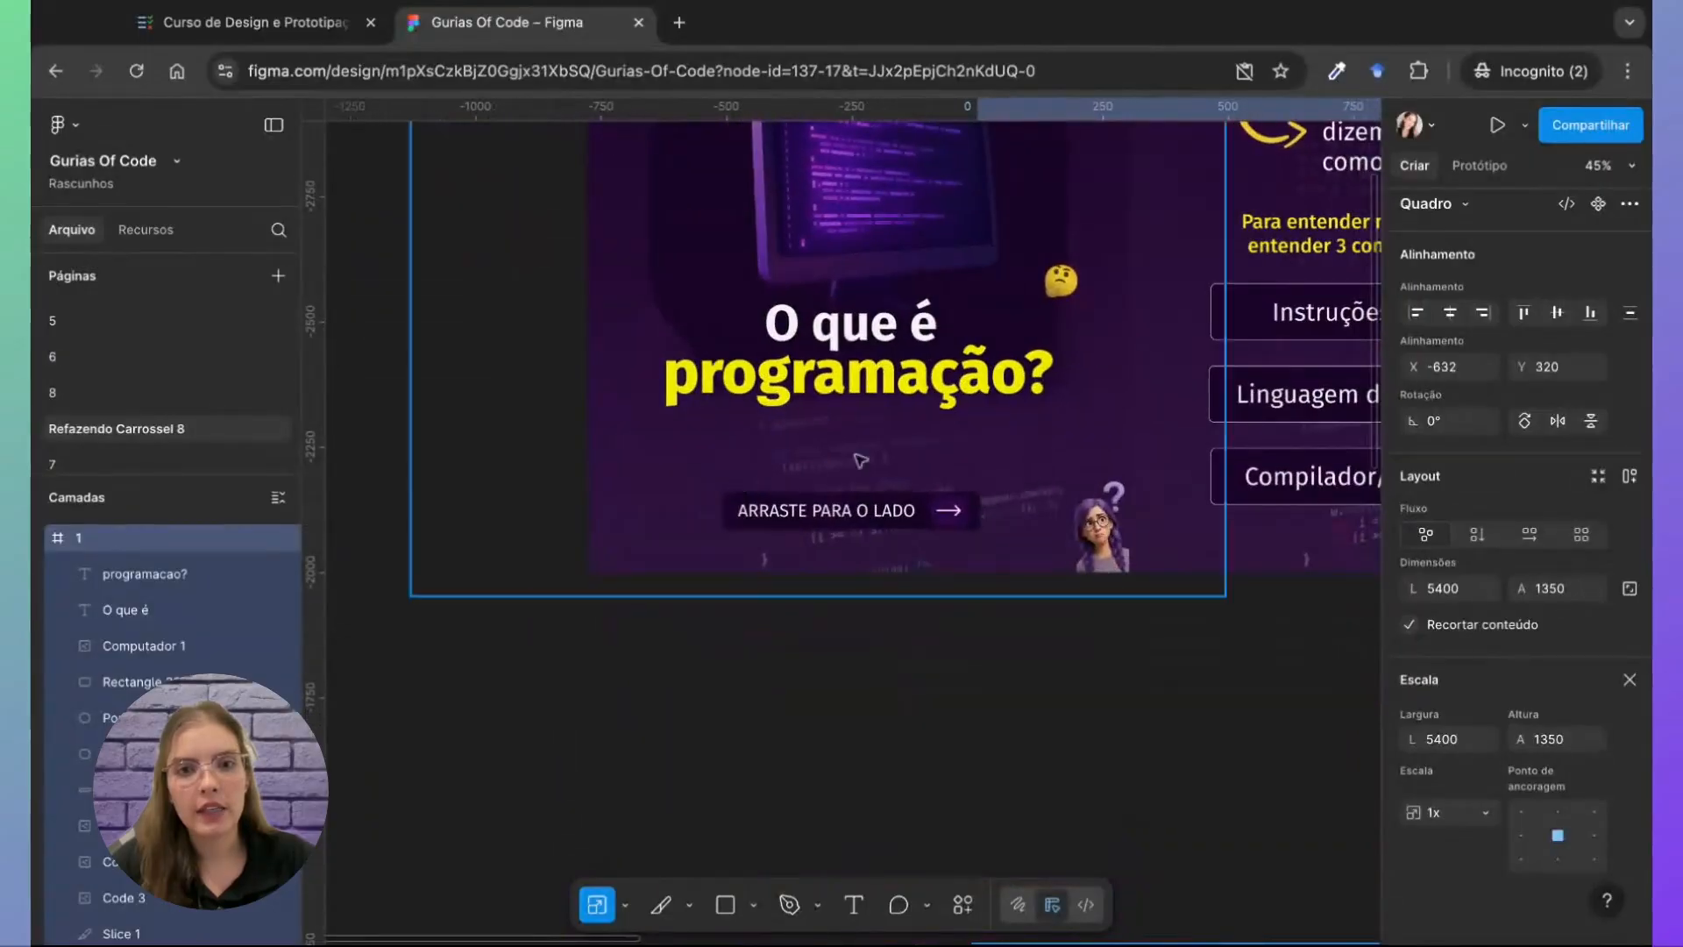
scroll(932, 519, down, 9)
scroll(933, 519, right, 6)
scroll(932, 522, down, 10)
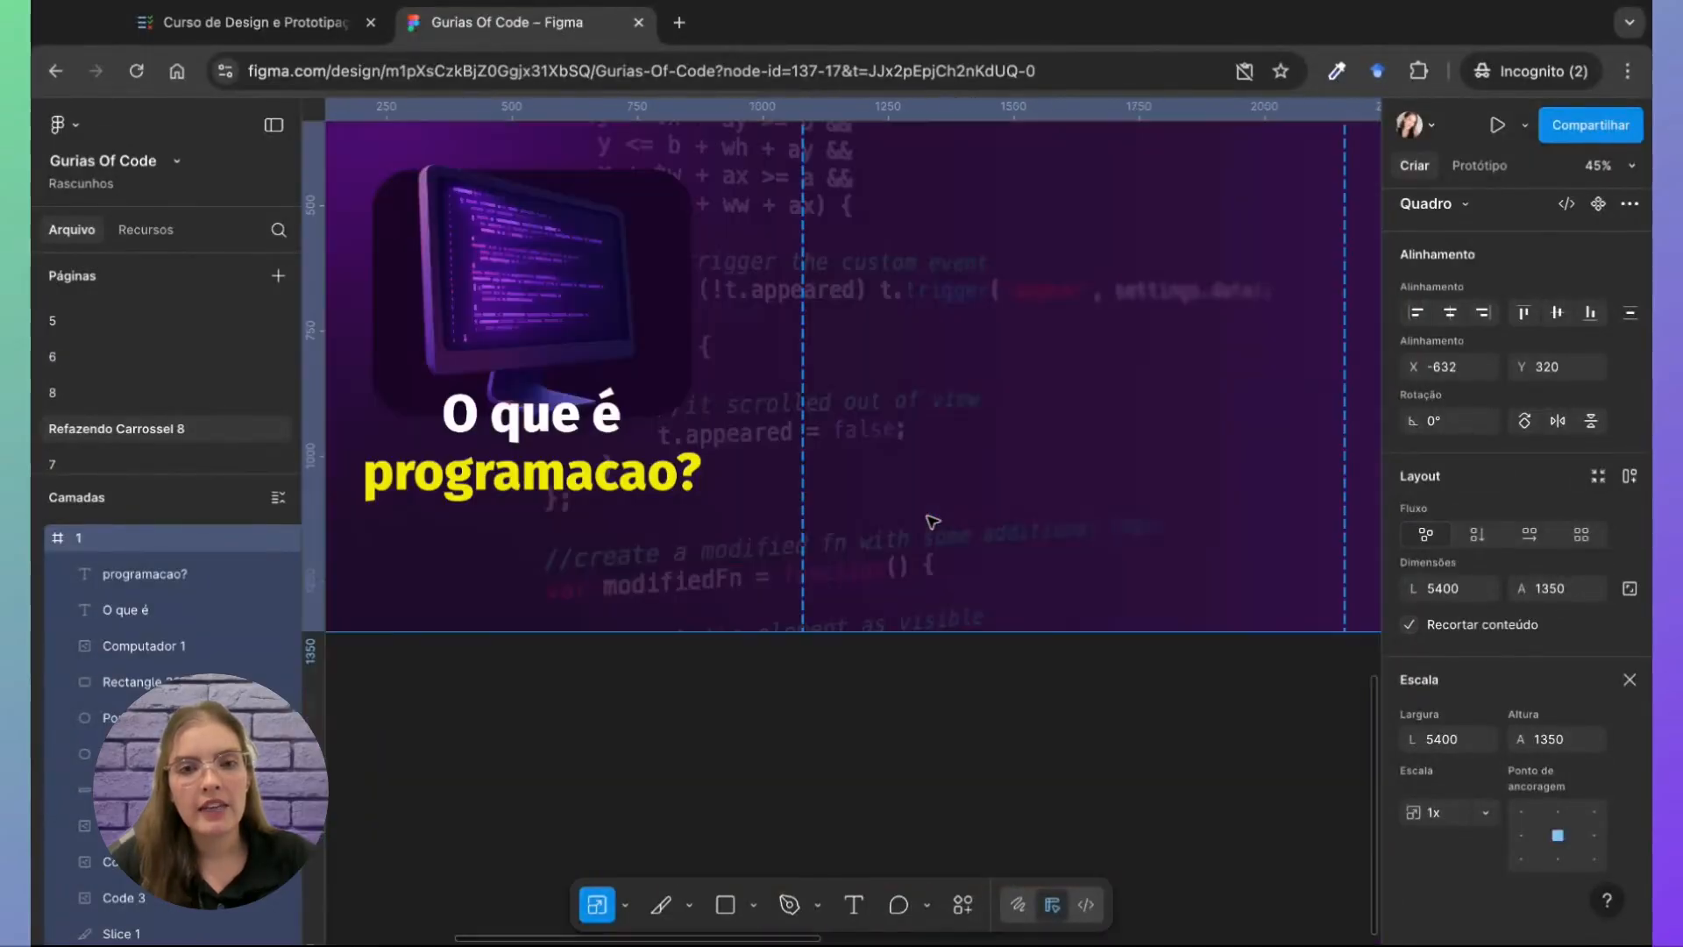
scroll(877, 473, left, 4)
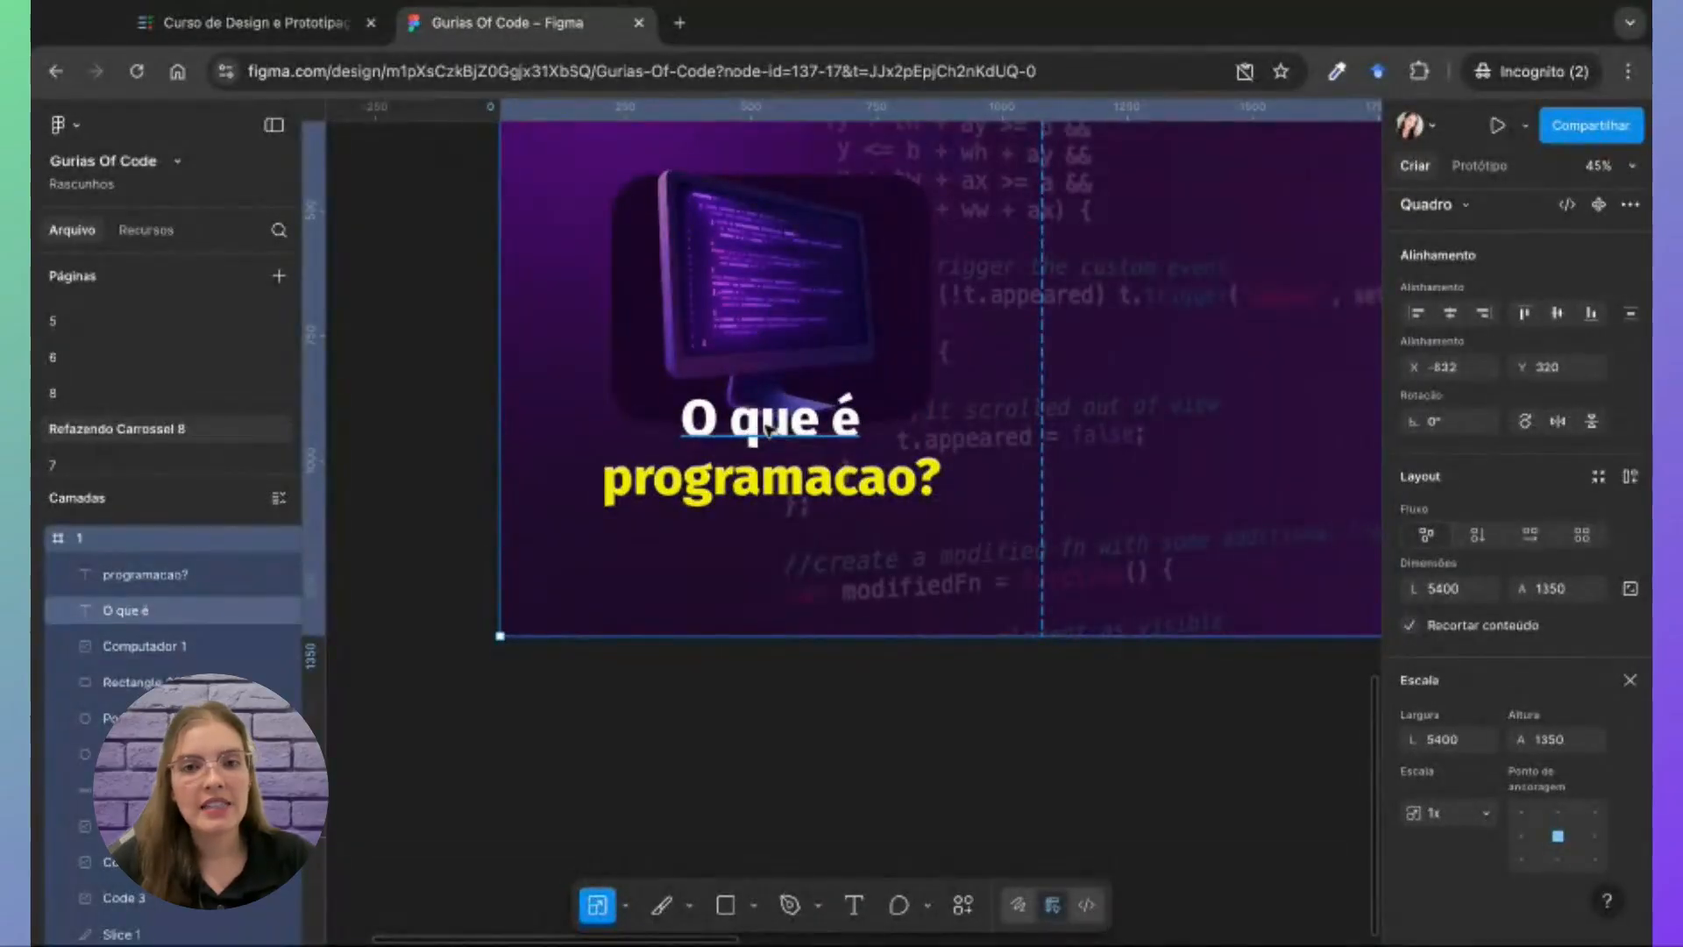
scroll(741, 399, up, 5)
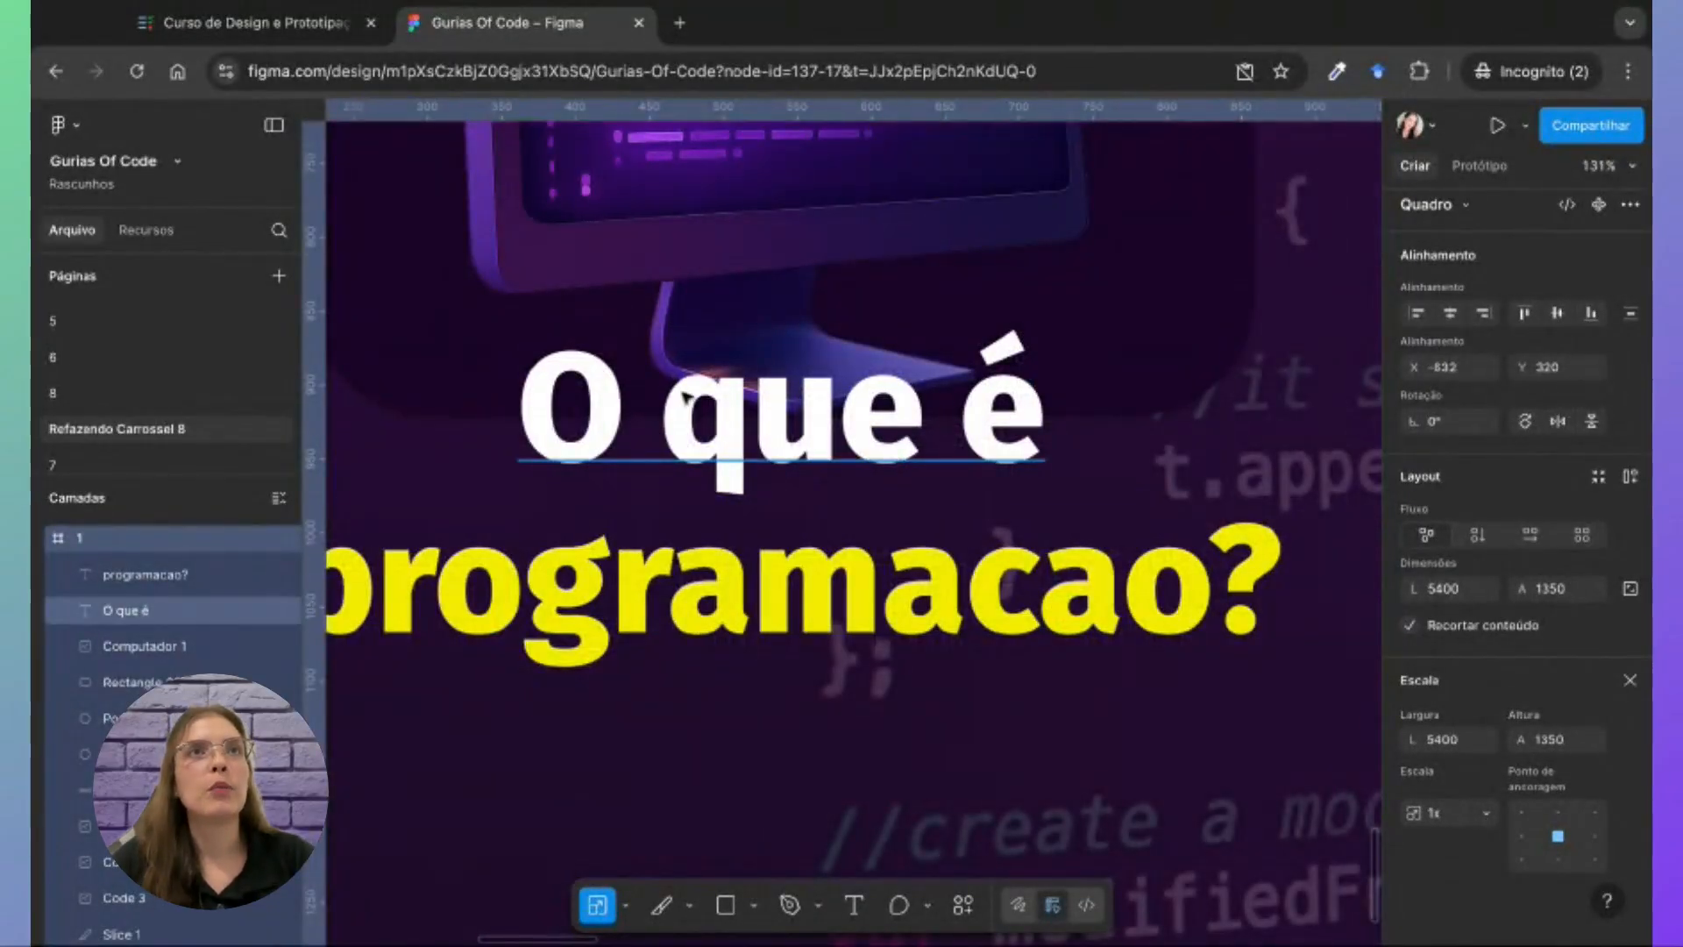
scroll(792, 421, down, 4)
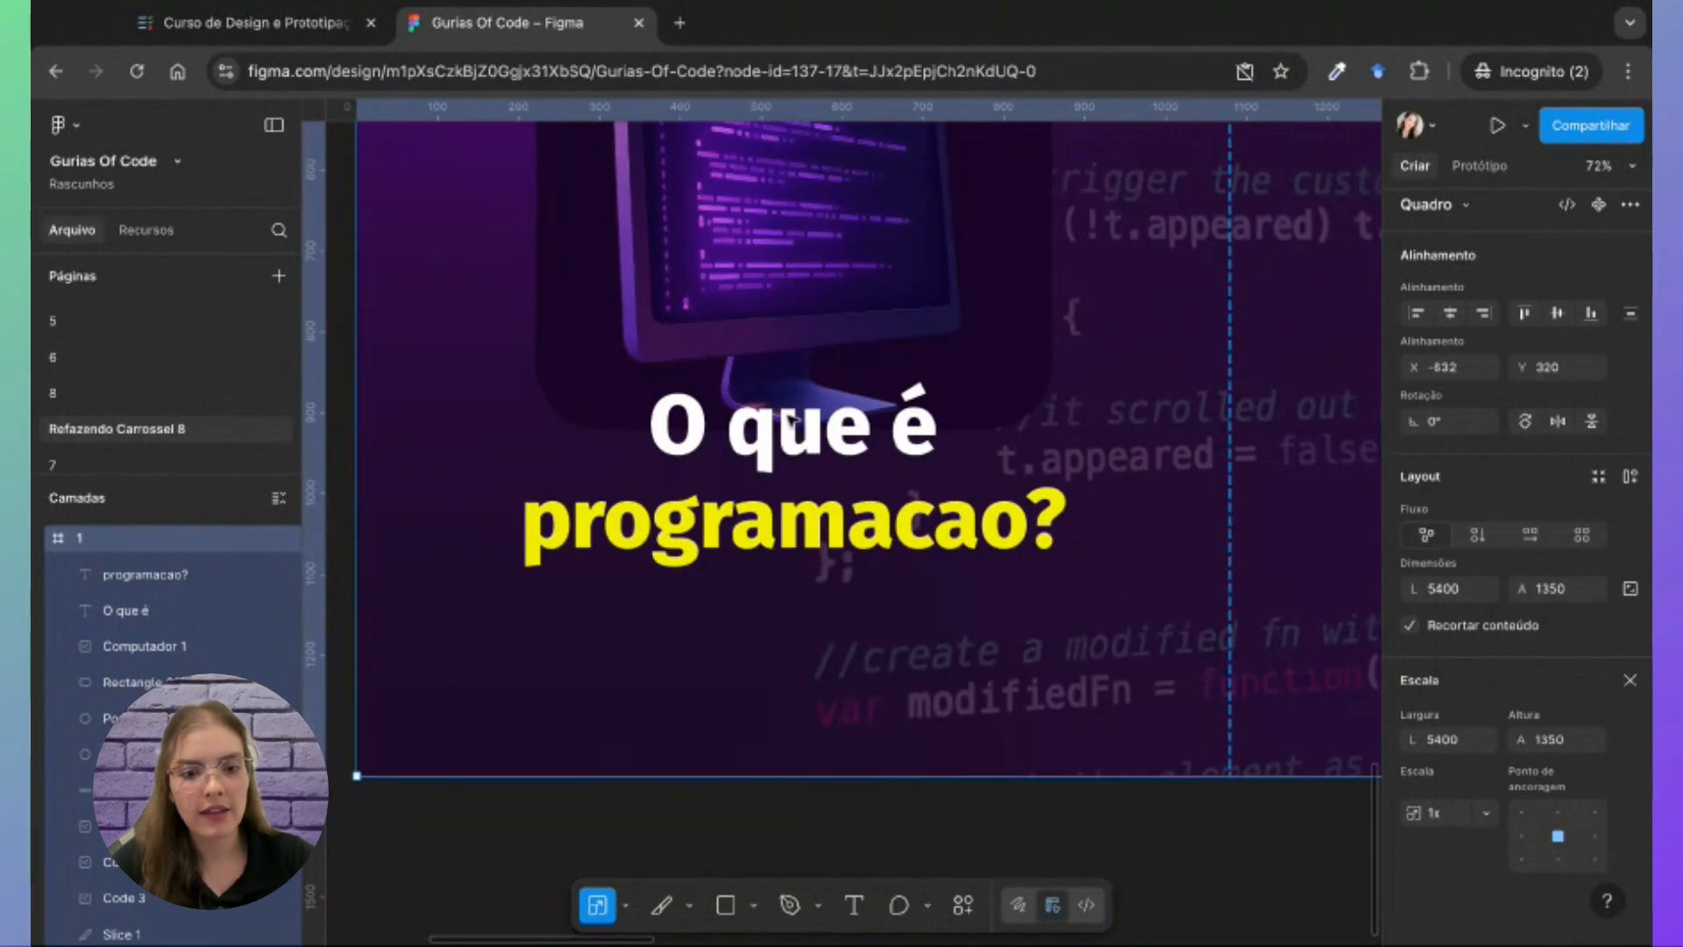
Step: Draw a rectangle about 794 × 143 over "O que é" and place its layer behind both title texts
key(r)
mouse_move(600, 358)
mouse_down()
mouse_move(1059, 473)
mouse_move(1162, 474)
mouse_move(1108, 449)
mouse_move(1108, 401)
mouse_move(1110, 419)
mouse_up()
mouse_move(873, 310)
mouse_down()
mouse_move(873, 380)
mouse_move(871, 316)
mouse_move(873, 332)
mouse_up()
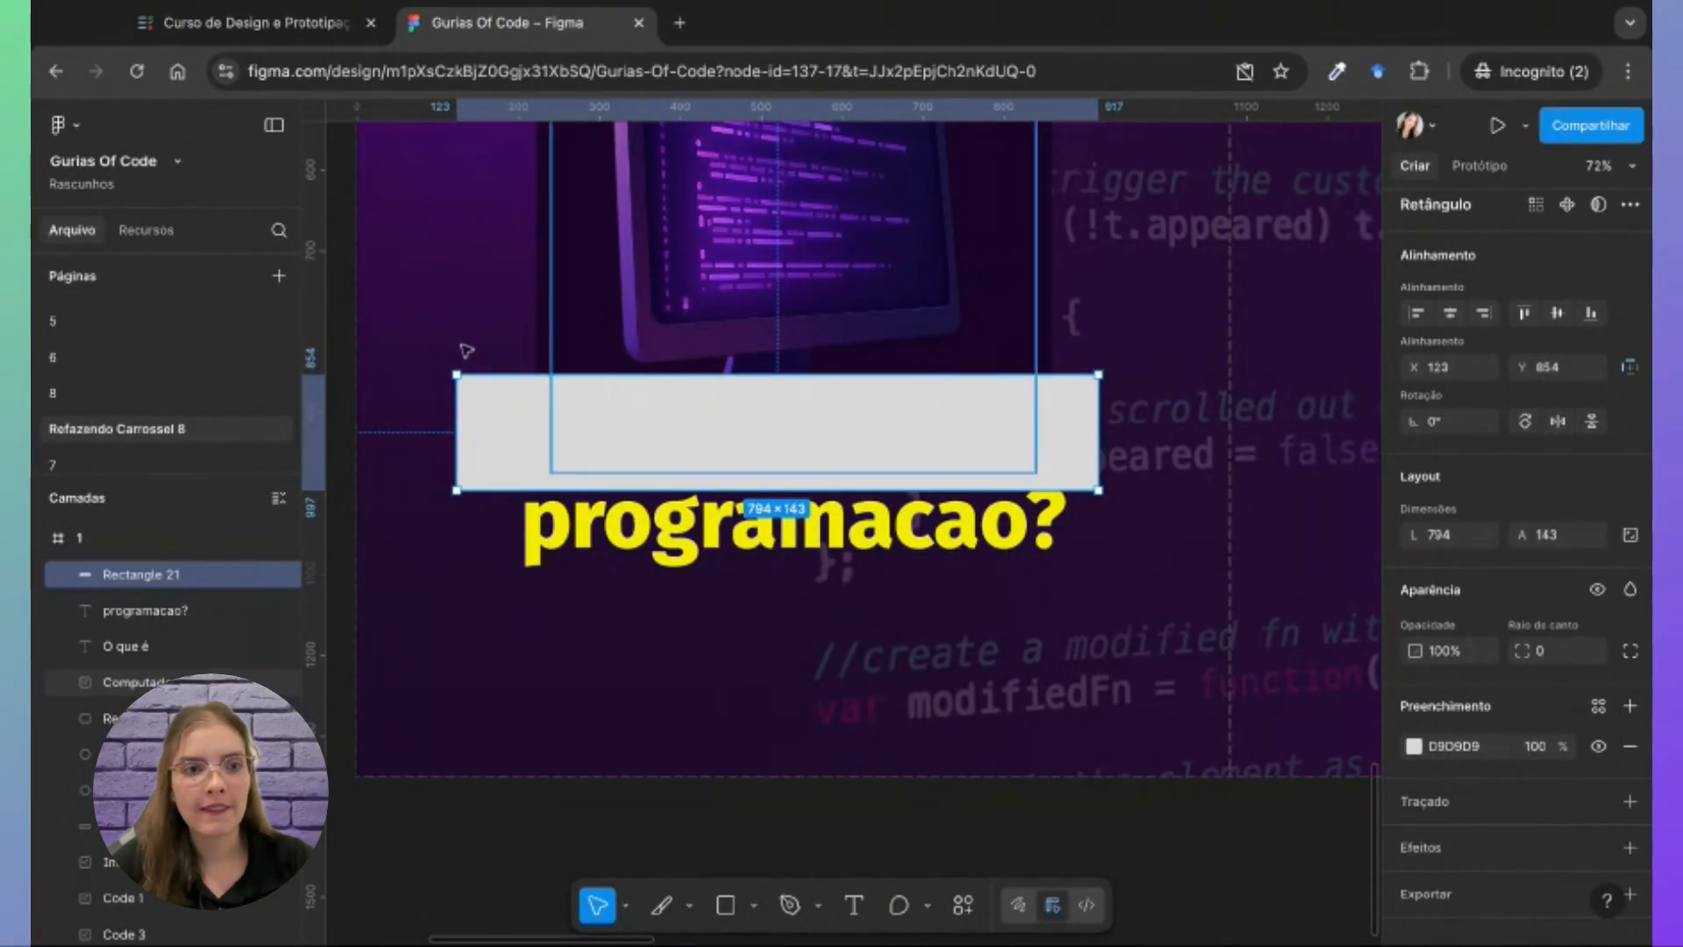
drag(123, 575, 123, 664)
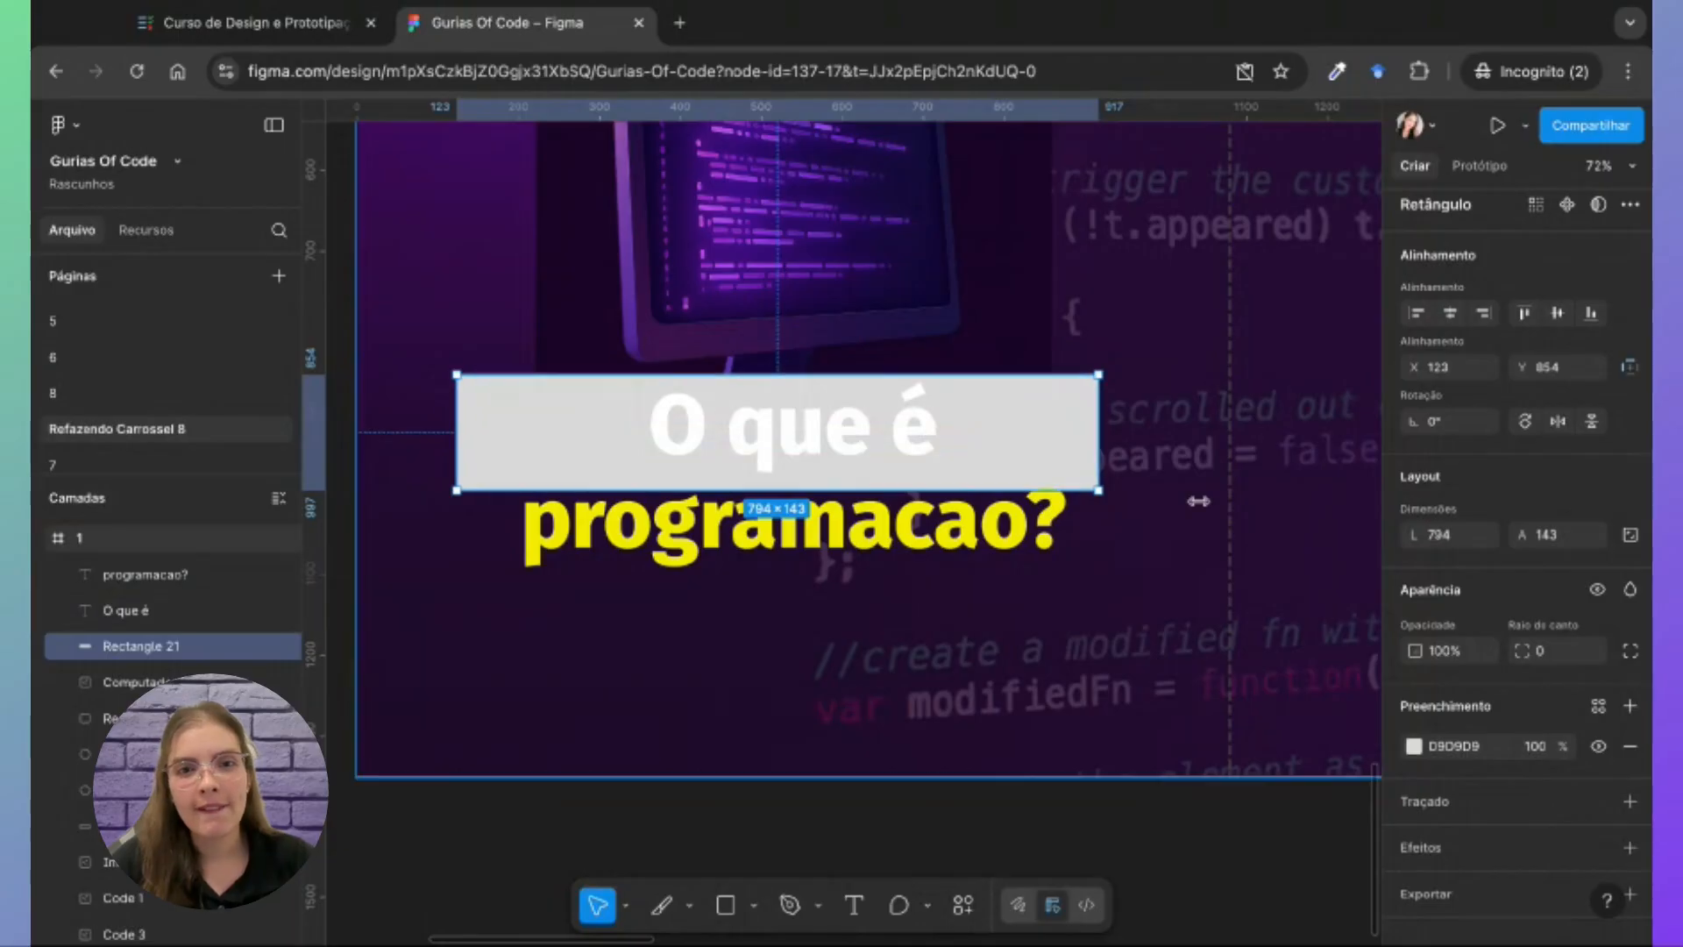
Step: Fill the rectangle behind the title with the dark purple 1A0027 sampled from the artwork
click(1414, 746)
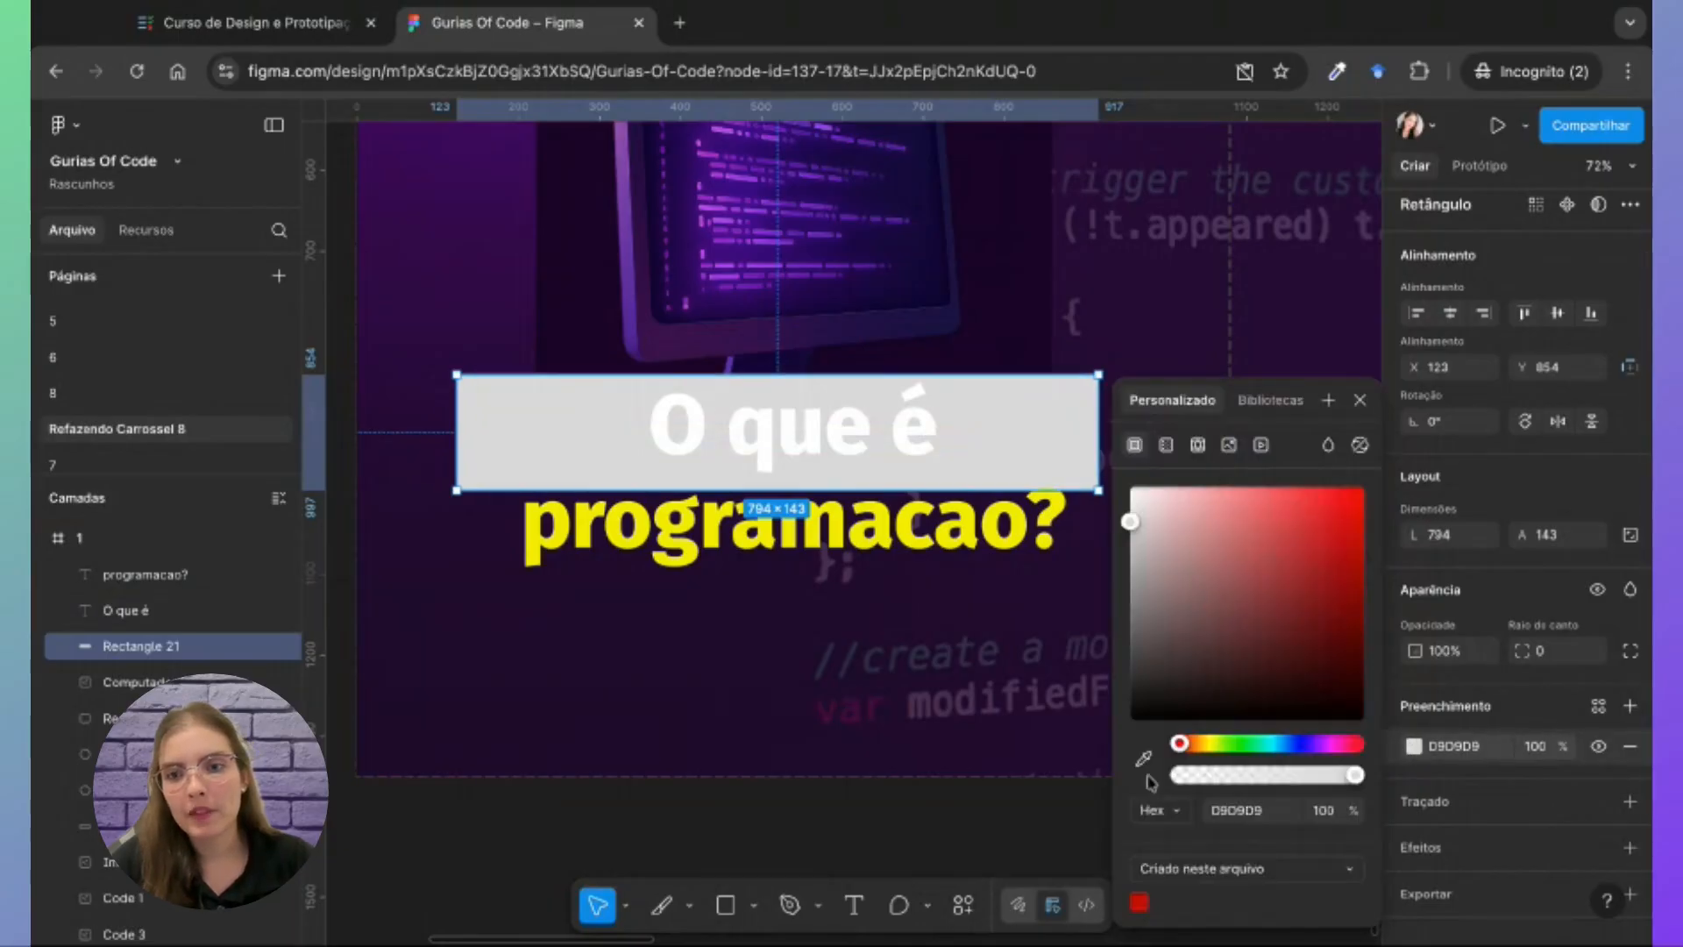
click(1145, 763)
click(1065, 368)
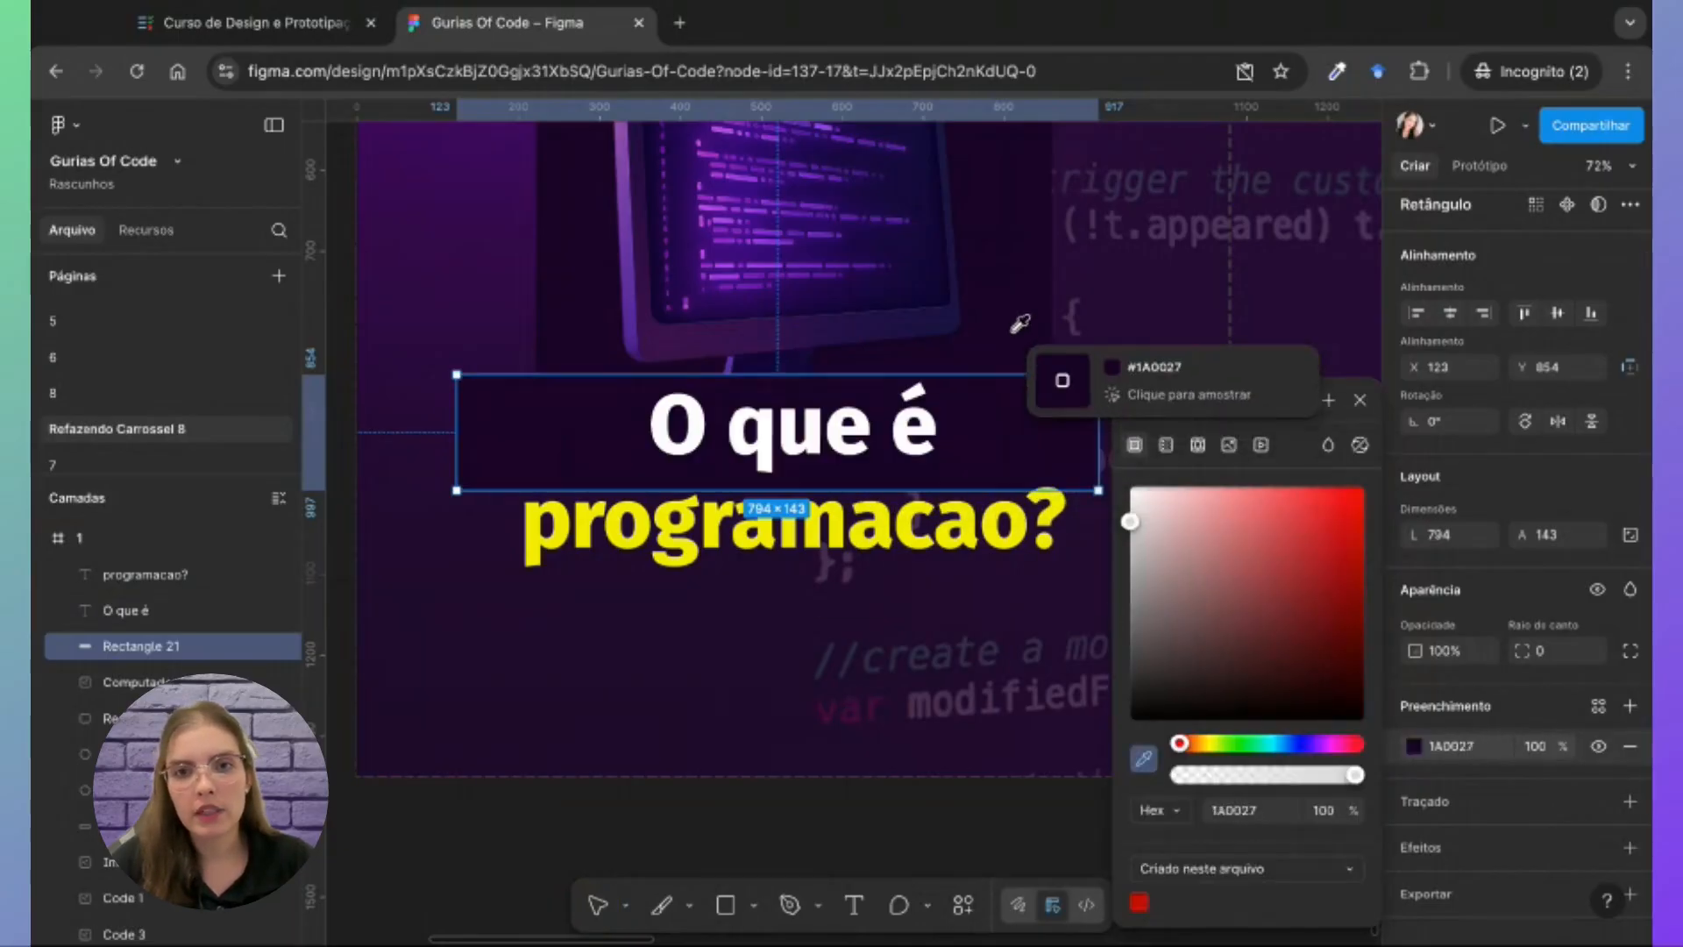
Step: Apply a uniform layer blur of 300 to the rectangle and shift it slightly up behind the title
click(1631, 847)
click(1467, 890)
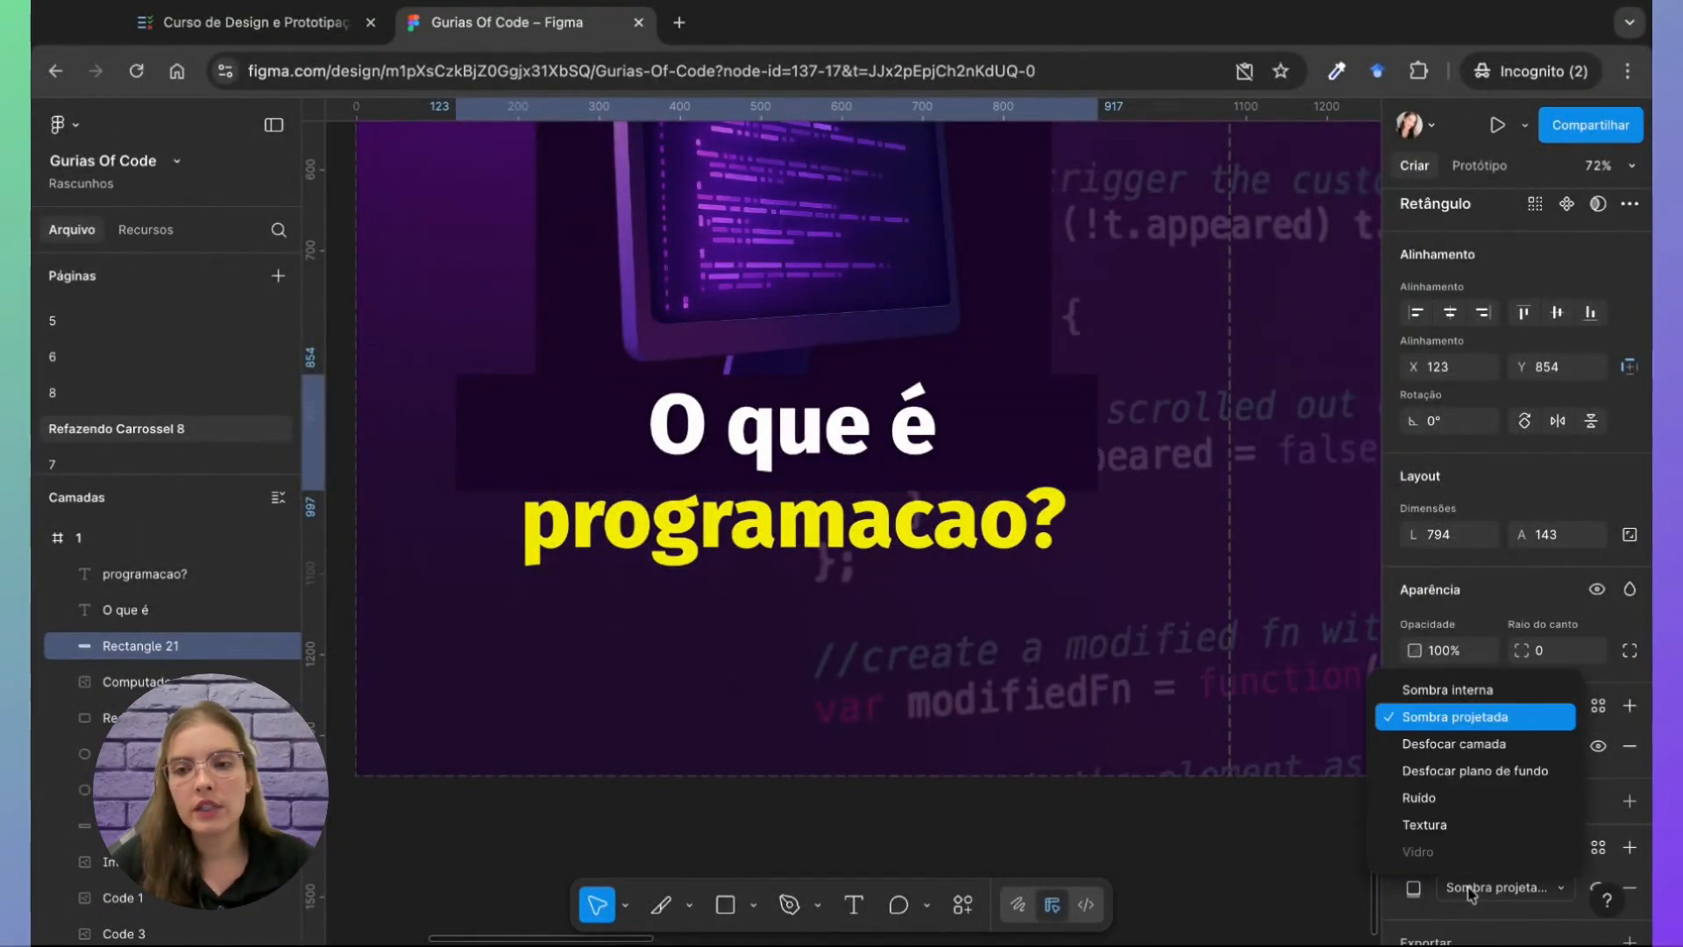
click(1464, 750)
click(1416, 888)
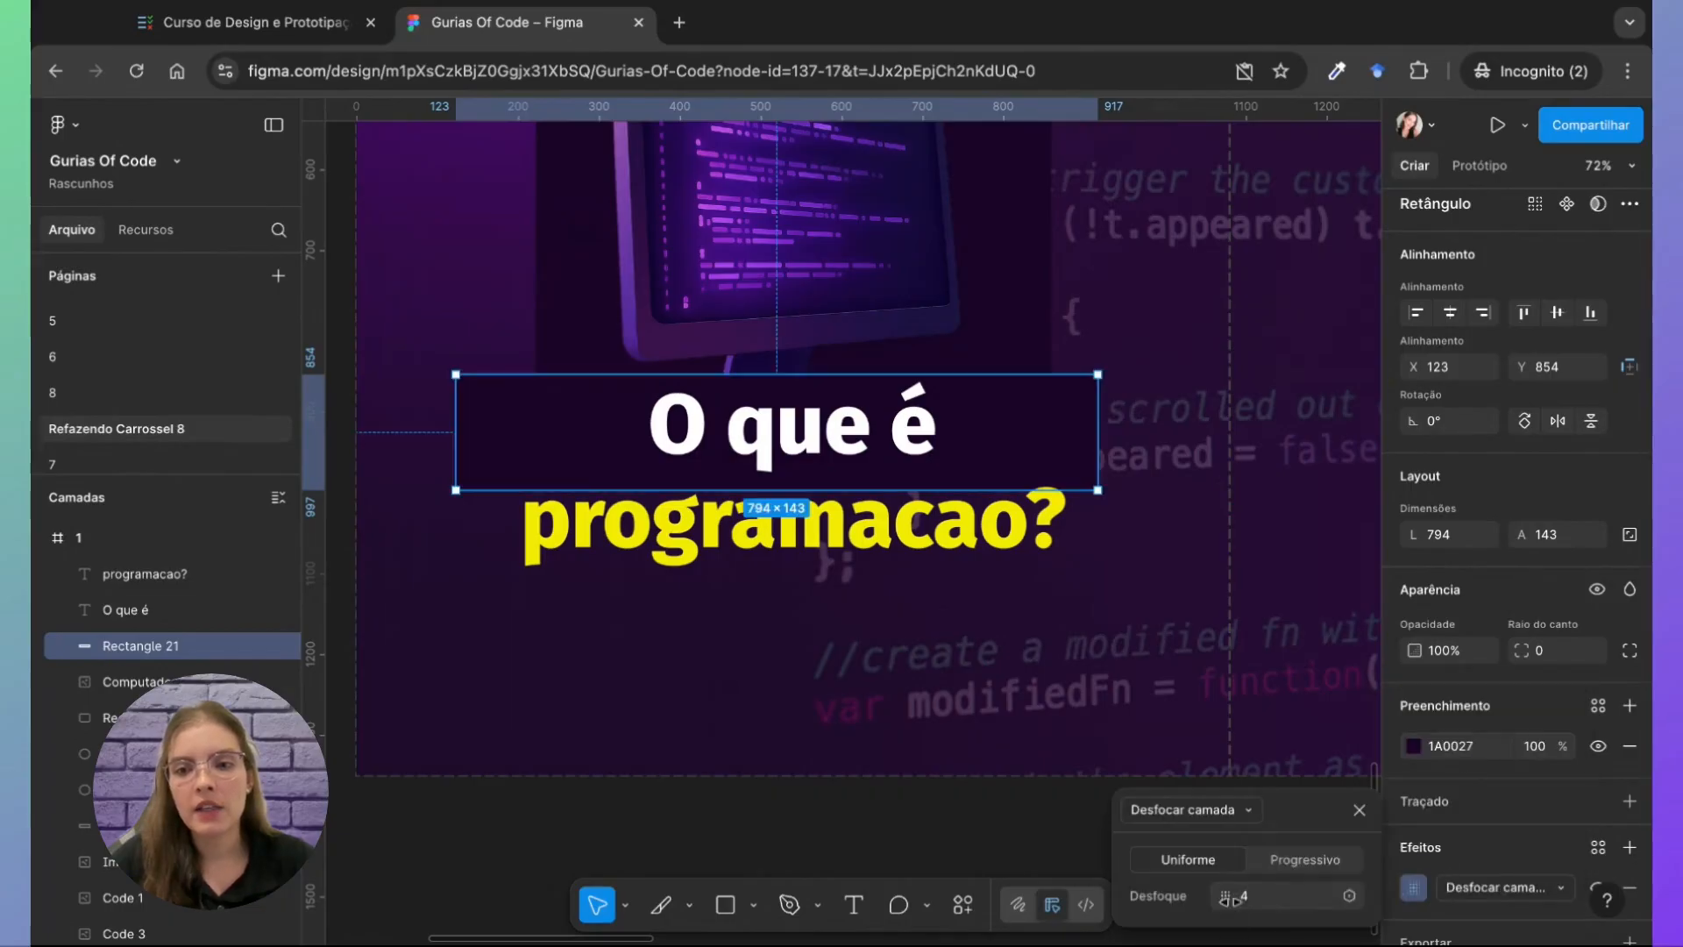
drag(1227, 892, 1610, 883)
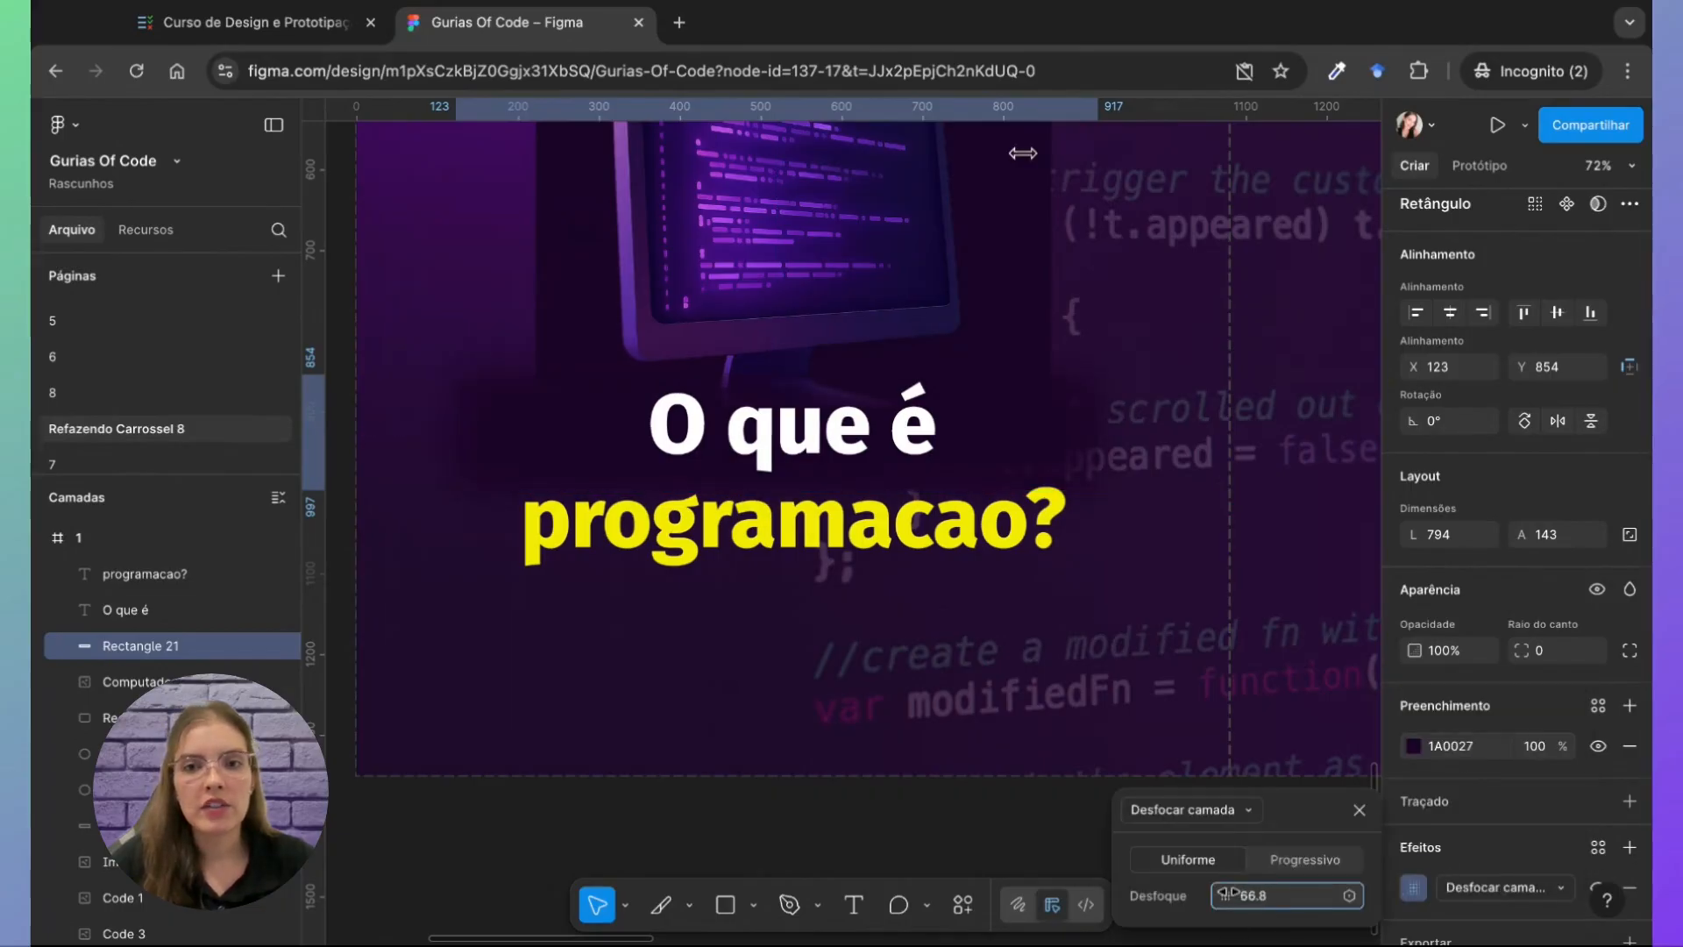
drag(1254, 161, 42, 200)
drag(672, 248, 1283, 912)
text(300)
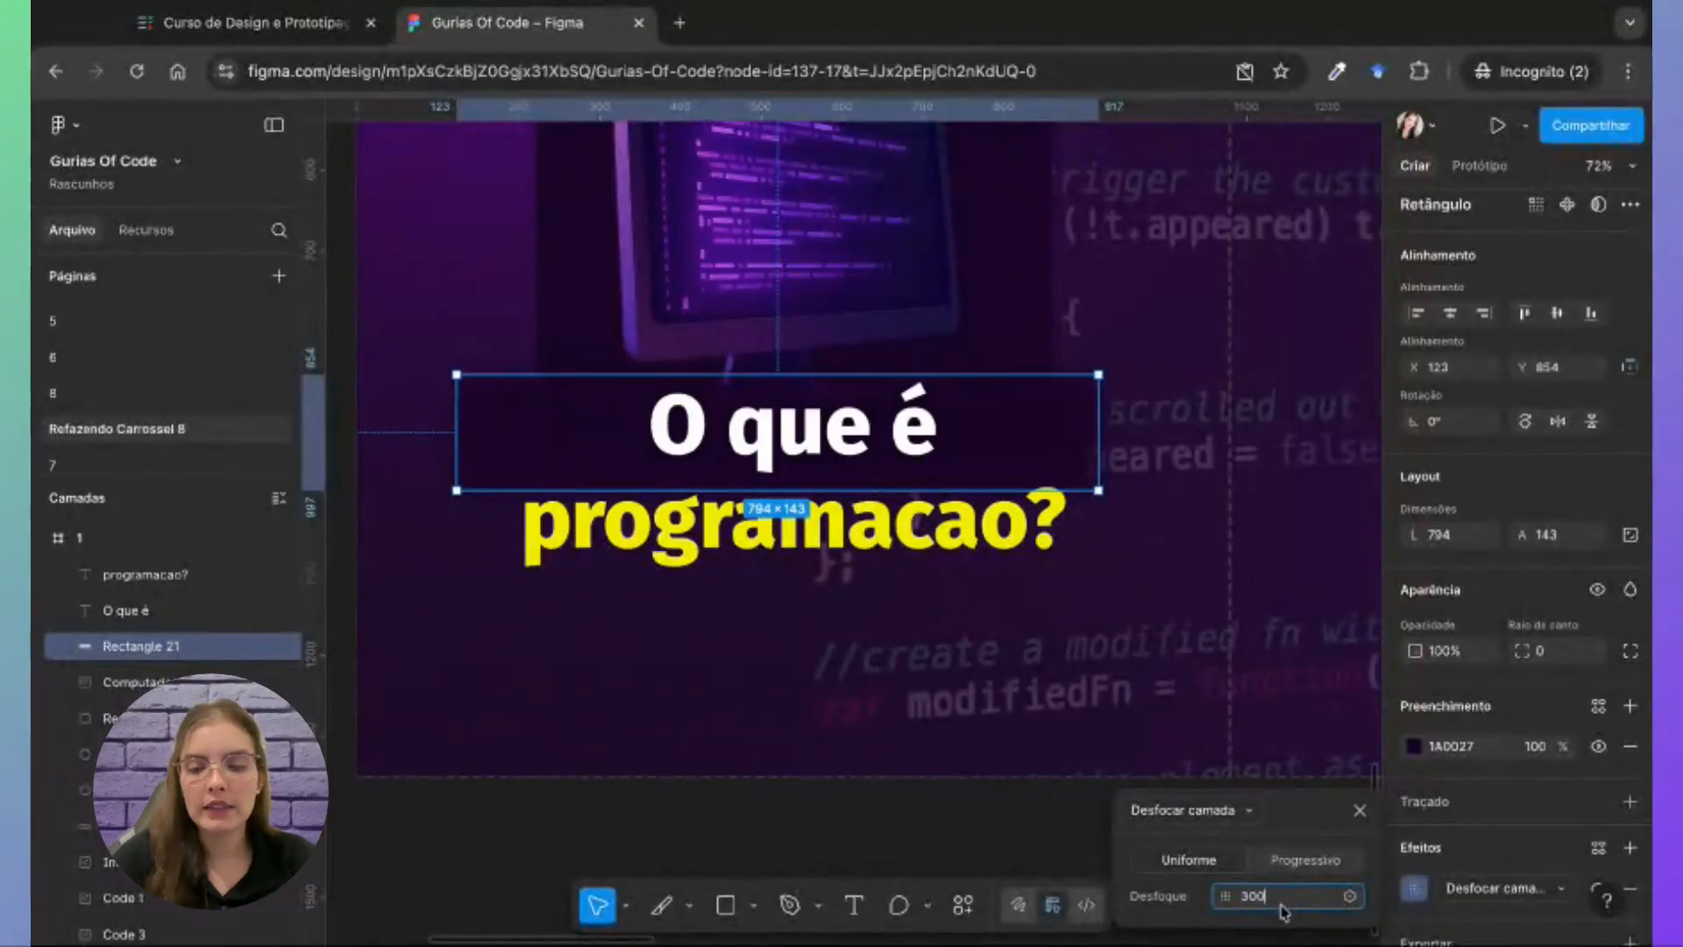
key(Return)
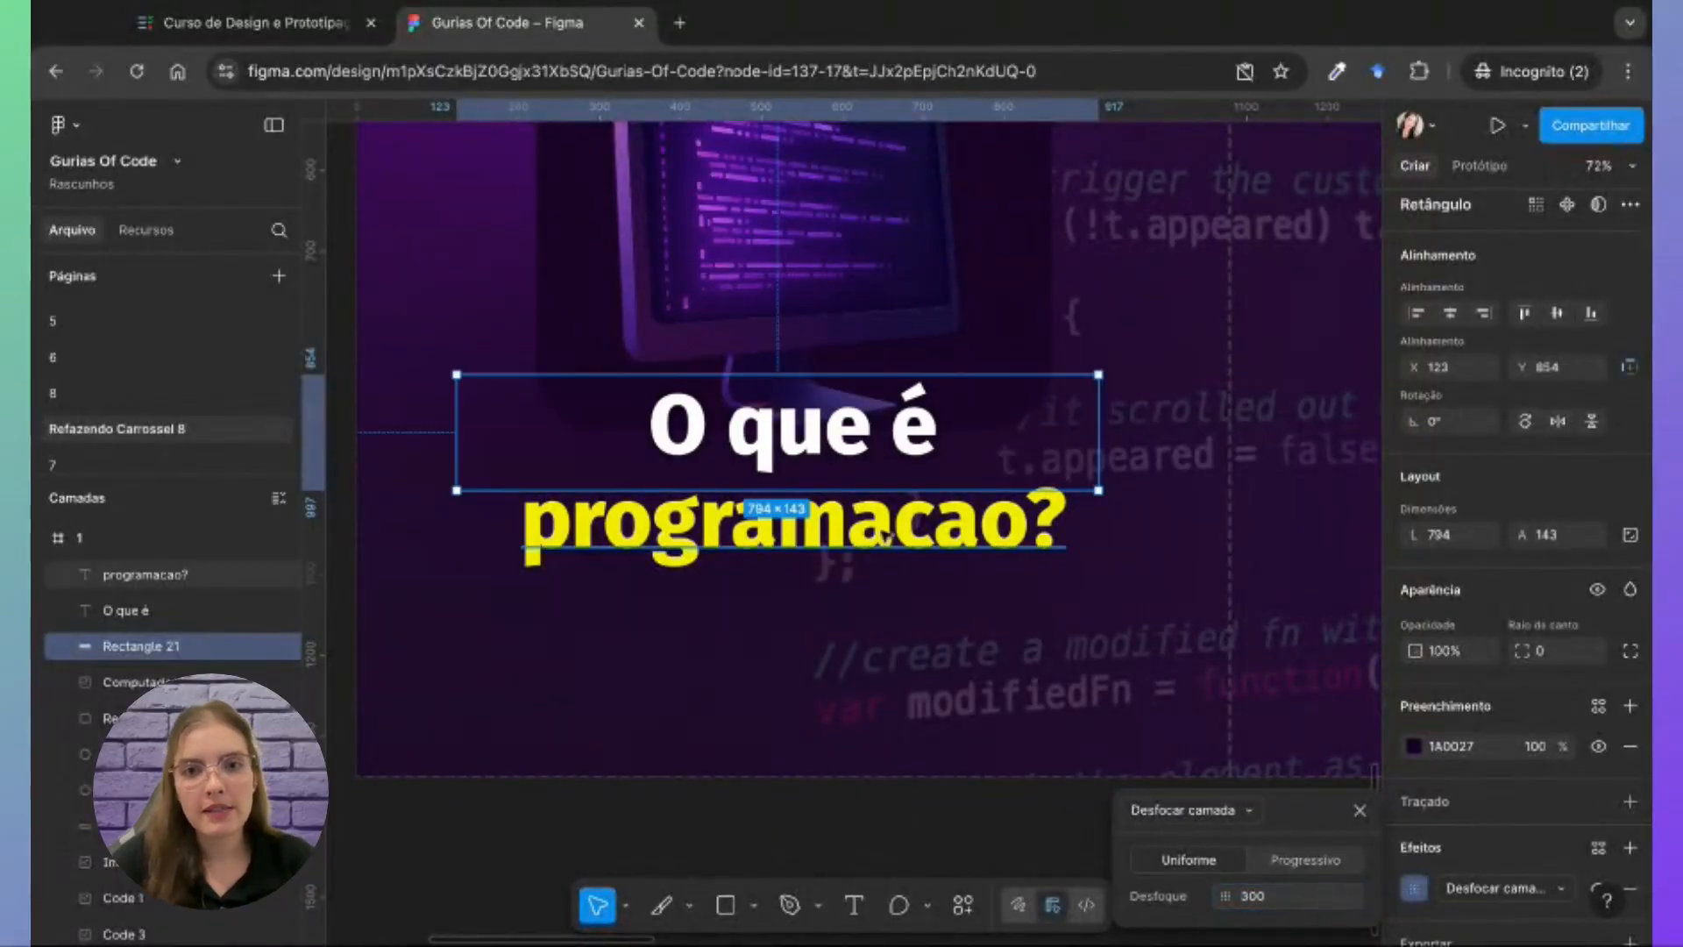
drag(1036, 431, 1033, 426)
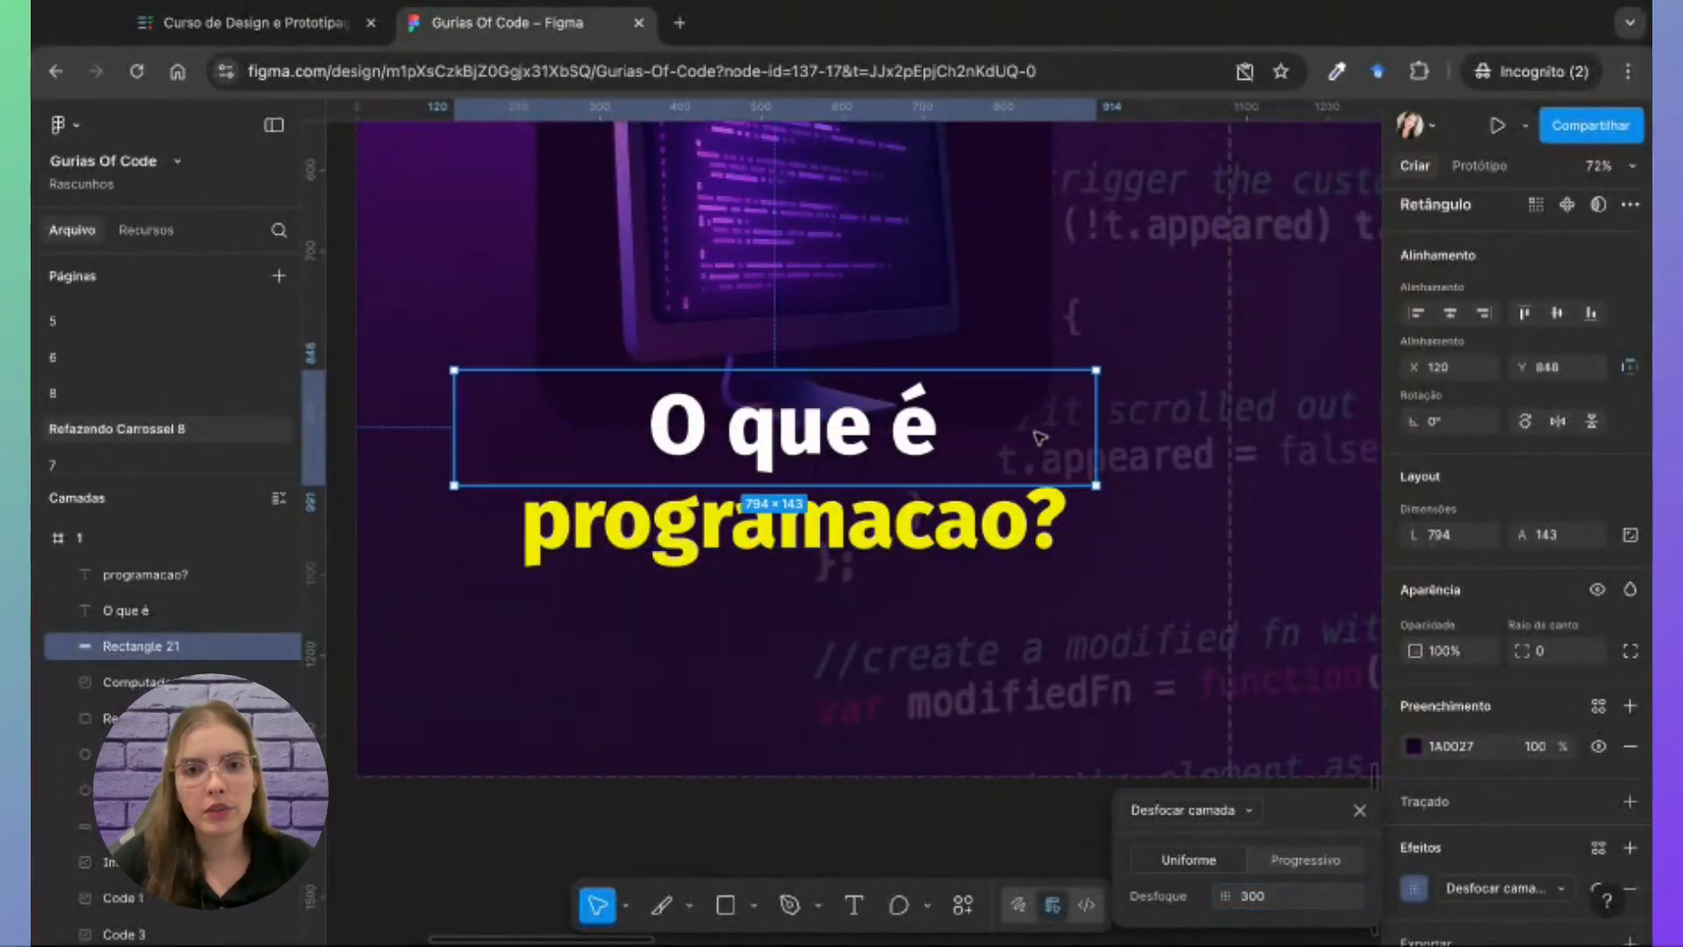
scroll(831, 554, down, 2)
scroll(836, 561, down, 2)
click(755, 754)
Step: Copy the "ç" from the original cover title and use it to replace the "c" in the new title, giving "programaçao?"
scroll(857, 739, down, 3)
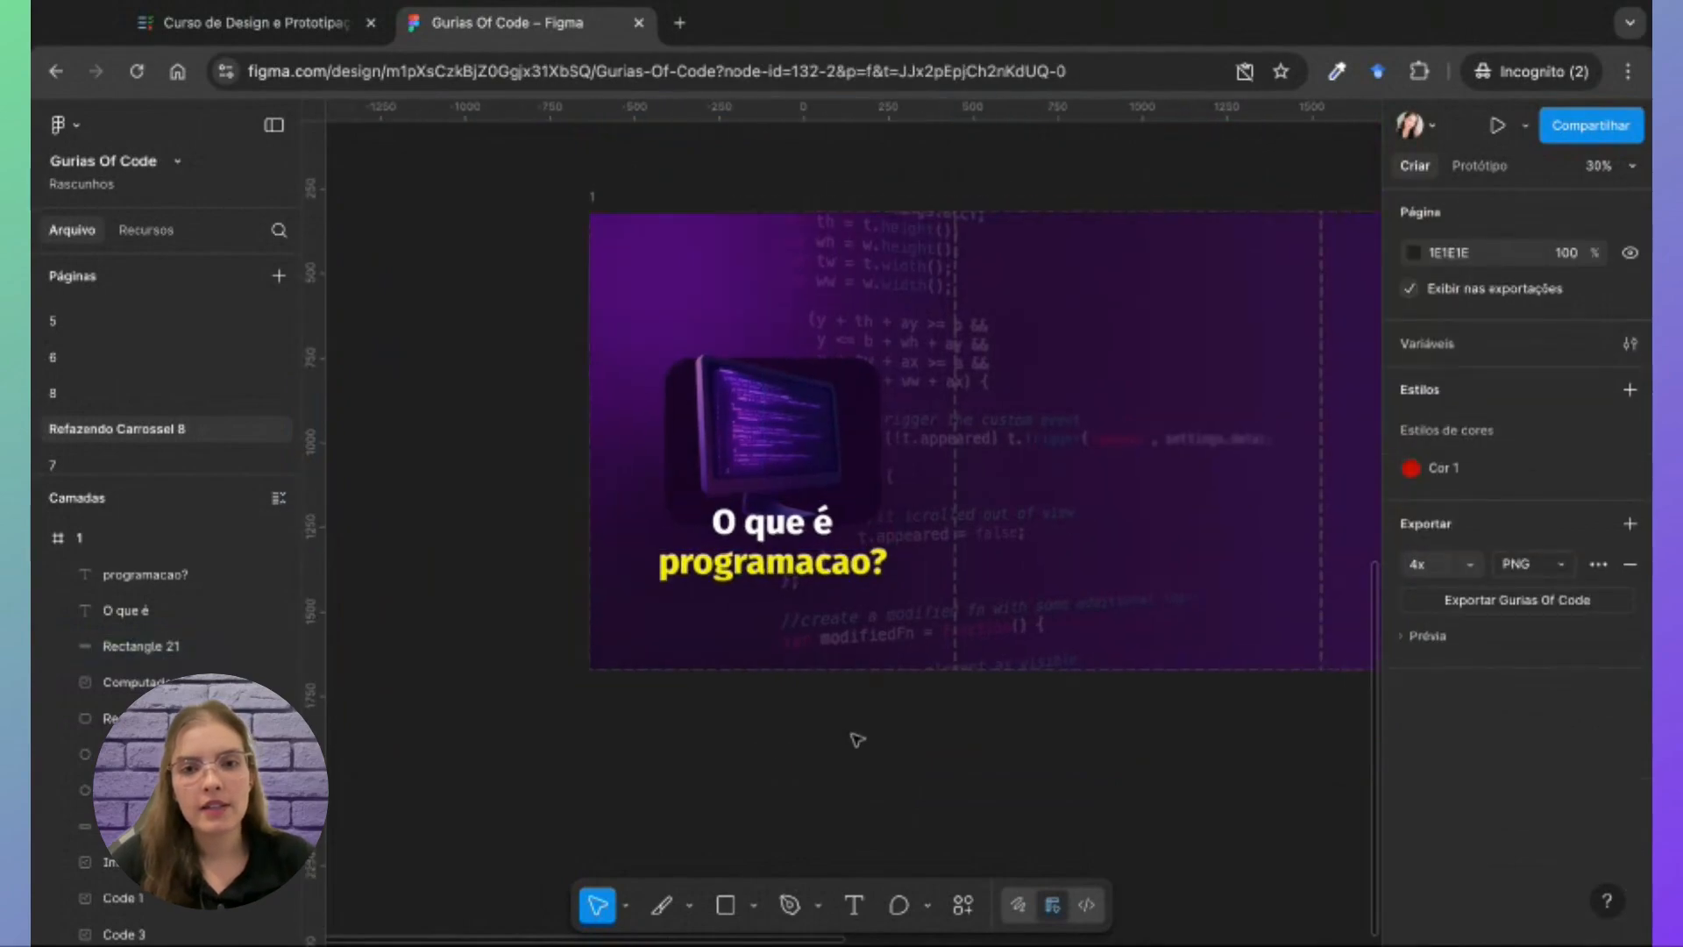
scroll(857, 740, up, 10)
scroll(856, 739, left, 4)
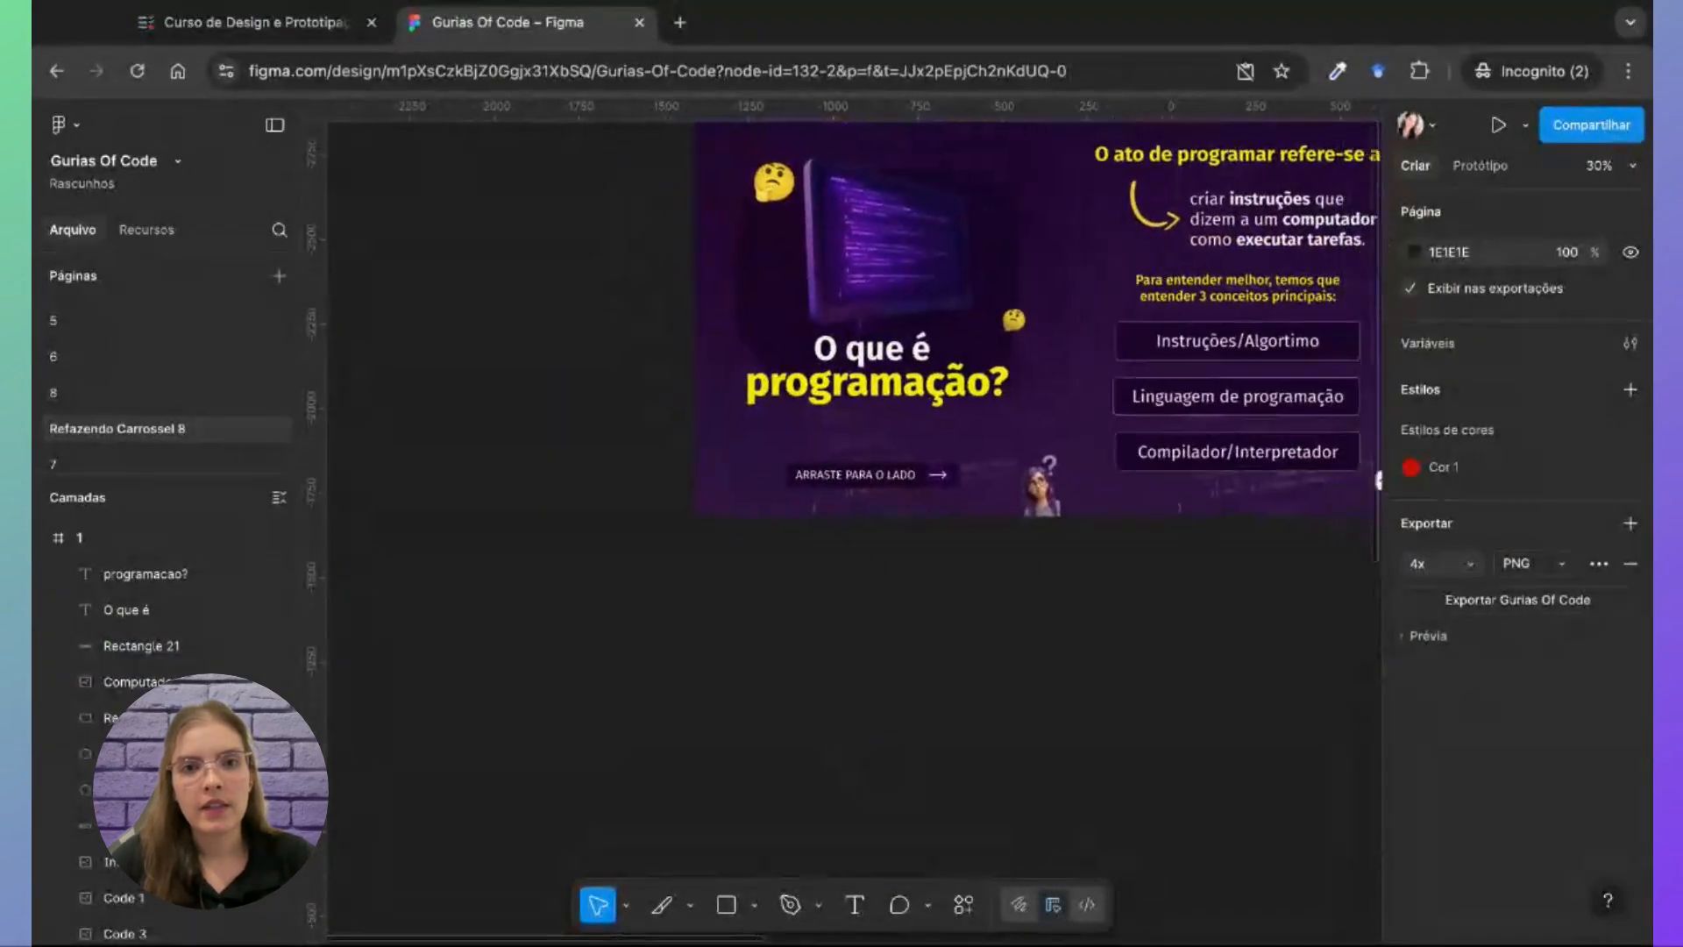
double_click(960, 377)
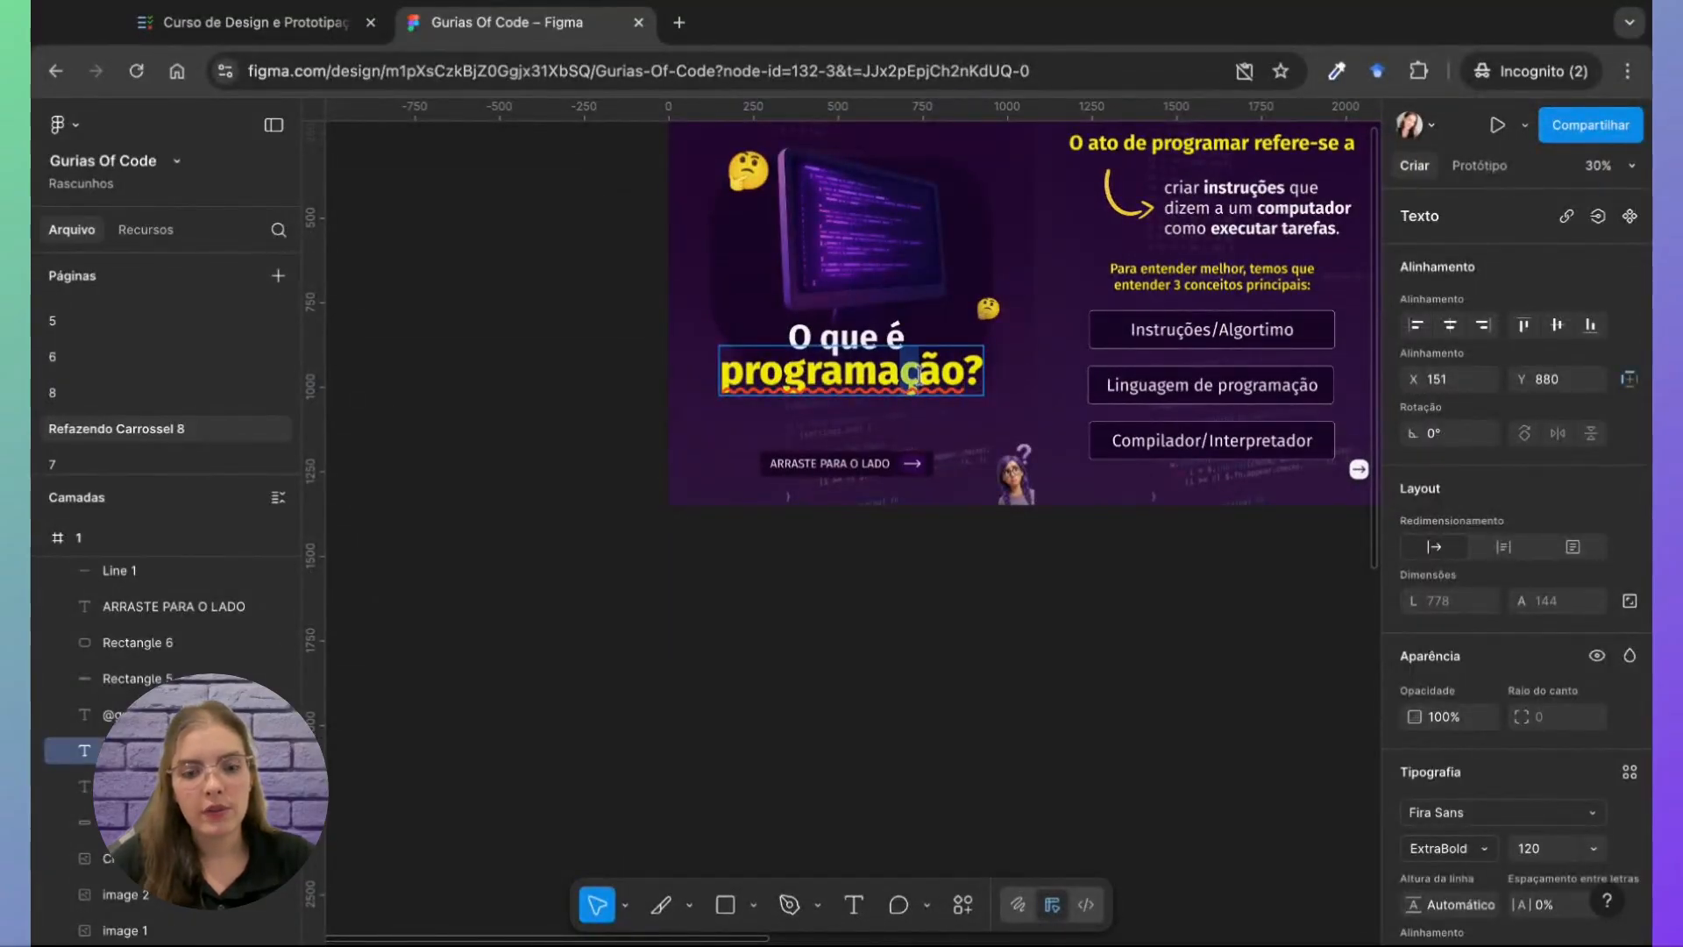
scroll(965, 567, down, 12)
scroll(965, 567, right, 4)
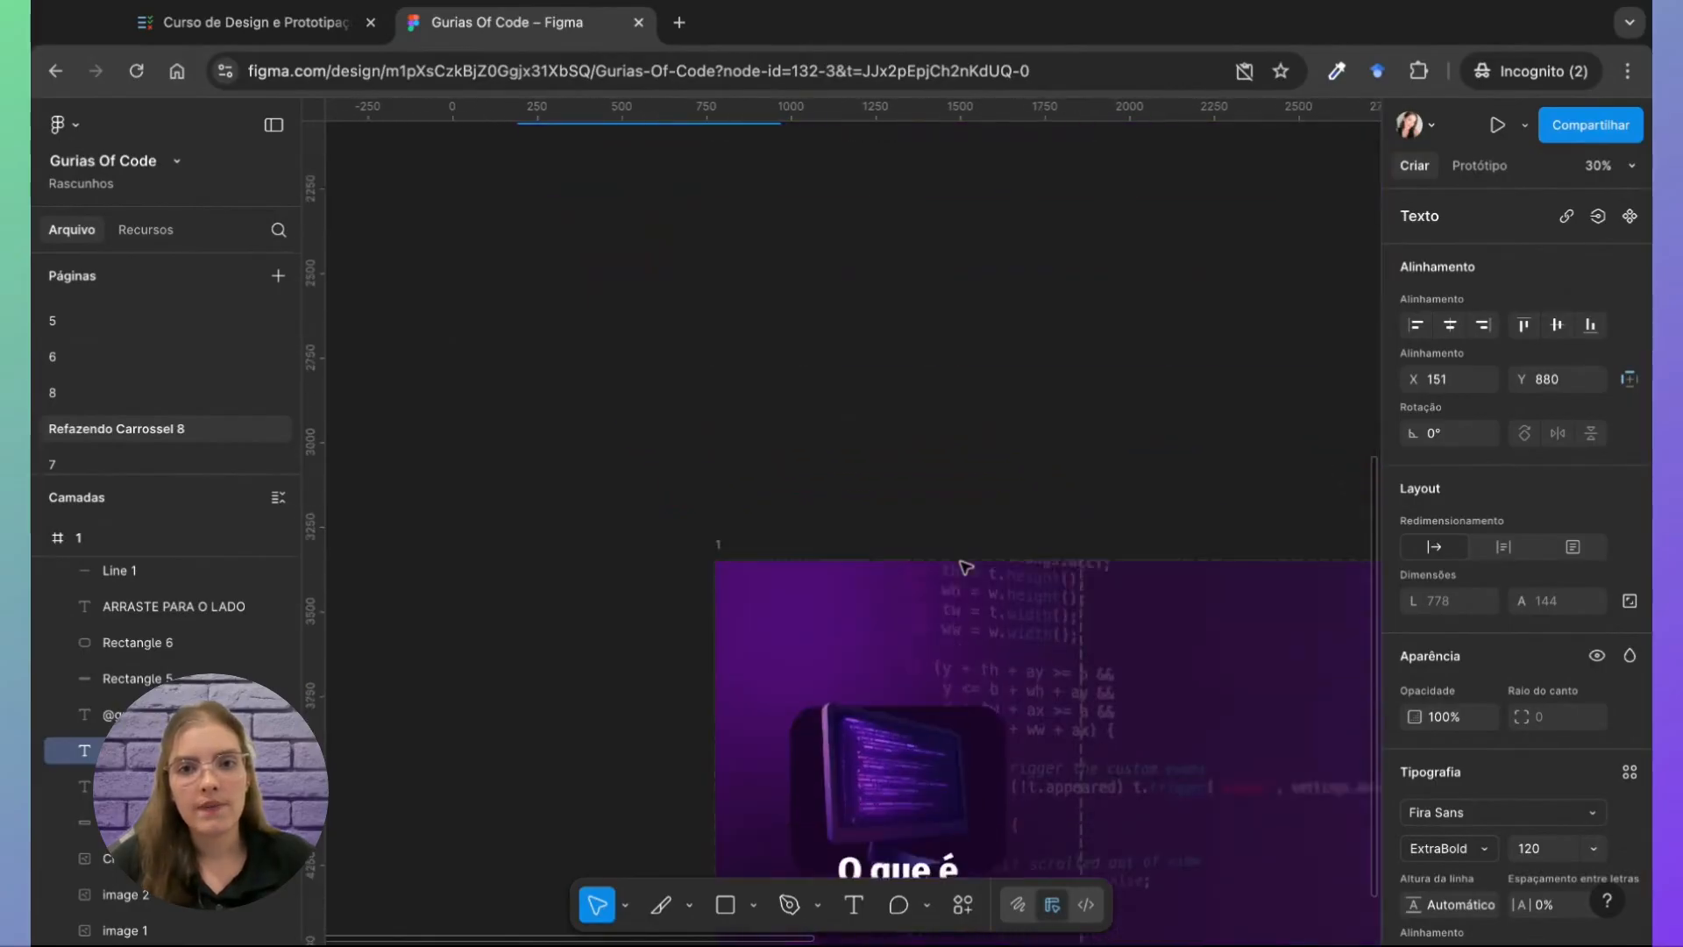
double_click(797, 474)
click(797, 457)
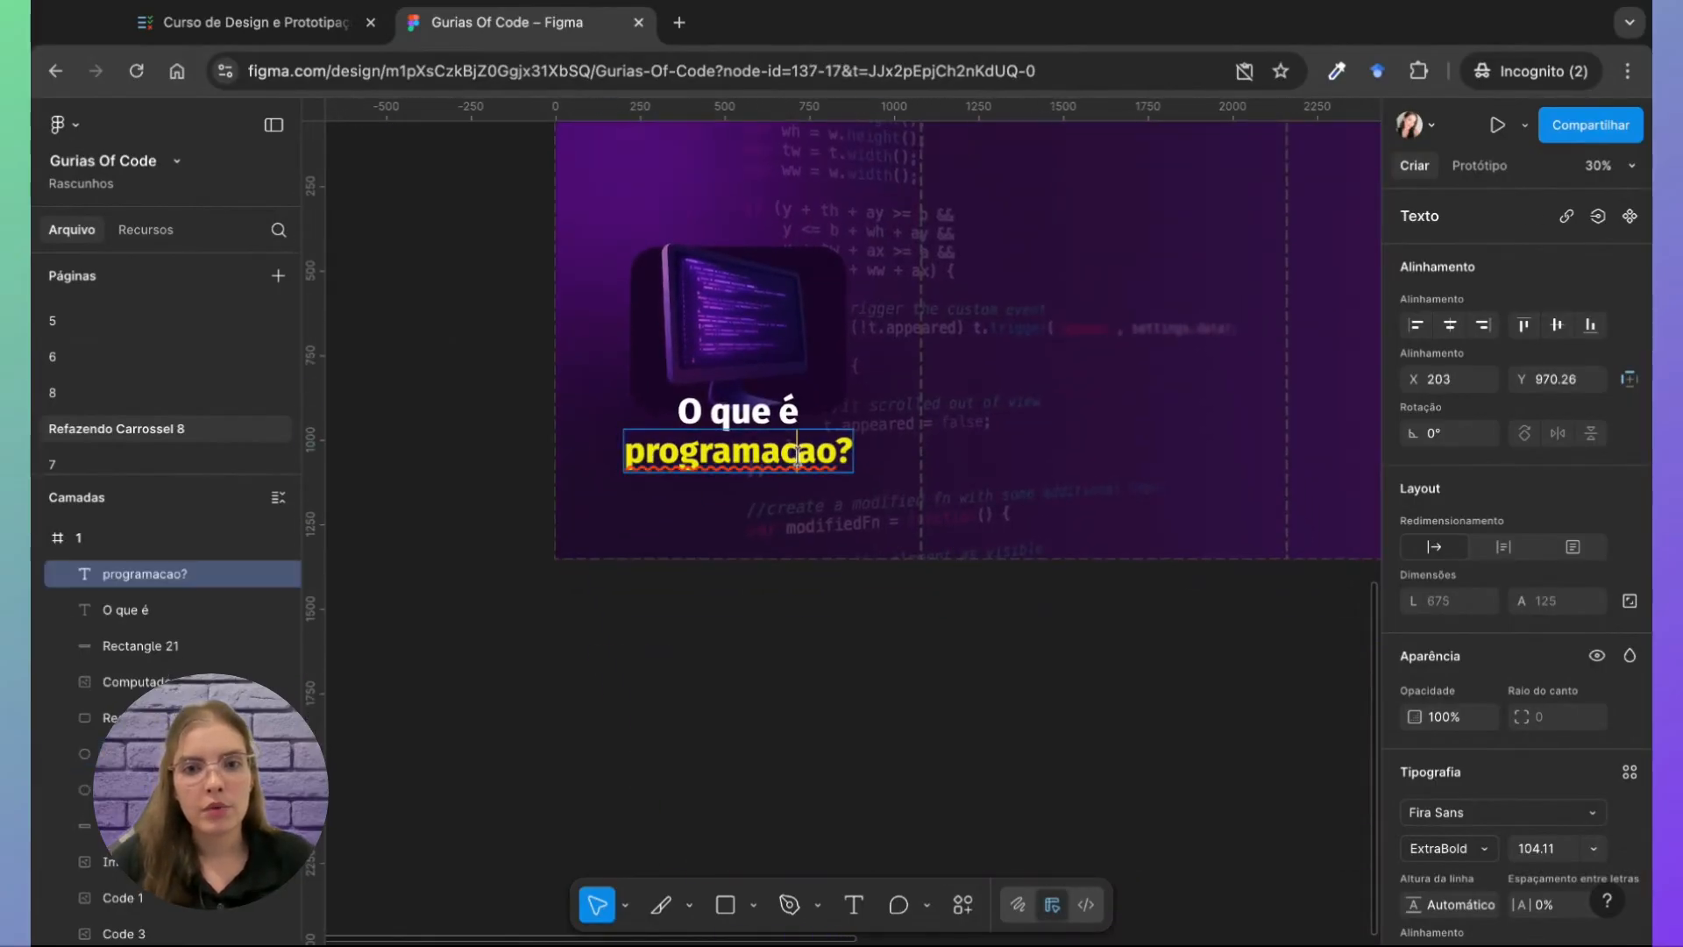
key(BackSpace)
text(ç)
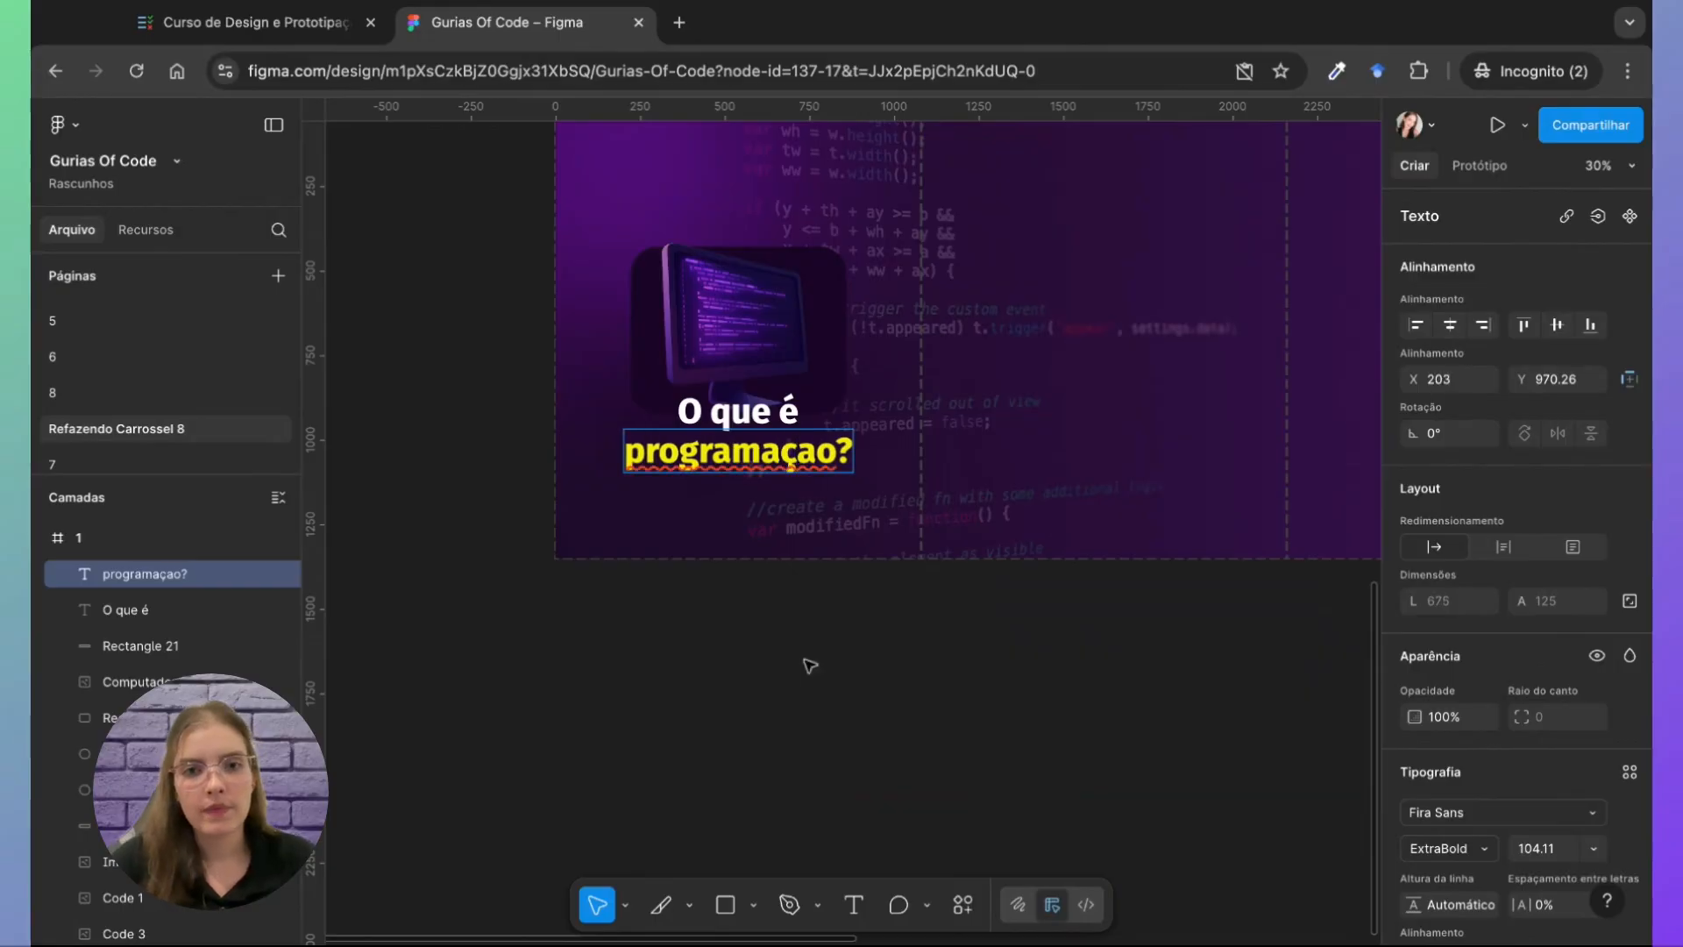
key(Escape)
Step: Copy the larger thinking-face emoji image from the original cover design
scroll(810, 643, up, 12)
scroll(810, 644, left, 2)
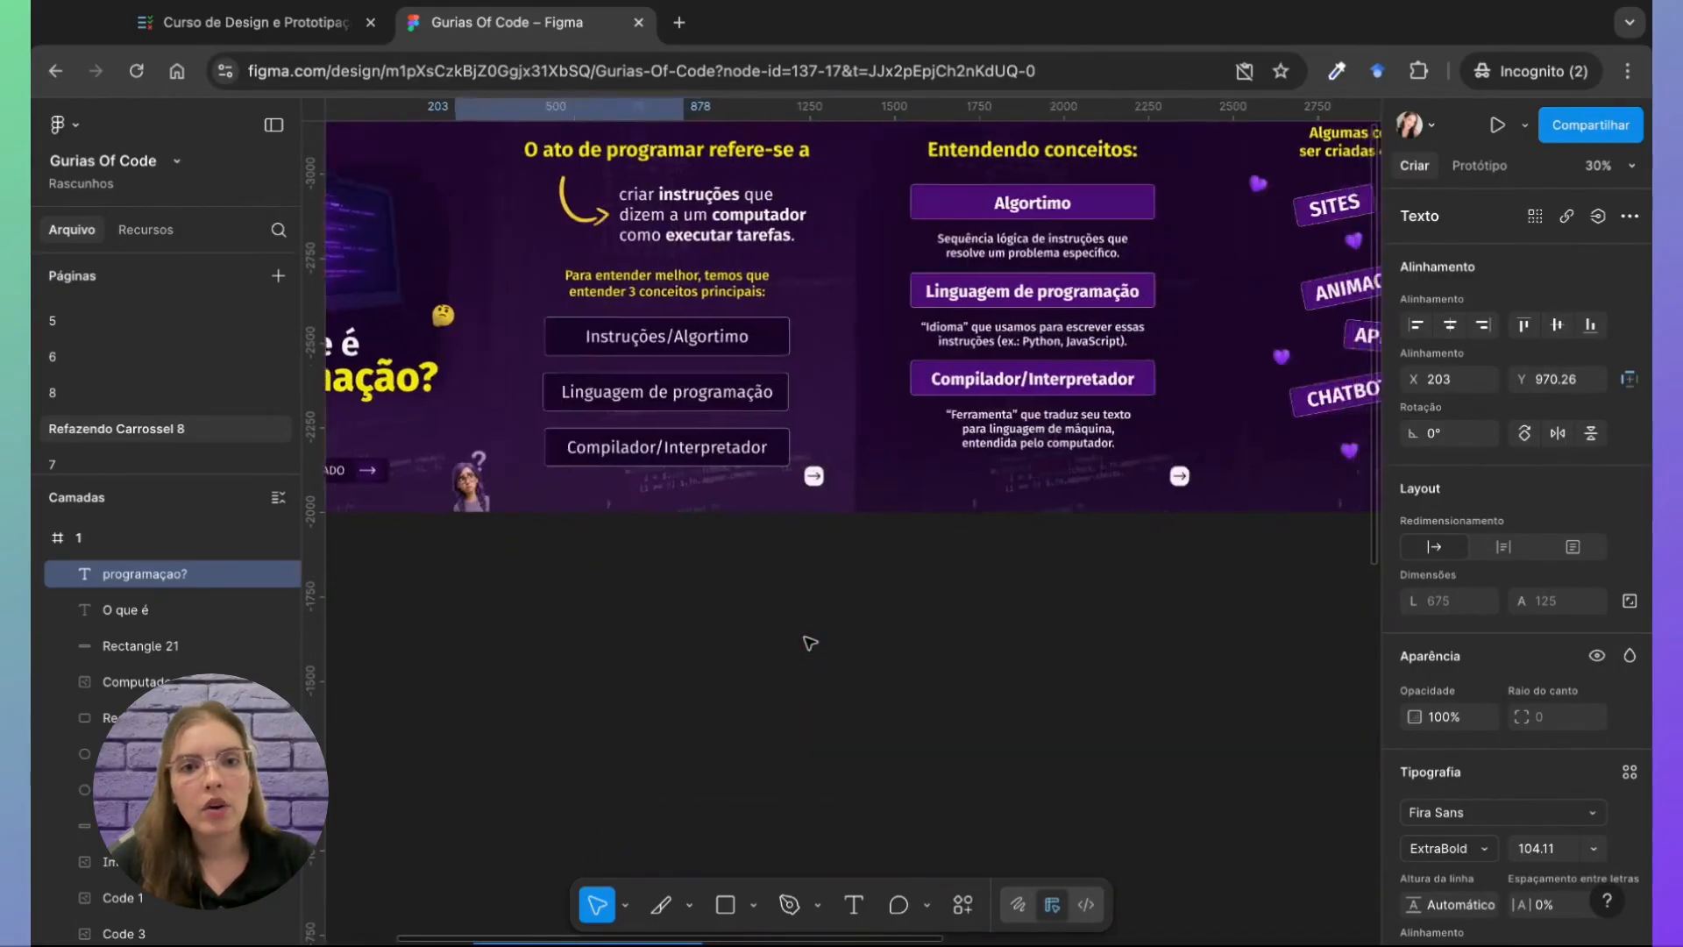
scroll(845, 495, down, 1)
scroll(845, 495, left, 2)
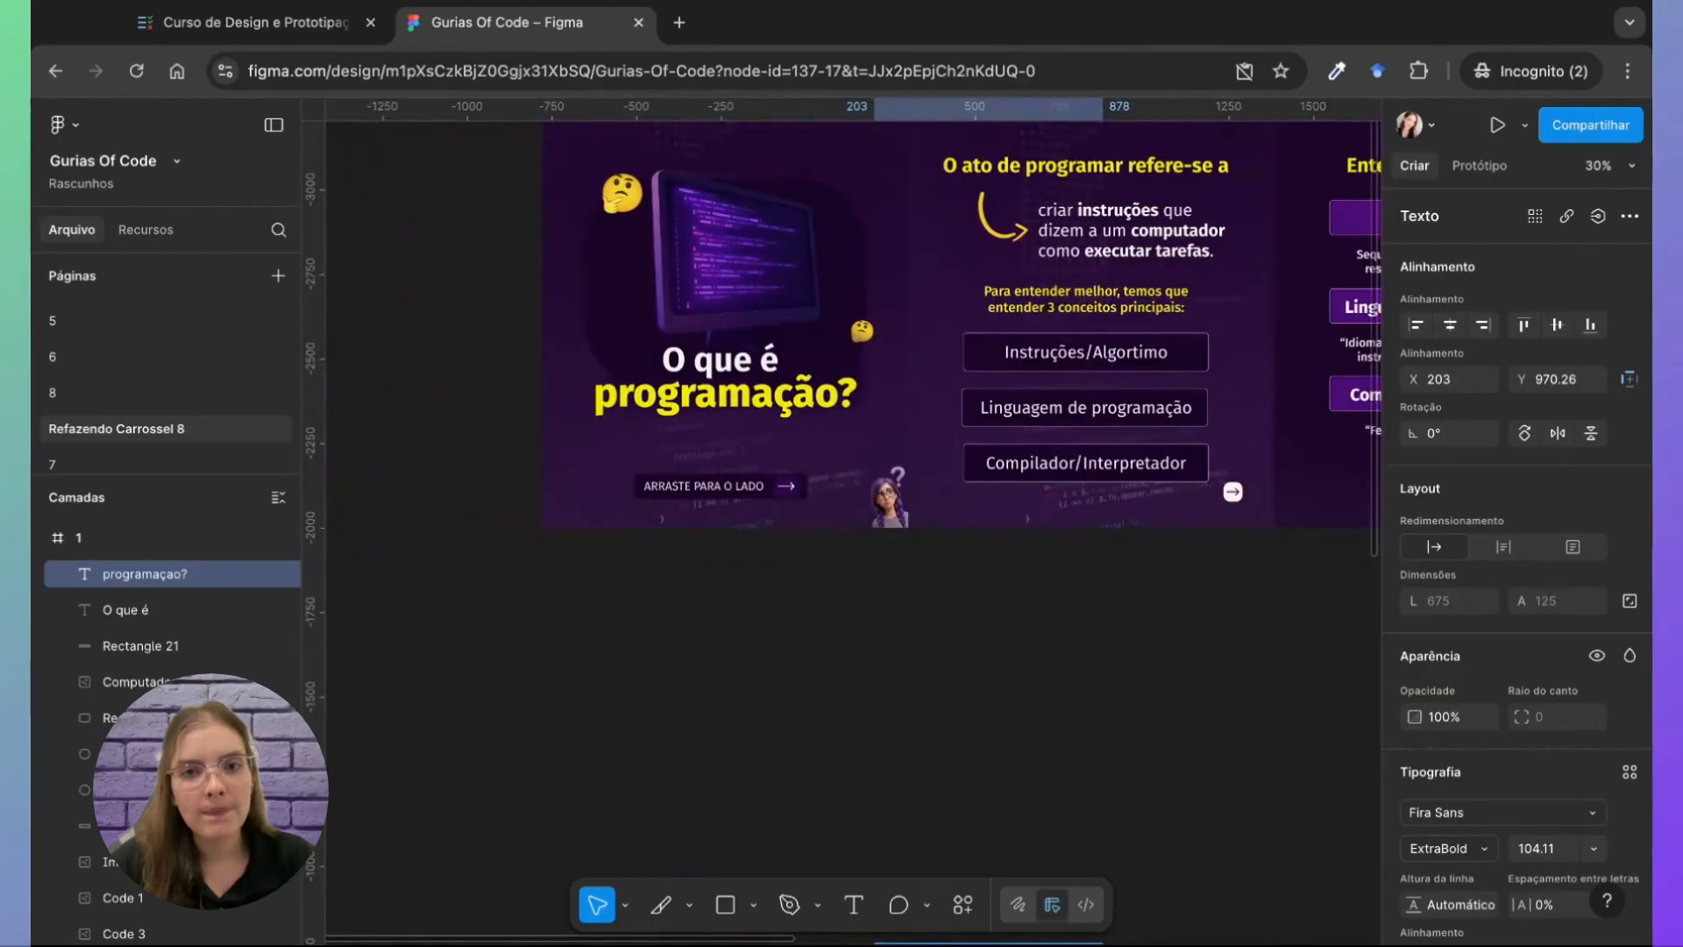
click(624, 200)
click(615, 194)
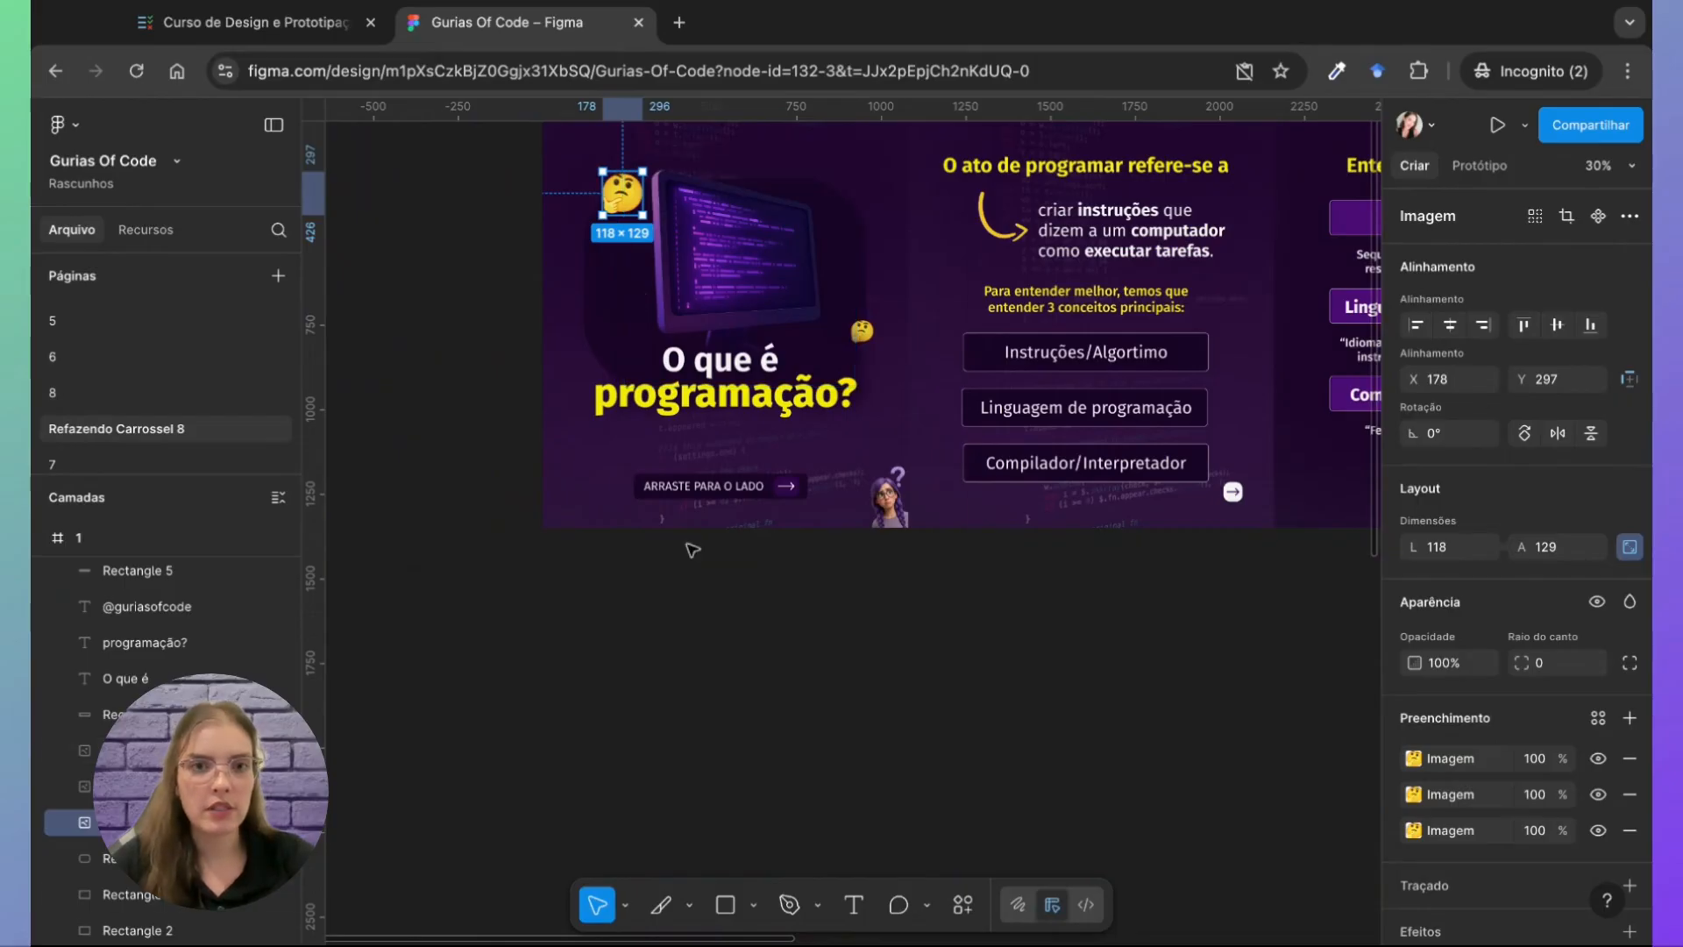
scroll(689, 549, down, 10)
scroll(694, 549, right, 1)
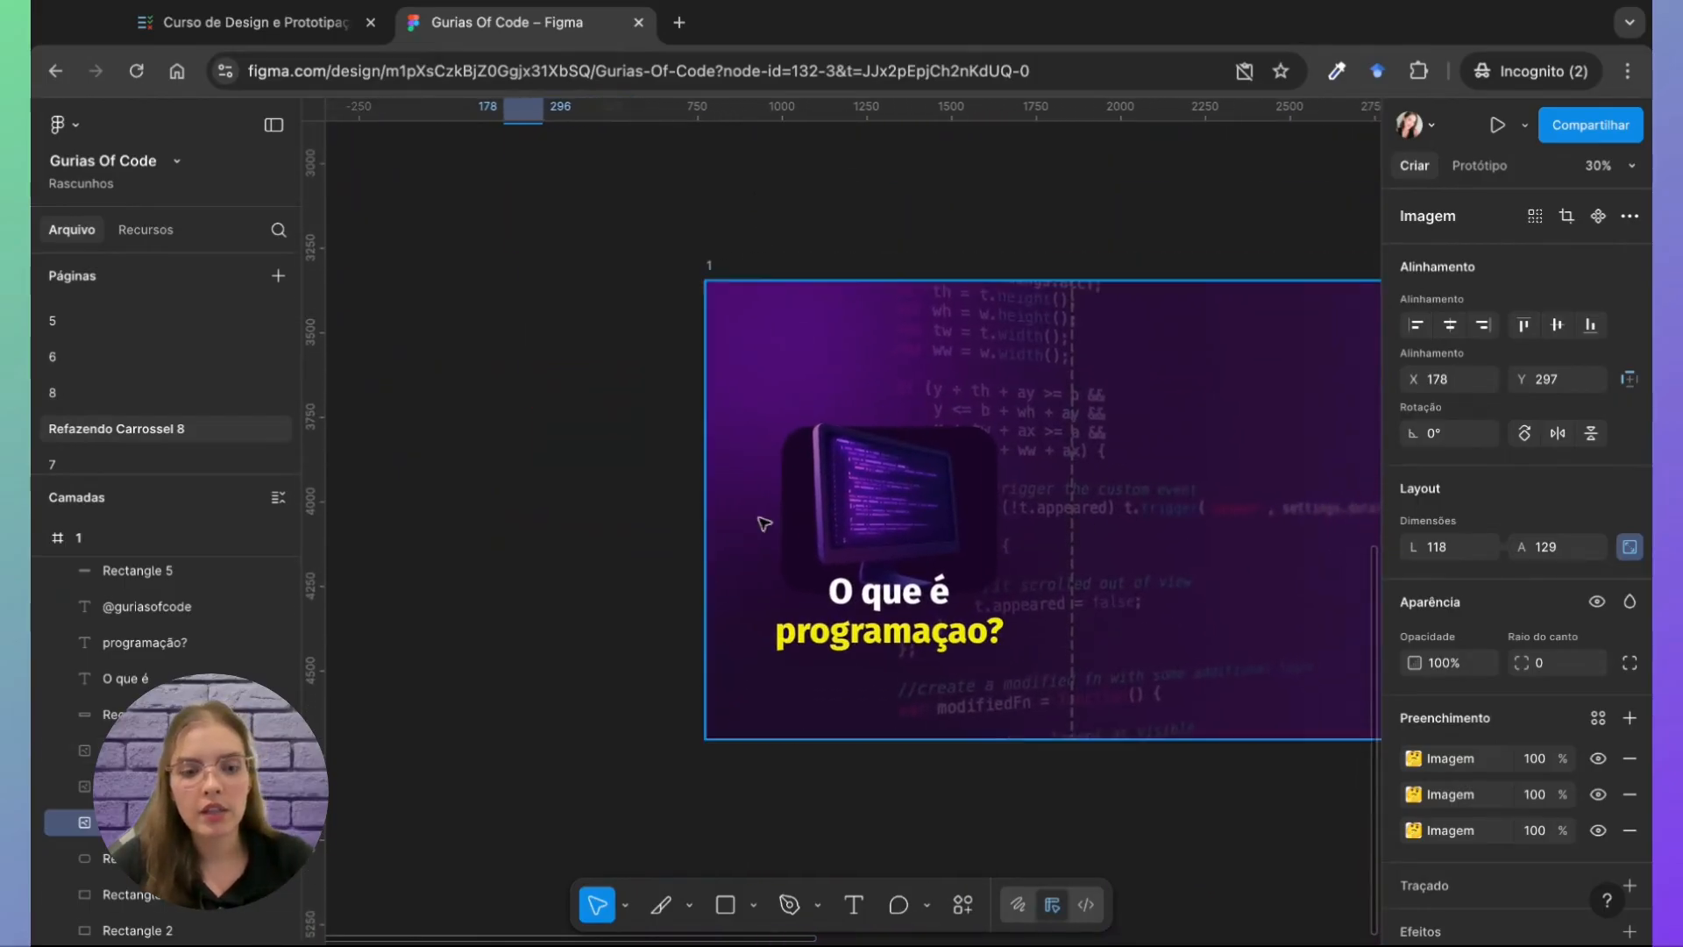
Step: Paste the emoji into frame 1, duplicate it, and place a copy of about 96 × 105 at the monitor's upper-right corner
click(711, 268)
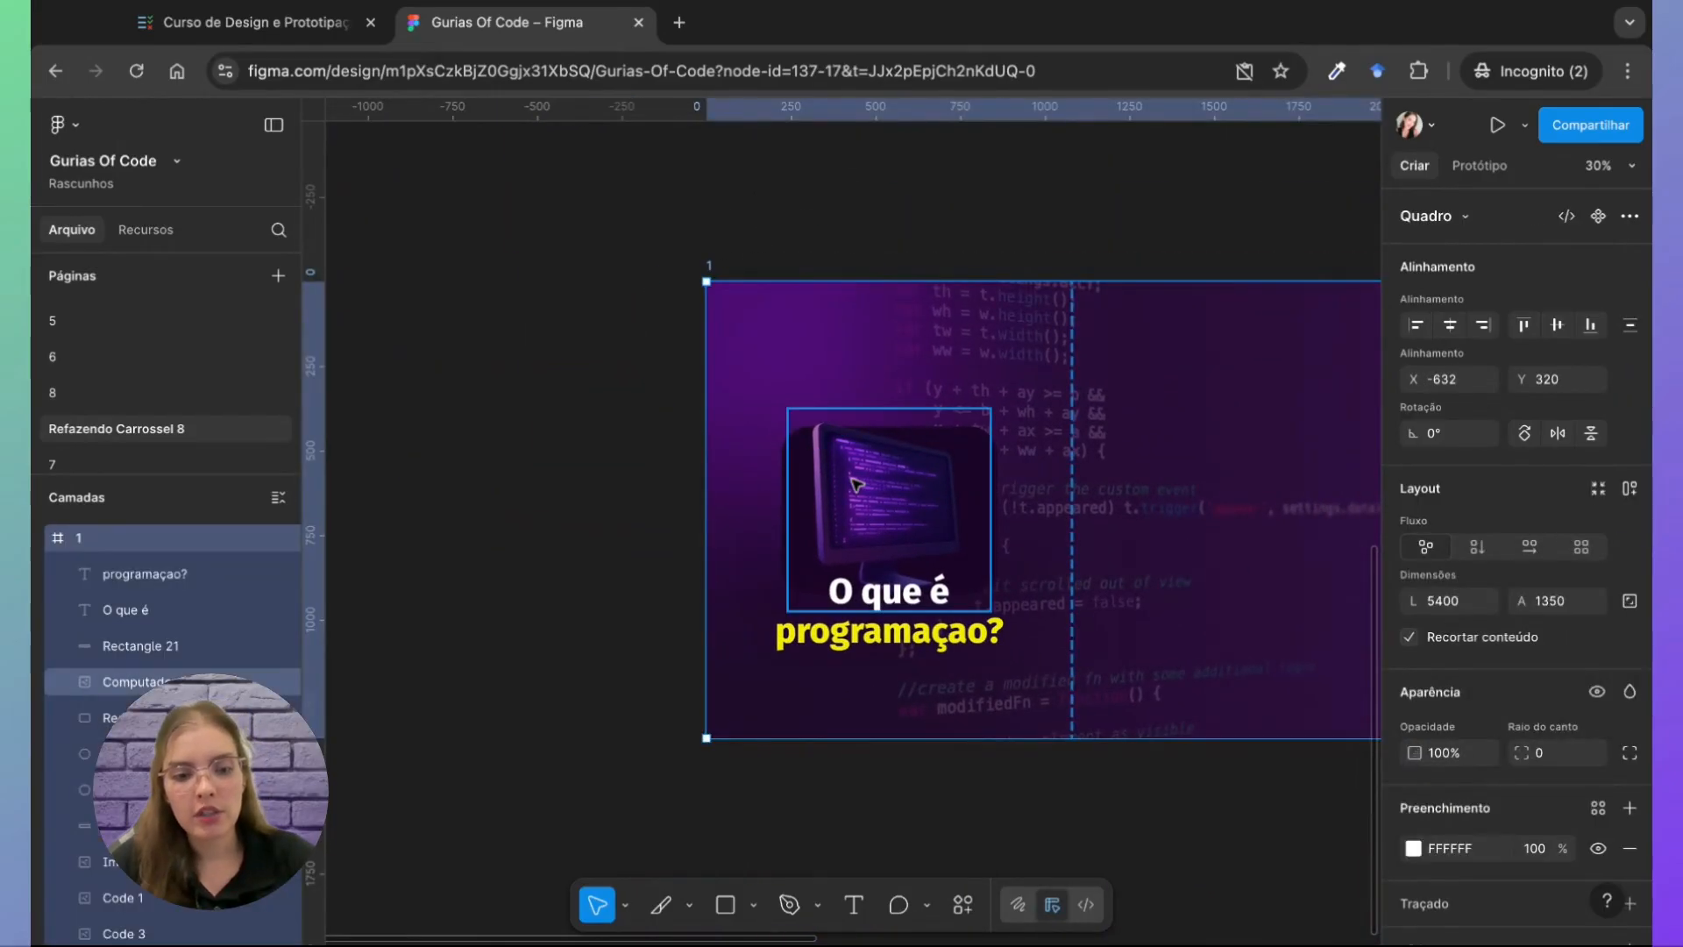
key(ctrl+v)
drag(787, 407, 998, 415)
key(ctrl+d)
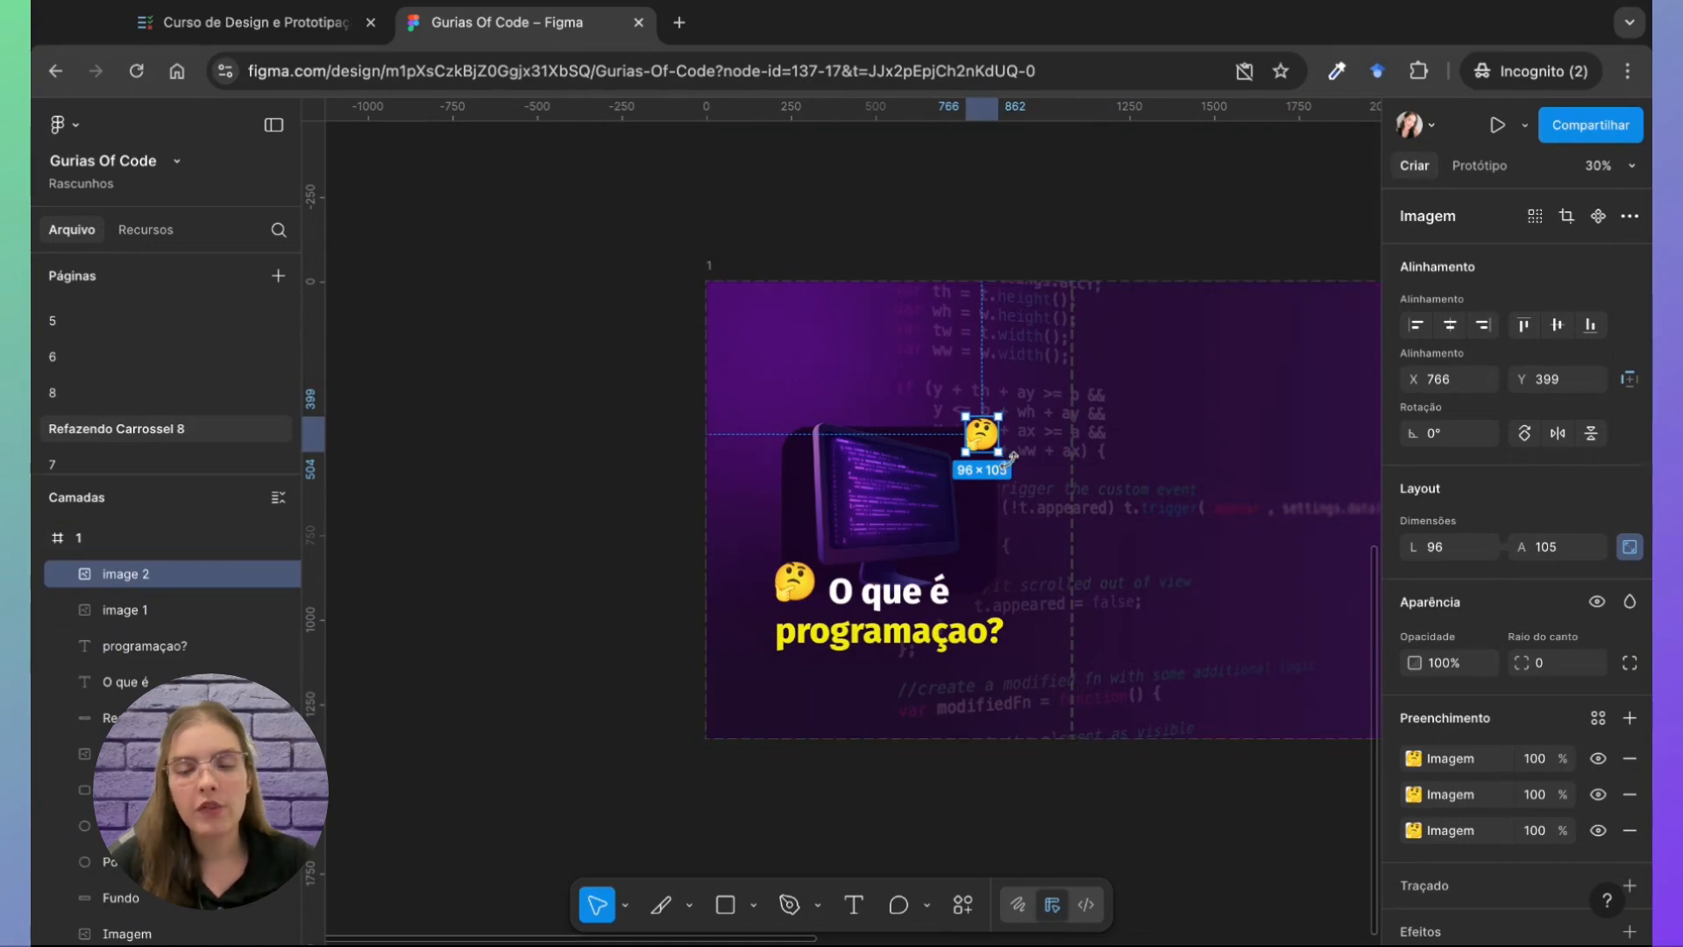
Step: Shift the duplicated emoji slightly up and right beside the monitor and rotate it to about -5°
scroll(999, 439, up, 5)
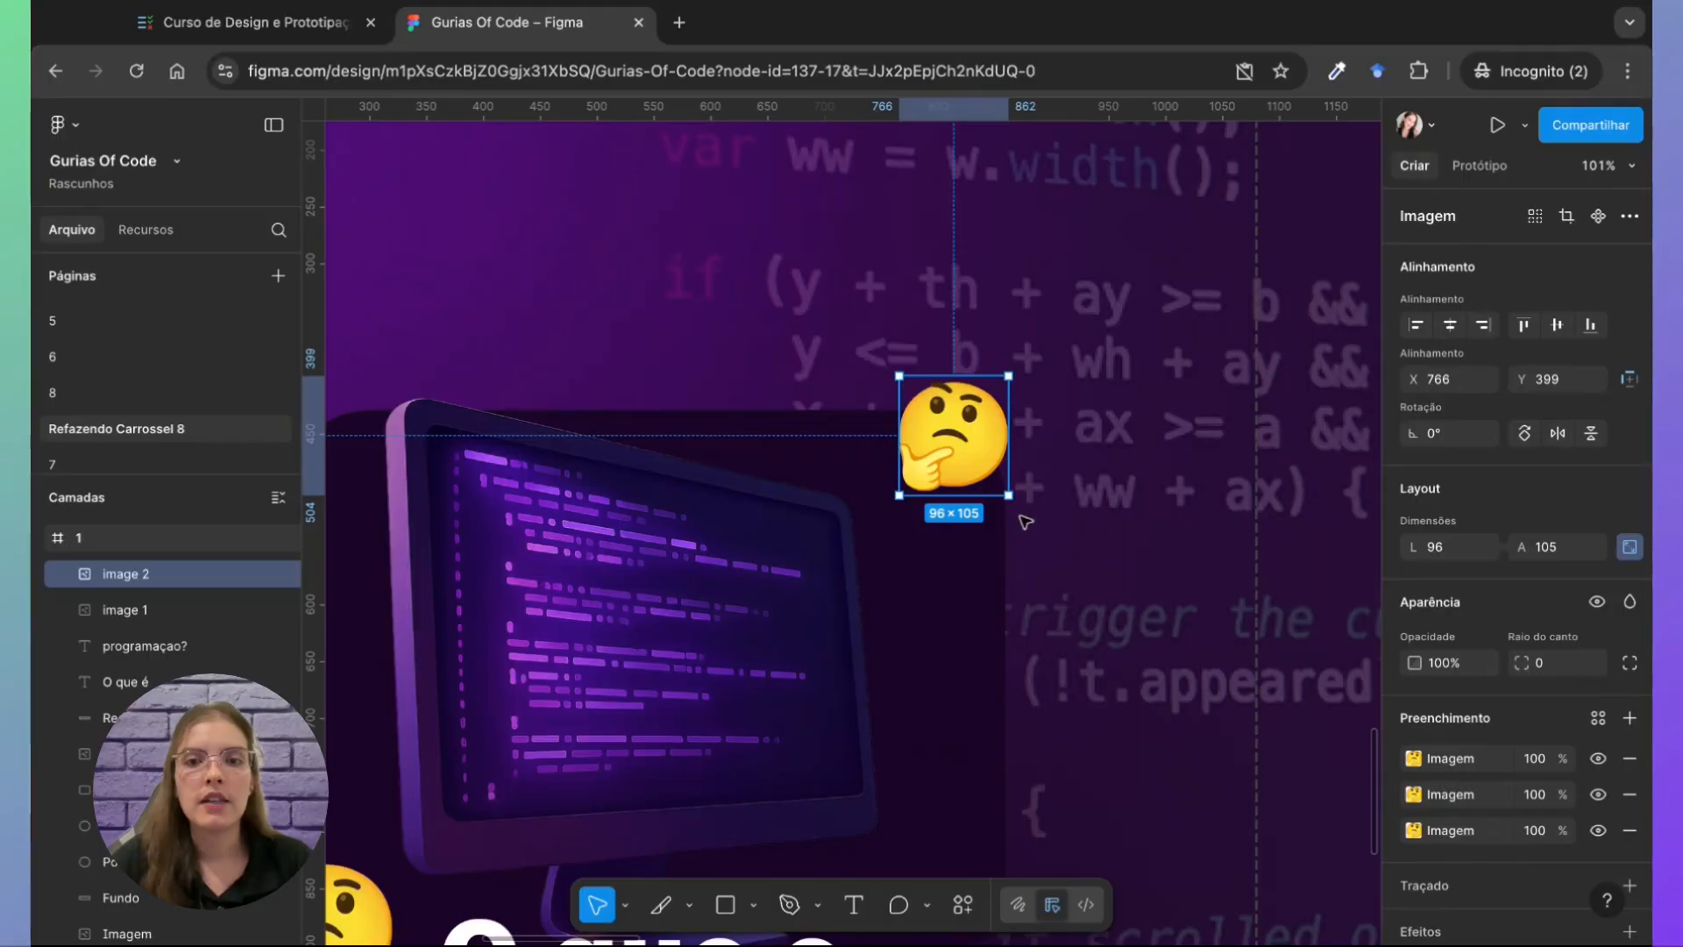
drag(1019, 503, 1081, 469)
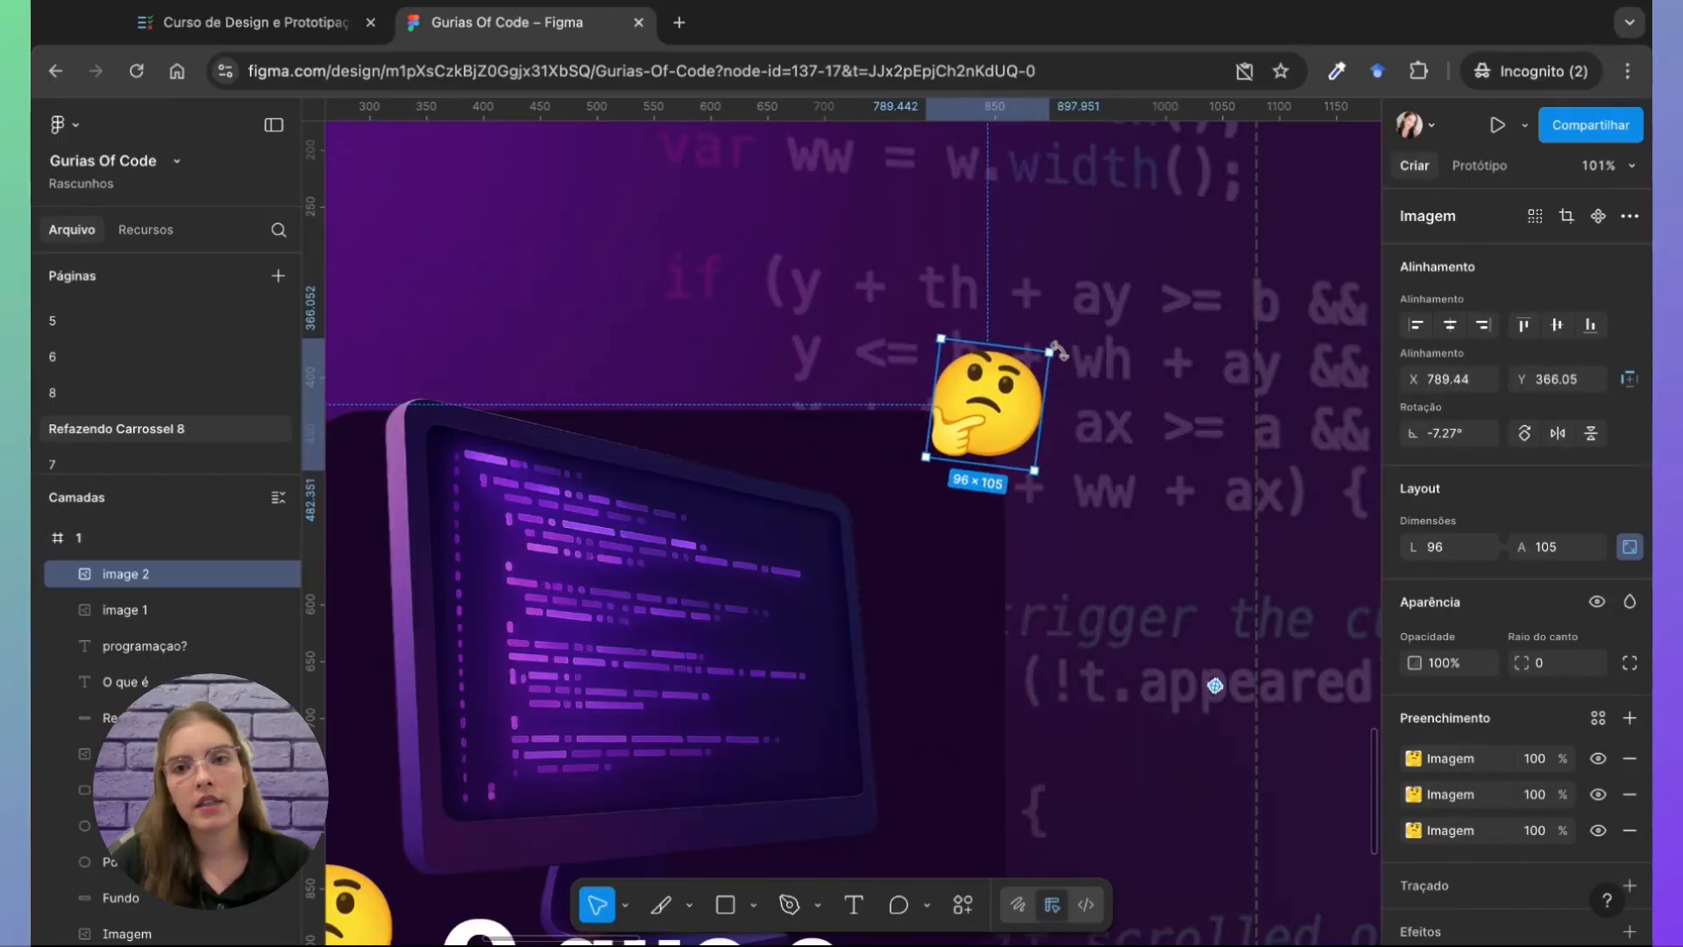
mouse_move(1059, 351)
mouse_down()
mouse_move(877, 357)
mouse_move(951, 318)
mouse_move(926, 337)
mouse_up()
scroll(1089, 286, left, 1)
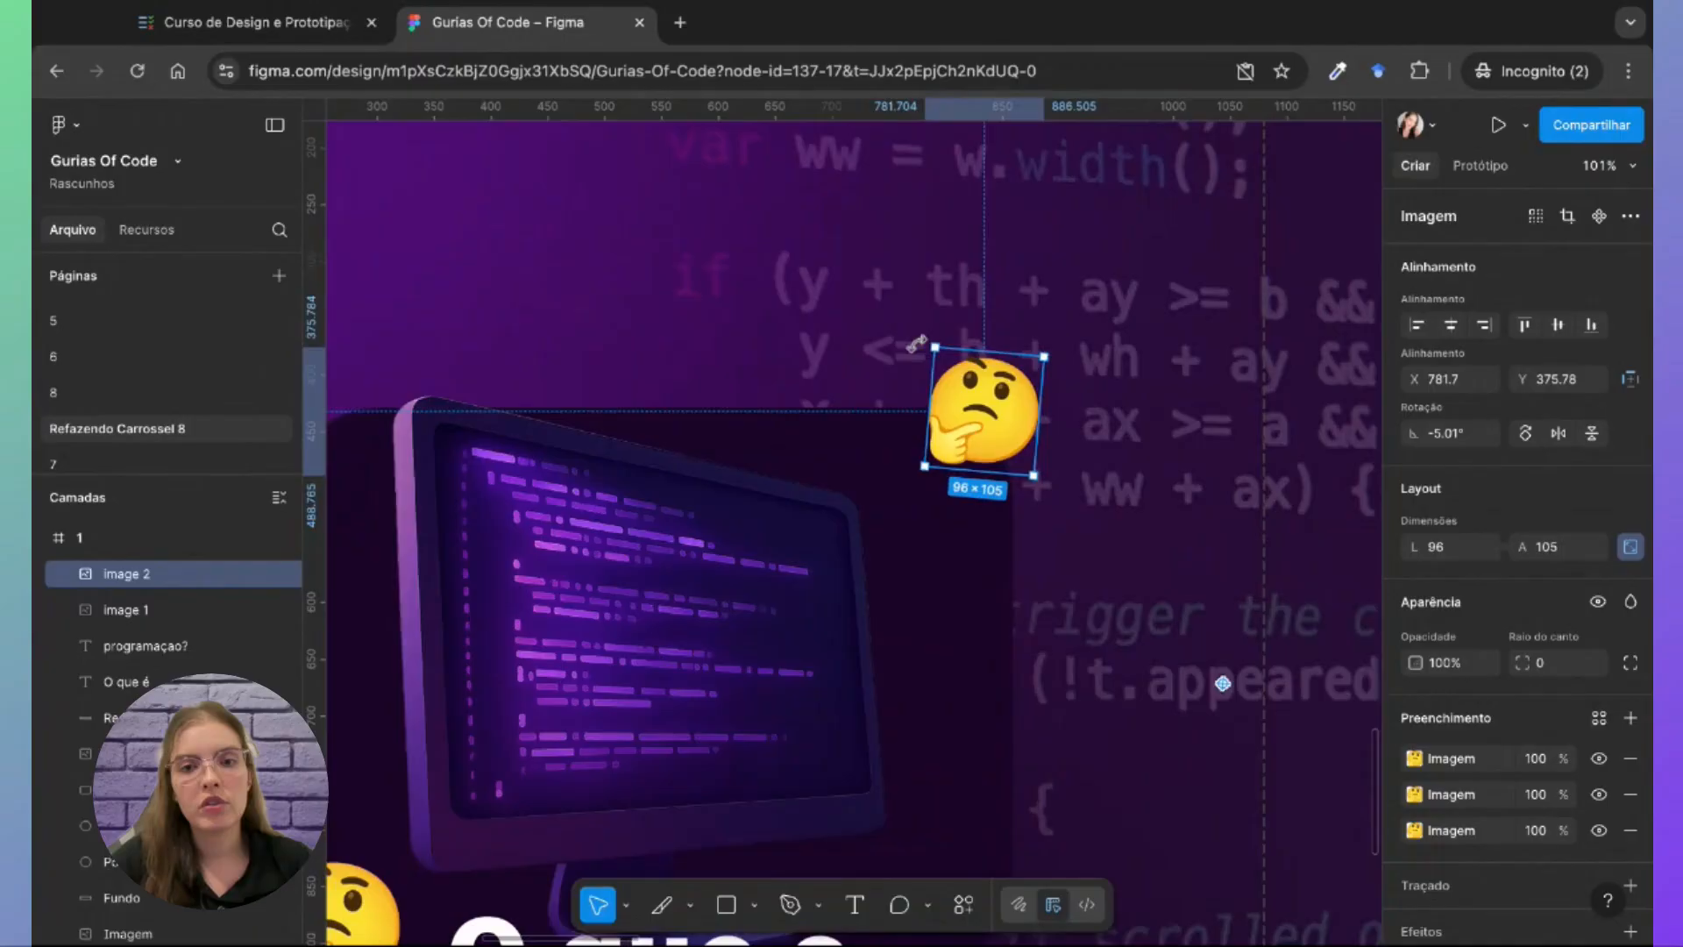
Step: Compare the emoji sizes and placement in the original cover with those in frame 1
scroll(1089, 286, down, 5)
scroll(1089, 286, left, 4)
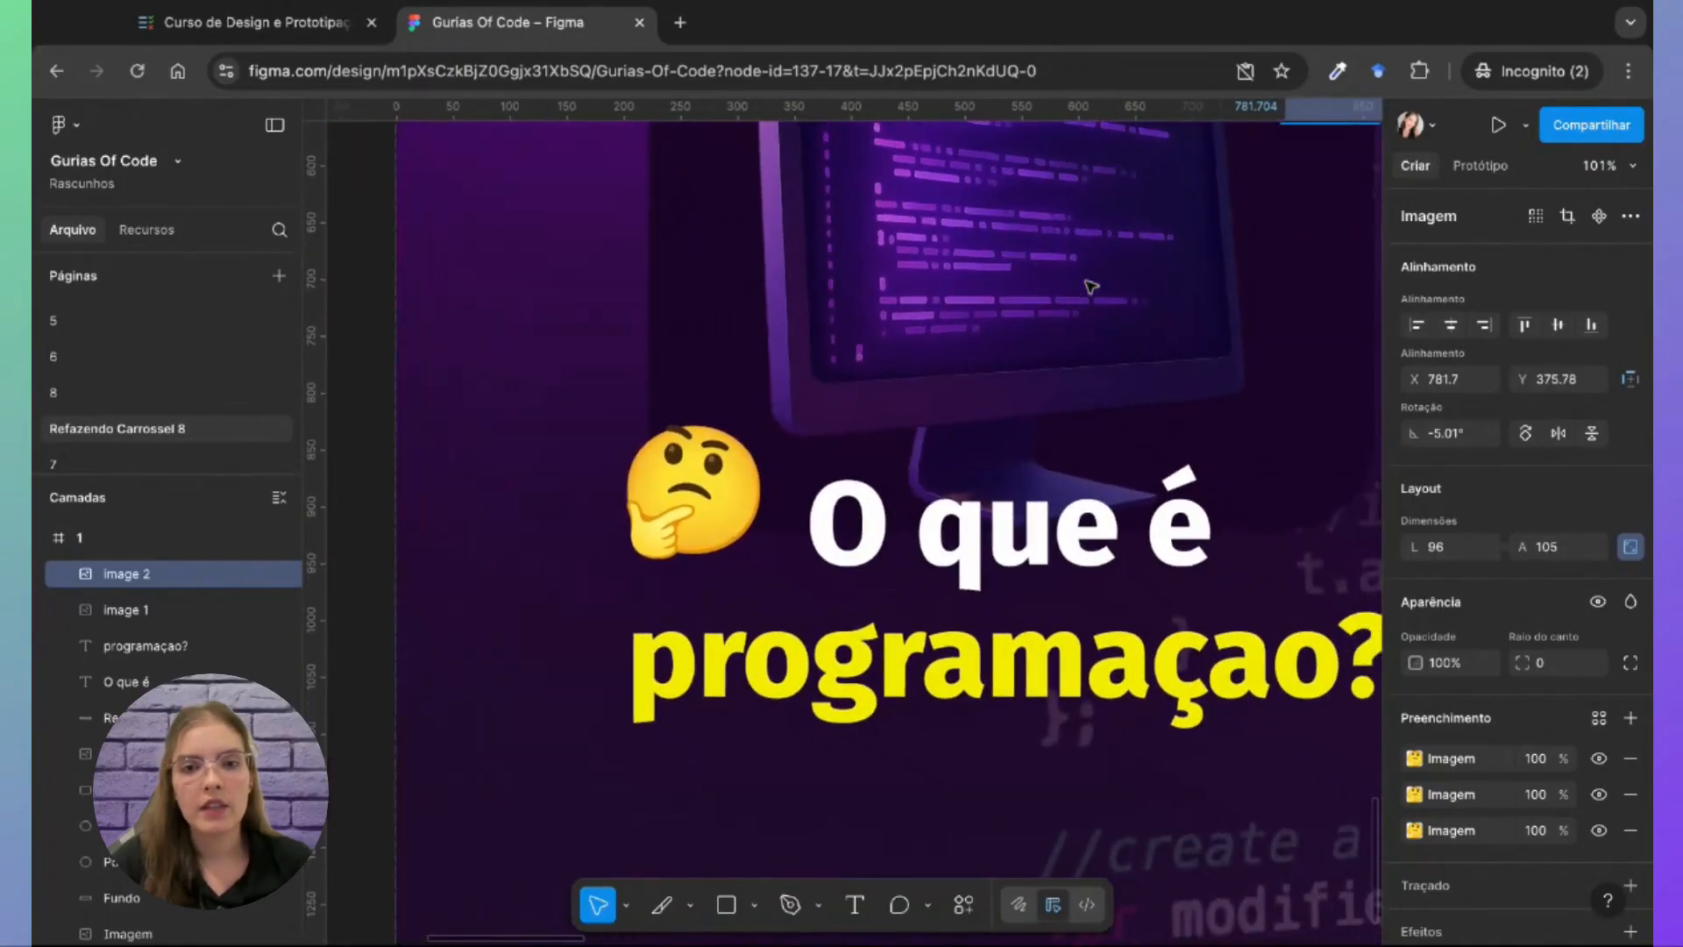
scroll(1021, 357, down, 10)
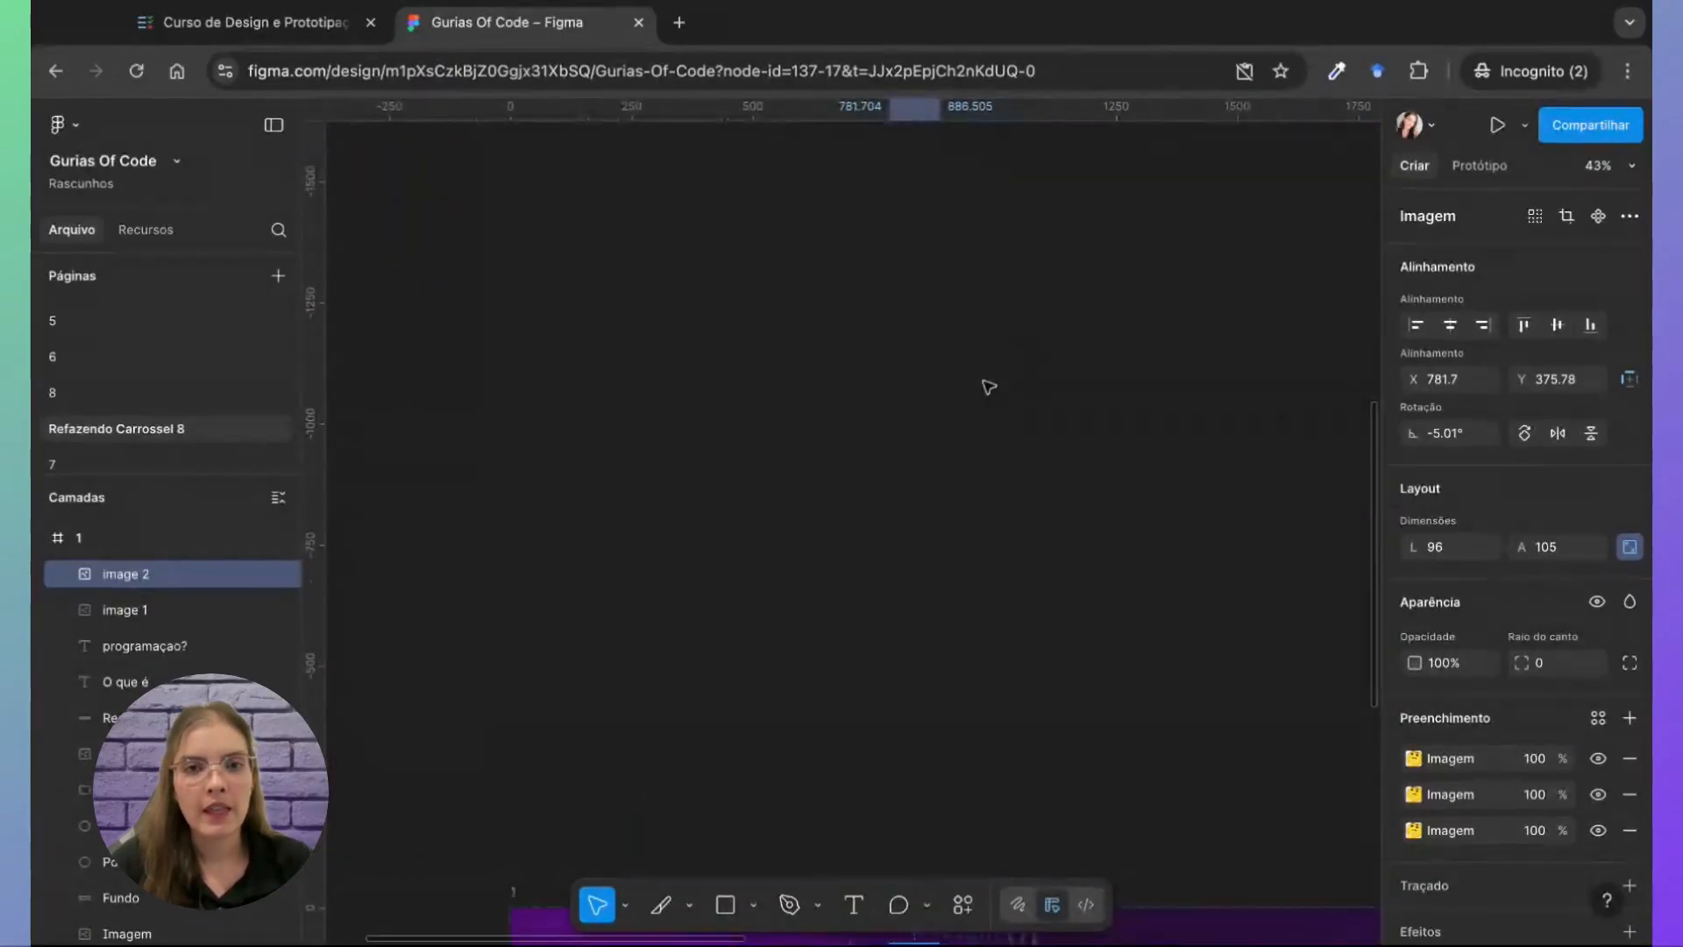
scroll(989, 386, up, 3)
scroll(989, 387, left, 2)
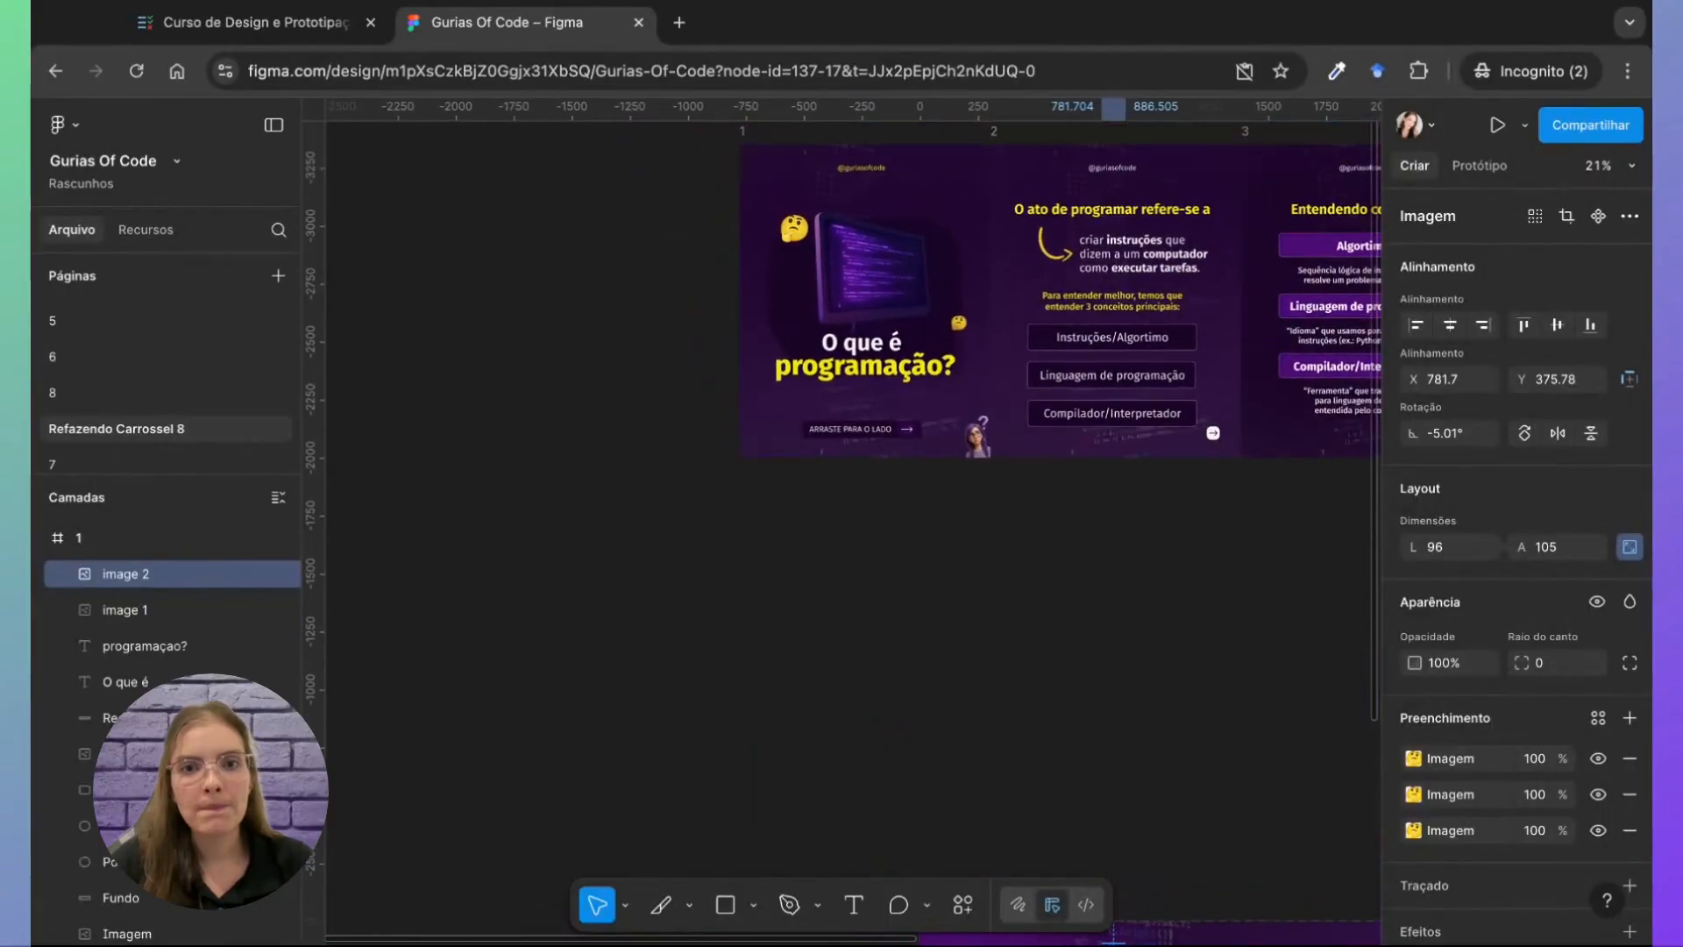
scroll(989, 387, down, 2)
scroll(988, 387, right, 1)
scroll(1008, 390, down, 3)
scroll(1008, 390, right, 2)
scroll(1008, 390, up, 5)
scroll(1008, 390, down, 3)
scroll(1008, 390, left, 2)
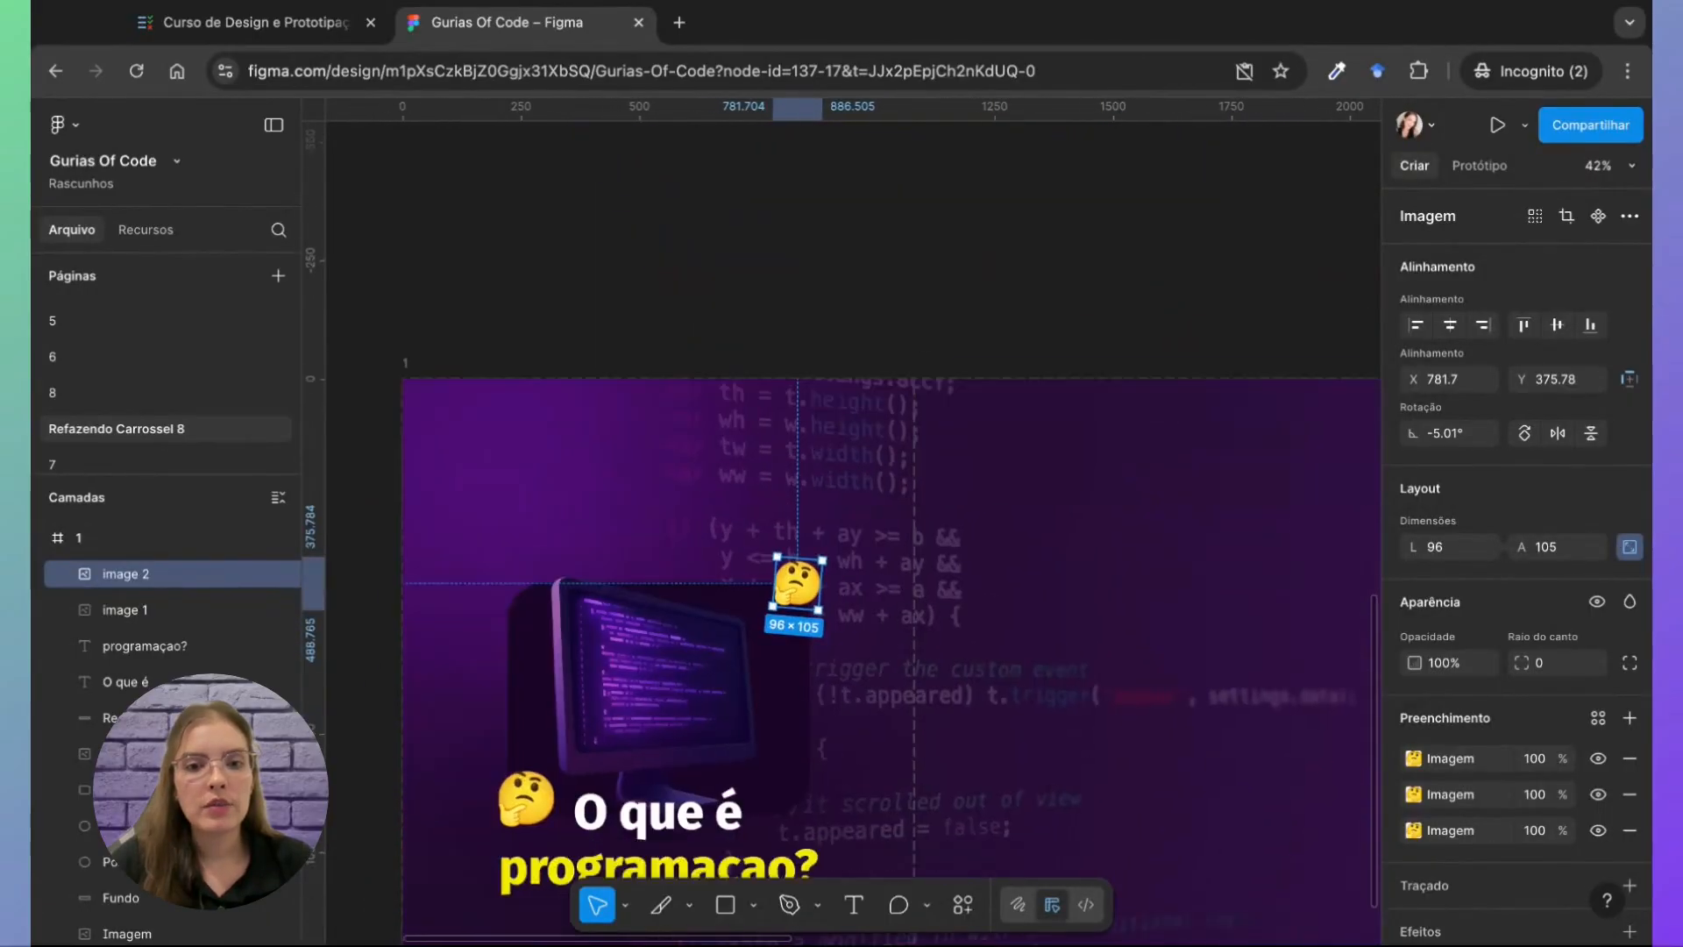
Step: Scale down the emoji beside "O que é" with the Scale tool and shift it slightly left of the title
click(439, 594)
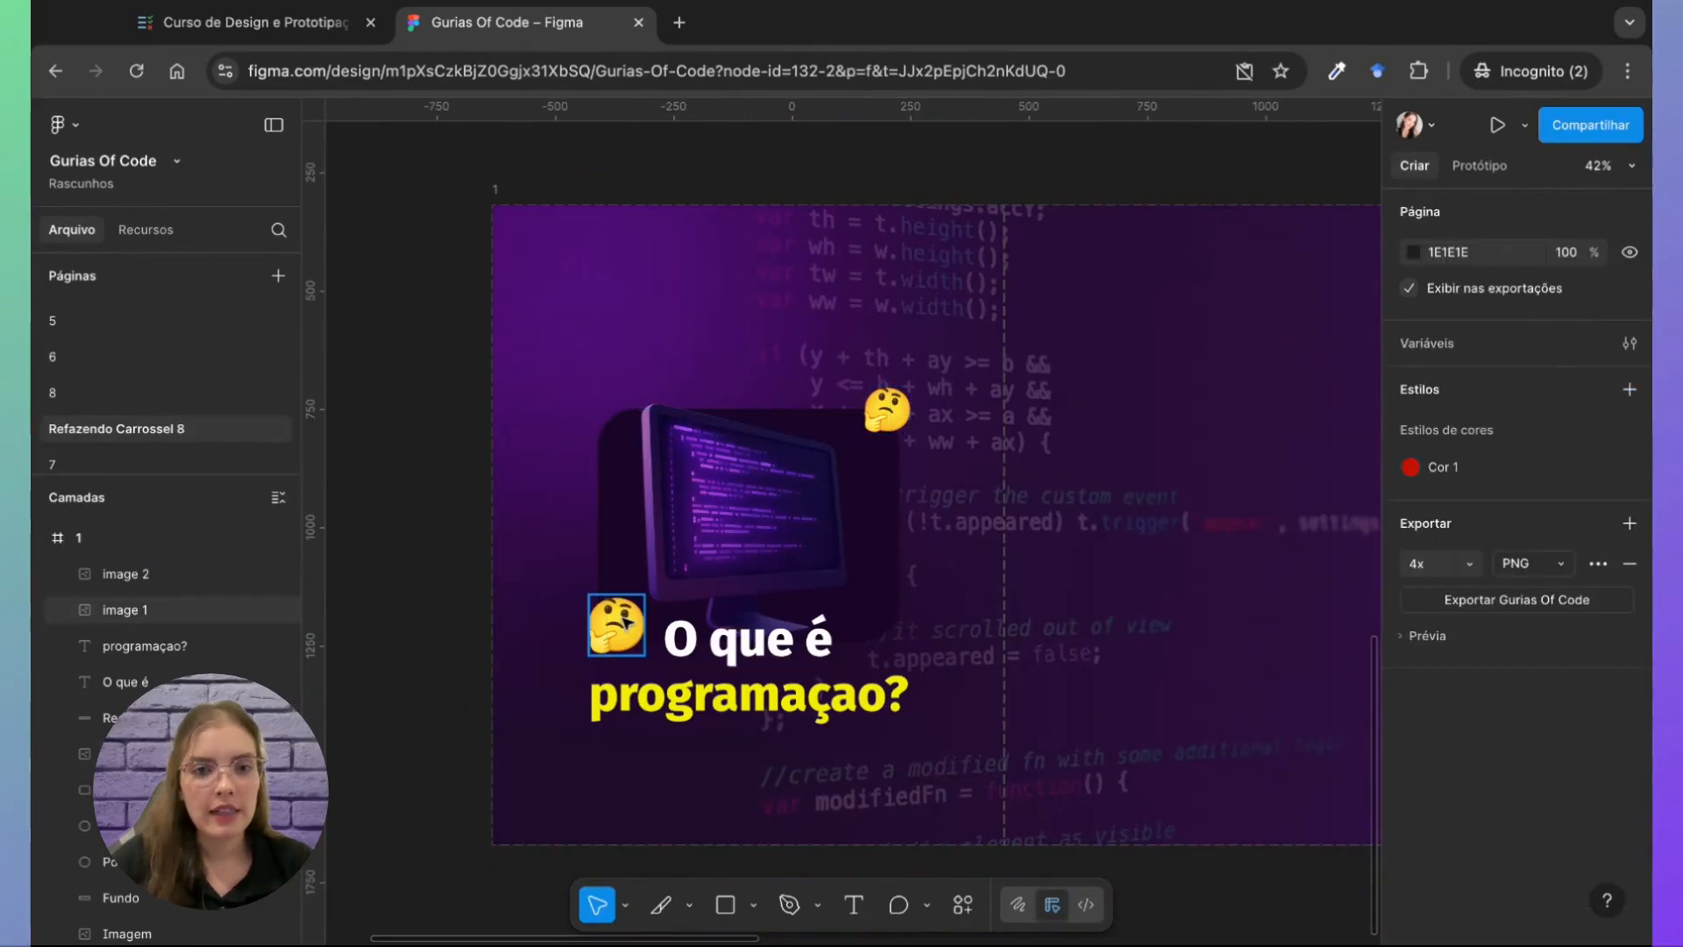
click(622, 626)
key(k)
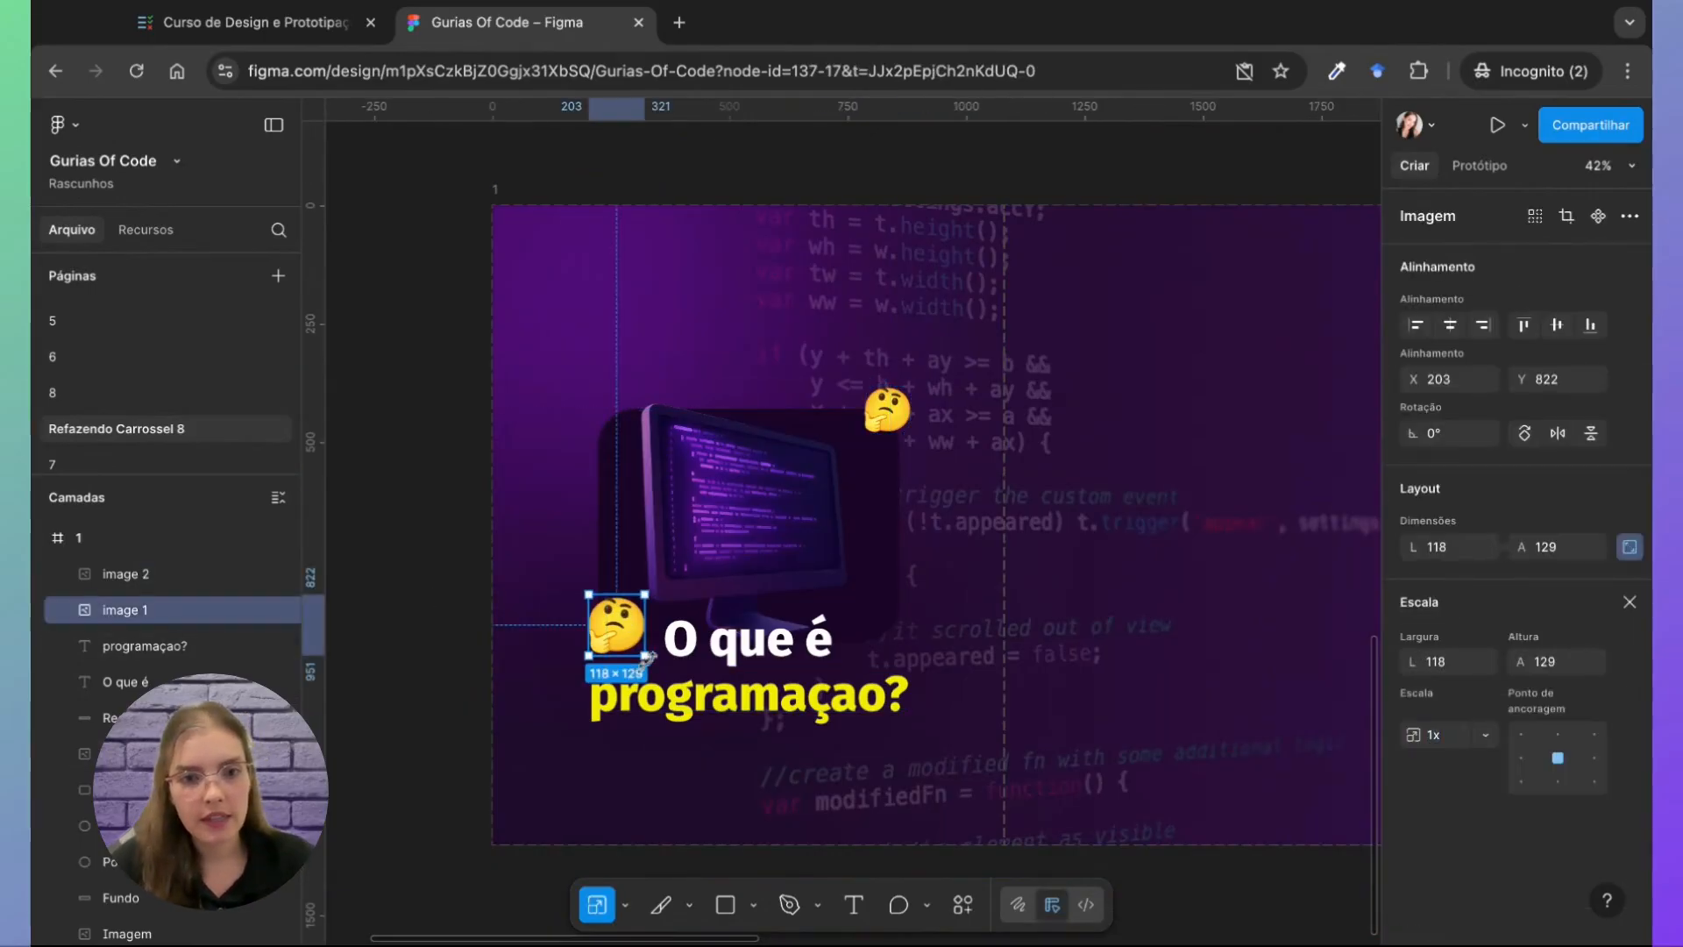
drag(644, 656, 619, 634)
click(533, 462)
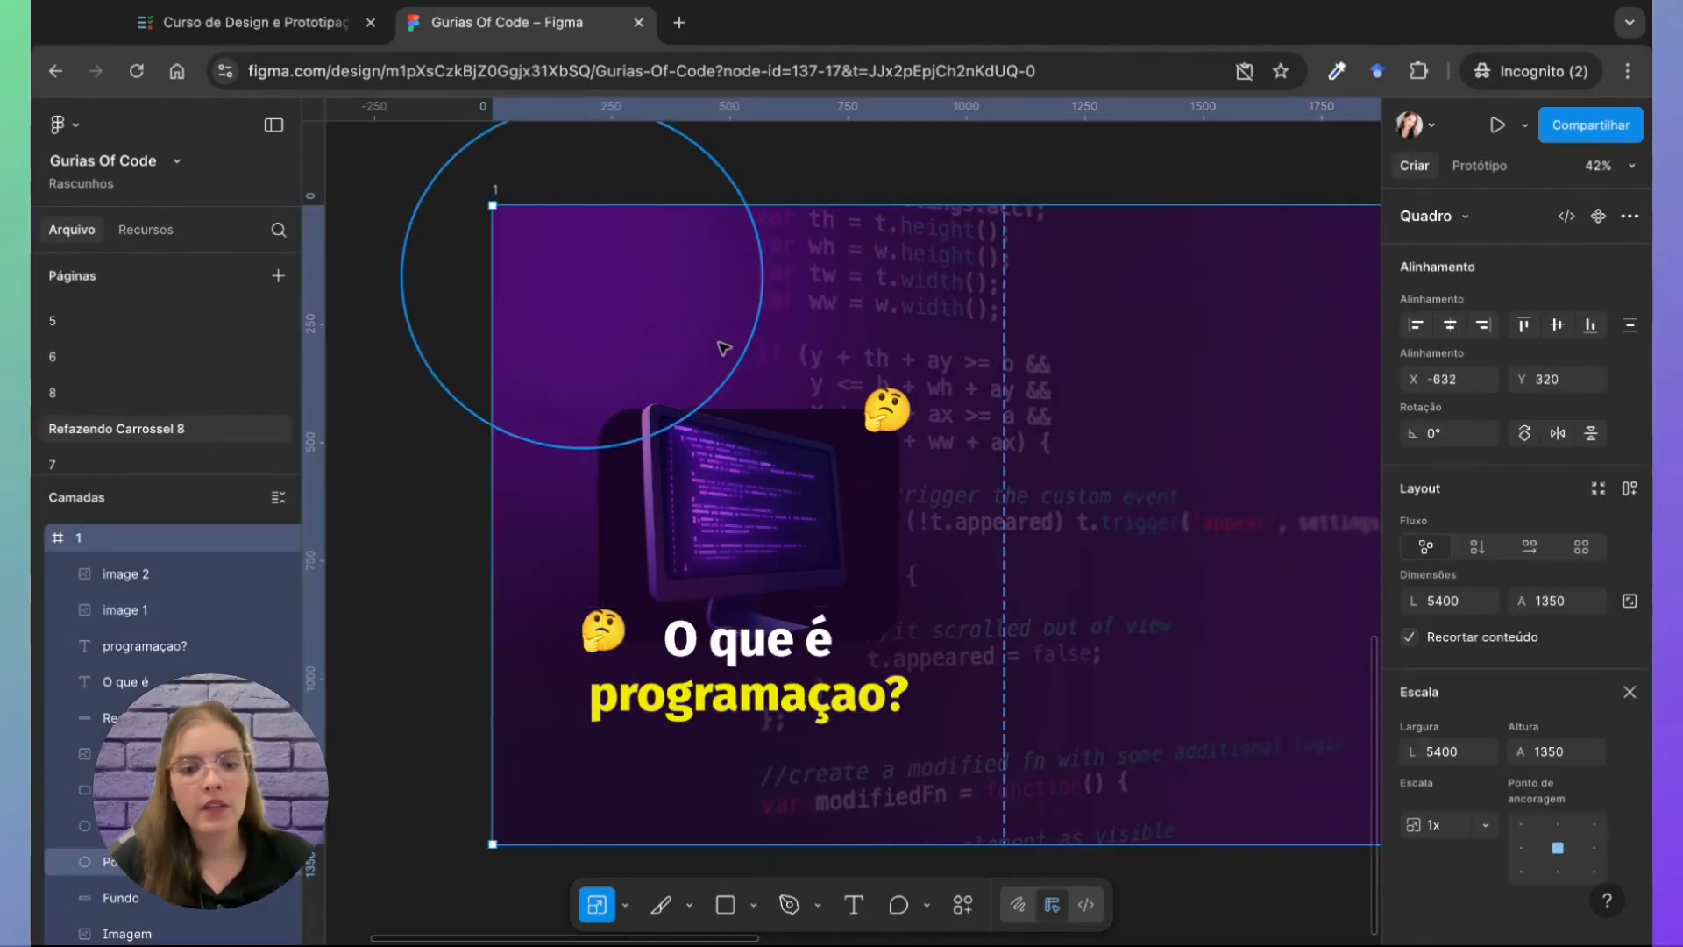
Step: Duplicate the yellow "programaçao?" text and place the copy near frame 1's upper edge at about X 202, Y 88
click(764, 711)
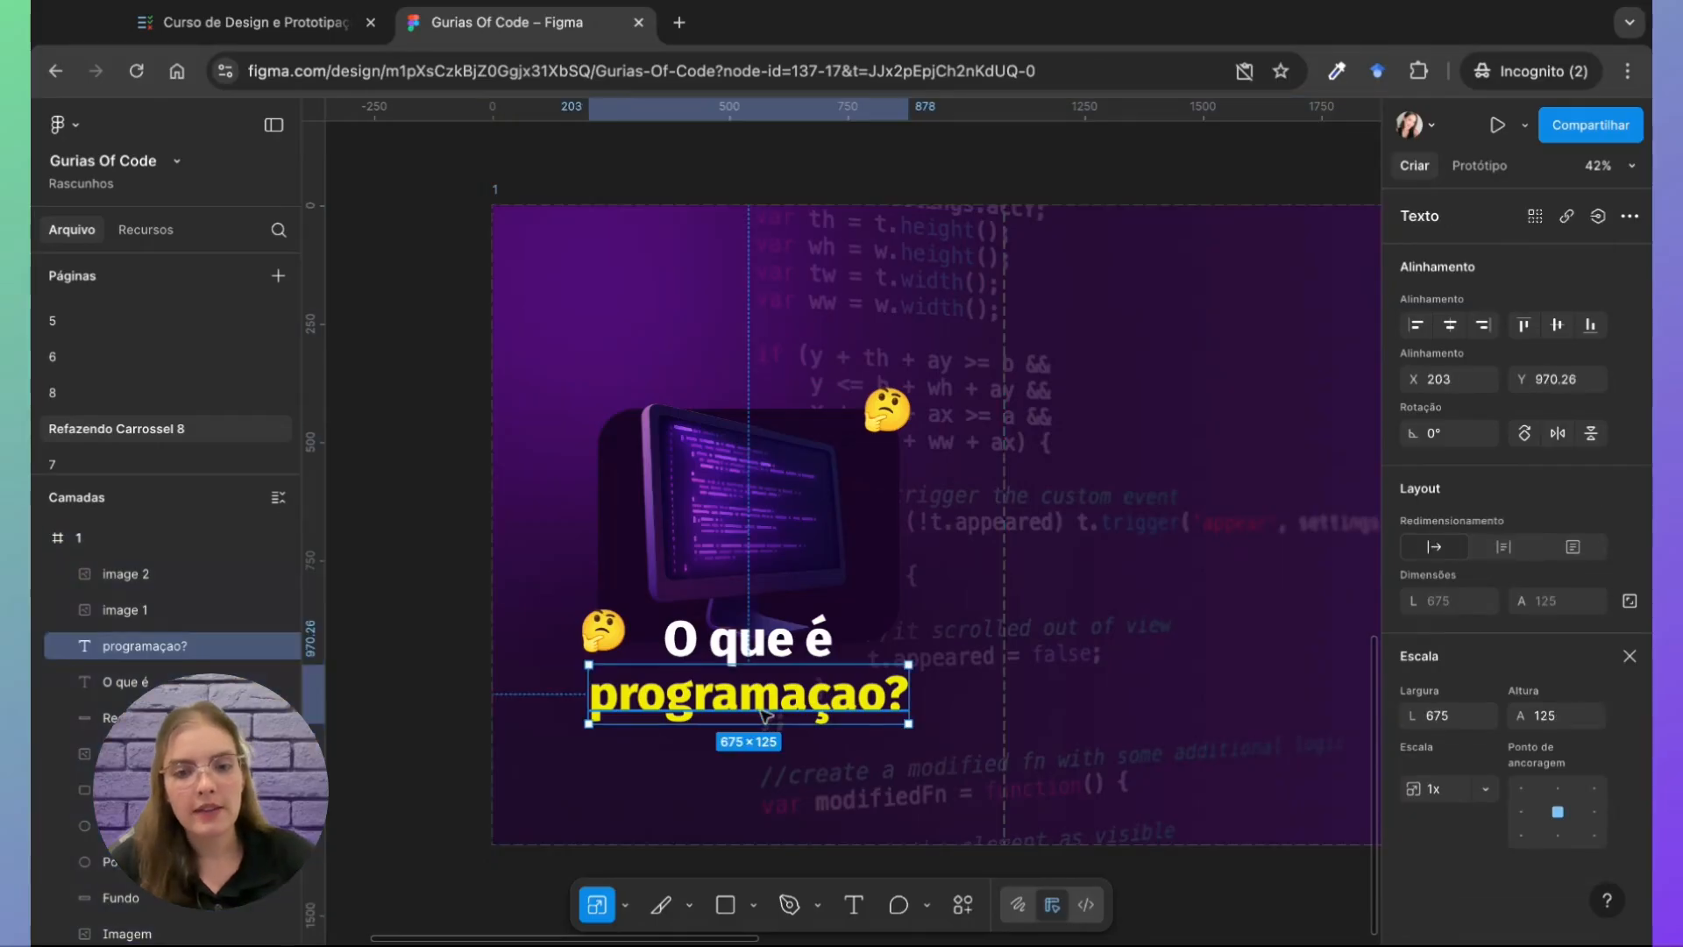
drag(763, 712, 685, 292)
key(shift+Left)
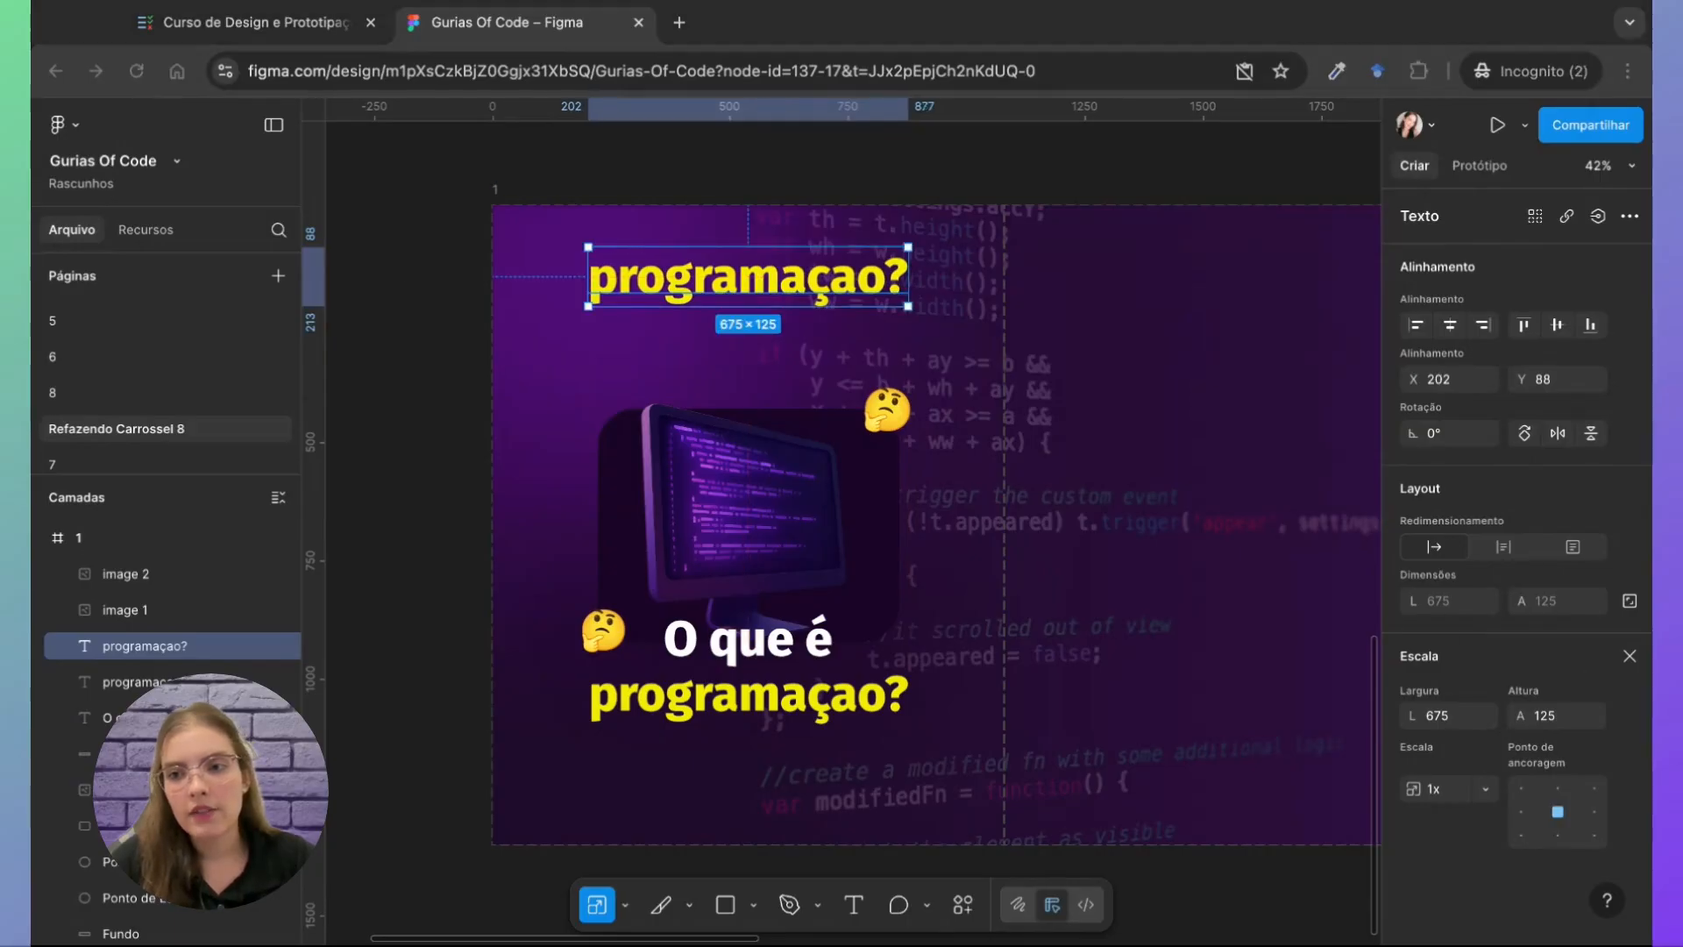
Step: Set the duplicated text's font weight to Regular and its size to 55
click(1630, 656)
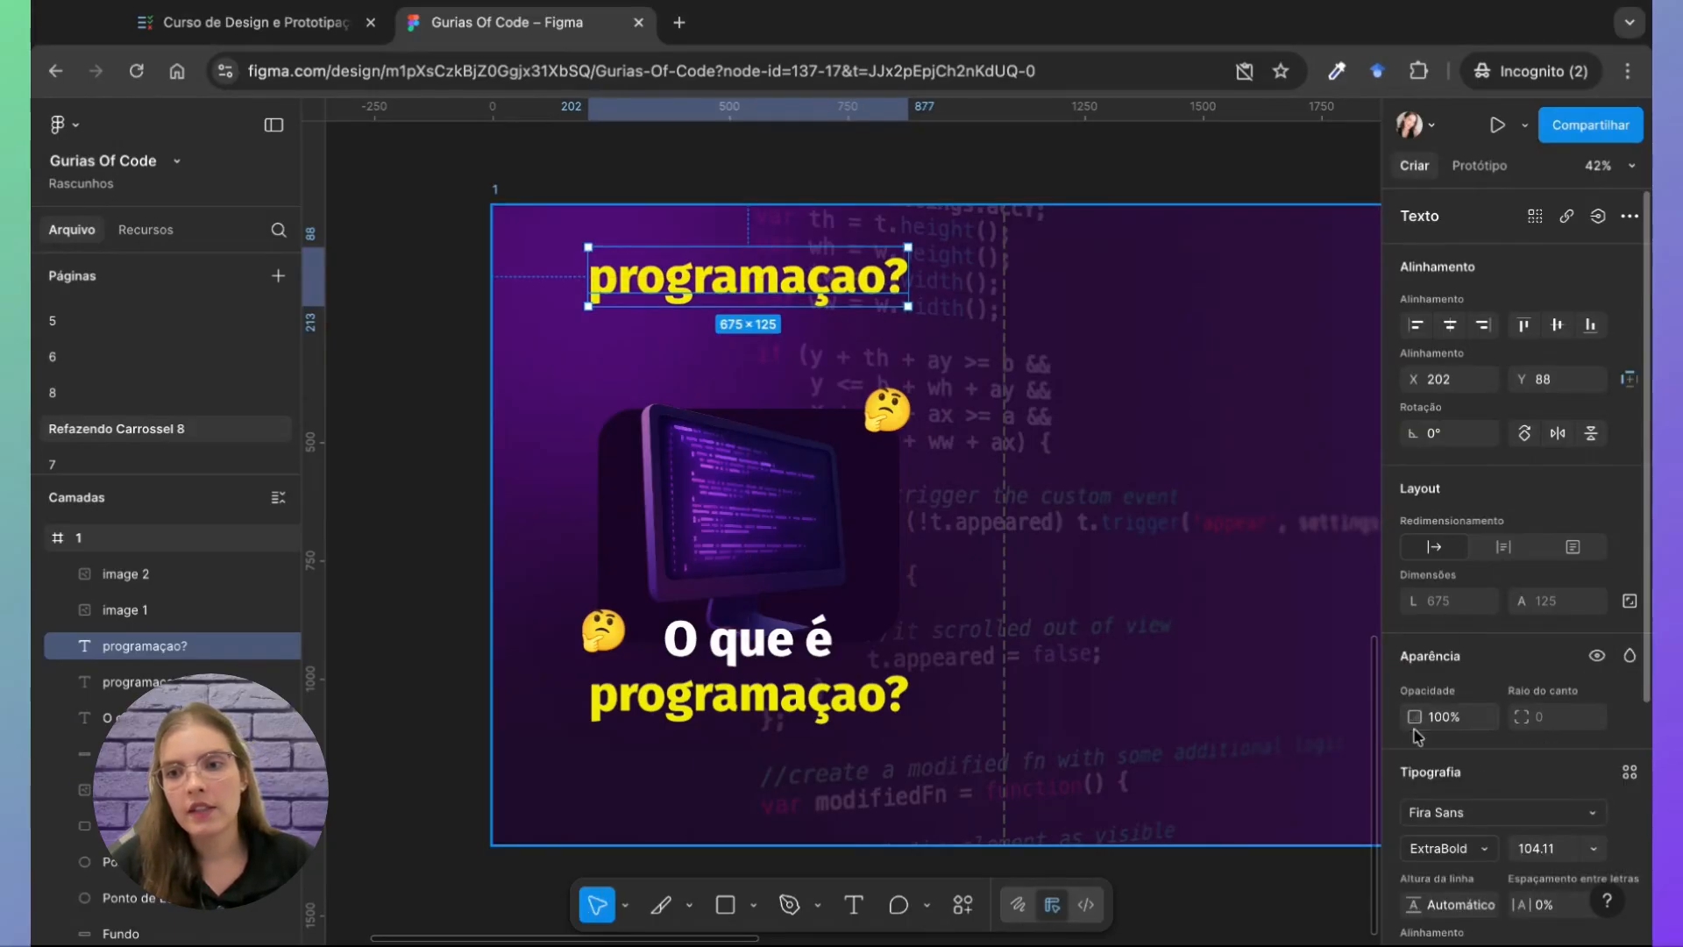
scroll(1455, 780, down, 1)
click(1457, 794)
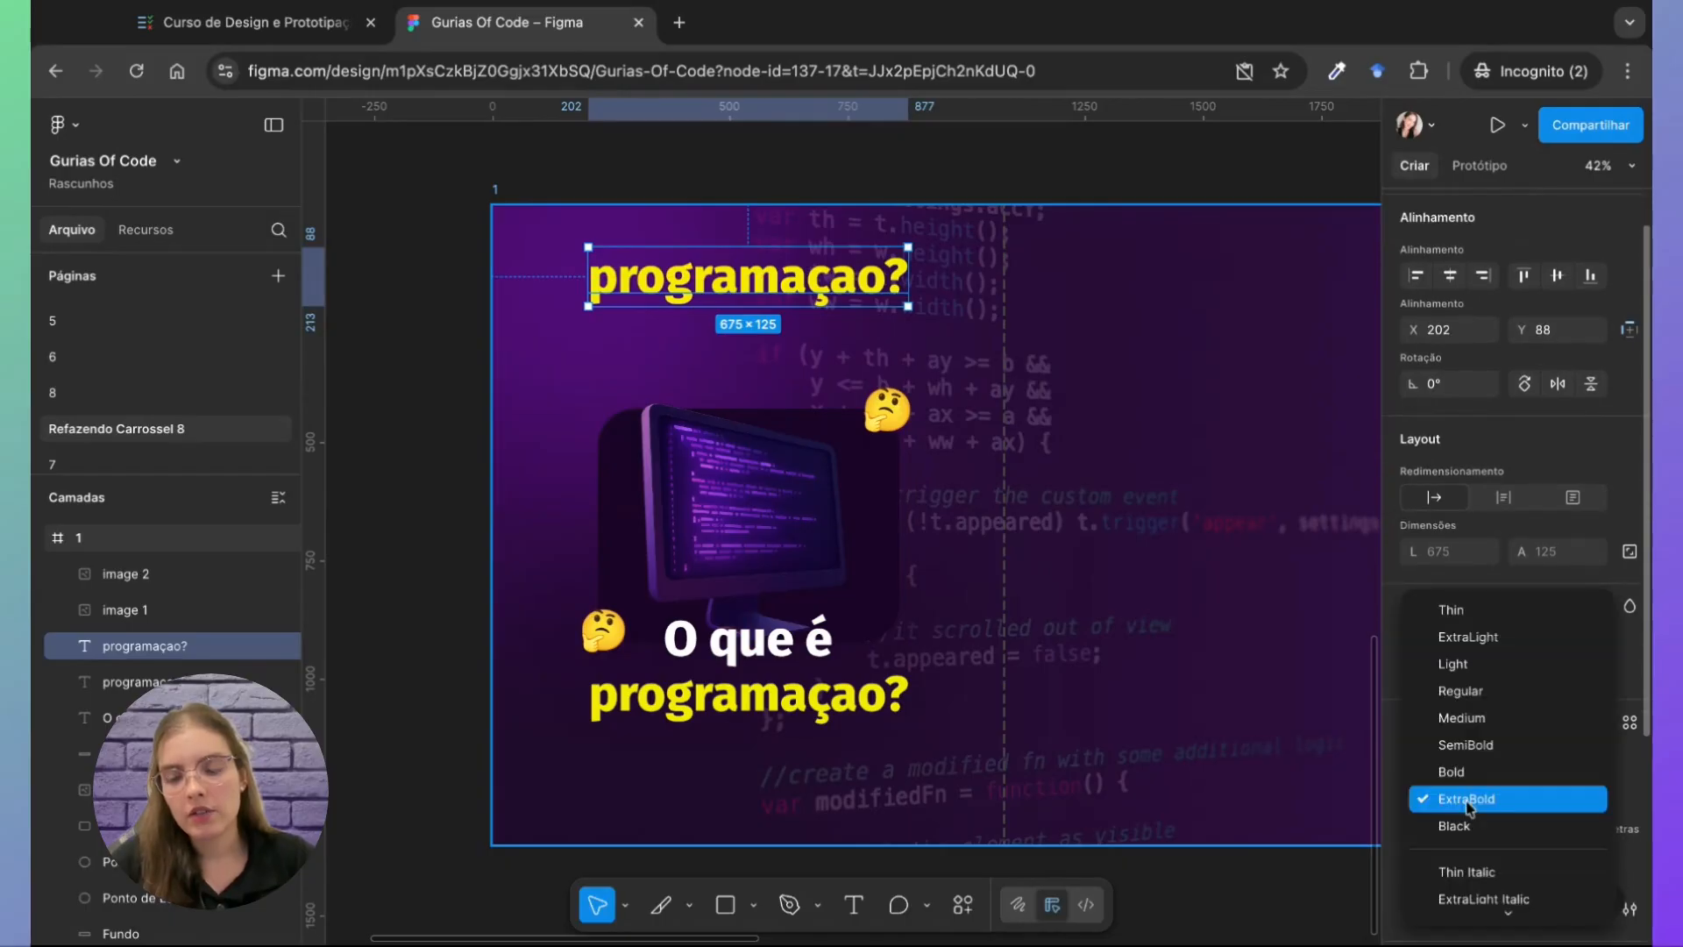
click(1470, 700)
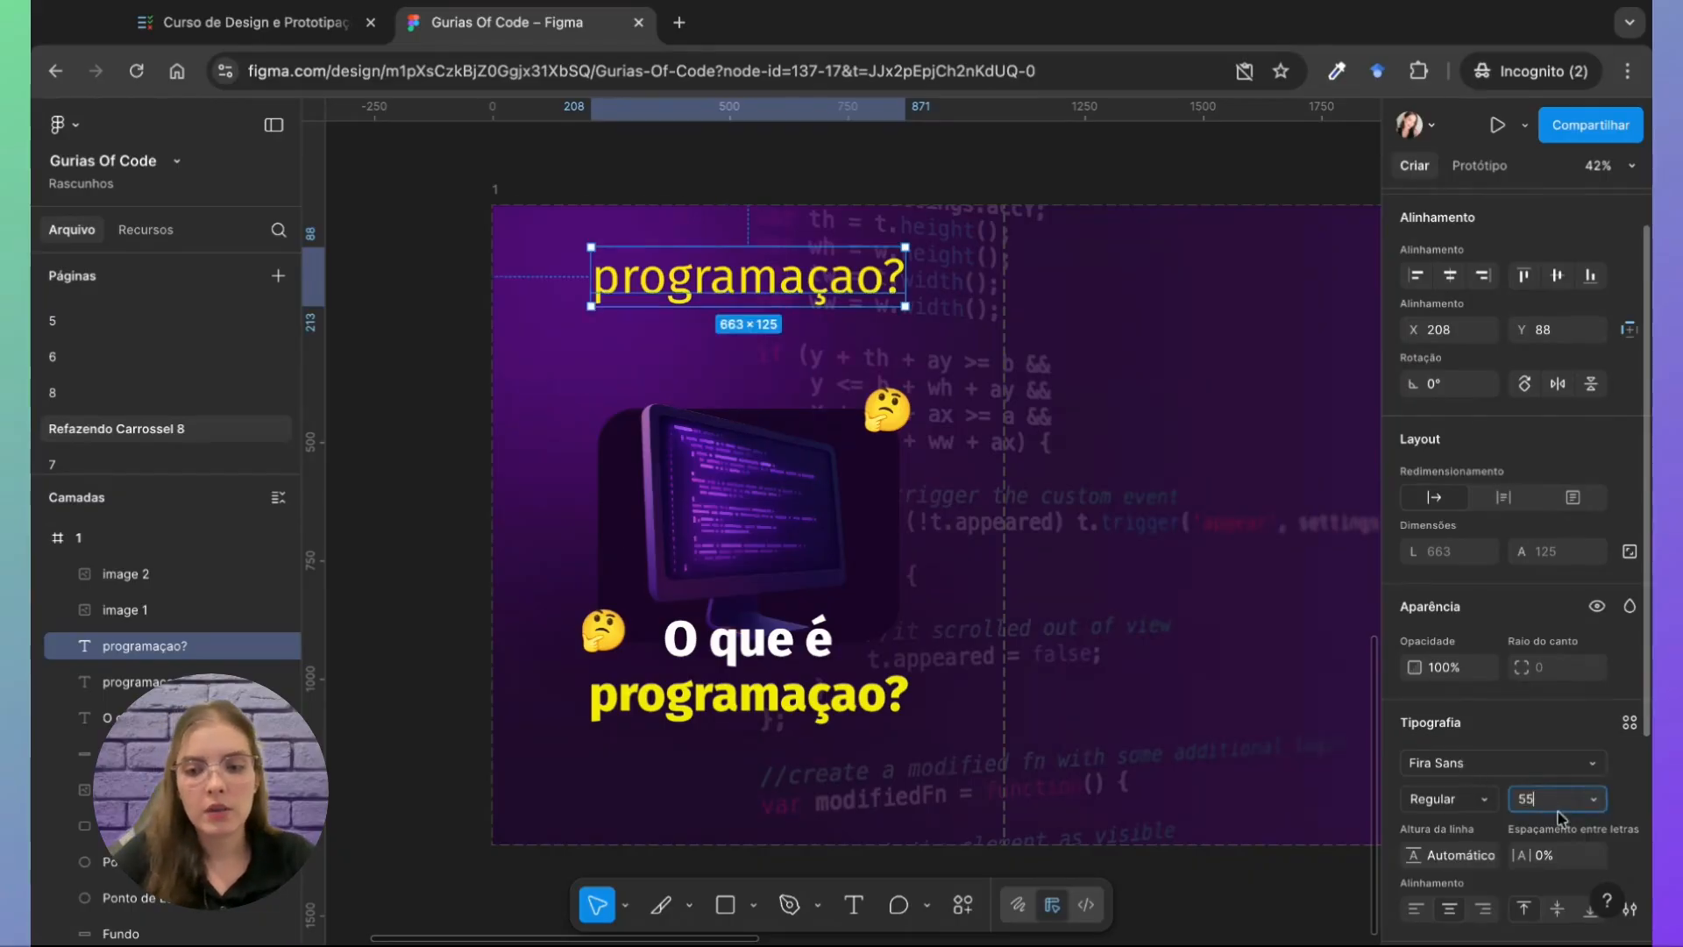
key(Return)
double_click(762, 276)
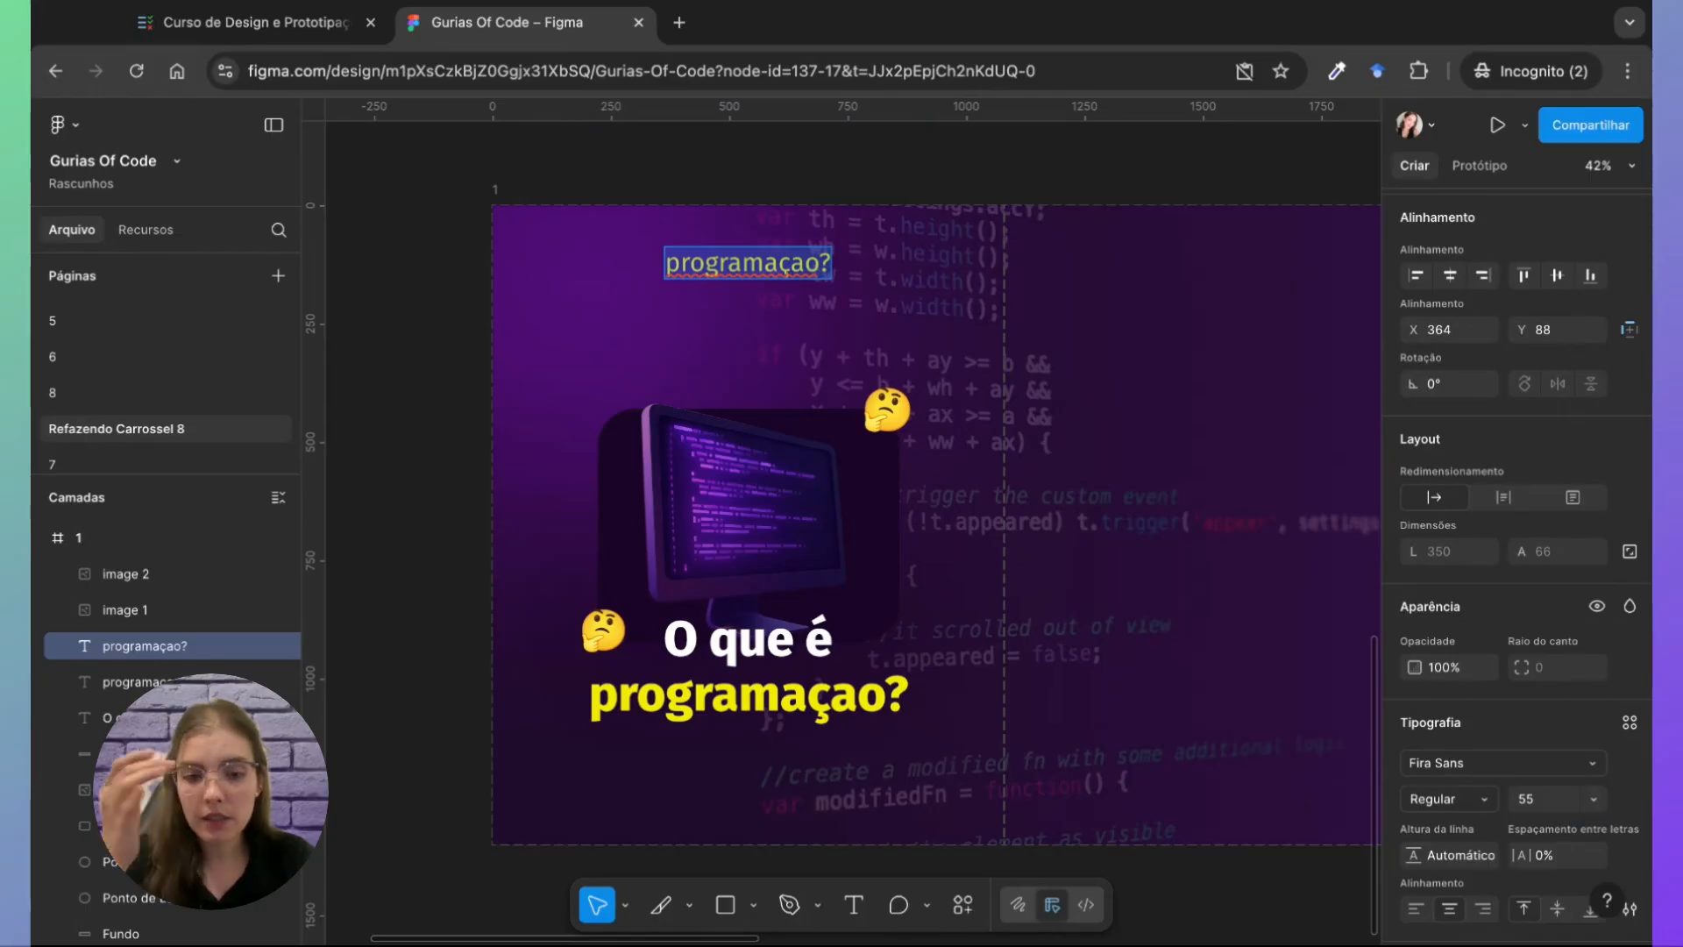
text(@g)
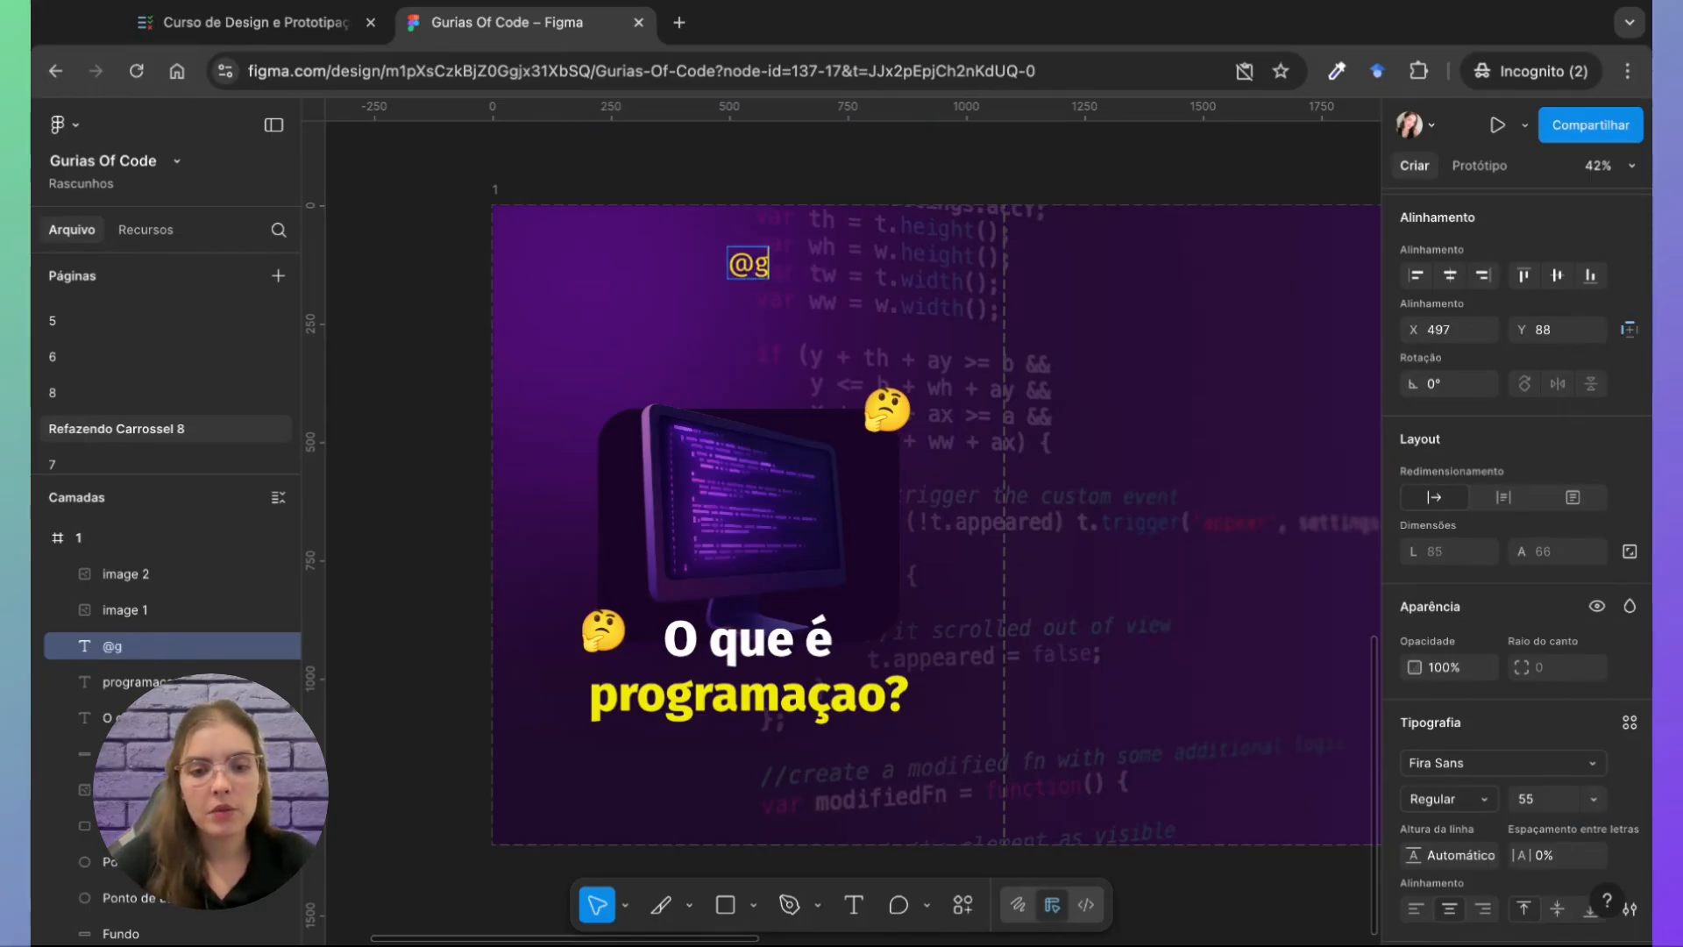
text(uriaSOFCI)
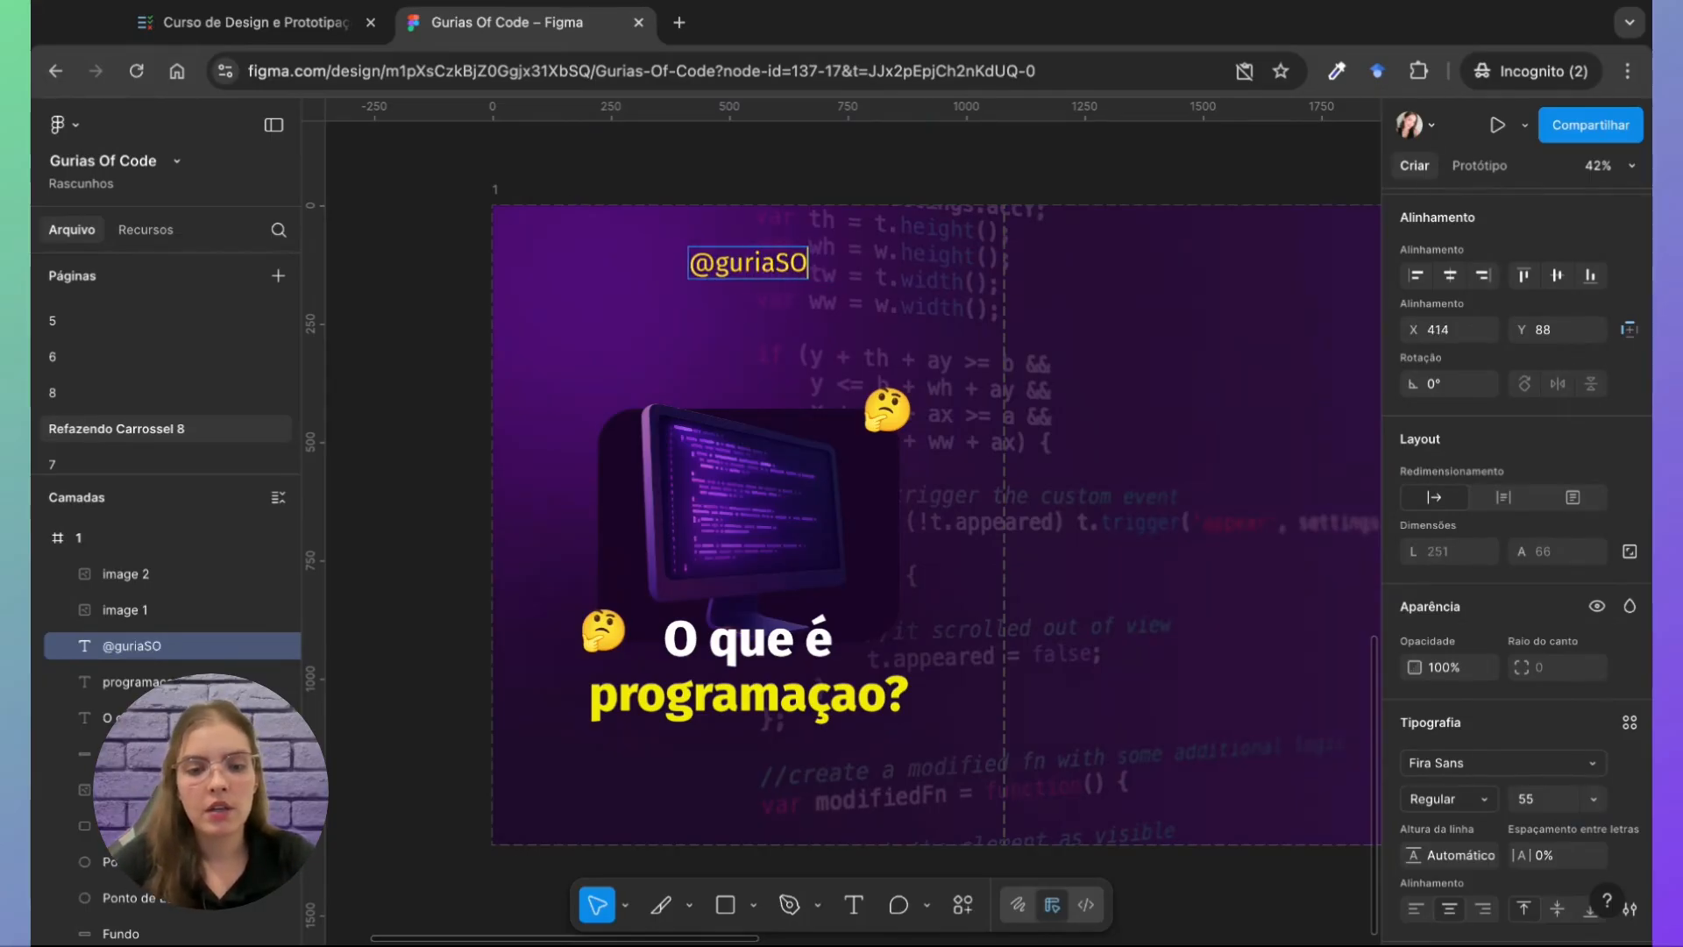
key(BackSpace)
key(BackSpace)
key(BackSpace)
key(BackSpace)
key(BackSpace)
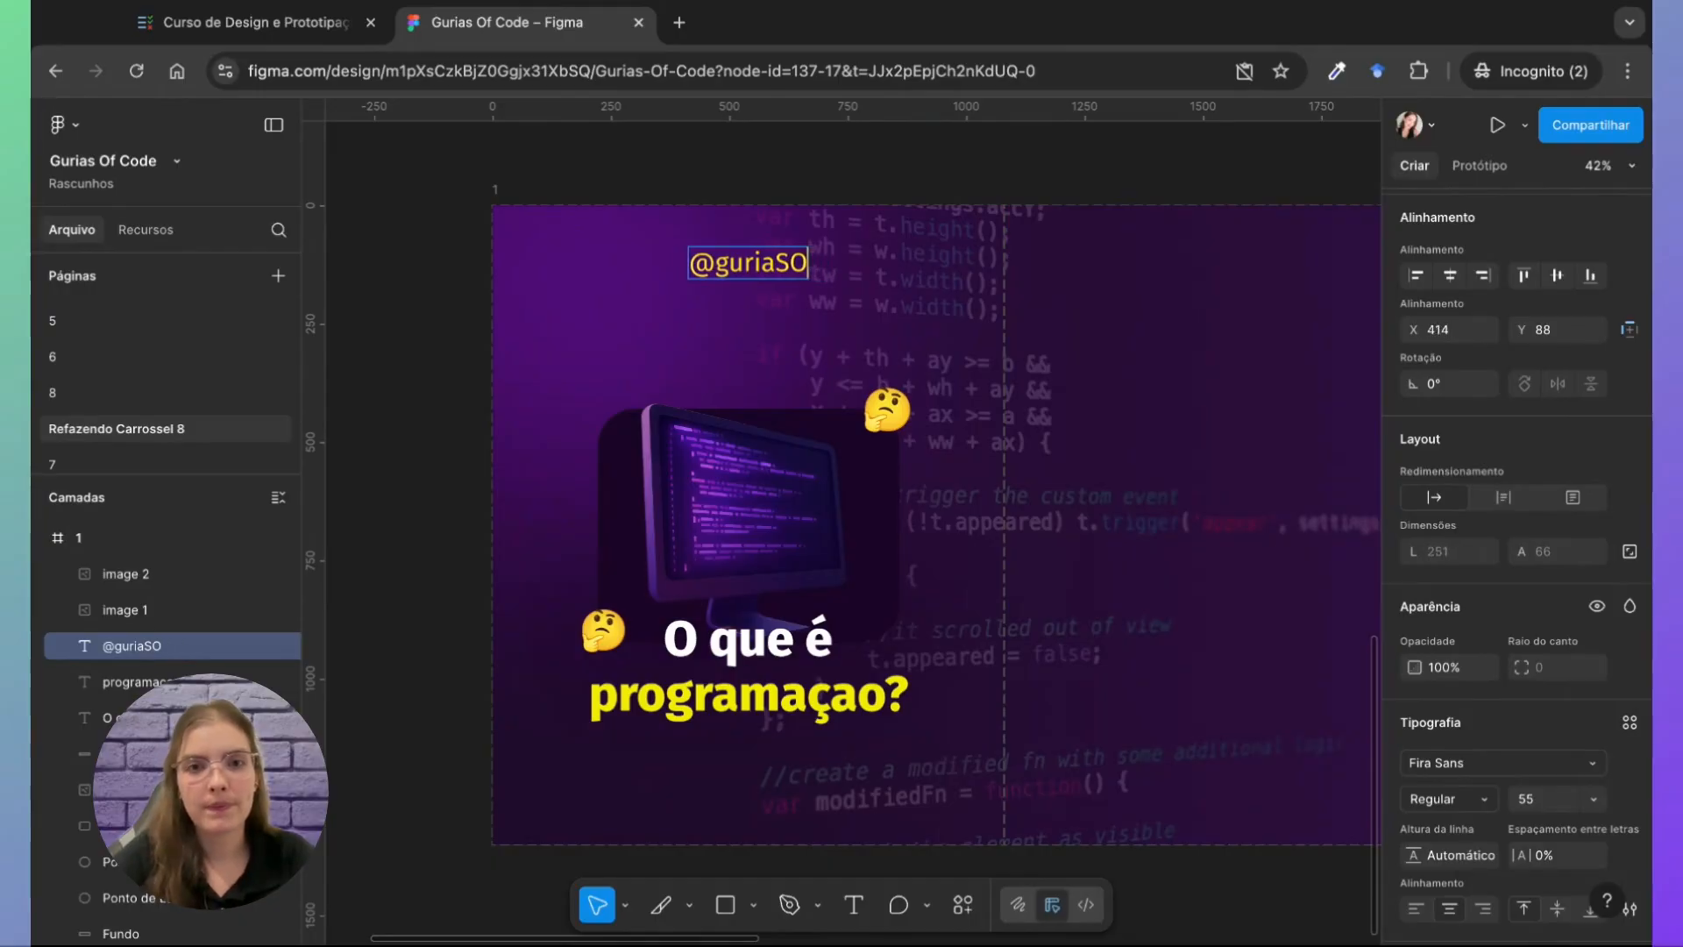
text(so)
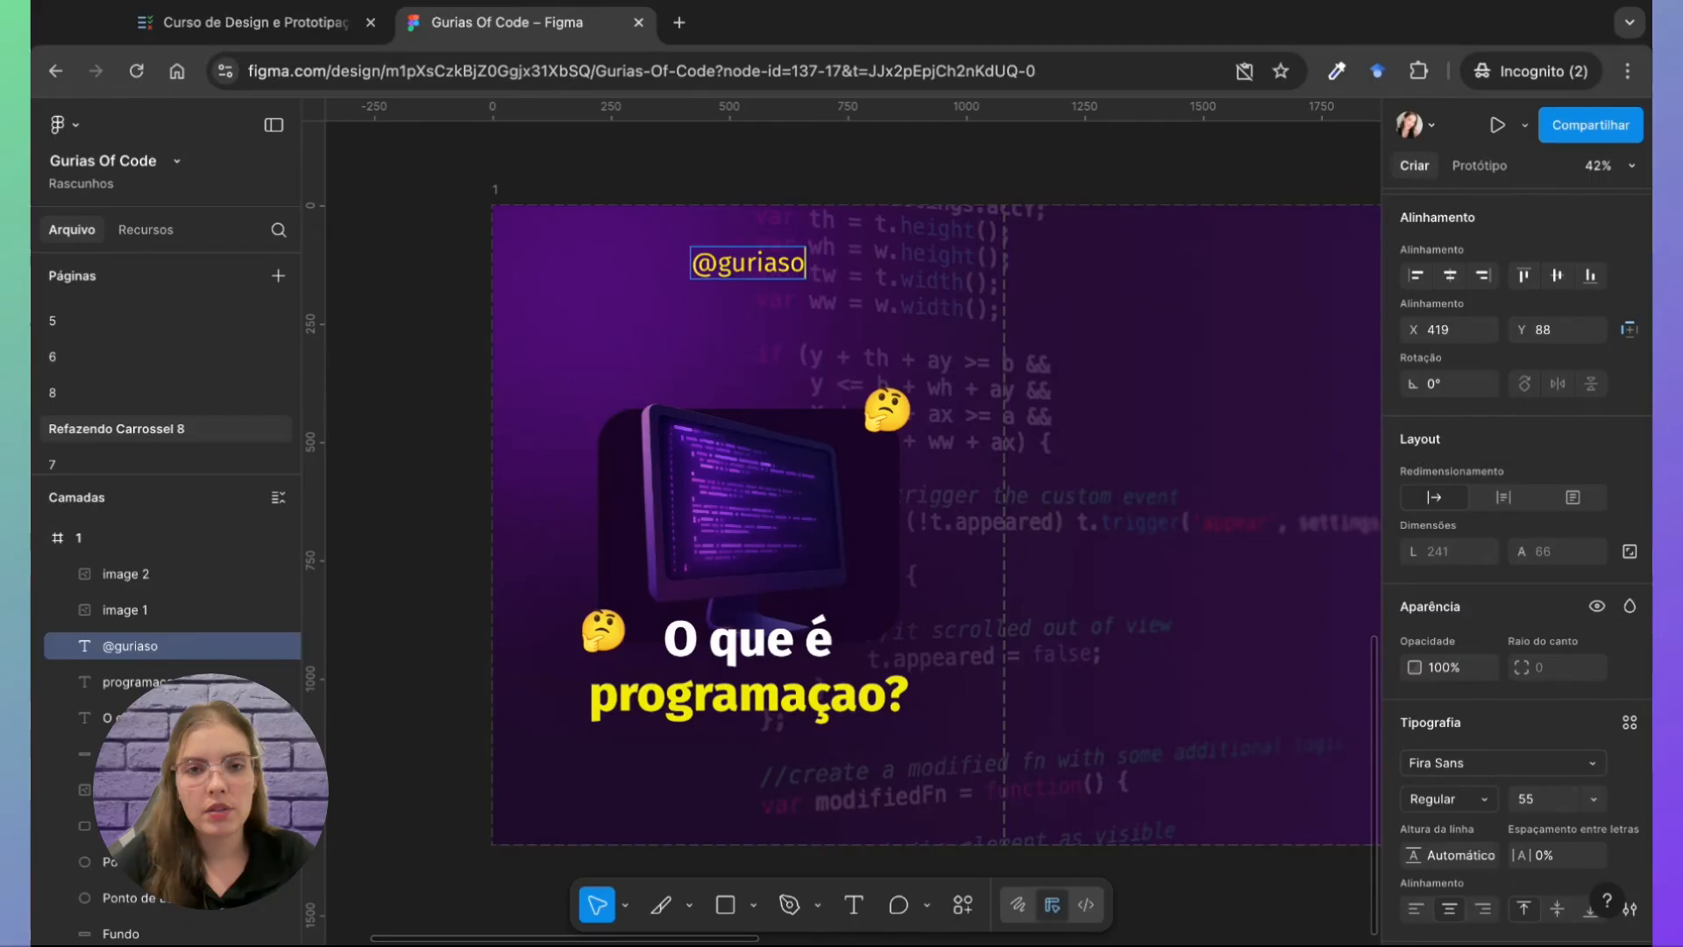
text(fcode)
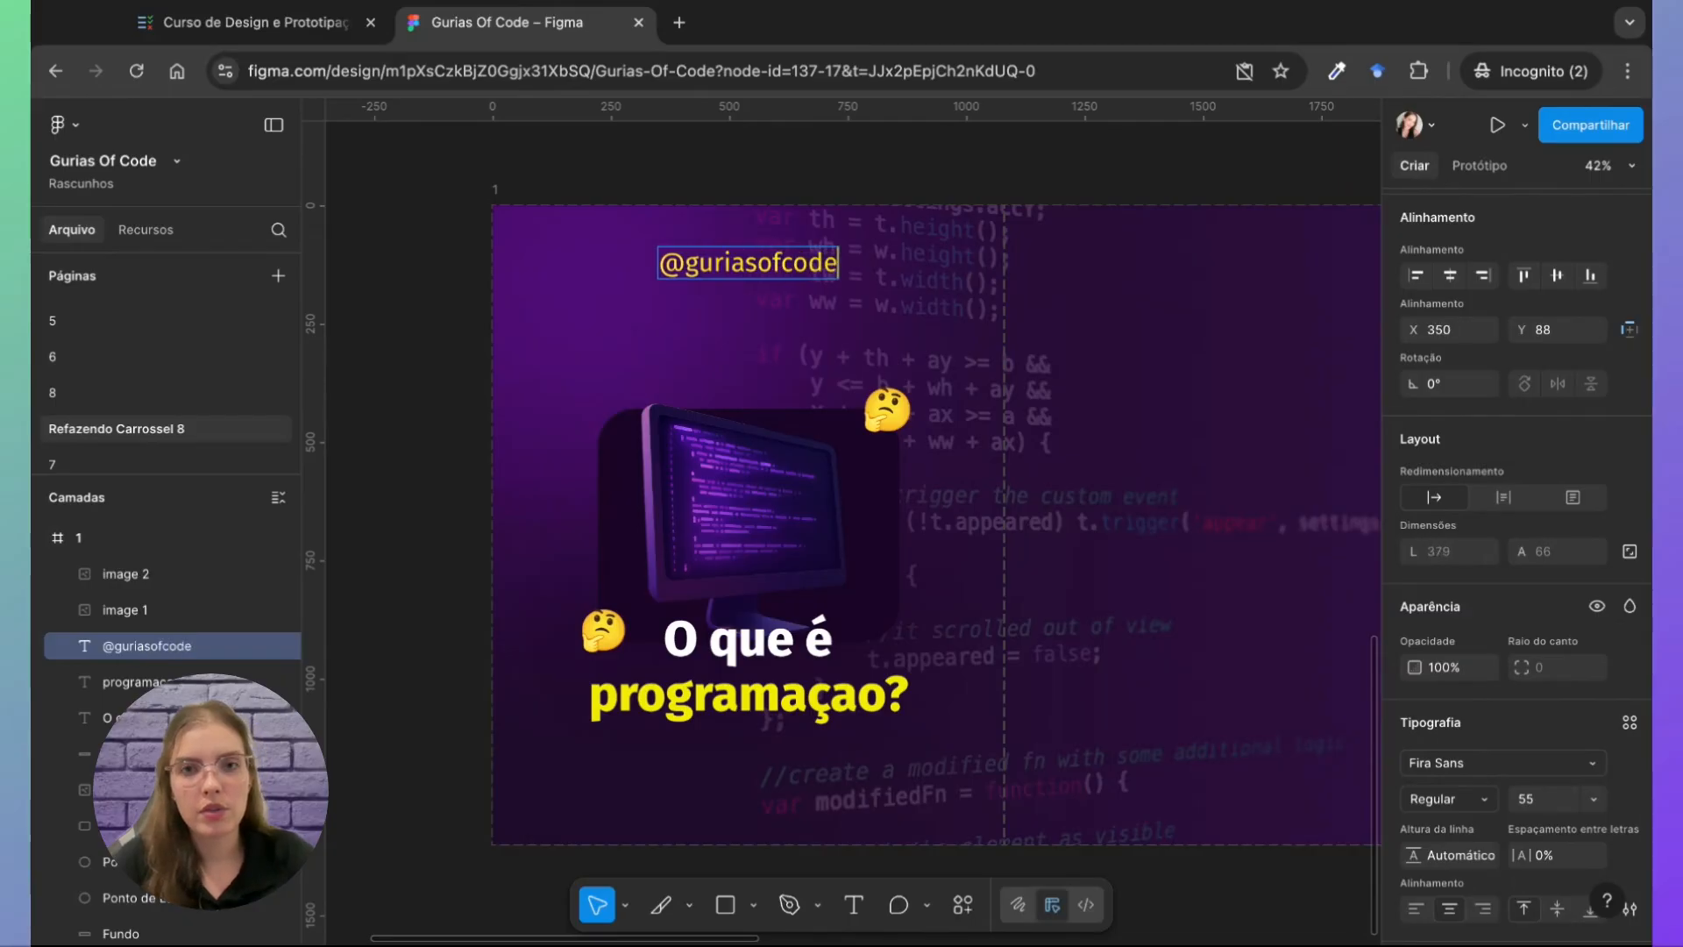
key(Escape)
key(Escape)
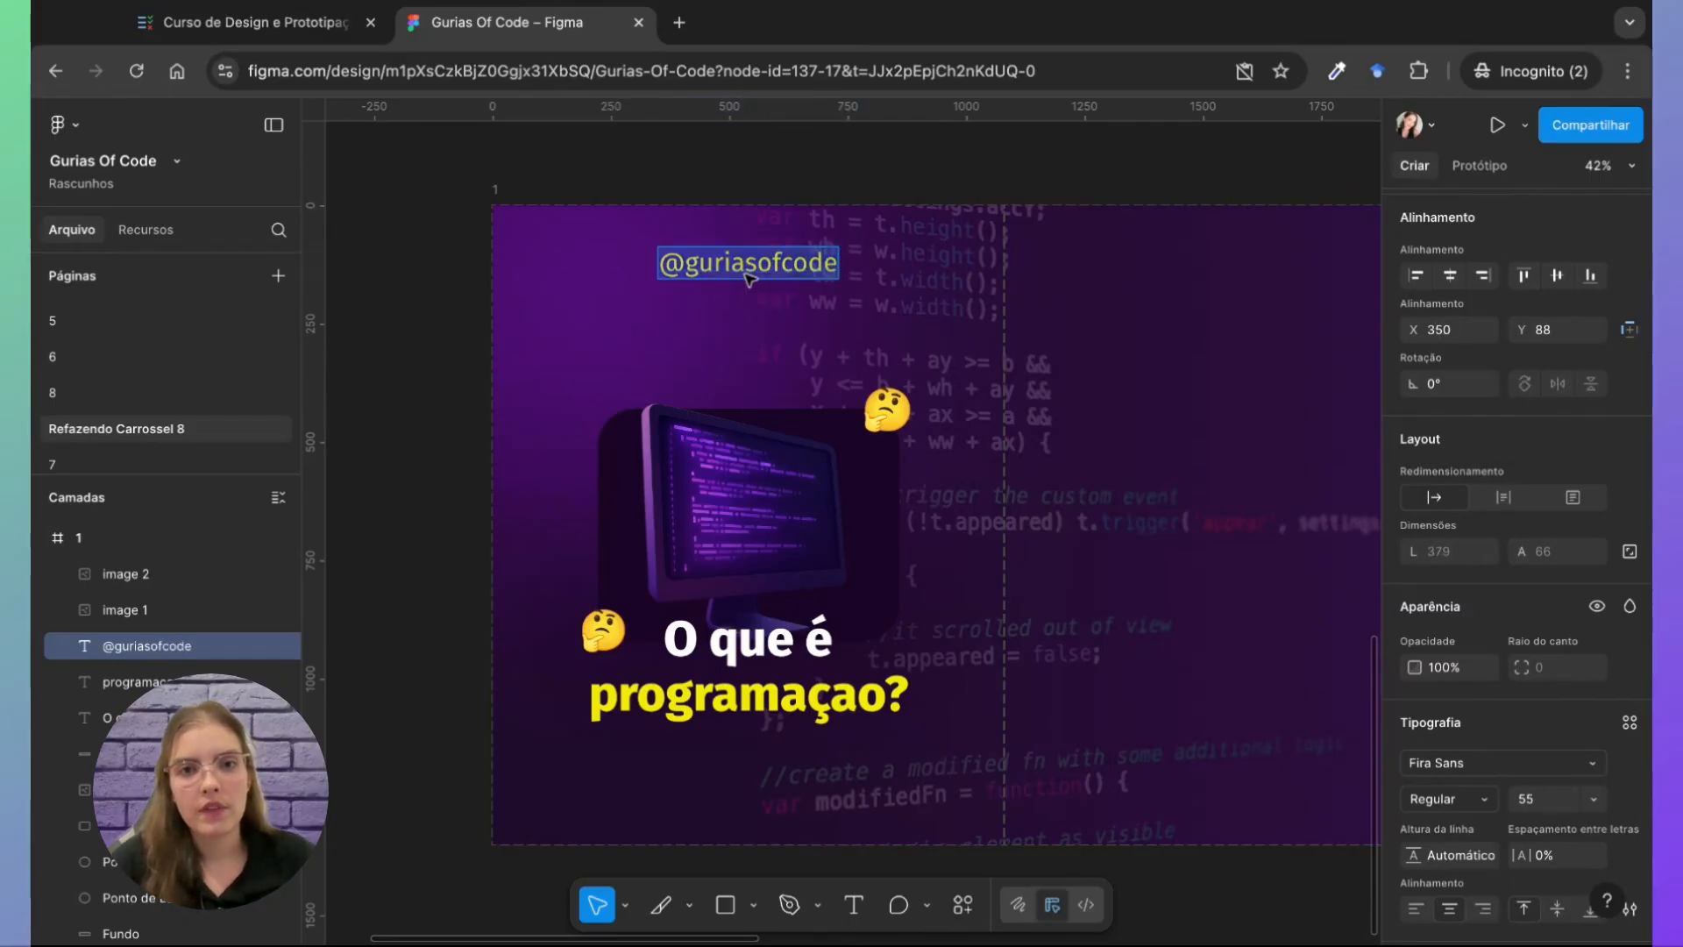
text(B)
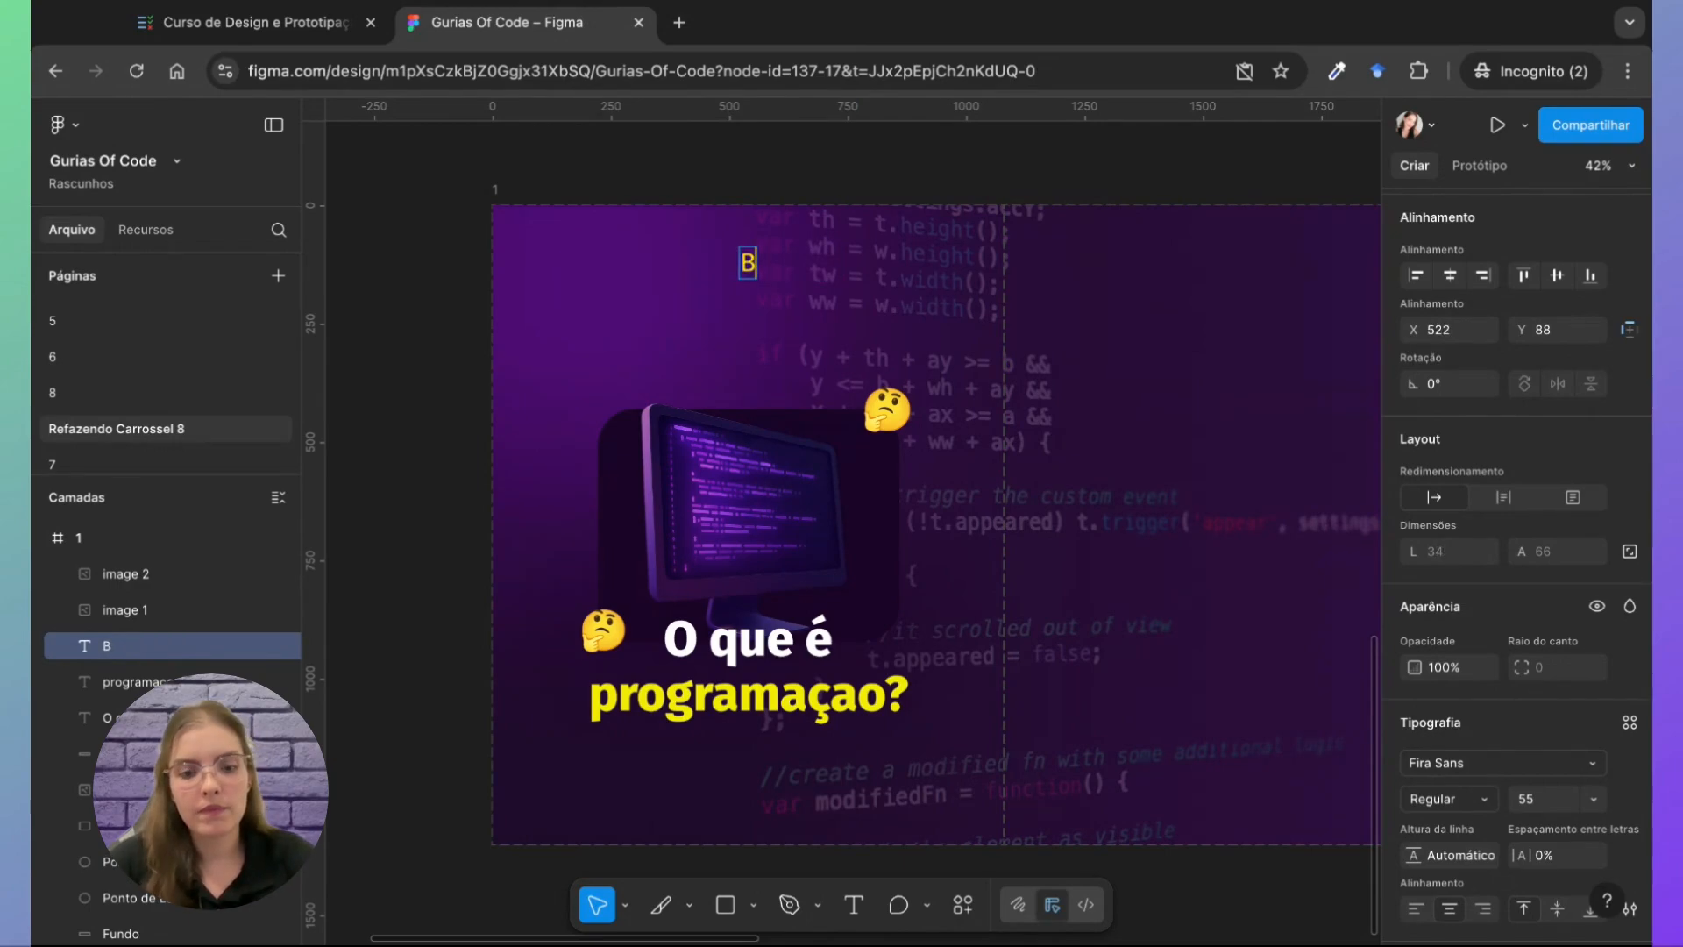
key(ctrl+z)
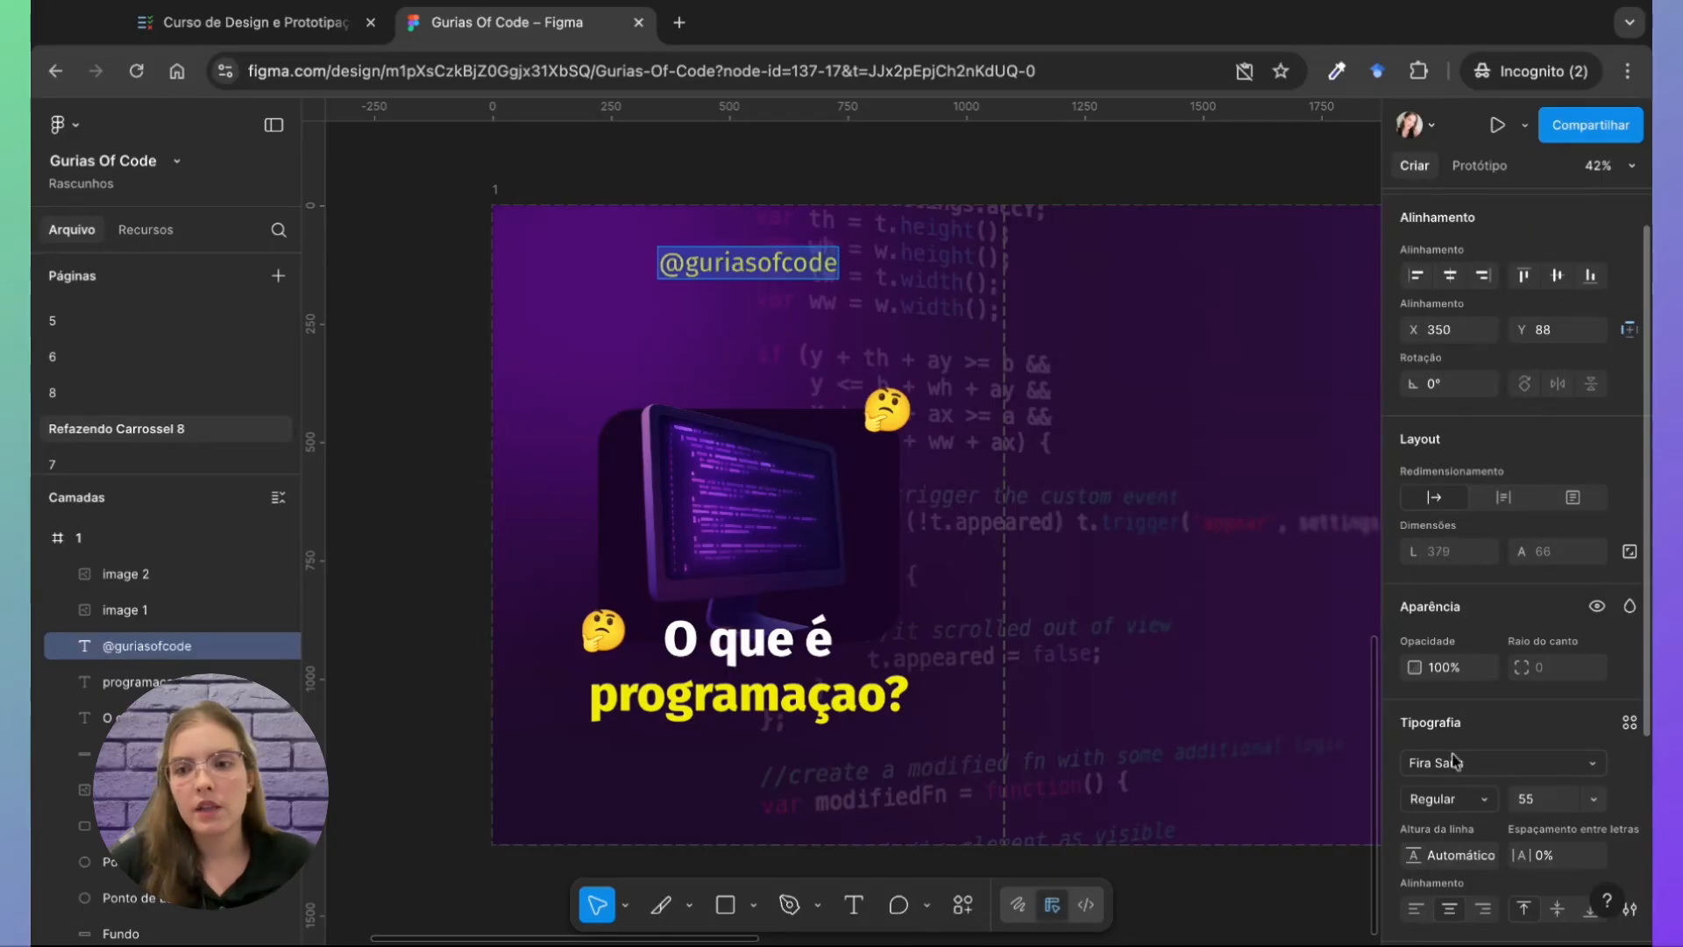
click(1483, 801)
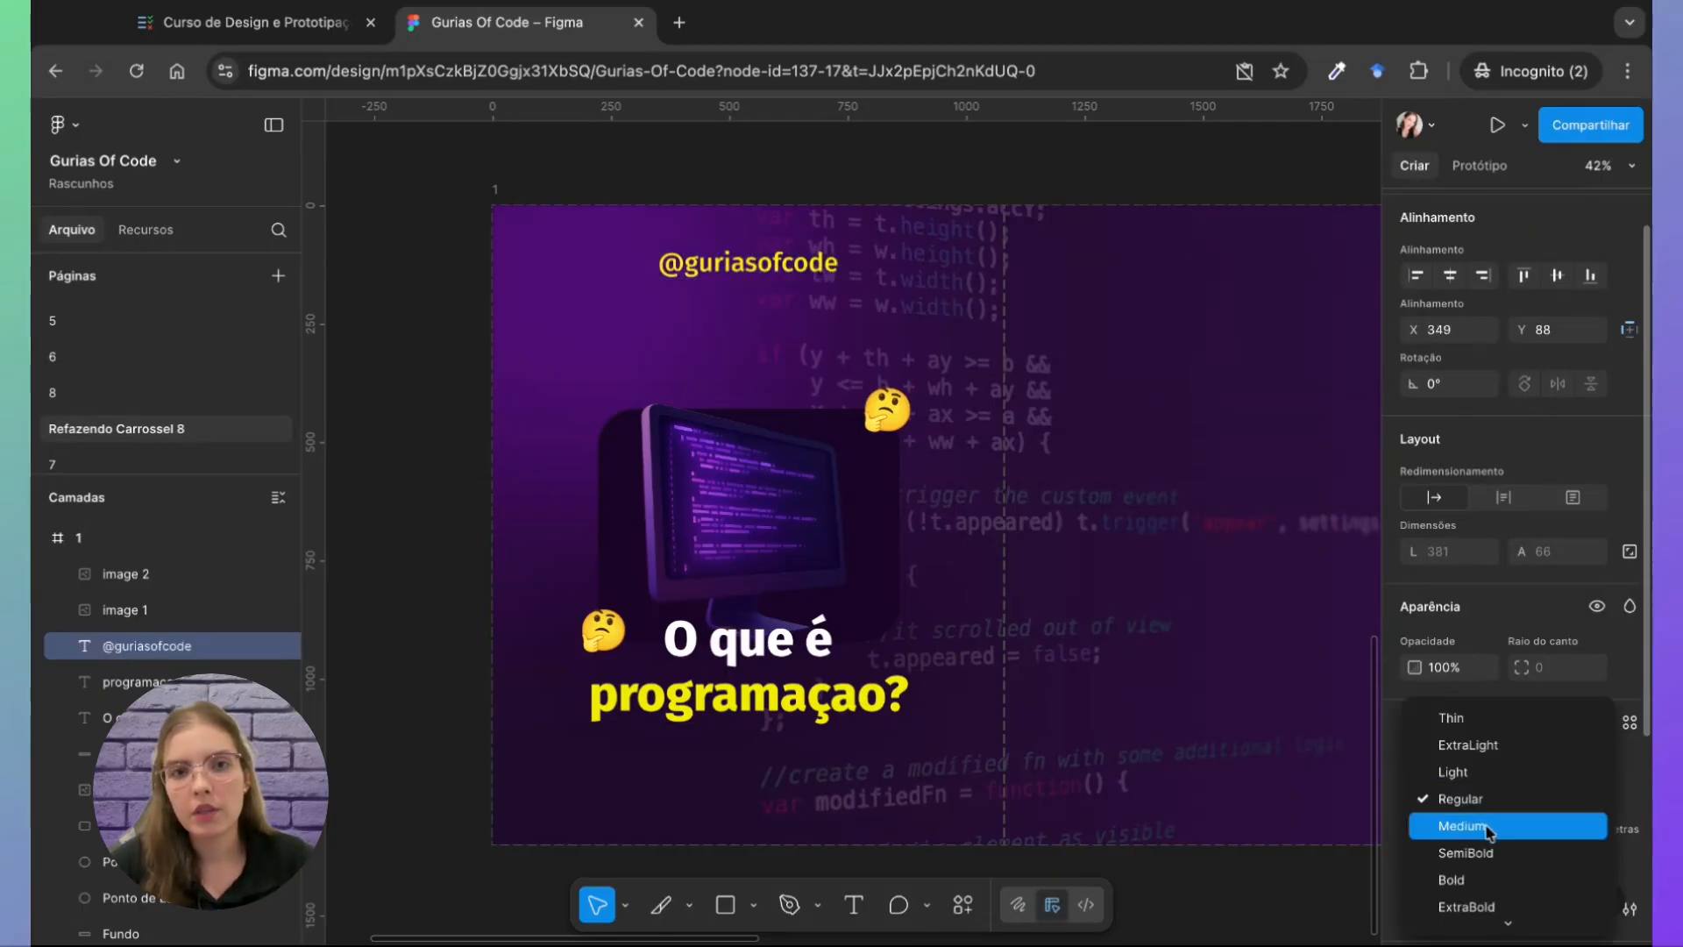
click(1488, 827)
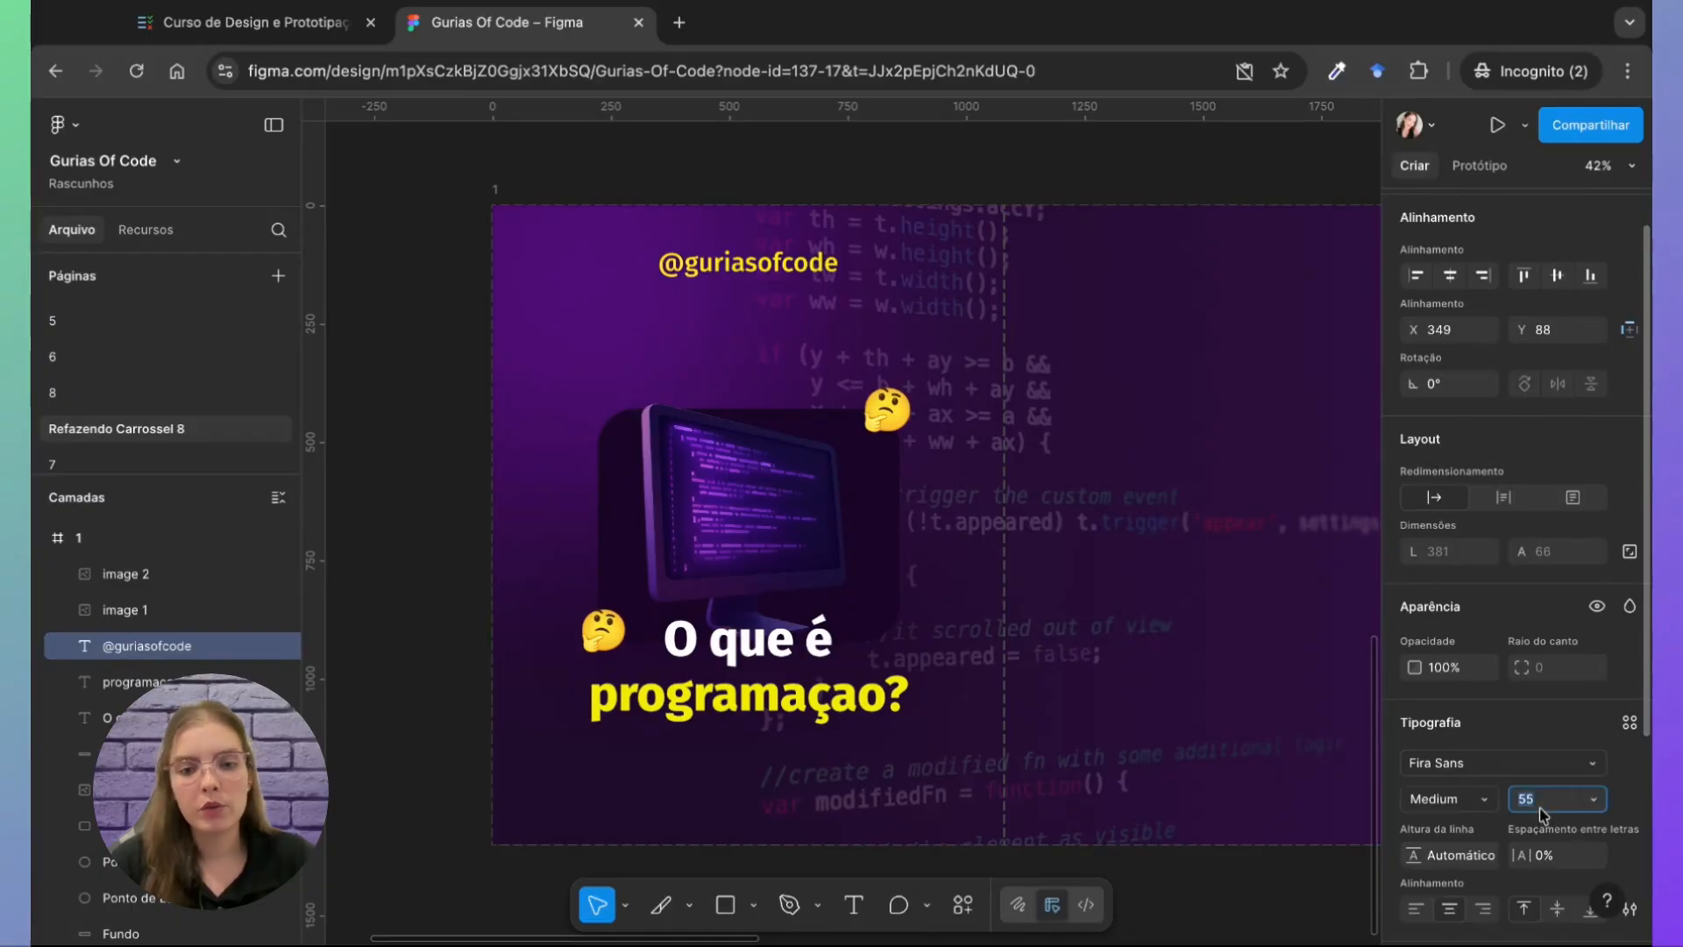
text(4)
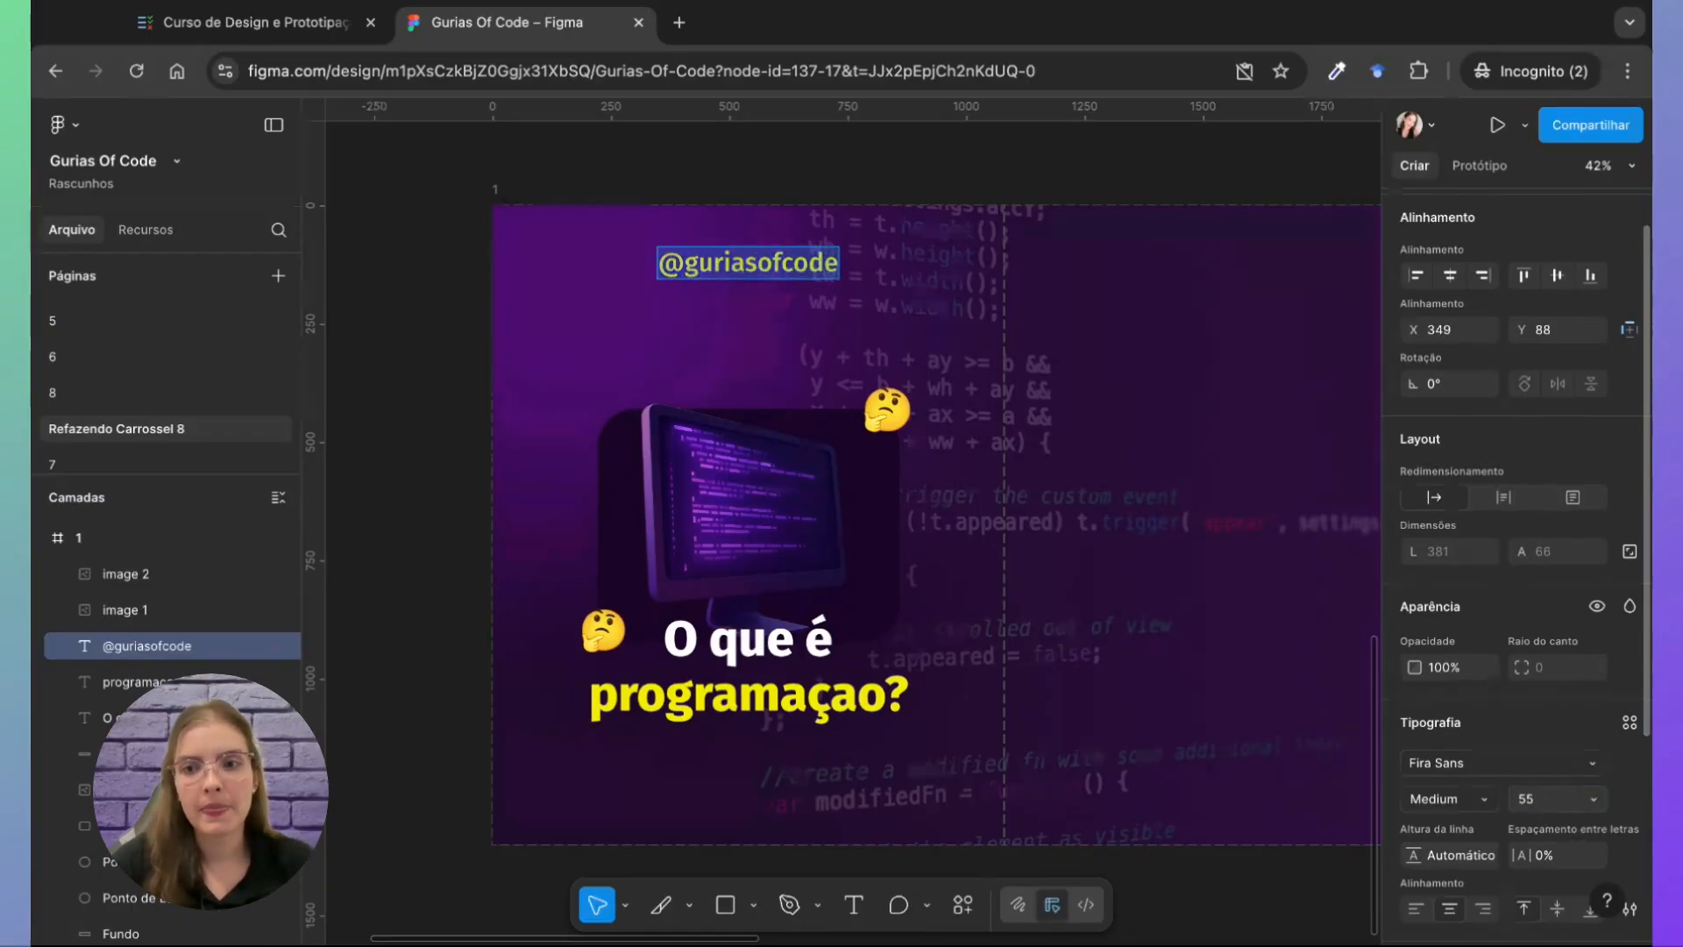
click(1546, 808)
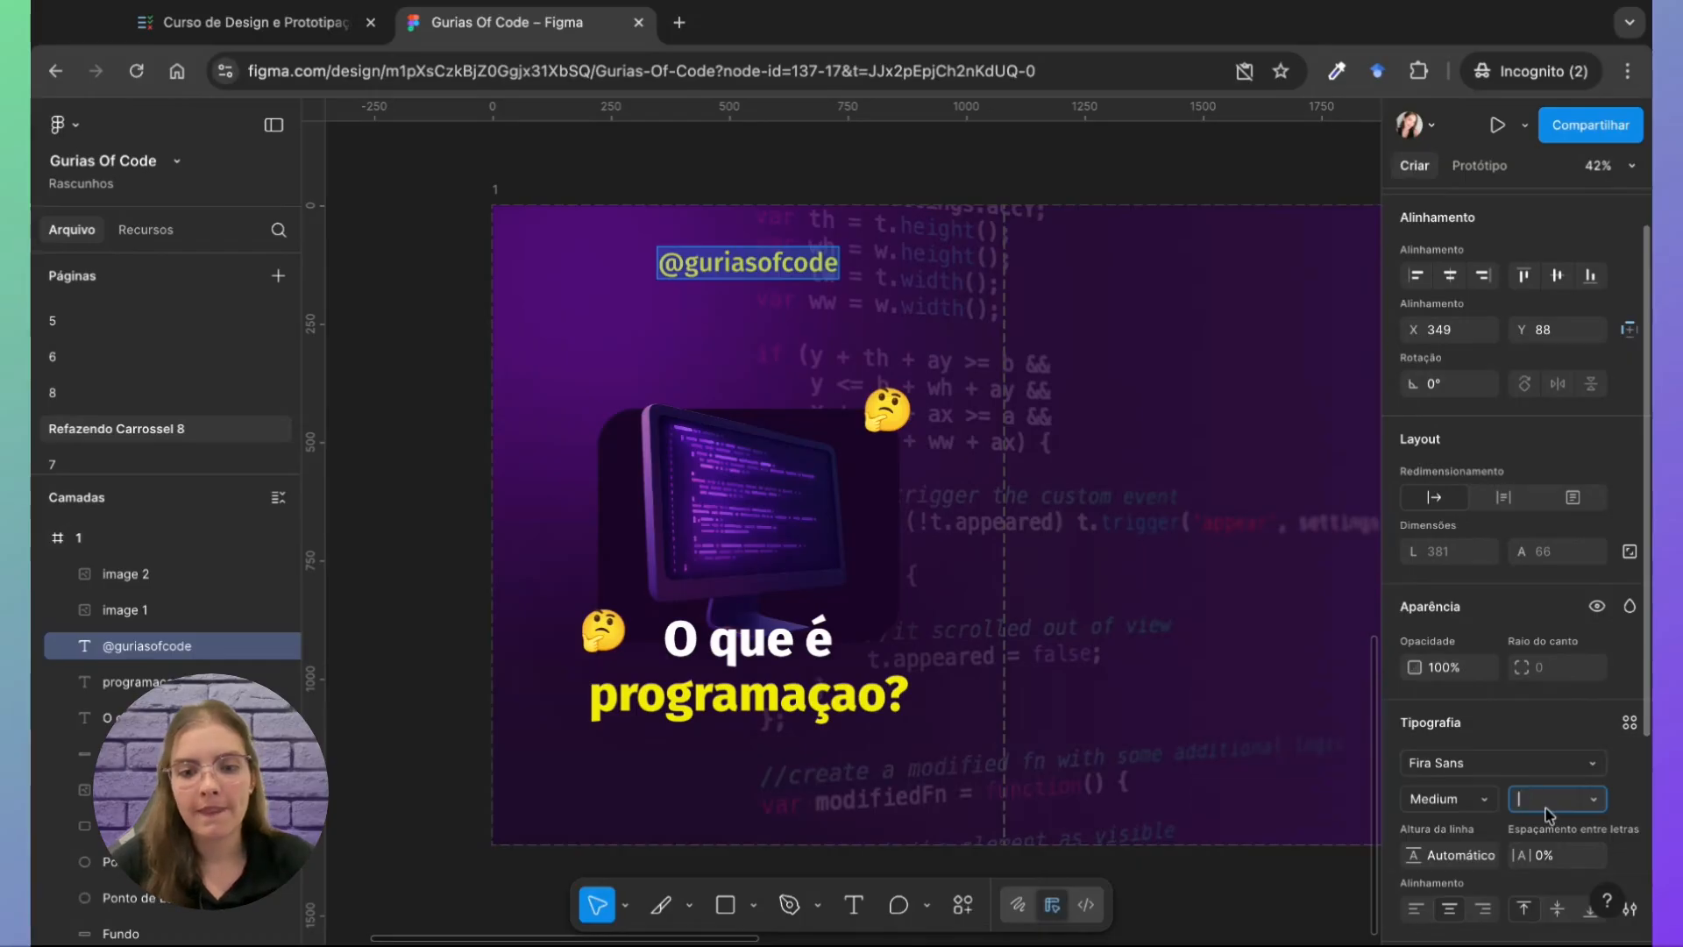
text(40)
key(Return)
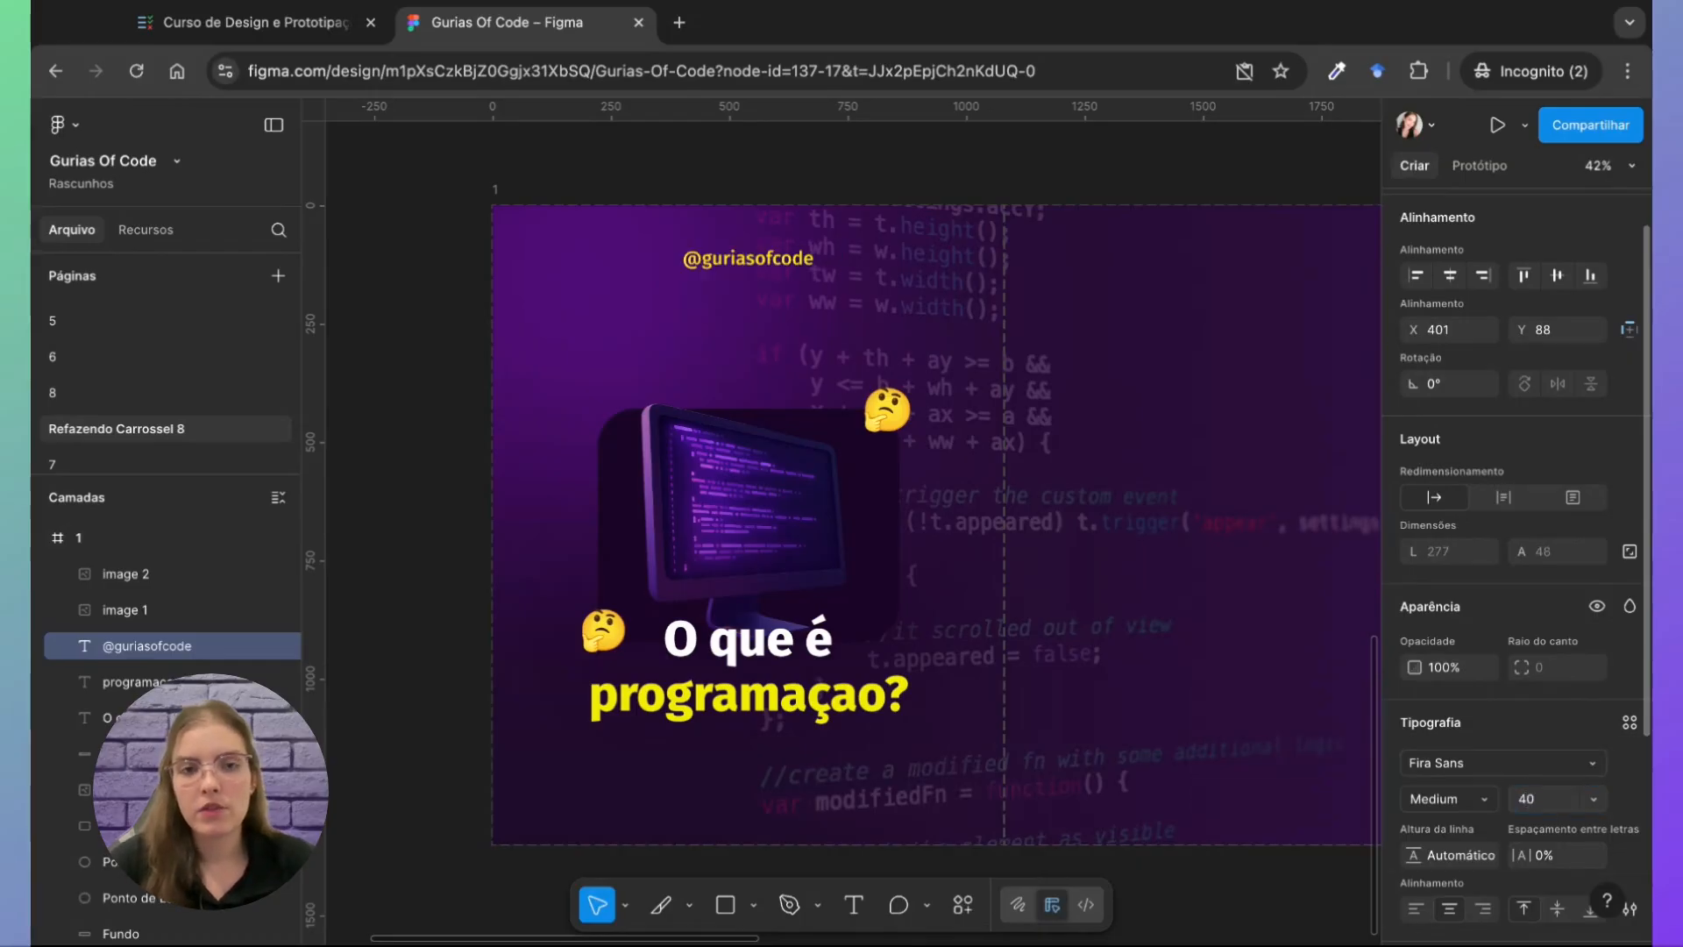
click(756, 254)
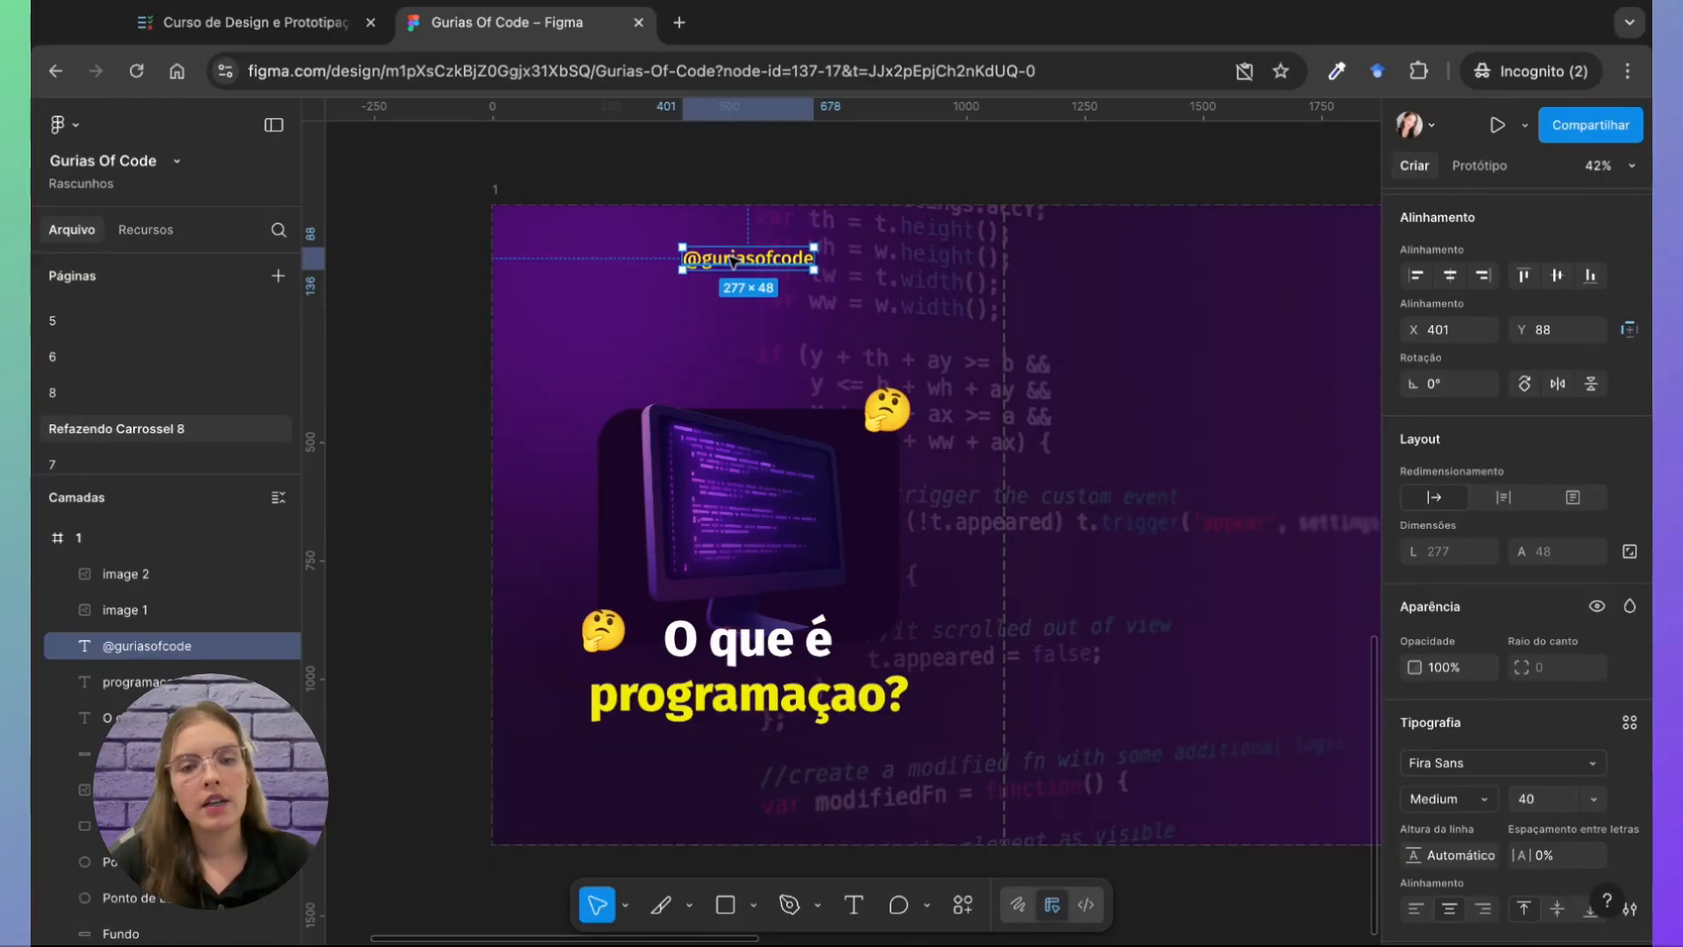
mouse_move(733, 261)
mouse_down()
mouse_move(718, 254)
mouse_move(733, 249)
mouse_up()
click(491, 420)
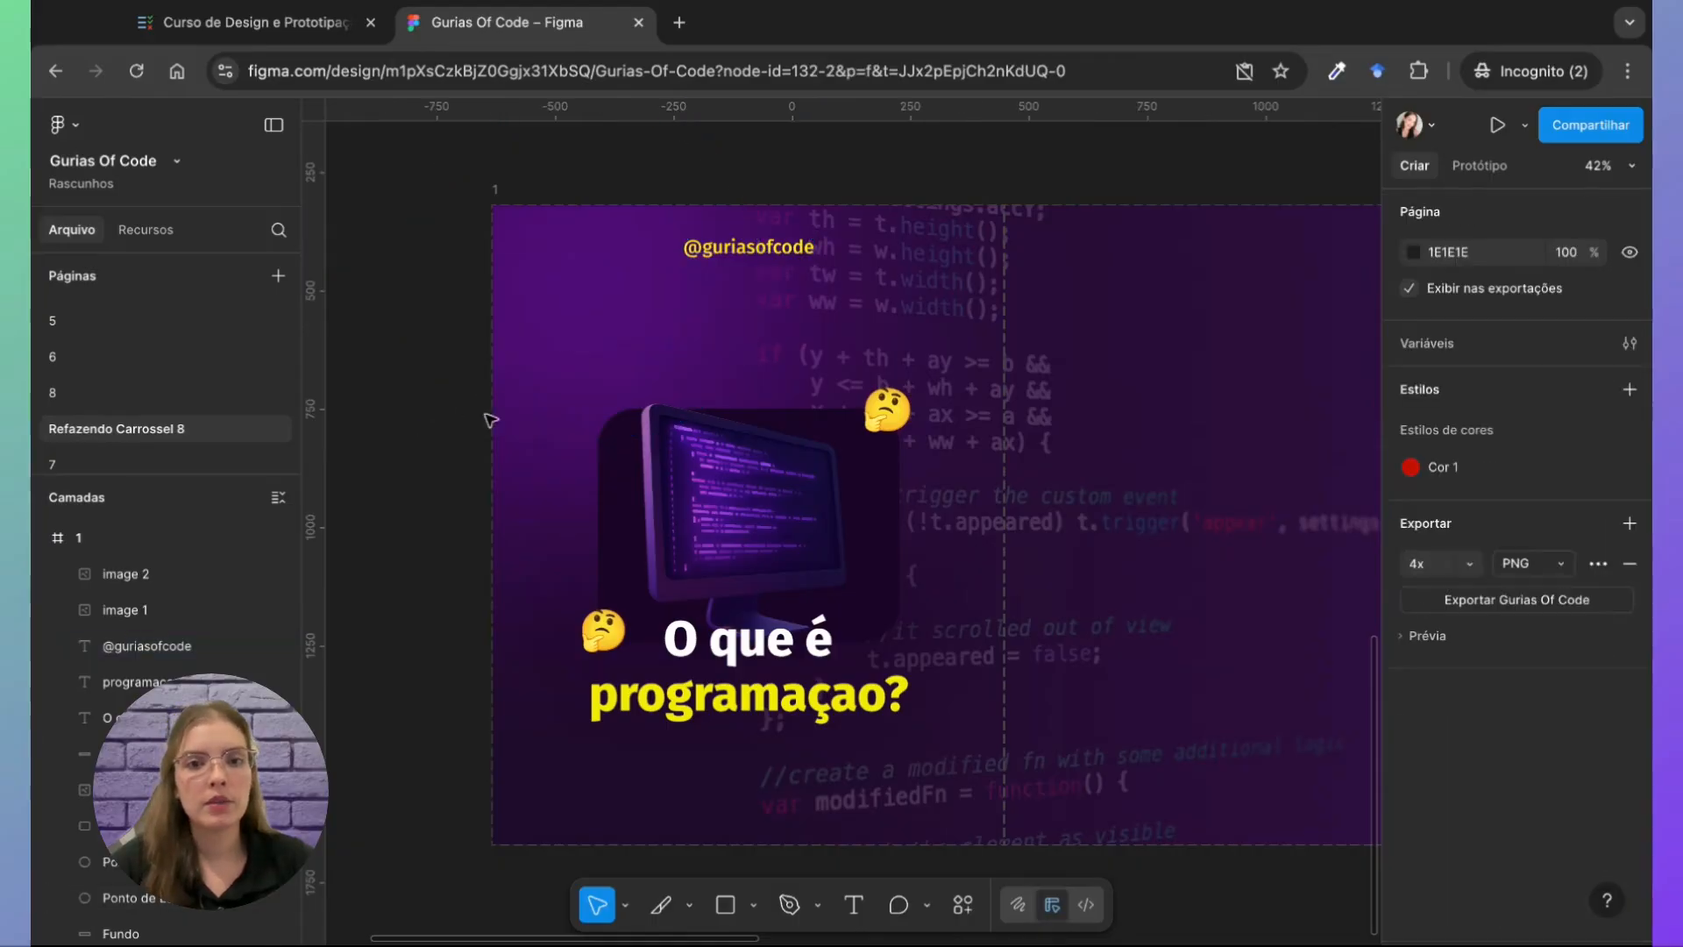
Step: Examine the original cover's remaining elements and compare its layout with frame 1
scroll(491, 420, up, 15)
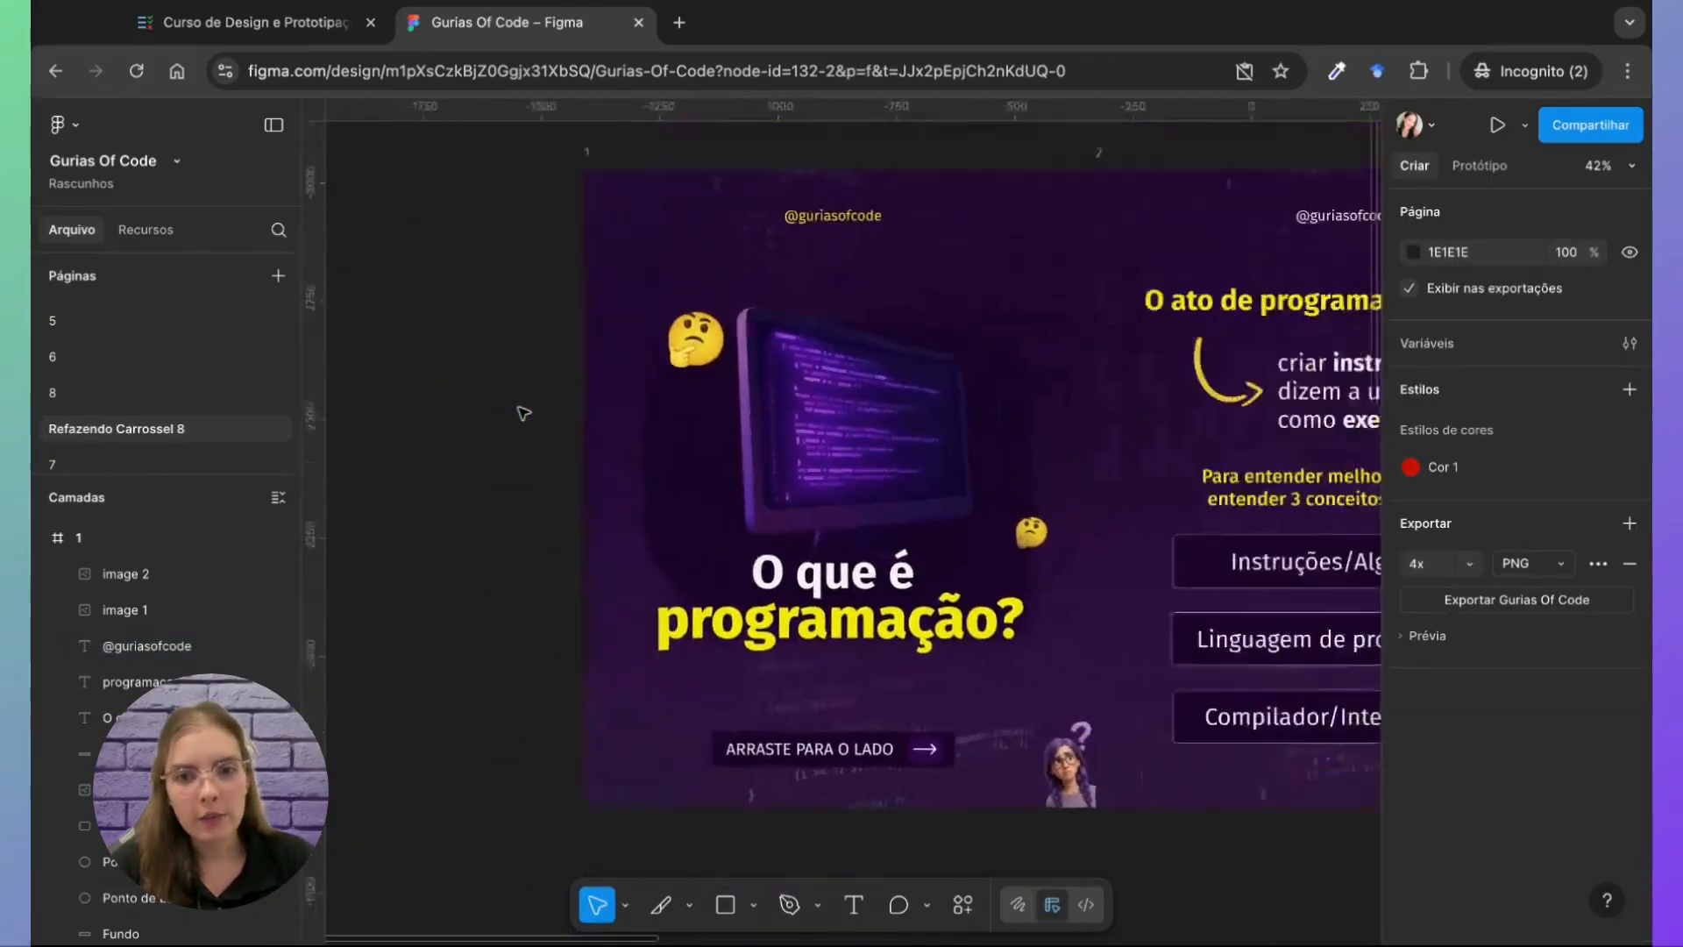
scroll(523, 413, down, 5)
scroll(524, 413, right, 4)
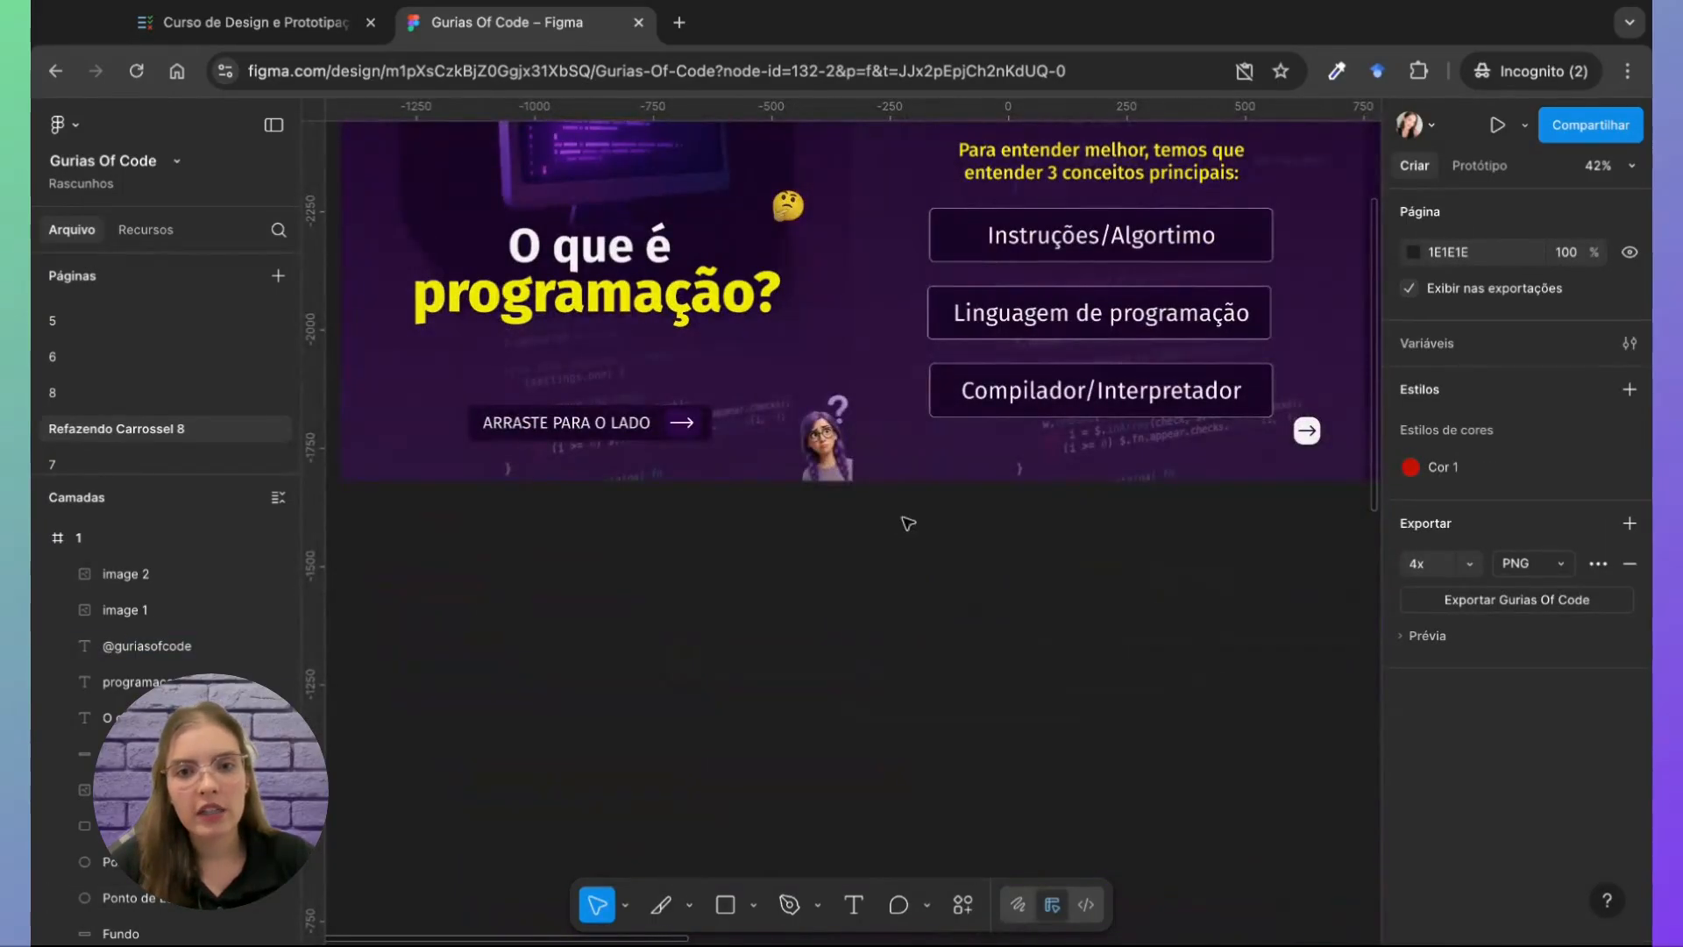
scroll(837, 454, down, 15)
scroll(837, 454, right, 2)
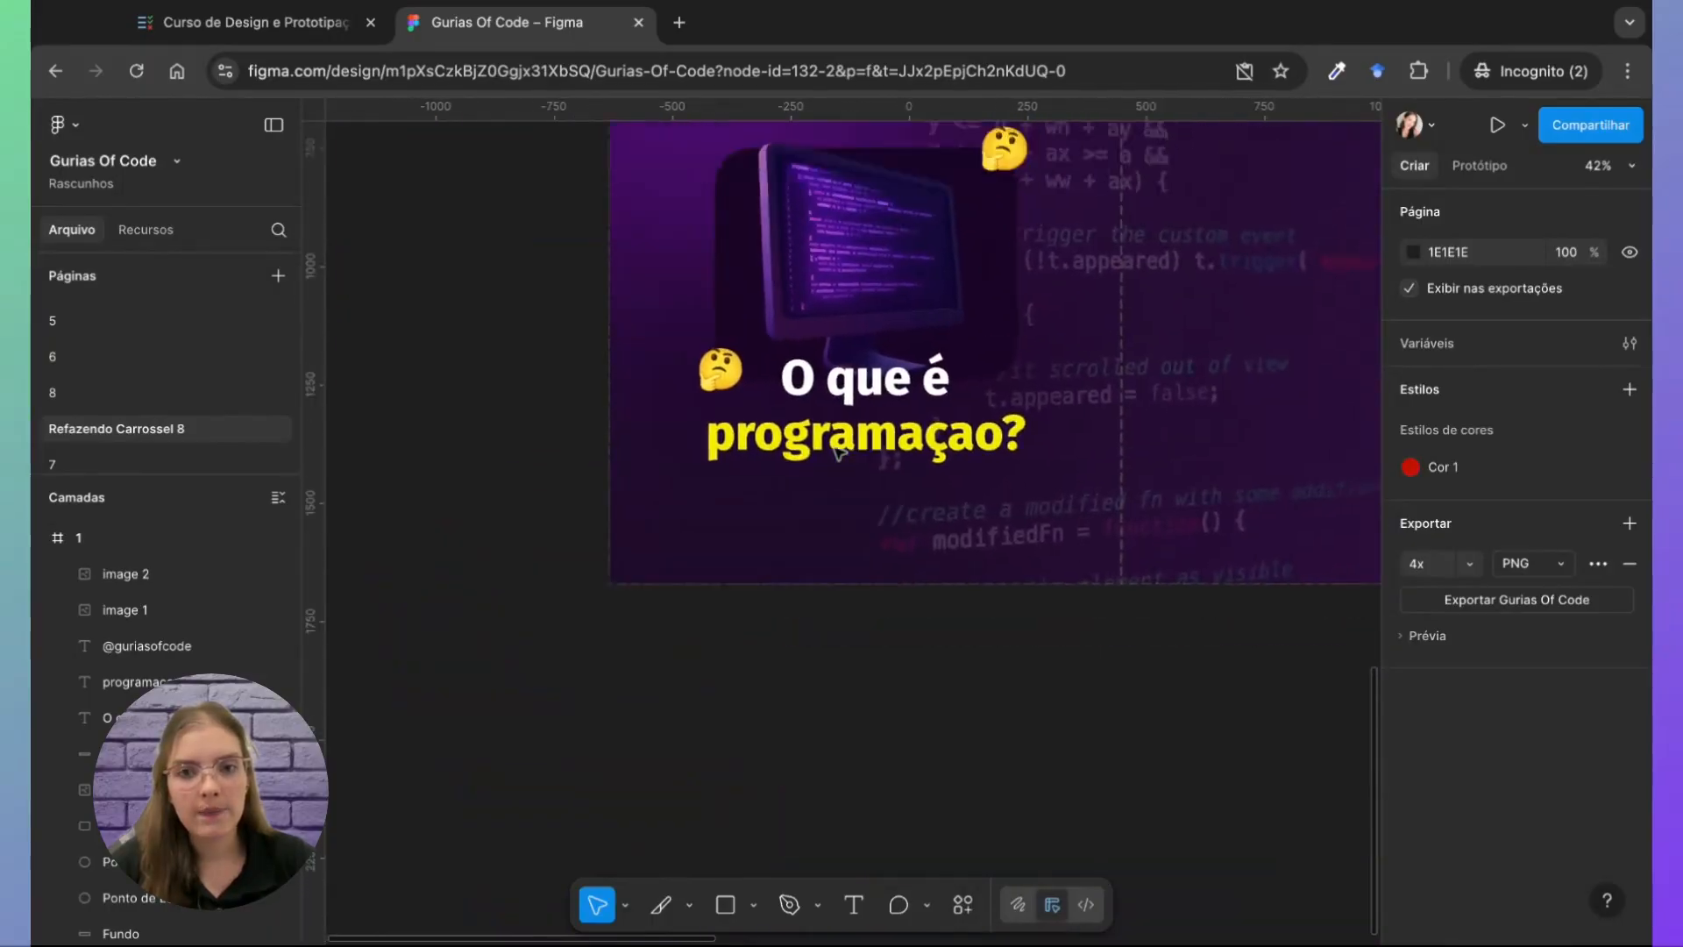
scroll(839, 451, up, 2)
scroll(839, 452, right, 1)
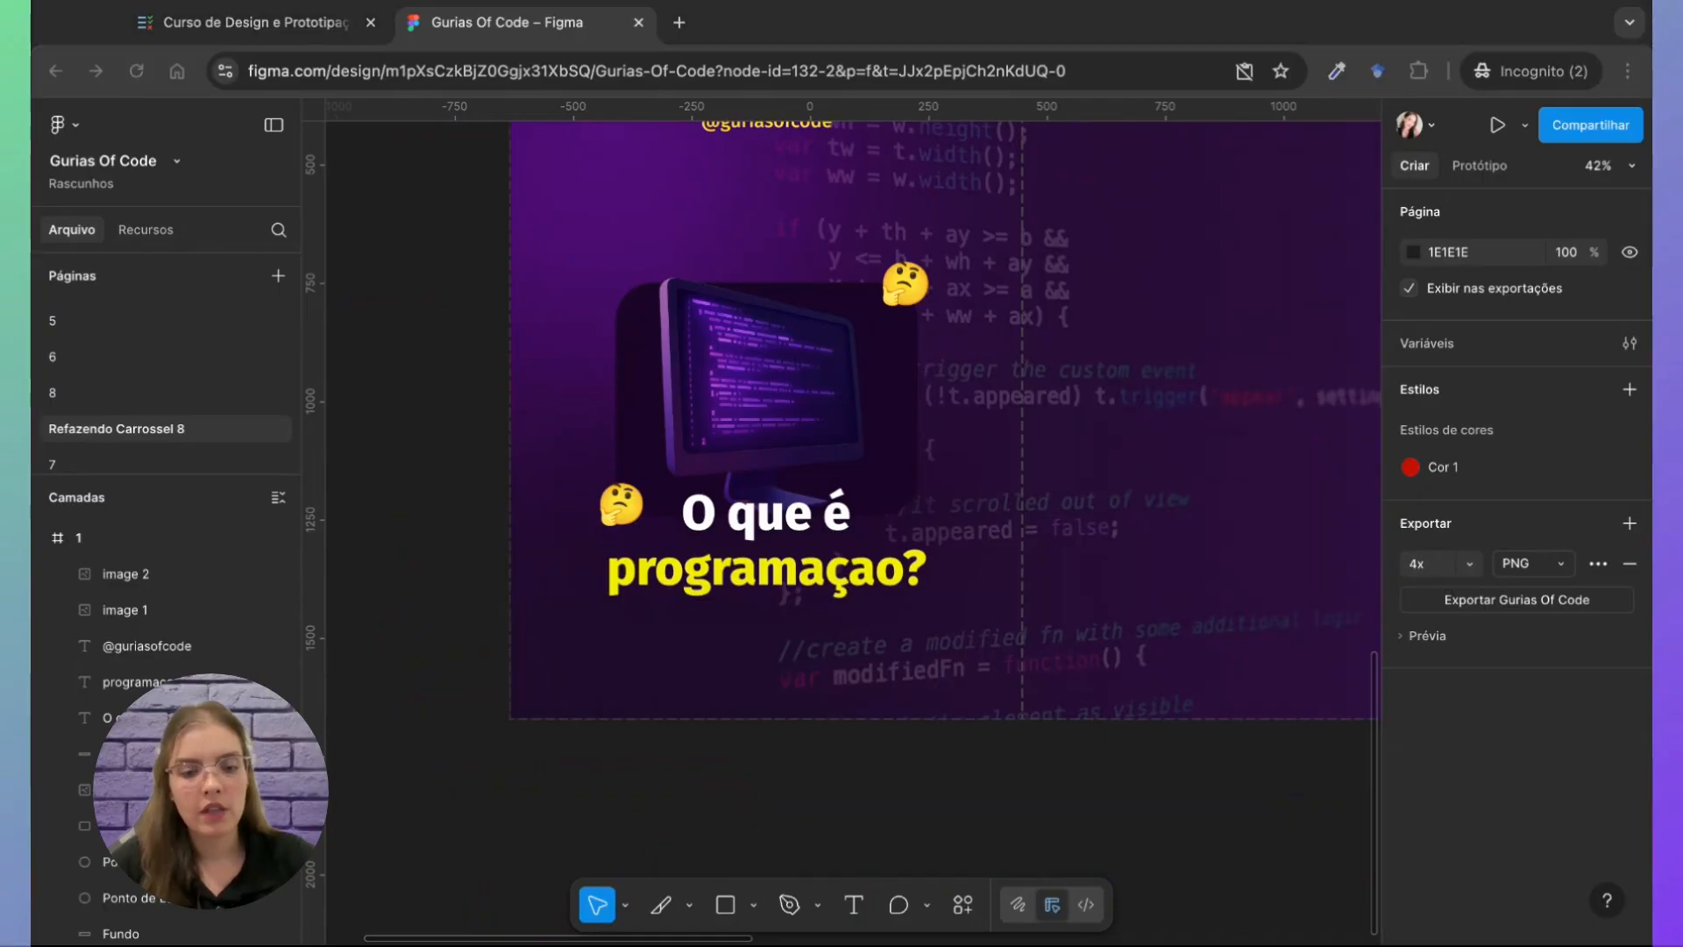
Step: Paste the girl with question mark image and scale it to about 148 × 188 in the first slide's lower-right corner
click(827, 625)
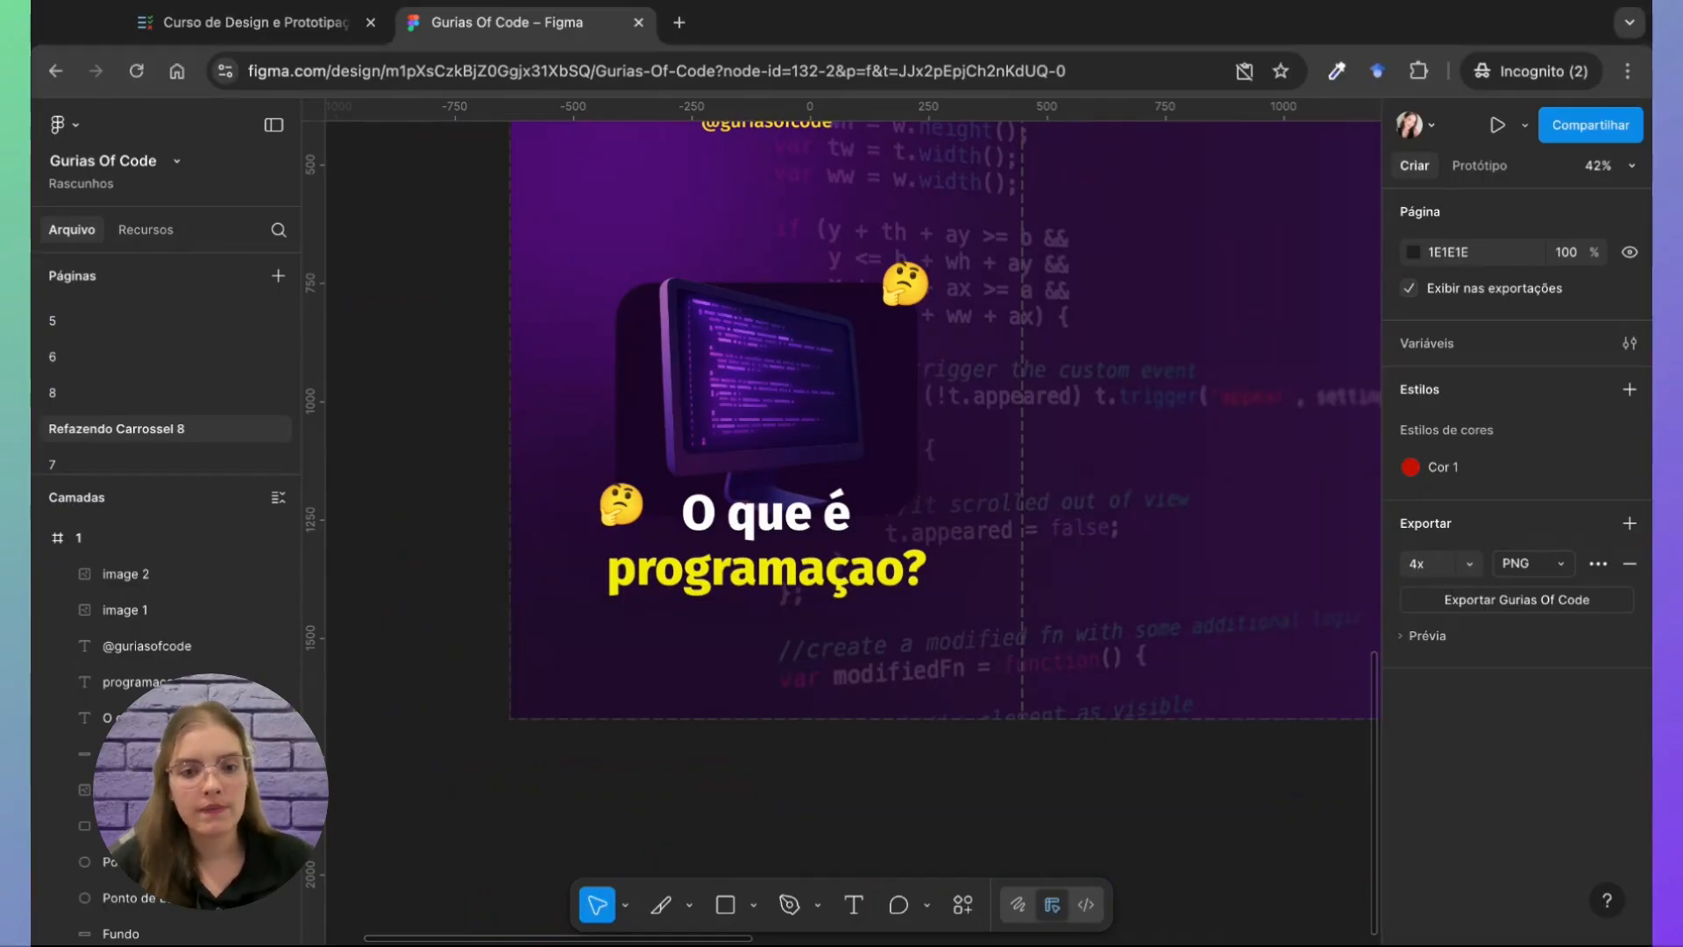
key(ctrl+v)
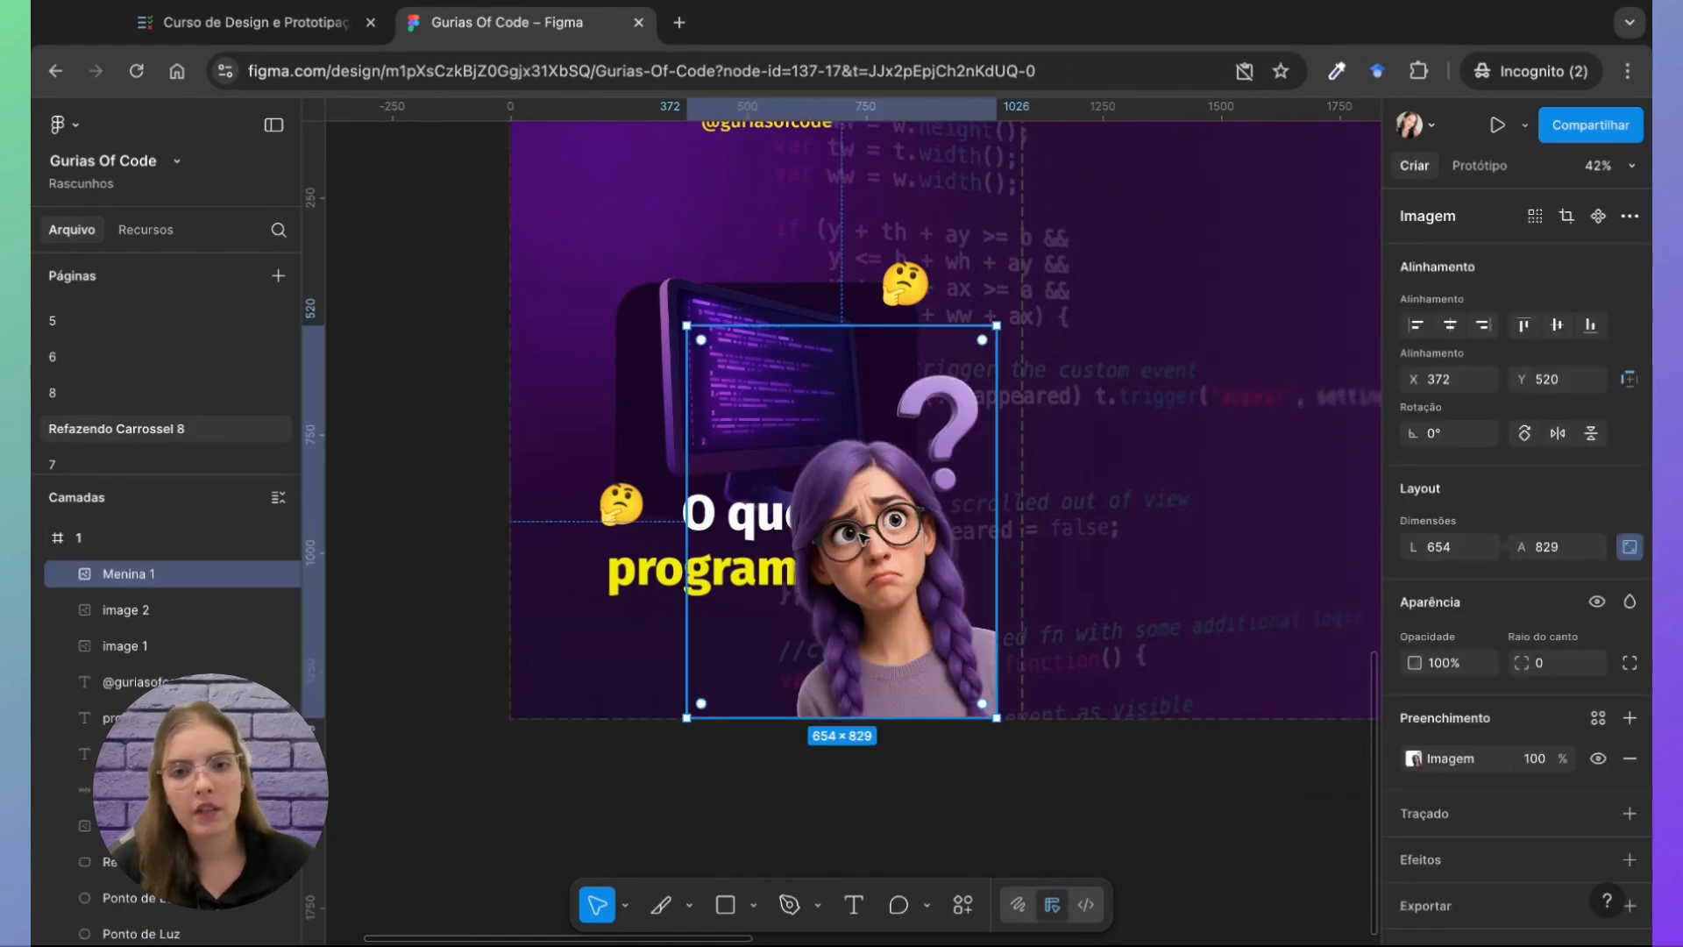
drag(688, 328, 971, 674)
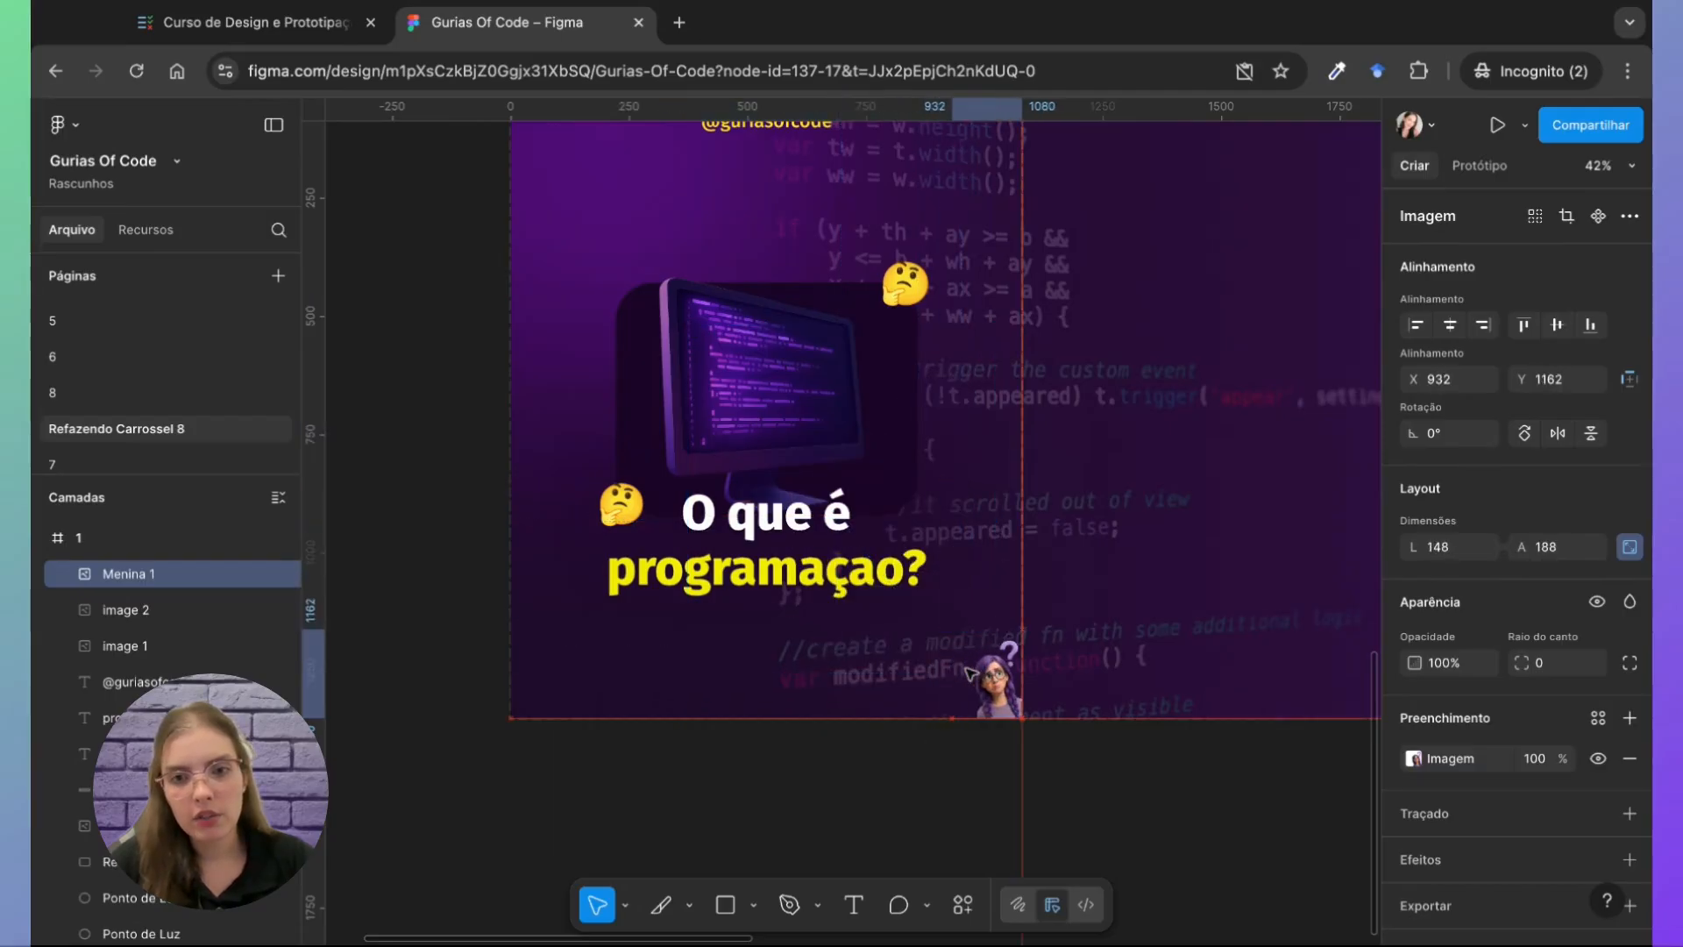
click(1011, 766)
scroll(1026, 763, right, 3)
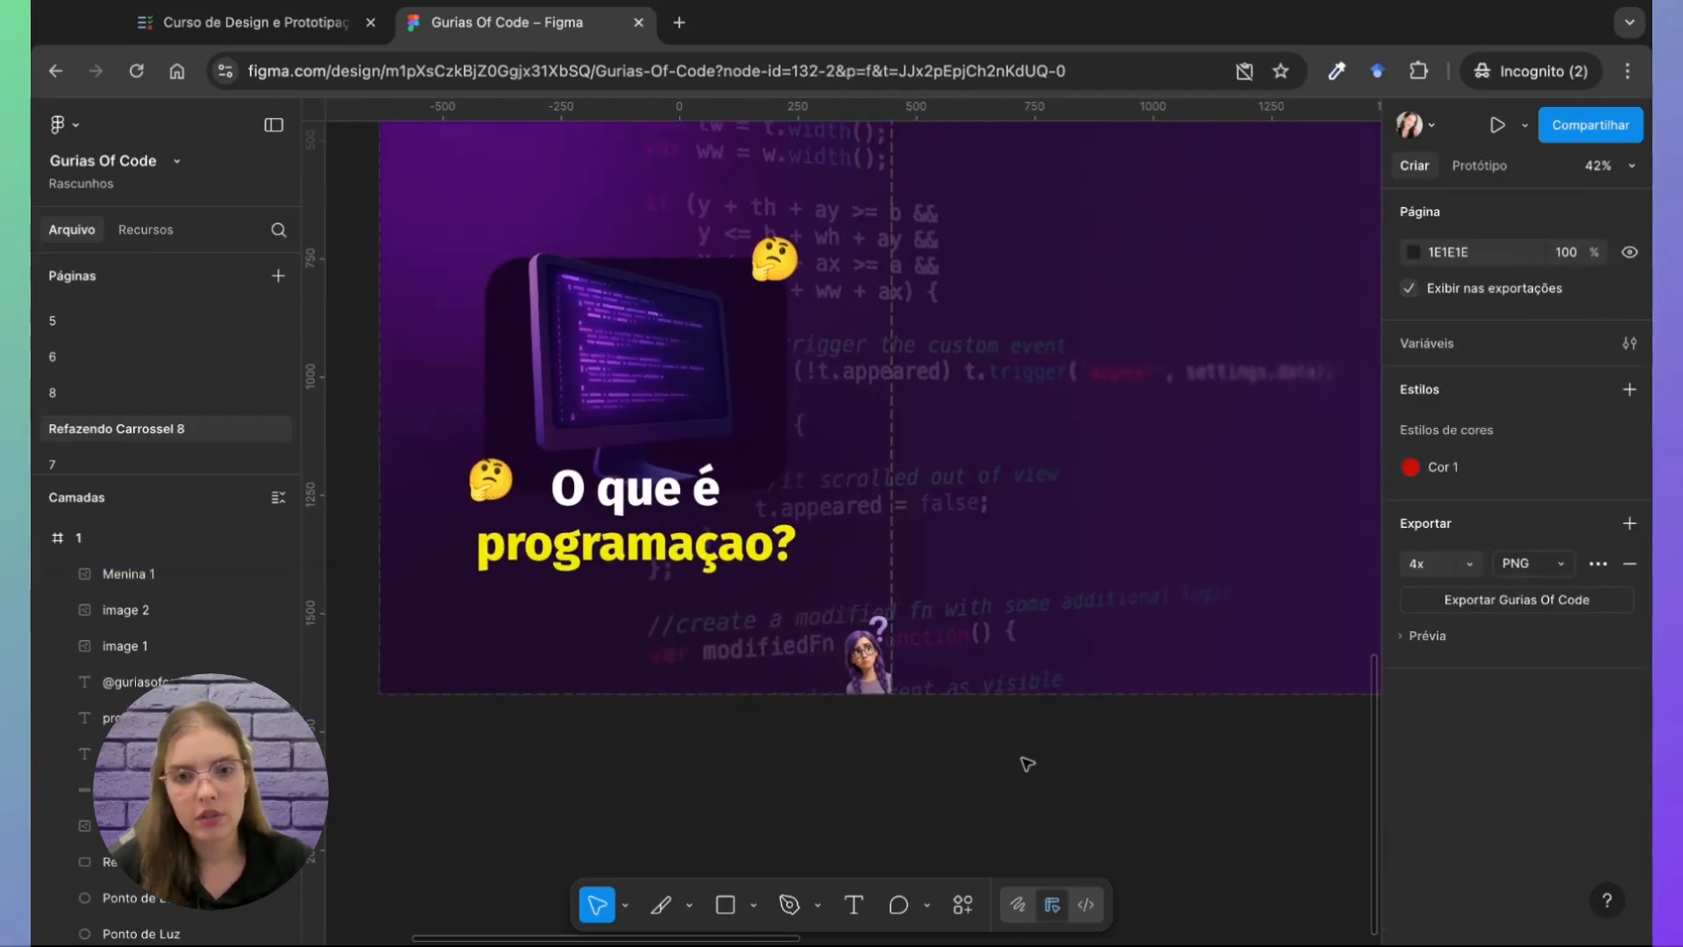
right_click(1027, 764)
click(833, 766)
scroll(893, 648, up, 5)
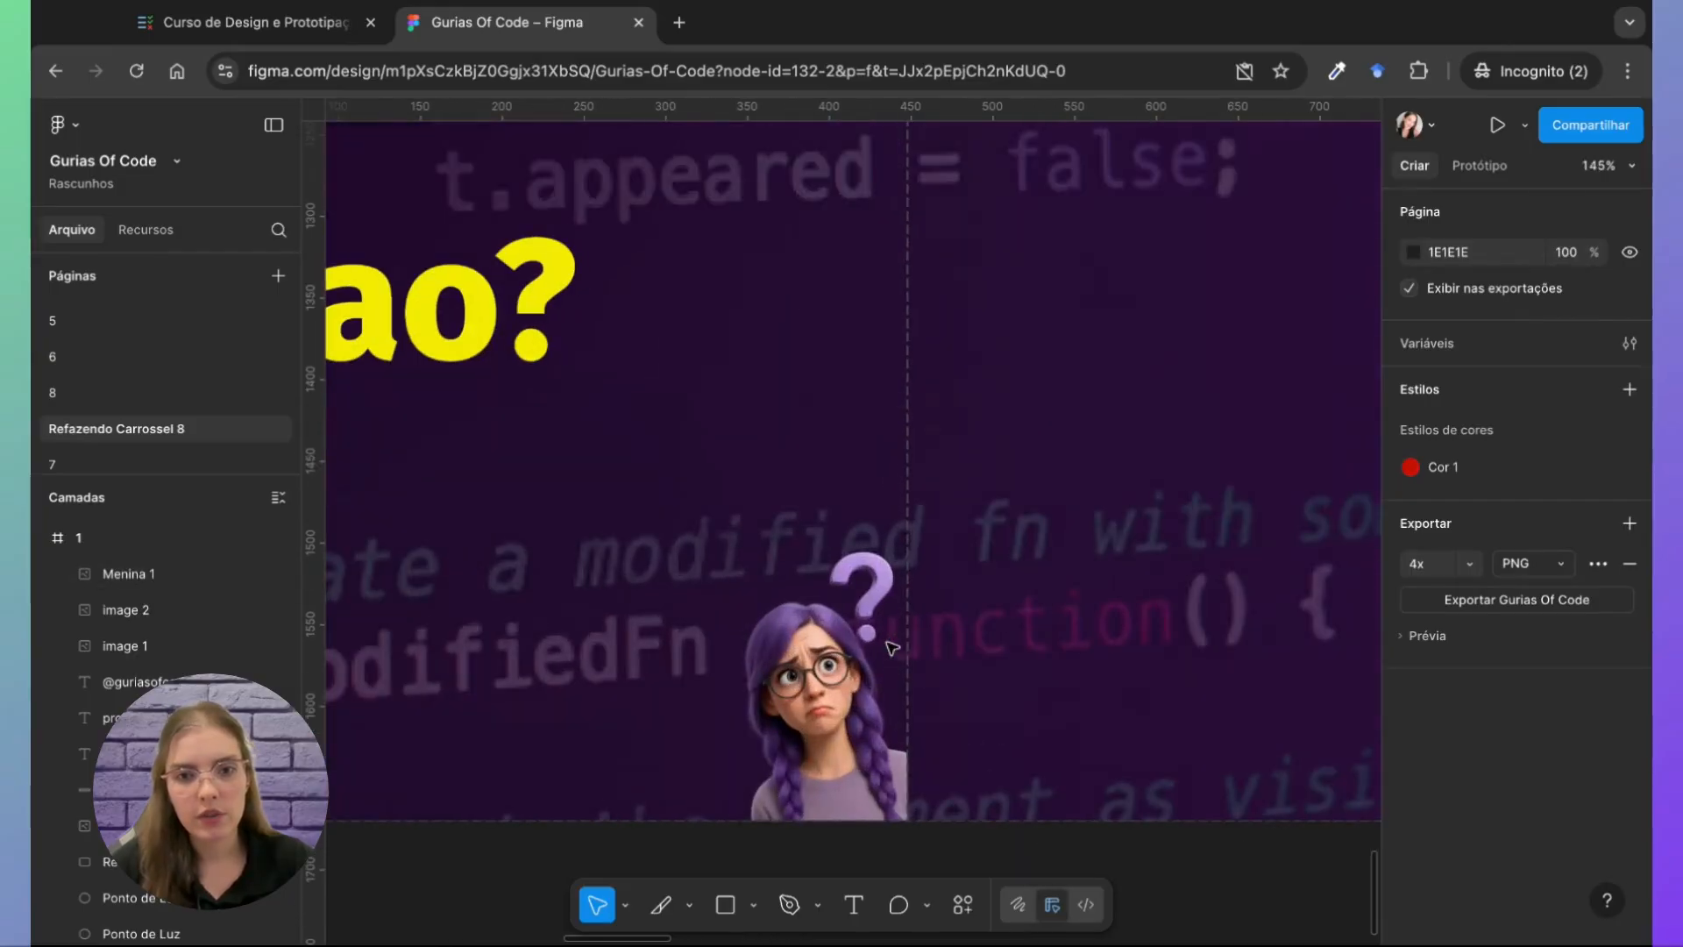
drag(828, 710, 829, 713)
click(633, 863)
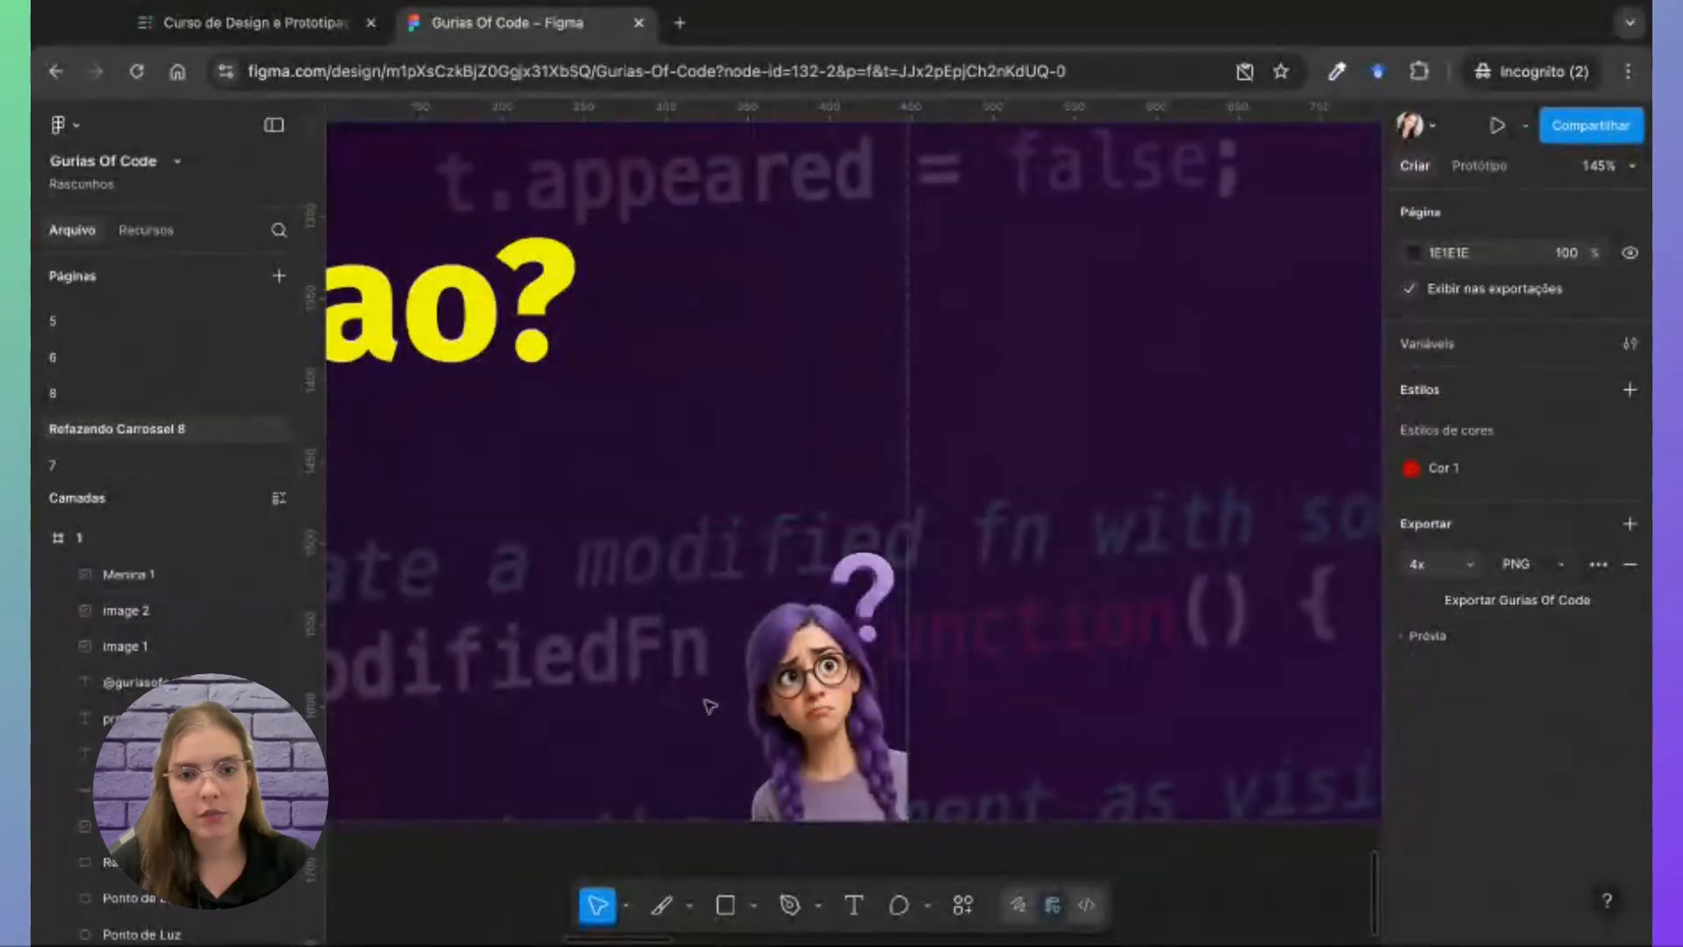
Step: Set the linear gradient fill opacity of the Fundo background rectangle in frame 1 to 90%
scroll(746, 580, down, 5)
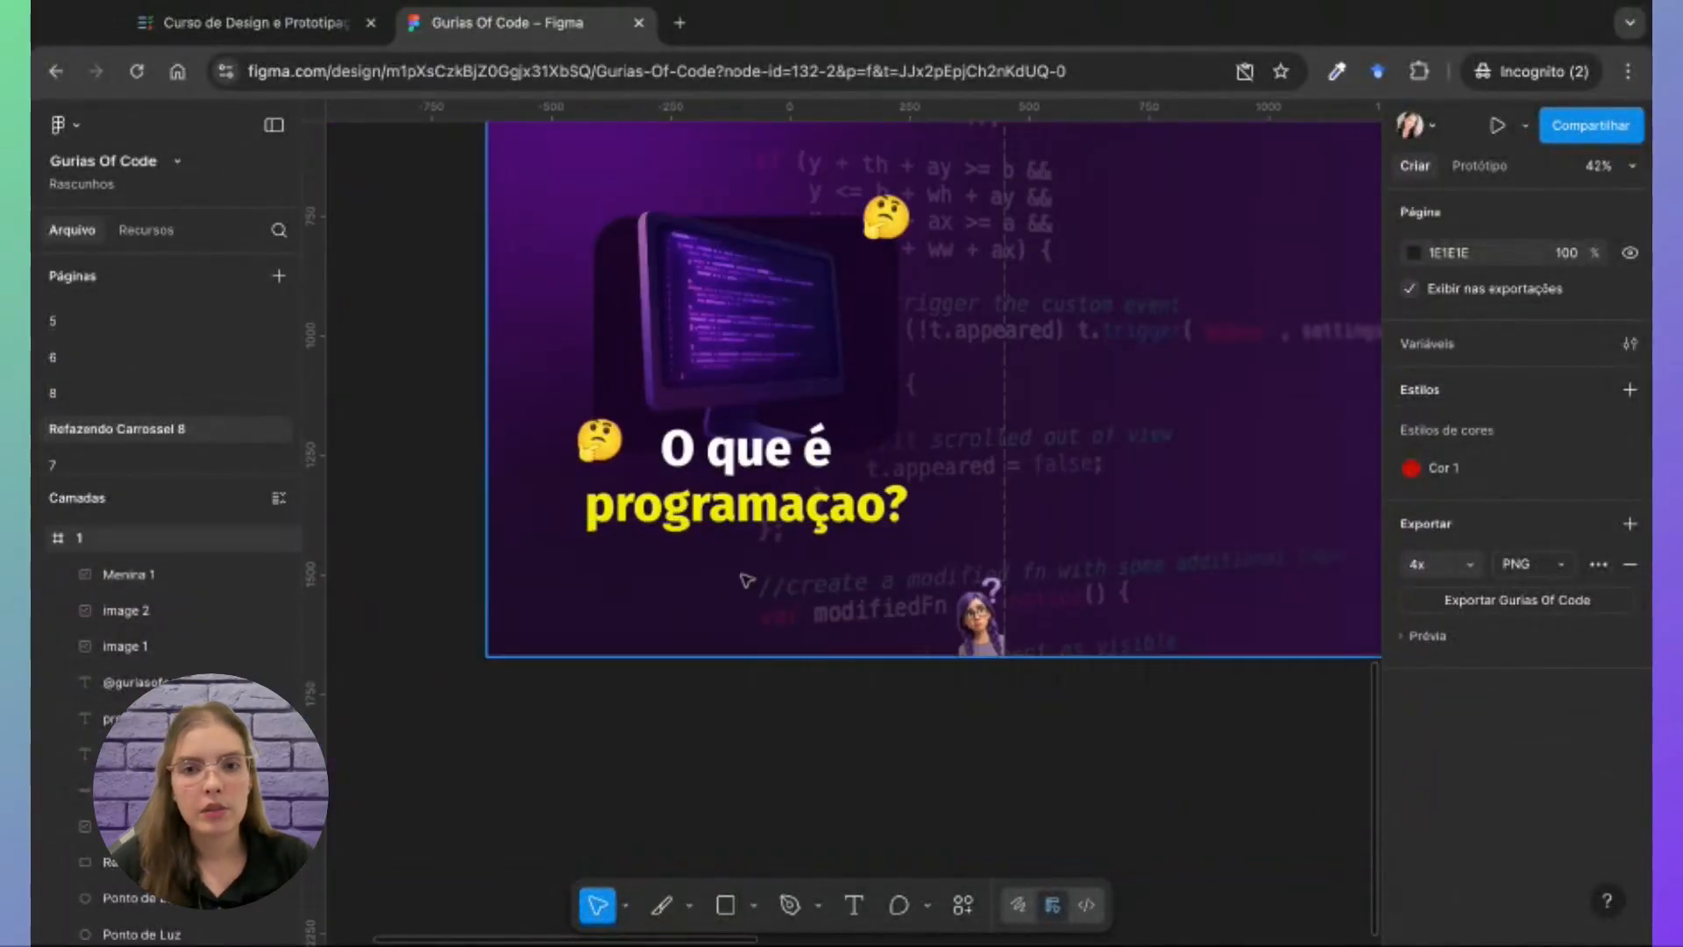
click(746, 581)
scroll(746, 581, down, 3)
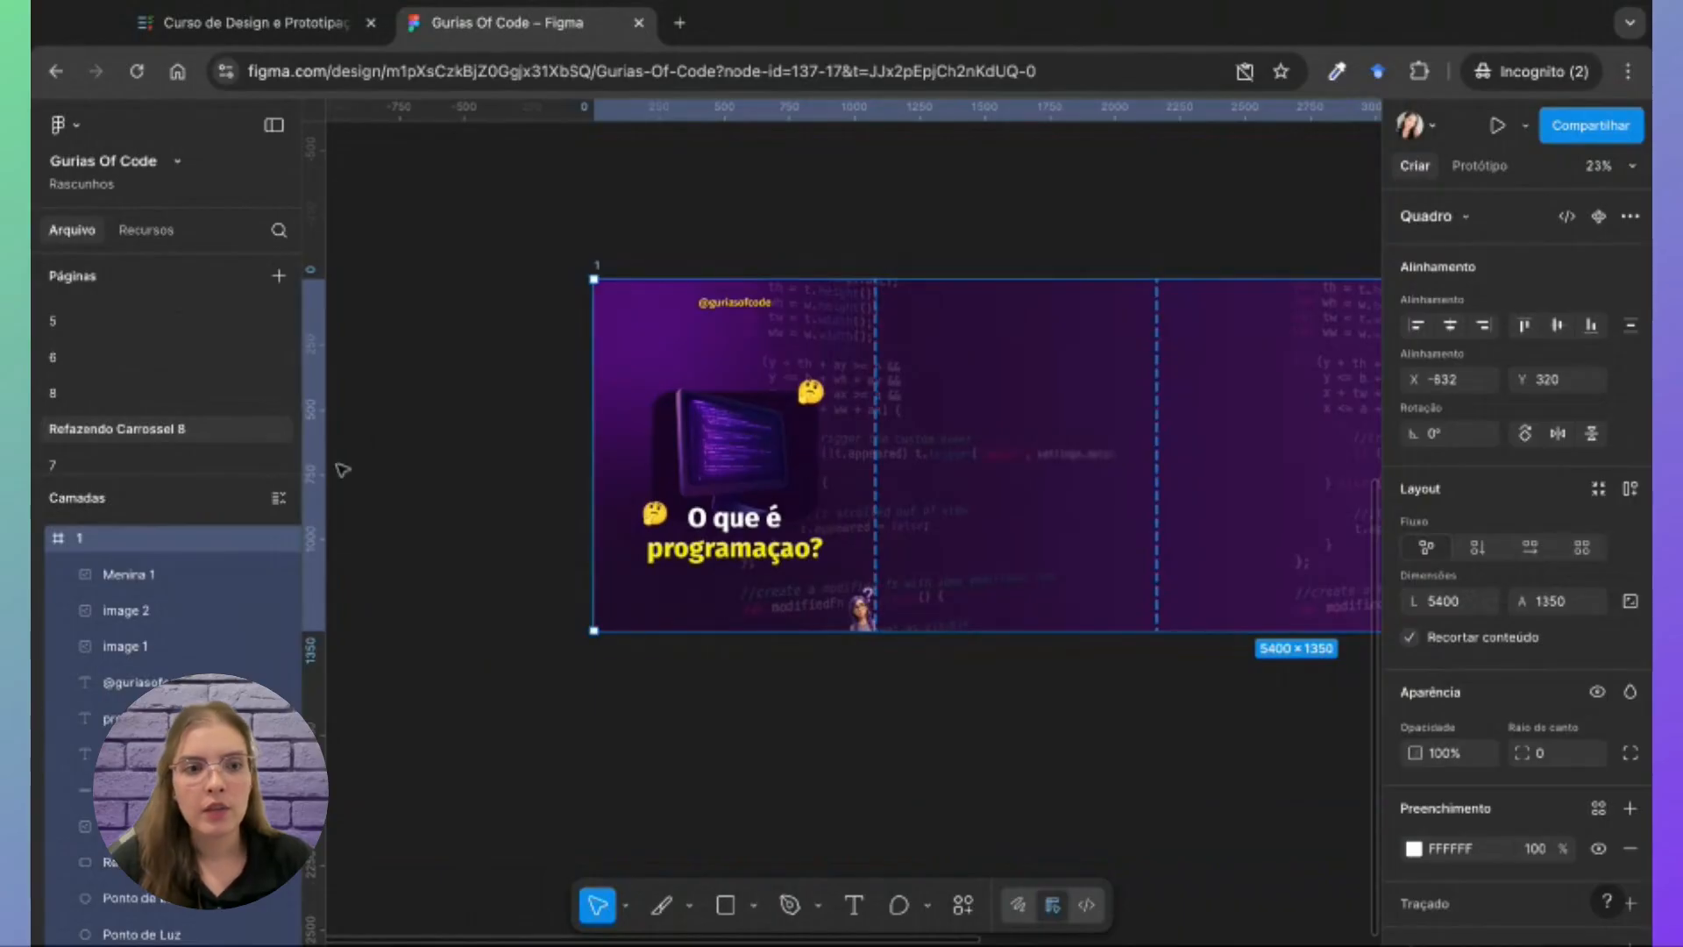
click(105, 716)
scroll(105, 717, down, 1)
click(105, 756)
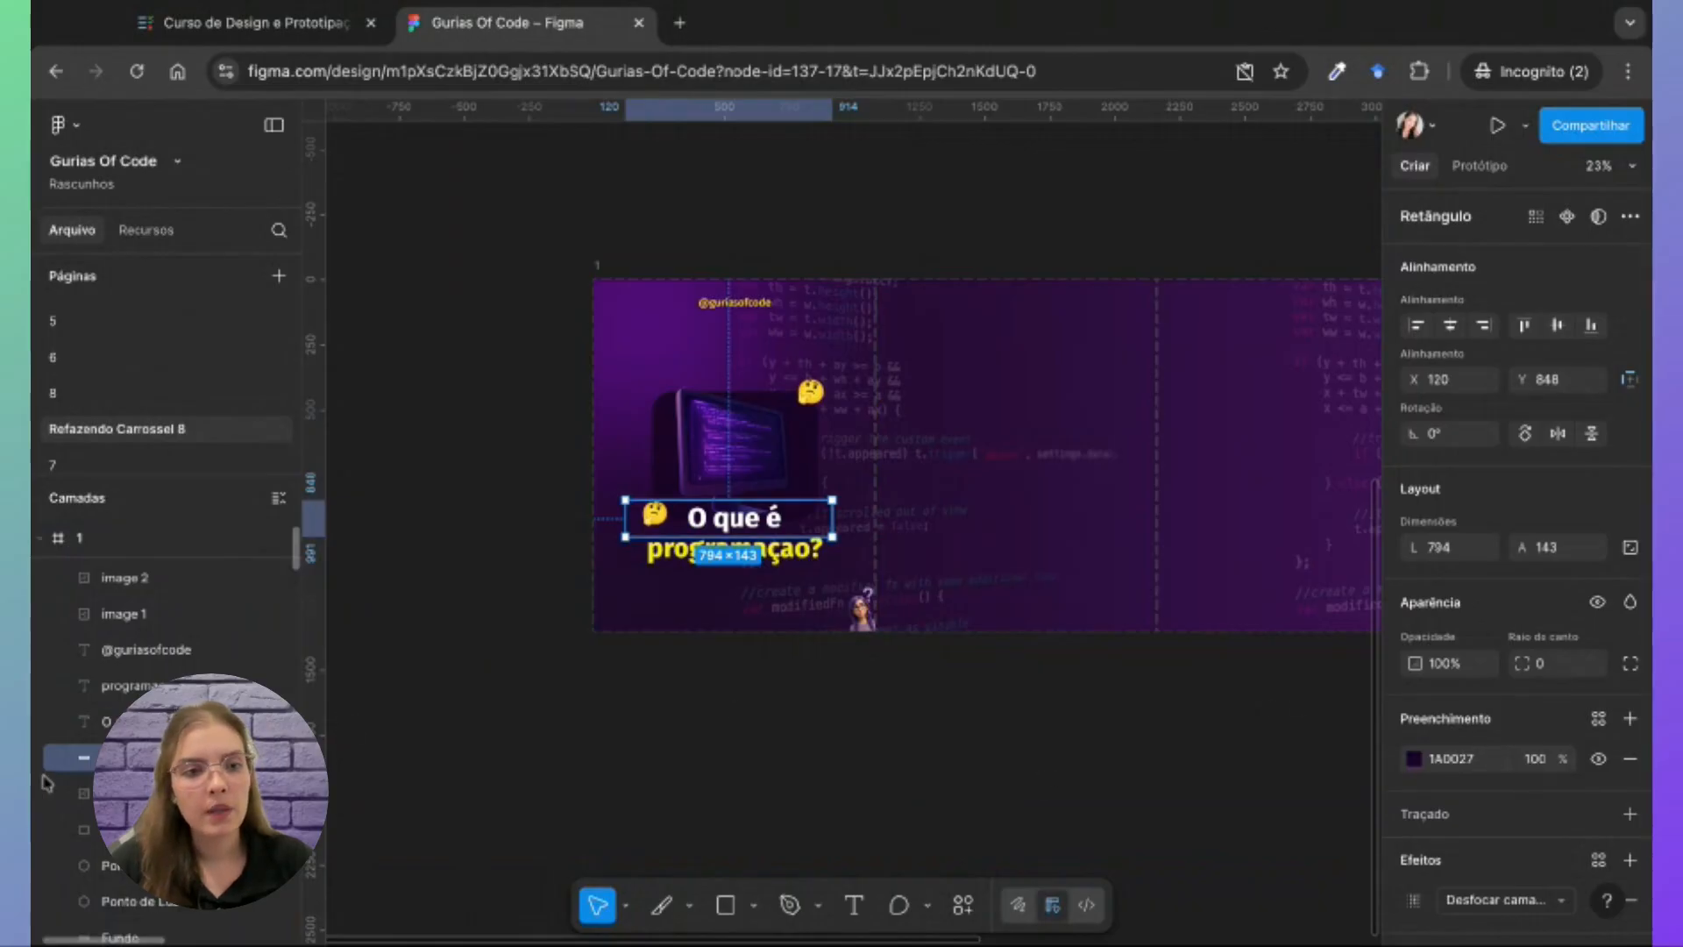
scroll(47, 783, down, 1)
click(657, 319)
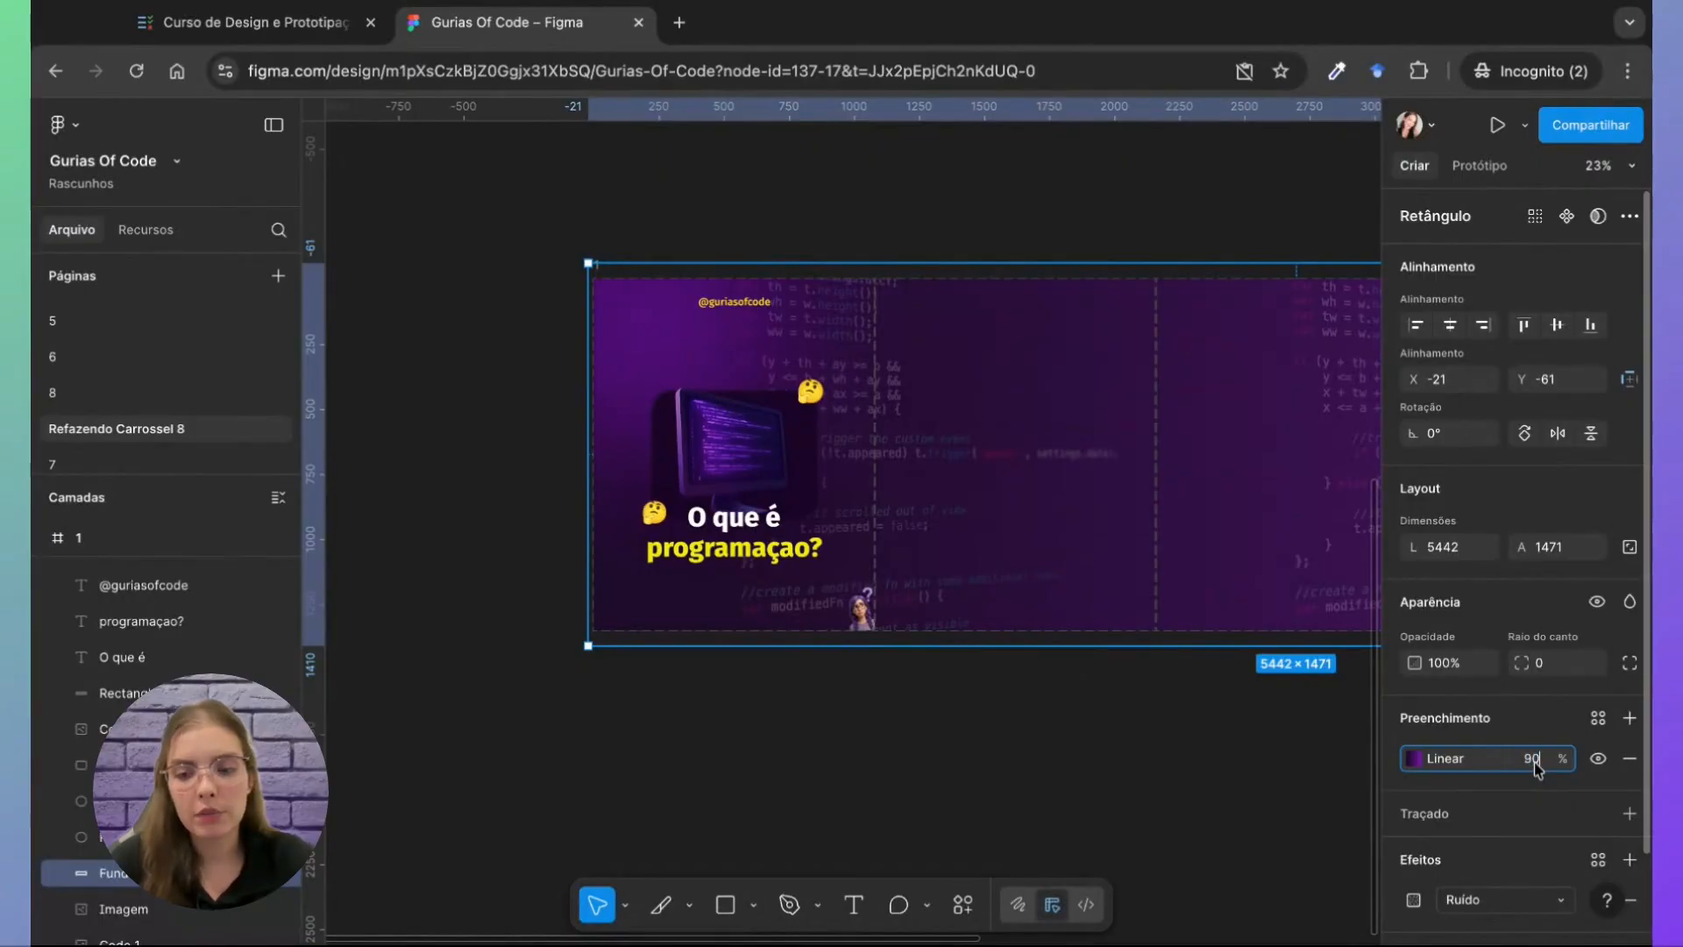
click(875, 781)
Step: Examine the original carousel's cover and its "ARRASTE PARA O LADO" button, and compare them with frame 1
scroll(881, 784, right, 3)
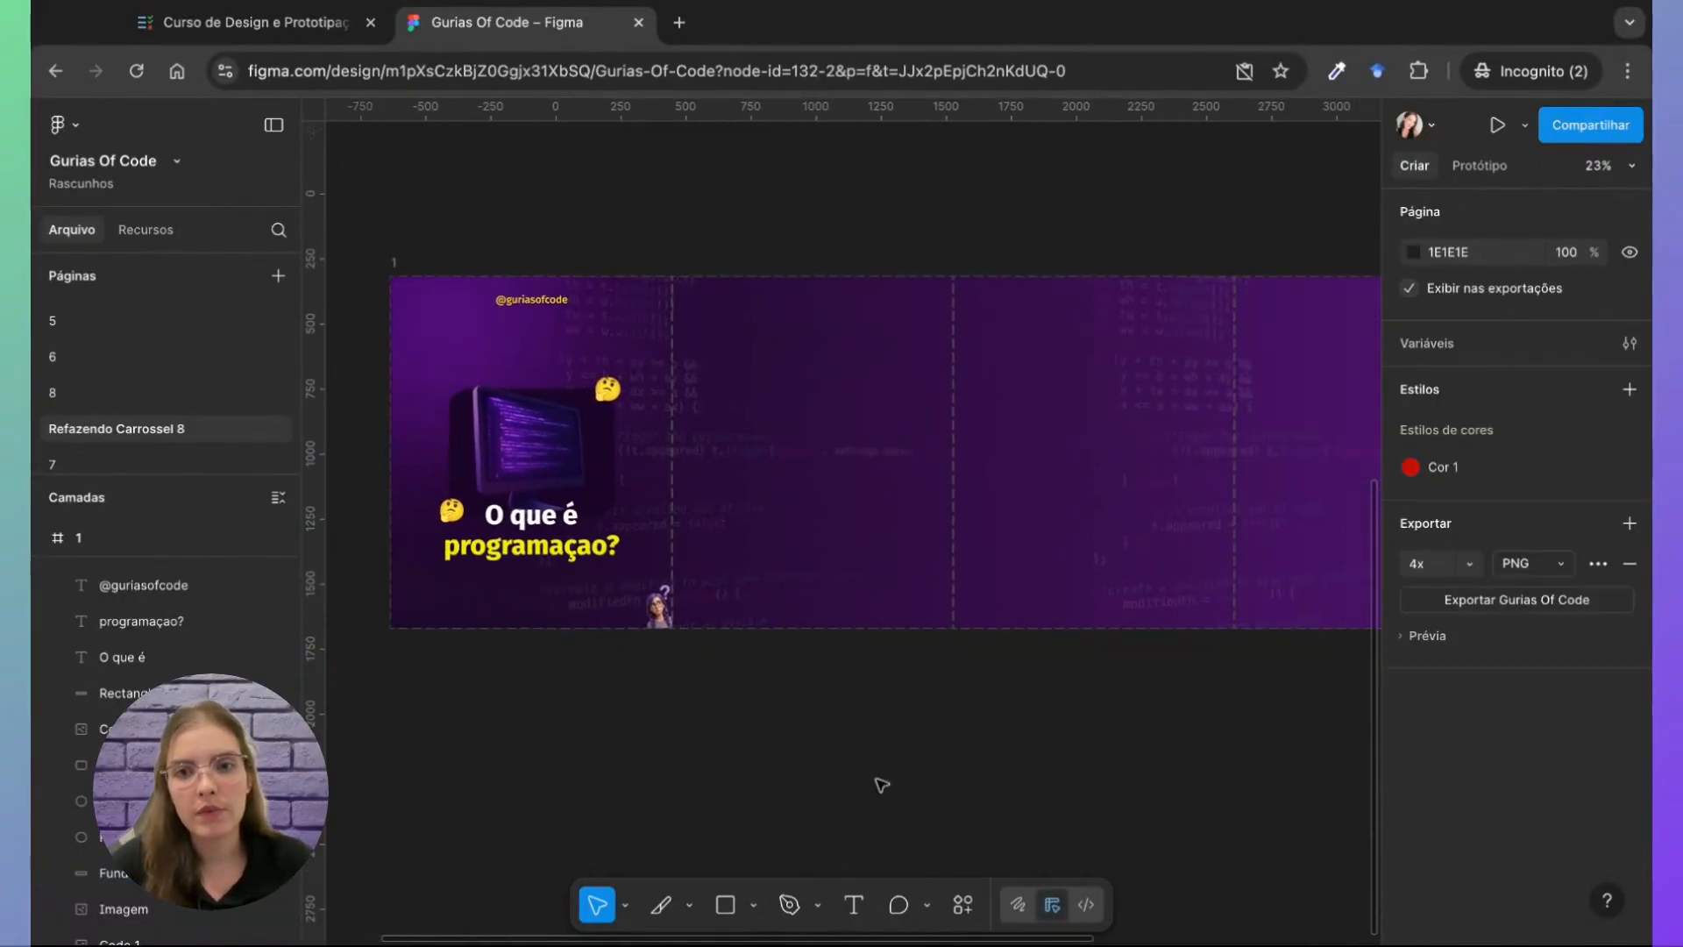
scroll(876, 783, left, 2)
scroll(758, 491, up, 3)
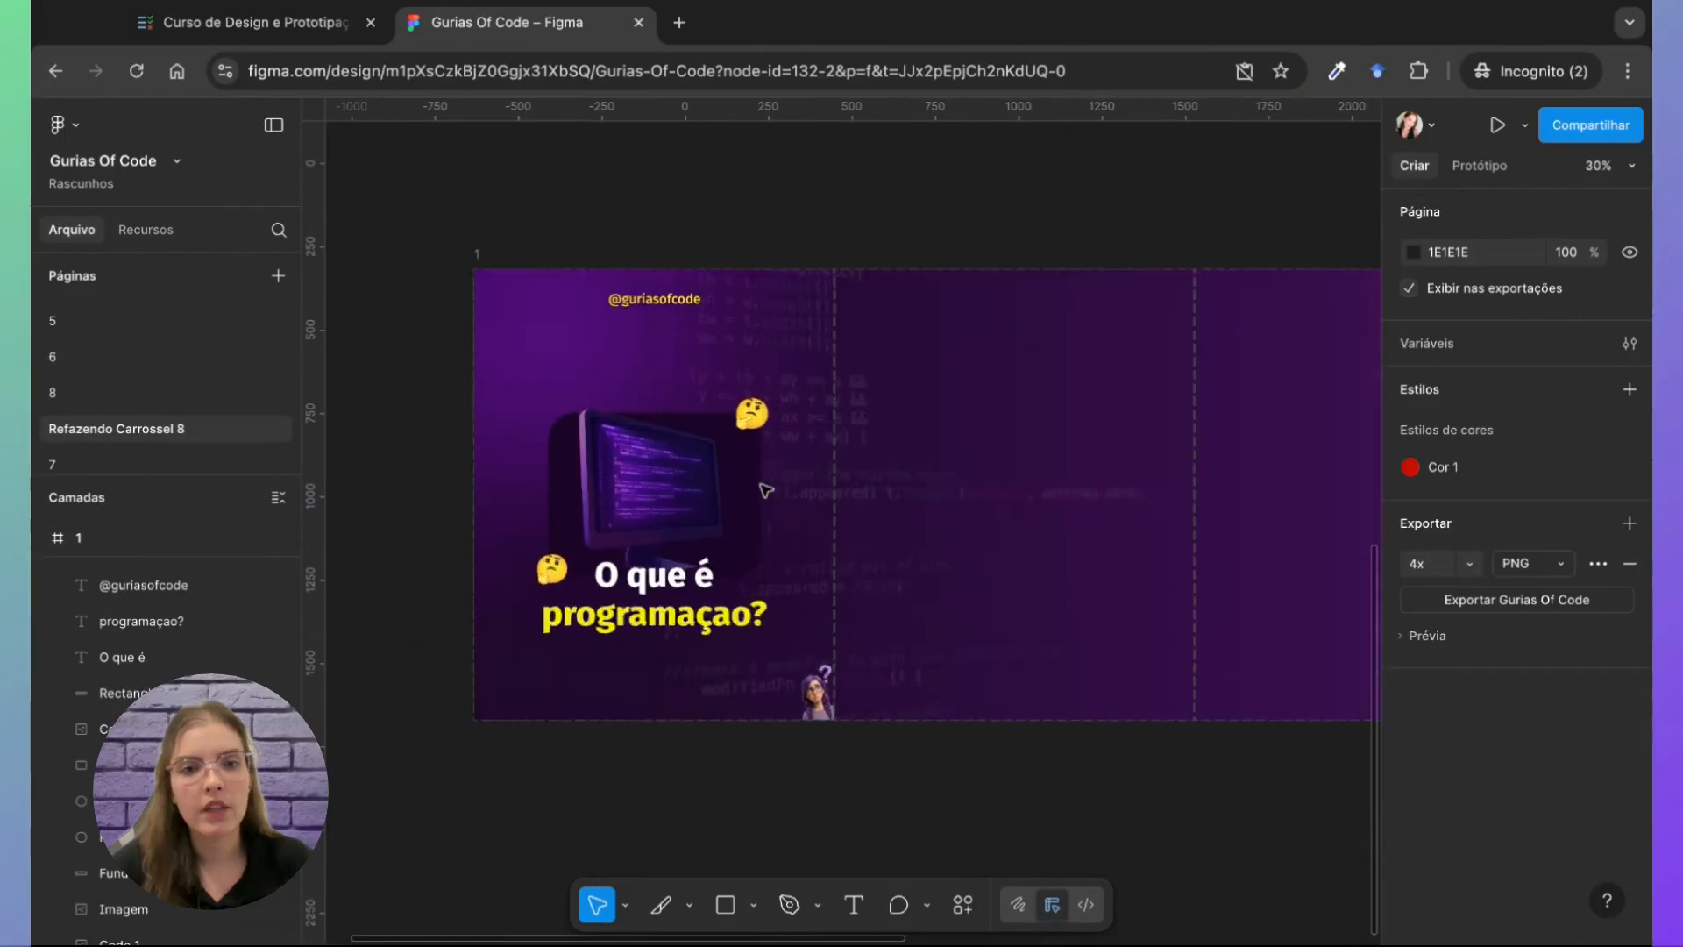
scroll(765, 490, down, 2)
scroll(758, 499, up, 10)
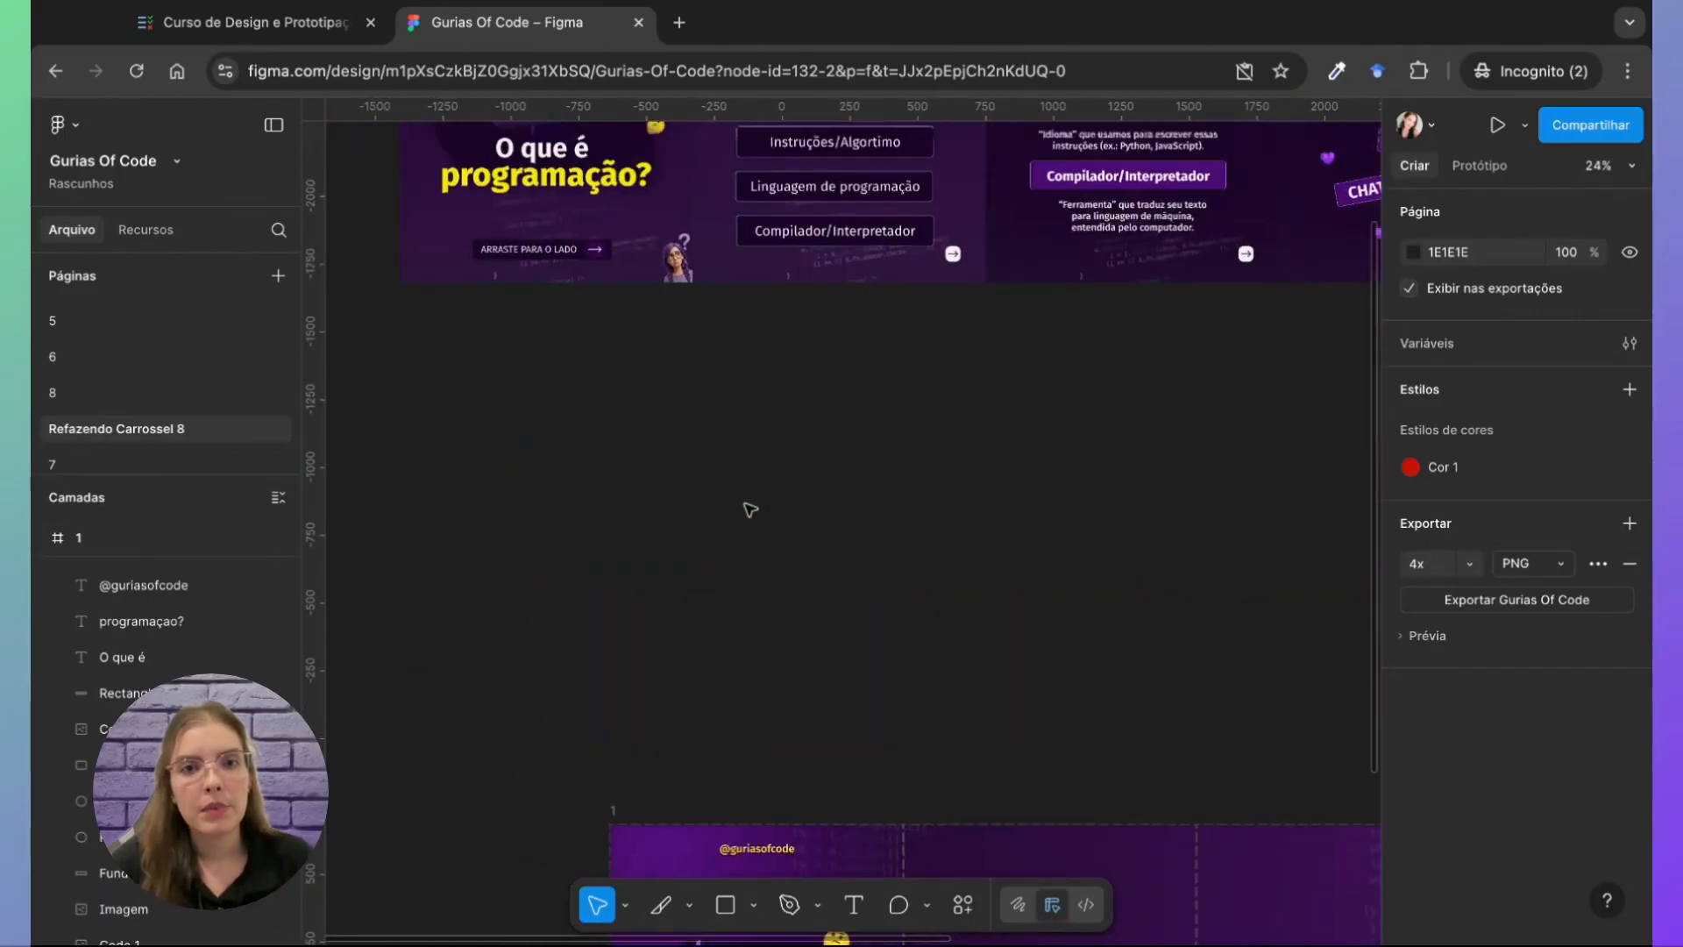
scroll(747, 506, up, 3)
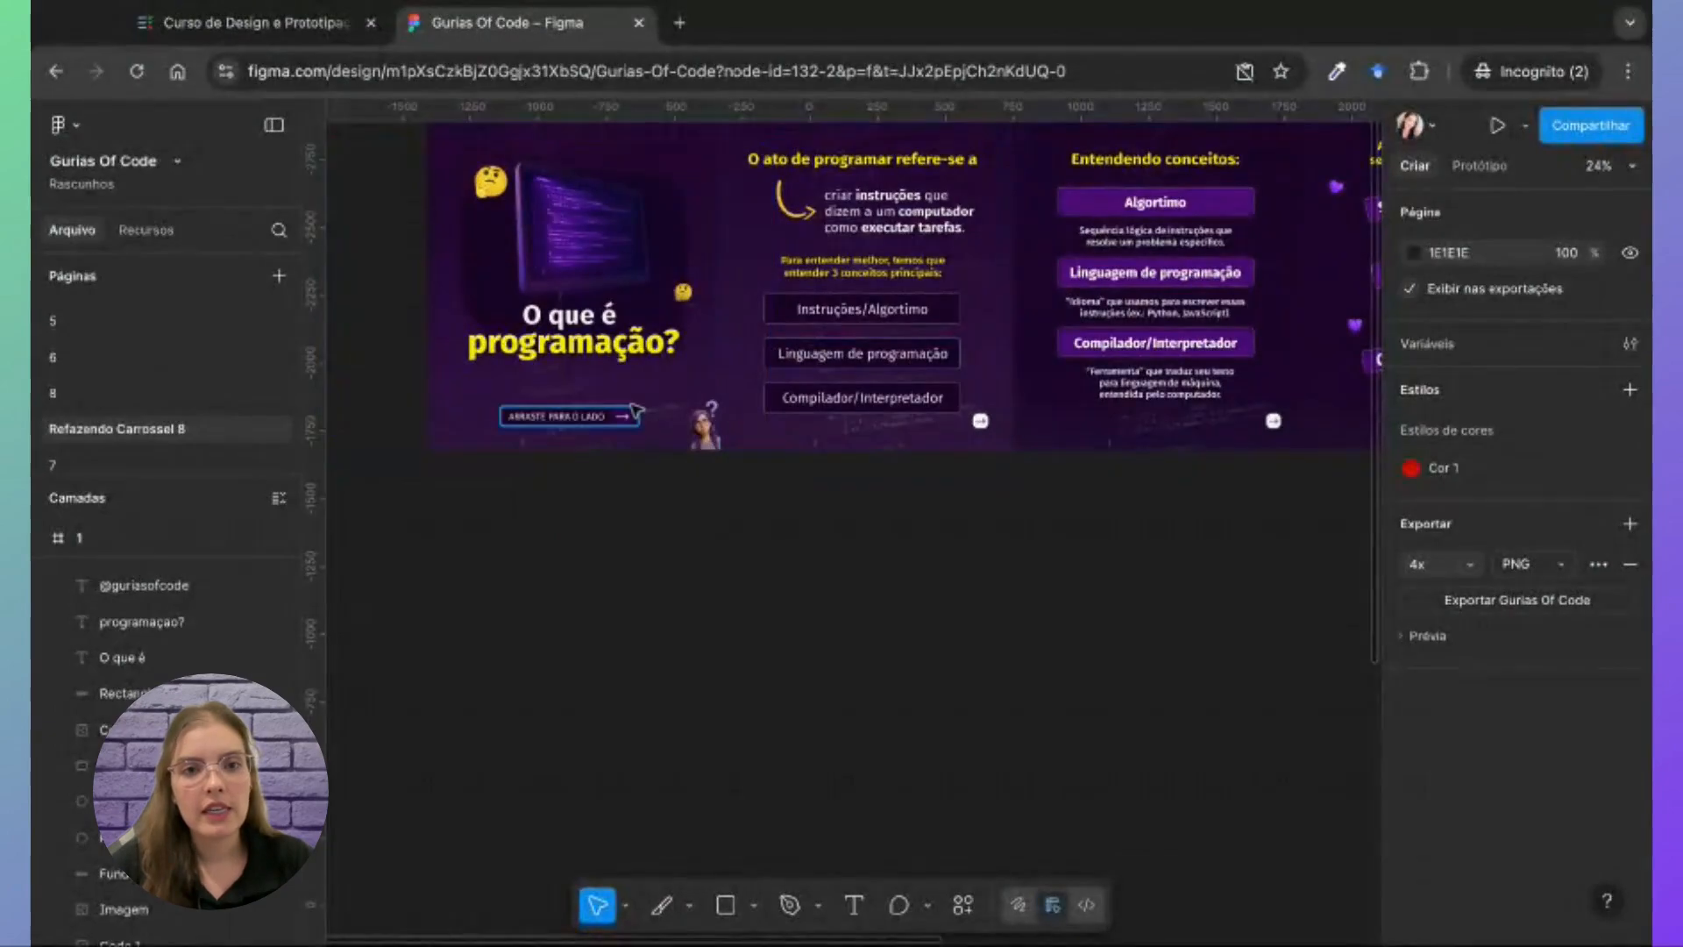
scroll(631, 410, up, 10)
scroll(633, 409, left, 6)
scroll(633, 410, down, 10)
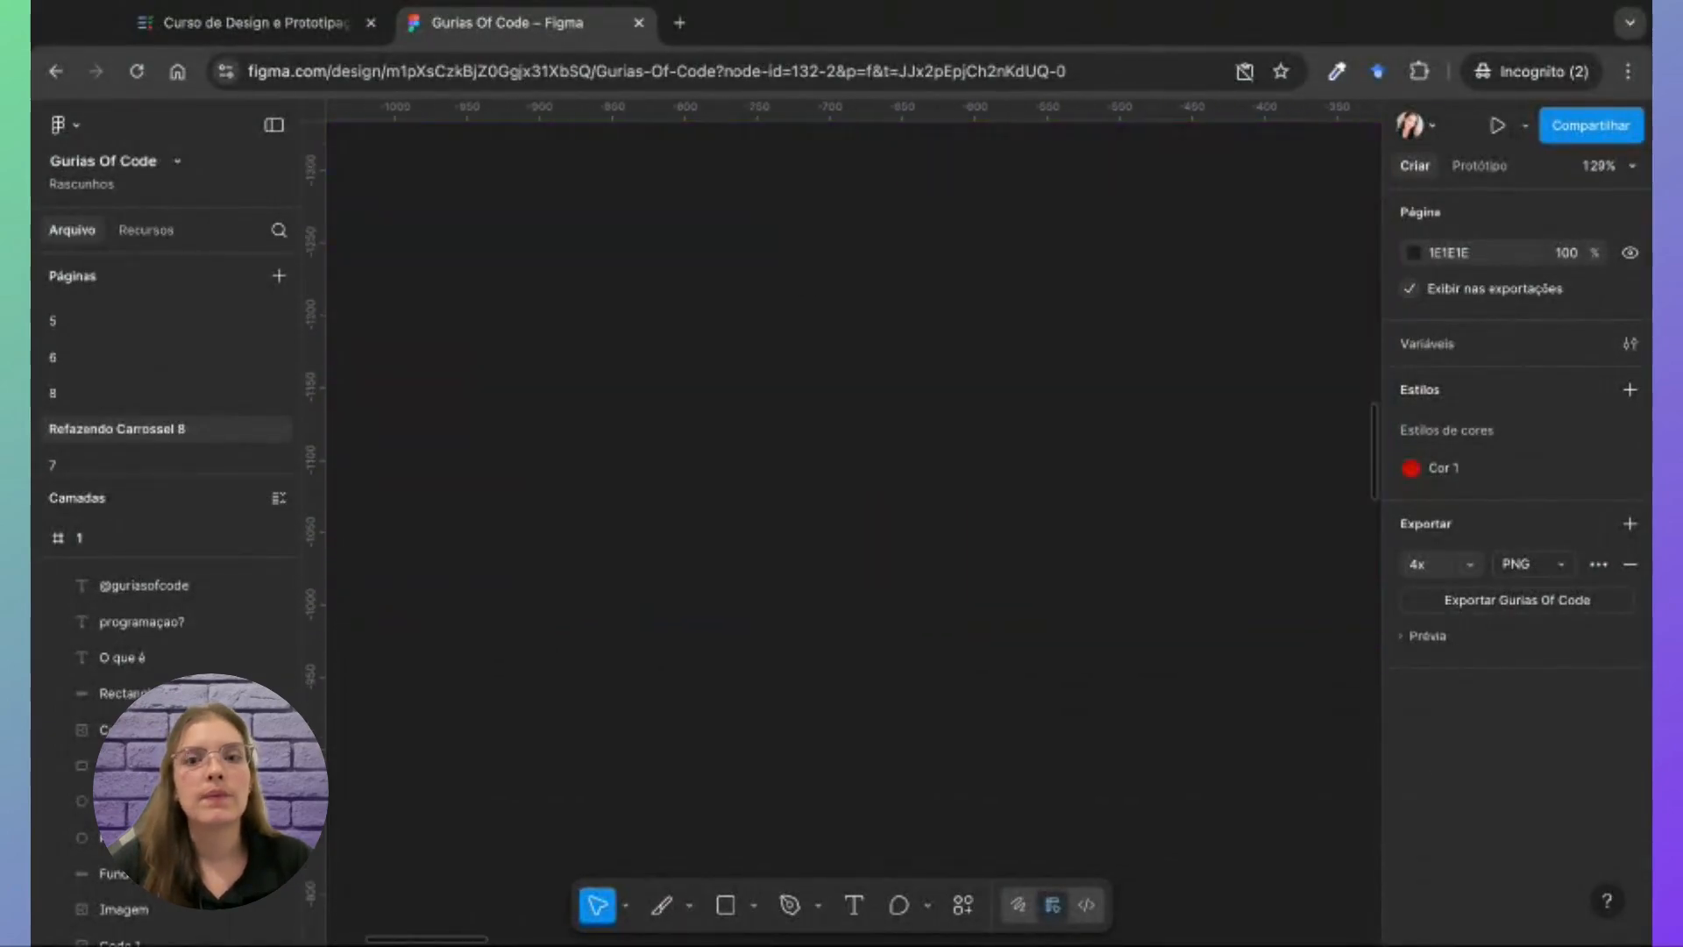
scroll(841, 526, down, 10)
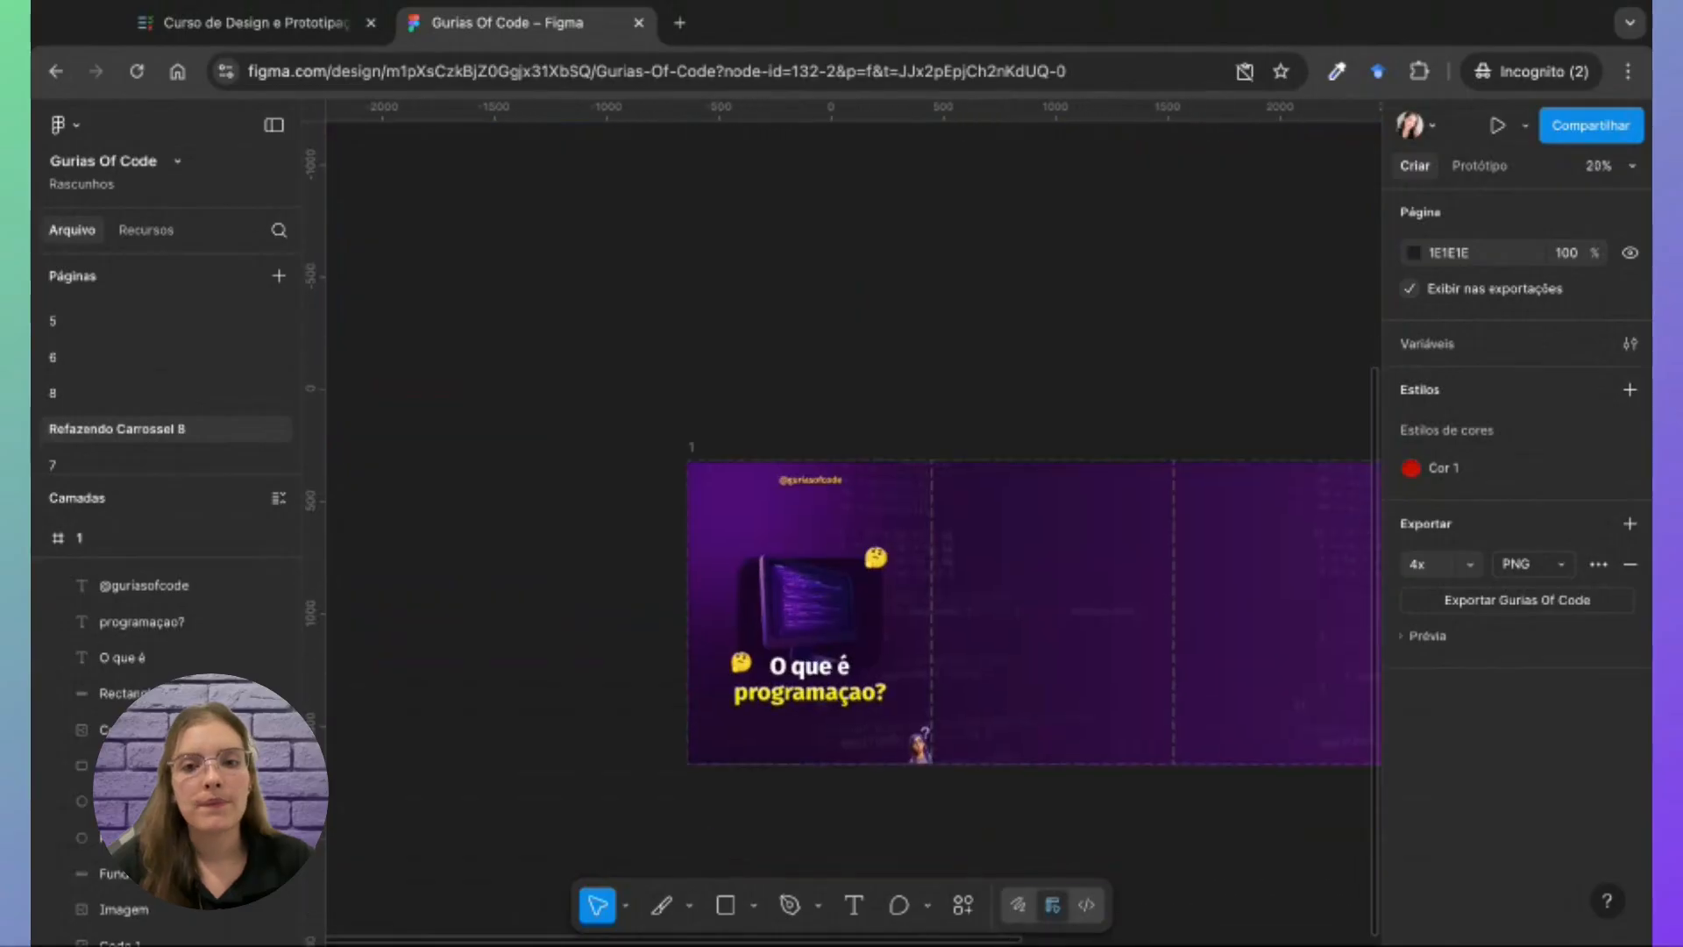
scroll(676, 395, down, 2)
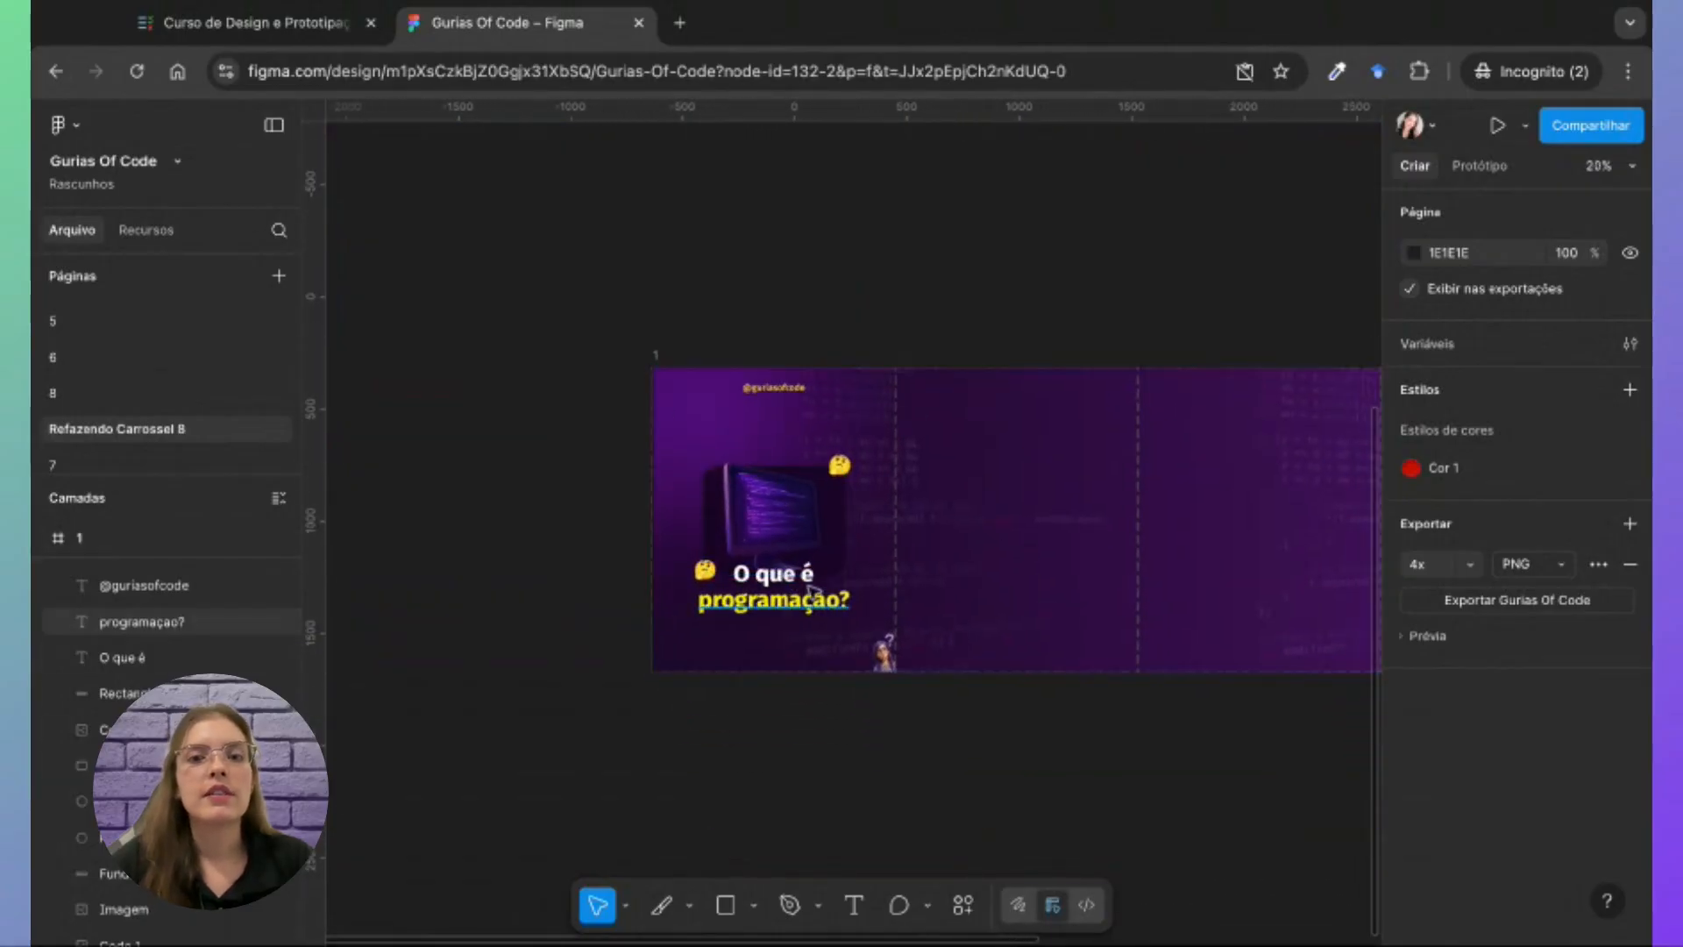
scroll(808, 590, up, 6)
scroll(808, 590, down, 4)
drag(826, 826, 693, 347)
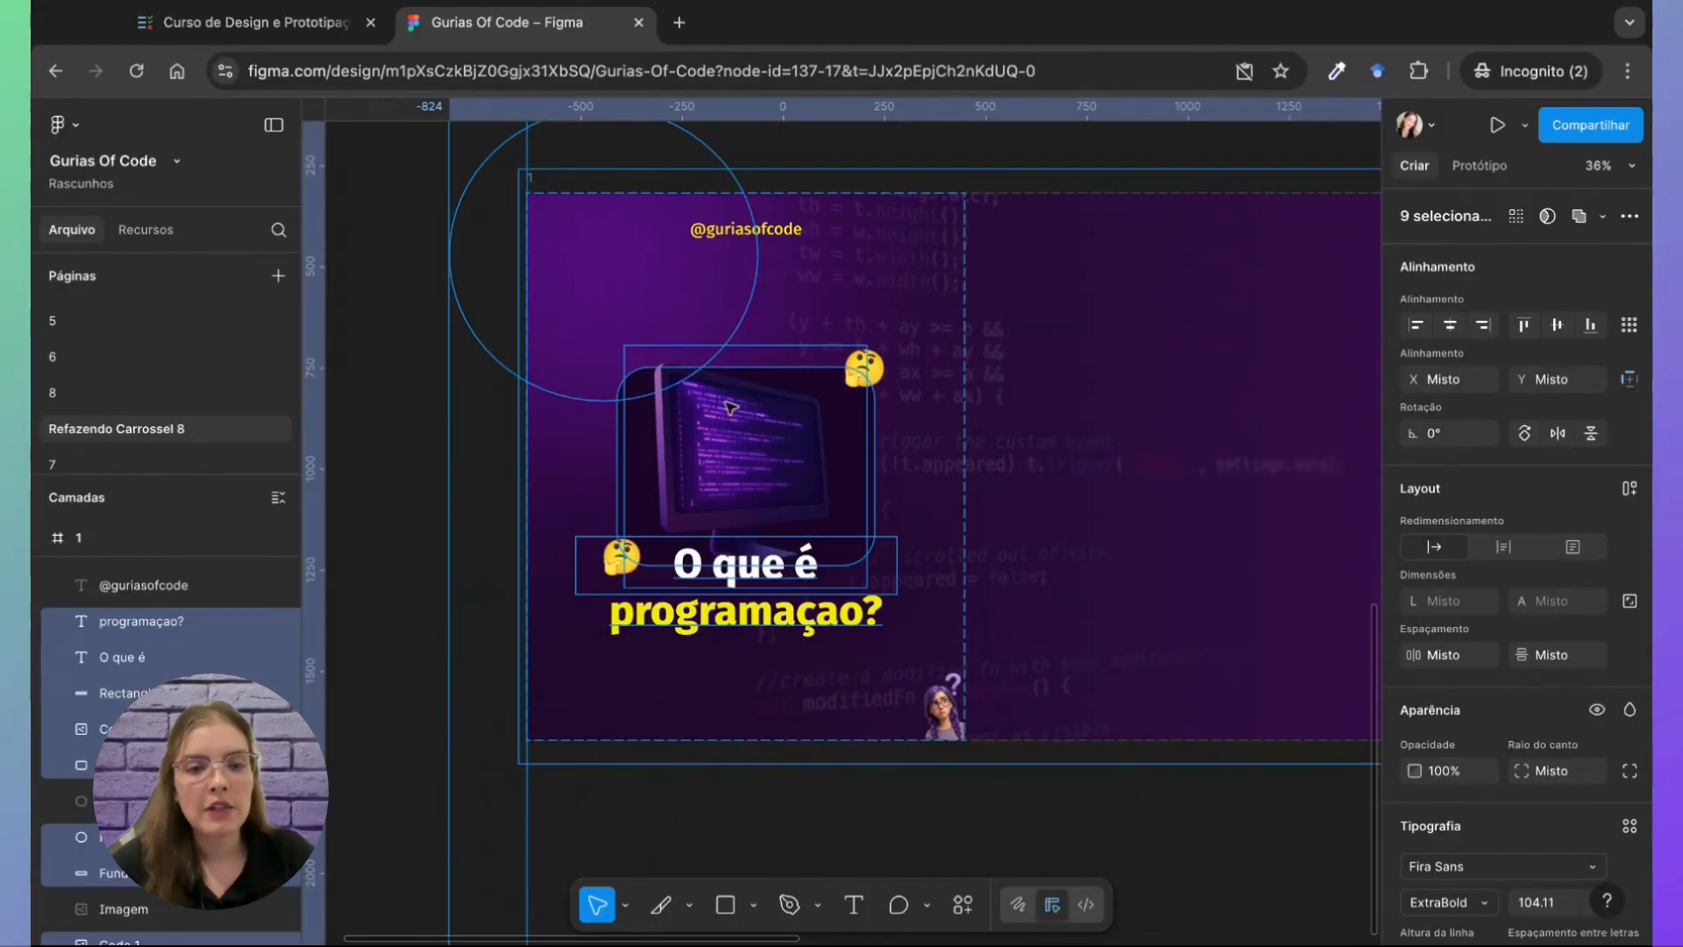
shift+click(606, 342)
shift+click(562, 455)
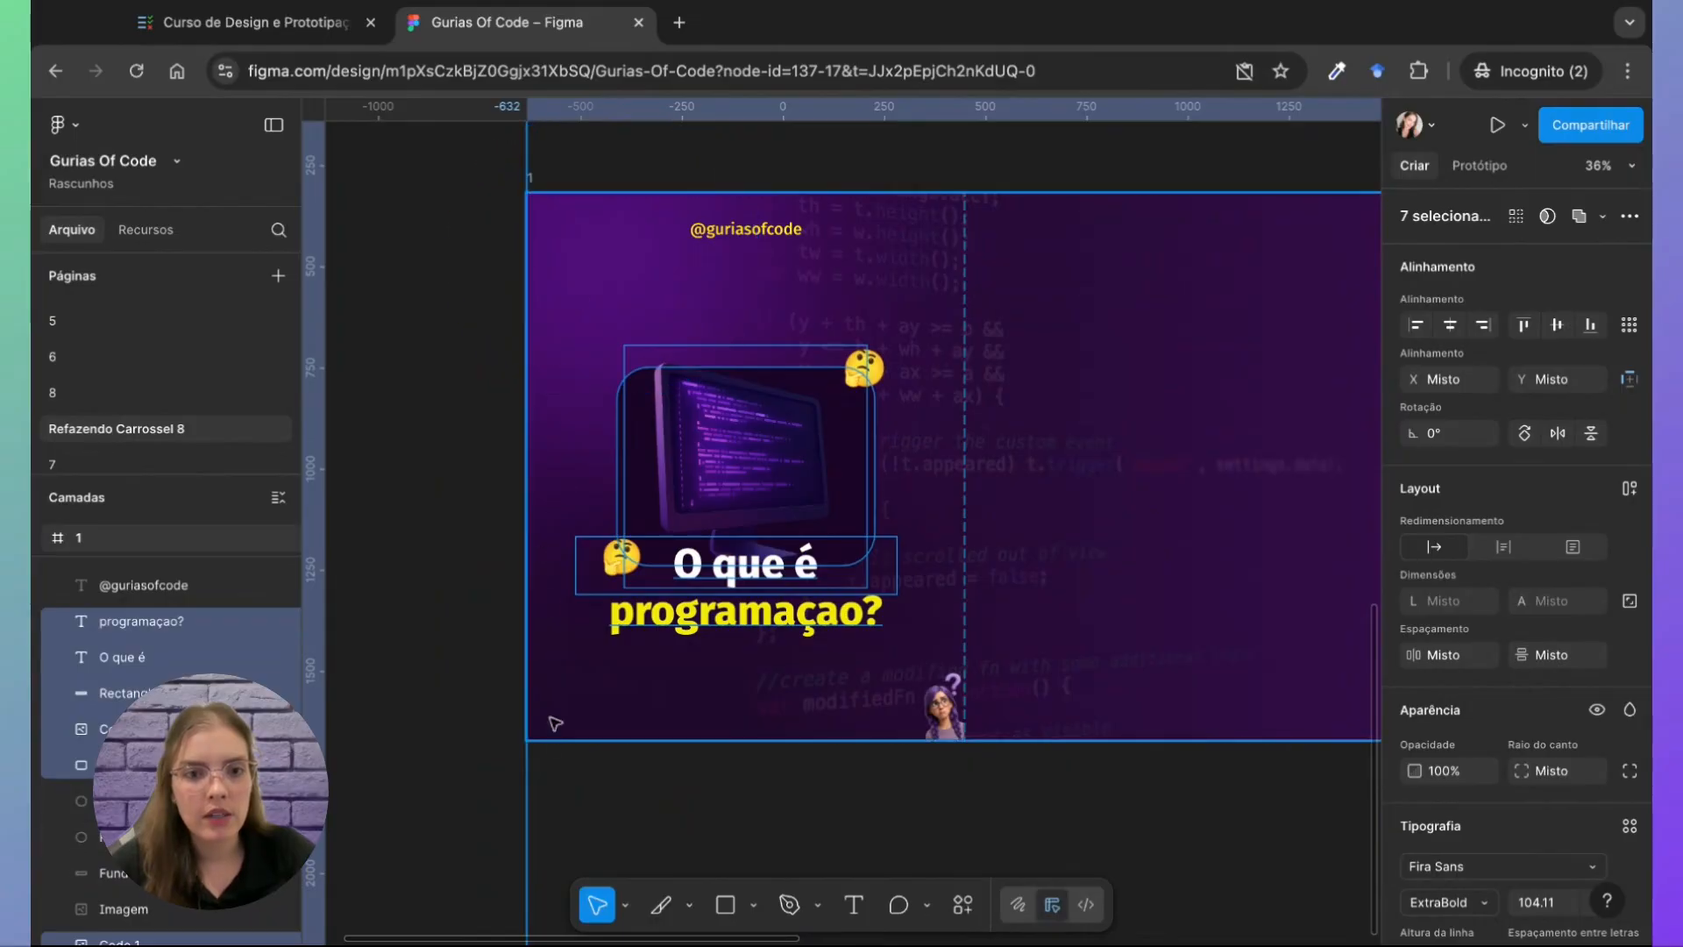
click(582, 680)
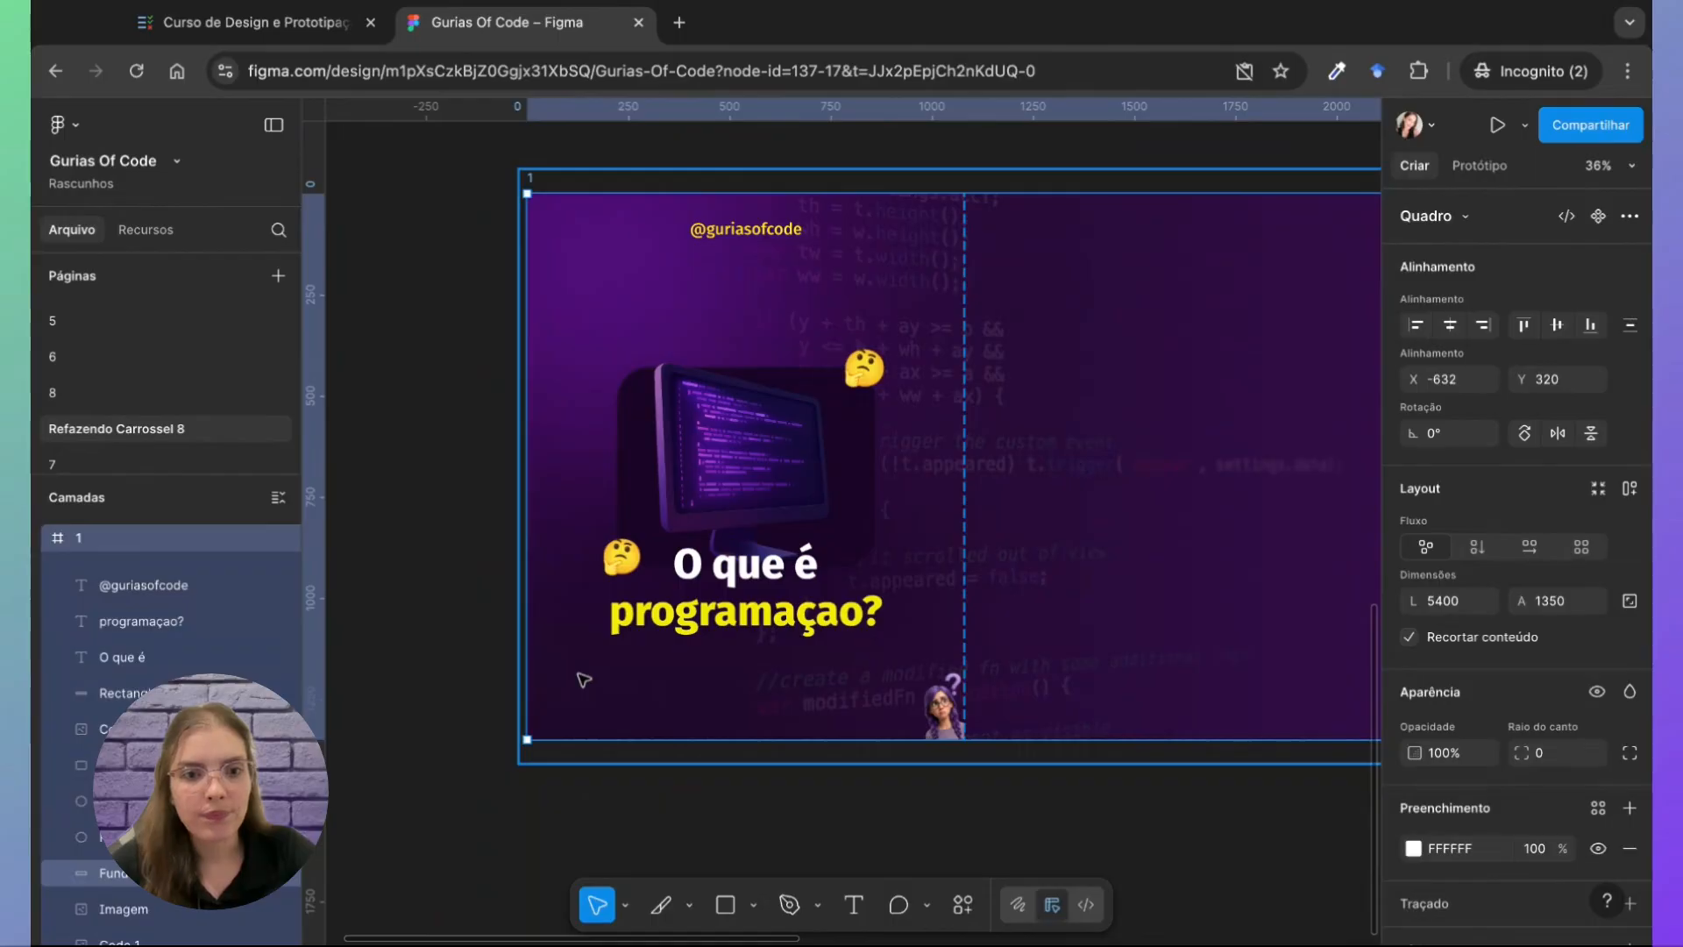
click(582, 680)
Step: Move both title texts, the two emojis, the computer image and its rounded rectangle together upward in the first slide
click(715, 624)
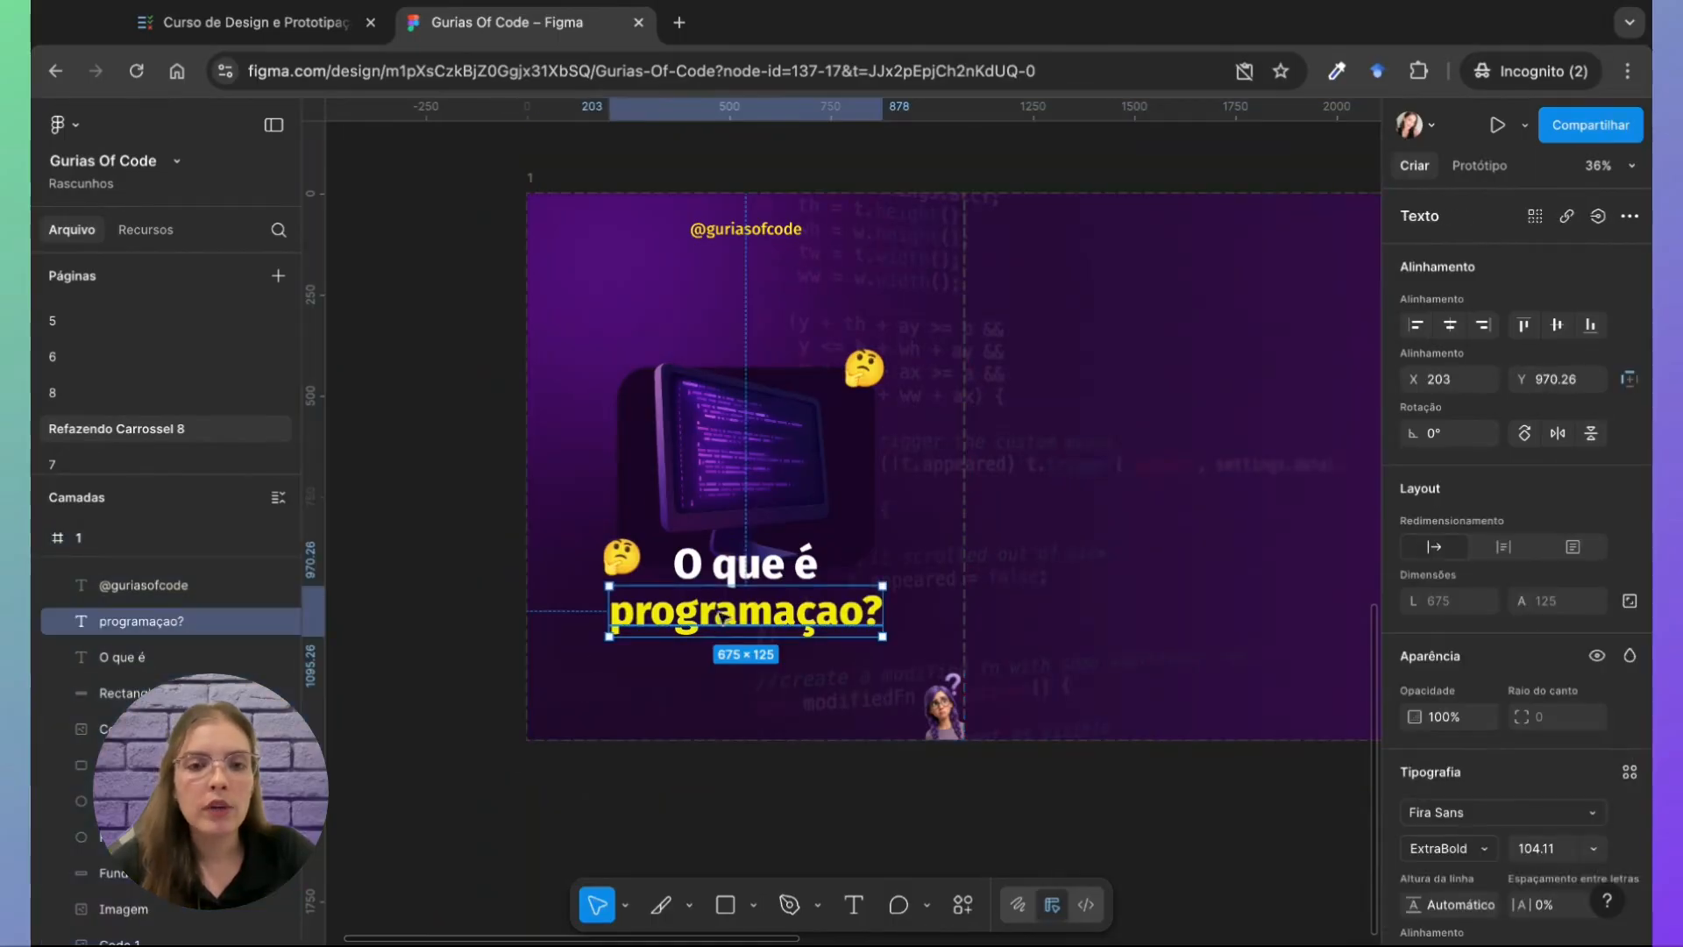
shift+click(715, 568)
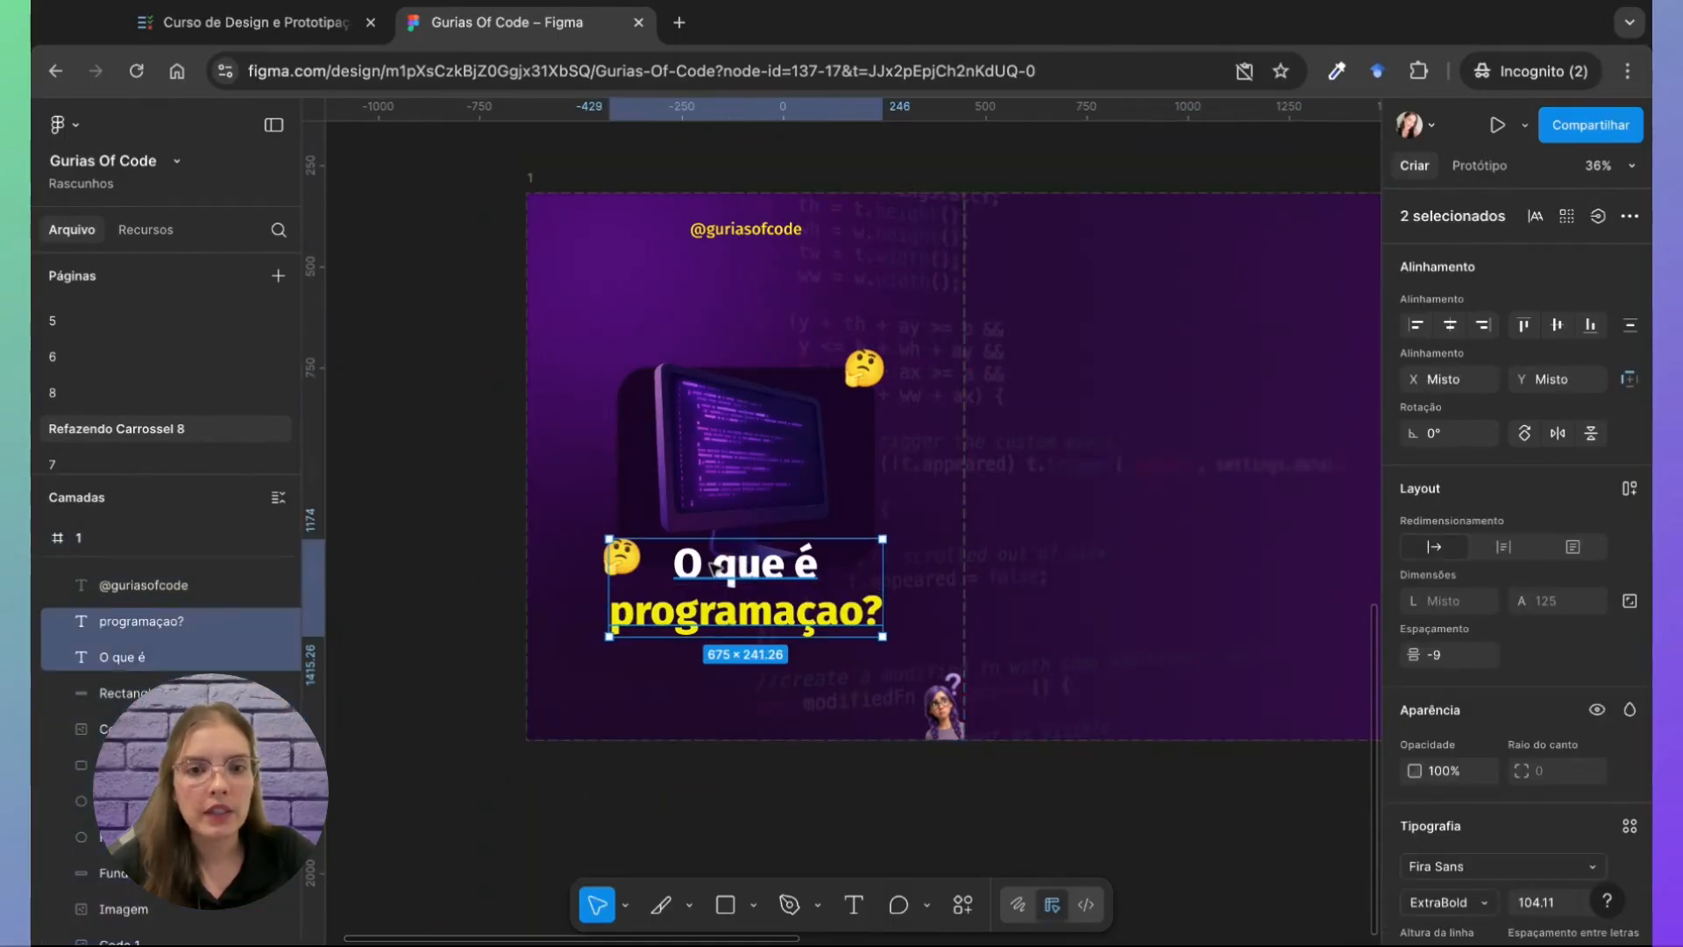
shift+click(631, 559)
shift+click(717, 515)
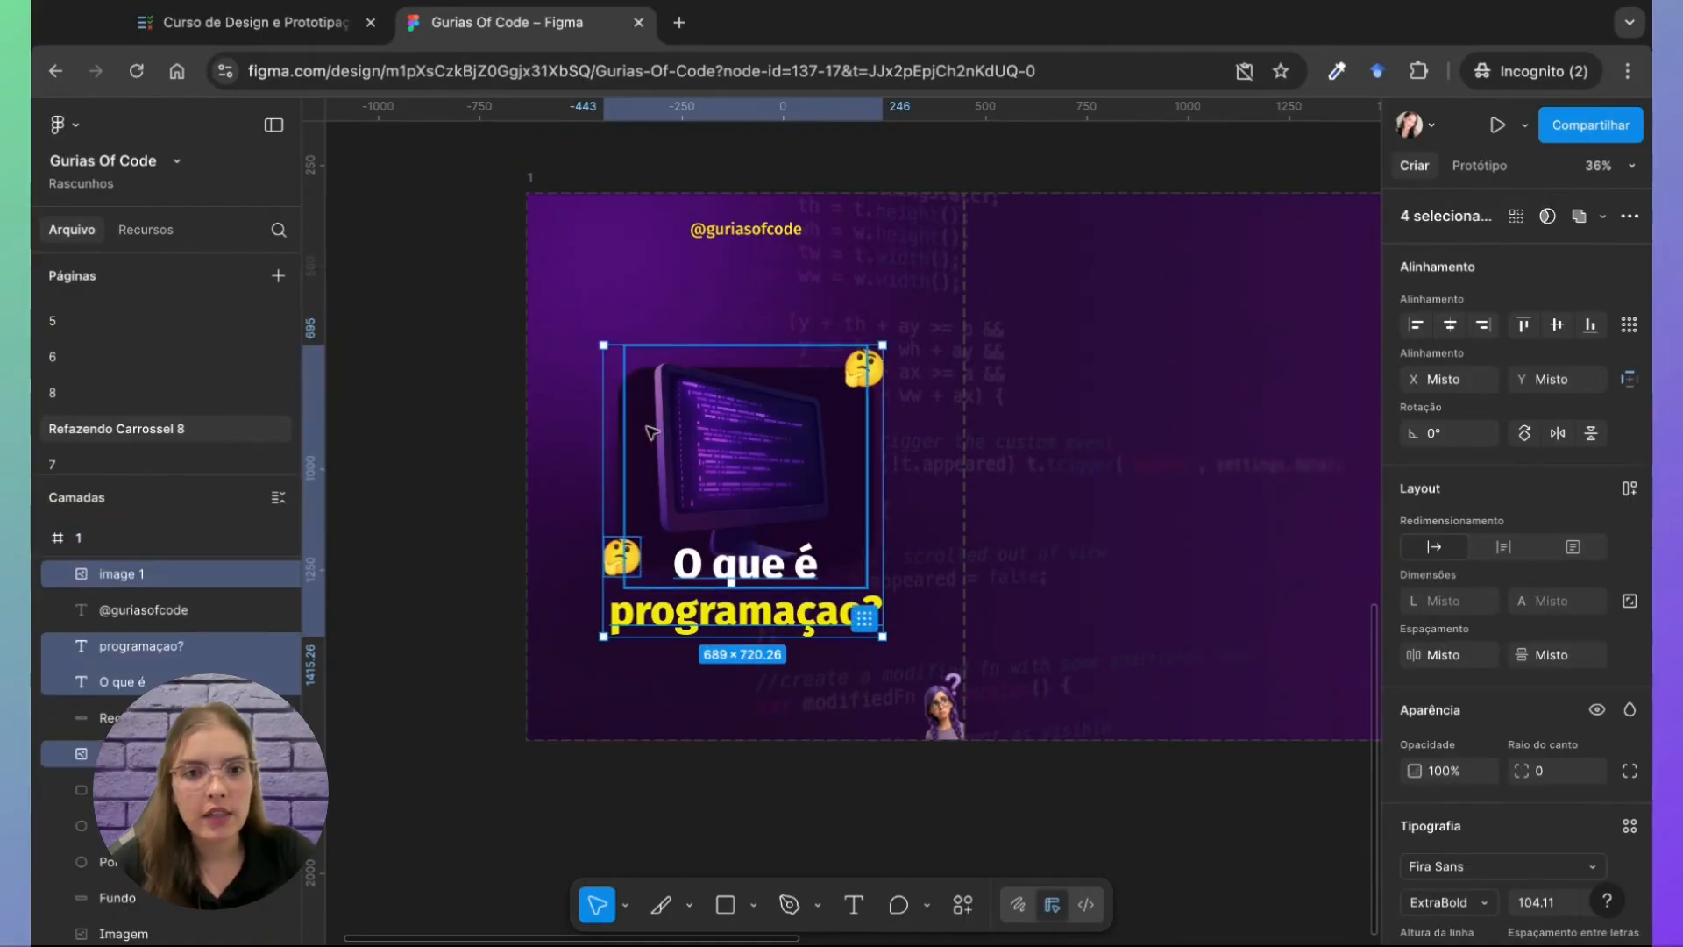
shift+click(619, 427)
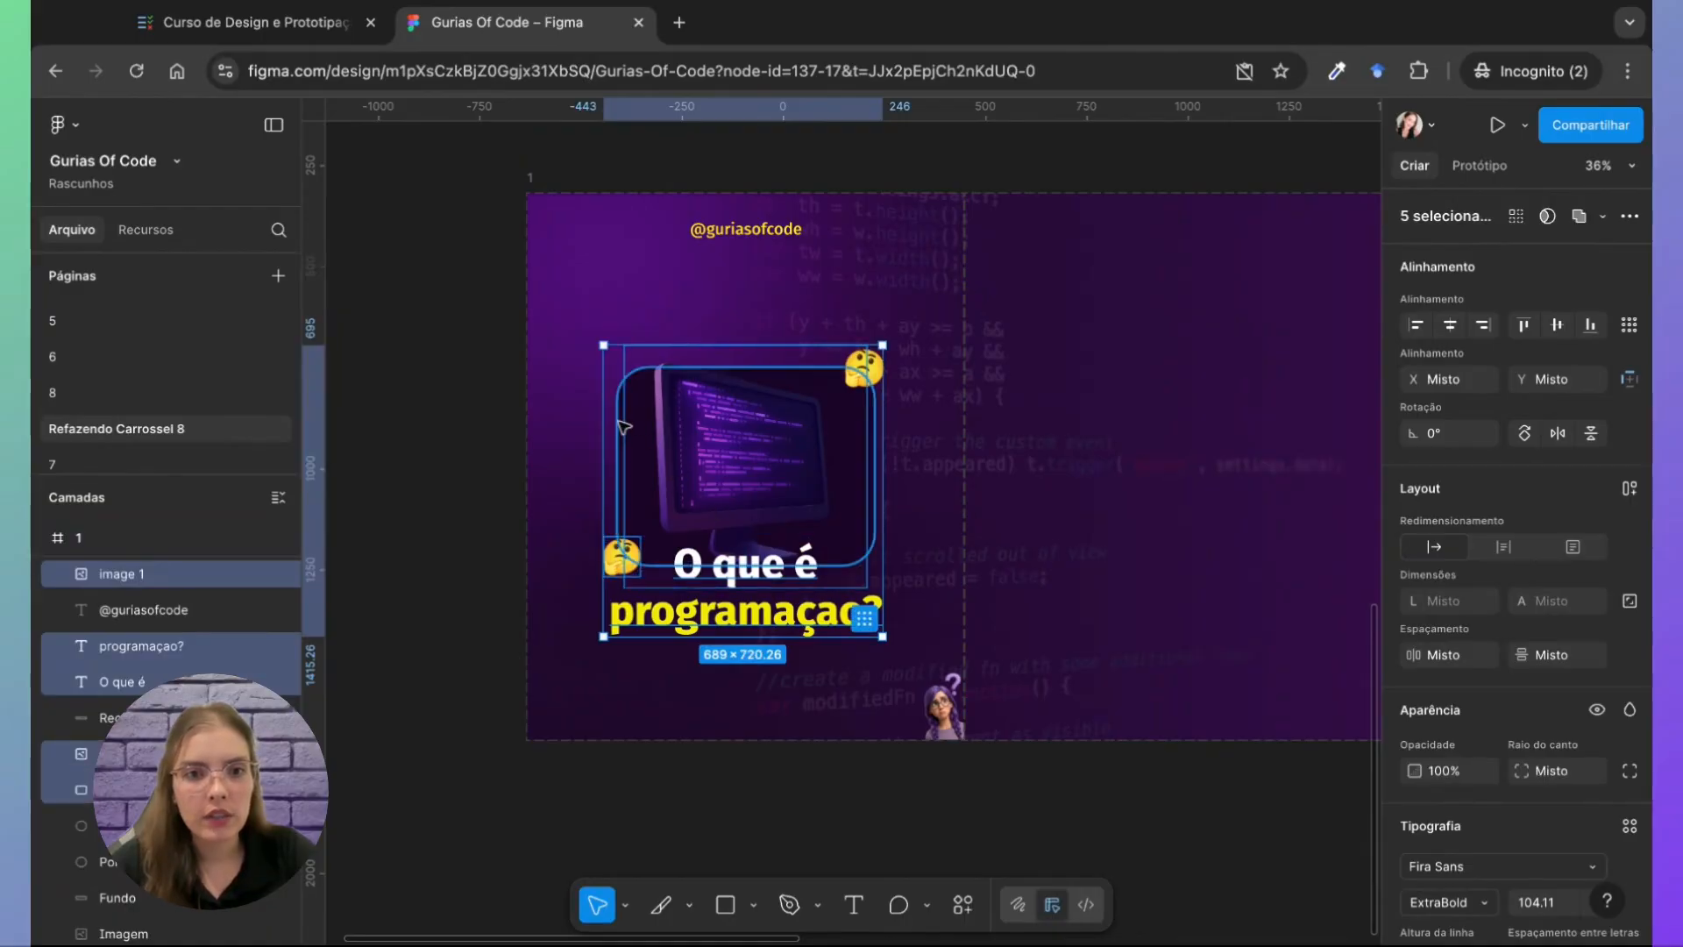
shift+click(868, 377)
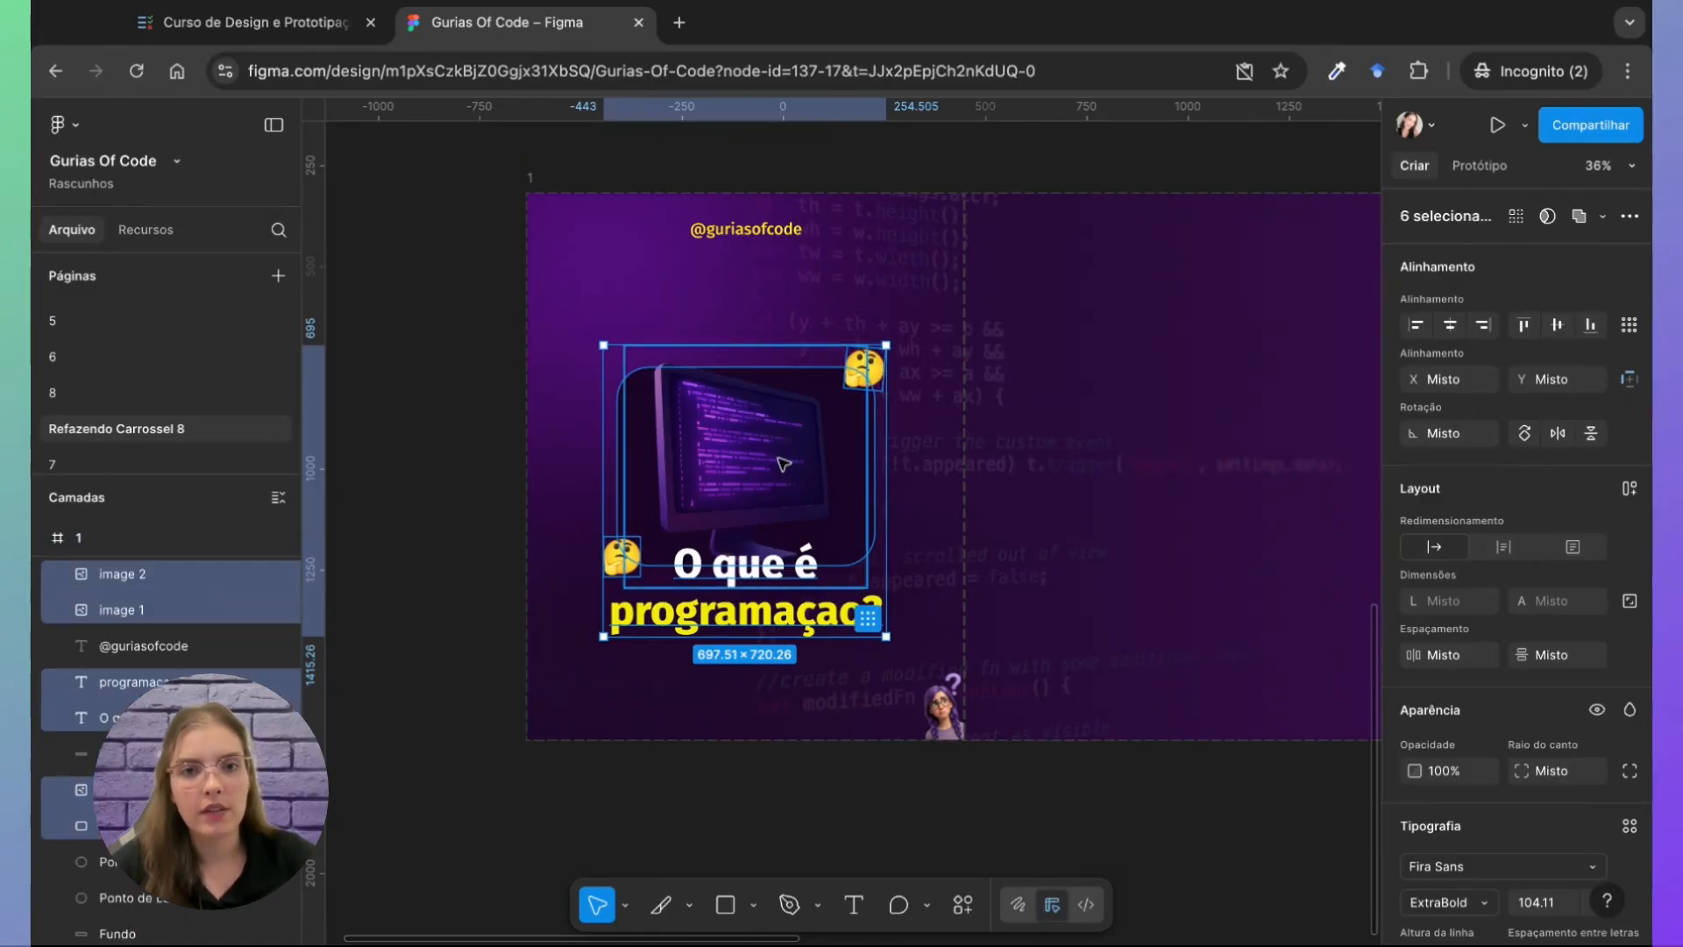
key(shift+Up)
key(shift+Up)
key(shift+Up)
key(shift+Up)
key(shift+Up)
drag(783, 465, 784, 455)
click(482, 540)
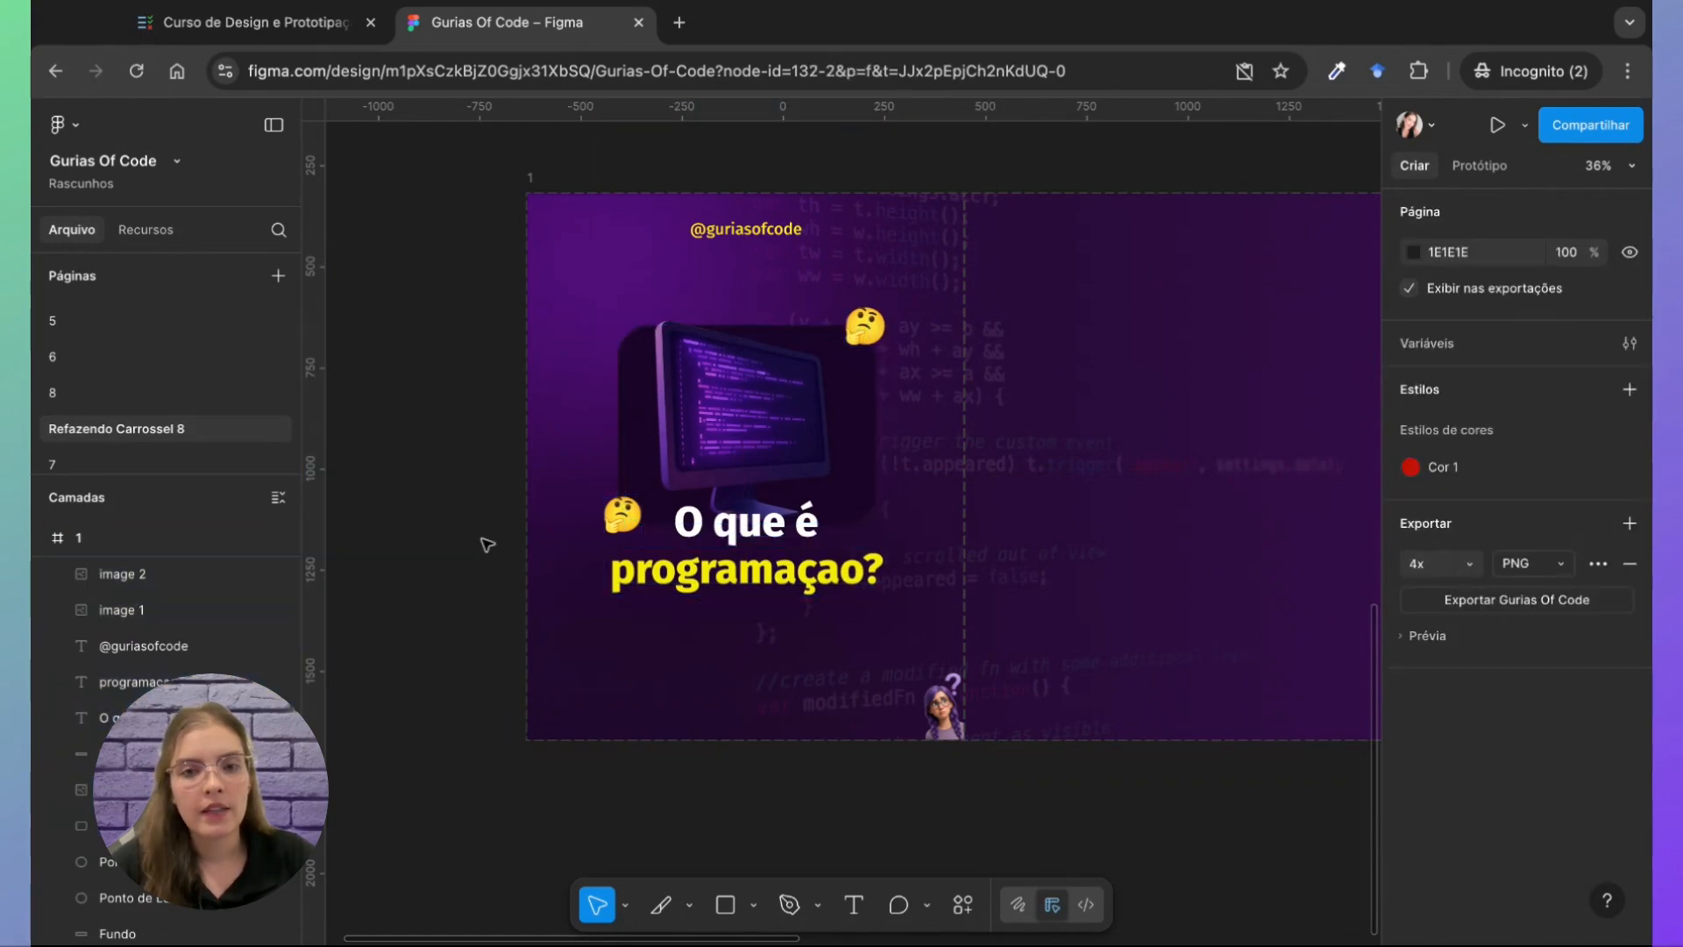
Step: Draw a rectangle about 569 × 100 below the title and set its corner radius to 20
scroll(658, 669, down, 2)
scroll(655, 668, up, 2)
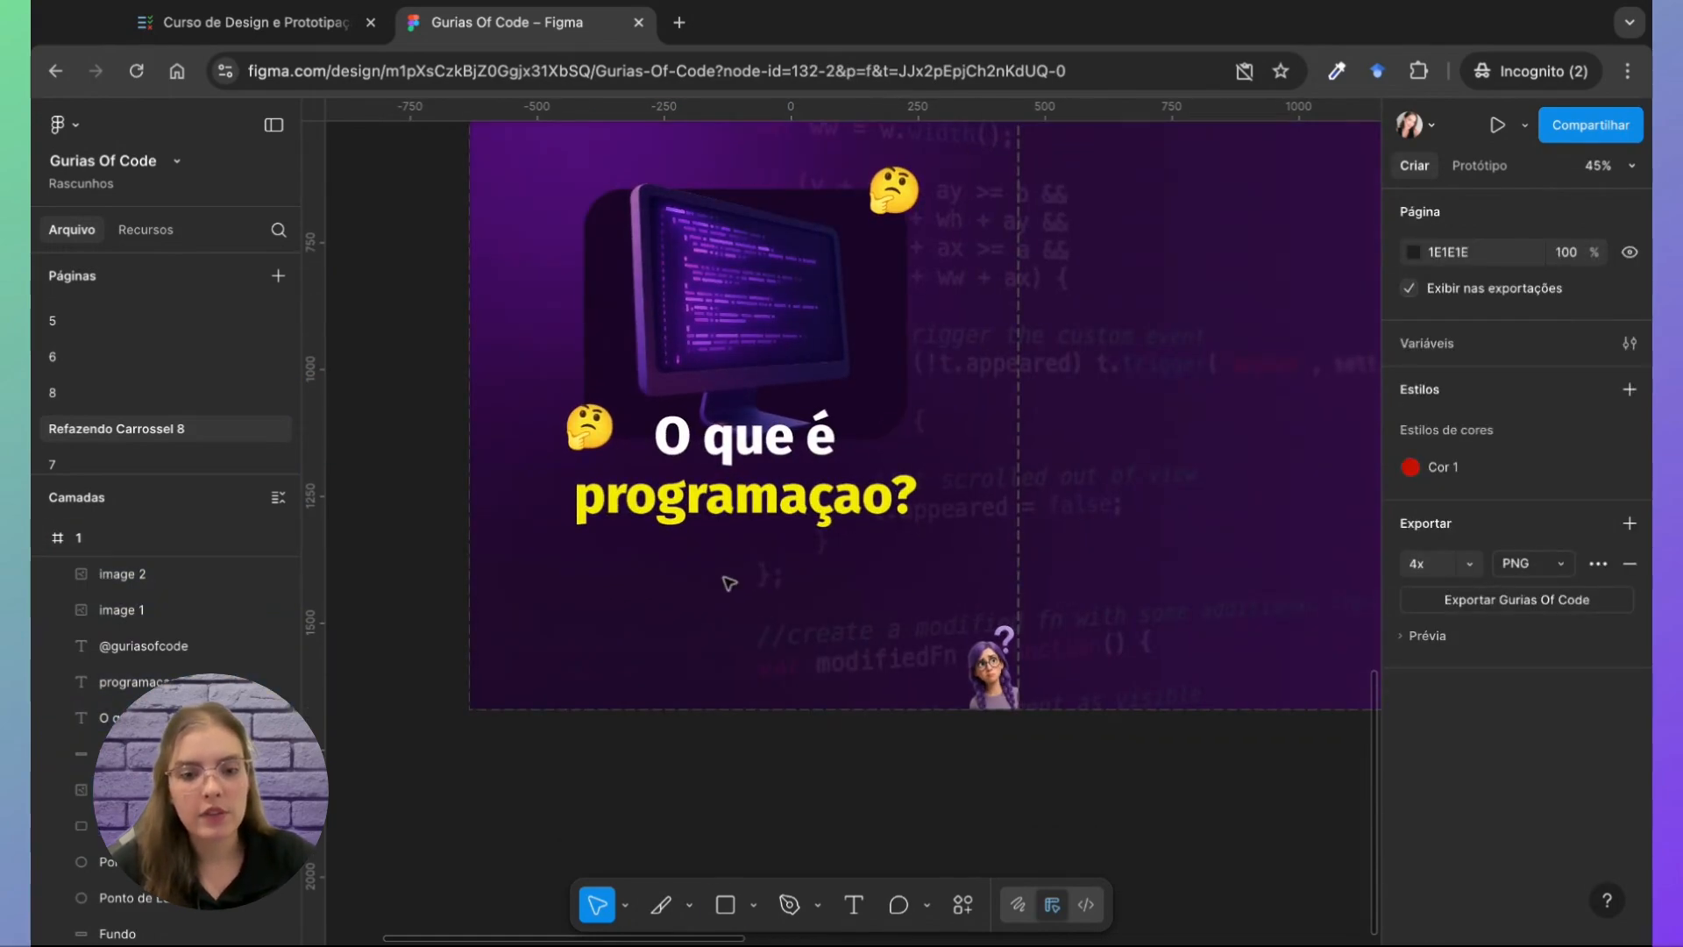
key(r)
click(644, 615)
drag(670, 621, 802, 617)
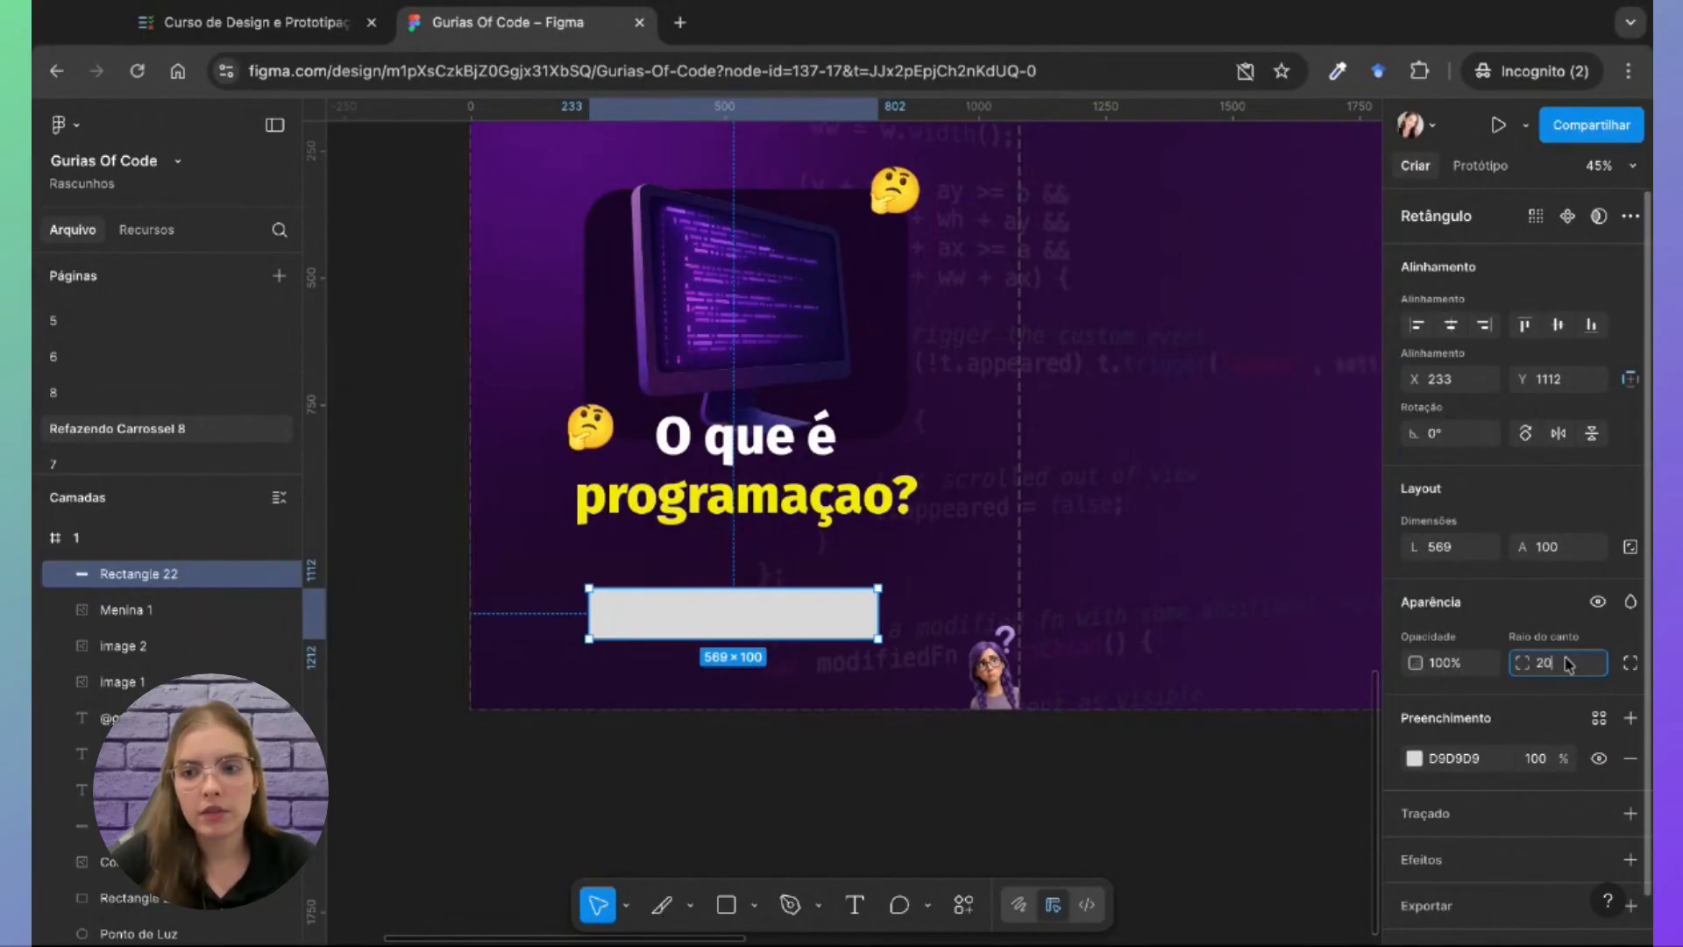
key(Return)
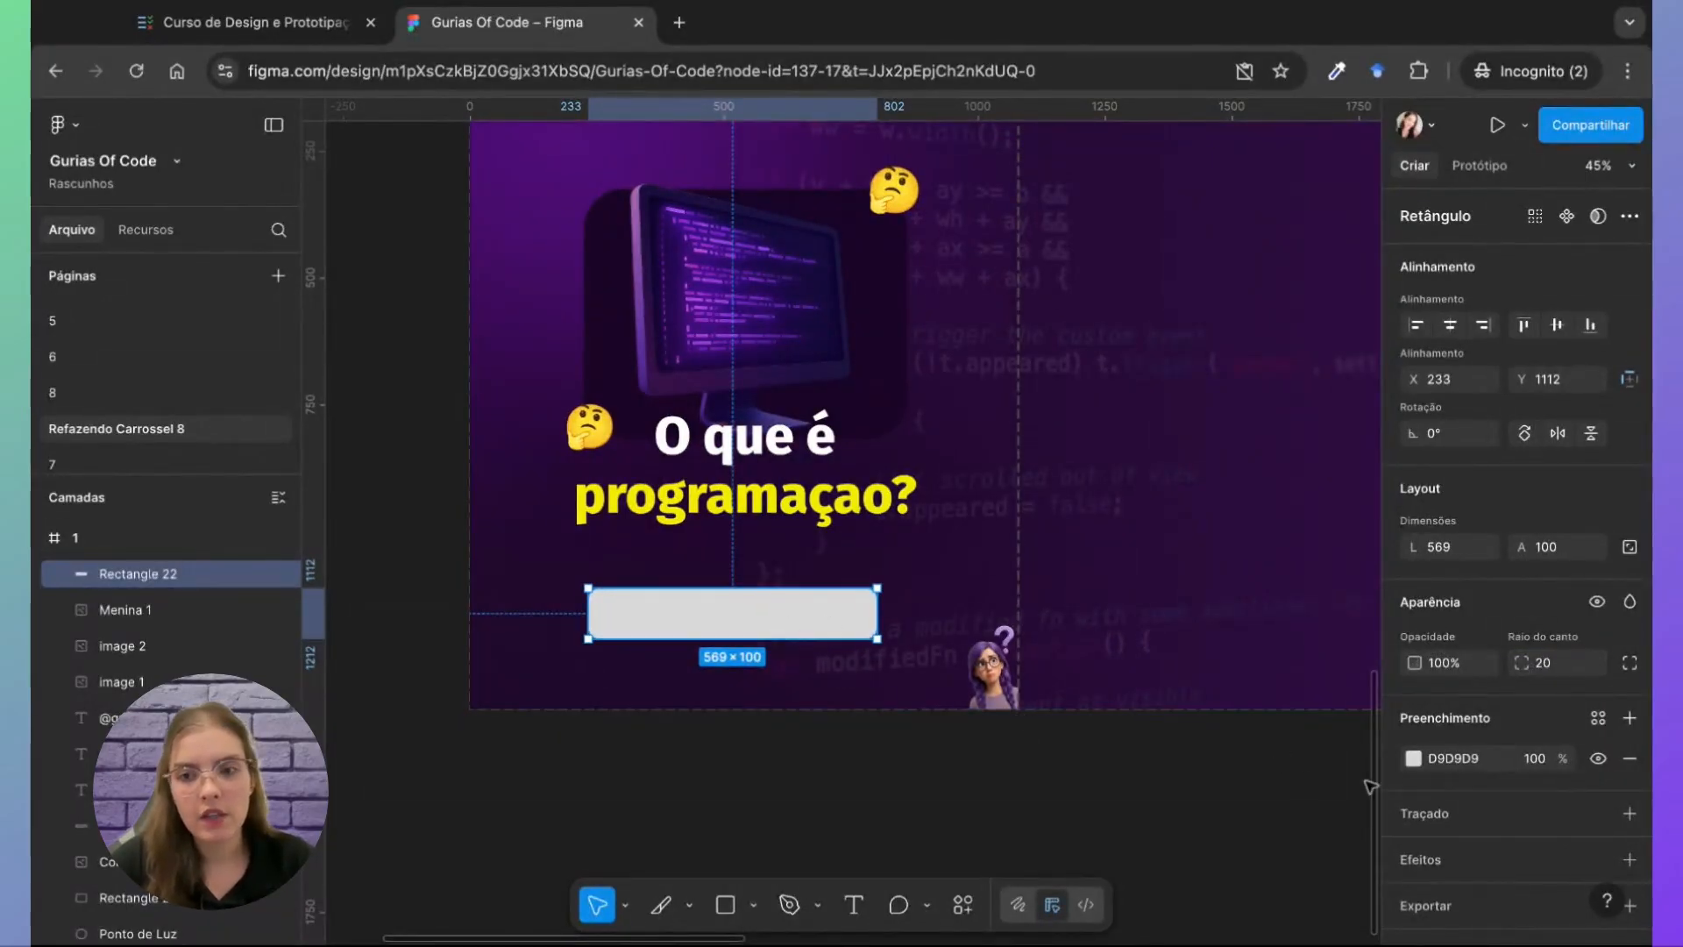
Step: Fill the new rectangle with dark purple 180522, picking from the colors used on this page
click(1413, 758)
click(1228, 872)
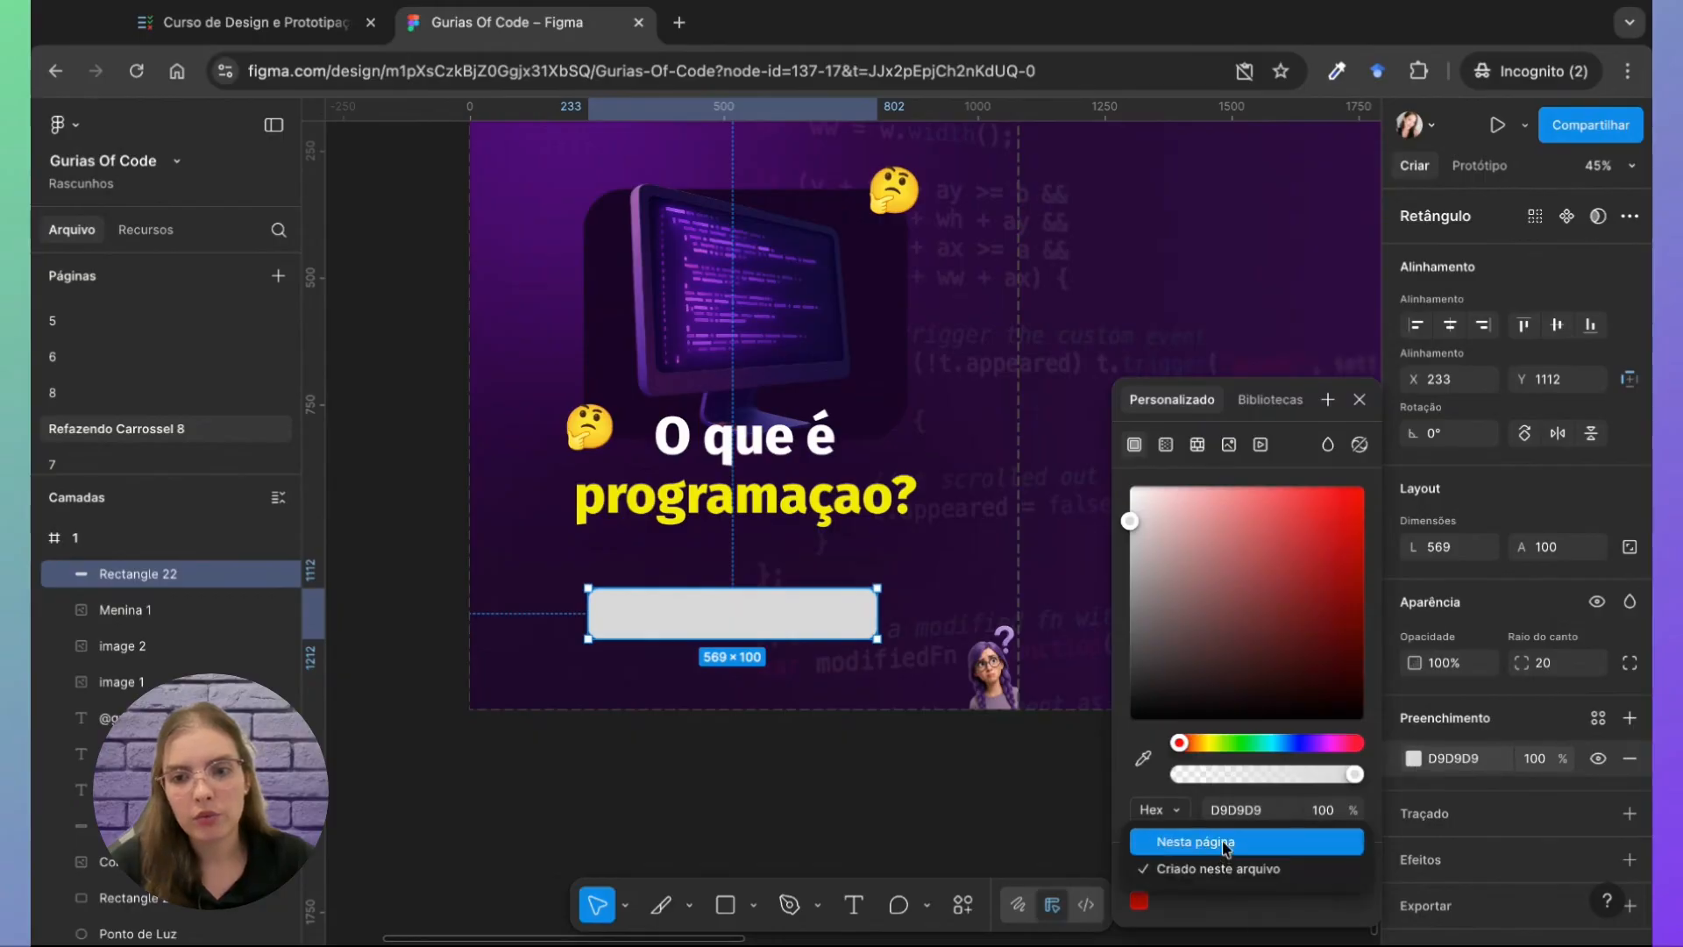
click(1225, 844)
click(1248, 871)
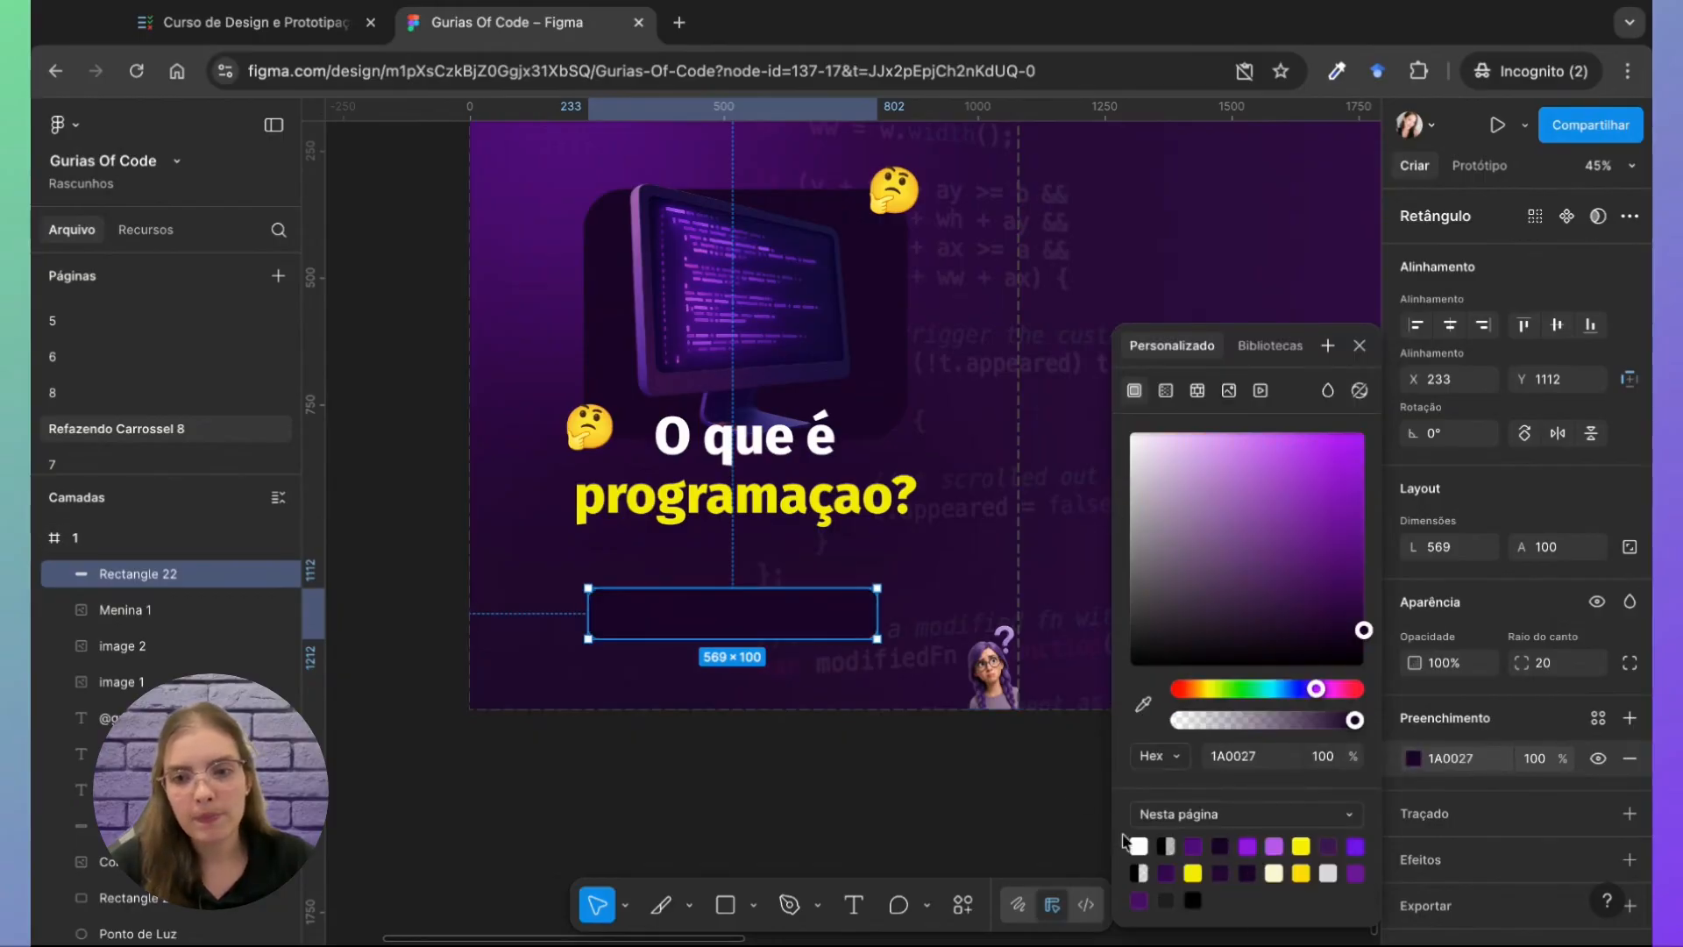
click(1220, 844)
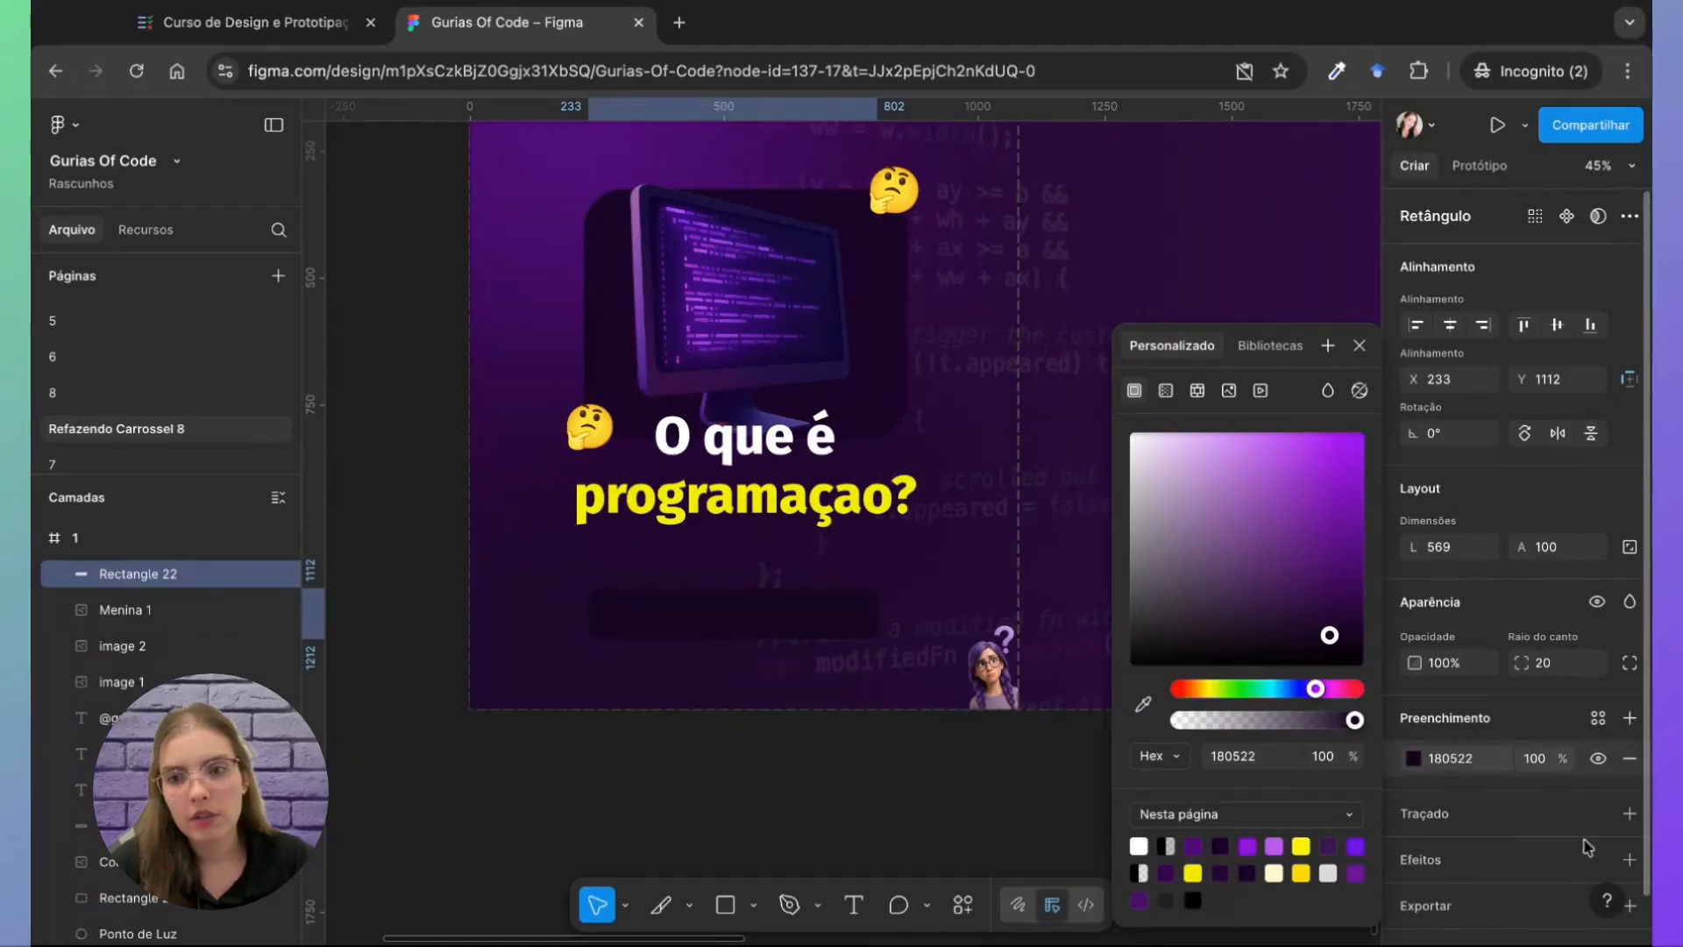
Step: Add an inside stroke of weight 1 to the rectangle and color it grey 7E7676
click(1629, 813)
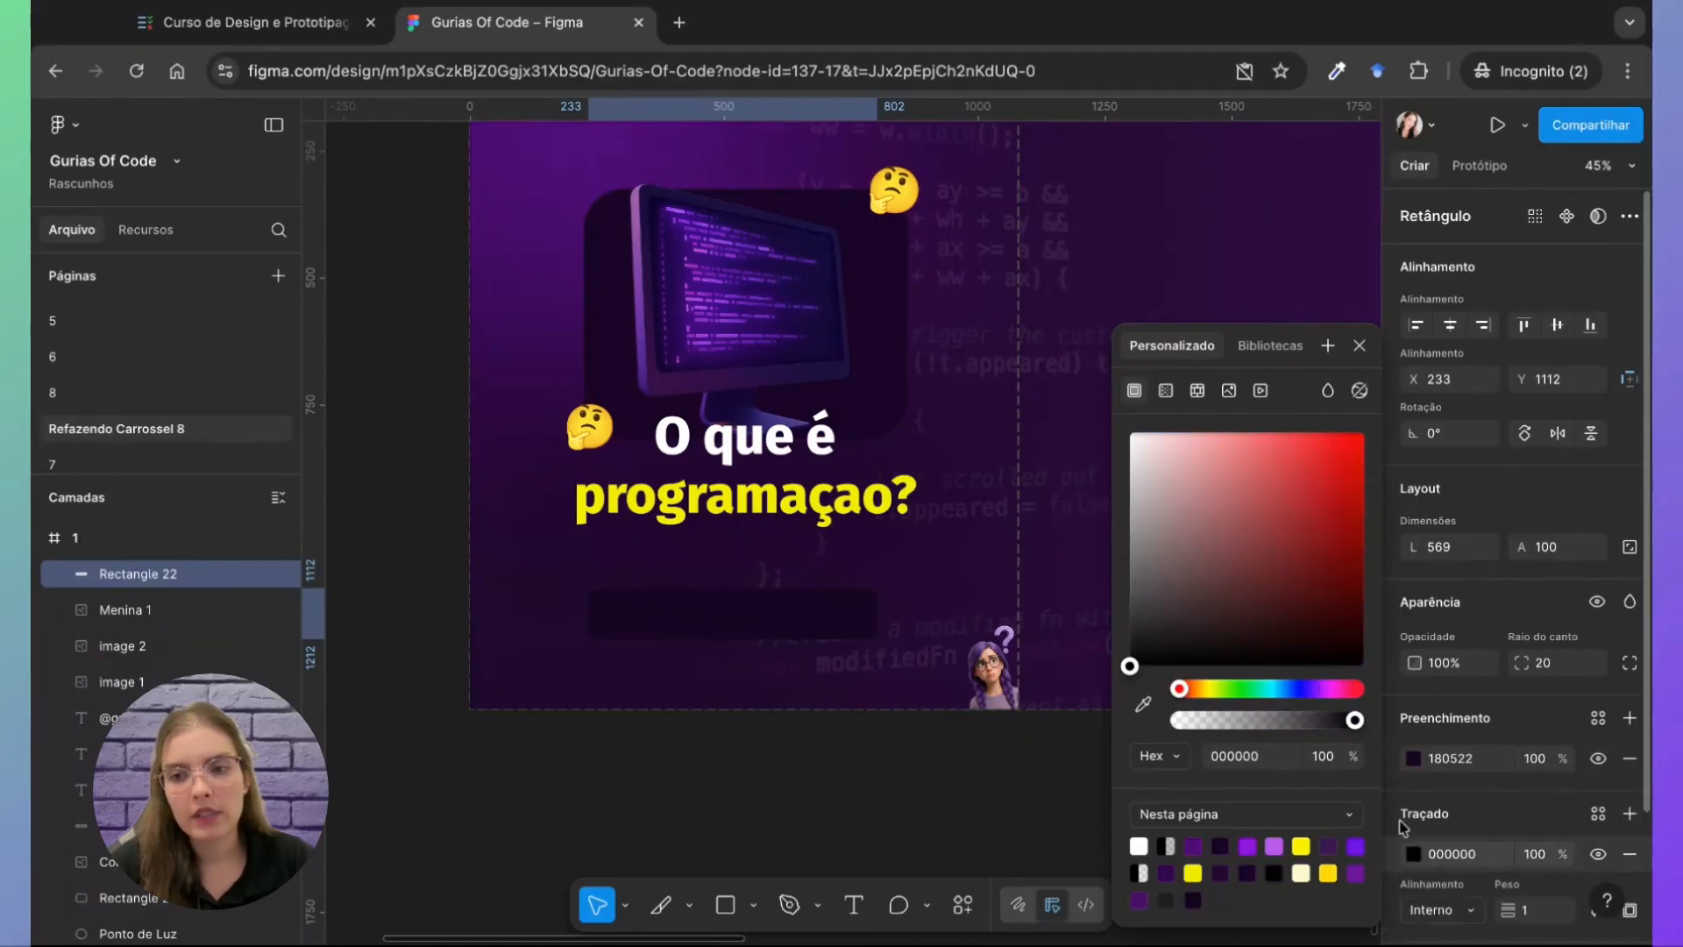
click(1140, 847)
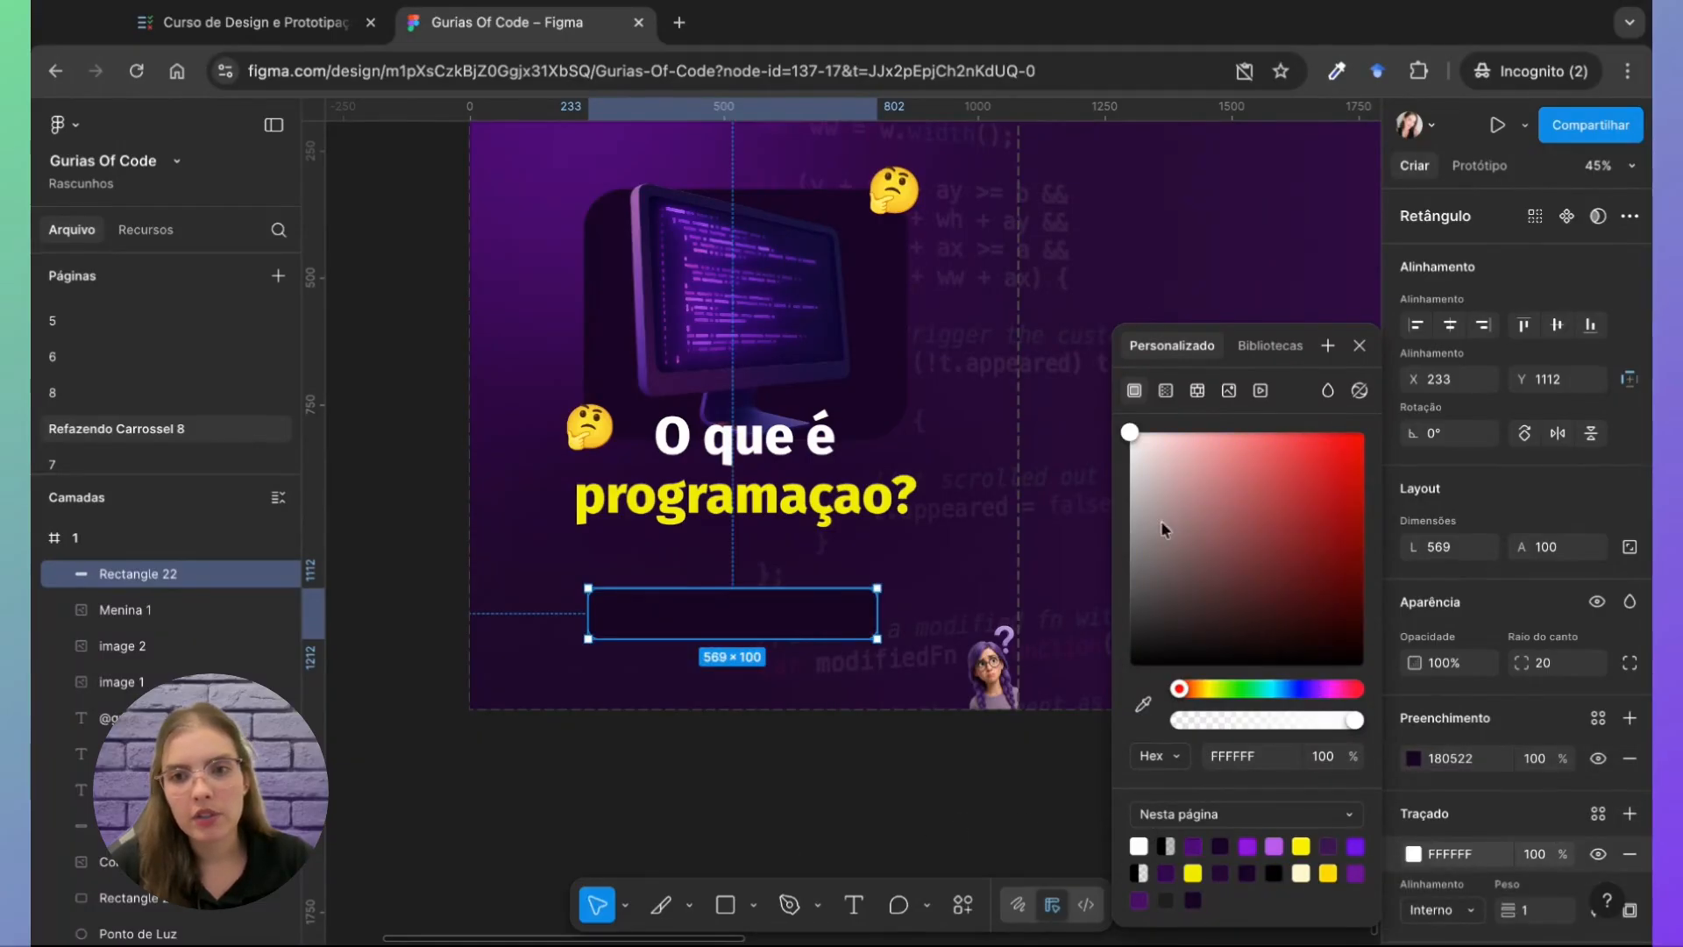
drag(1149, 447, 1143, 551)
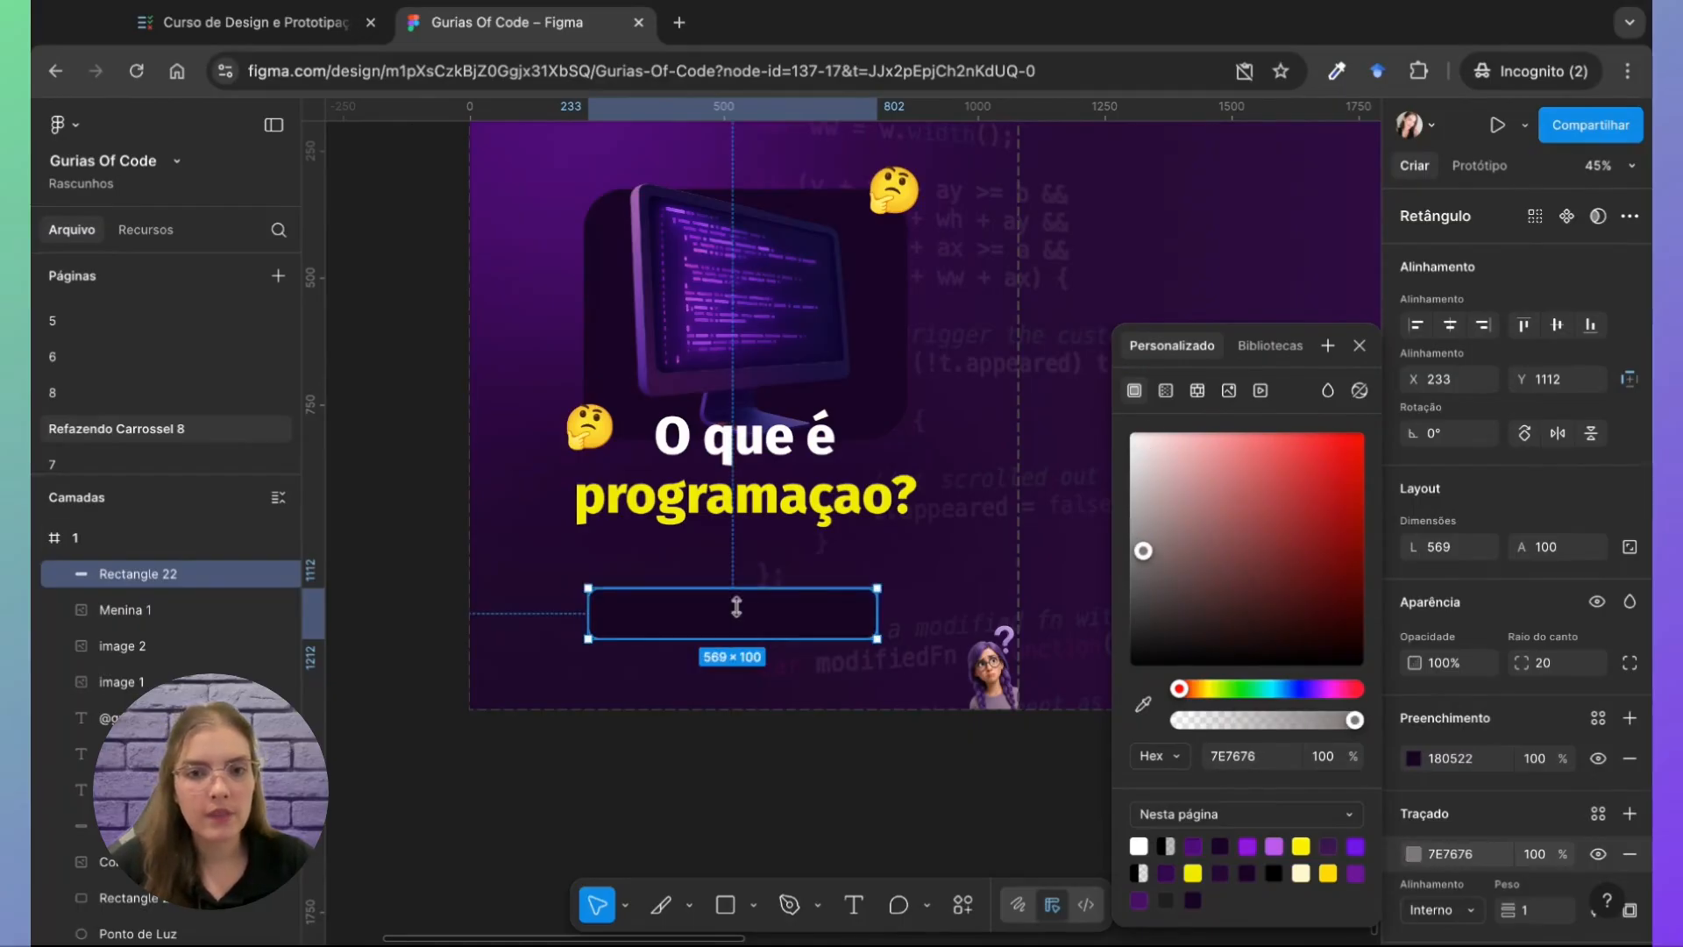
Step: Resize the dark purple rectangle below the title to 569 × 95 and position it at about X 256, Y 1117
drag(737, 607, 728, 604)
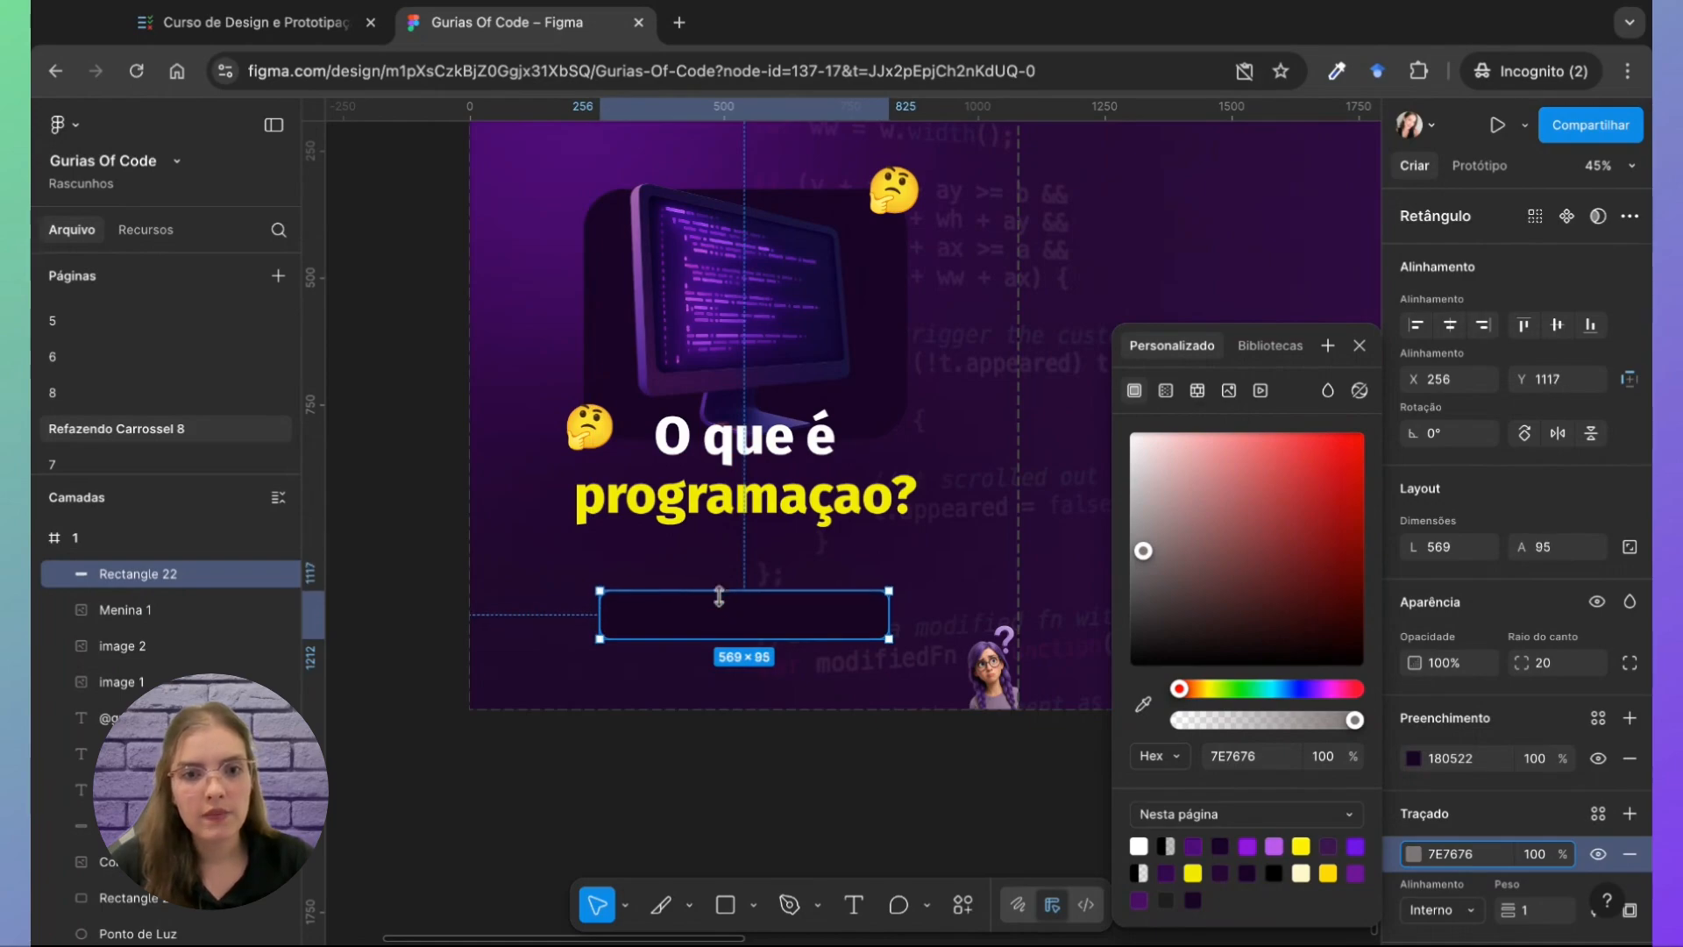
click(623, 762)
Step: Compare the original cover's lower area with the remade slide's rectangle below the title
scroll(796, 548, up, 5)
scroll(796, 548, left, 5)
scroll(797, 549, up, 15)
scroll(796, 549, left, 5)
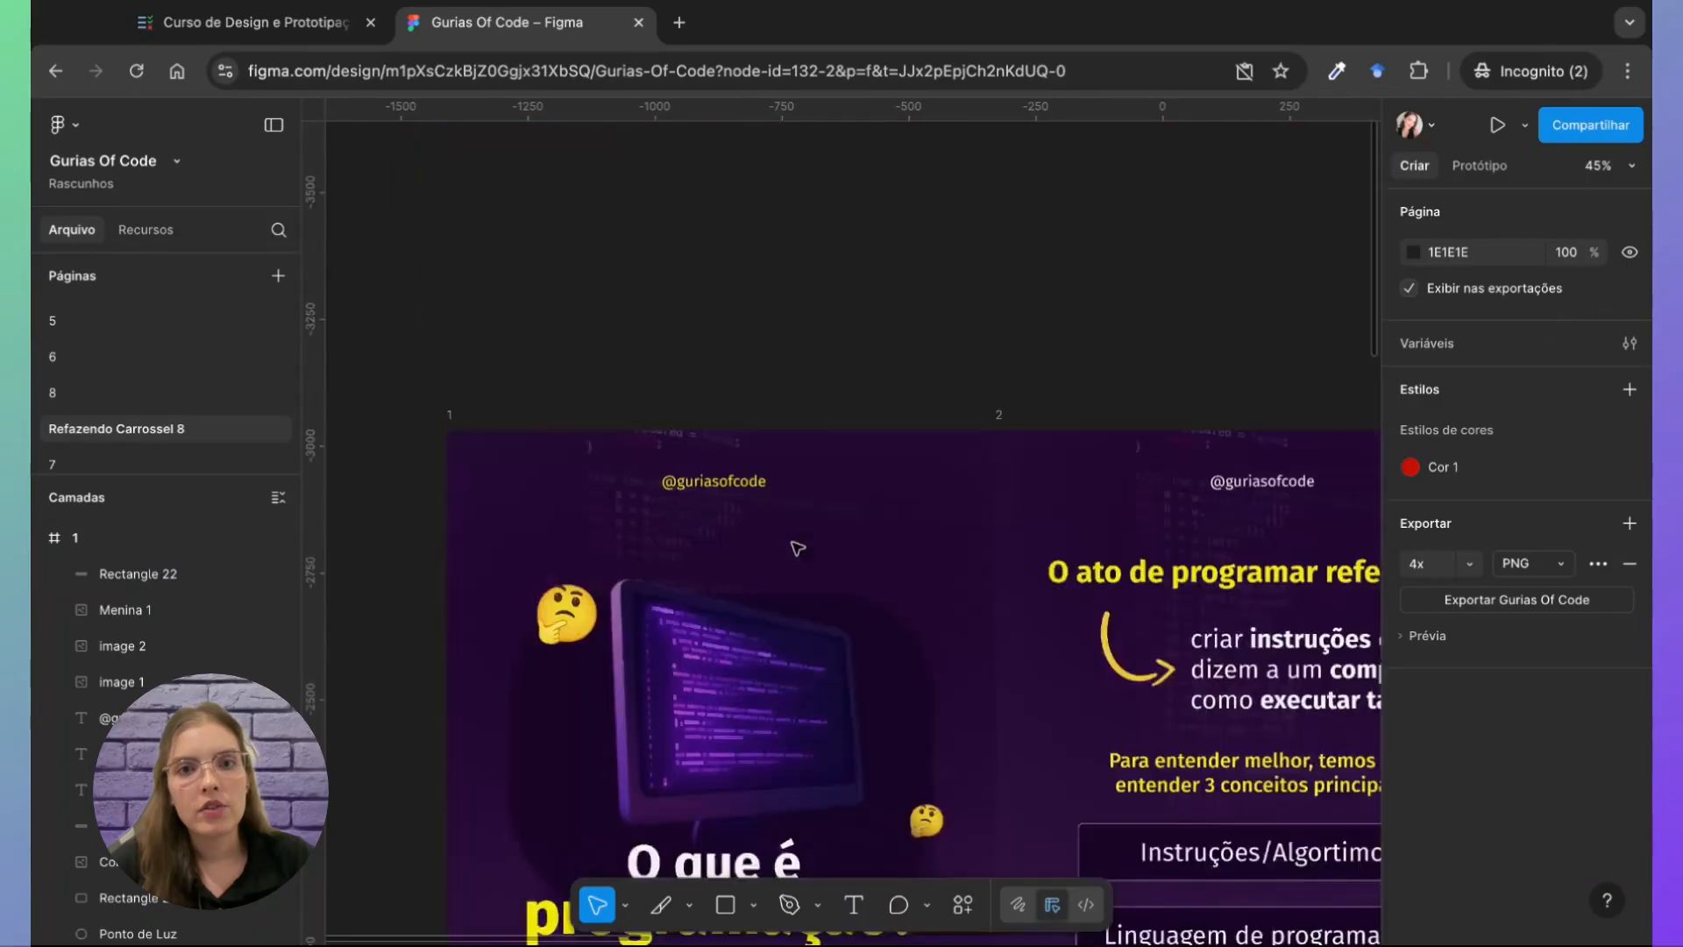
scroll(797, 549, down, 5)
scroll(797, 599, down, 15)
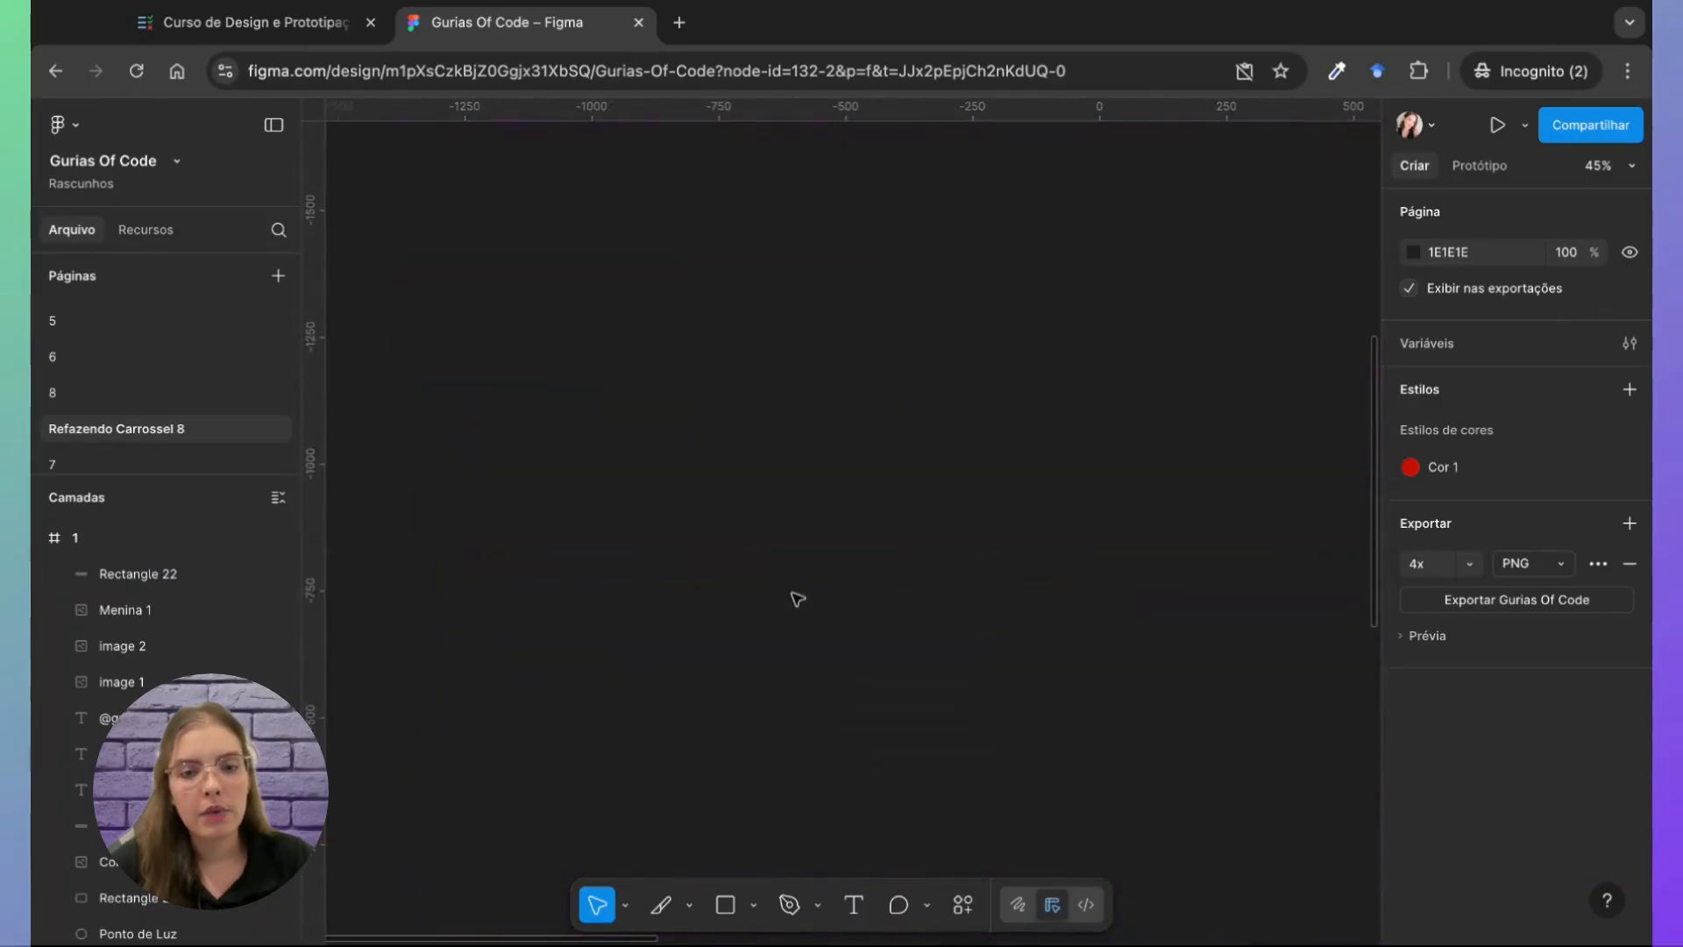
scroll(797, 599, right, 5)
scroll(797, 599, up, 5)
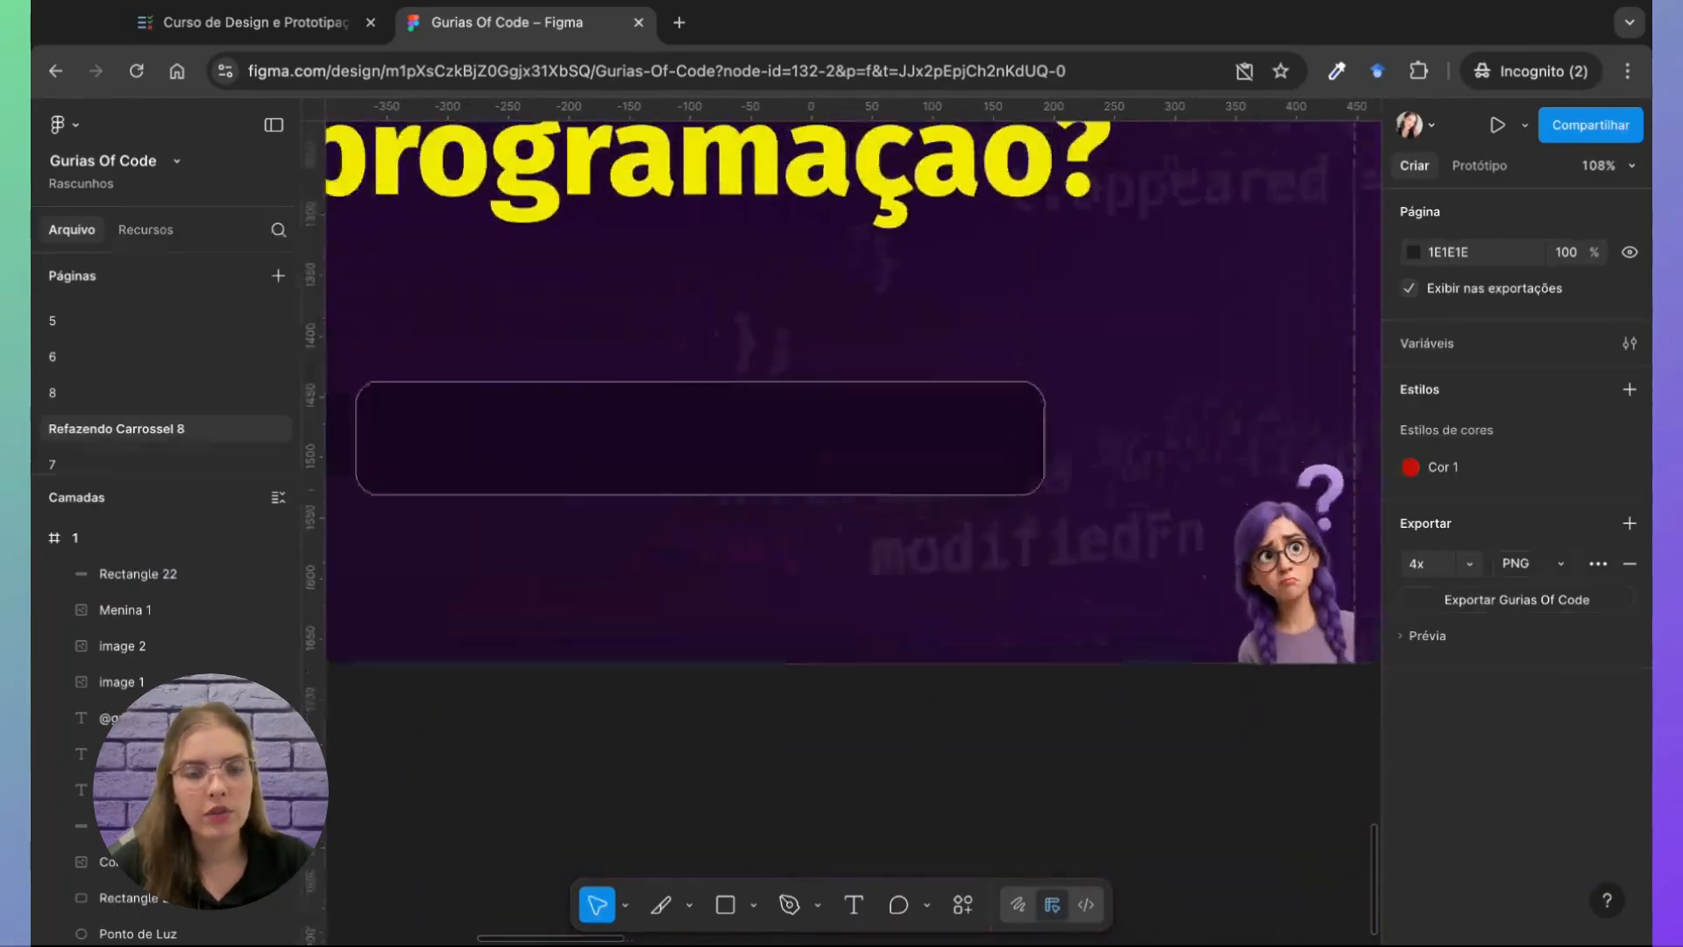
scroll(646, 544, down, 1)
scroll(554, 519, up, 1)
scroll(555, 520, left, 1)
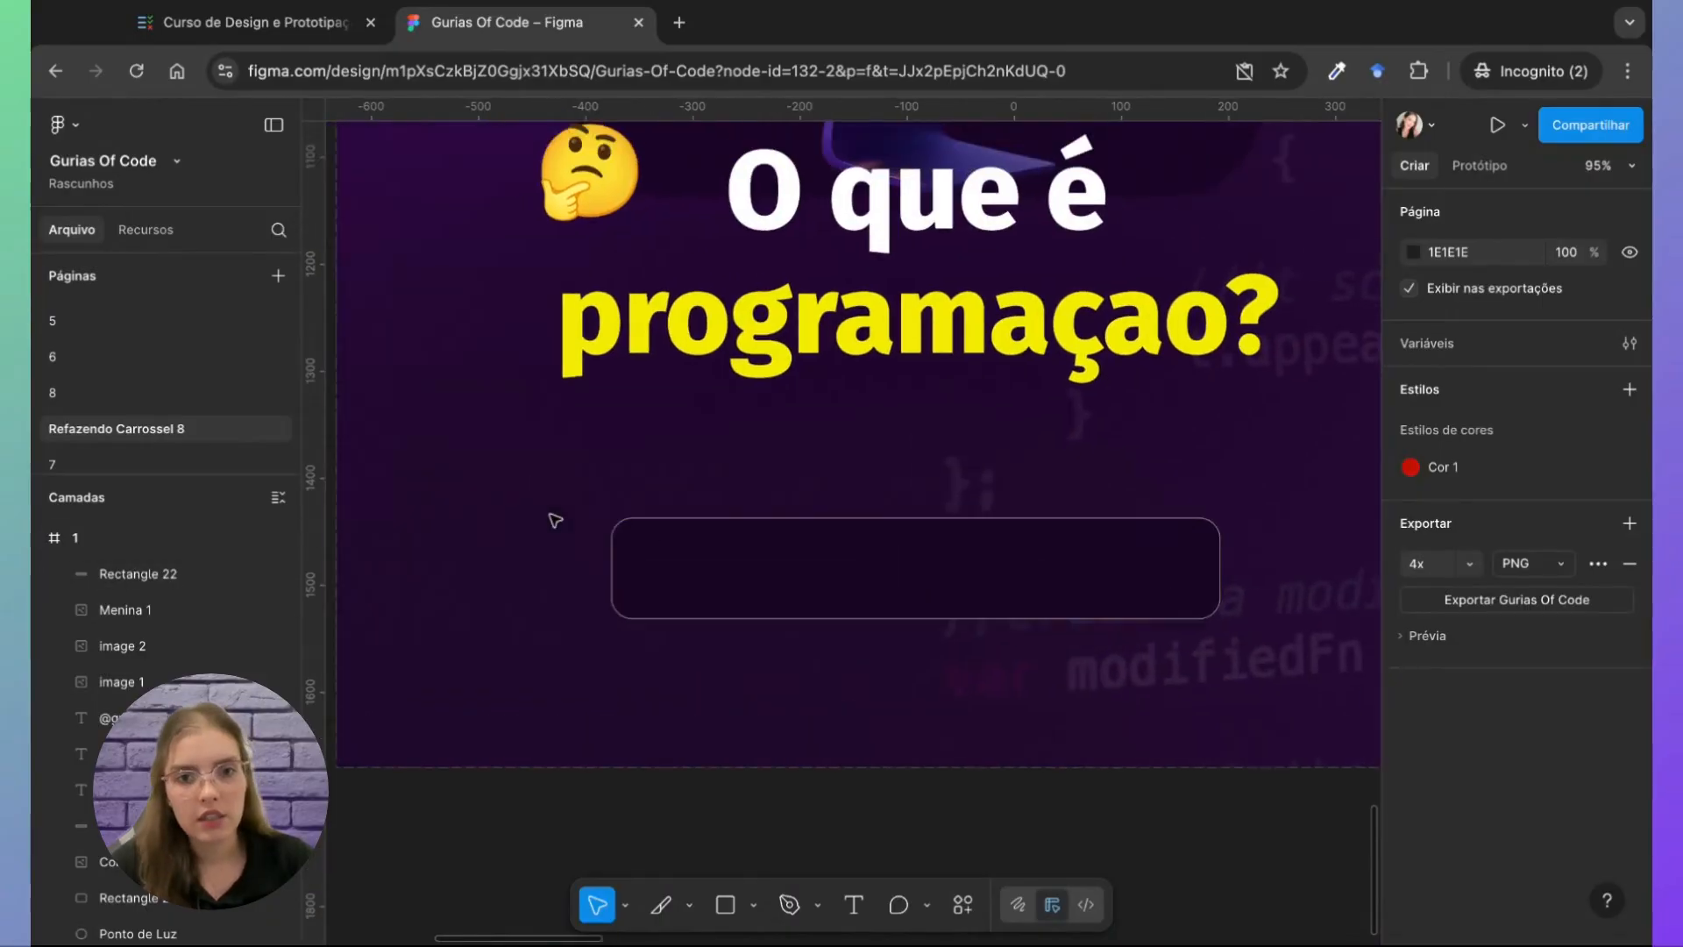
Step: Add the text "Arraste para o lado" over the dark purple rectangle
key(t)
click(652, 527)
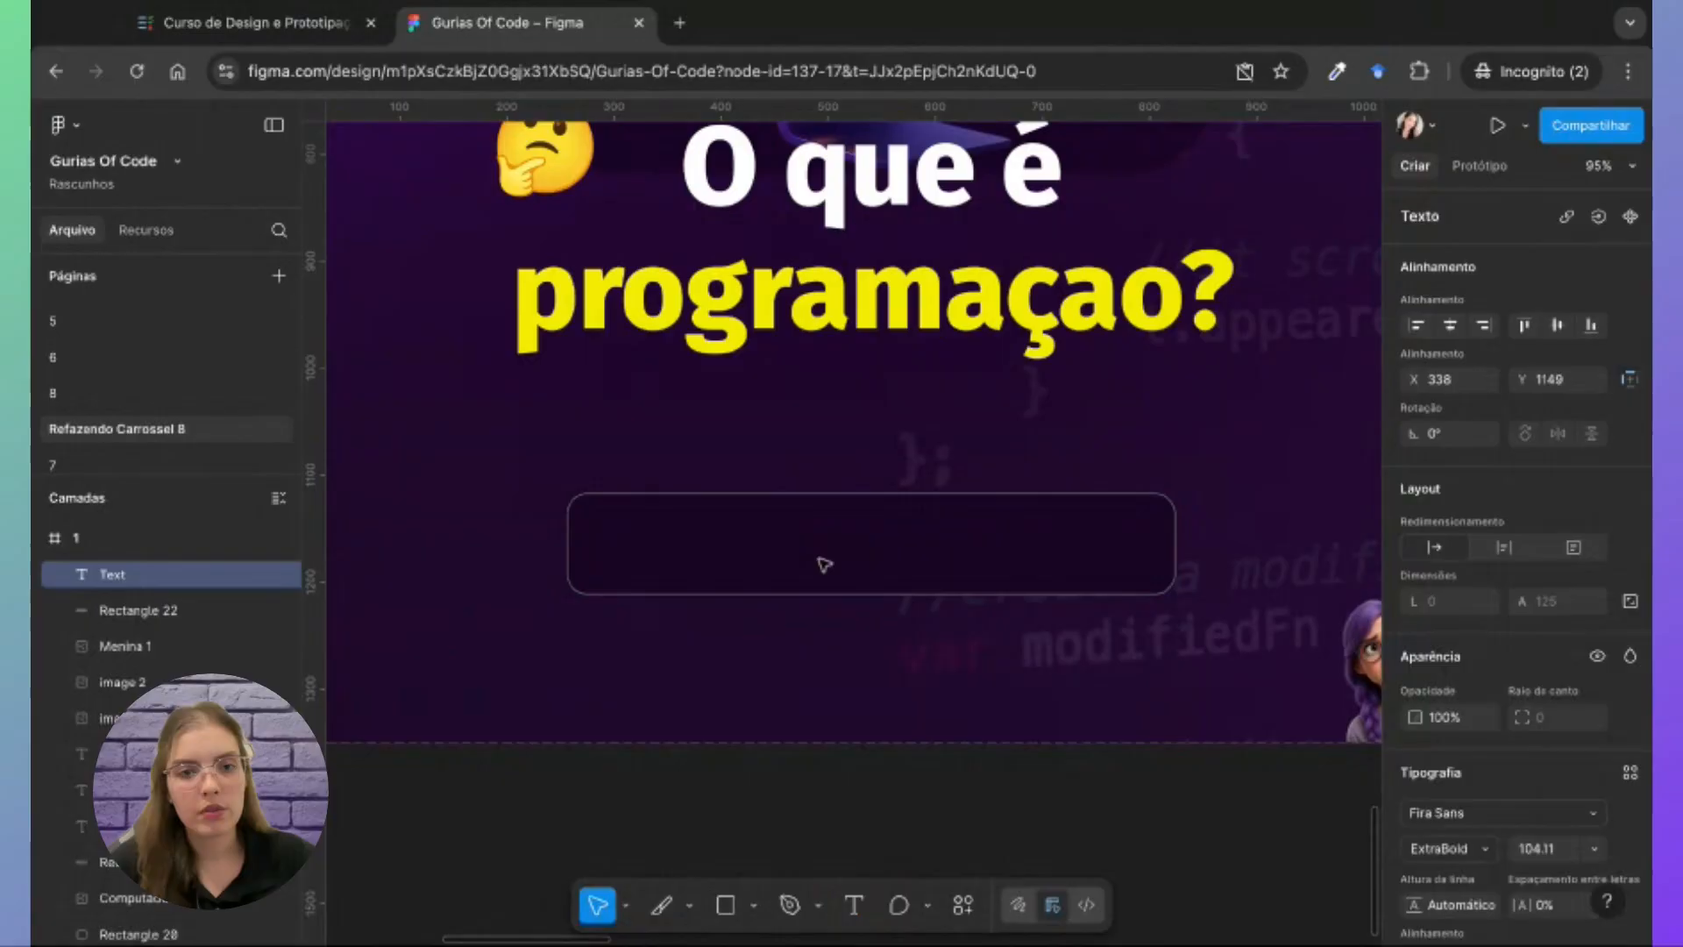
text(Ararst)
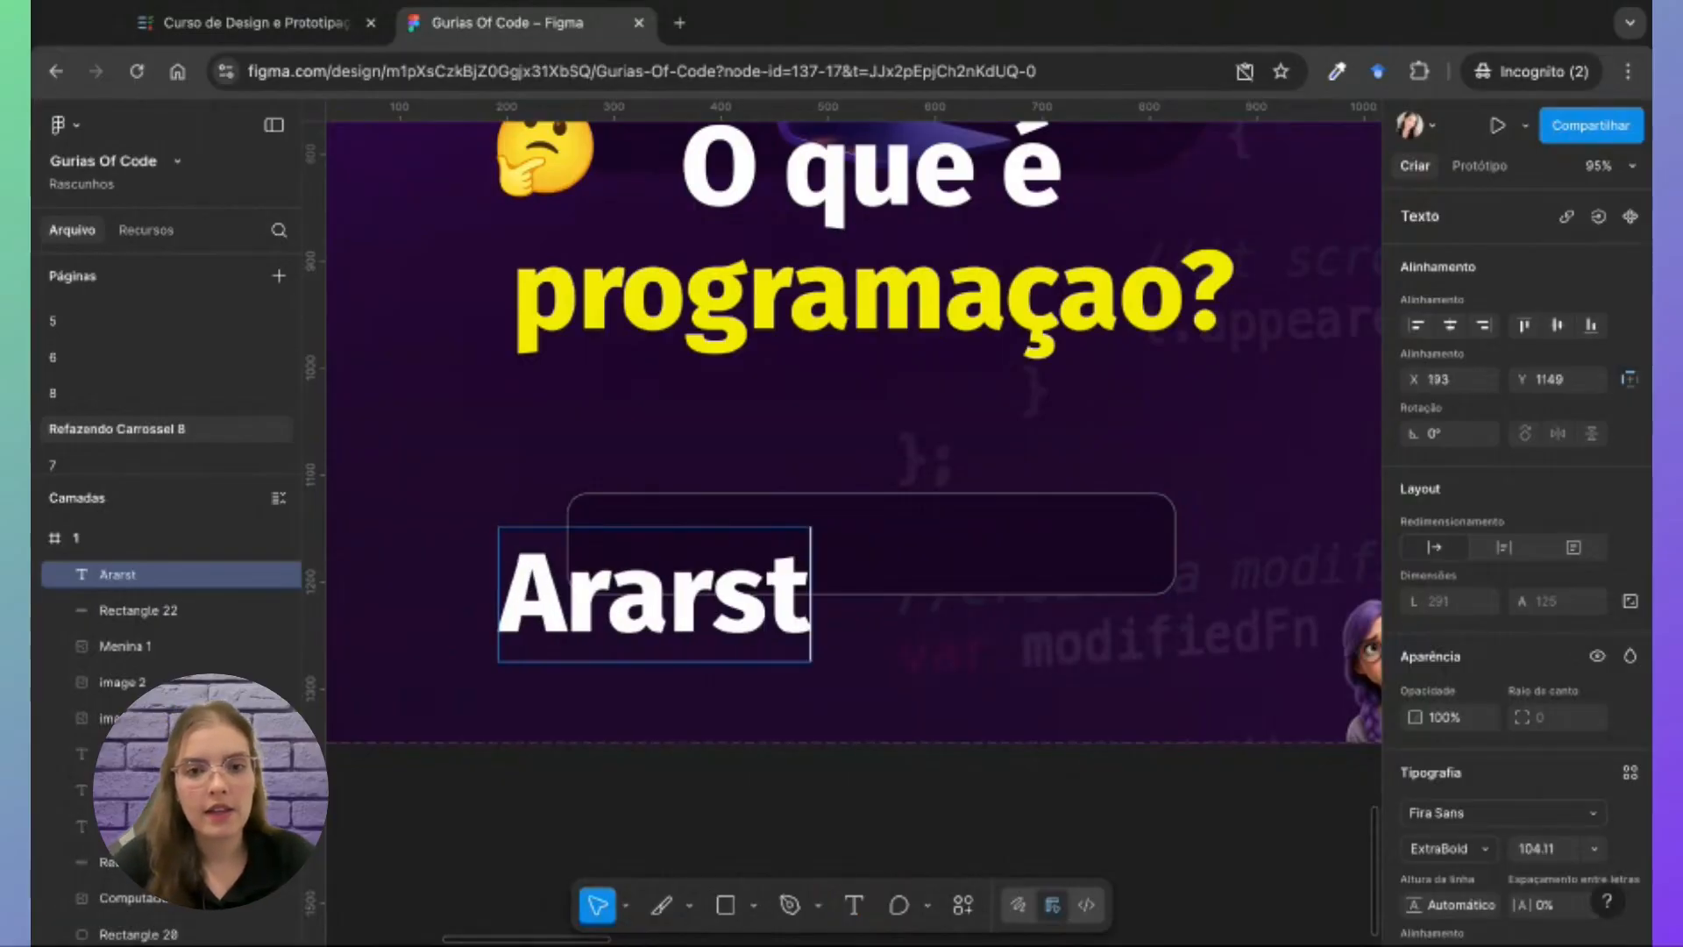
key(BackSpace)
key(BackSpace)
key(BackSpace)
key(BackSpace)
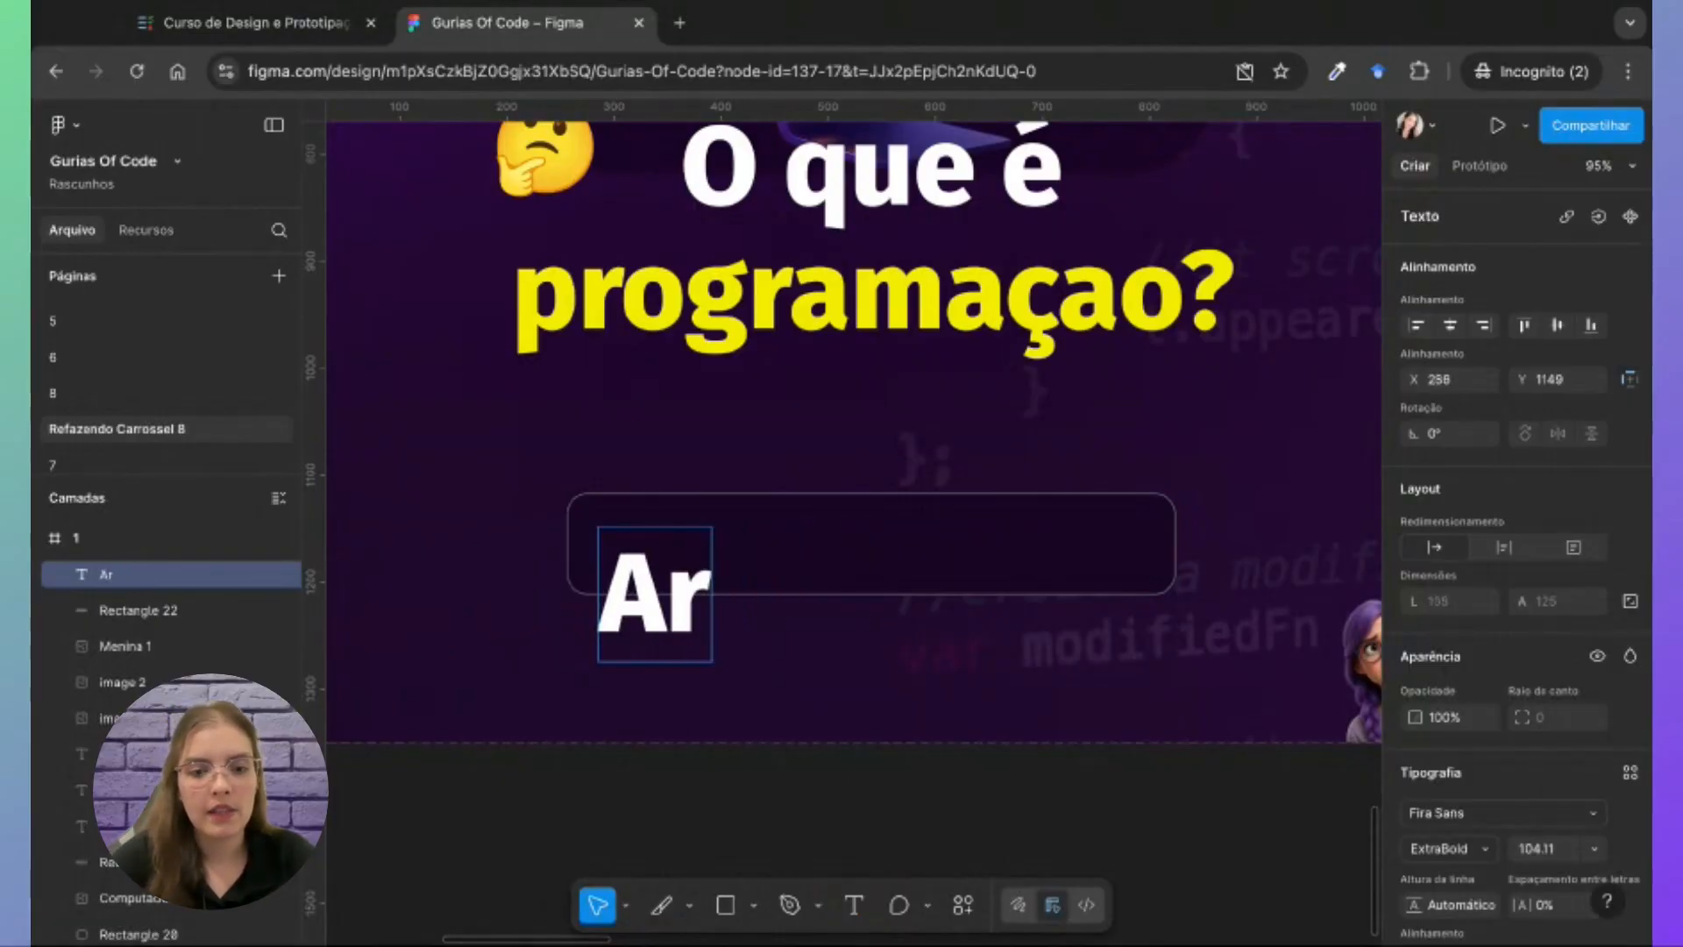
text(raste opa)
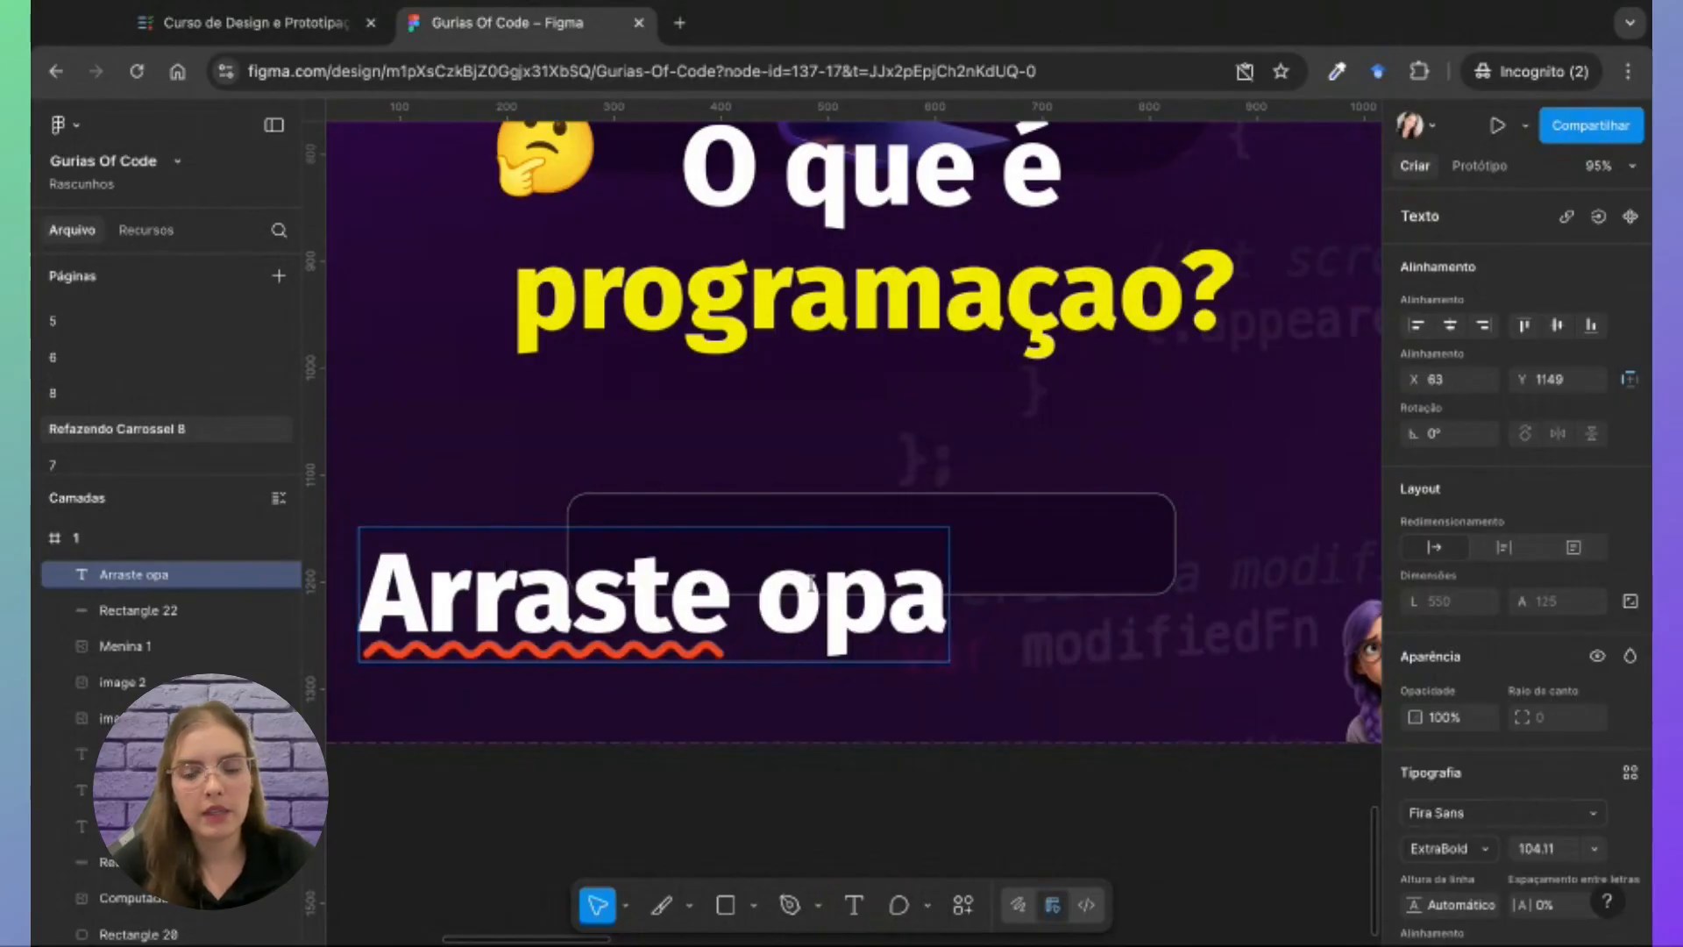
key(BackSpace)
key(BackSpace)
key(BackSpace)
text(para)
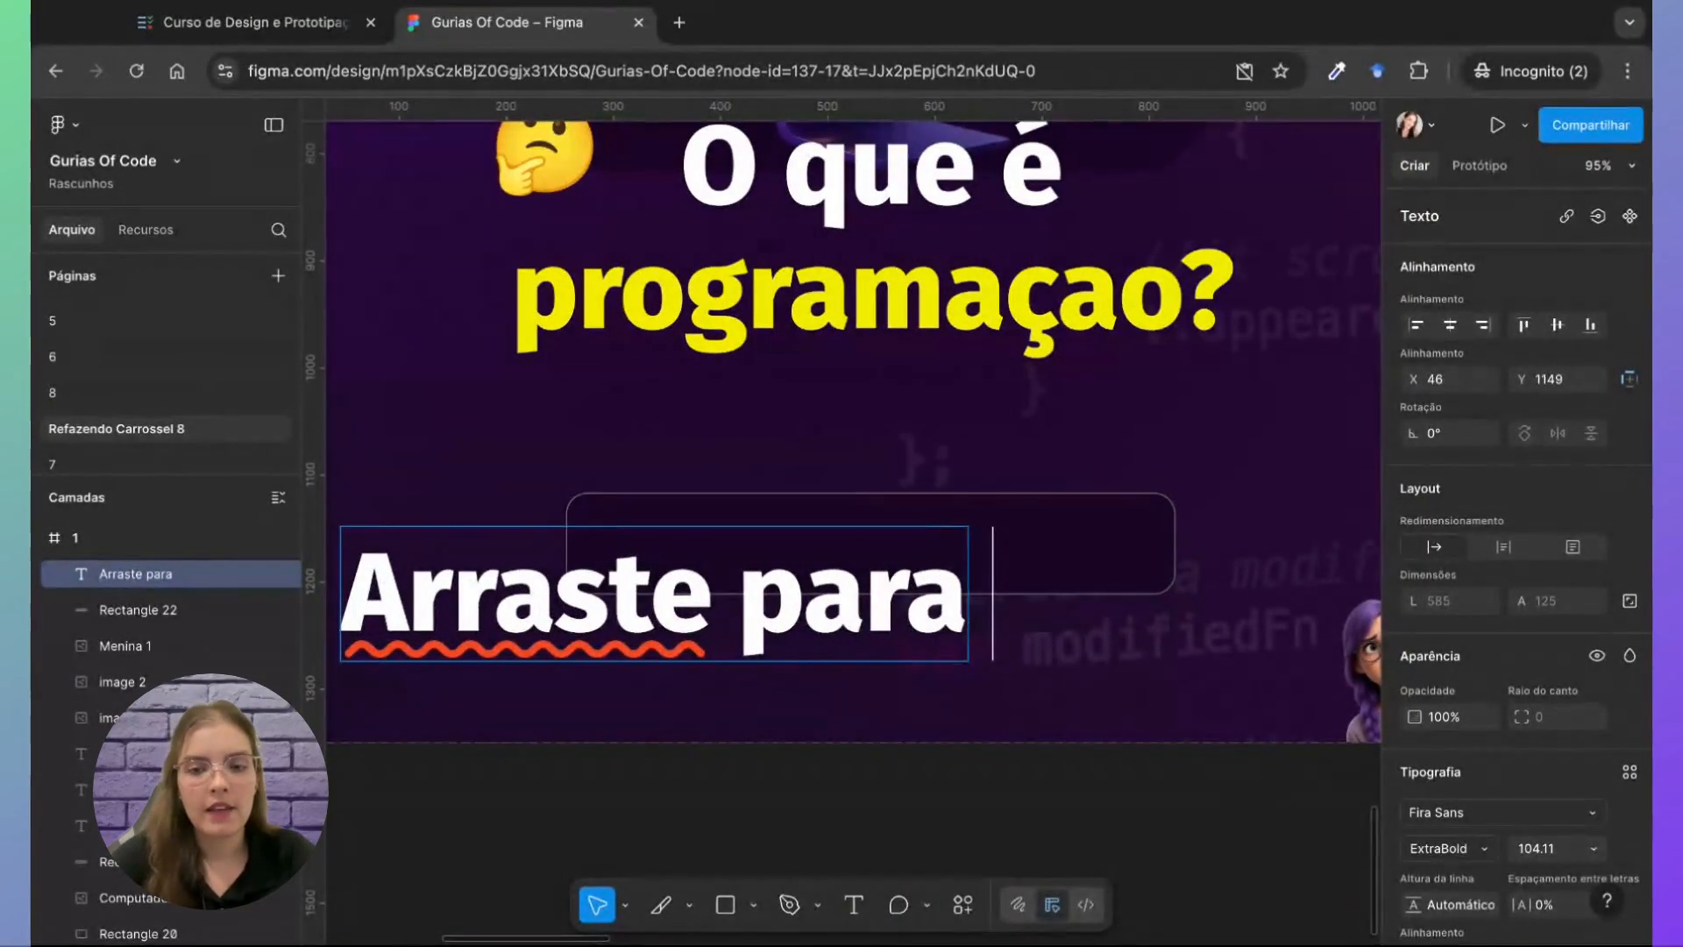
text( o lado)
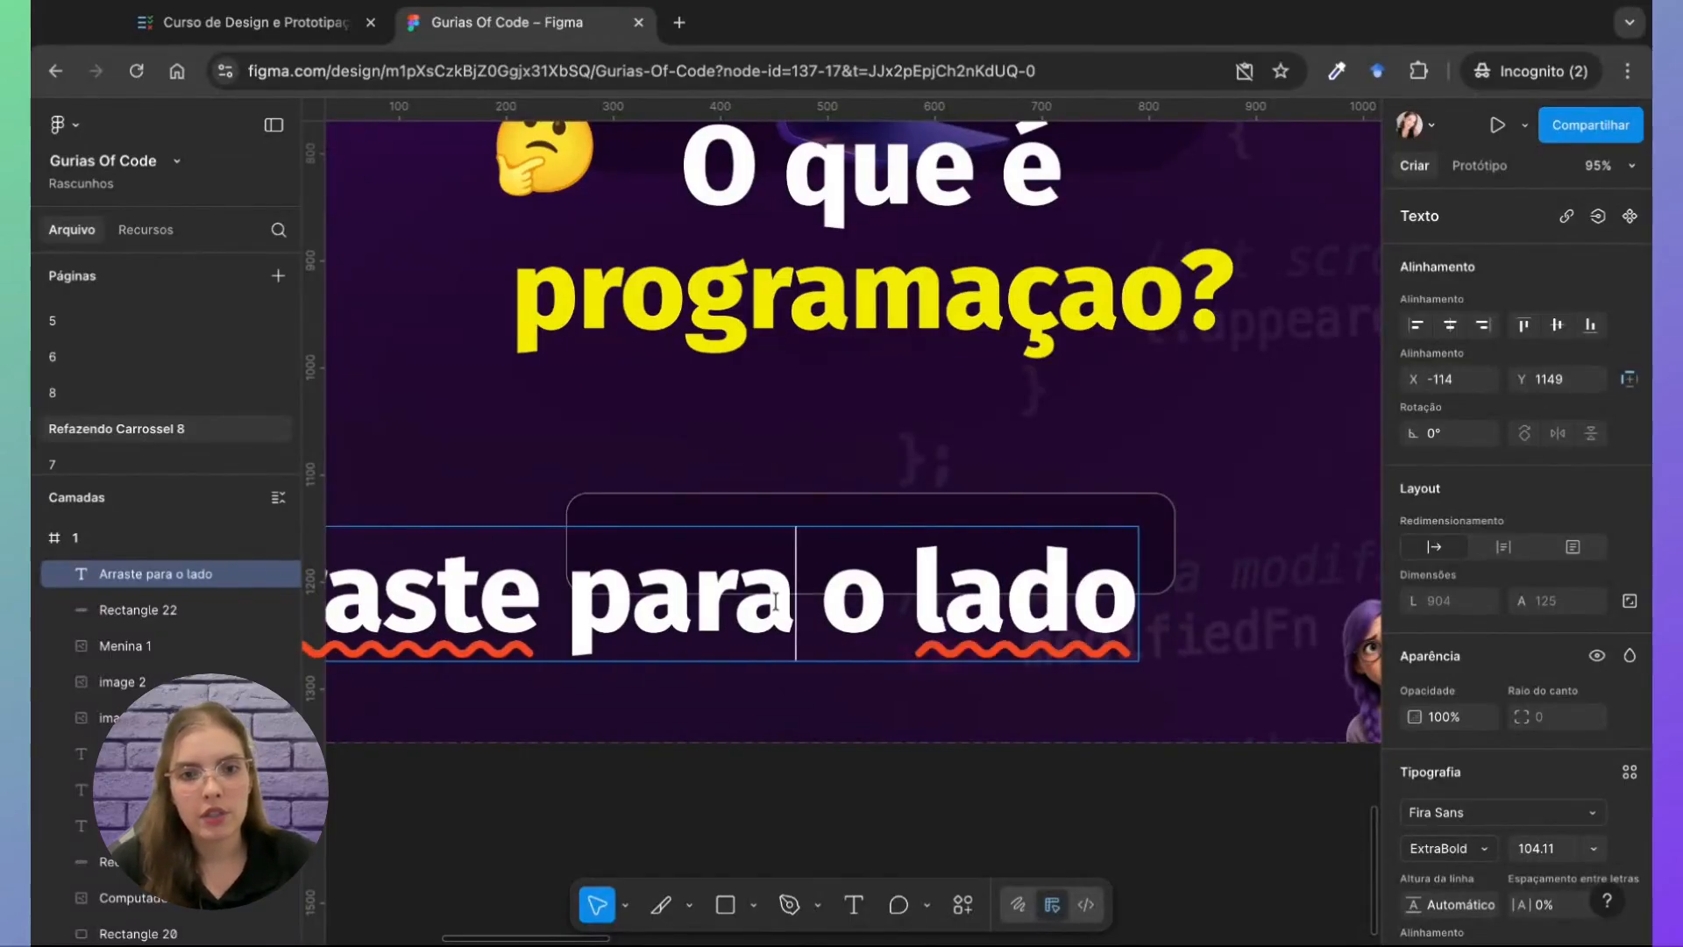
Step: Set the "Arraste para o lado" text to Regular at size 30 and move it inside the rectangle to about X 297, Y 1147
key(ctrl+a)
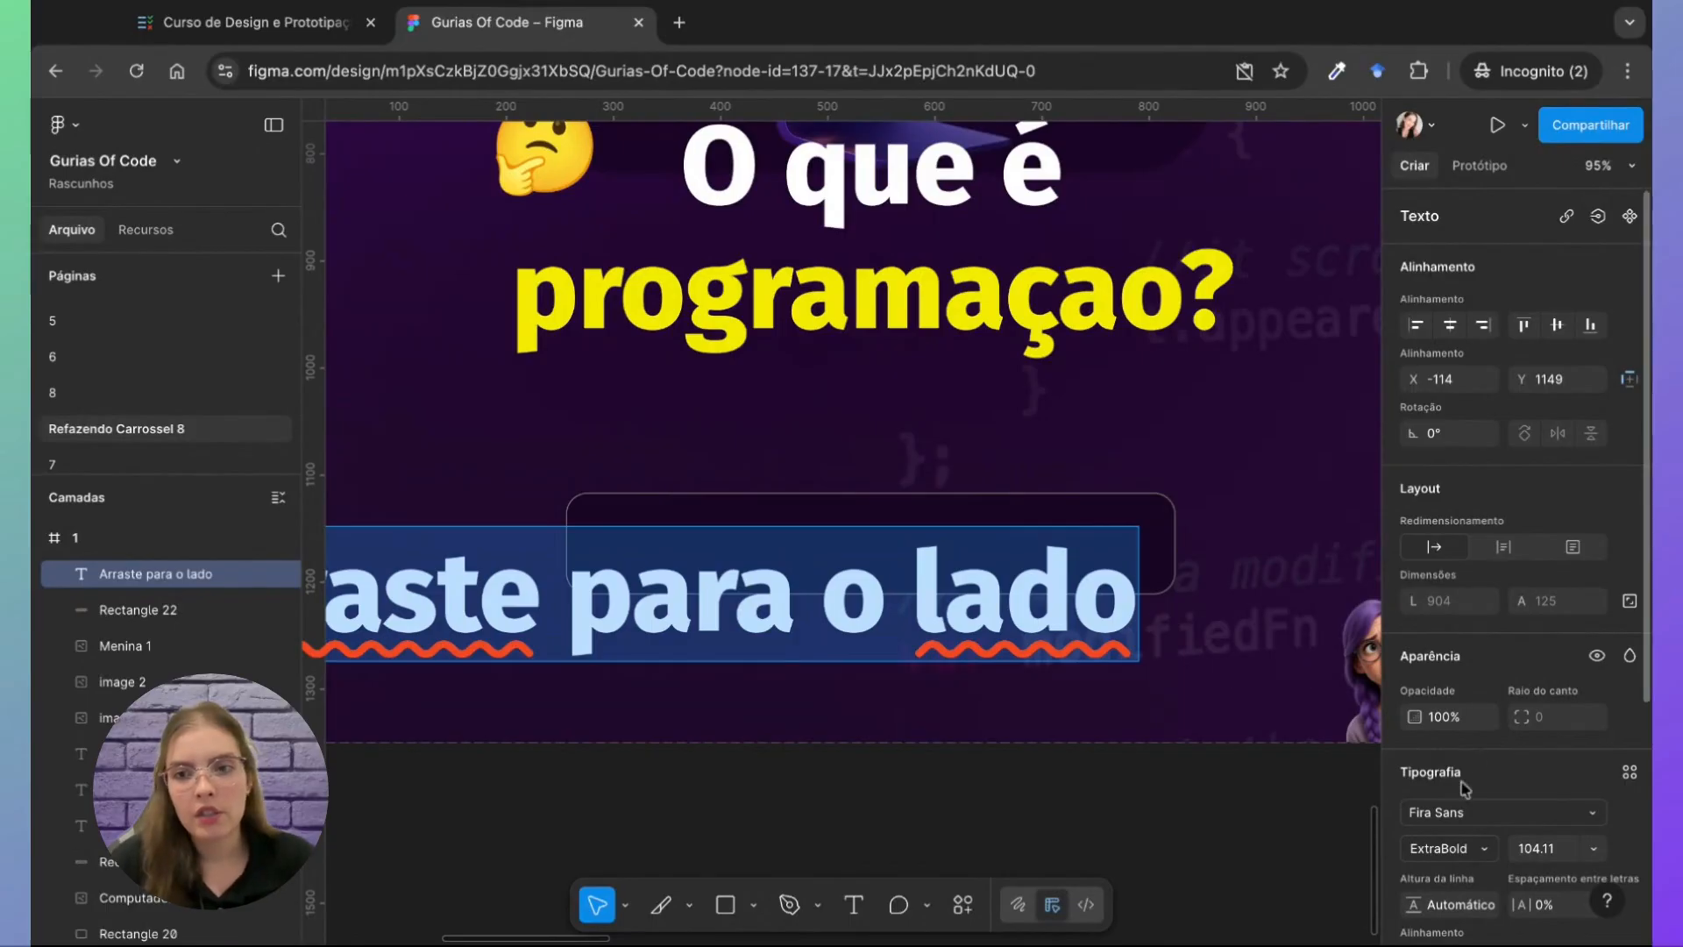
click(1446, 847)
click(1469, 744)
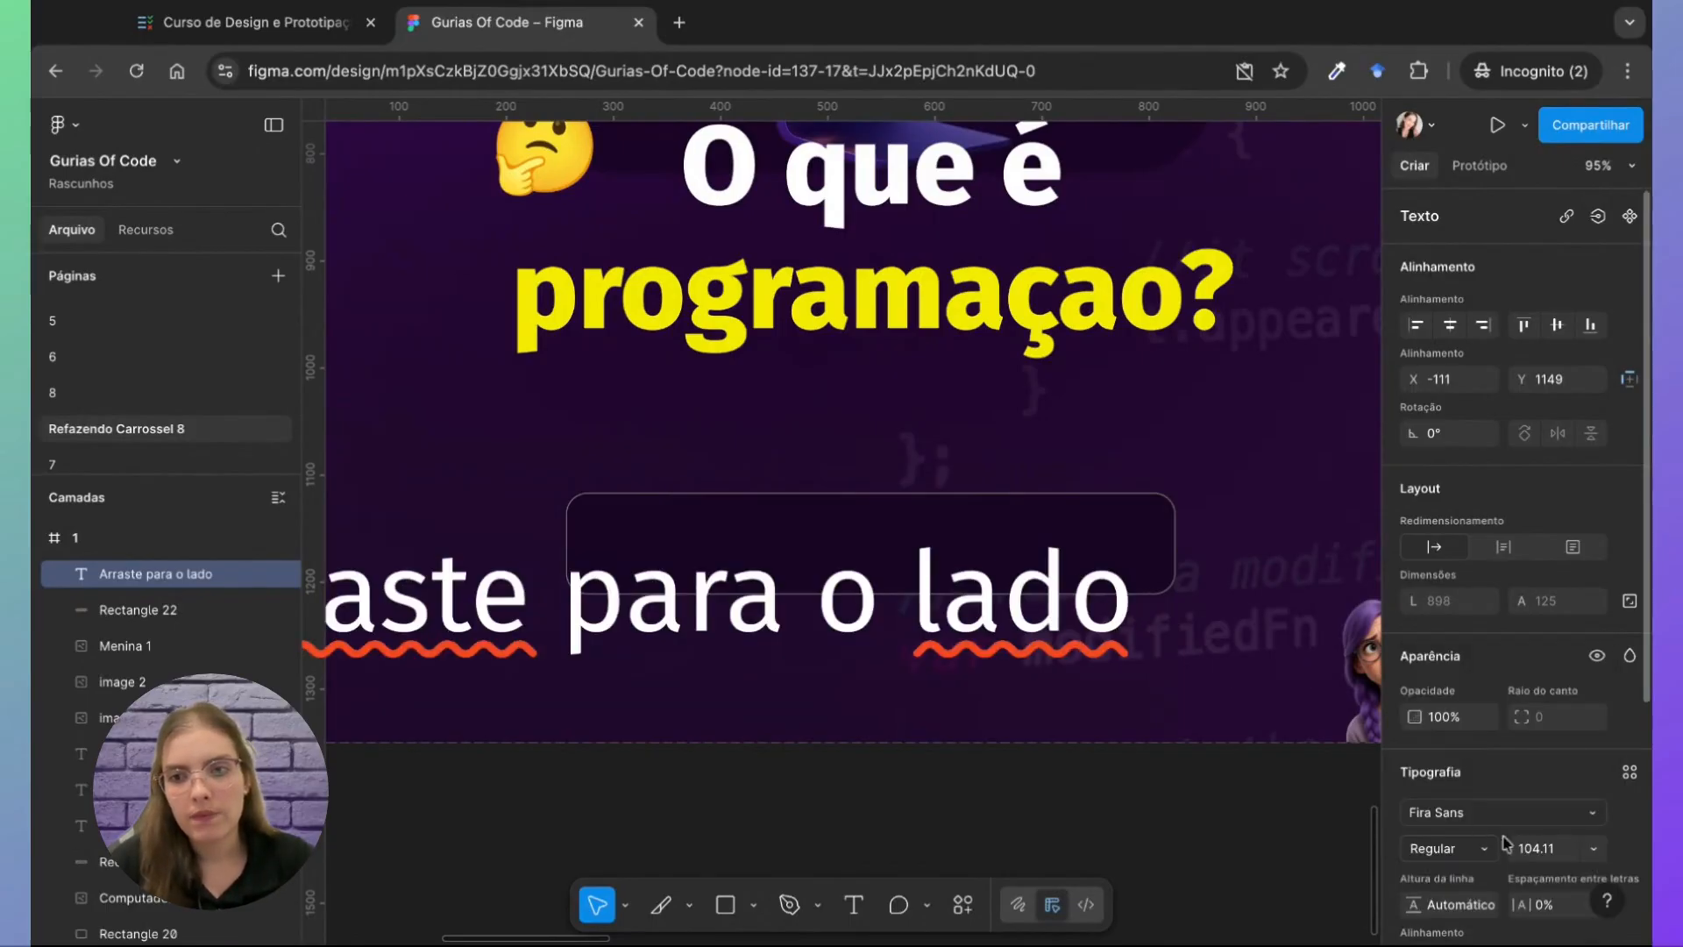
text(36)
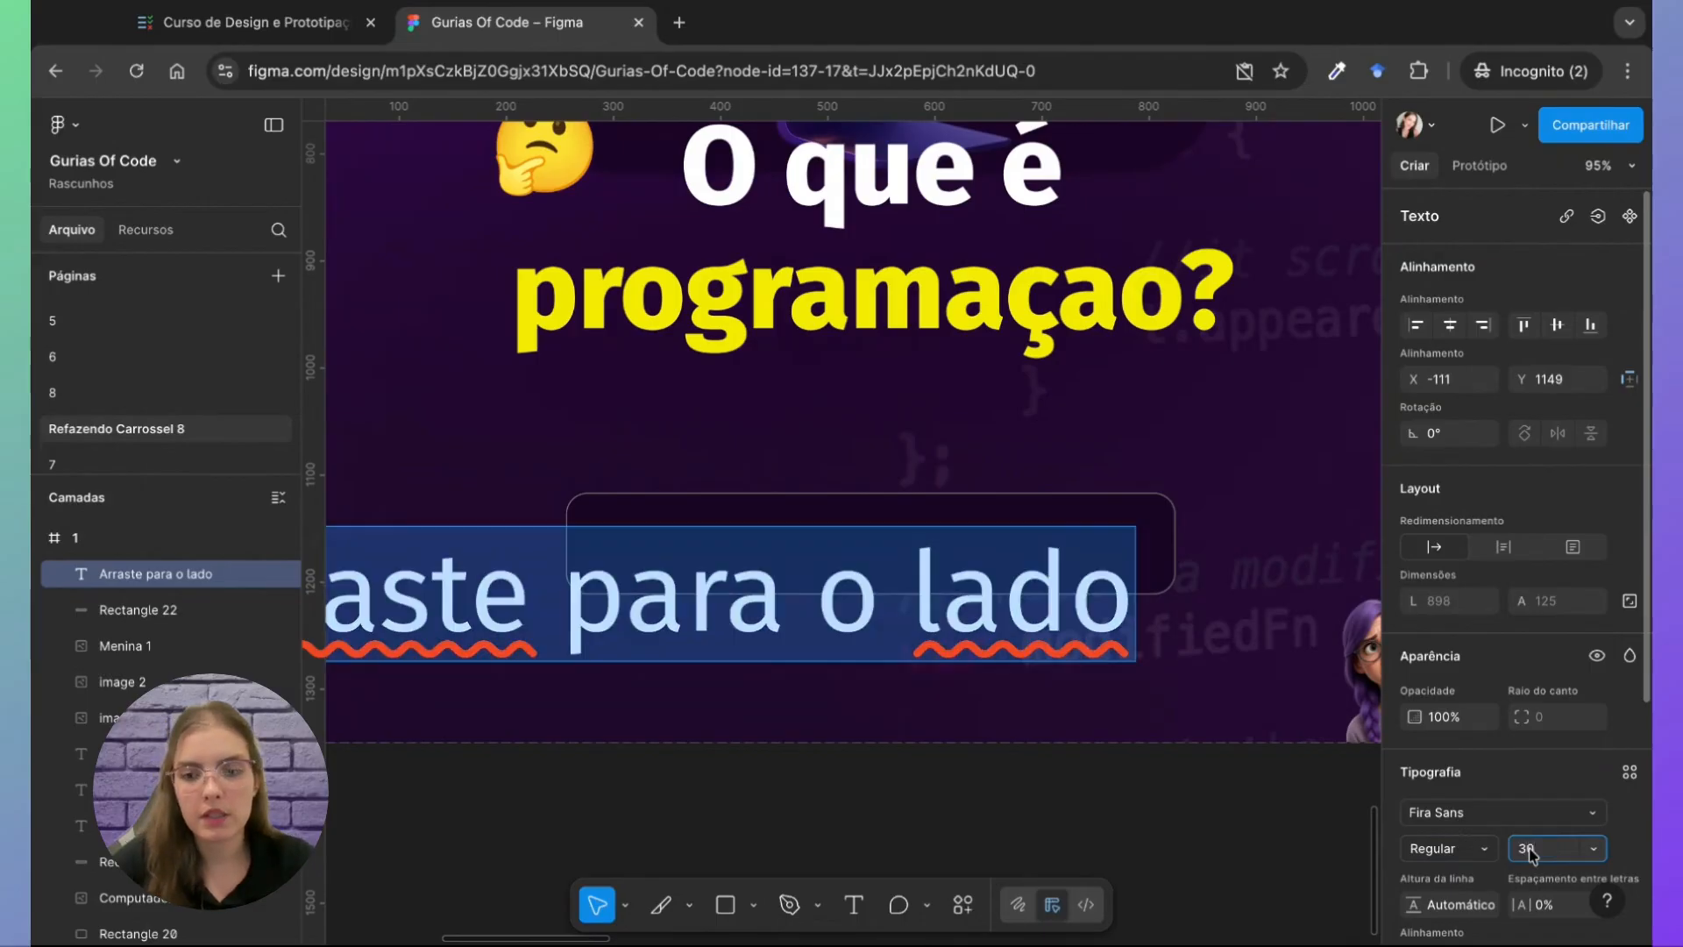
key(Return)
click(622, 565)
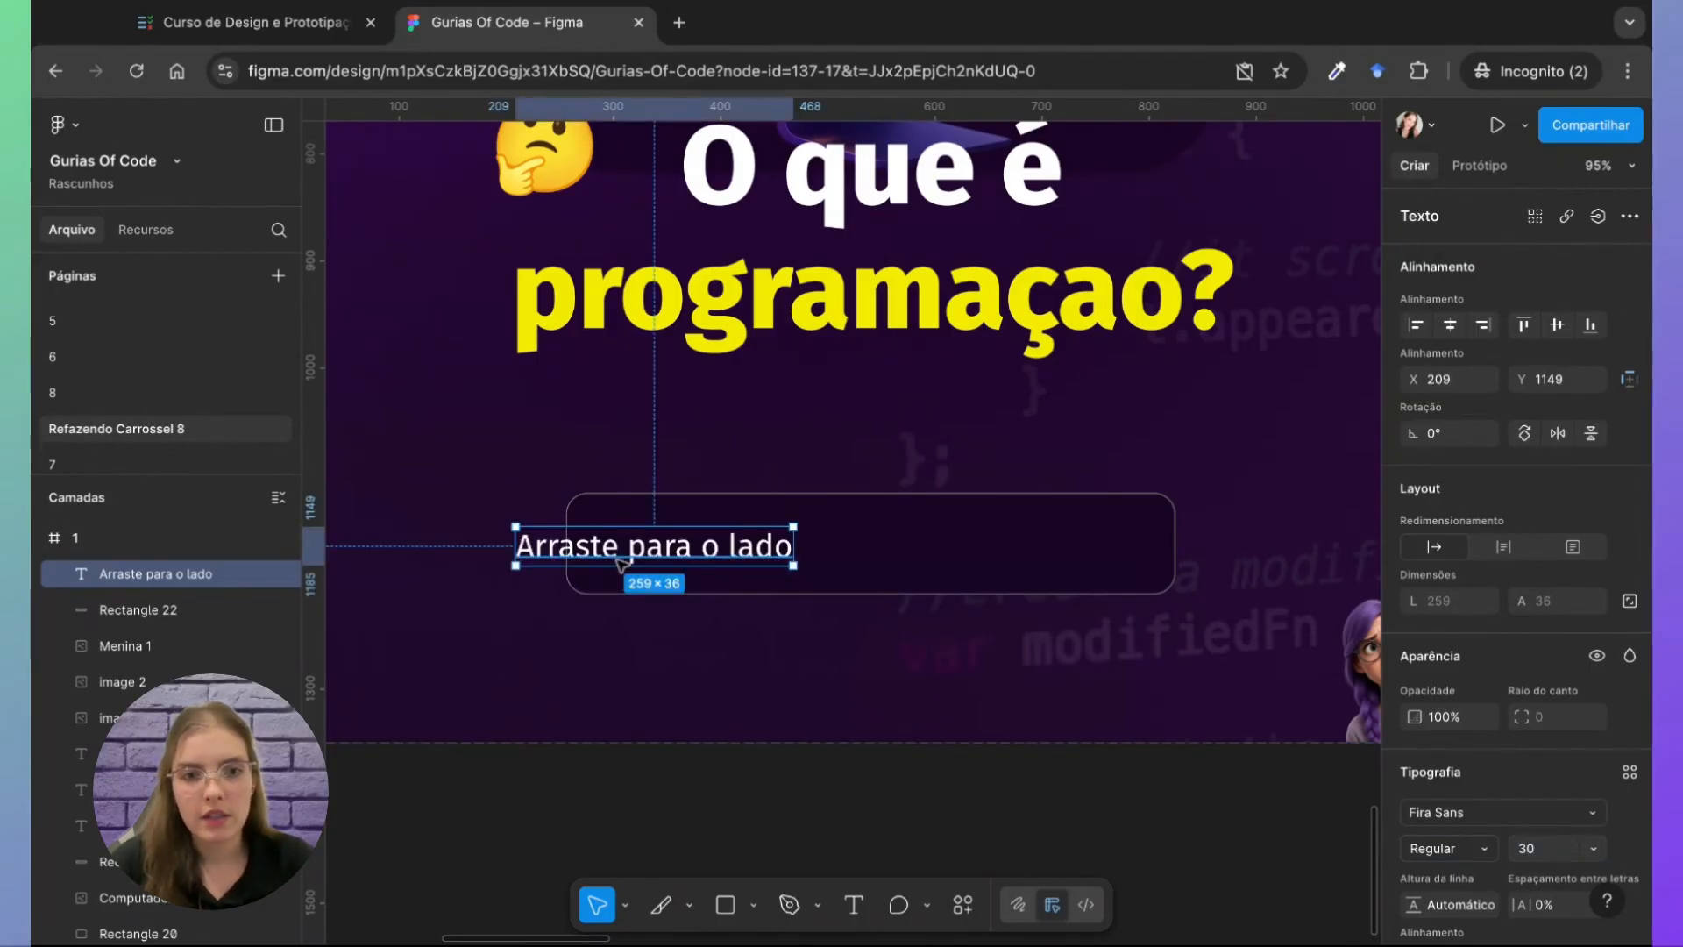
drag(622, 565, 717, 564)
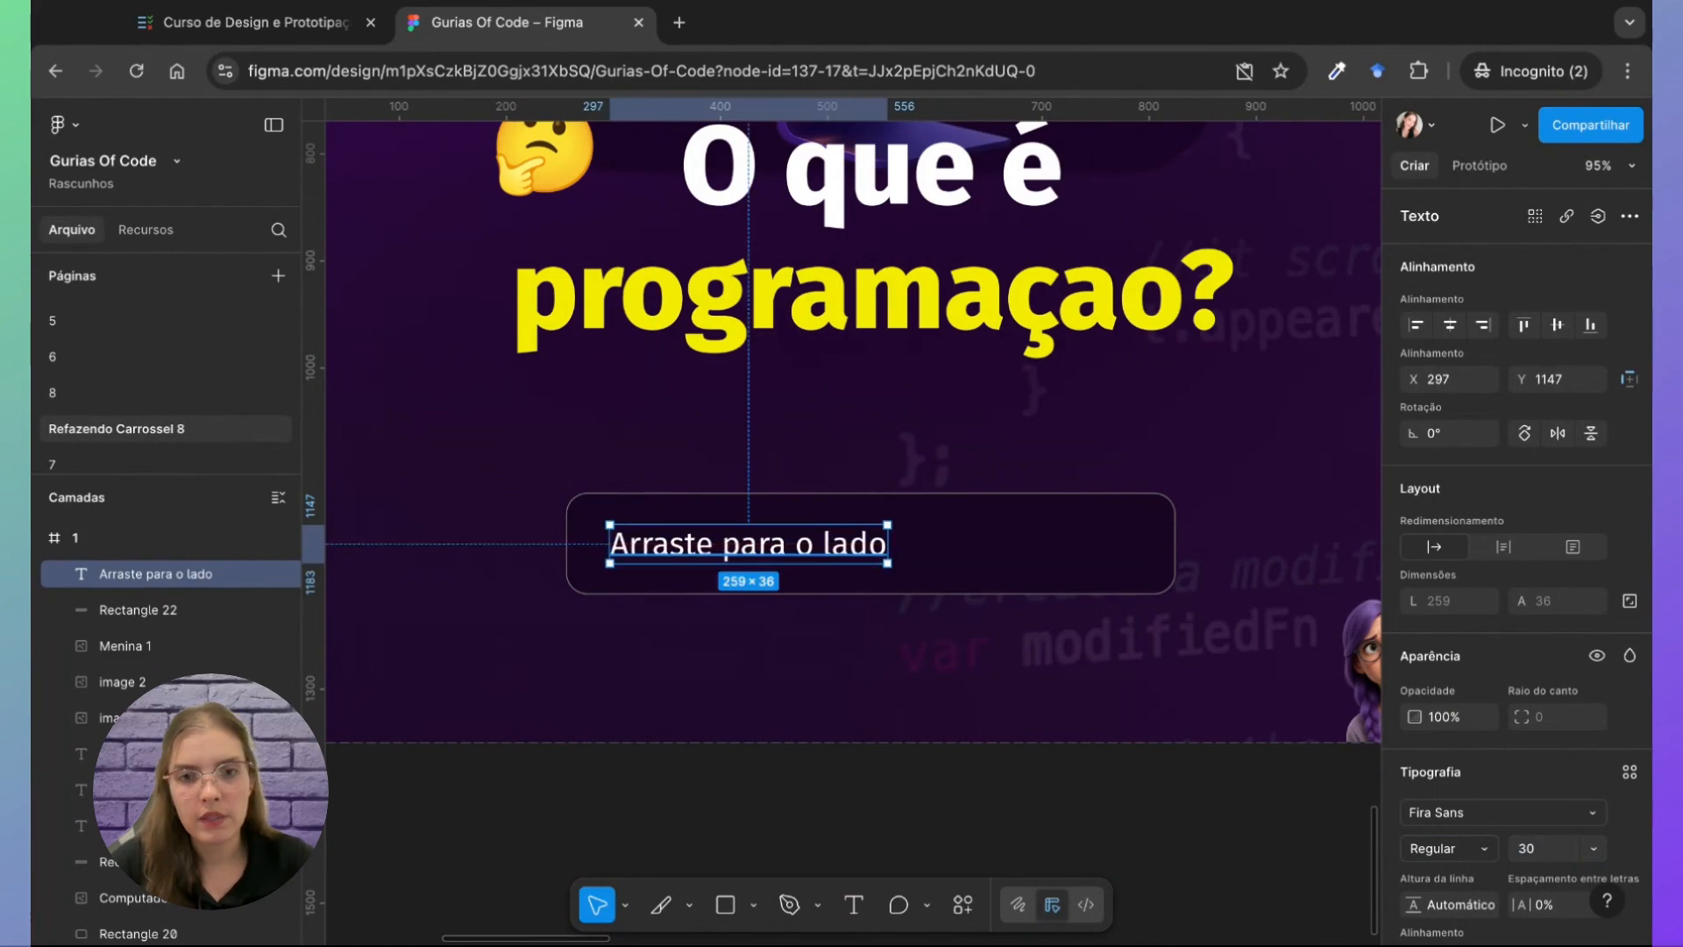
Step: Duplicate the button rectangle, shrink the copy to about 105 × 50, and place it beside the text, nudging the text slightly right
click(1013, 594)
key(ctrl+d)
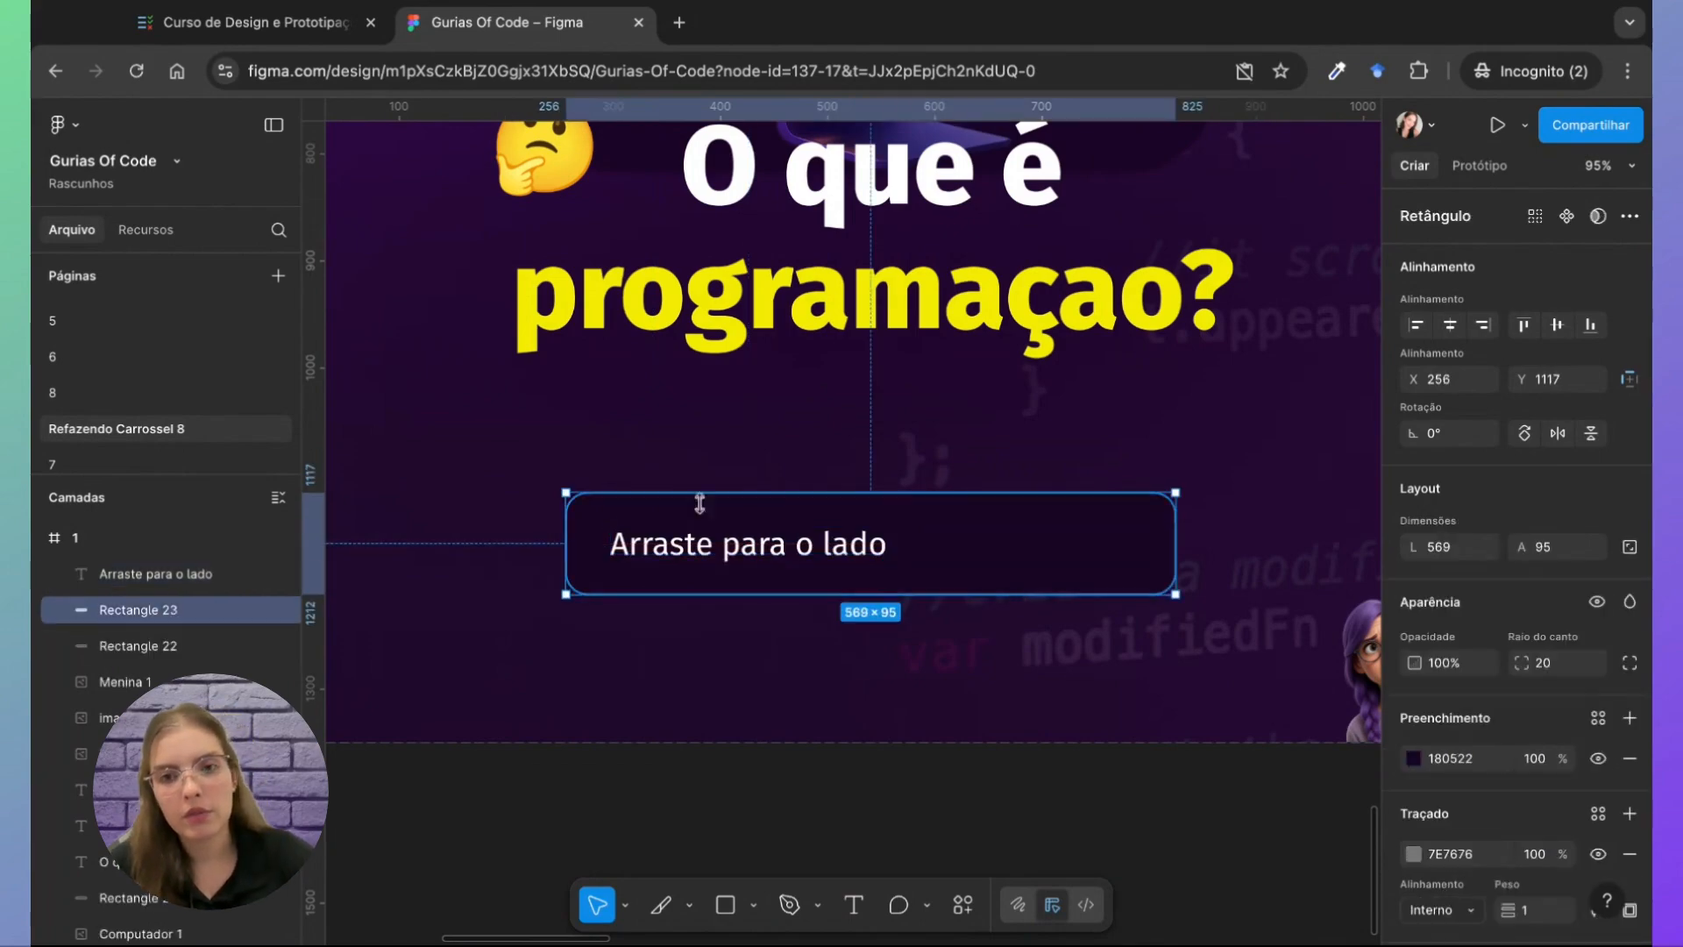
drag(561, 545, 1063, 546)
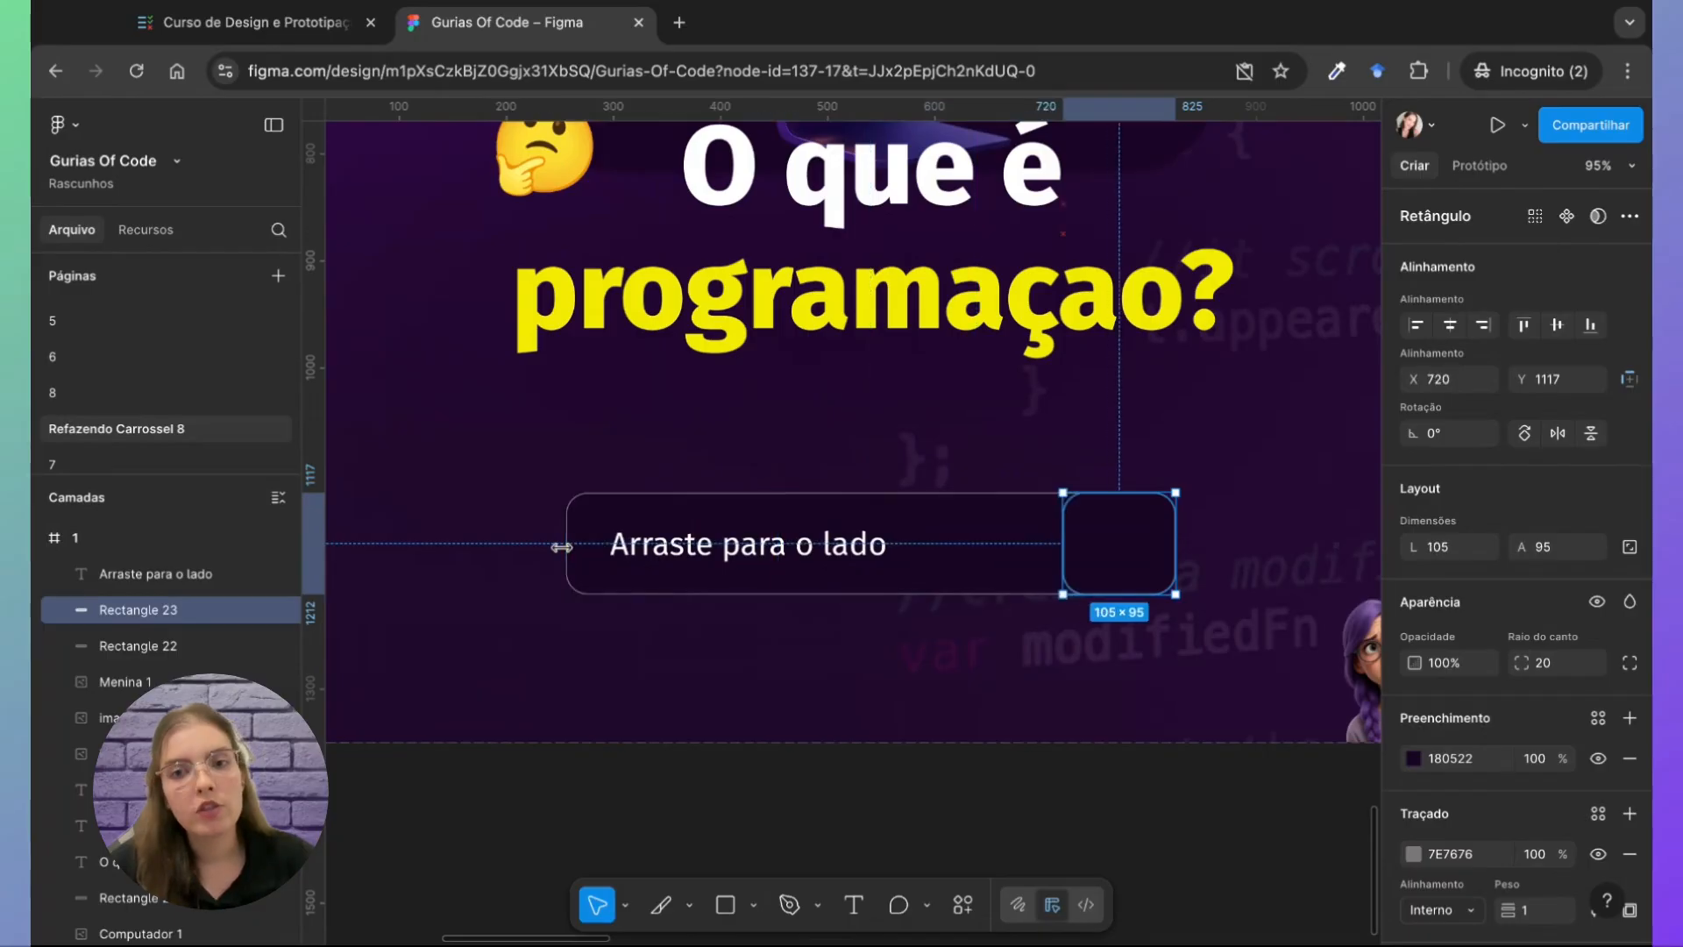
drag(1122, 493, 1039, 541)
drag(864, 551, 873, 550)
click(1058, 551)
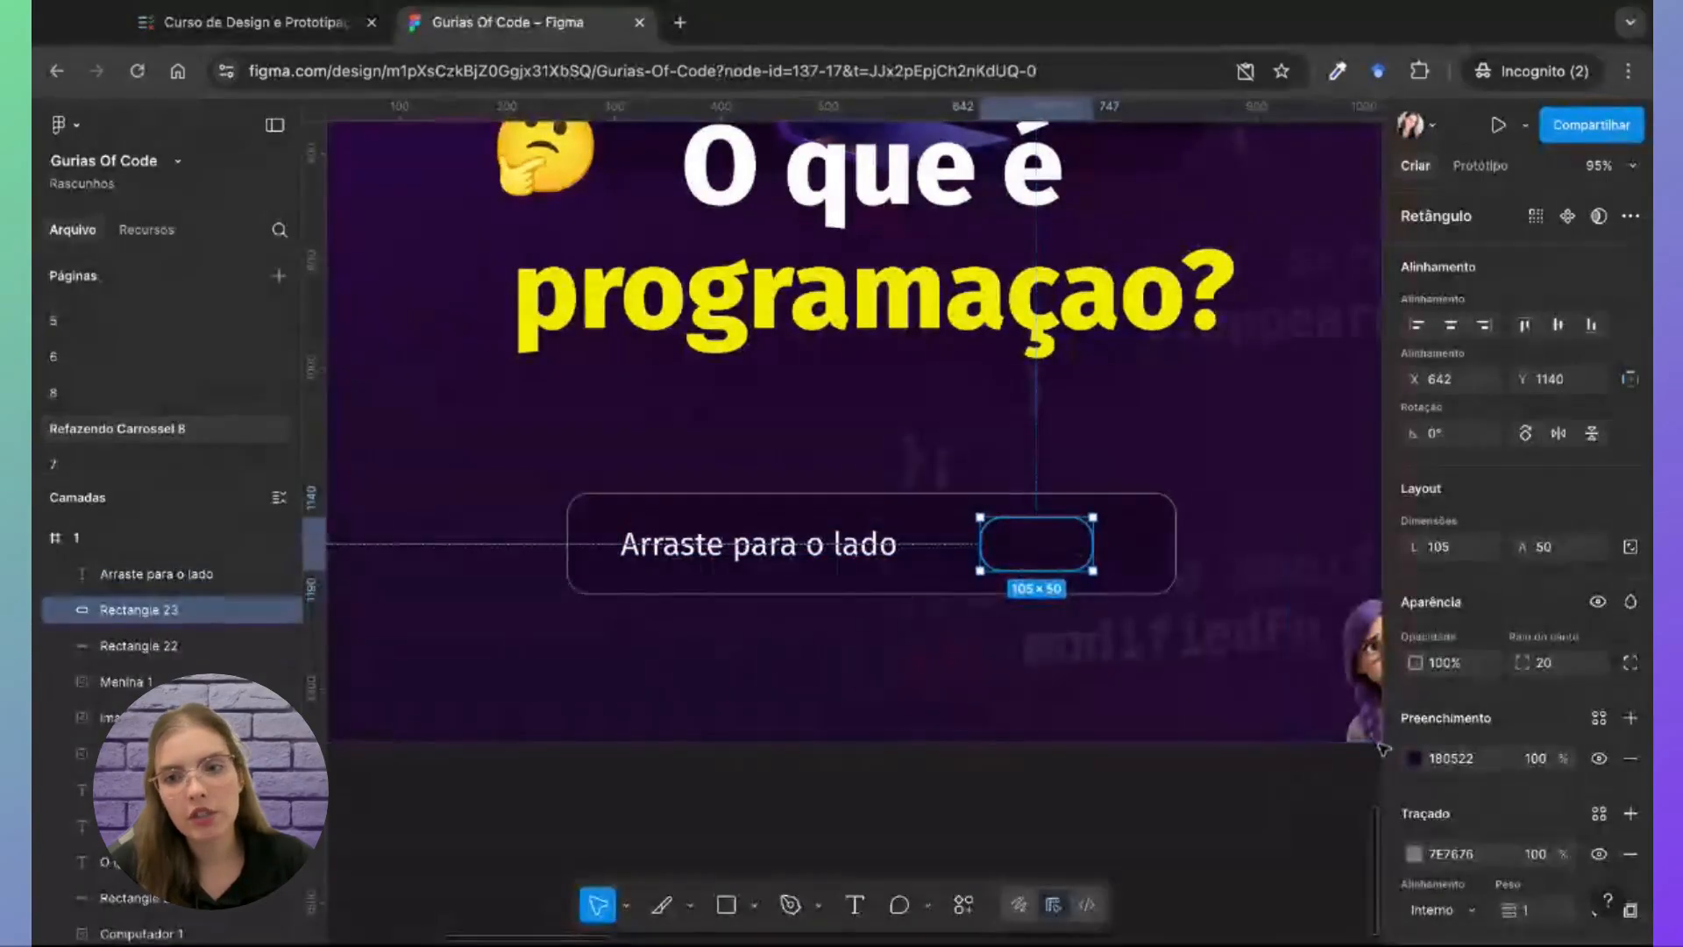
Step: Try the page colors BA5AEE, 240833 and FFFFFF as the small rectangle's stroke
click(1413, 853)
click(1276, 845)
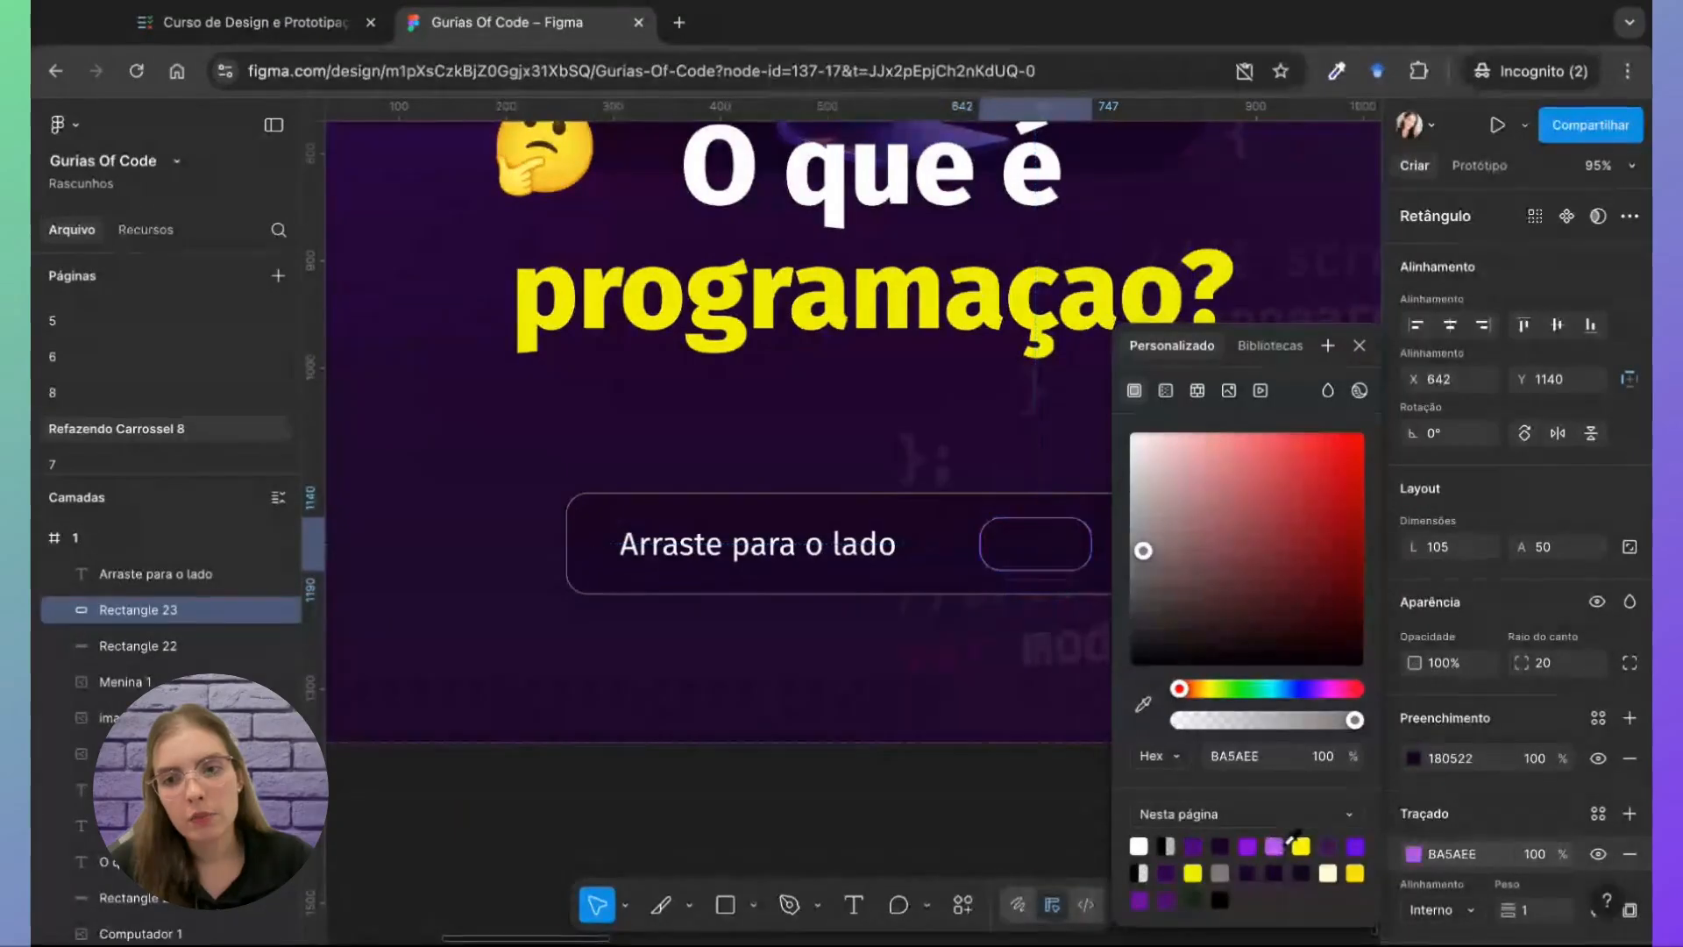
click(1264, 869)
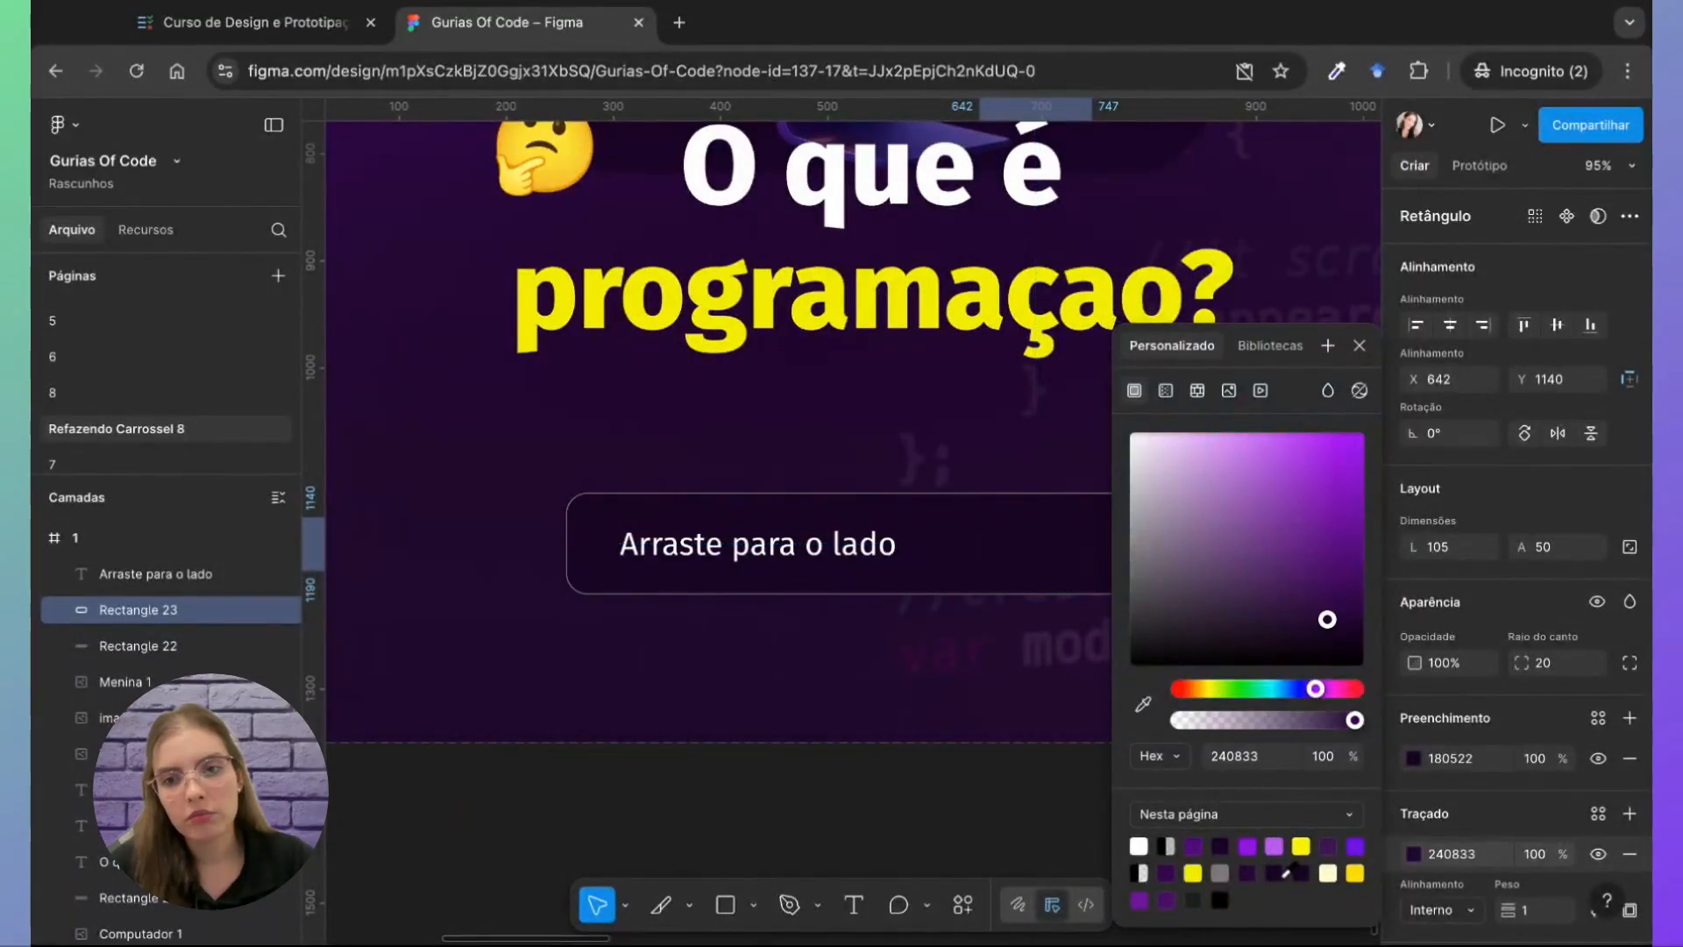
click(1139, 846)
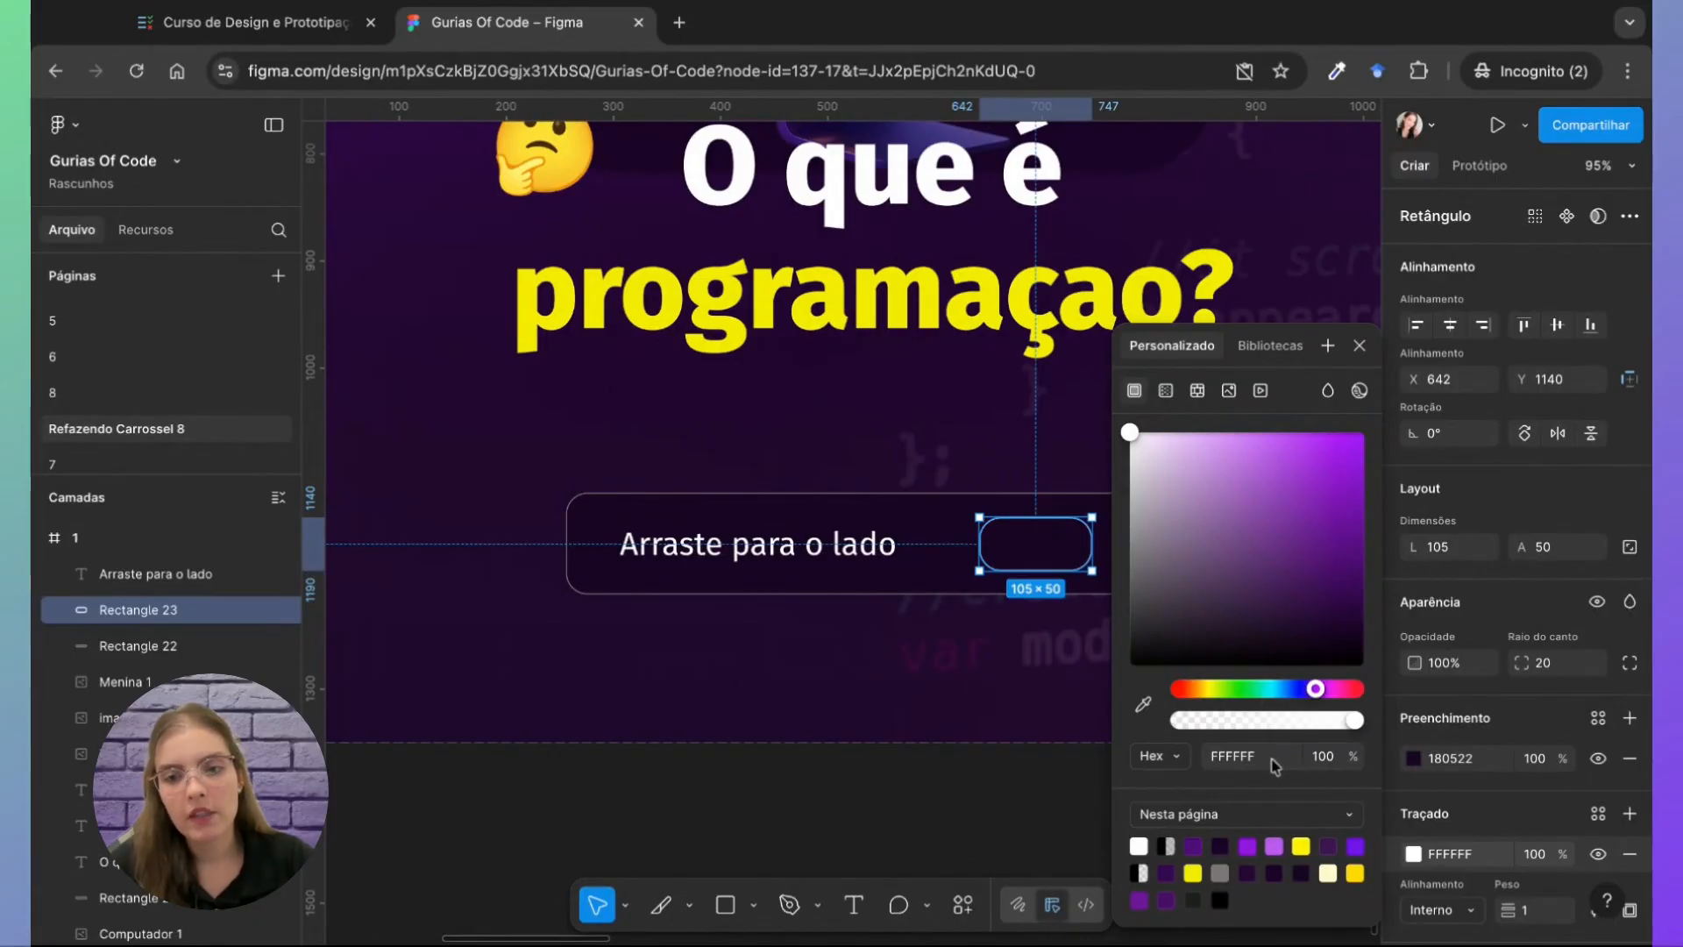
Step: Remove the small rectangle's stroke and fill it with yellow F2EA00 from the colors used on this page
click(1631, 854)
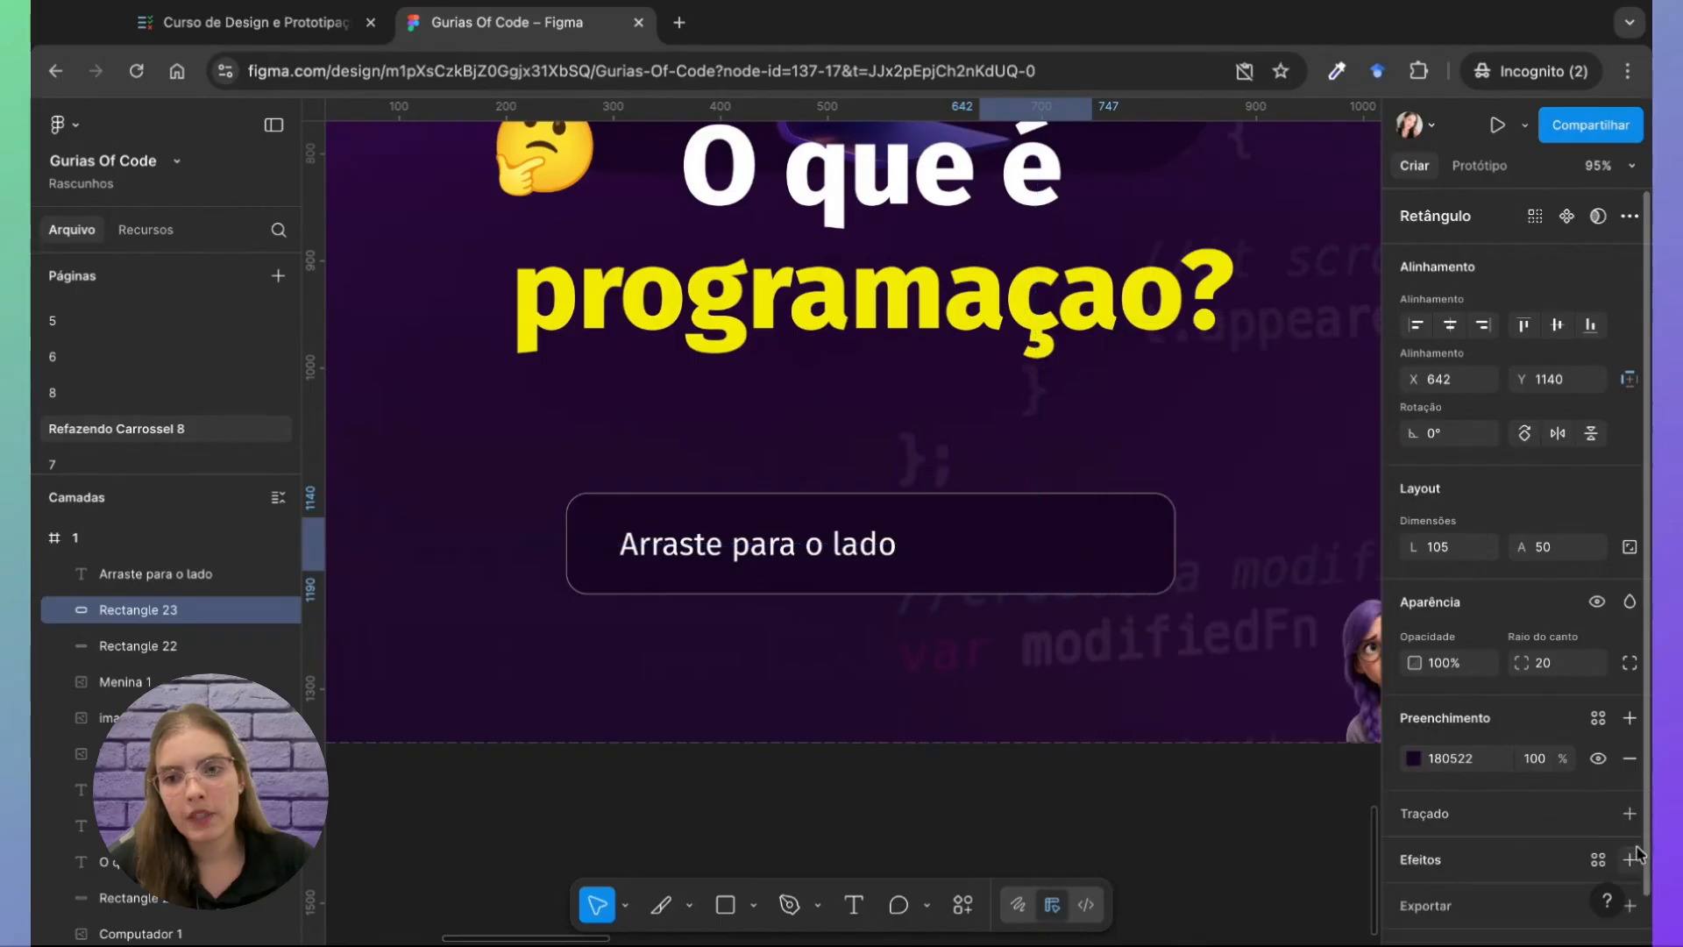
click(1400, 757)
click(1193, 871)
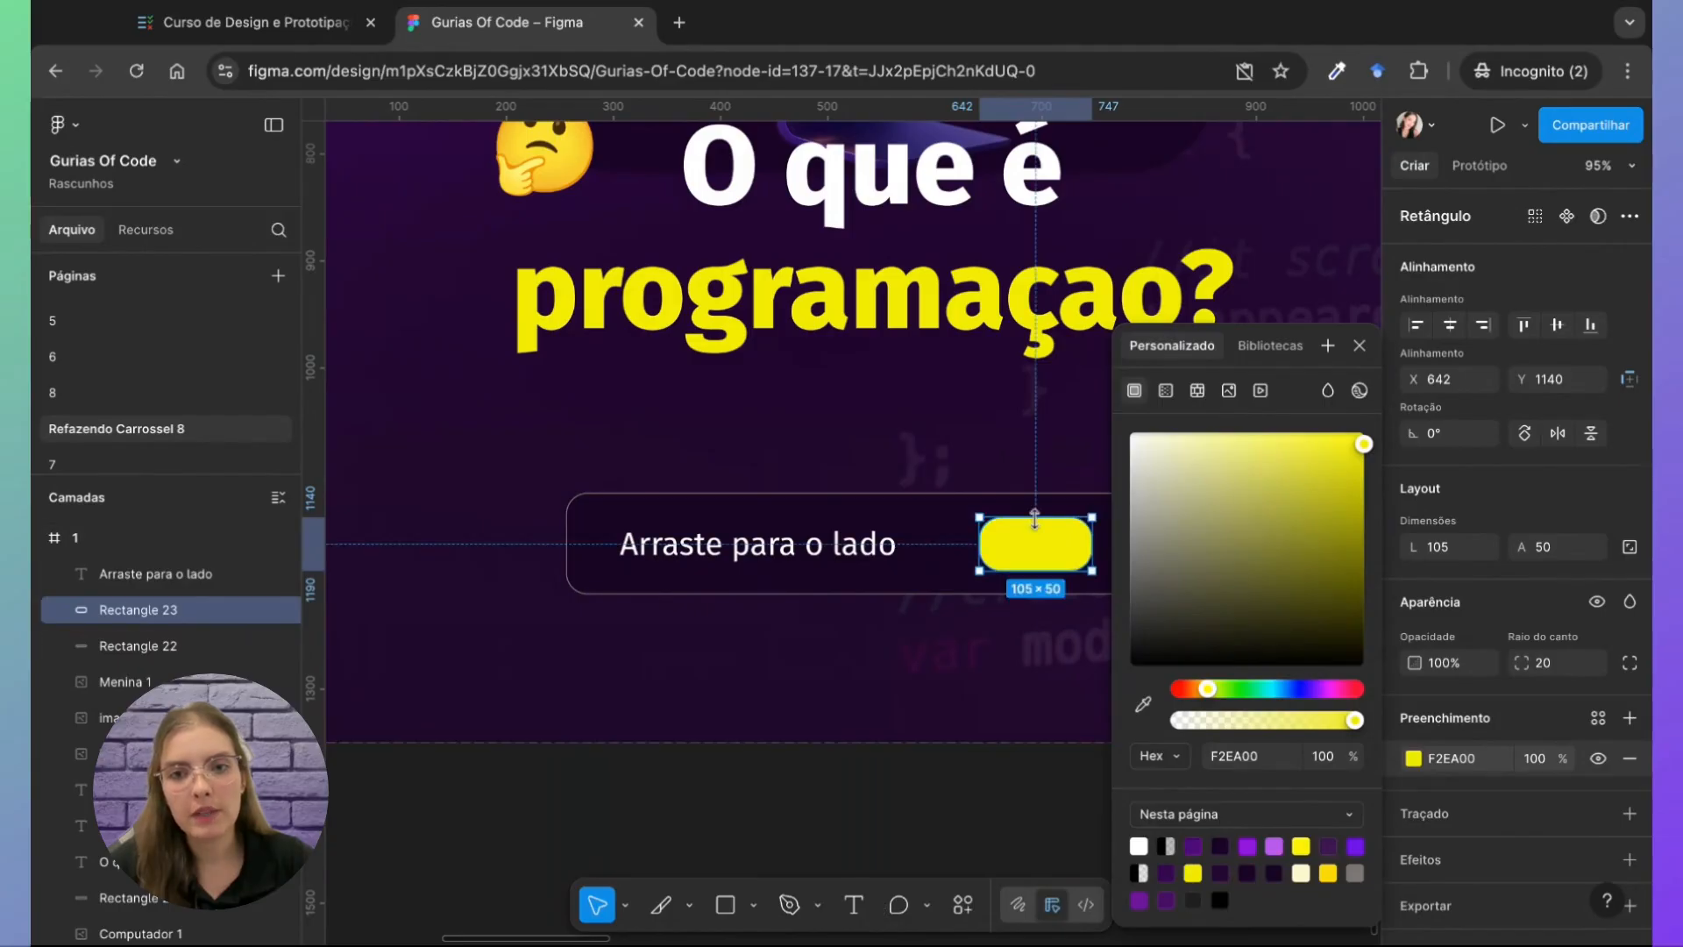
Step: Enlarge the yellow rectangle to about 105 × 60 and position it at about X 643, Y 1135
drag(1034, 519, 1043, 538)
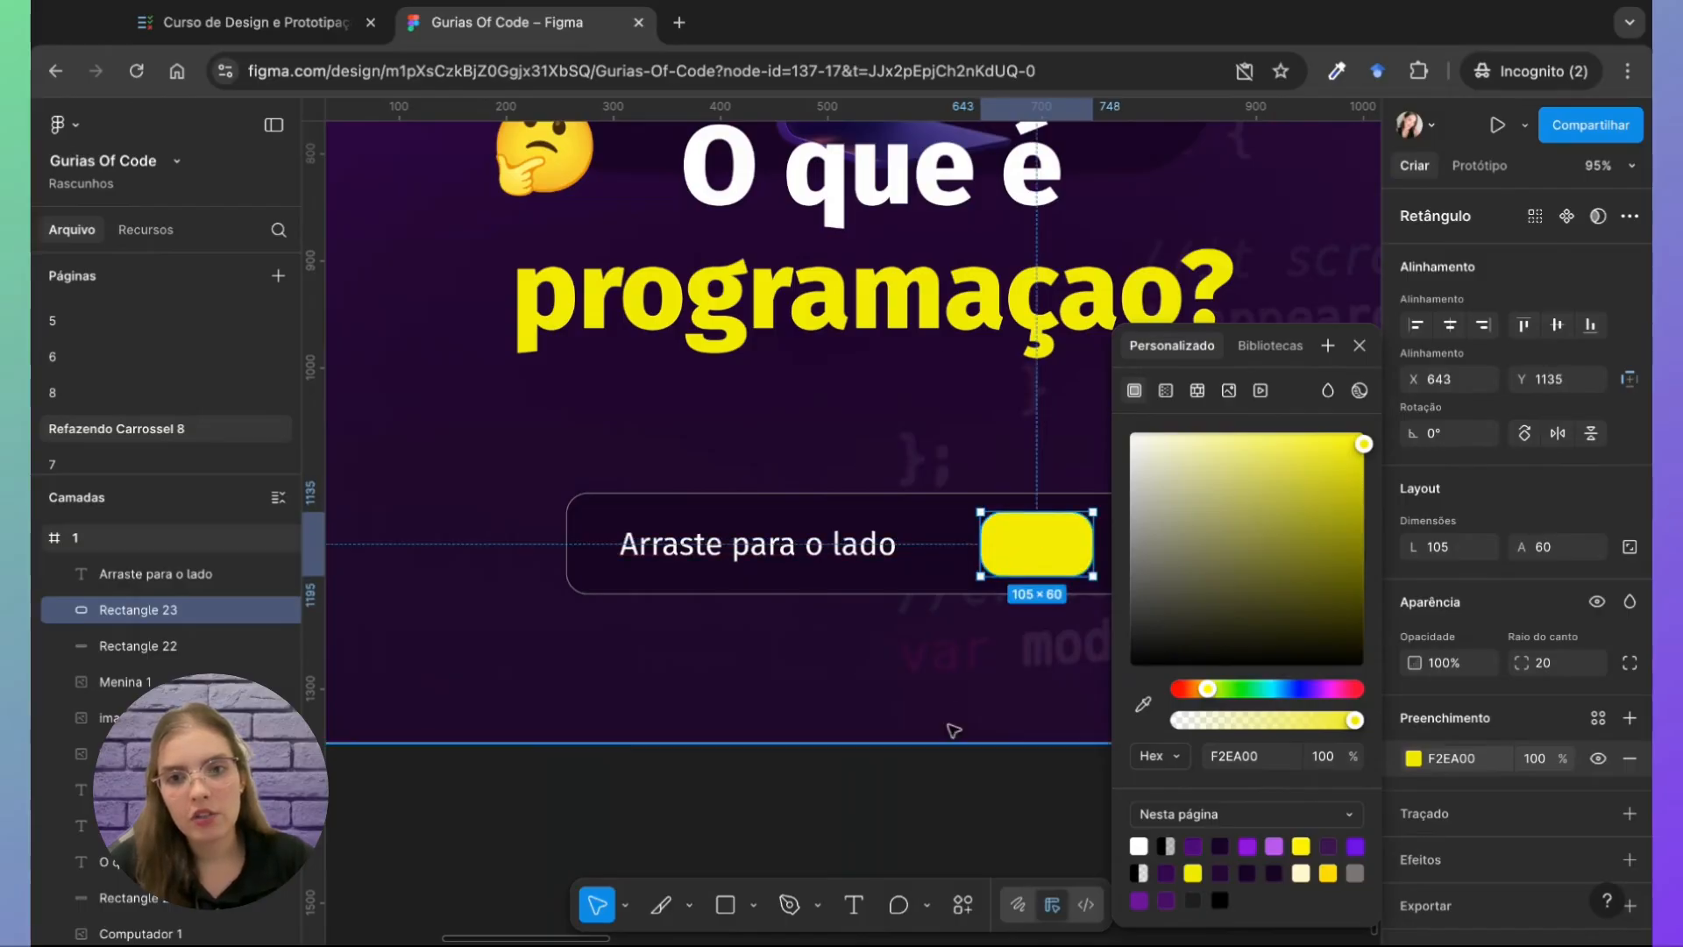
key(Escape)
Step: Check the arrow on the original button and draw a line about 77 long across the yellow rectangle
scroll(888, 579, down, 5)
scroll(886, 584, up, 12)
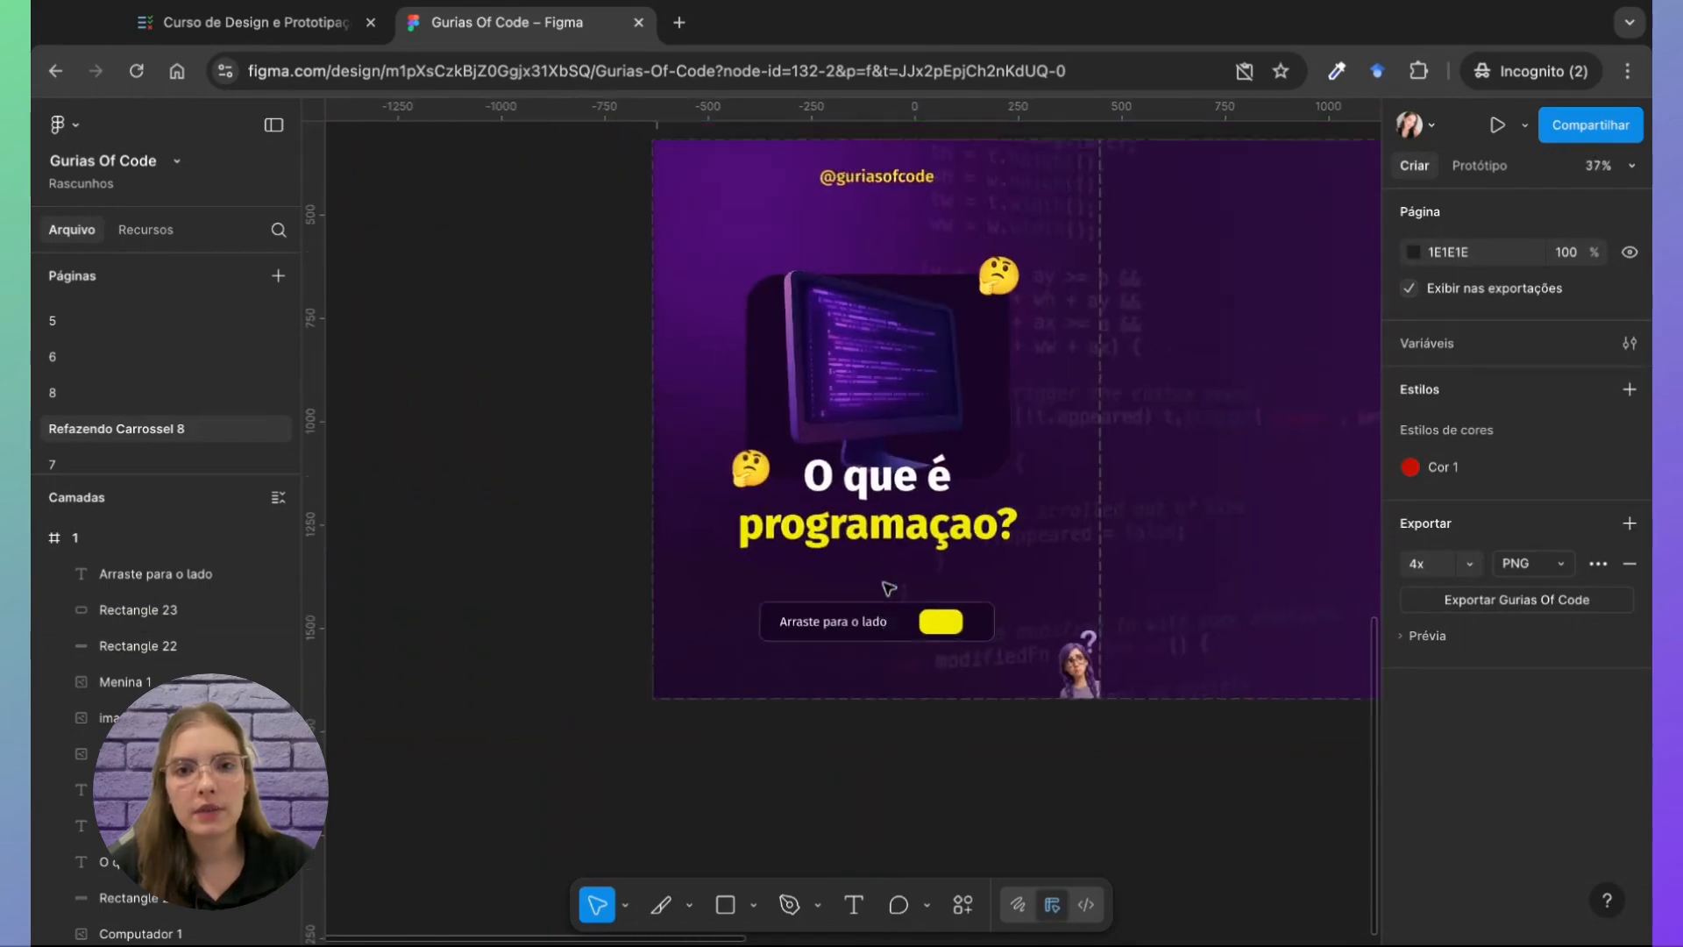
scroll(888, 587, down, 10)
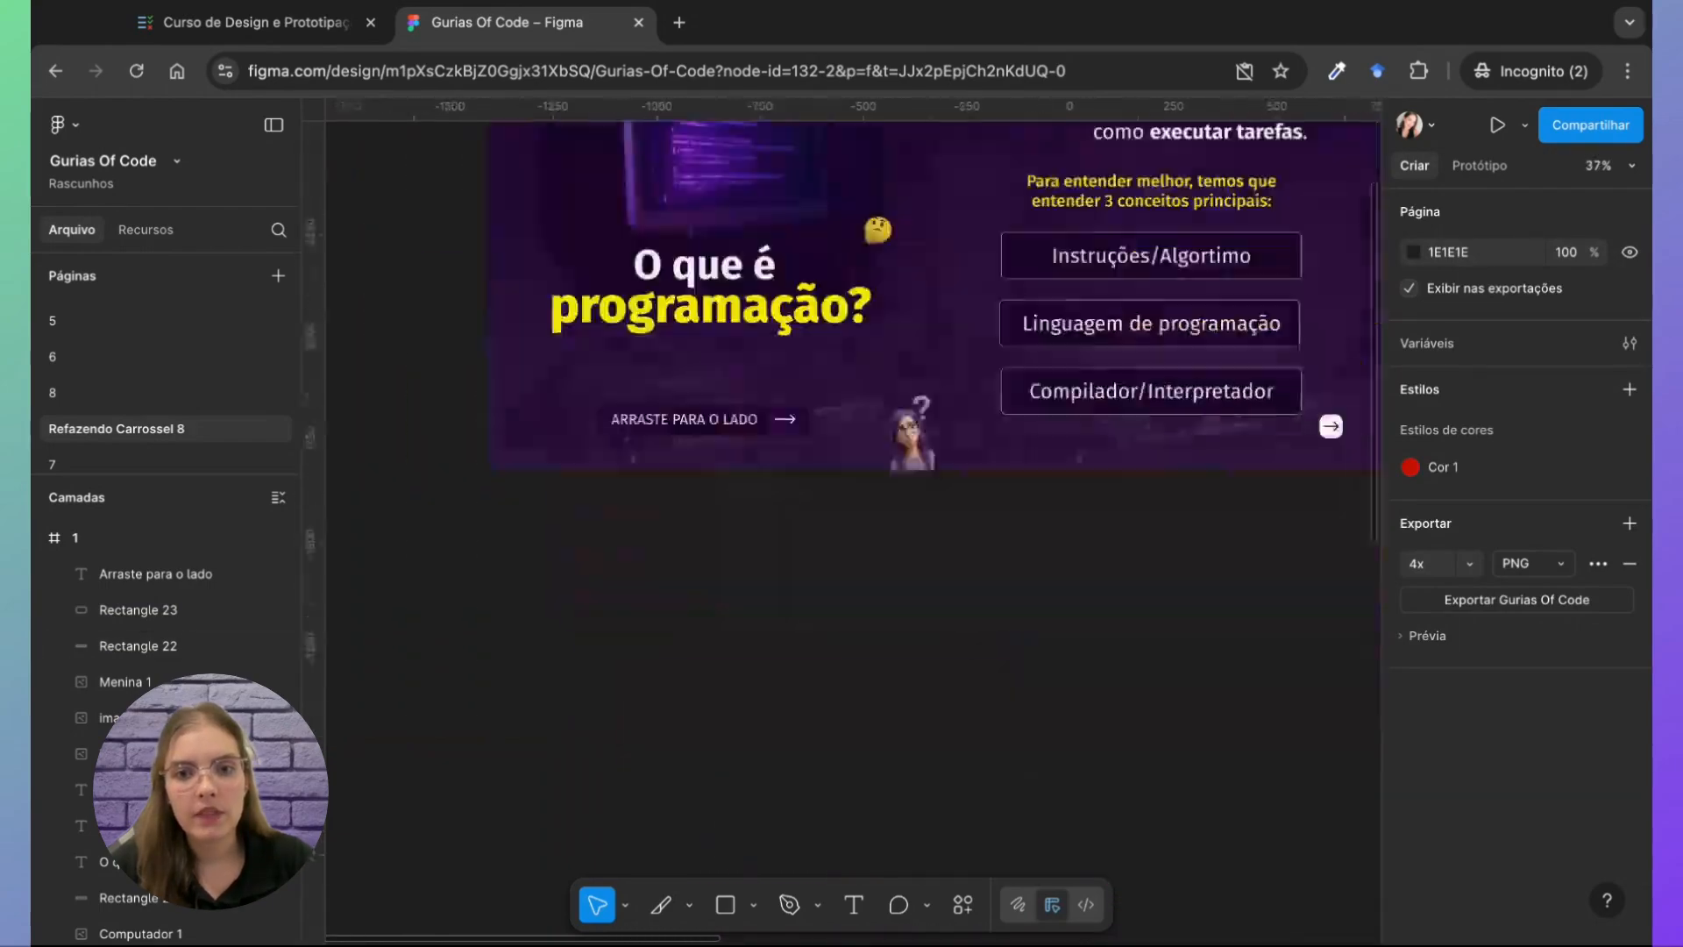
scroll(888, 588, right, 3)
scroll(812, 307, up, 10)
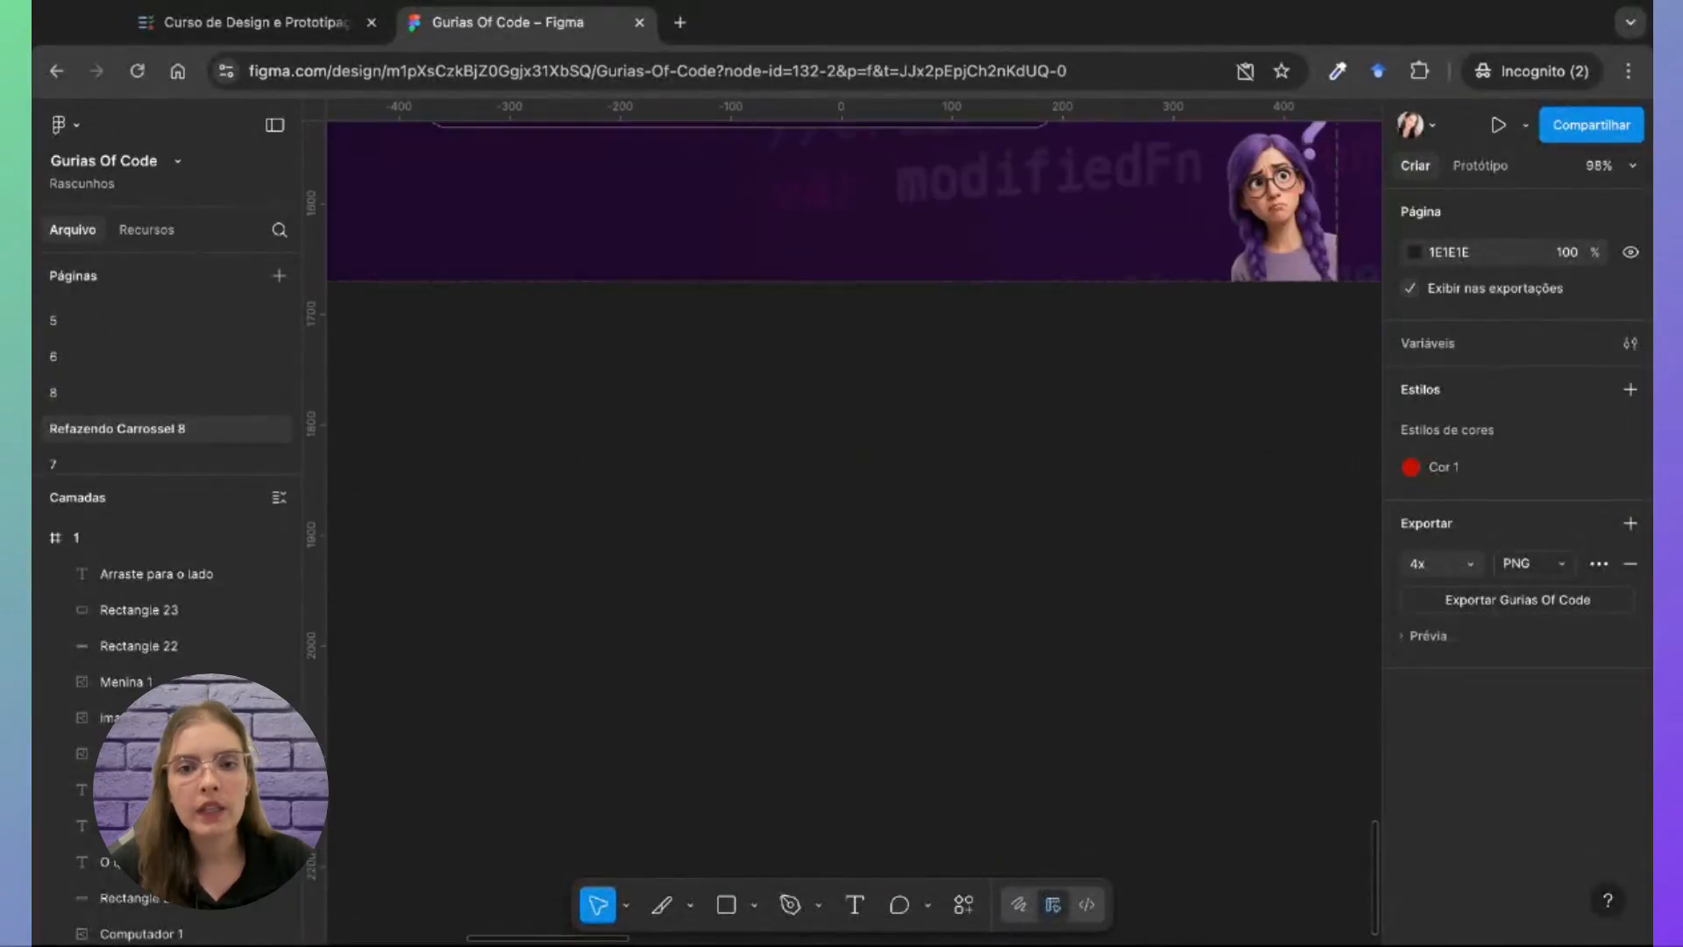
scroll(866, 484, up, 2)
scroll(867, 484, right, 2)
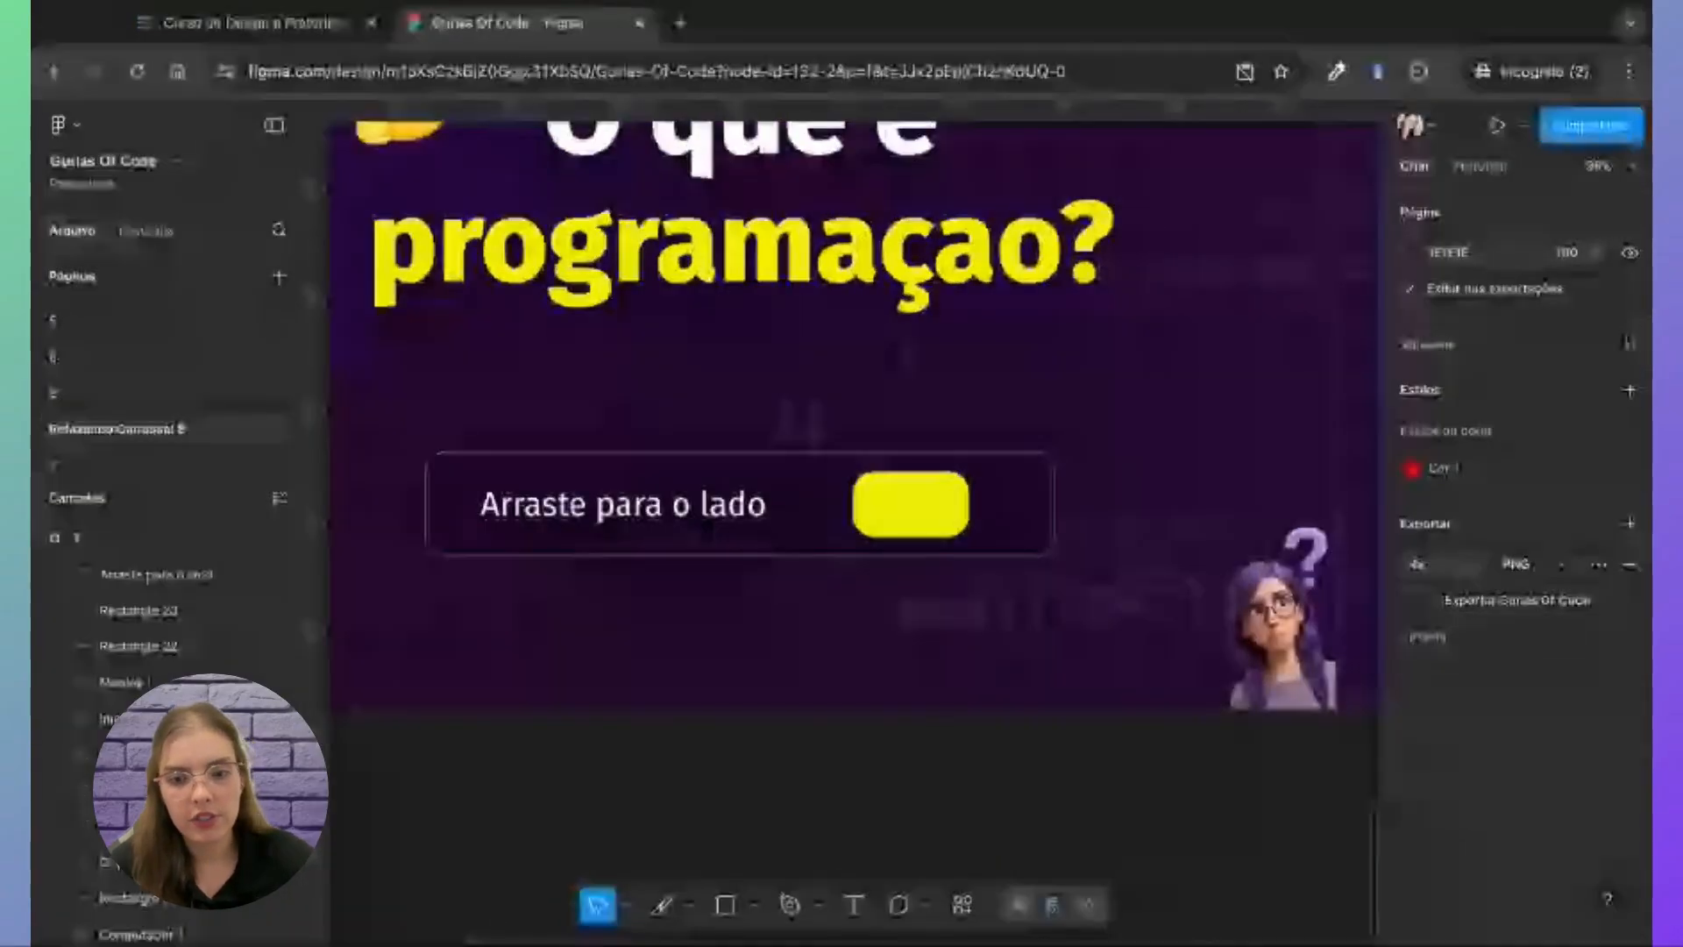
key(l)
drag(868, 510, 954, 505)
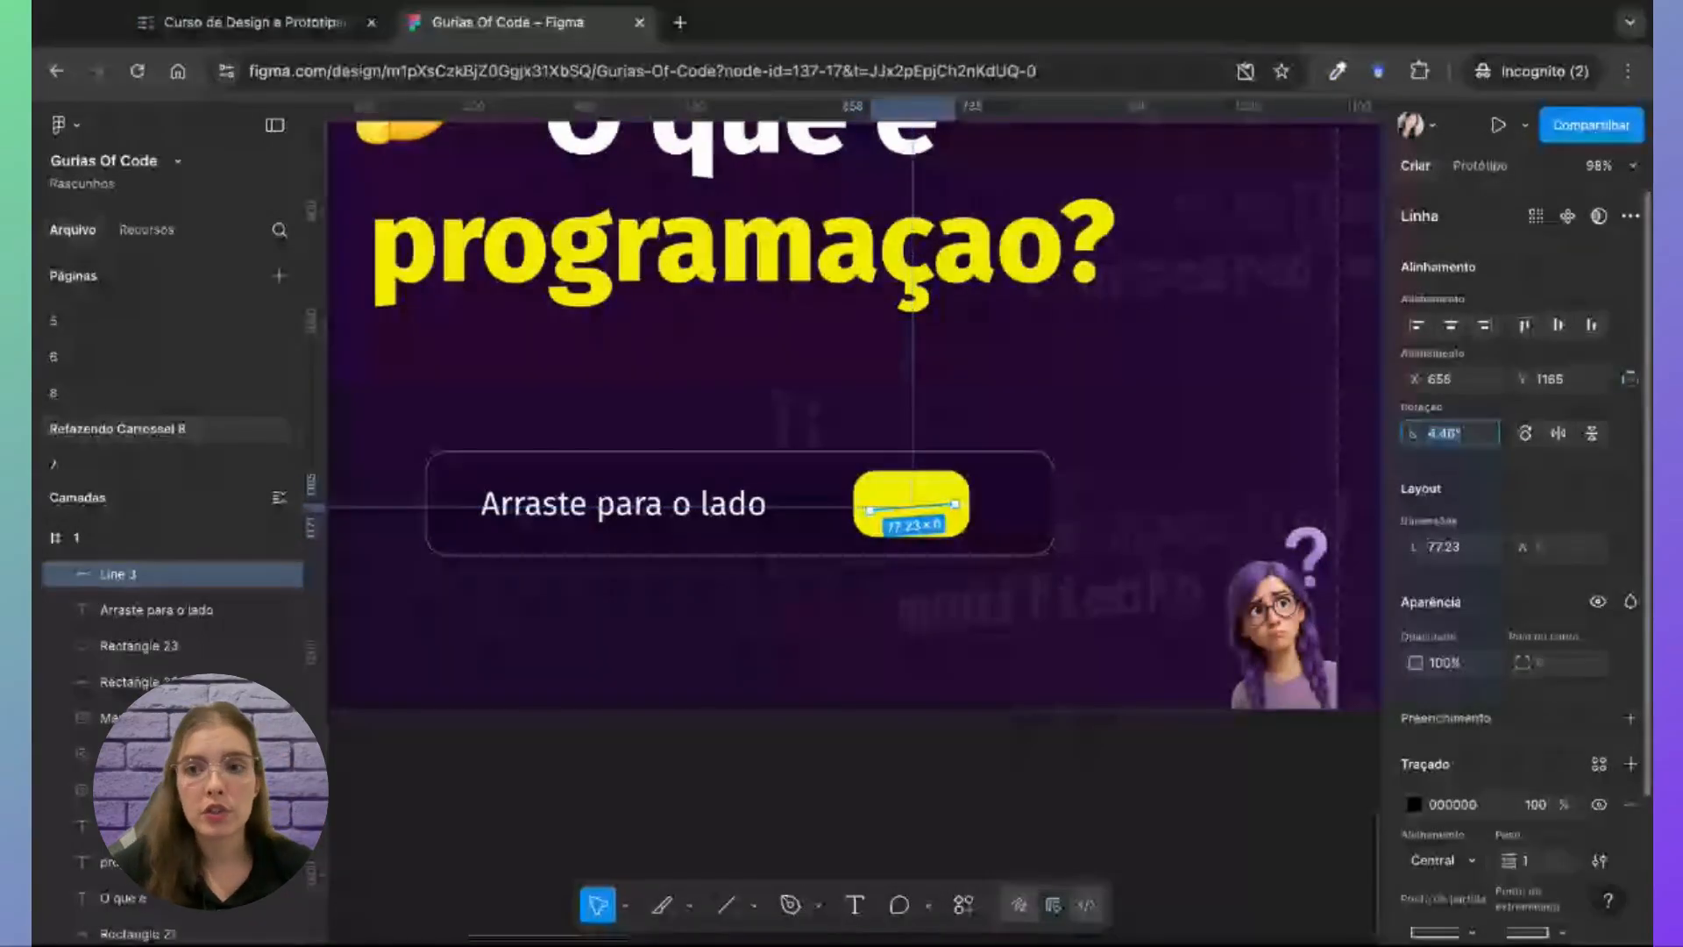
Step: Set the new line's rotation to 0° so it lies horizontally on the yellow rectangle
scroll(920, 507, up, 5)
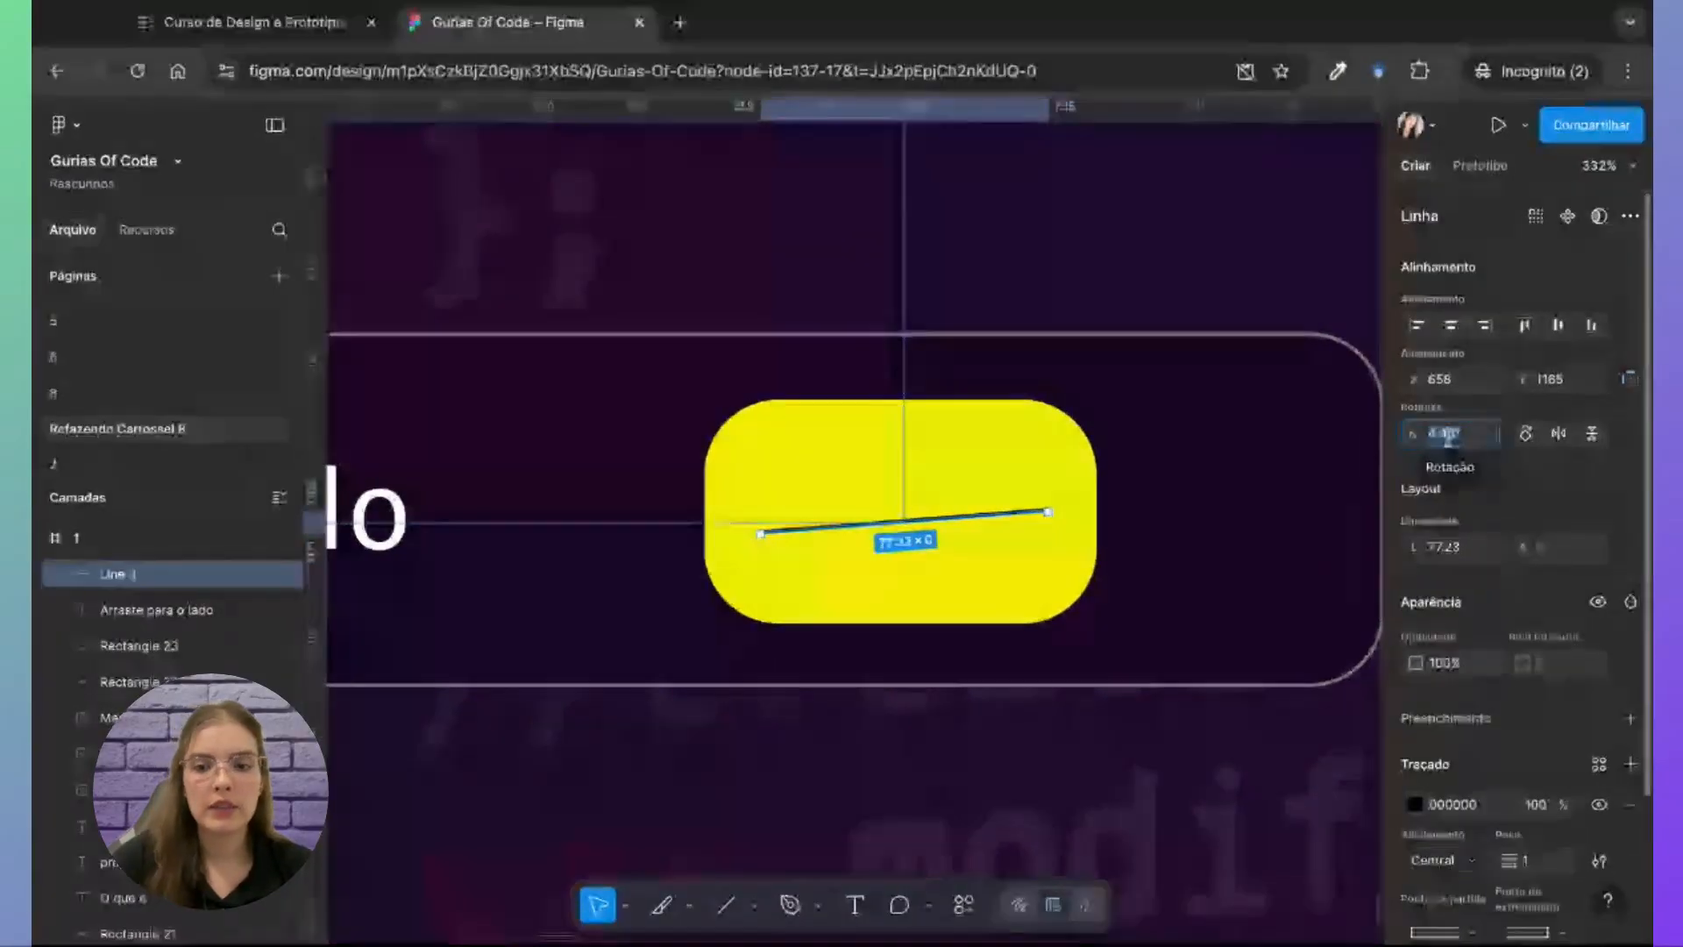
click(1427, 461)
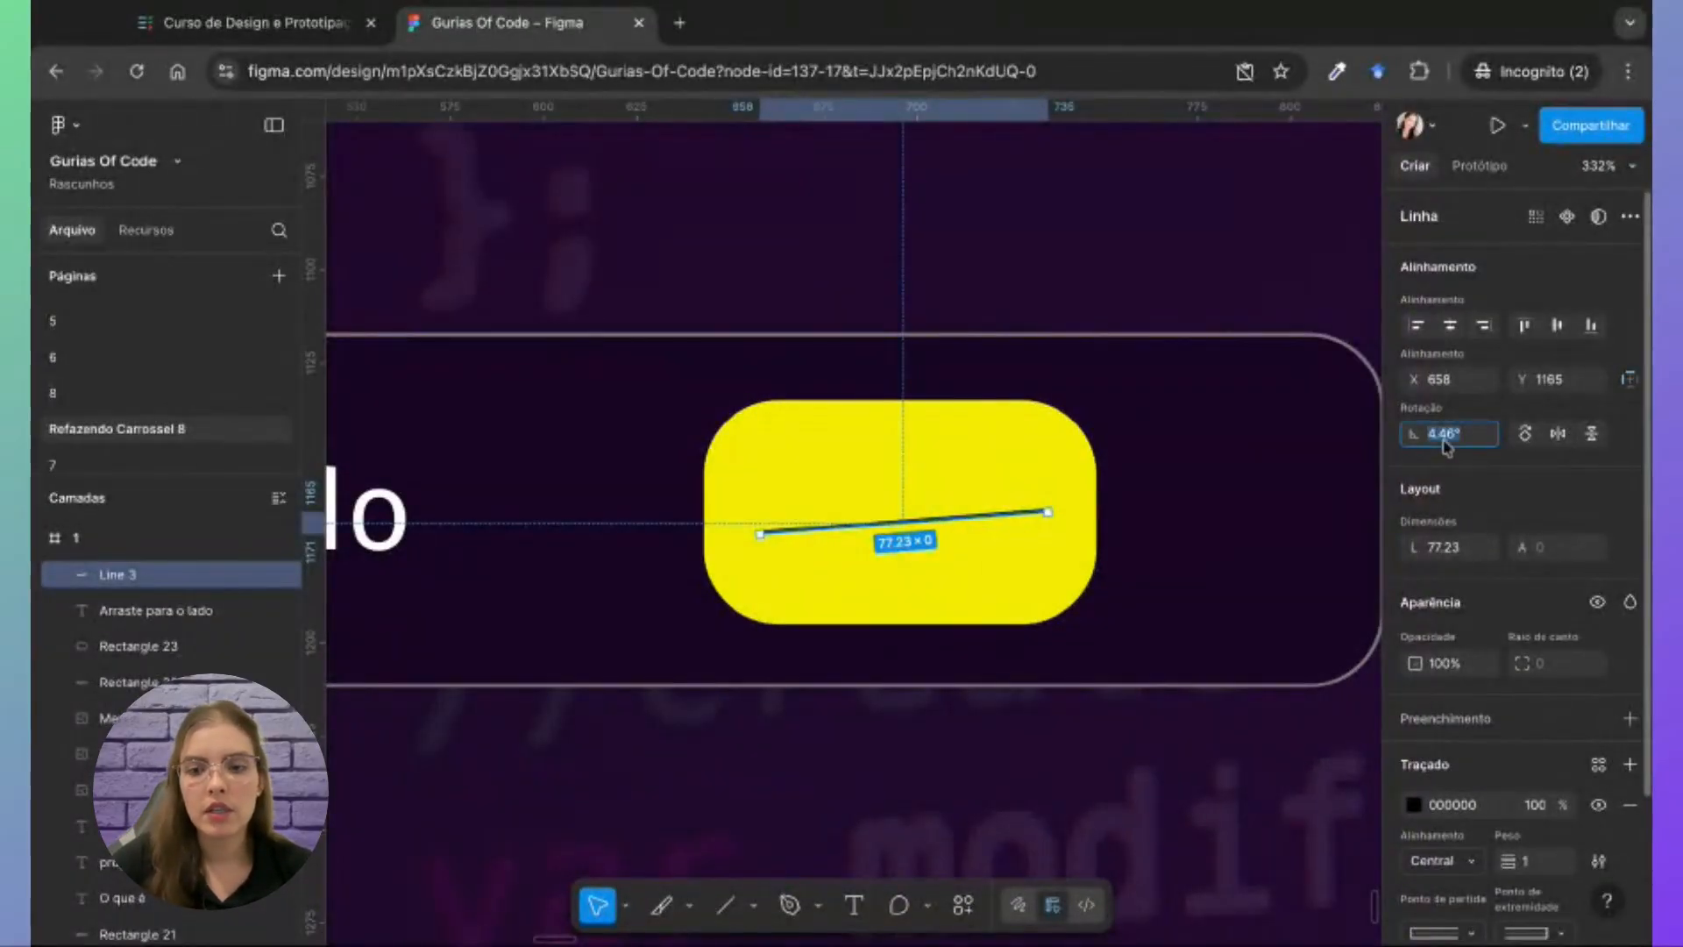
click(1446, 443)
text(0)
key(Return)
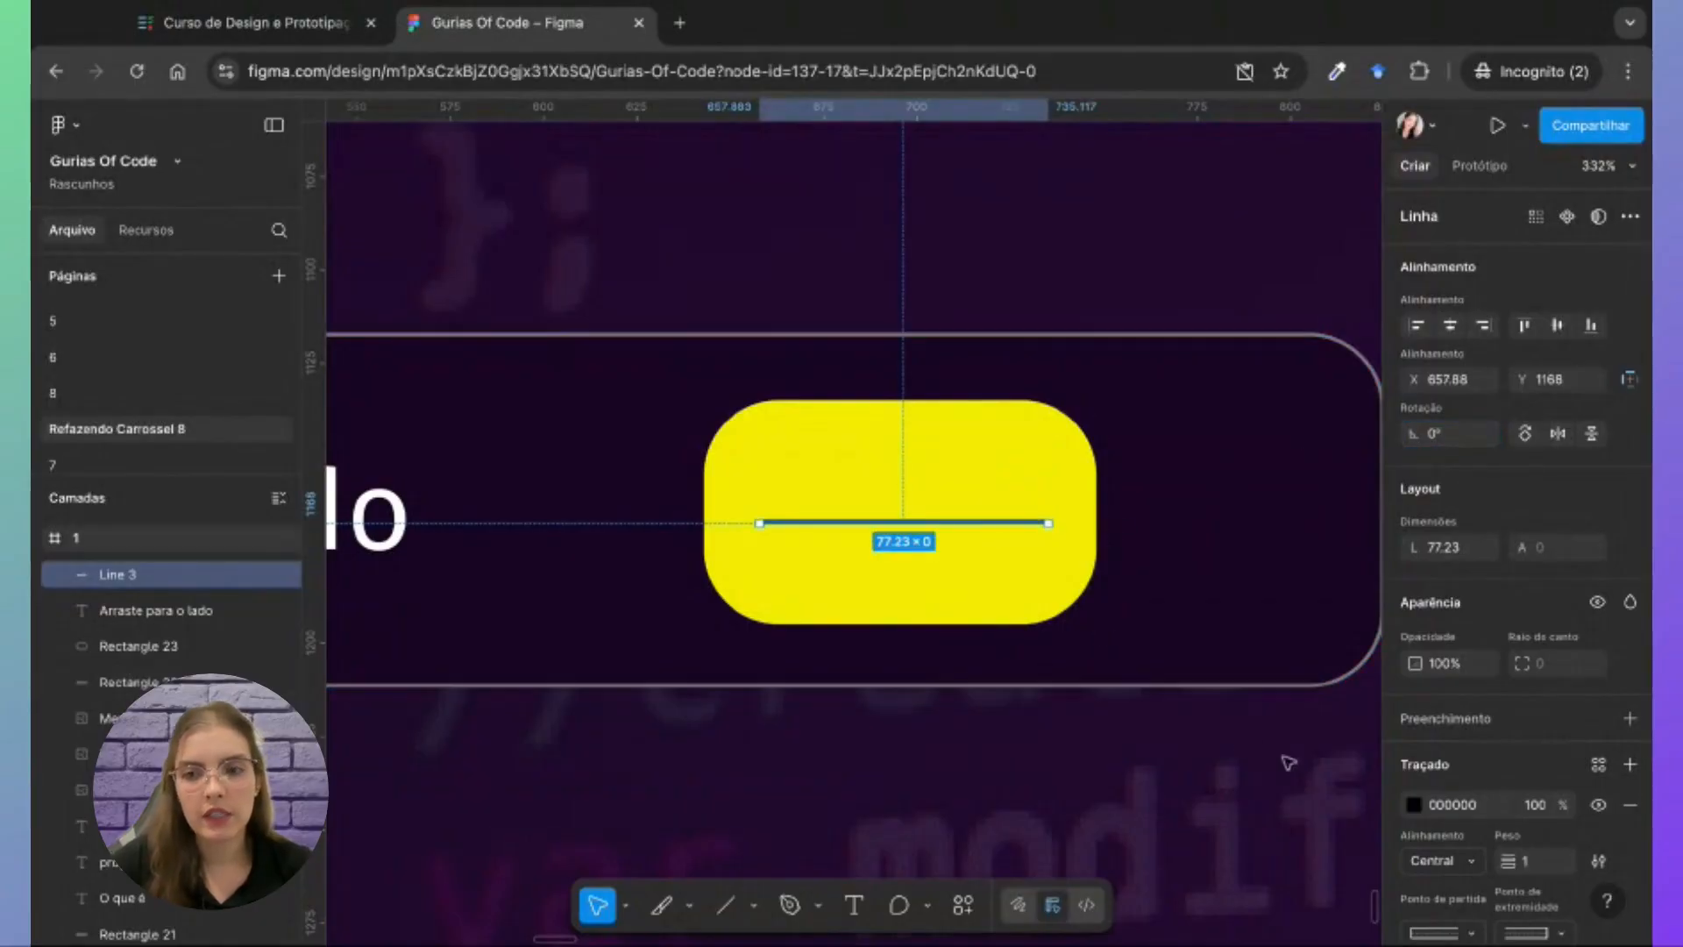
Step: Set the line's end point to Seta triangular, its start point to Redondo and its stroke alignment to Interno
scroll(1417, 819, down, 1)
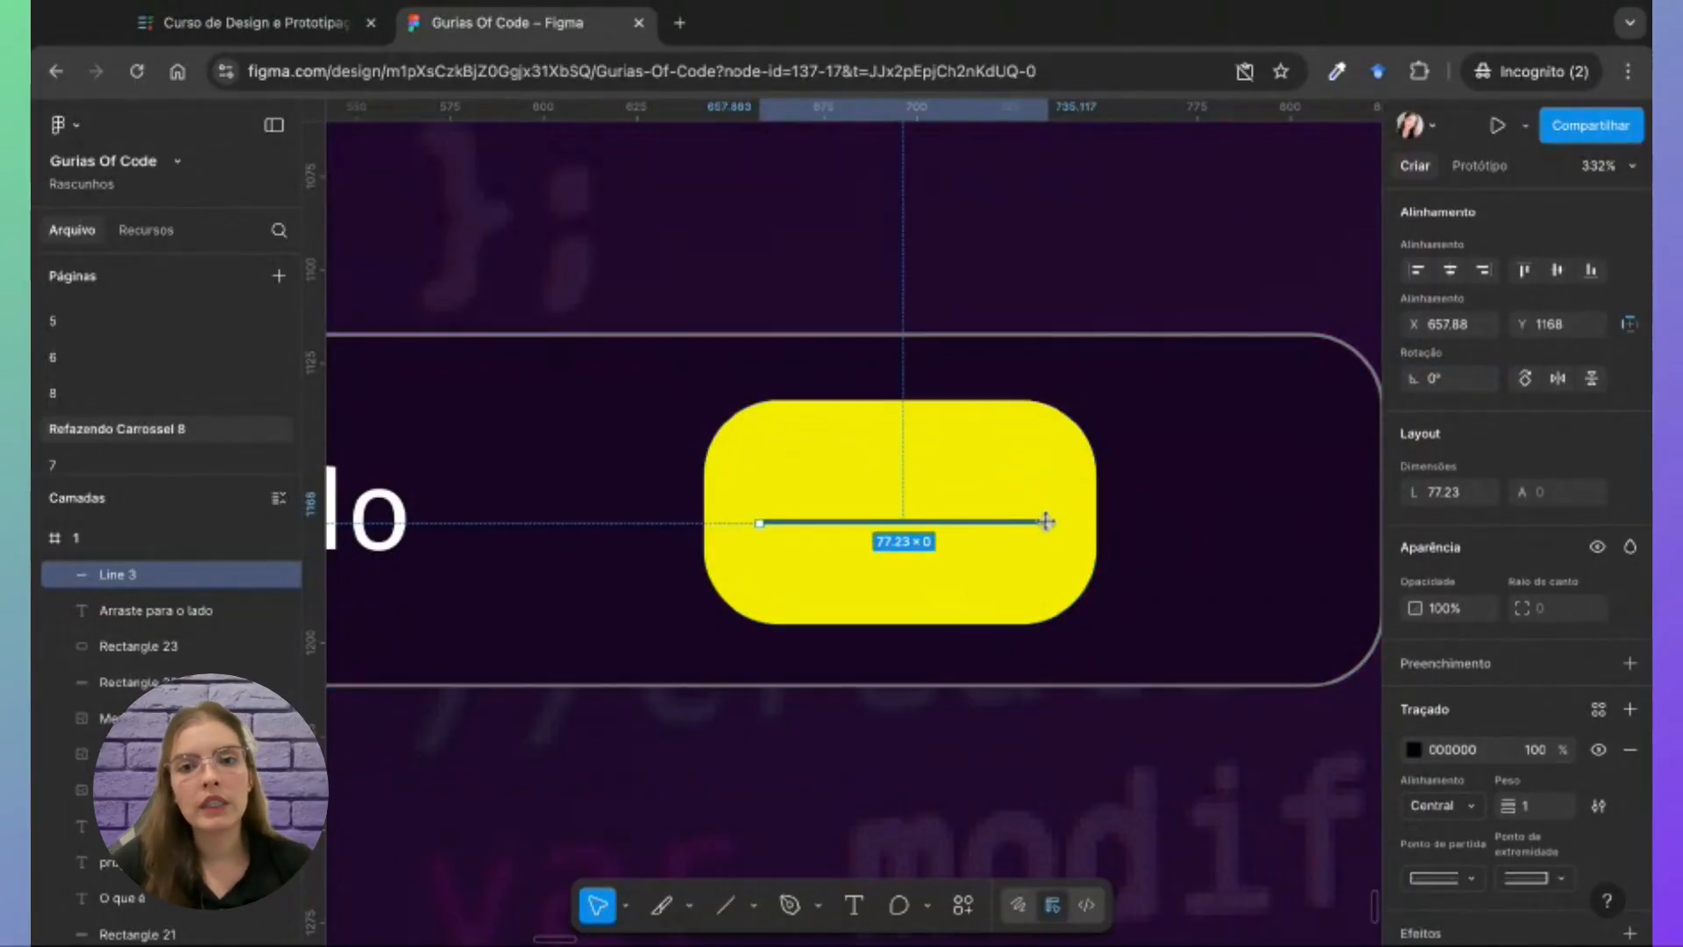
click(1535, 877)
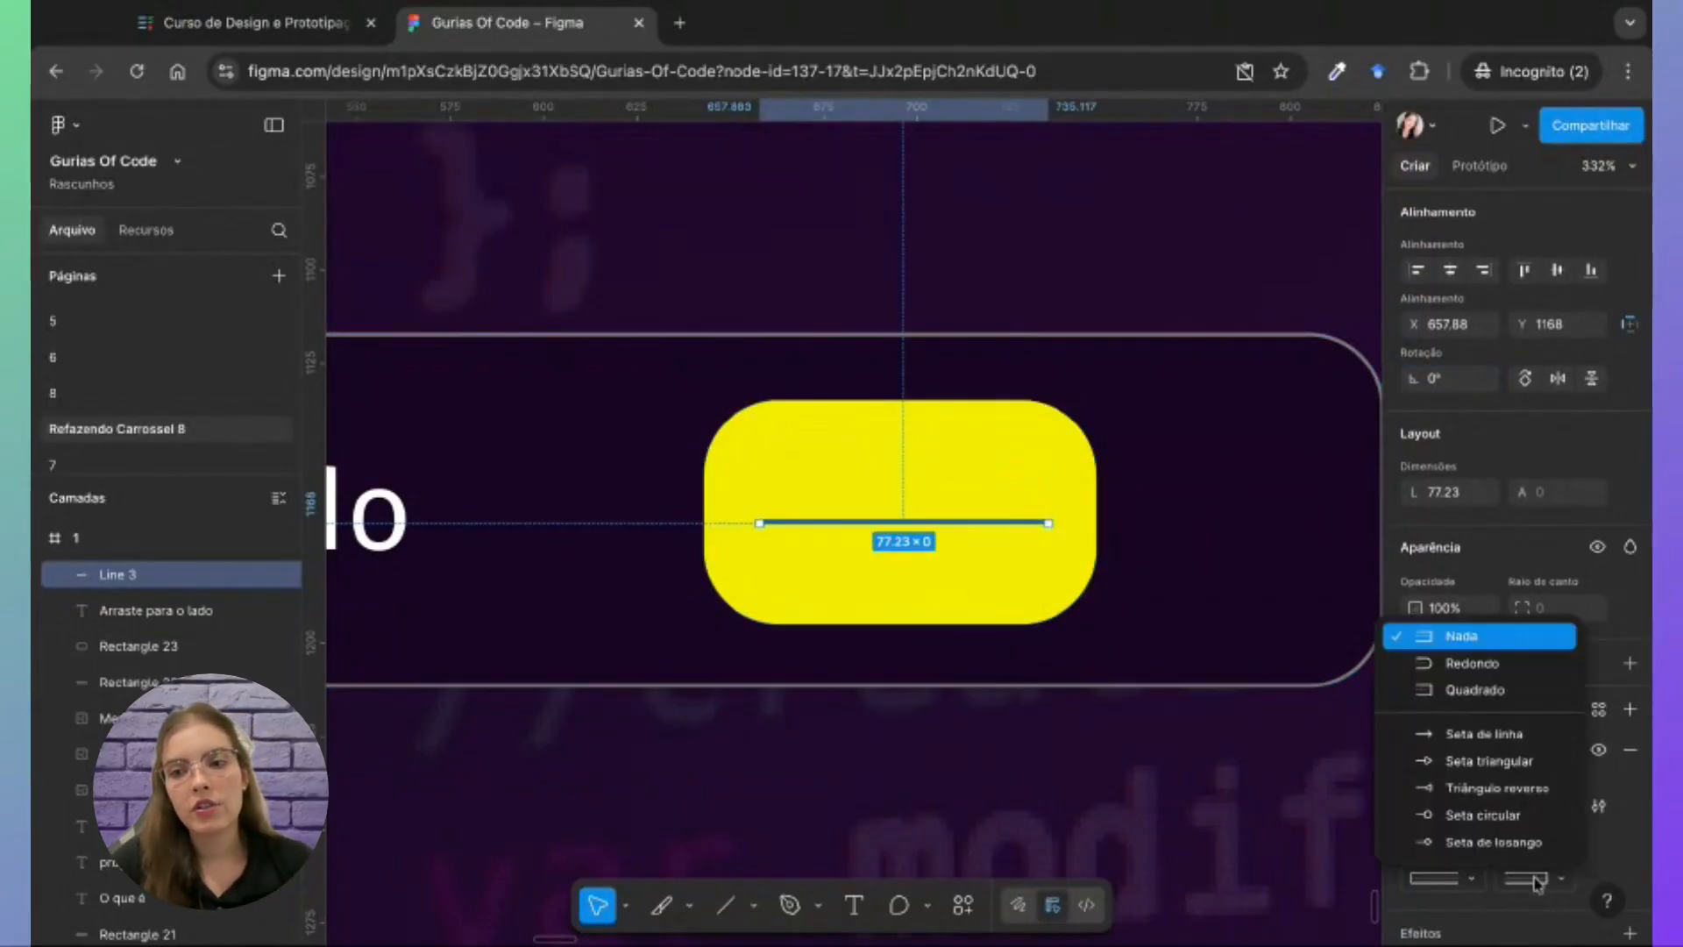
click(1471, 764)
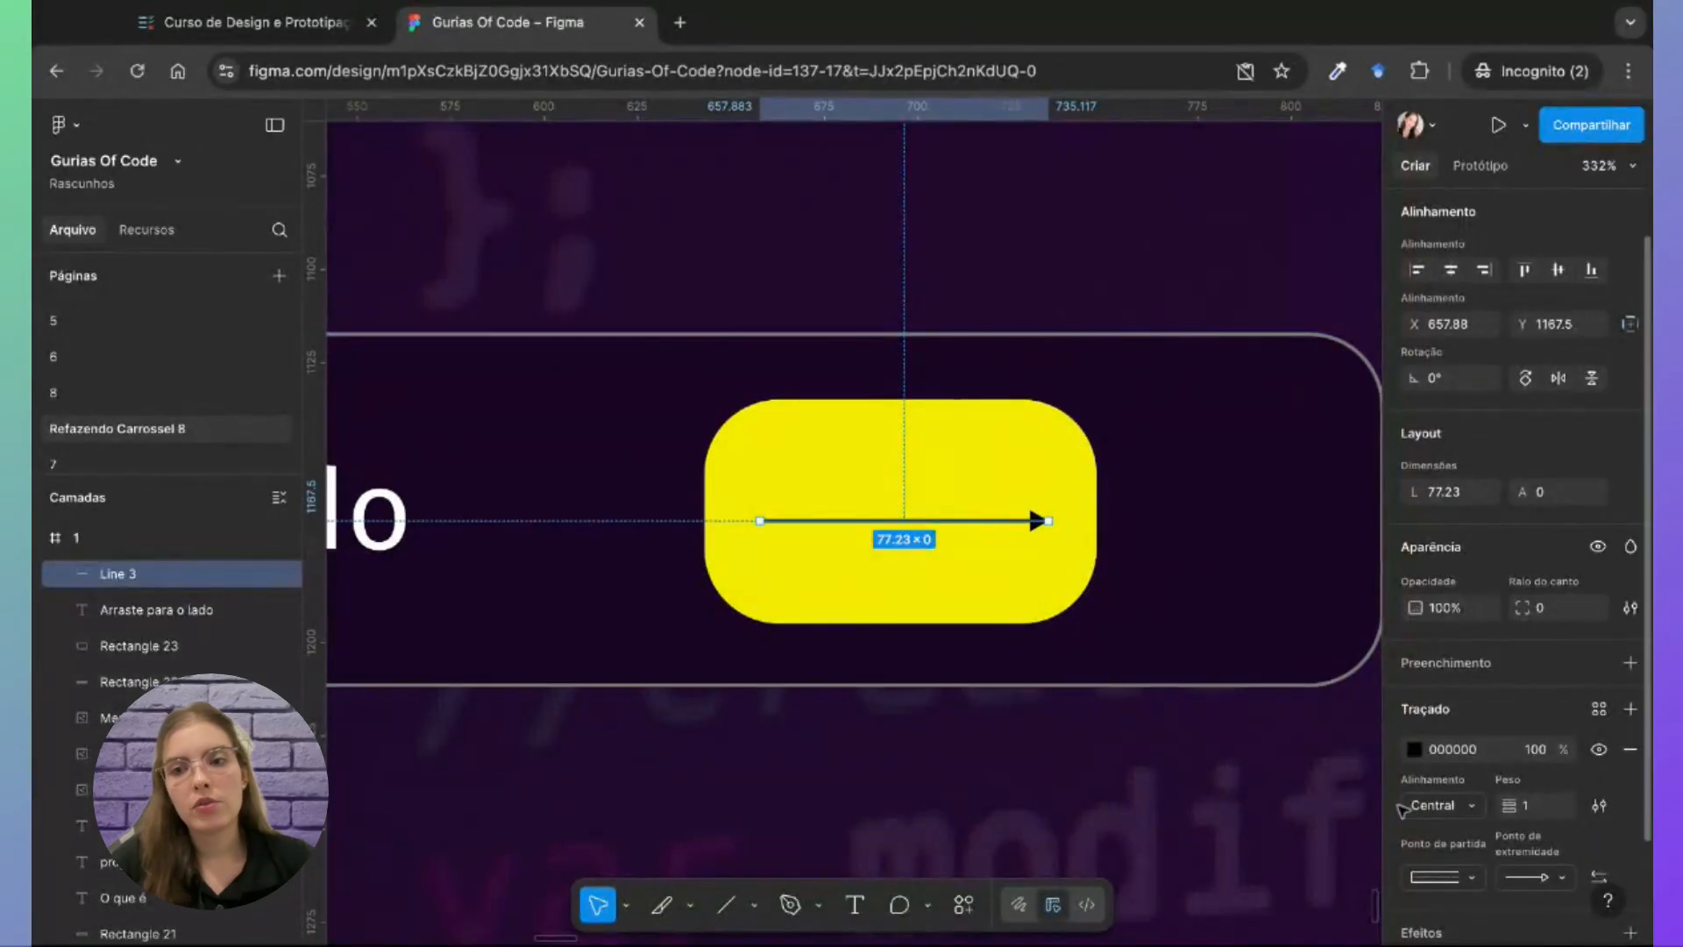
click(1464, 827)
click(1458, 811)
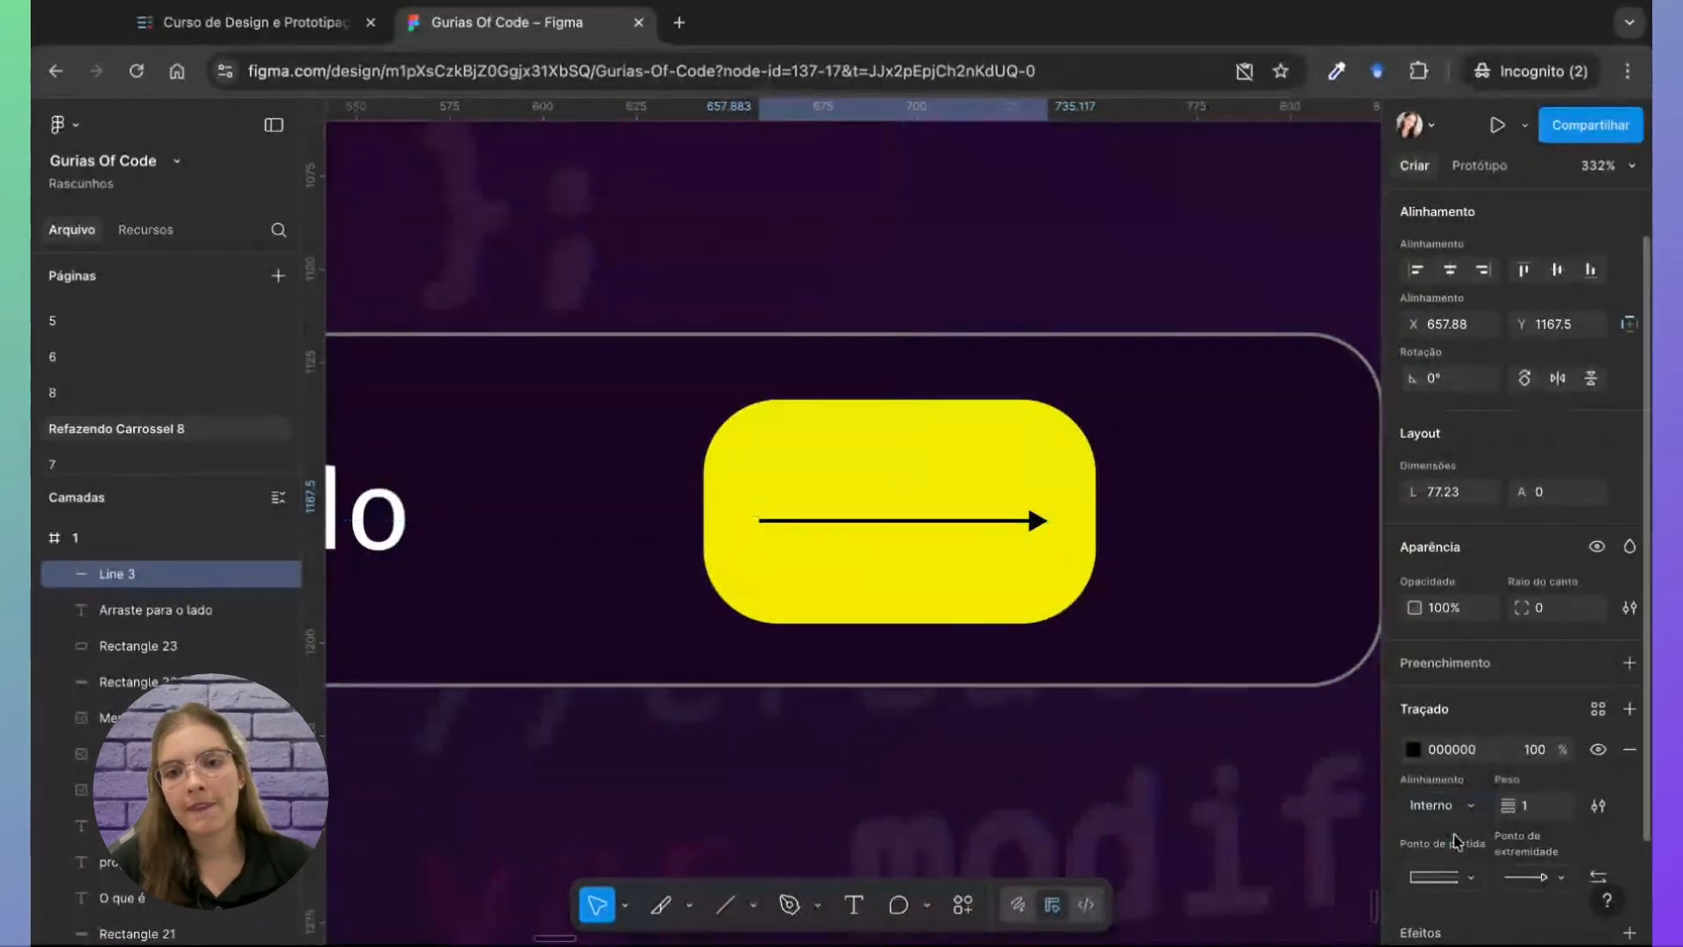
click(1460, 881)
click(1455, 660)
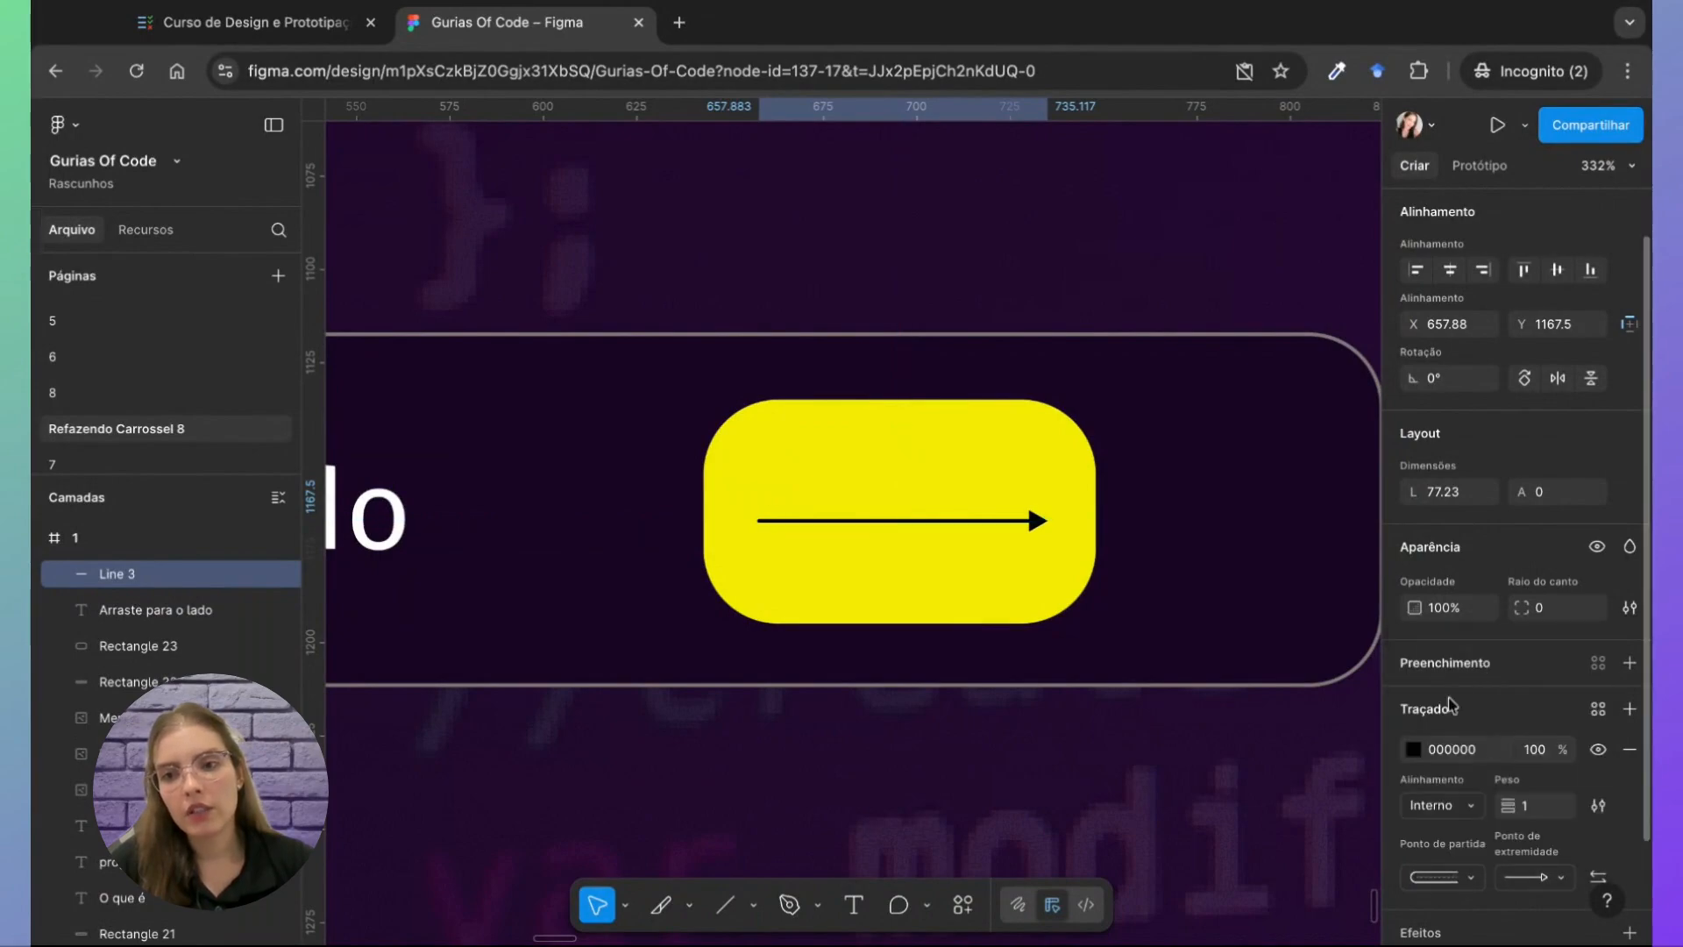
Step: Set the arrow's stroke weight to 4 and its color to dark purple 240833 from the colors used on this page
drag(1508, 817, 1514, 816)
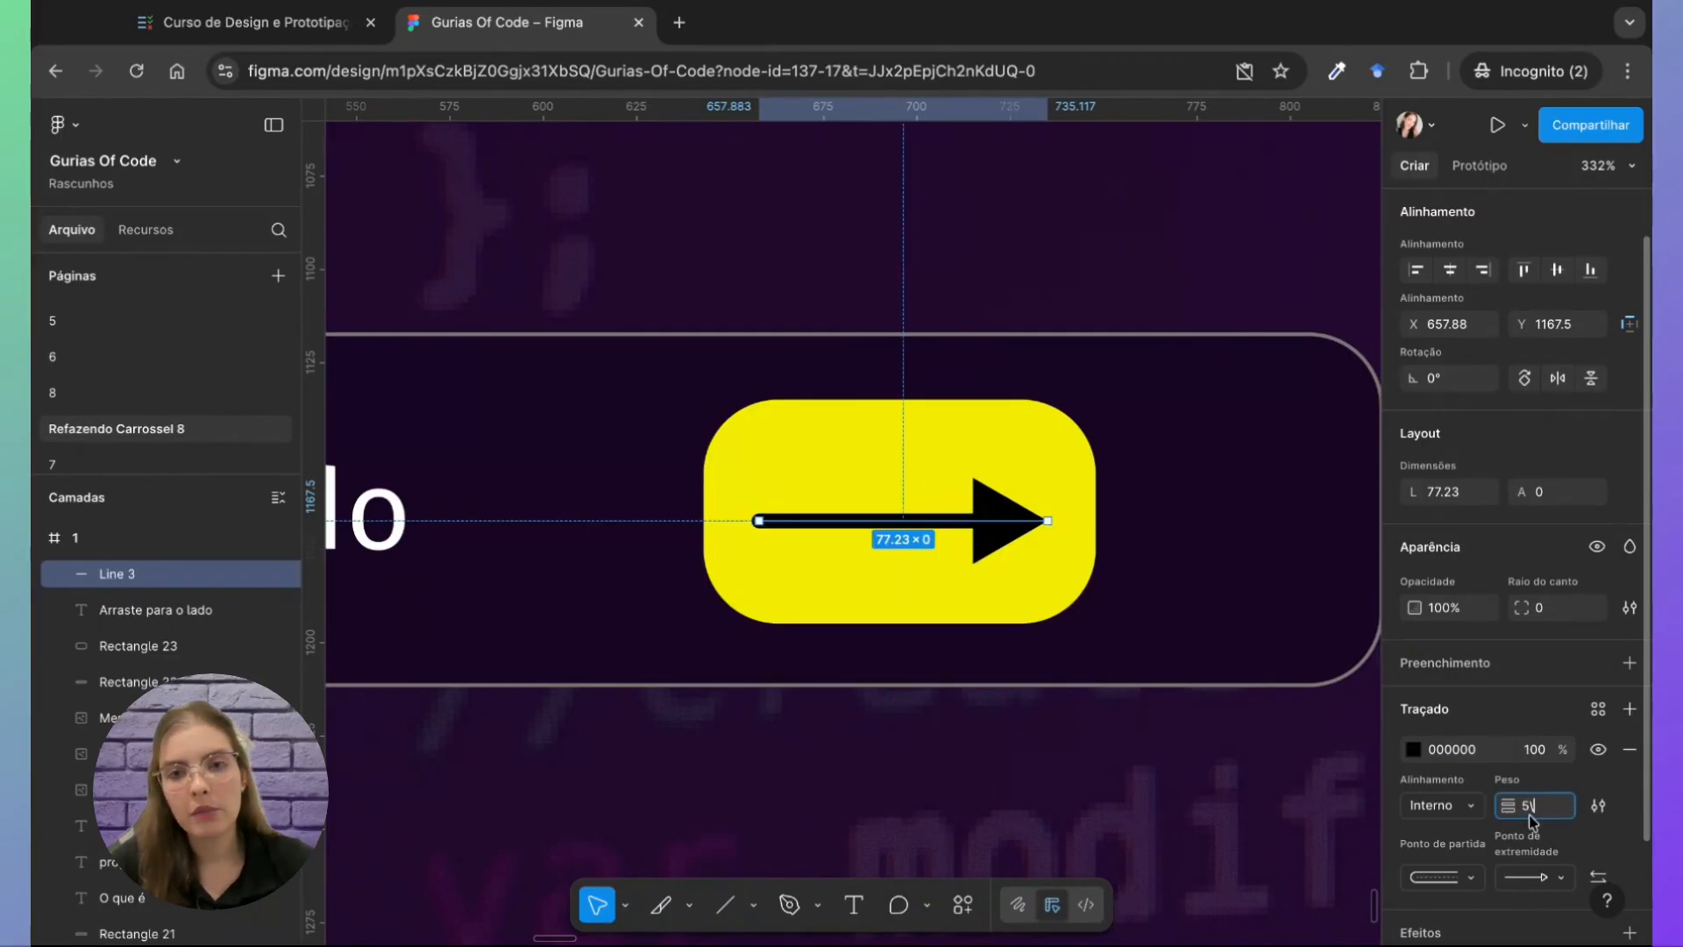
click(1414, 750)
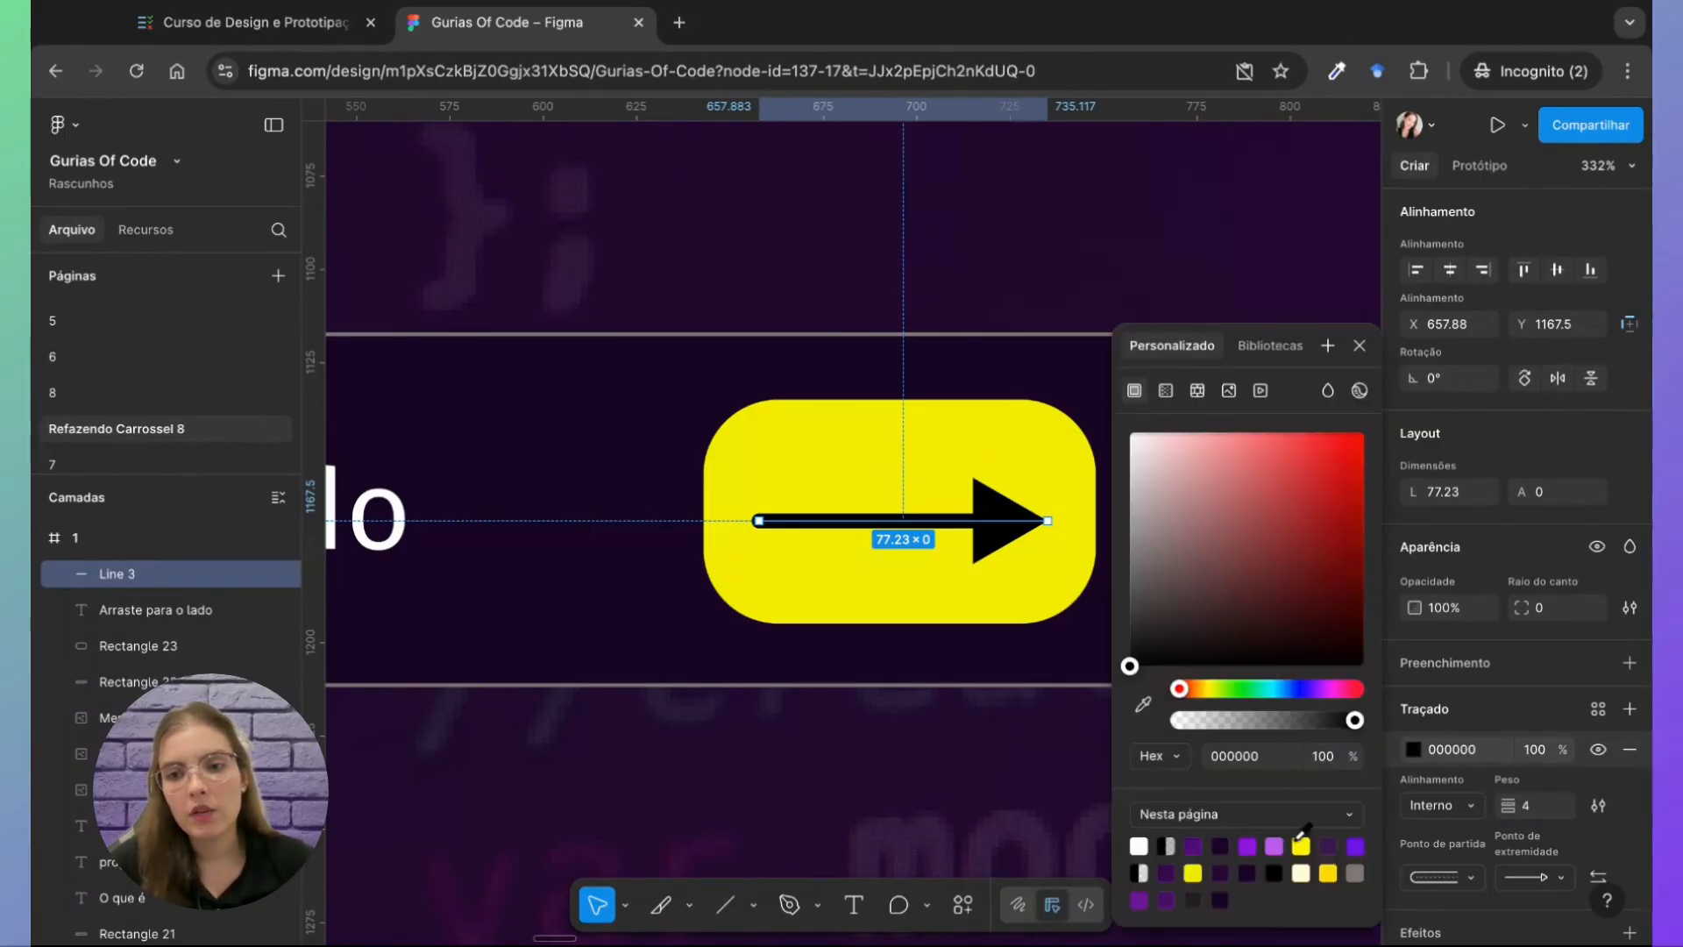
click(1329, 847)
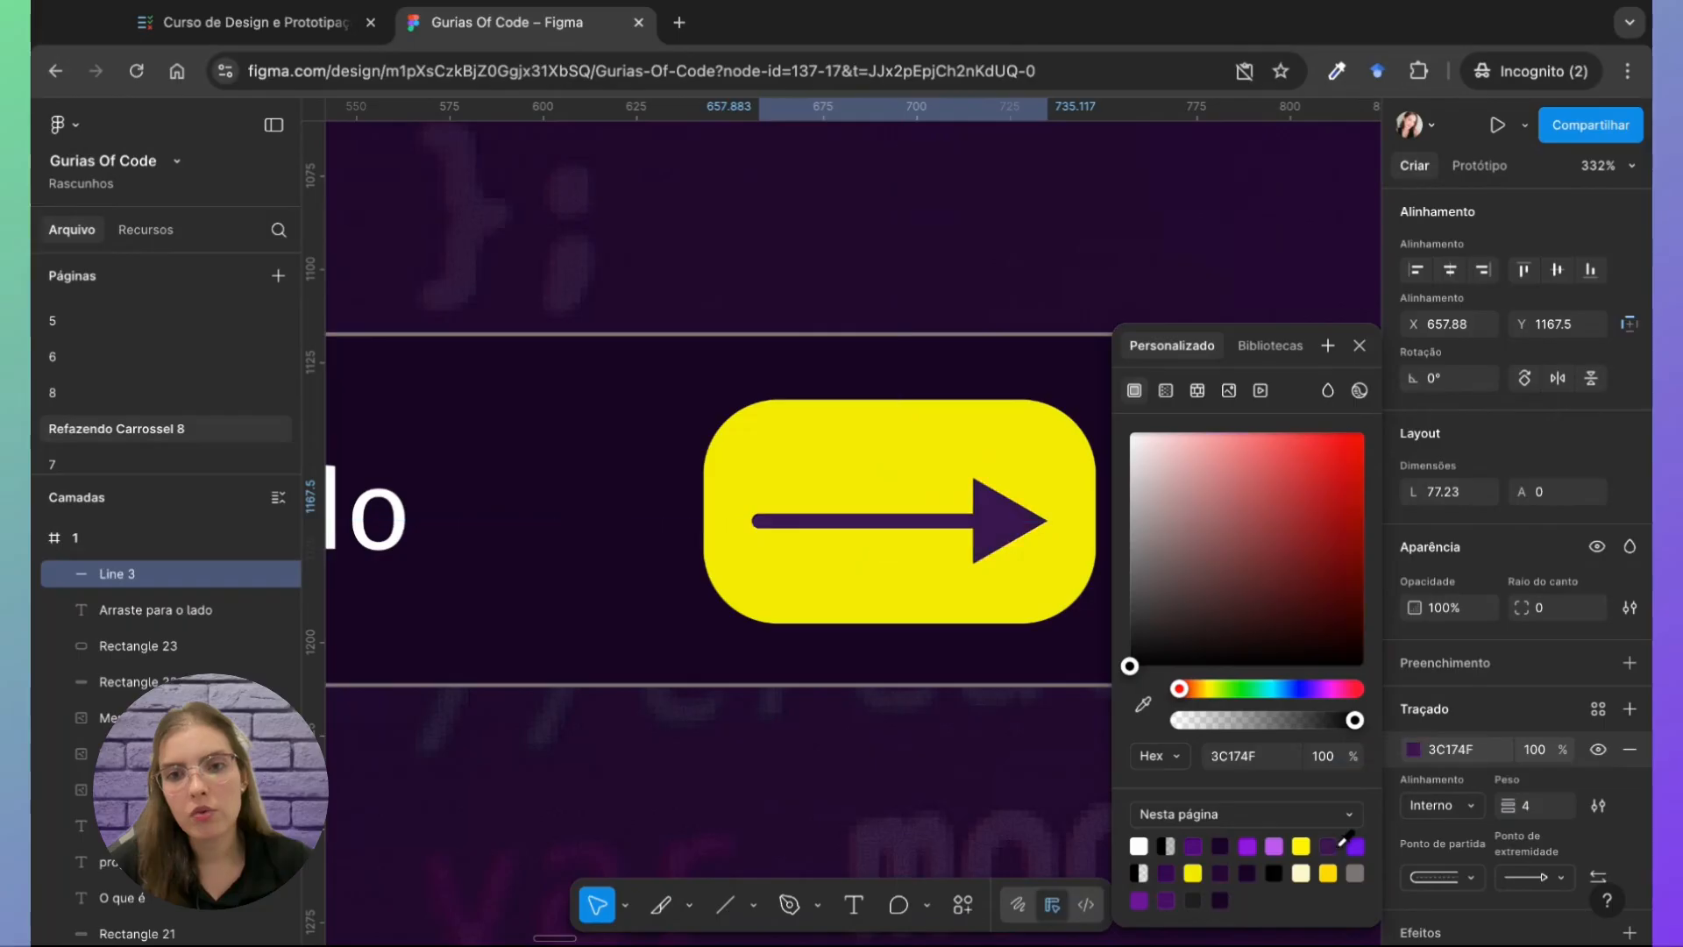
click(1226, 871)
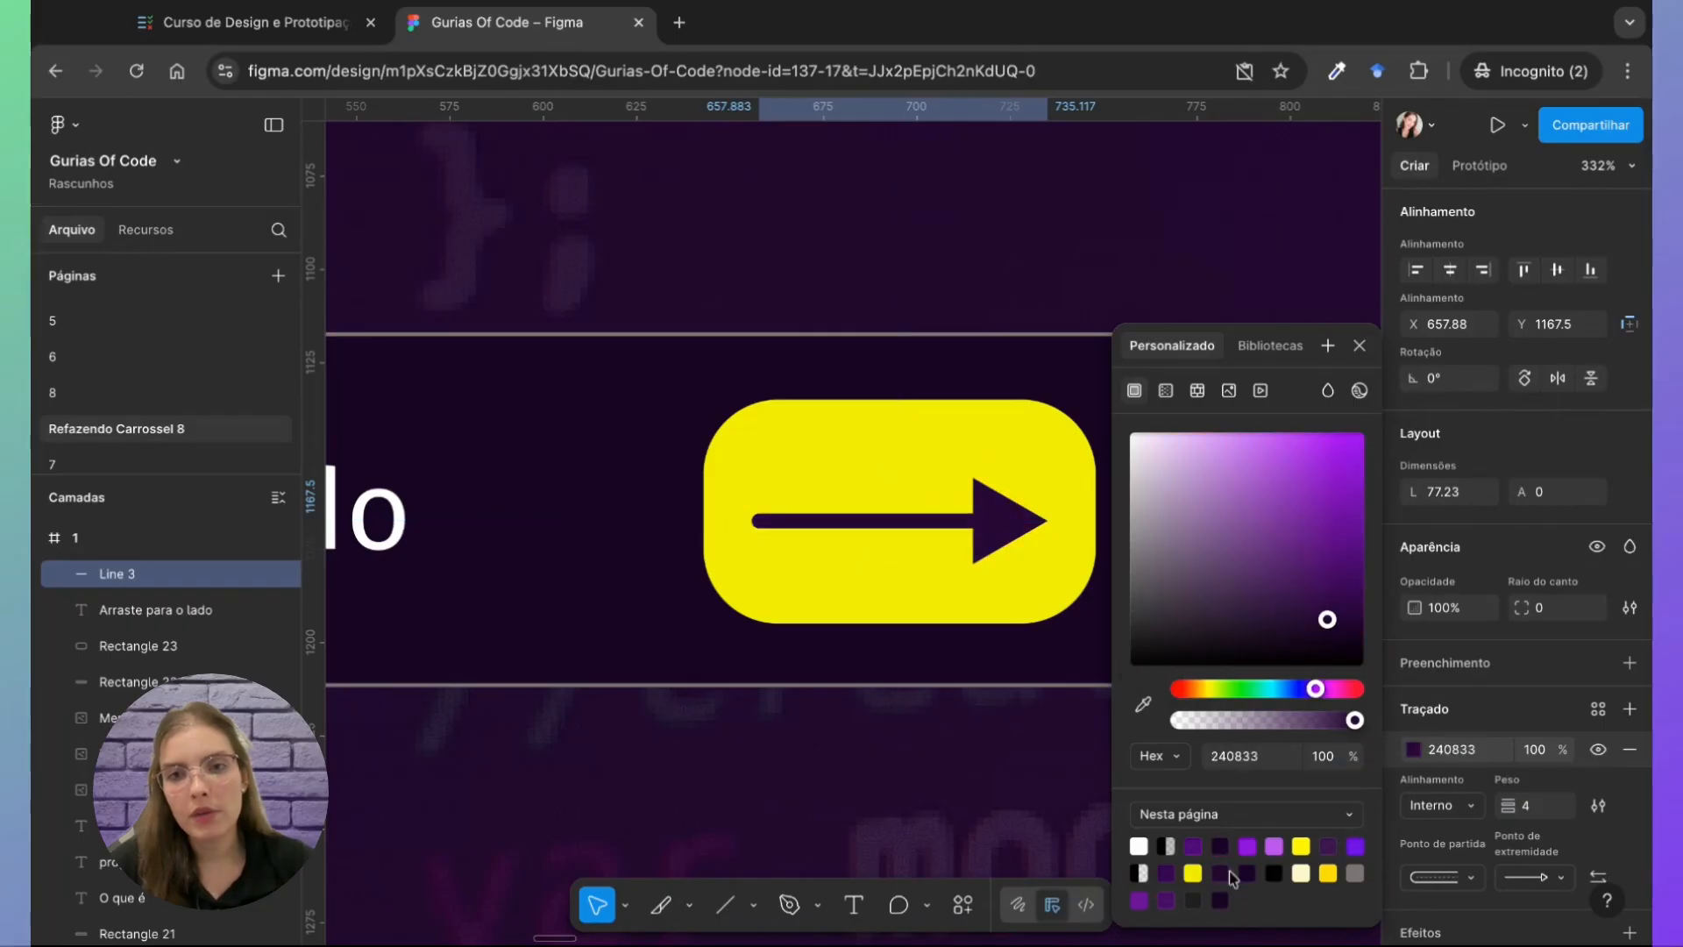
click(937, 790)
Step: Center the arrow on the yellow rectangle by moving it to X 657, Y 1165
scroll(1012, 528, down, 1)
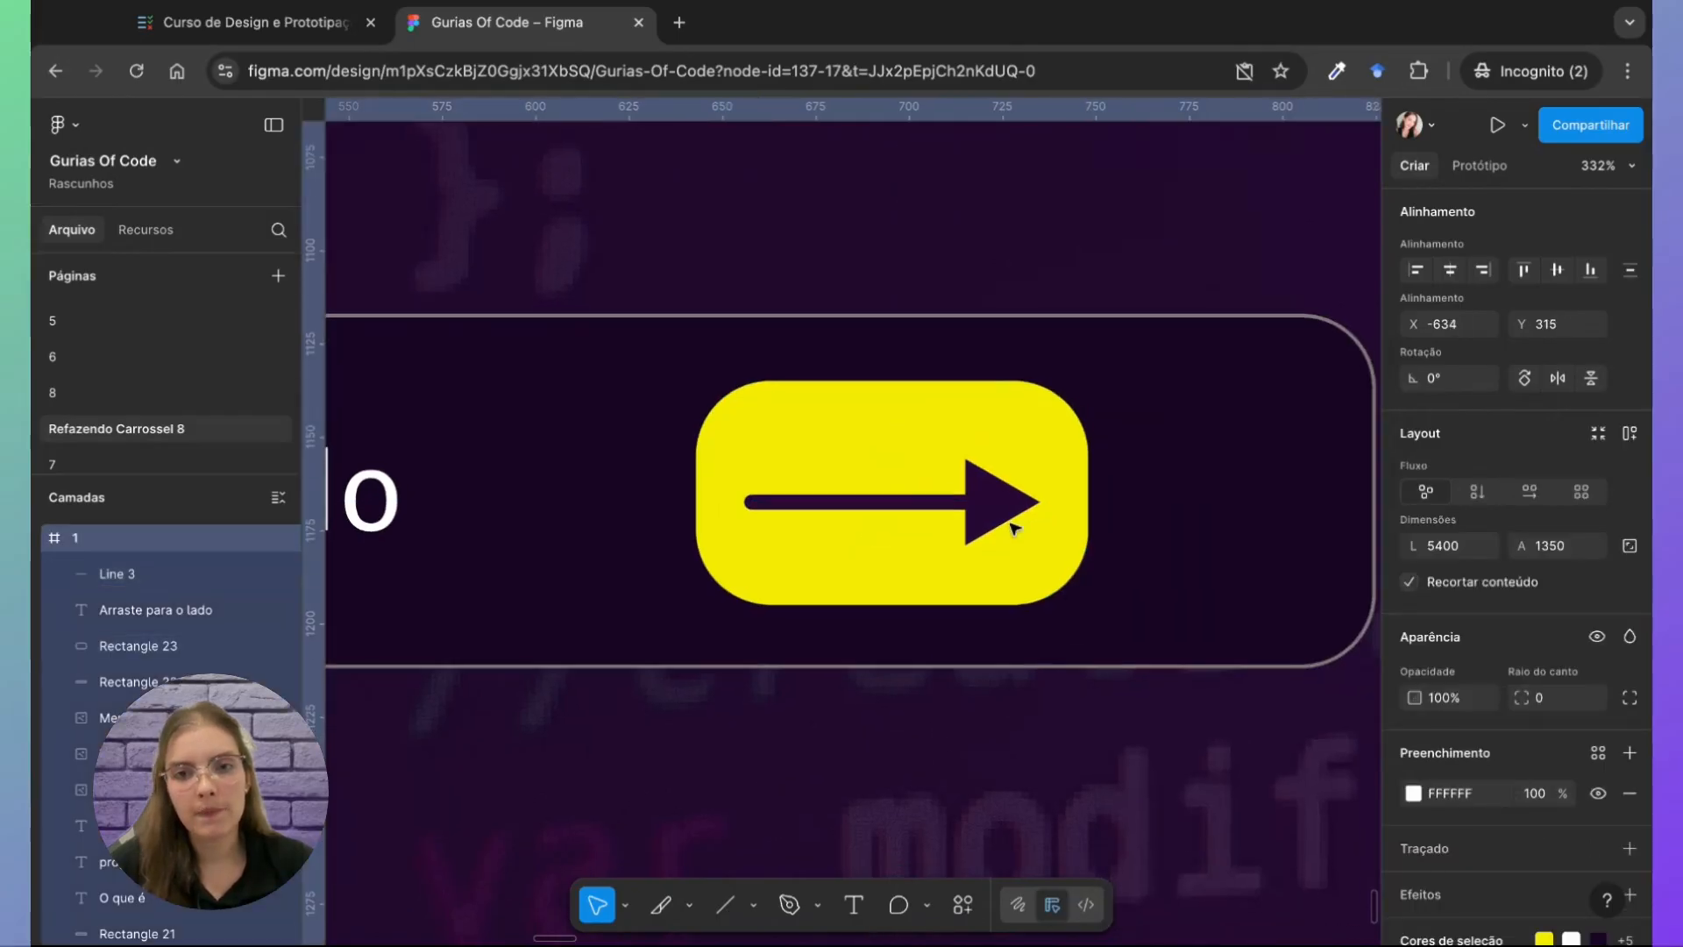
key(super+z)
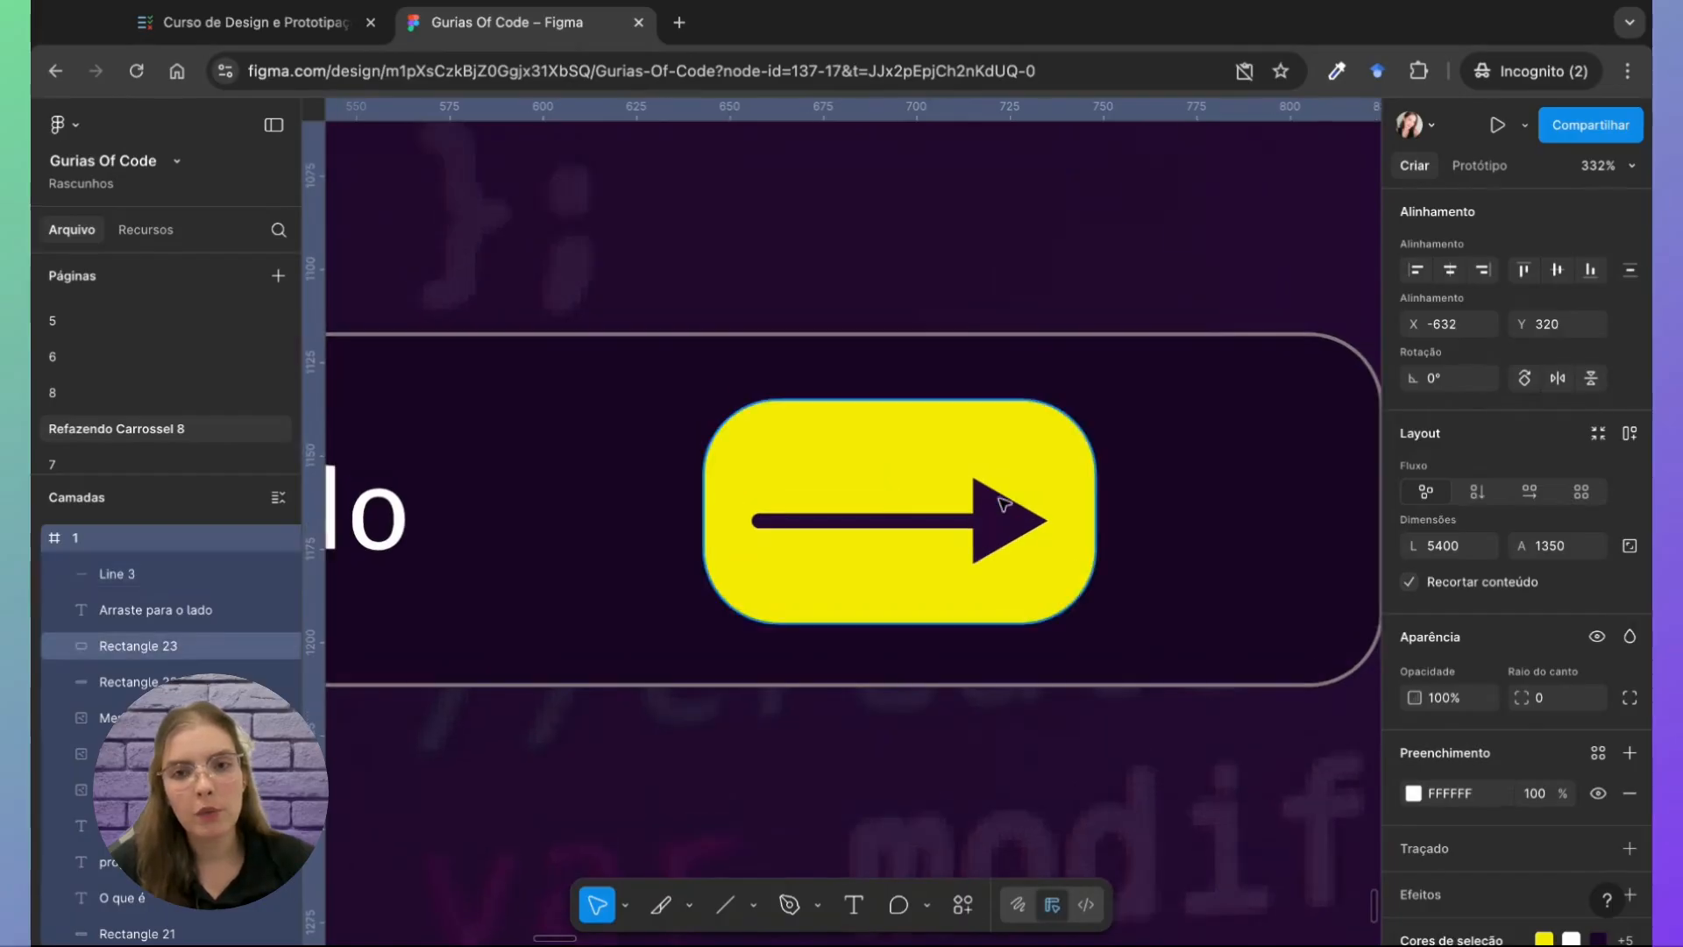
click(1015, 521)
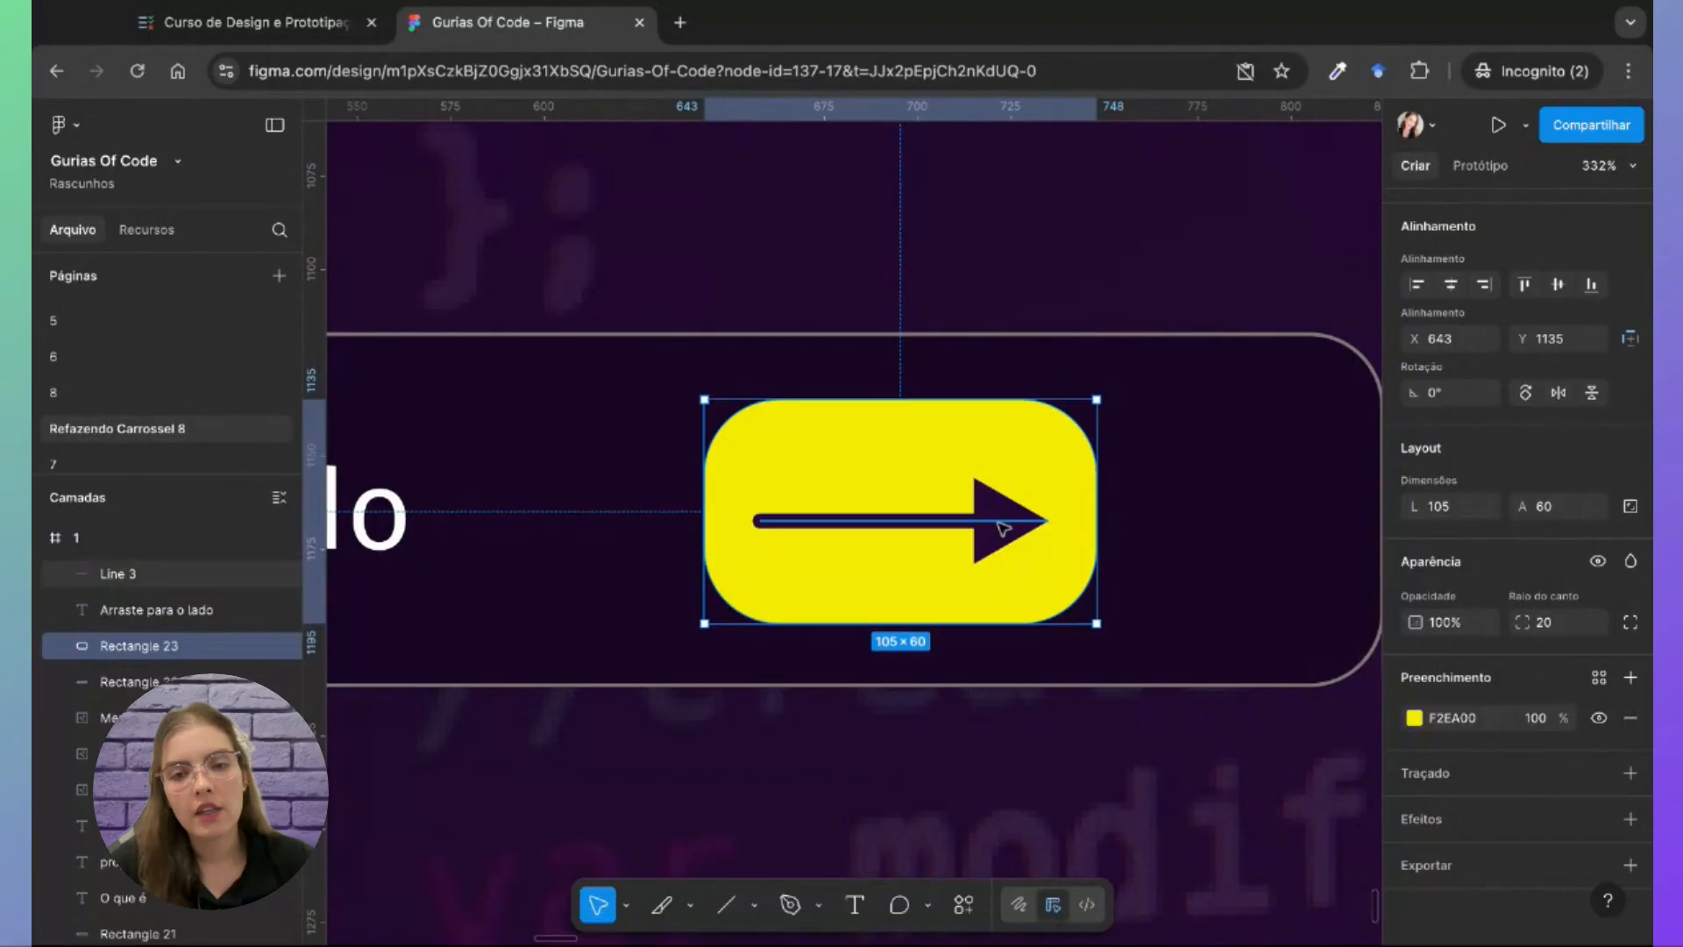
click(1008, 517)
drag(1006, 519, 1000, 521)
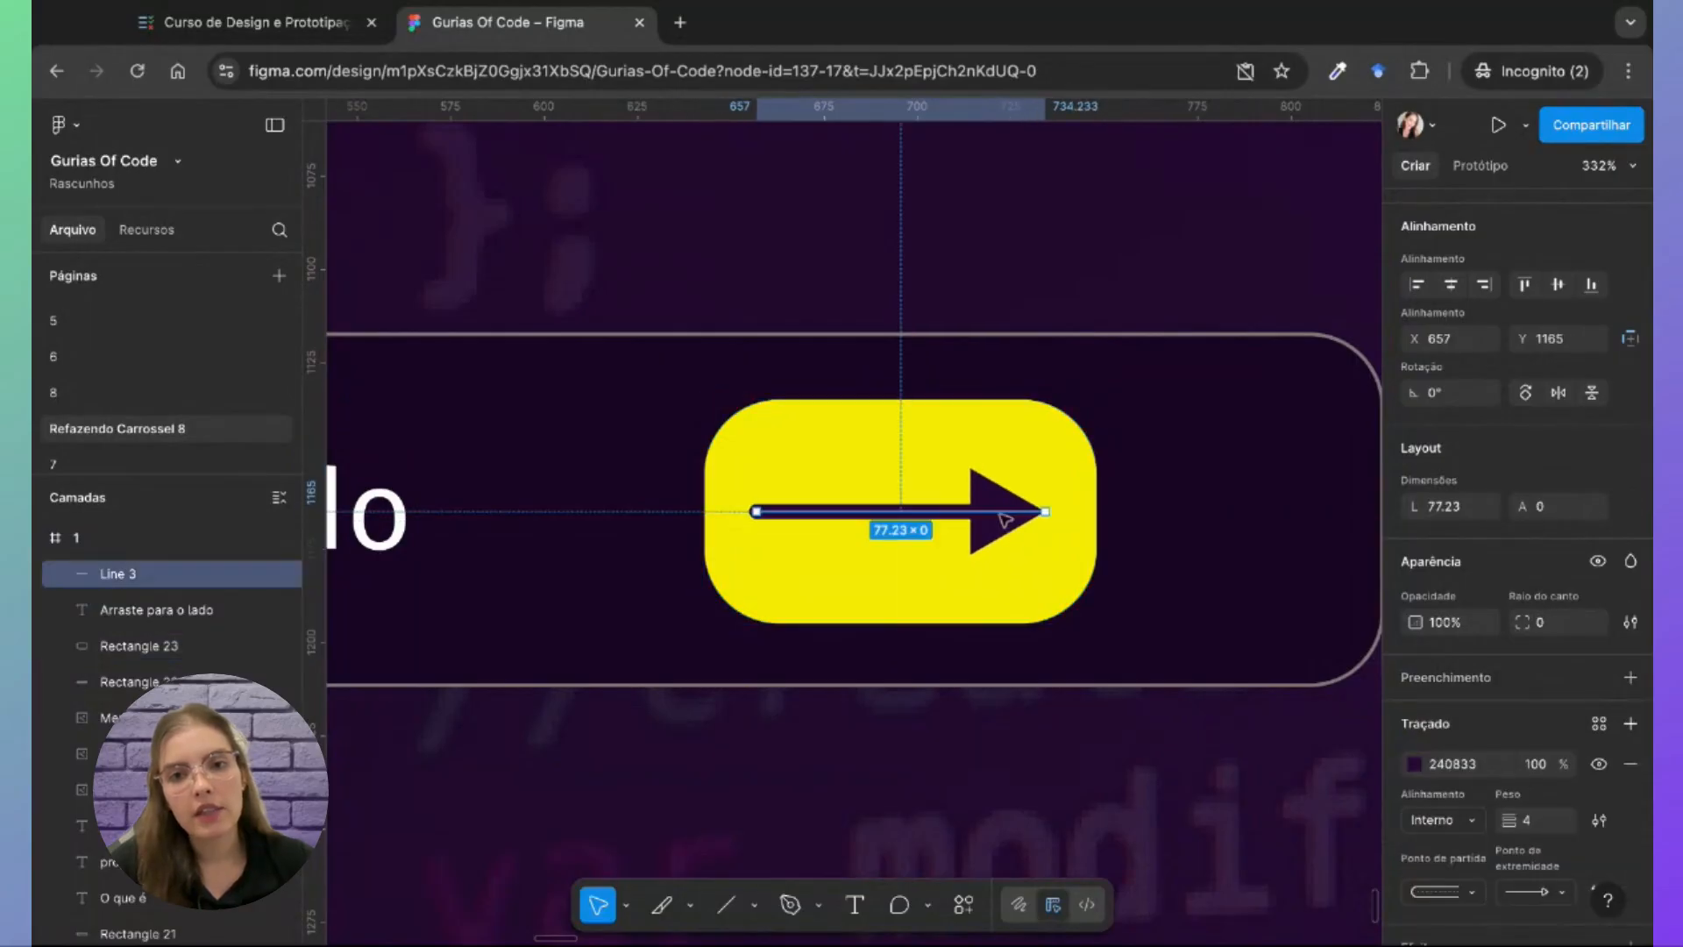
click(950, 590)
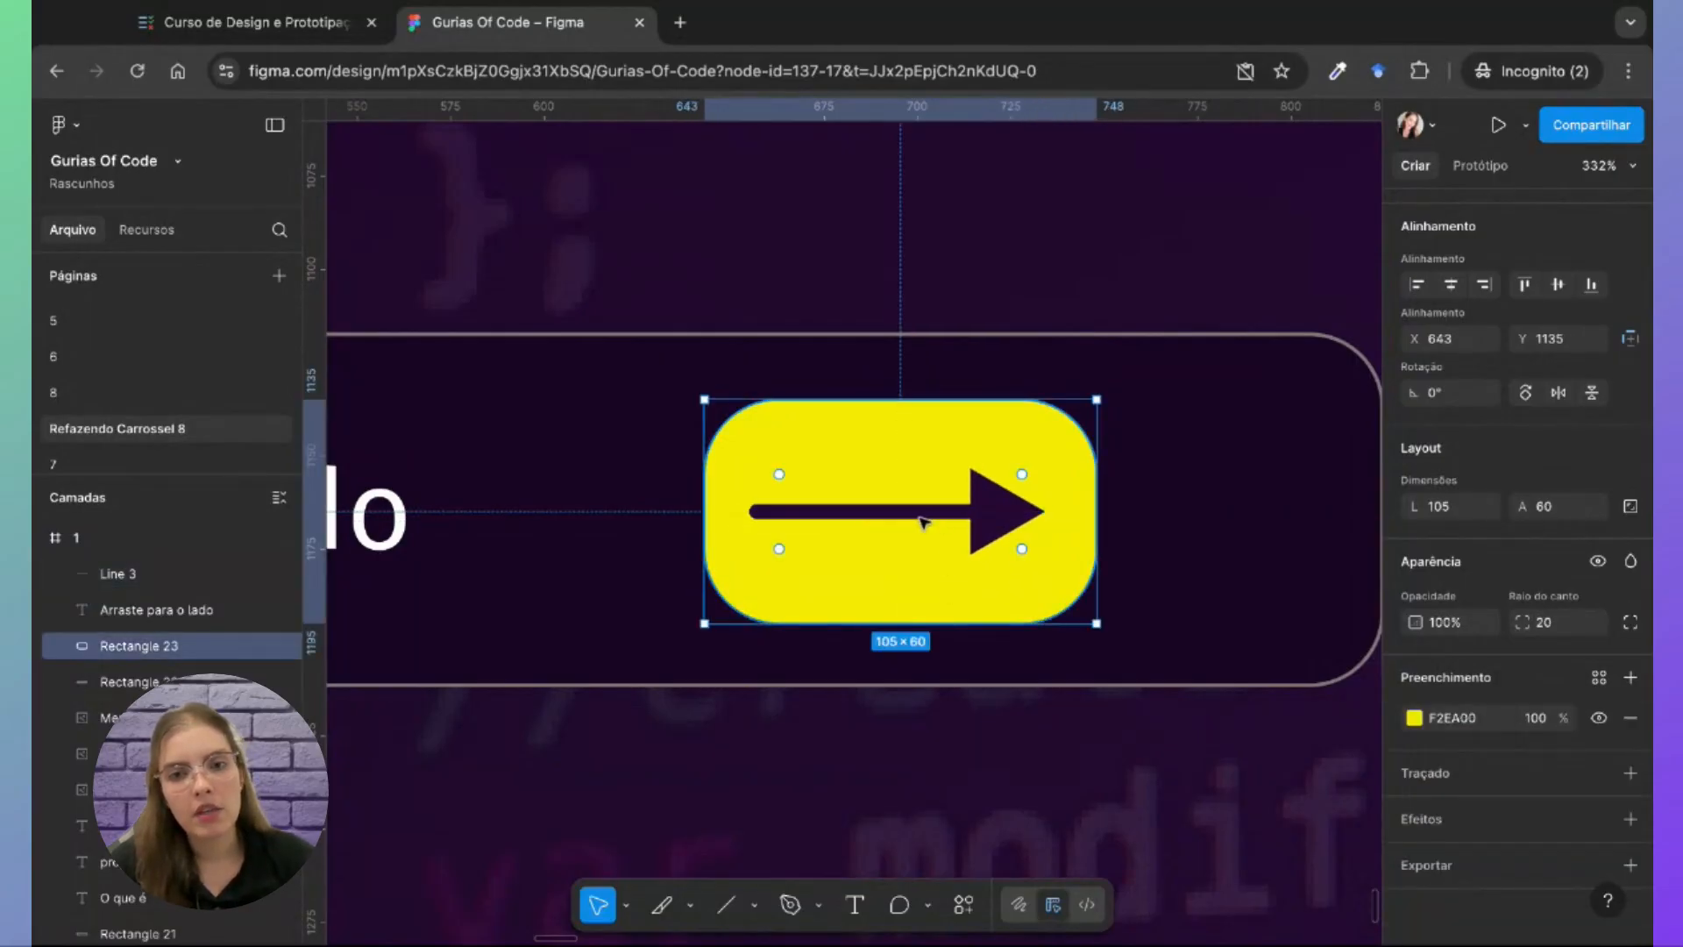
key(Escape)
key(Escape)
scroll(924, 526, down, 10)
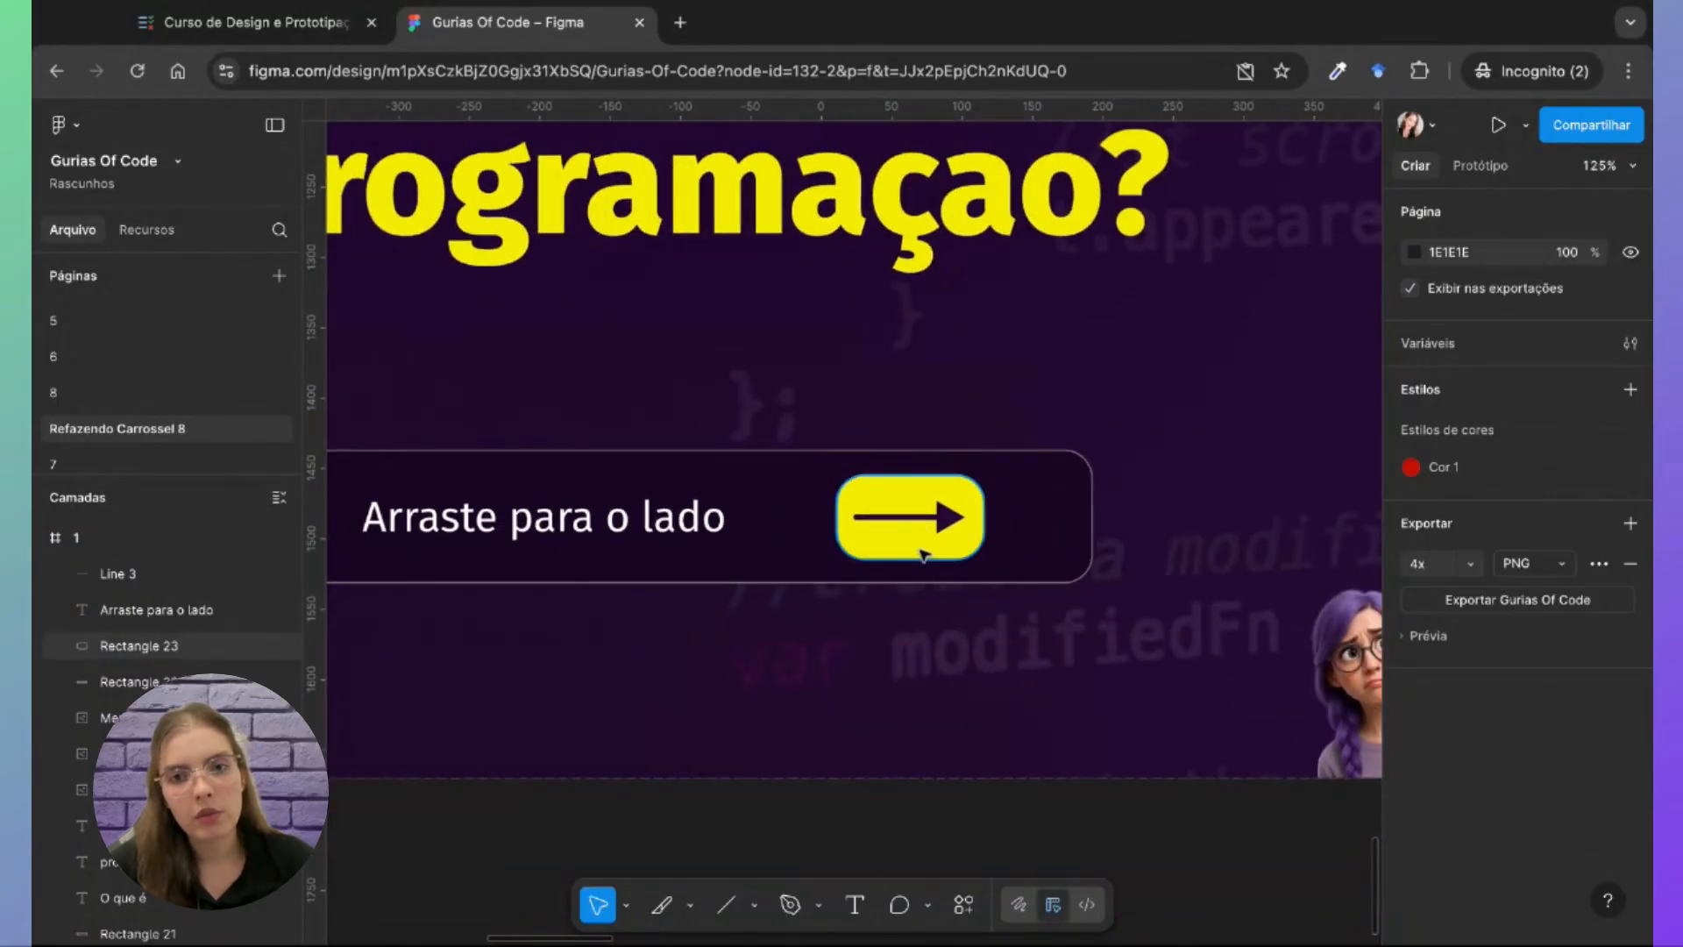
Step: Select the yellow rectangle and its arrow together and shift them about 25 px to the right within the button
click(924, 554)
shift+click(938, 509)
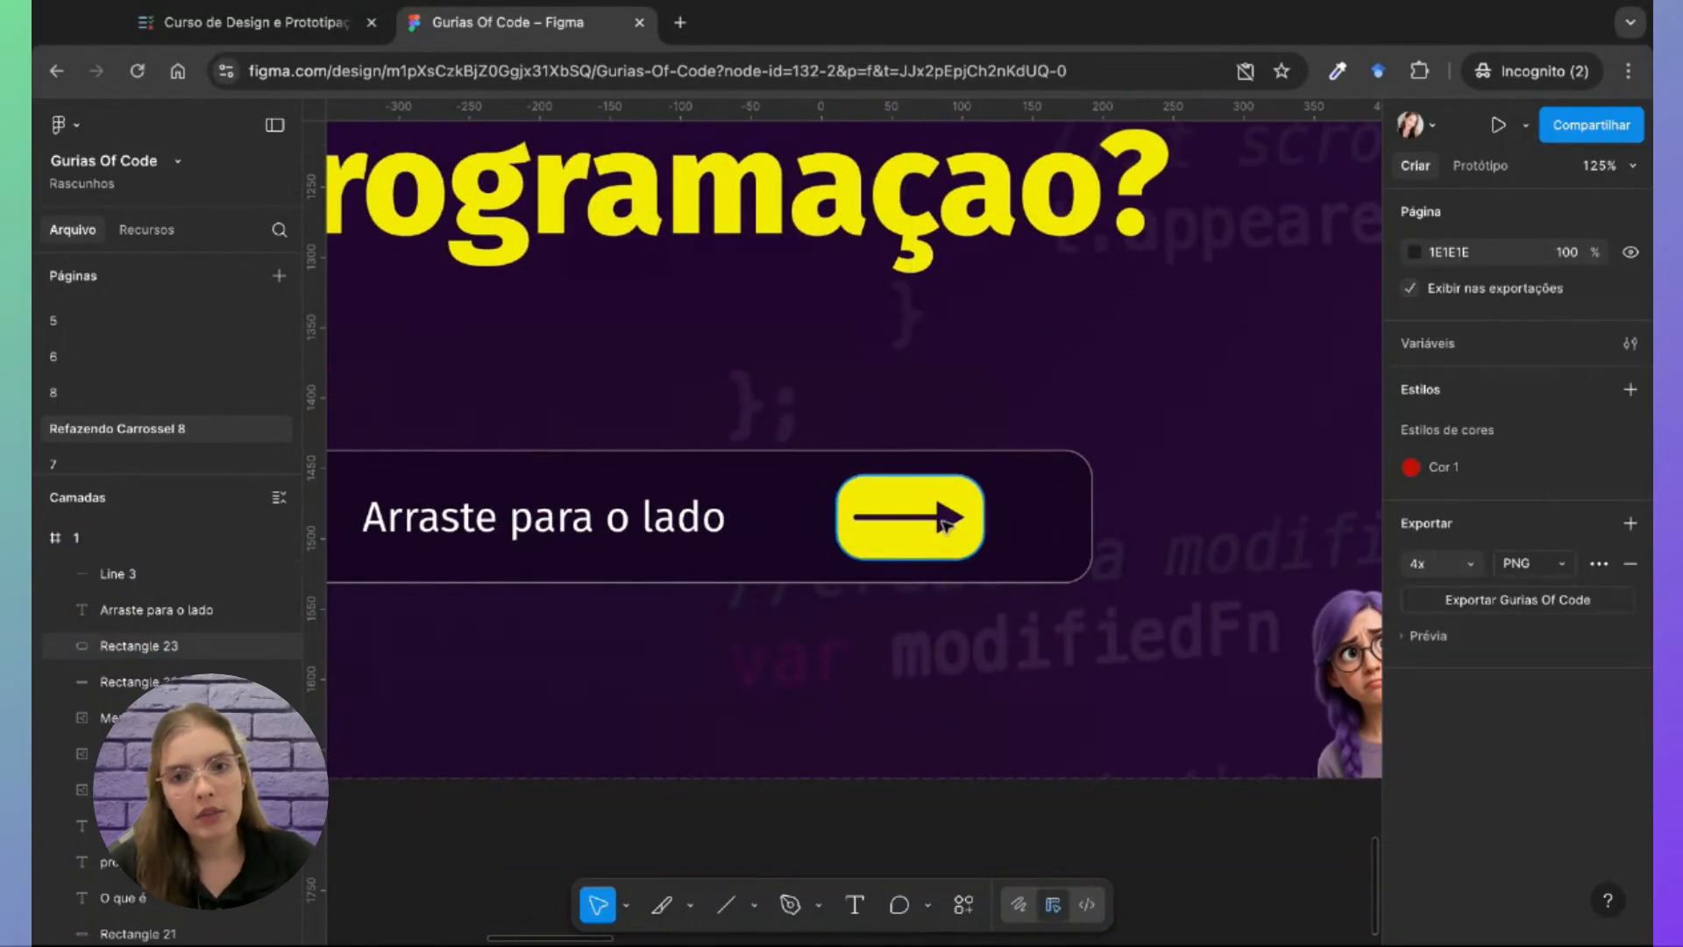
click(948, 532)
shift+click(954, 517)
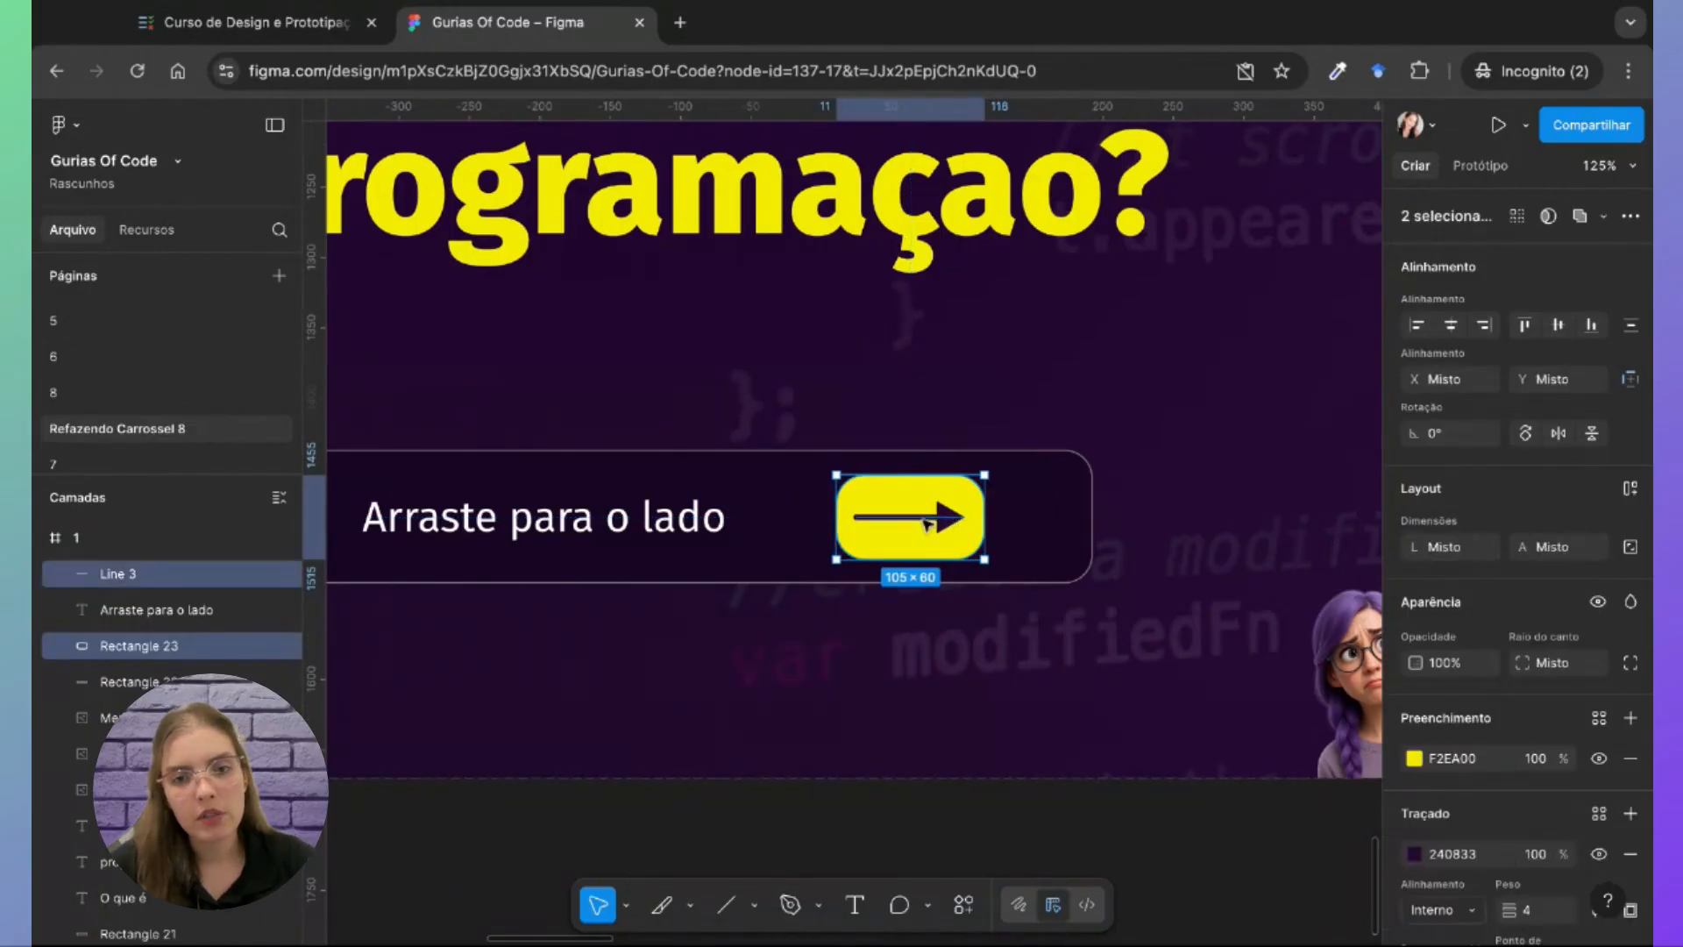
key(shift+Right)
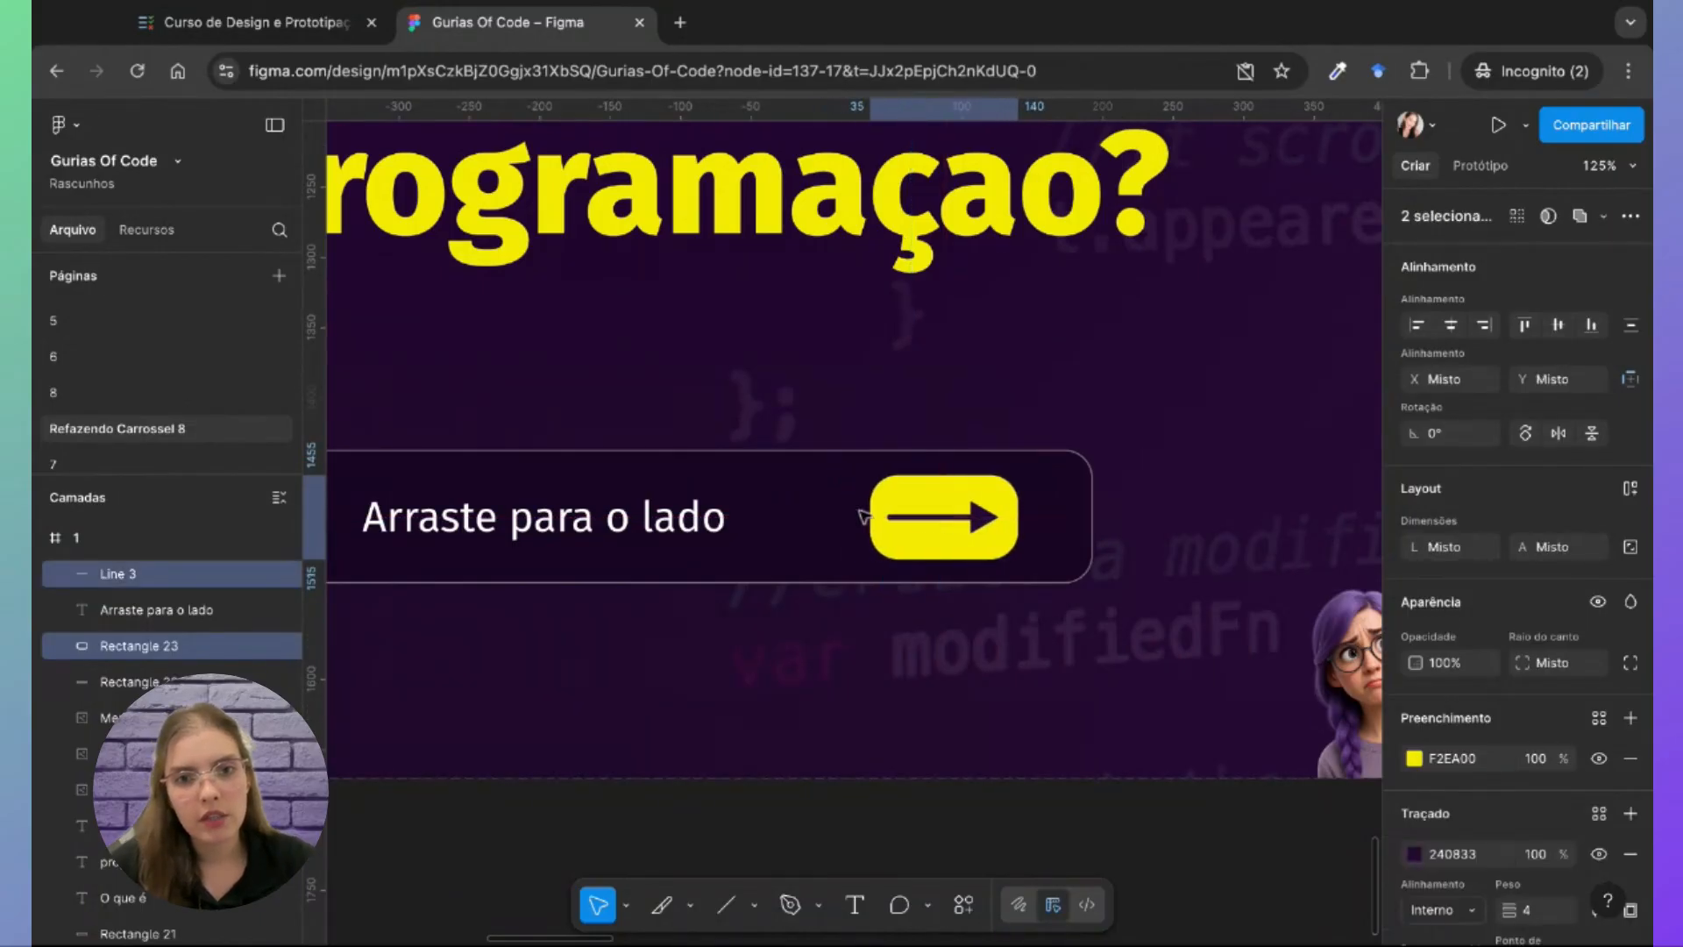
Step: Set the "Arraste para o lado" text size to 45 and move it to about X 271, Y 1138 inside the button
click(680, 517)
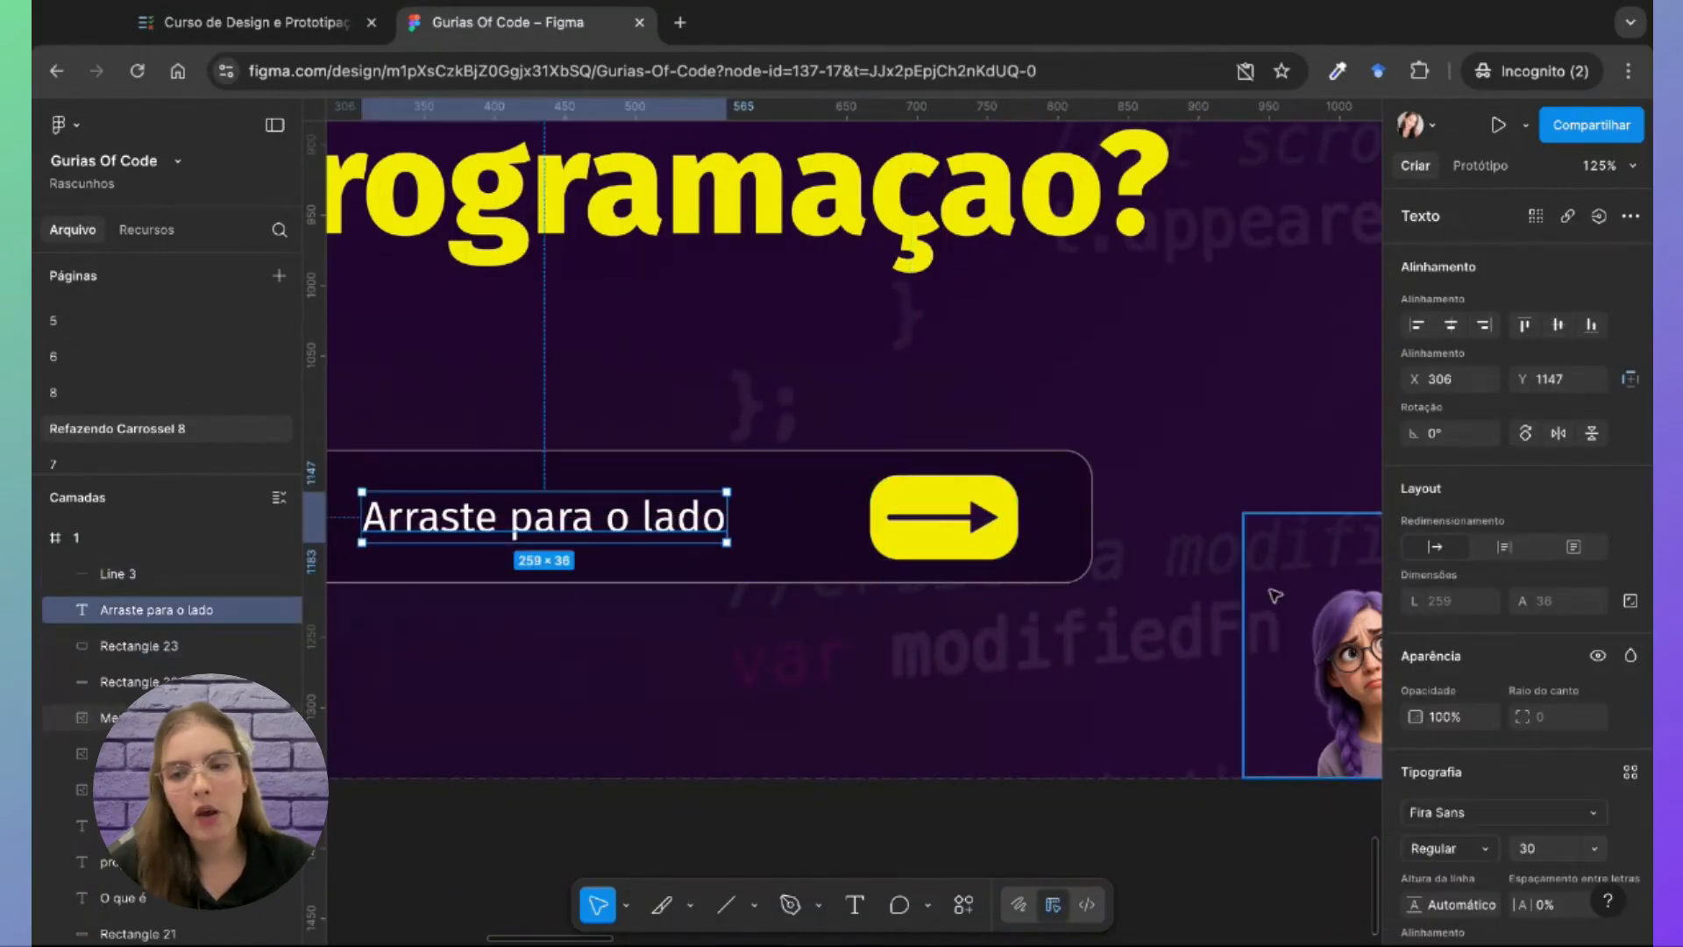
click(1548, 856)
text(45)
key(Return)
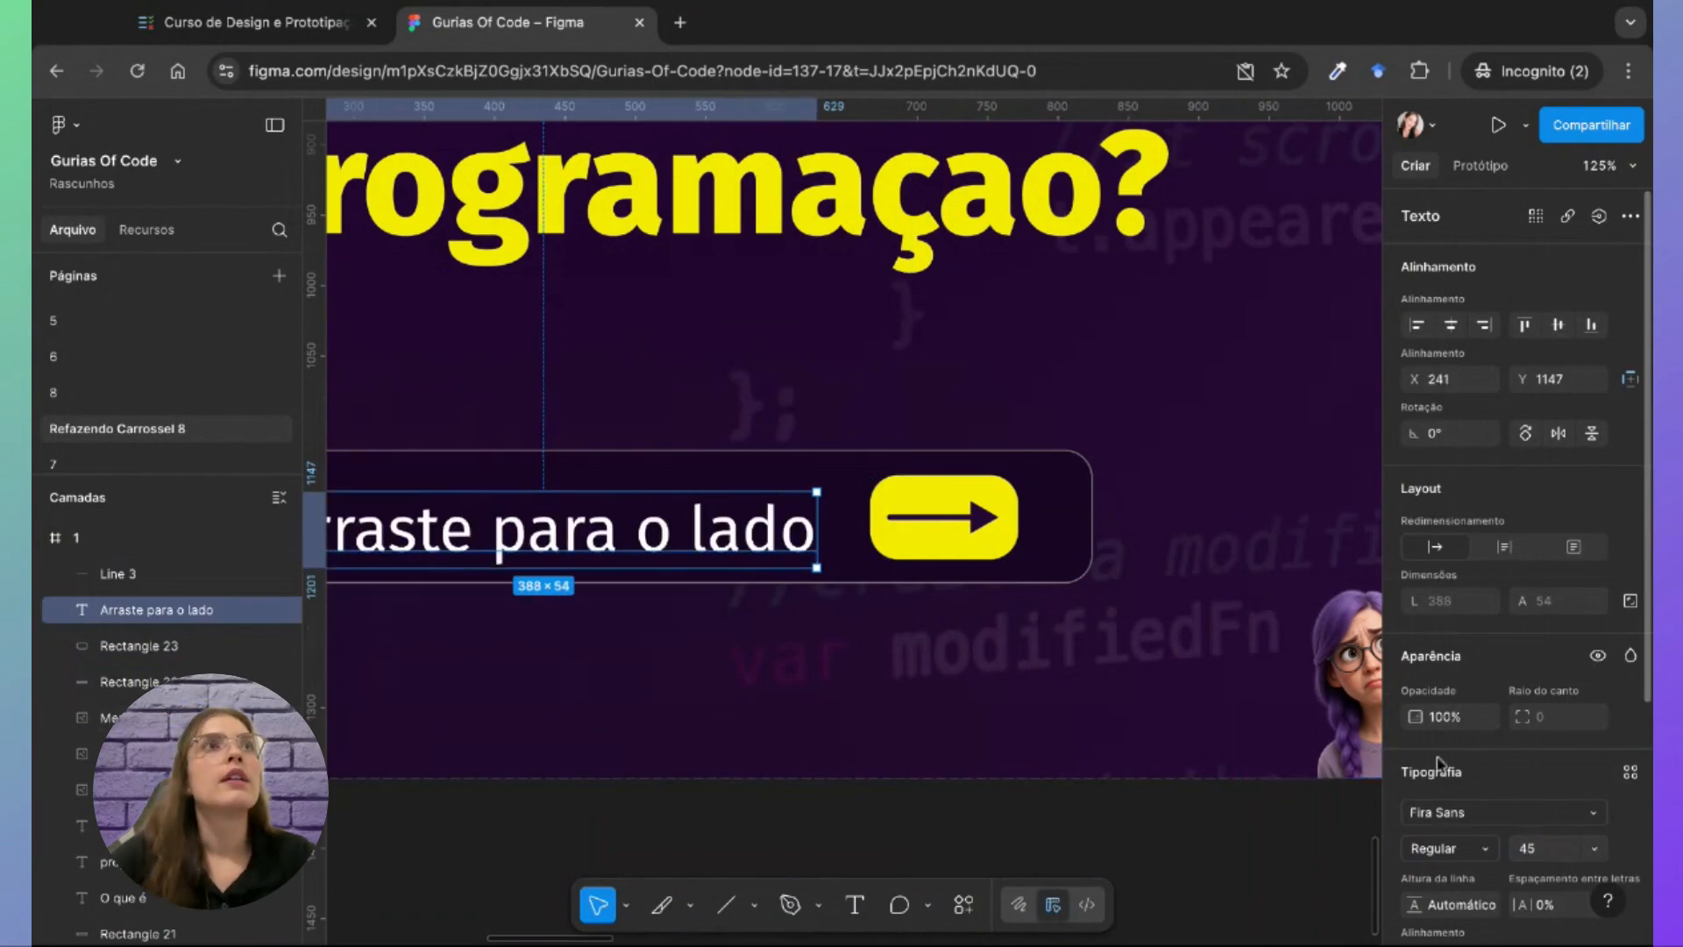
scroll(1251, 819, left, 4)
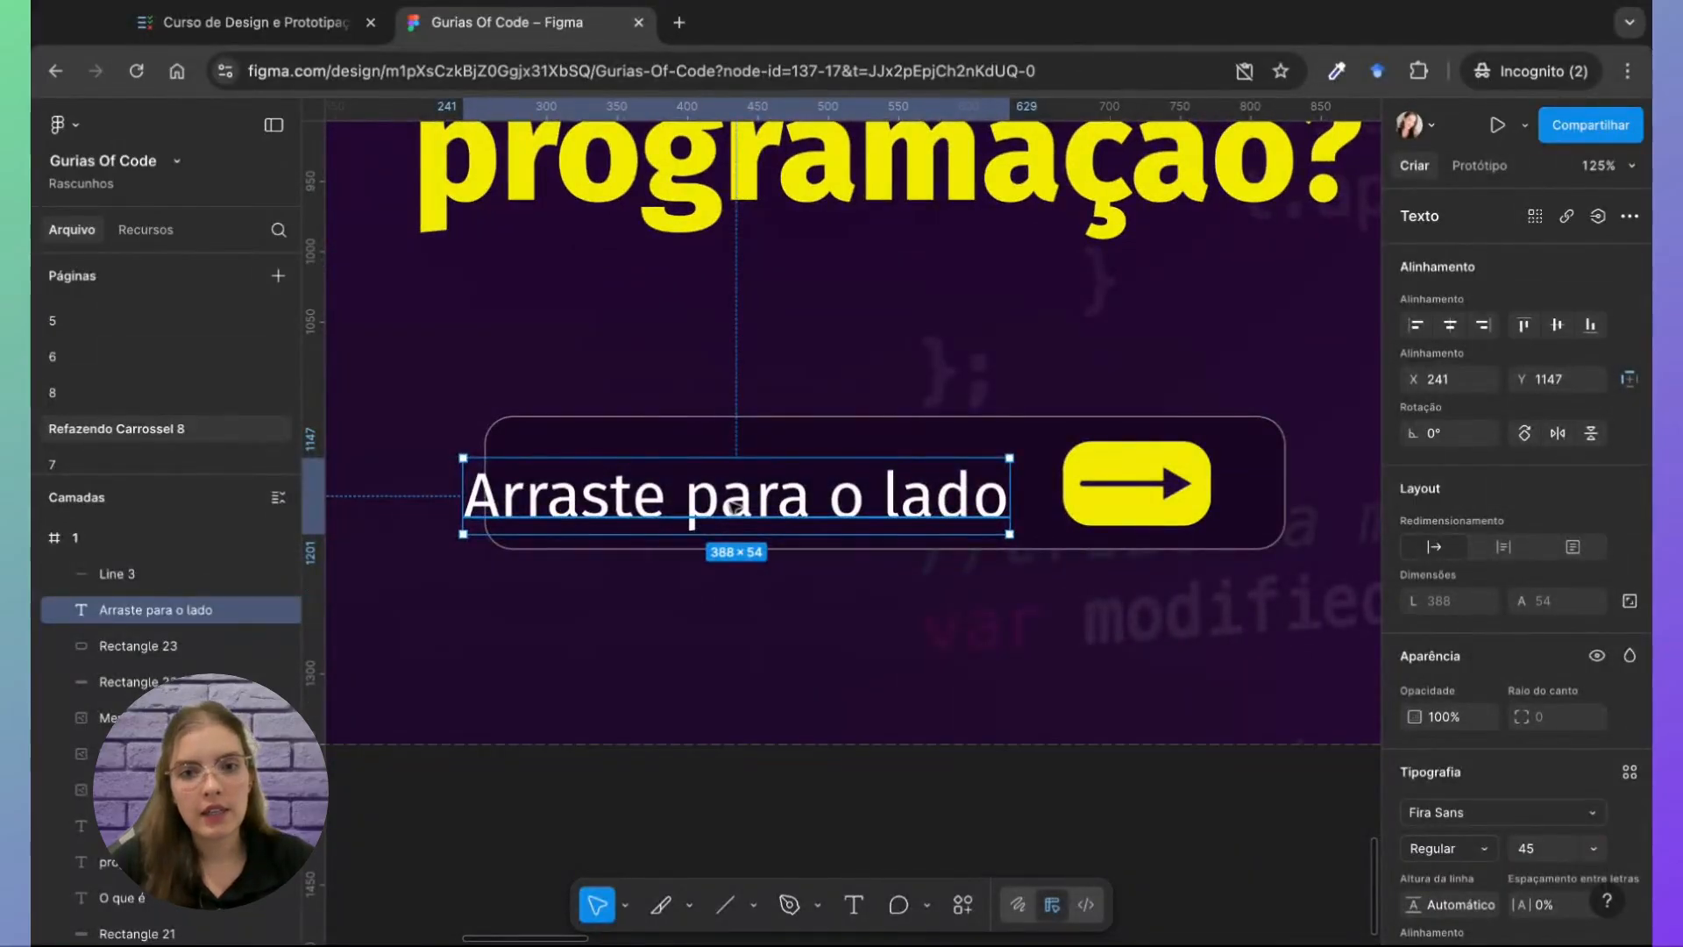
drag(735, 508, 776, 496)
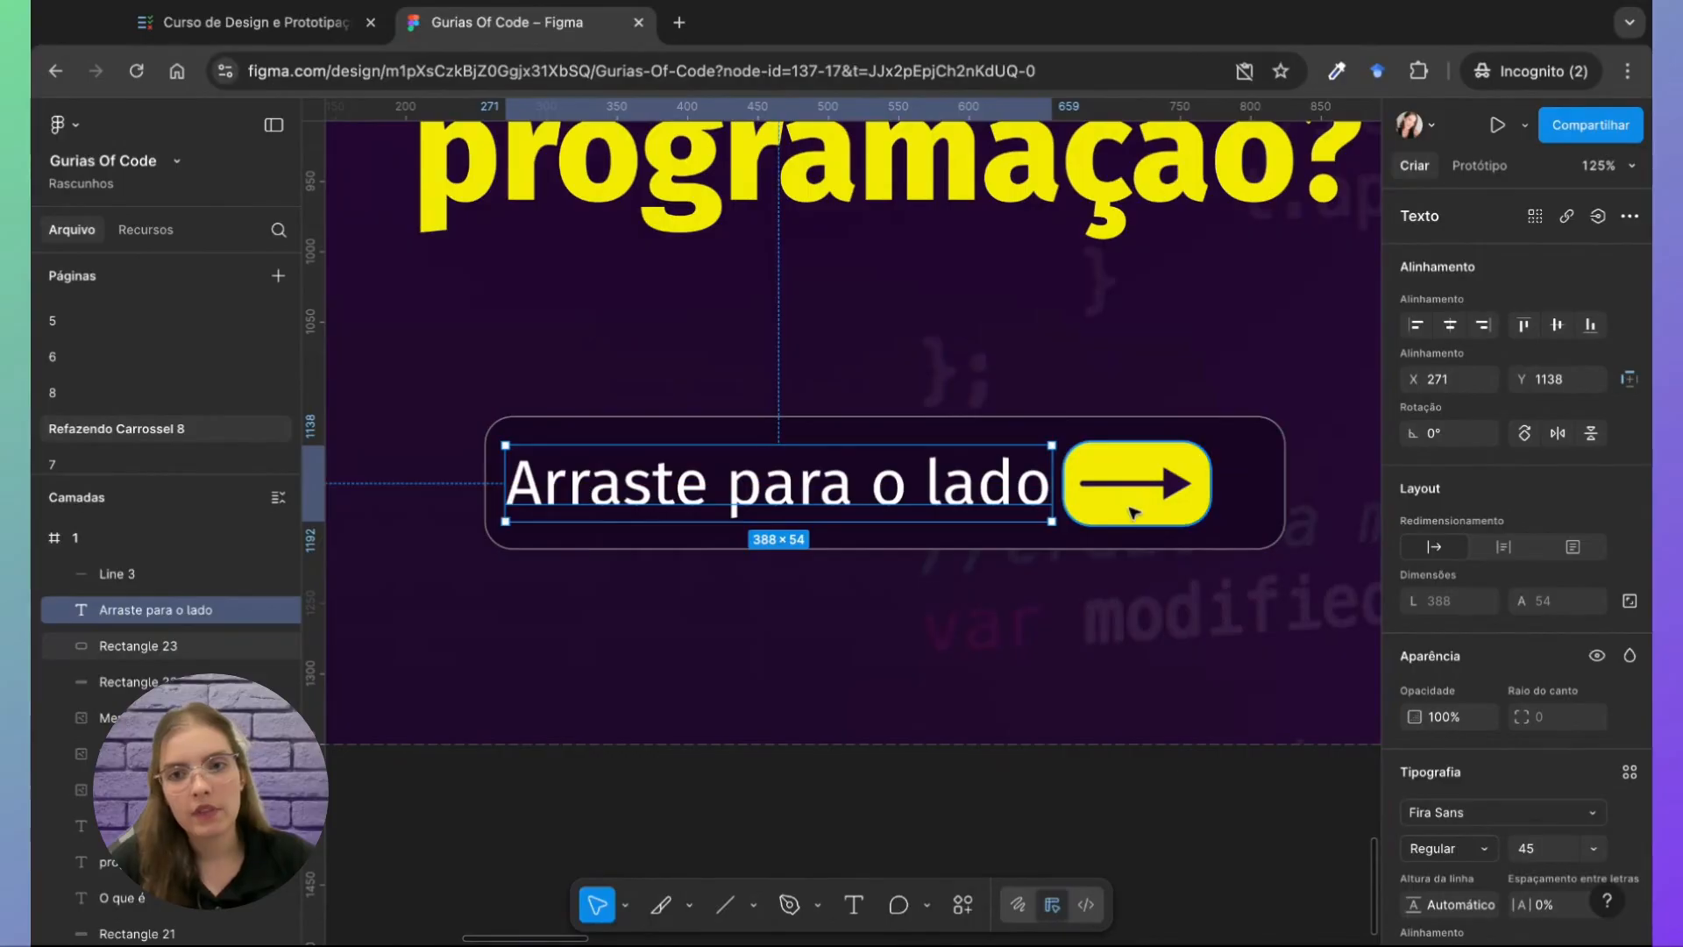
Step: Move the yellow rectangle and arrow slightly away from the text, placing the rectangle at X 674, Y 1135
click(1141, 488)
click(1144, 488)
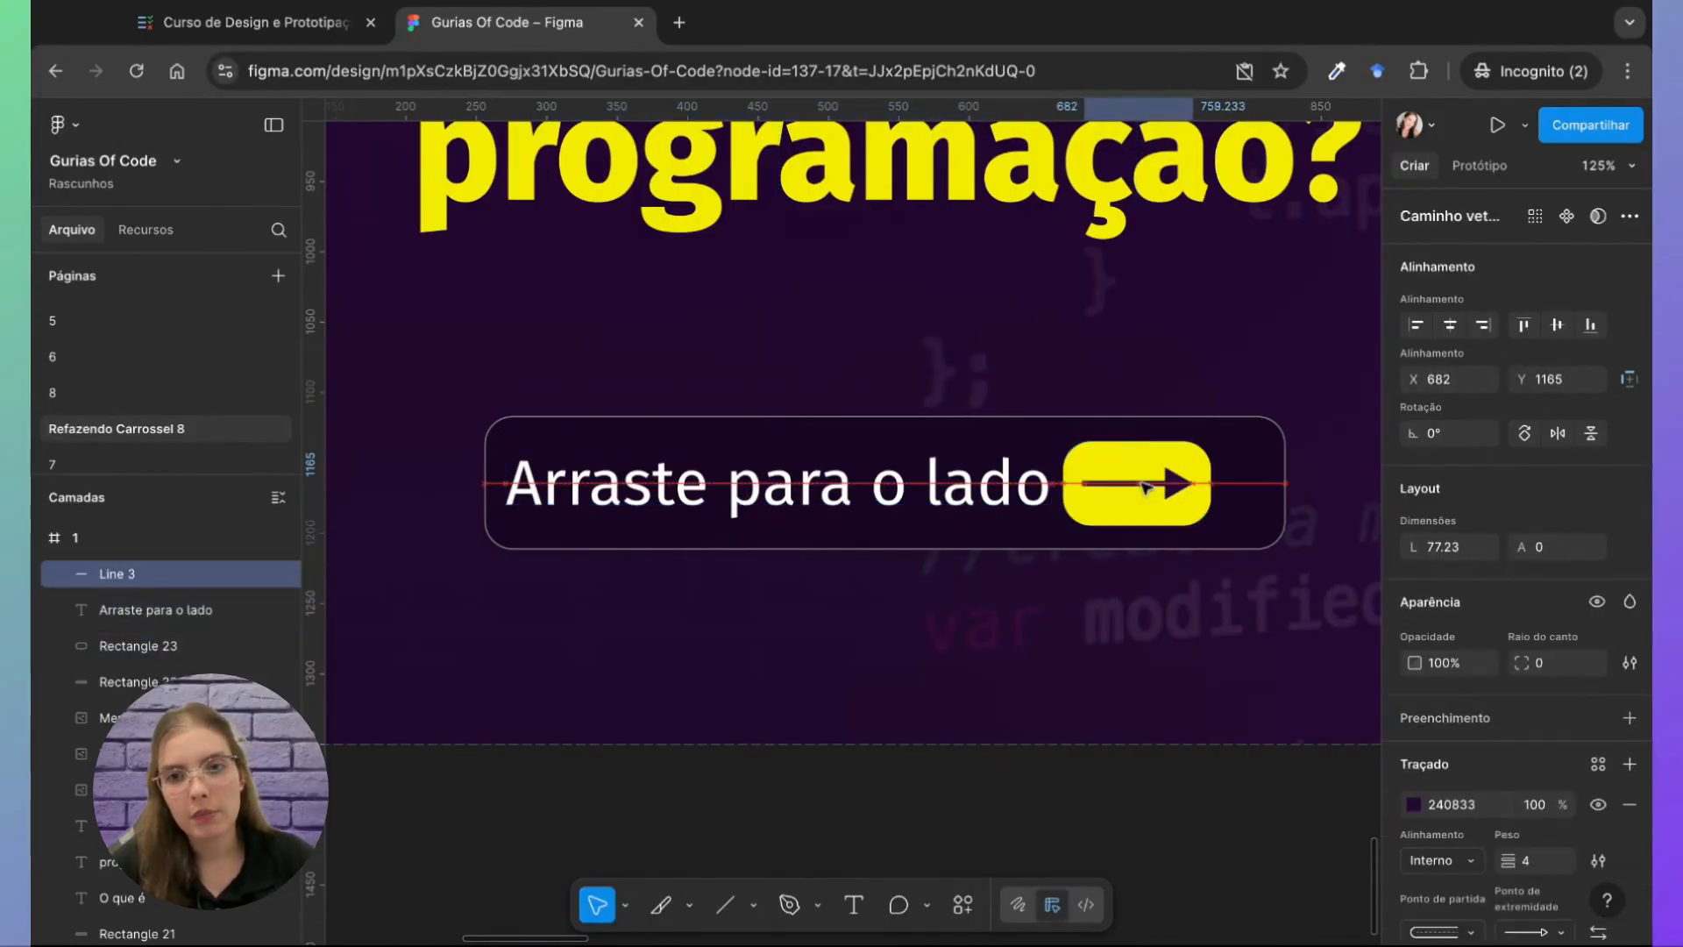
drag(1144, 487, 1104, 469)
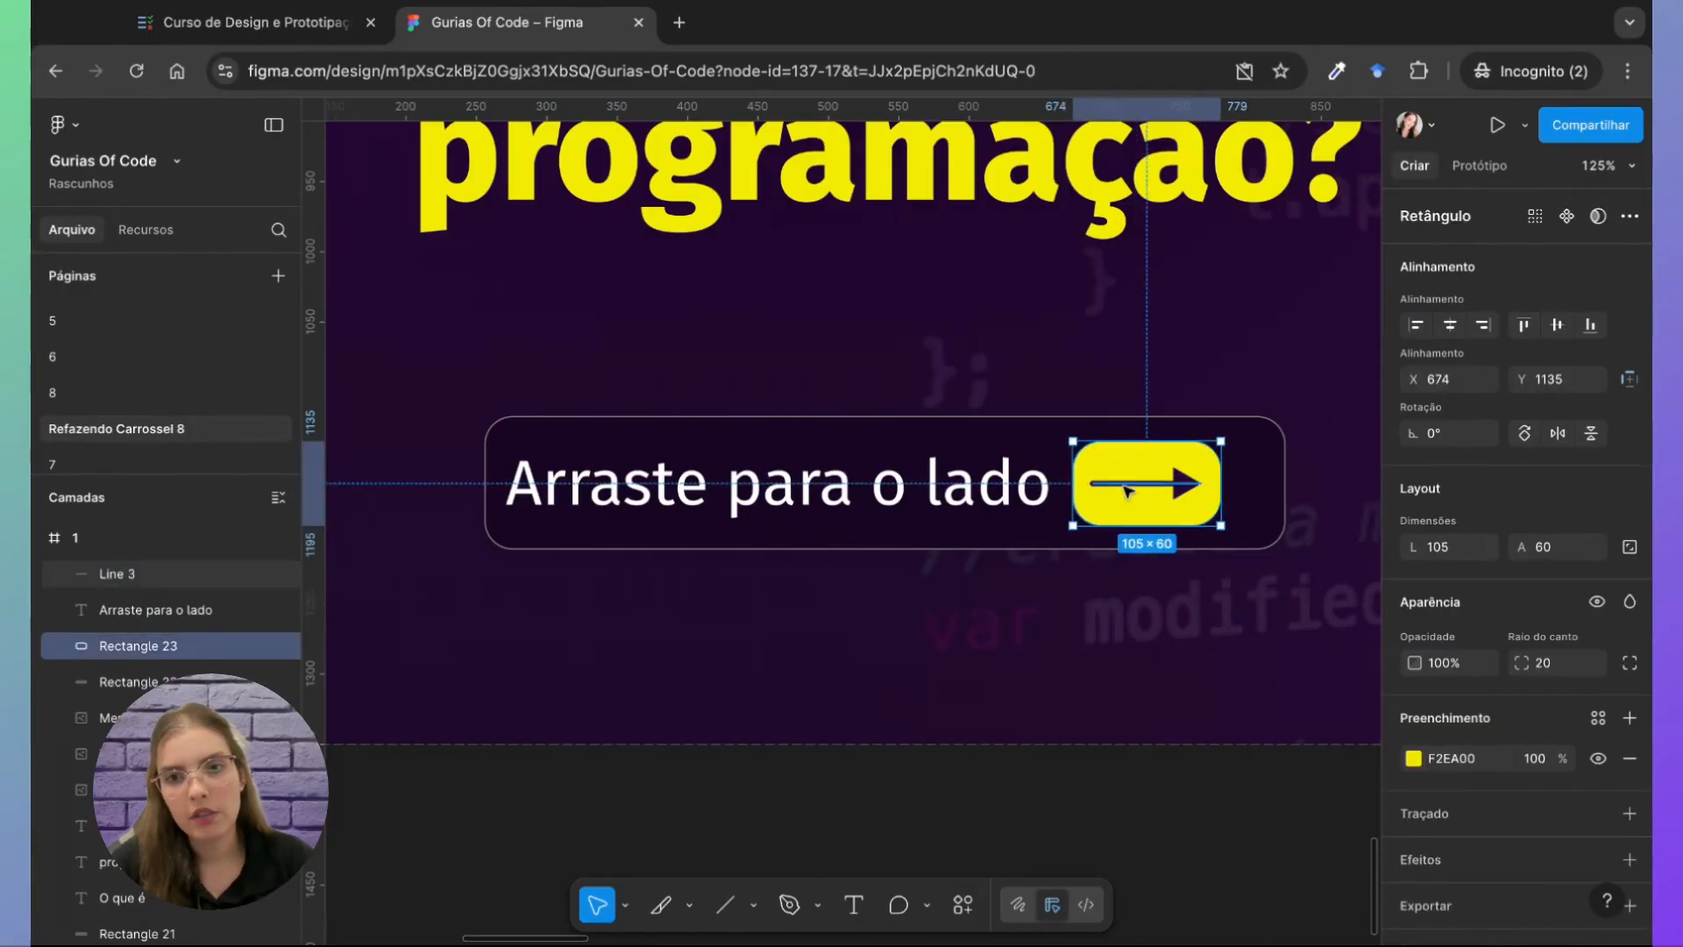
Step: Scale the text, yellow rectangle and arrow together to about 430 × 51 and center them inside the button outline
shift+click(1138, 483)
shift+click(894, 496)
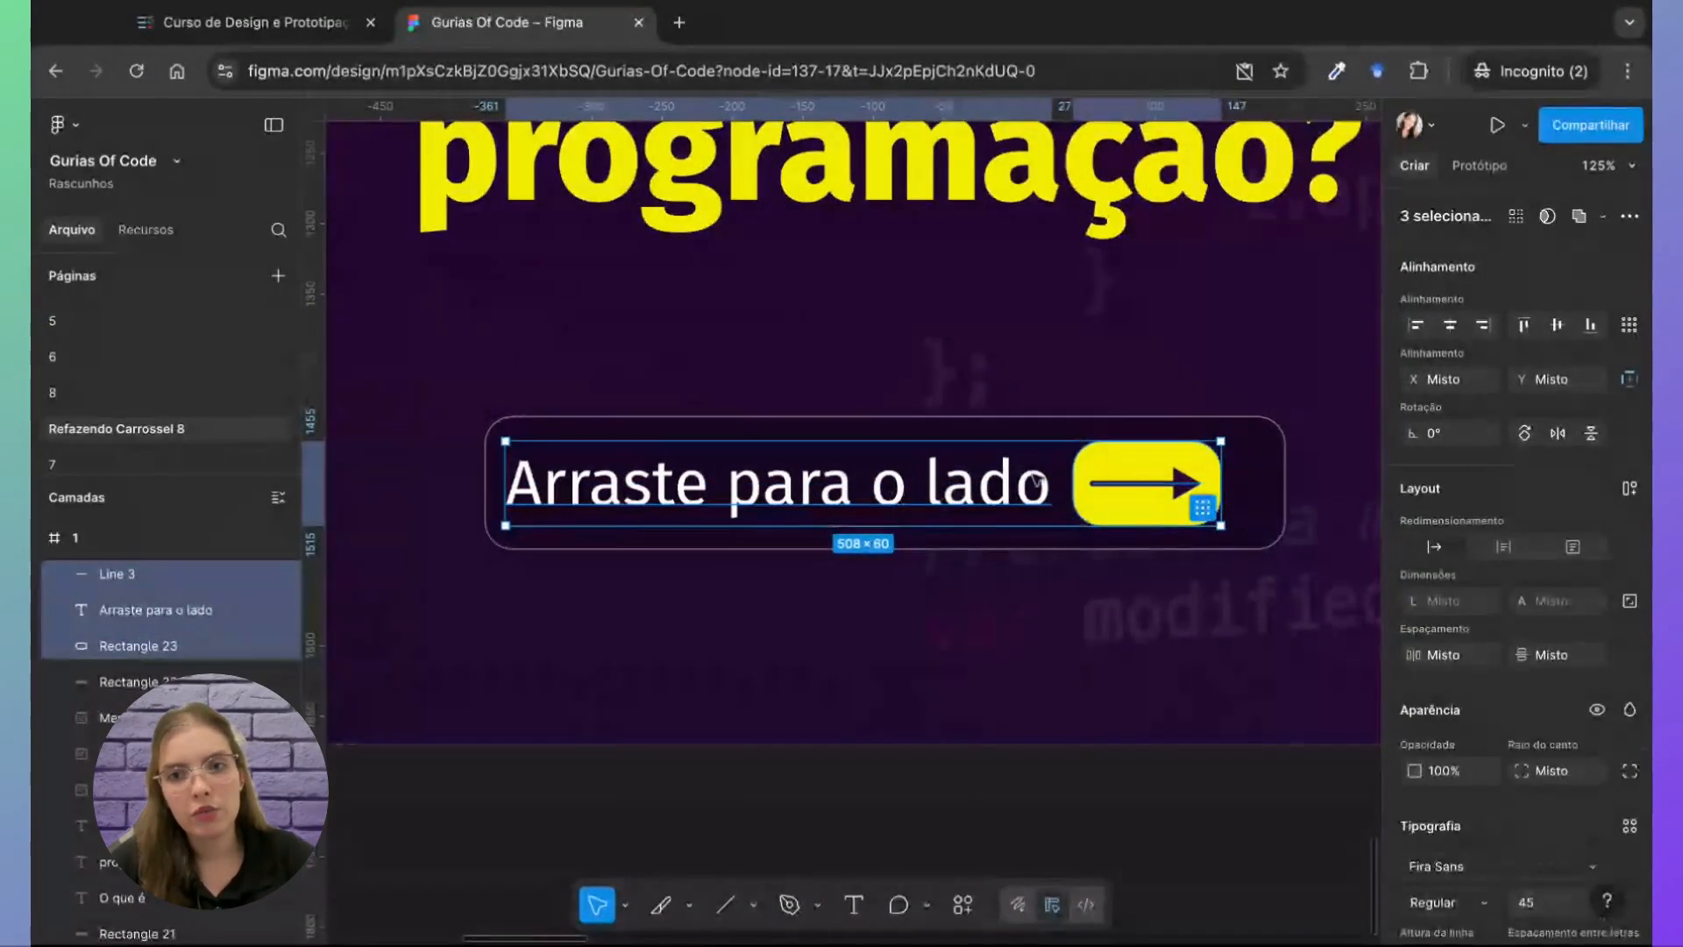
key(k)
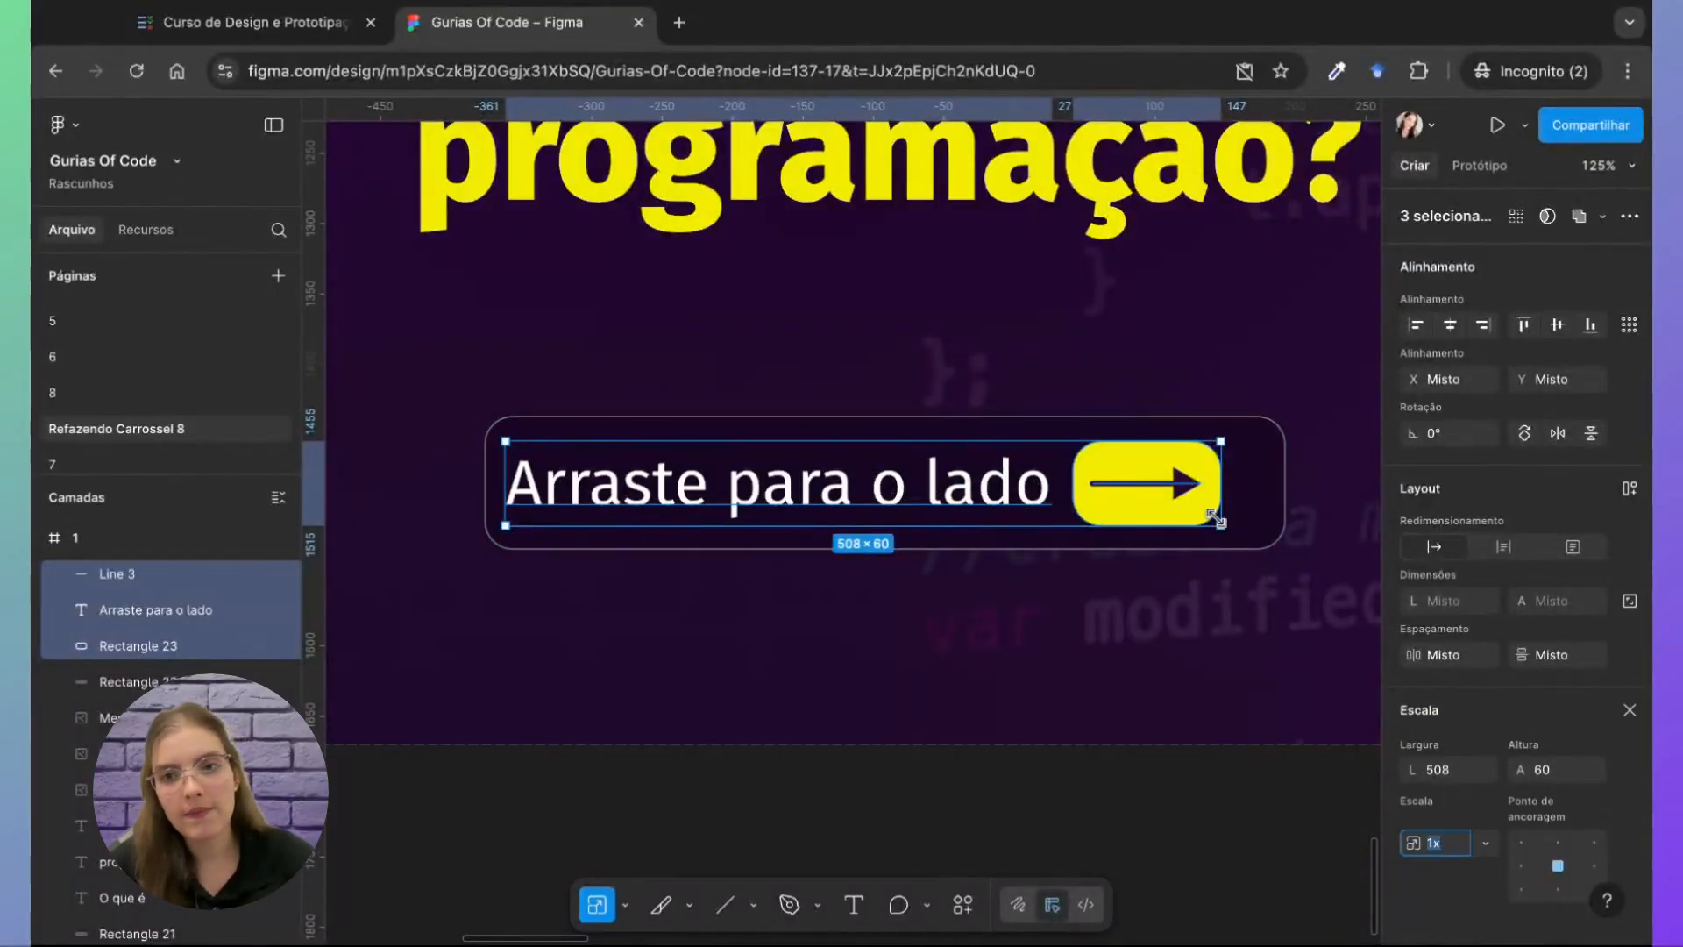
drag(1215, 519, 1140, 504)
scroll(776, 850, down, 10)
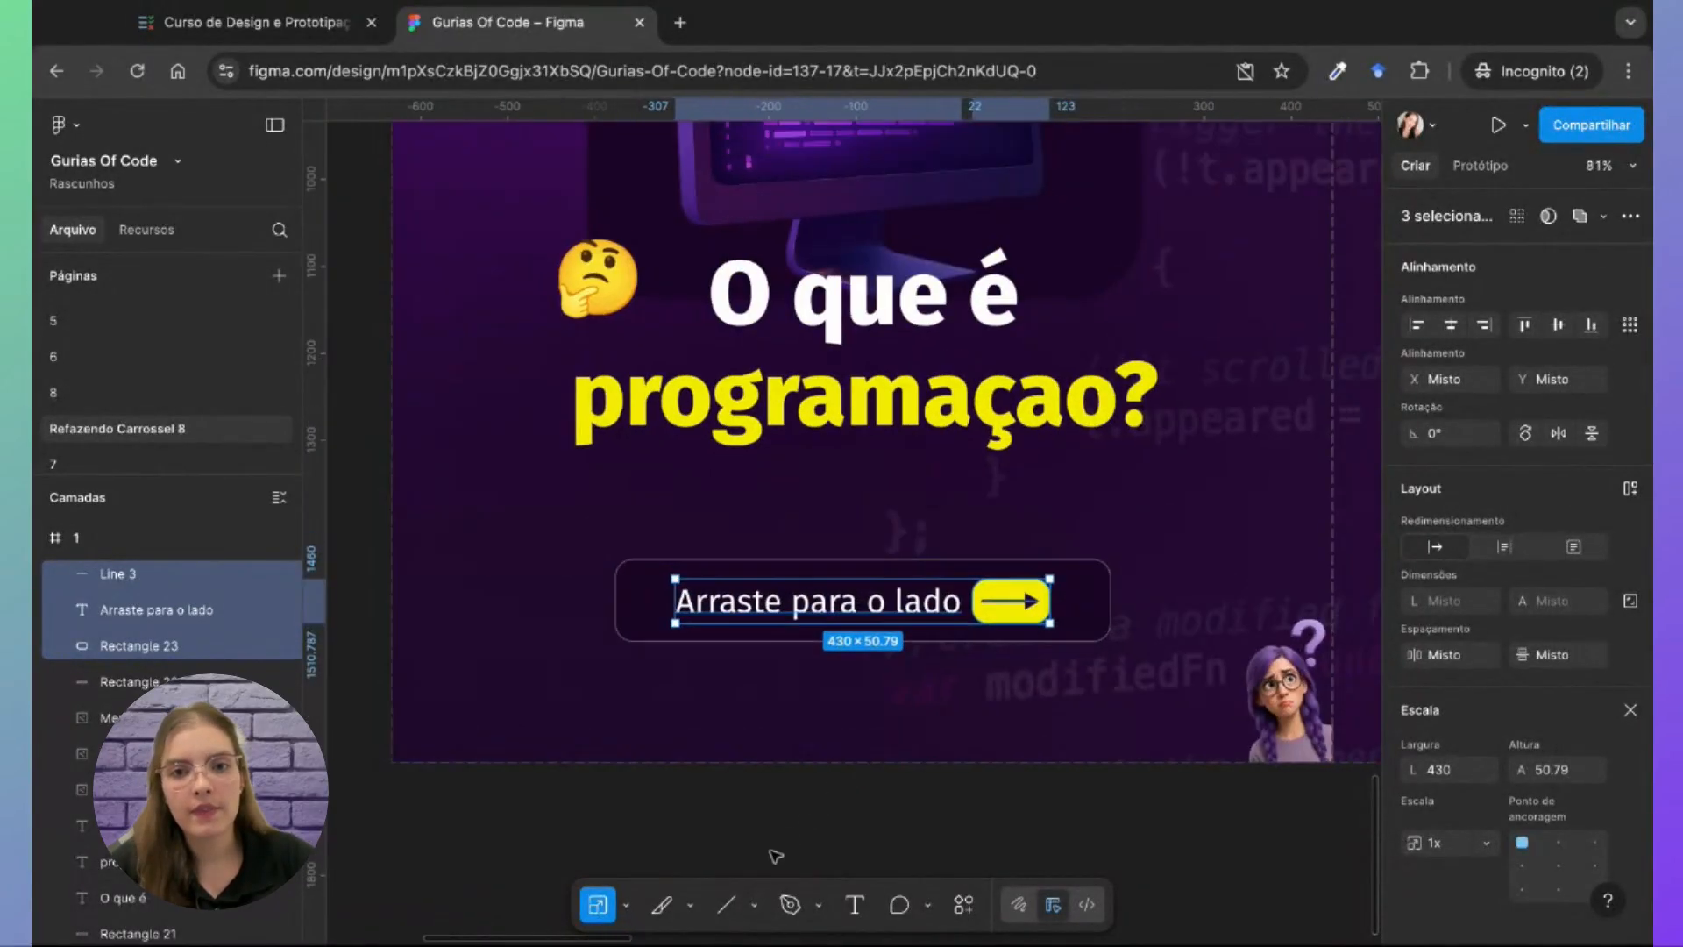
click(464, 753)
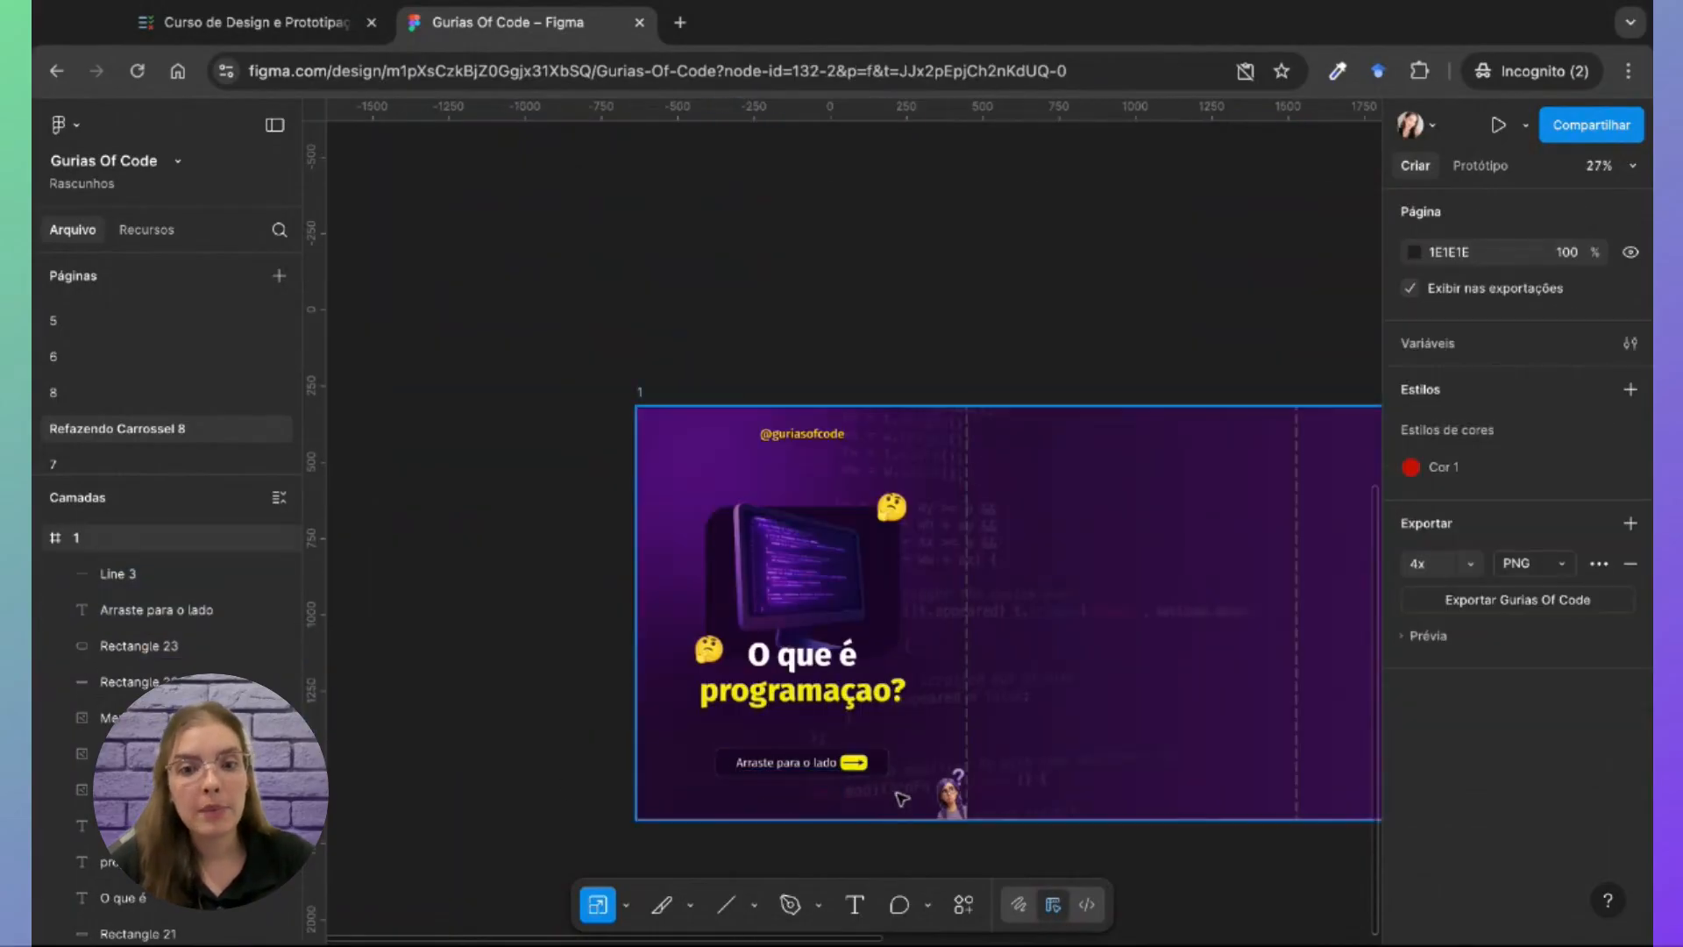
Step: Review the rebuilt cover slide as a whole, including the title, images and "Arraste para o lado" button
drag(927, 843, 703, 518)
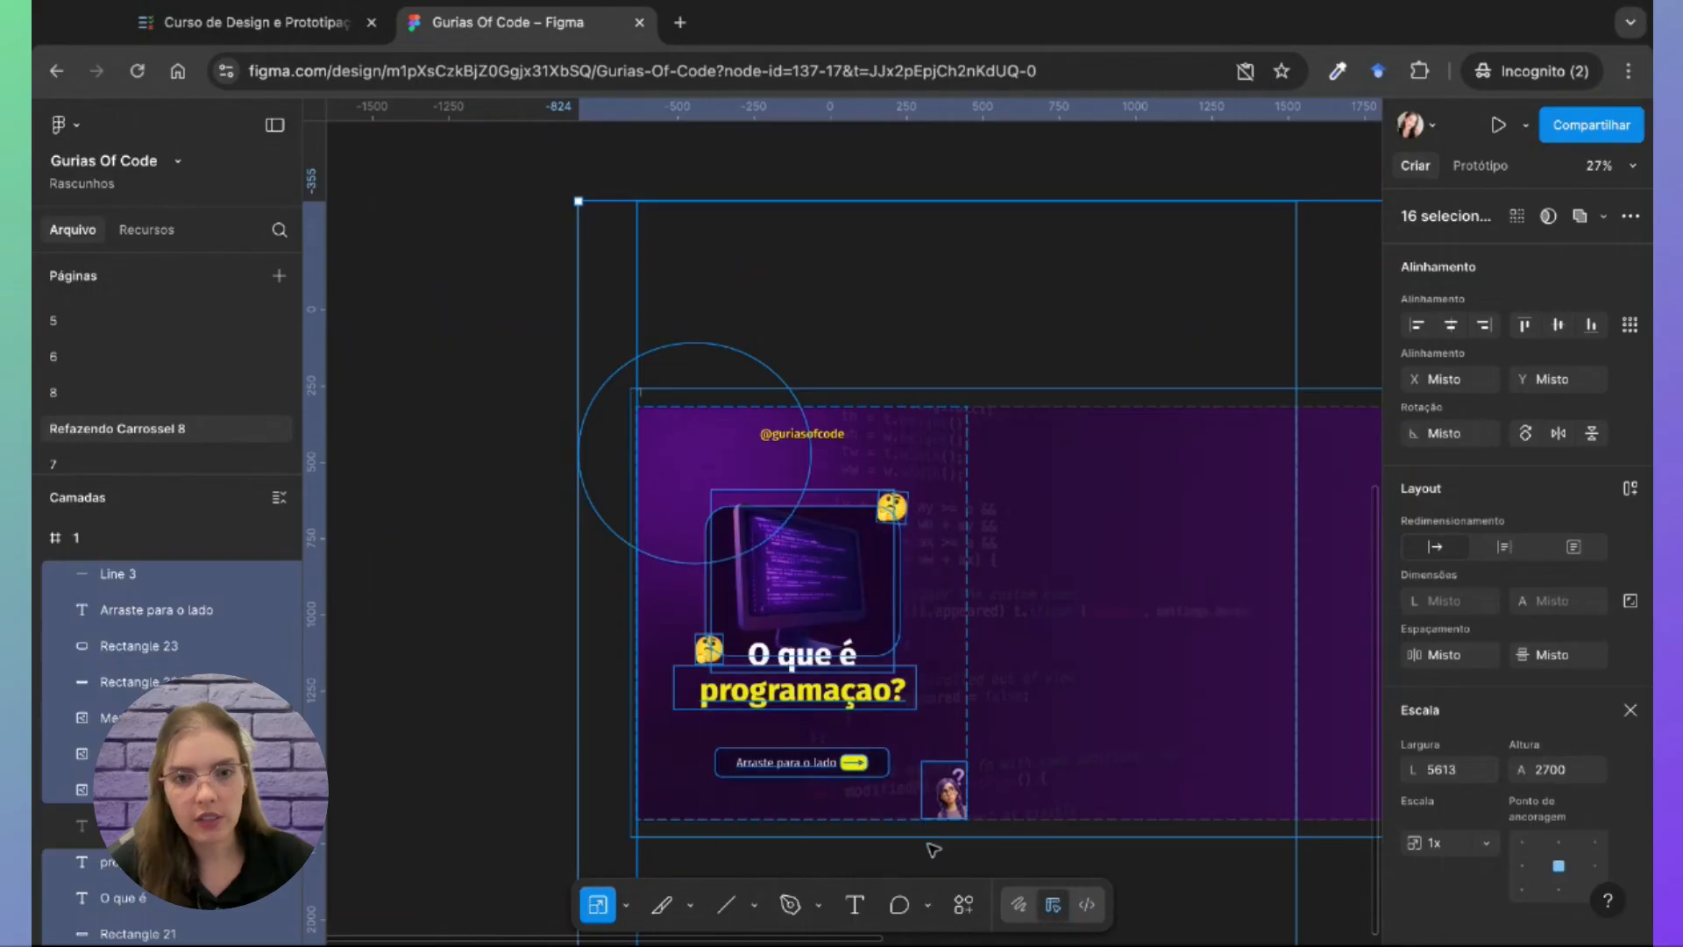
click(558, 653)
scroll(952, 676, up, 4)
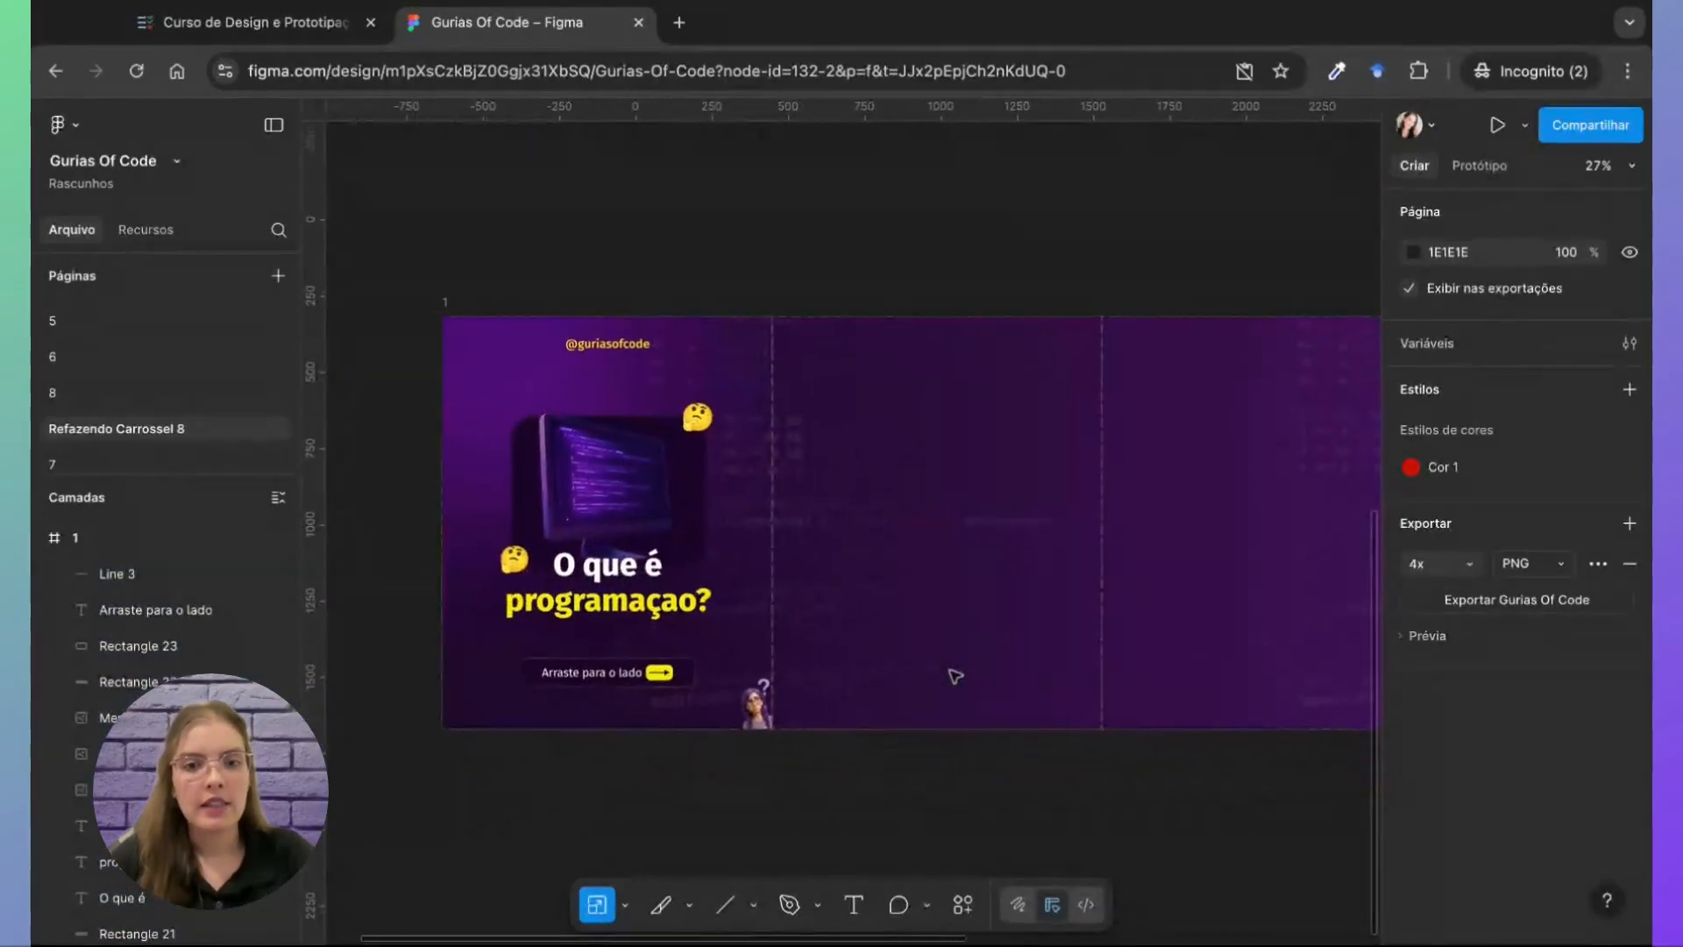
scroll(955, 676, down, 2)
scroll(956, 675, left, 4)
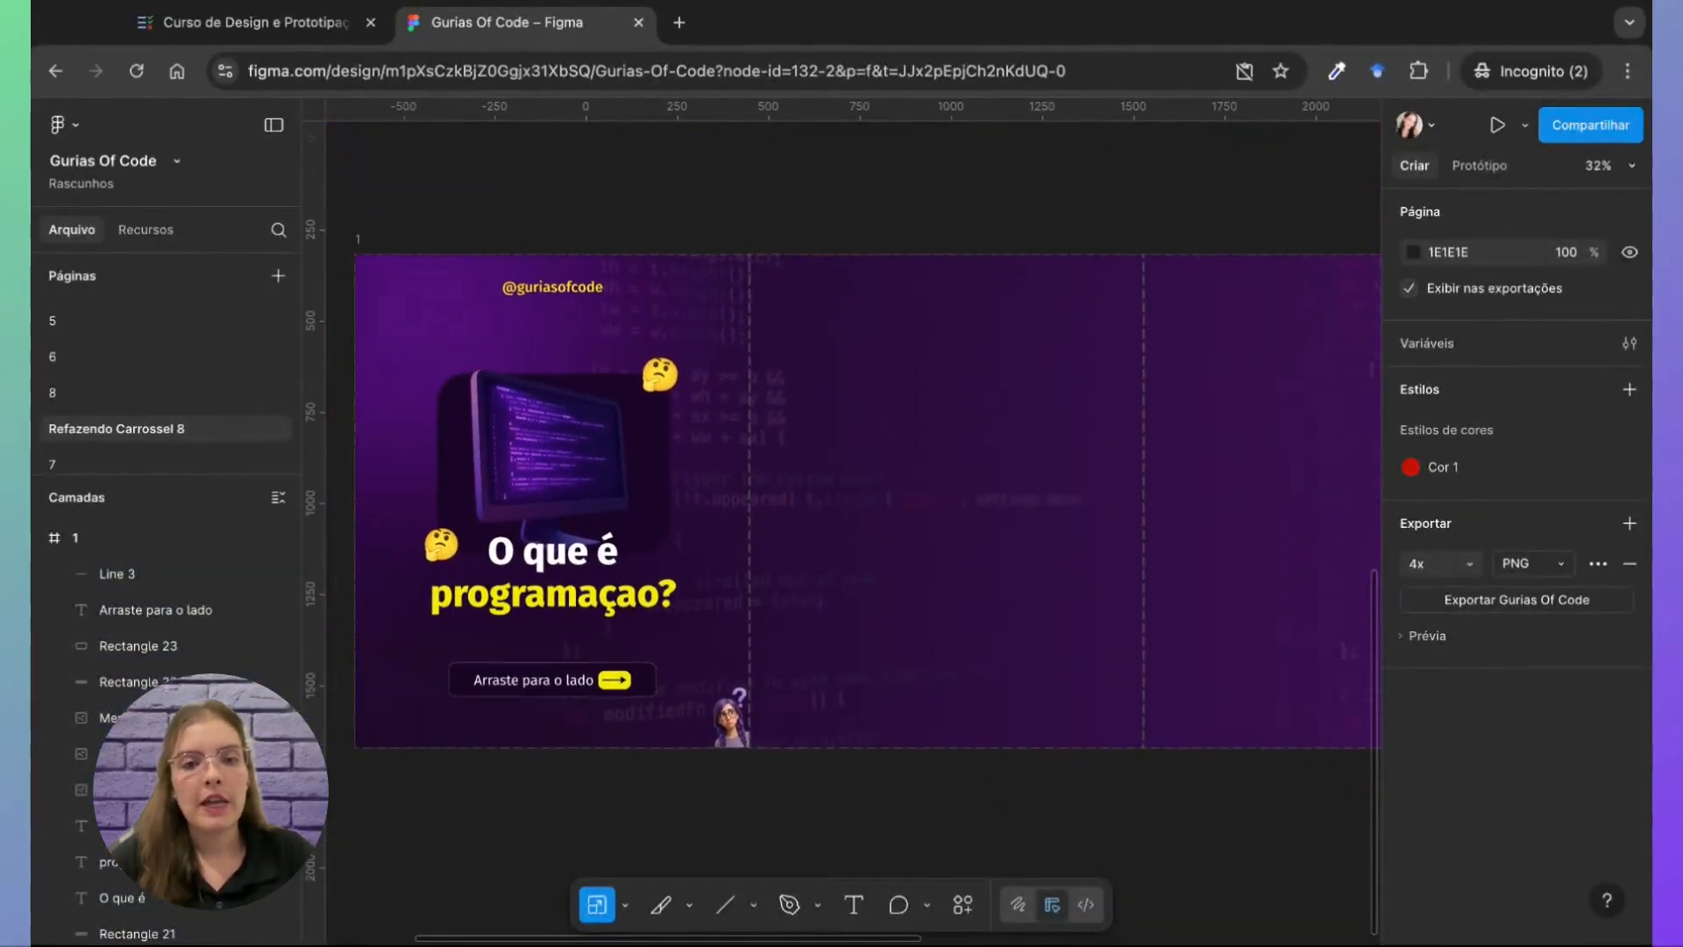
scroll(956, 676, up, 2)
scroll(955, 676, right, 5)
scroll(847, 618, down, 3)
scroll(646, 601, left, 6)
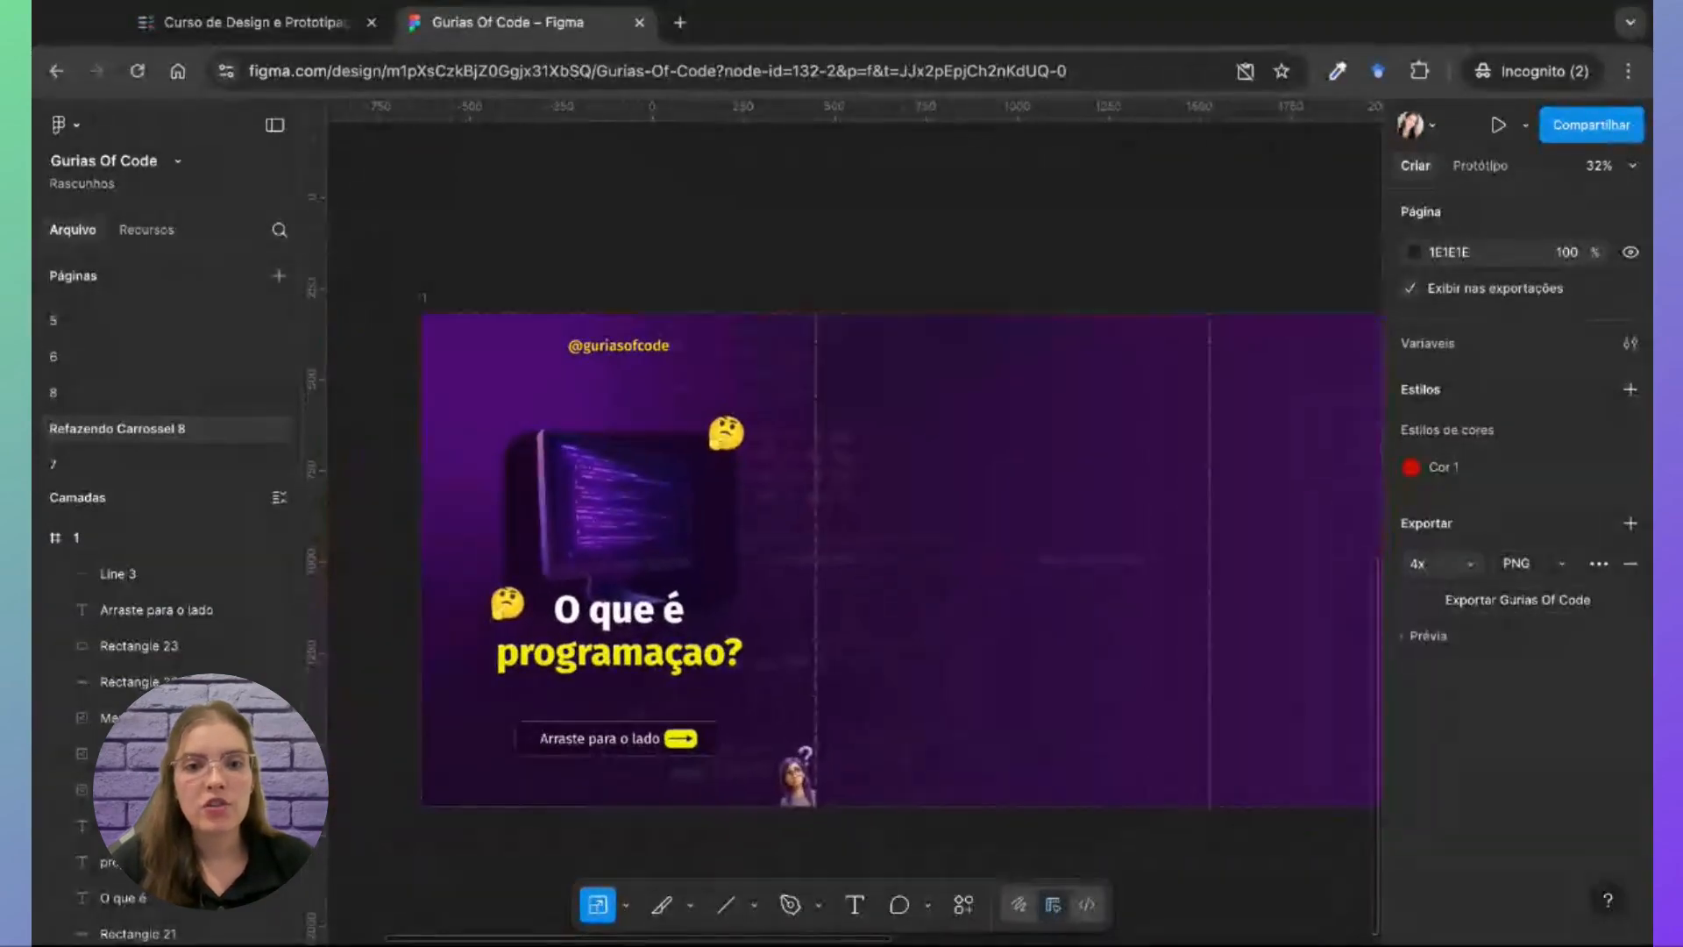
scroll(646, 602, up, 3)
scroll(646, 601, down, 3)
Step: Examine slide 2 of the original carousel, "O ato de programar refere-se a", as the reference for the next slide
scroll(646, 602, down, 5)
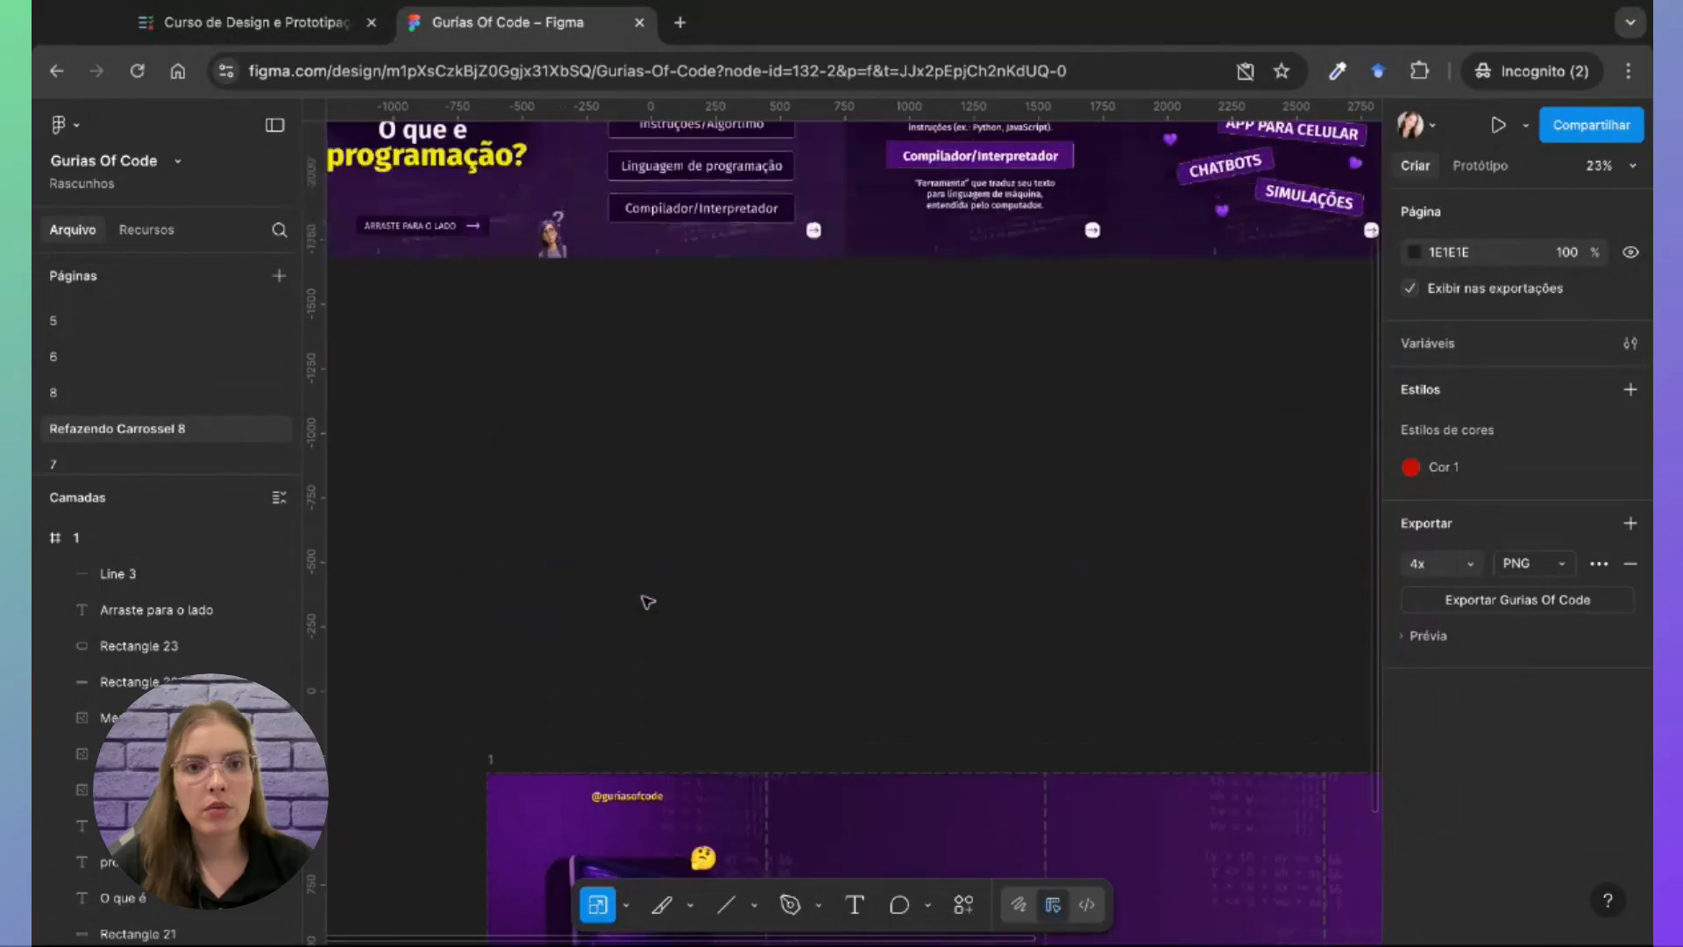
scroll(646, 601, up, 5)
scroll(646, 601, left, 3)
scroll(646, 601, right, 4)
scroll(649, 596, up, 2)
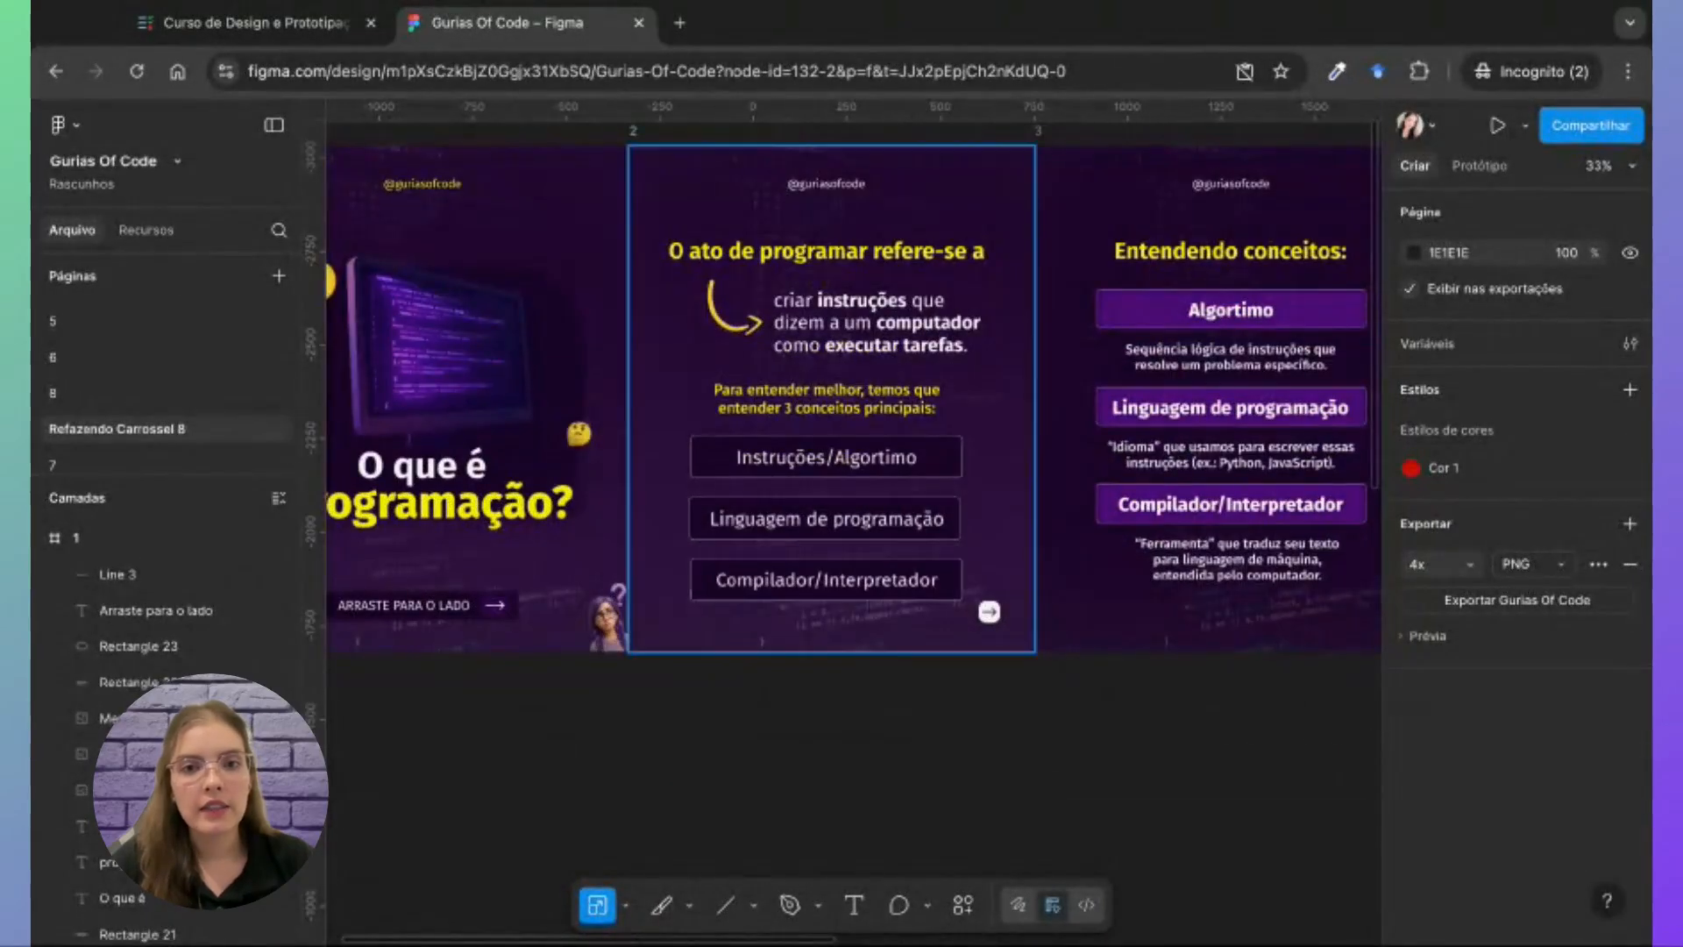
scroll(885, 369, right, 2)
scroll(885, 369, up, 1)
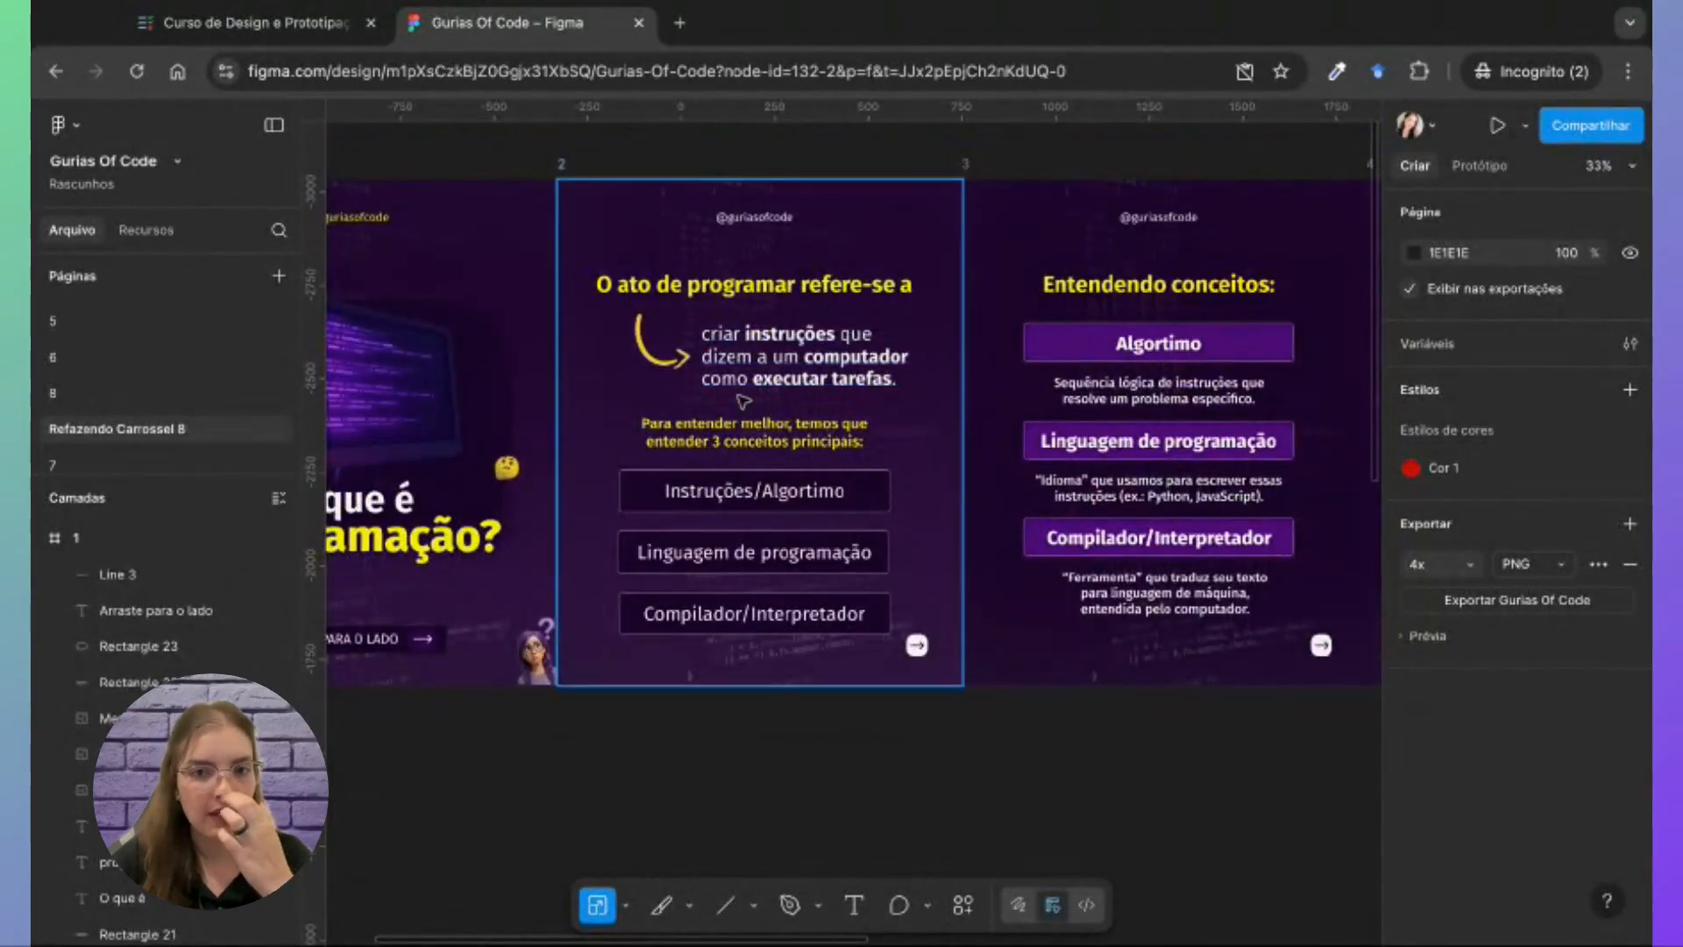
scroll(739, 416, up, 3)
click(605, 351)
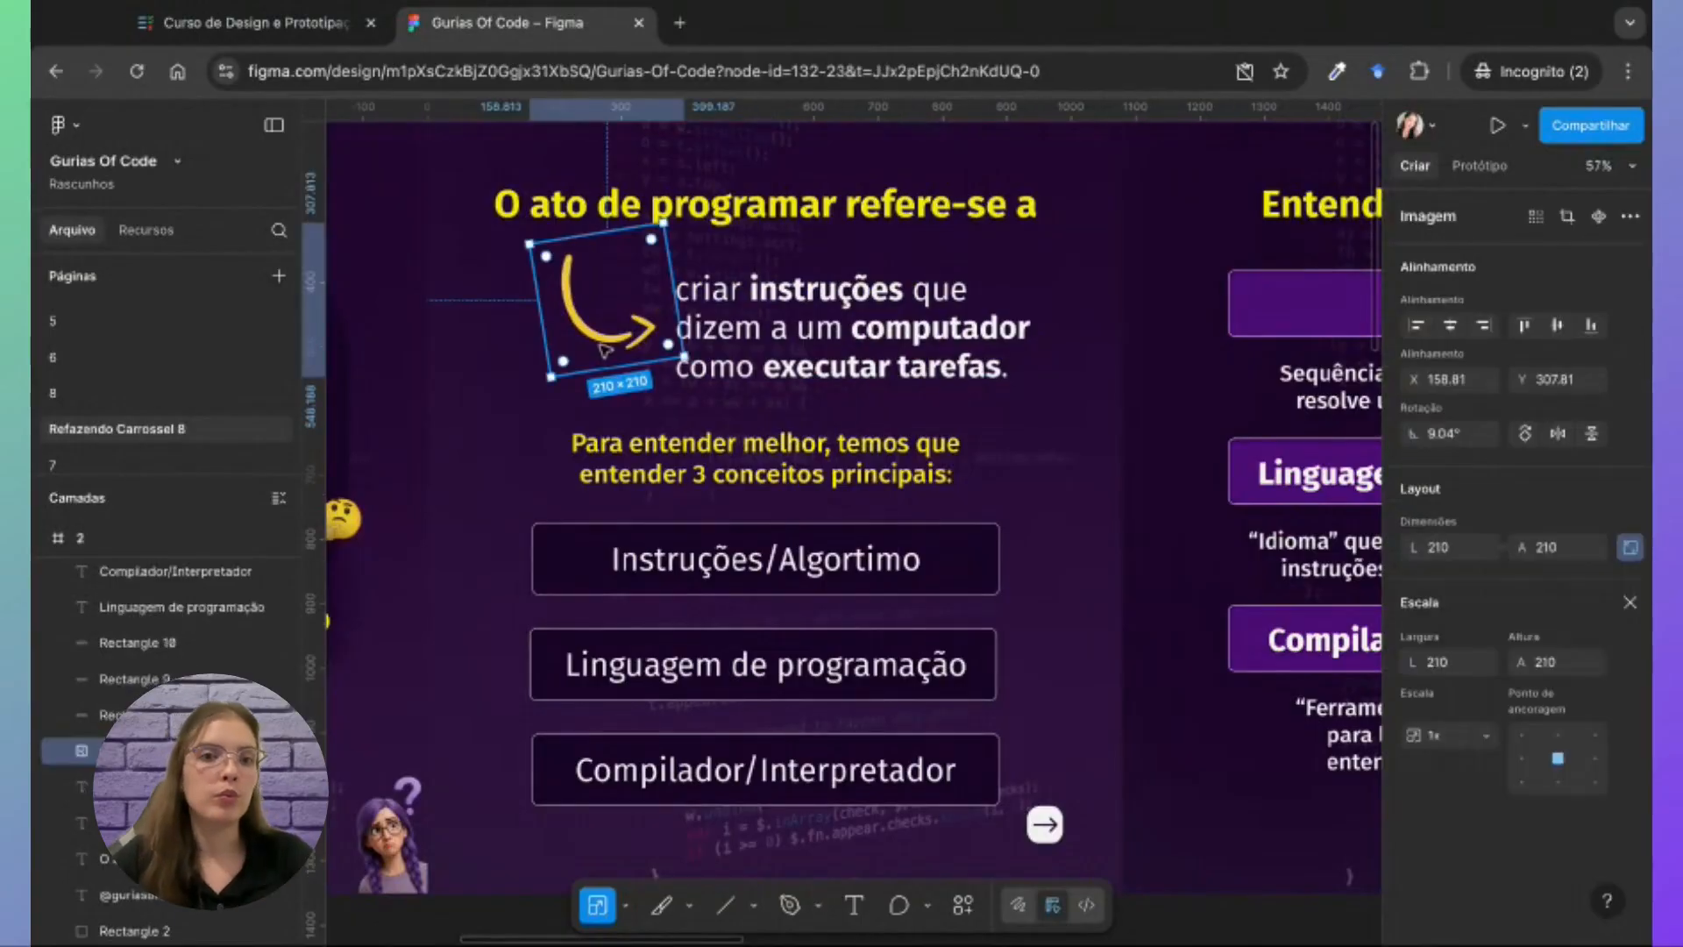
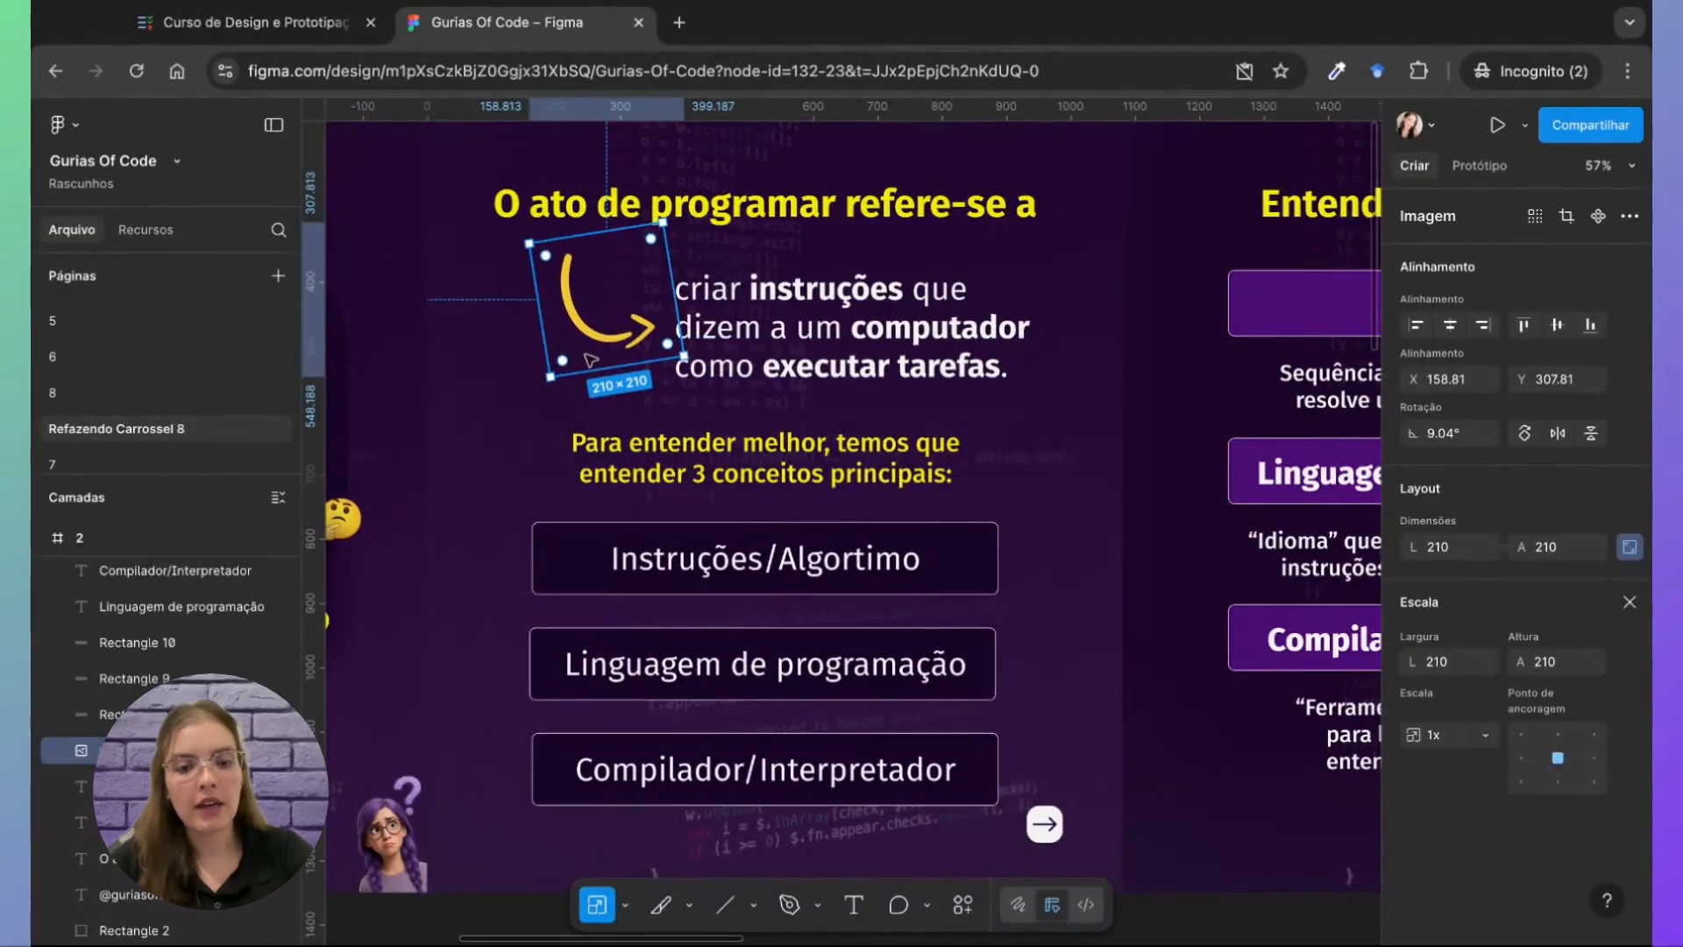
scroll(648, 509, down, 6)
scroll(653, 507, down, 10)
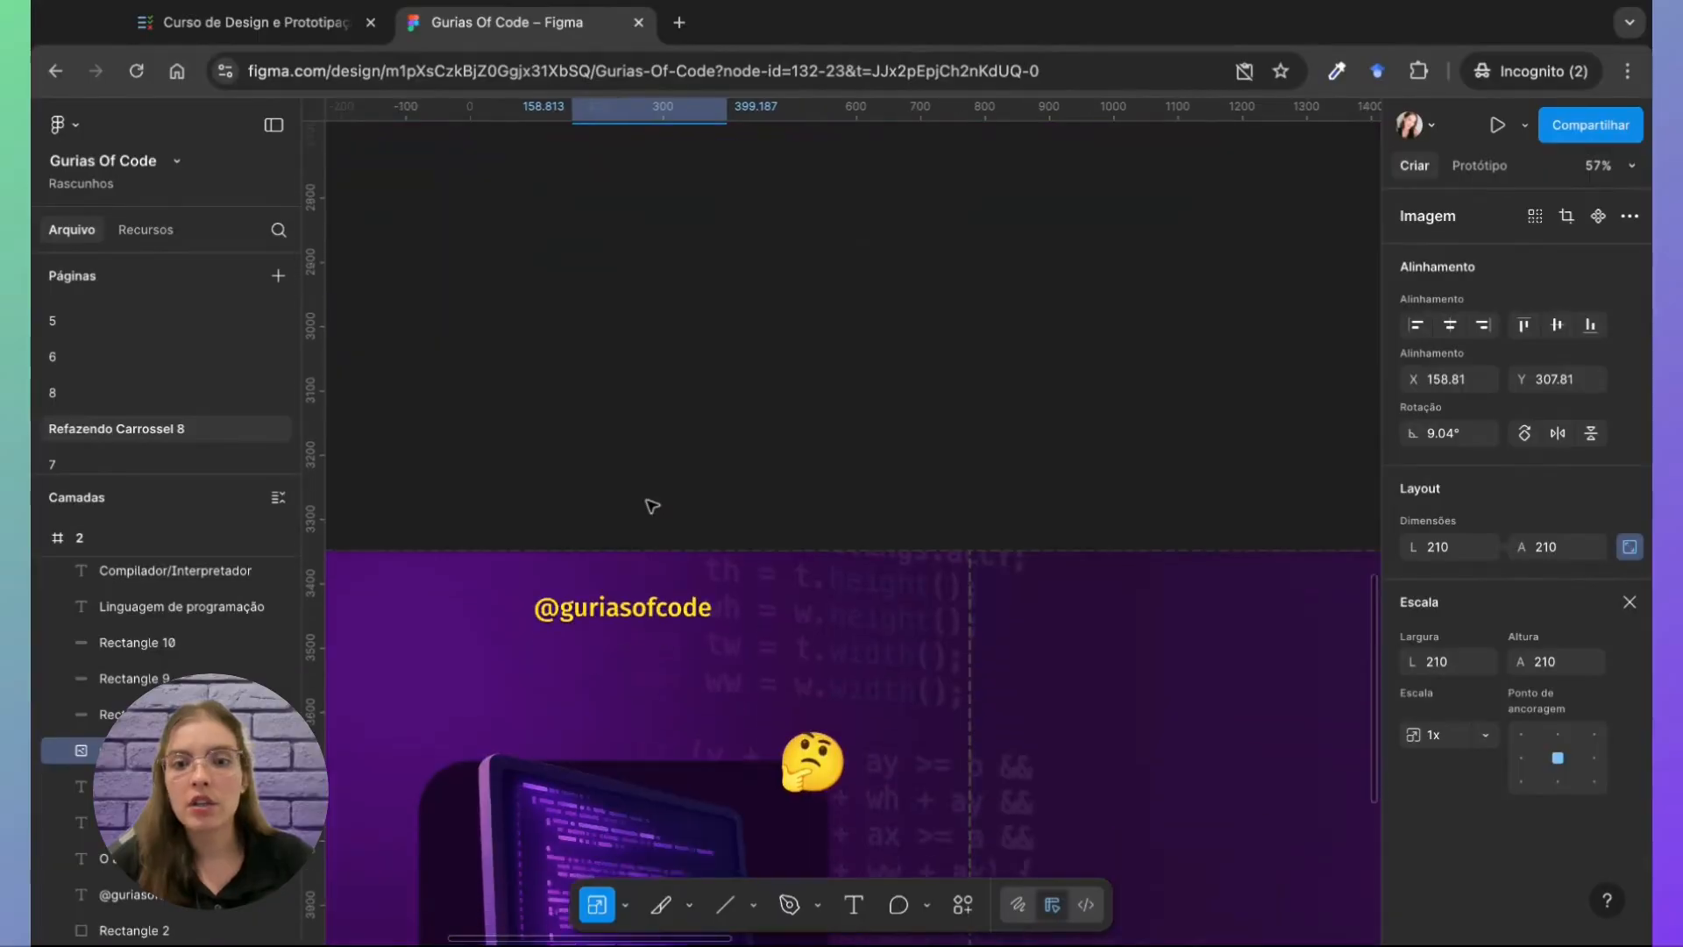
scroll(653, 506, left, 3)
scroll(851, 526, right, 5)
scroll(850, 526, down, 2)
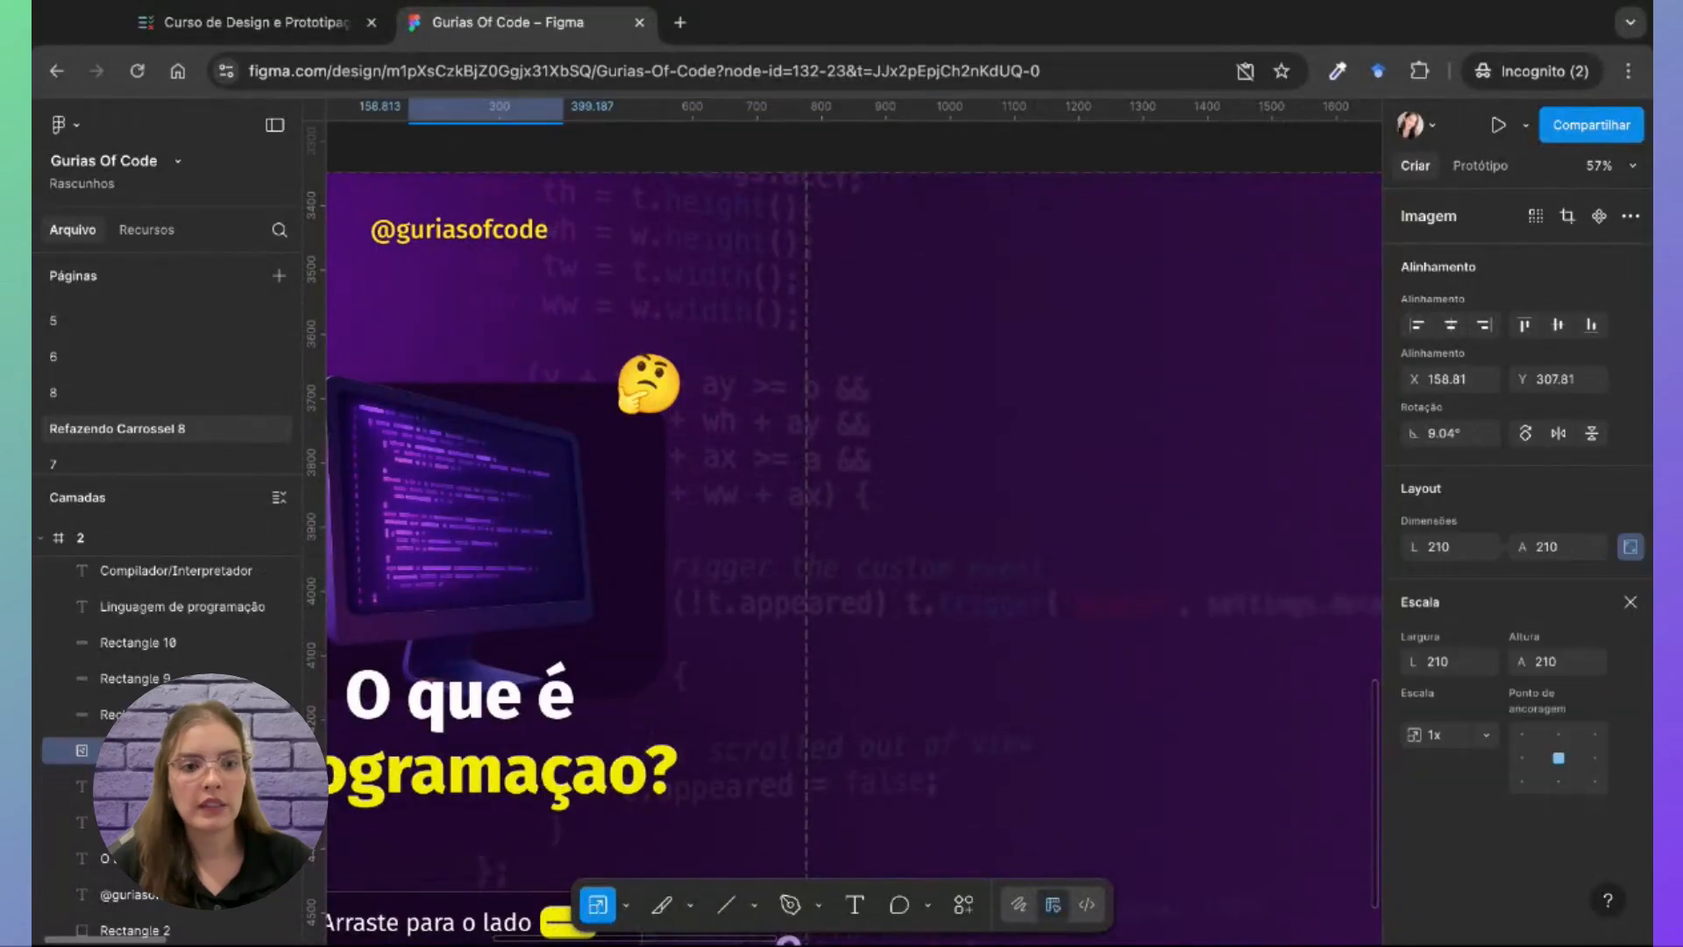
scroll(829, 393, right, 1)
scroll(850, 350, right, 2)
scroll(851, 350, down, 1)
click(871, 308)
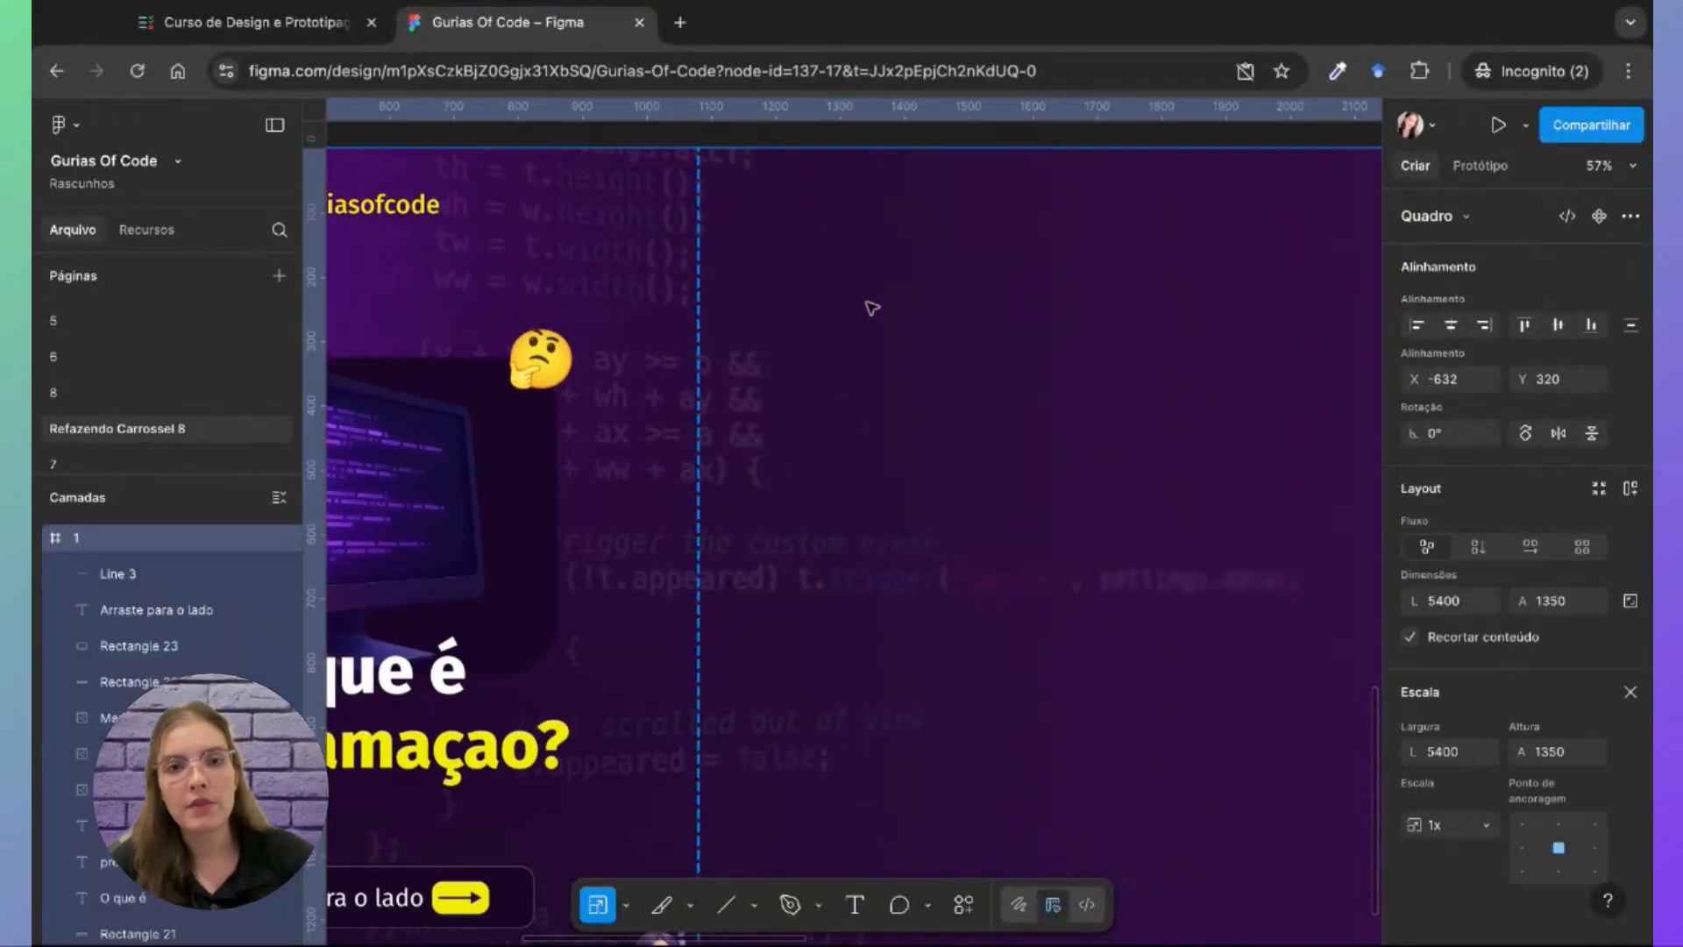
key(ctrl+d)
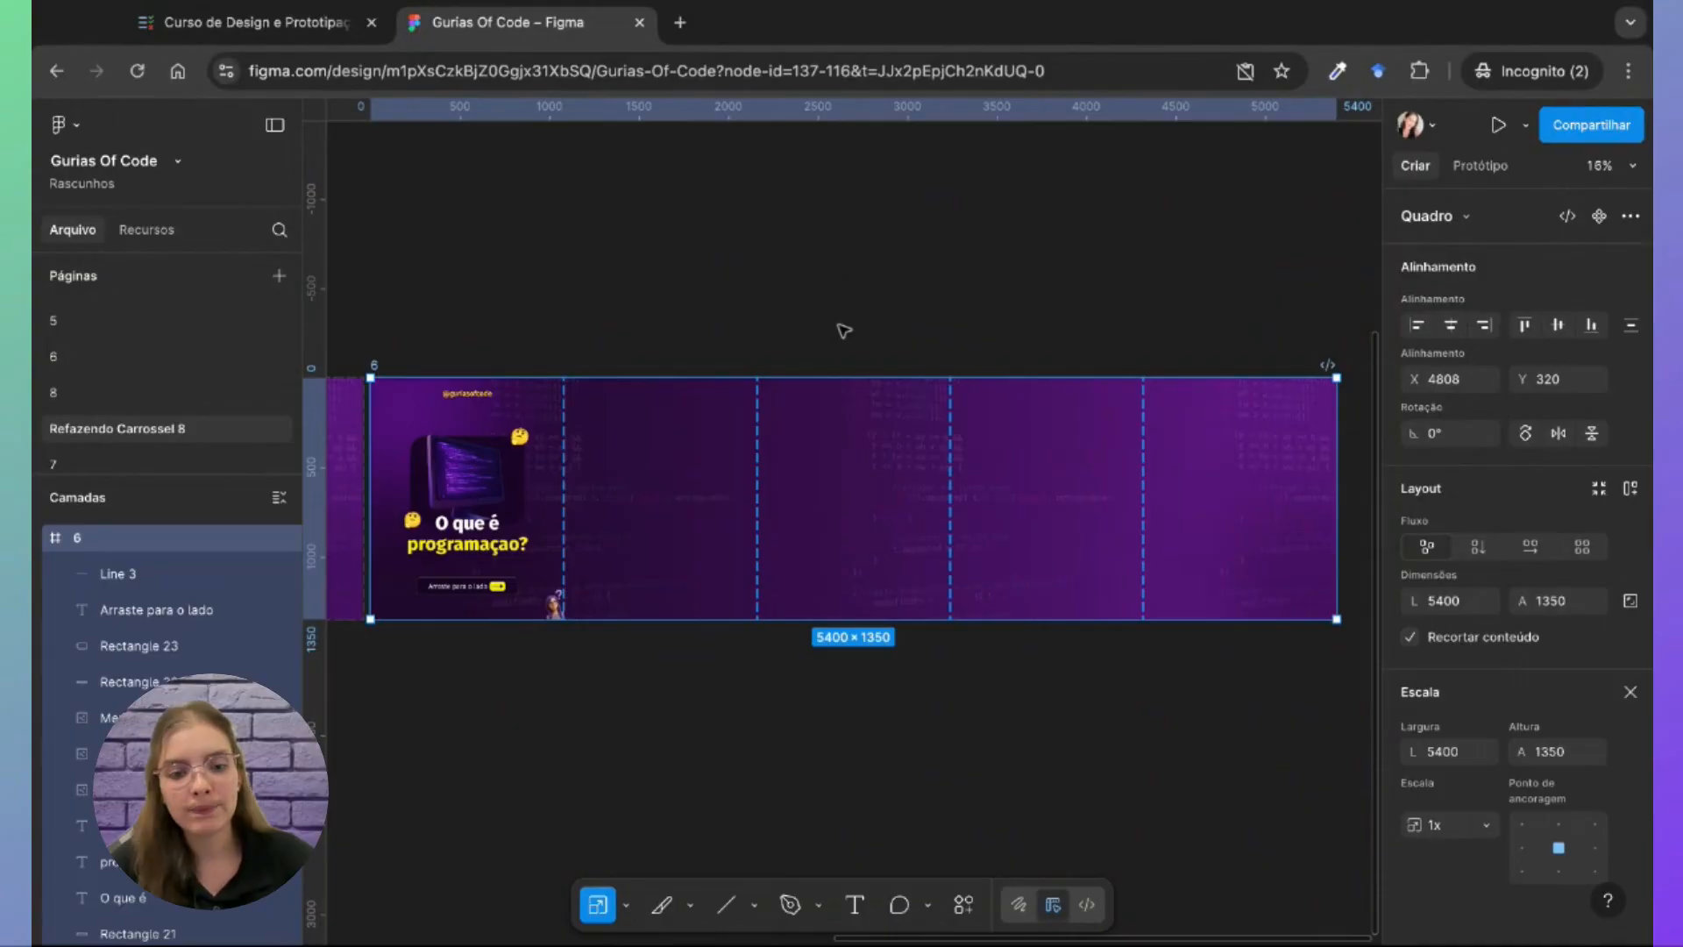
key(ctrl+z)
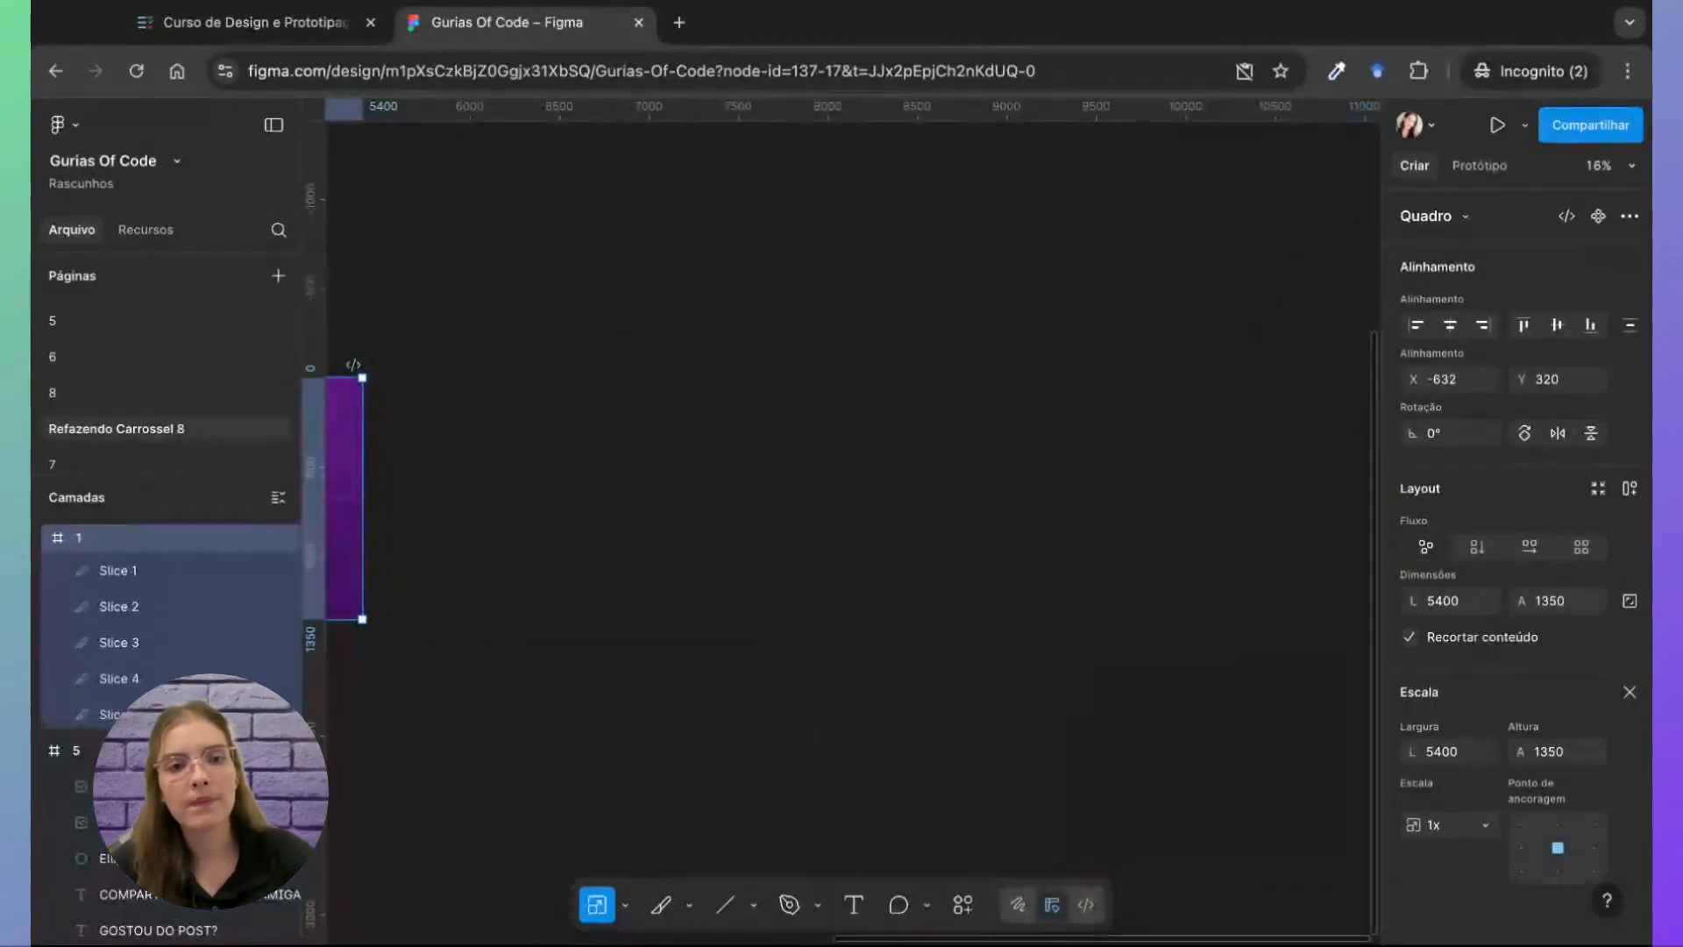
Step: Copy the curved yellow arrow from the original slide 2 to the second slide of the new frame, at X 1185, Y 145
scroll(649, 396, left, 10)
scroll(650, 396, up, 5)
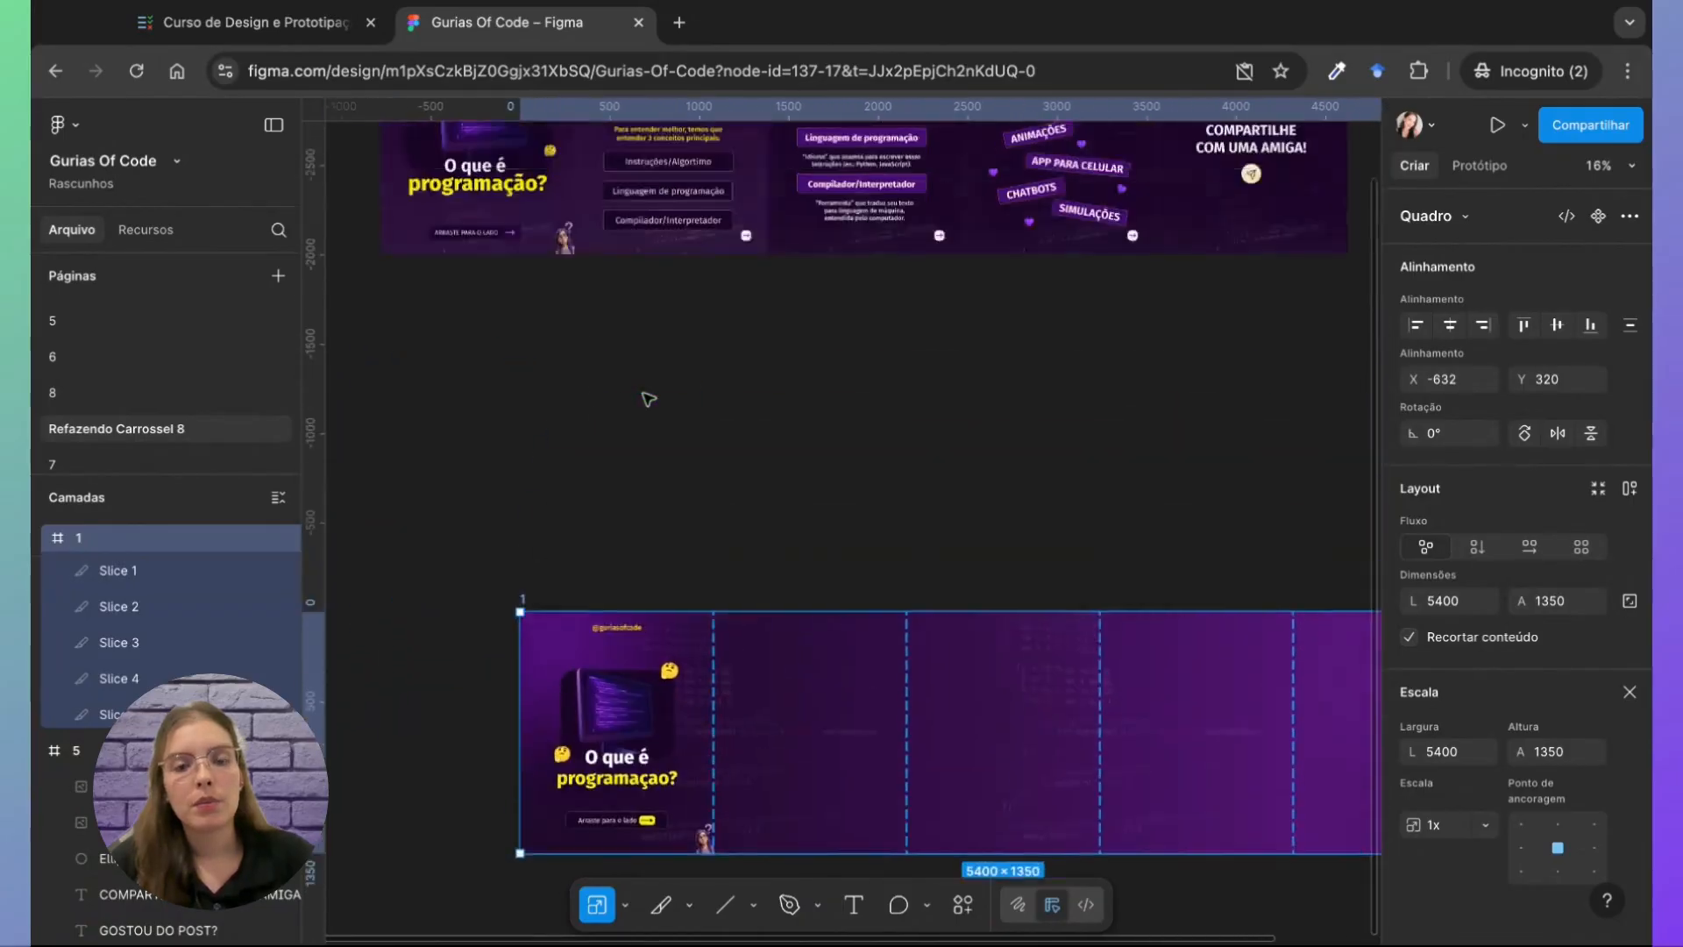
click(670, 298)
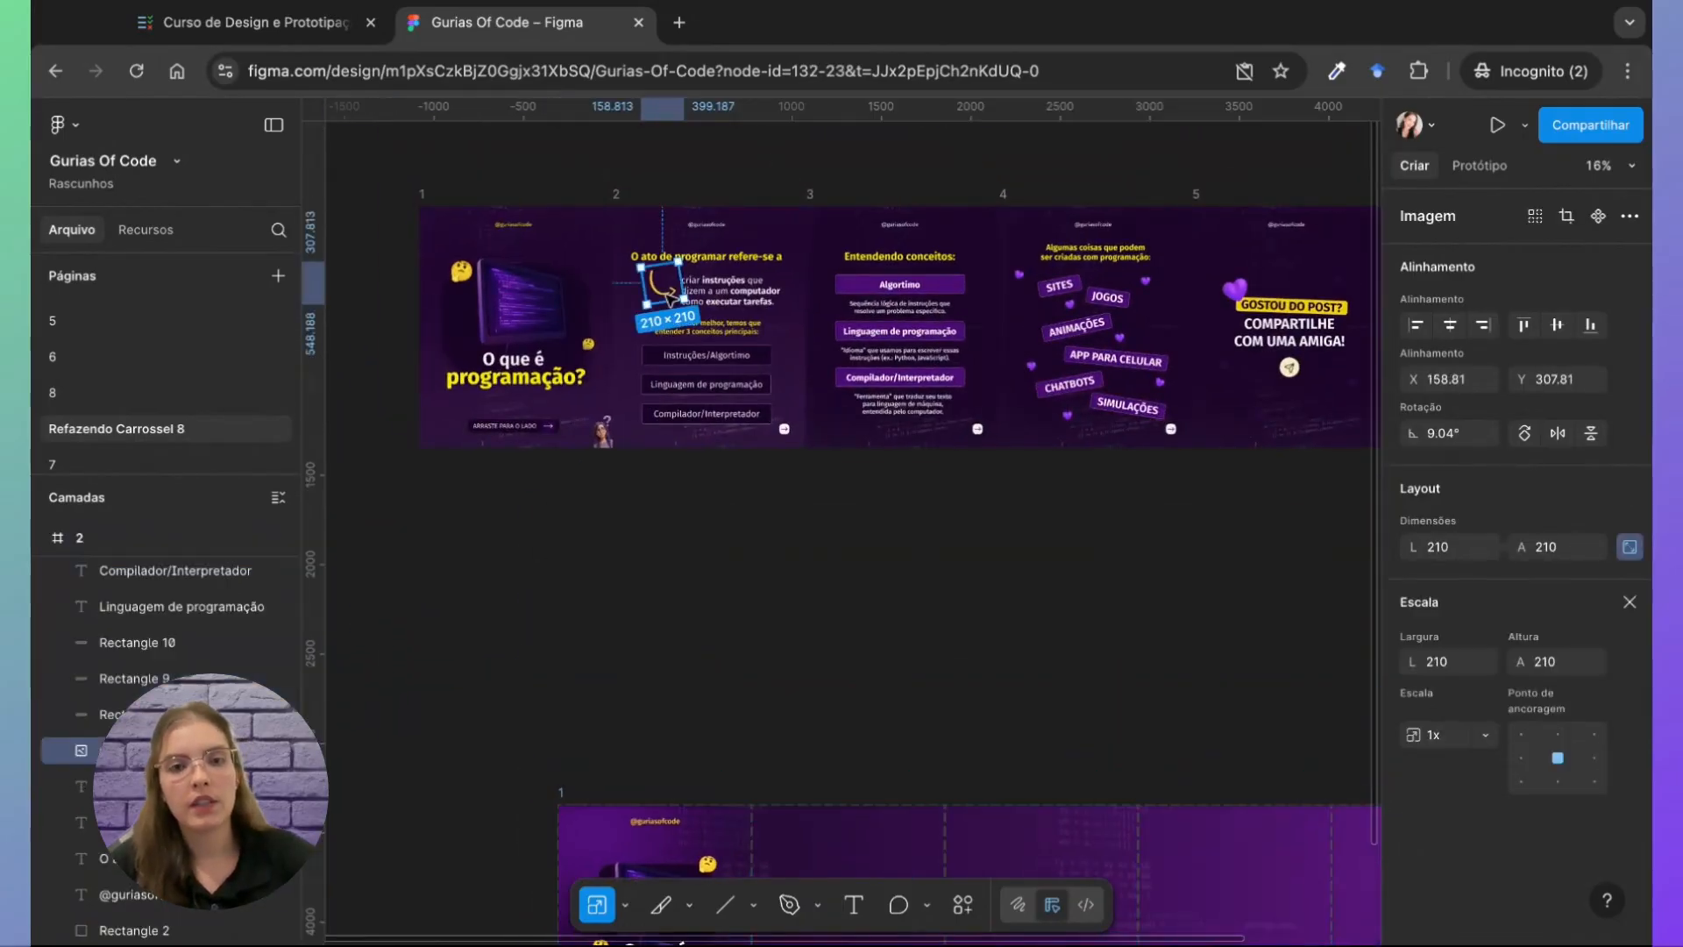
scroll(740, 500, down, 4)
click(807, 603)
key(ctrl+v)
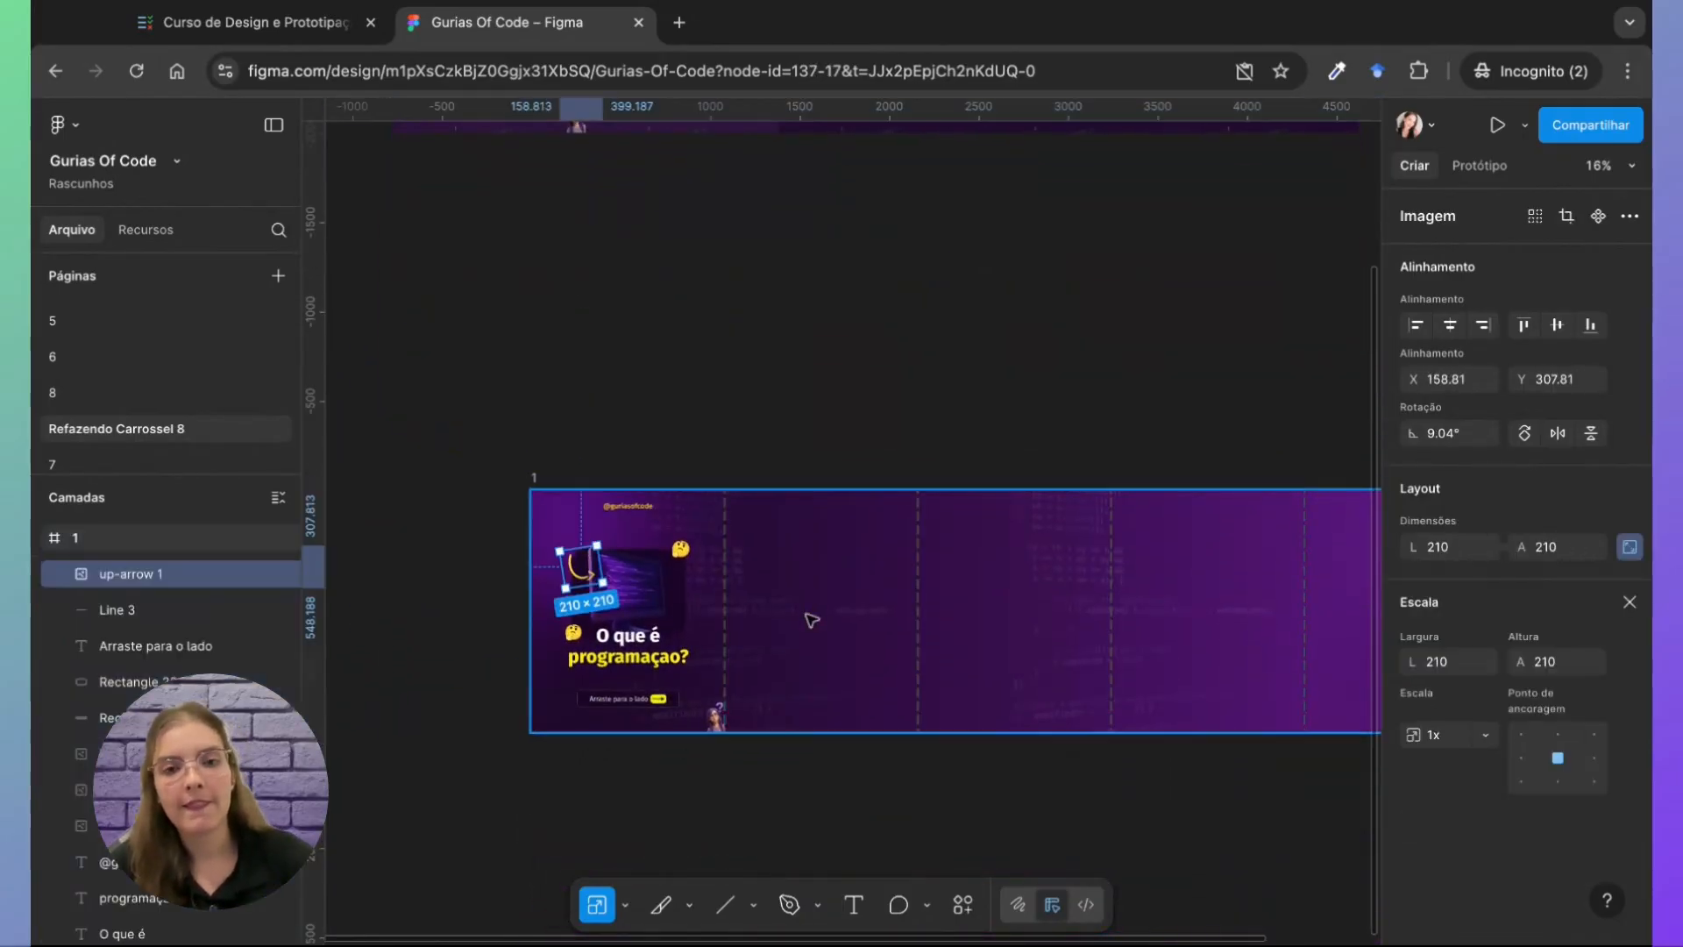
drag(592, 582, 785, 550)
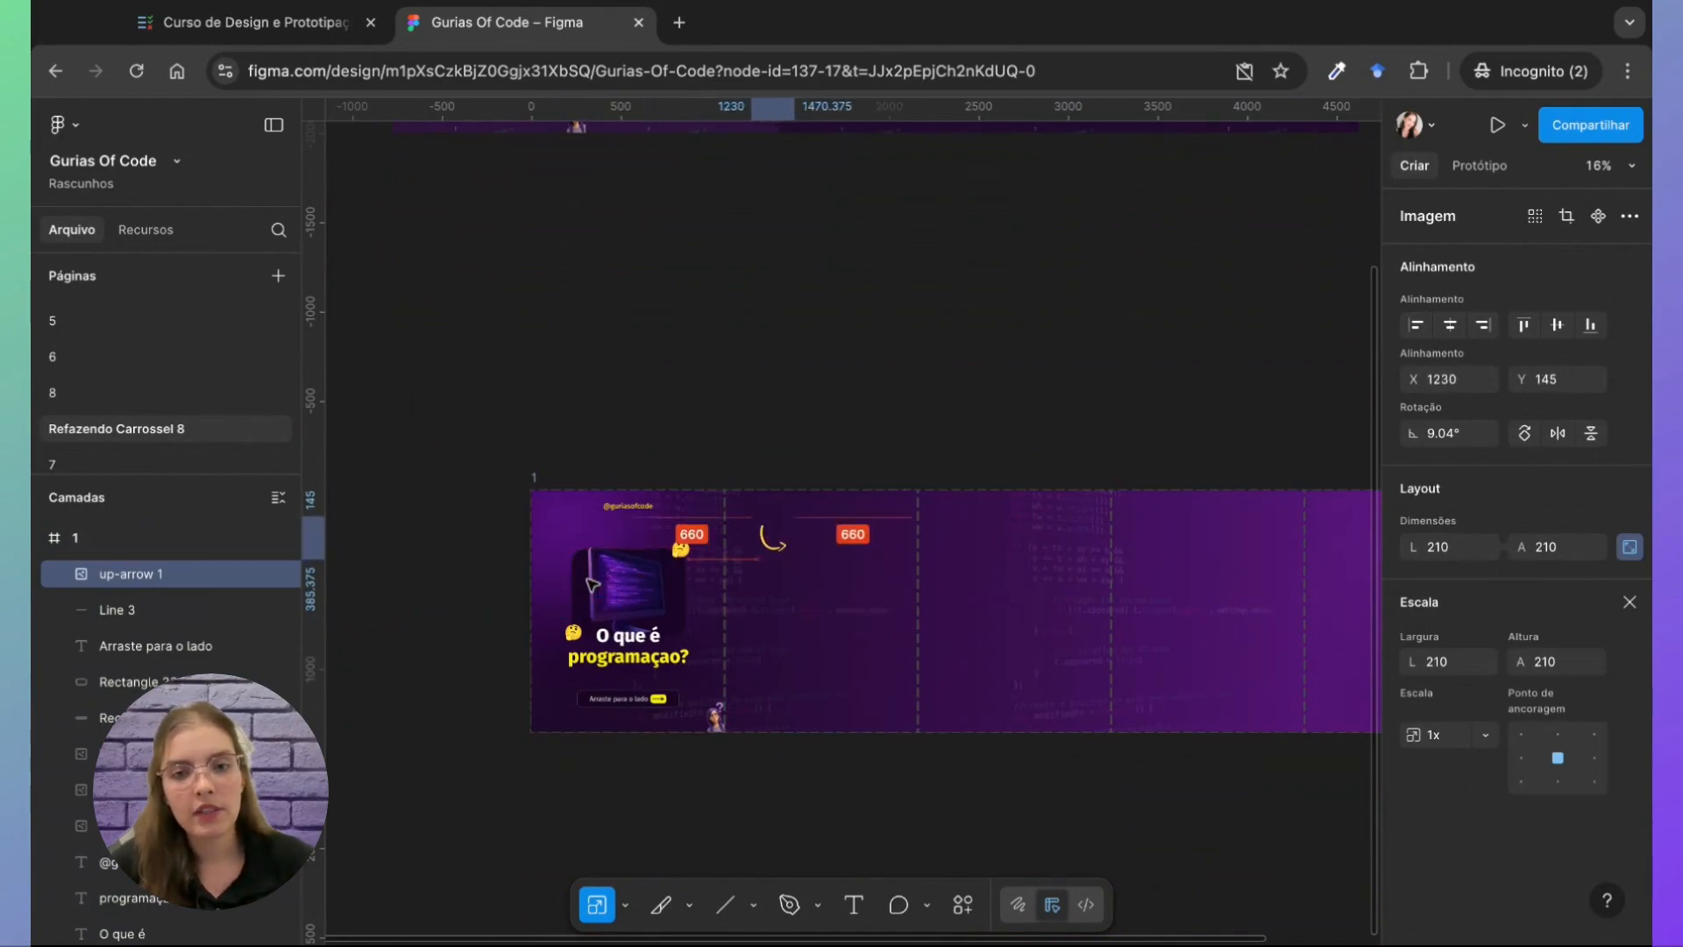
scroll(783, 554, up, 5)
scroll(783, 554, left, 4)
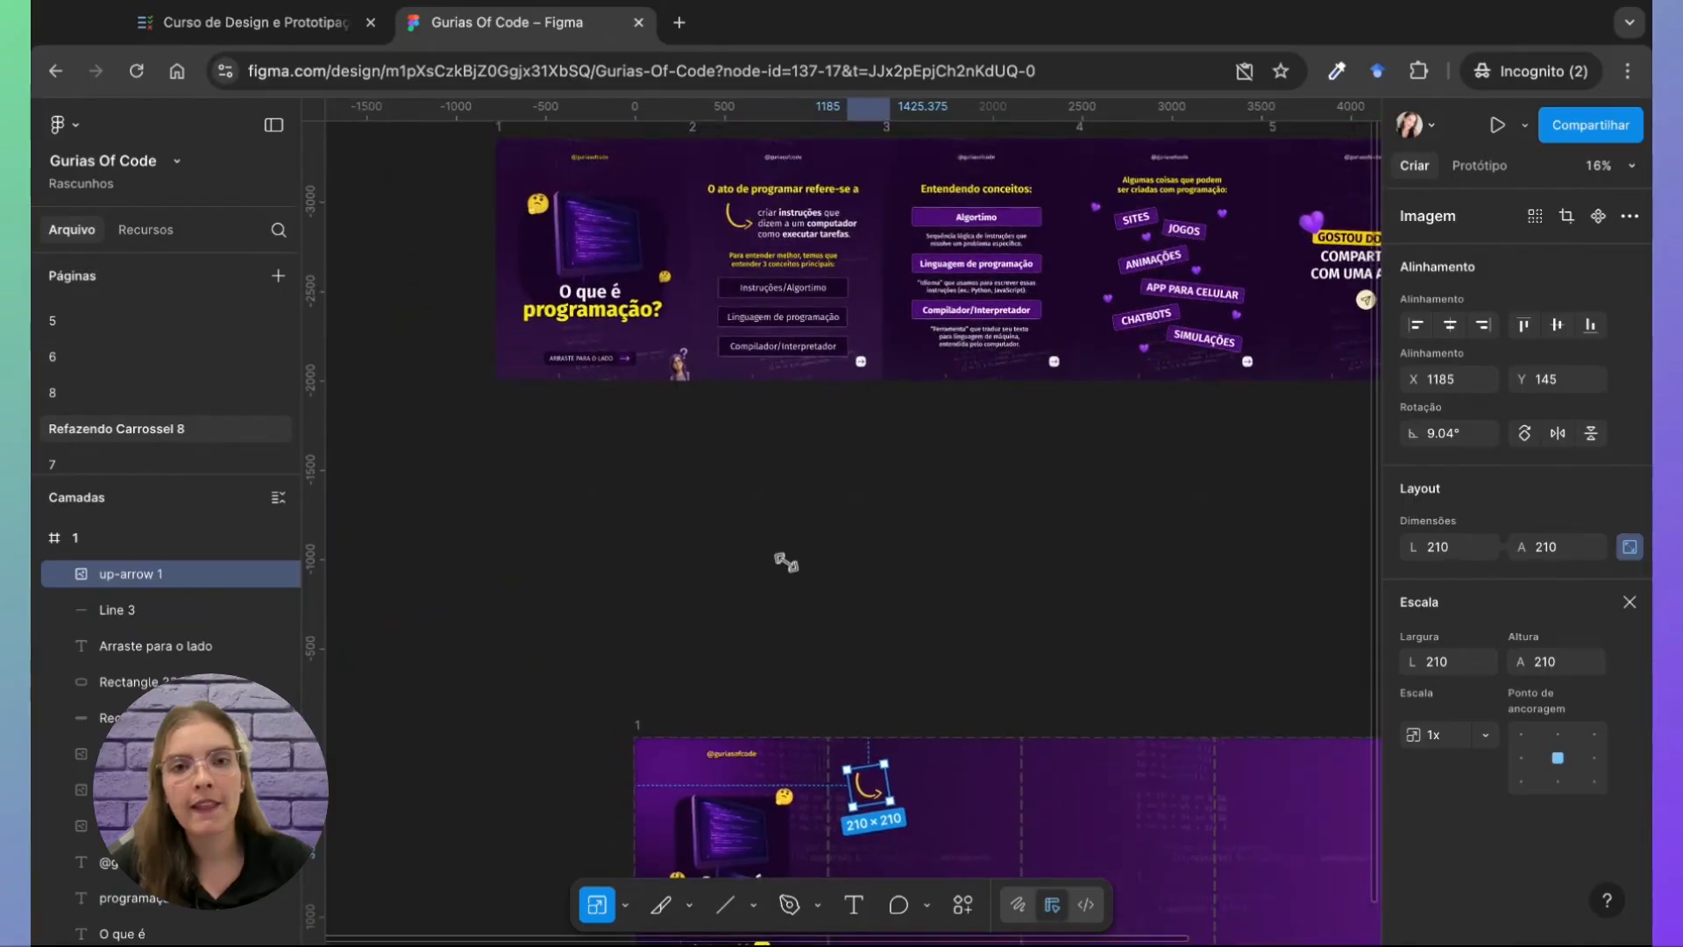
click(787, 562)
Step: Examine the concept boxes, their labels and the arrow button on the original slide 2
scroll(787, 562, up, 3)
scroll(798, 633, up, 4)
scroll(798, 633, right, 1)
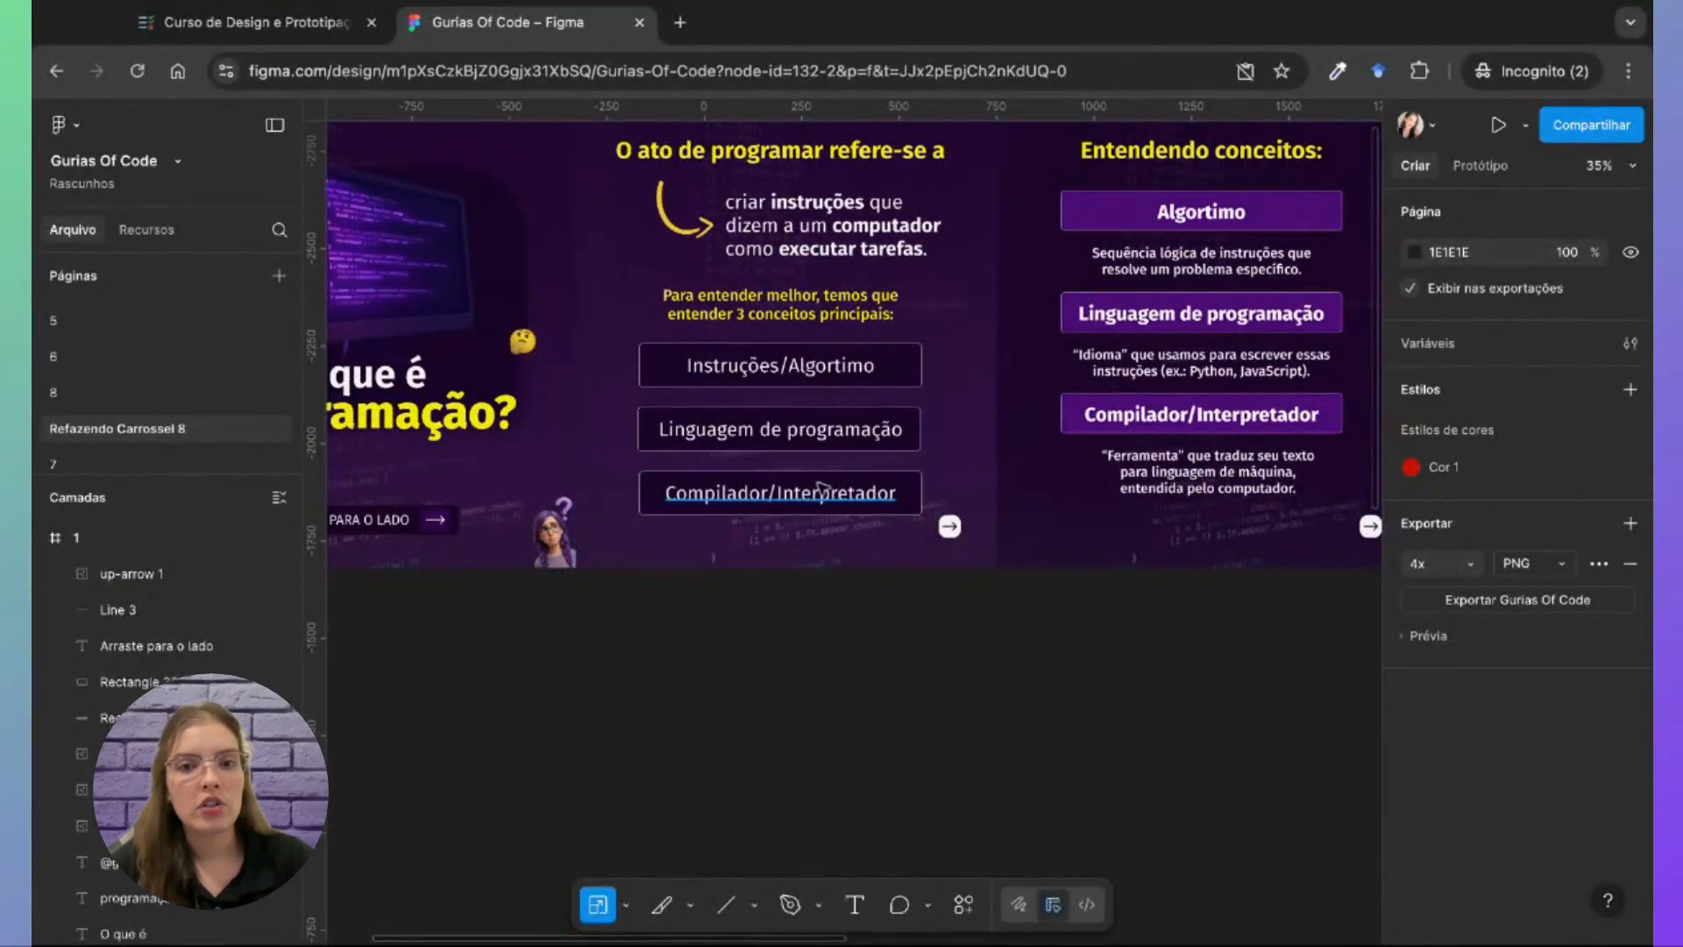
scroll(698, 529, up, 5)
click(550, 495)
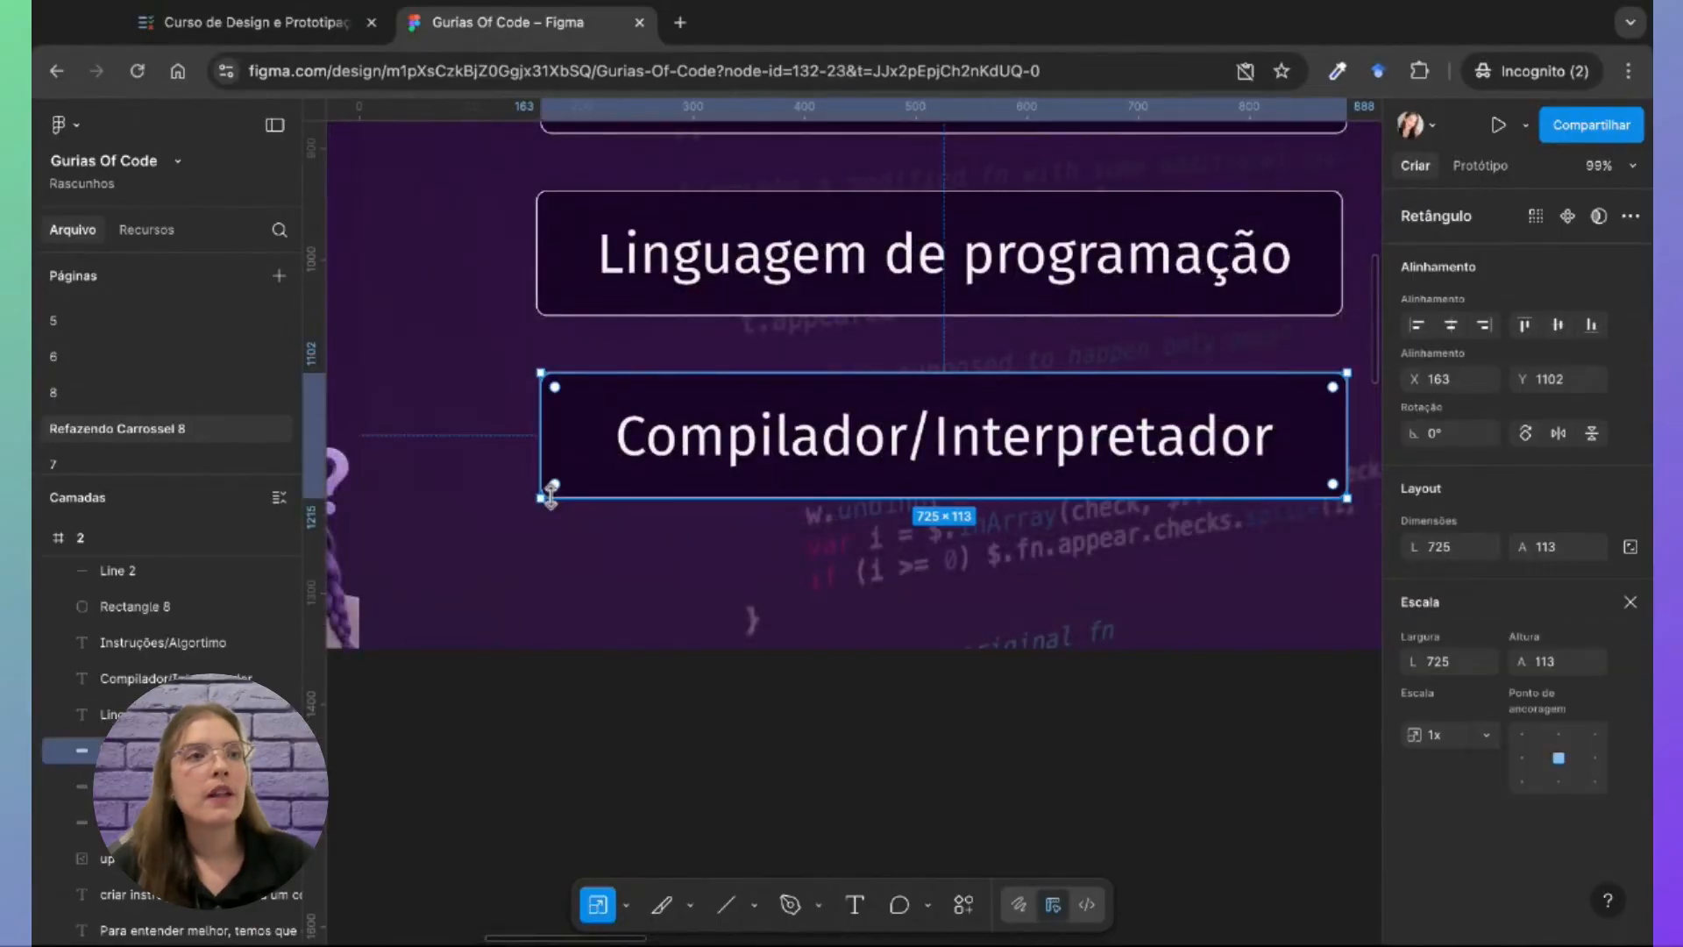
click(637, 461)
scroll(836, 451, up, 3)
scroll(835, 451, right, 2)
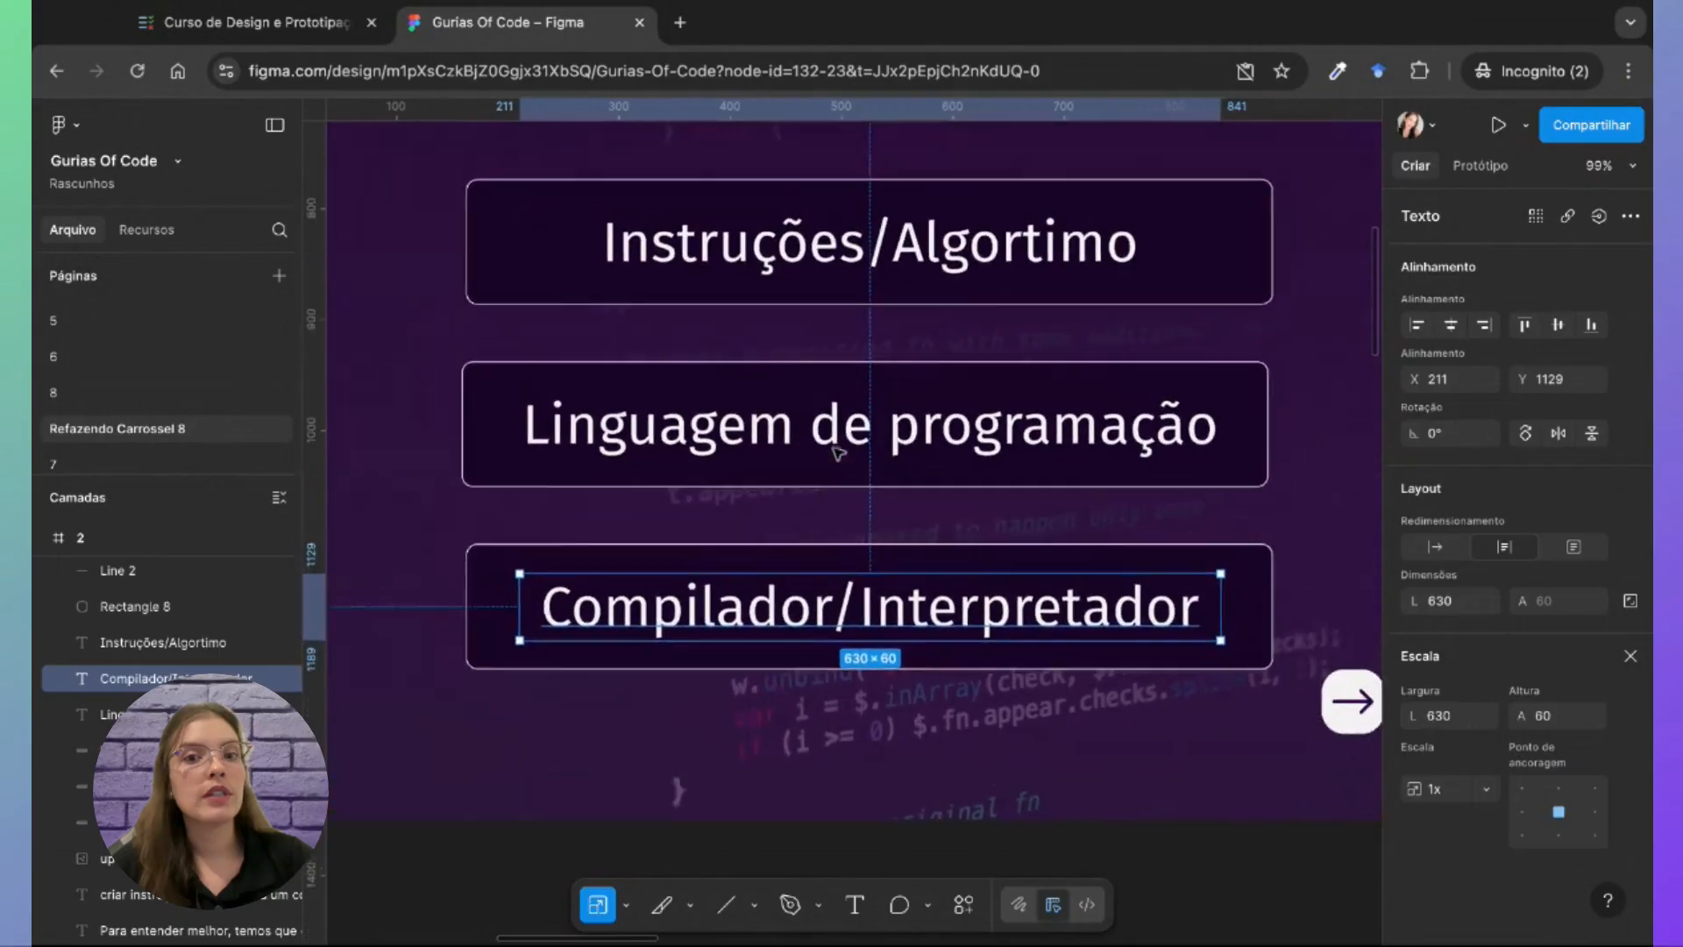
scroll(838, 452, down, 3)
scroll(837, 452, right, 3)
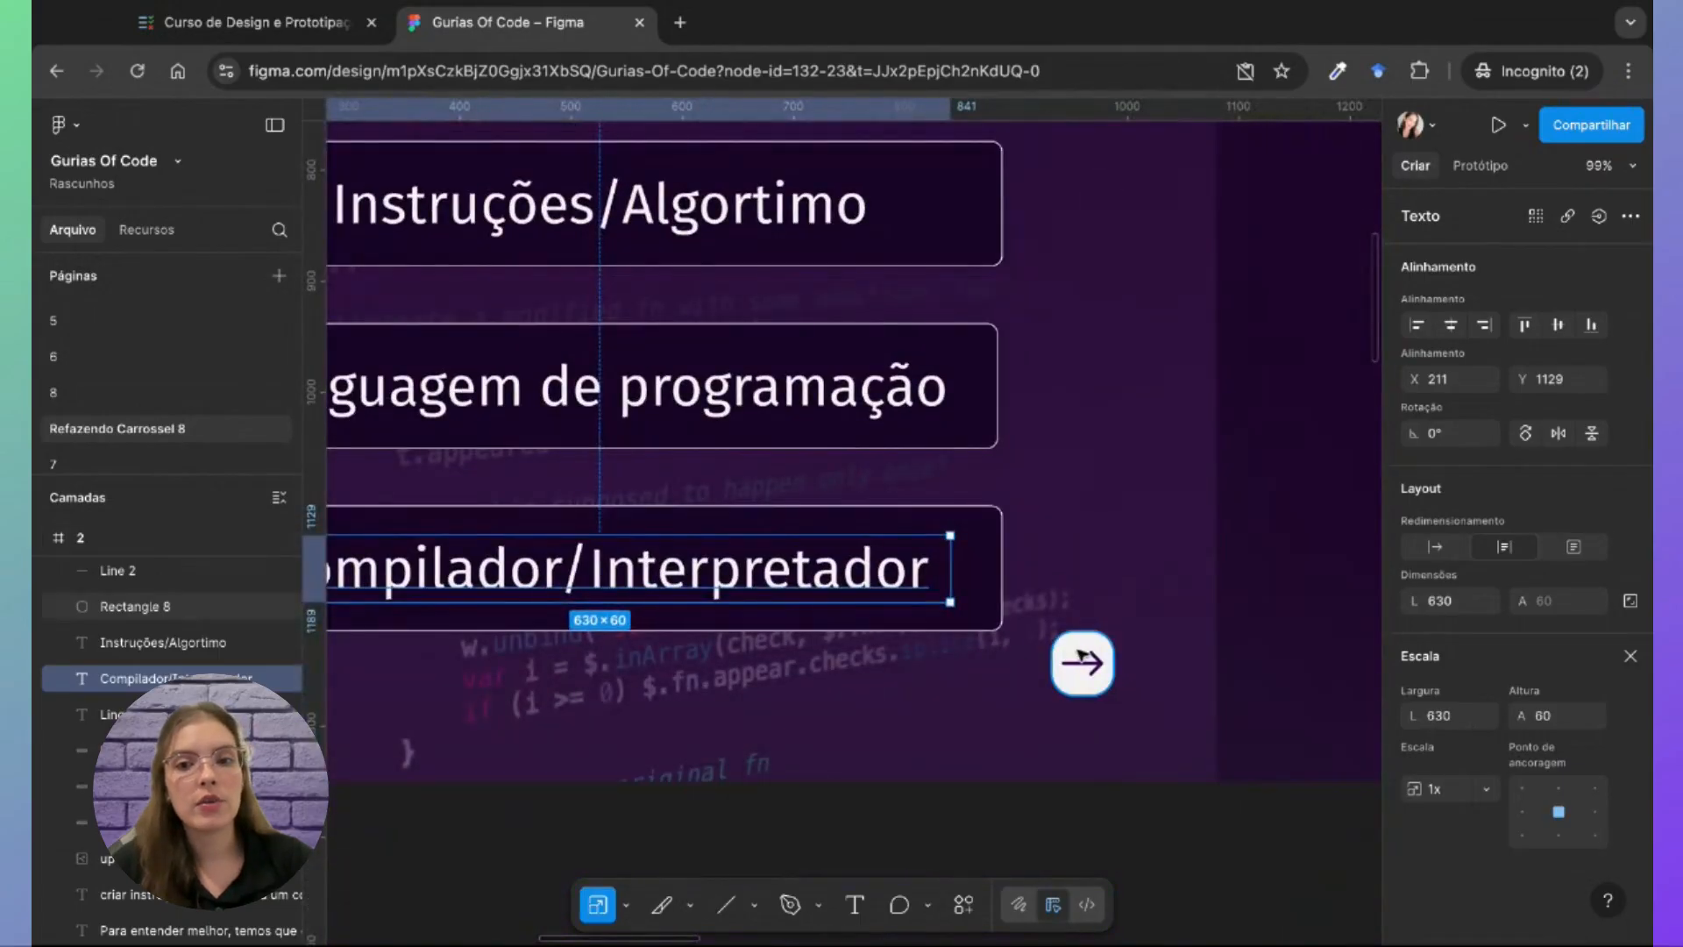
click(1083, 660)
click(1083, 663)
scroll(789, 618, up, 3)
scroll(789, 618, left, 3)
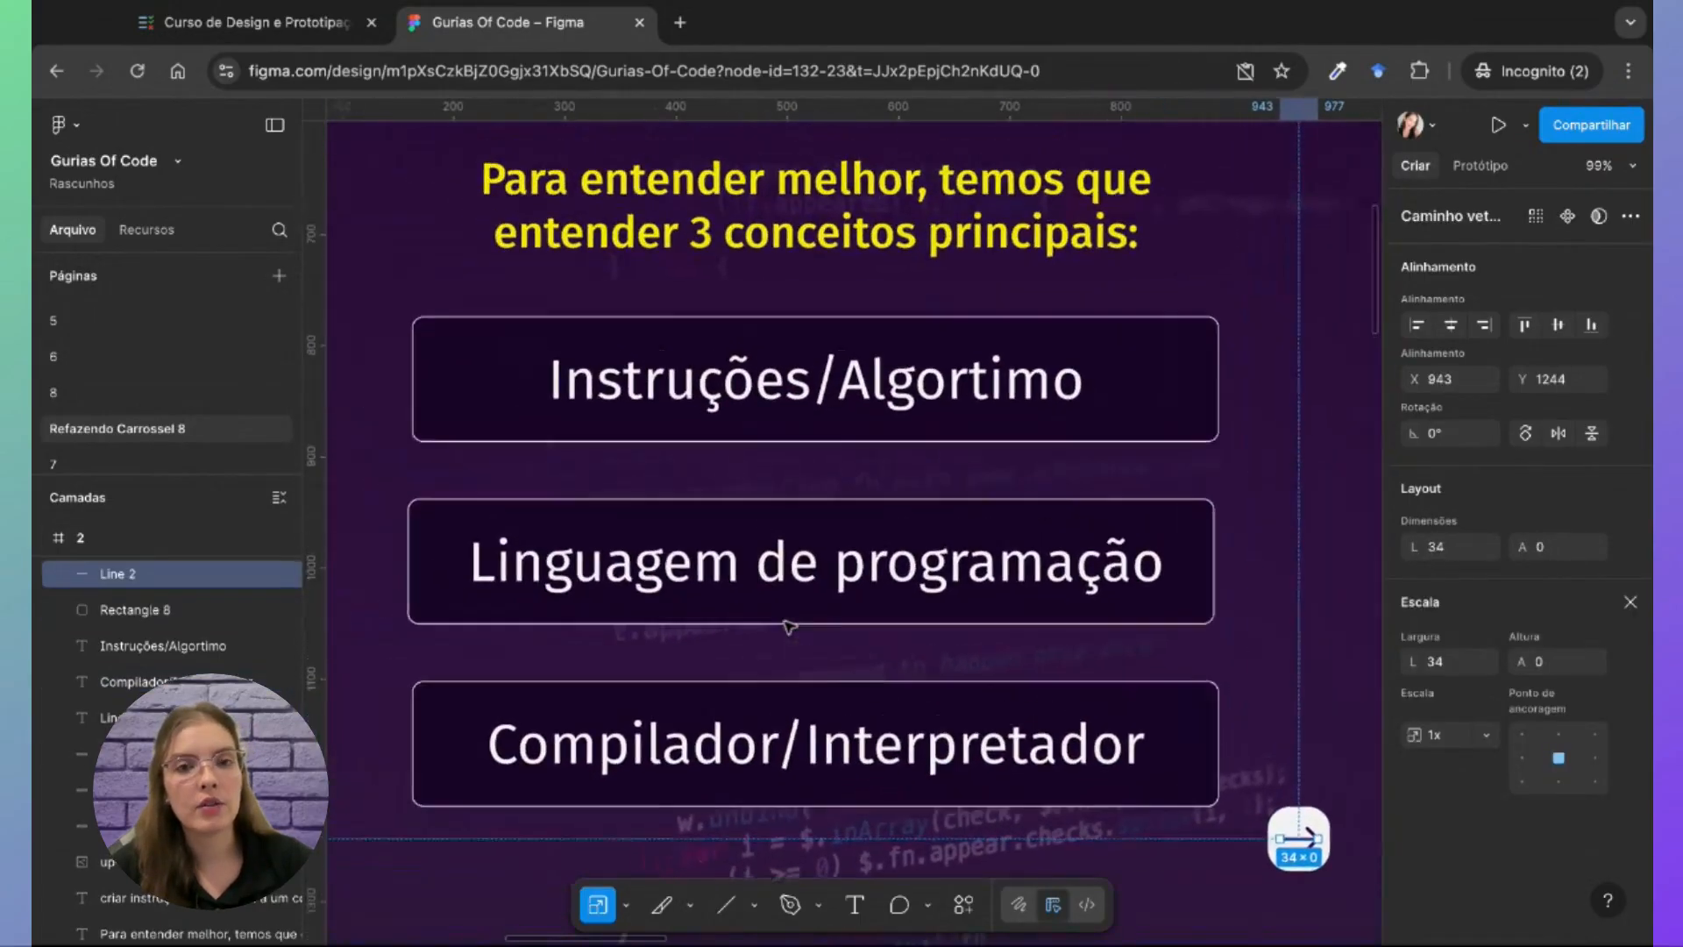
scroll(798, 649, down, 5)
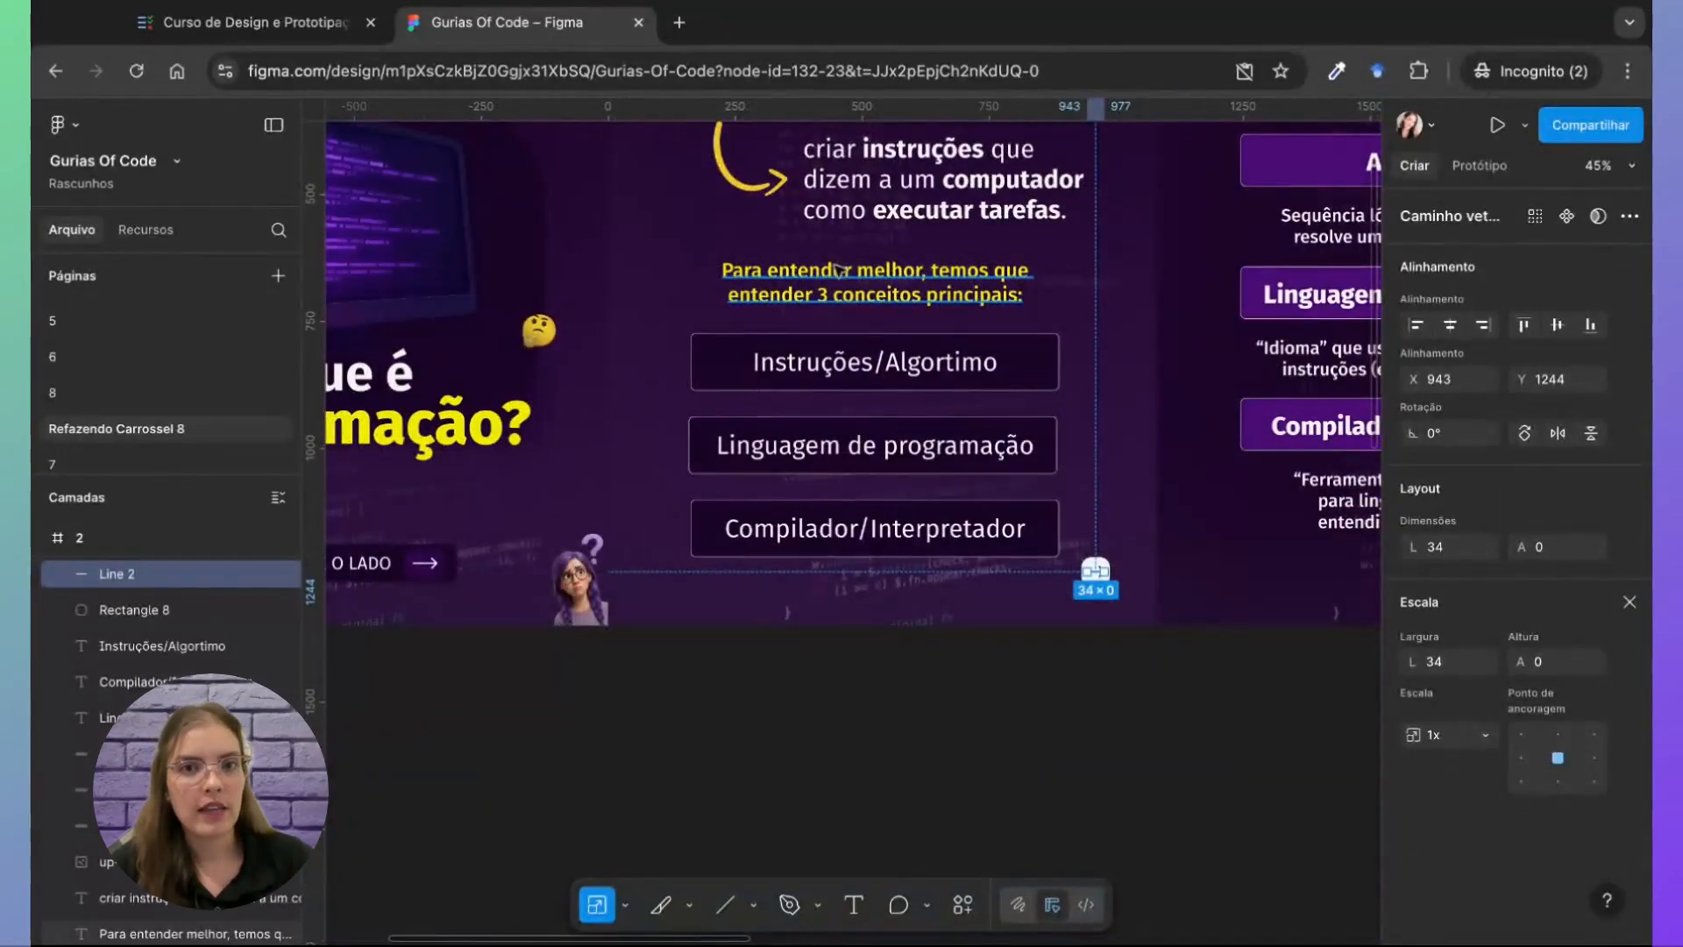
scroll(809, 687, down, 2)
click(995, 707)
drag(1000, 699, 723, 245)
shift+click(884, 234)
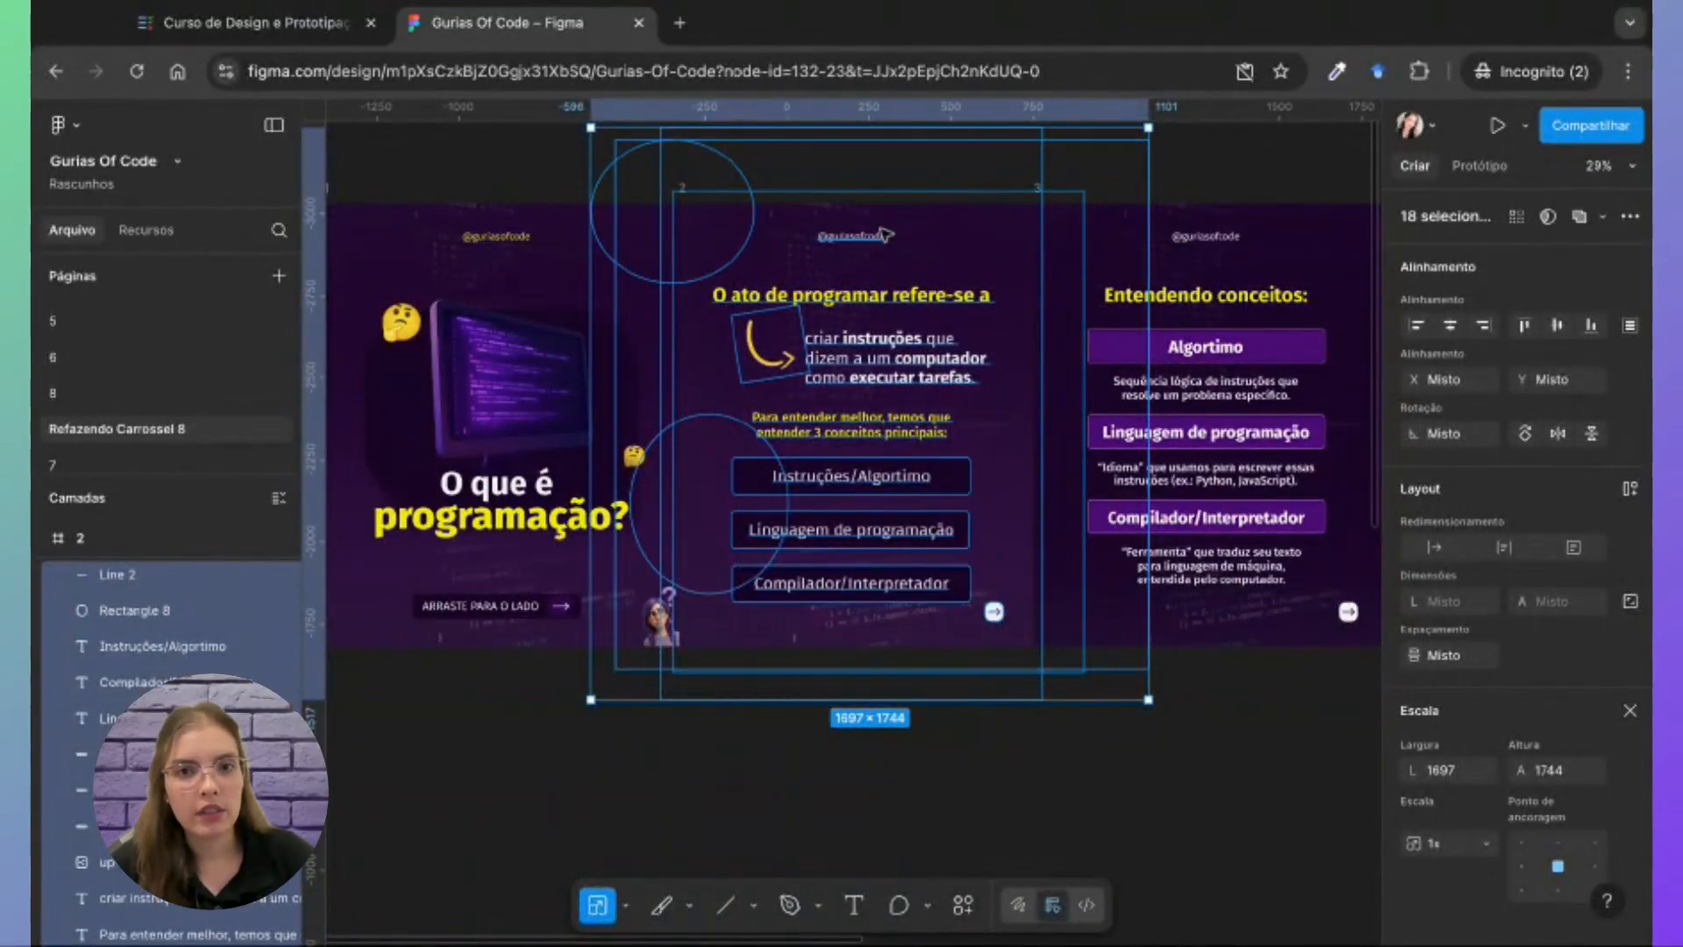
shift+click(881, 237)
shift+click(987, 235)
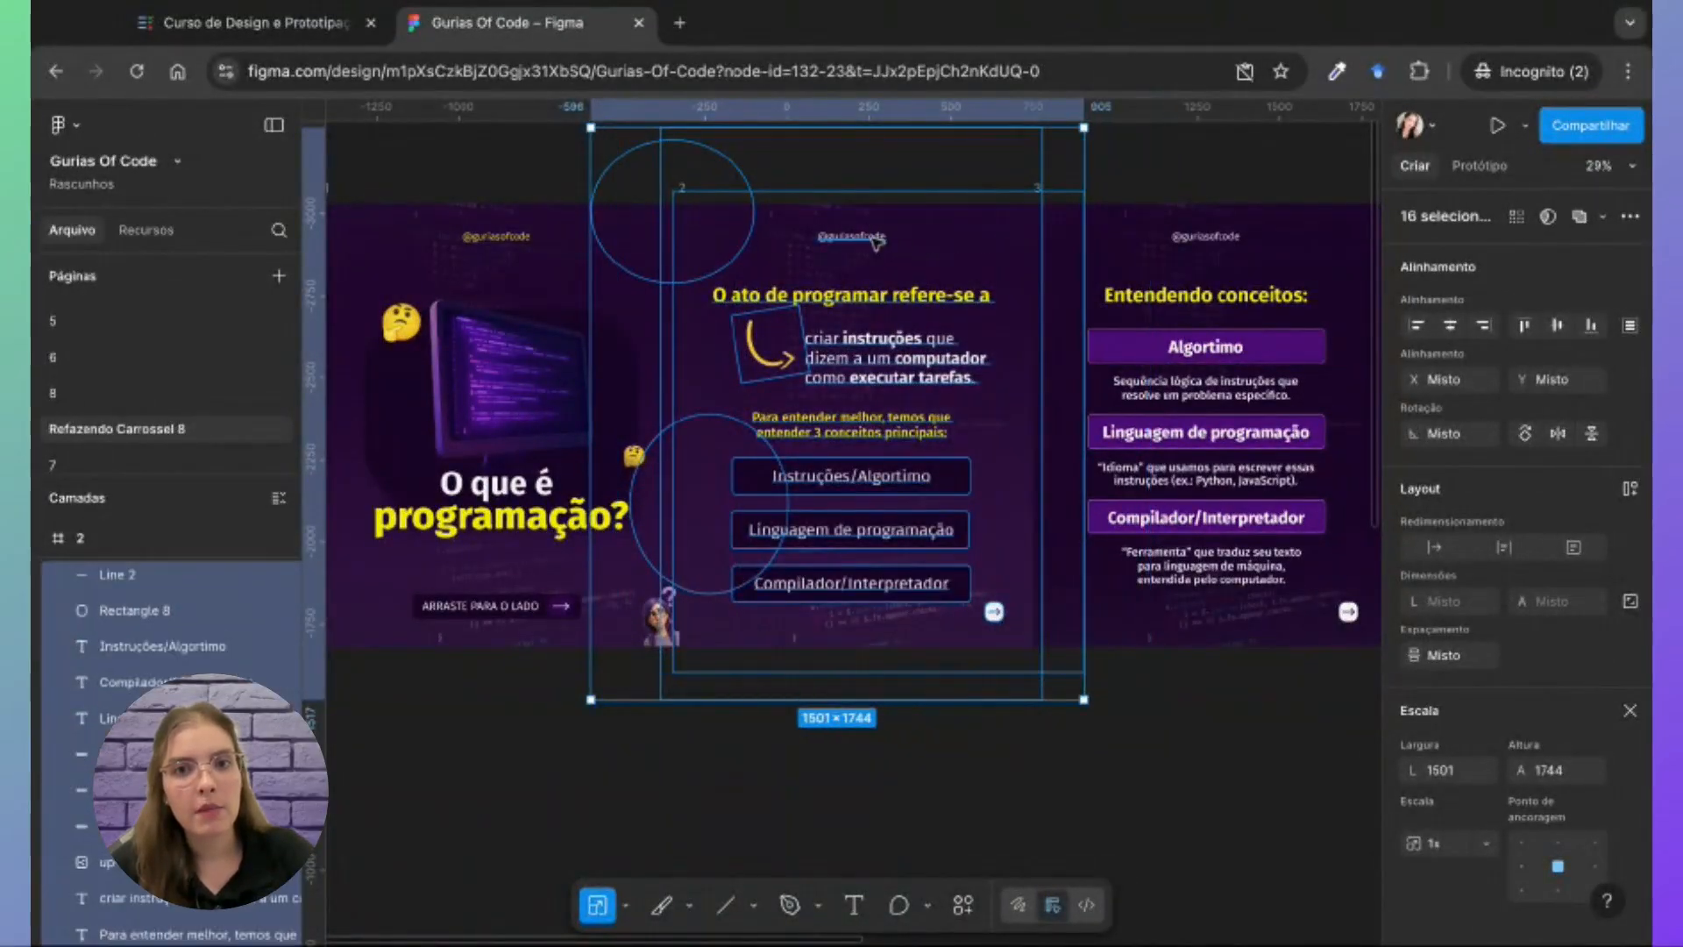
shift+click(872, 238)
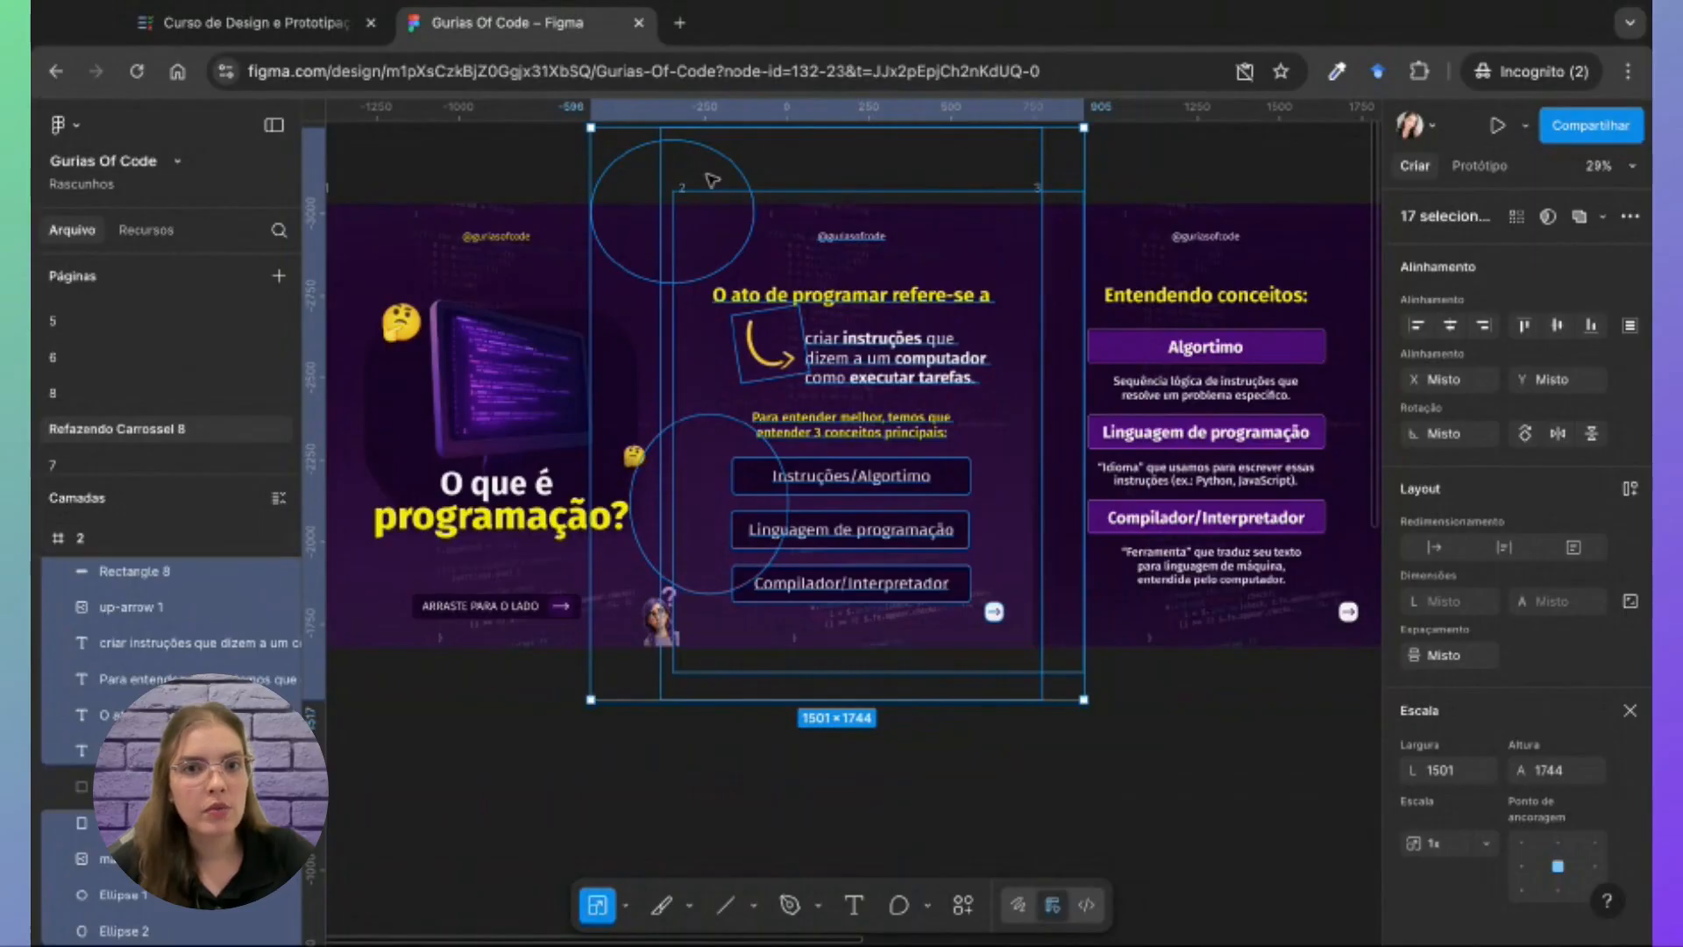
click(701, 554)
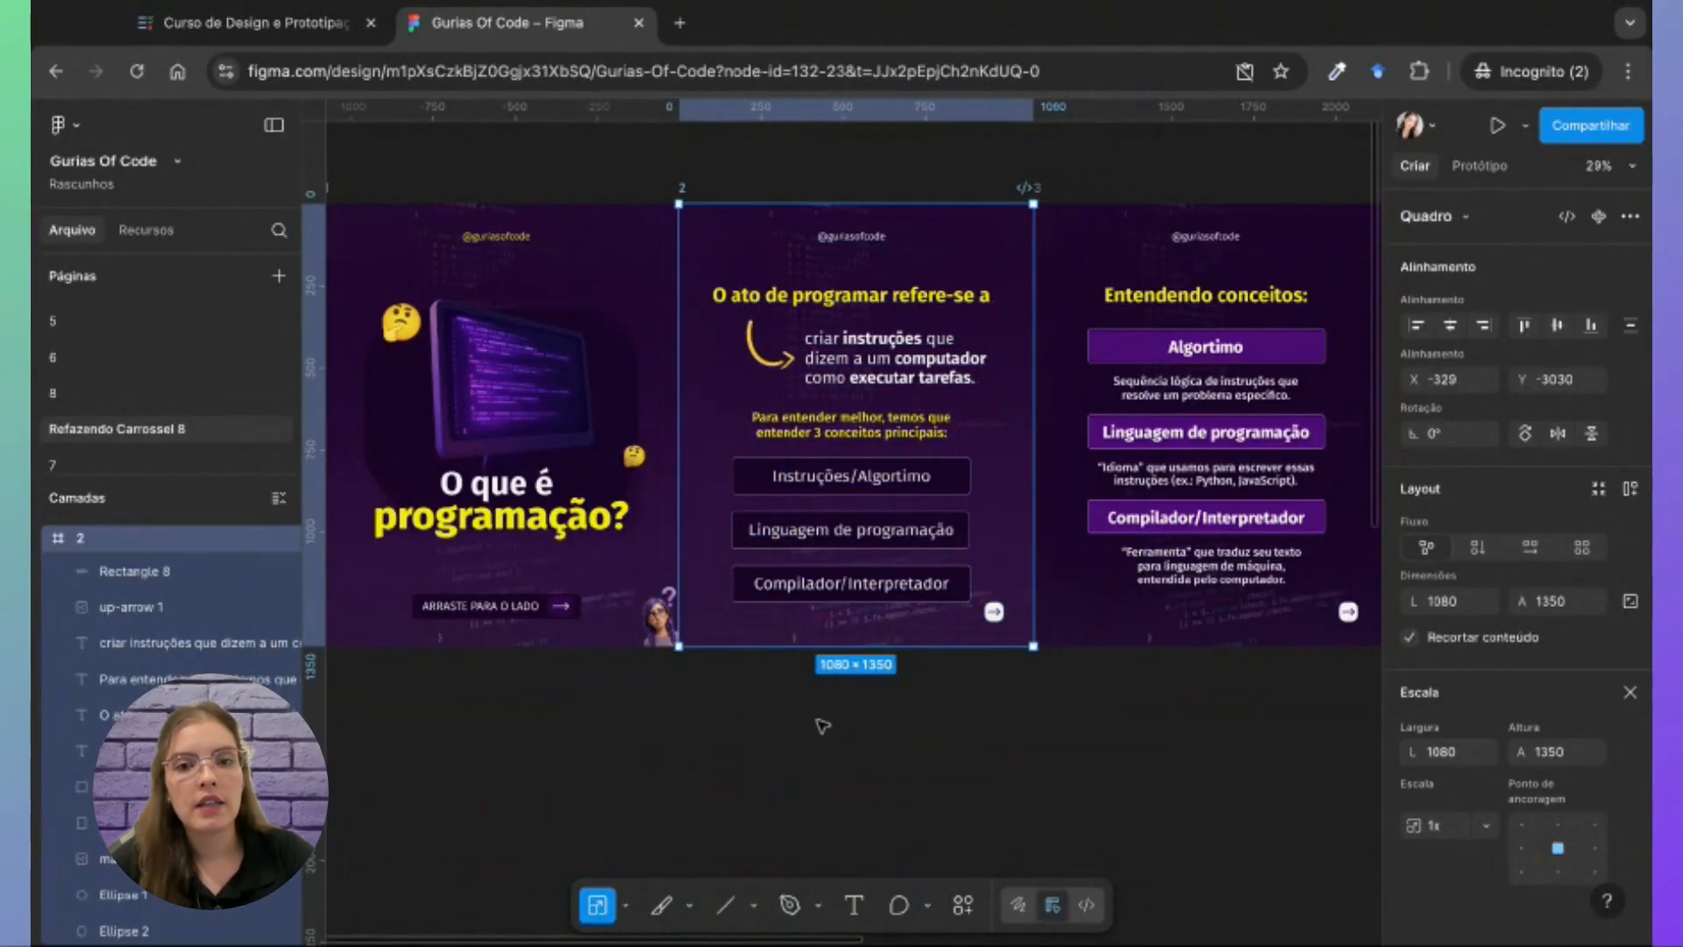
Step: Select the original slide 2's arrow button, three concept boxes with their labels, and the "Para entender melhor" text
scroll(955, 664, up, 5)
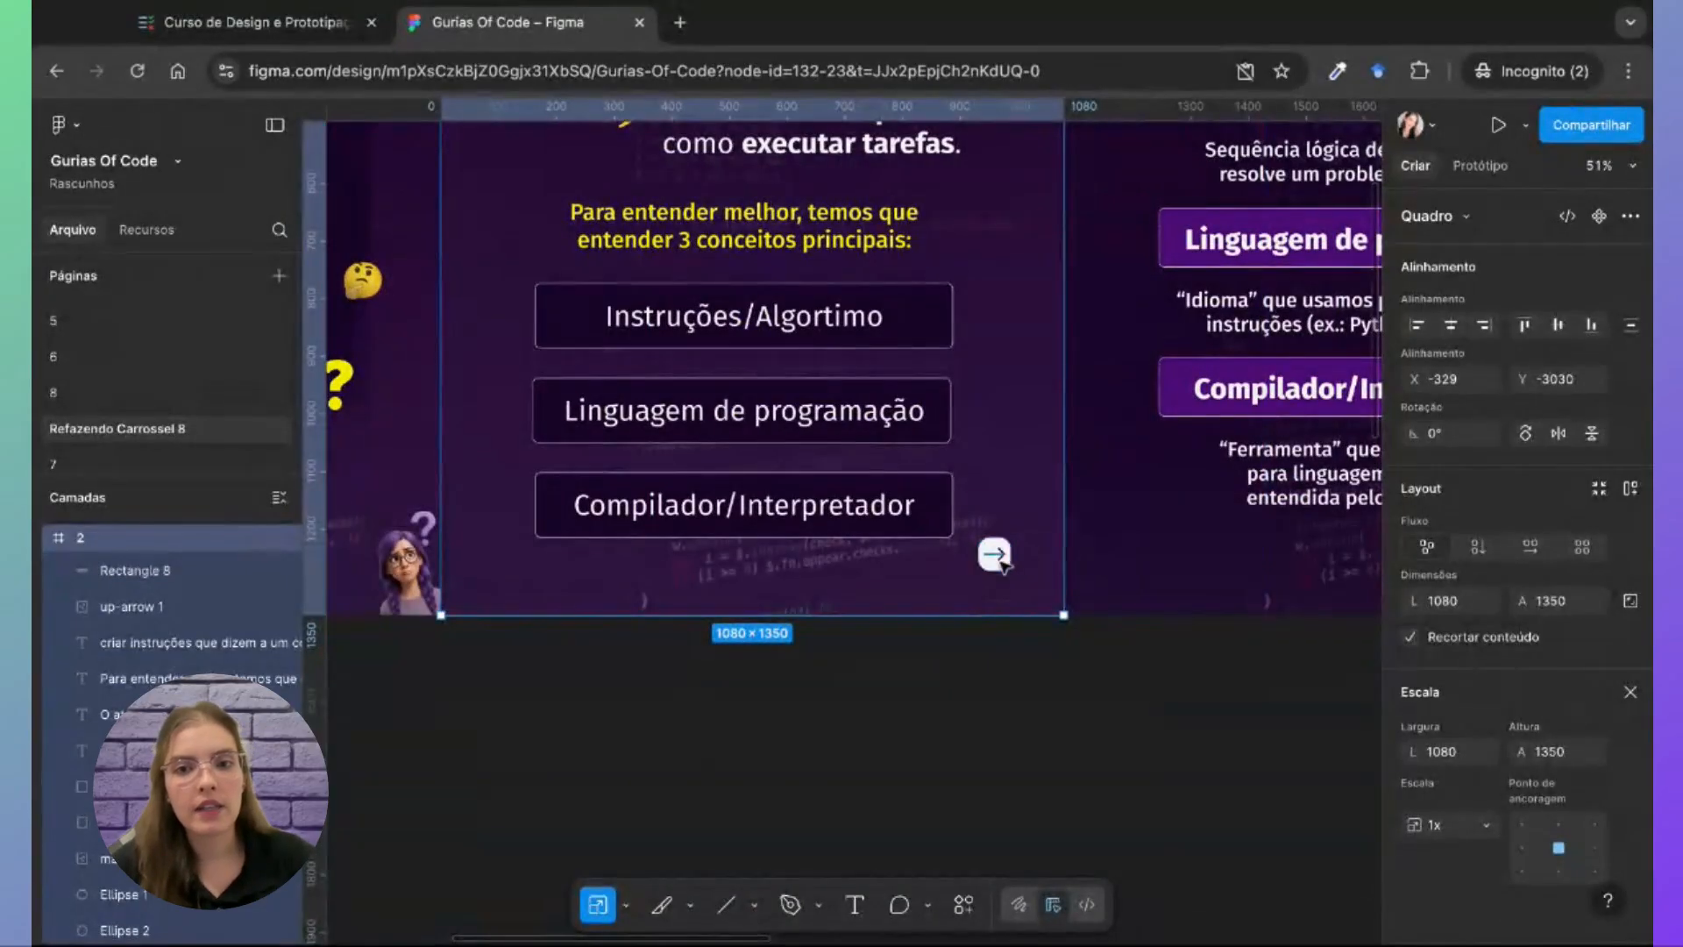
click(996, 559)
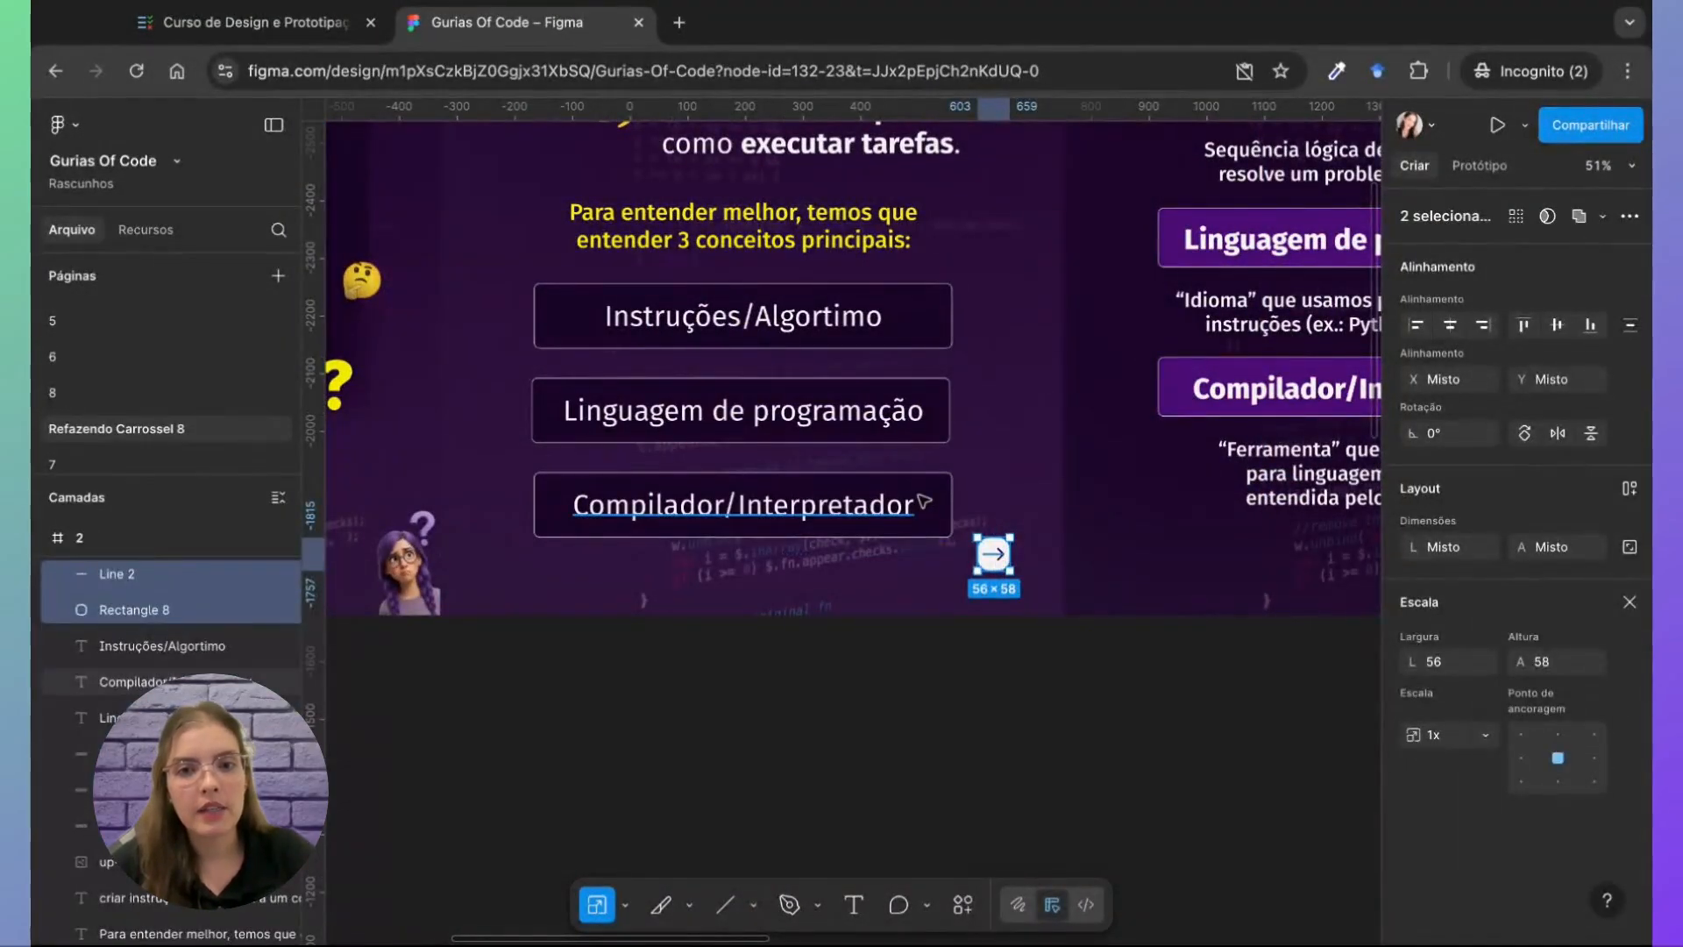
shift+click(894, 514)
shift+click(883, 514)
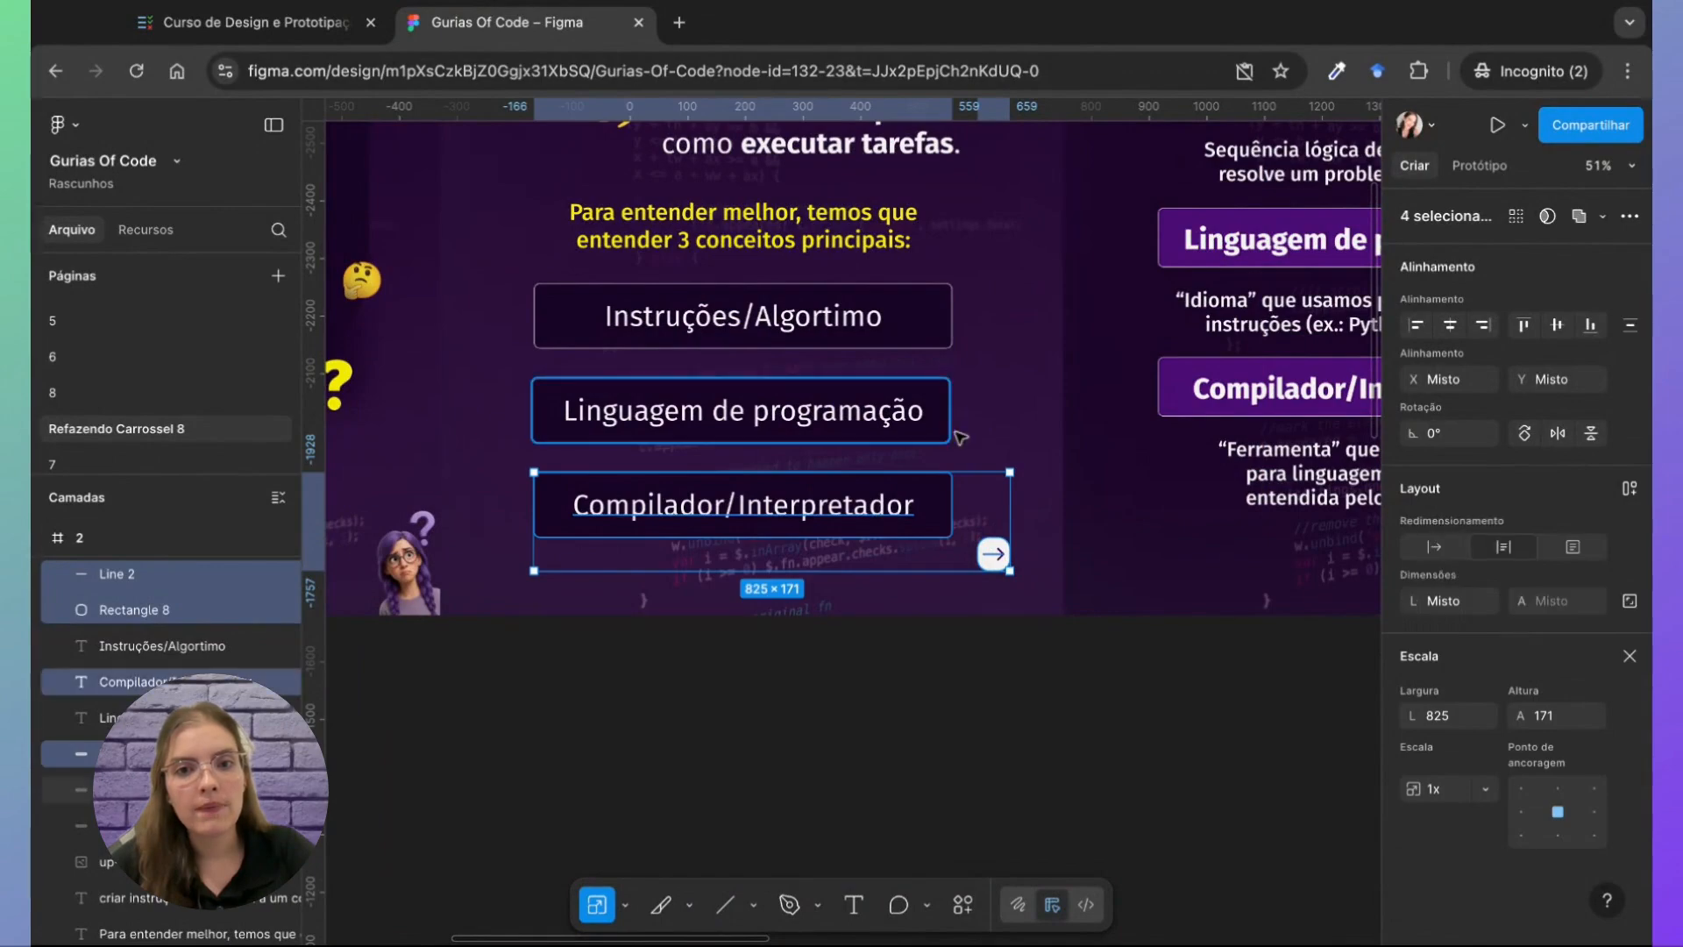
shift+click(901, 419)
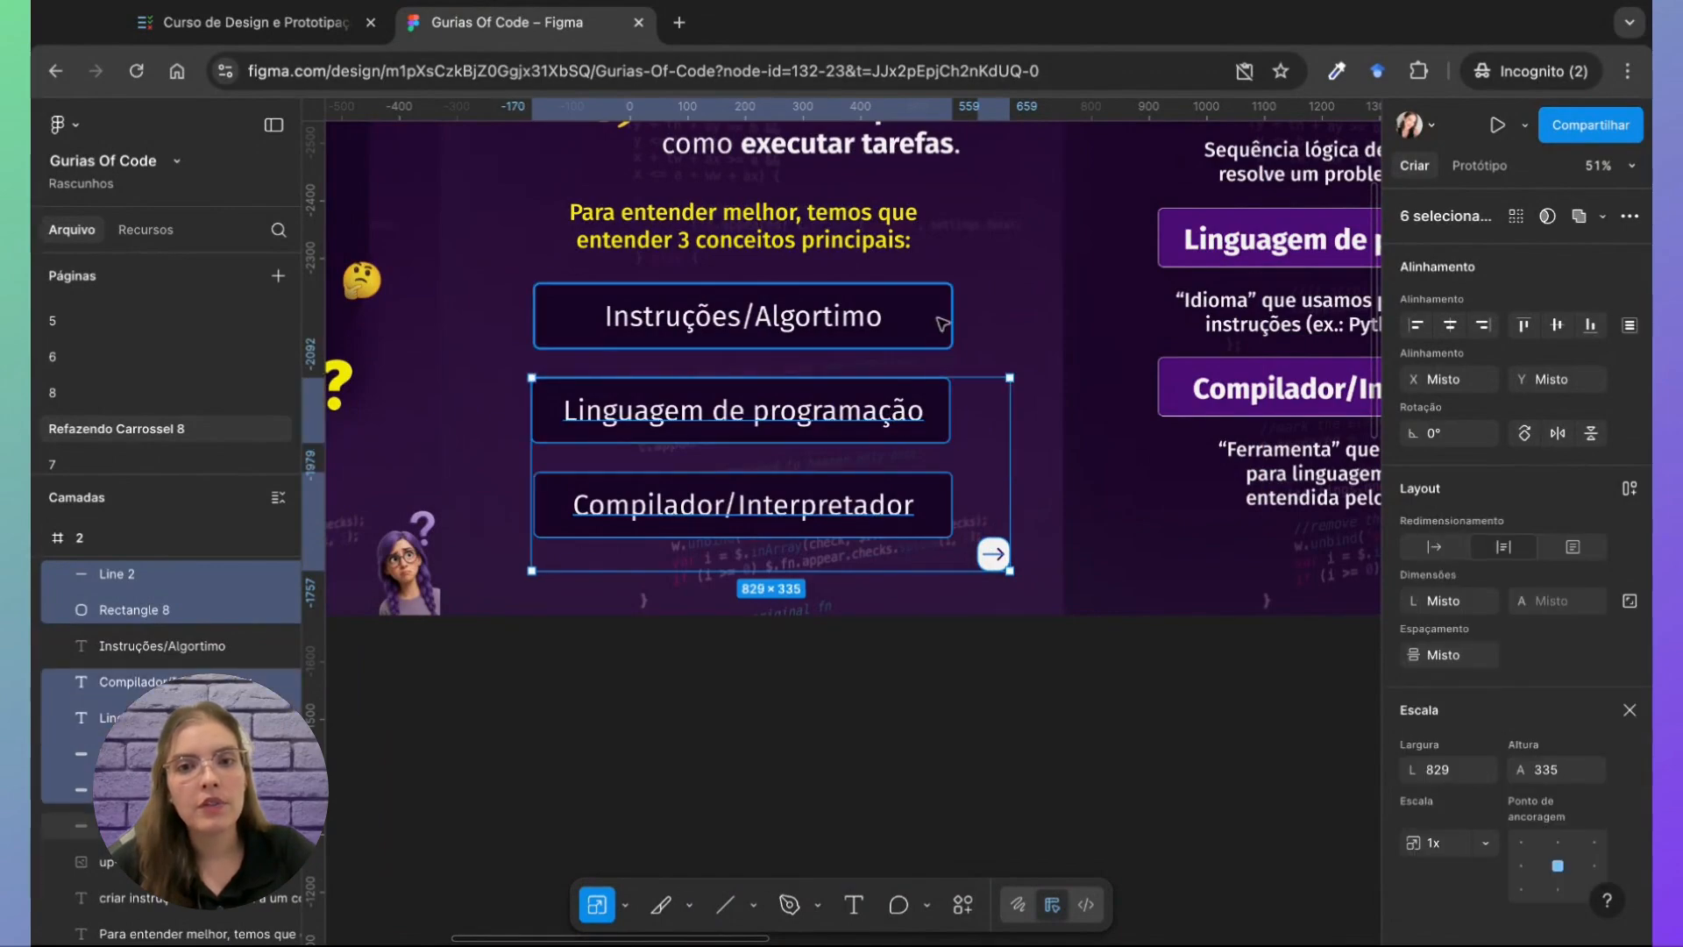
shift+click(850, 320)
shift+click(850, 249)
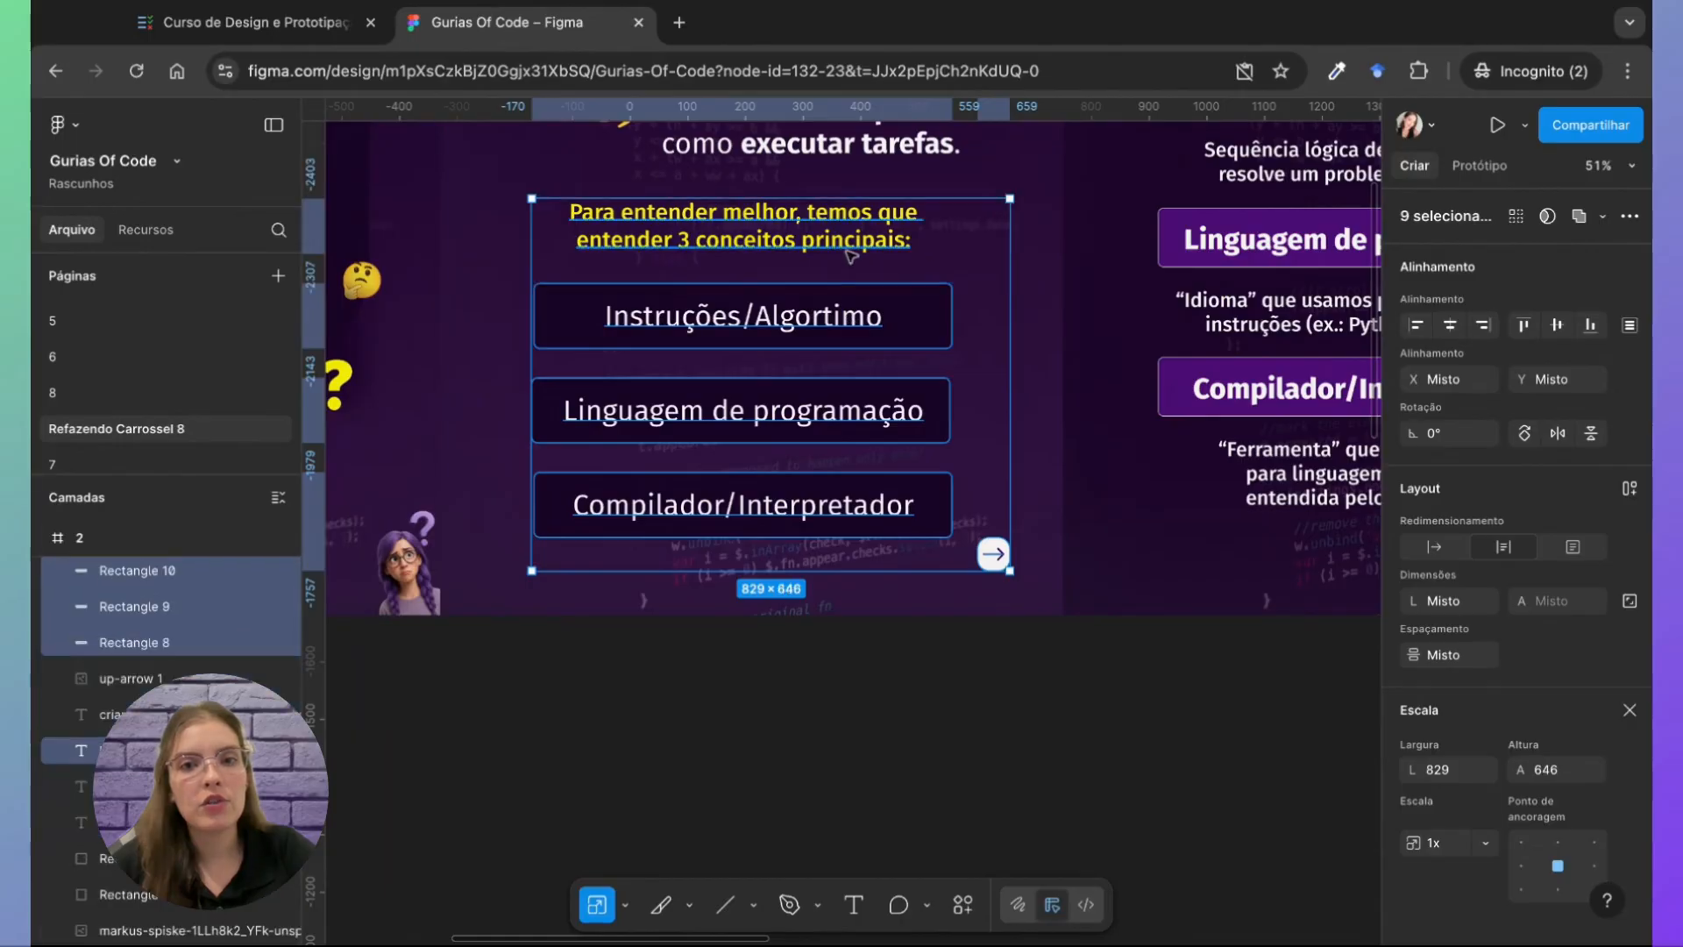
scroll(850, 255, left, 5)
scroll(849, 256, up, 3)
scroll(849, 255, right, 4)
scroll(848, 255, up, 3)
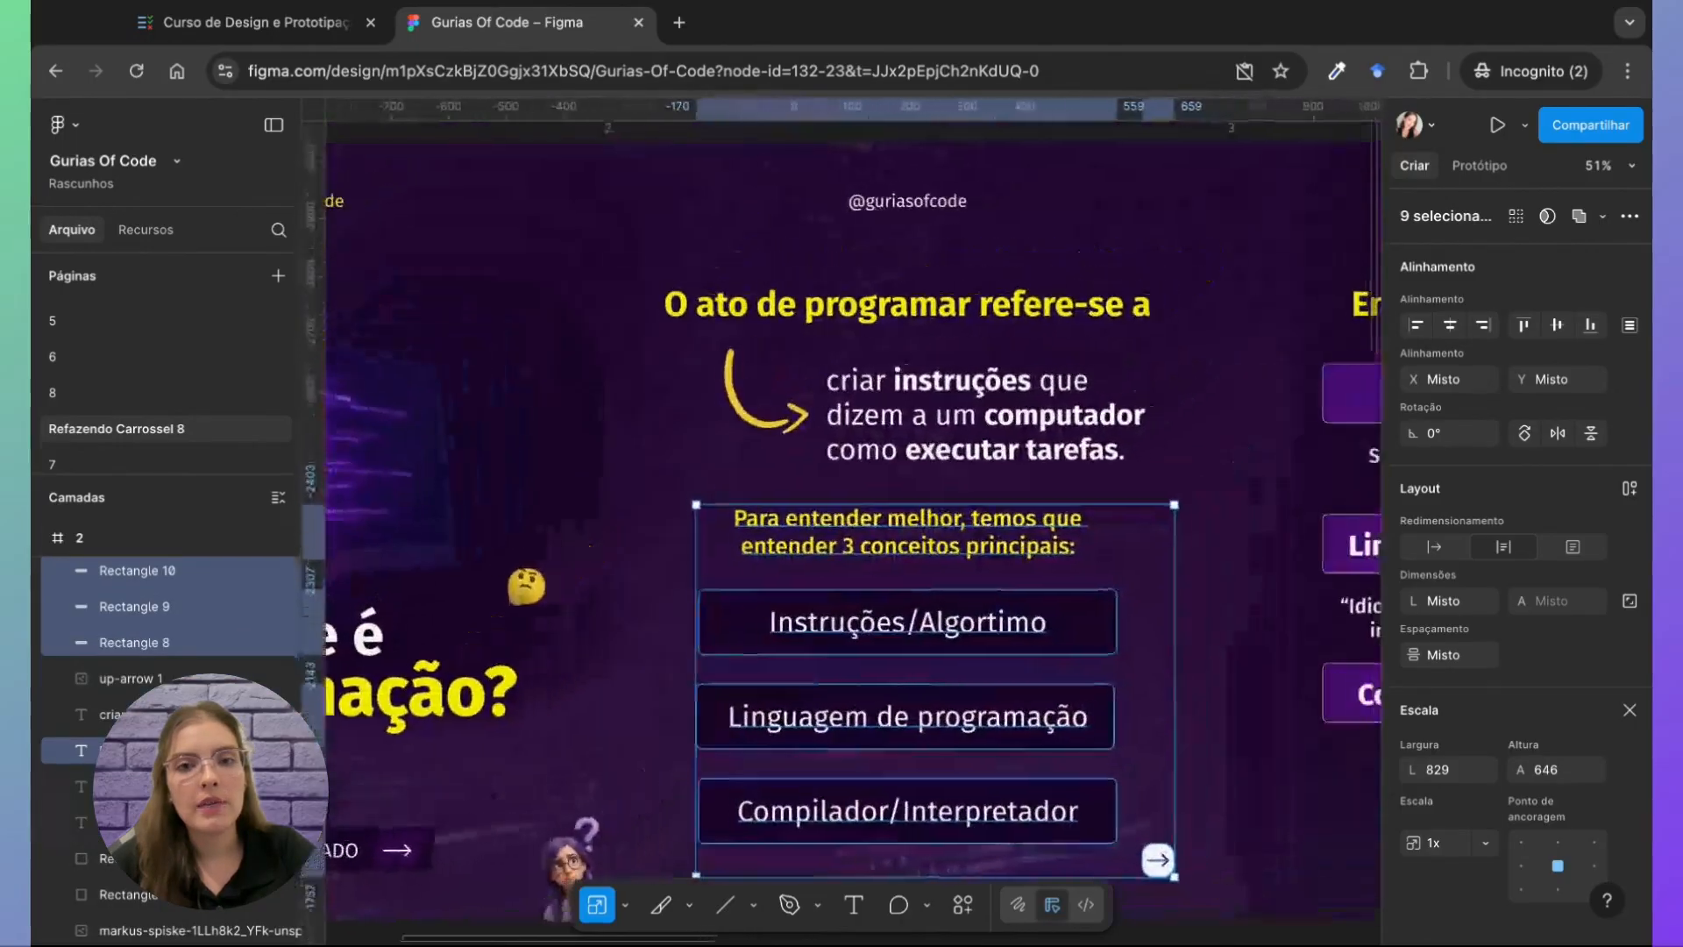
shift+click(715, 357)
shift+click(659, 368)
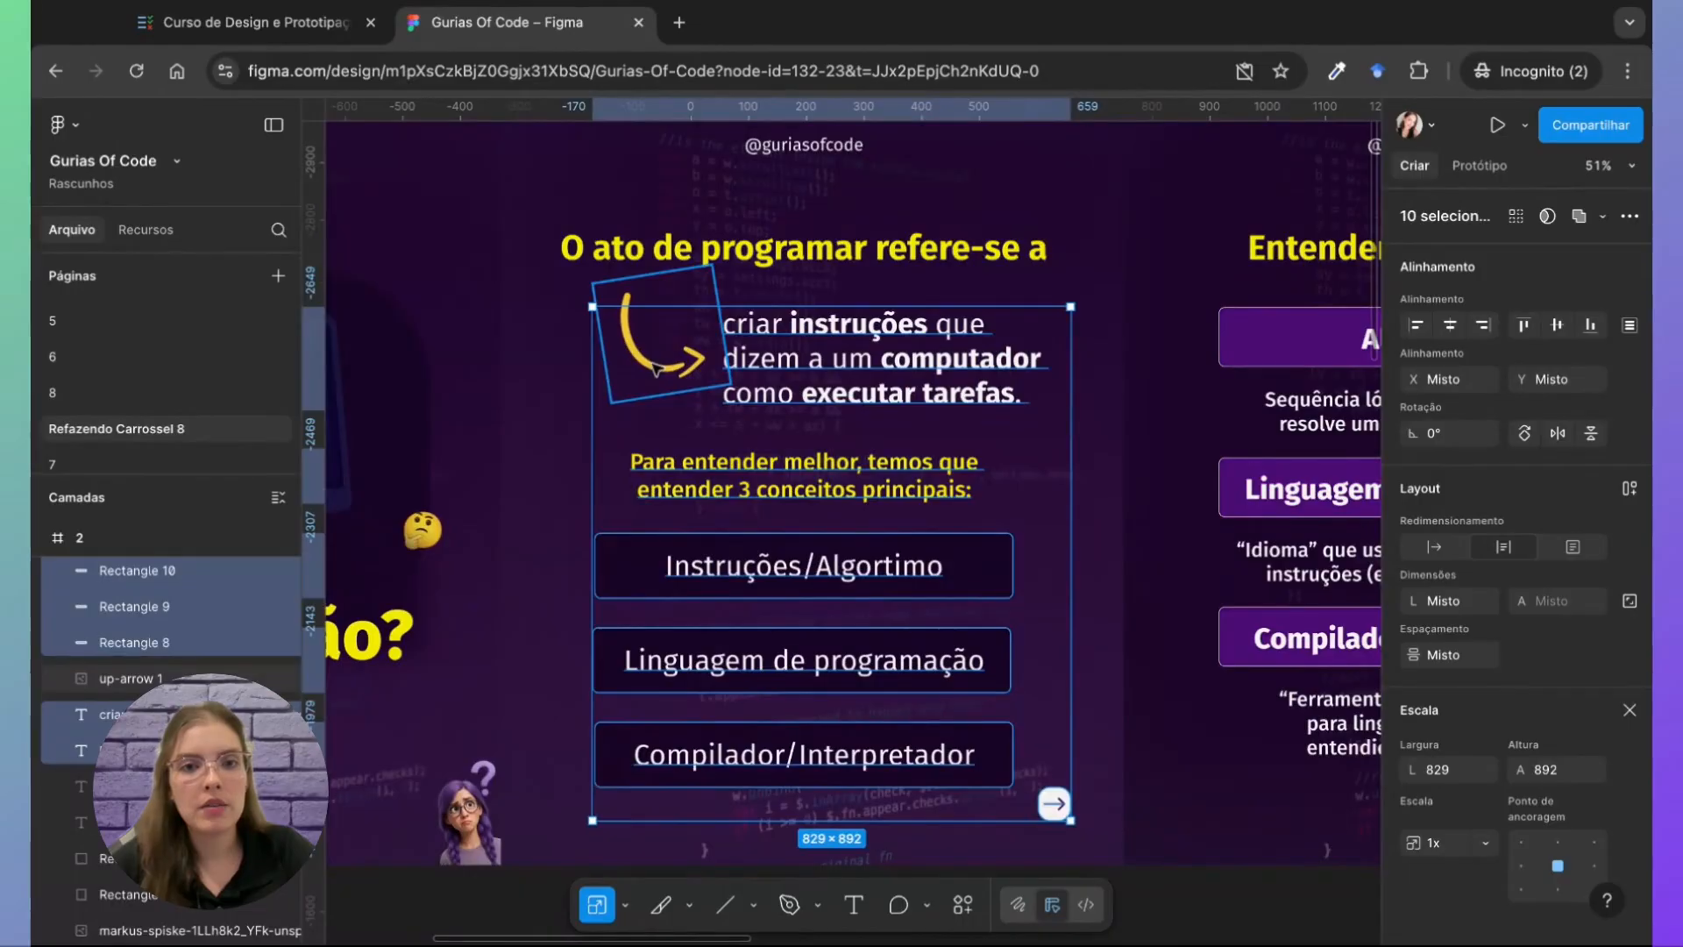
shift+click(778, 254)
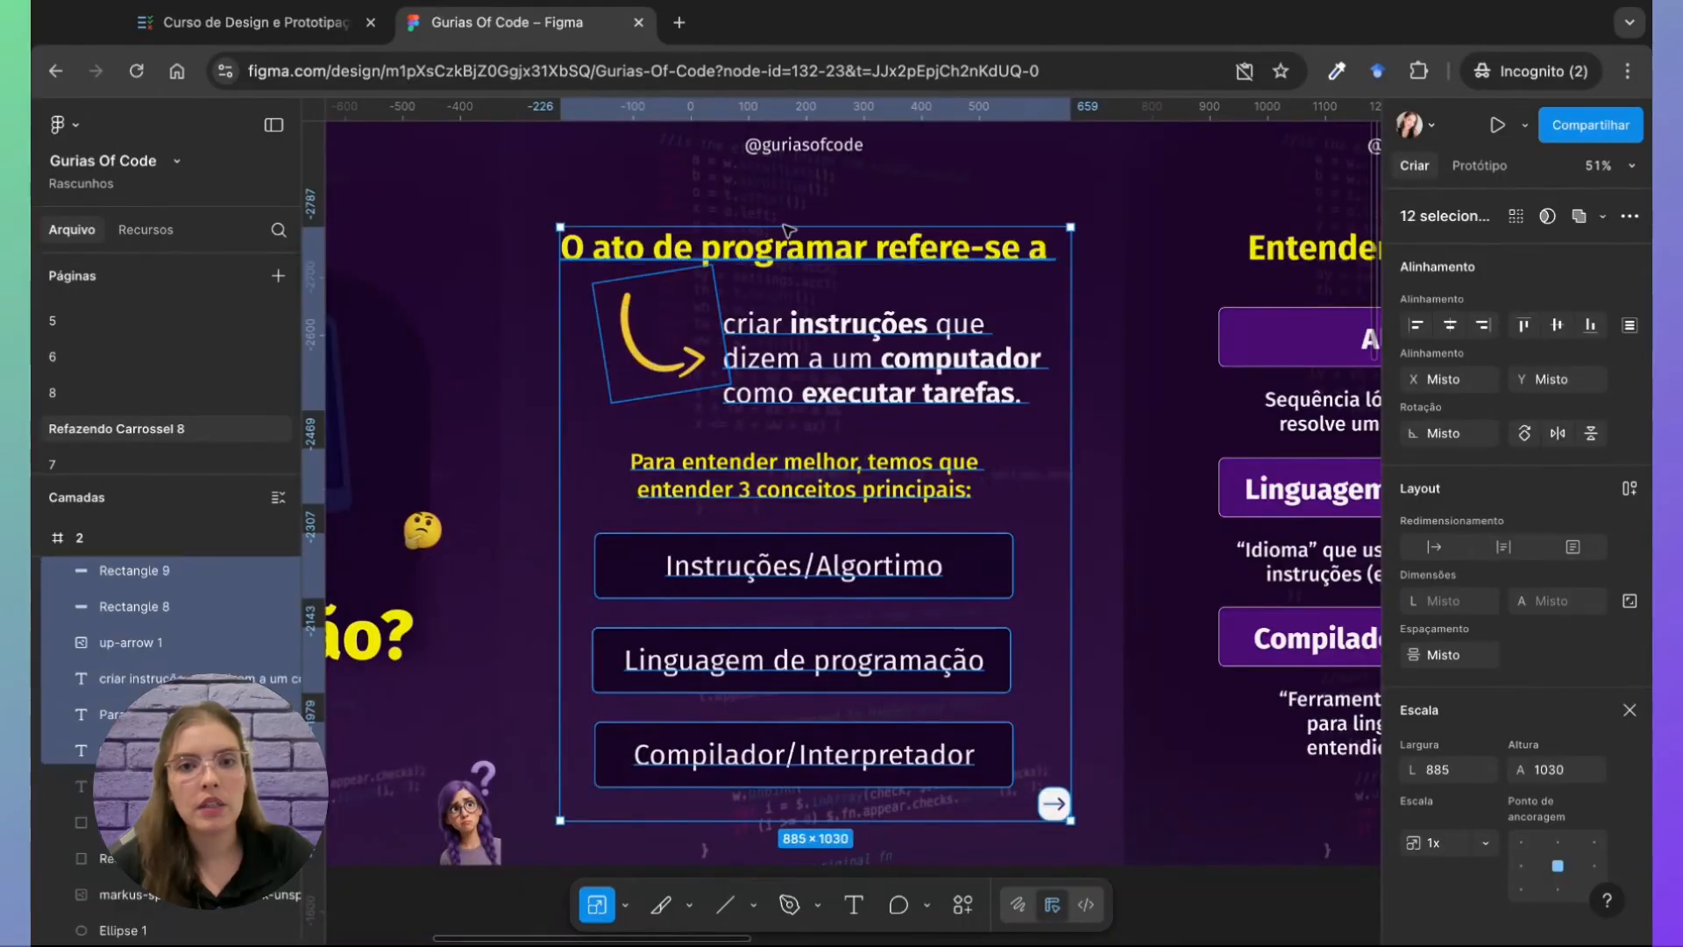
shift+click(814, 154)
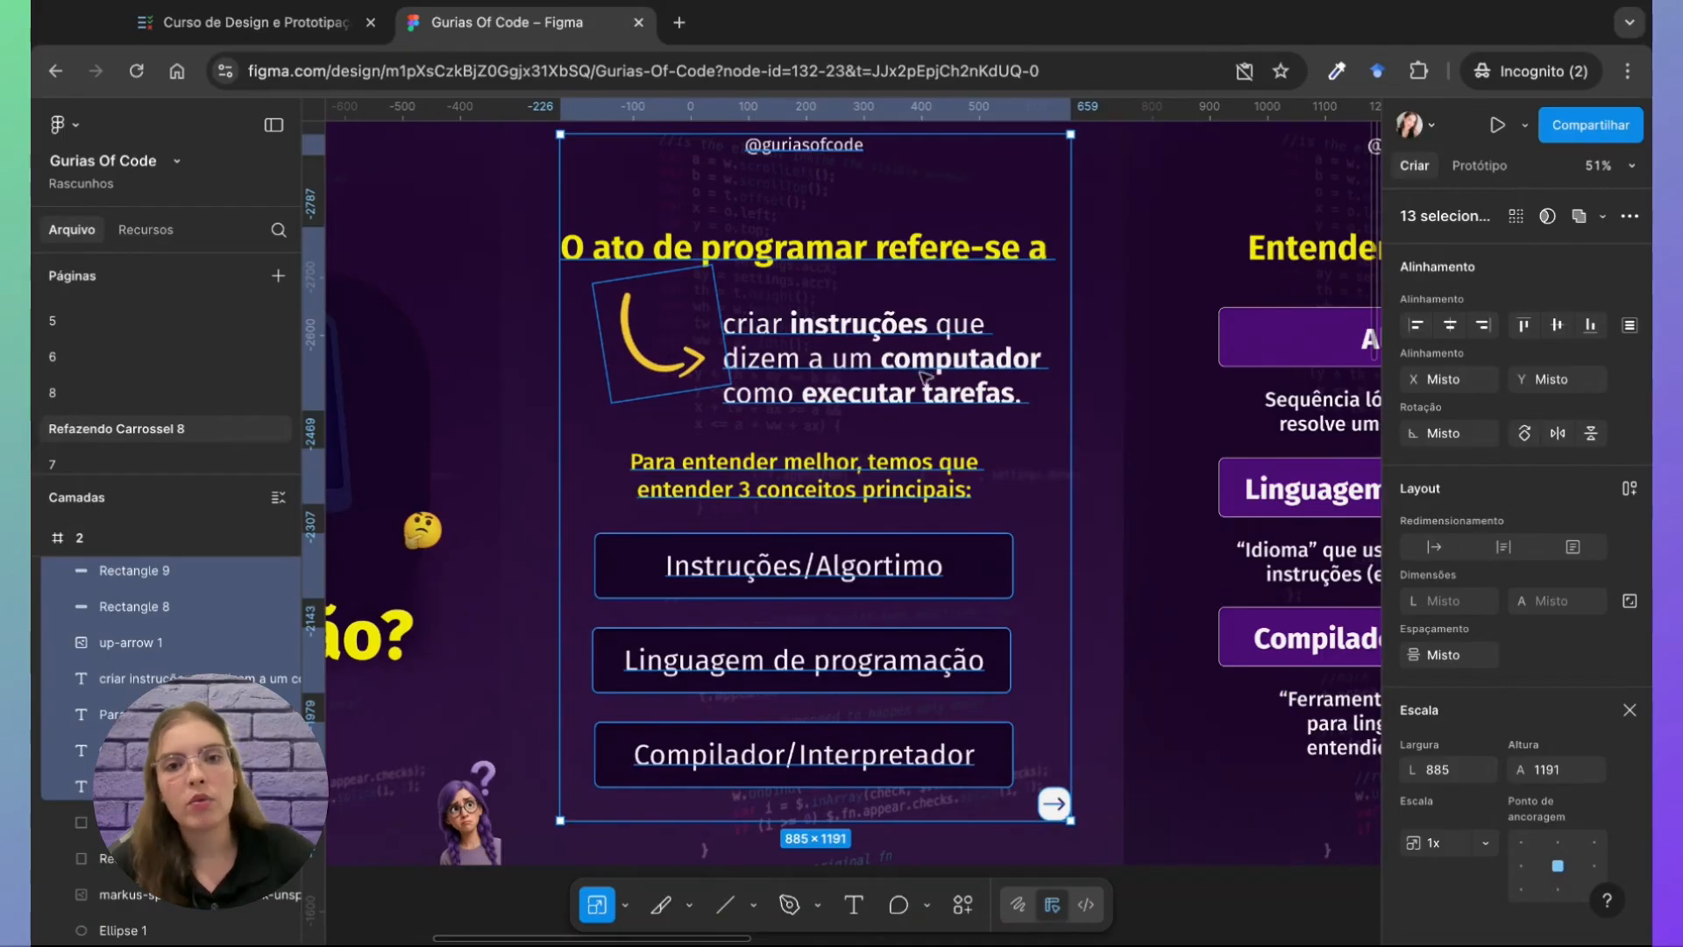
Step: Copy the selected elements onto the second slide of the new frame and nudge them to the right
scroll(924, 377, down, 15)
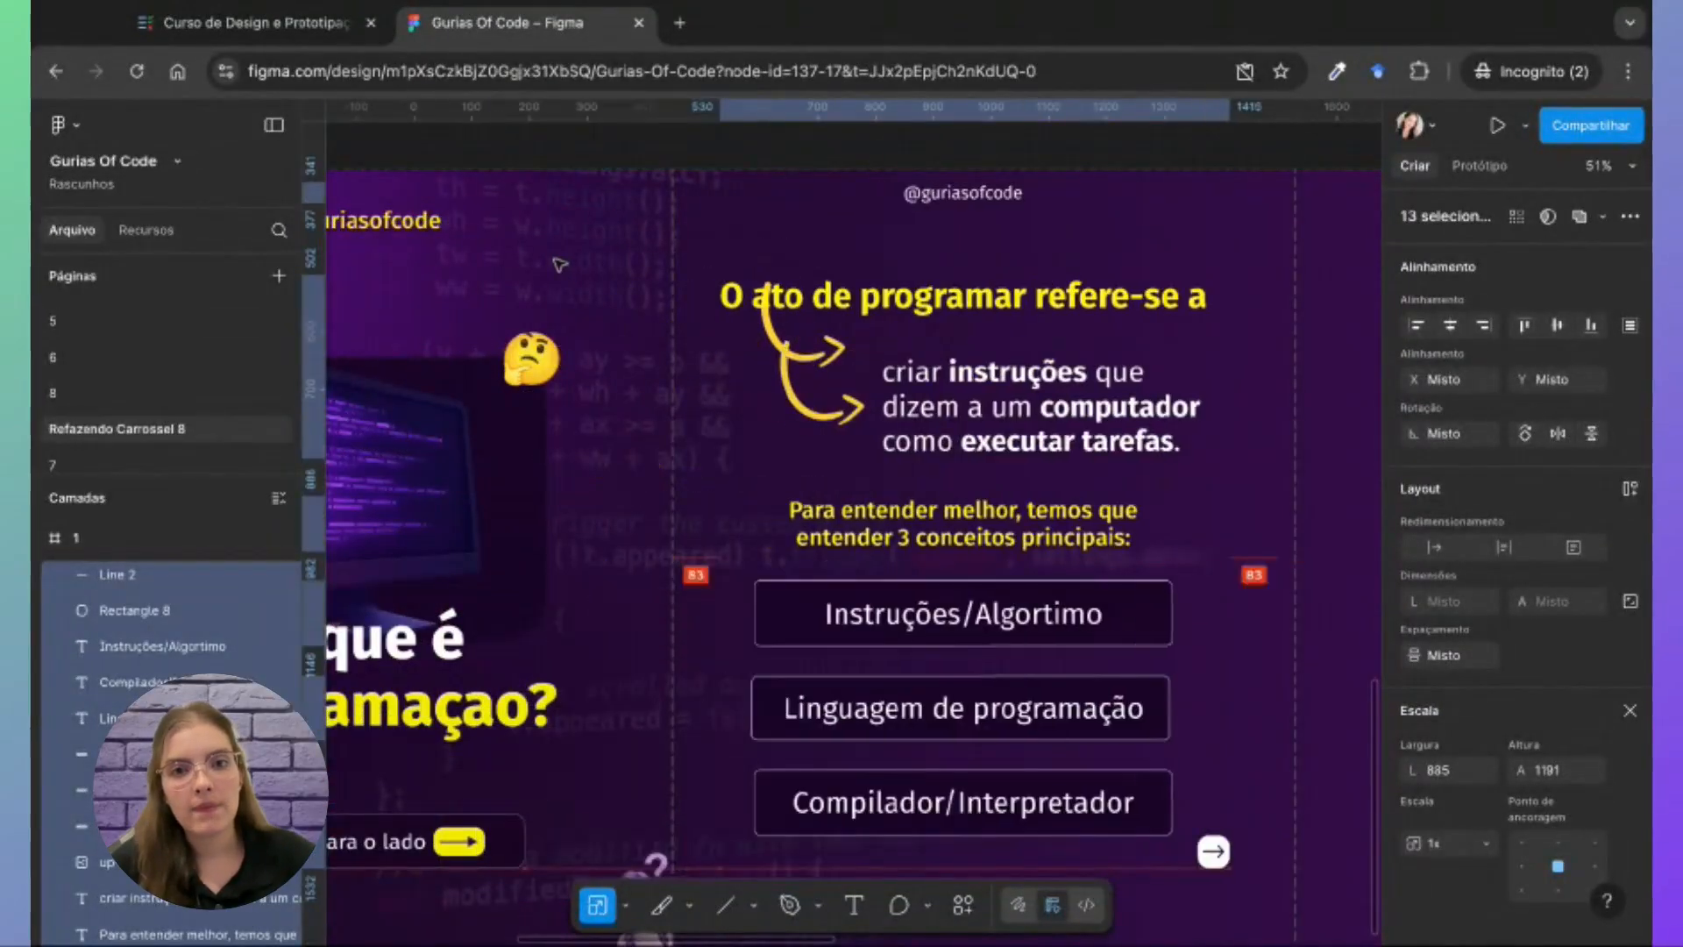
key(shift+Right)
key(shift+Right)
key(shift+Right)
key(shift+Right)
key(shift+Right)
key(Left)
key(Left)
key(Left)
key(Left)
key(Left)
key(Left)
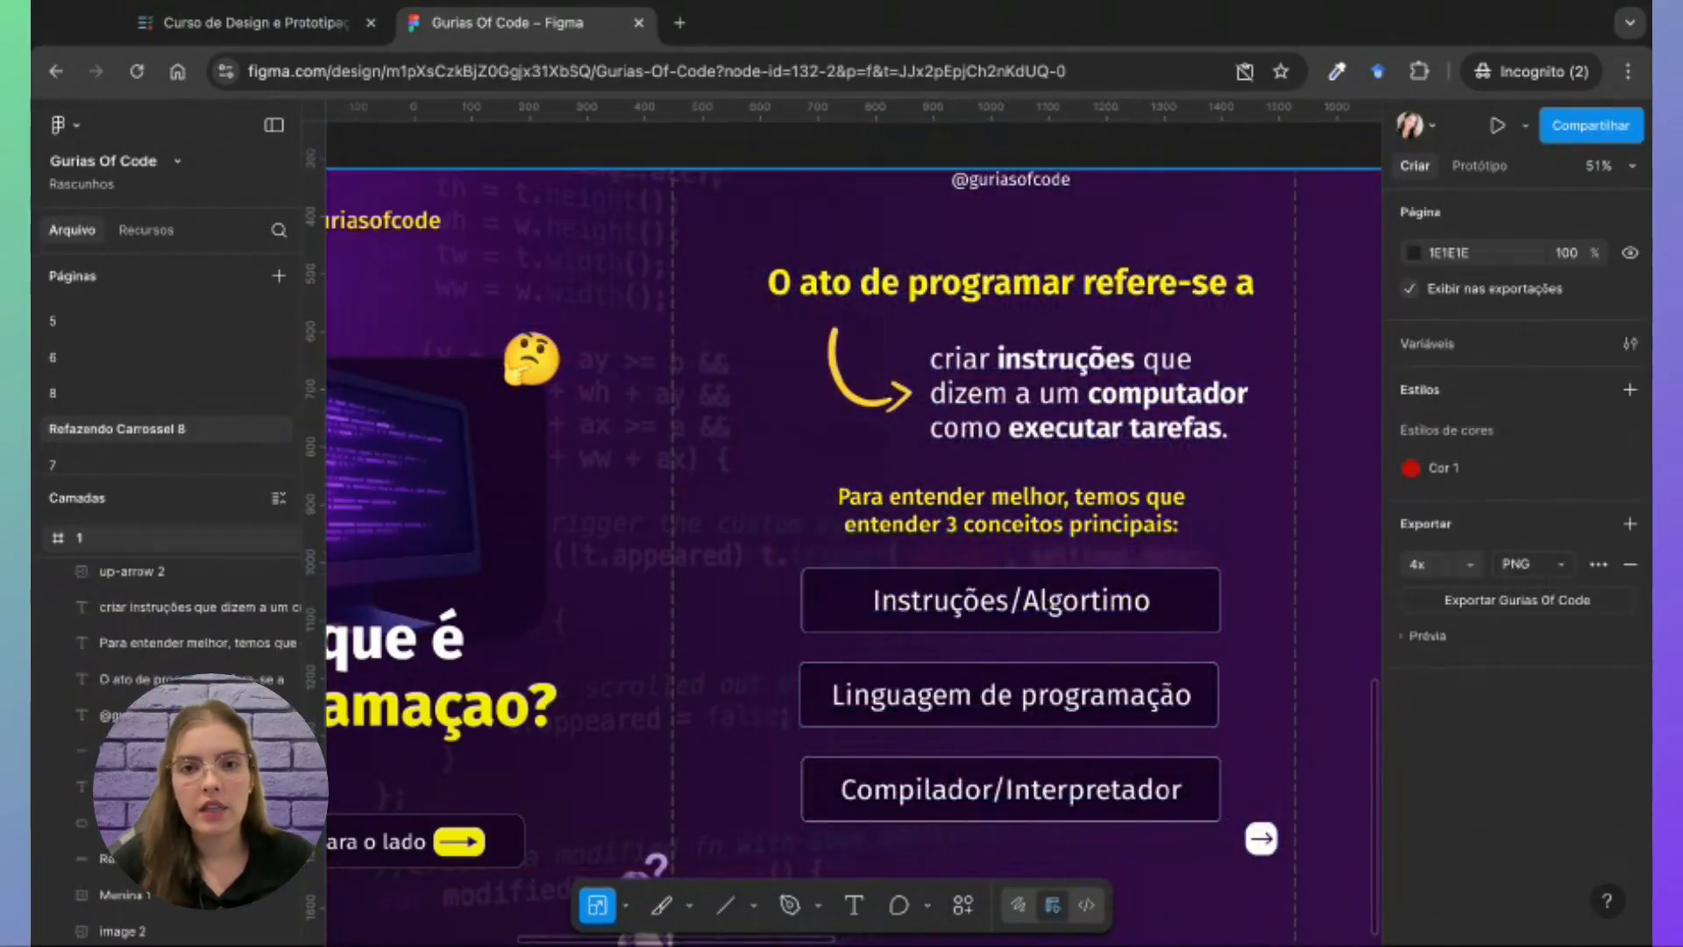
Step: Select the second slide's yellow texts, curved arrow, paragraph, three concept boxes with labels and arrow button, and shift them slightly down
click(964, 289)
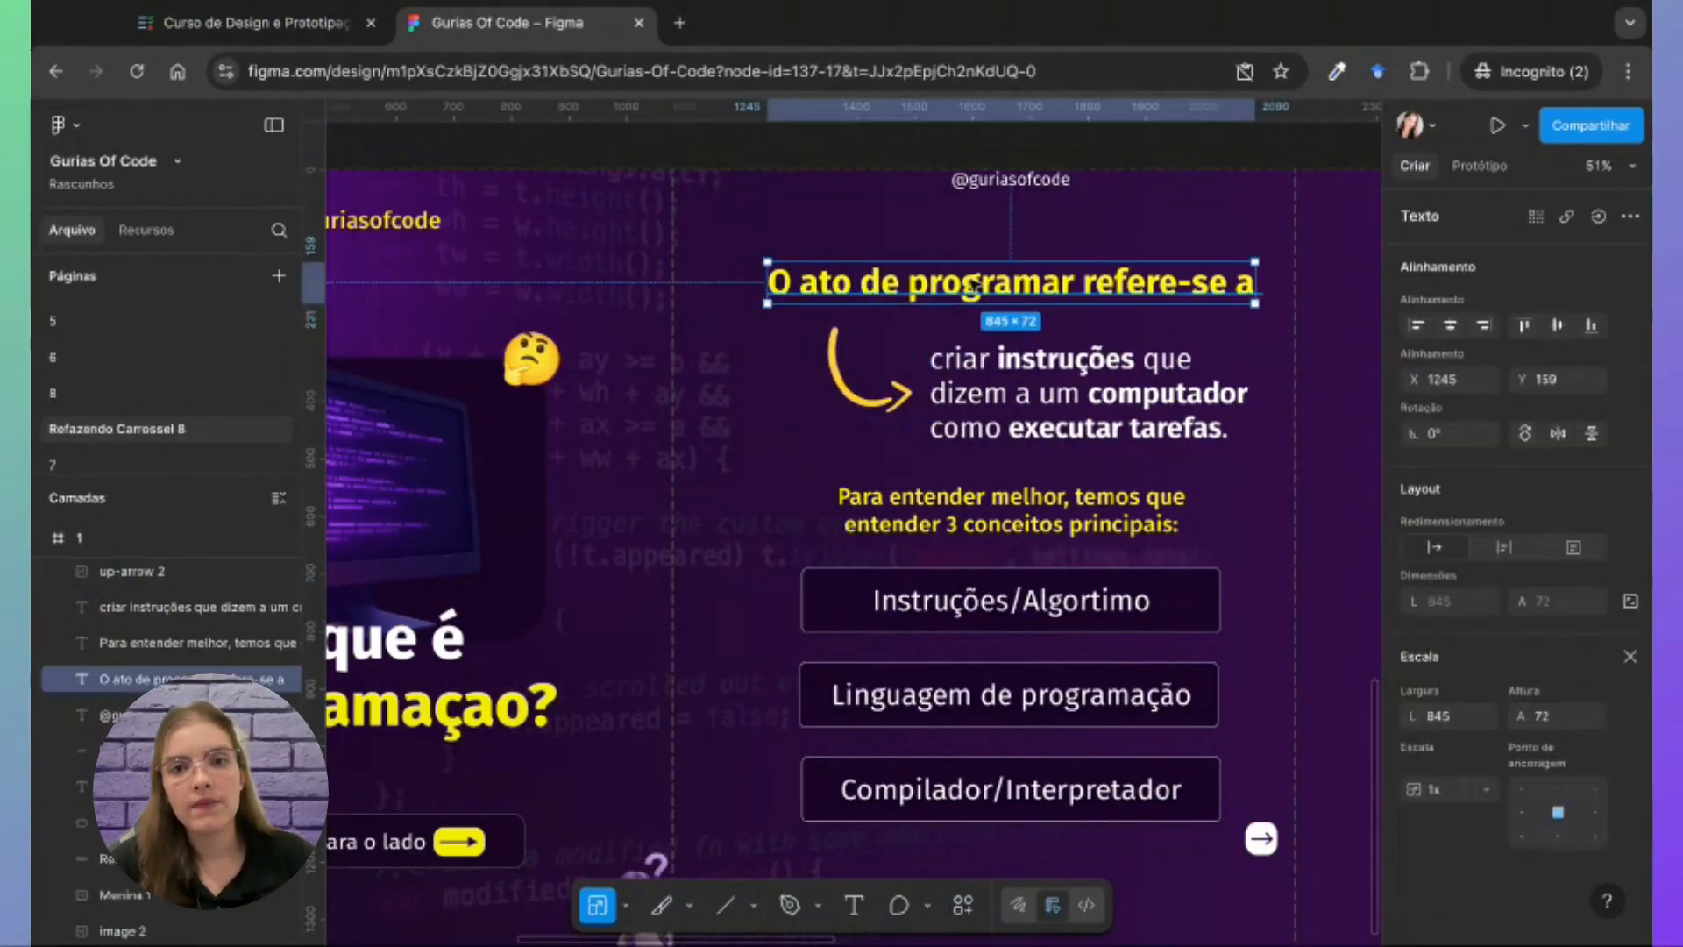
shift+click(881, 377)
shift+click(1052, 394)
shift+click(1096, 524)
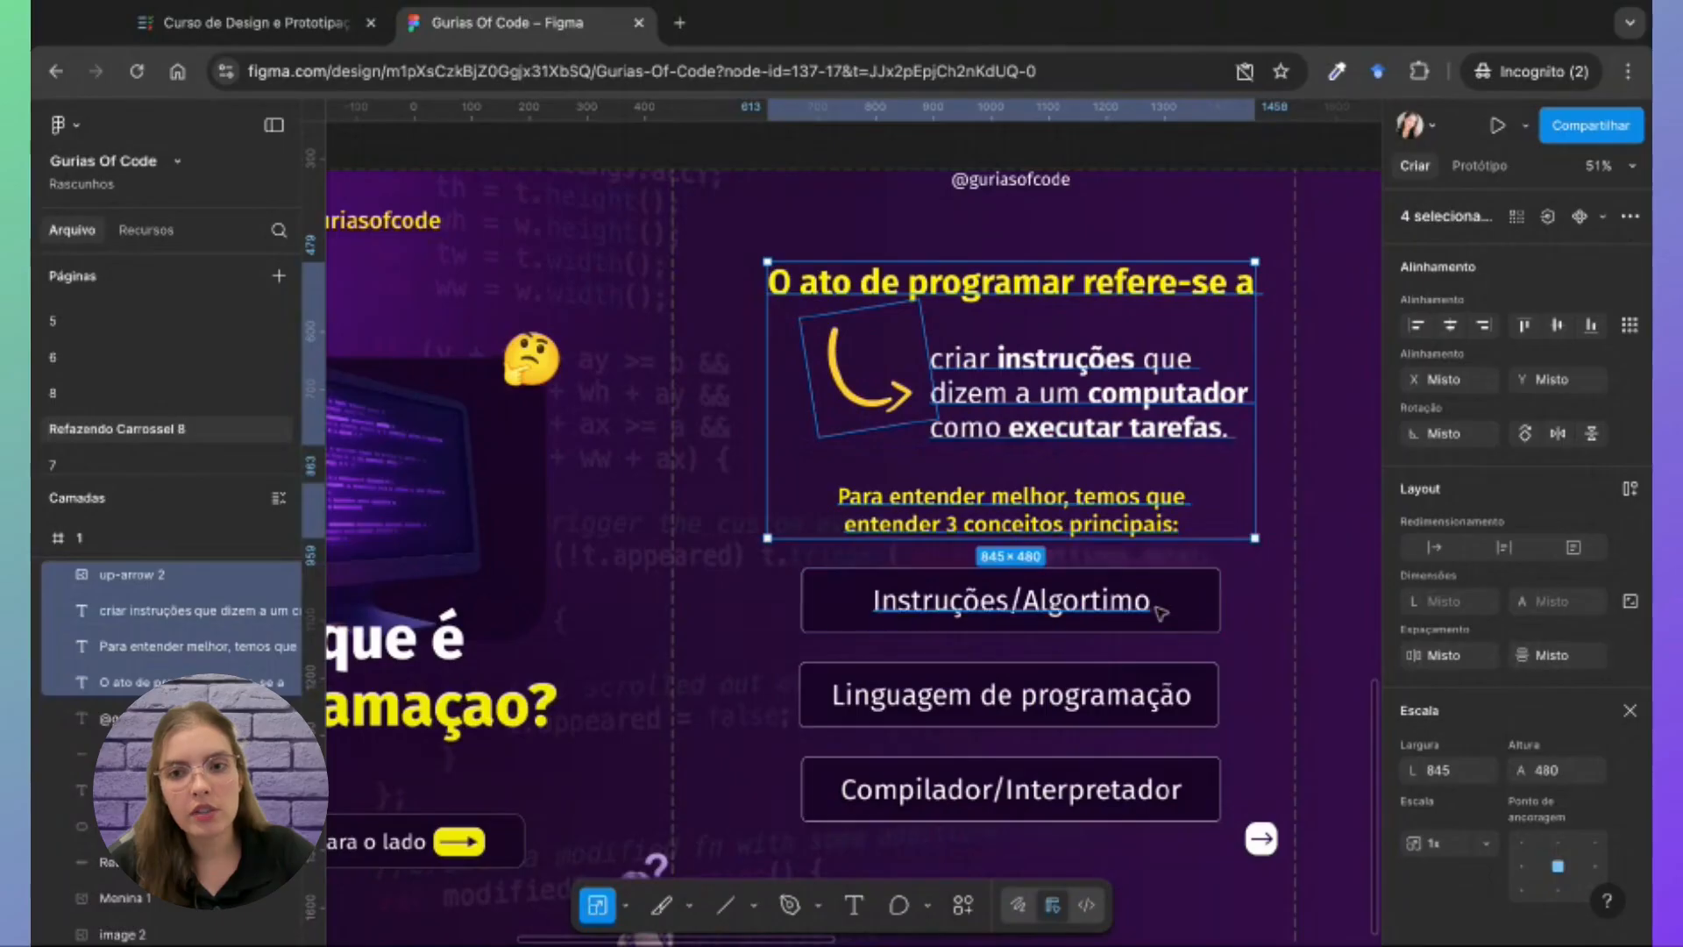
shift+click(1195, 613)
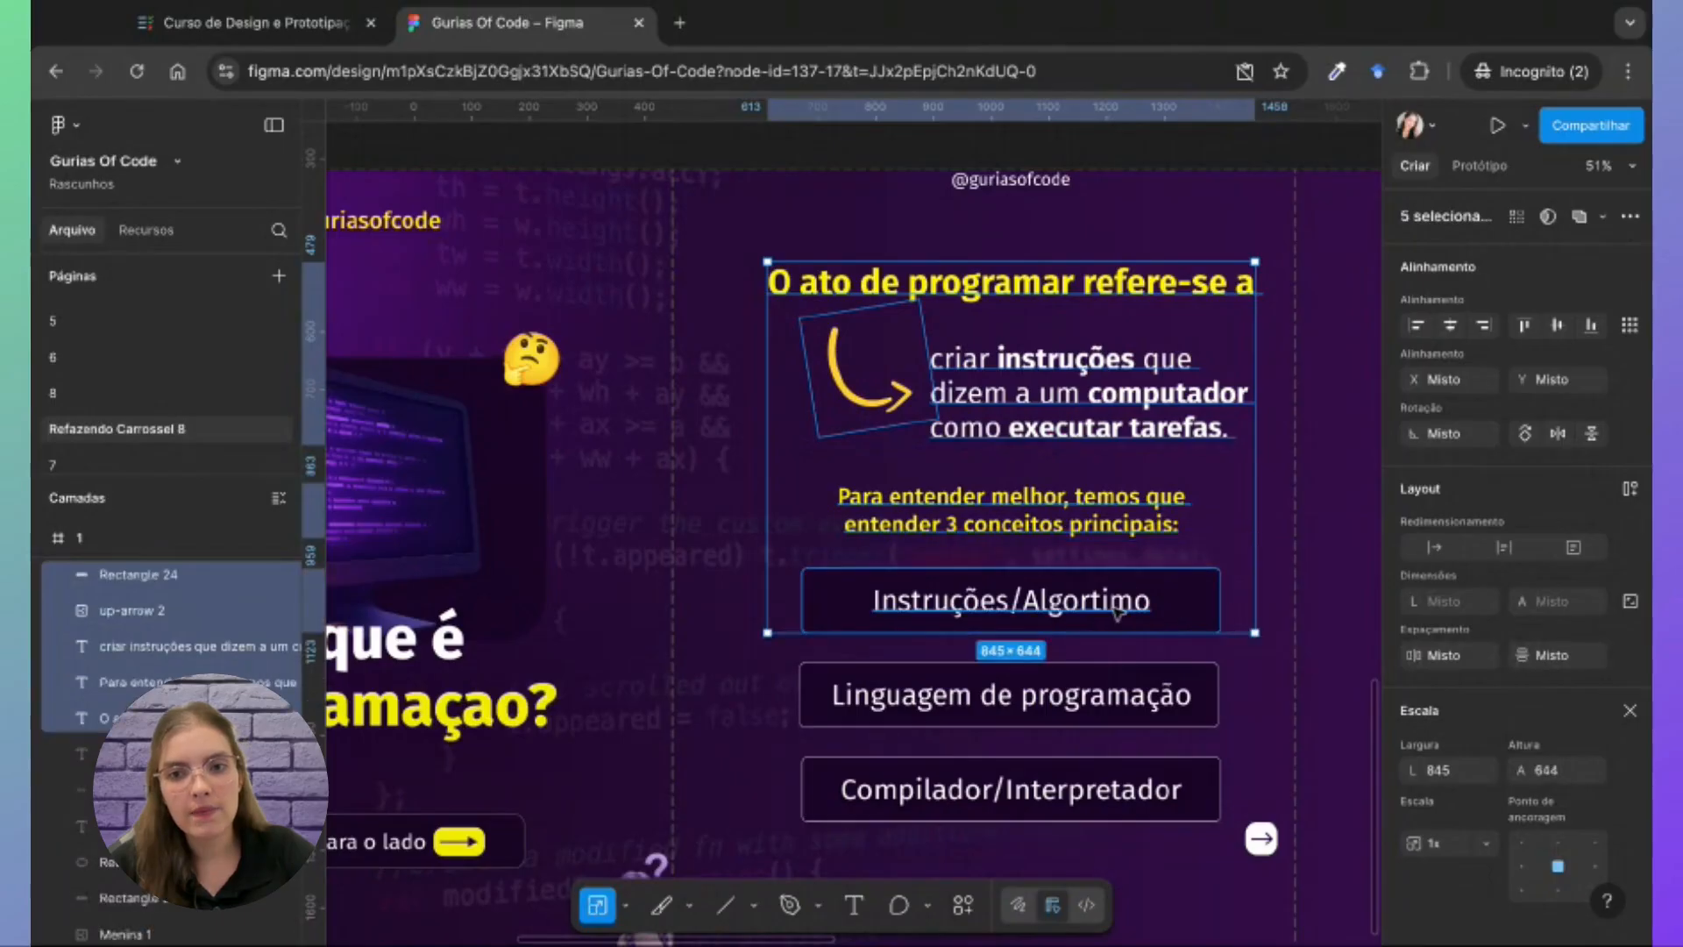
shift+click(1215, 707)
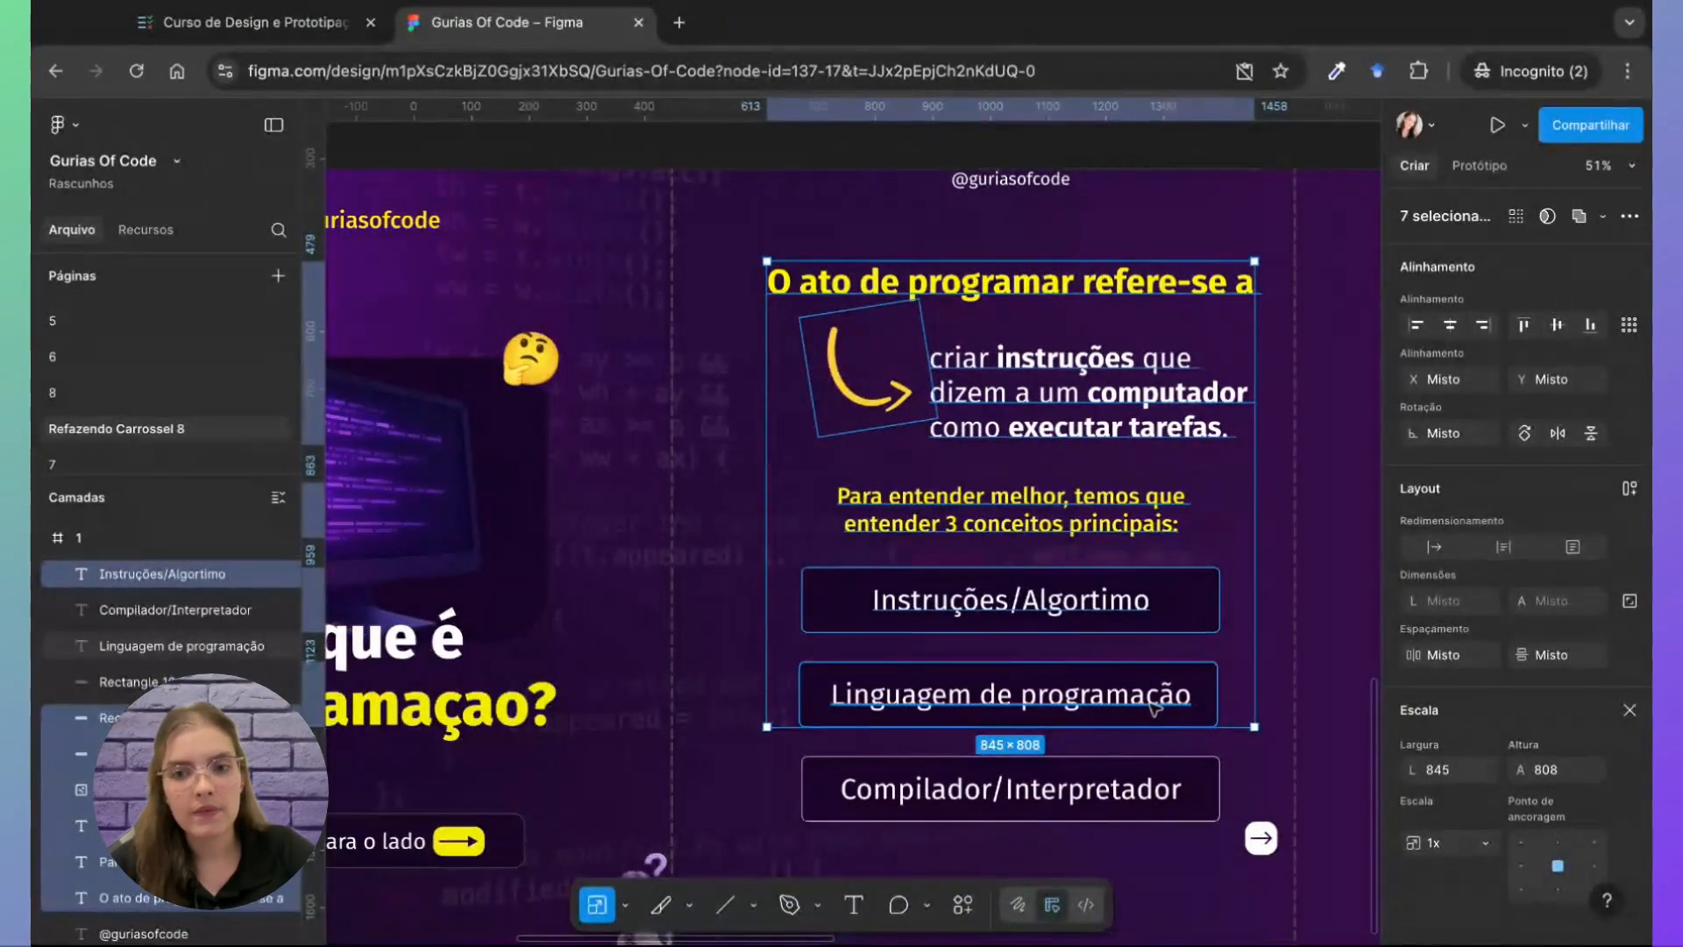
shift+click(1221, 809)
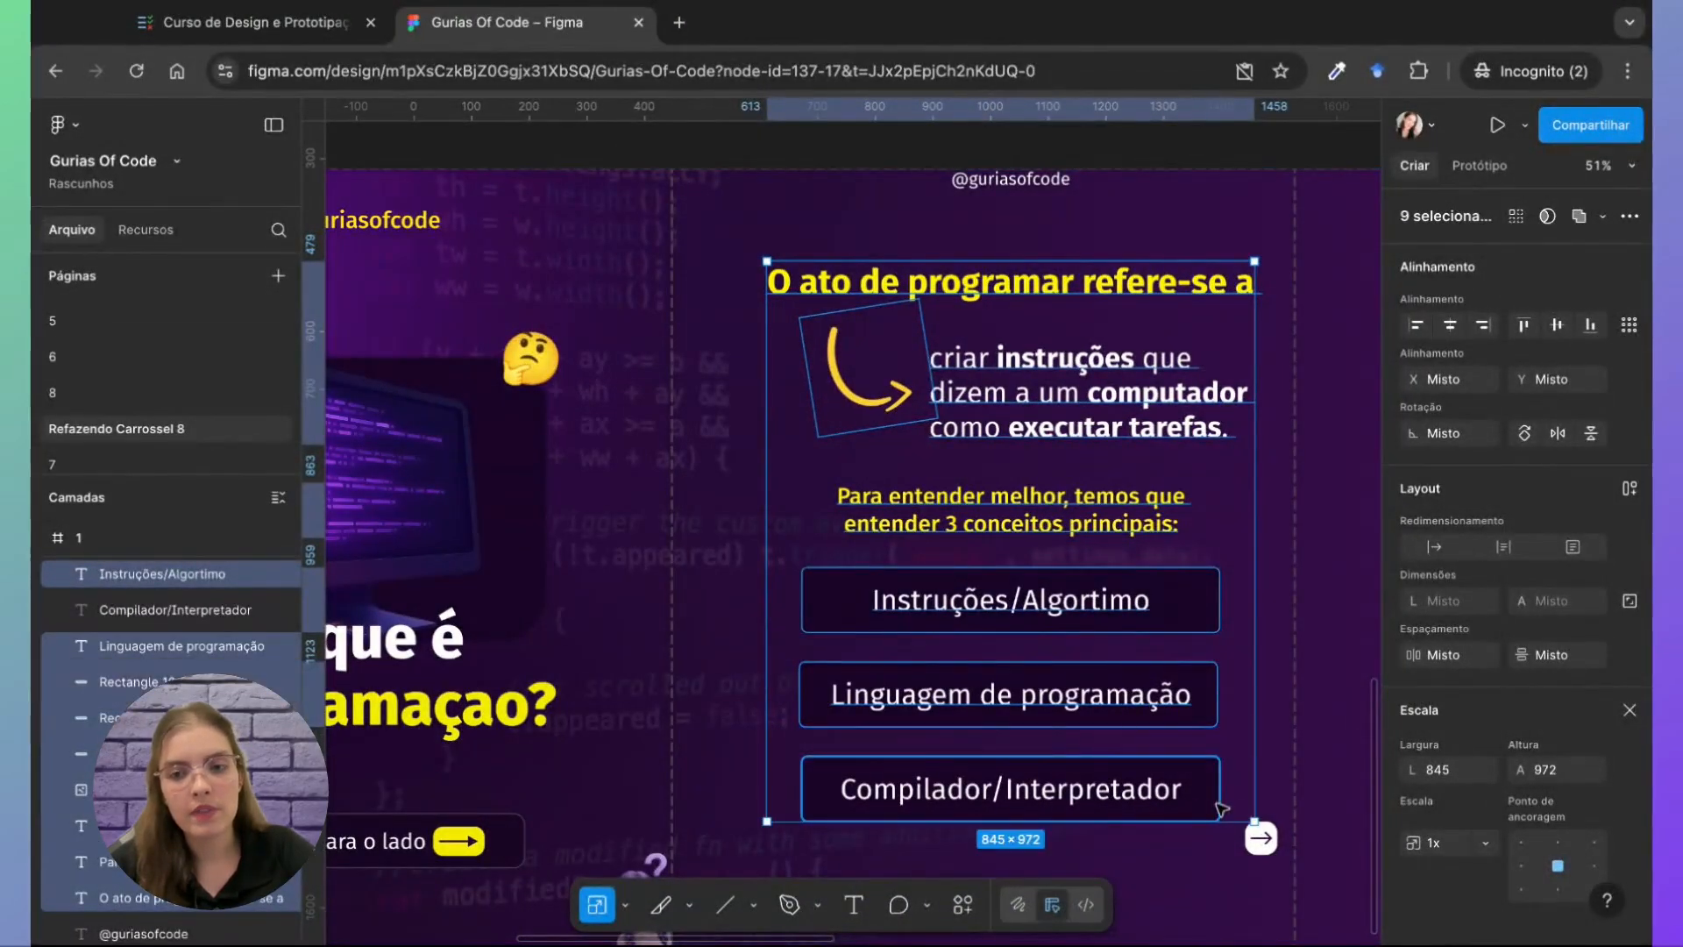
shift+click(1262, 838)
shift+click(1265, 844)
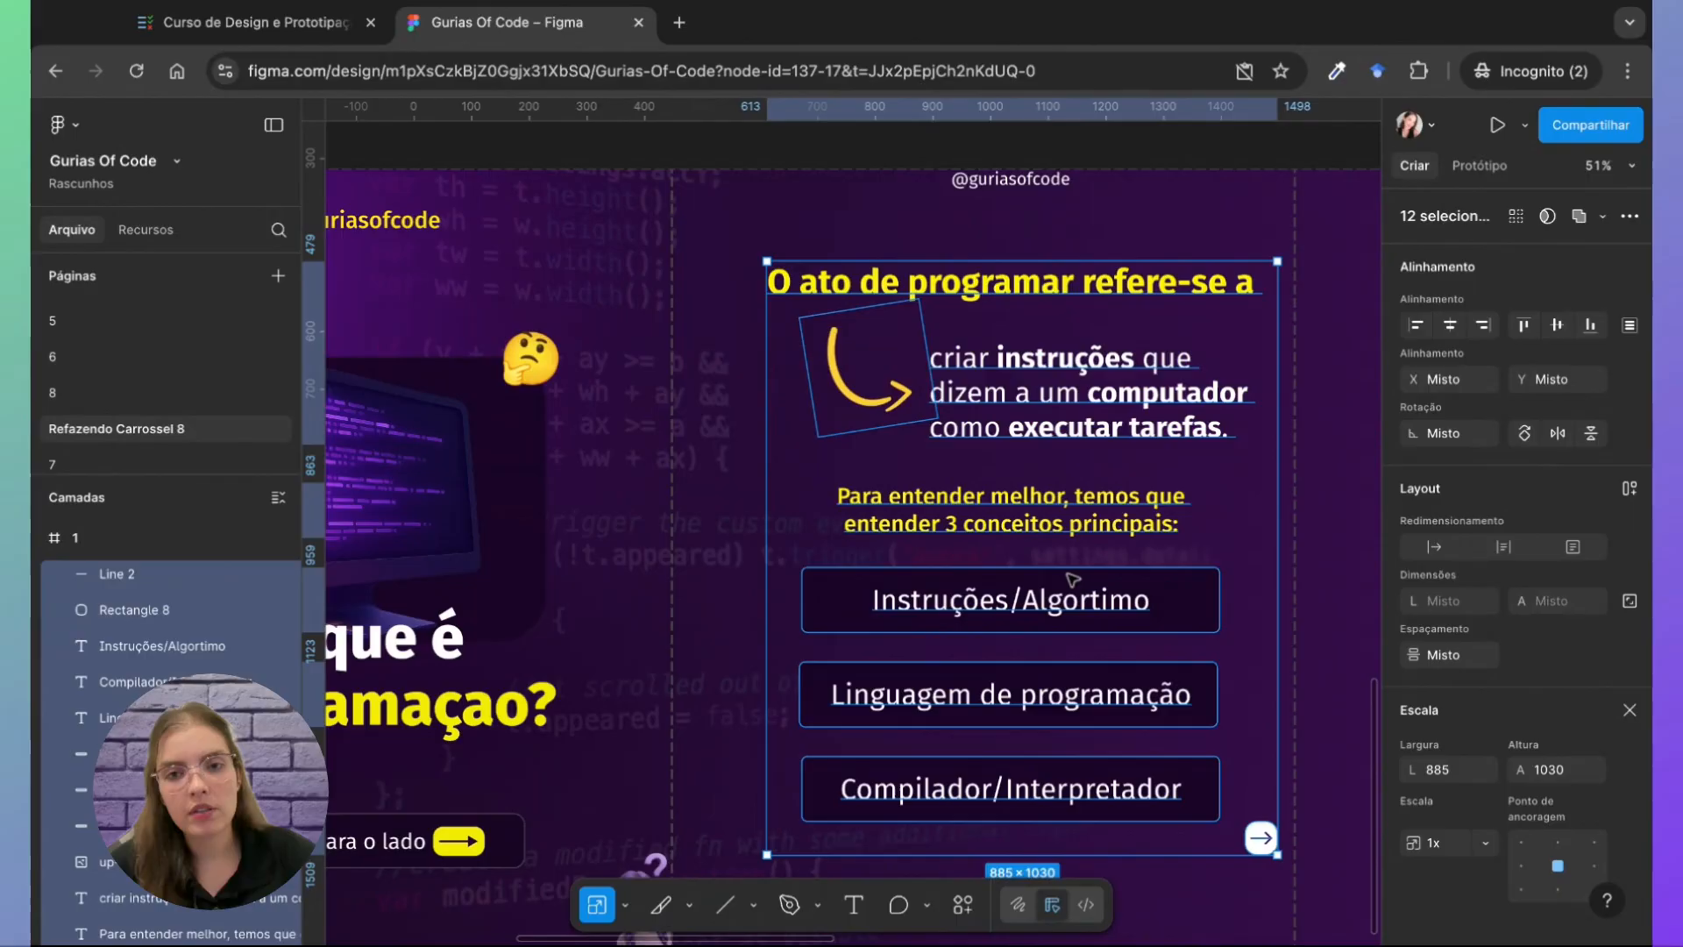
mouse_move(1041, 526)
mouse_down()
mouse_move(1002, 540)
mouse_move(1044, 531)
mouse_up()
scroll(855, 577, down, 5)
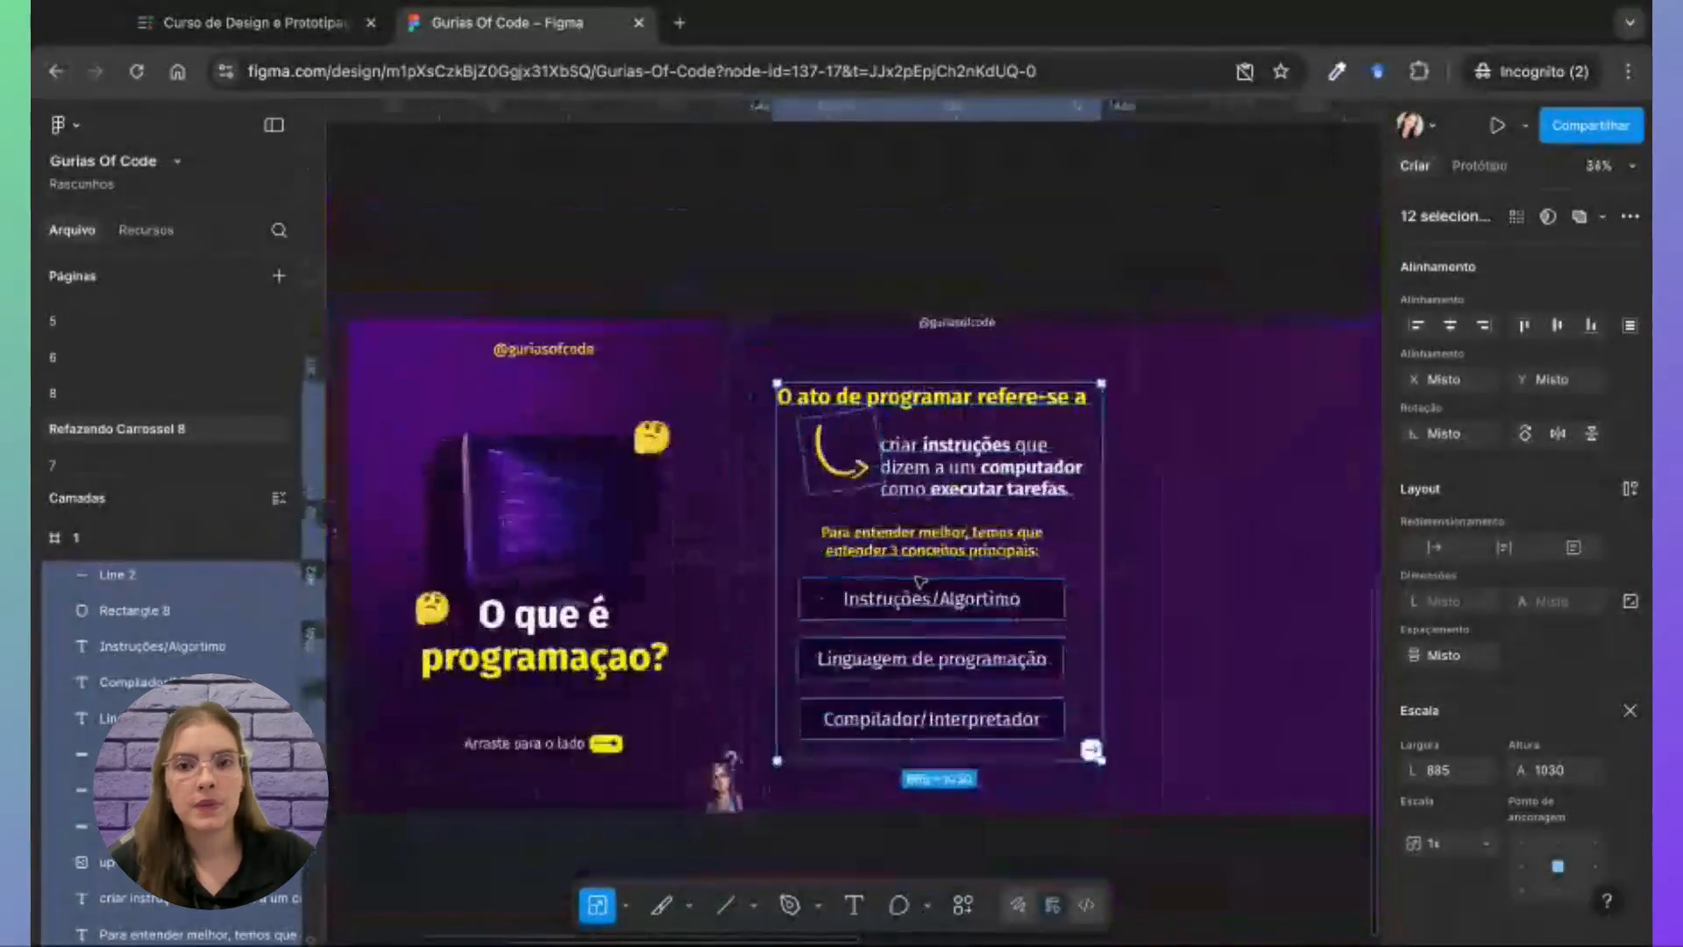
click(958, 331)
mouse_move(967, 327)
mouse_down()
mouse_move(960, 364)
mouse_move(951, 326)
mouse_move(959, 341)
mouse_up()
click(935, 293)
scroll(991, 487, right, 3)
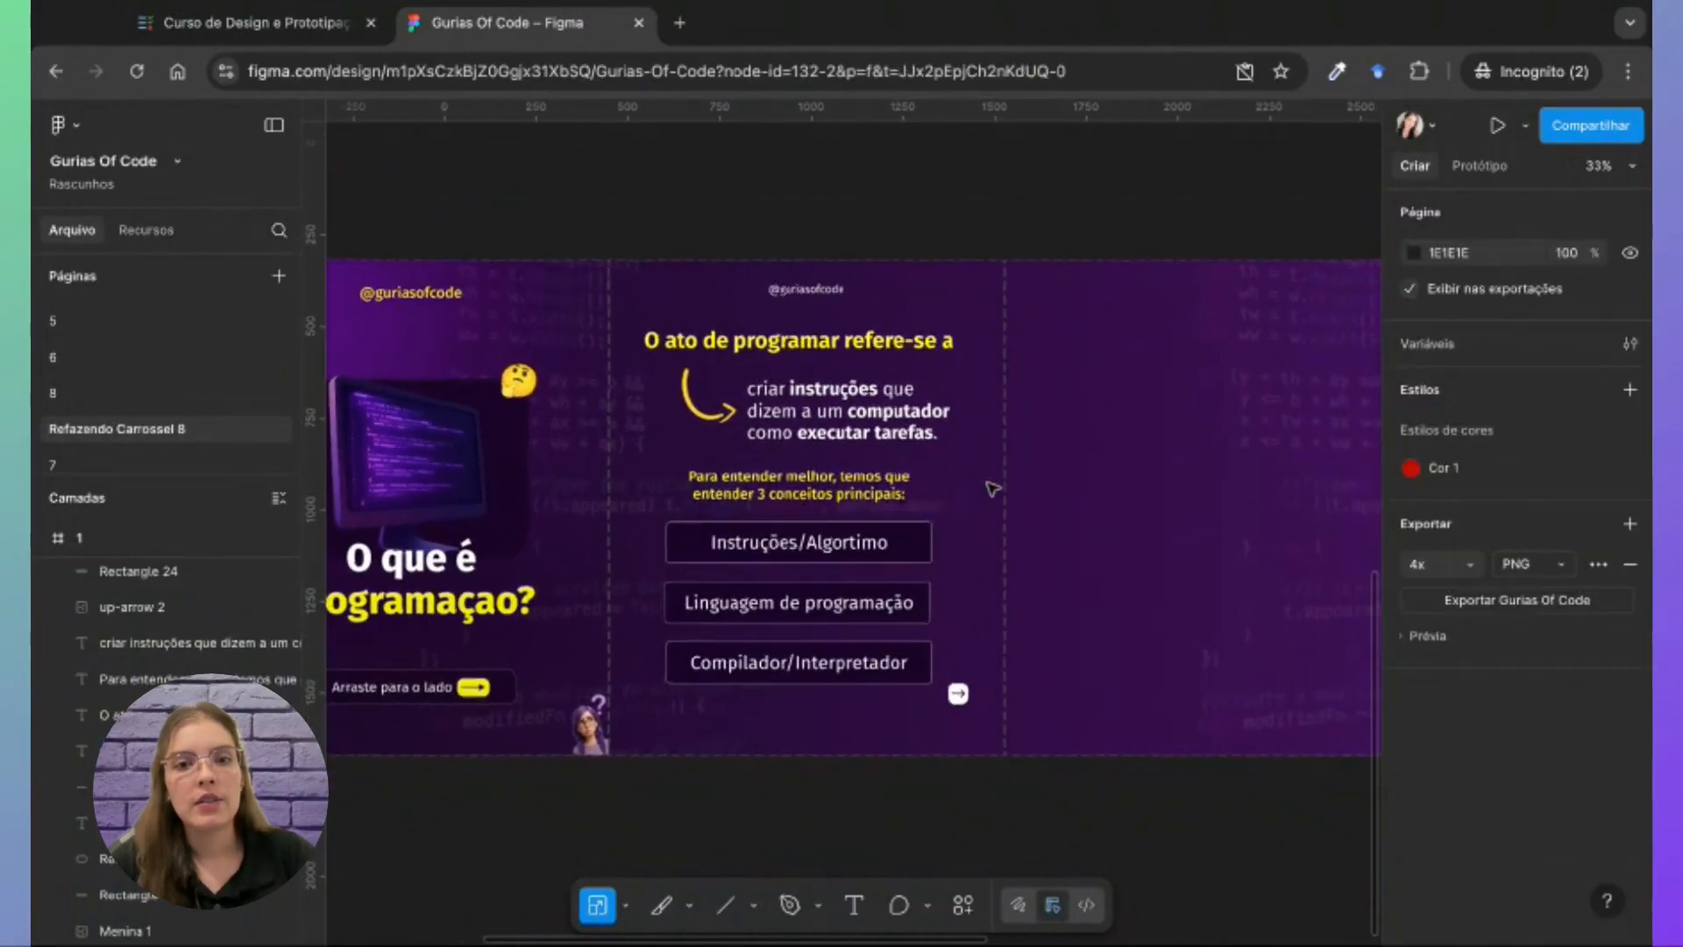
scroll(992, 488, right, 1)
scroll(989, 486, up, 4)
scroll(1052, 482, up, 6)
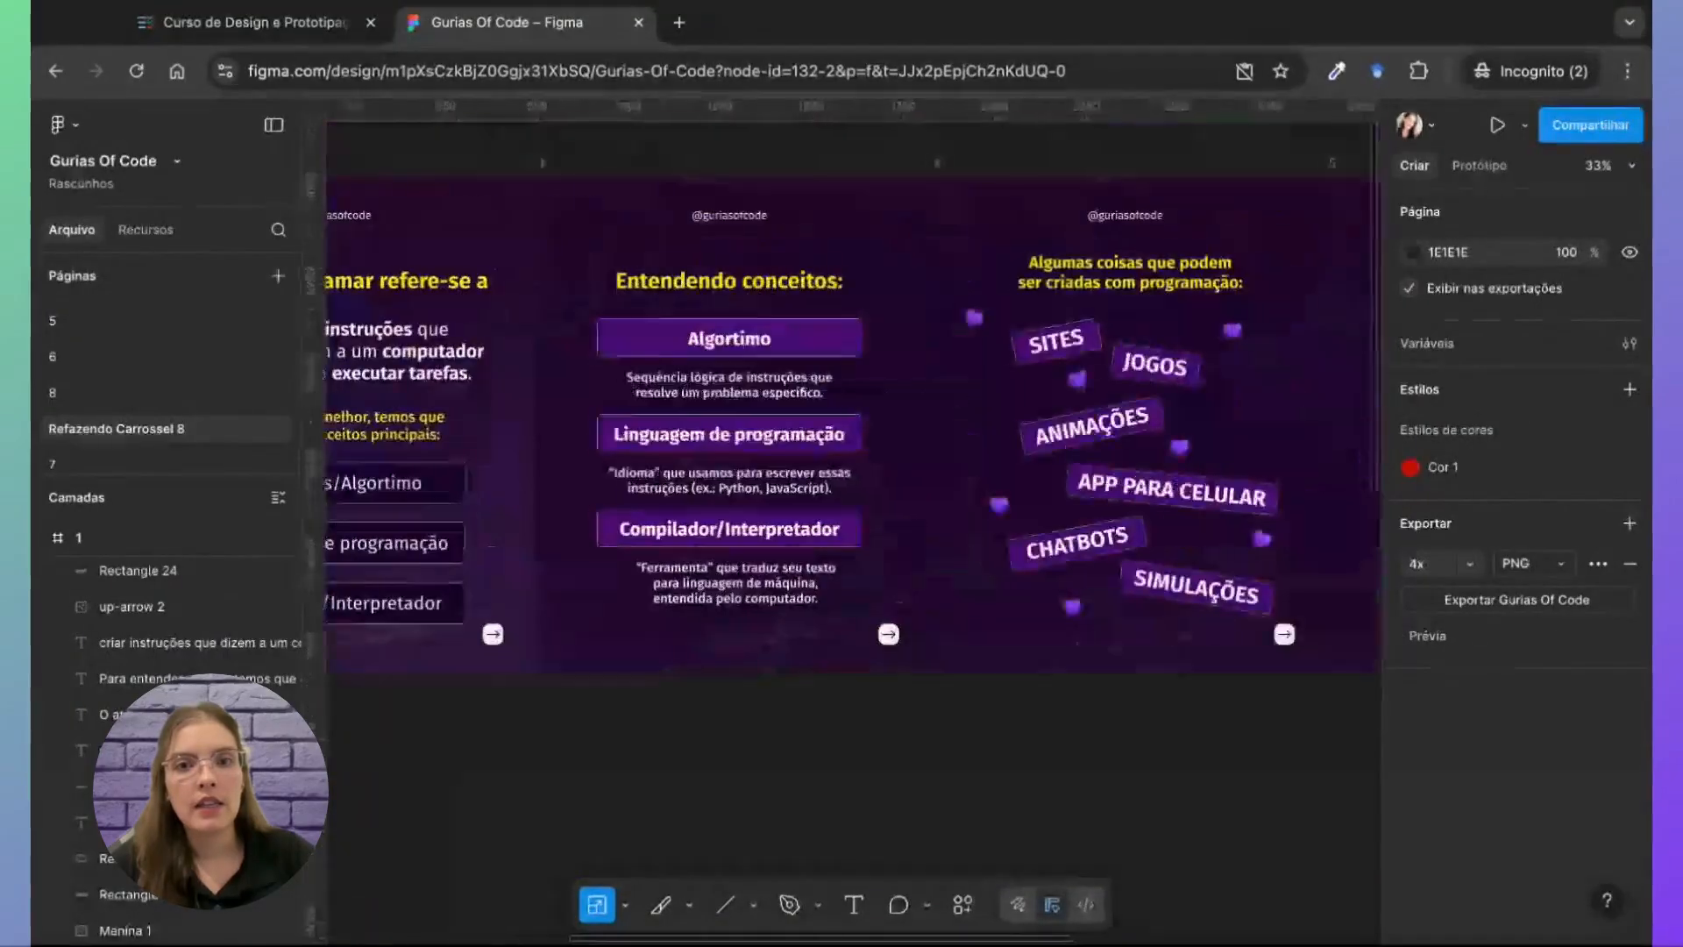
scroll(1051, 482, down, 4)
scroll(903, 465, right, 3)
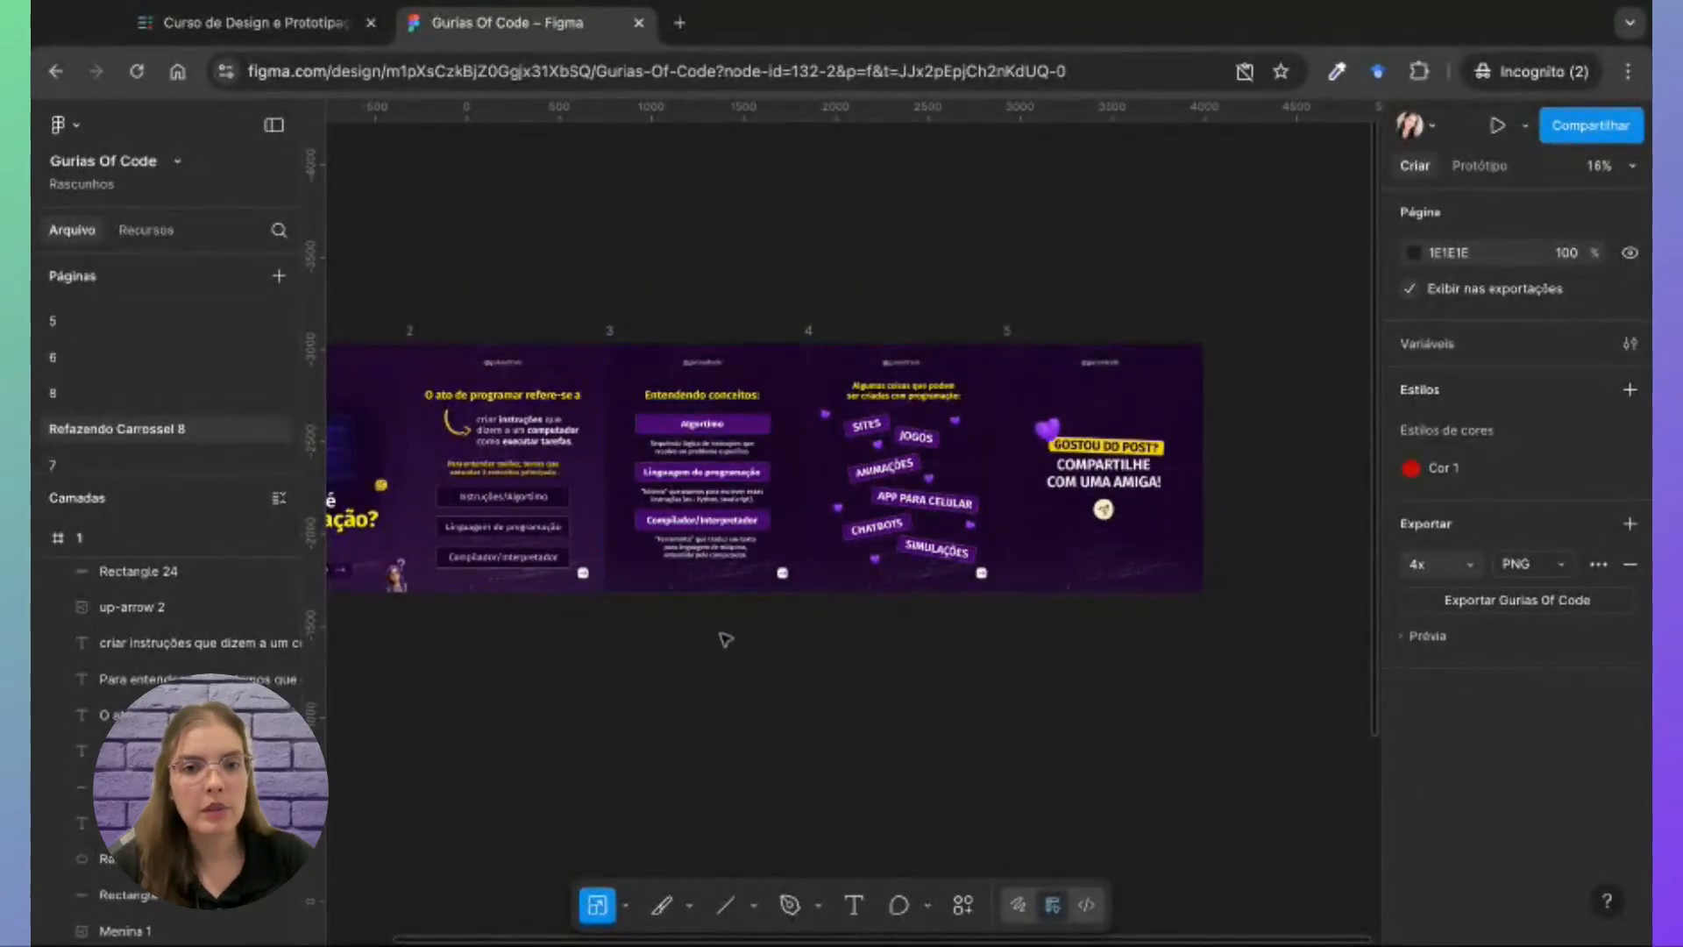
click(647, 375)
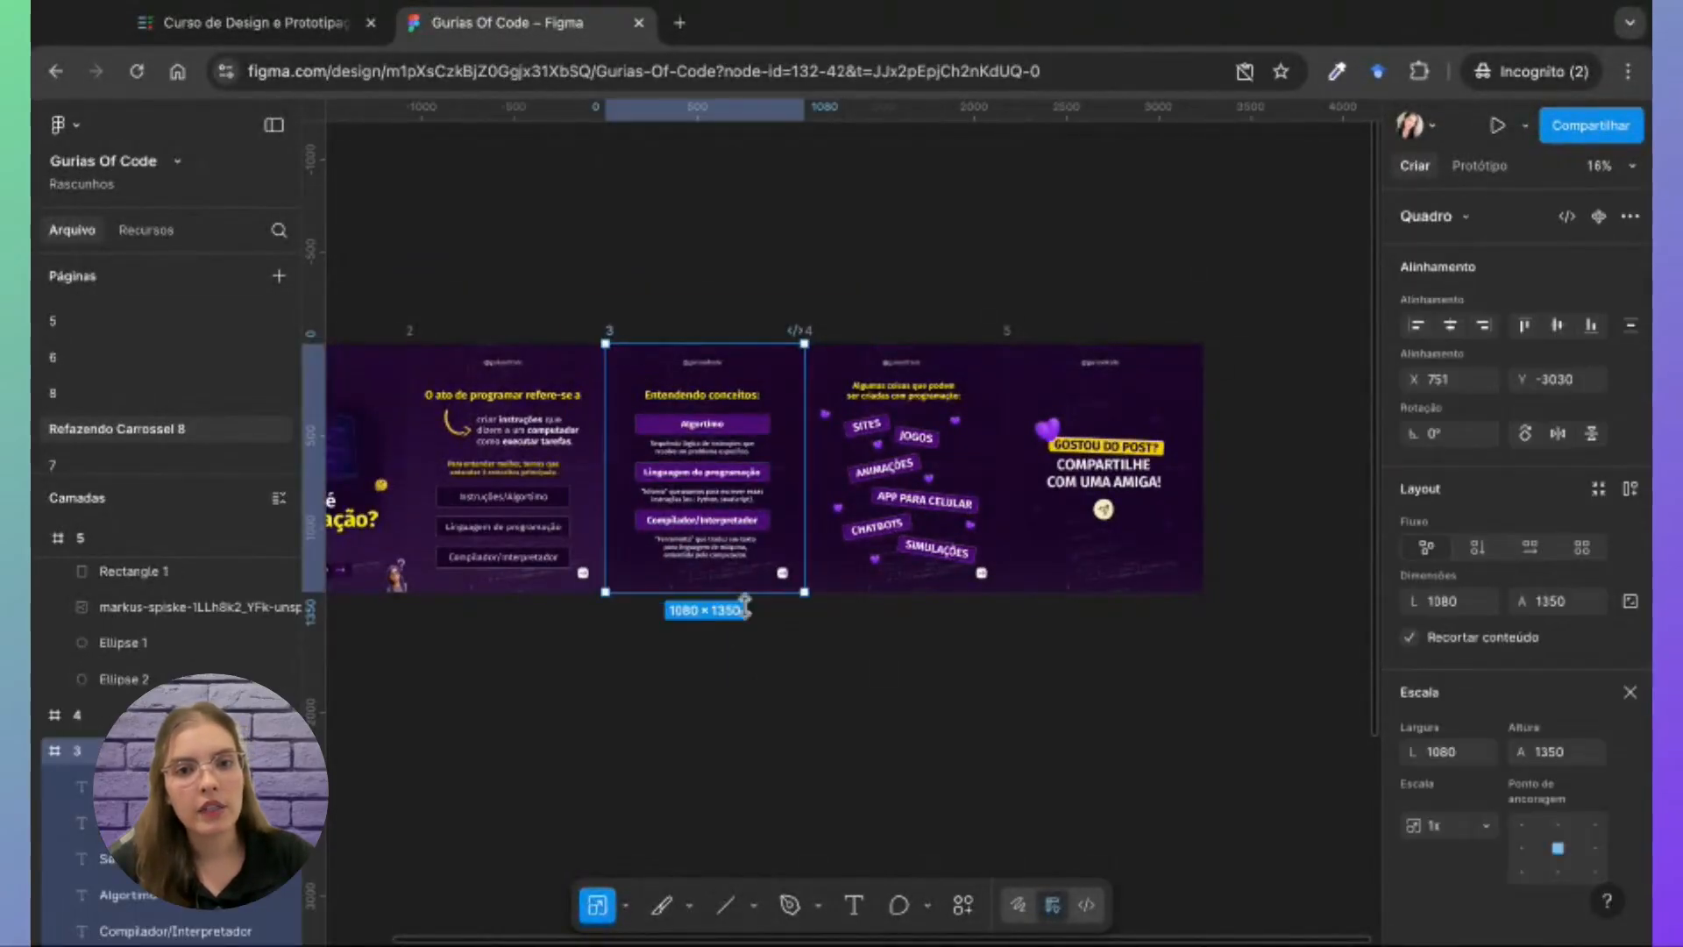
click(784, 665)
mouse_move(803, 660)
mouse_down()
mouse_move(657, 452)
mouse_move(649, 312)
mouse_move(670, 357)
mouse_move(657, 385)
mouse_up()
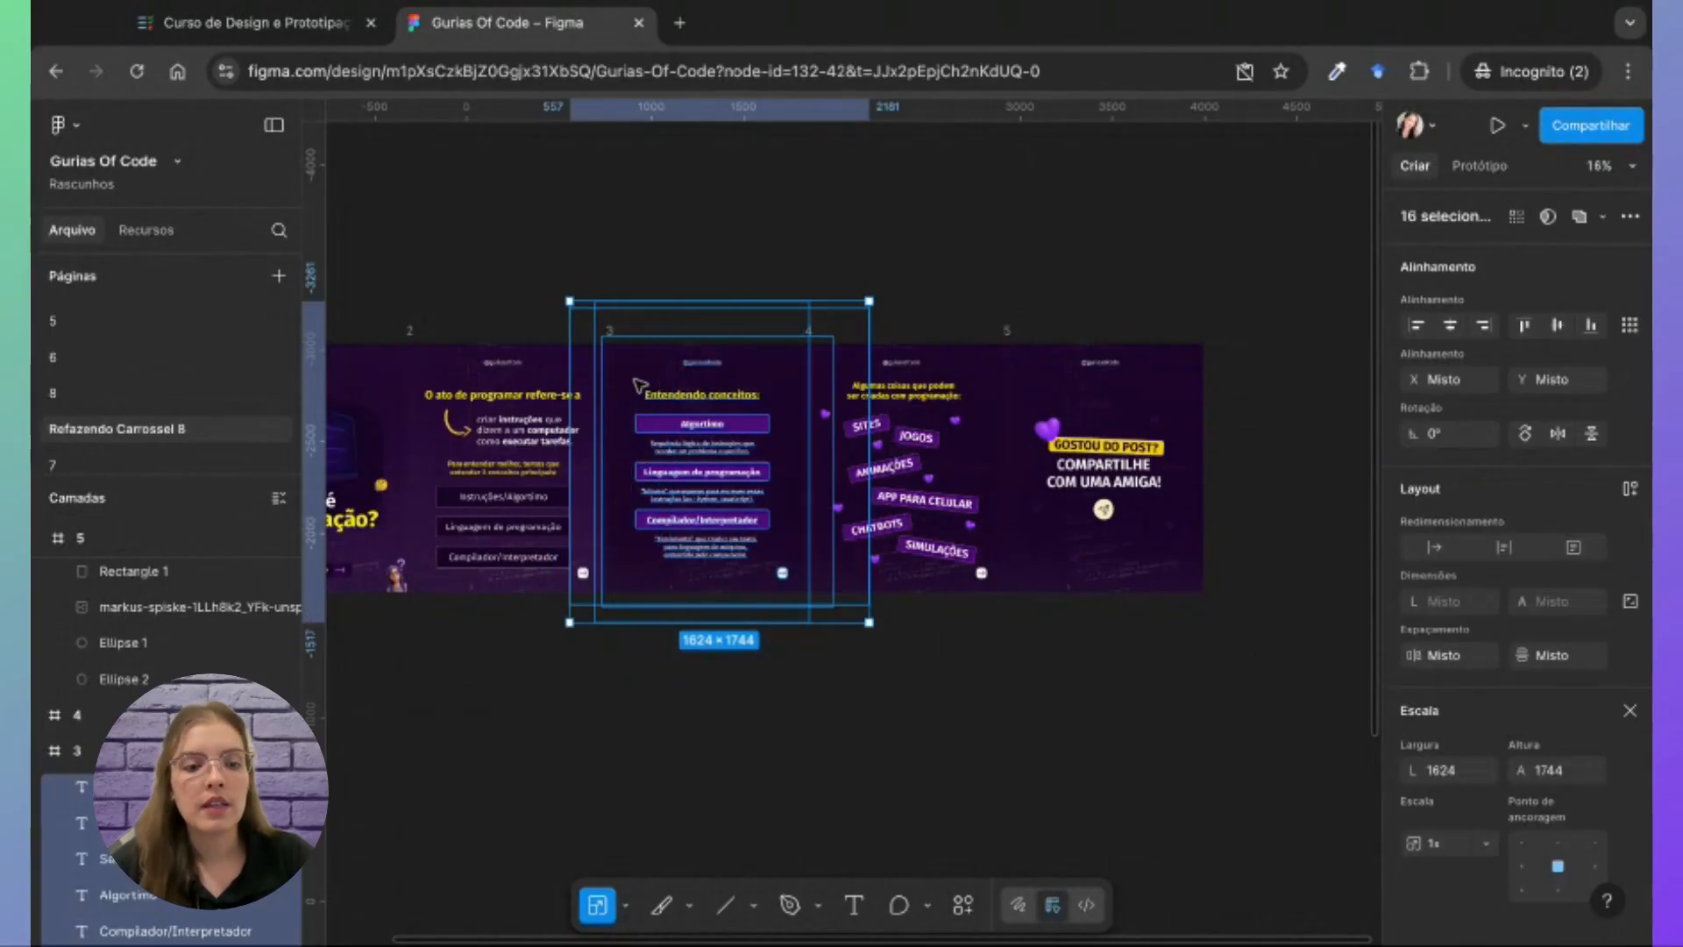
shift+click(635, 381)
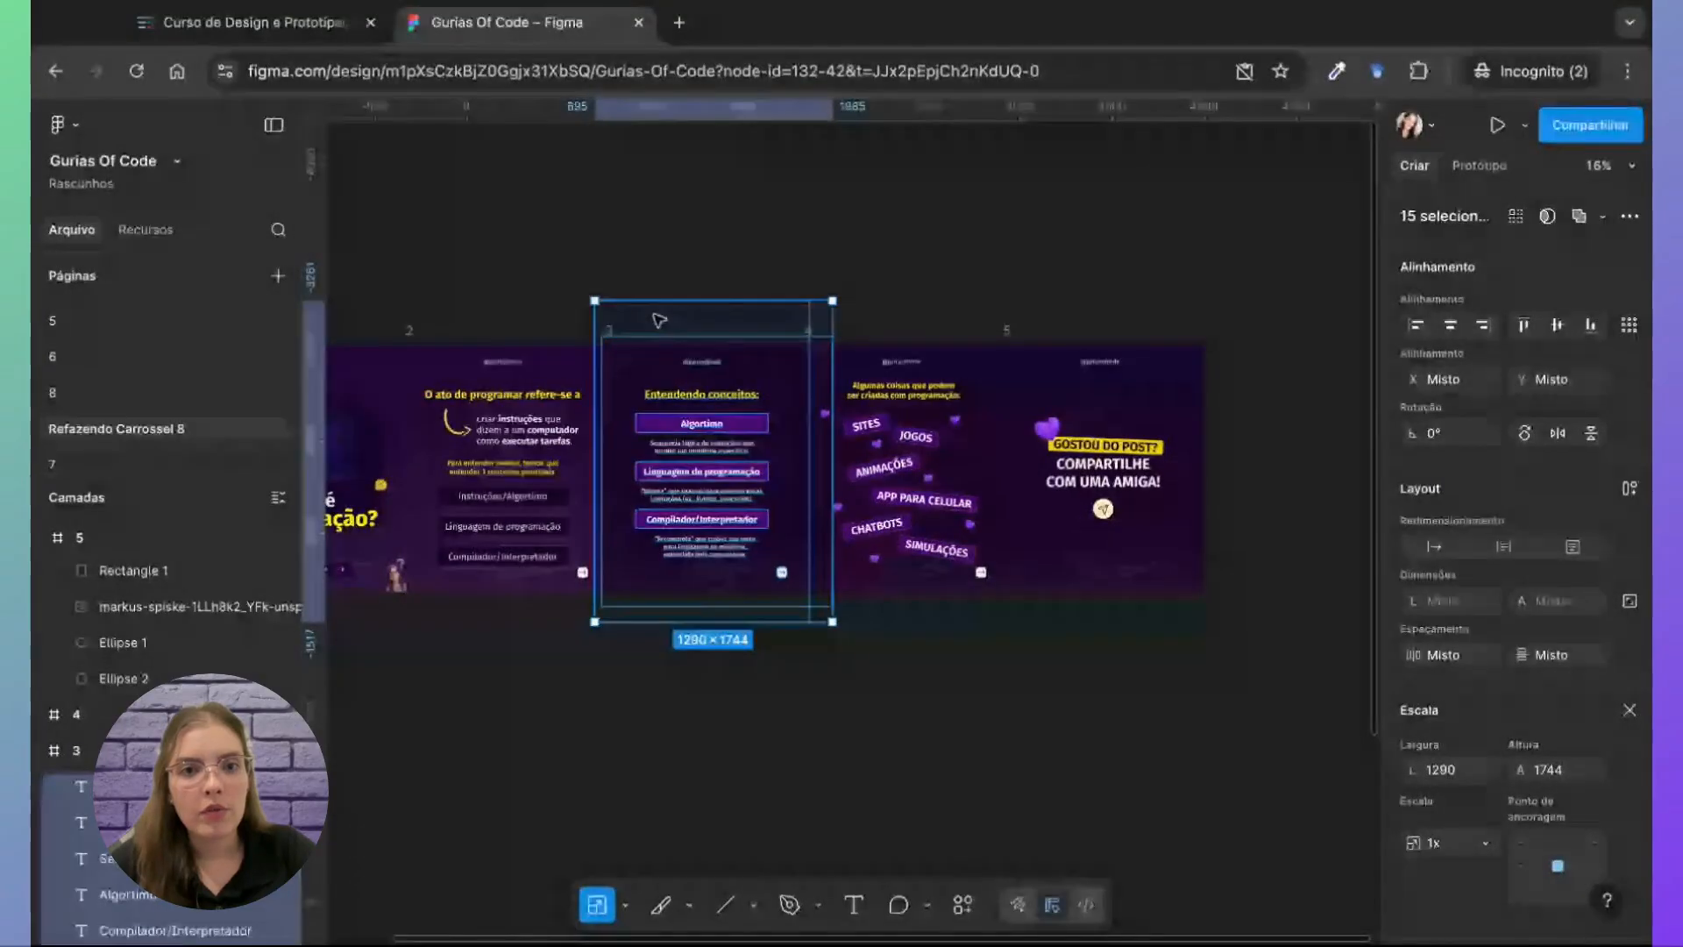
scroll(649, 347, up, 5)
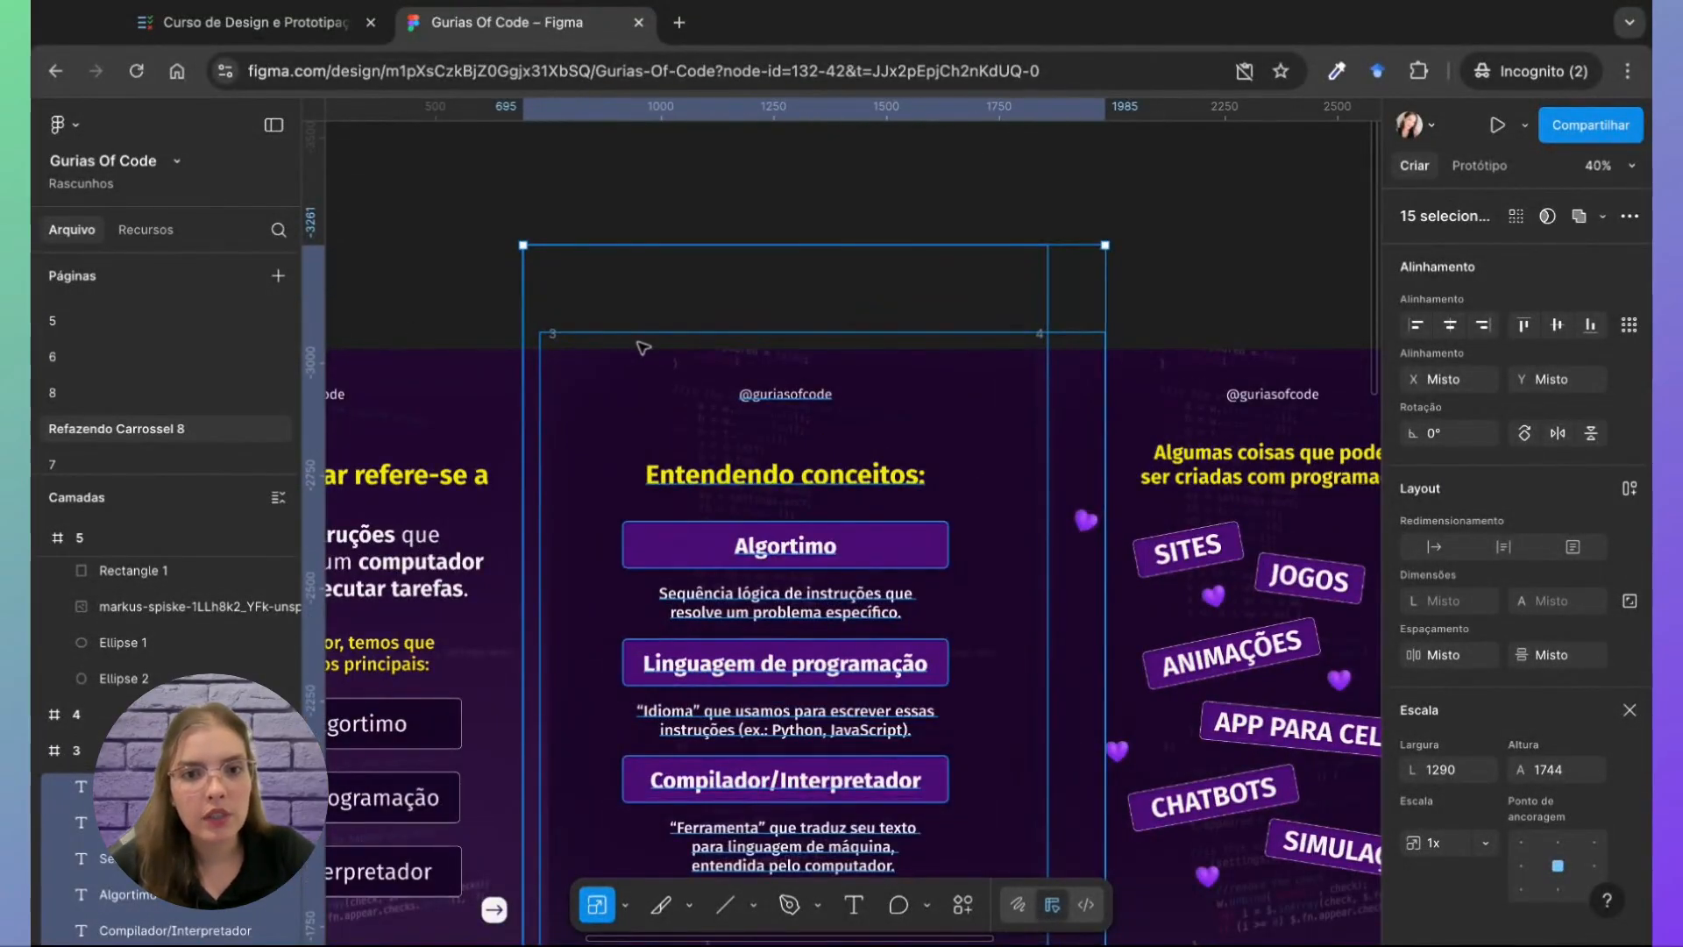
click(697, 360)
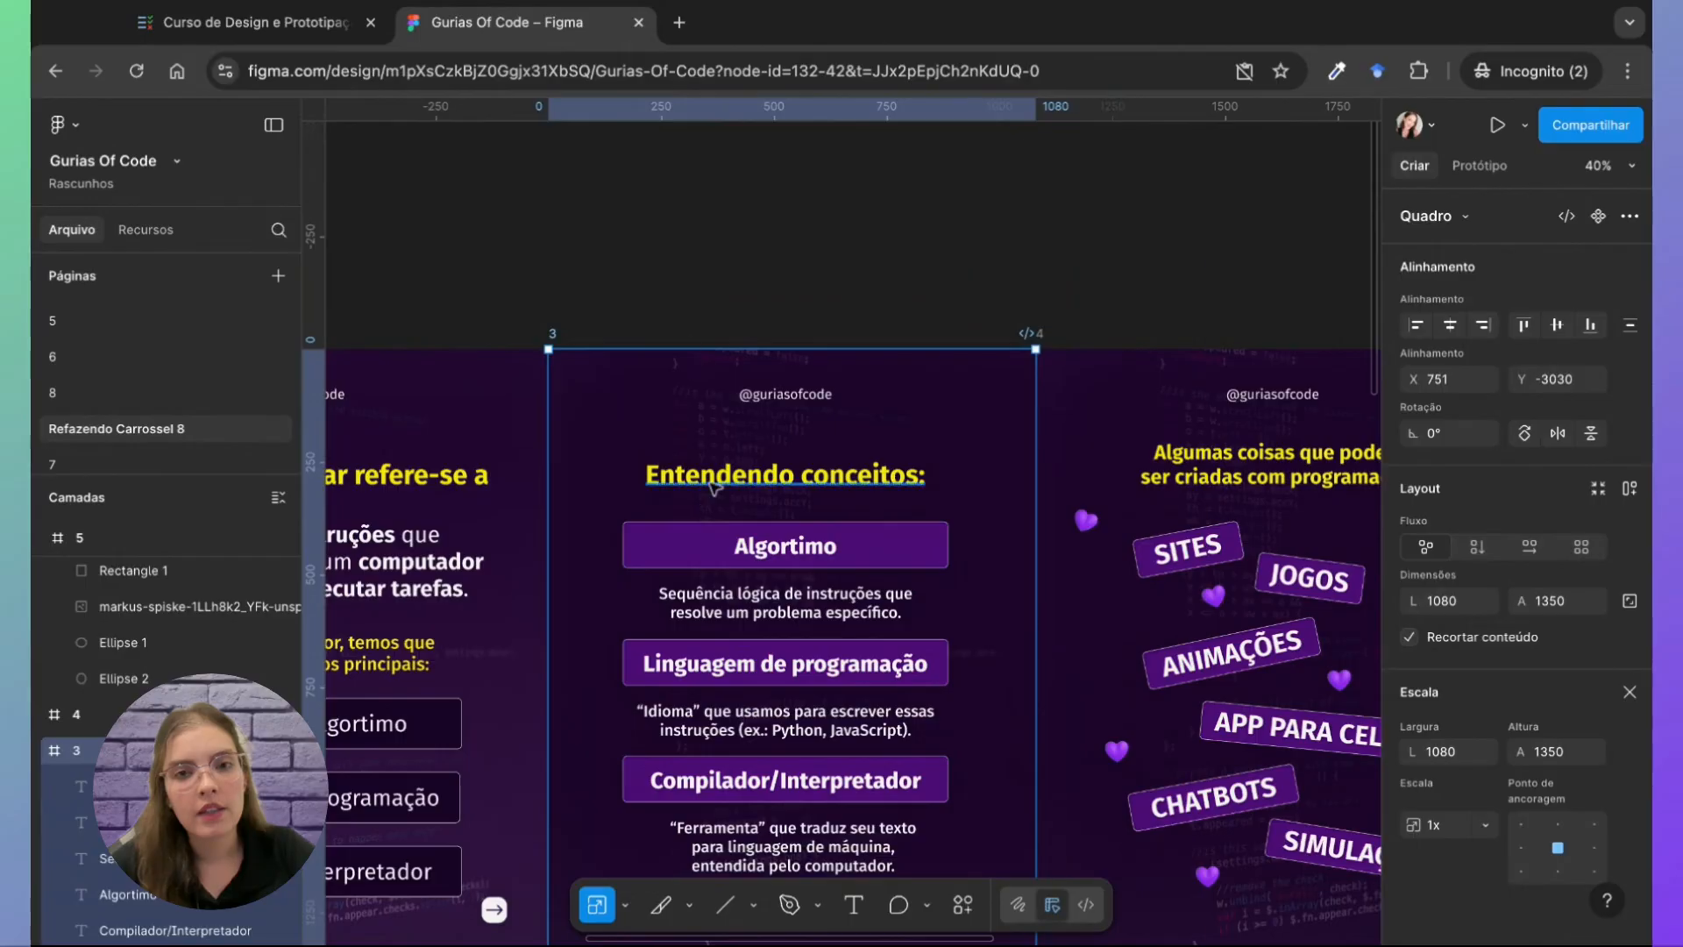
scroll(706, 421, down, 2)
scroll(714, 486, down, 1)
click(862, 743)
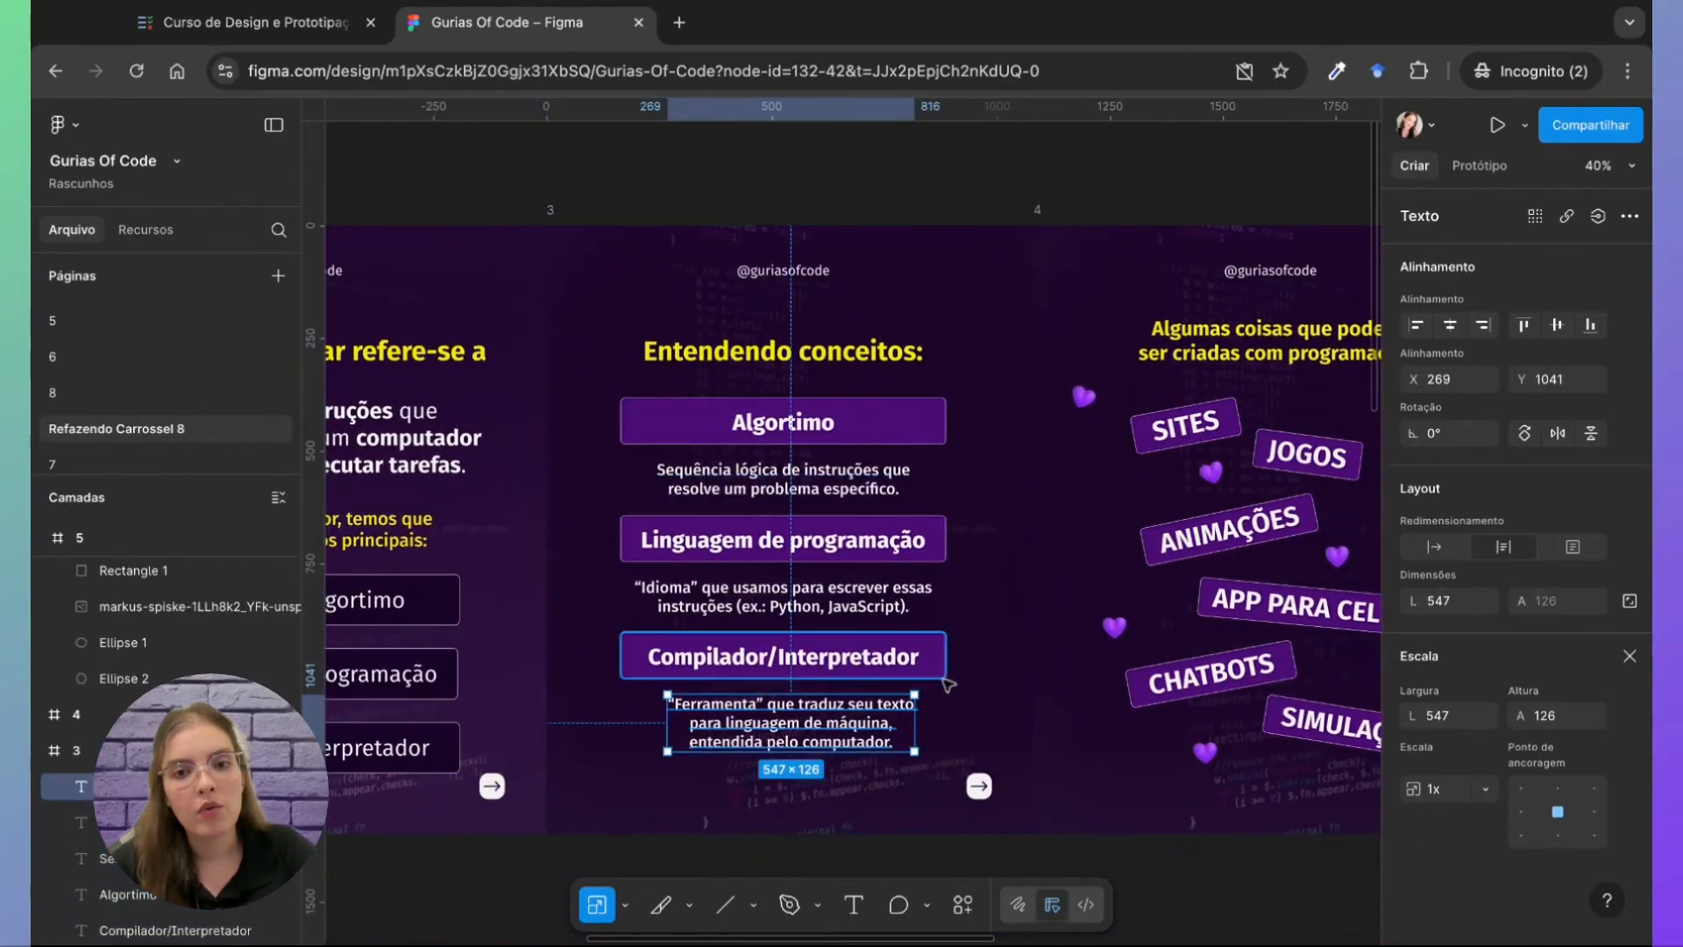
shift+click(942, 675)
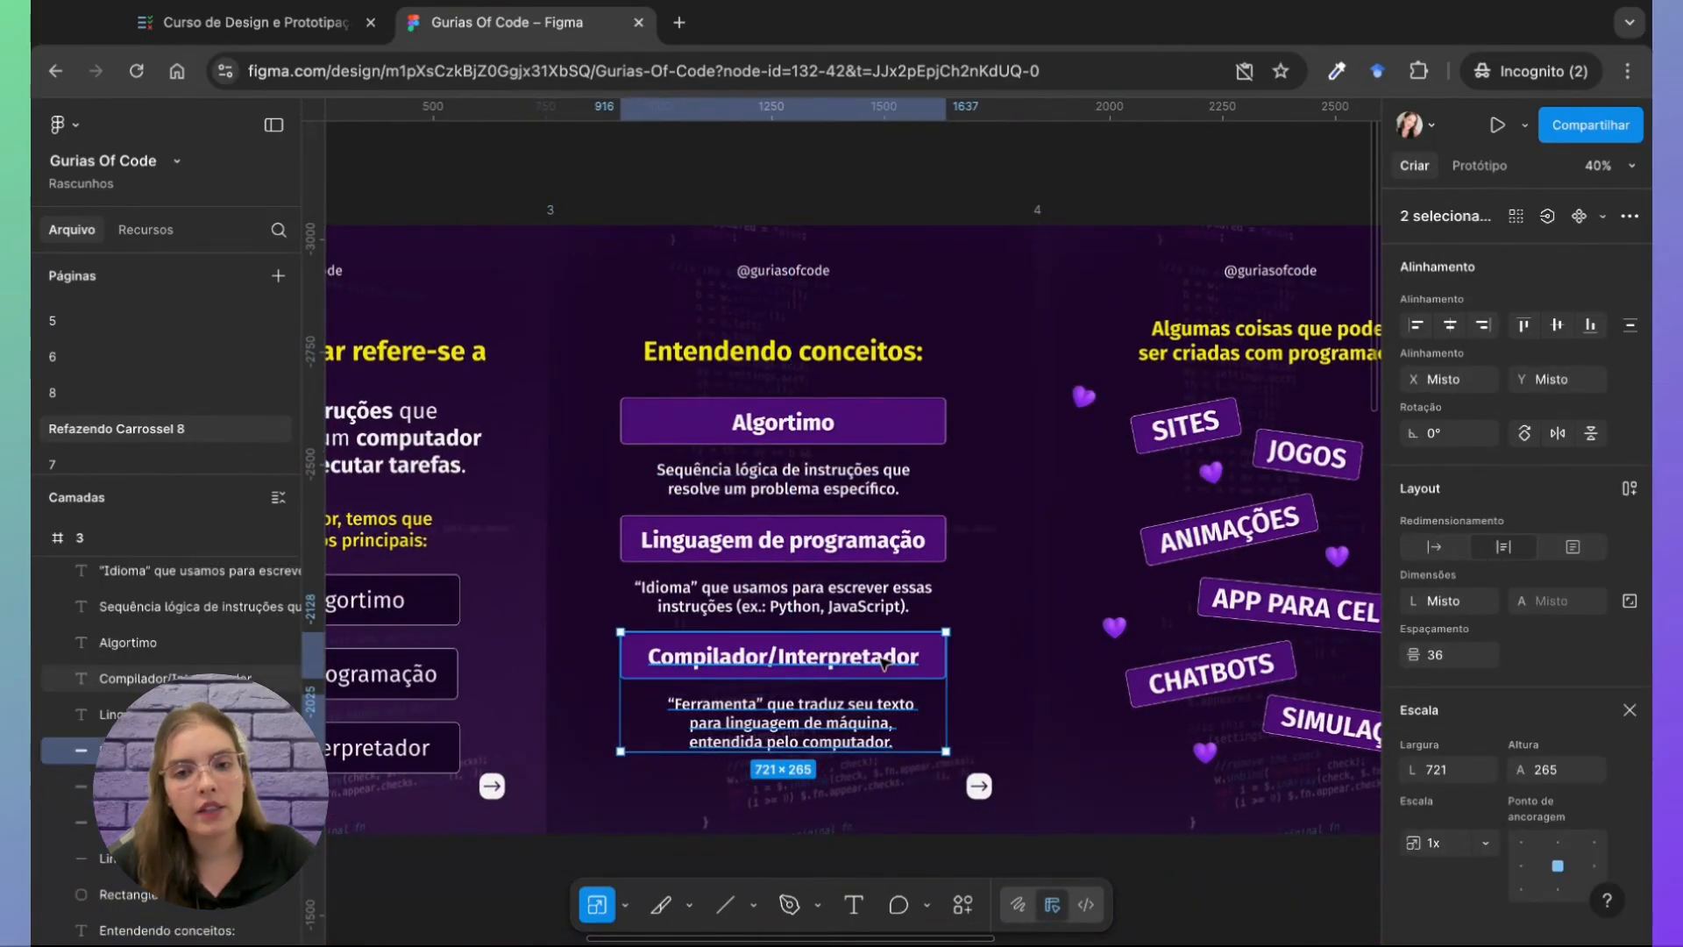
shift+click(888, 614)
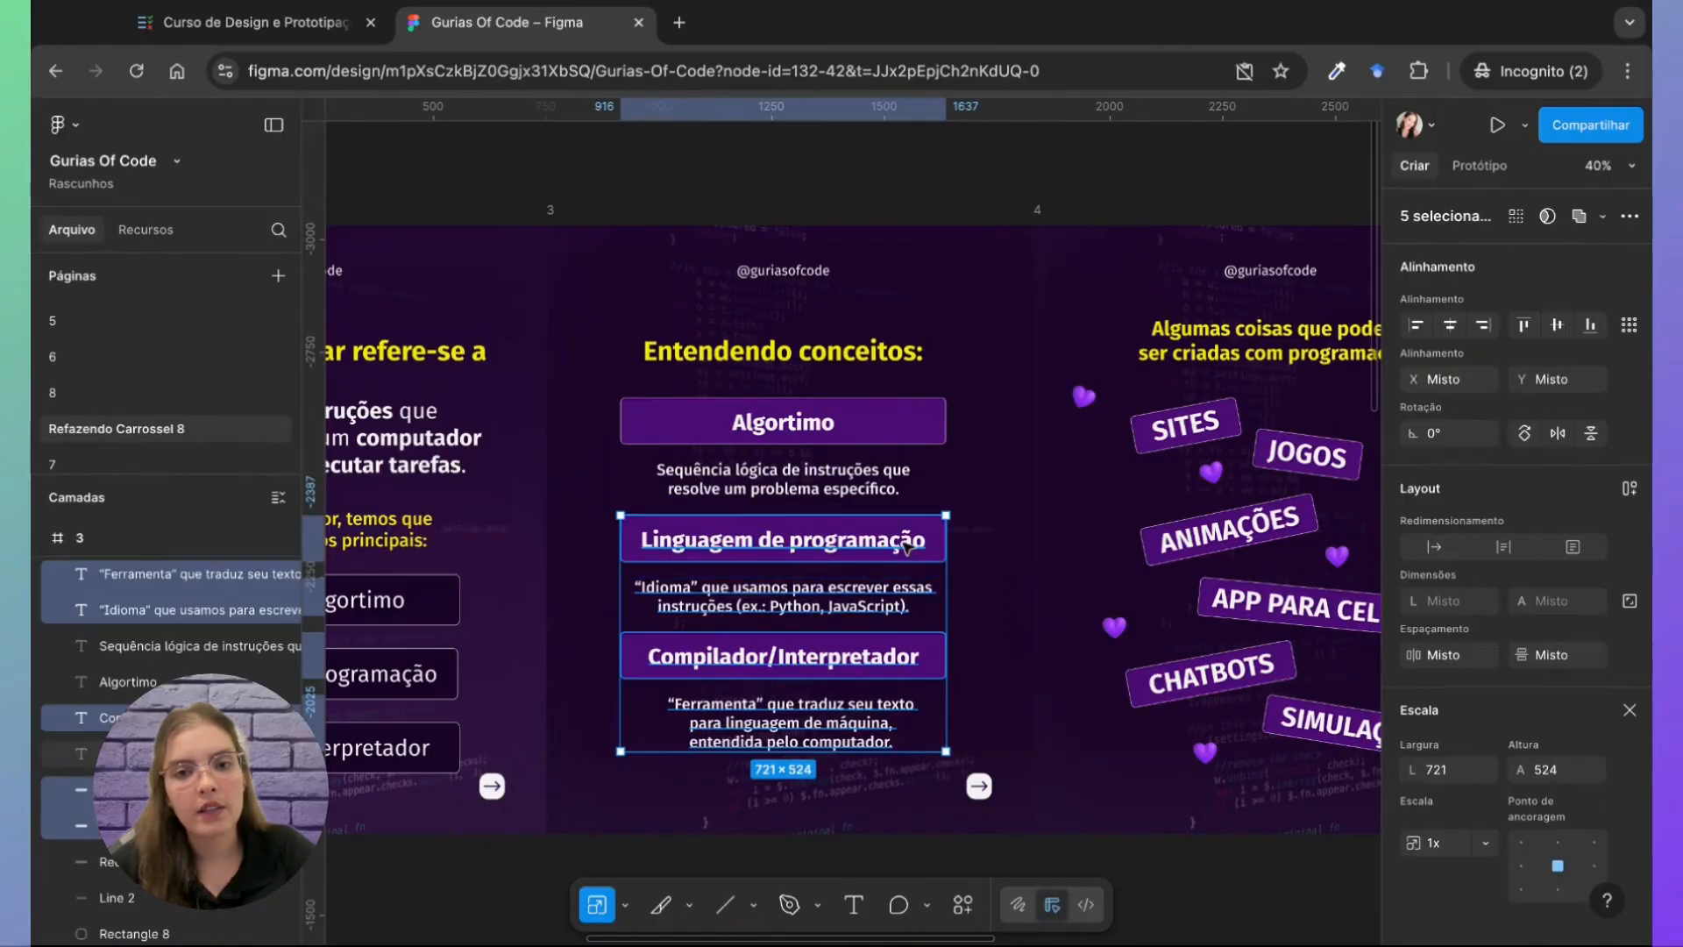
shift+click(857, 491)
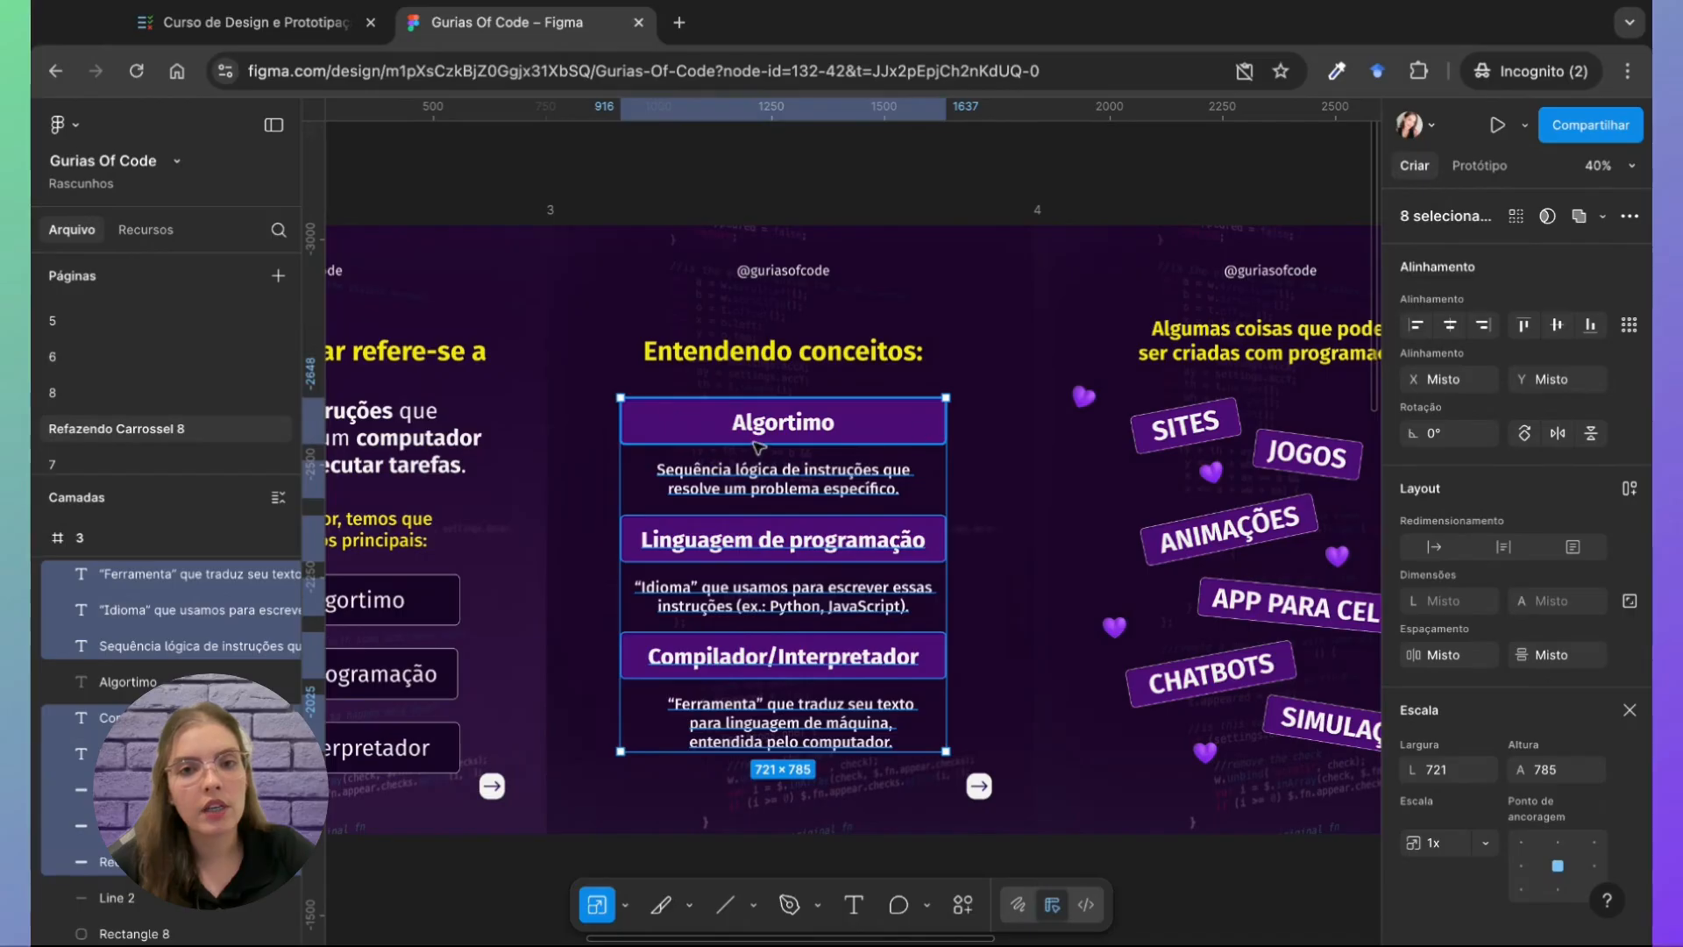
shift+click(784, 350)
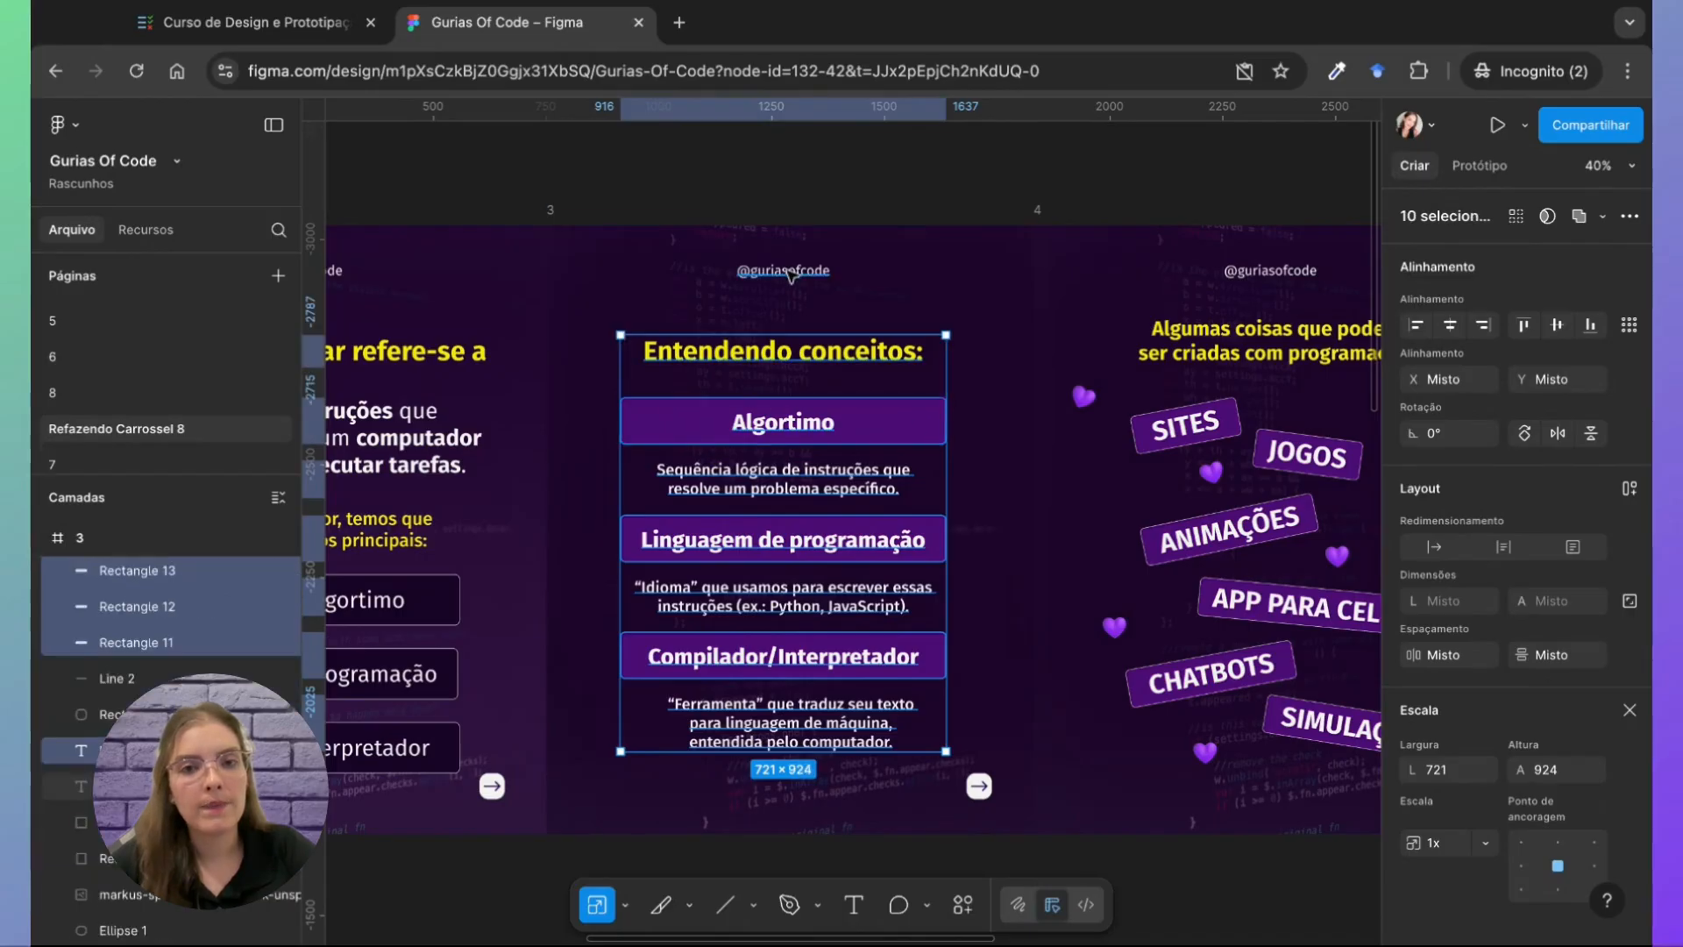
shift+click(983, 783)
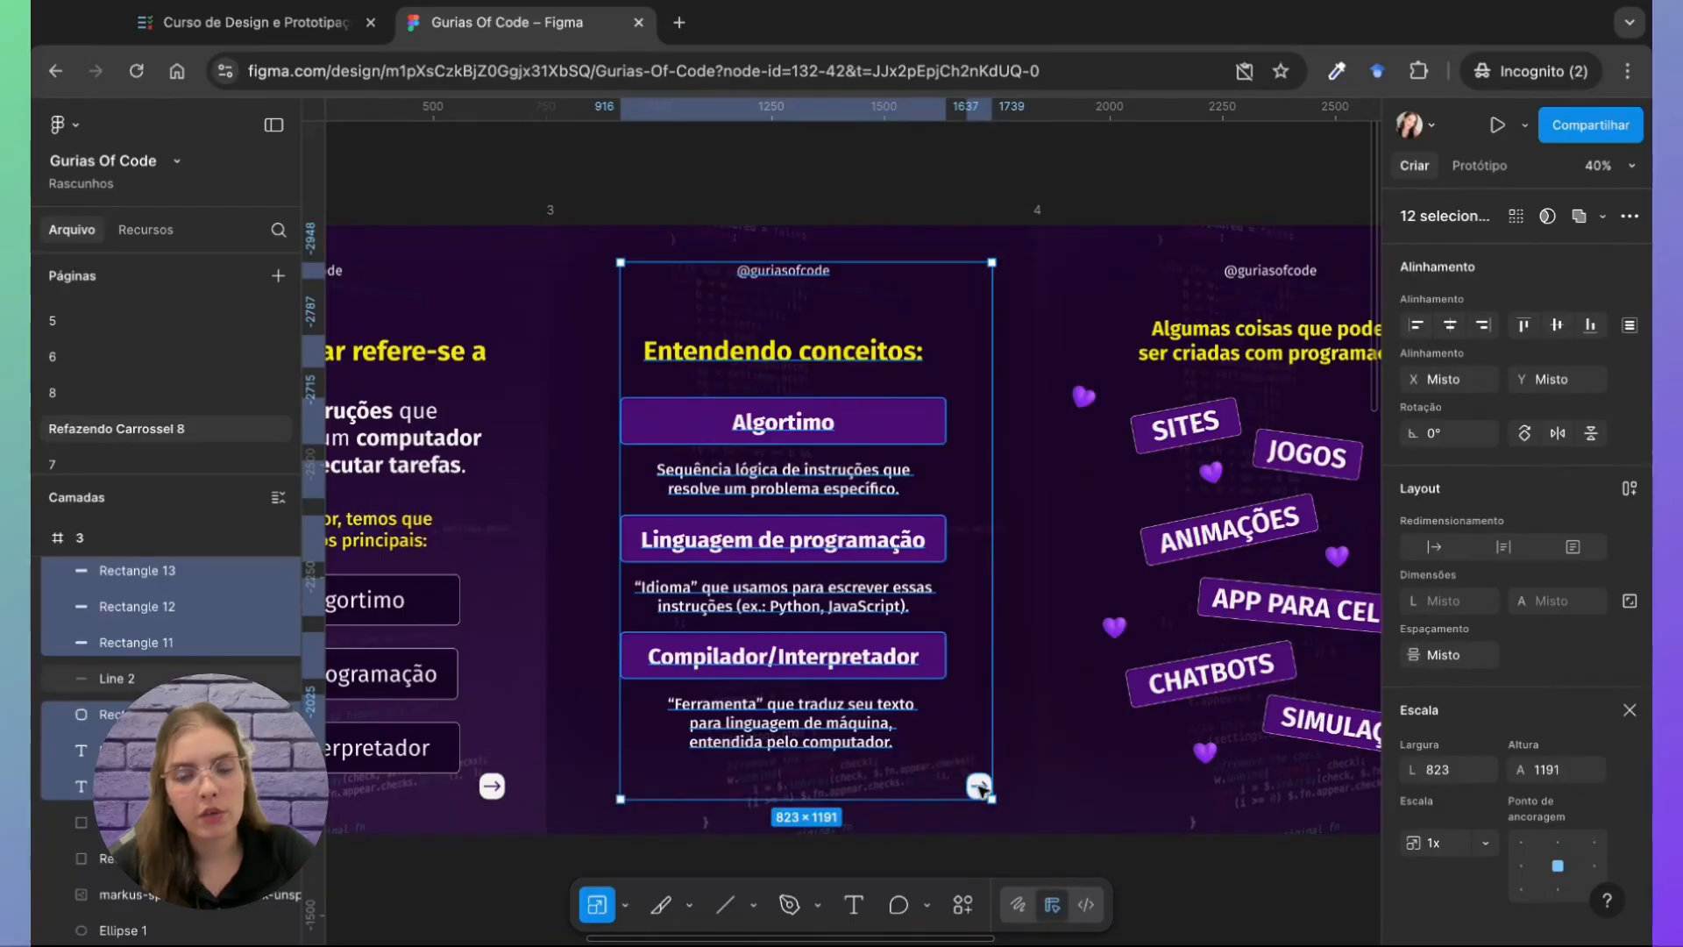
shift+click(980, 788)
Step: Copy the selected slide 3 elements and paste them into the new 5400 × 1350 frame, directly above the Slice 3 layer
scroll(887, 712, down, 2)
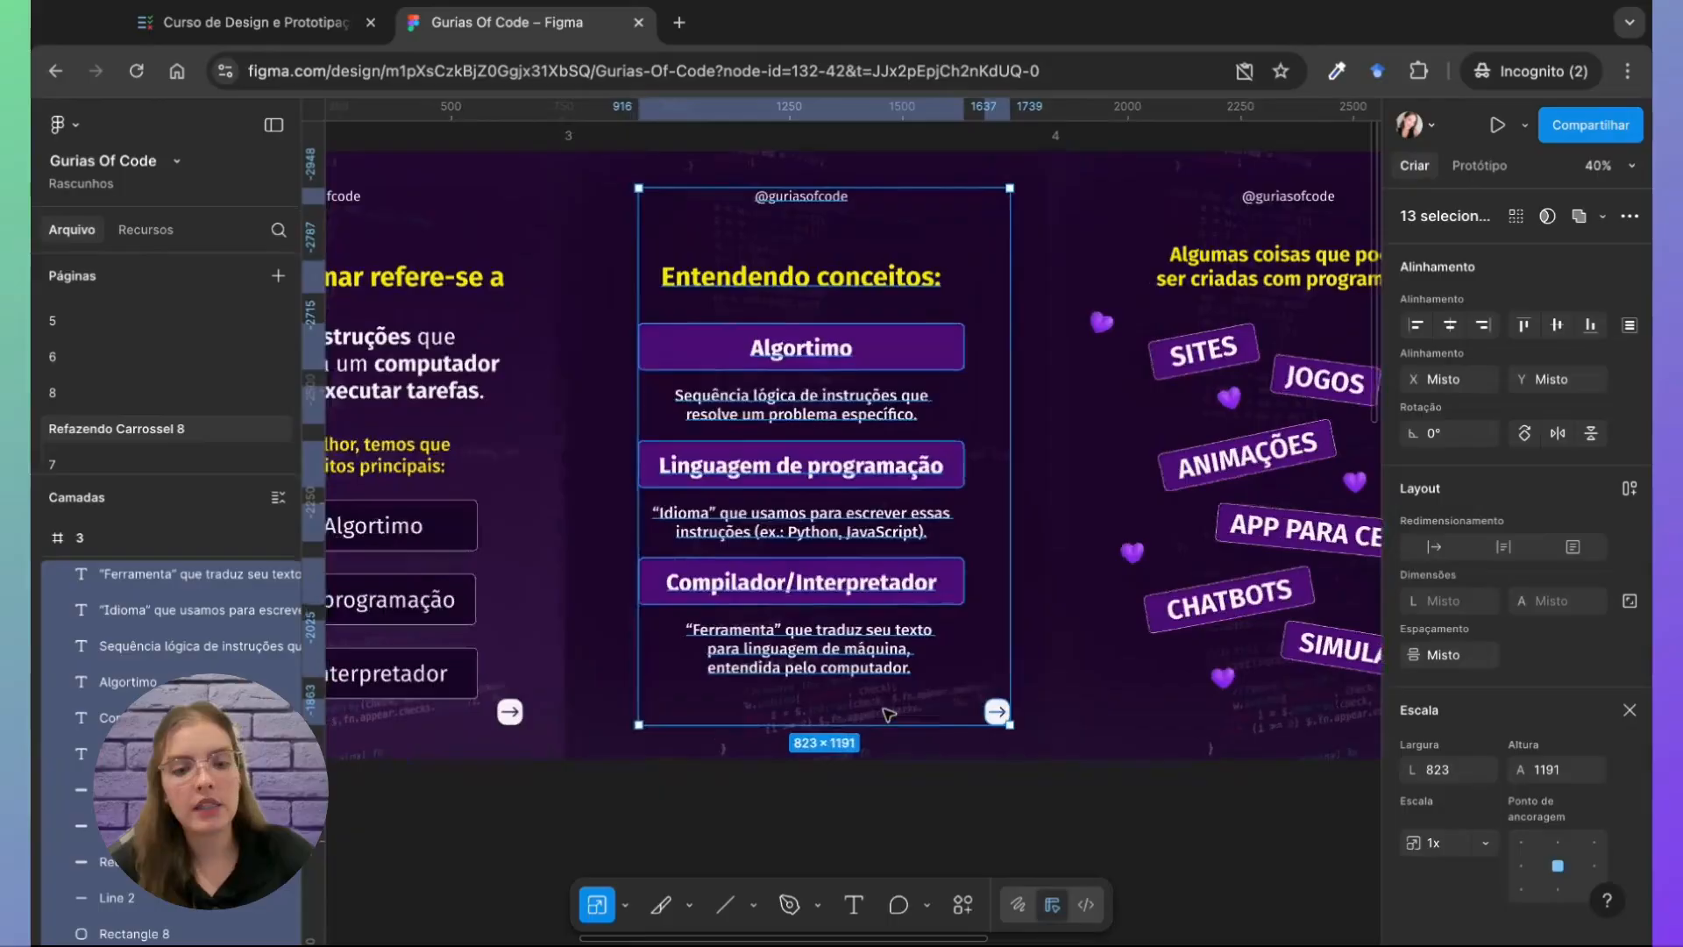
scroll(887, 713, down, 10)
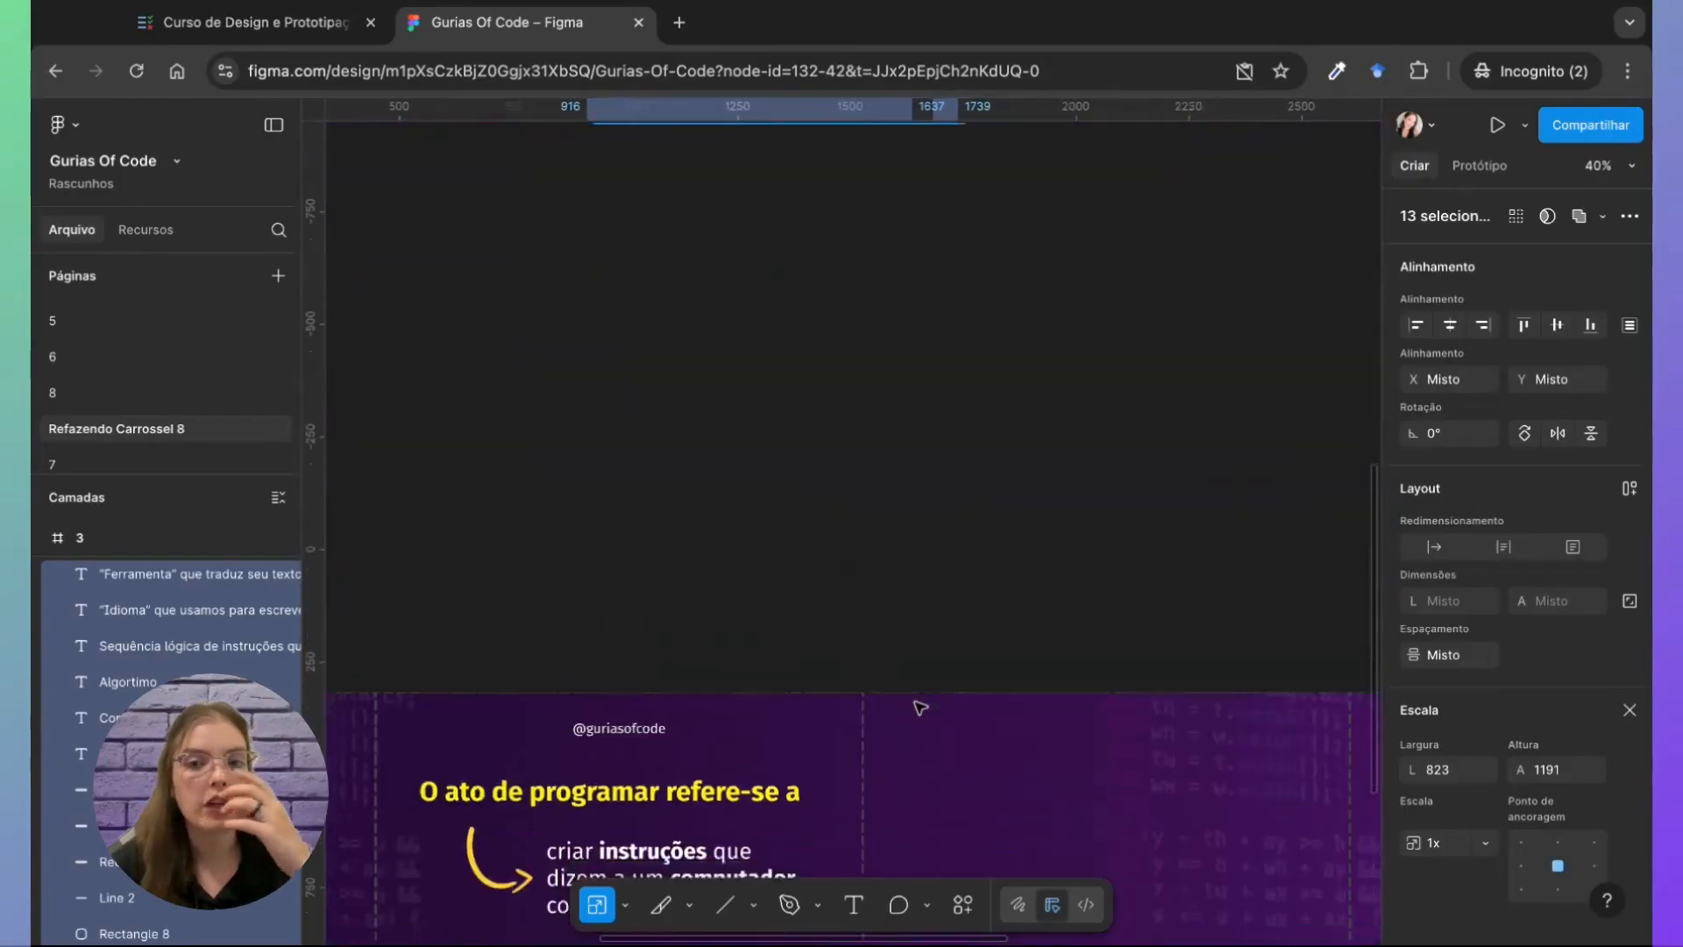
scroll(921, 706, right, 3)
scroll(694, 618, down, 1)
scroll(695, 618, right, 1)
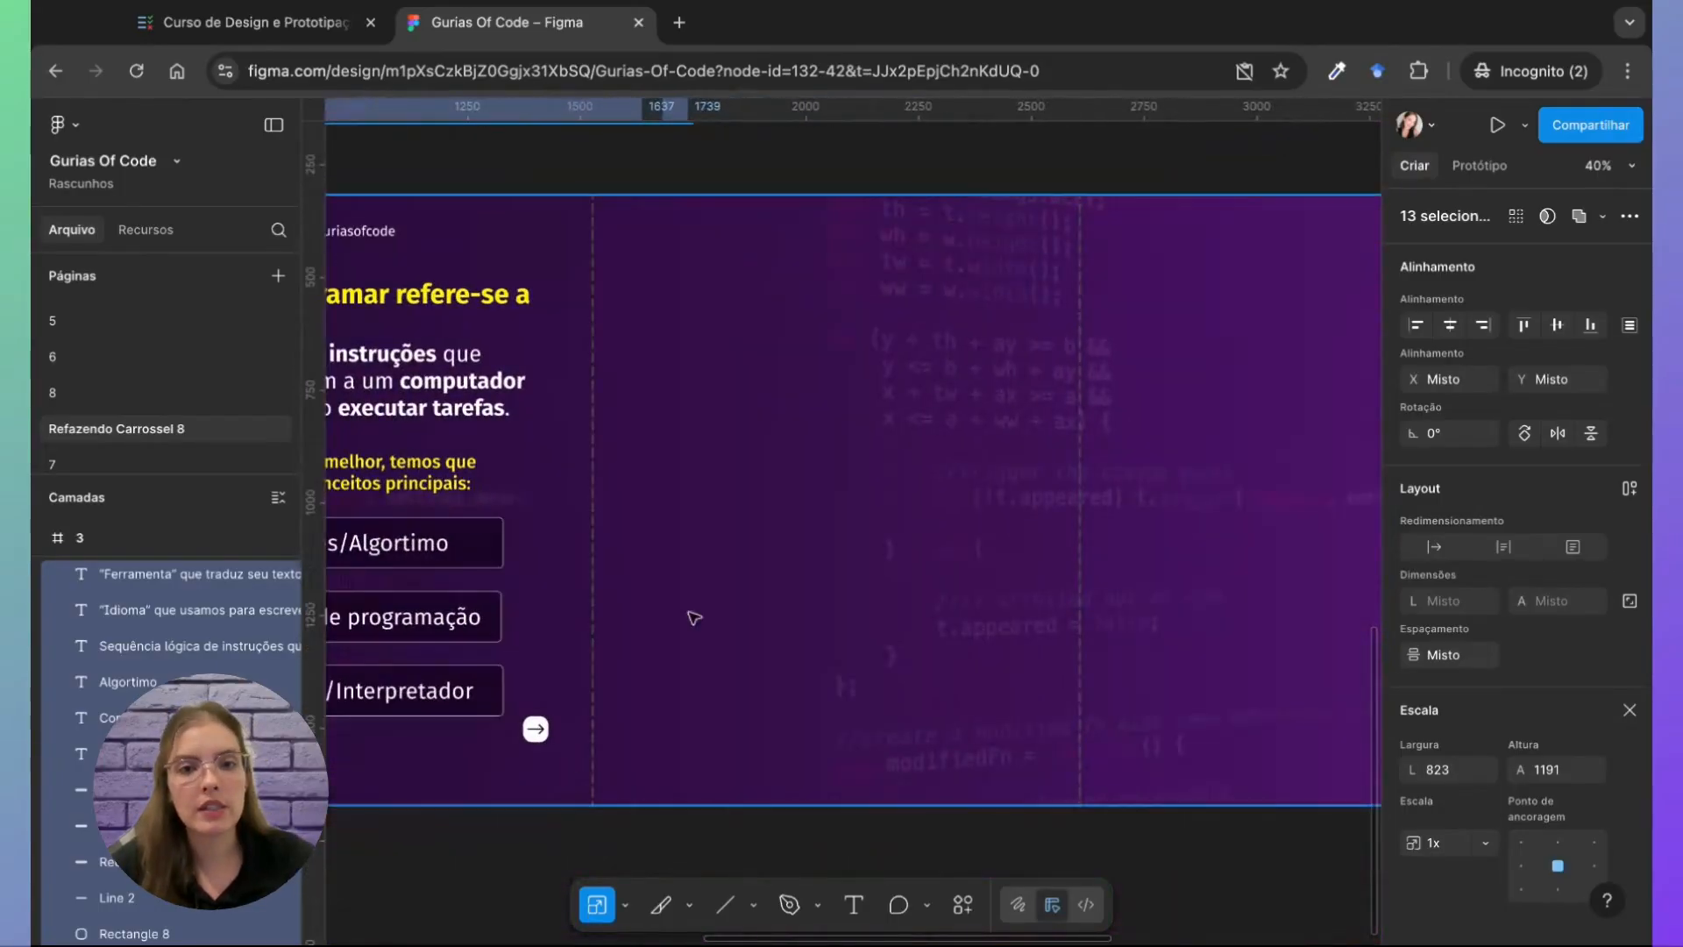
click(798, 421)
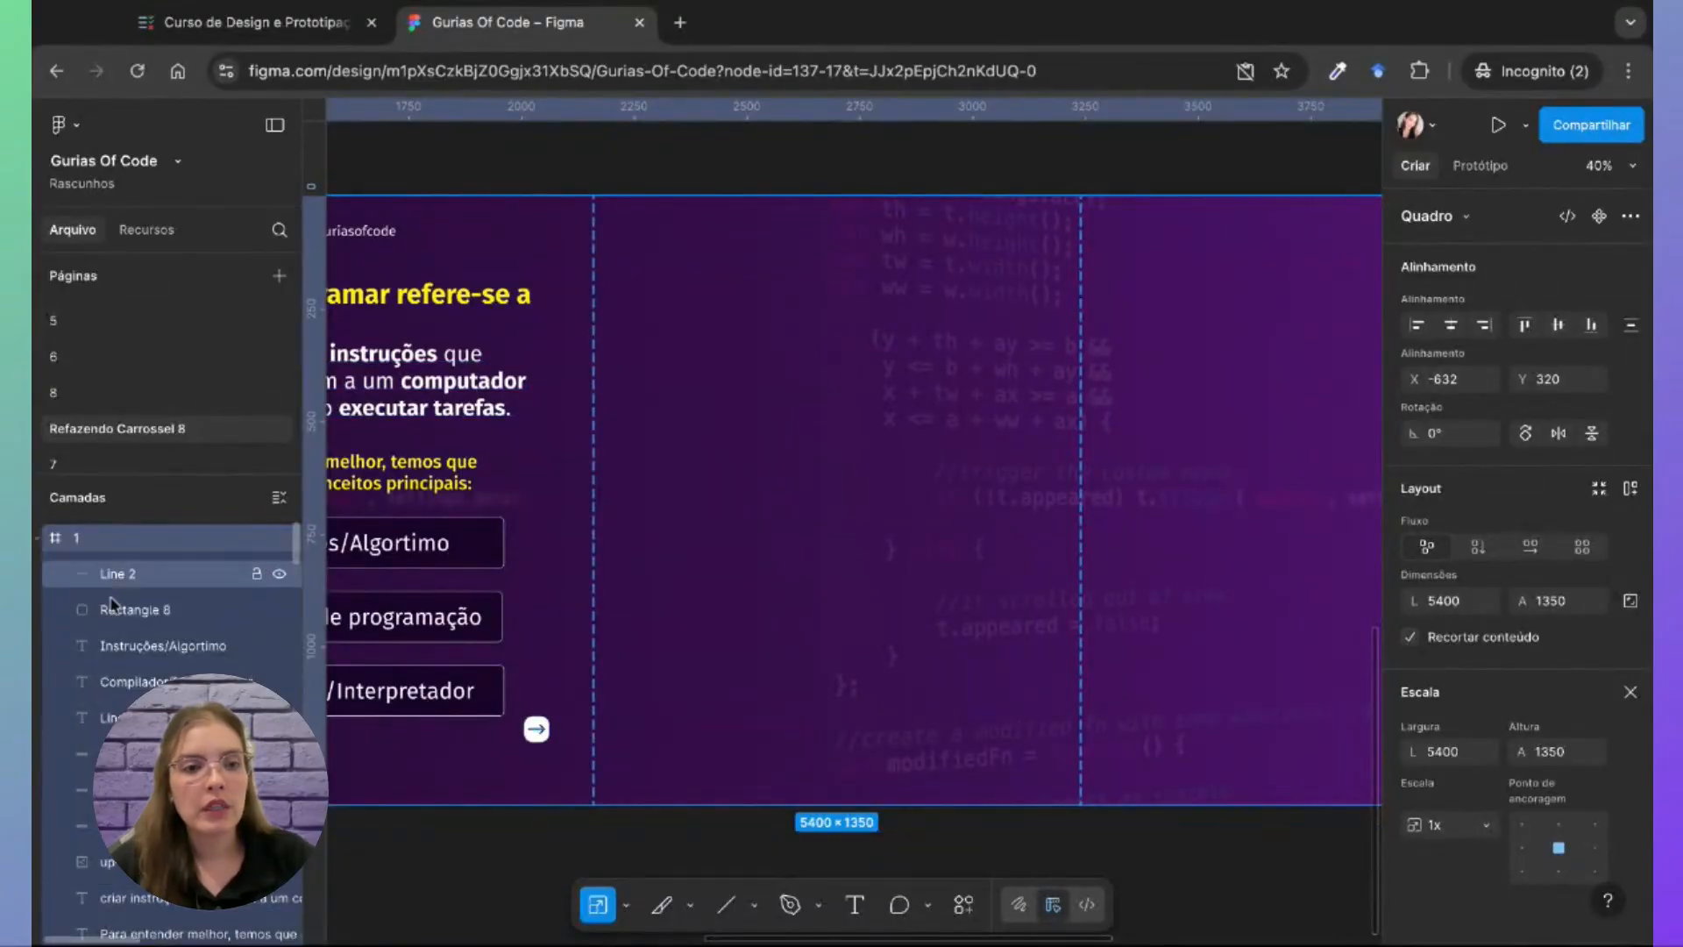
scroll(175, 693, down, 5)
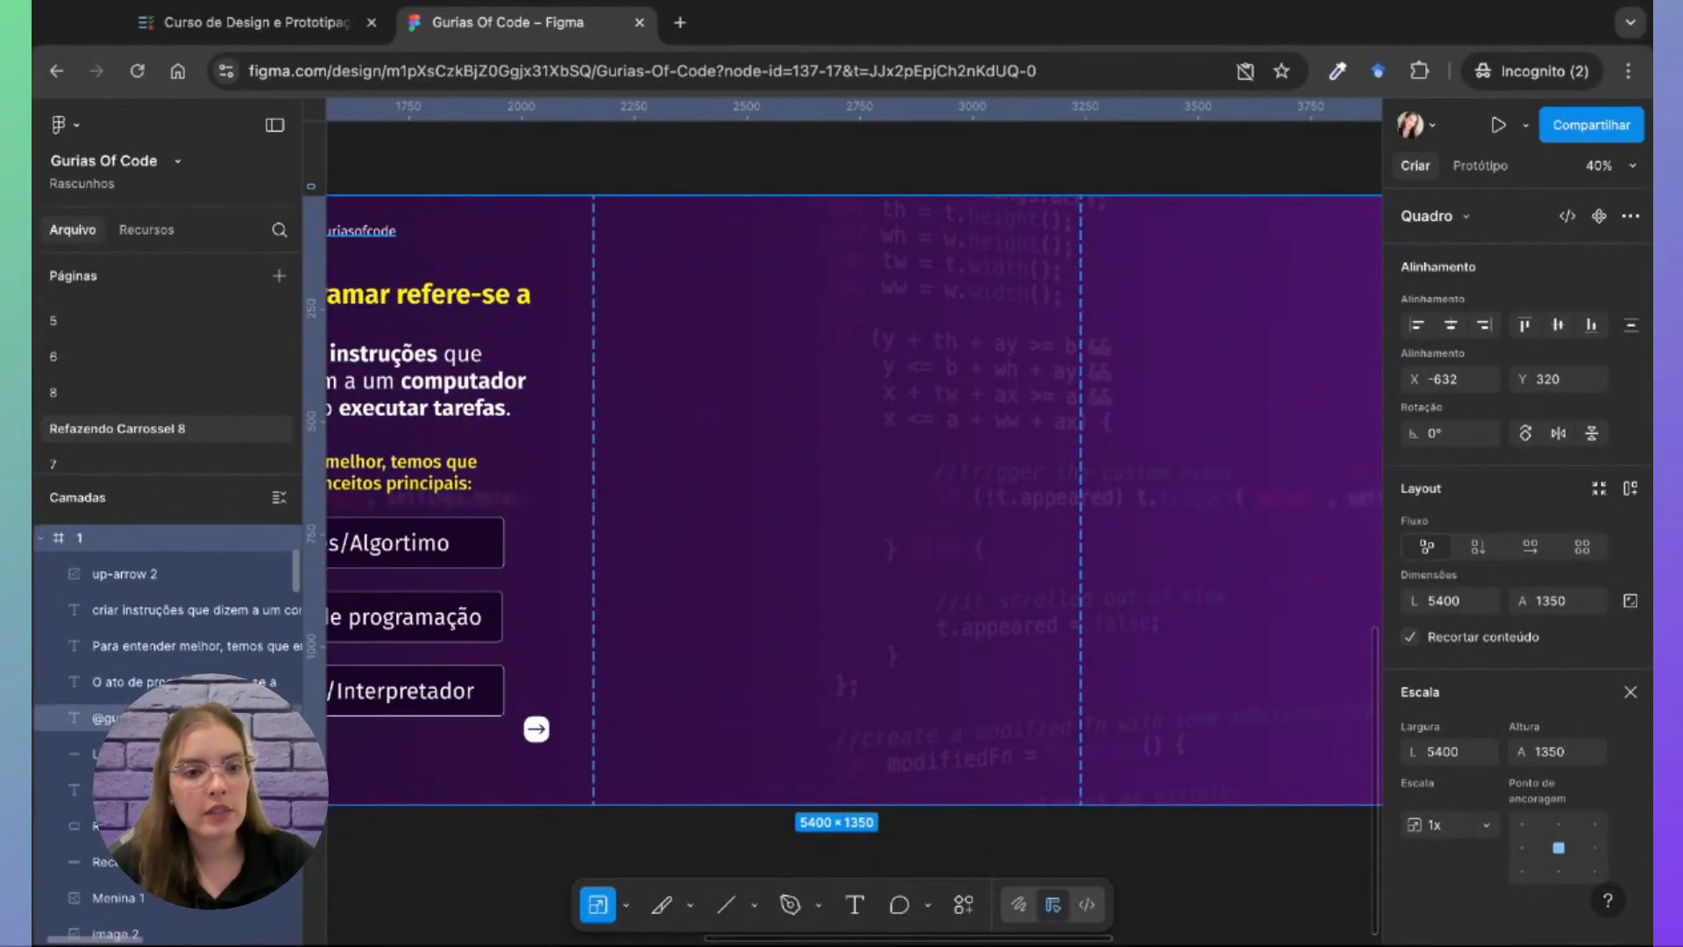
scroll(175, 692, down, 2)
scroll(548, 646, left, 5)
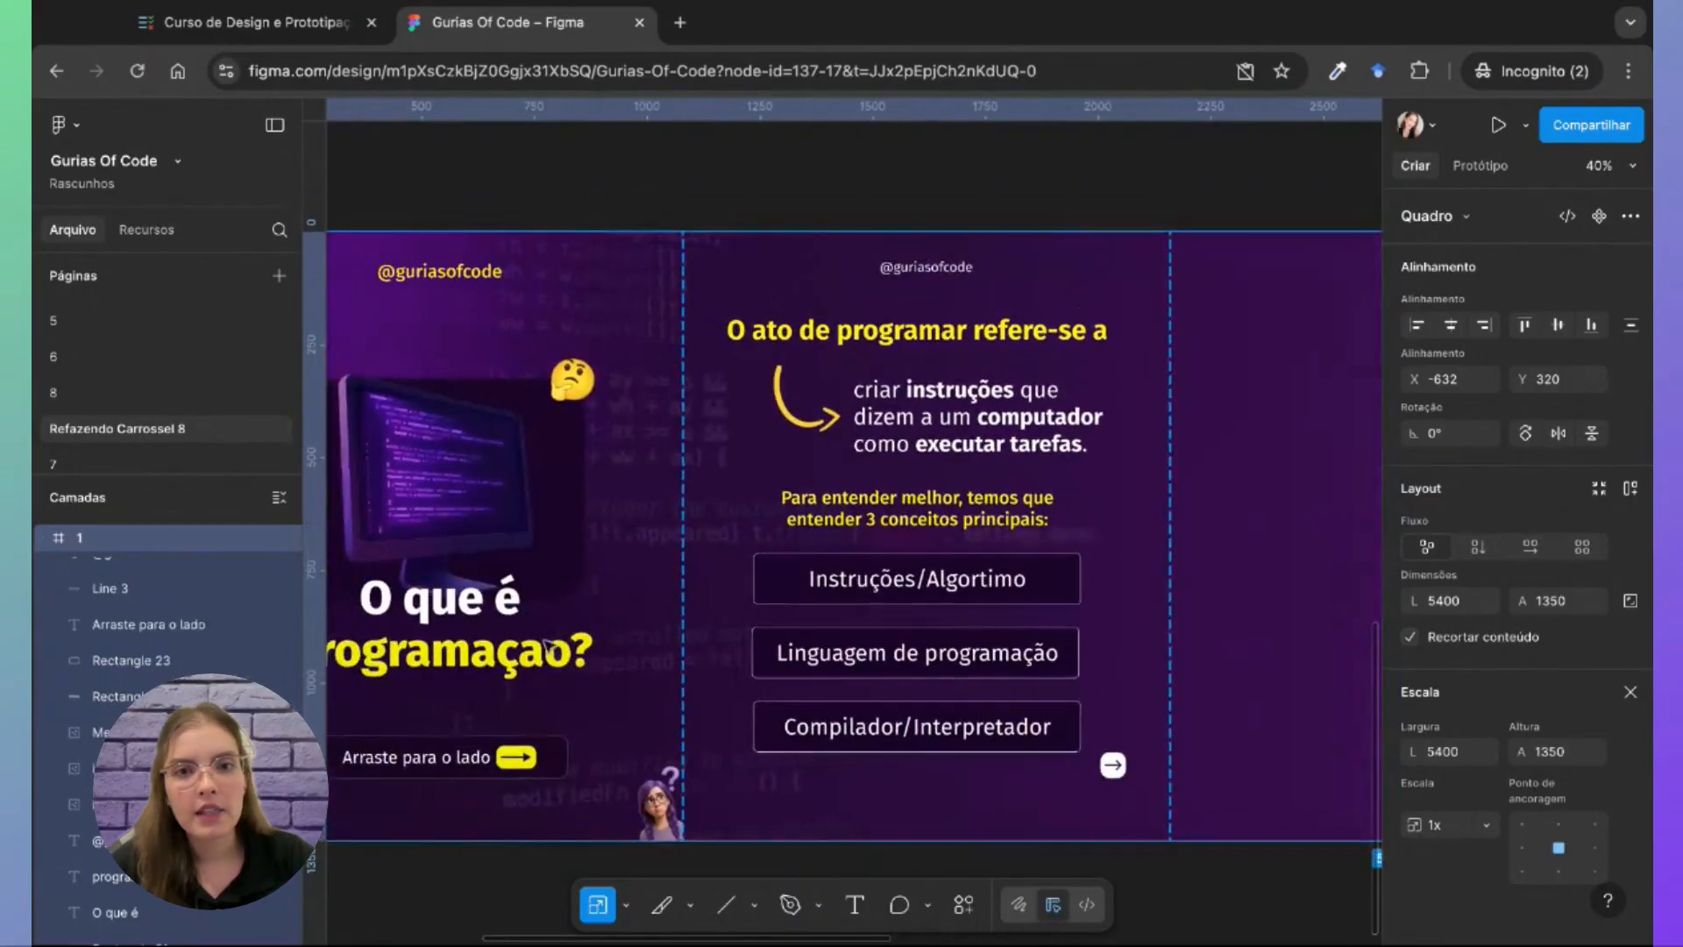
scroll(105, 706, down, 5)
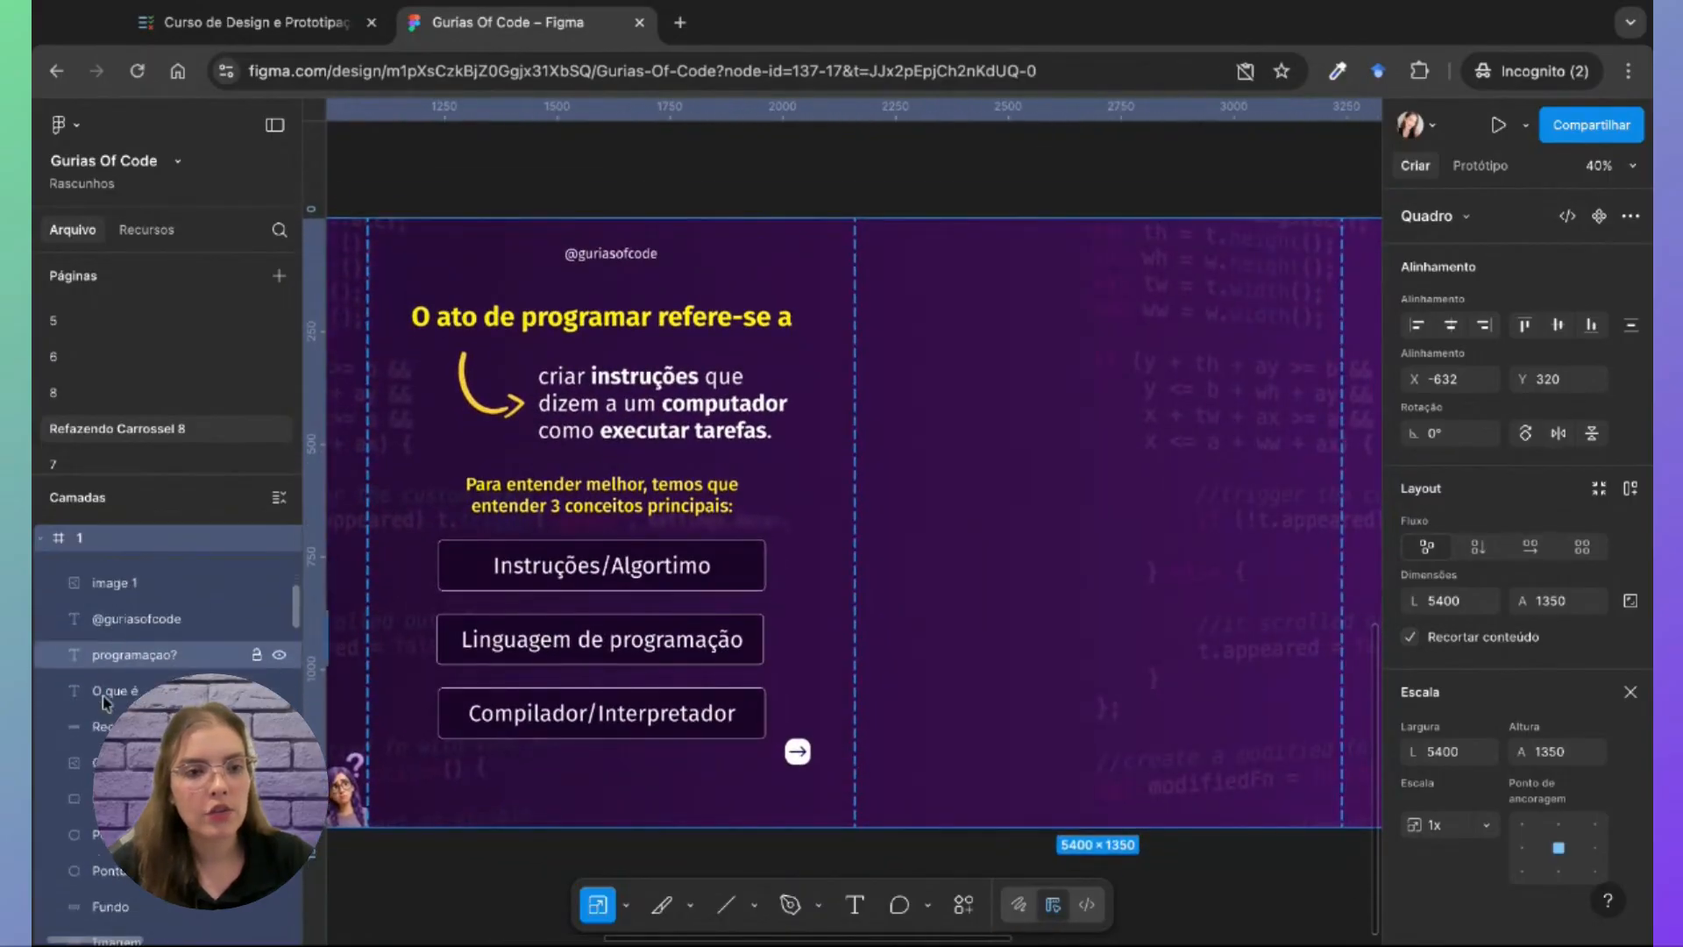
scroll(142, 579, up, 2)
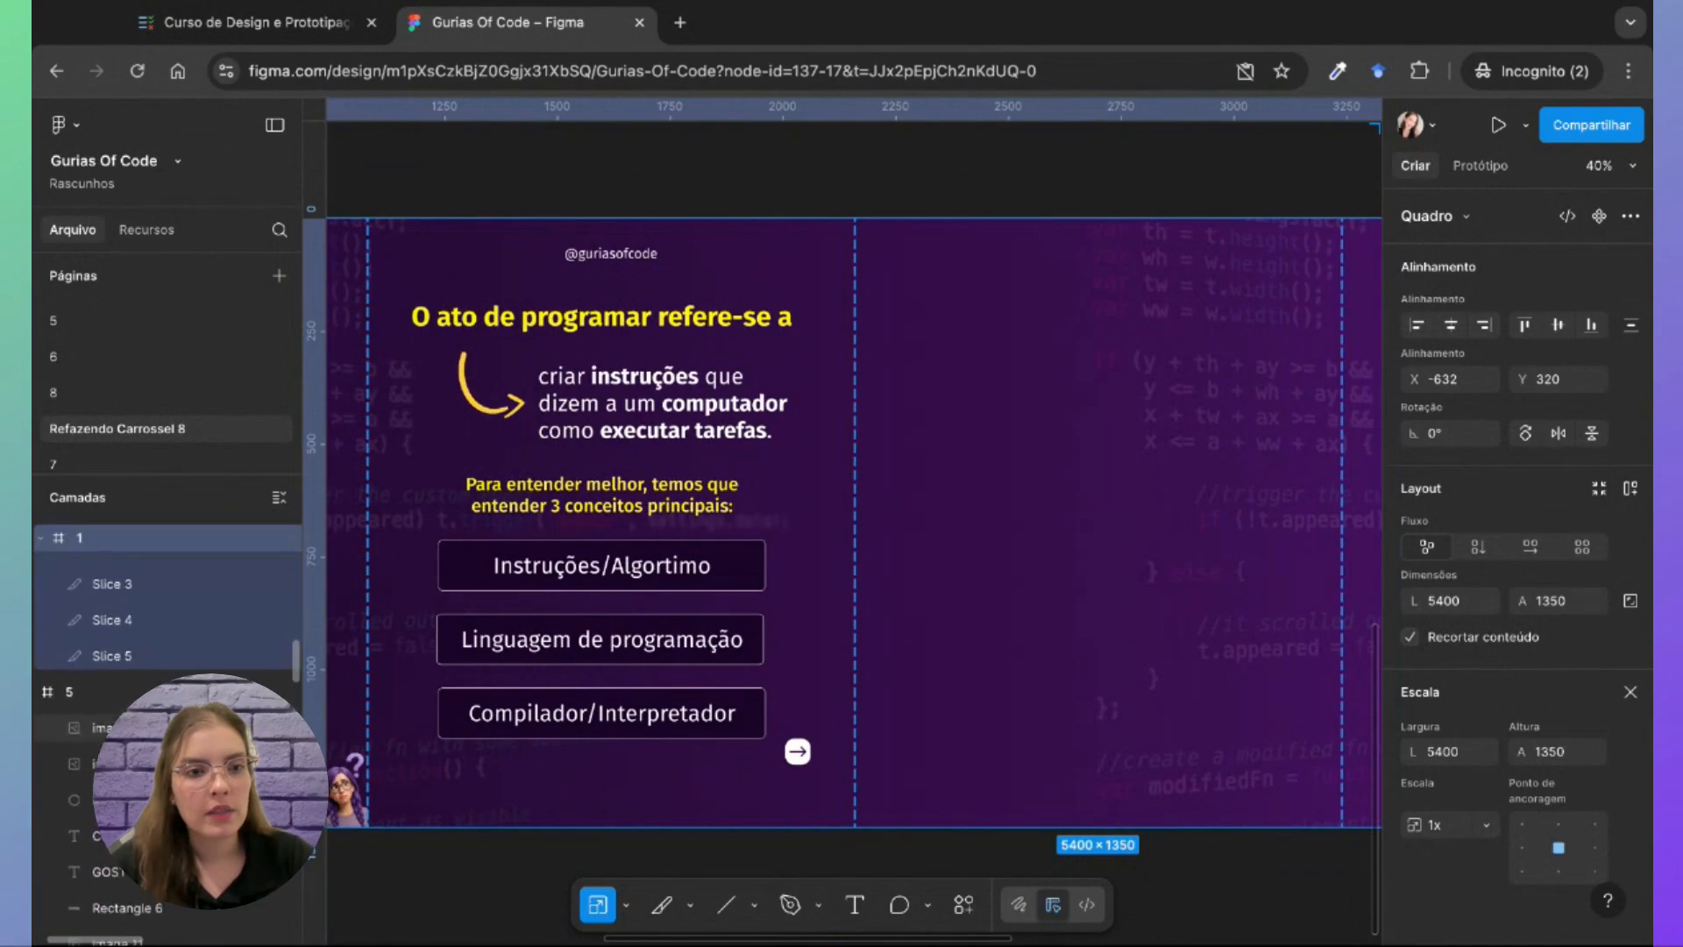
click(142, 583)
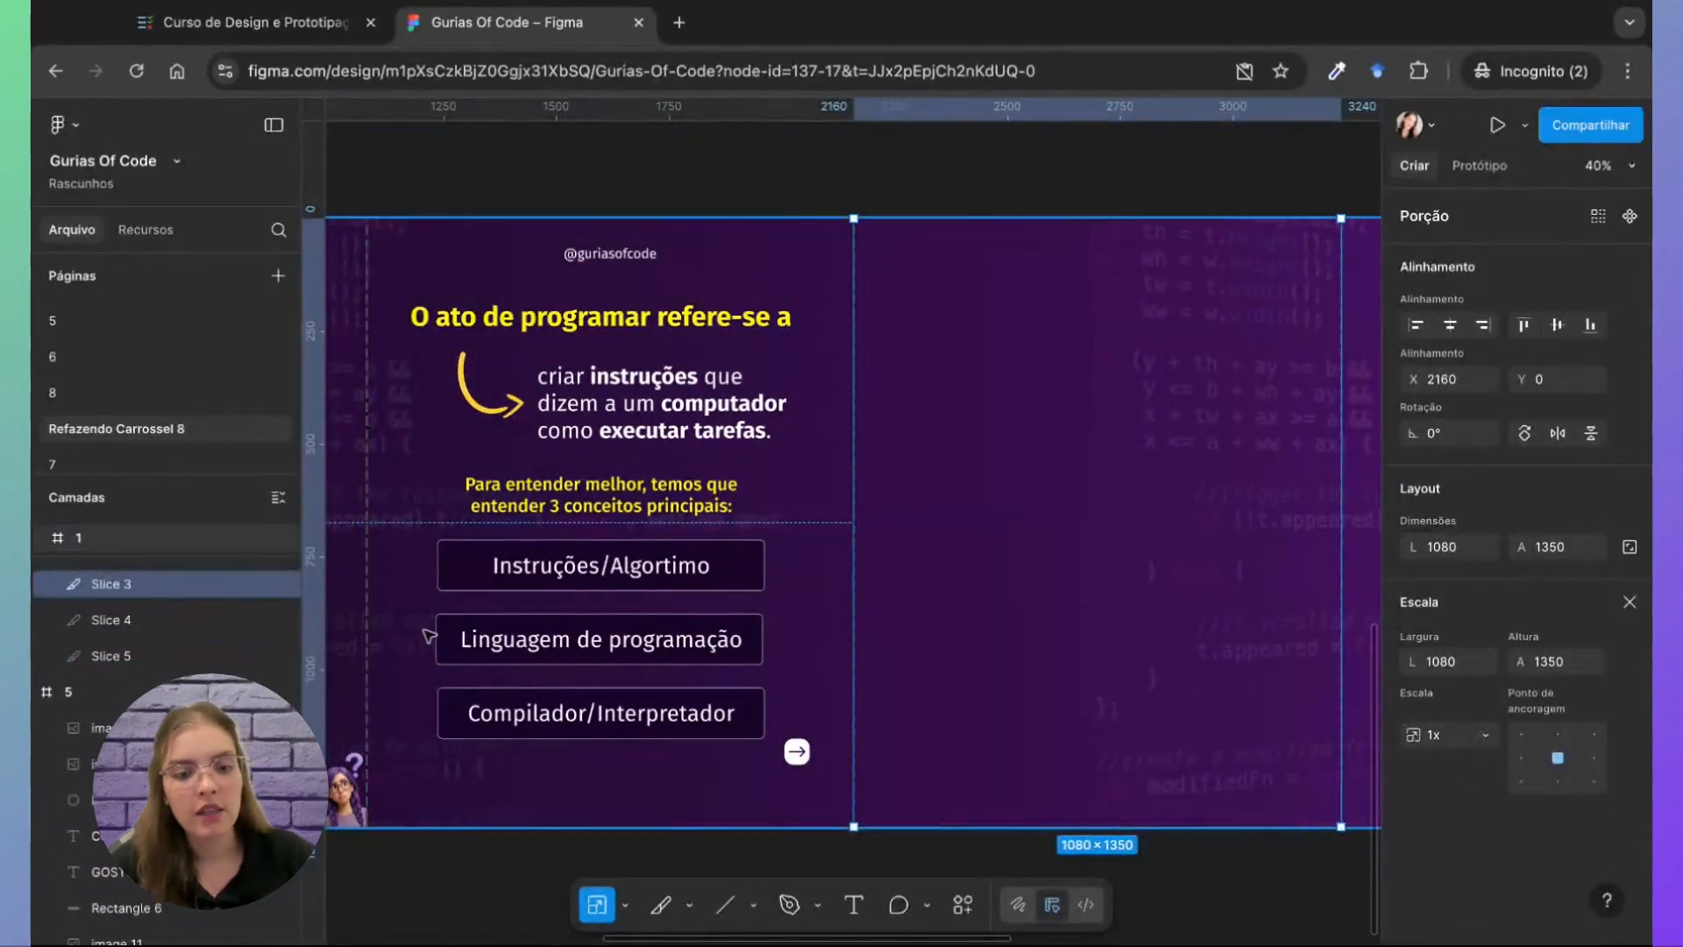
key(ctrl+v)
Step: Move the pasted slide 3 elements from the first slide across to the third slide area of the new frame
scroll(663, 526, right, 4)
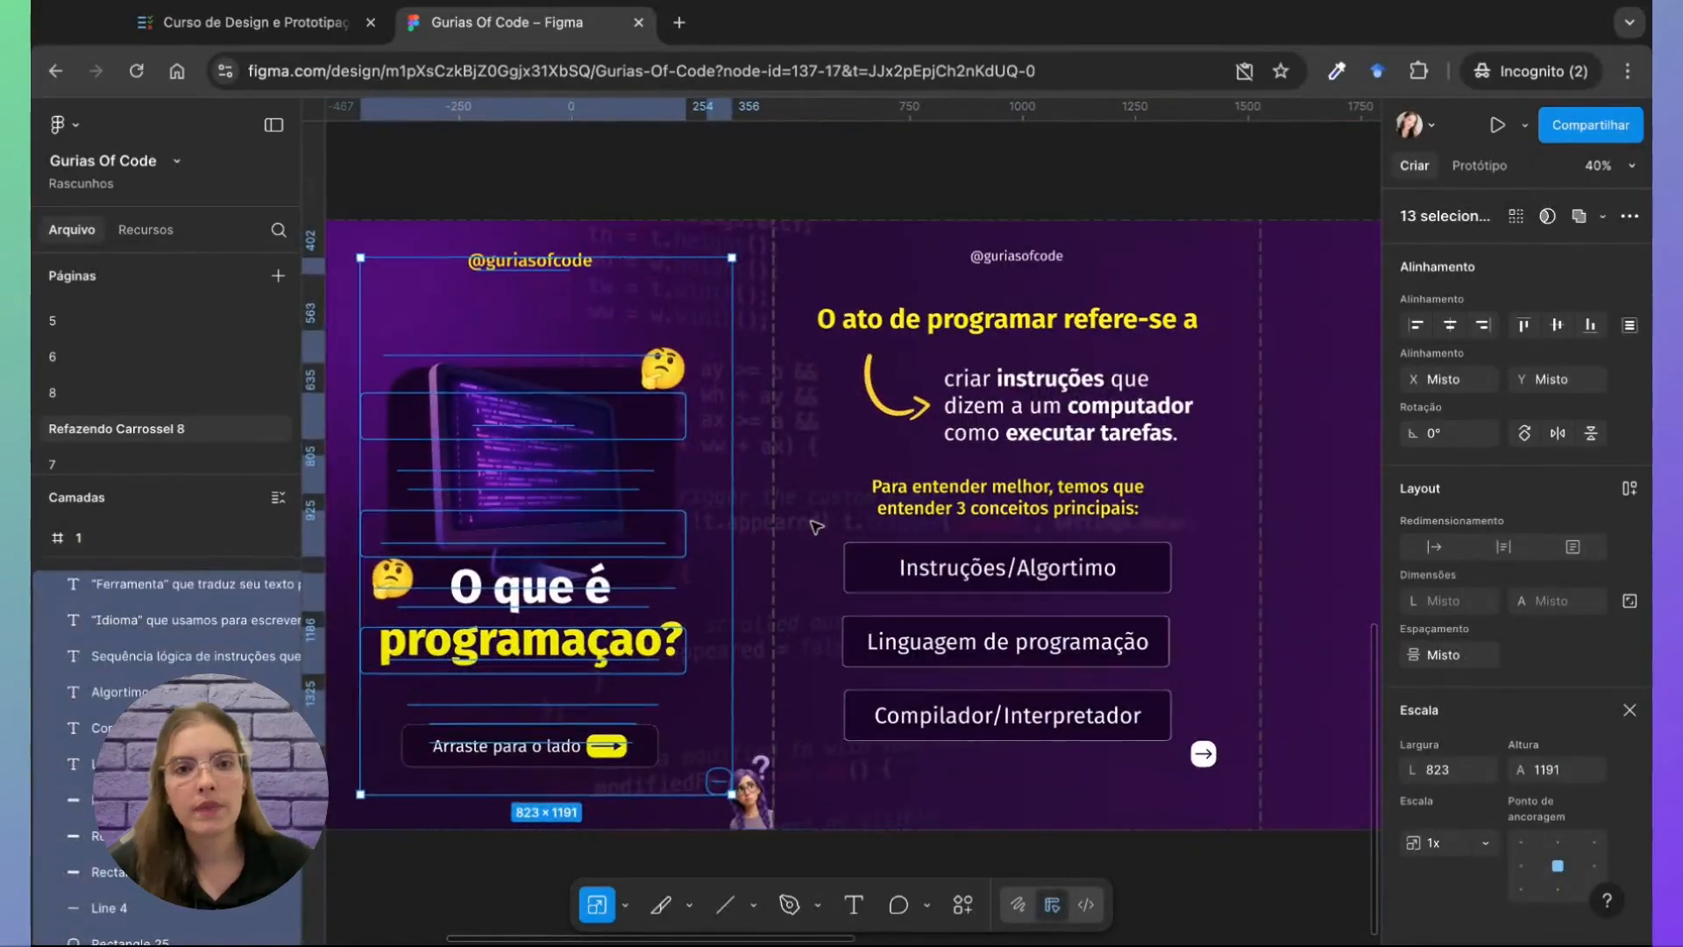
scroll(469, 347, right, 9)
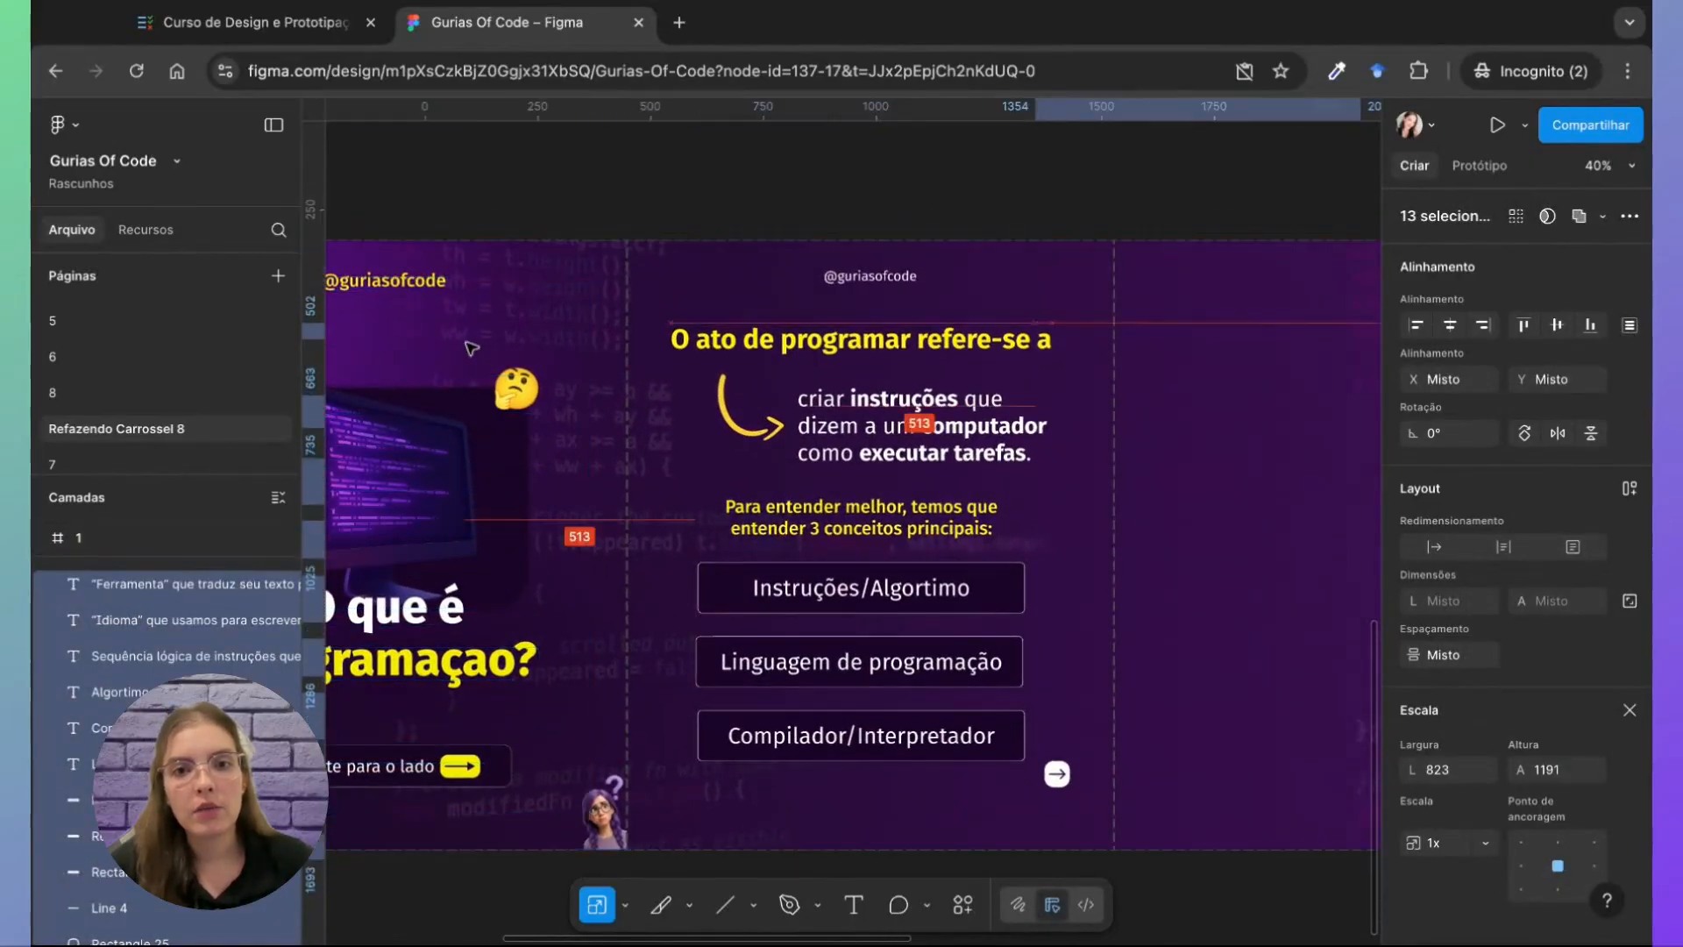
drag(863, 349, 614, 385)
drag(465, 431, 544, 422)
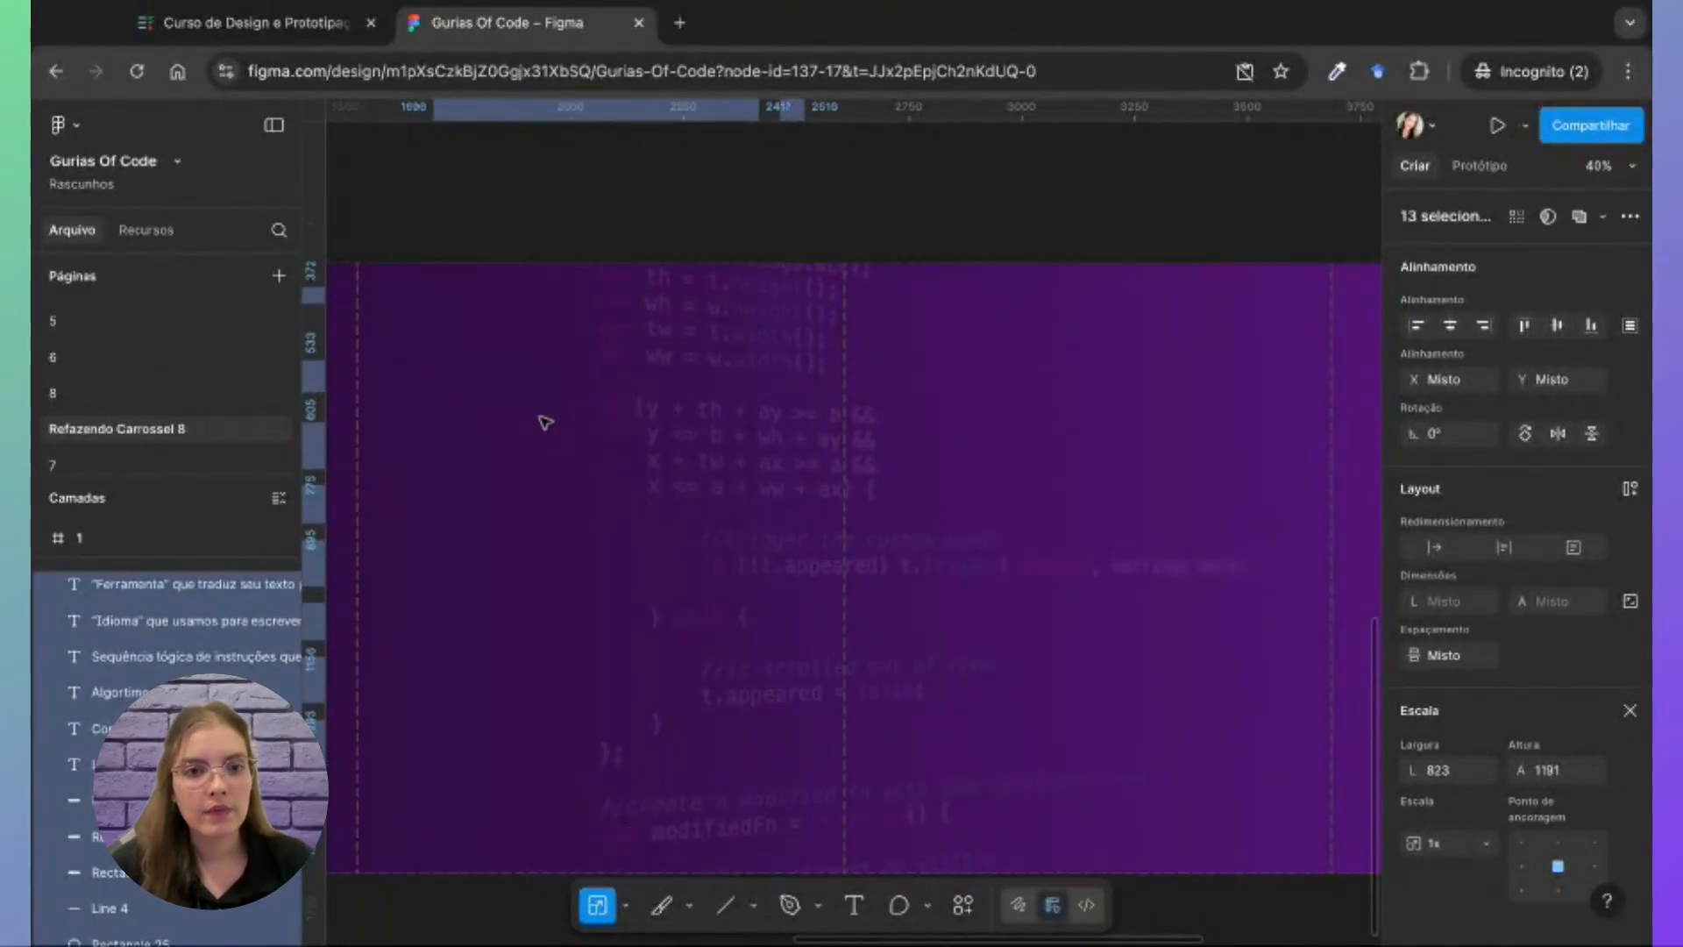
scroll(544, 422, left, 2)
drag(794, 467, 791, 467)
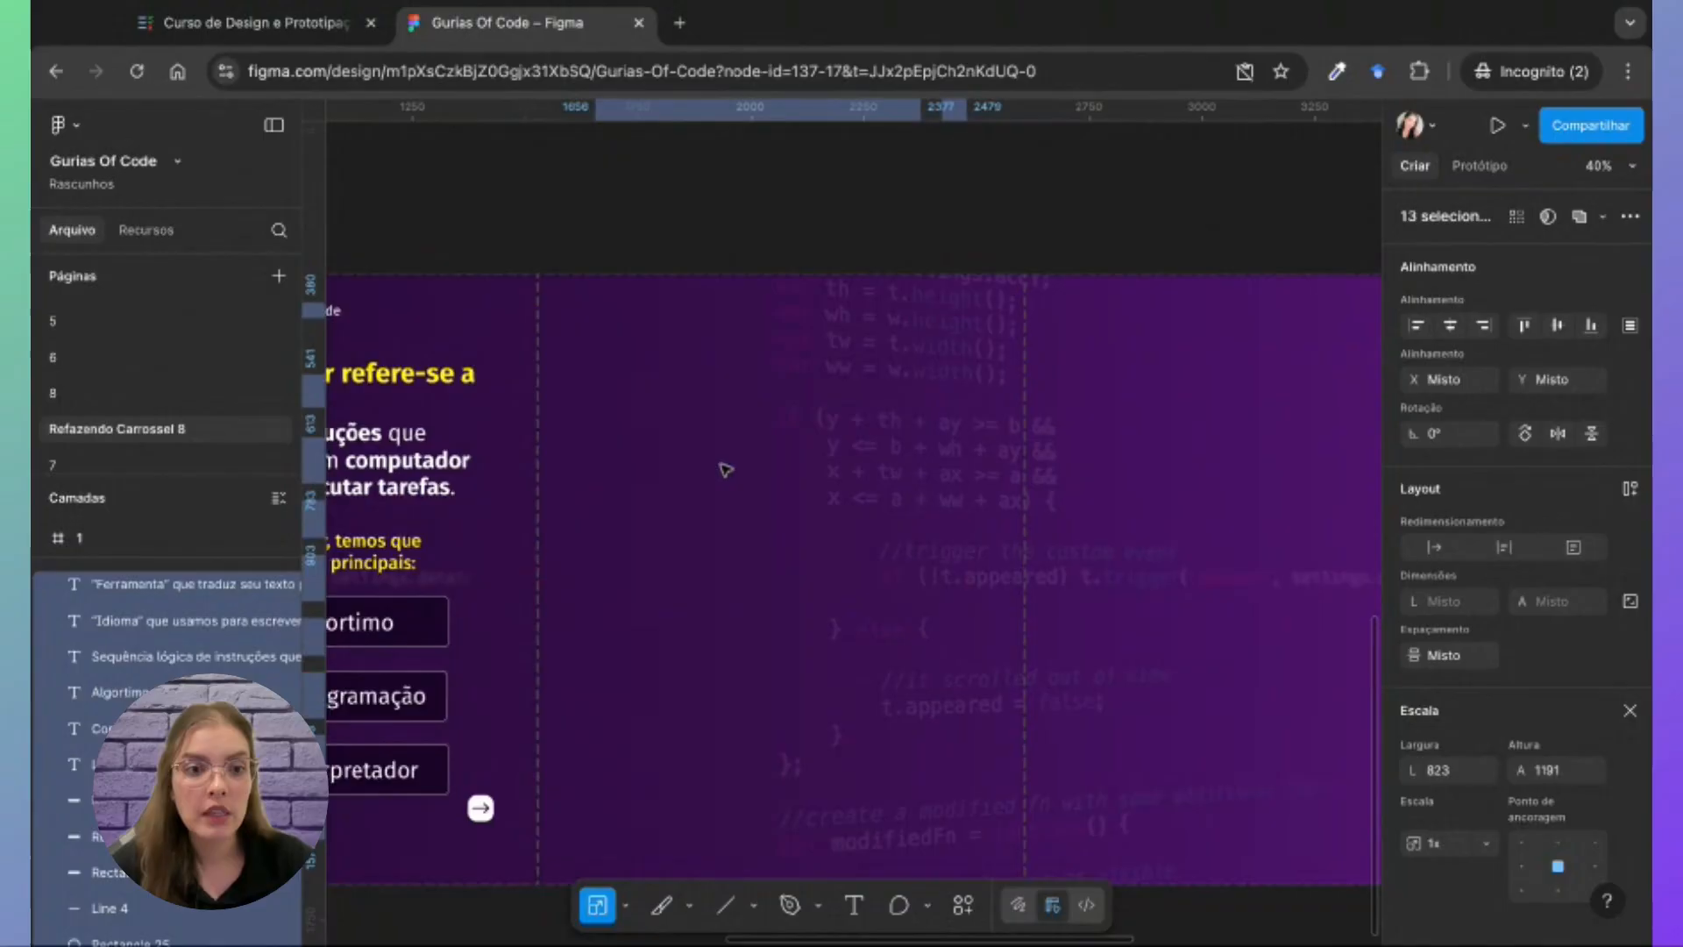
scroll(725, 465, left, 1)
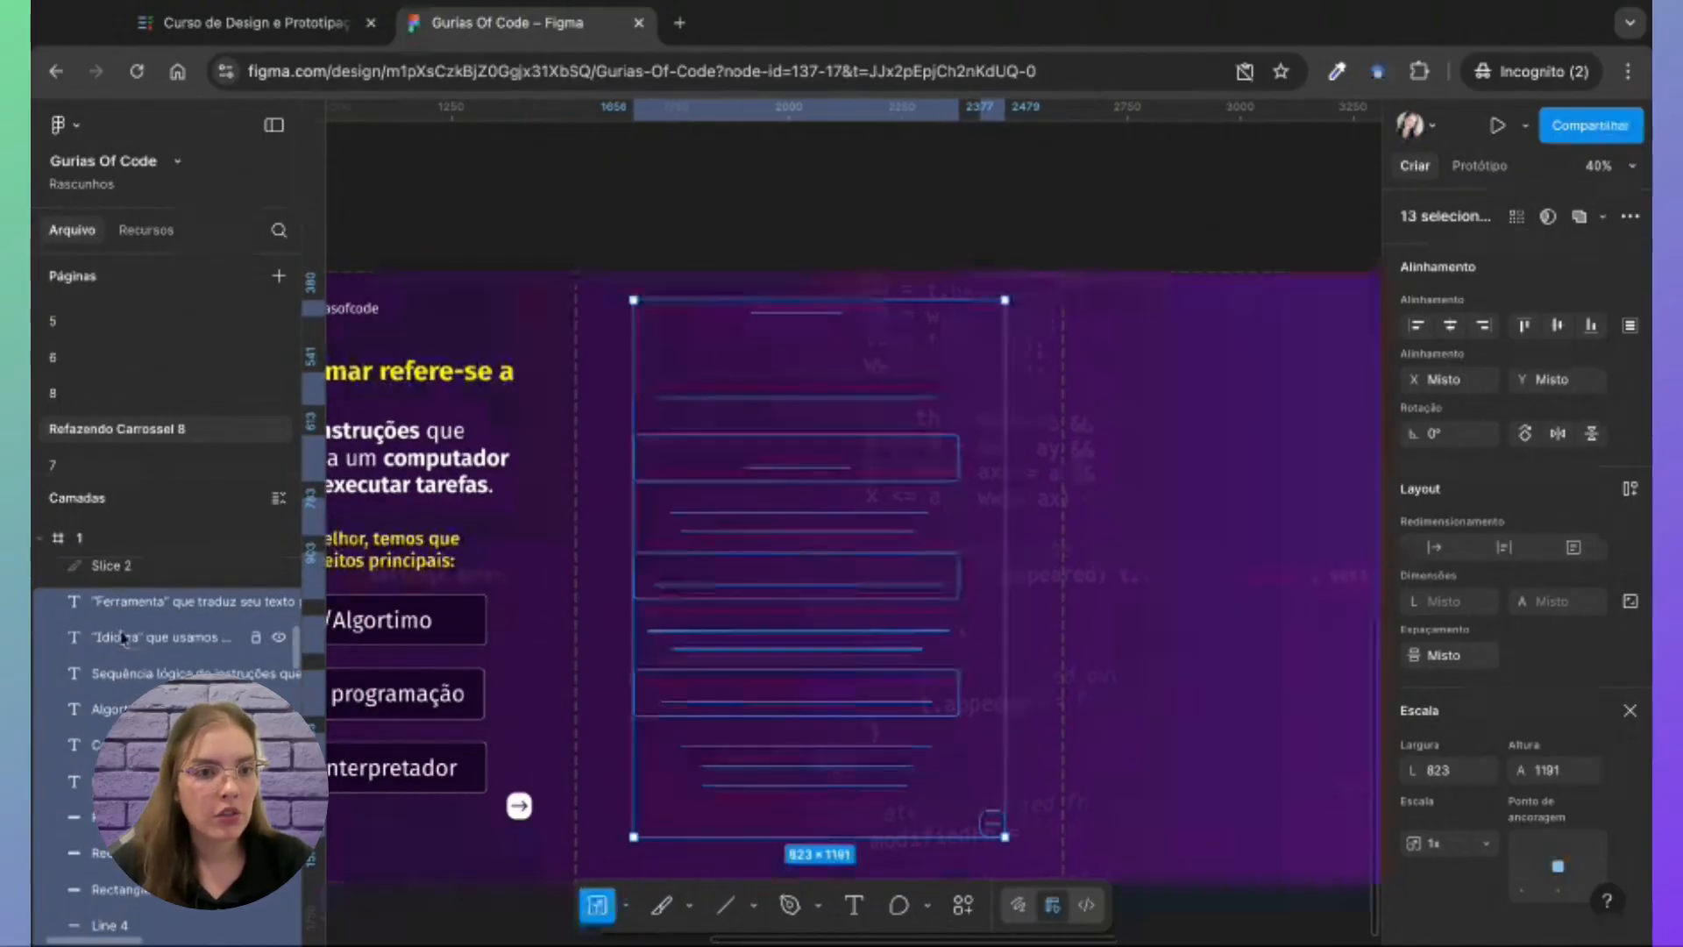
Step: Bring the pasted slide 3 elements to the top of frame 1's layer order and nudge them right within the third slide
scroll(123, 639, down, 5)
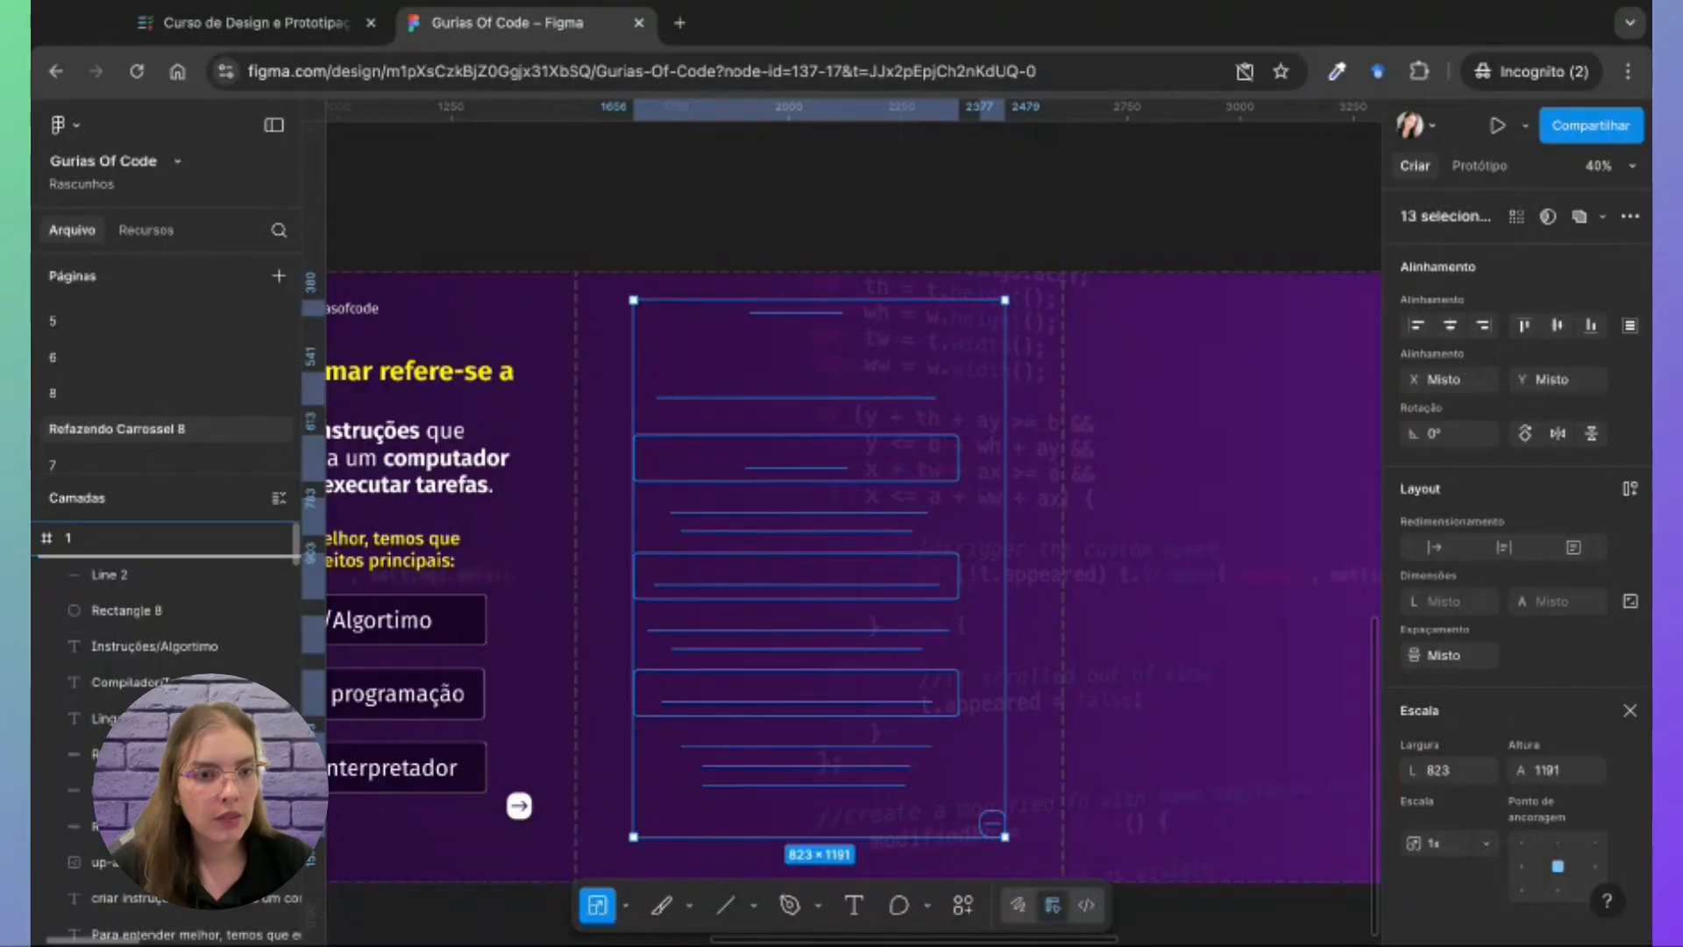
drag(166, 555, 166, 561)
key(shift+Right)
key(shift+Right)
key(shift+Right)
key(shift+Right)
key(shift+Right)
key(shift+Right)
key(shift+Right)
key(shift+Right)
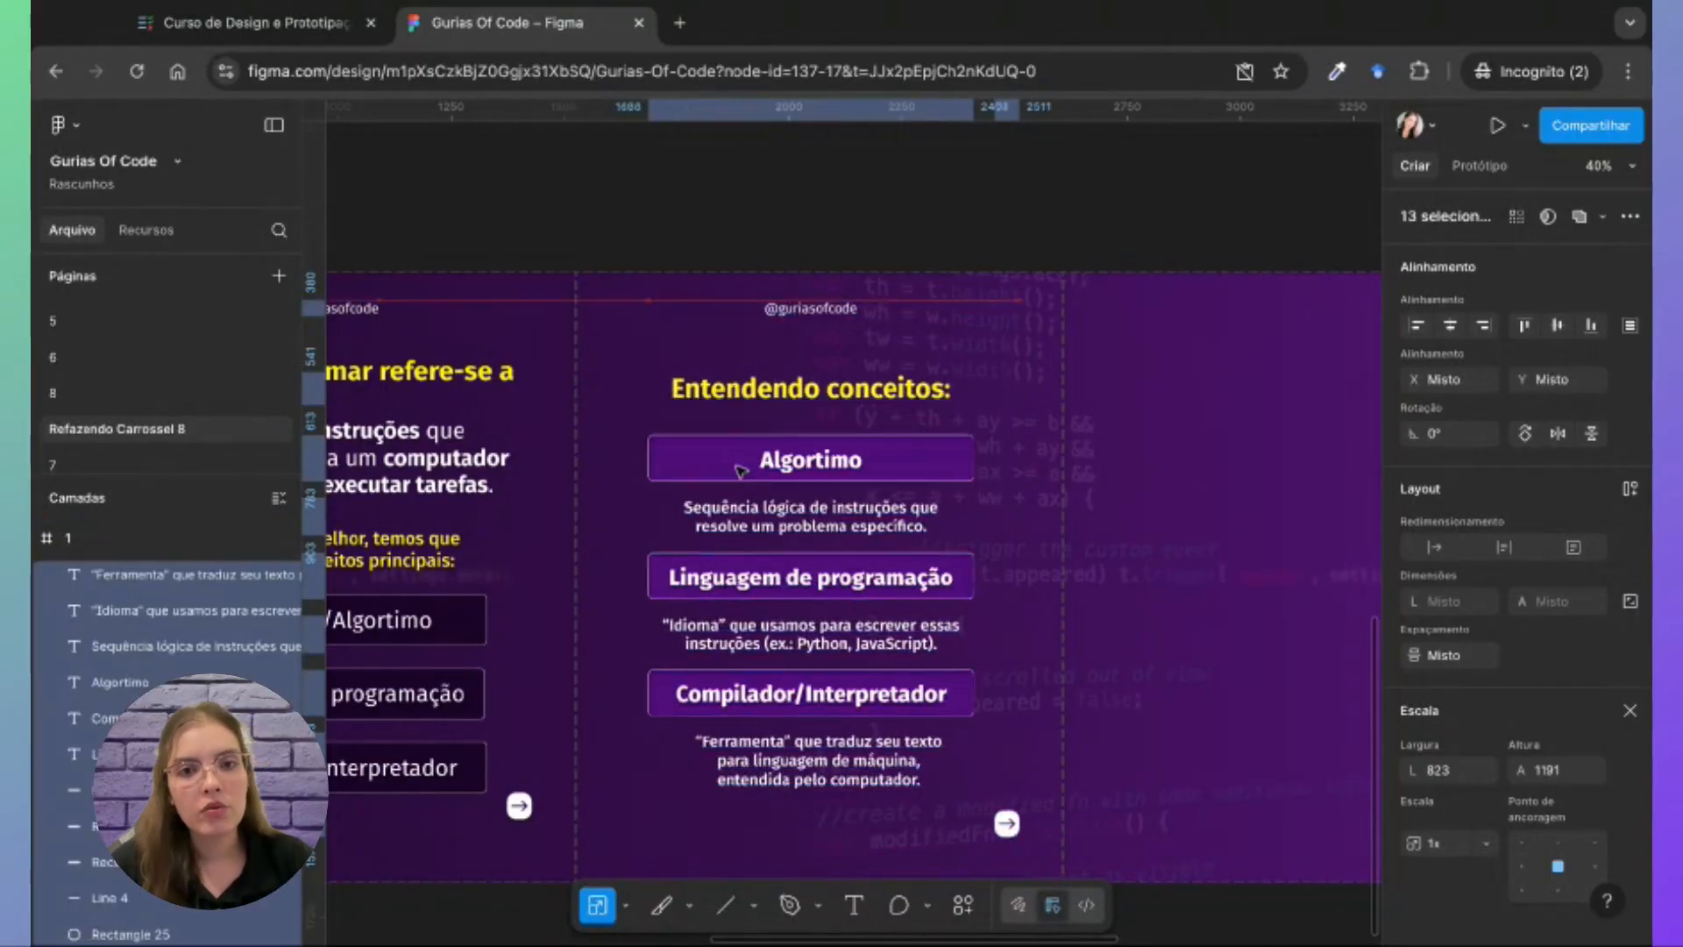
key(shift+Left)
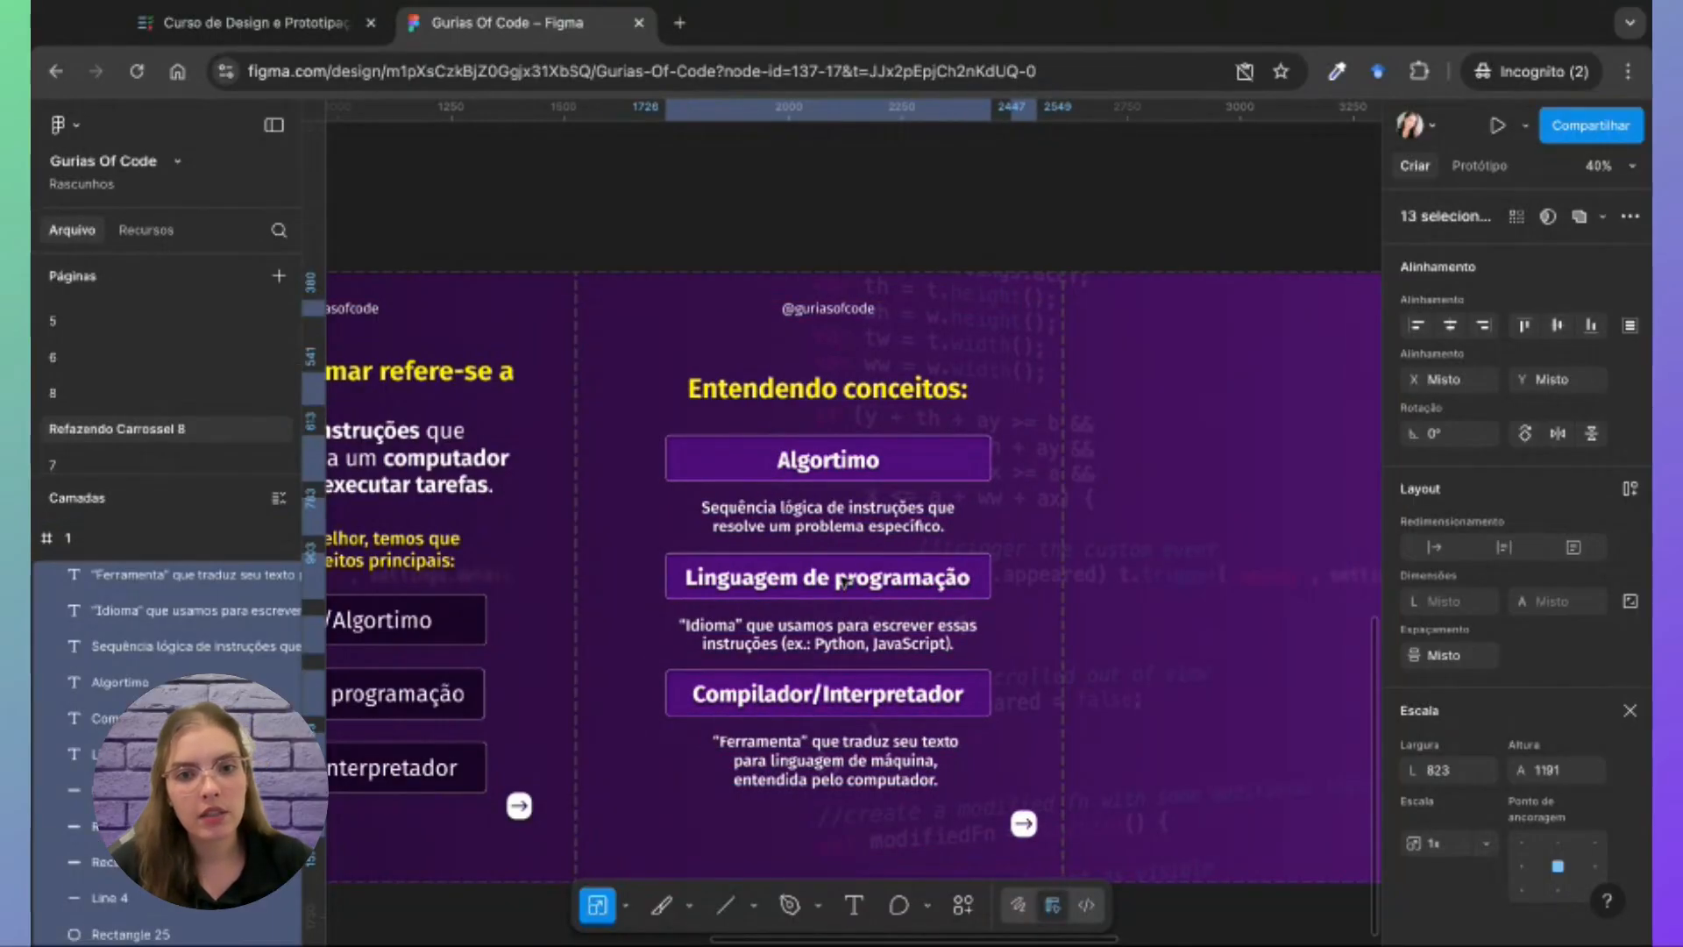
Step: Center the slide 3 elements horizontally in the third slide area with 129 px side margins, placed slightly lower
mouse_move(844, 583)
mouse_down()
mouse_move(826, 583)
mouse_move(833, 596)
mouse_up()
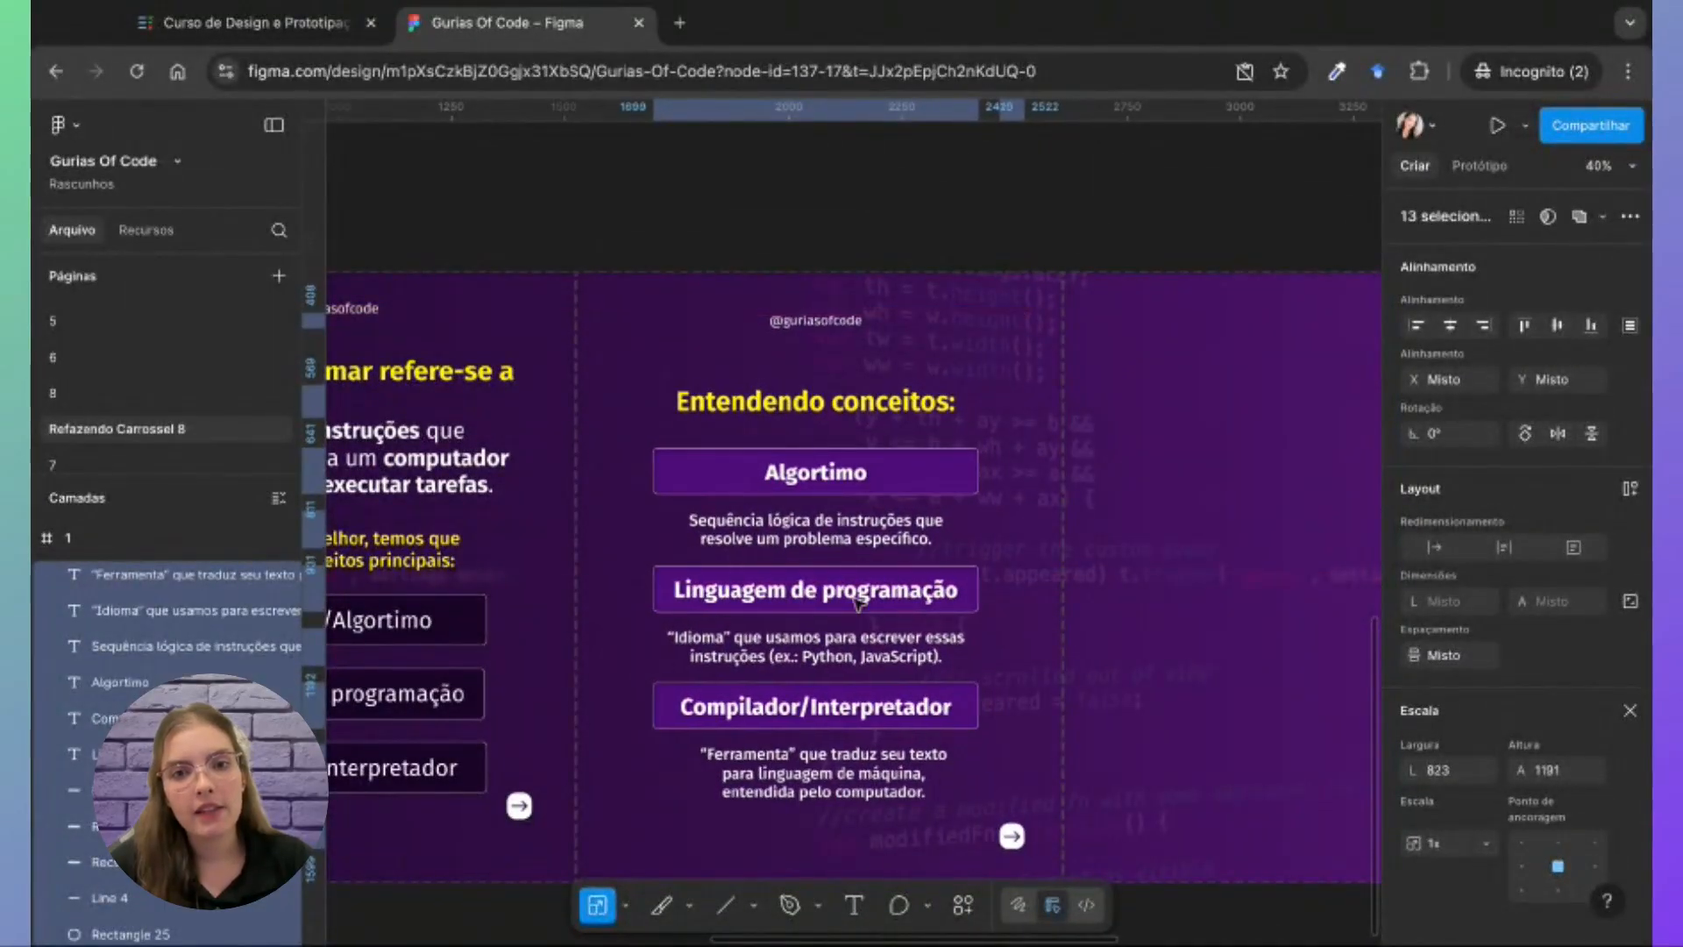
scroll(858, 603, down, 2)
scroll(857, 603, right, 1)
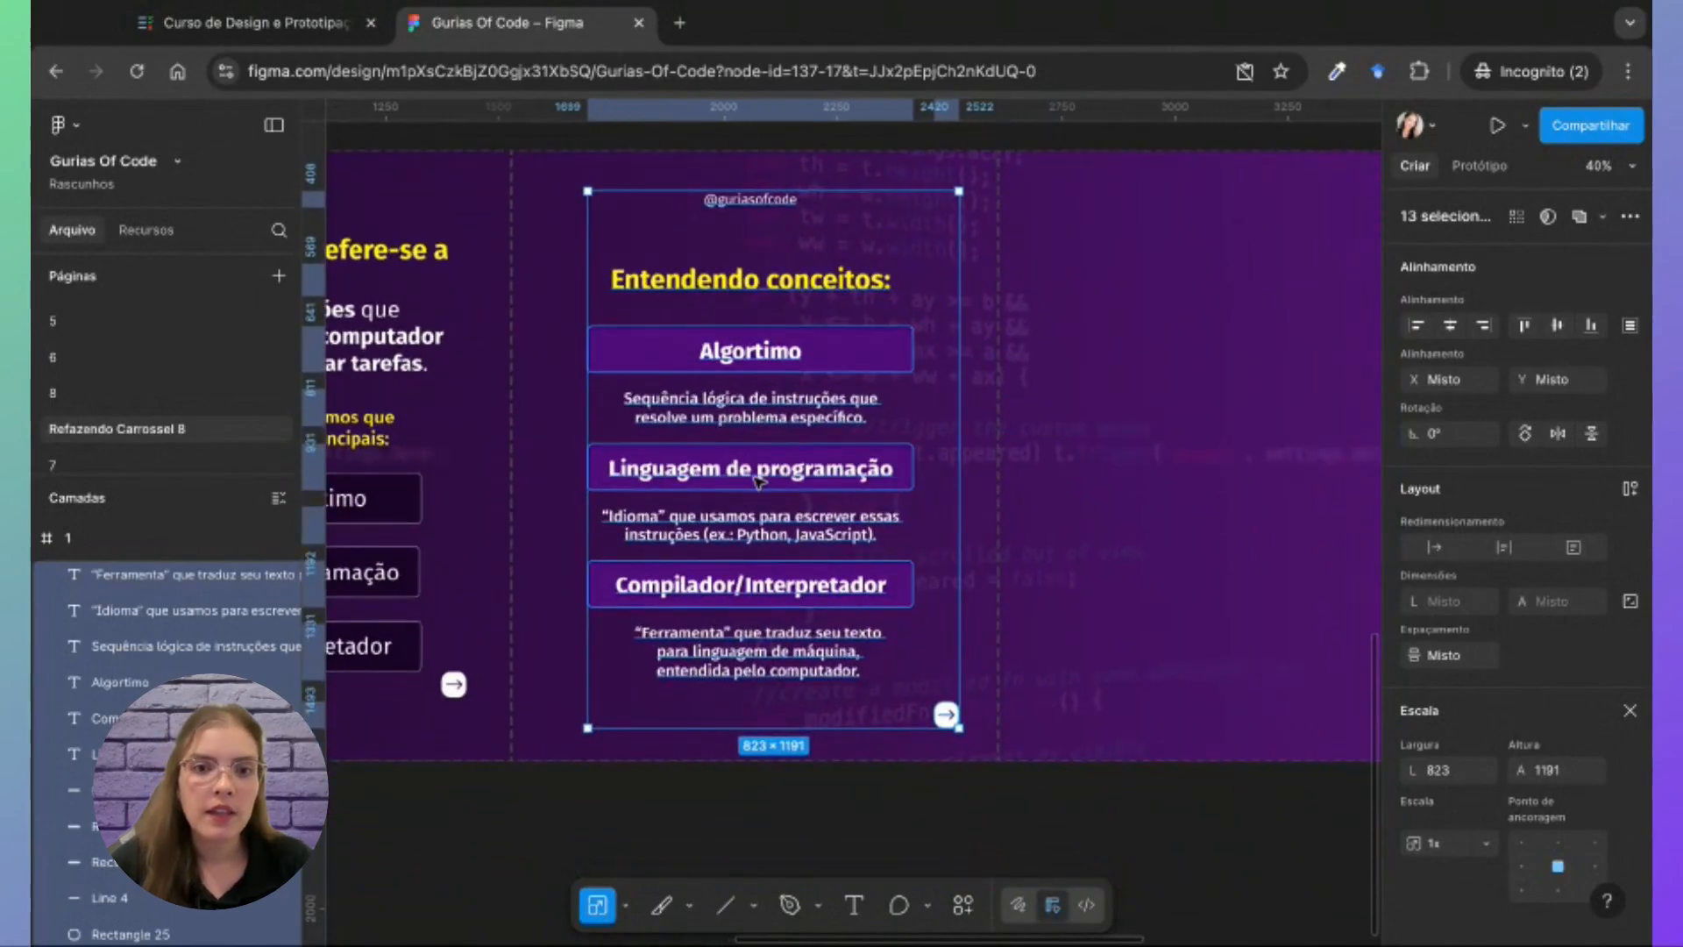
drag(778, 486, 759, 483)
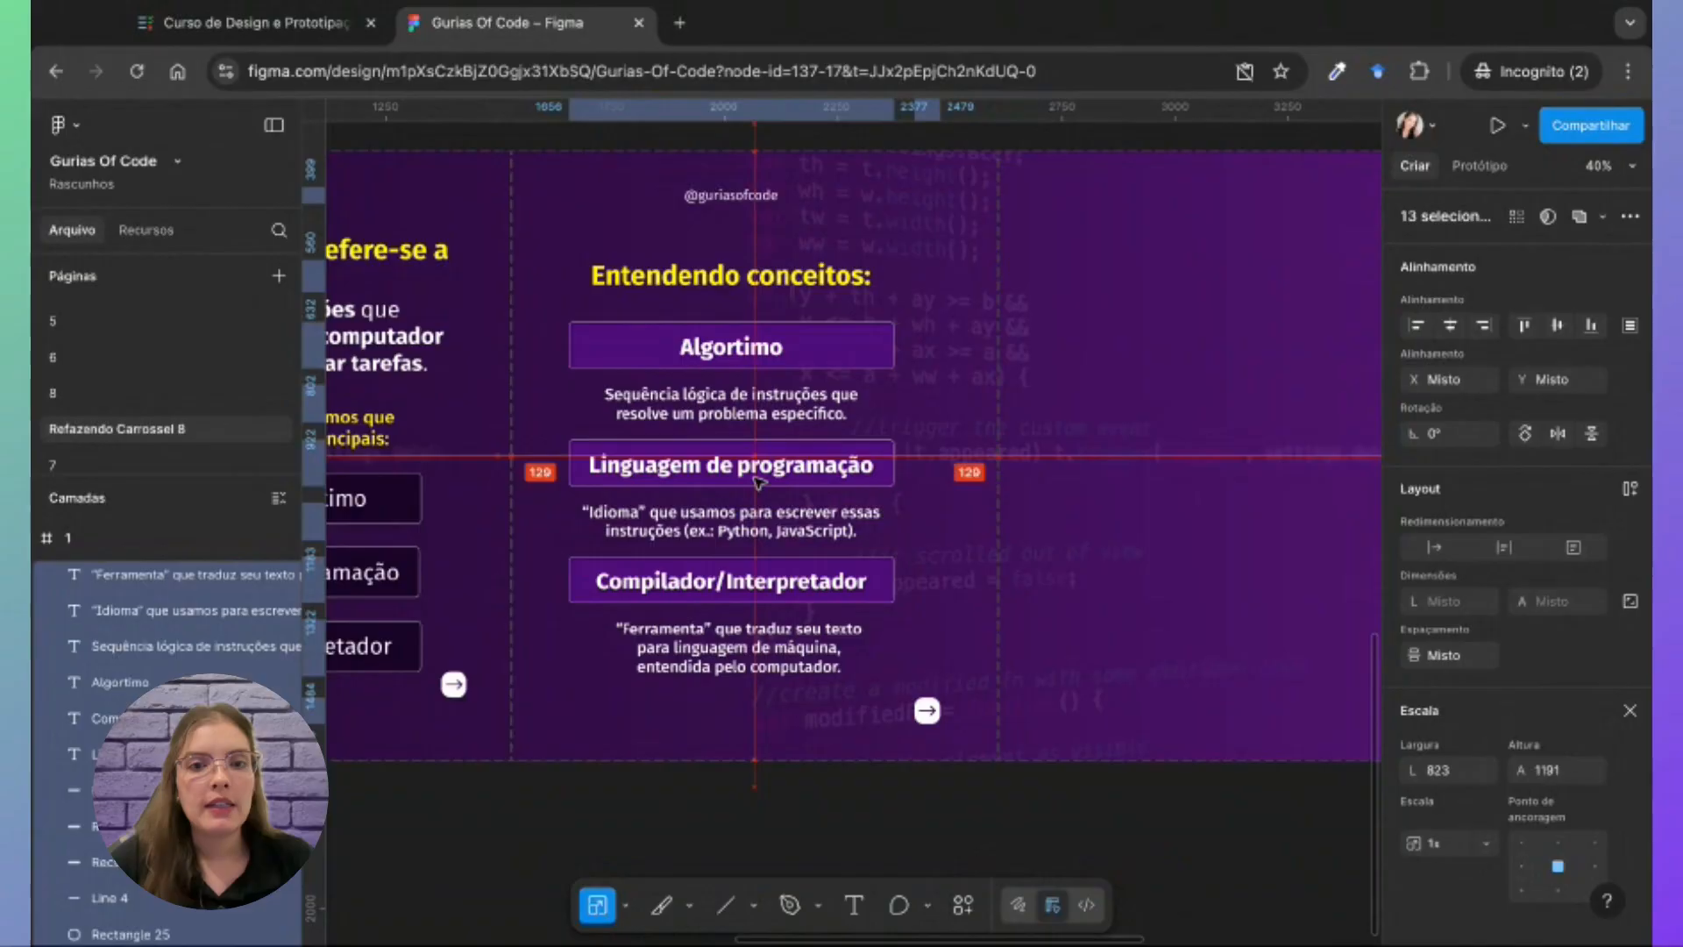
scroll(877, 601, down, 1)
scroll(876, 601, right, 1)
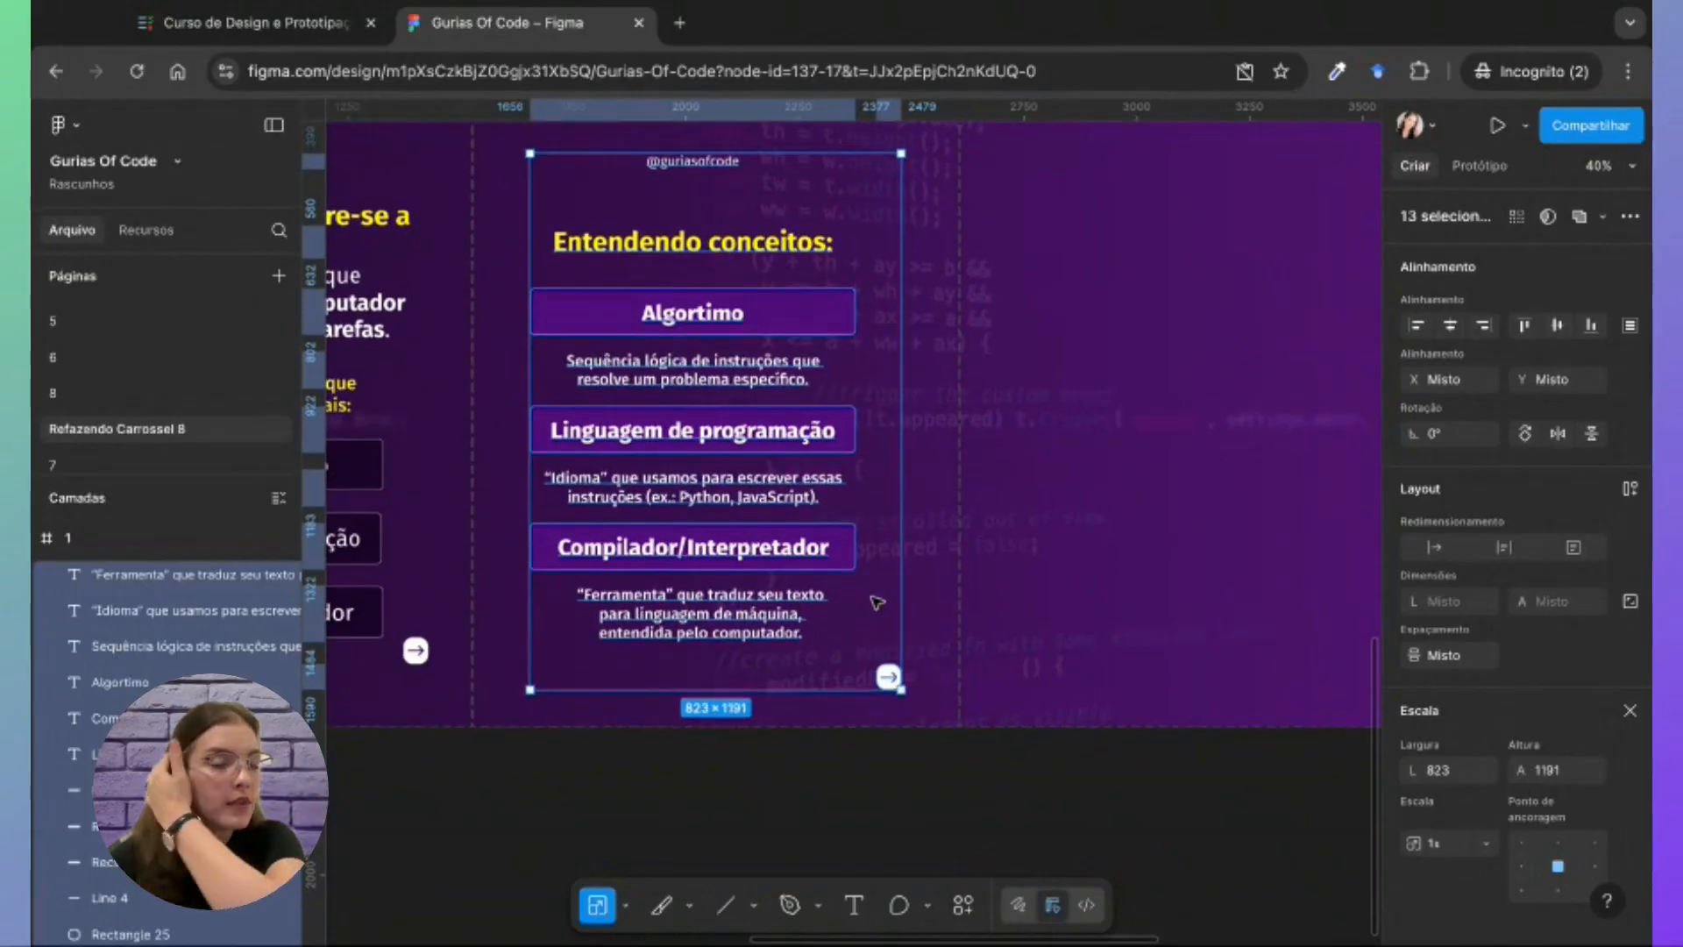
scroll(828, 447, up, 2)
scroll(829, 447, left, 1)
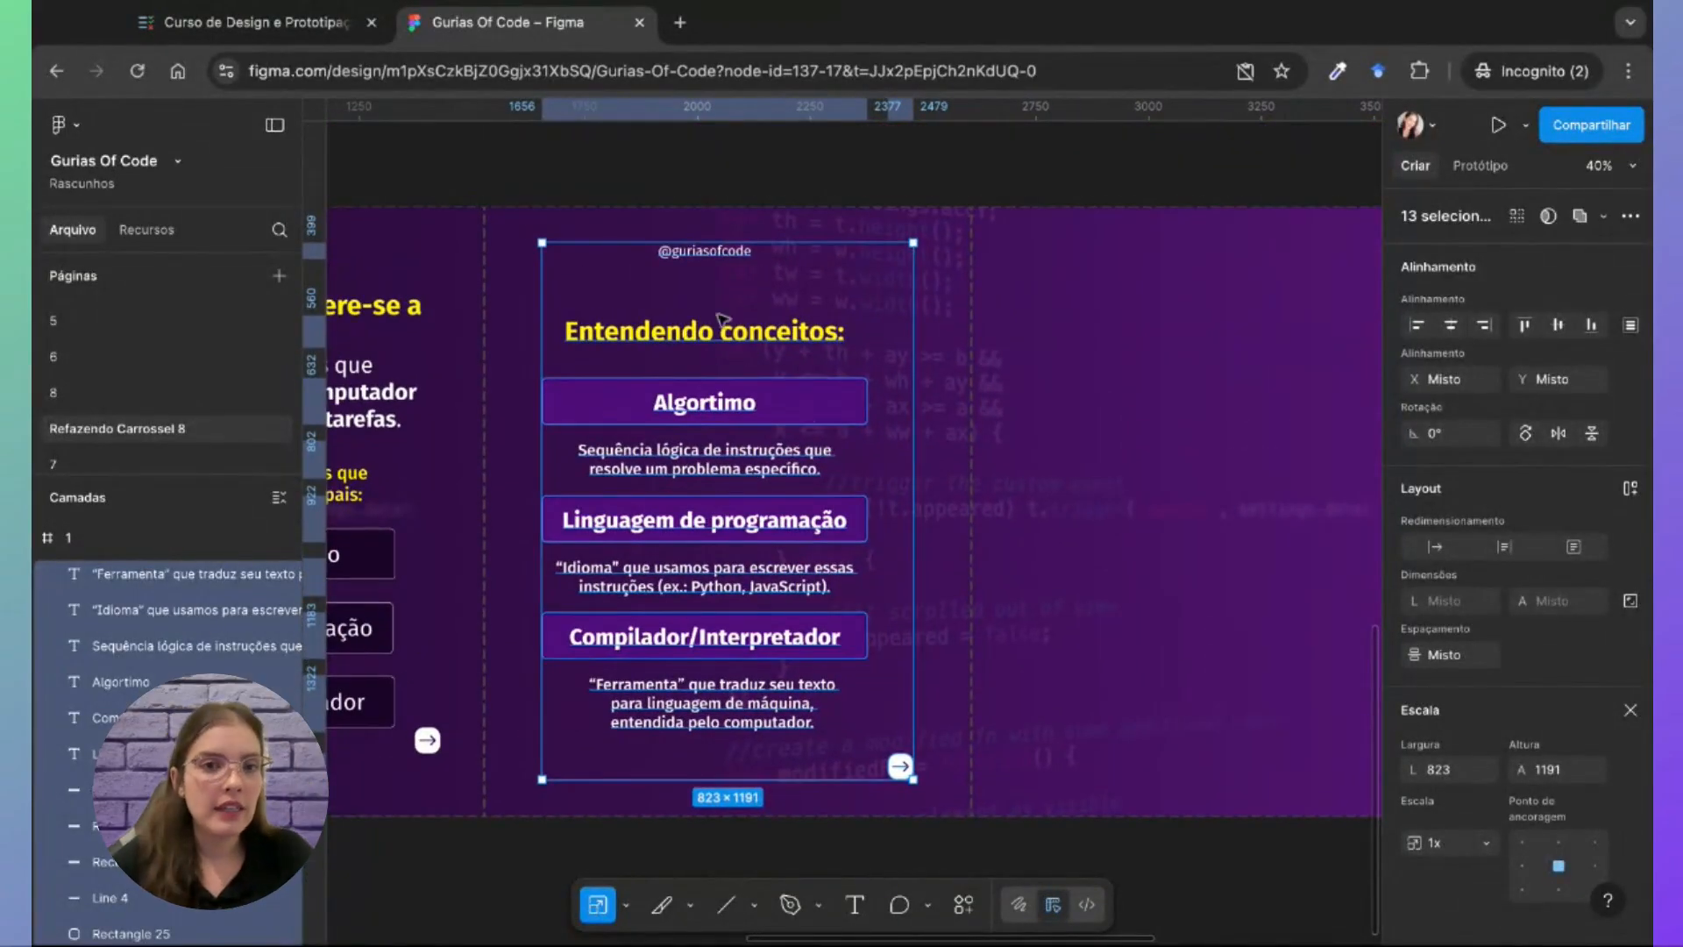
Step: Go back to the original slides and look over slides 4 and 5
scroll(720, 317, down, 1)
scroll(720, 317, right, 3)
scroll(785, 526, up, 3)
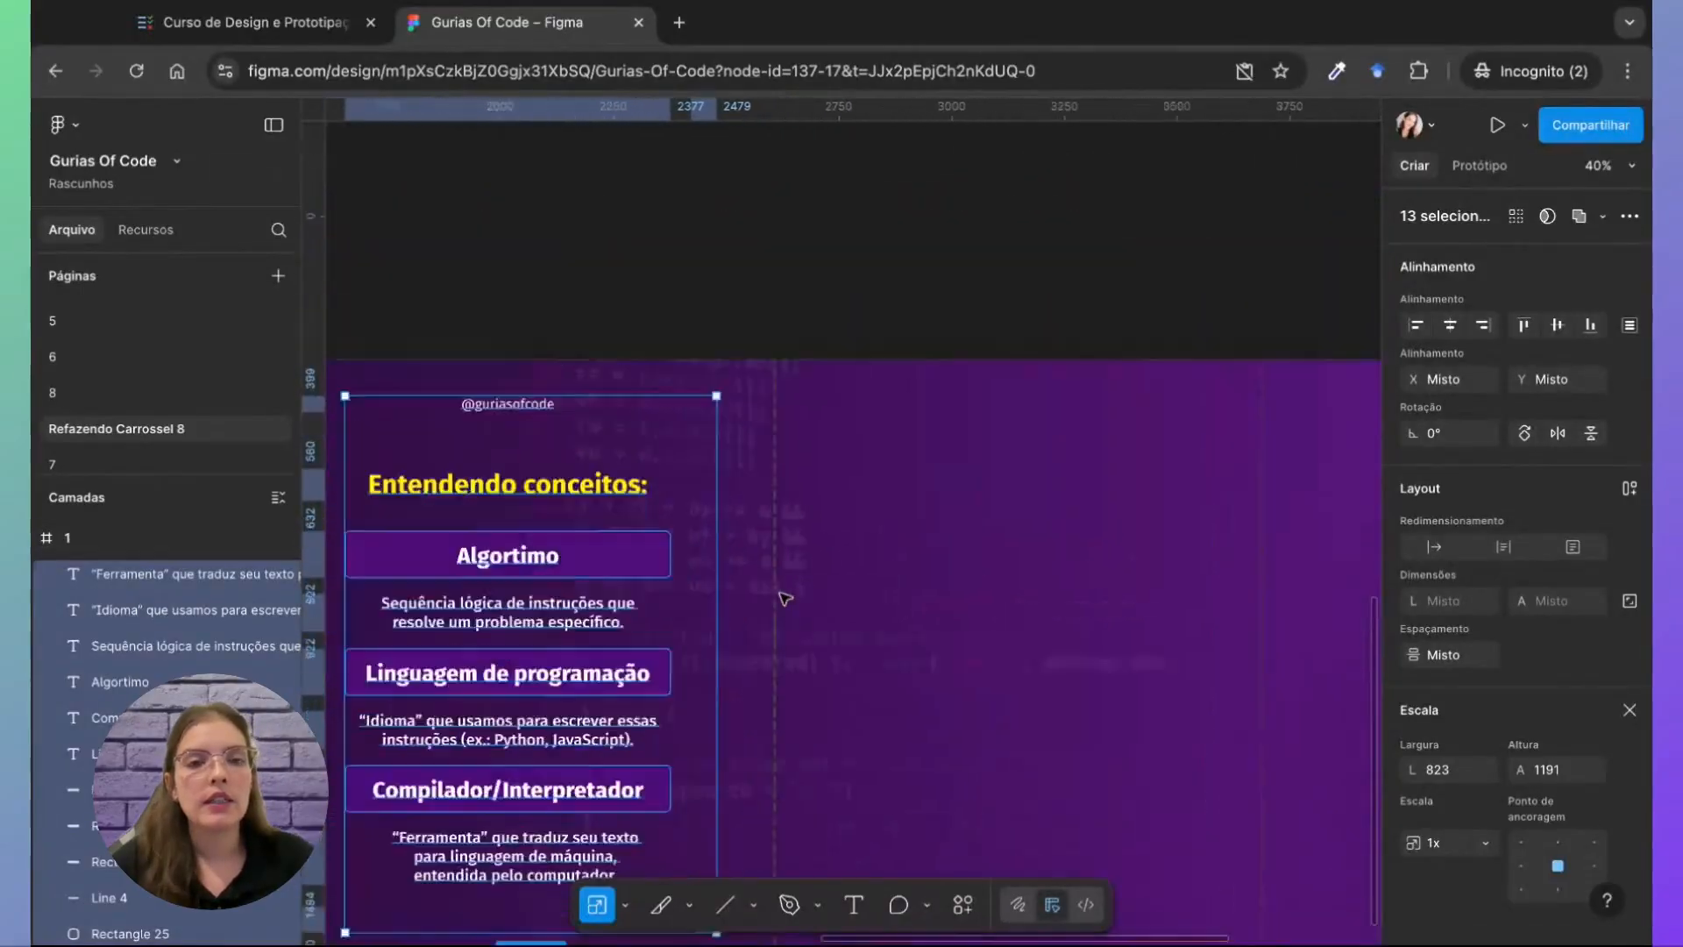
scroll(786, 596, up, 5)
scroll(728, 672, down, 3)
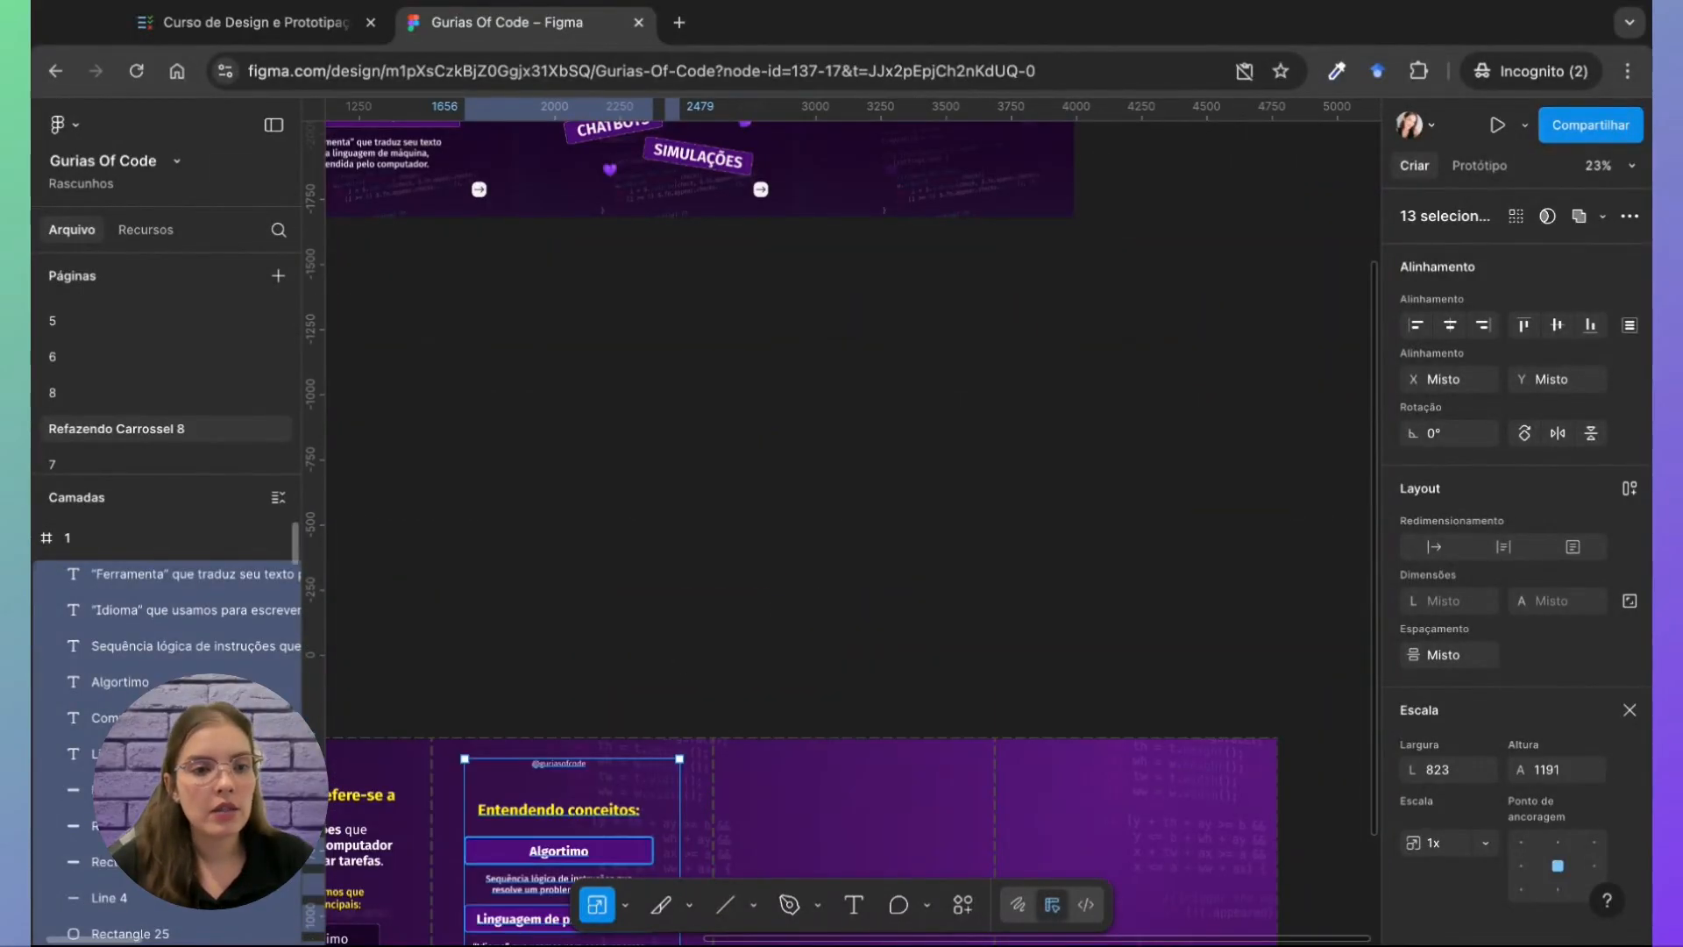
scroll(166, 701, down, 3)
click(128, 887)
scroll(175, 701, down, 3)
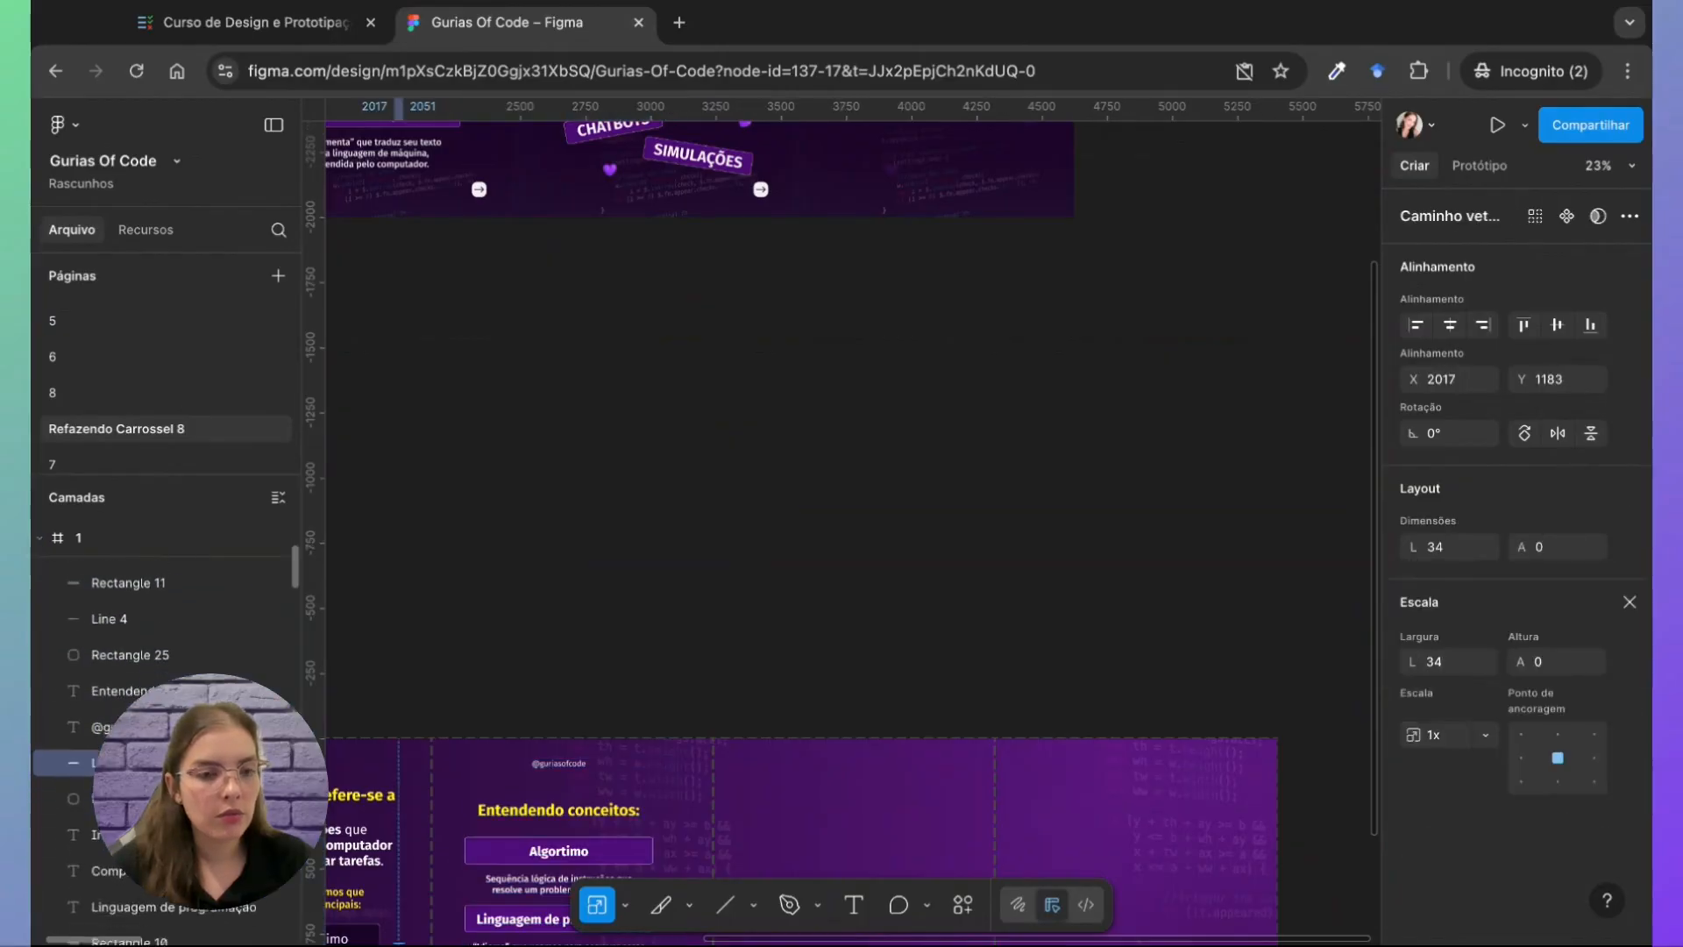
scroll(699, 404, right, 2)
scroll(699, 404, down, 5)
scroll(772, 474, left, 2)
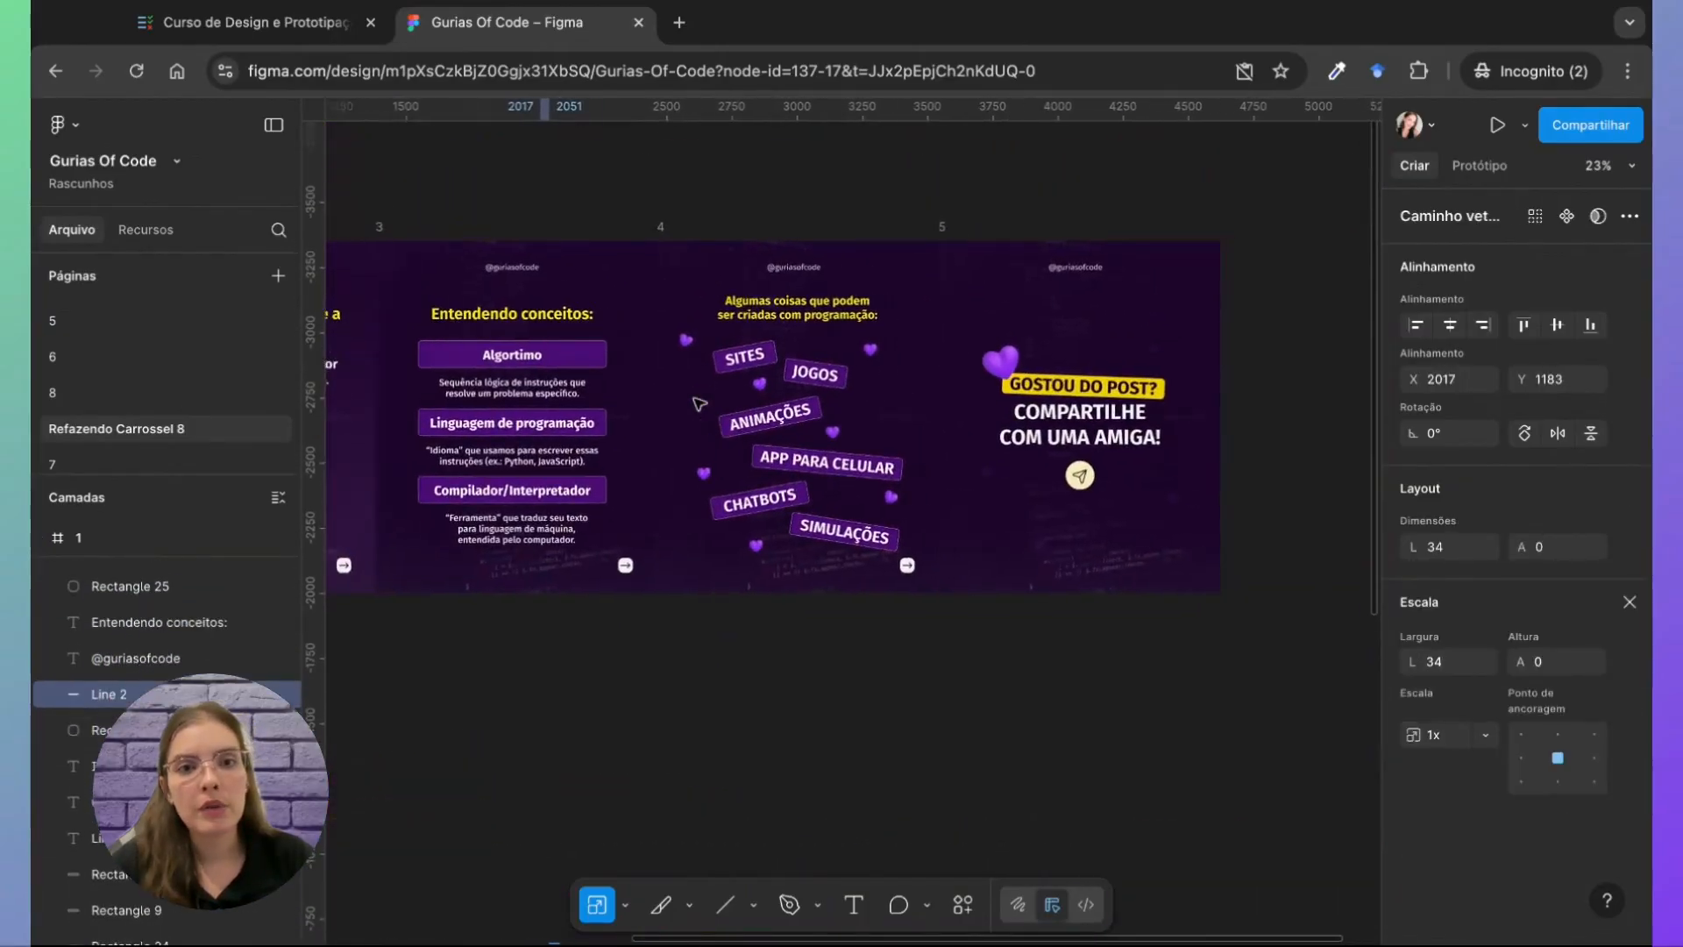
scroll(846, 542, up, 1)
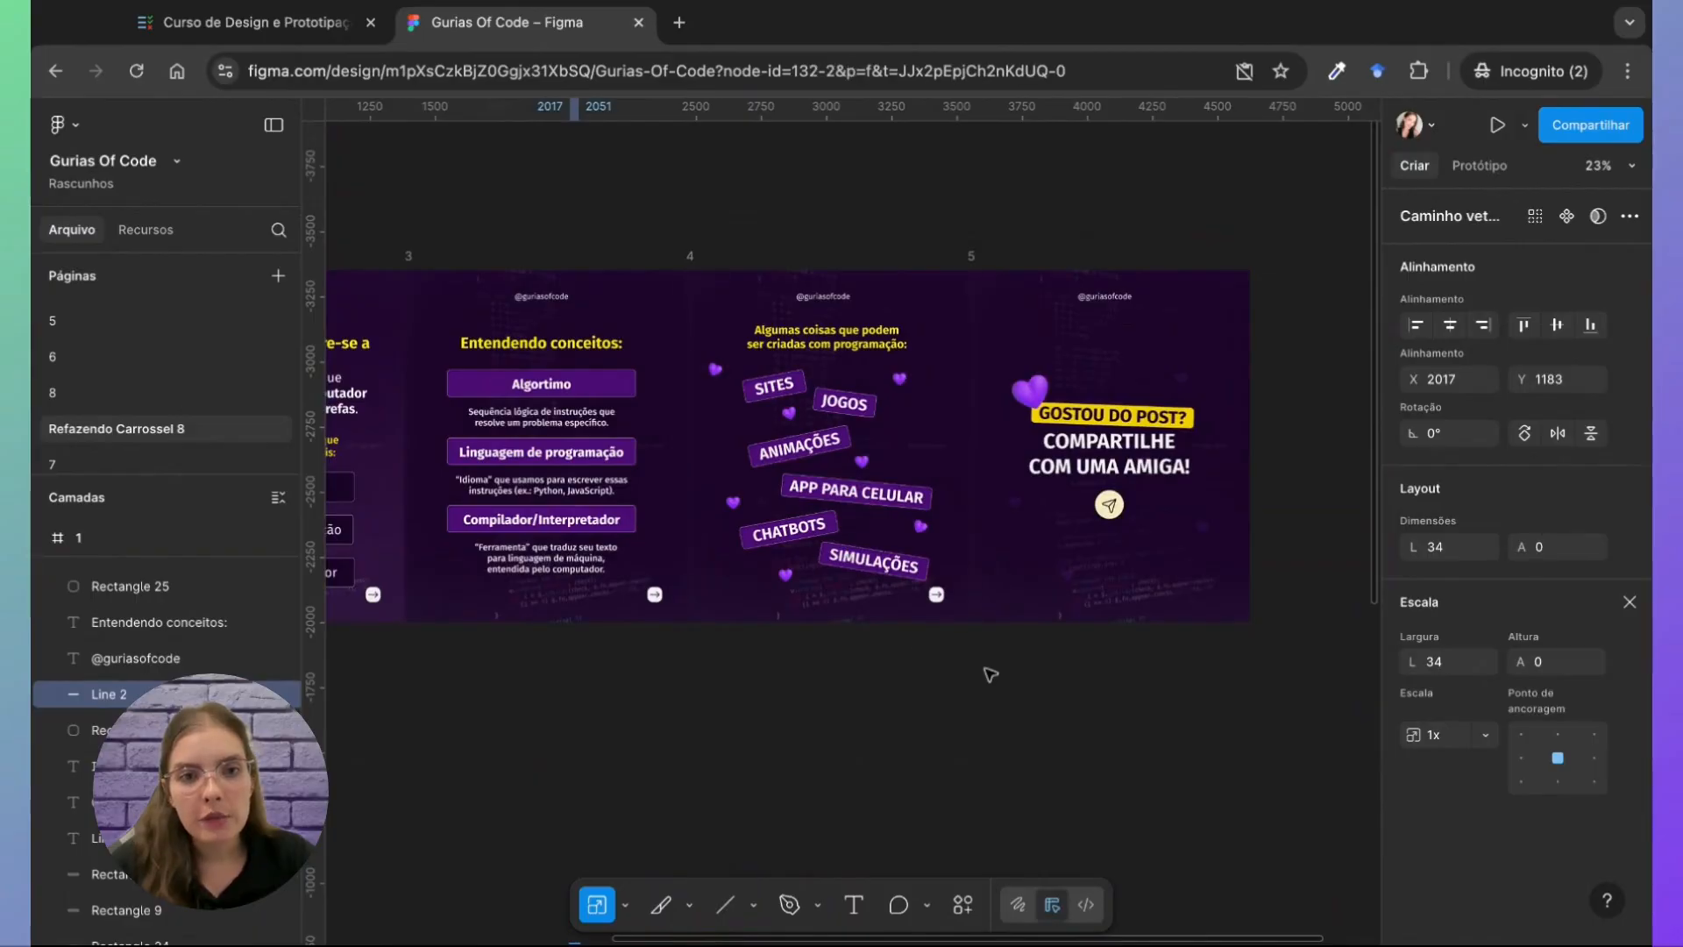
key(super+a)
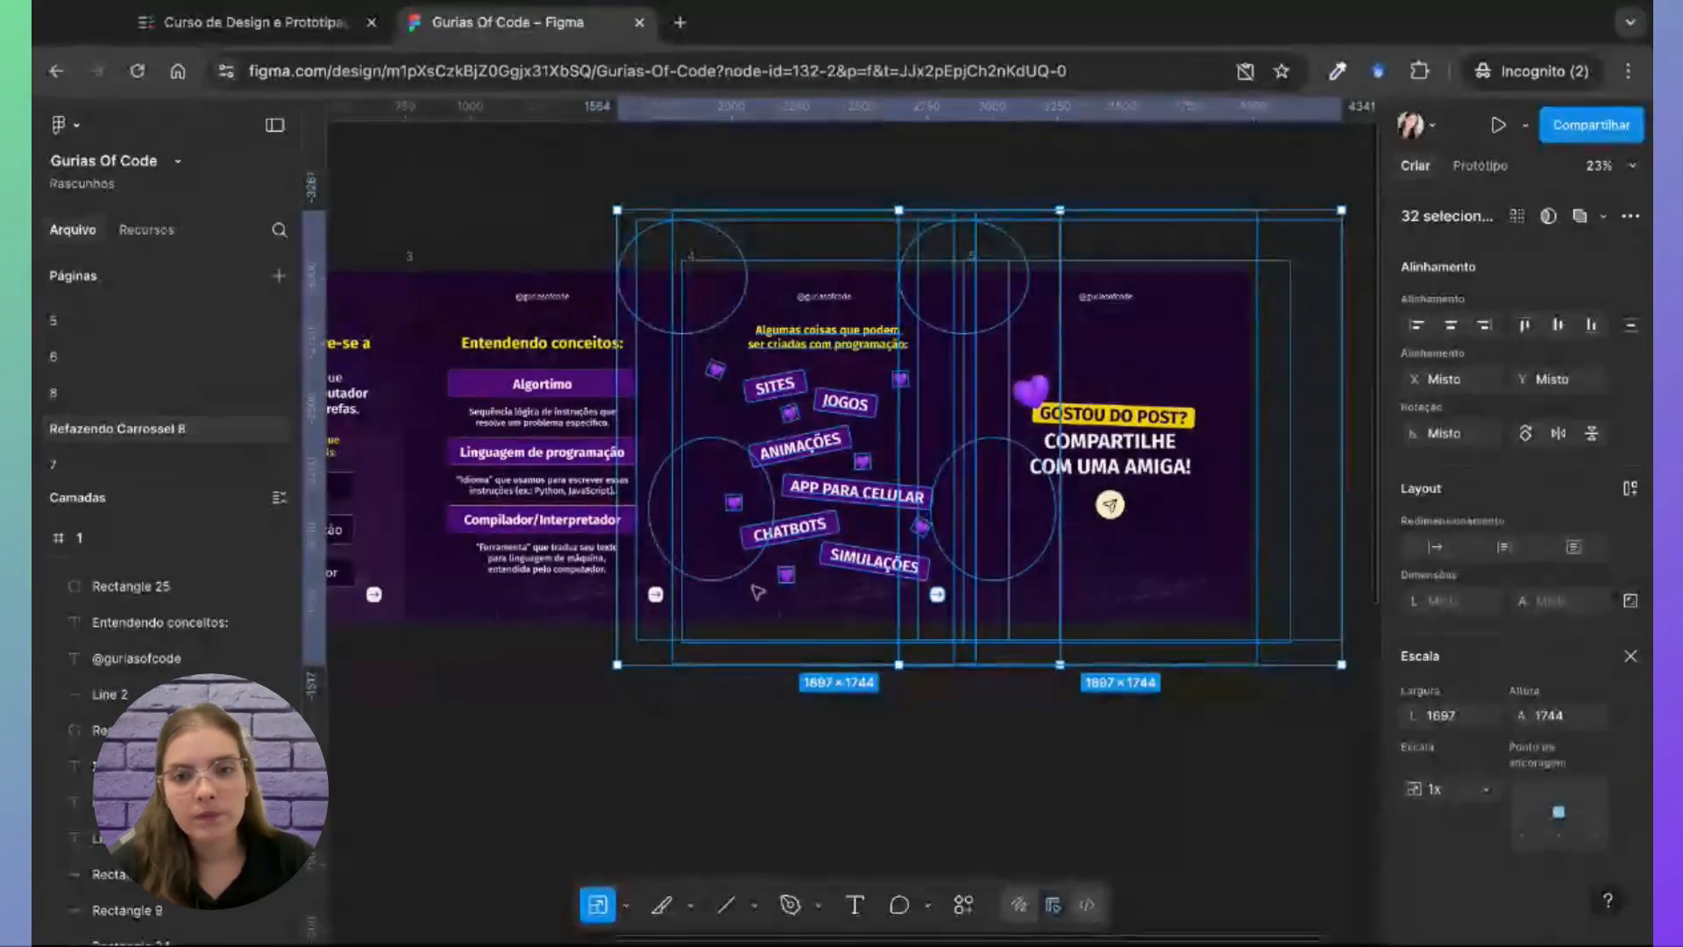
scroll(875, 456, up, 5)
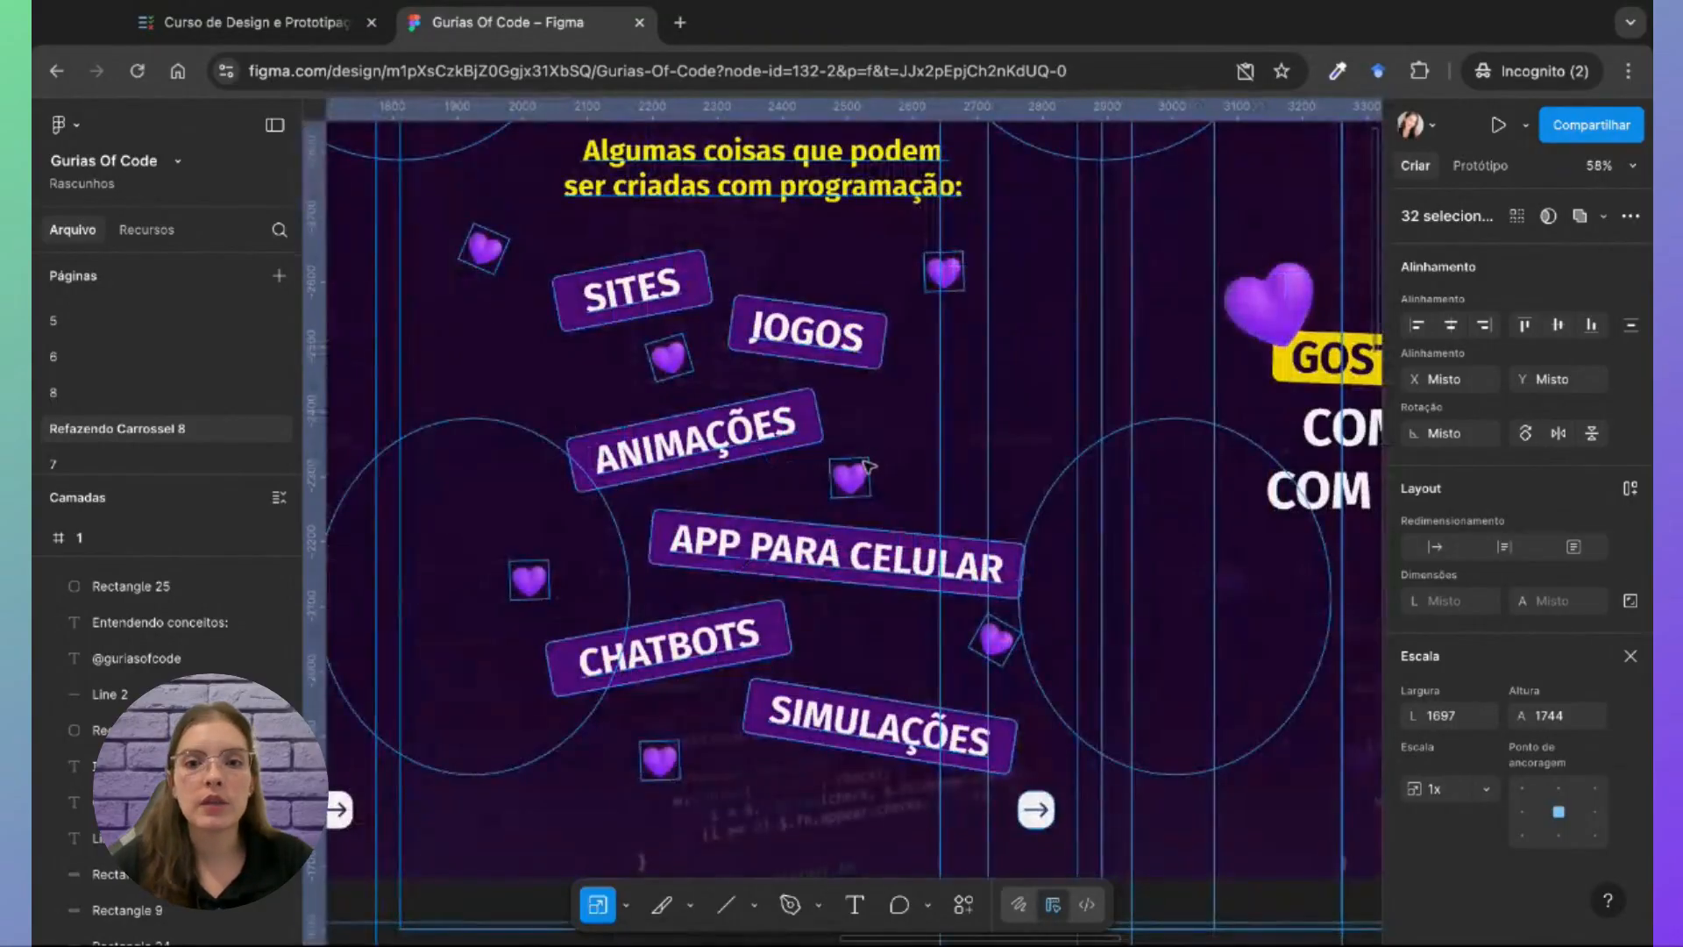
right_click(854, 474)
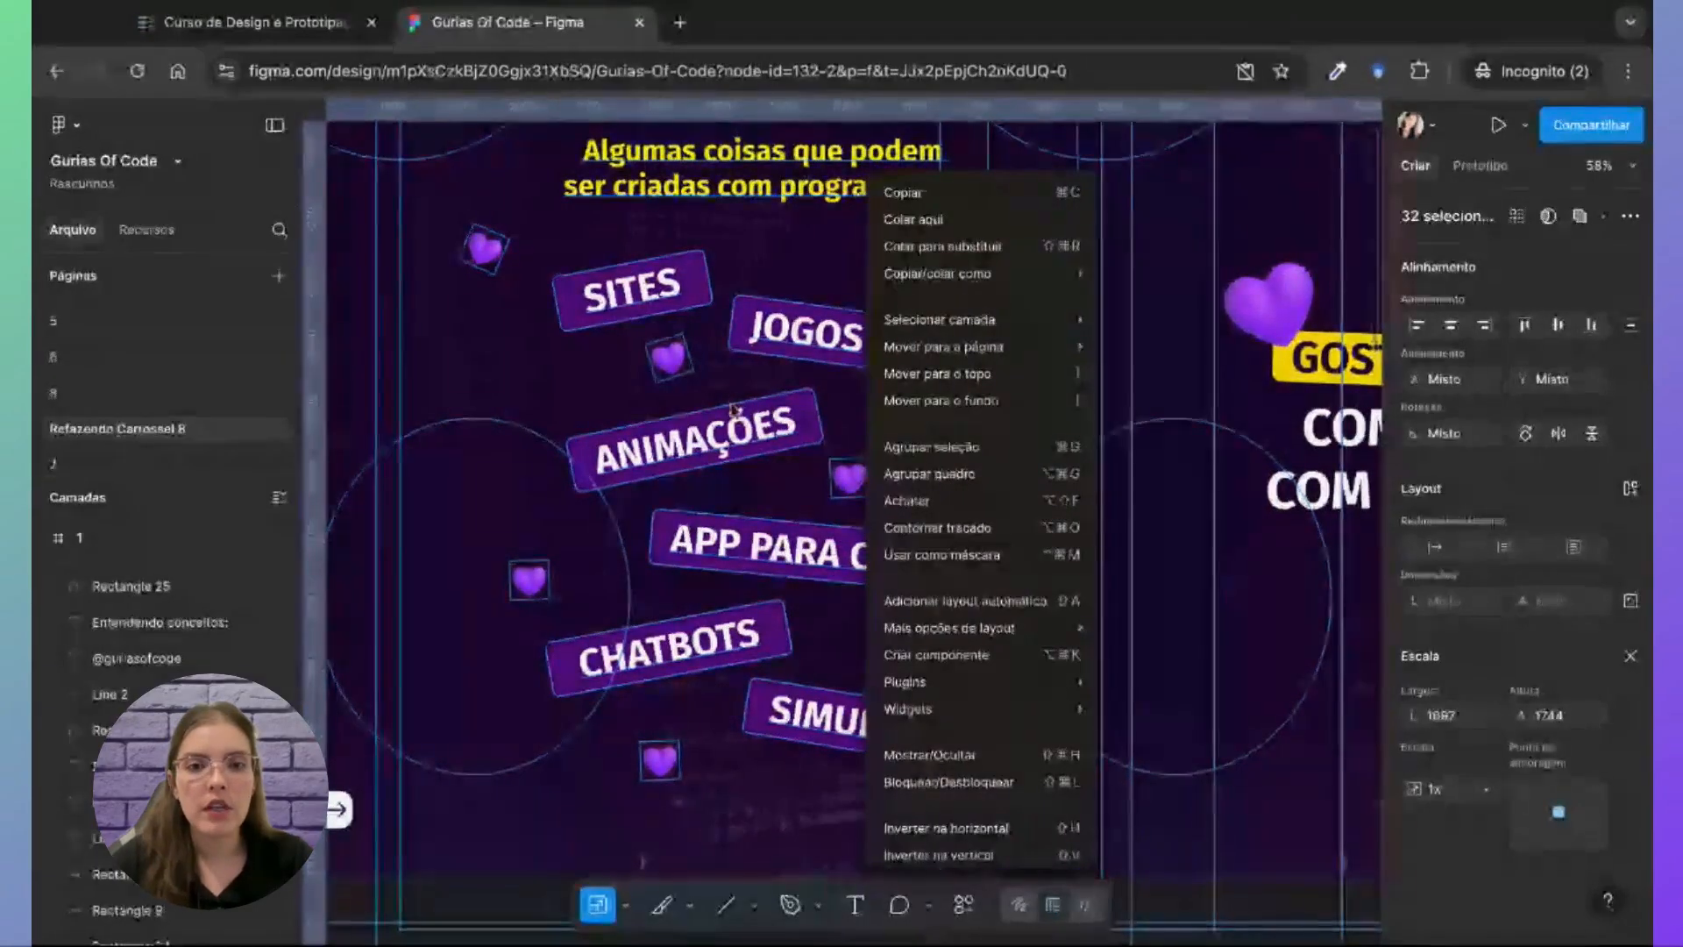
scroll(733, 406, down, 5)
click(575, 805)
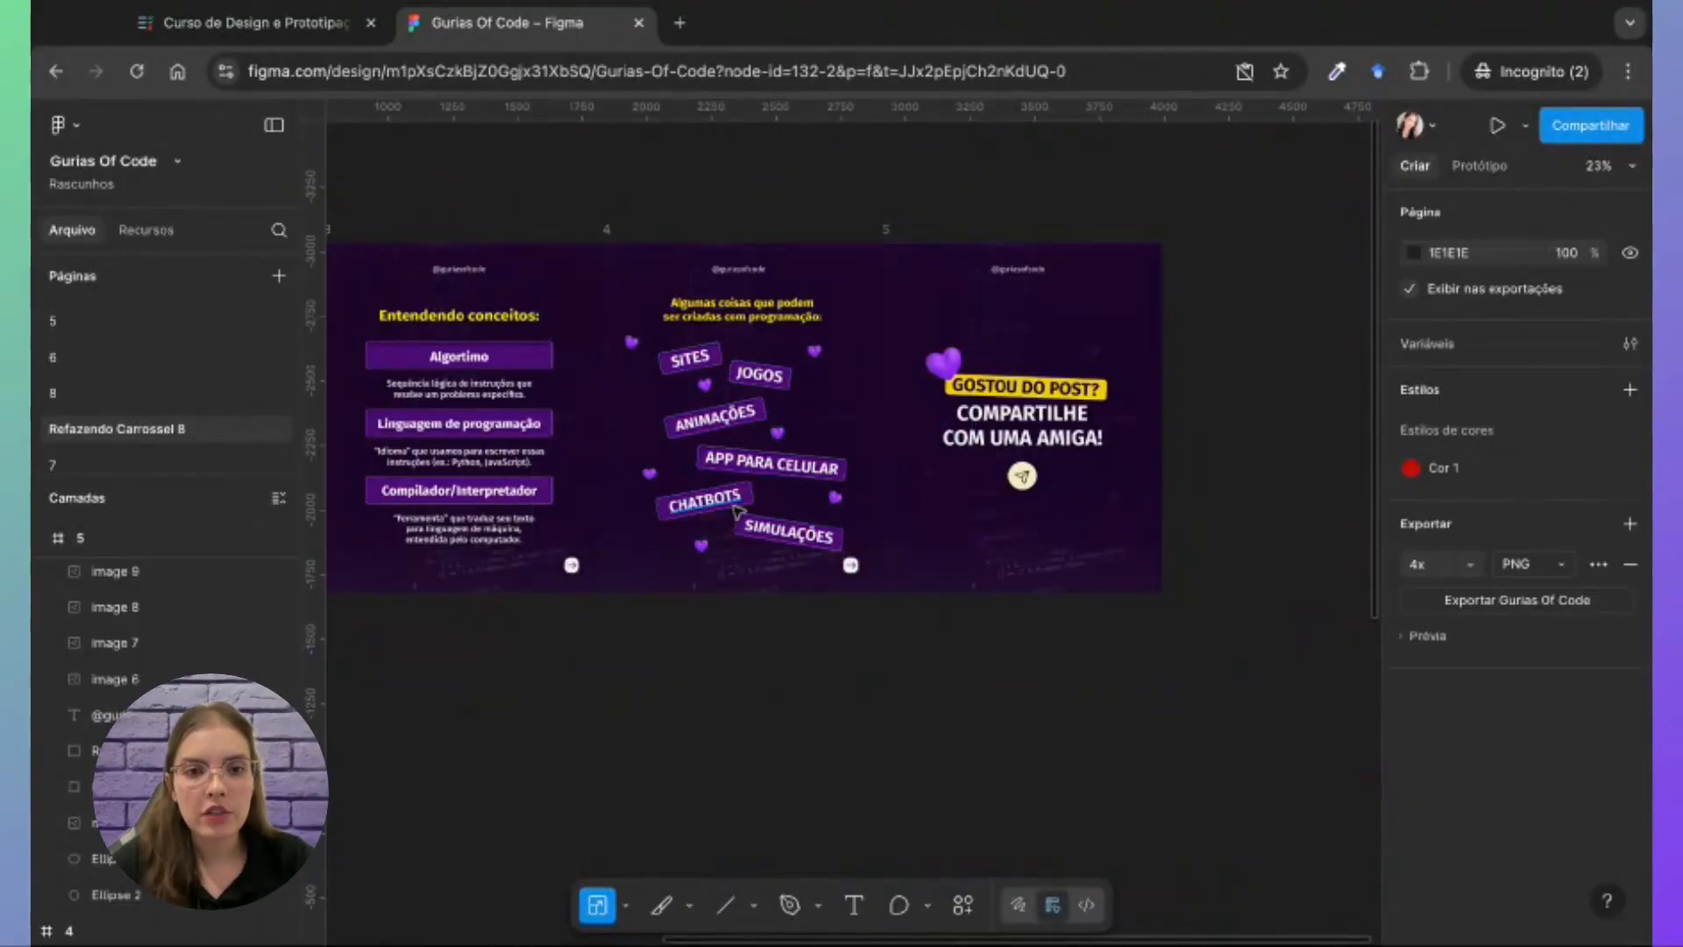
Step: Select the original slide 4's SIMULAÇÕES, CHATBOTS, APP PARA CELULAR and ANIMAÇÕES labels with their boxes and the hearts around them
scroll(738, 511, up, 3)
click(675, 592)
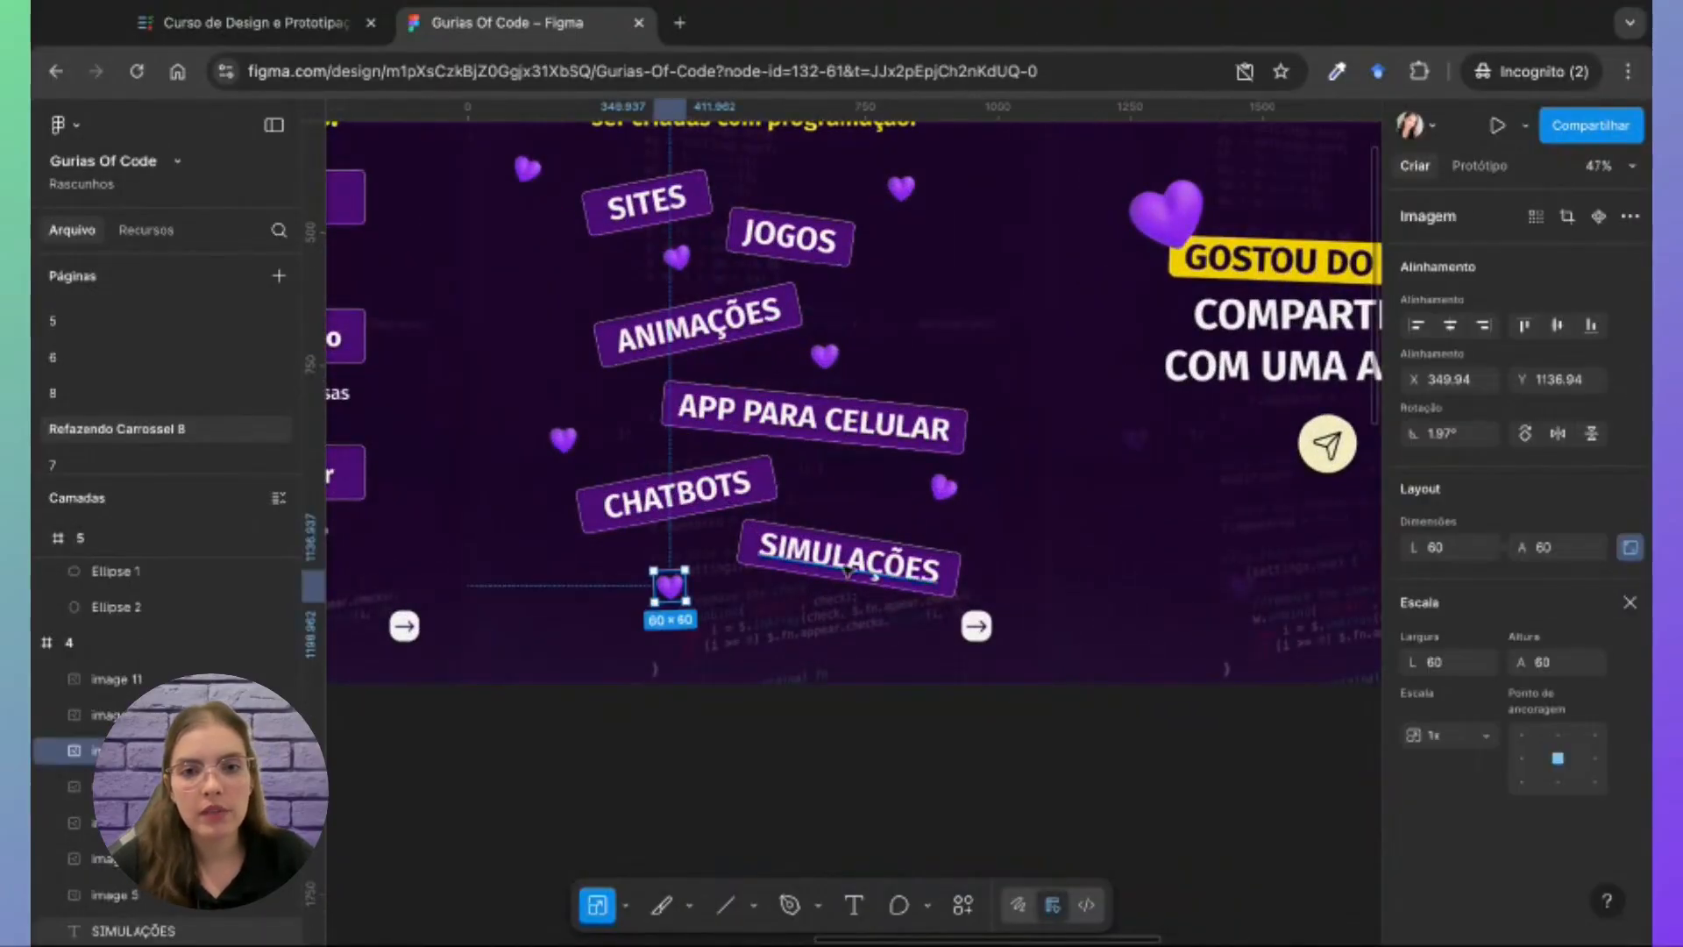
shift+click(954, 584)
shift+click(899, 551)
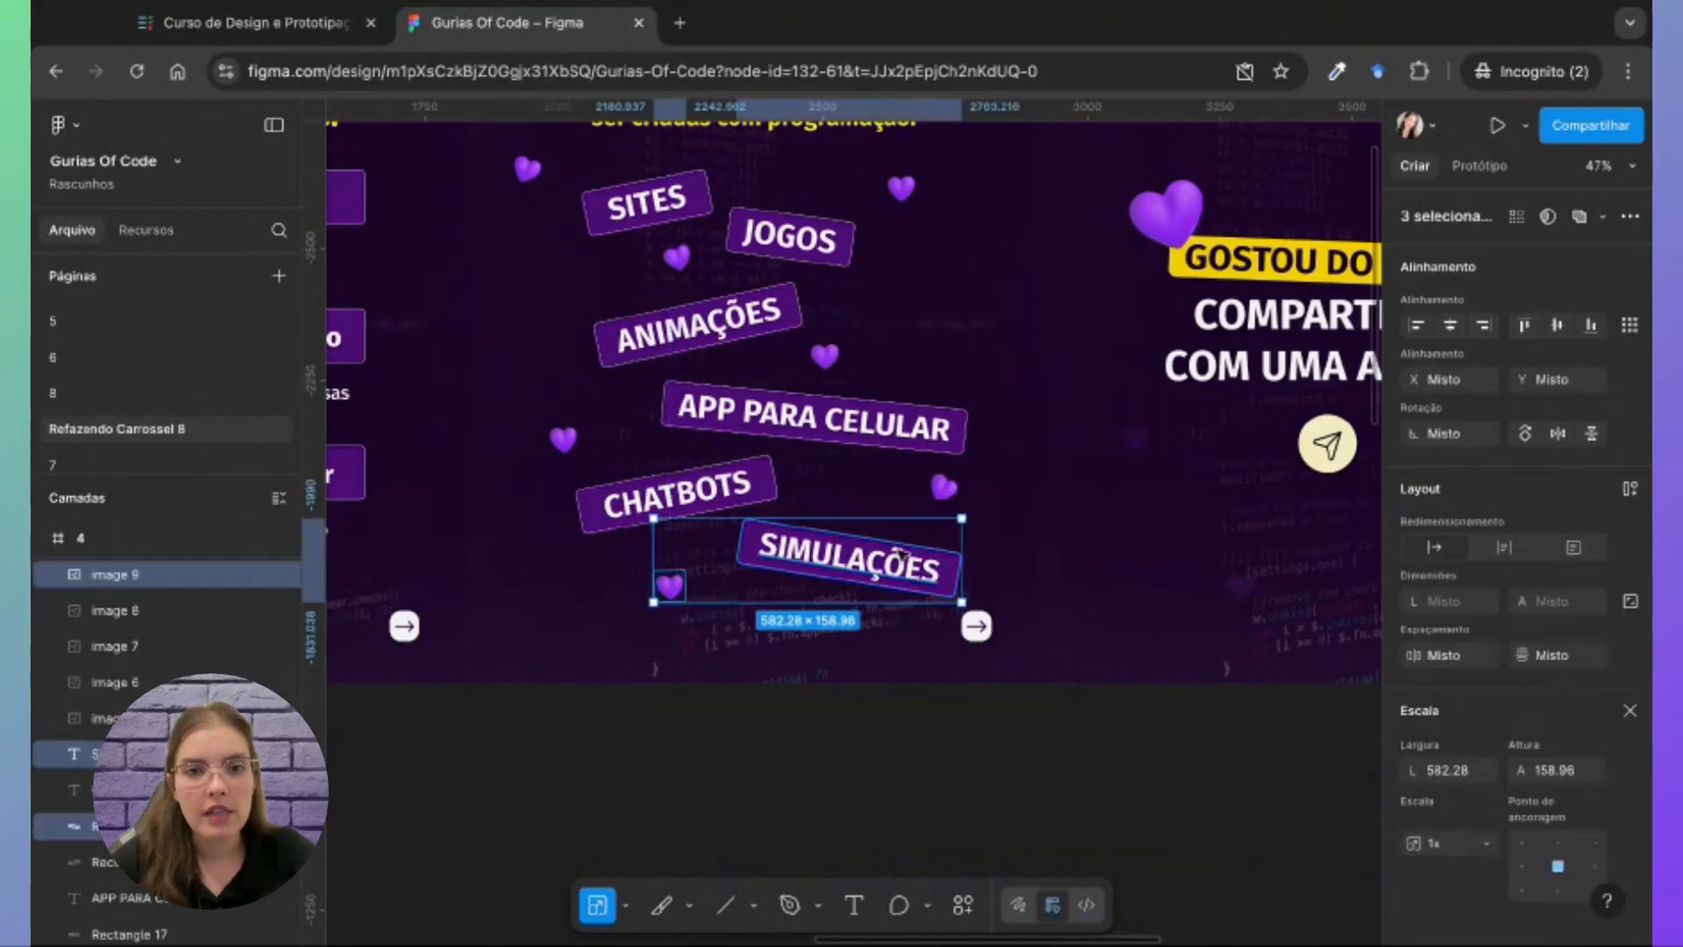
shift+click(767, 483)
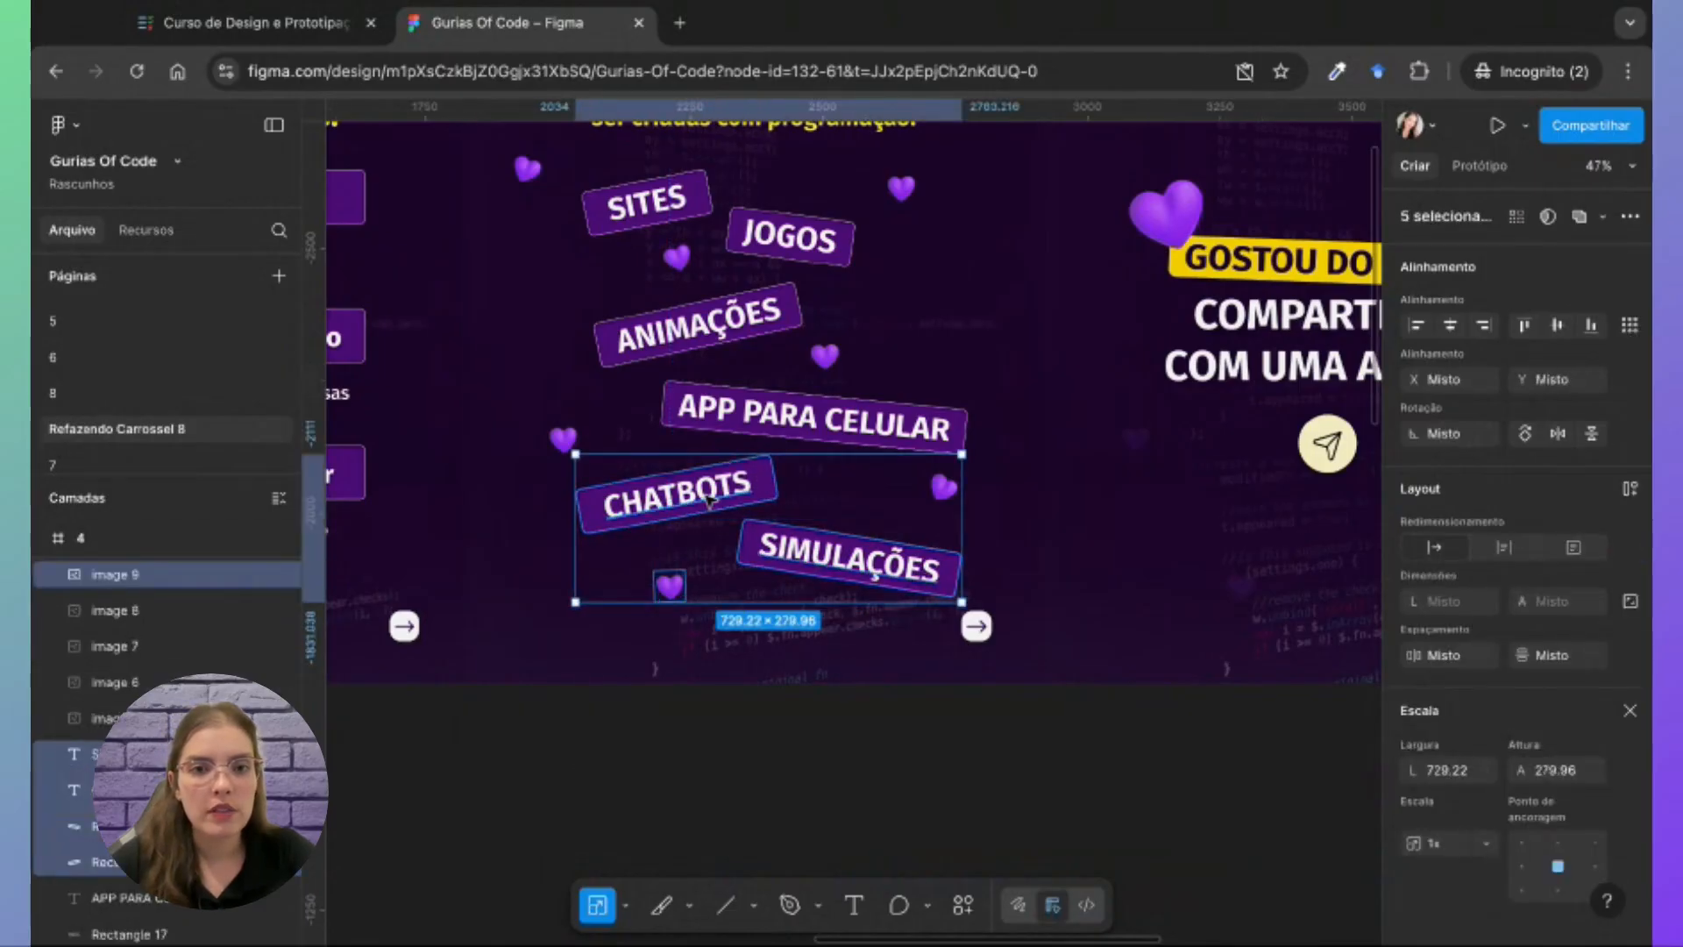
shift+click(686, 424)
shift+click(697, 413)
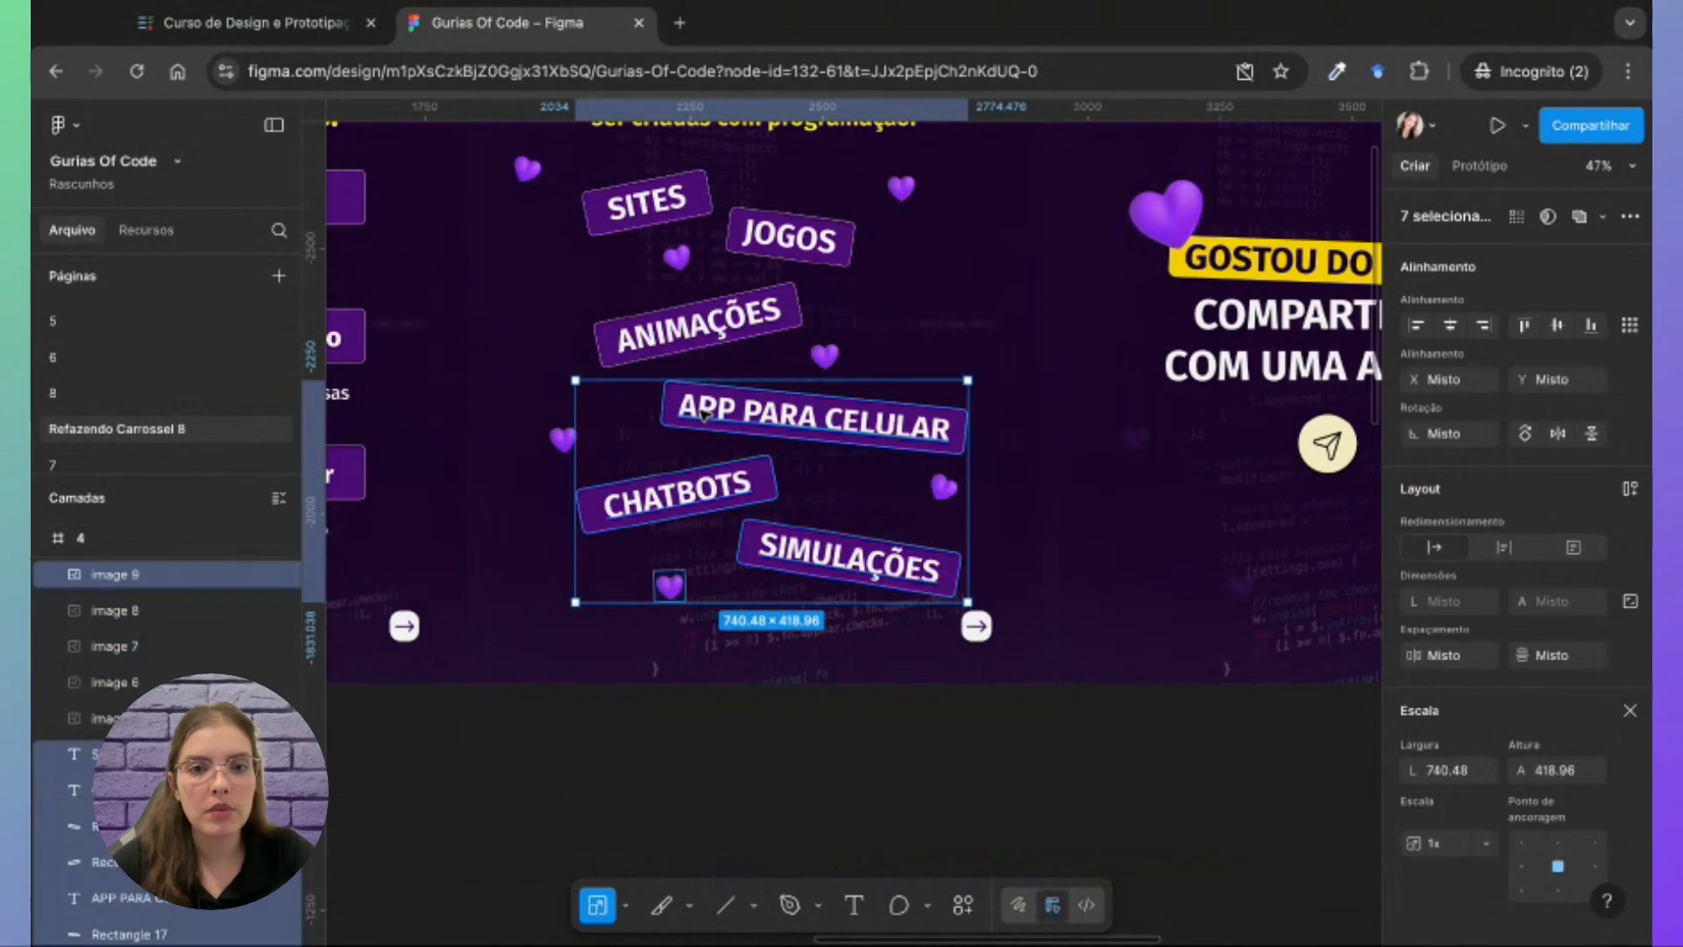
shift+click(560, 443)
shift+click(667, 332)
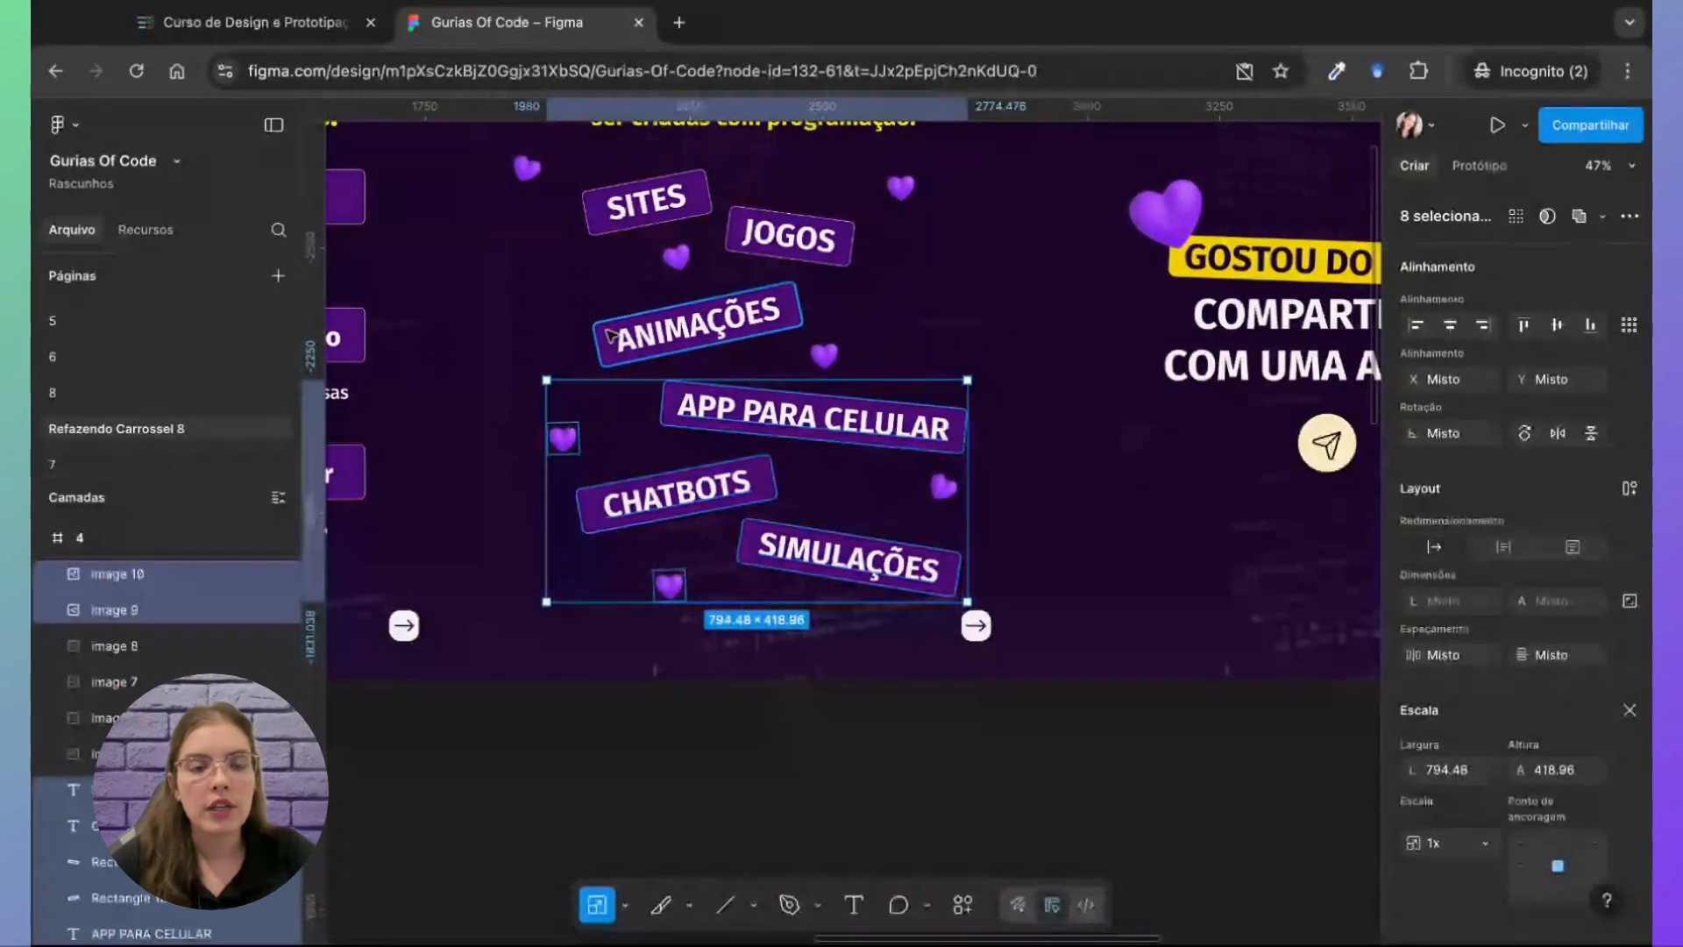
shift+click(762, 345)
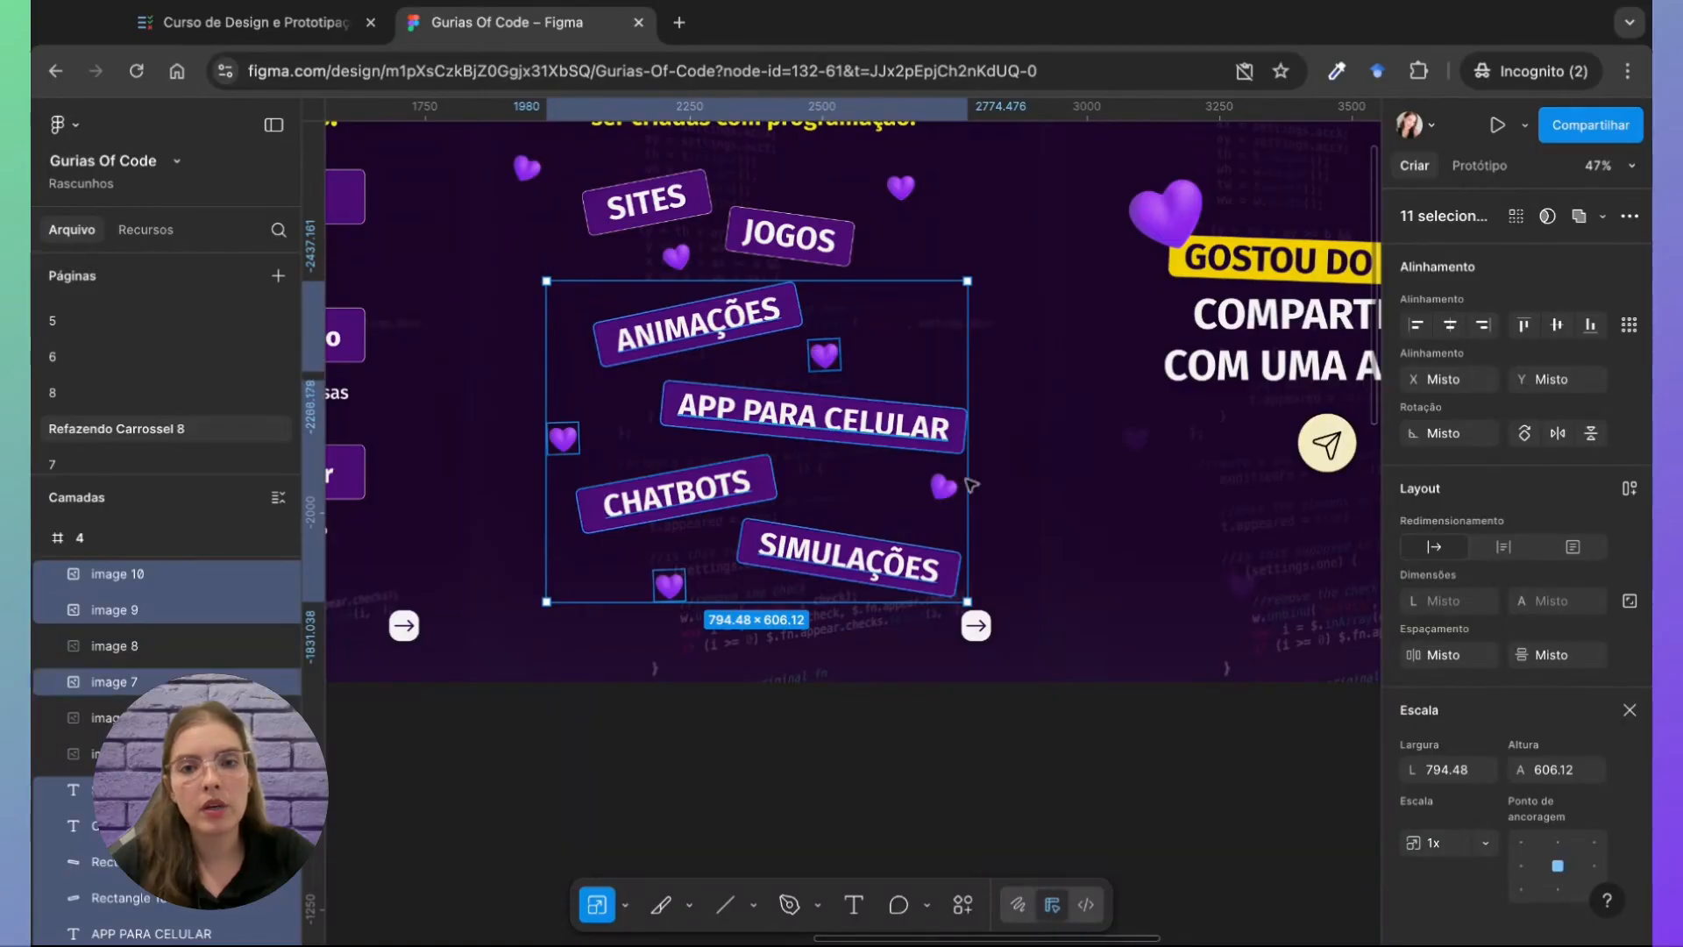
scroll(906, 427, up, 3)
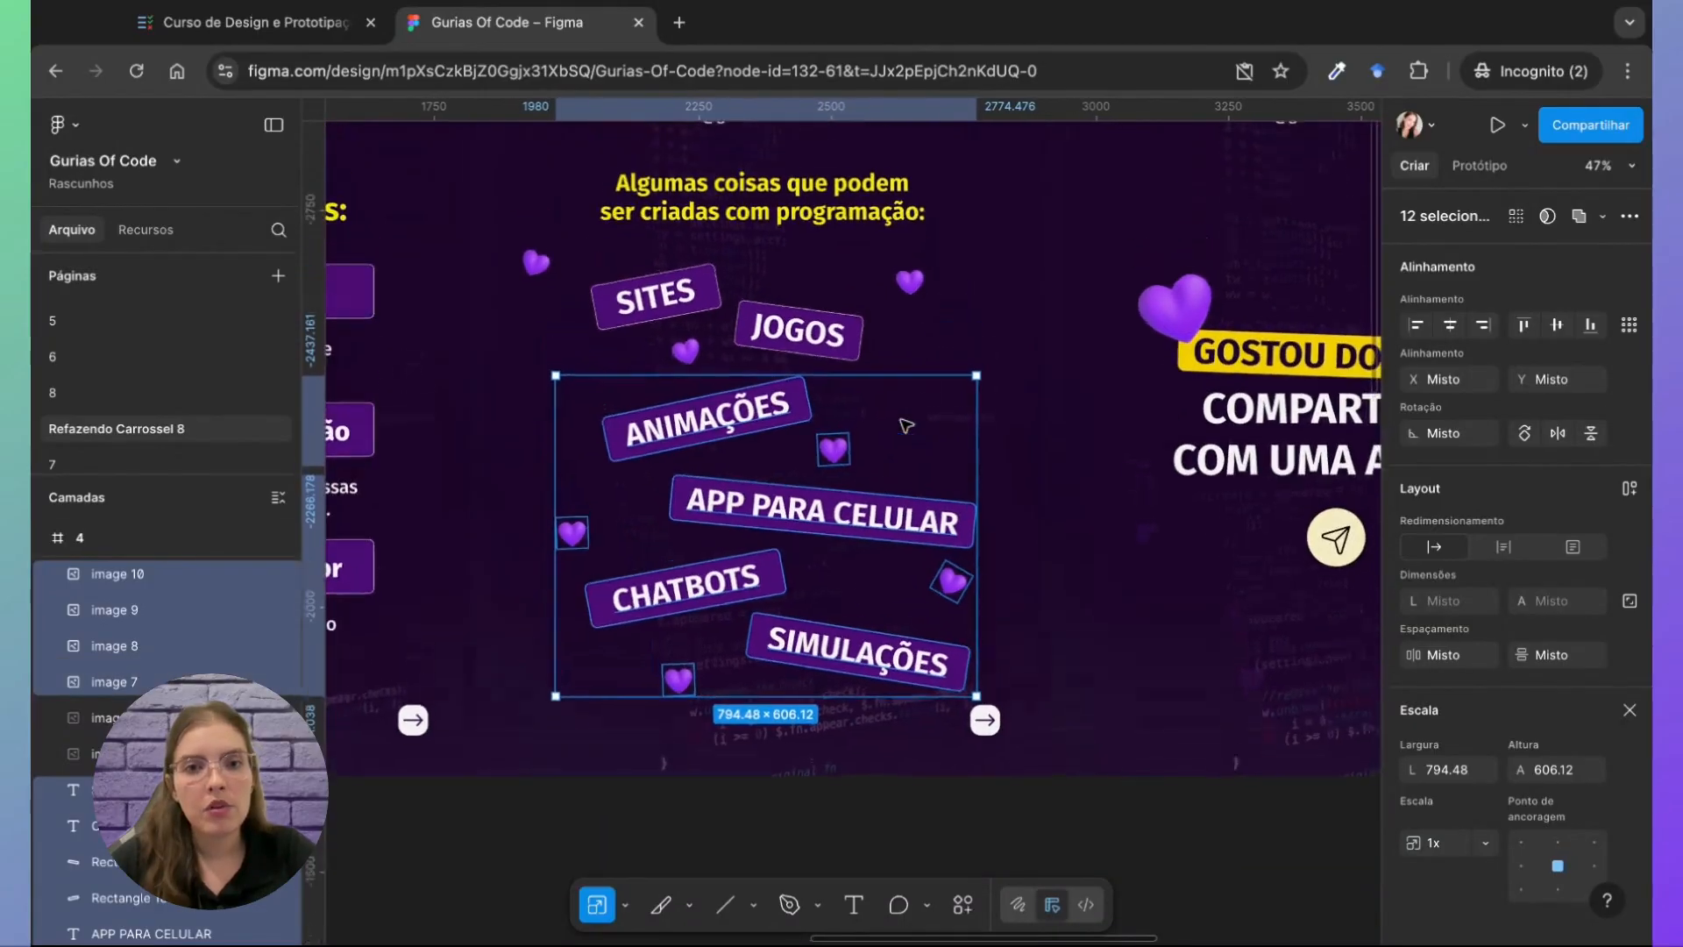
shift+click(855, 353)
shift+click(690, 362)
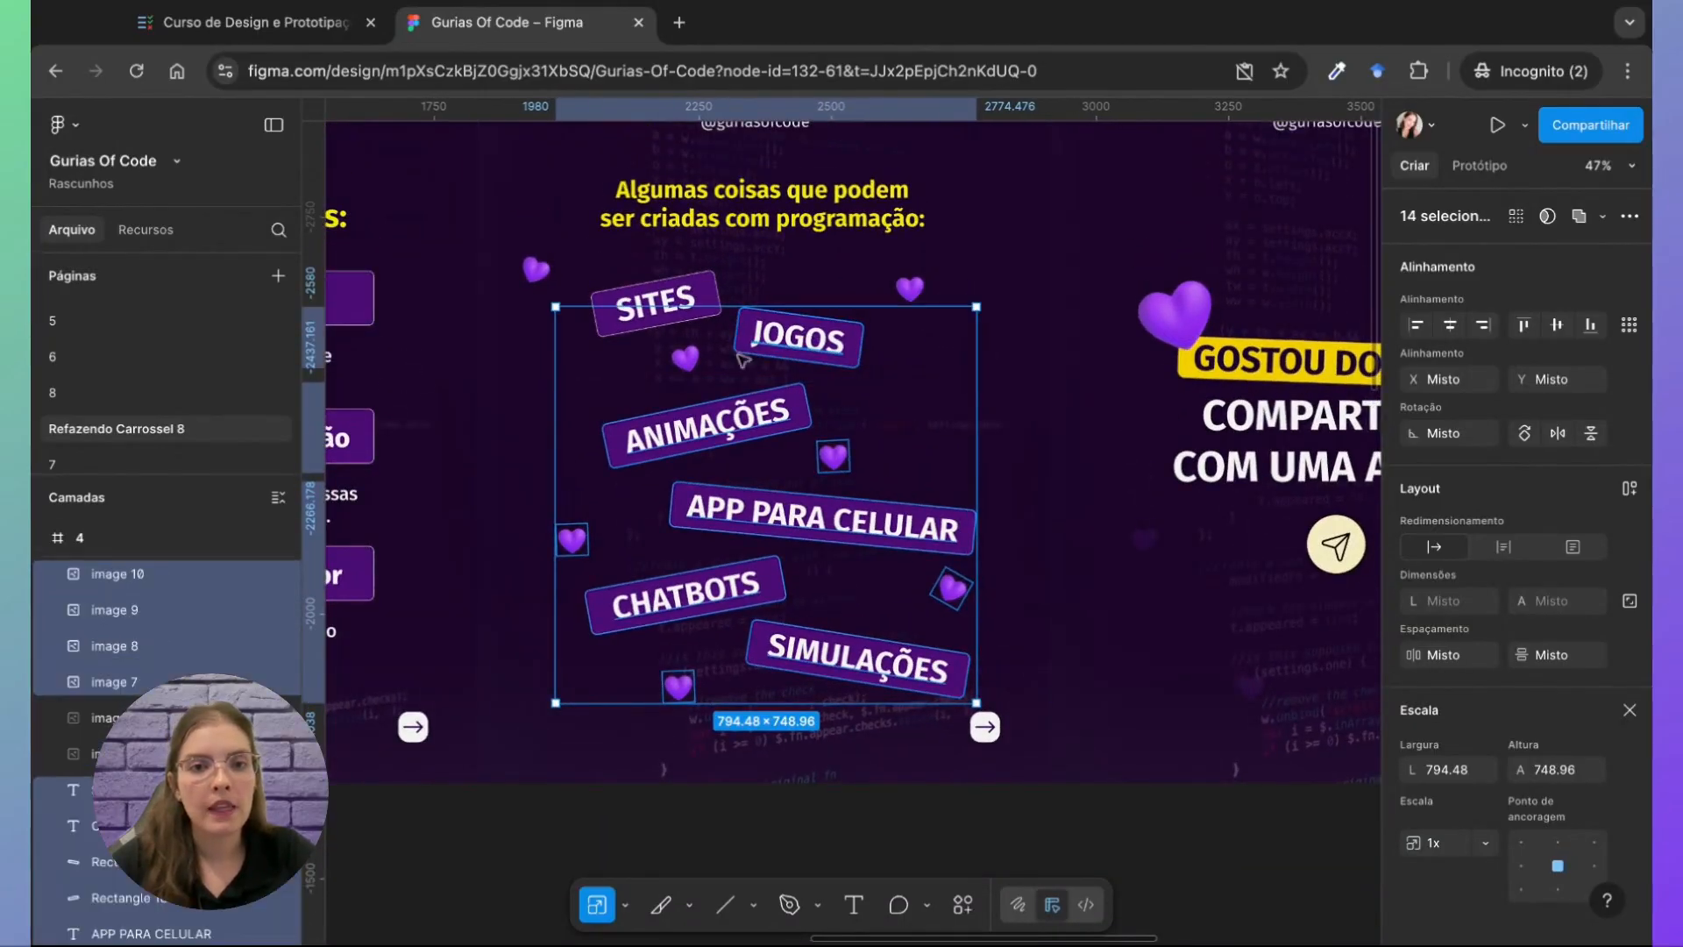
shift+click(647, 301)
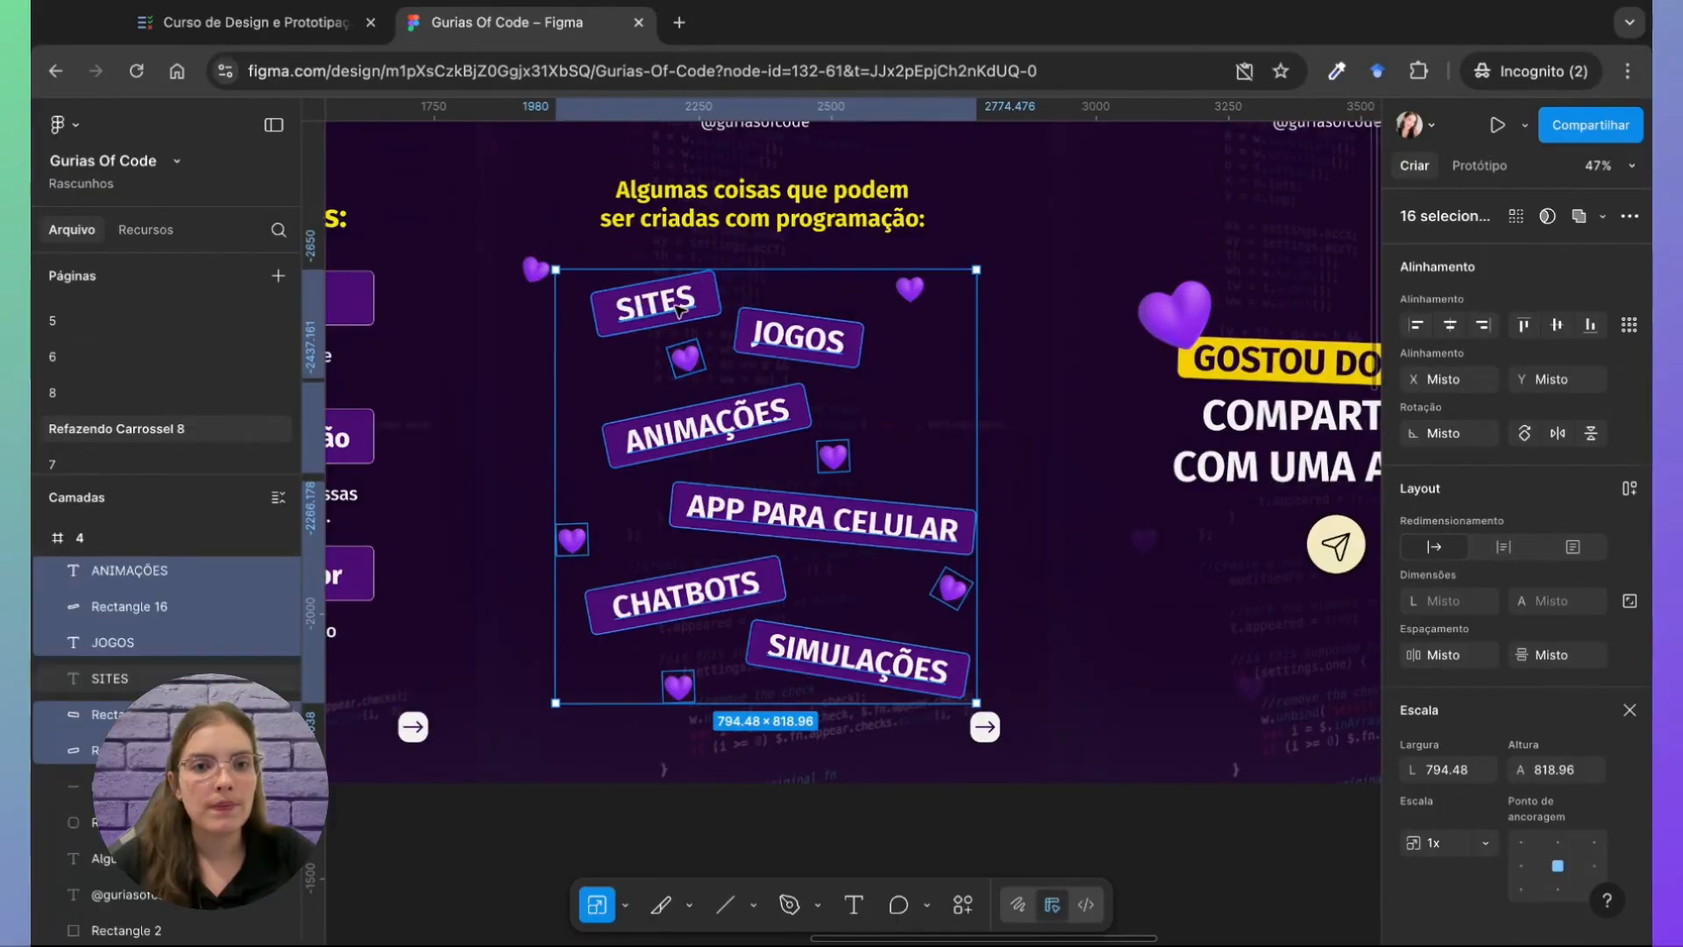
shift+click(532, 279)
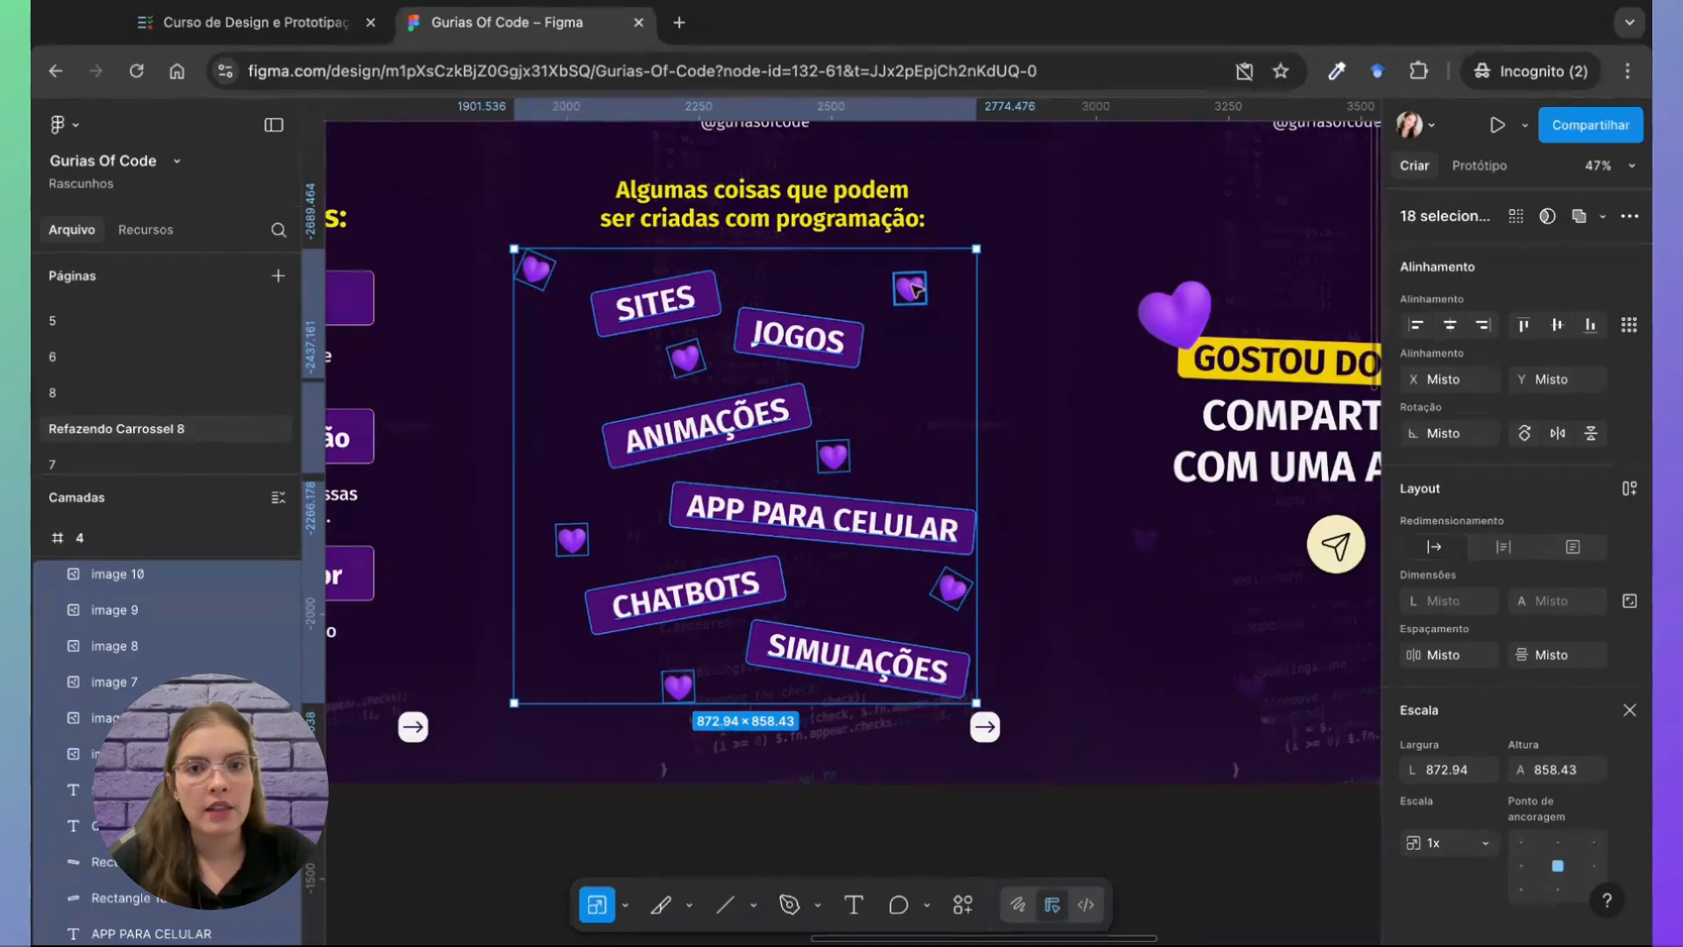
scroll(915, 388, up, 3)
shift+click(802, 346)
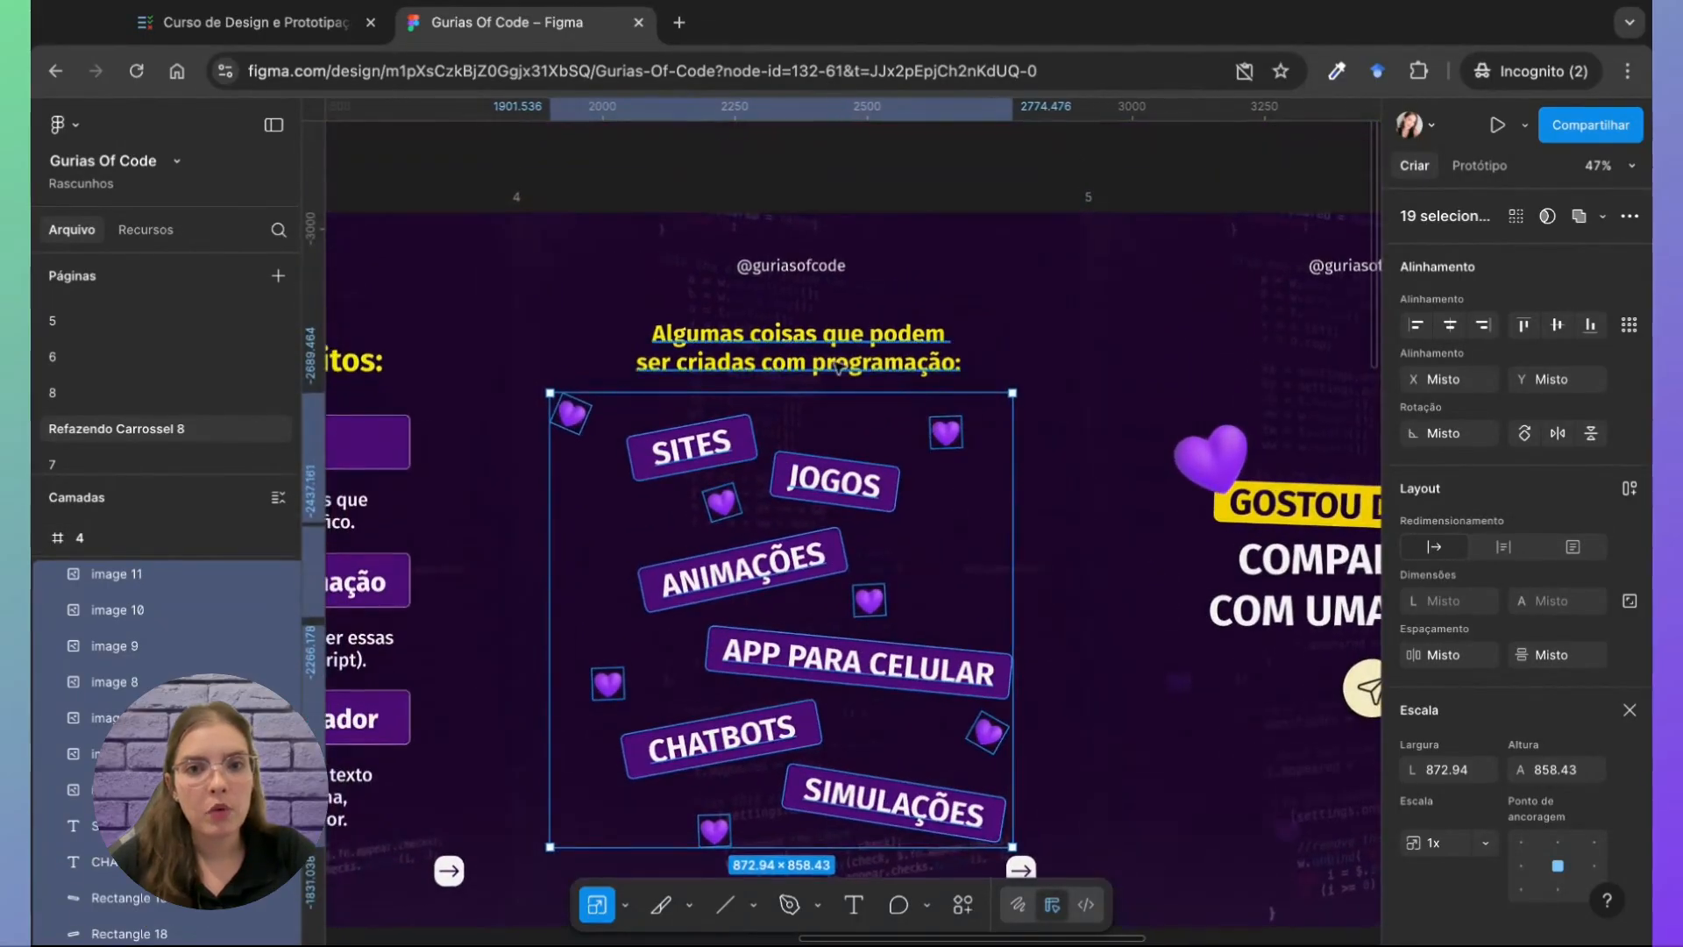
scroll(982, 529, down, 8)
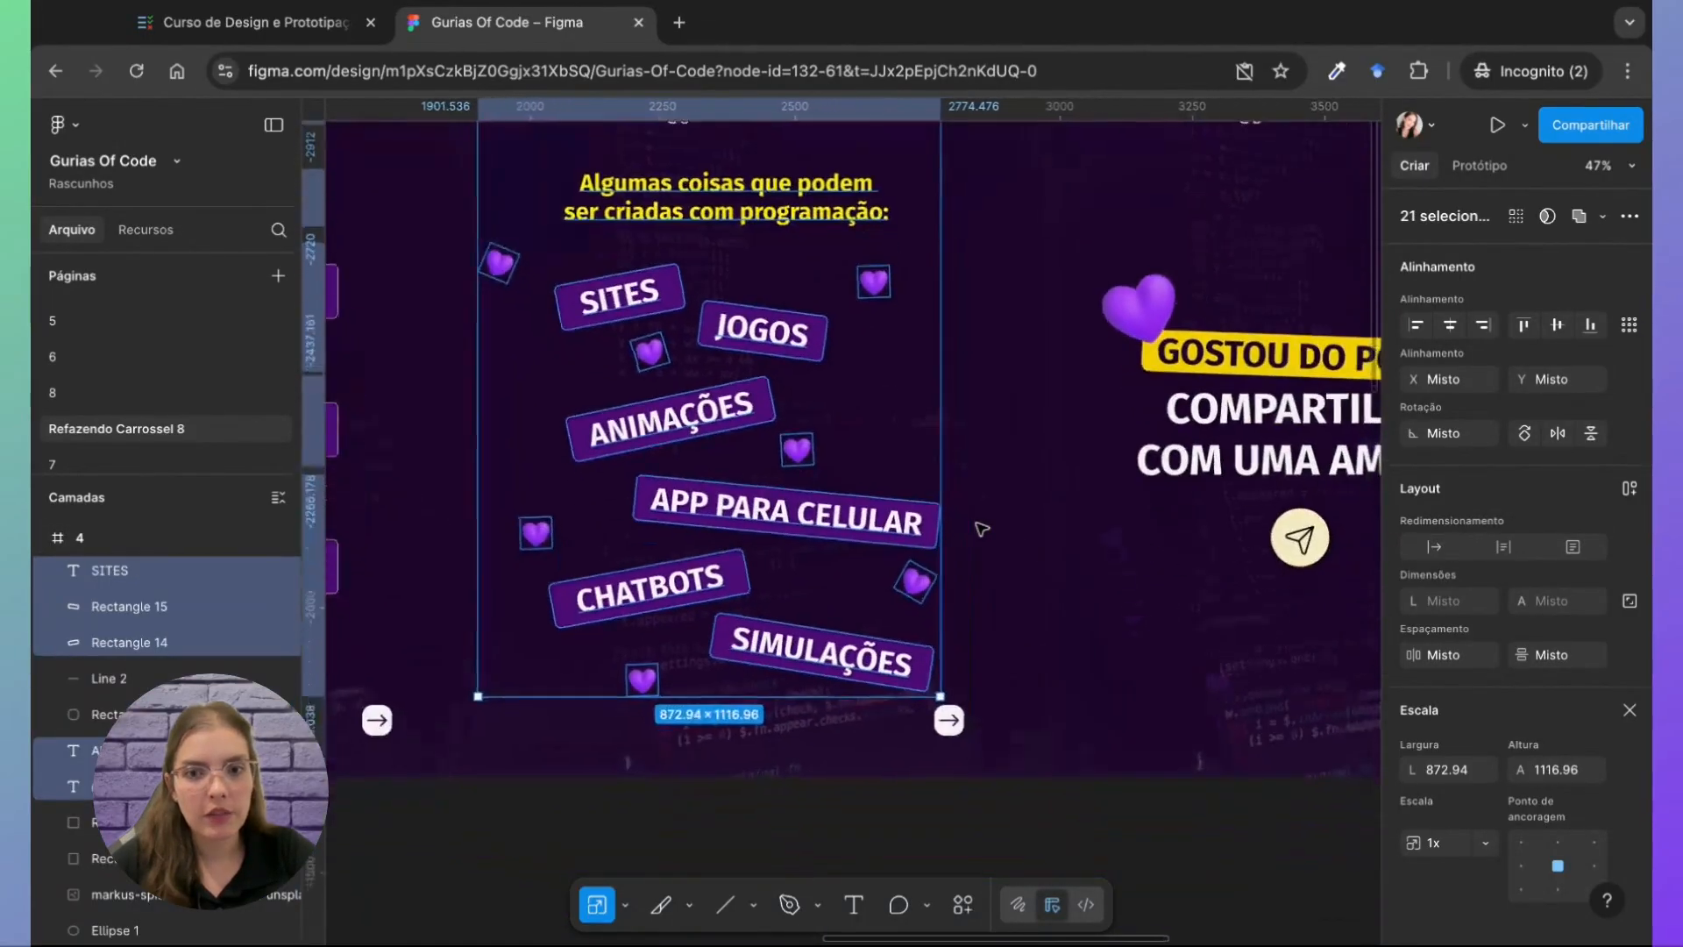
shift+click(954, 522)
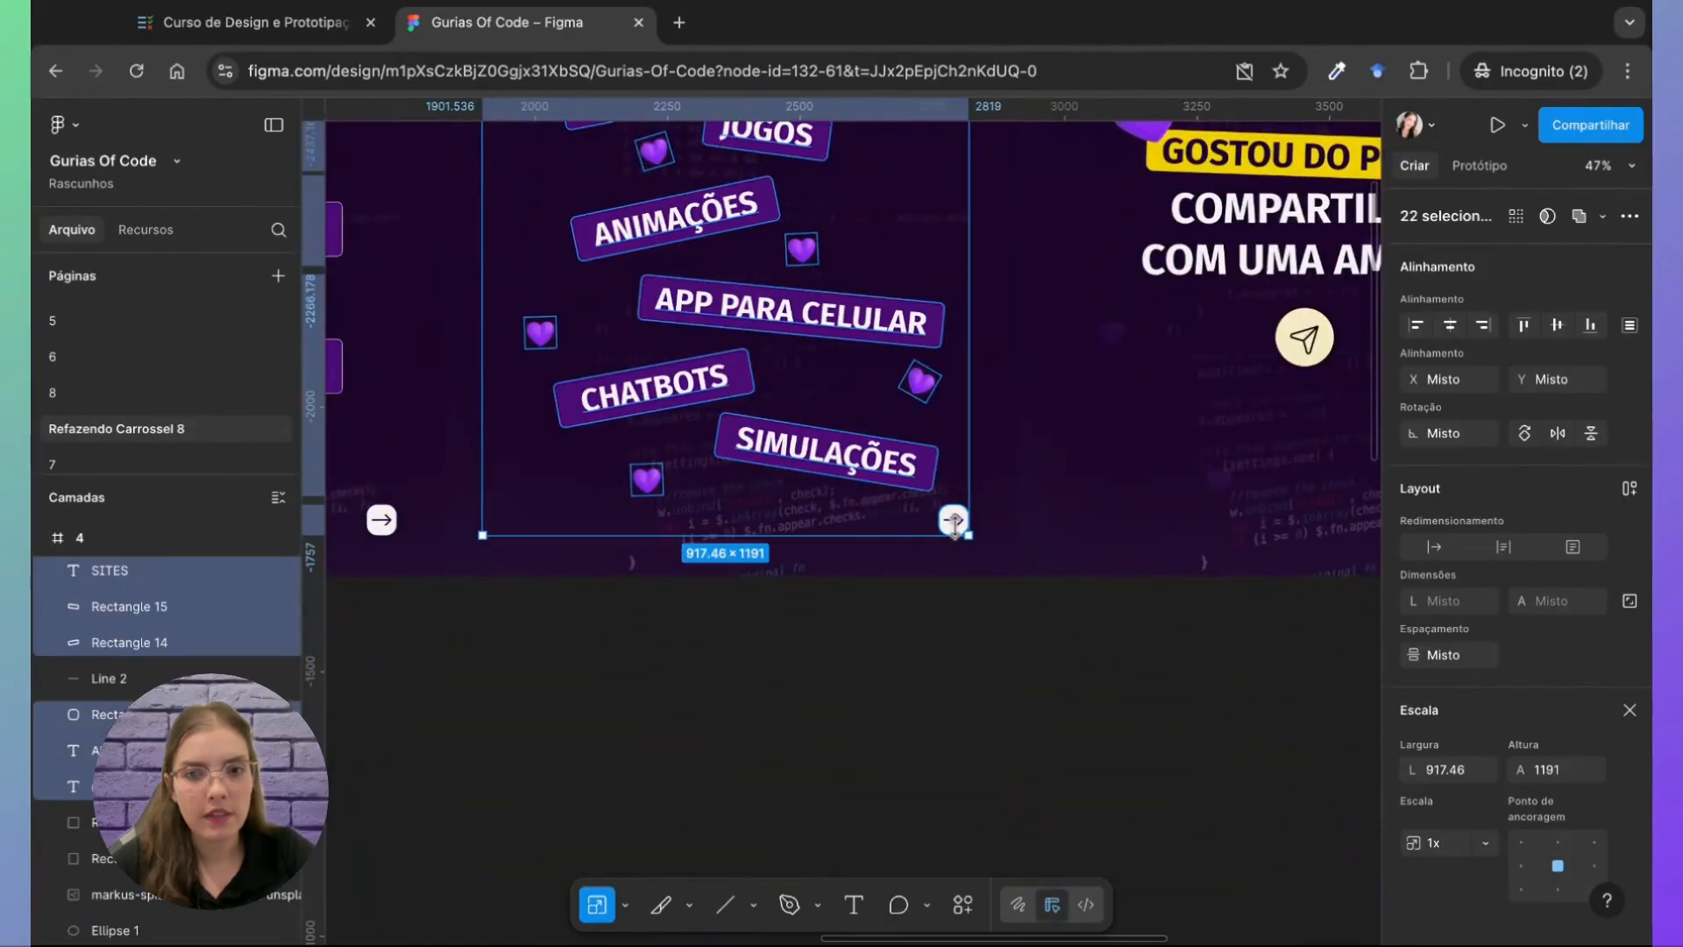
shift+click(958, 523)
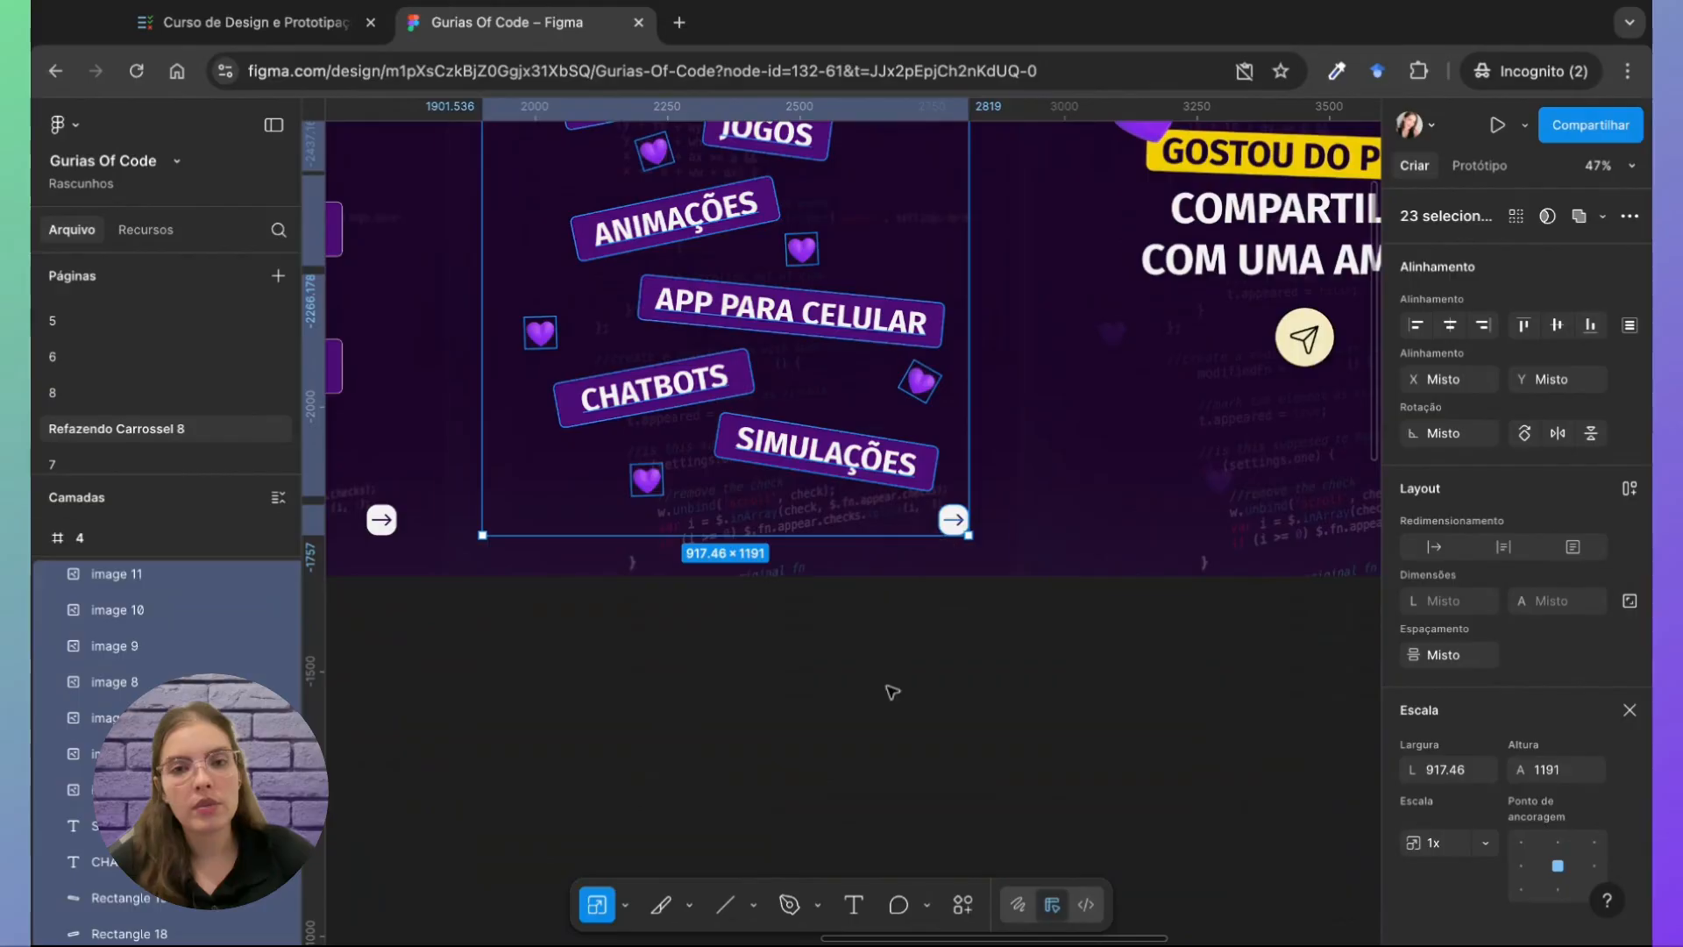
Step: Copy the selected slide 4 elements and paste them over the new 5400 × 1350 frame
scroll(893, 692, down, 20)
scroll(891, 693, right, 10)
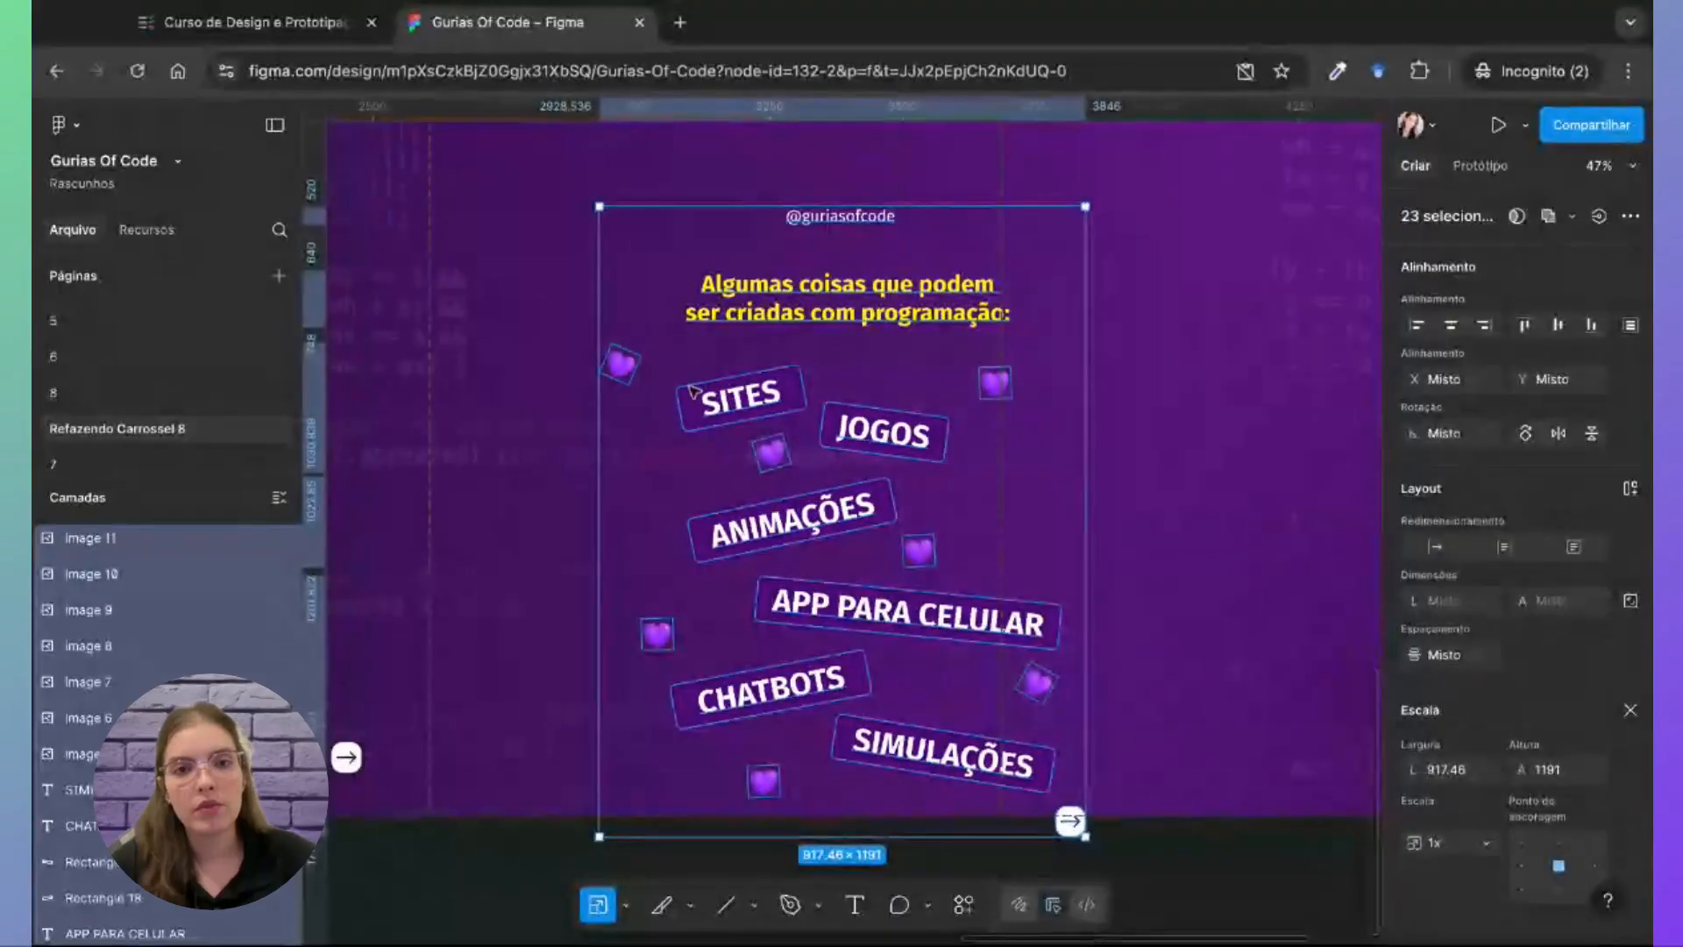
Step: Move the pasted slide 4 elements into the fourth slide area of the new frame, roughly centered between its edges
drag(750, 399, 678, 246)
scroll(761, 402, up, 3)
scroll(761, 402, left, 2)
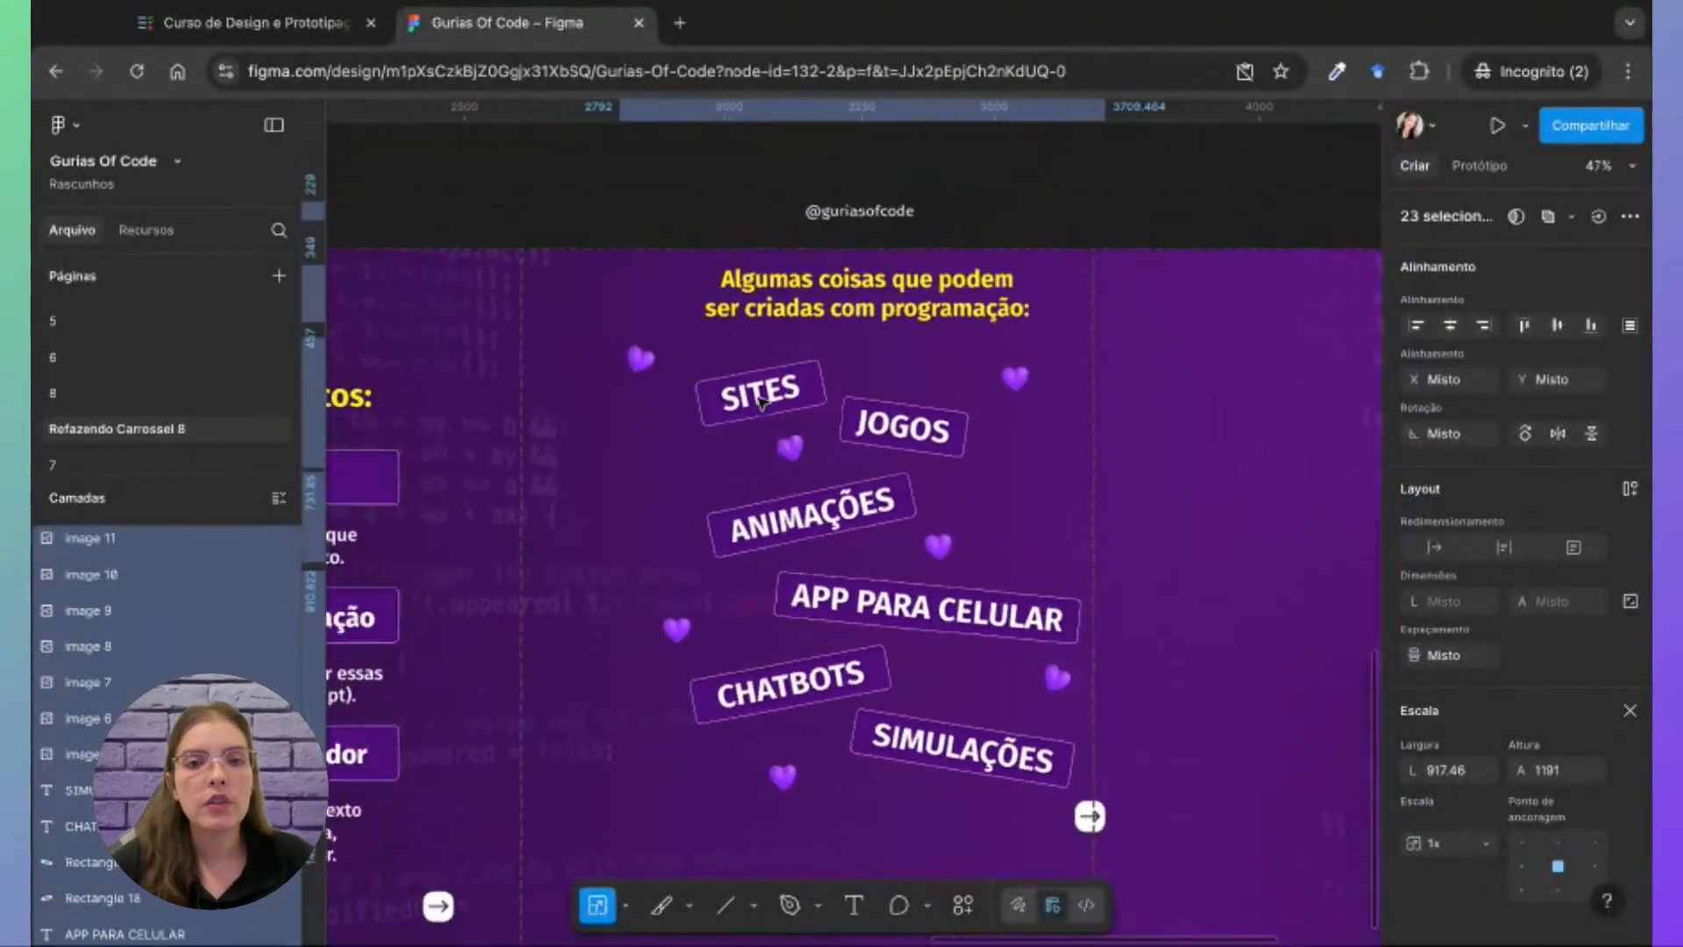
drag(923, 230, 879, 323)
scroll(879, 324, down, 3)
scroll(878, 323, right, 1)
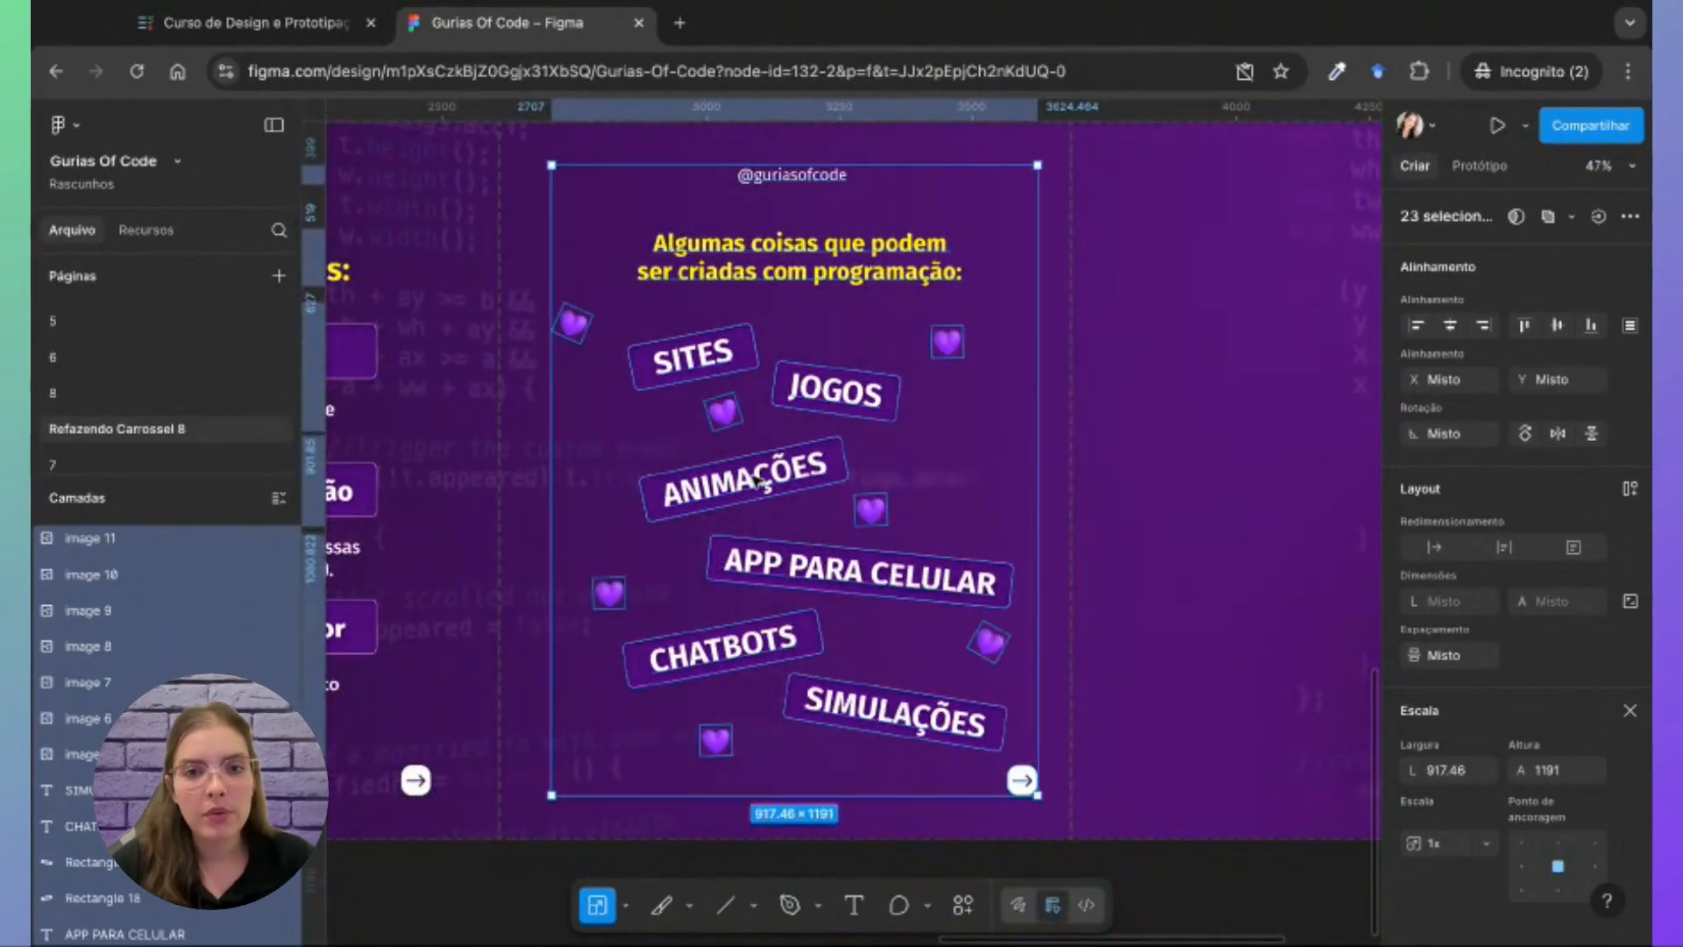
drag(771, 469, 764, 478)
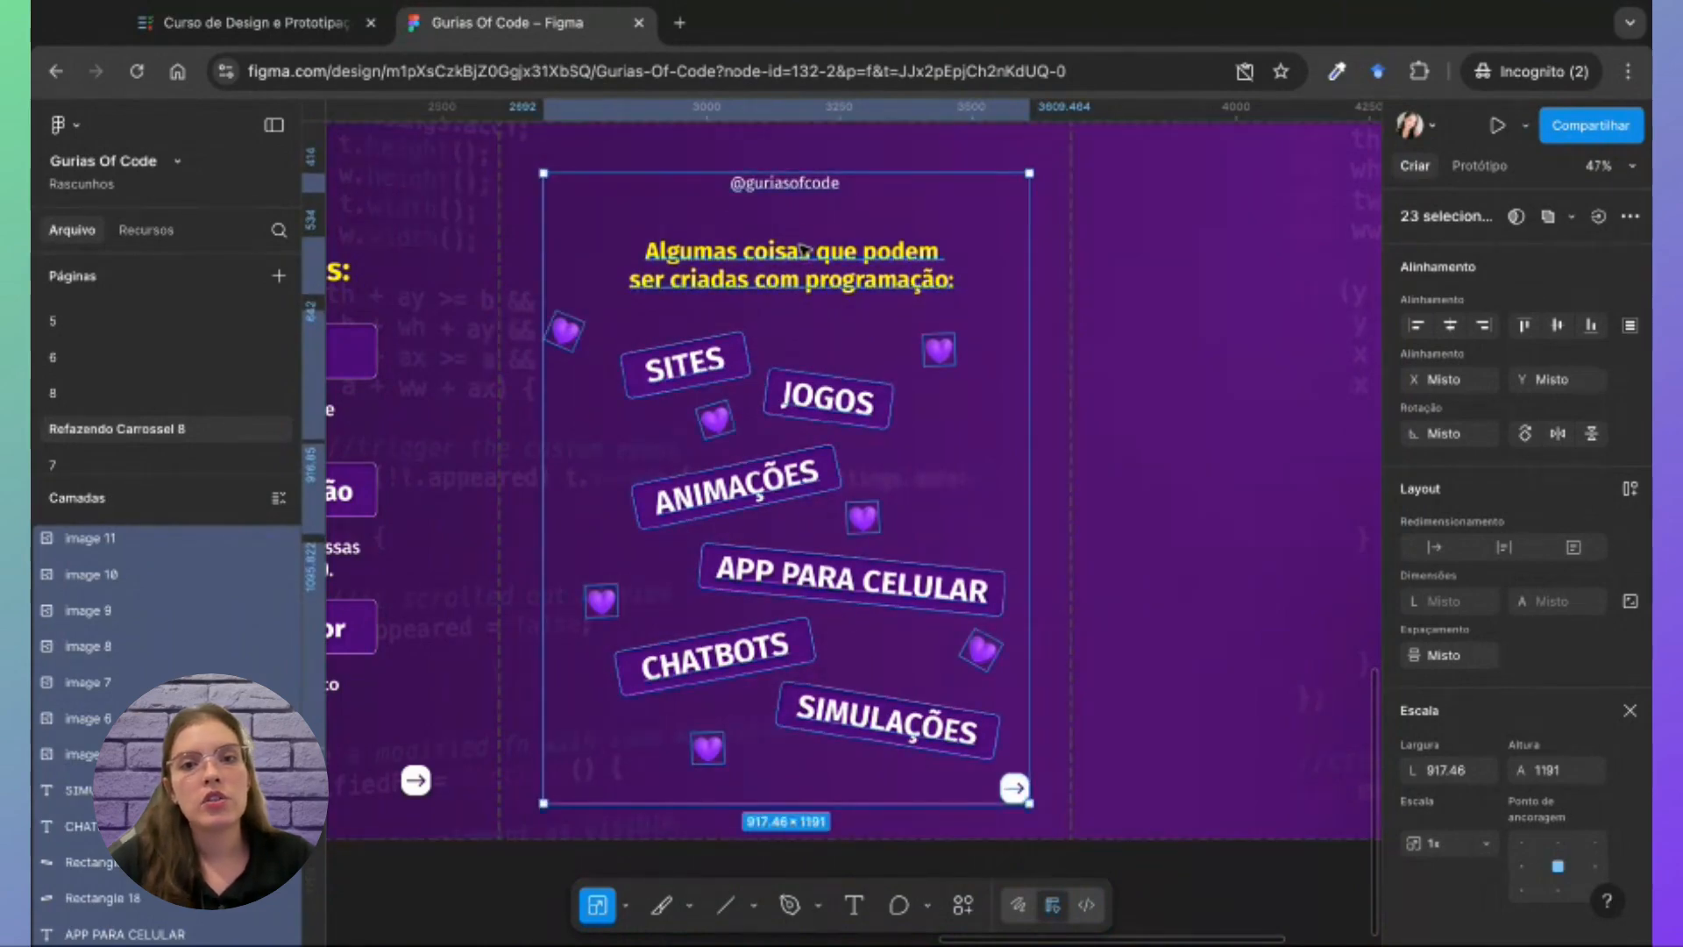
Step: Nudge the pasted slide 4 elements slightly to fine-tune their position within the fourth slide area
key(shift+Right)
key(shift+Right)
key(shift+Left)
key(shift+Left)
key(Right)
key(Right)
key(Up)
key(Up)
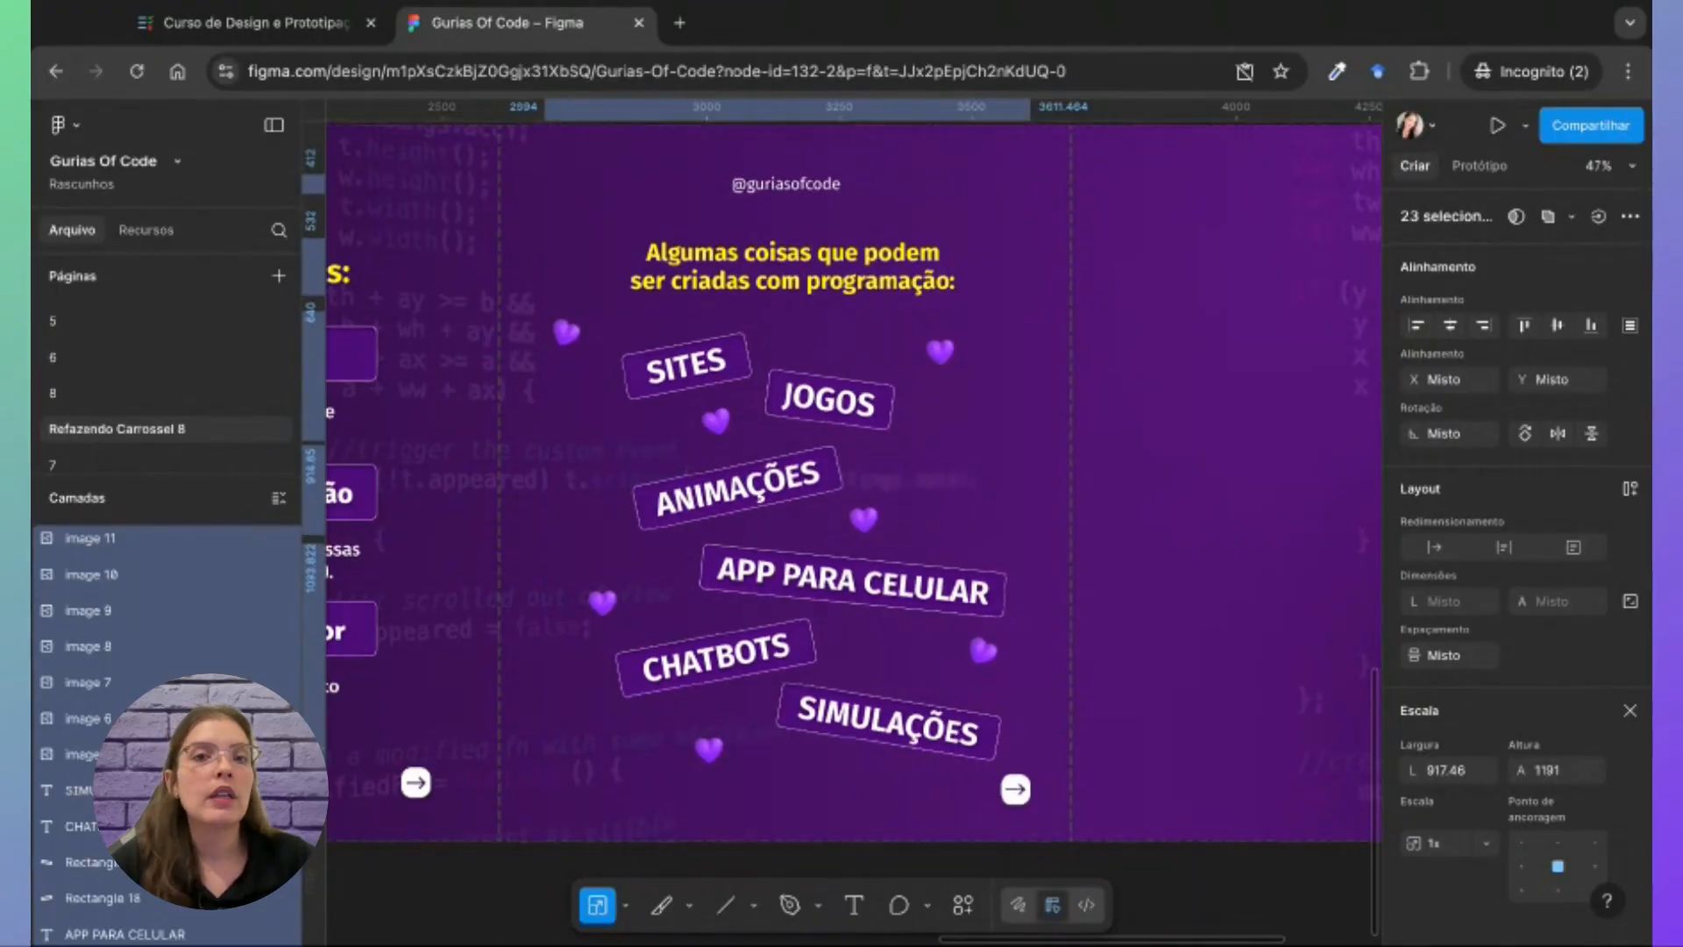
scroll(854, 526, up, 20)
scroll(854, 526, left, 6)
scroll(854, 526, right, 3)
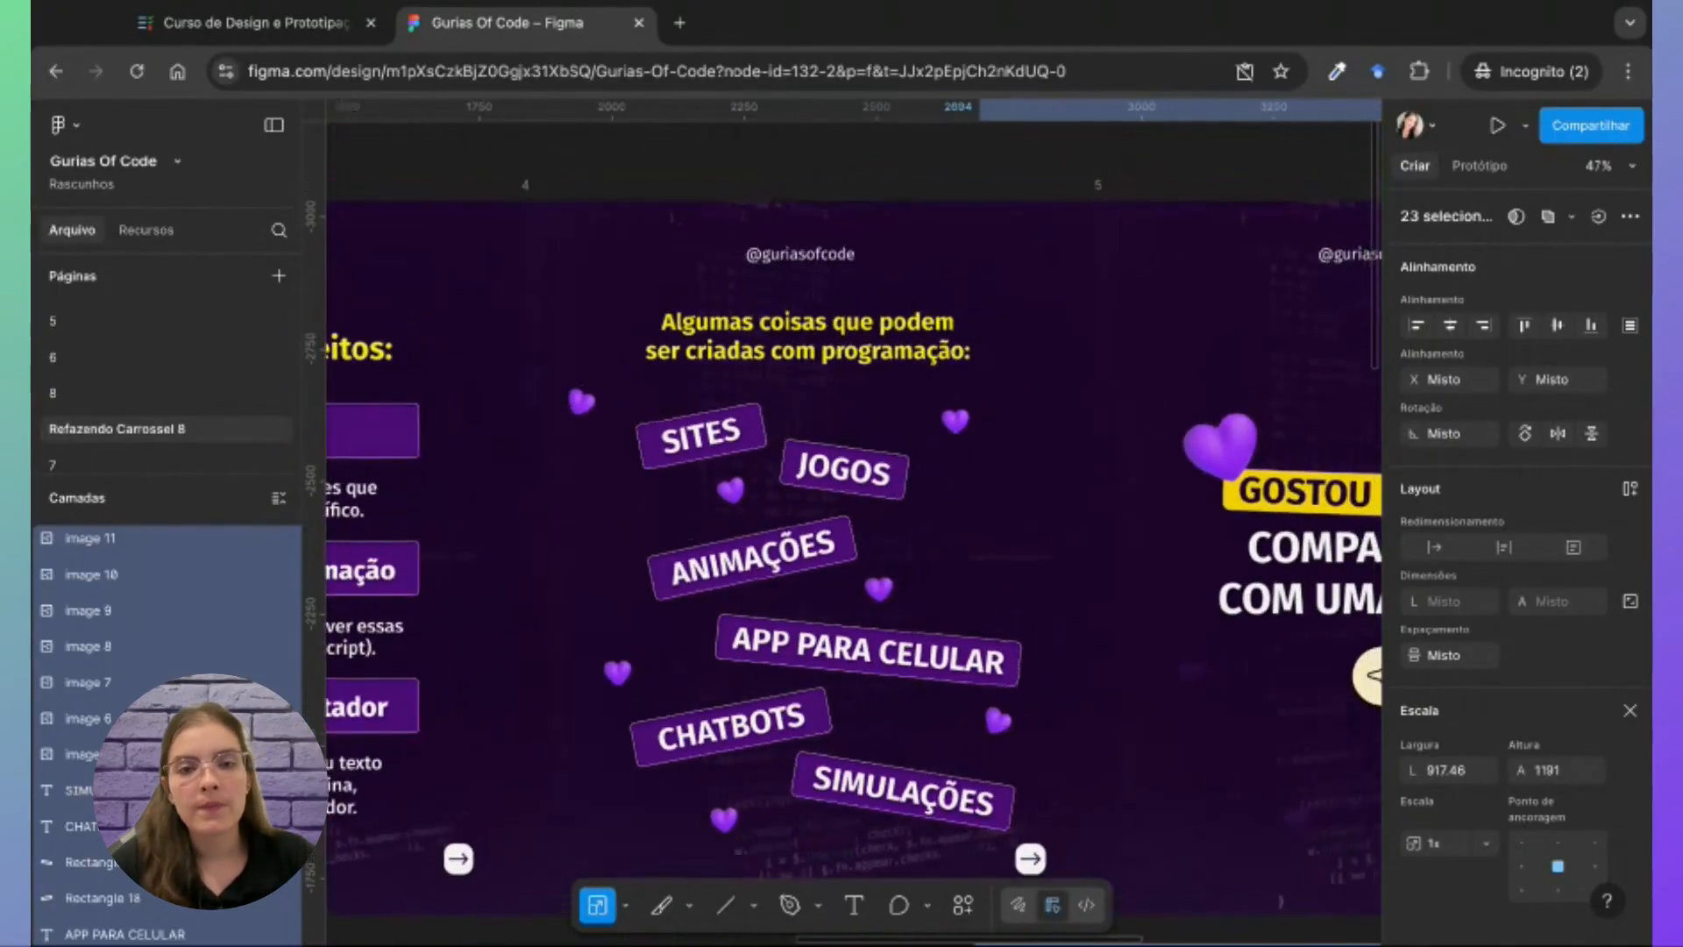
scroll(1204, 684, right, 5)
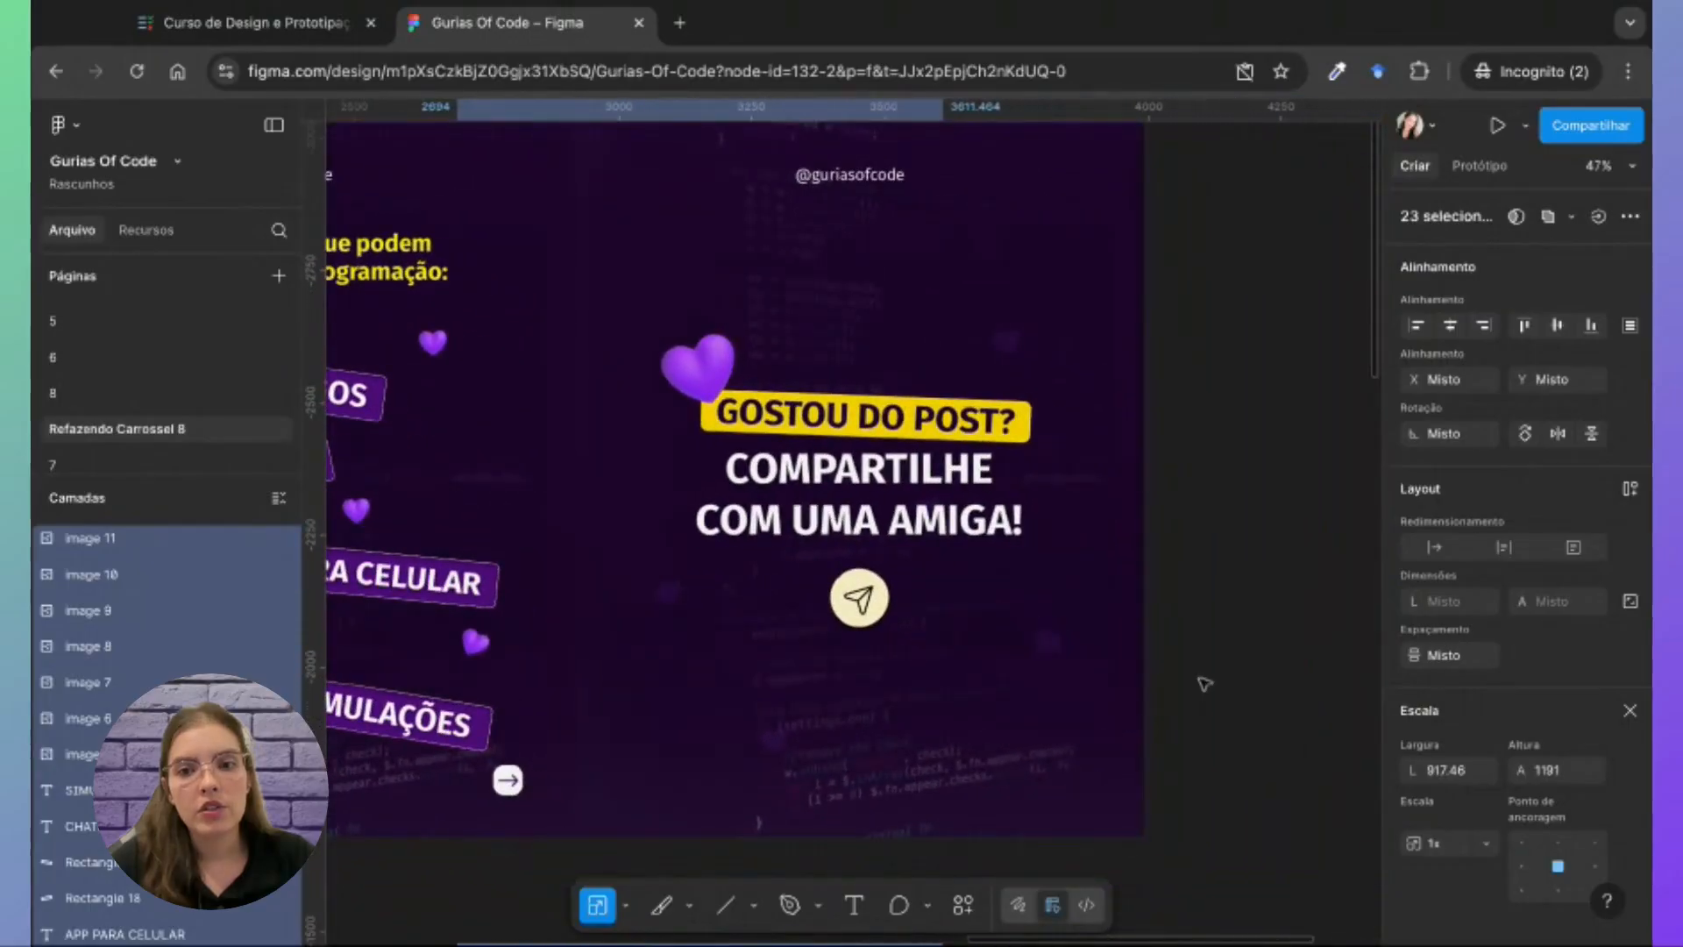
drag(1239, 684, 694, 321)
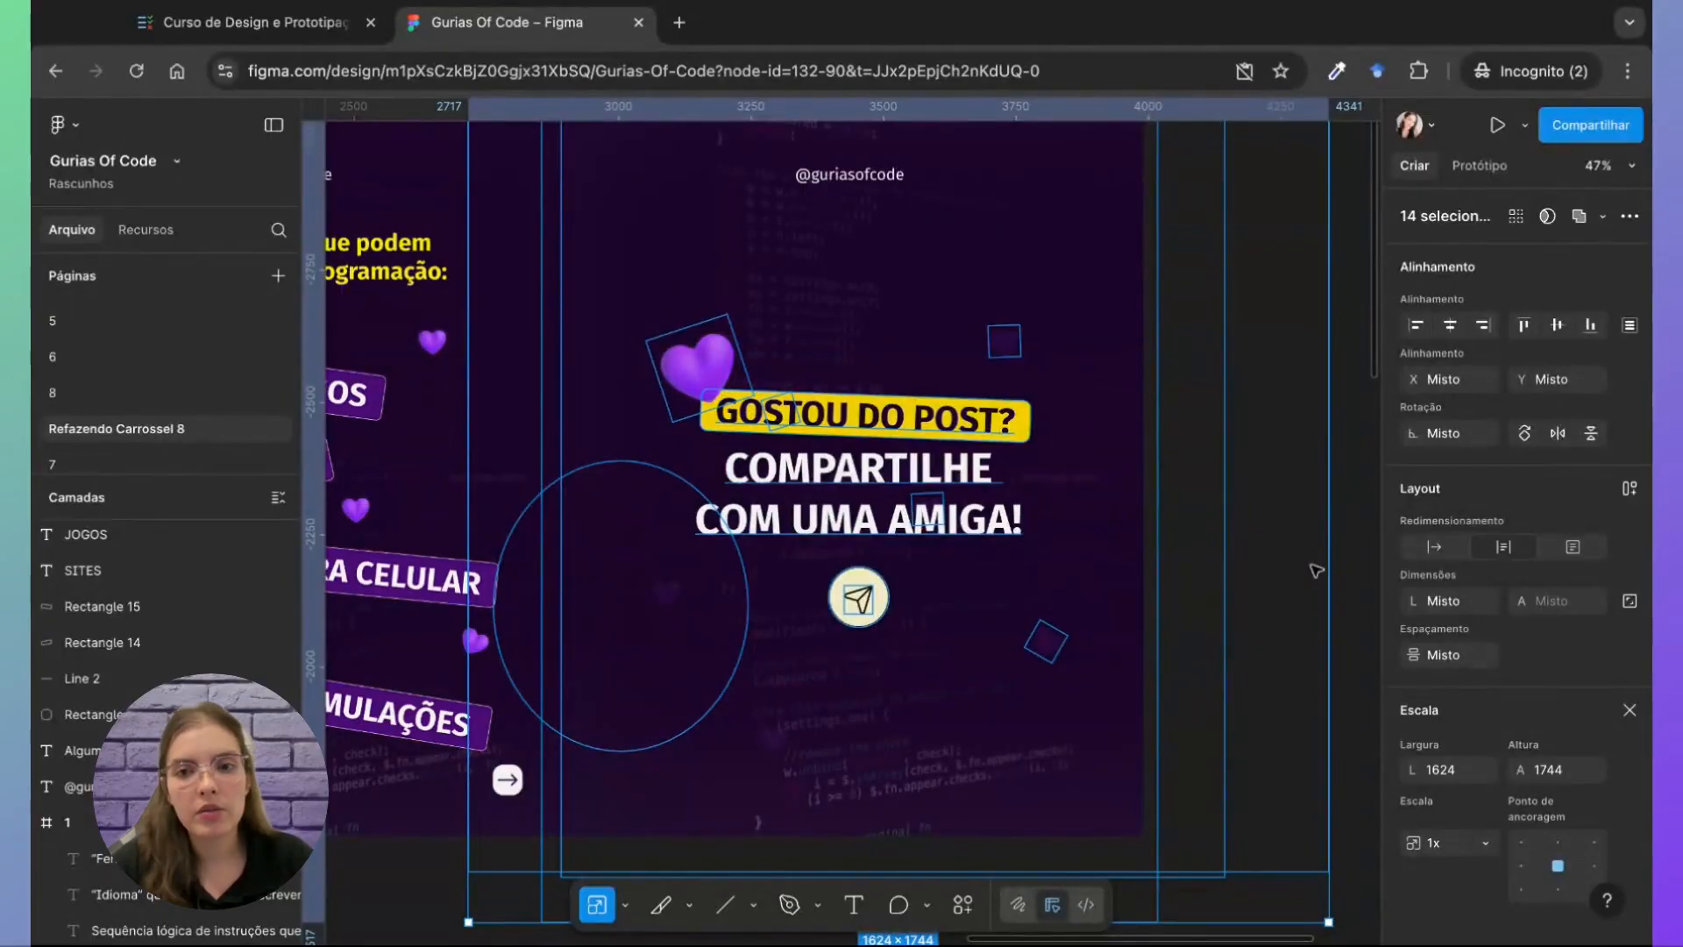
click(1348, 588)
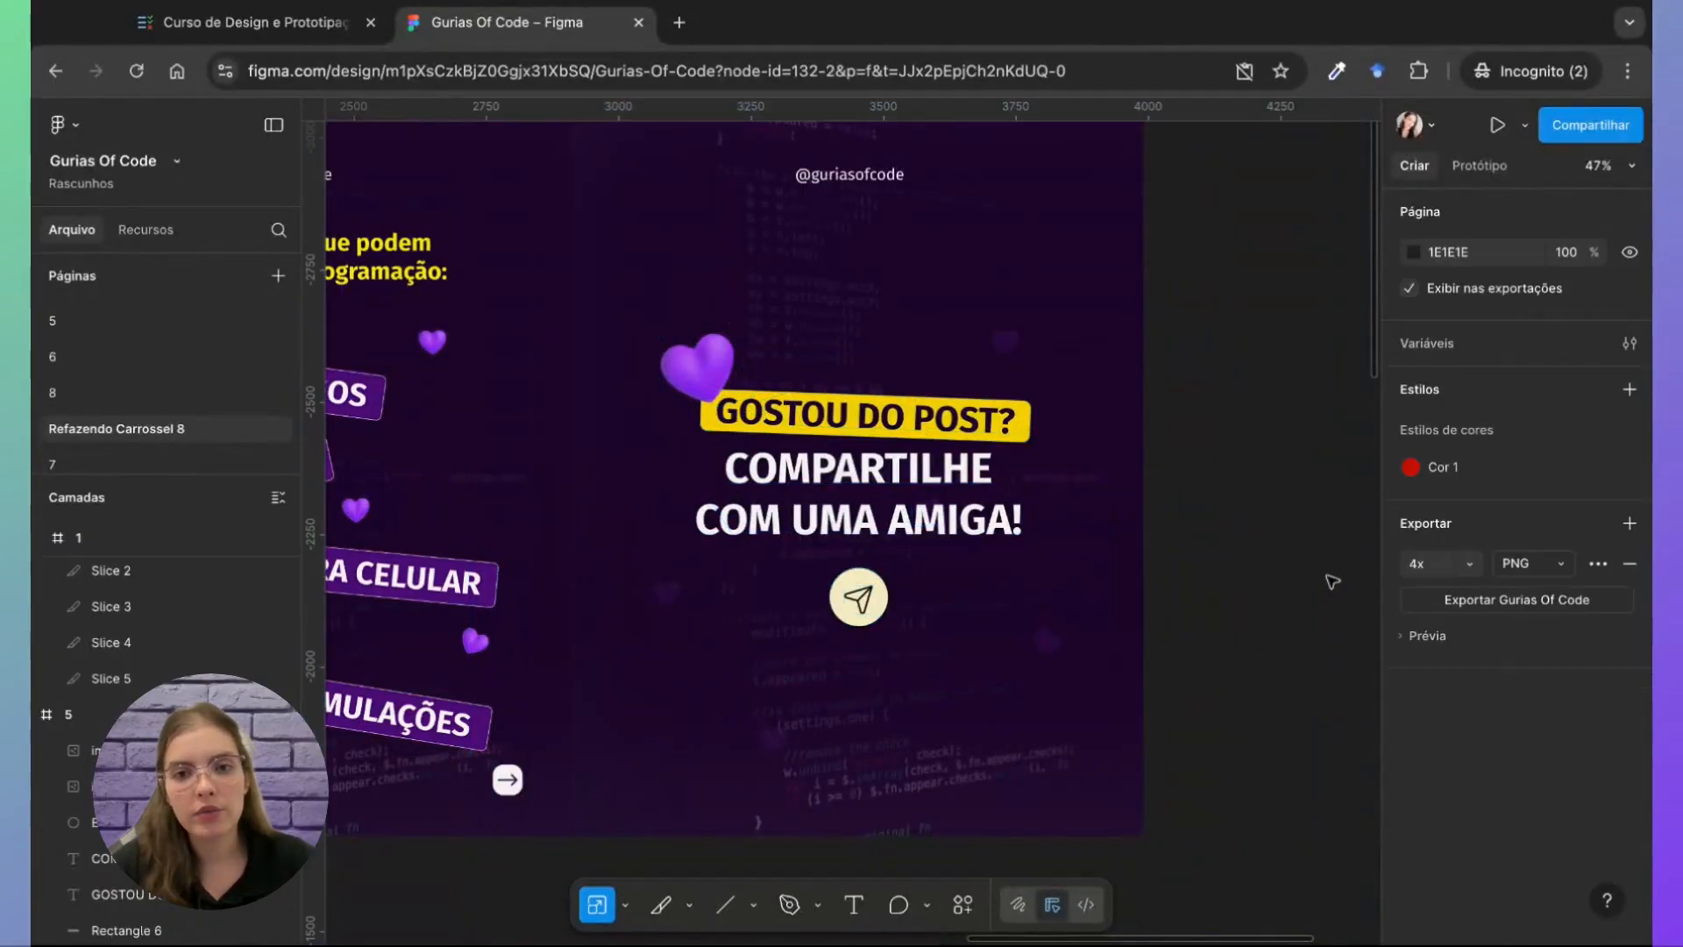
click(894, 603)
shift+click(861, 606)
shift+click(855, 529)
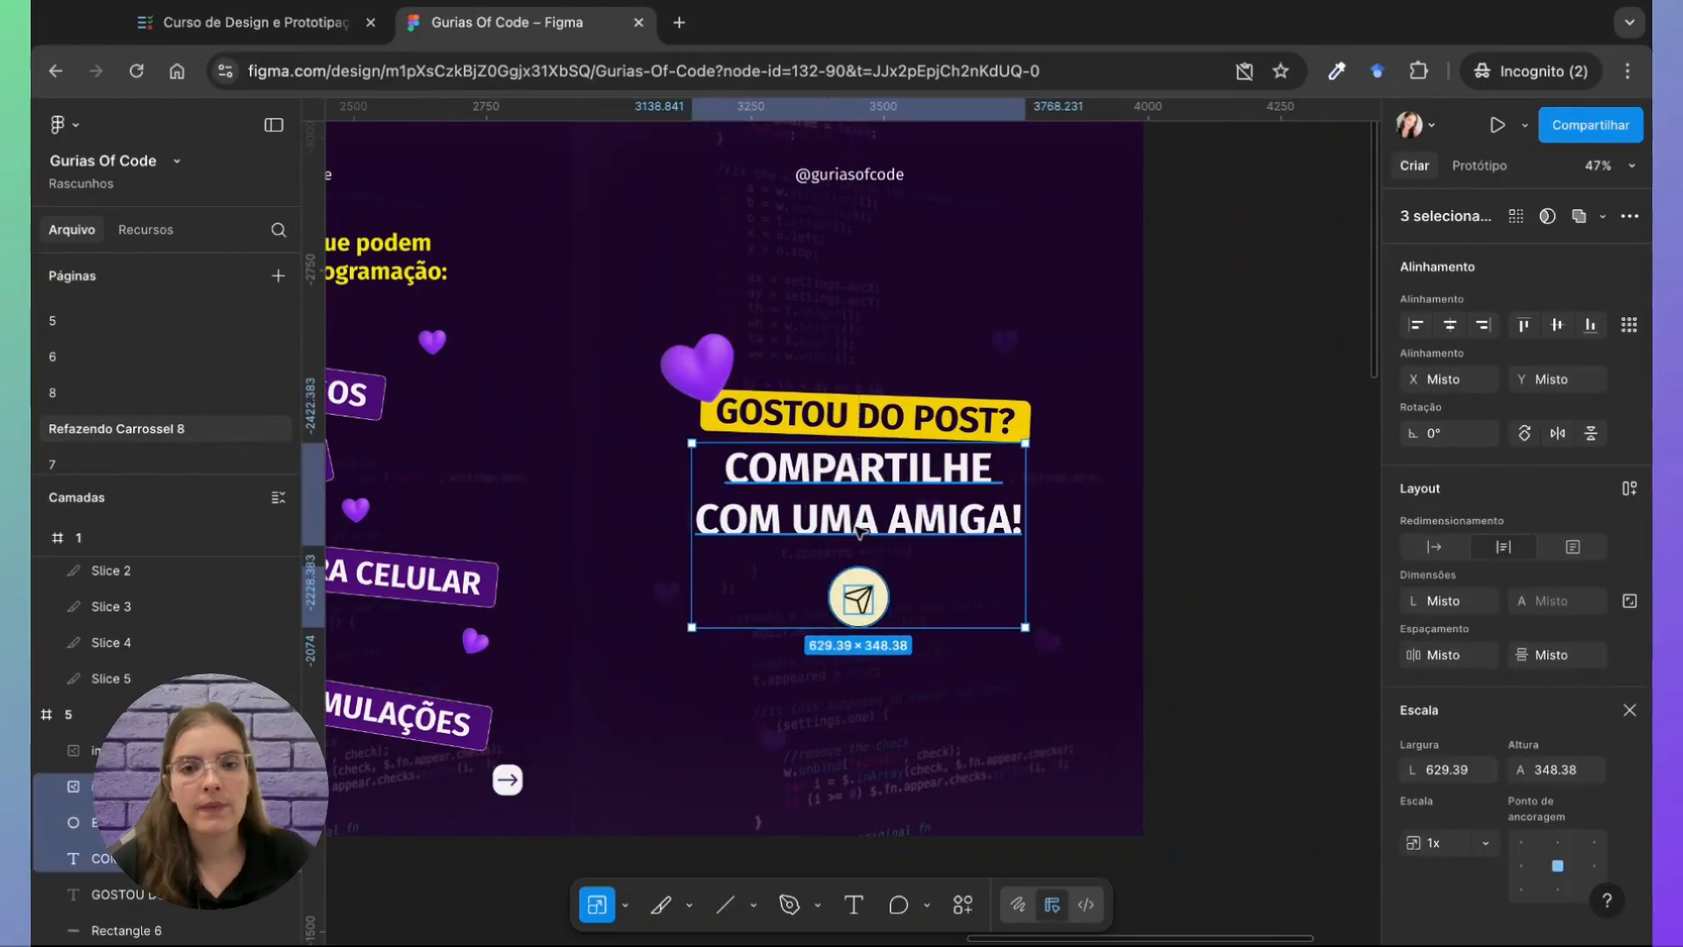
shift+click(1030, 424)
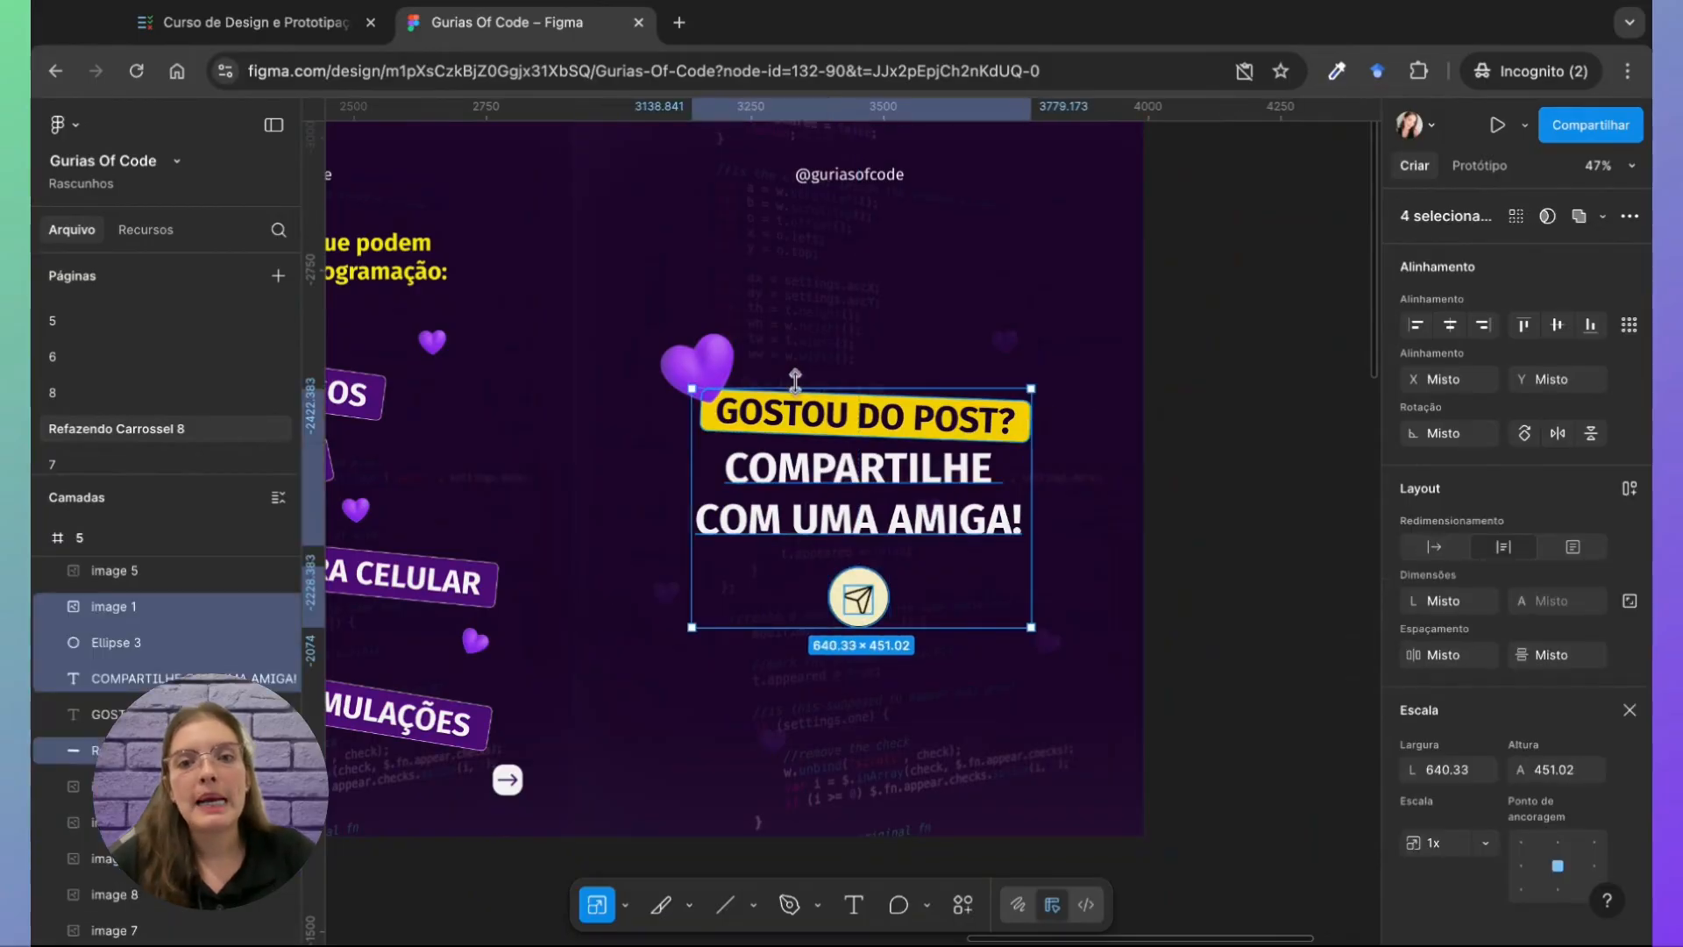
shift+click(855, 412)
shift+click(697, 364)
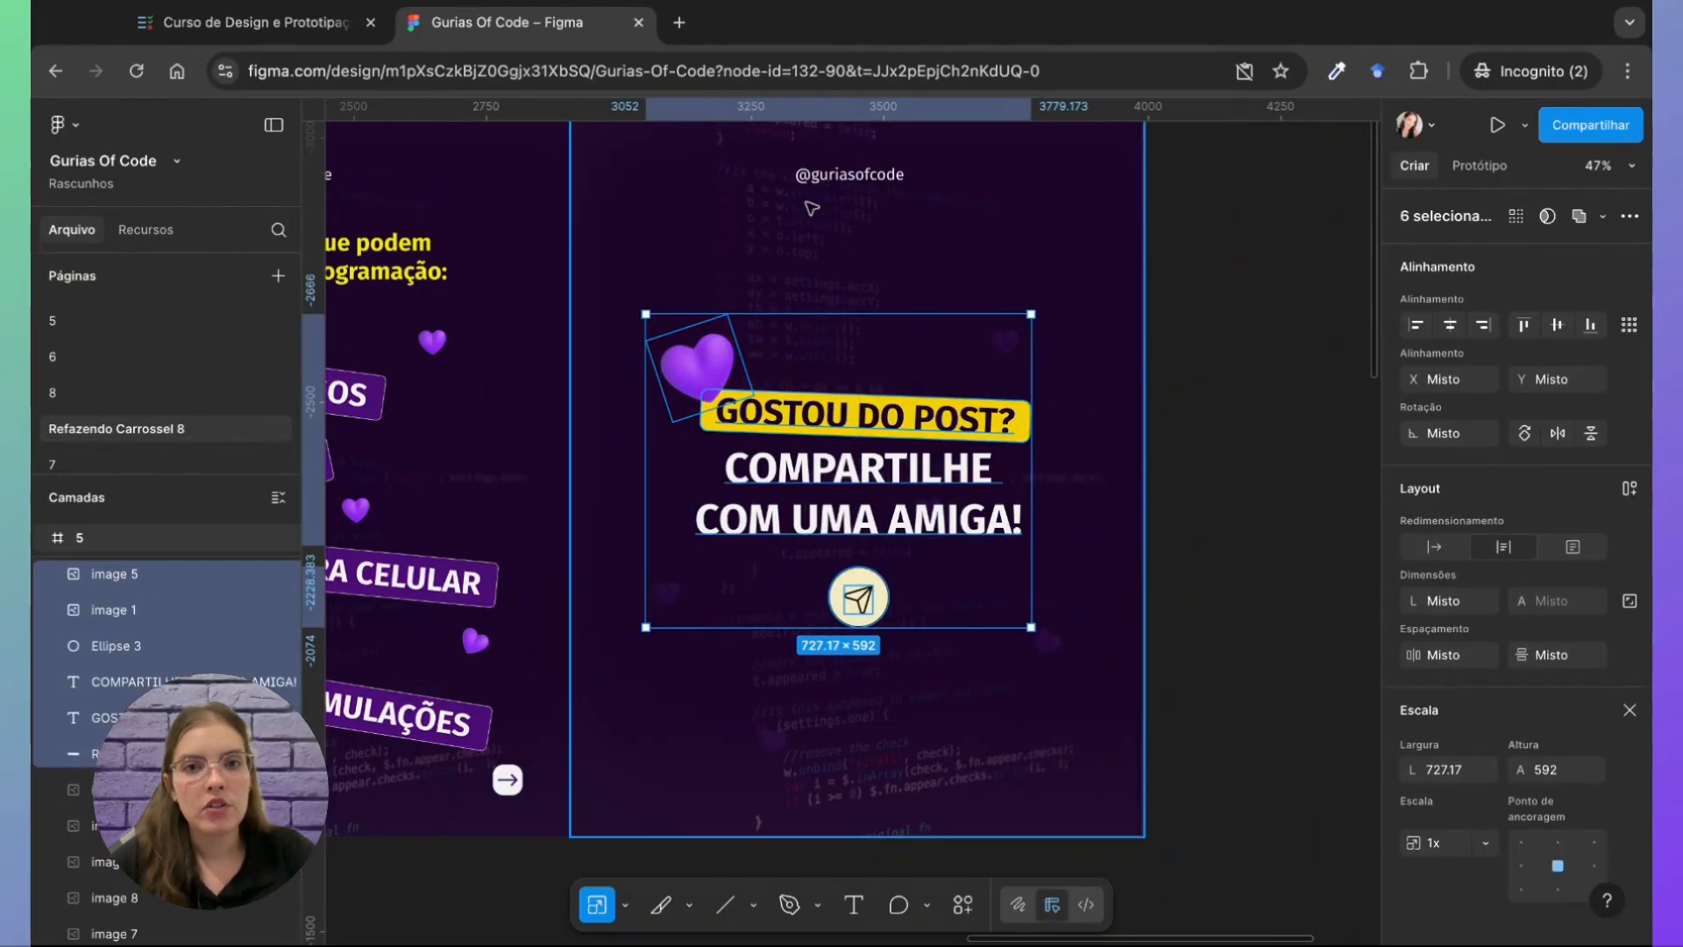
shift+click(855, 178)
Step: Copy the selected slide 5 elements into the new 5400 × 1350 frame and center them in the fifth slide area
scroll(1015, 587, down, 15)
scroll(1017, 587, right, 5)
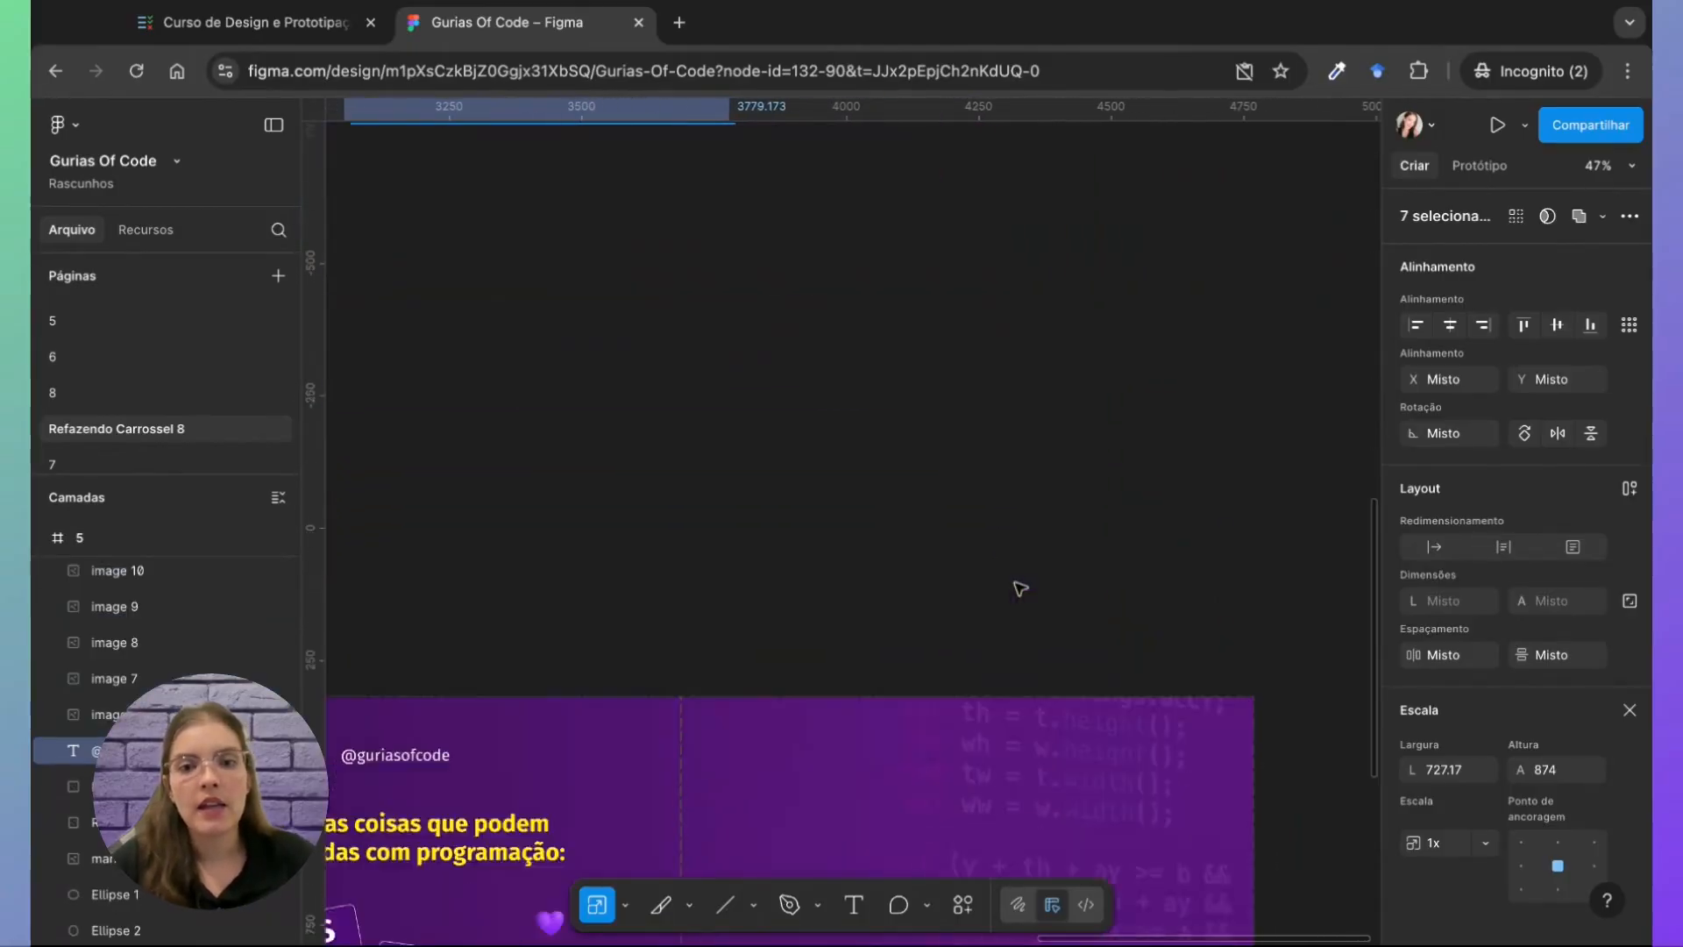
scroll(1020, 588, left, 3)
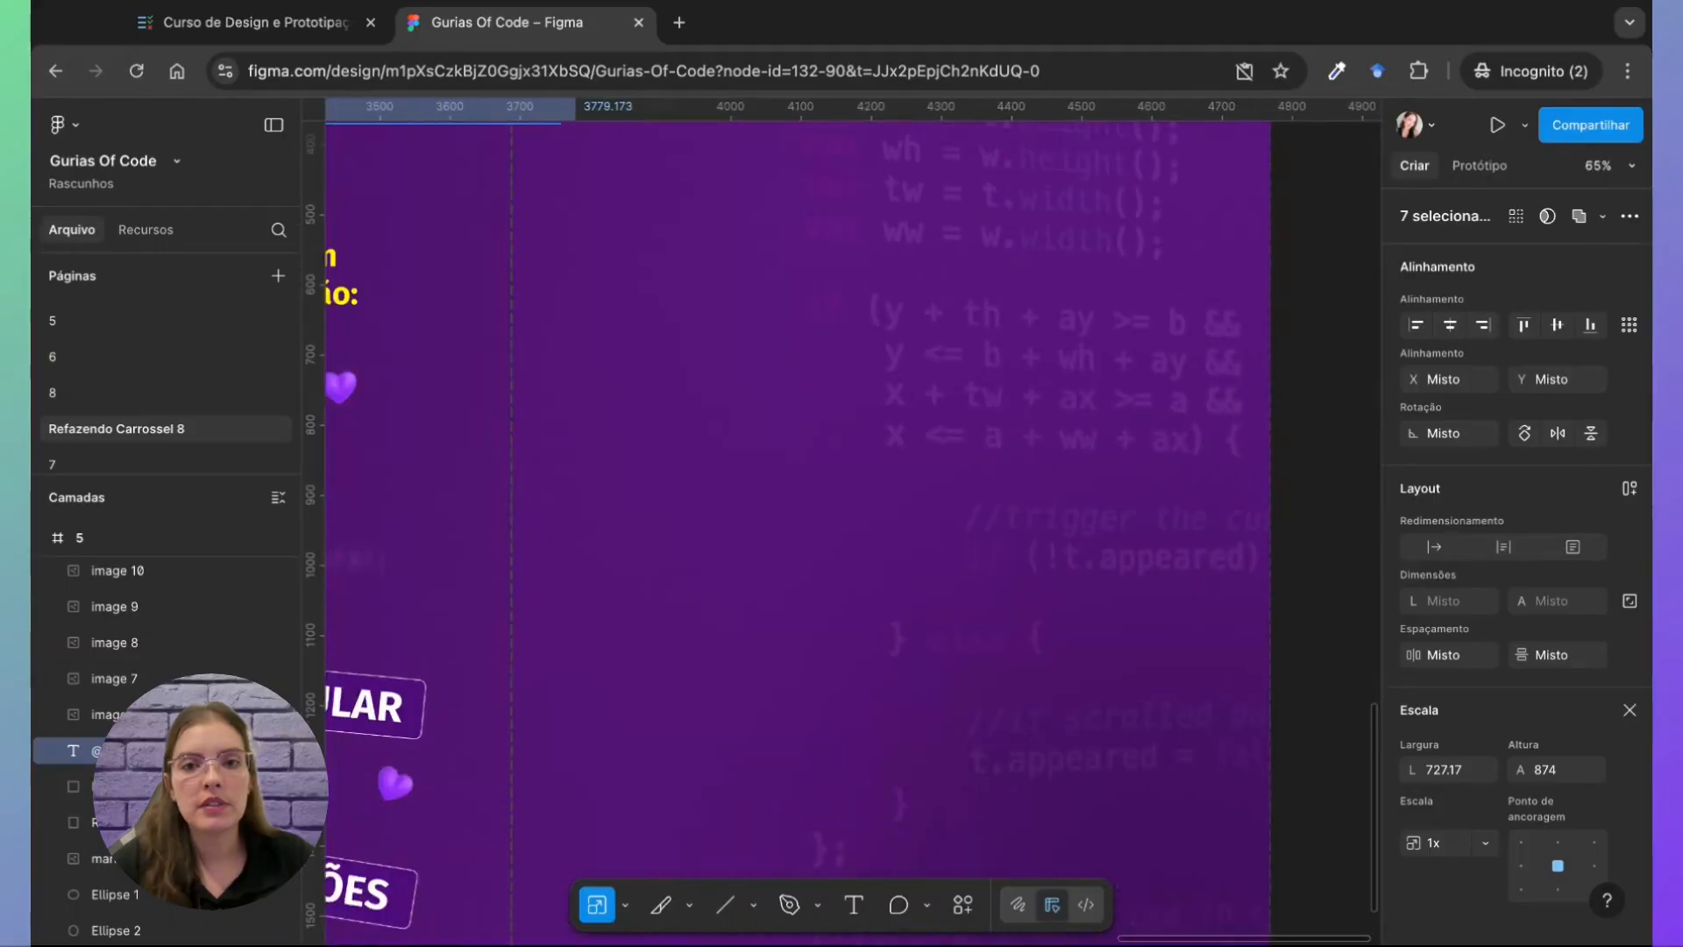
key(ctrl+v)
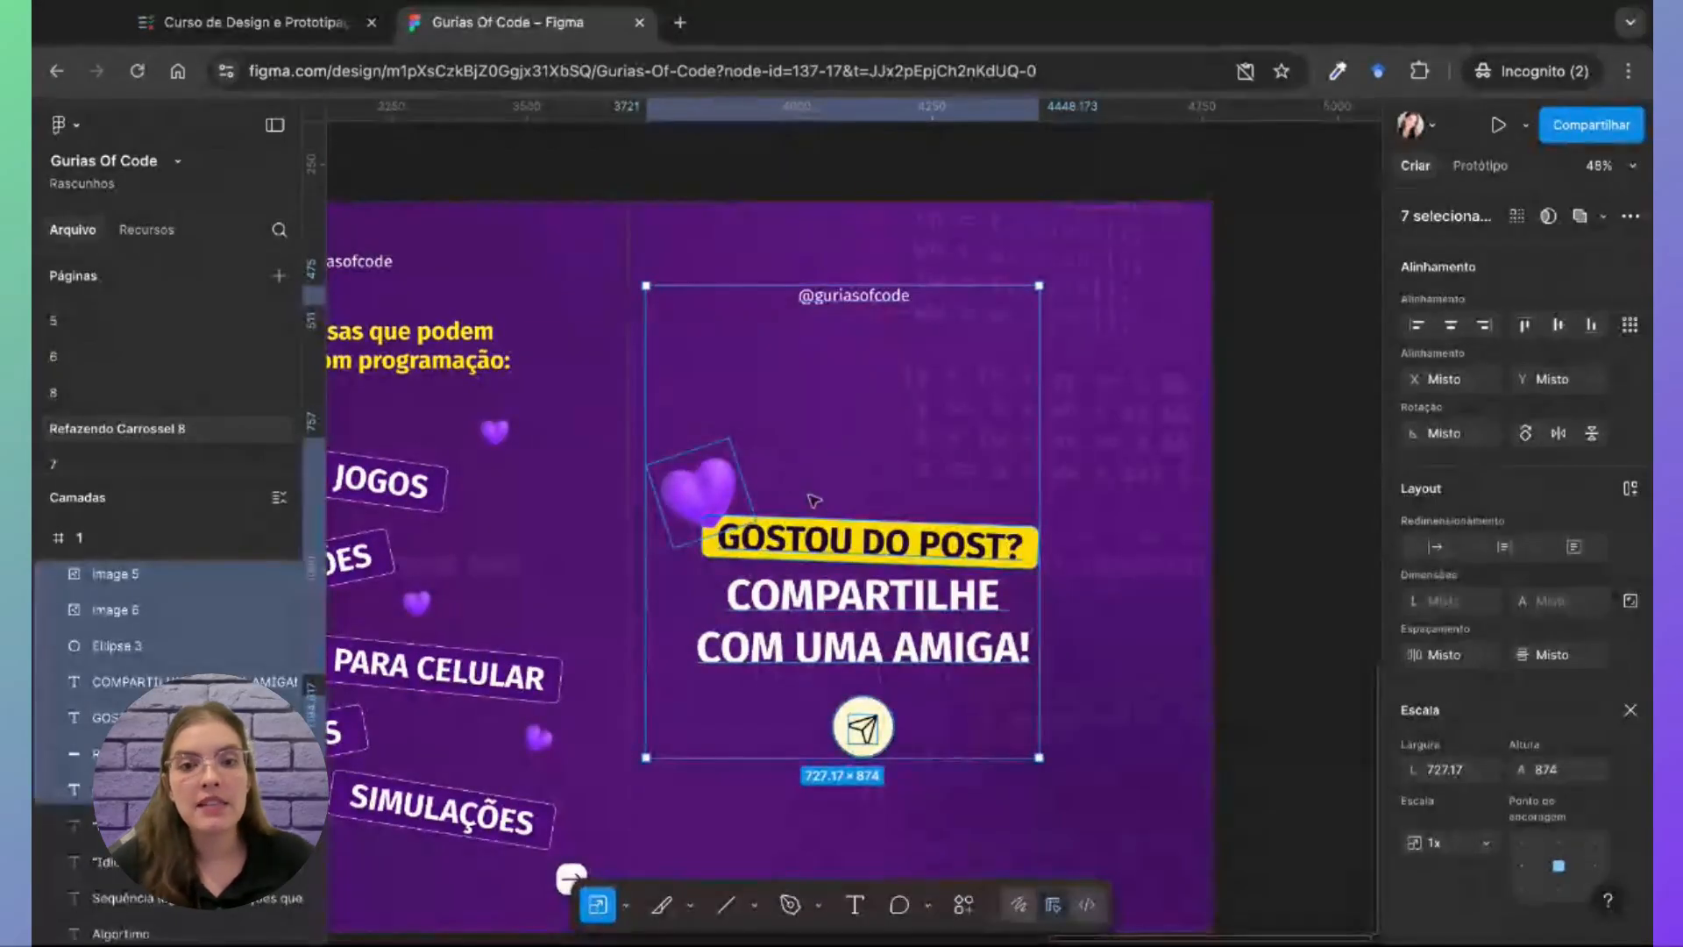
drag(773, 478, 835, 534)
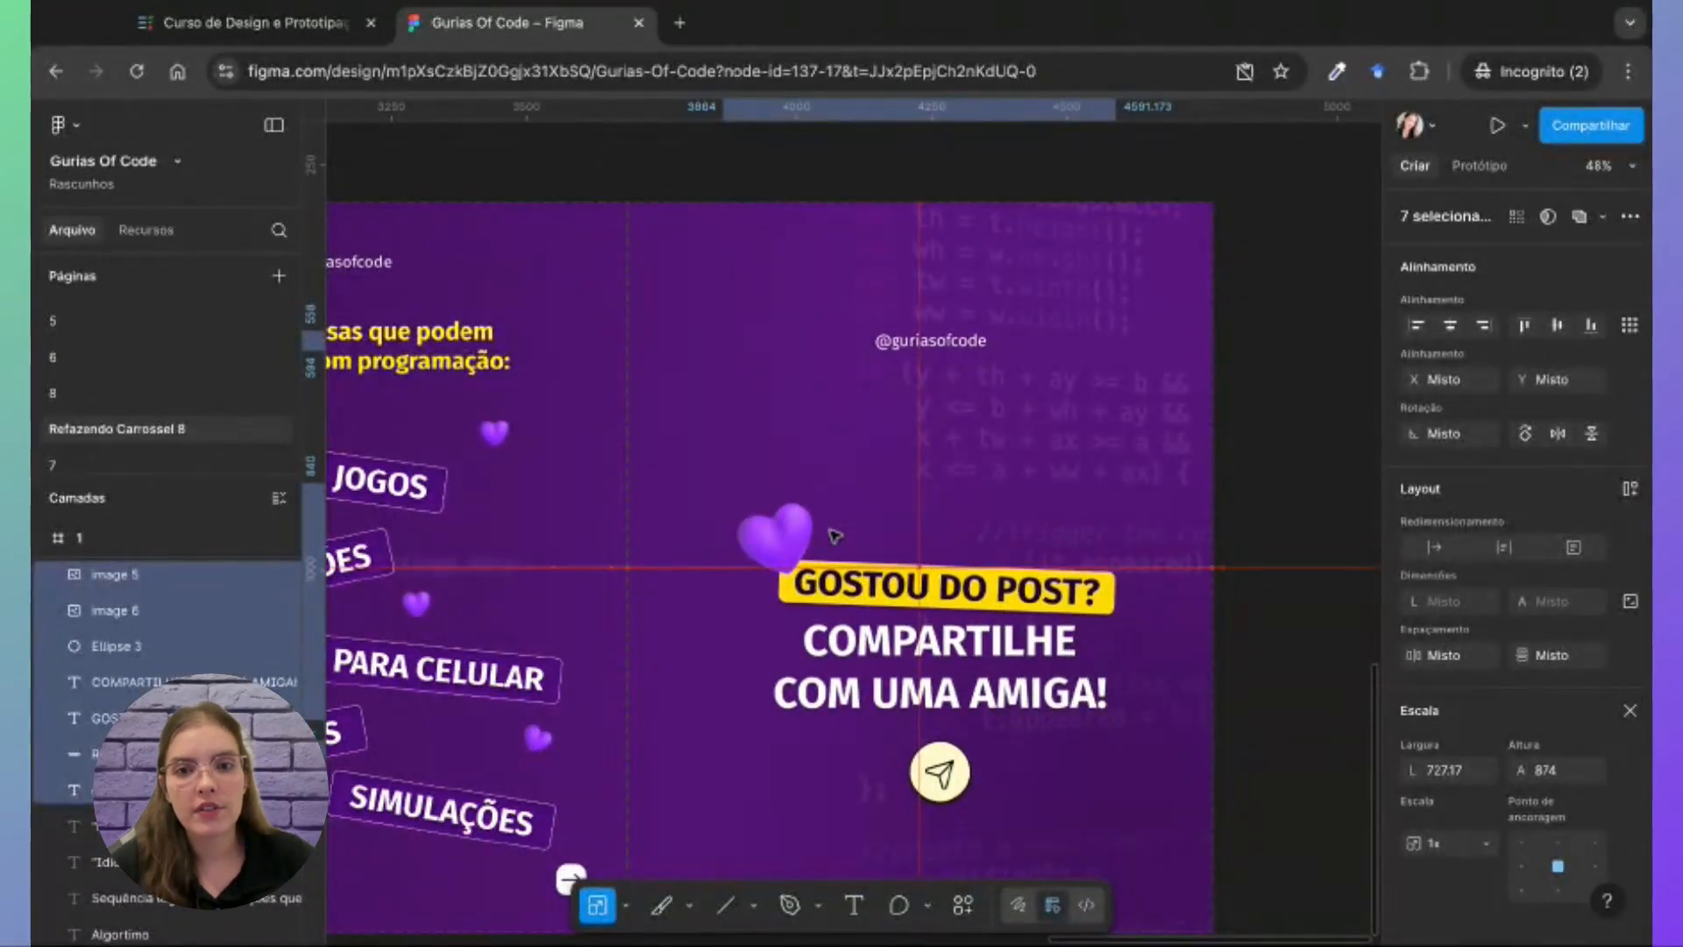
key(Escape)
Step: Compare the rebuilt five-slide carousel with the original slides in an overview
scroll(889, 677, left, 5)
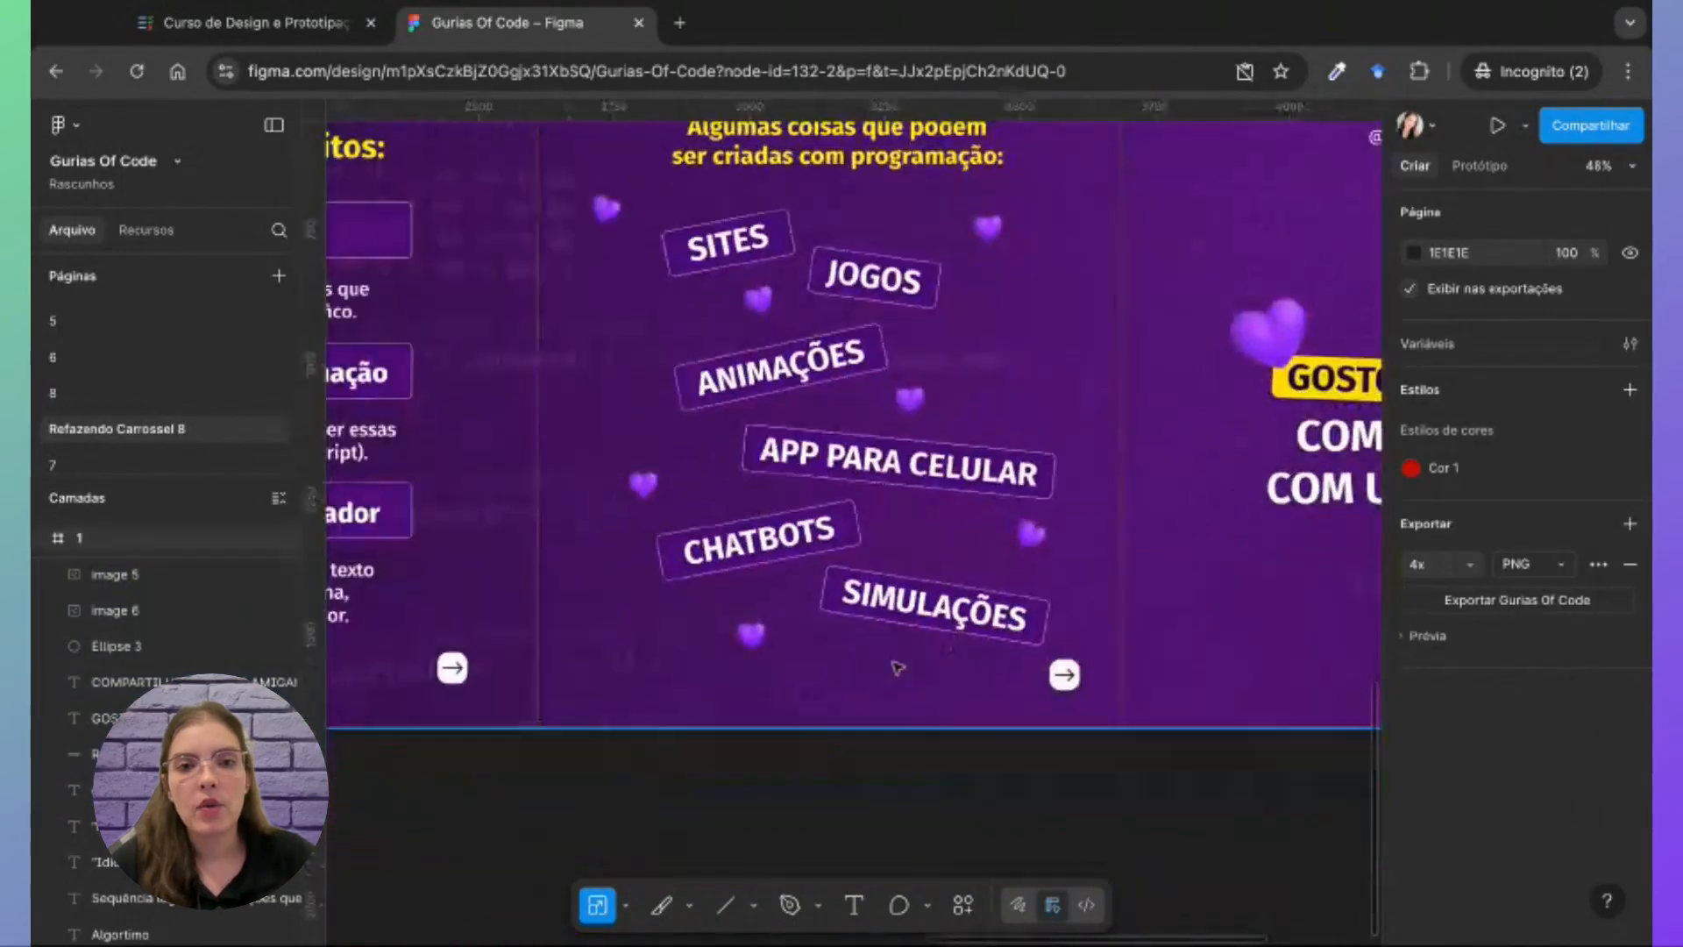
scroll(890, 676, down, 5)
scroll(890, 677, down, 2)
scroll(890, 677, up, 5)
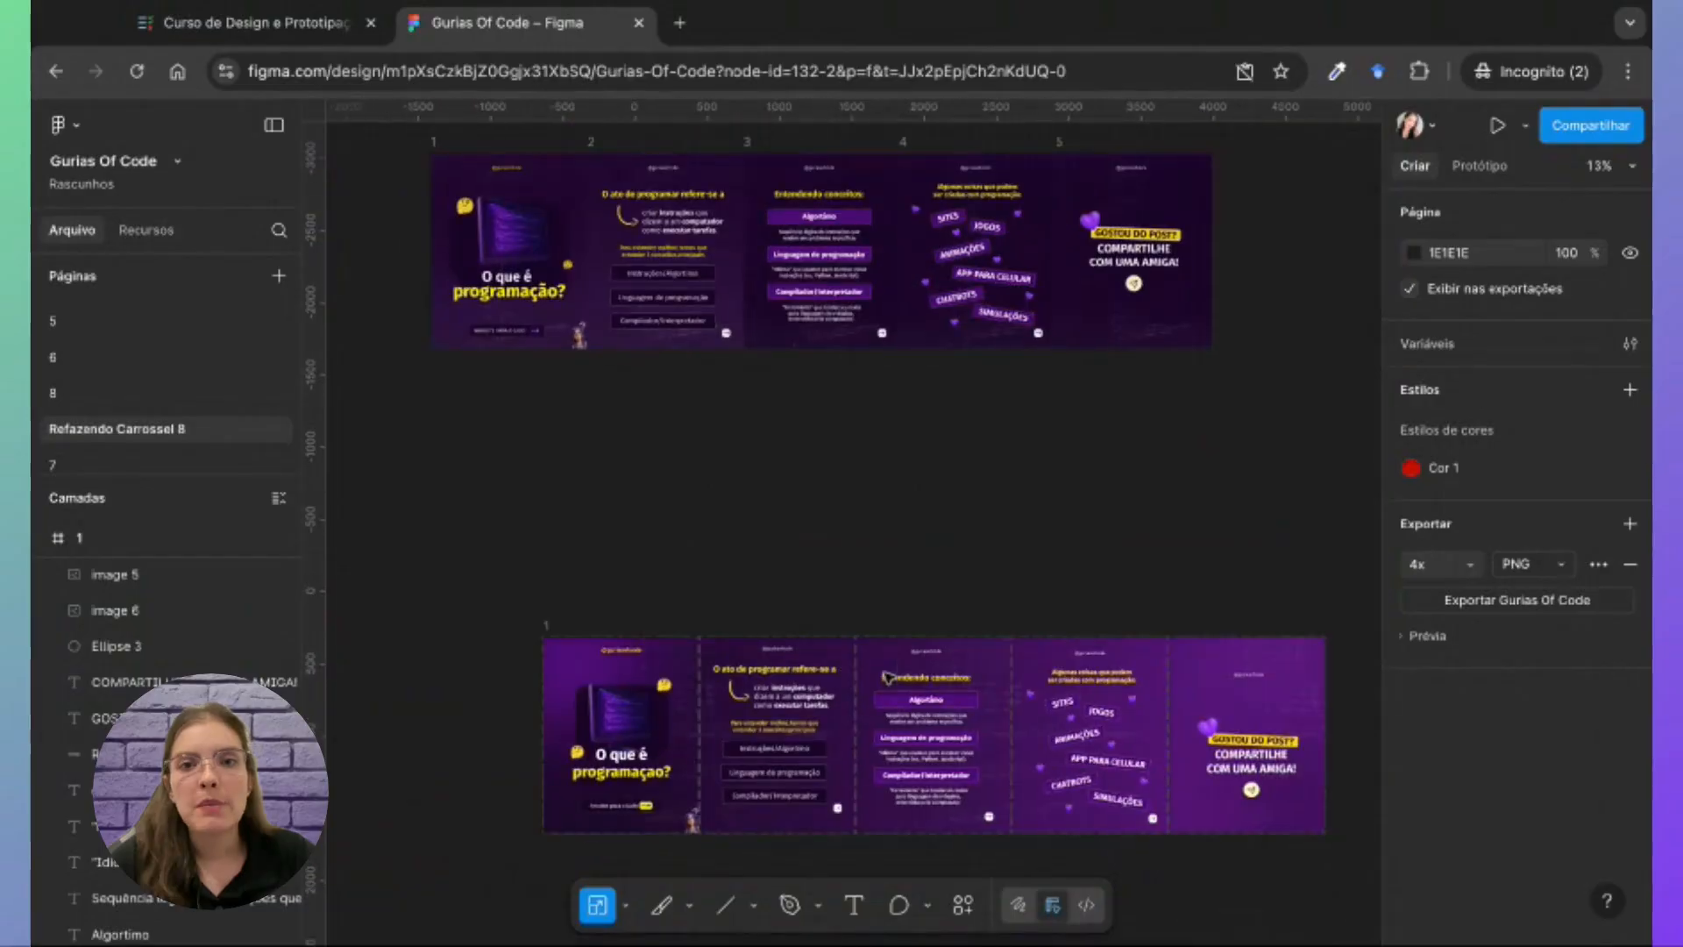
scroll(959, 407, down, 4)
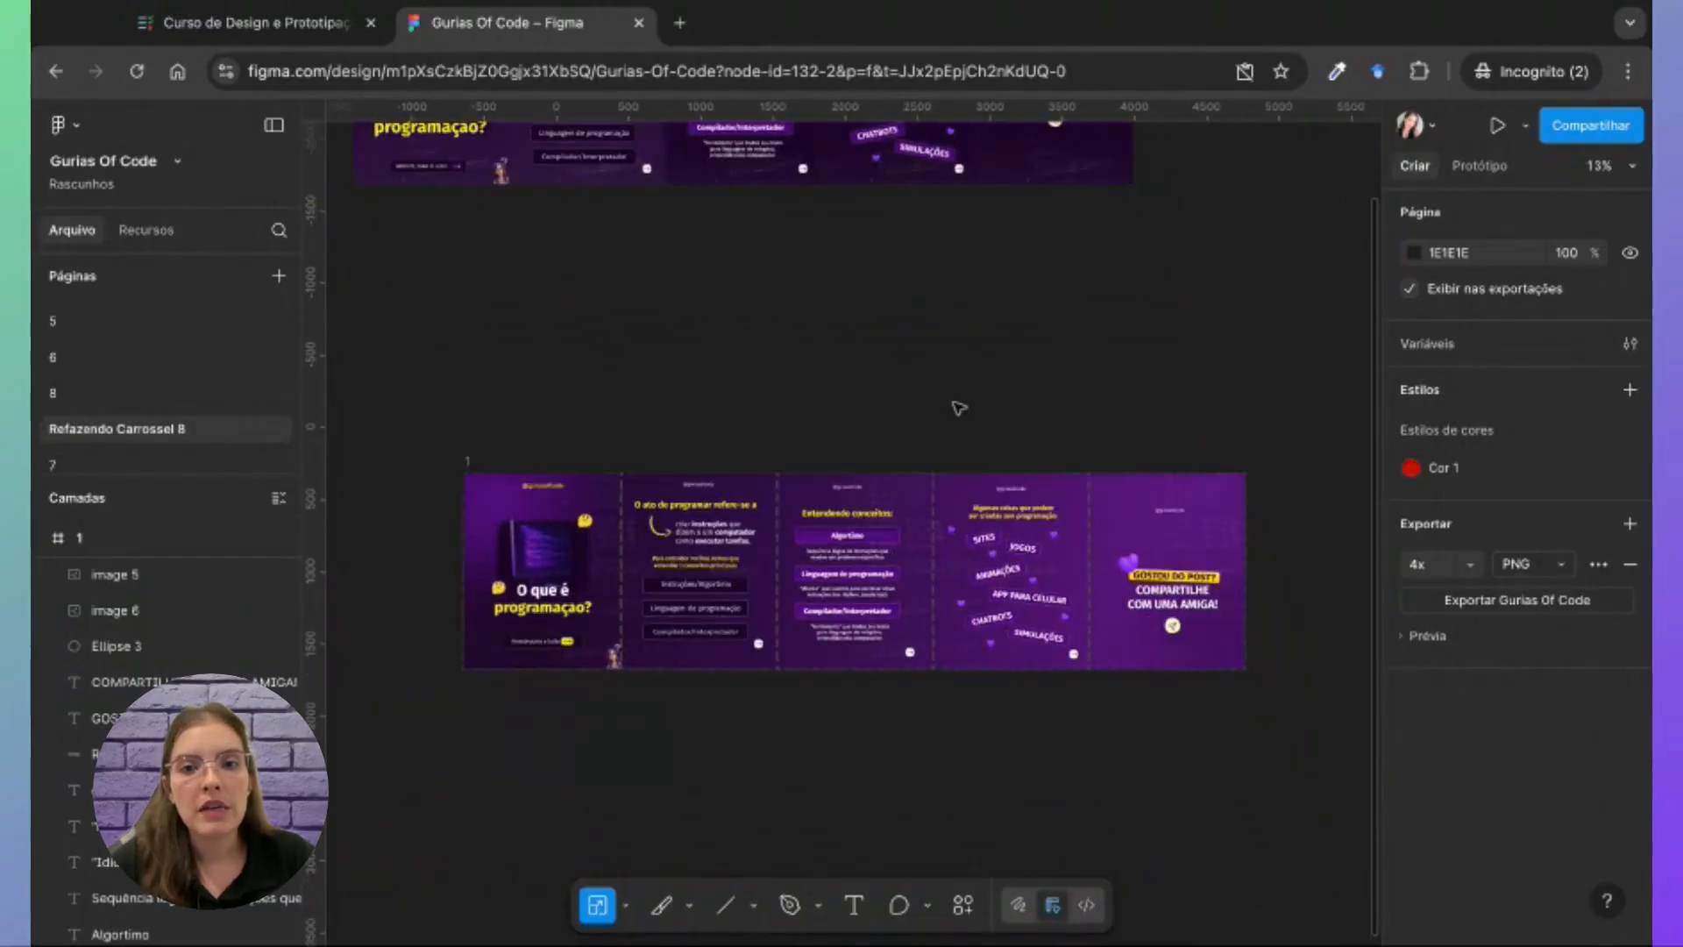
scroll(958, 408, right, 3)
scroll(959, 407, up, 3)
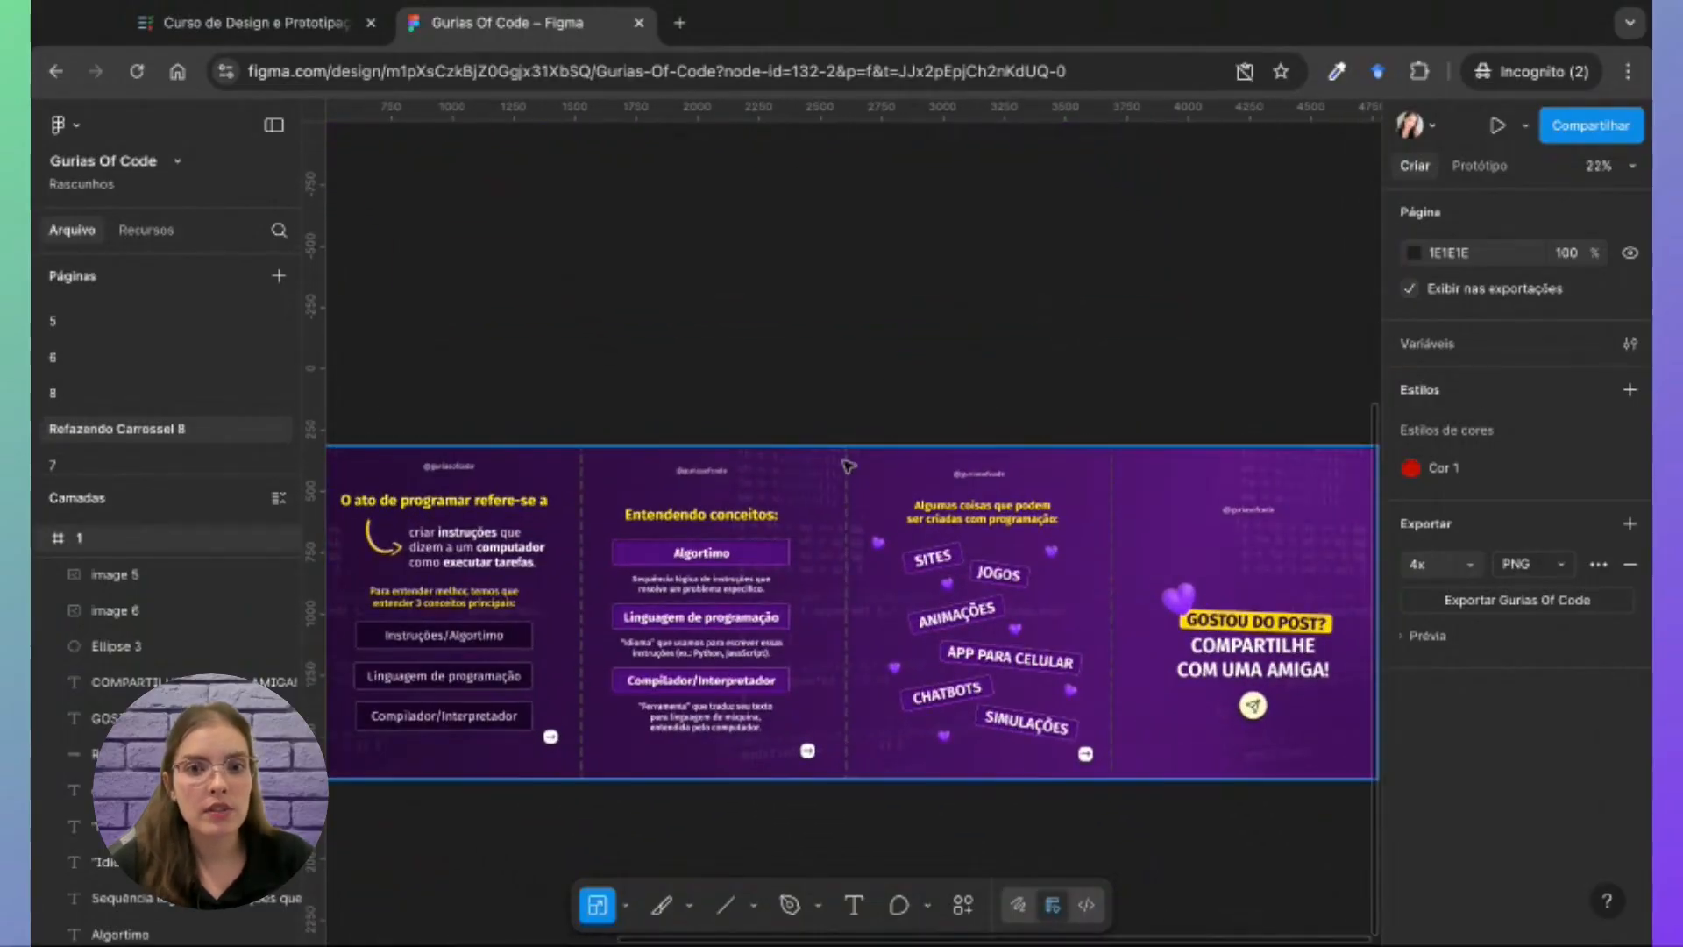
Step: Find and select the 5442 × 1471 gradient background rectangle among the new frame's layers
click(775, 459)
scroll(774, 459, down, 1)
scroll(175, 680, down, 6)
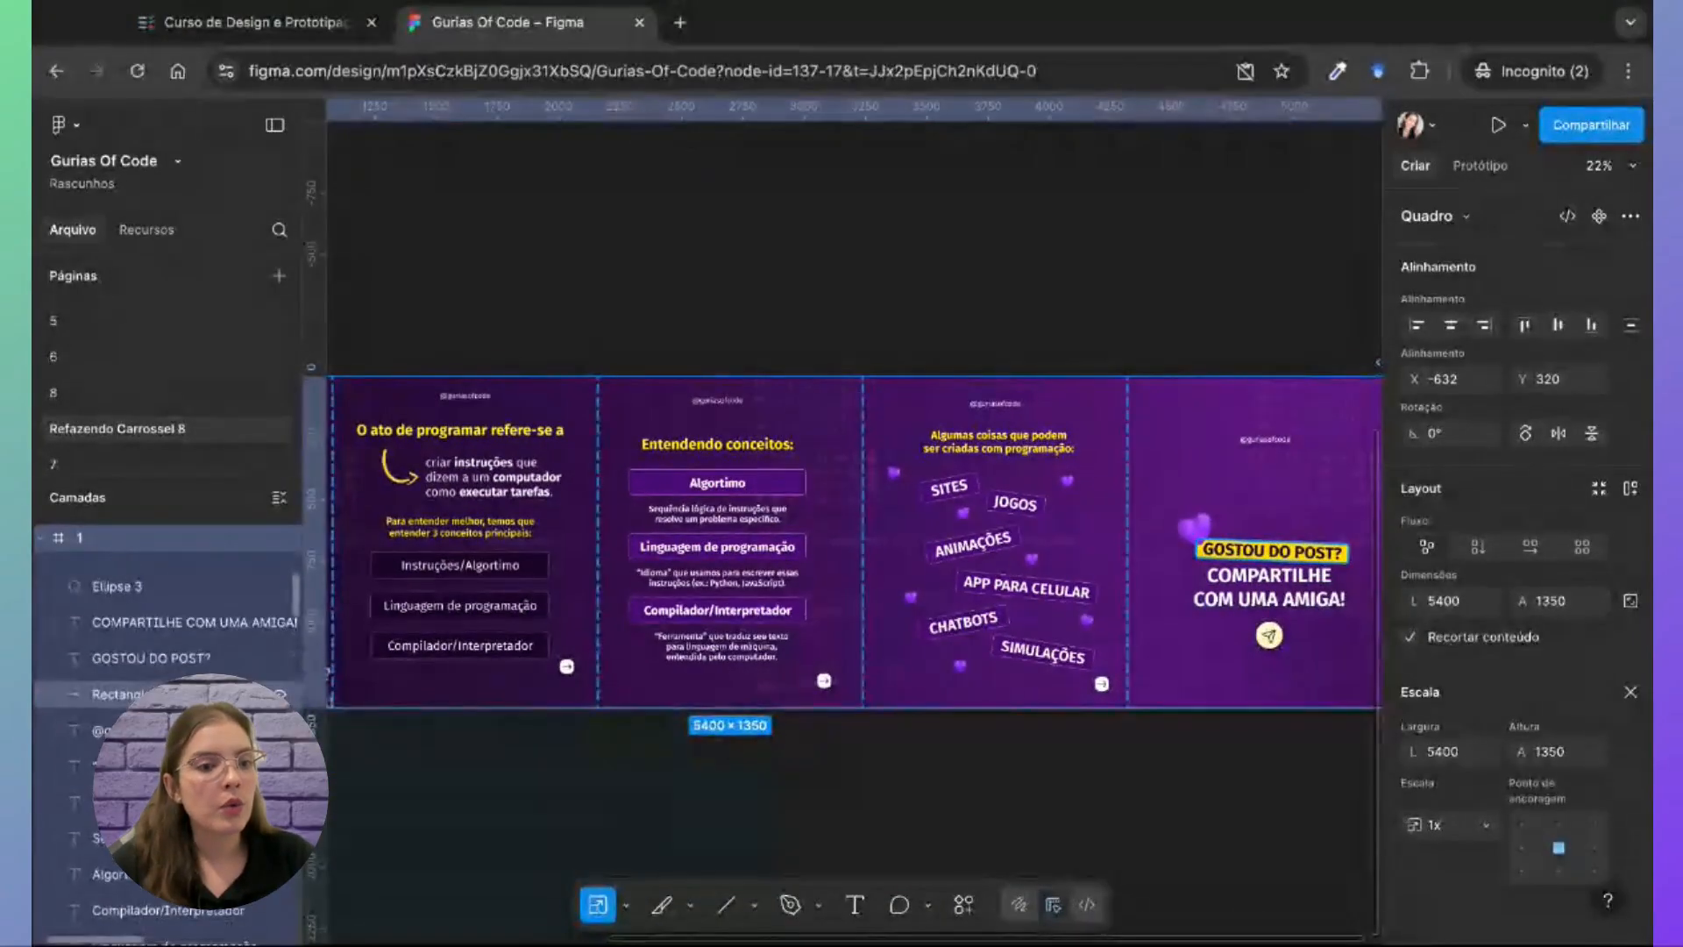
click(175, 789)
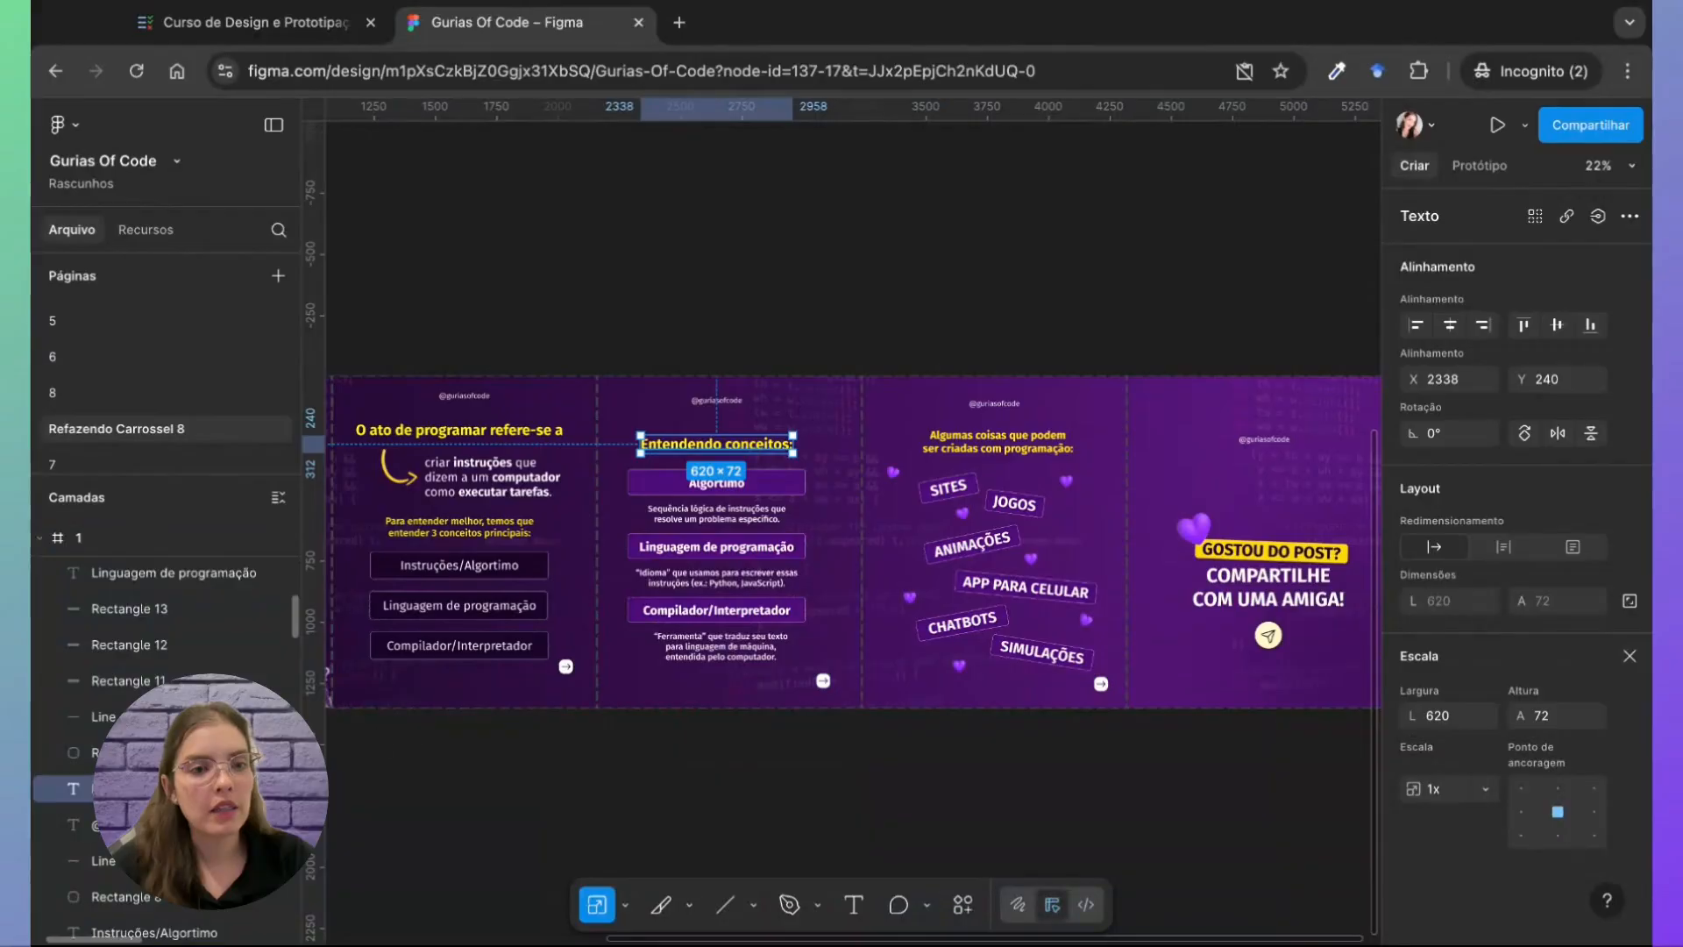
scroll(175, 789, down, 5)
scroll(175, 789, down, 1)
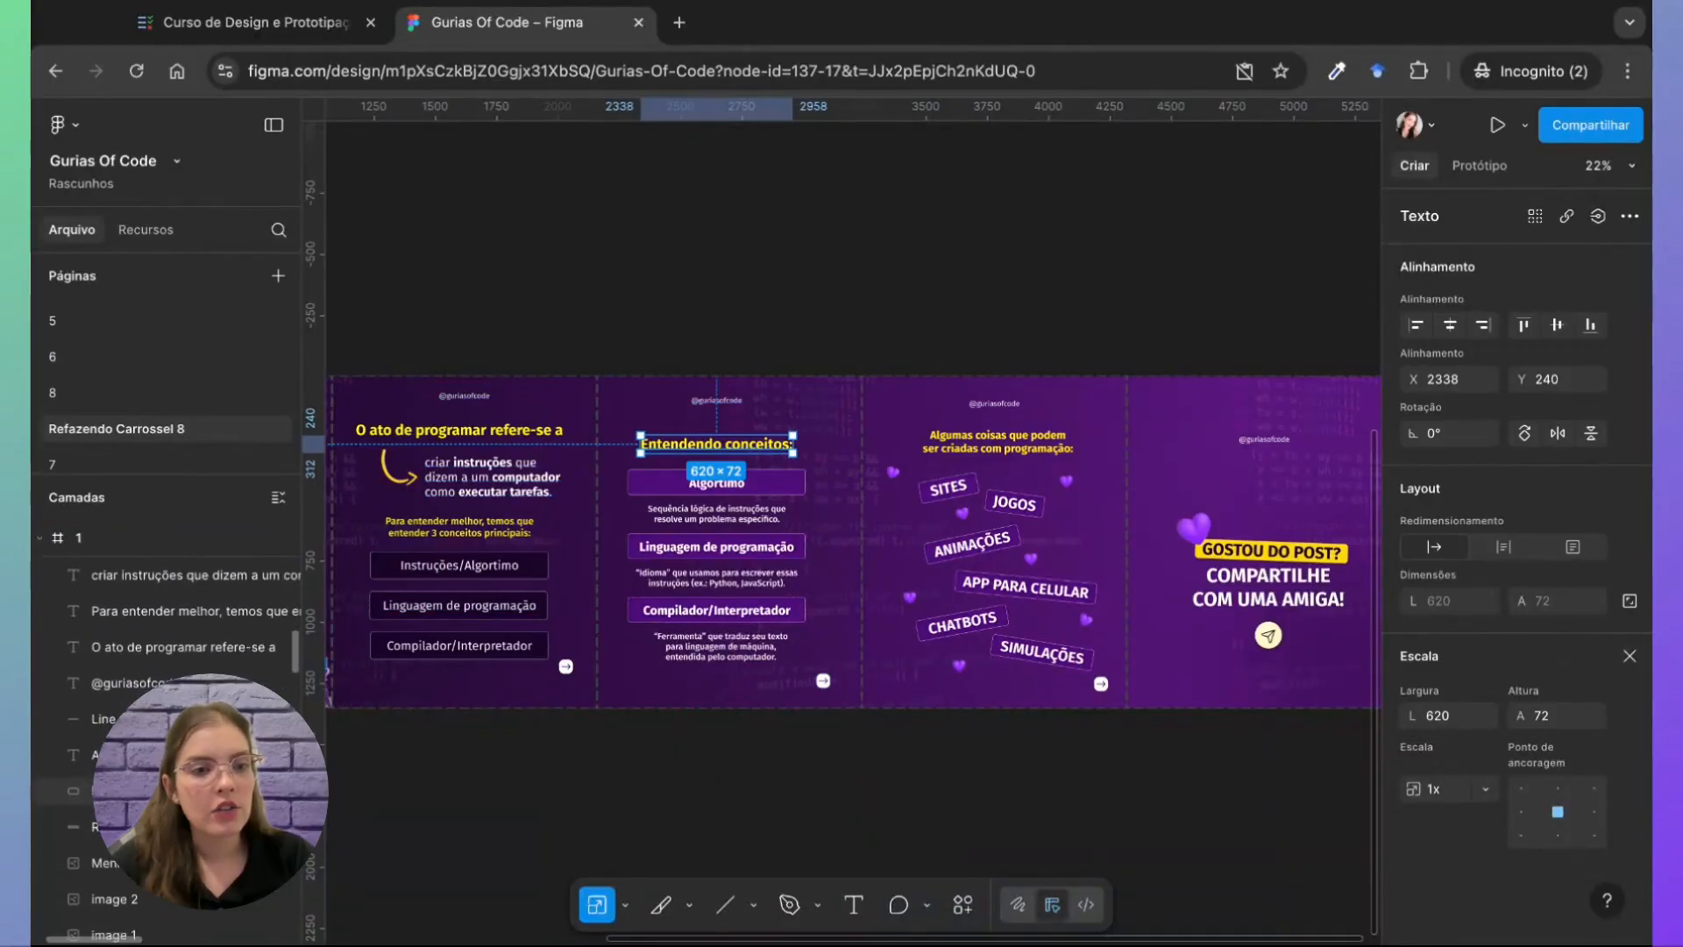
scroll(175, 786, down, 2)
click(570, 371)
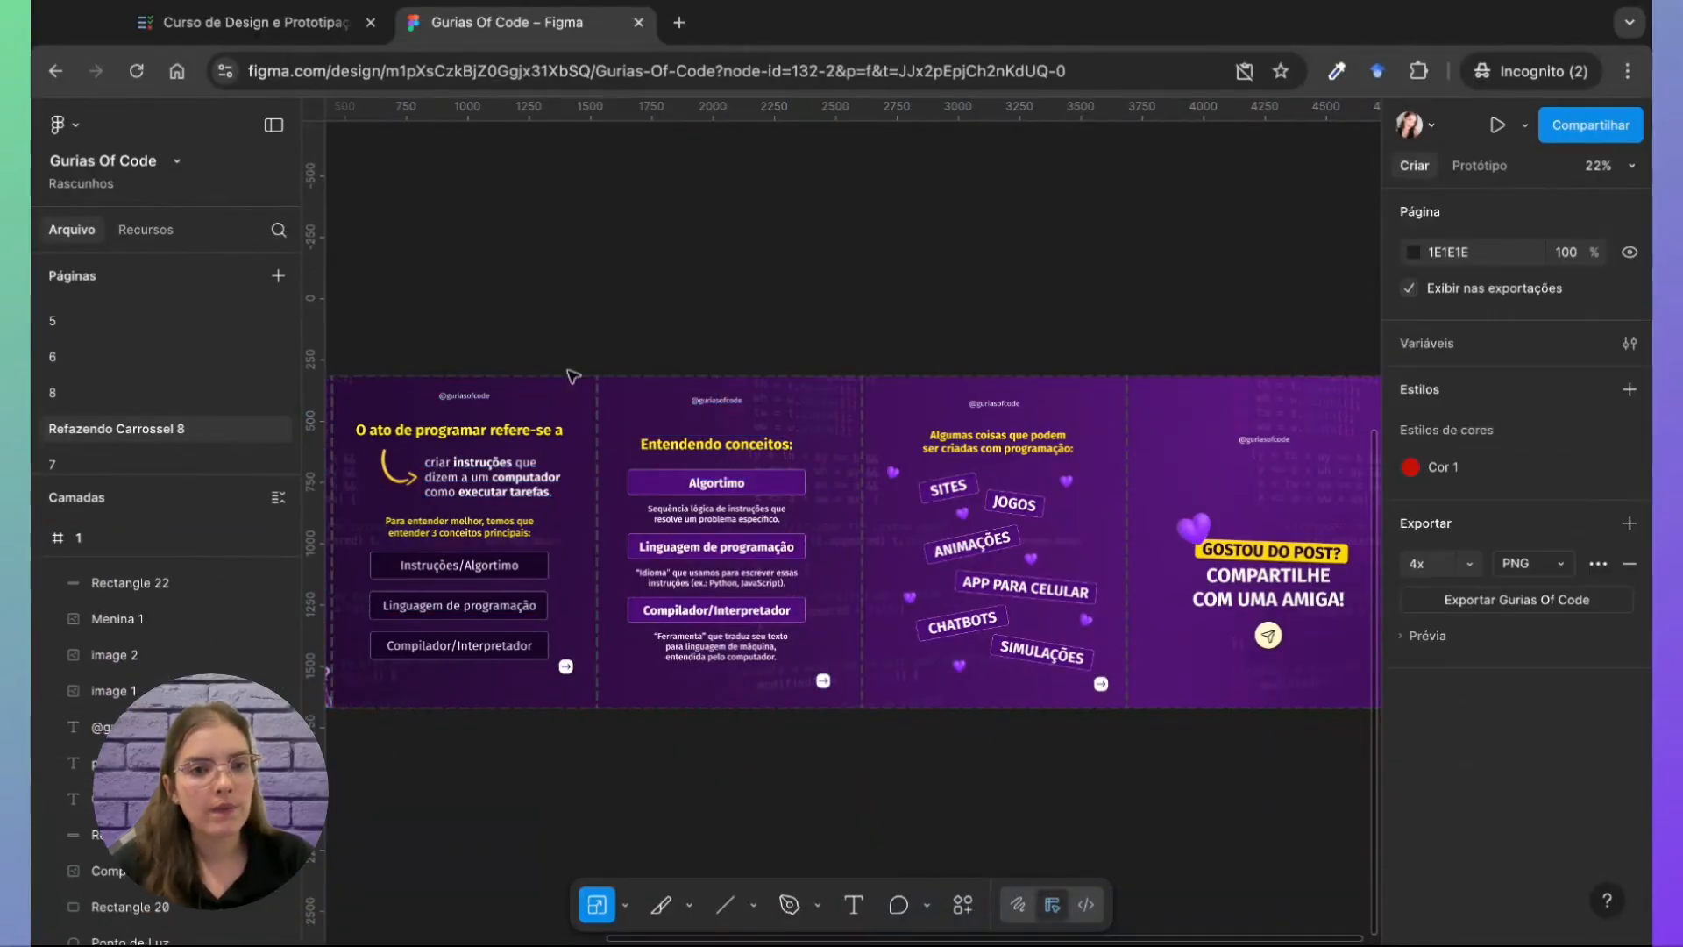
click(558, 397)
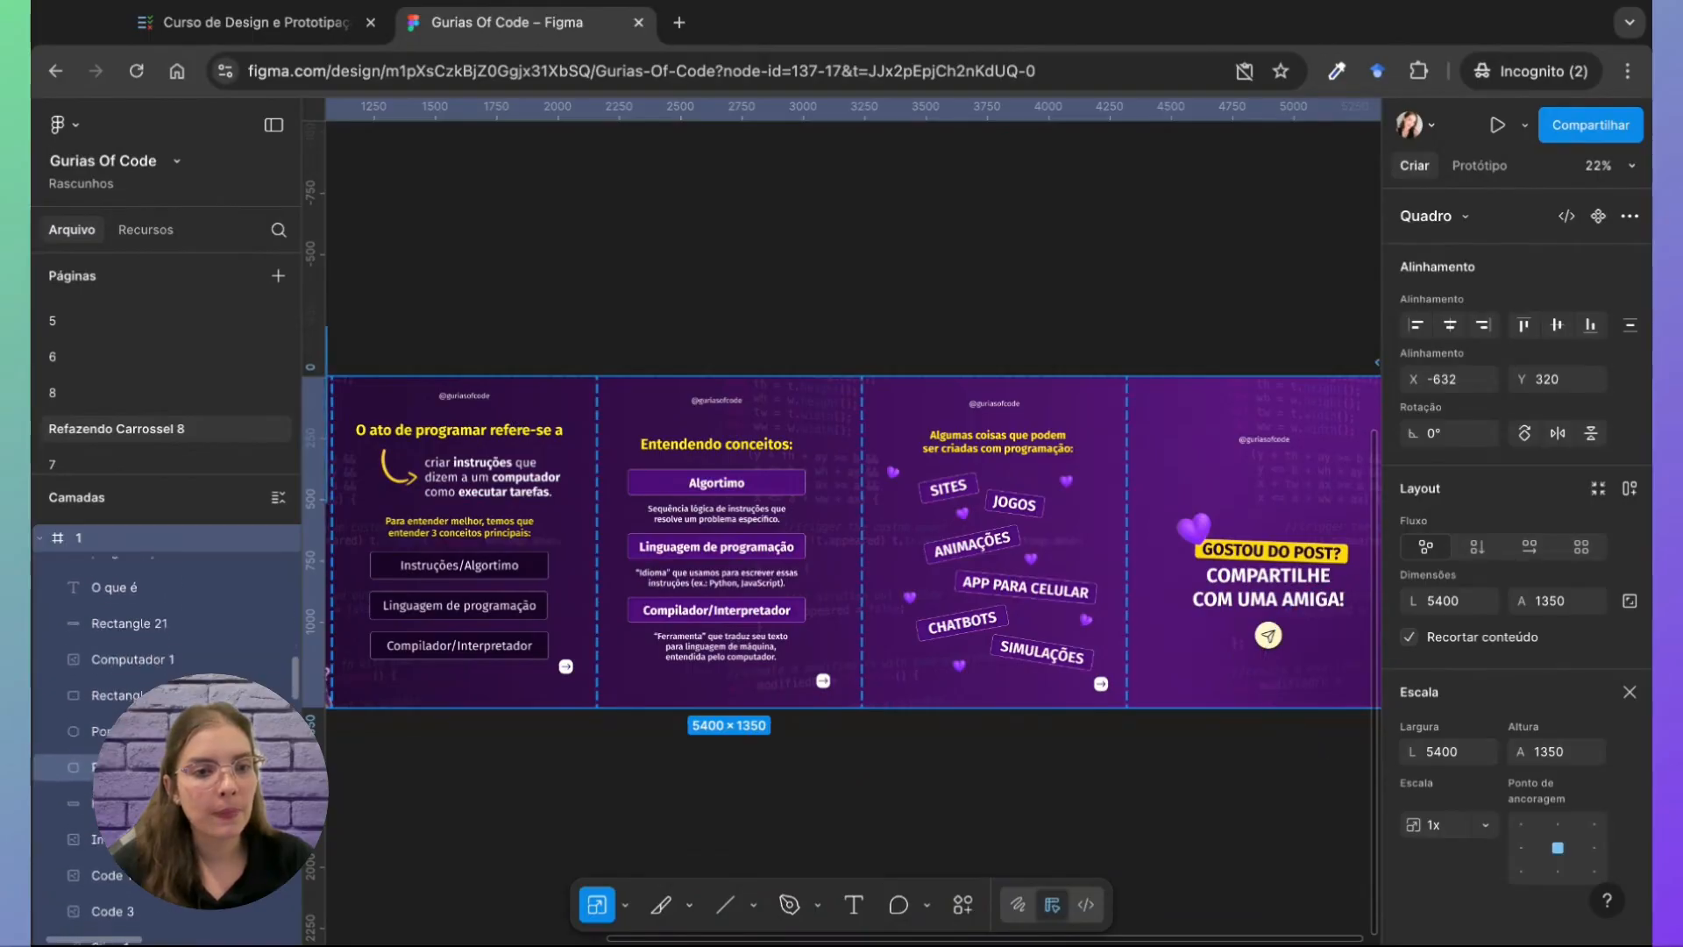
scroll(175, 767, down, 1)
click(175, 752)
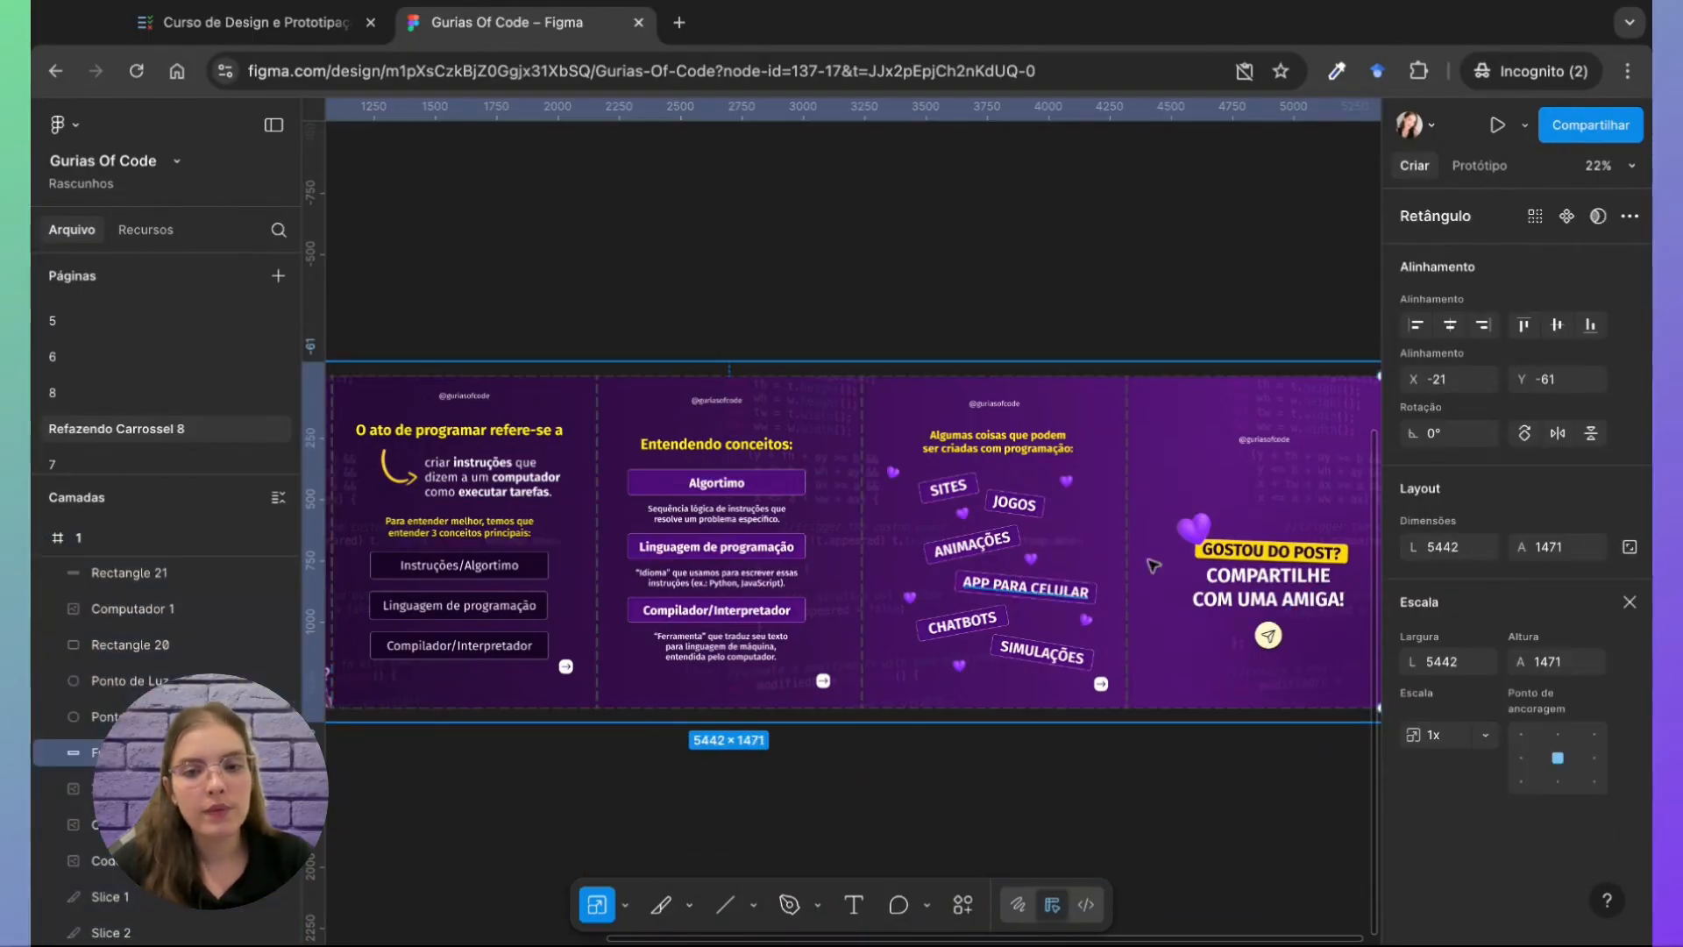
Step: Move the last stop of the background rectangle's linear gradient to 85% and remove the 55% stop
click(1629, 601)
scroll(1490, 701, down, 1)
click(1414, 725)
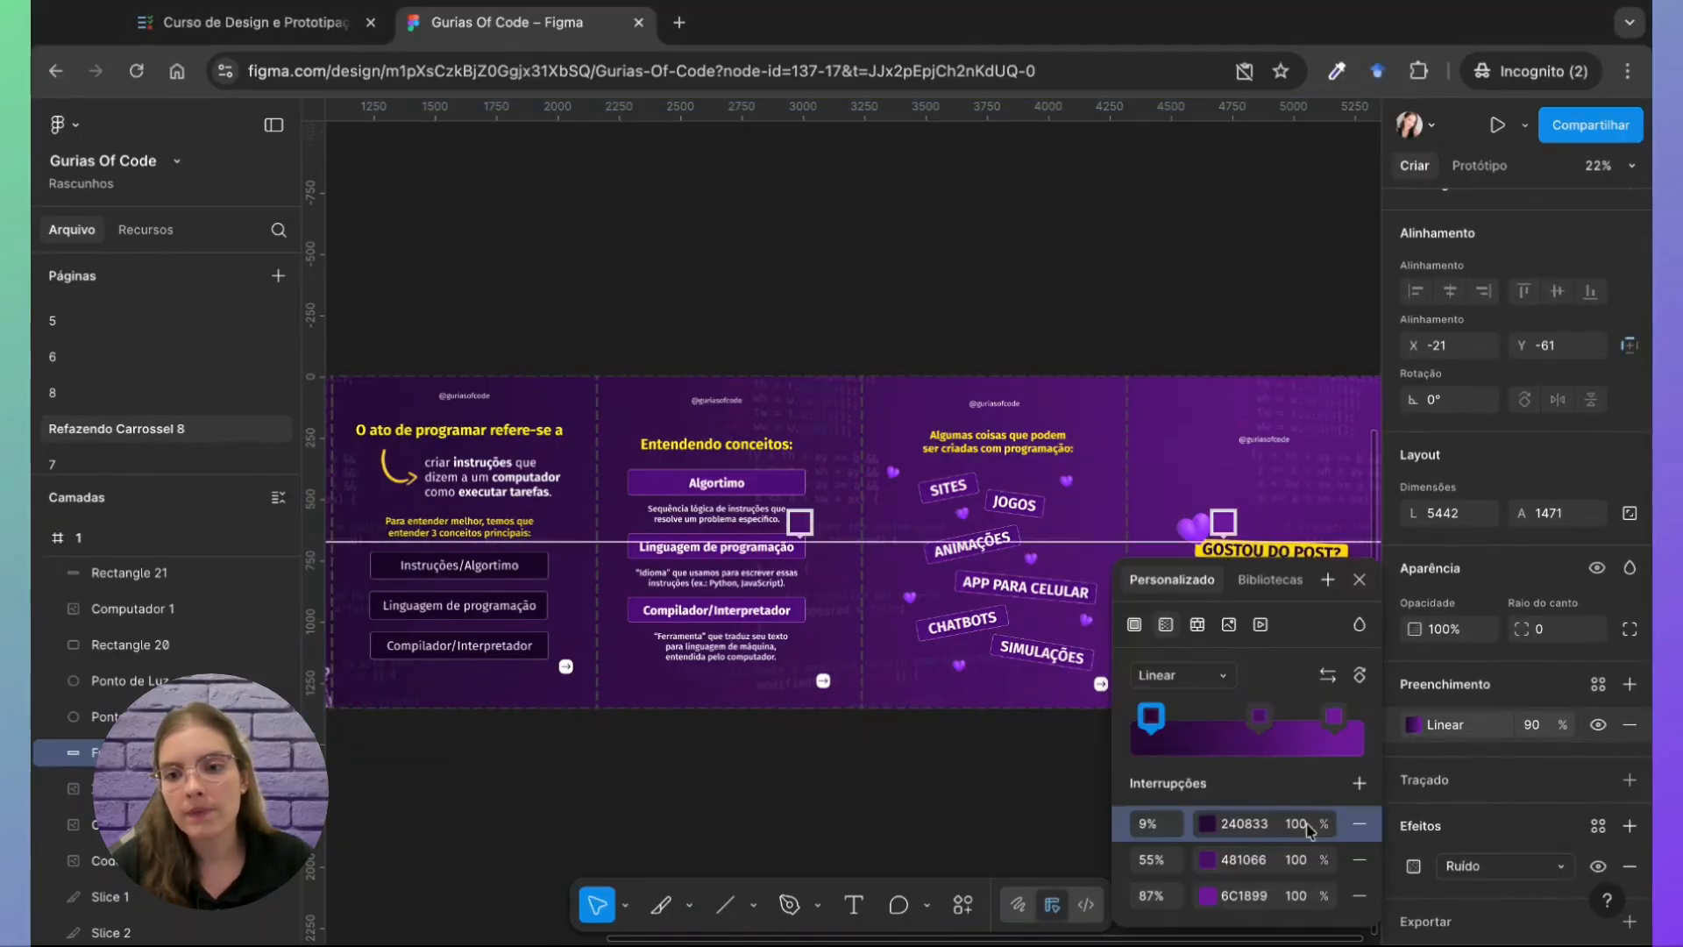
click(1215, 908)
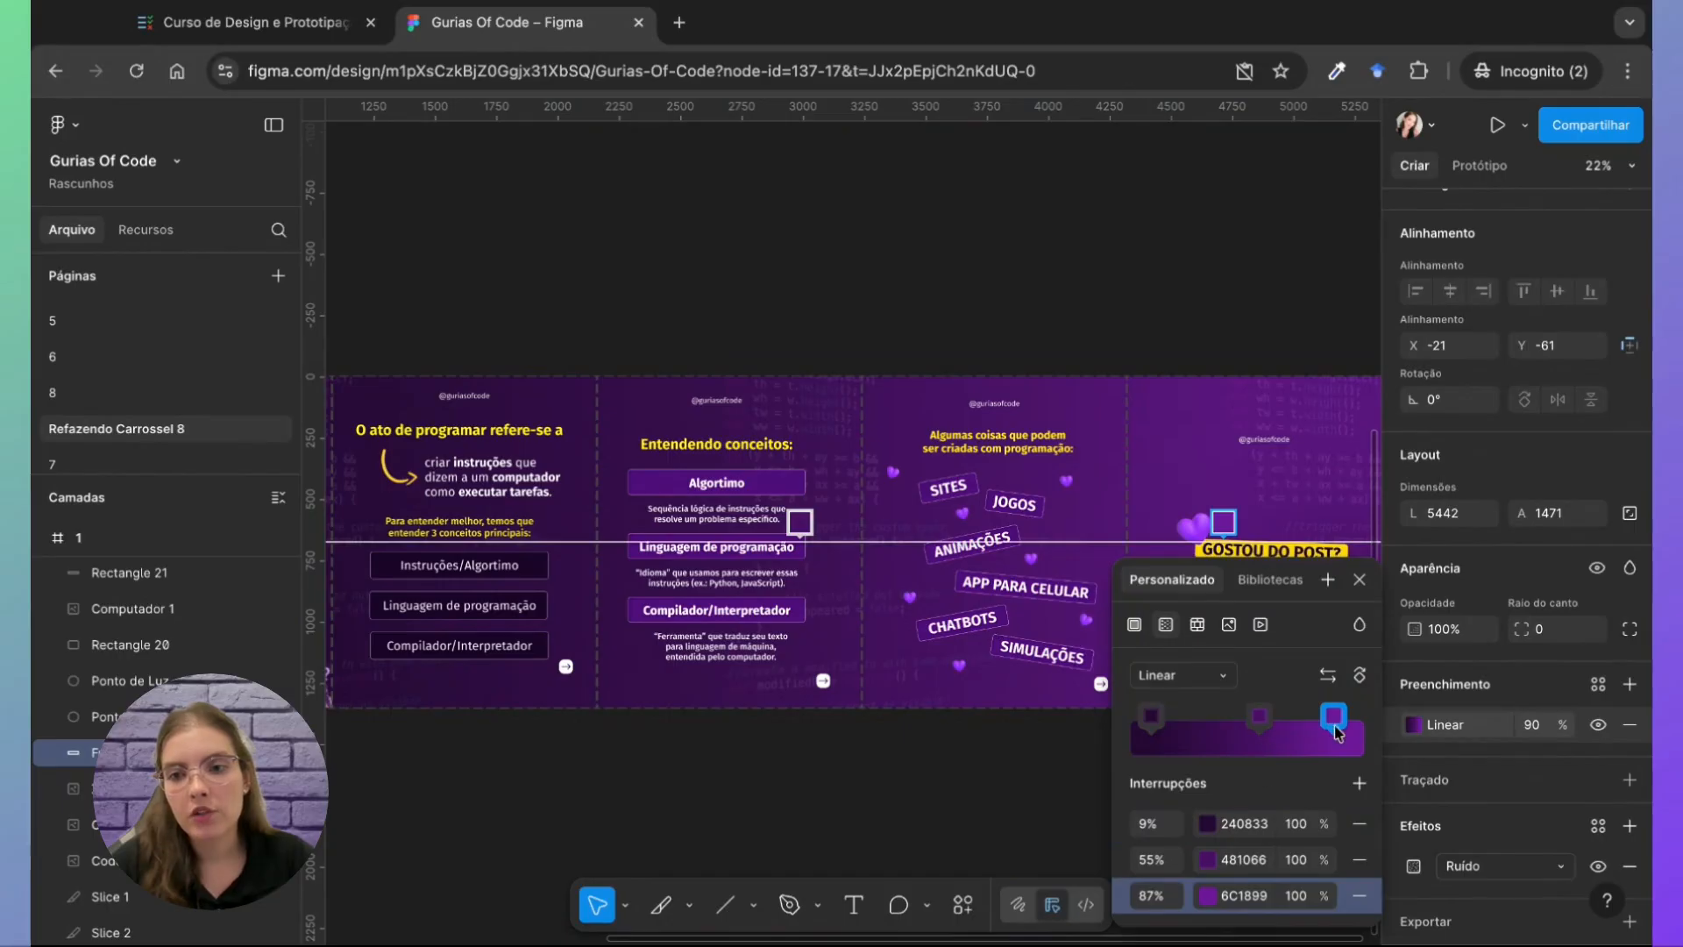
mouse_move(1336, 733)
mouse_down()
mouse_move(1158, 733)
mouse_move(1328, 727)
mouse_up()
click(1359, 859)
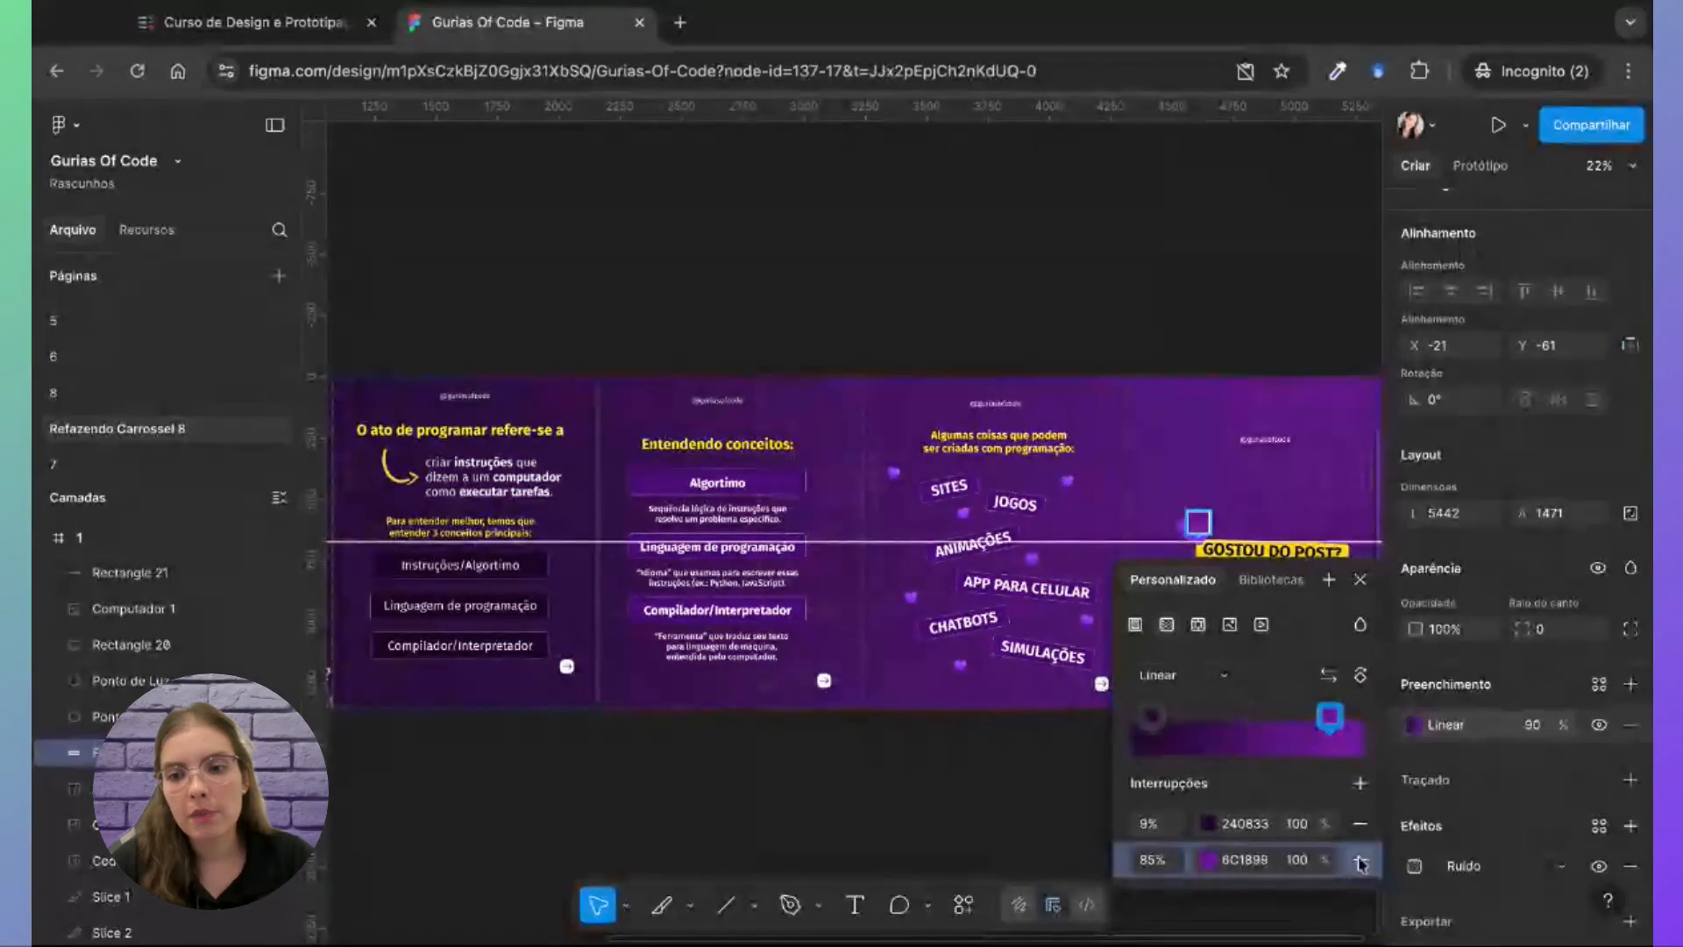
Step: Recolor the gradient's 85% stop with a dark purple from the page's colors and check the background across all slides
click(1208, 860)
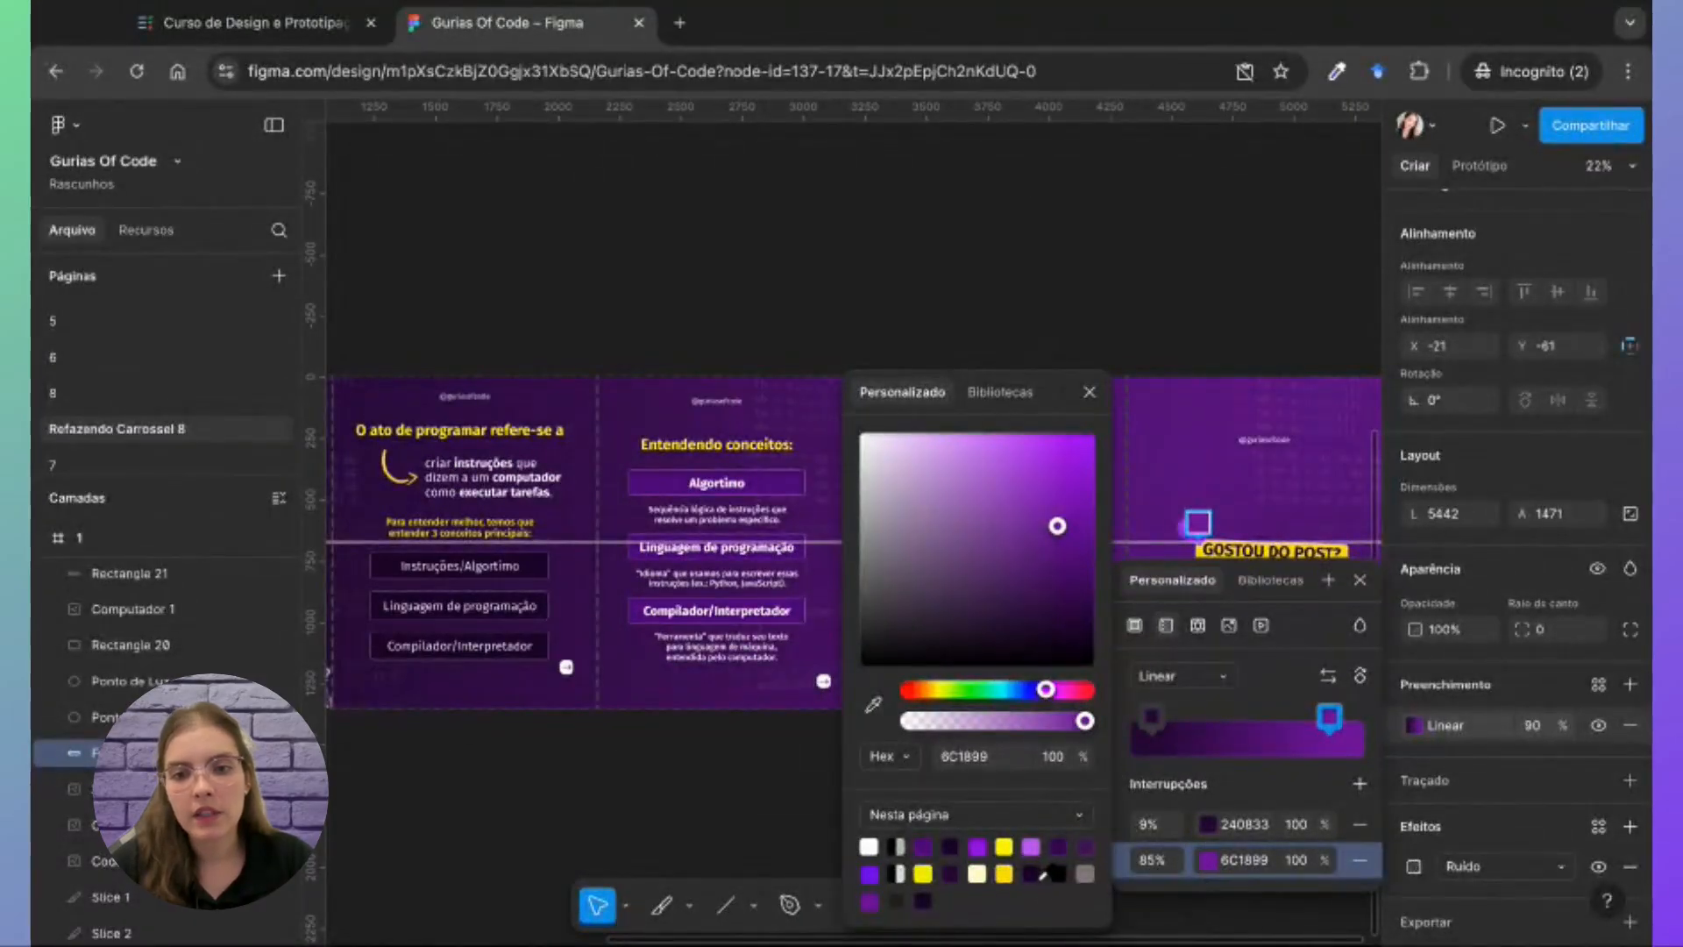
click(1036, 875)
click(734, 877)
scroll(901, 849, right, 2)
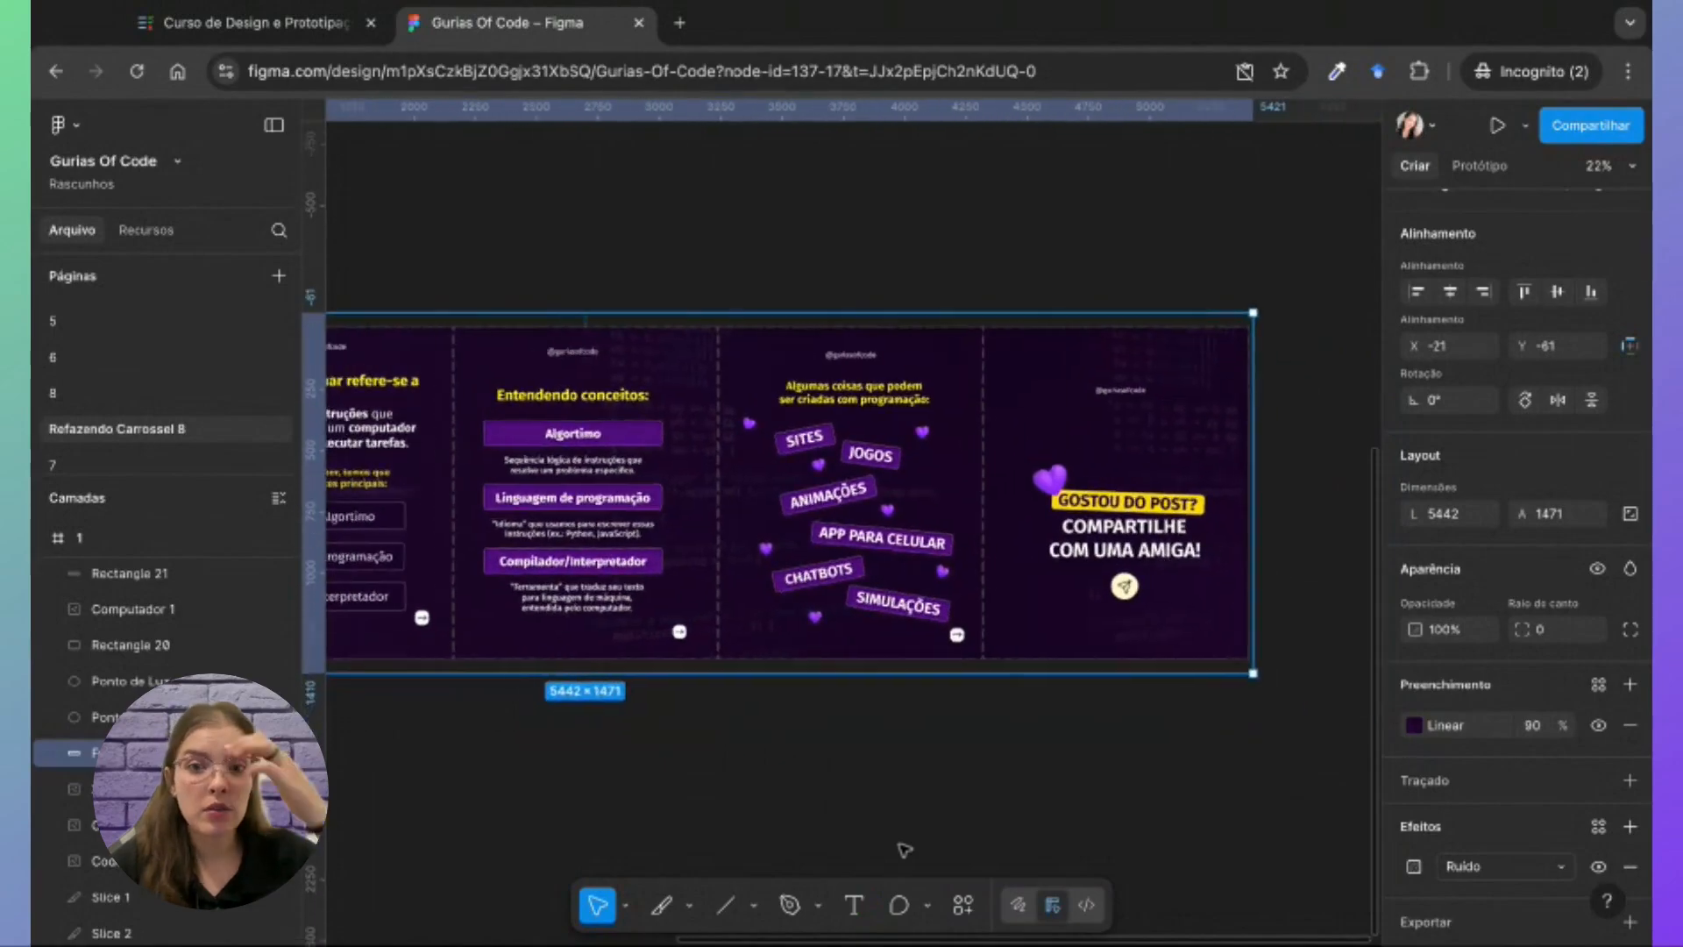
scroll(903, 848, left, 6)
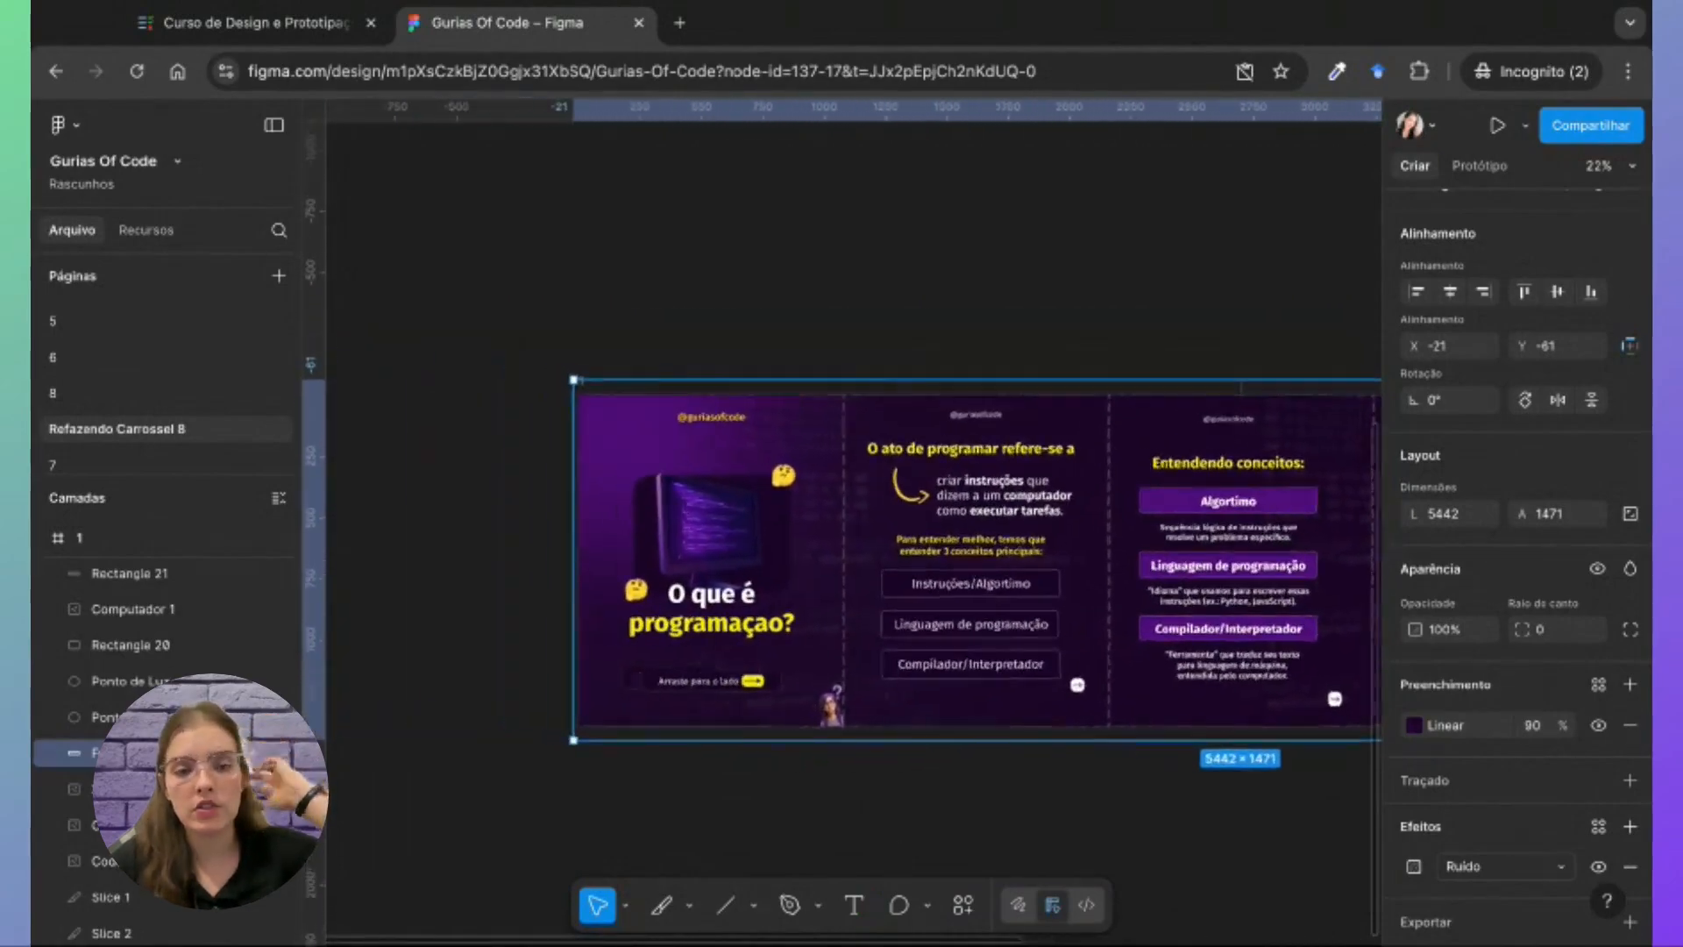
scroll(903, 561, left, 1)
scroll(903, 561, right, 4)
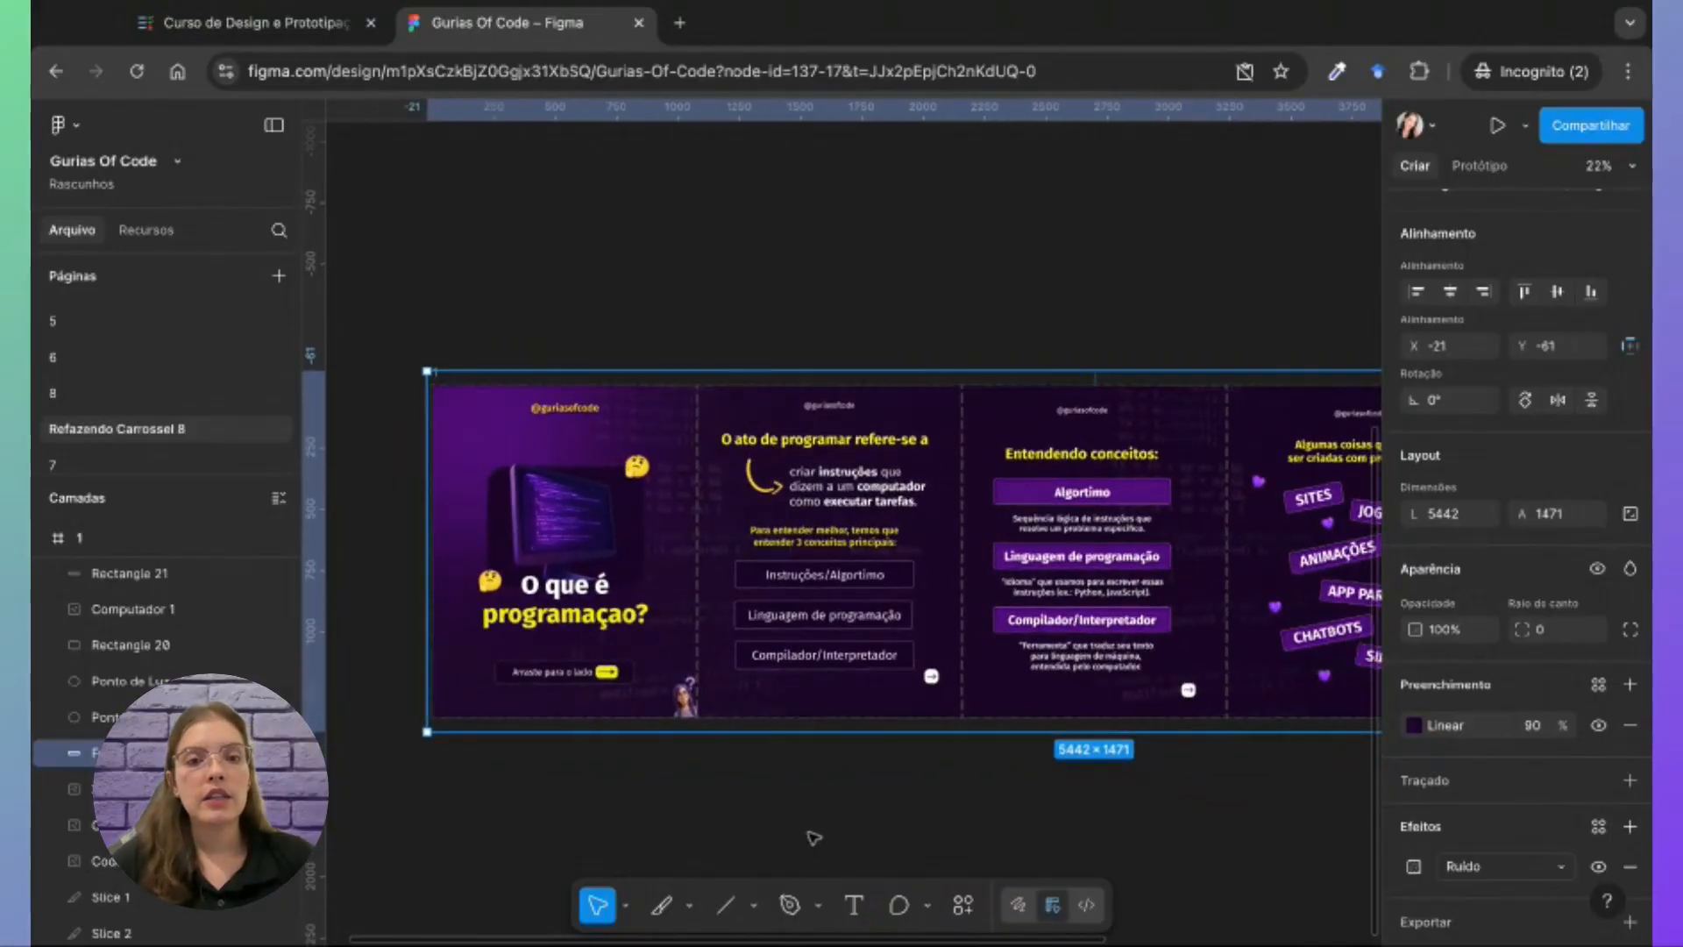
click(727, 835)
Step: Select Slice 1 in the new frame's layers and add a 1x PNG export setting to it
scroll(116, 623, down, 5)
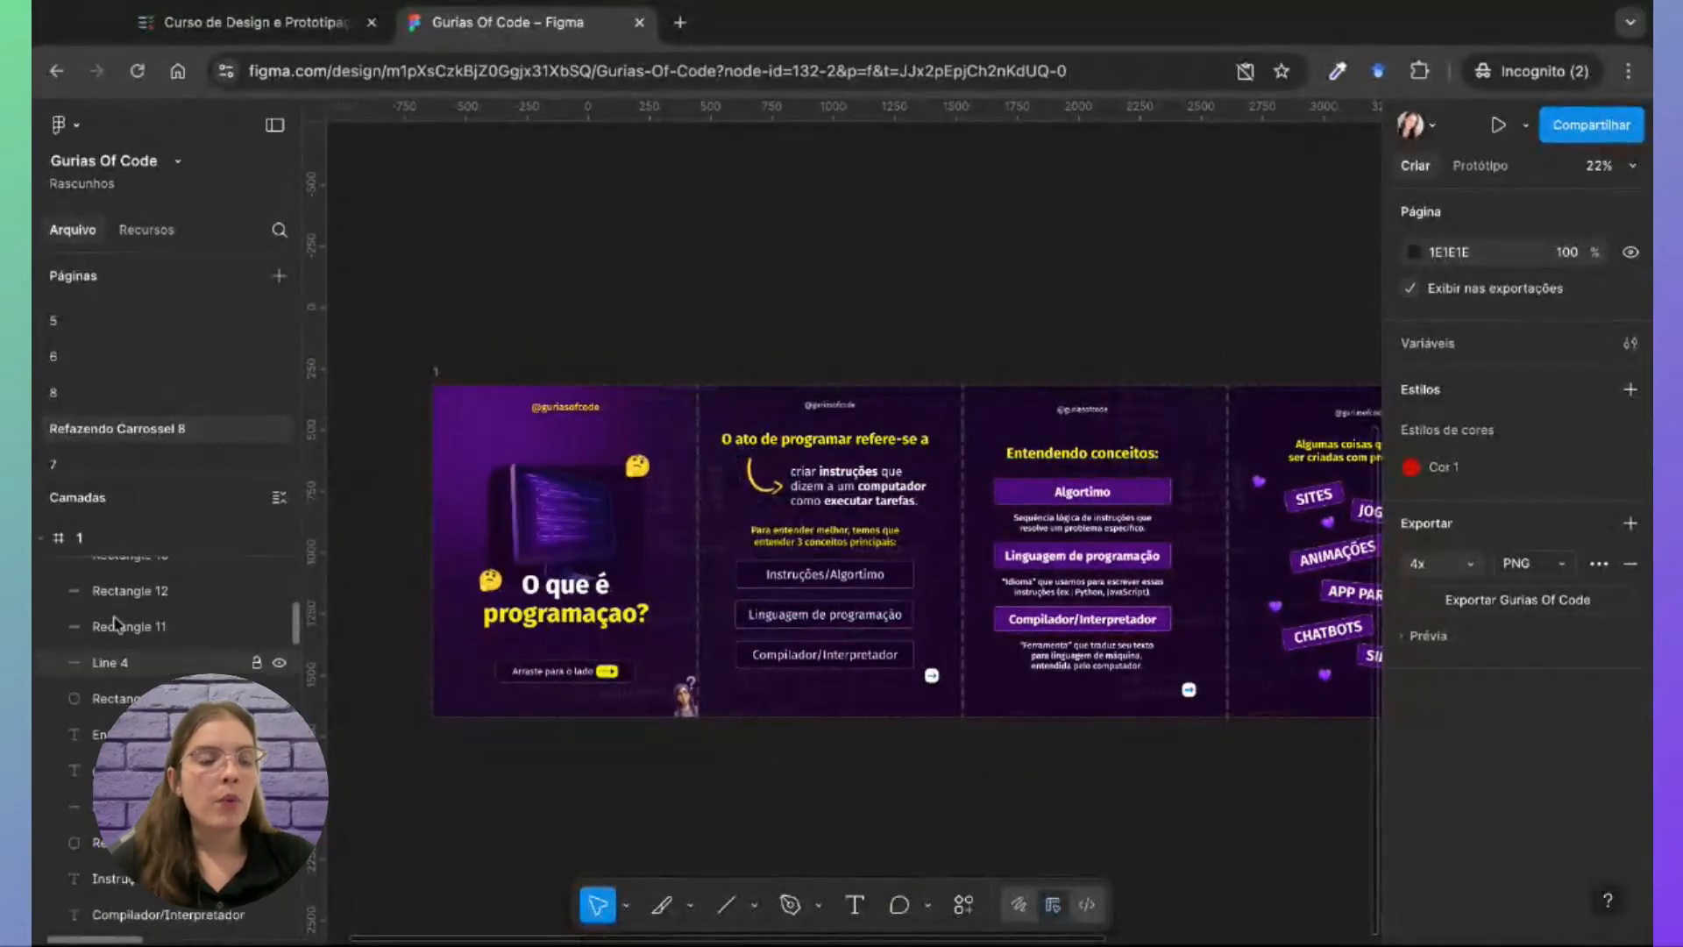
scroll(117, 622, up, 1)
click(83, 538)
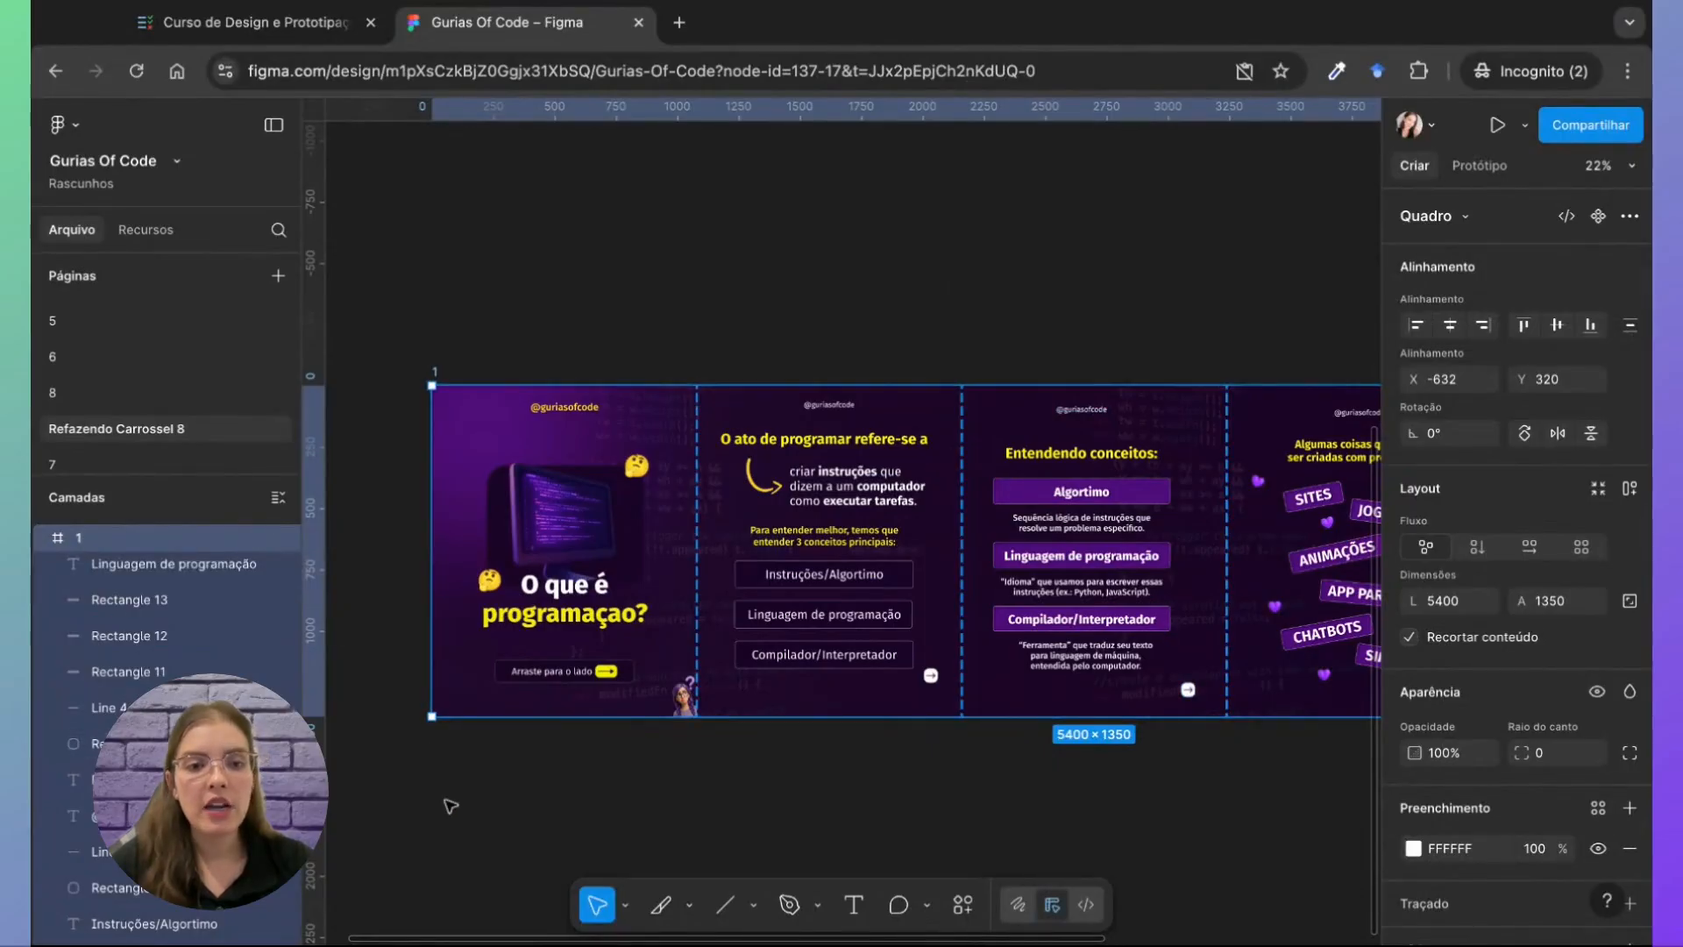
click(451, 805)
scroll(166, 687, down, 5)
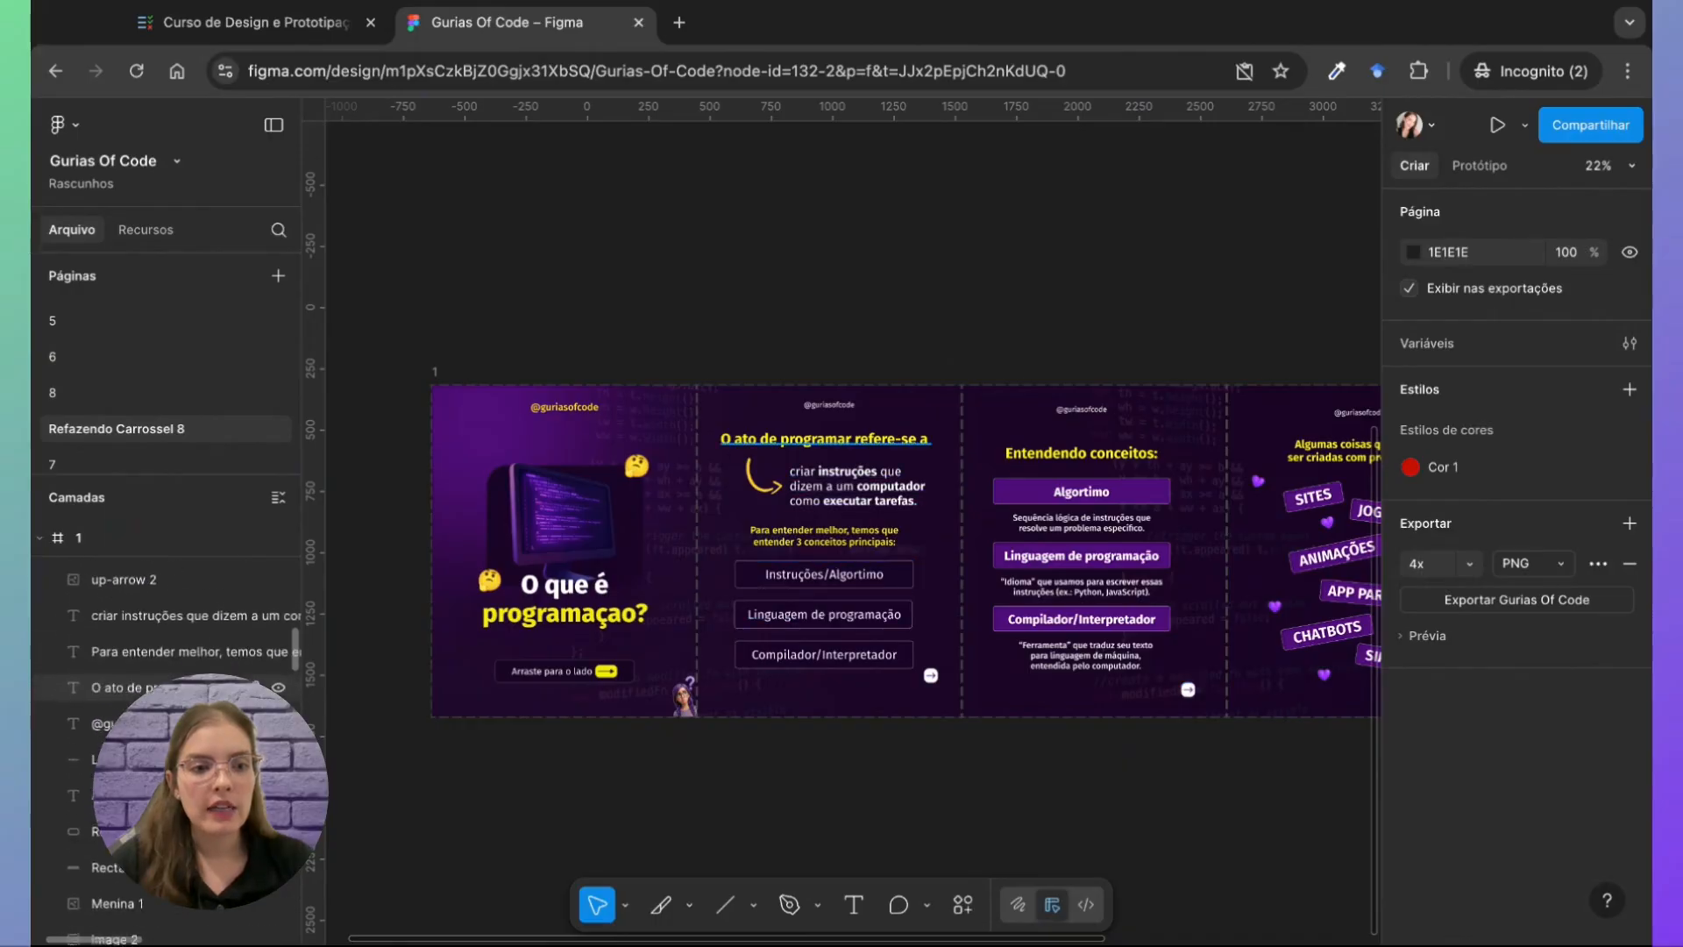
scroll(166, 687, down, 8)
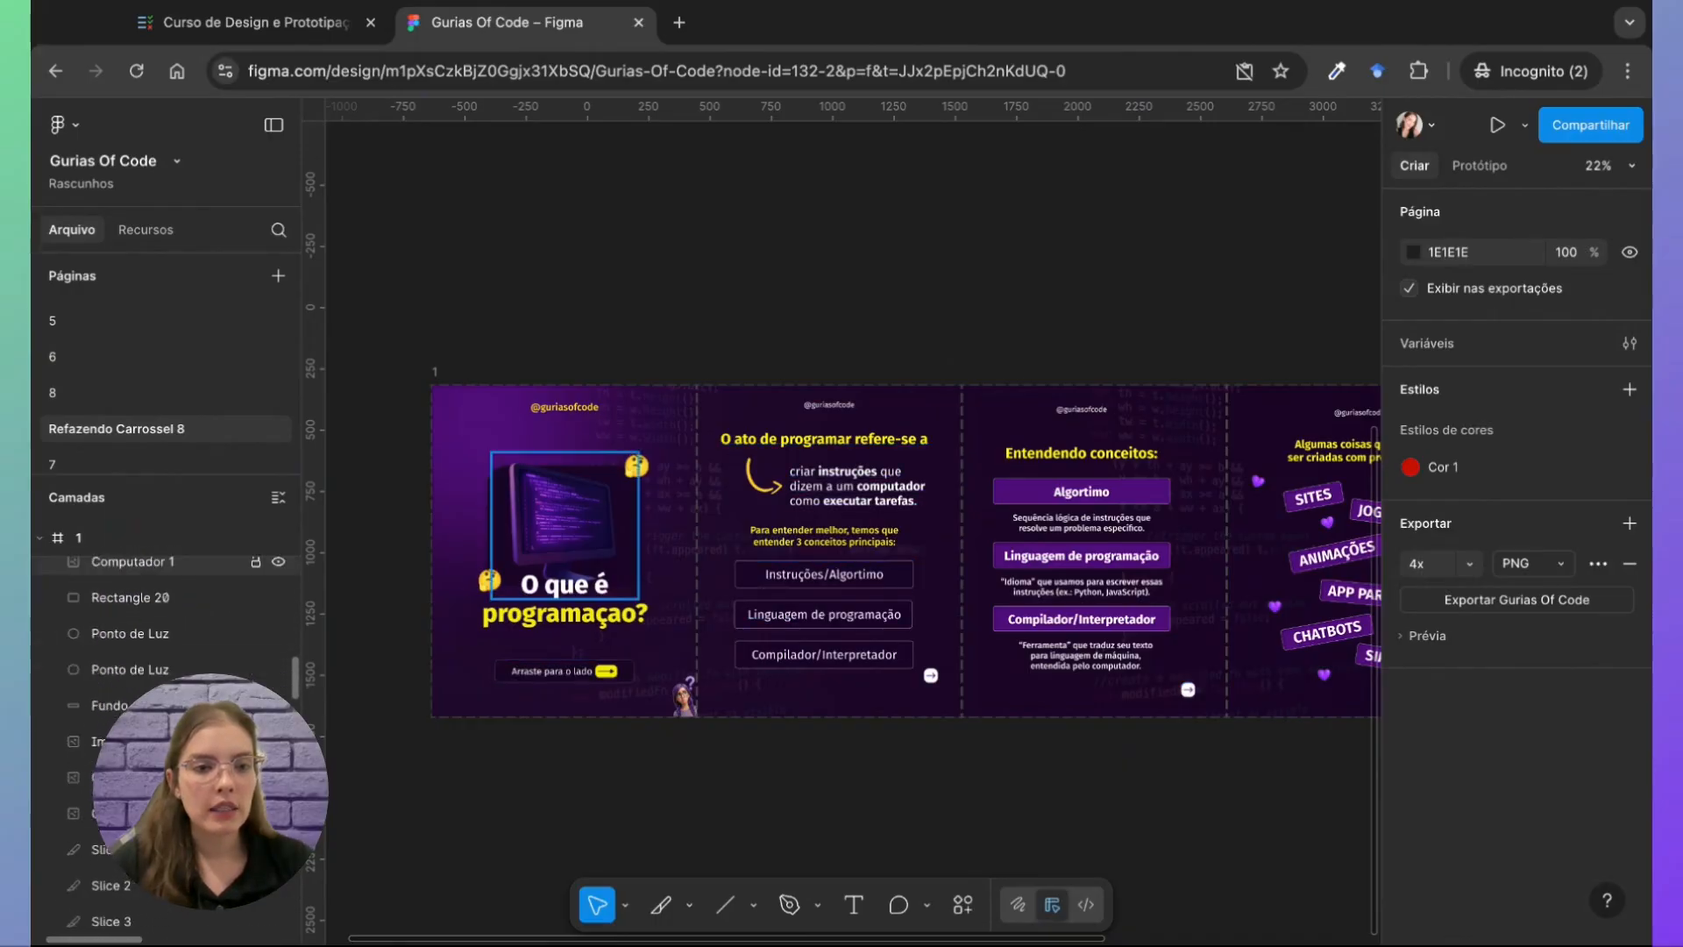
scroll(110, 684, down, 4)
click(109, 694)
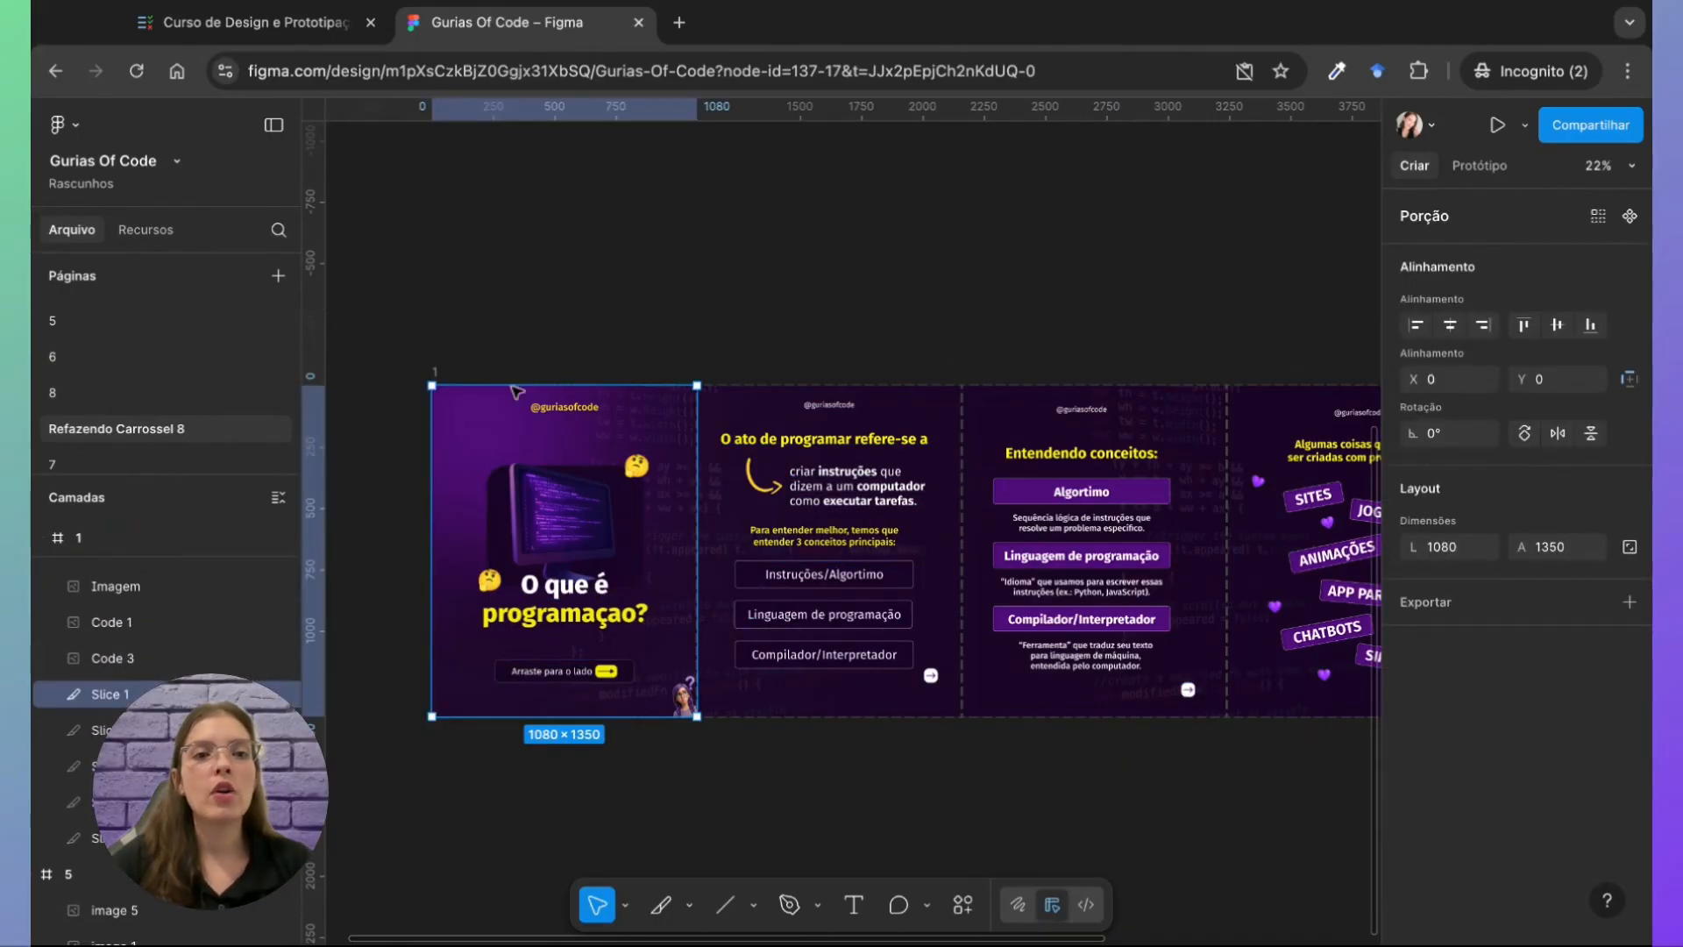
click(1629, 601)
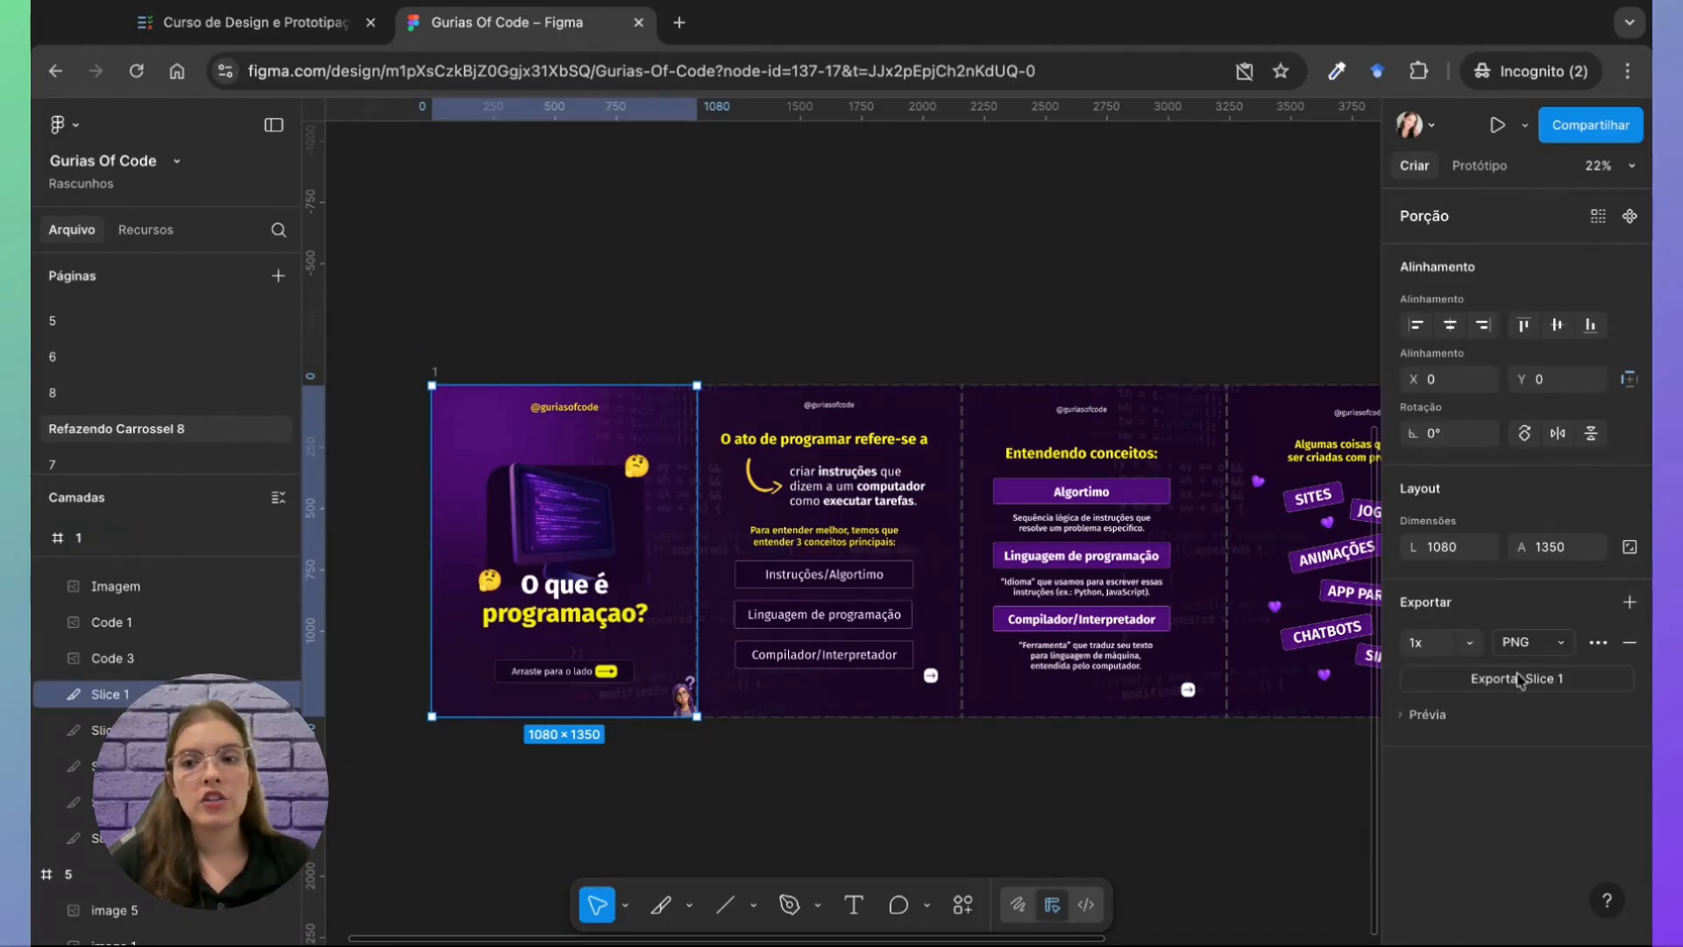
Step: Set Slice 1's export scale to 4x, export it as PNG and clear the selection
click(1469, 643)
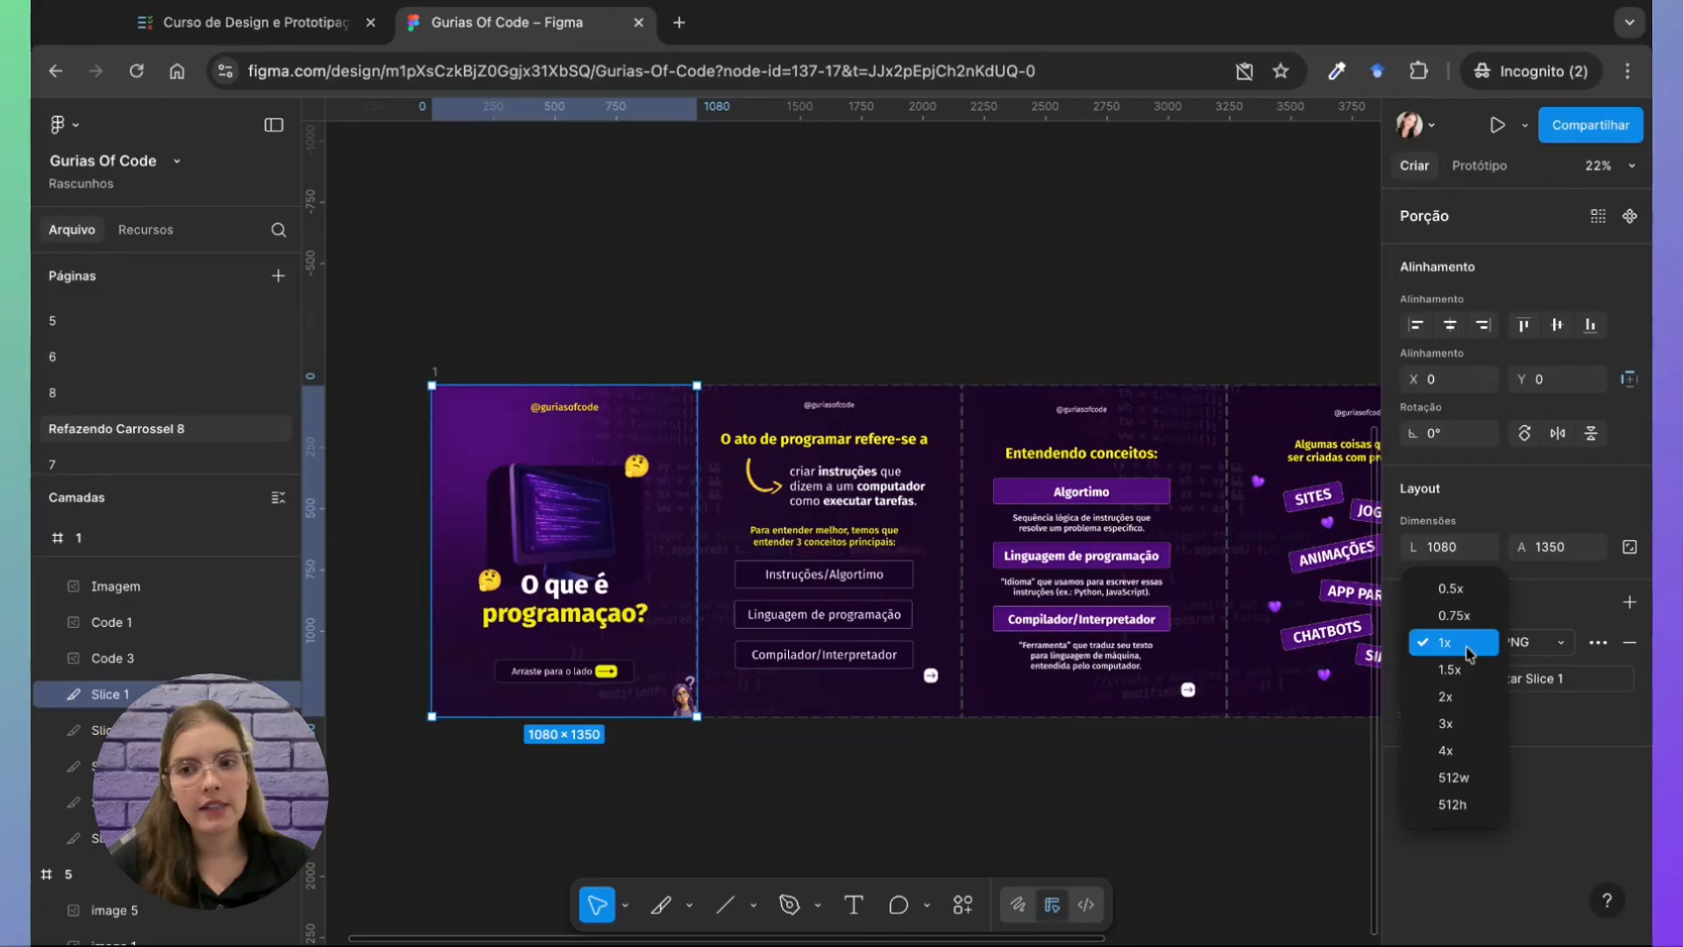
click(1455, 751)
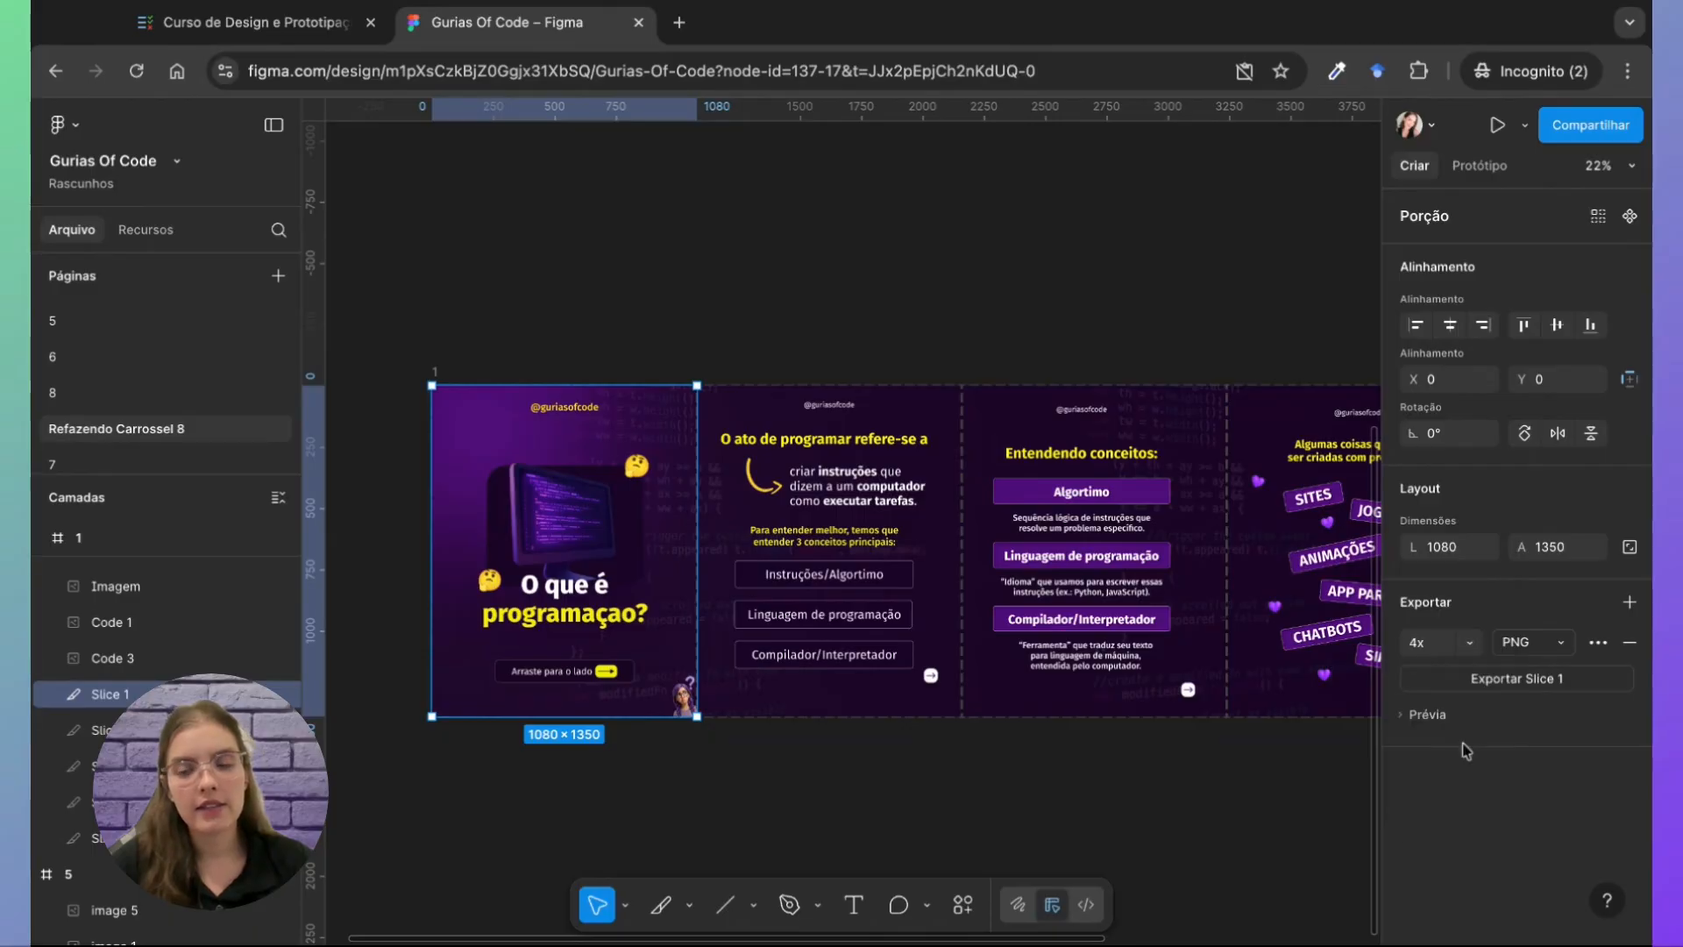
click(1526, 692)
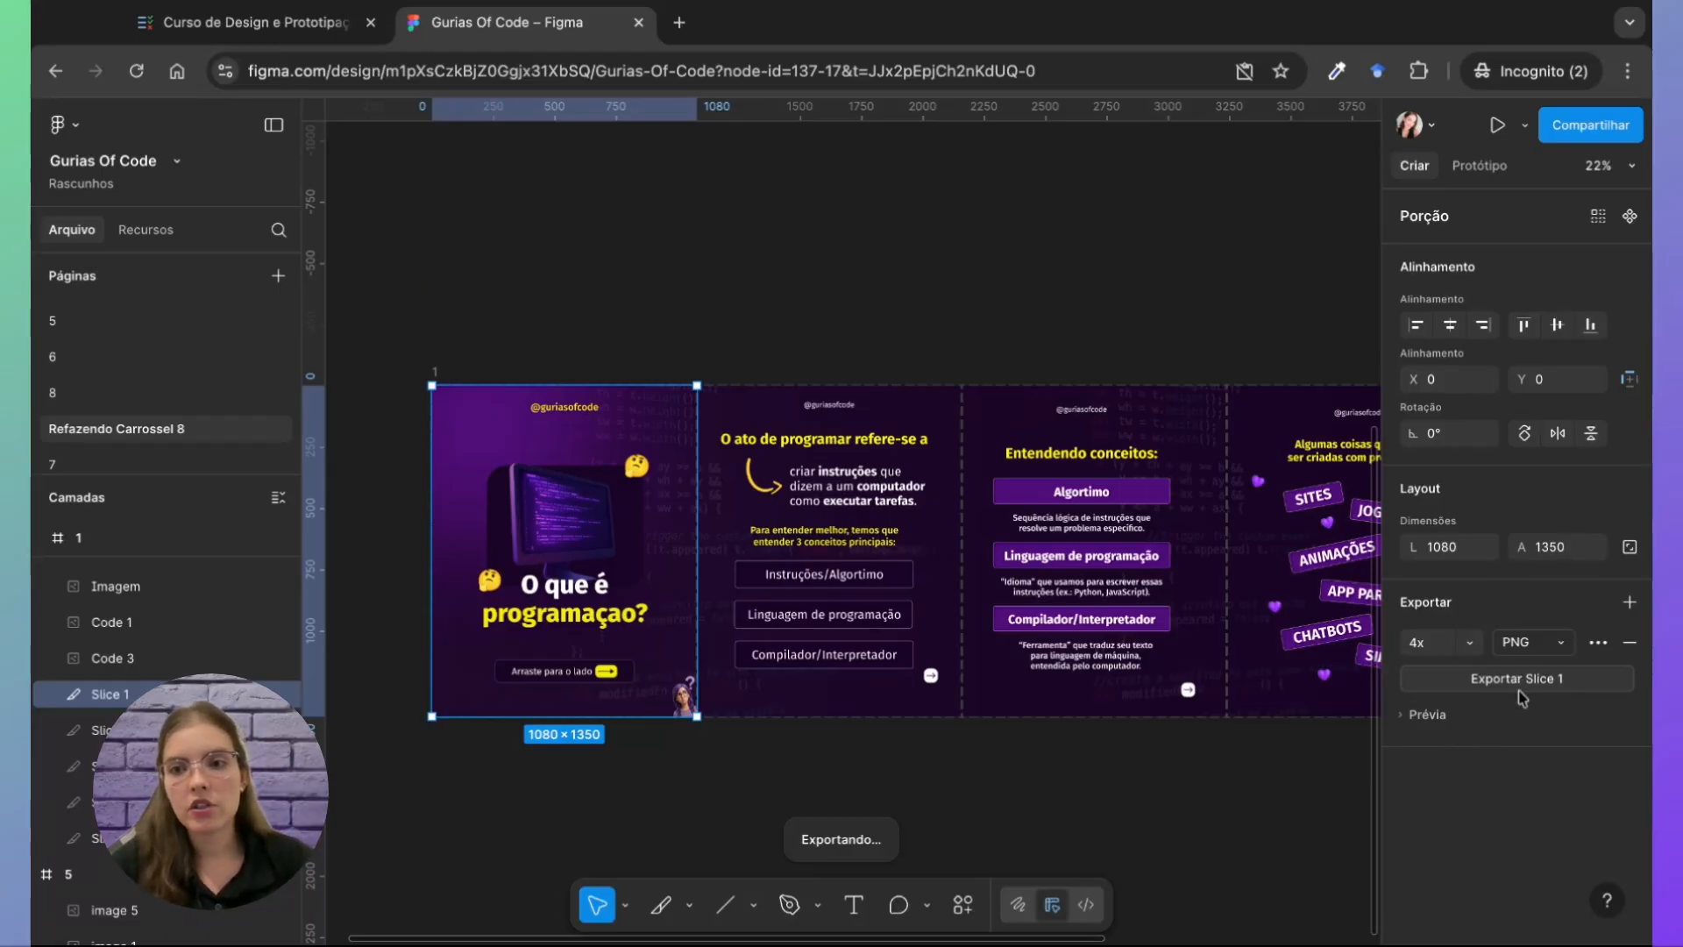
click(834, 734)
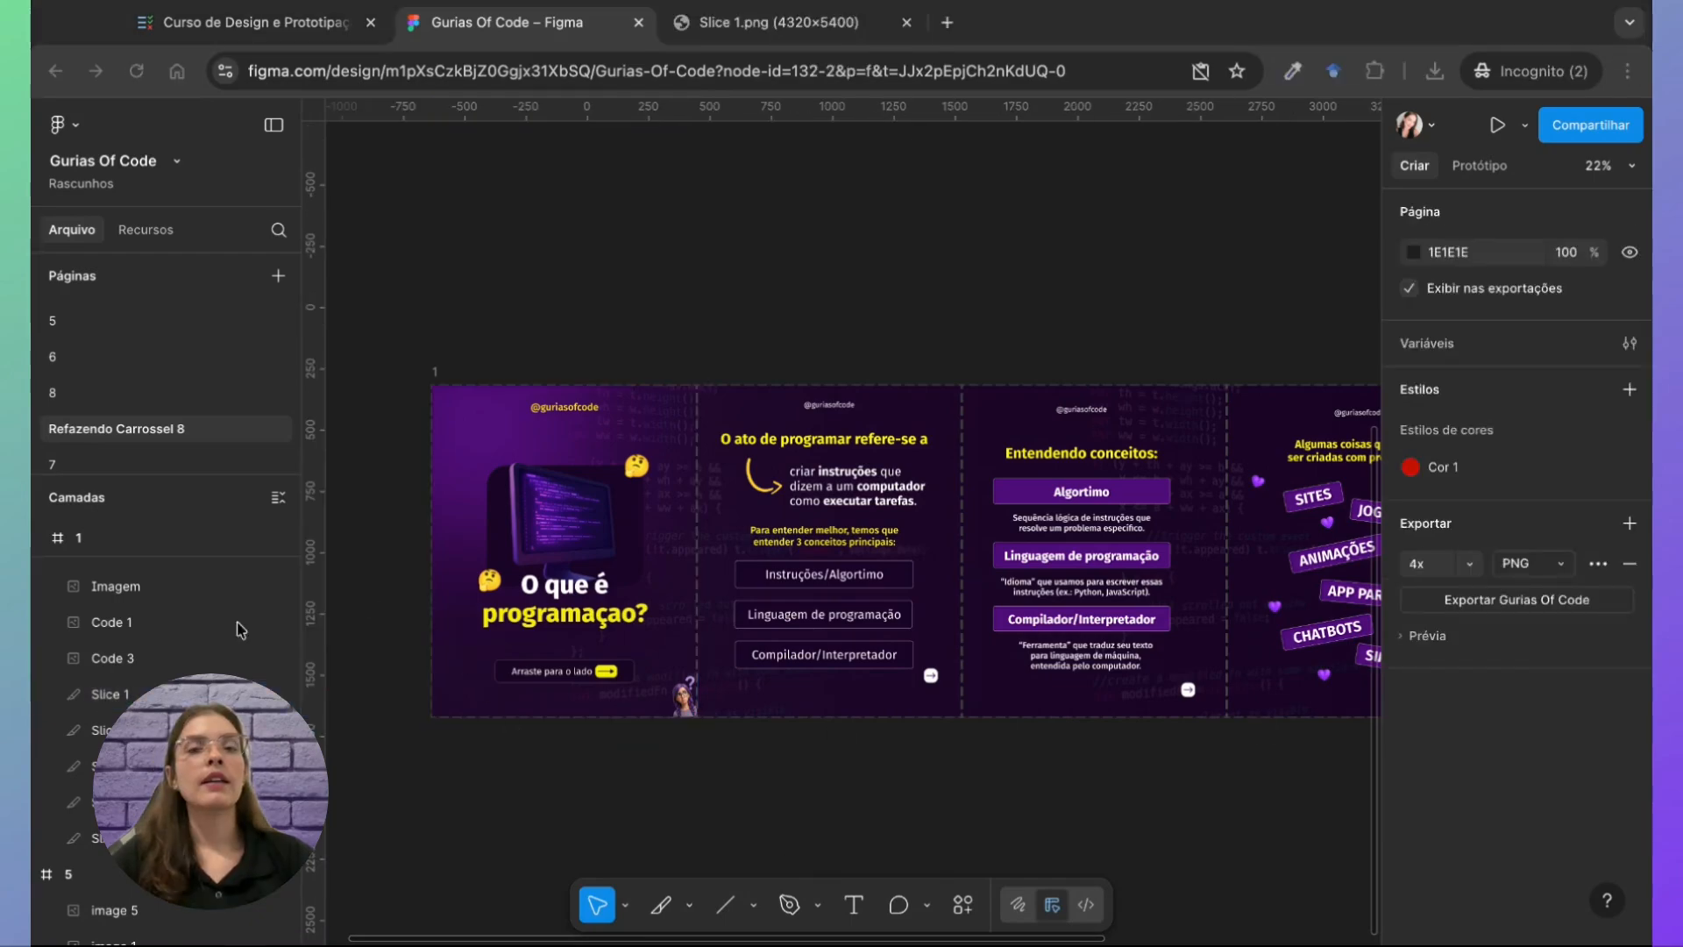
Step: Open the exported Slice 1.png in the browser and inspect the title text's sharpness at full size
click(741, 40)
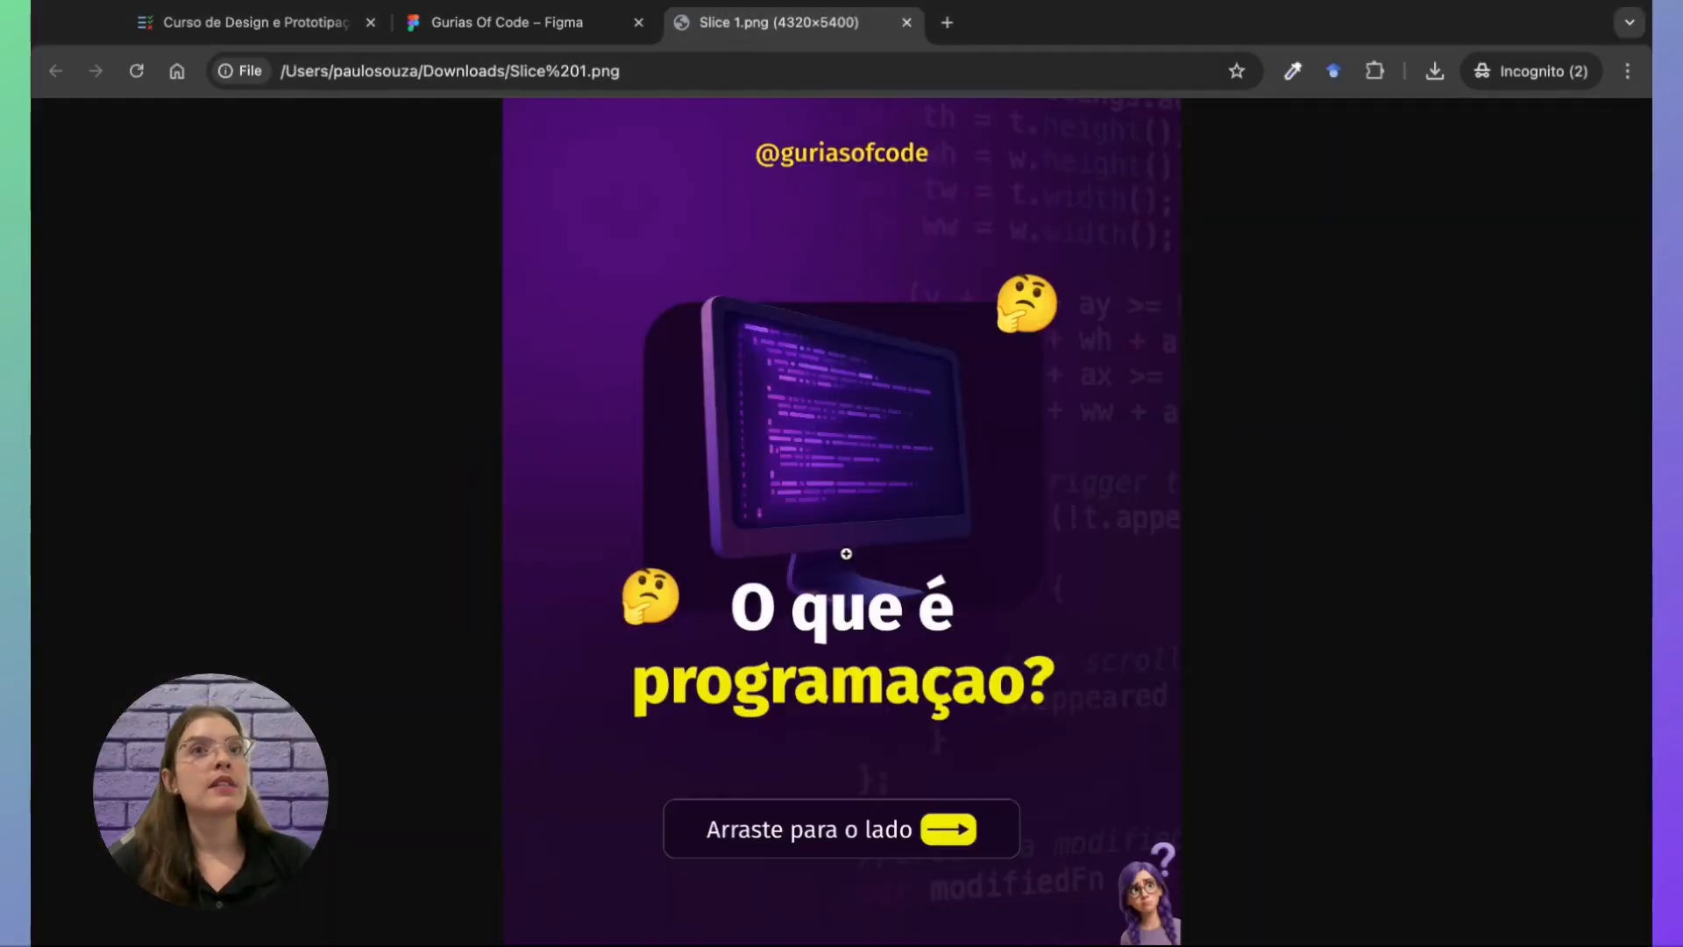
click(868, 665)
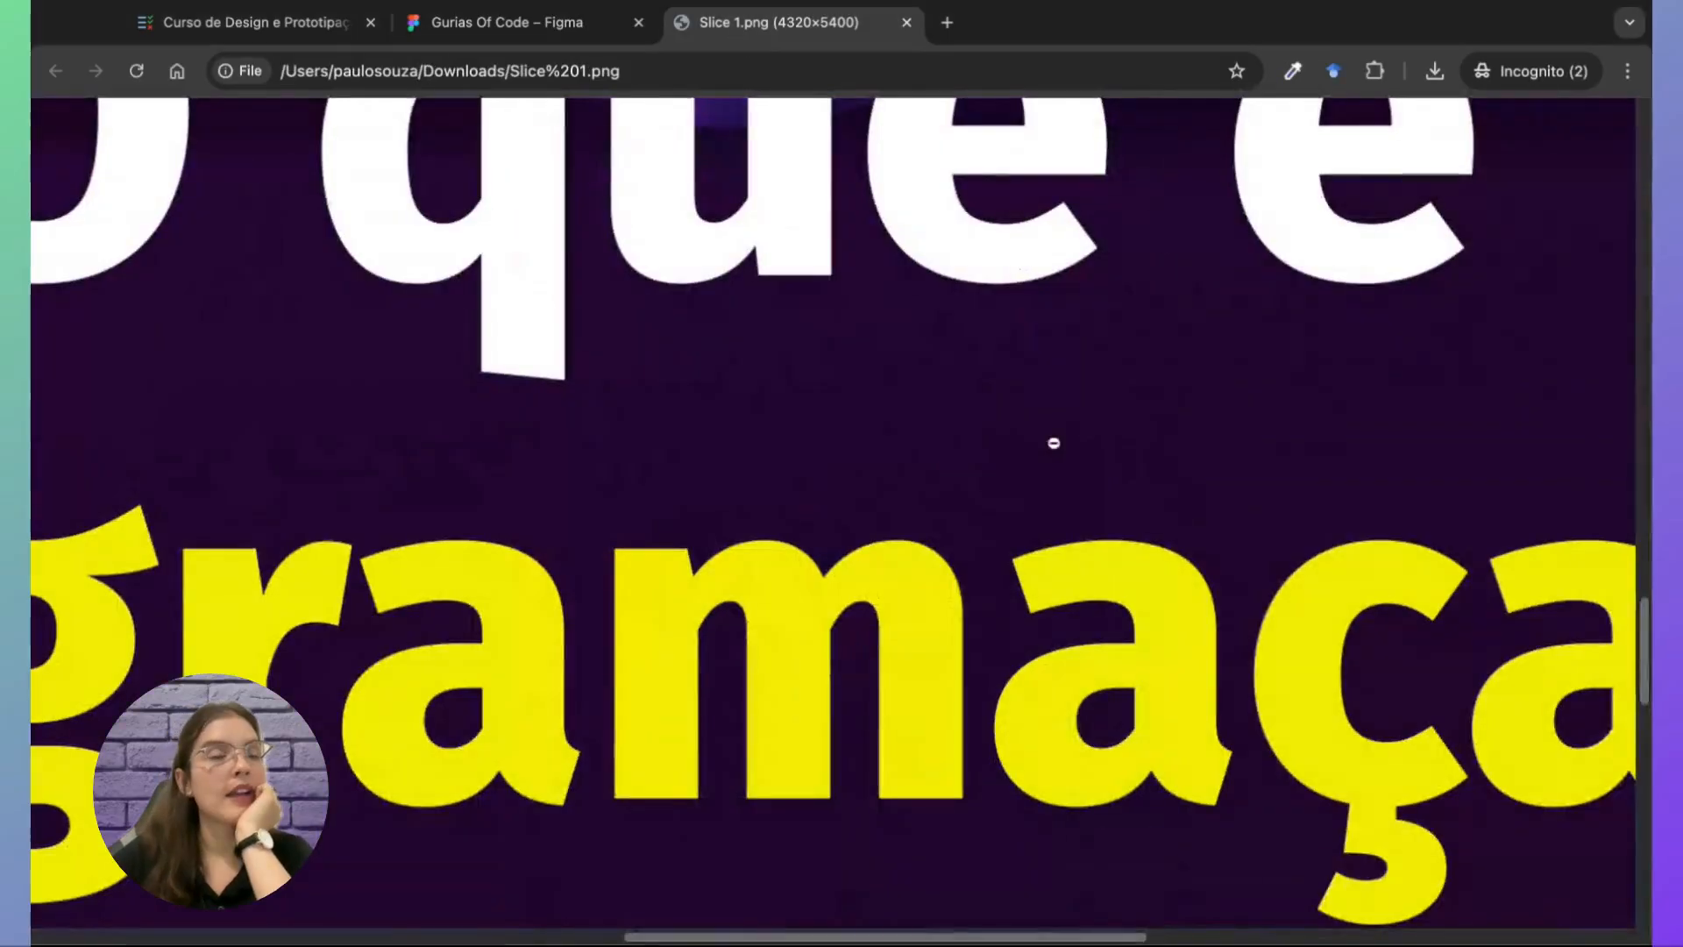
click(818, 611)
Step: Return to the Figma file, add a 4x PNG export setting to Slice 2 and export it
click(561, 22)
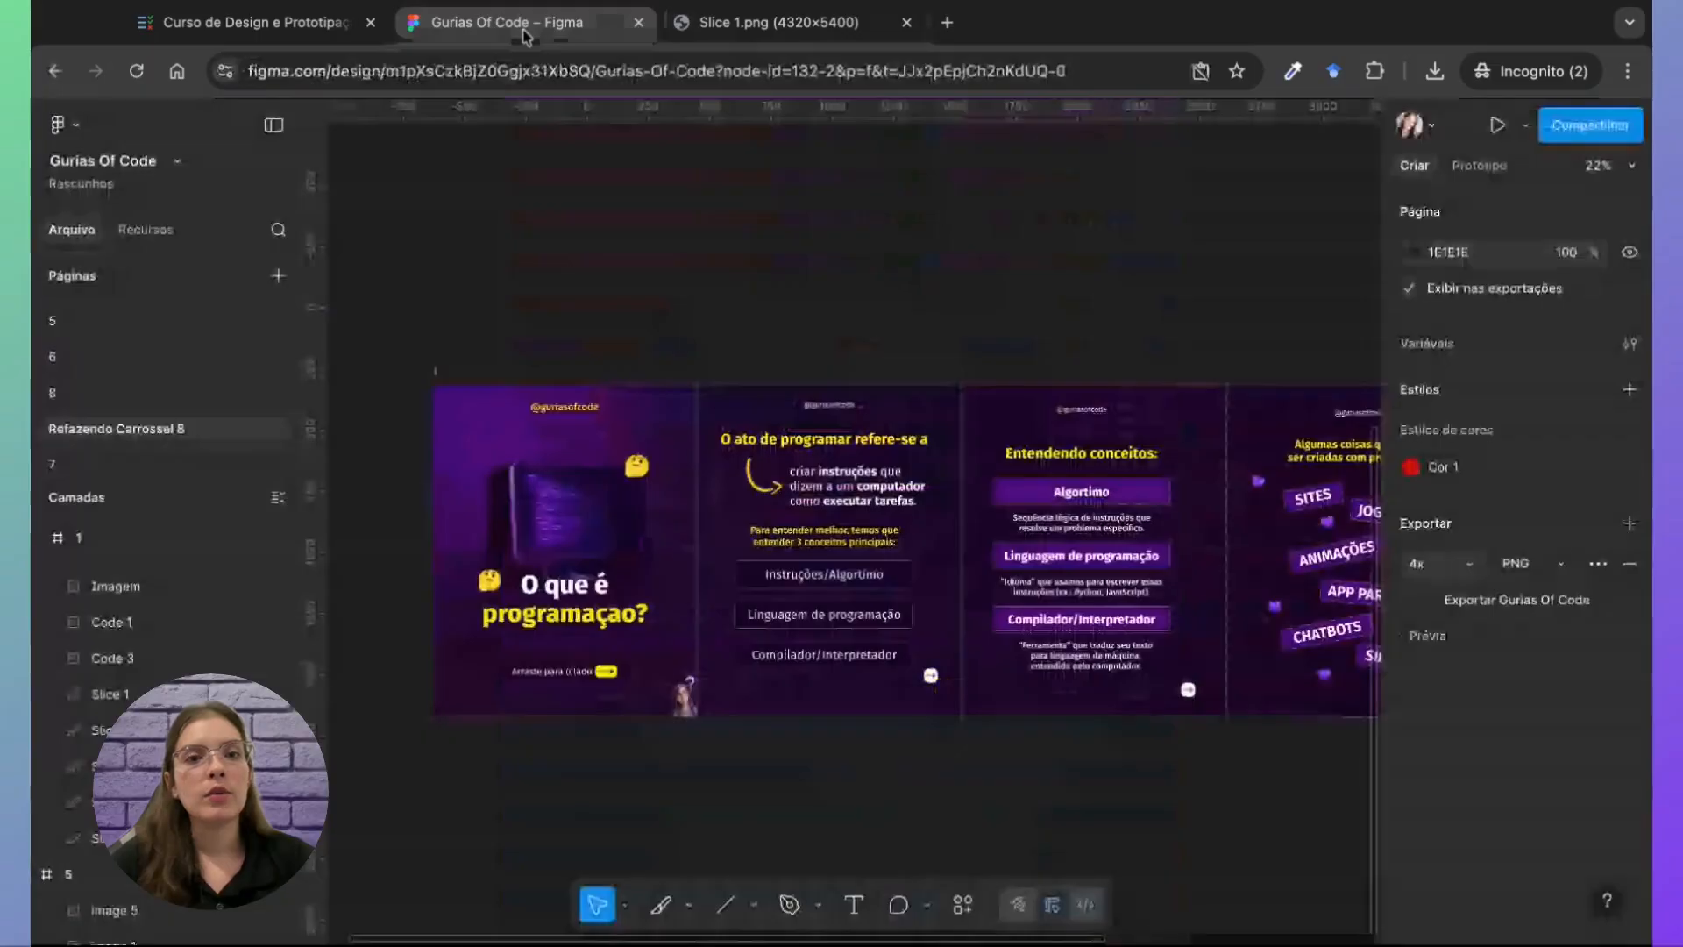
click(101, 729)
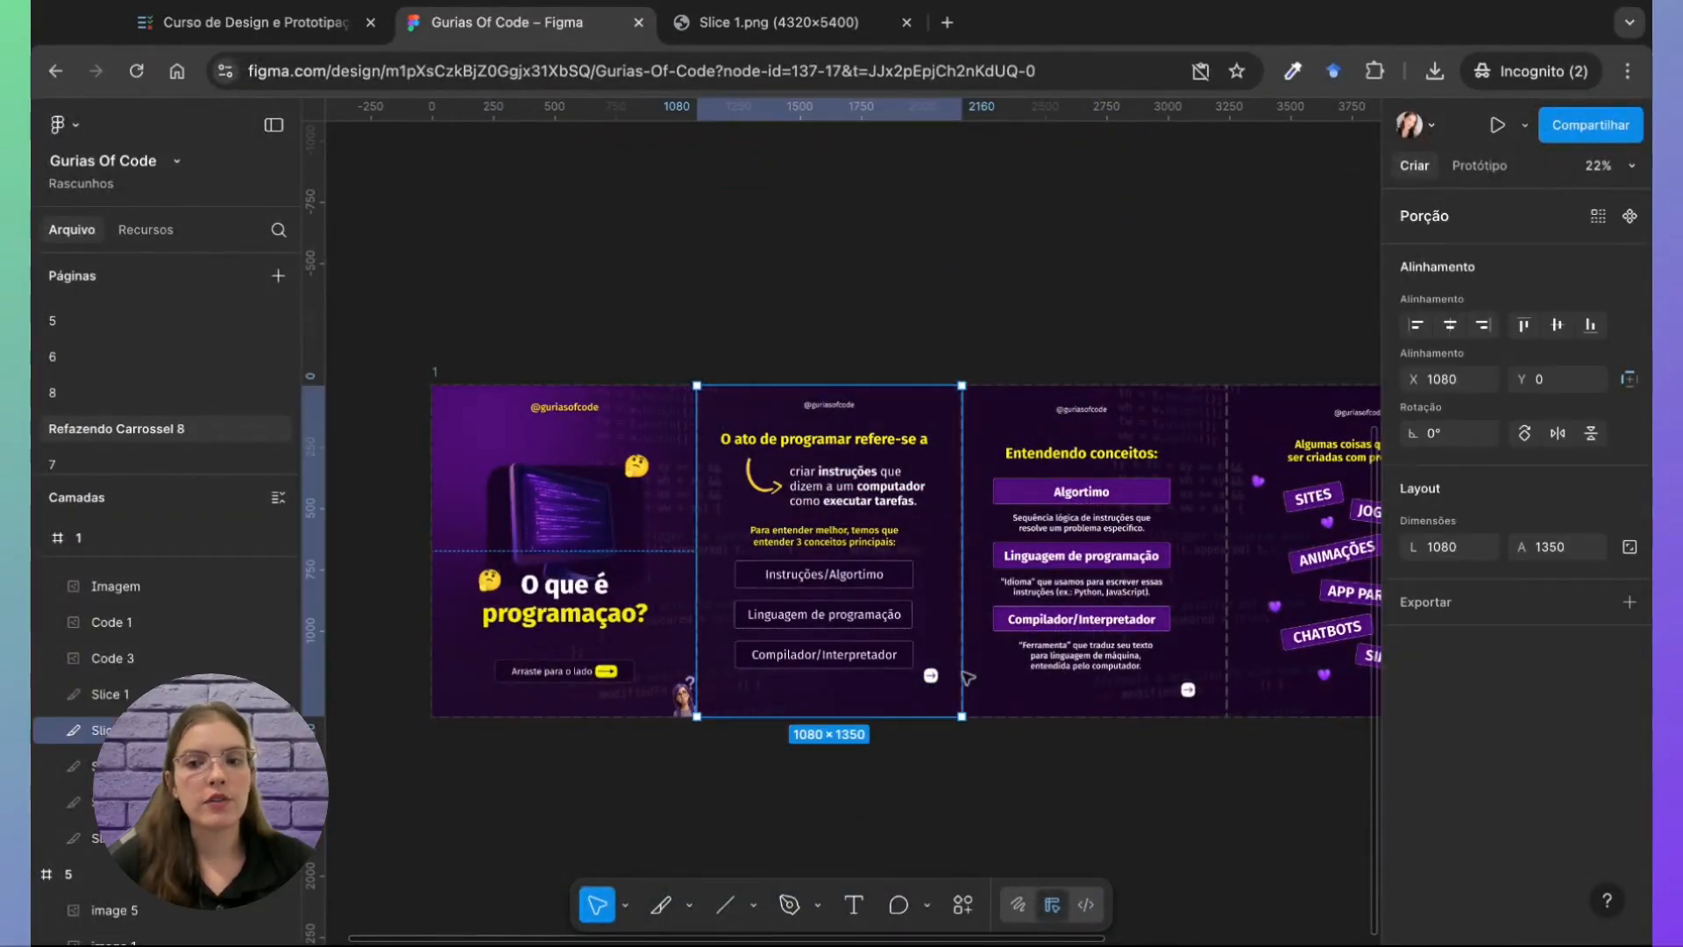
click(1629, 602)
click(1444, 642)
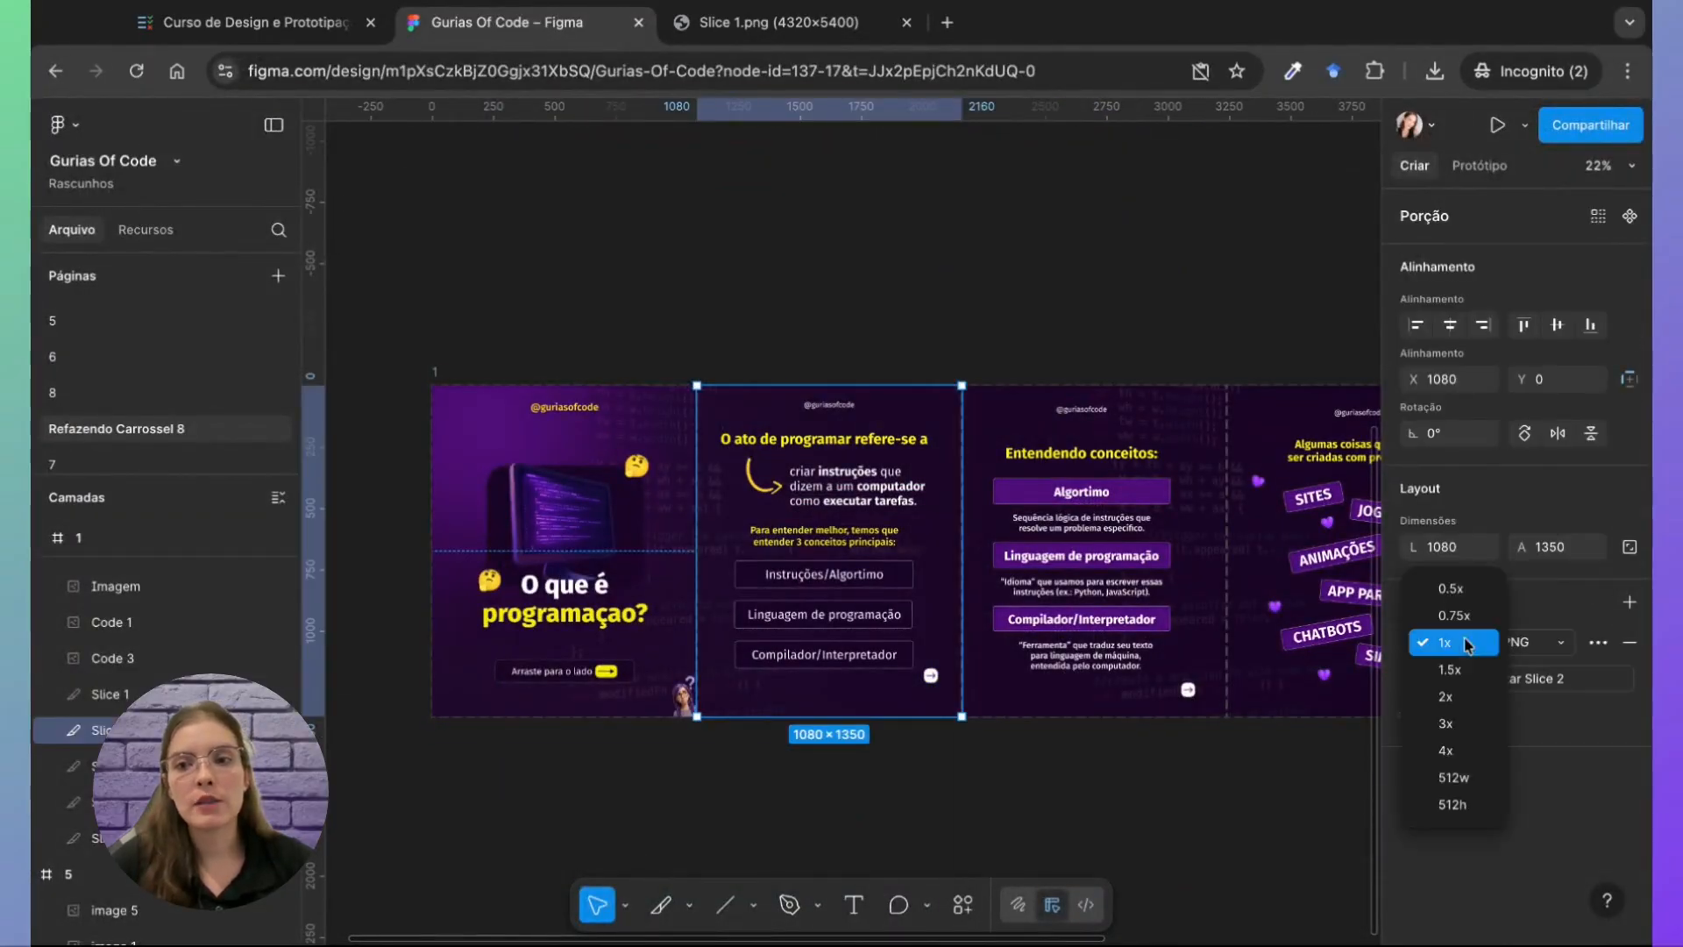
click(1447, 752)
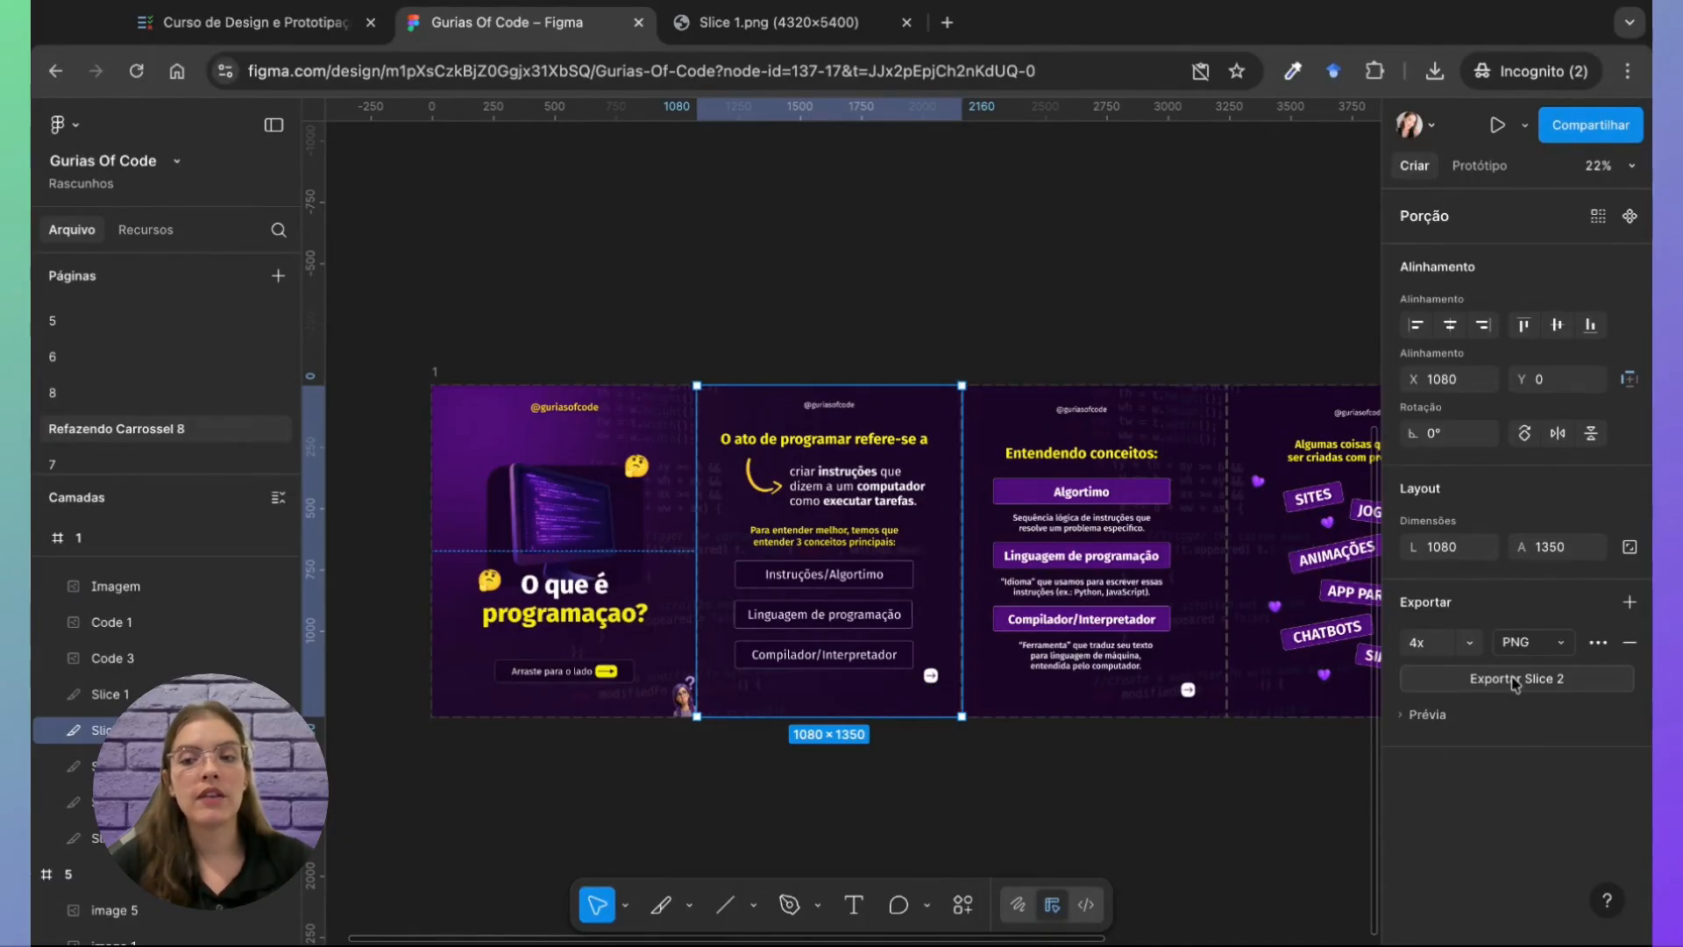
click(1515, 682)
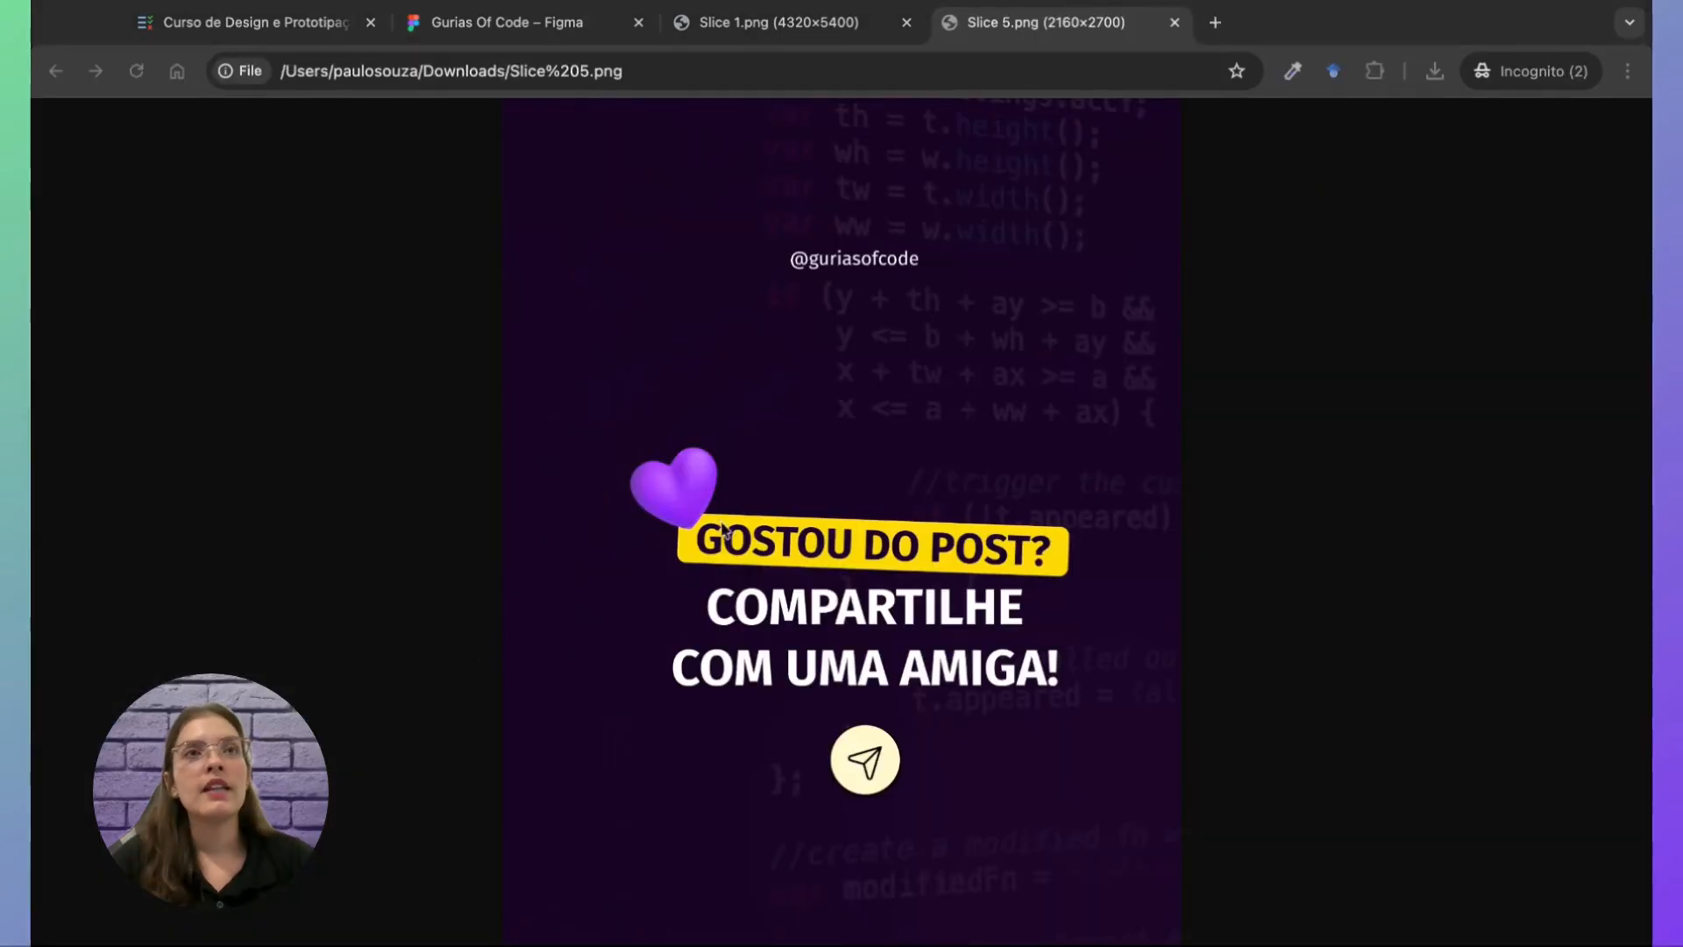
Step: Compare the exported Slice 1.png and Slice 5.png images in the browser
click(788, 28)
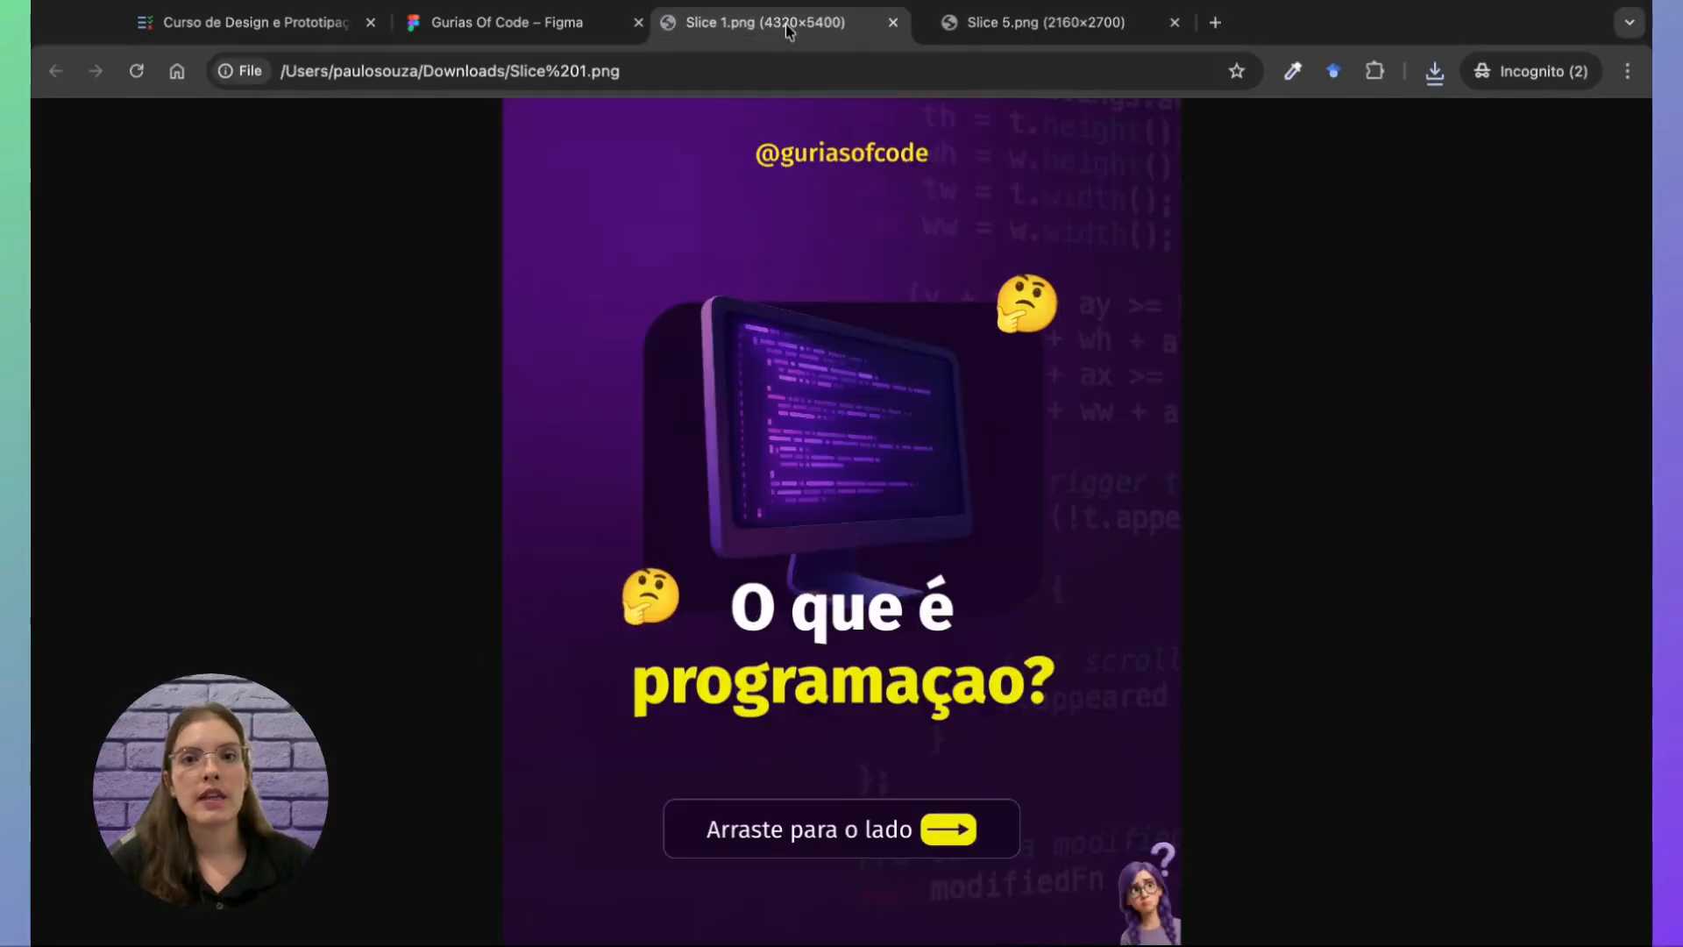
click(964, 24)
click(776, 26)
click(956, 26)
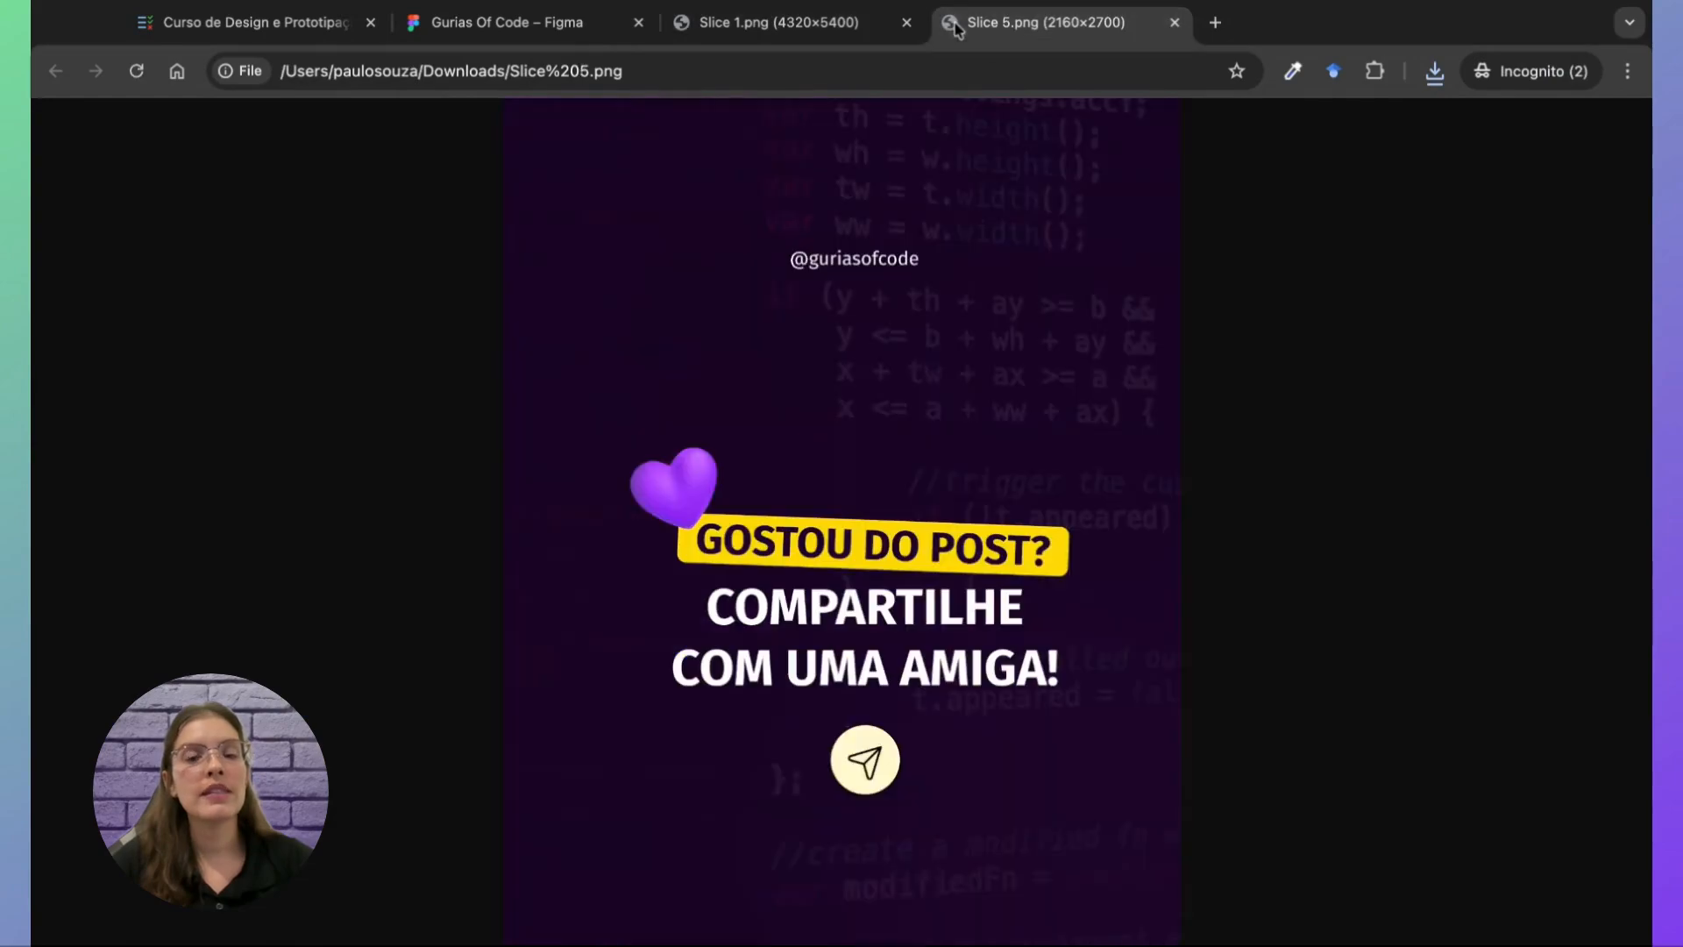
click(827, 27)
Step: Switch back to the Figma file and select the 5400 × 1350 carousel frame to examine its properties
click(561, 28)
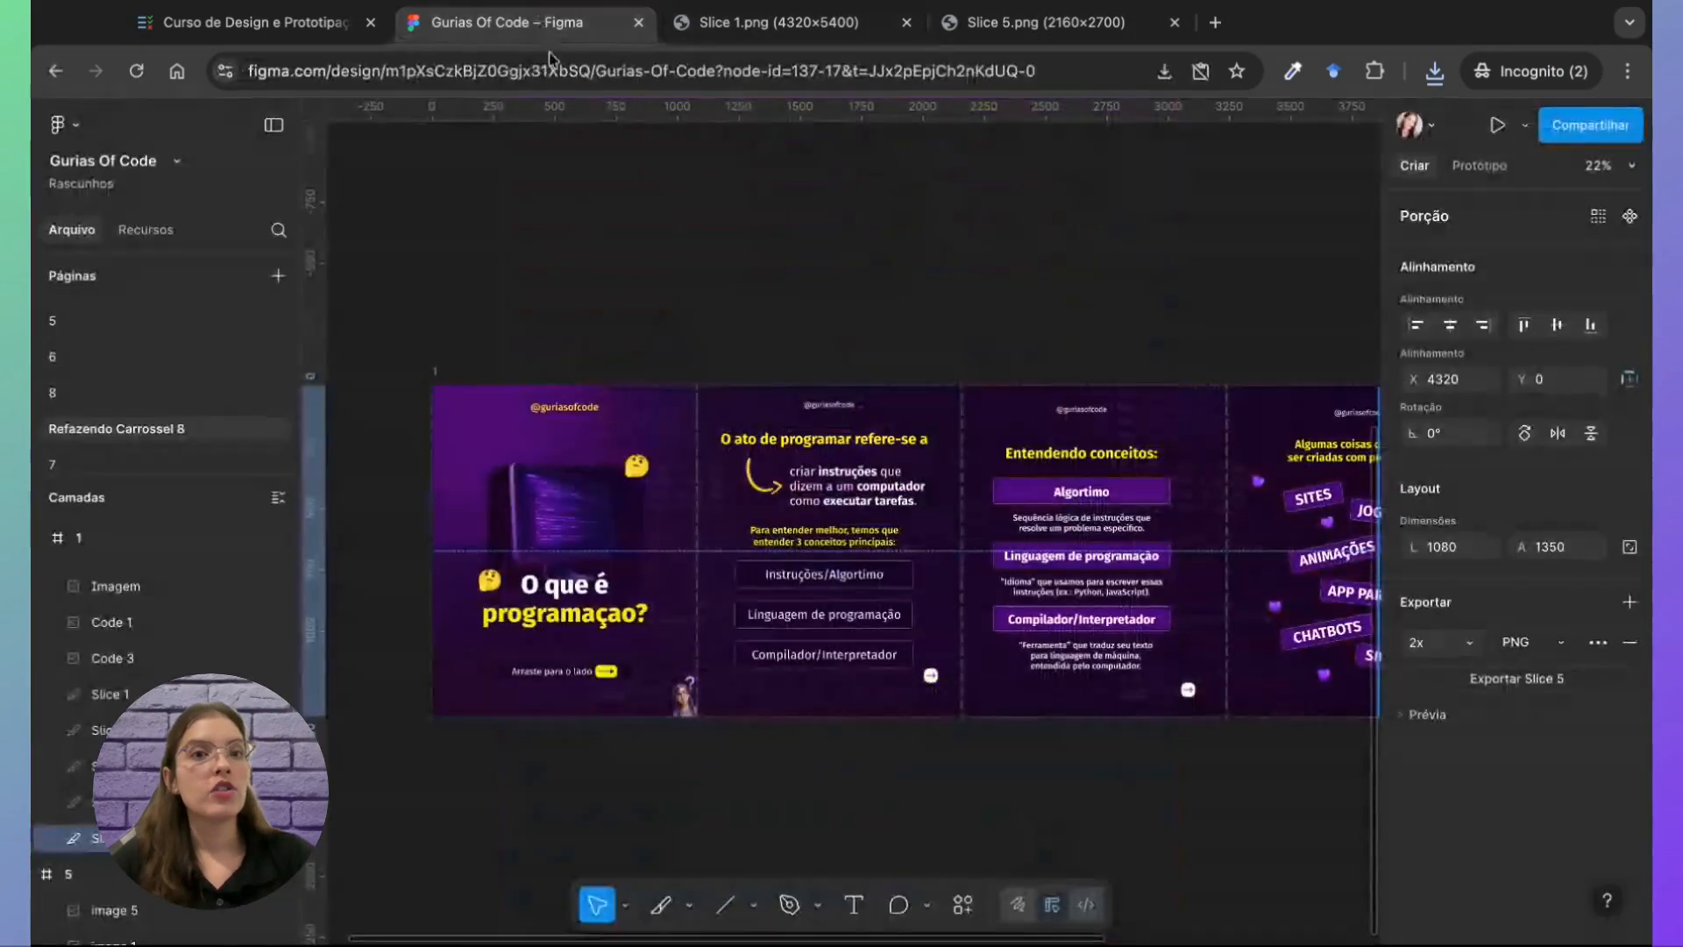
scroll(868, 645, right, 5)
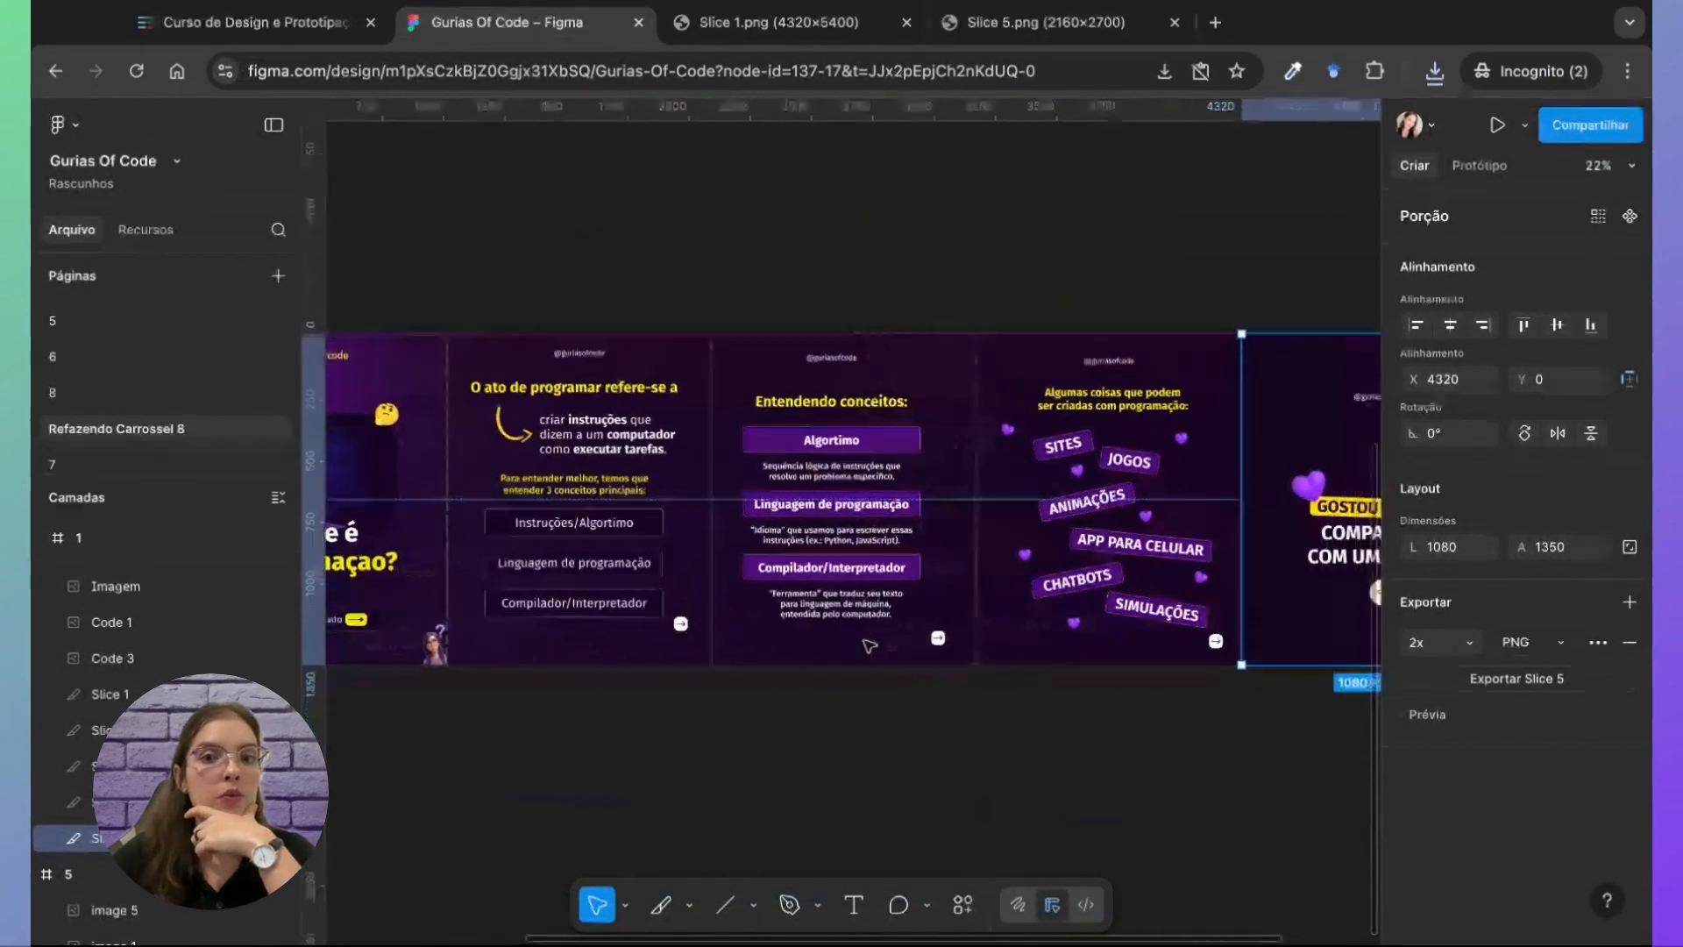
scroll(864, 639, left, 2)
click(506, 335)
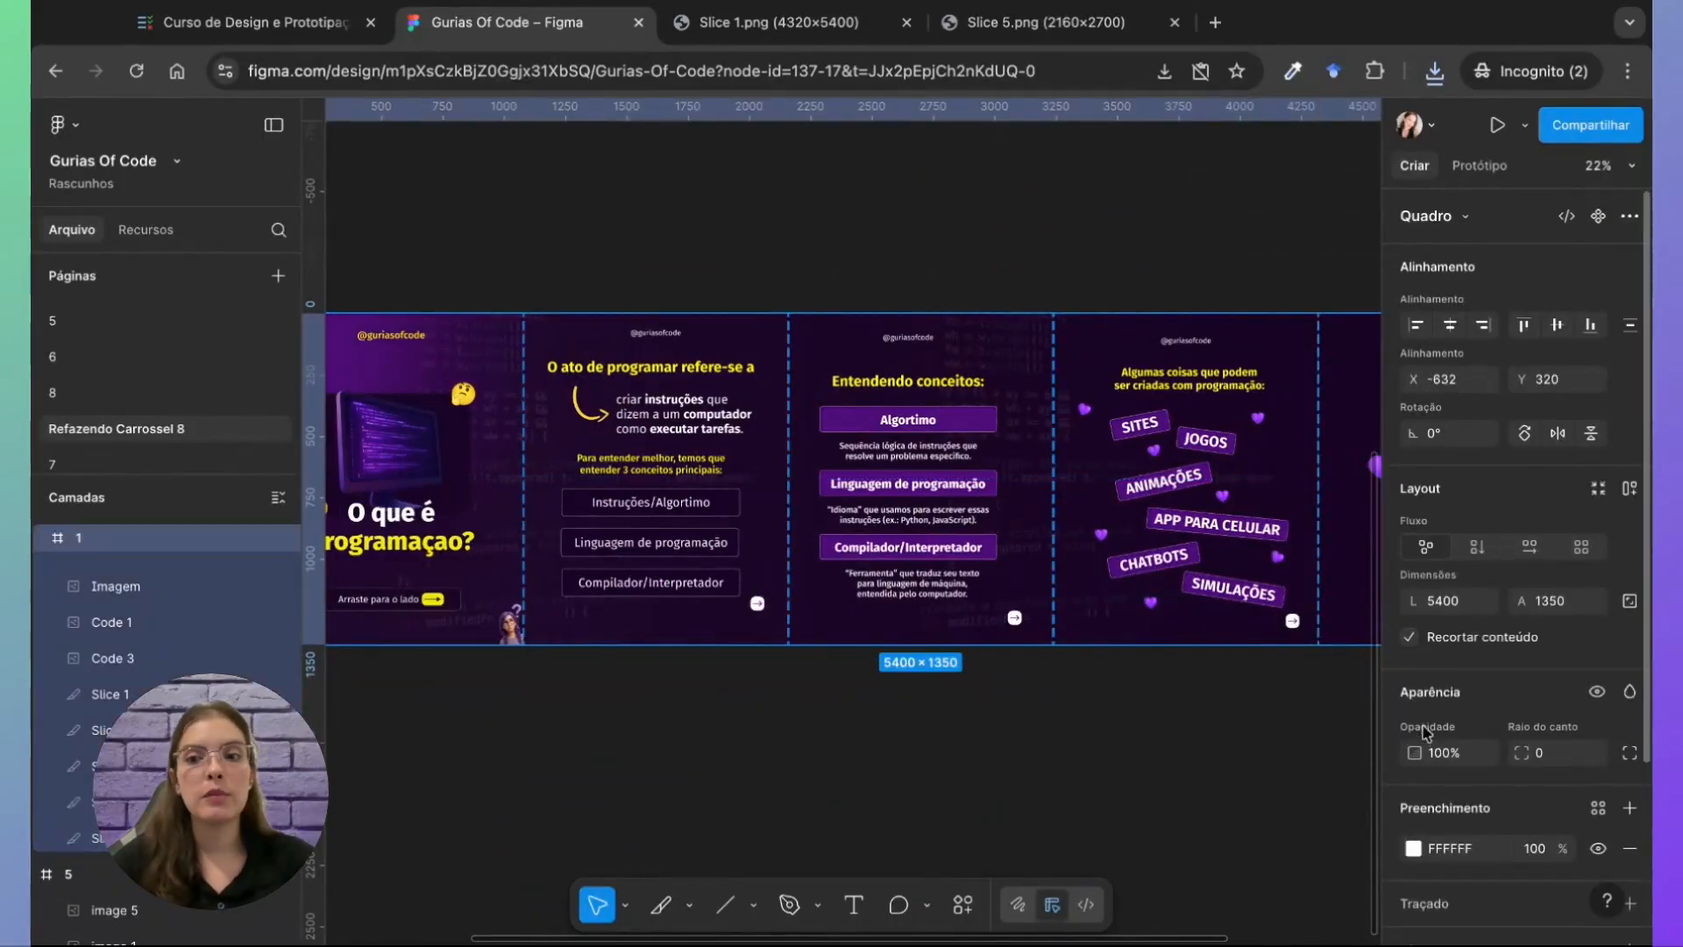
scroll(1470, 712, down, 1)
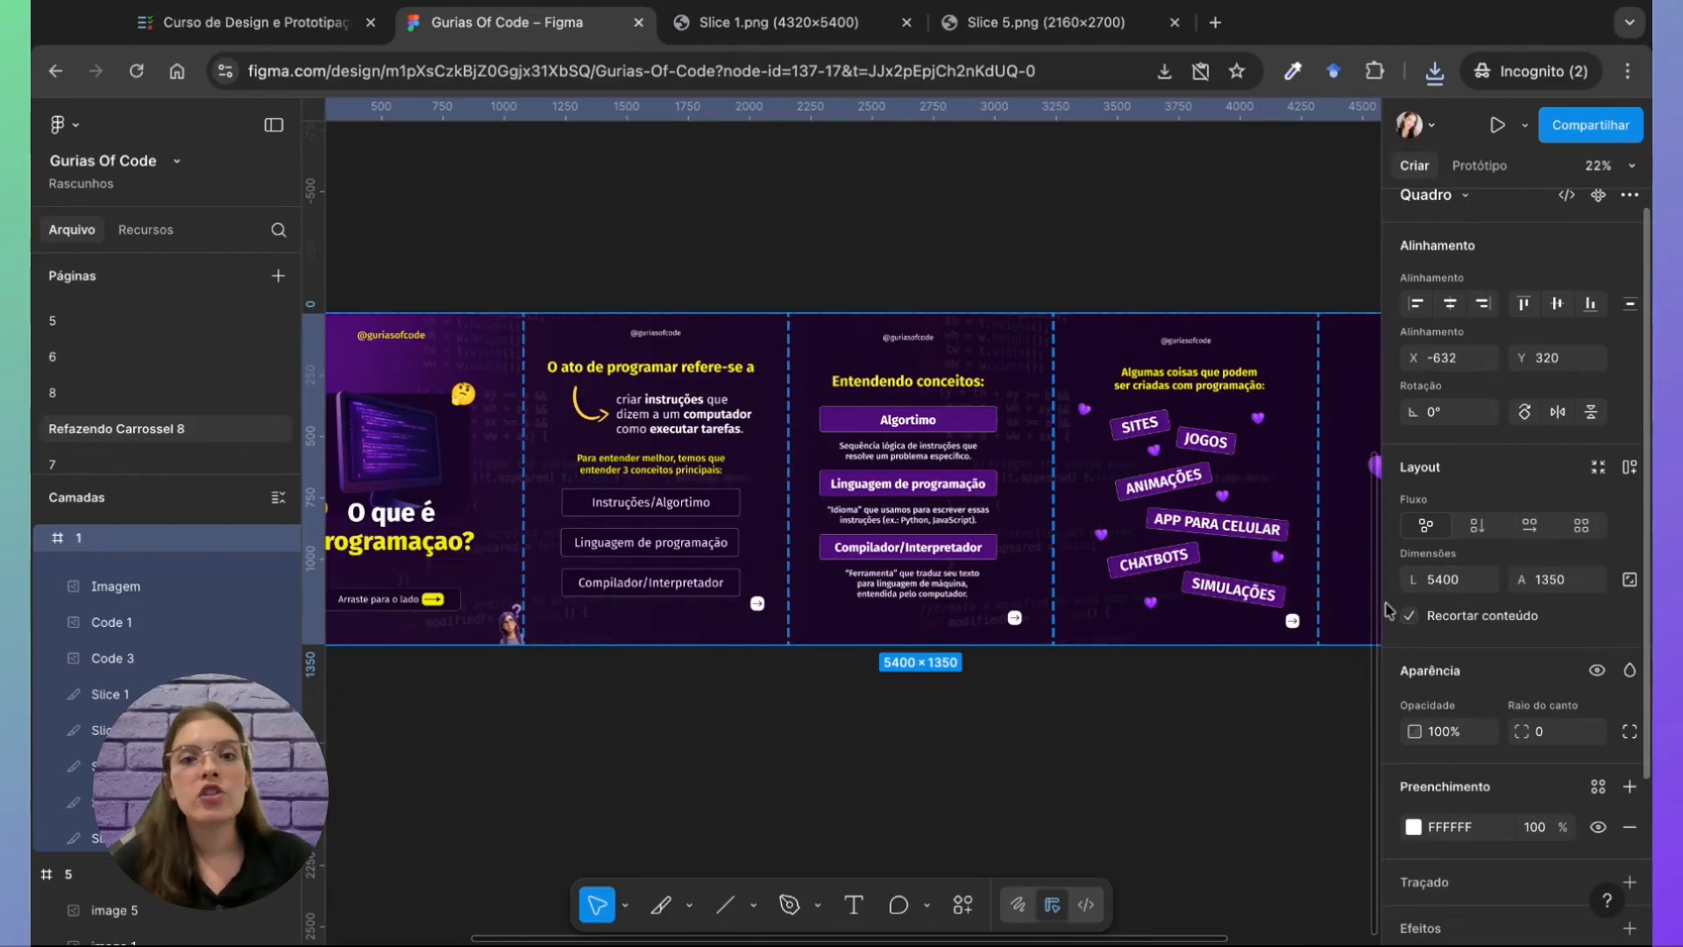
Step: Go through Slices 1 to 4 in the carousel frame's layers to check their export settings
right_click(99, 722)
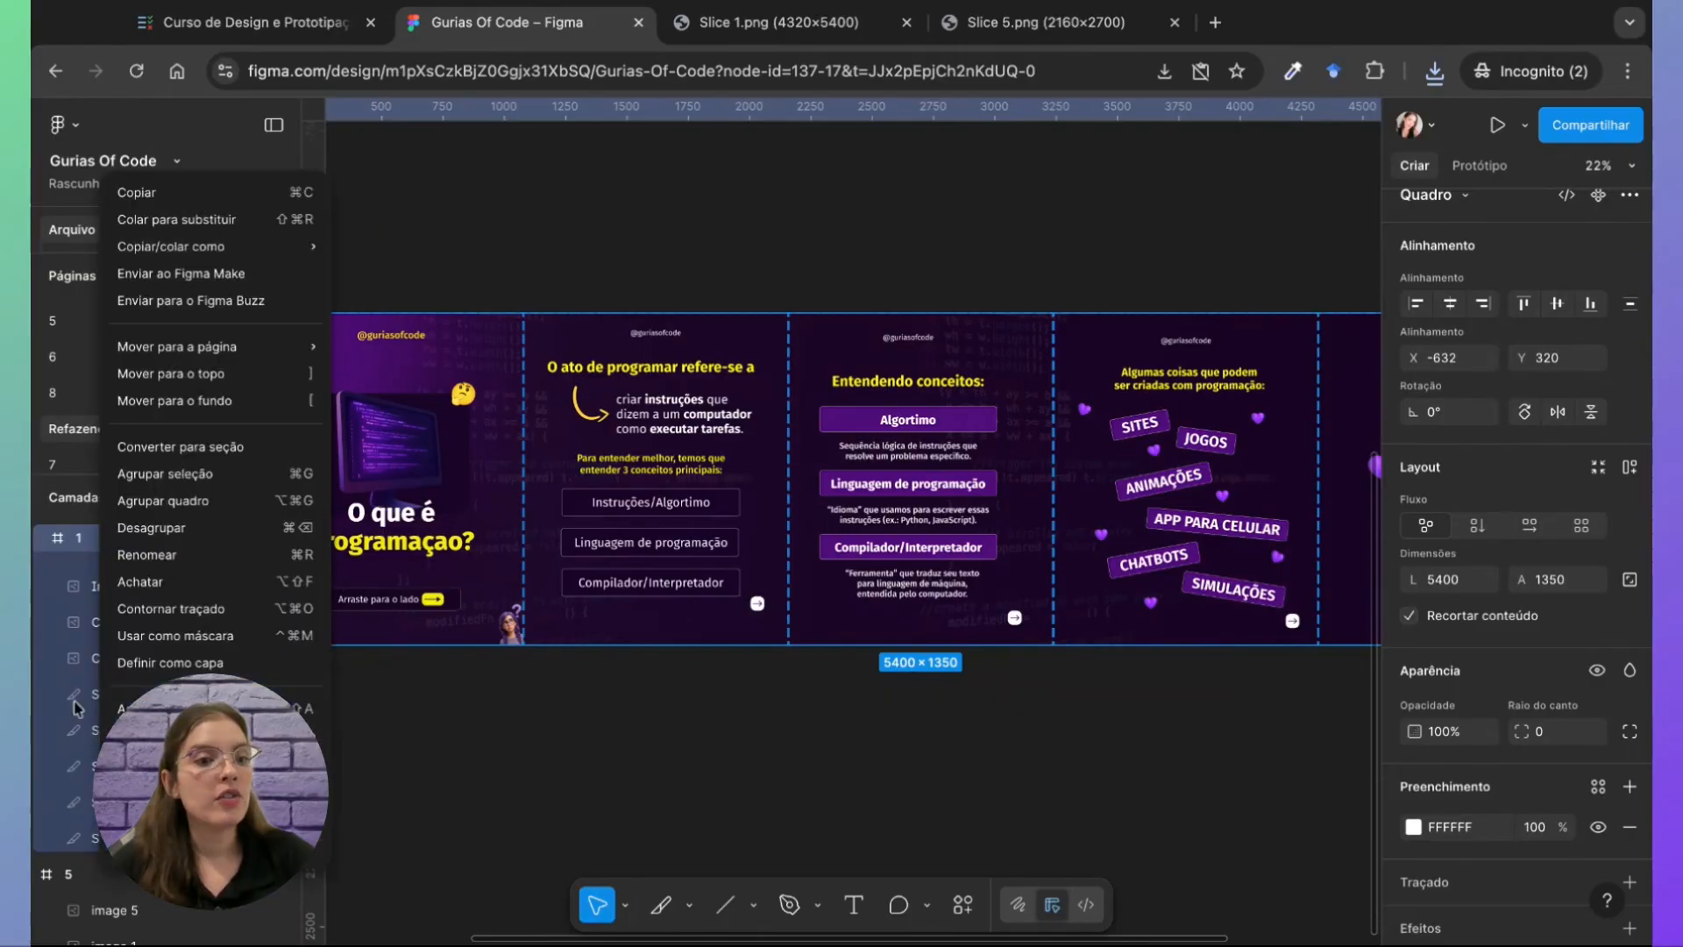
click(76, 707)
click(107, 701)
click(101, 730)
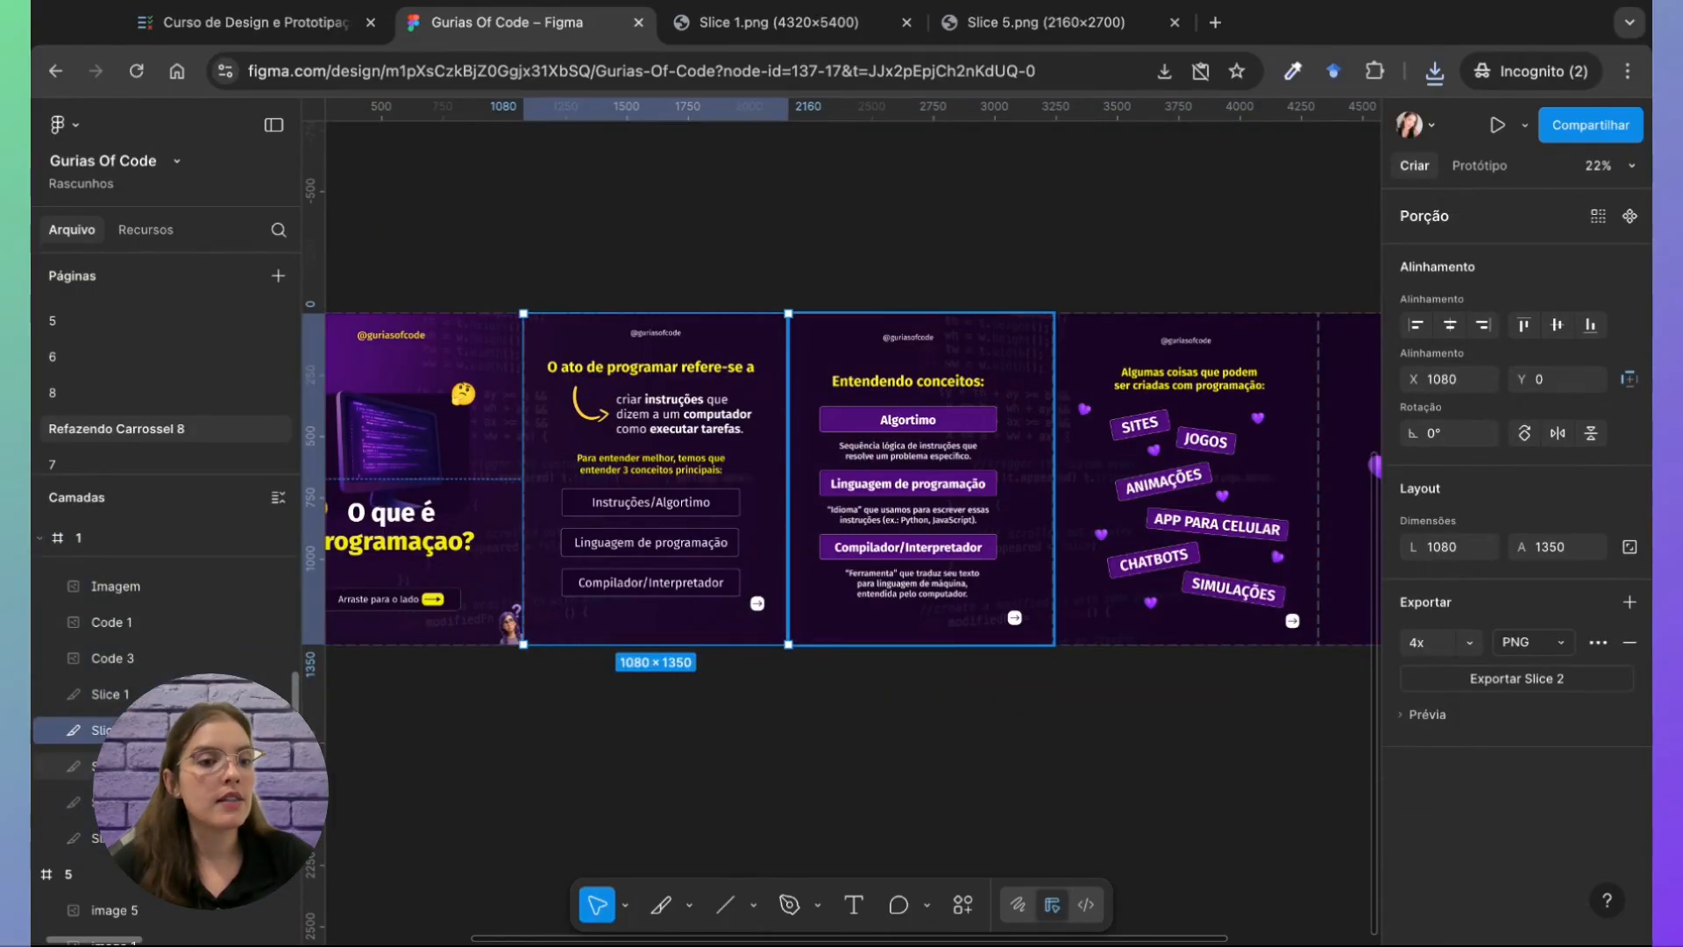
click(114, 766)
click(118, 803)
Step: Select Slice 5, set its PNG export scale to 4x and clear the selection
right_click(128, 838)
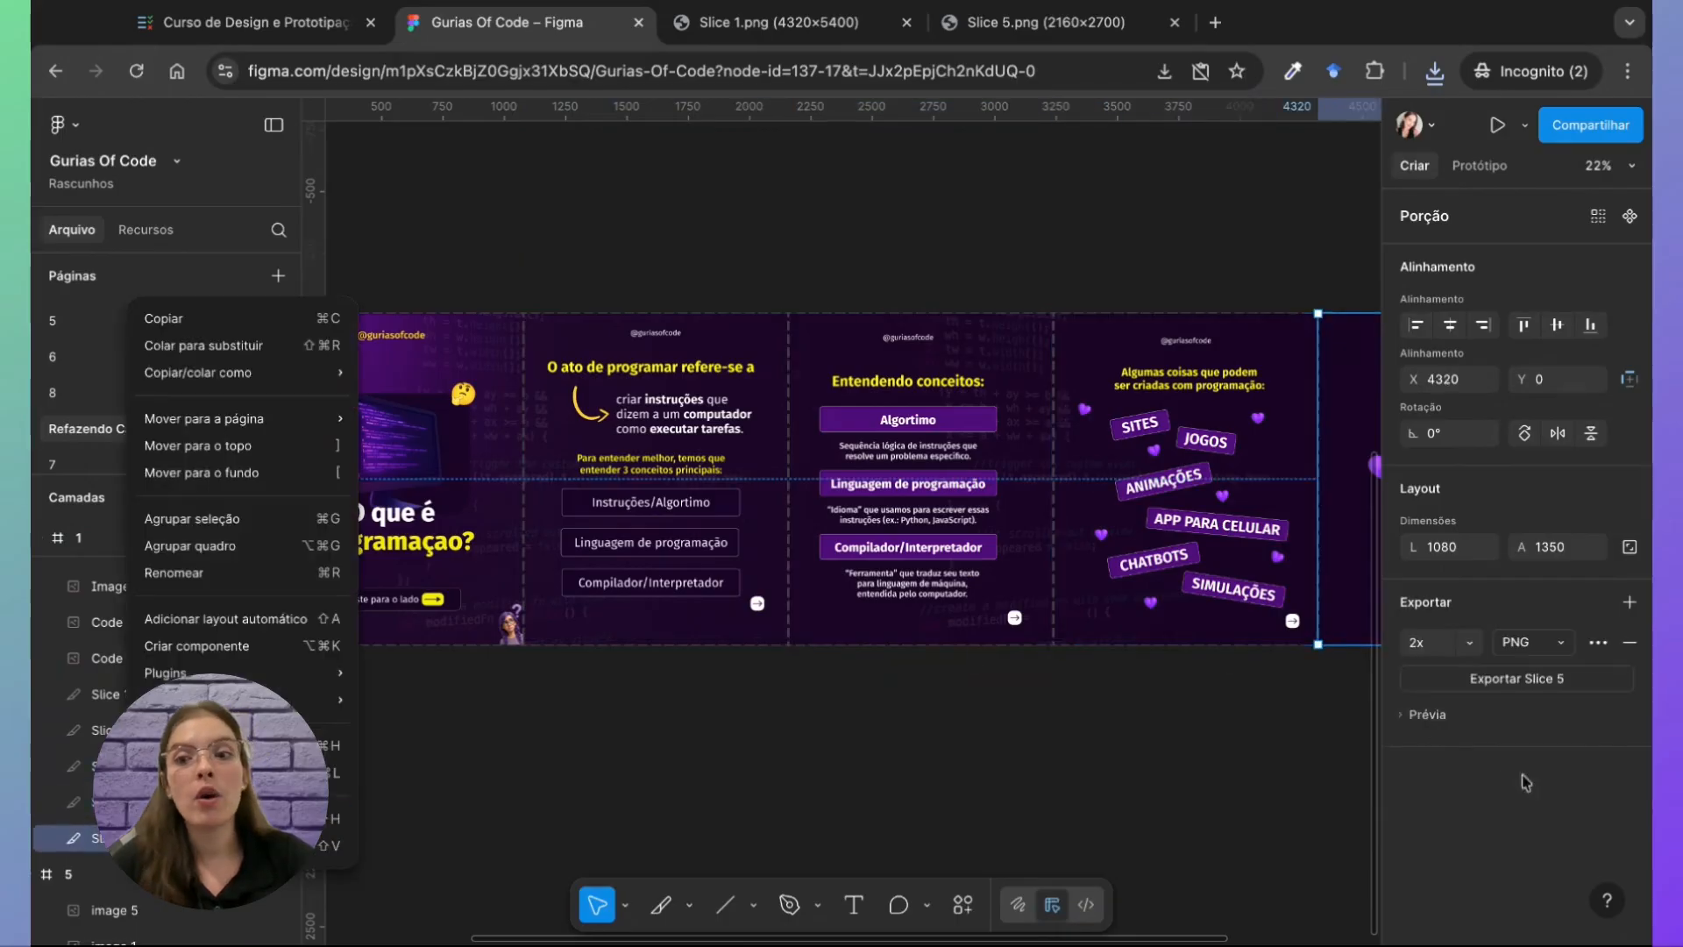
click(1451, 644)
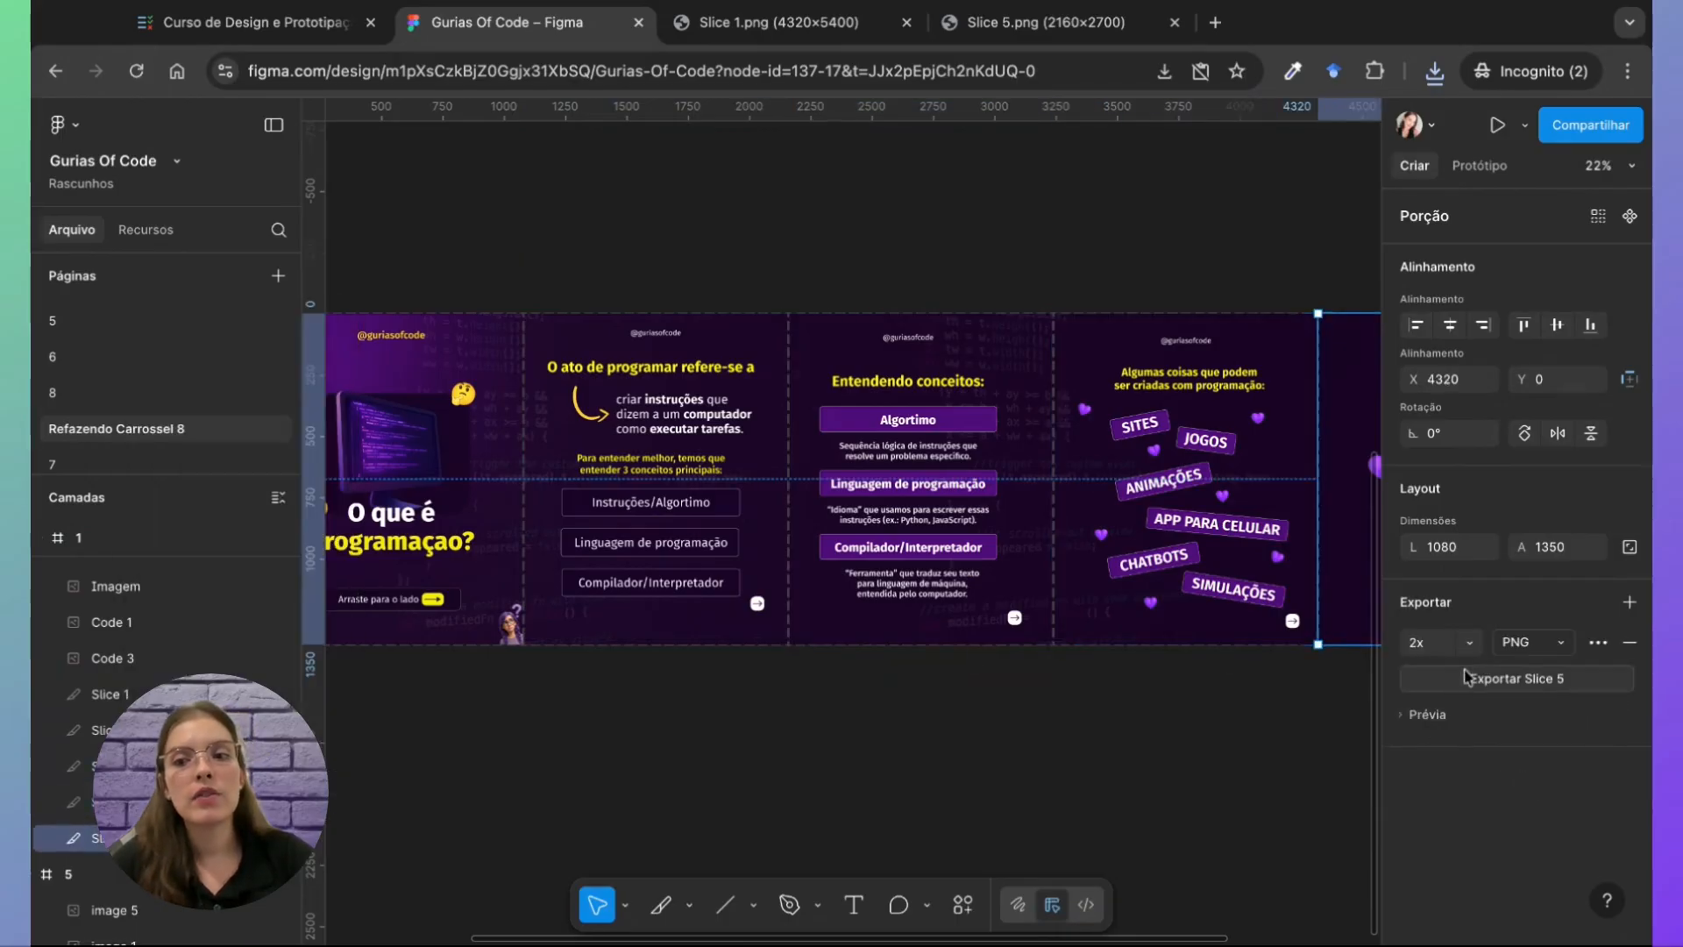
click(1469, 643)
click(1466, 706)
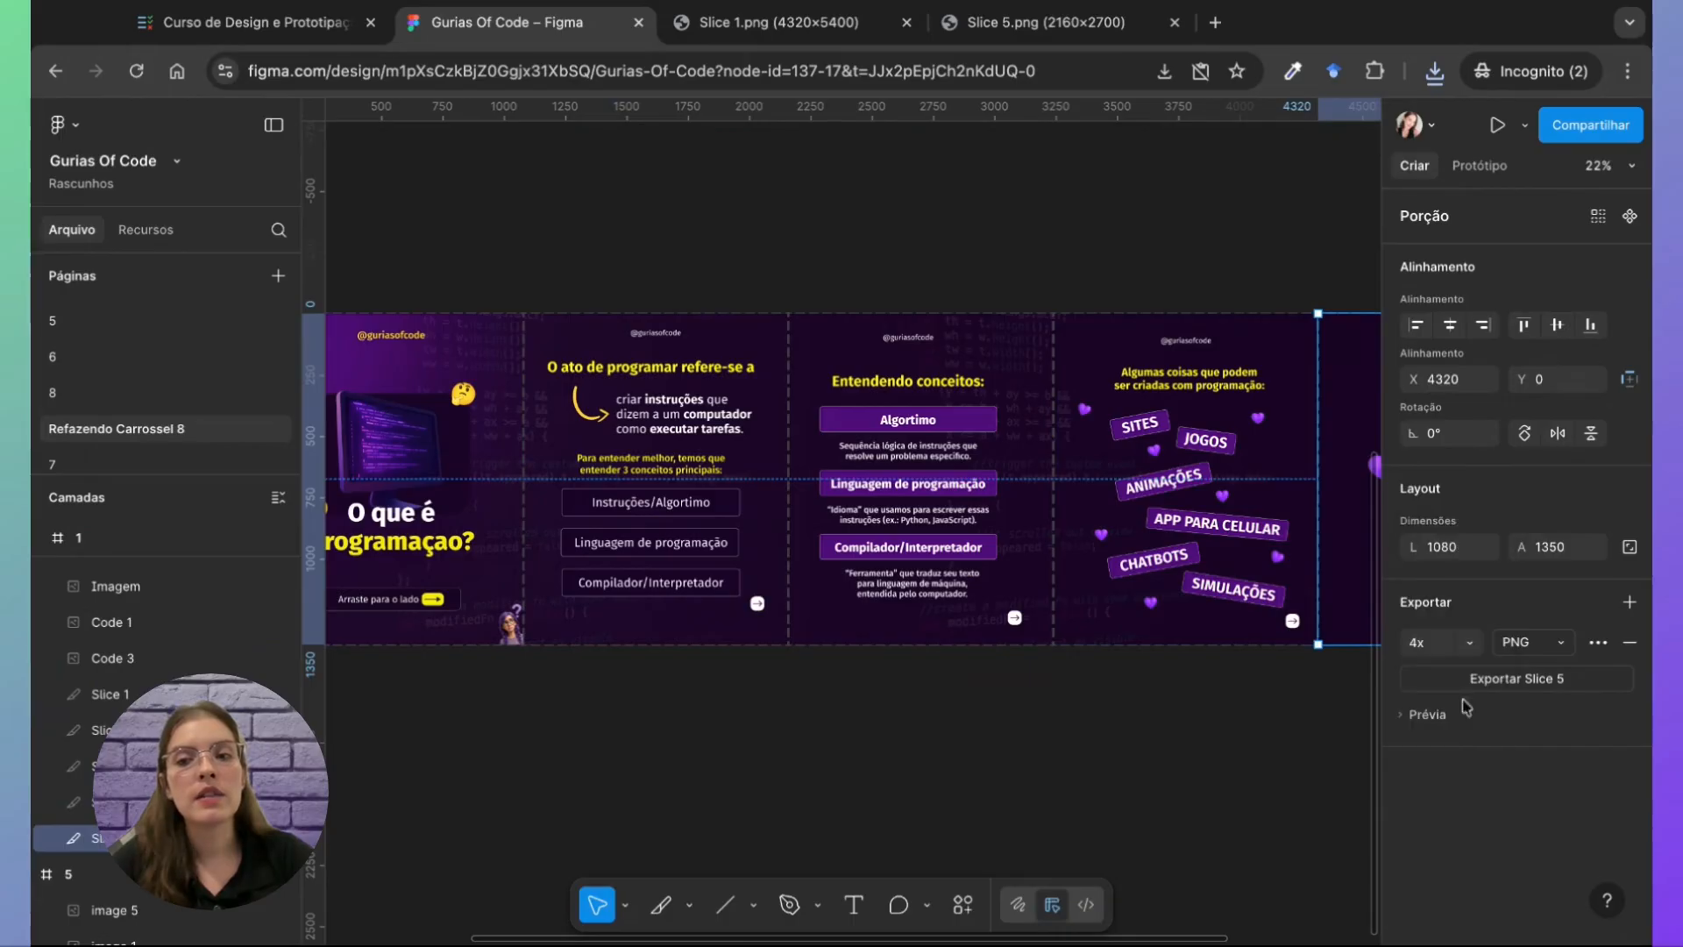
click(1125, 753)
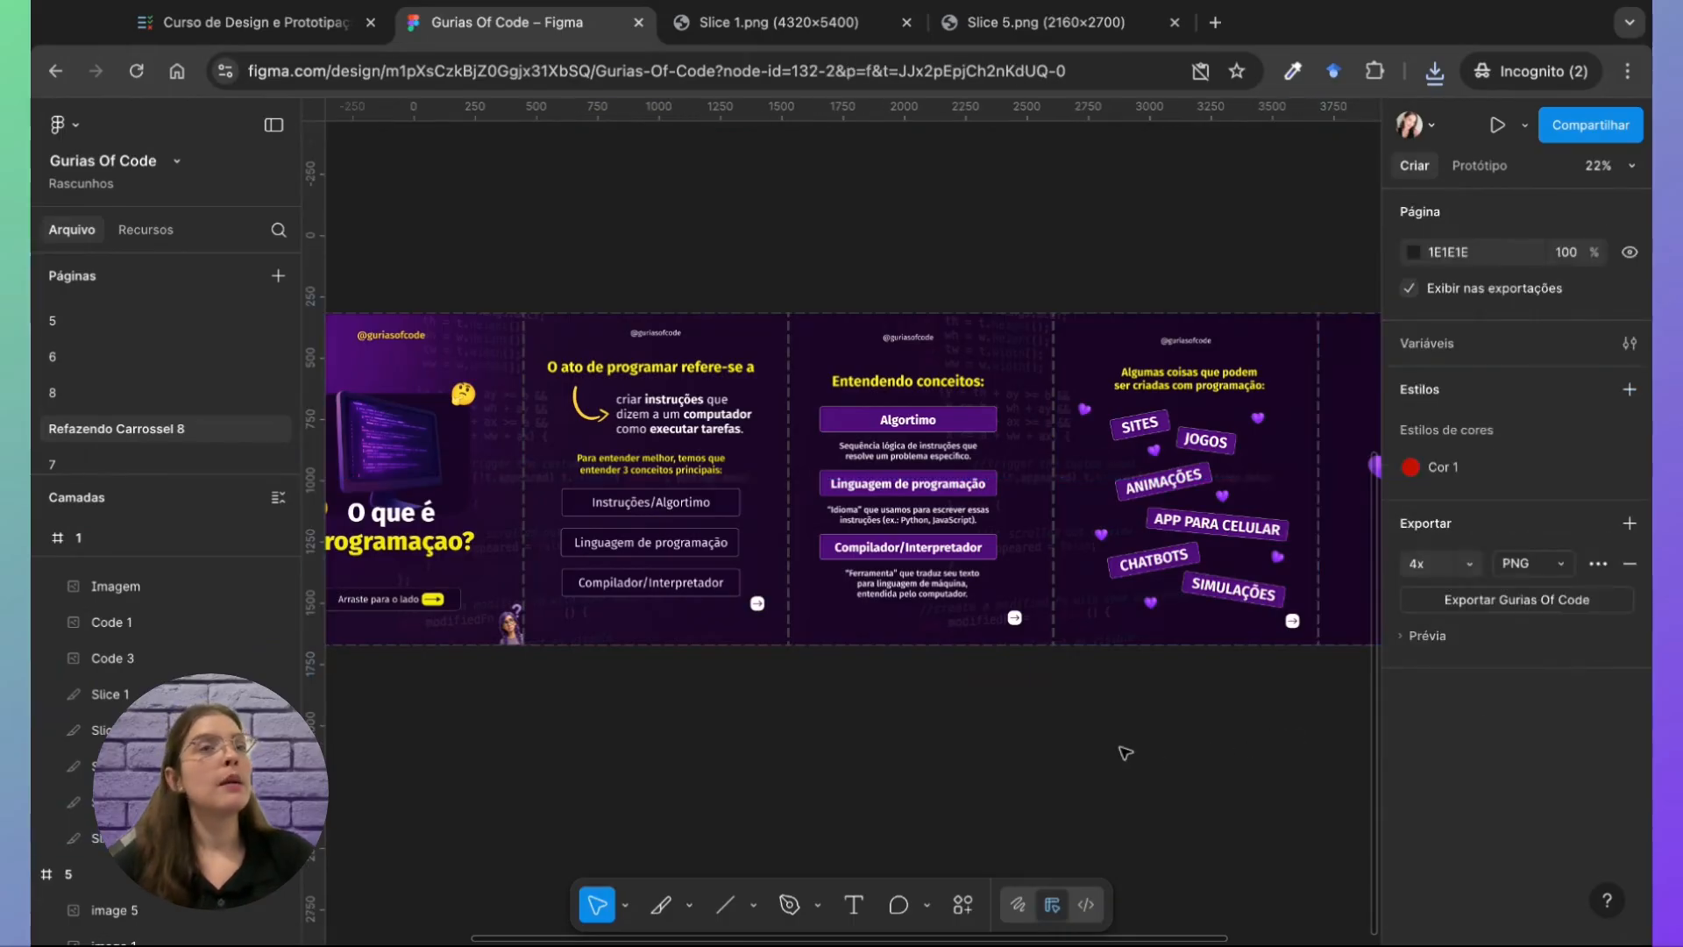
Step: Switch to the Coda course outline and mark all four Aula 06 checklist items as done
scroll(1126, 753, up, 3)
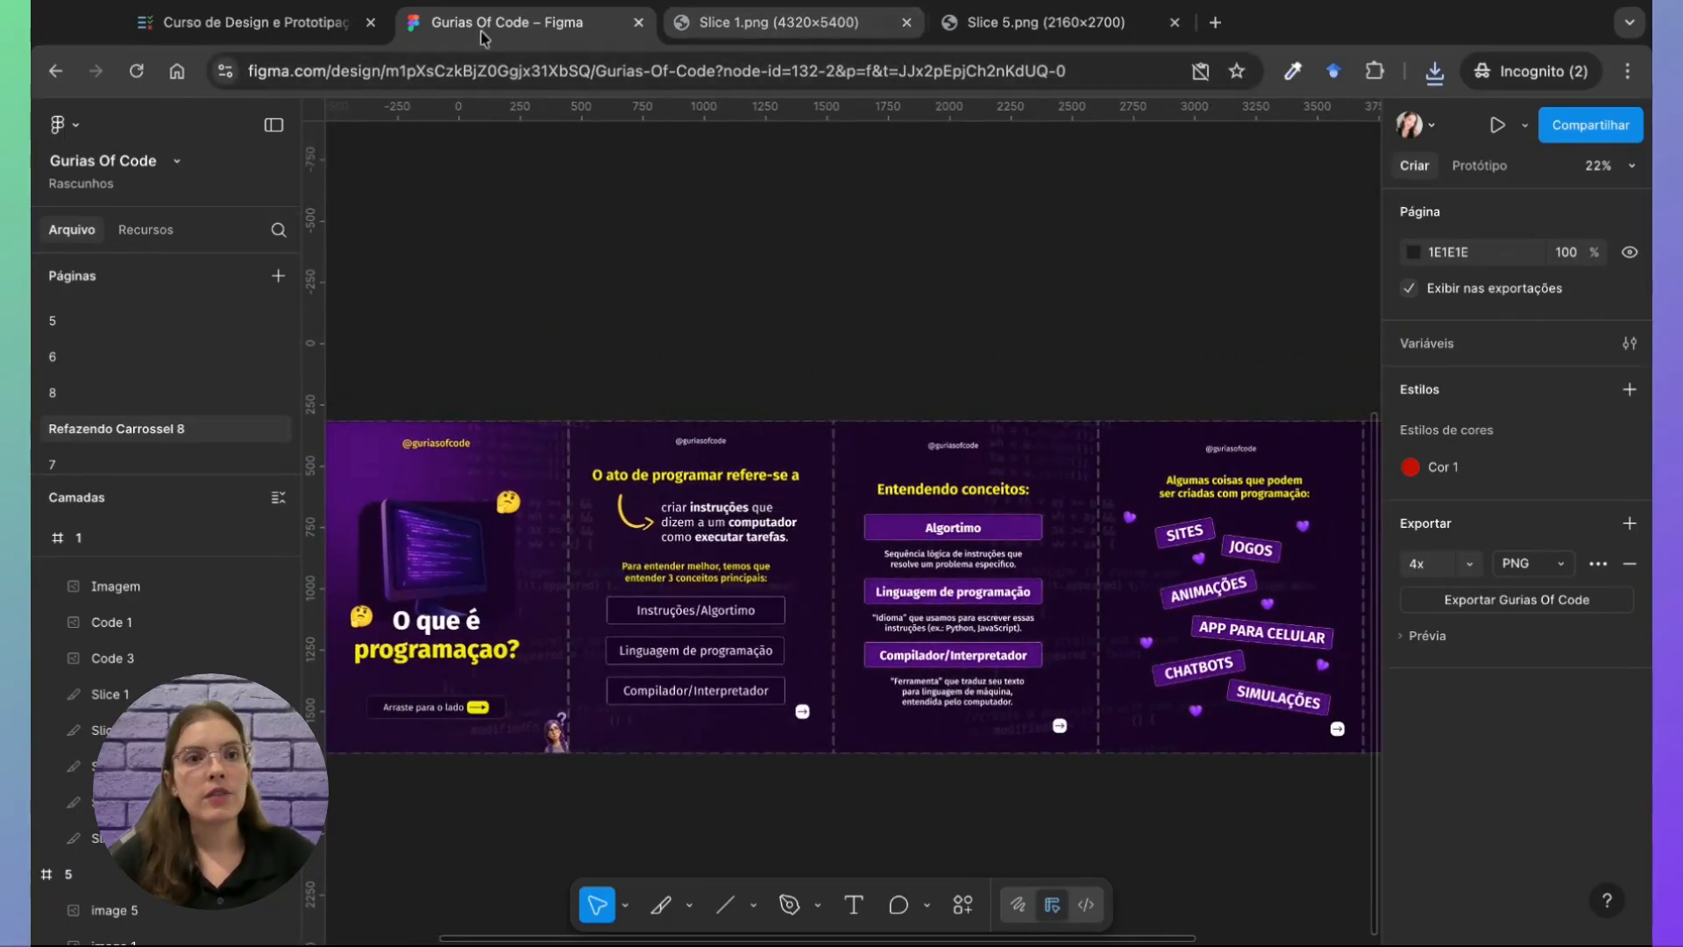
click(263, 23)
scroll(555, 410, up, 2)
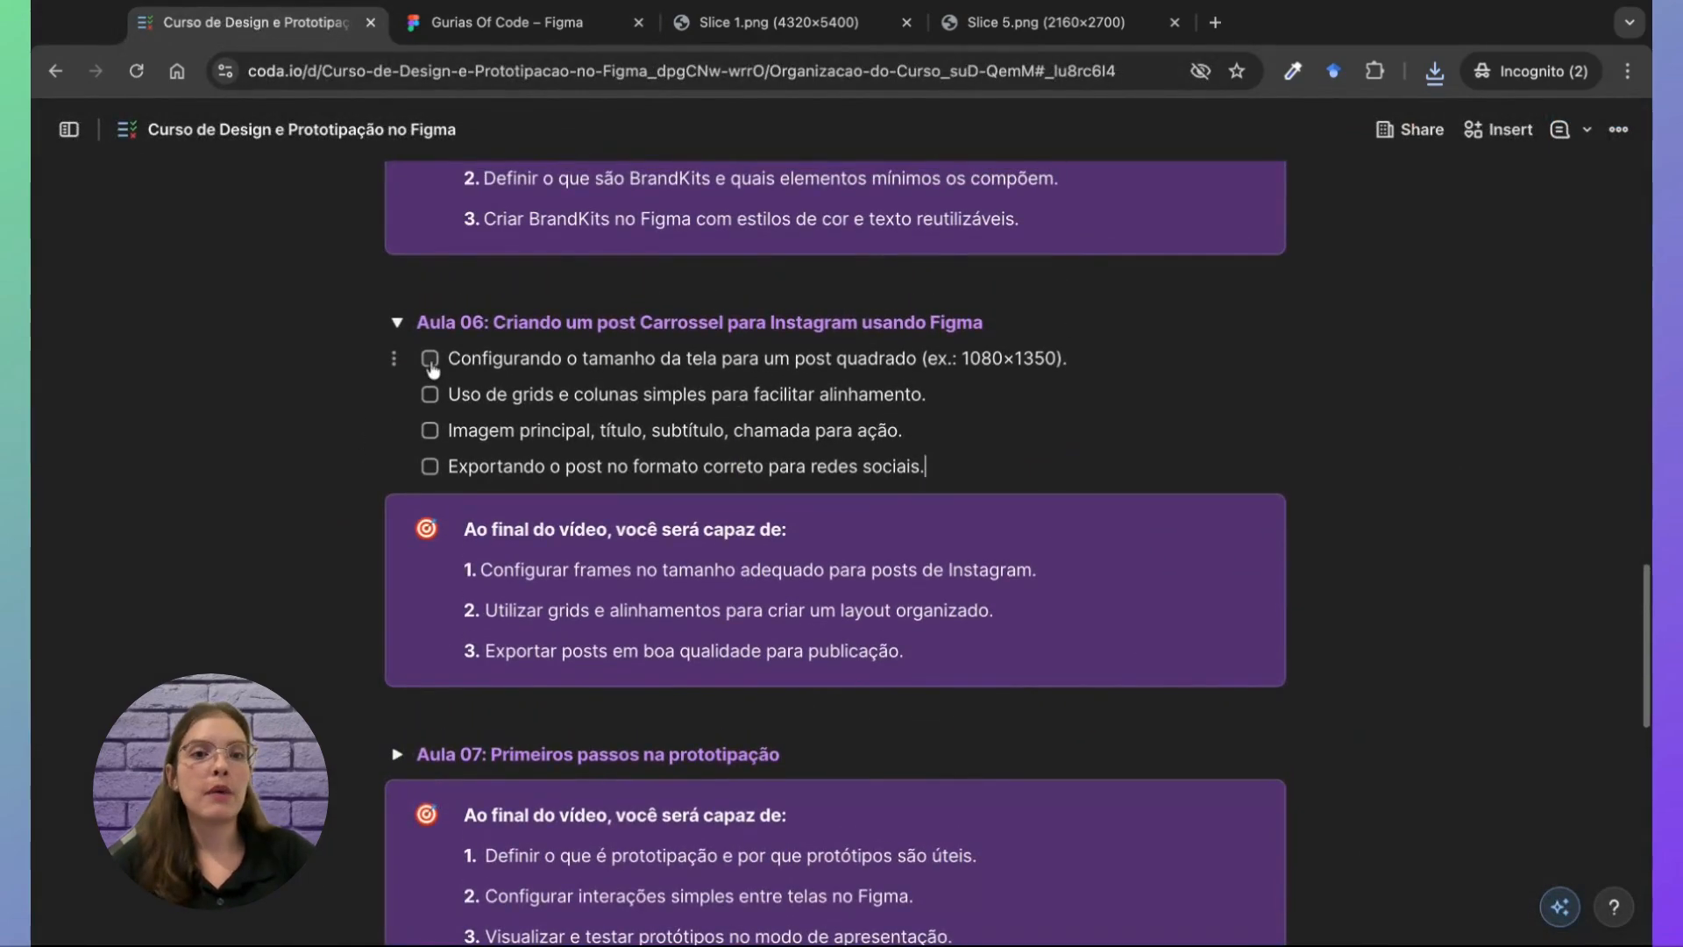
click(430, 361)
click(430, 396)
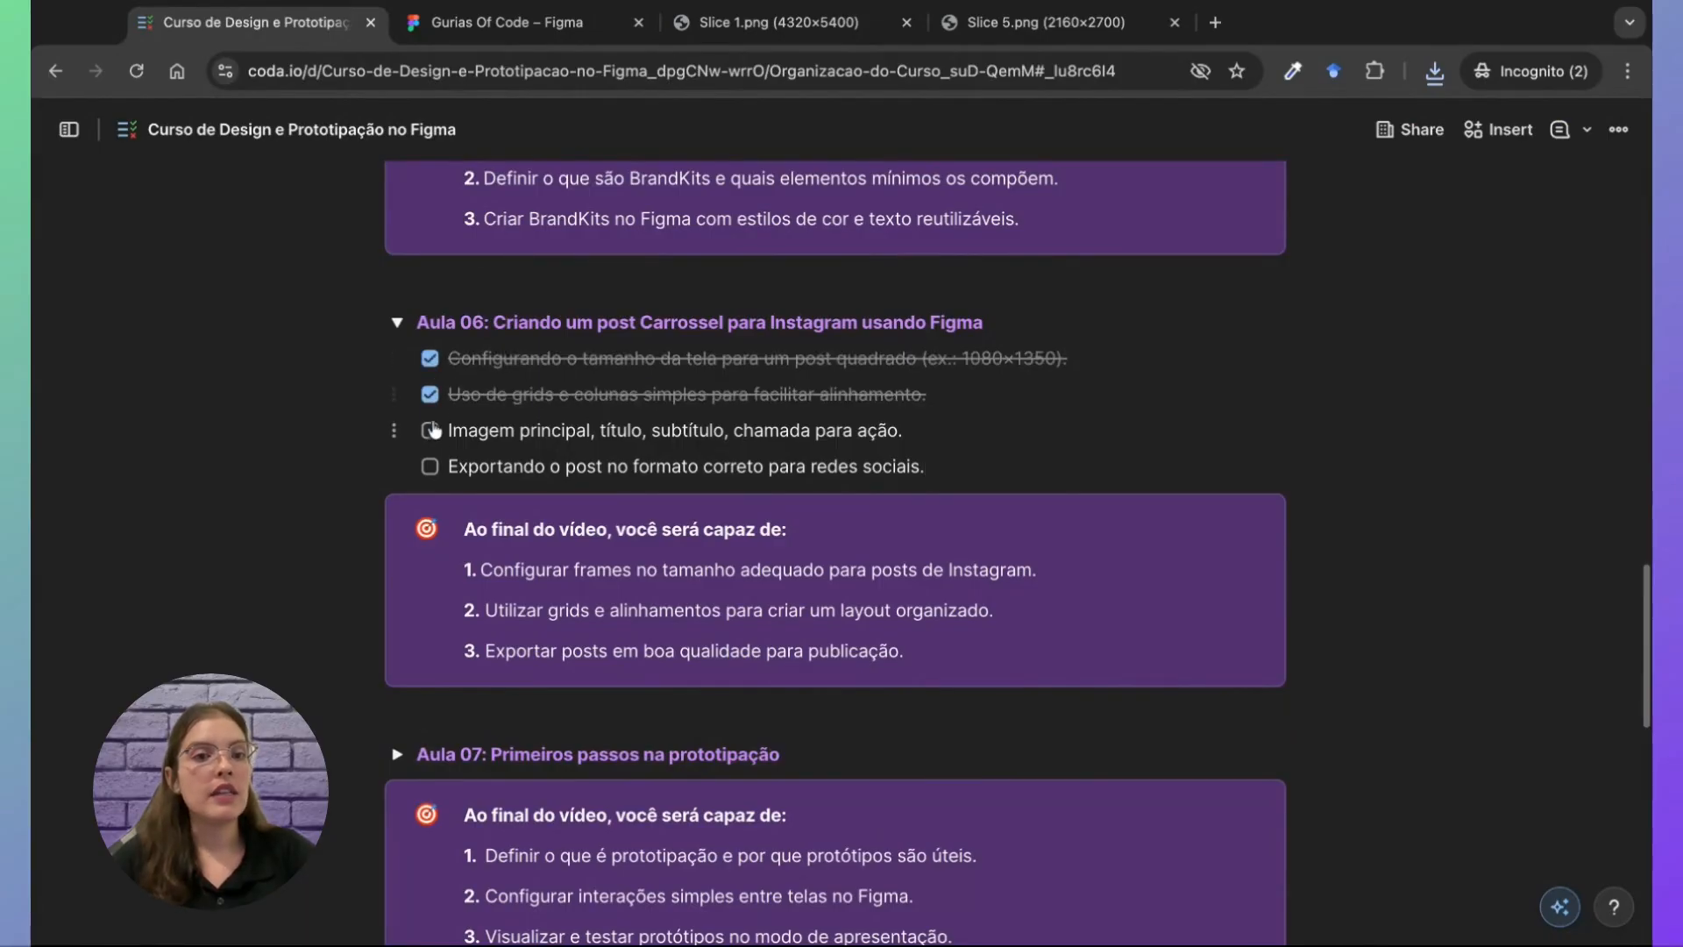
click(431, 431)
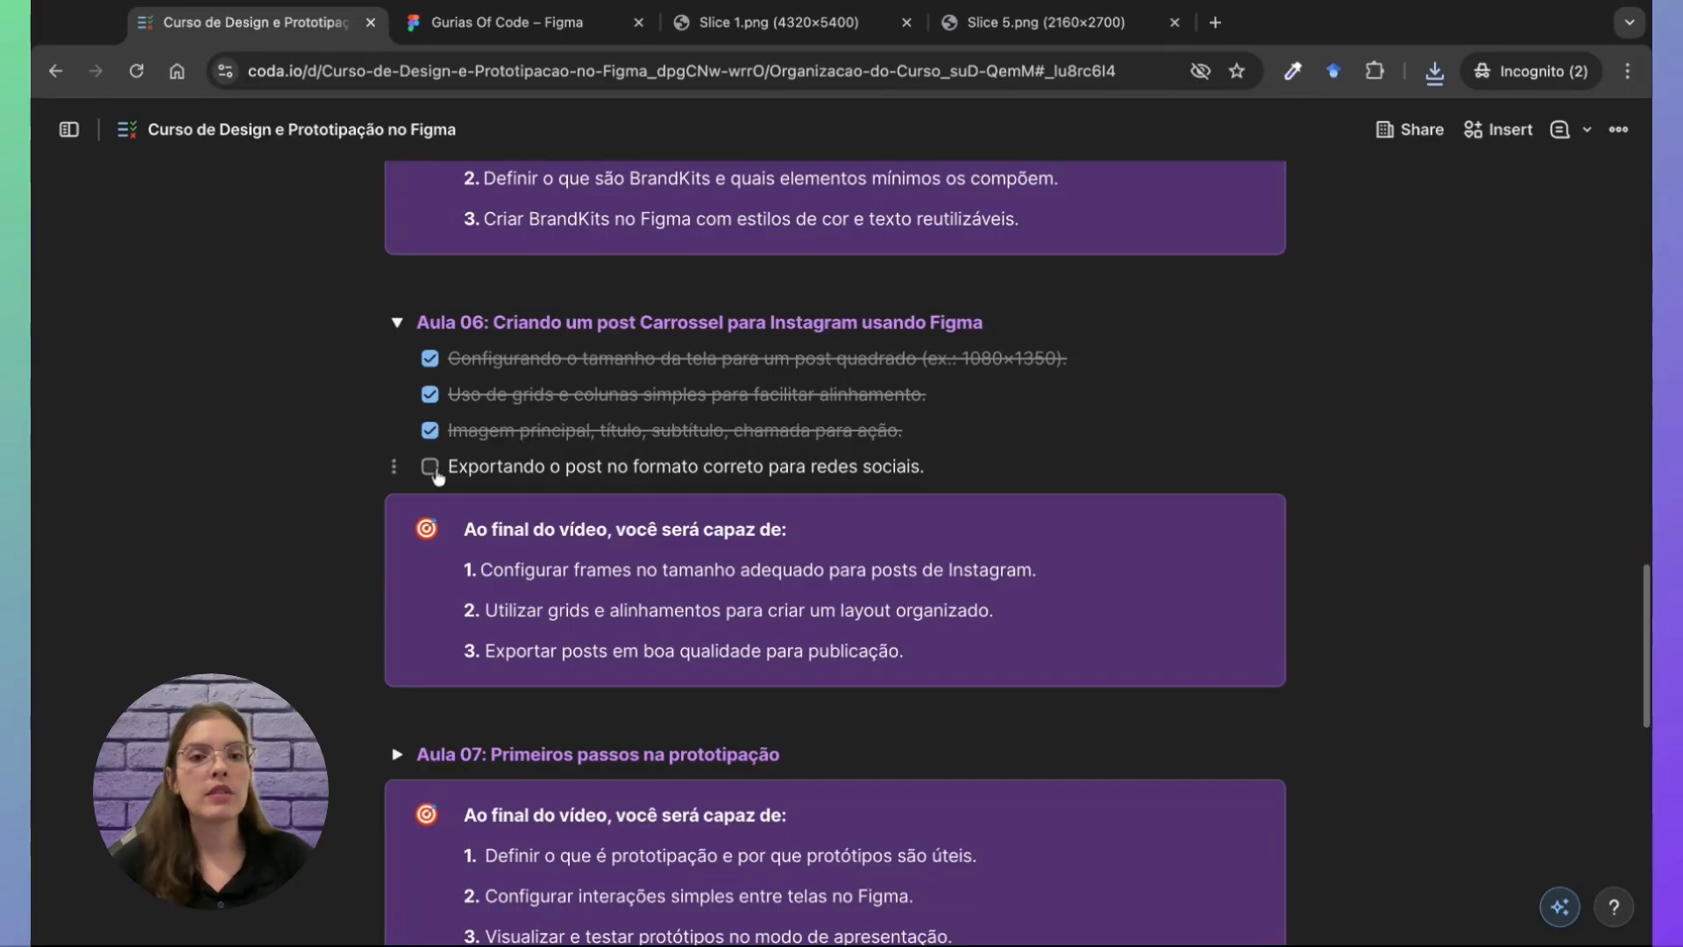
click(430, 466)
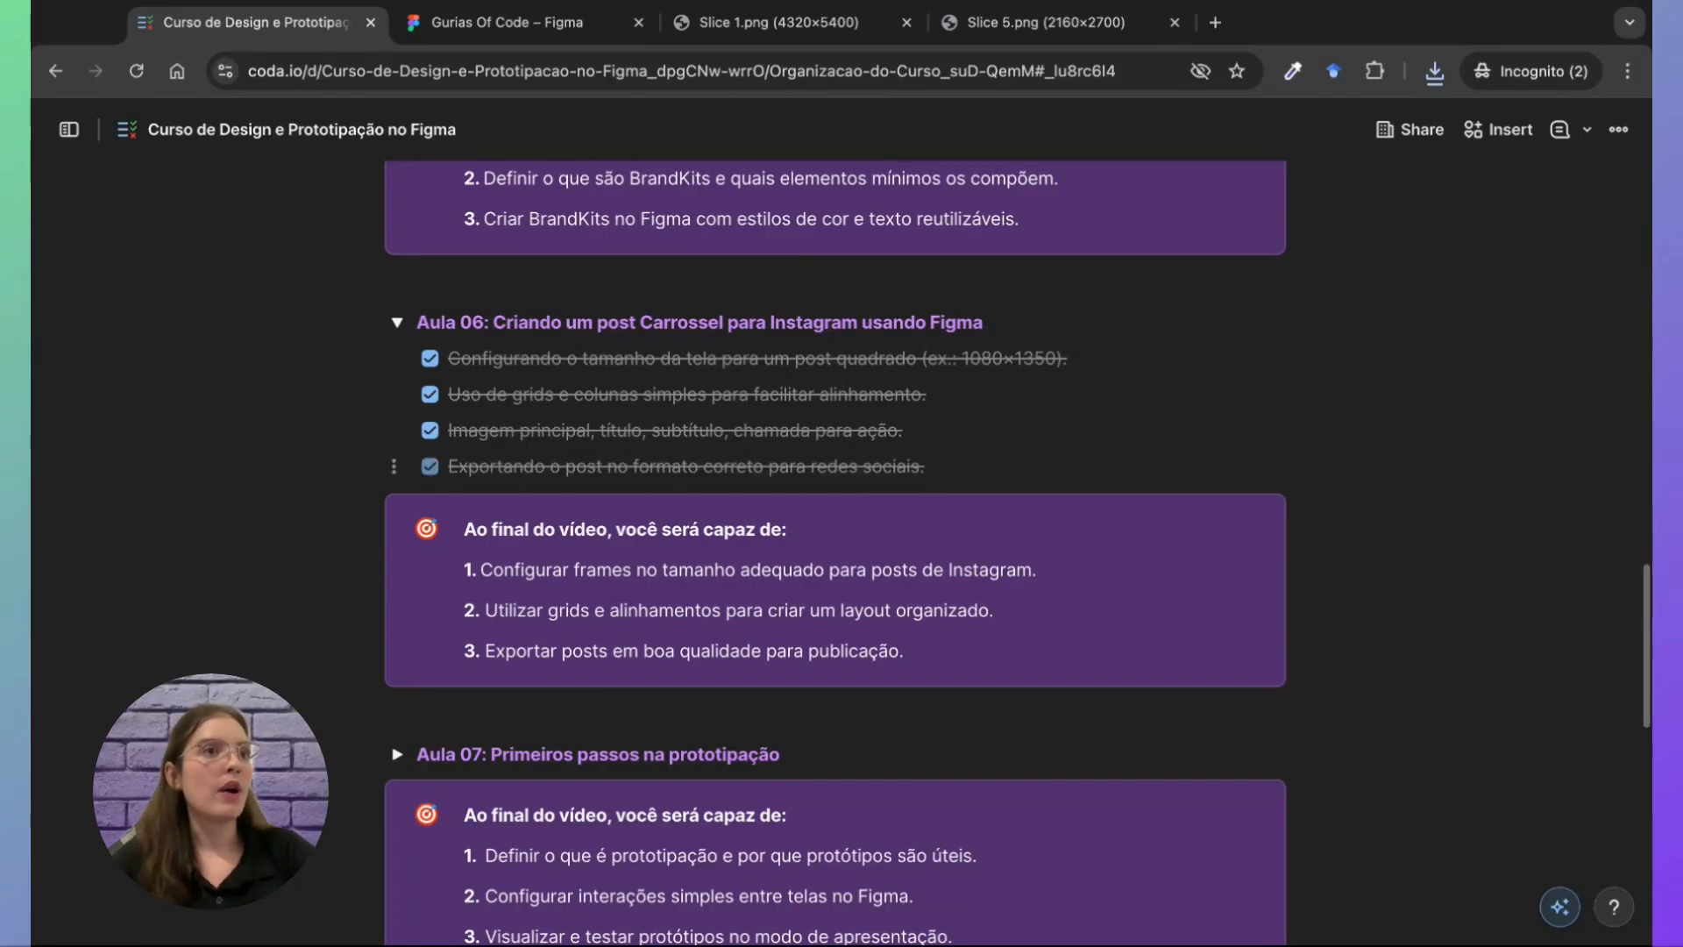
Step: Collapse the Aula 06 checklist in the course outline and review the objectives of Aula 06 and Aula 07
scroll(769, 522, down, 1)
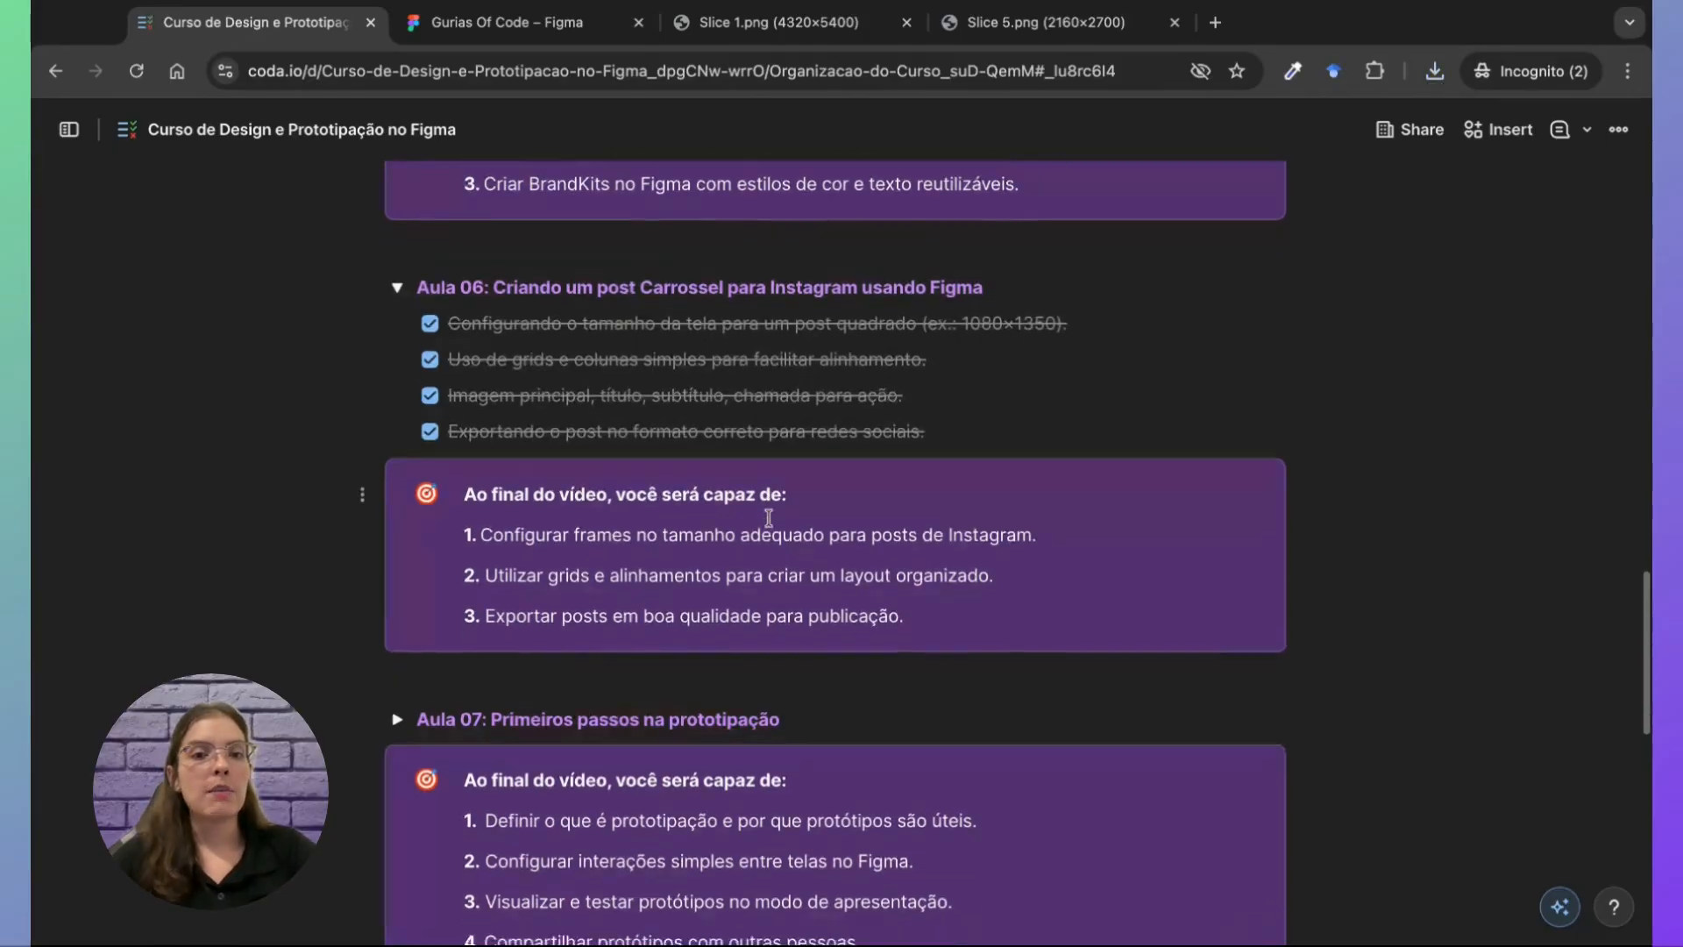
click(398, 288)
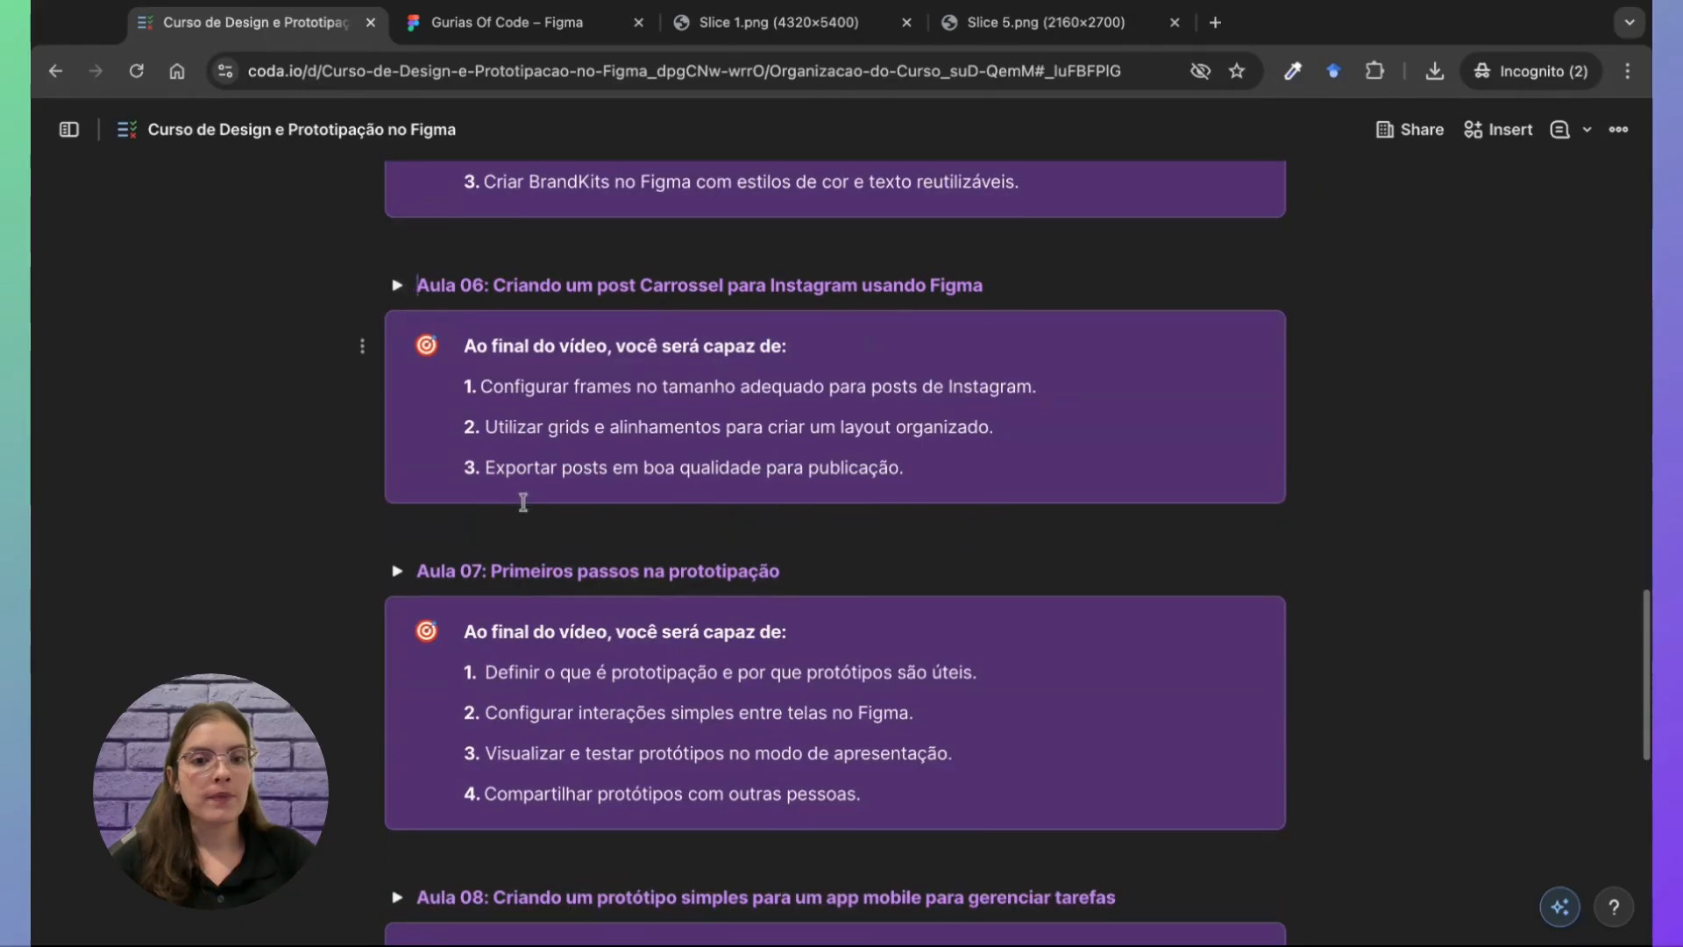
scroll(519, 500, down, 1)
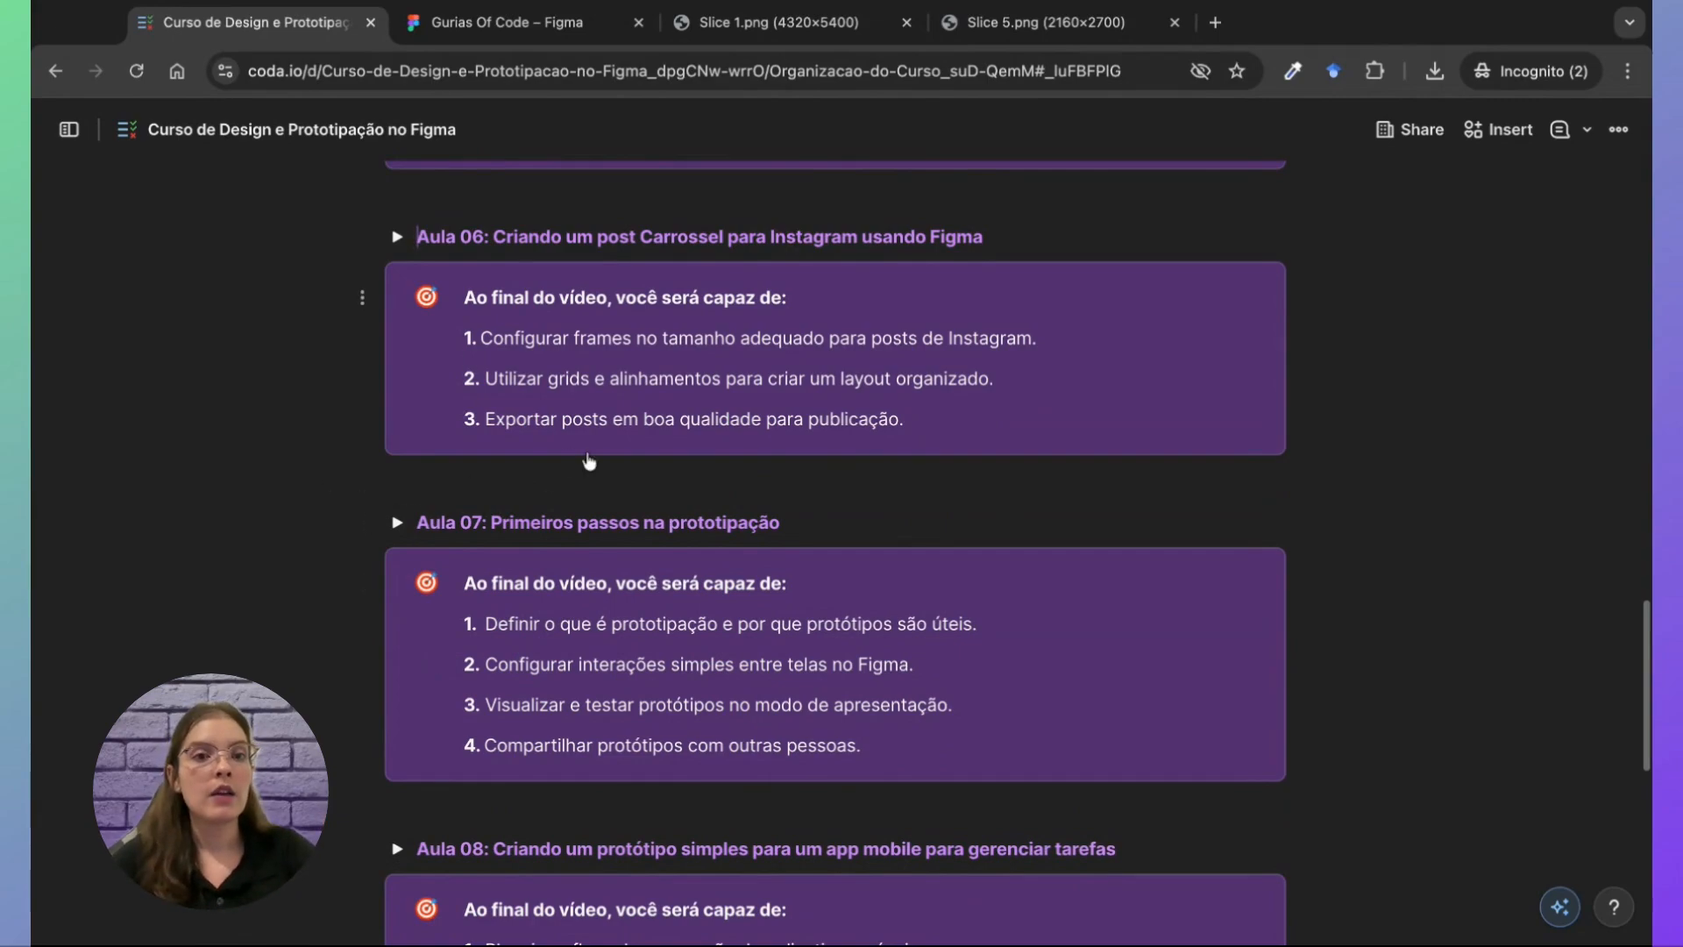
scroll(589, 462, up, 1)
scroll(585, 465, up, 2)
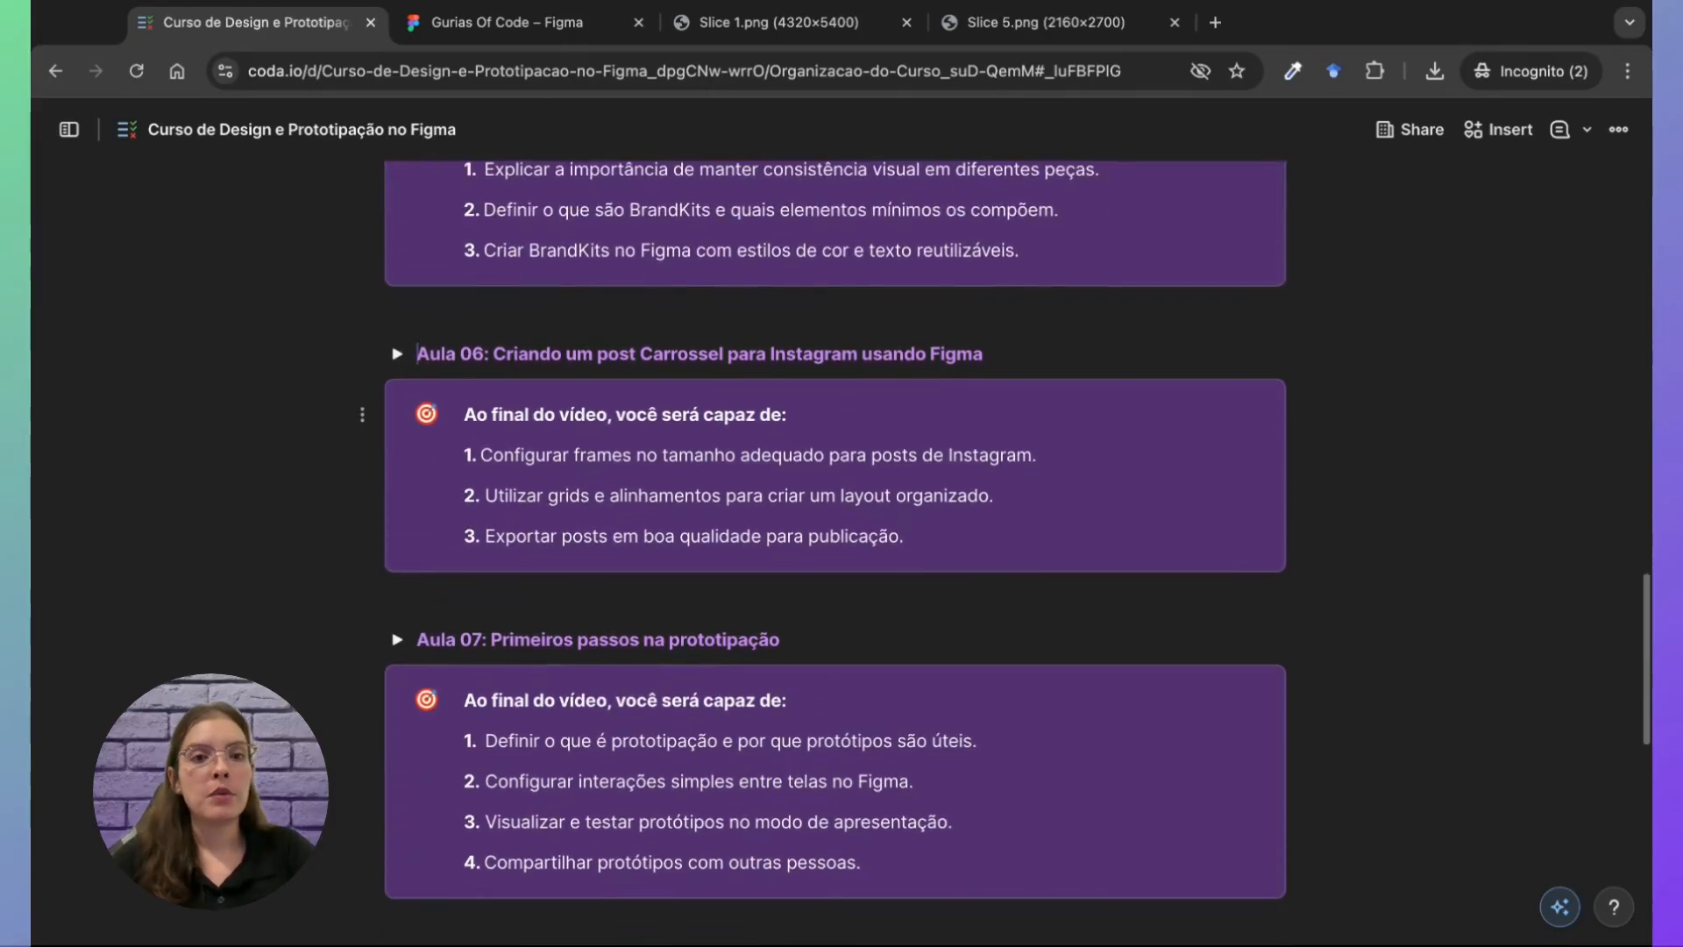